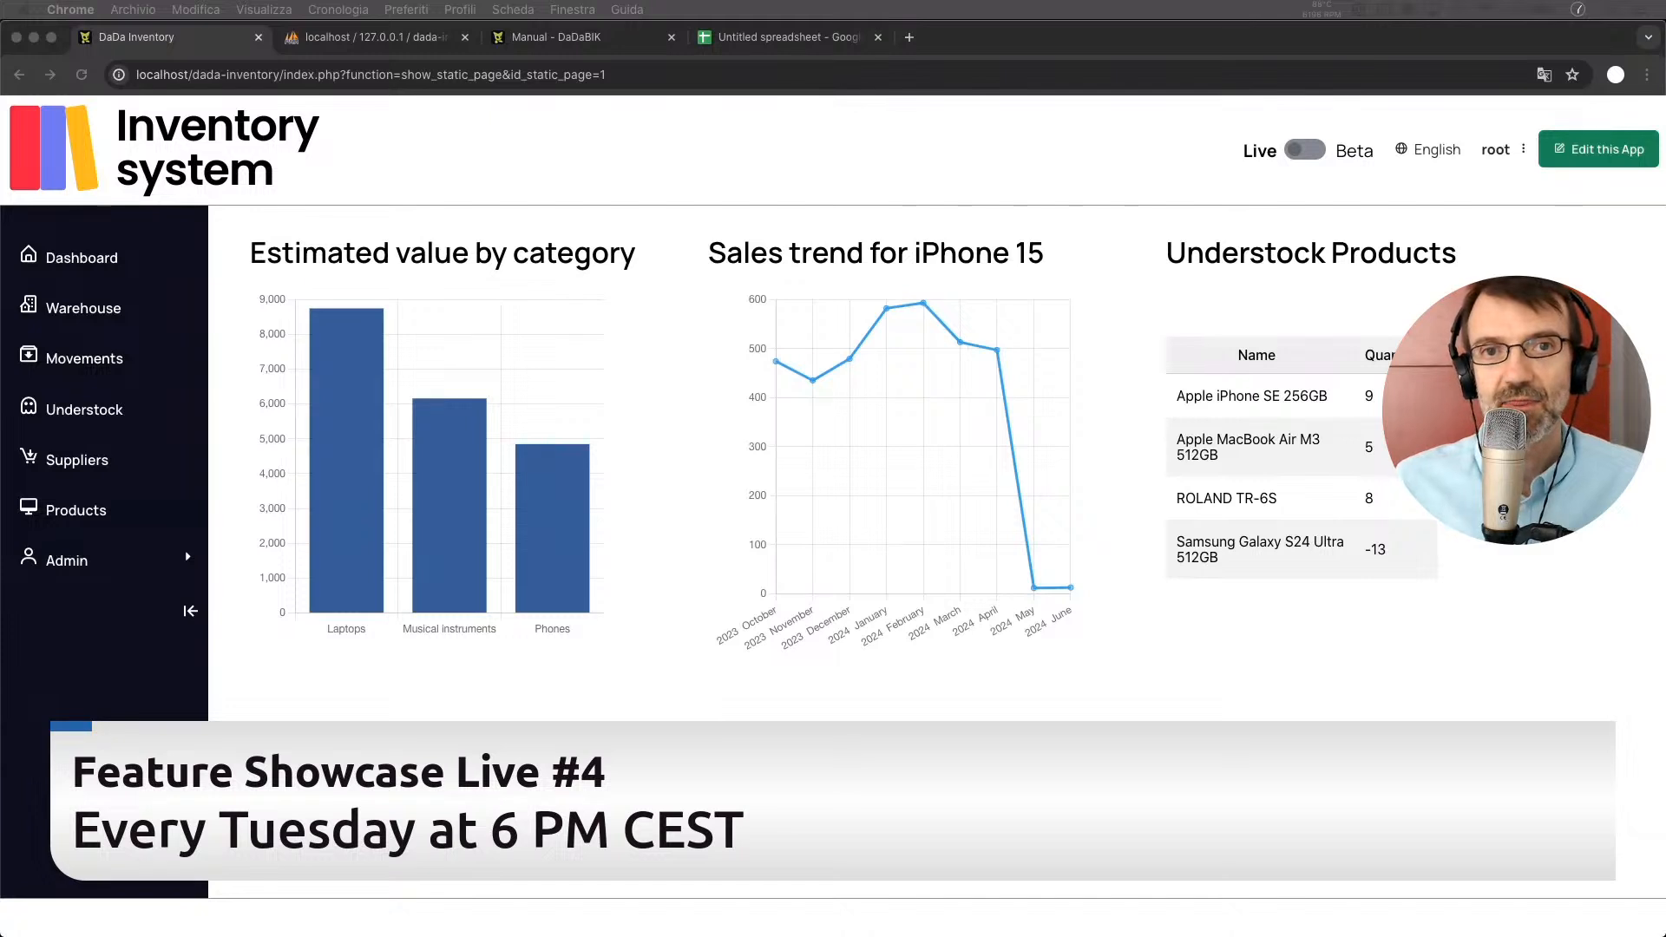
Show the inventory app's Products list with its 6 items
click(651, 272)
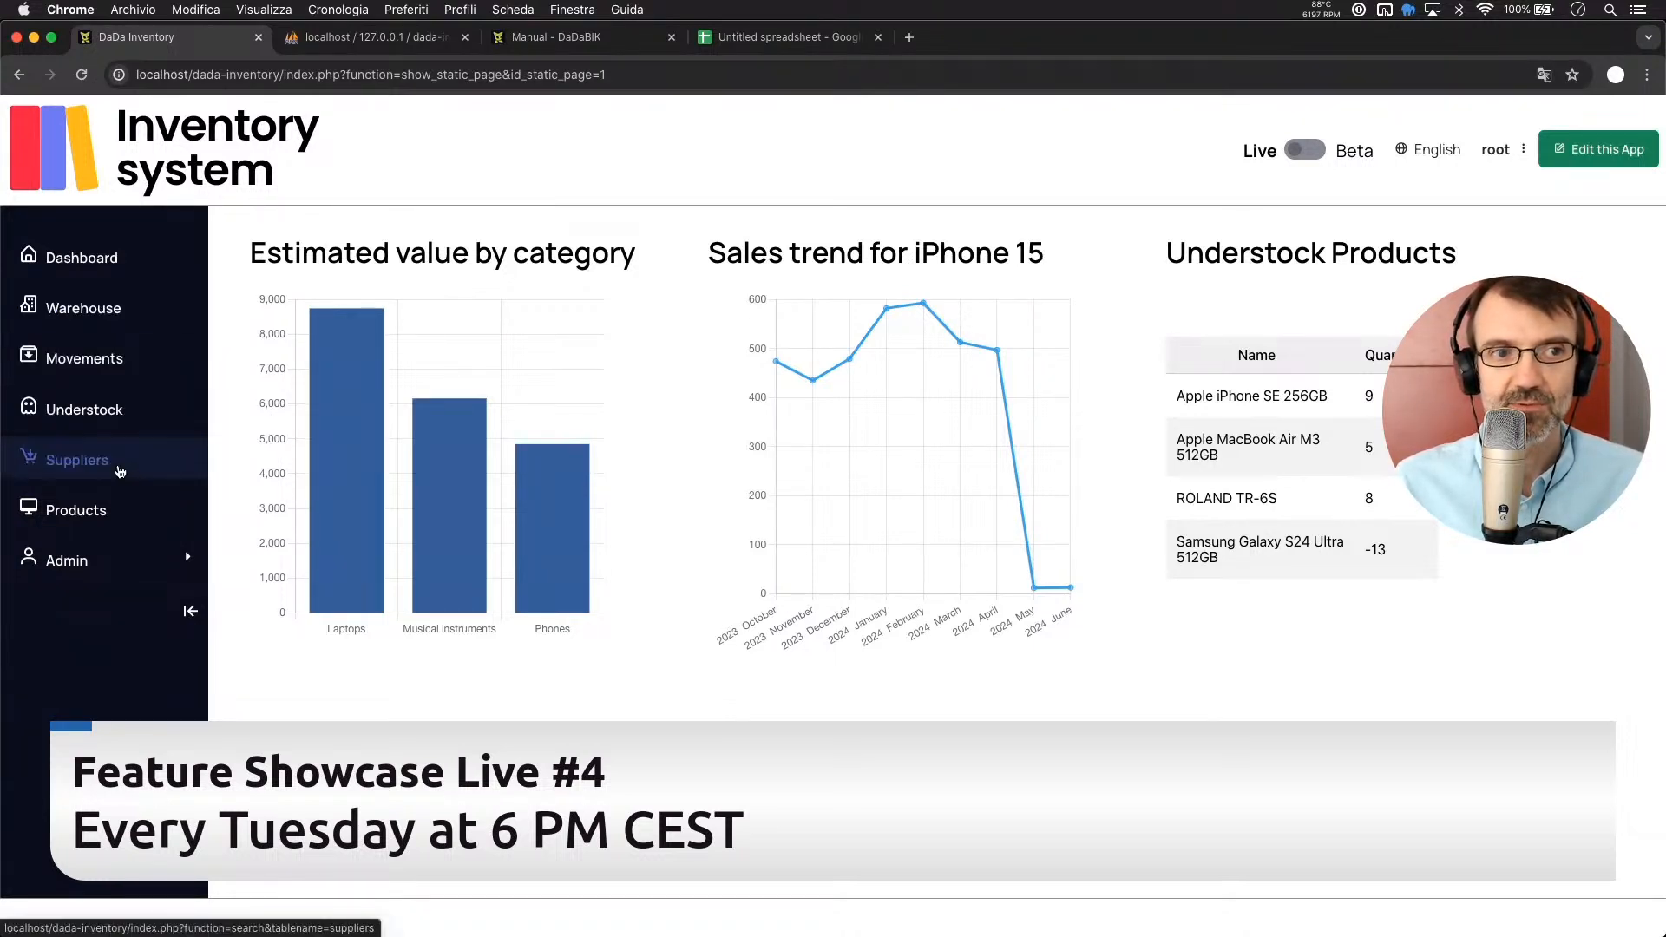
click(89, 520)
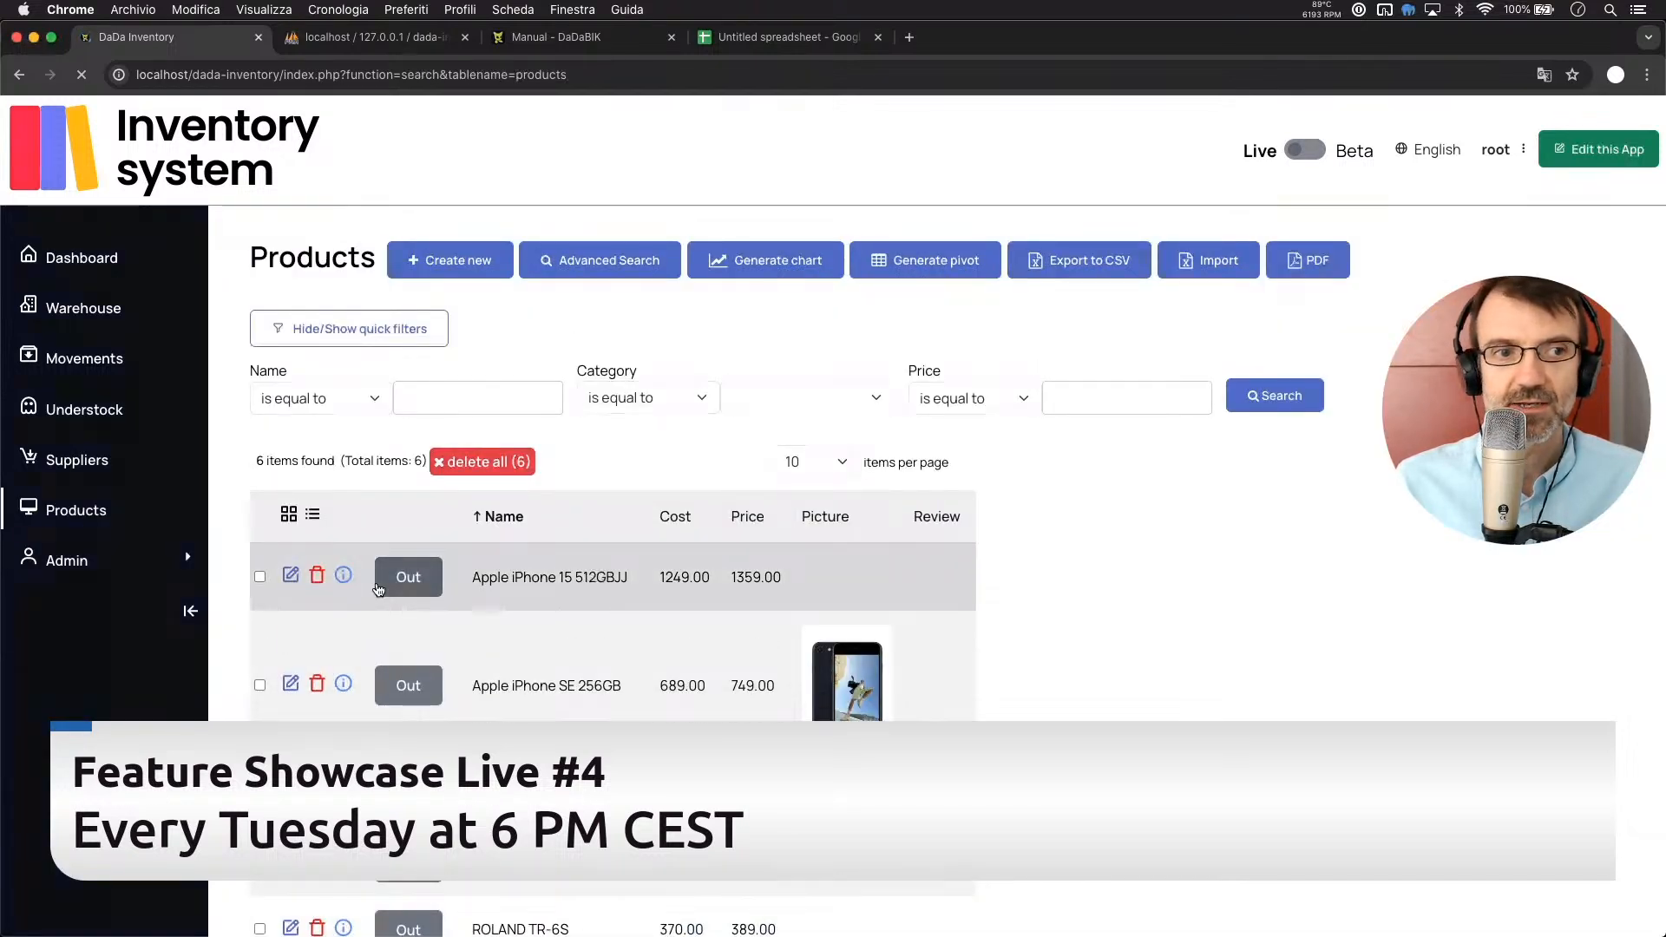
Browse the Suppliers, Warehouse and Movements lists, ending on the Understock page
click(92, 466)
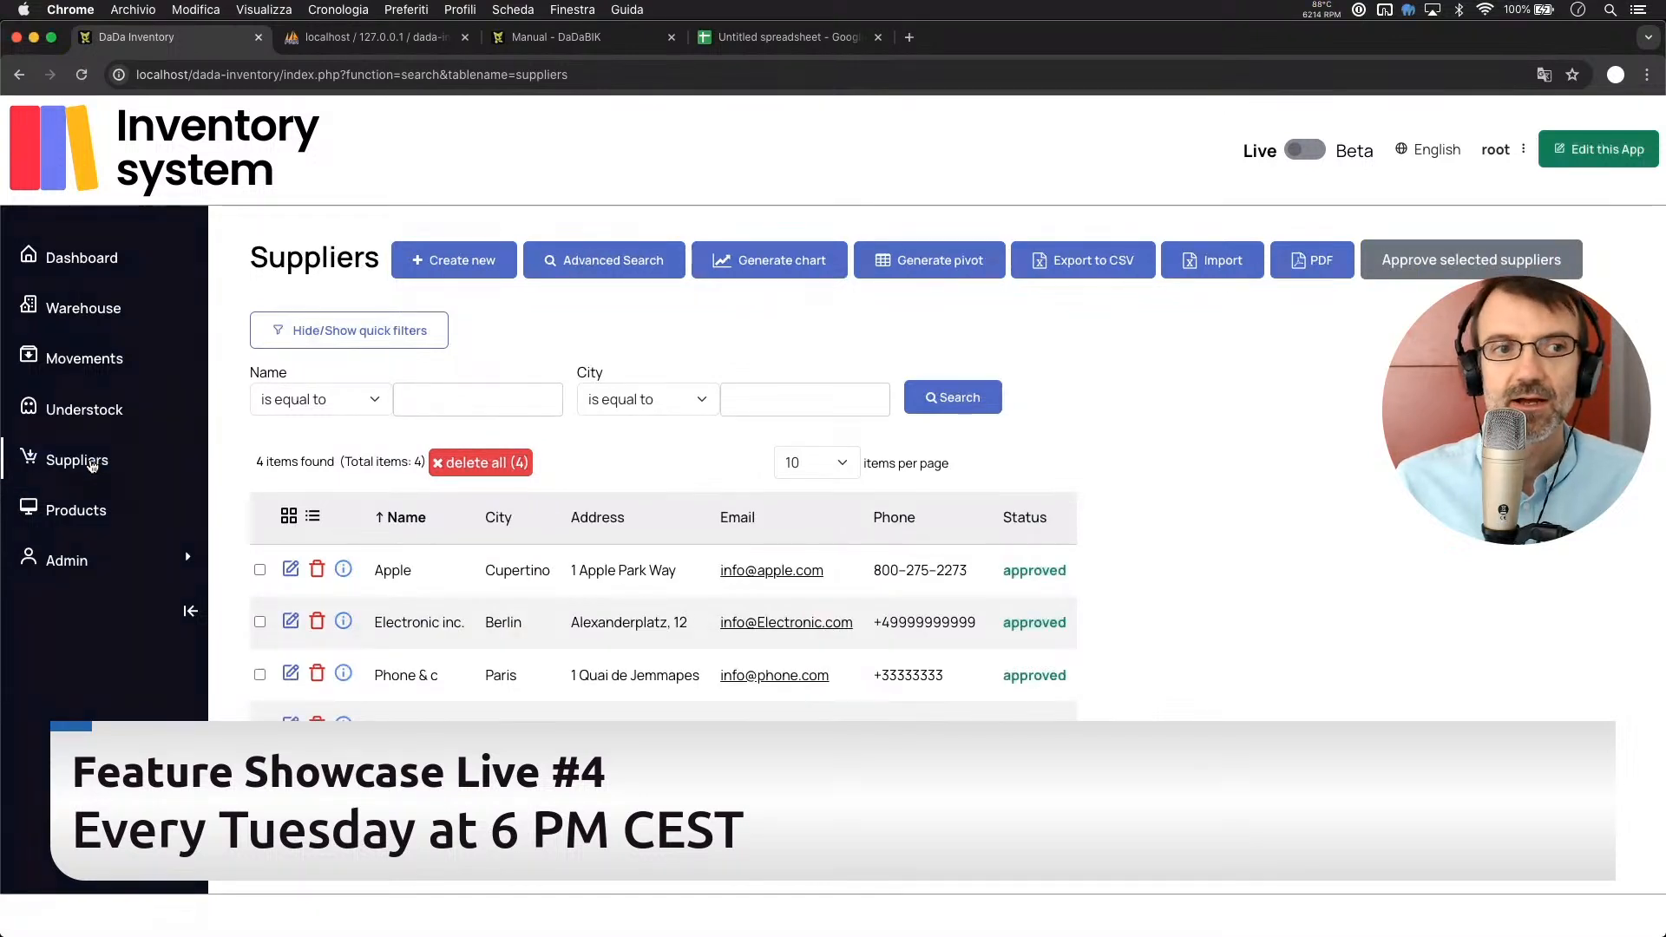
click(88, 319)
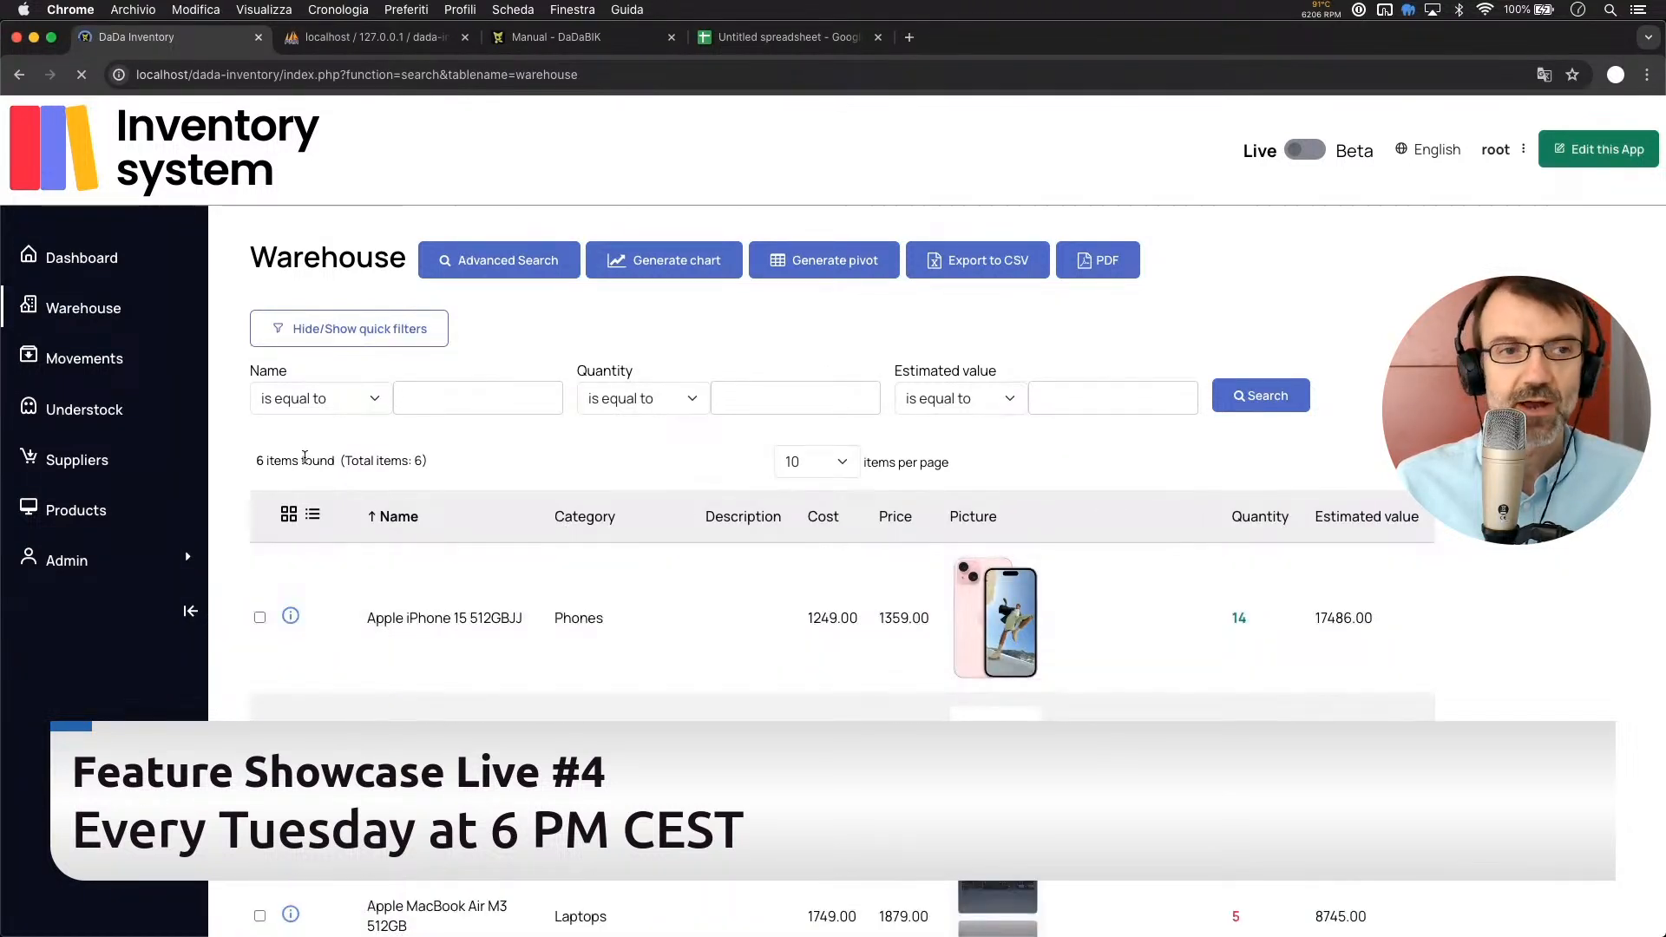
click(72, 361)
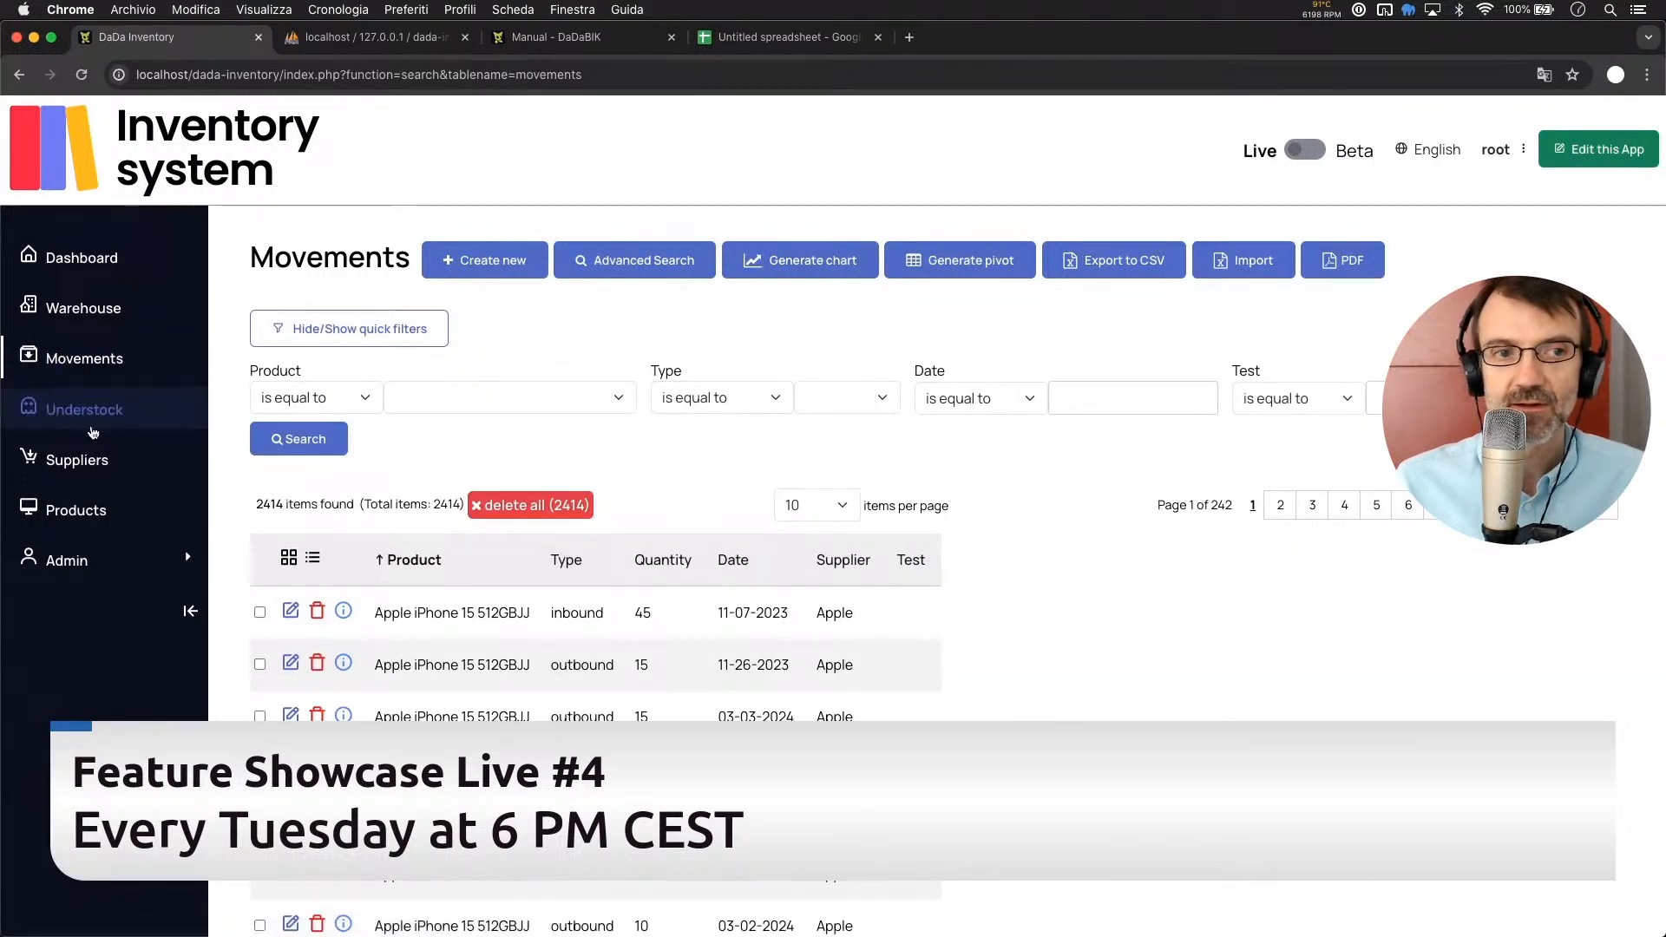
click(99, 416)
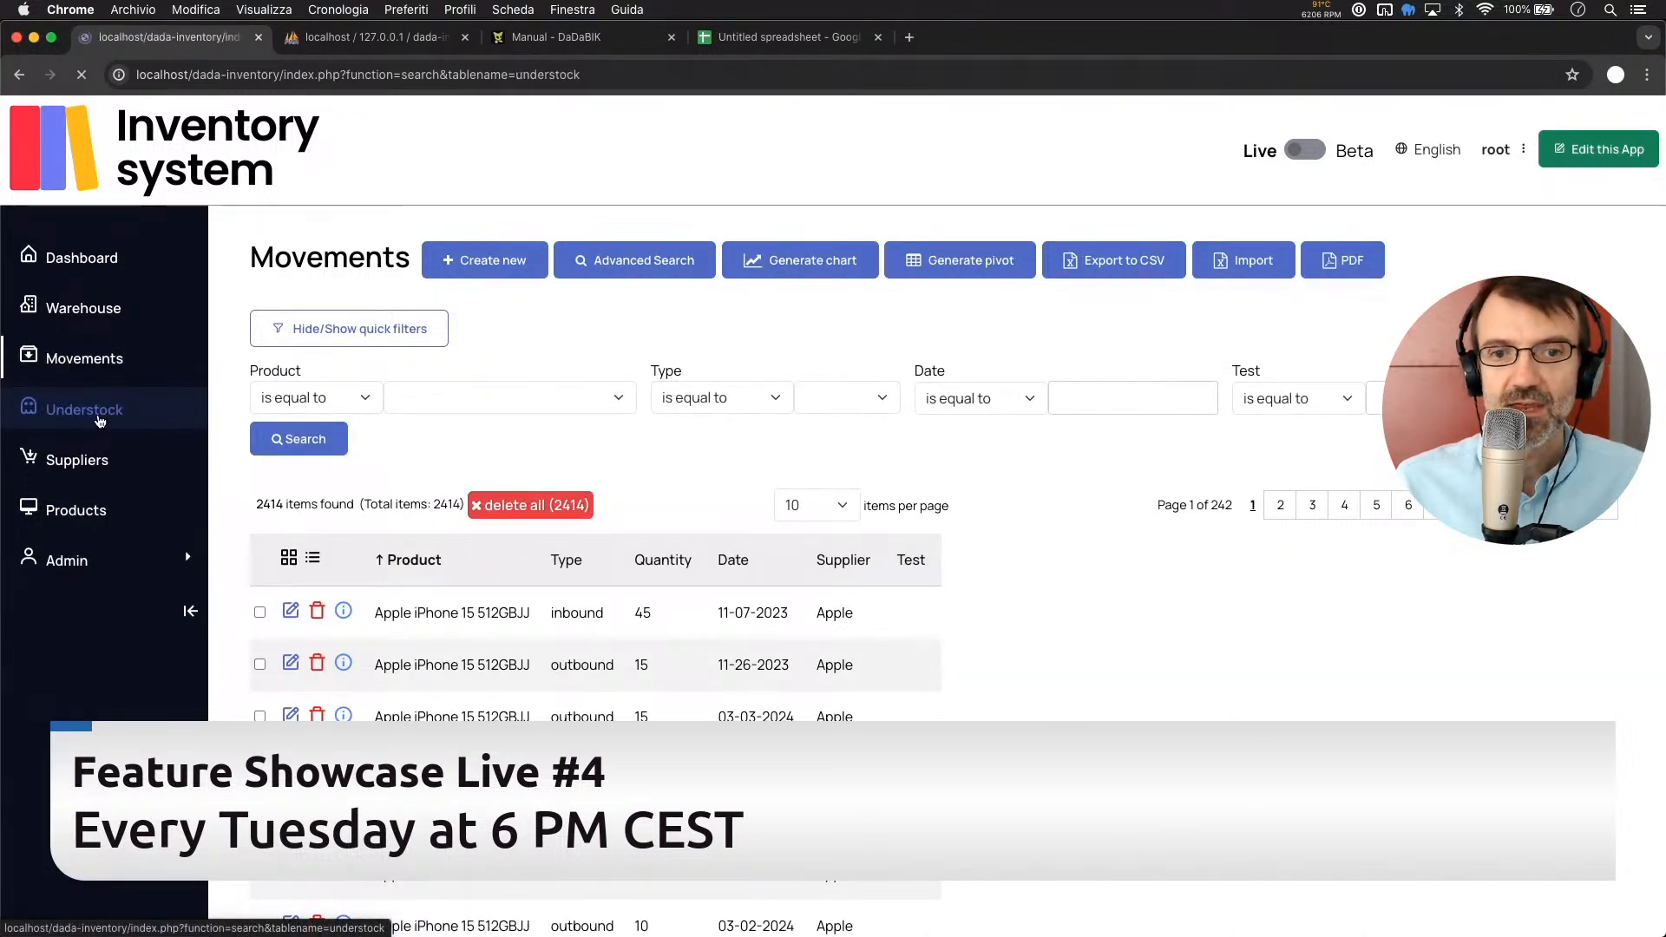
Return to the Dashboard with the category value, iPhone 15 sales and Understock charts
click(89, 257)
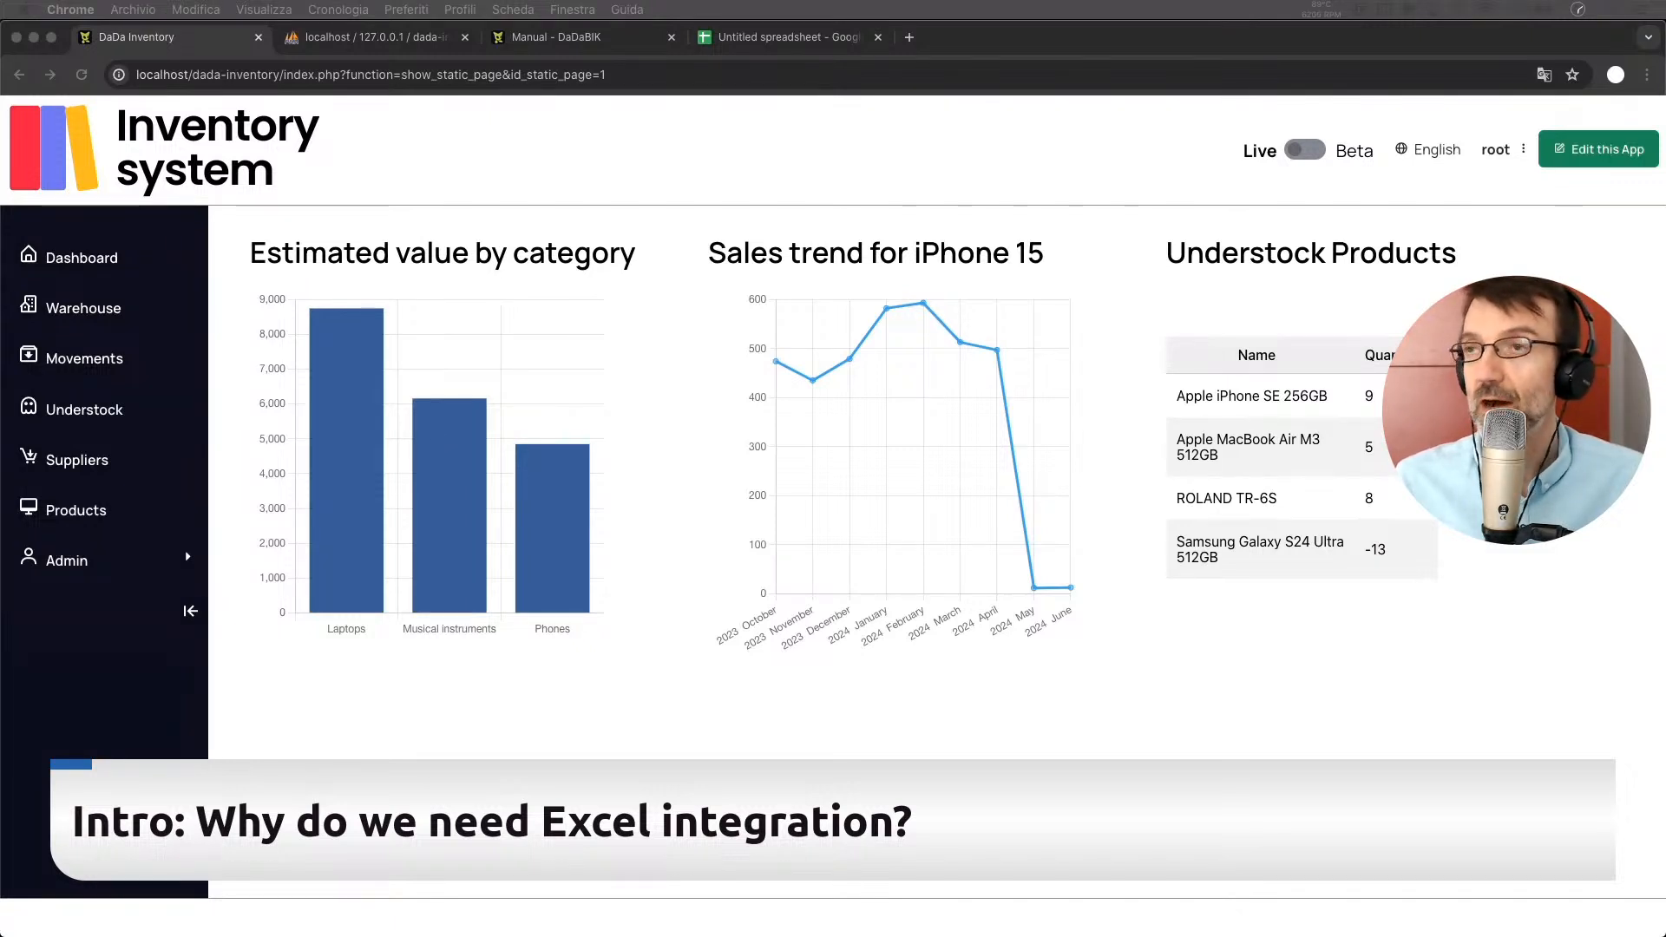
click(616, 599)
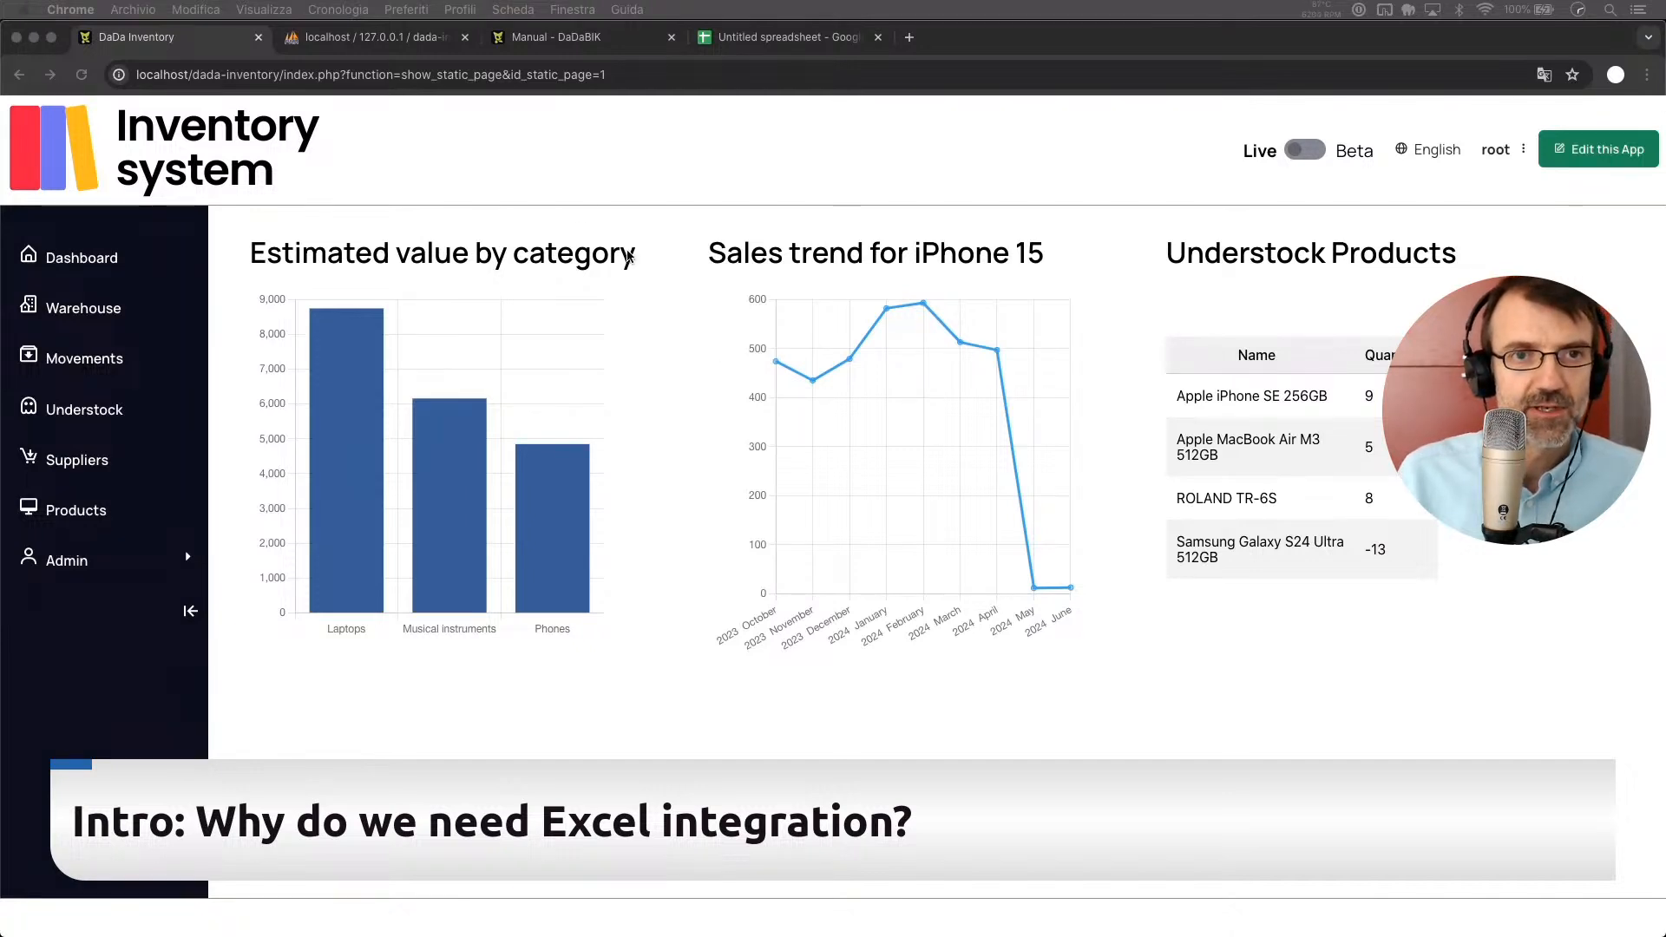
Show the Suppliers list with its four approved suppliers
click(505, 193)
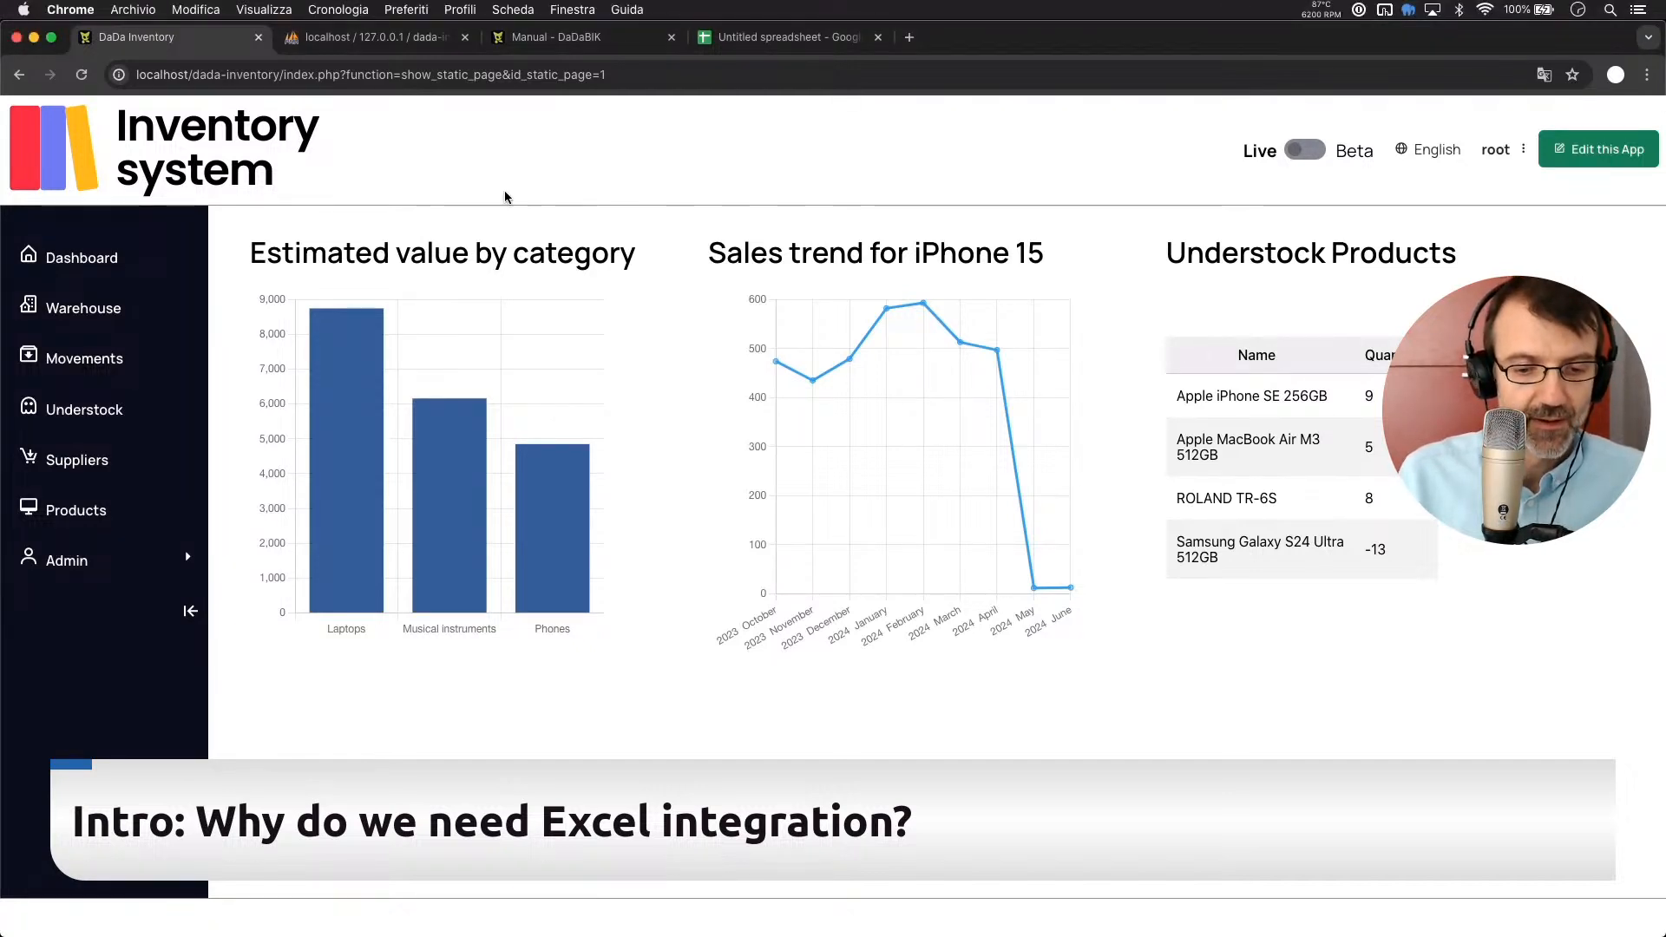
click(67, 466)
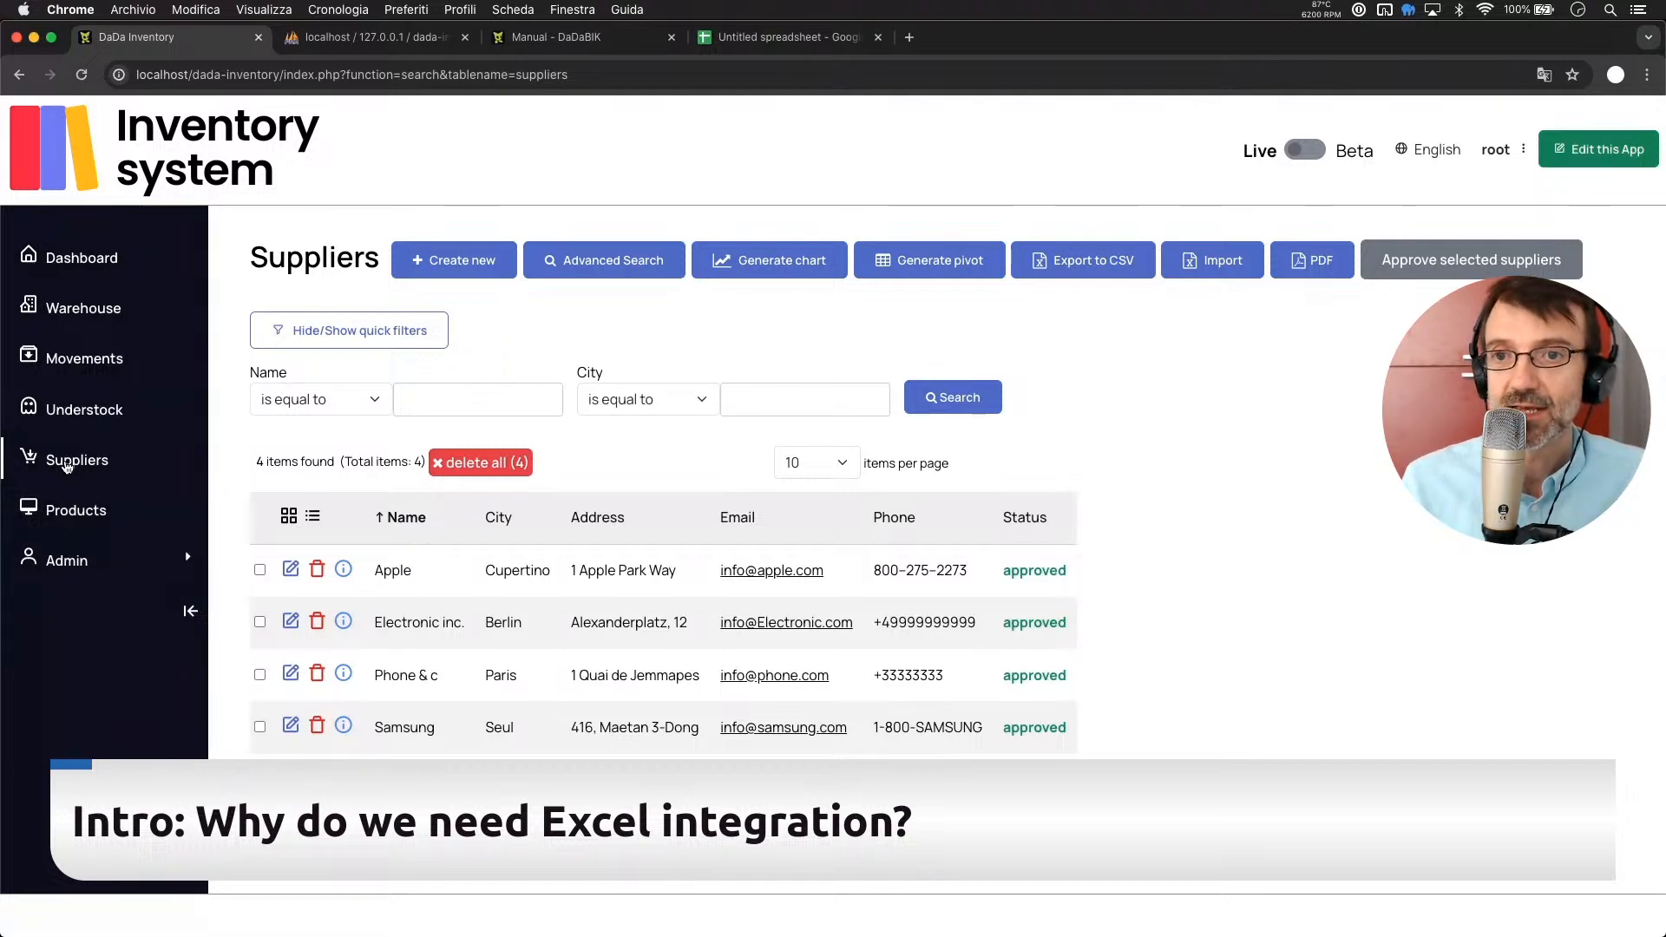
double_click(952, 570)
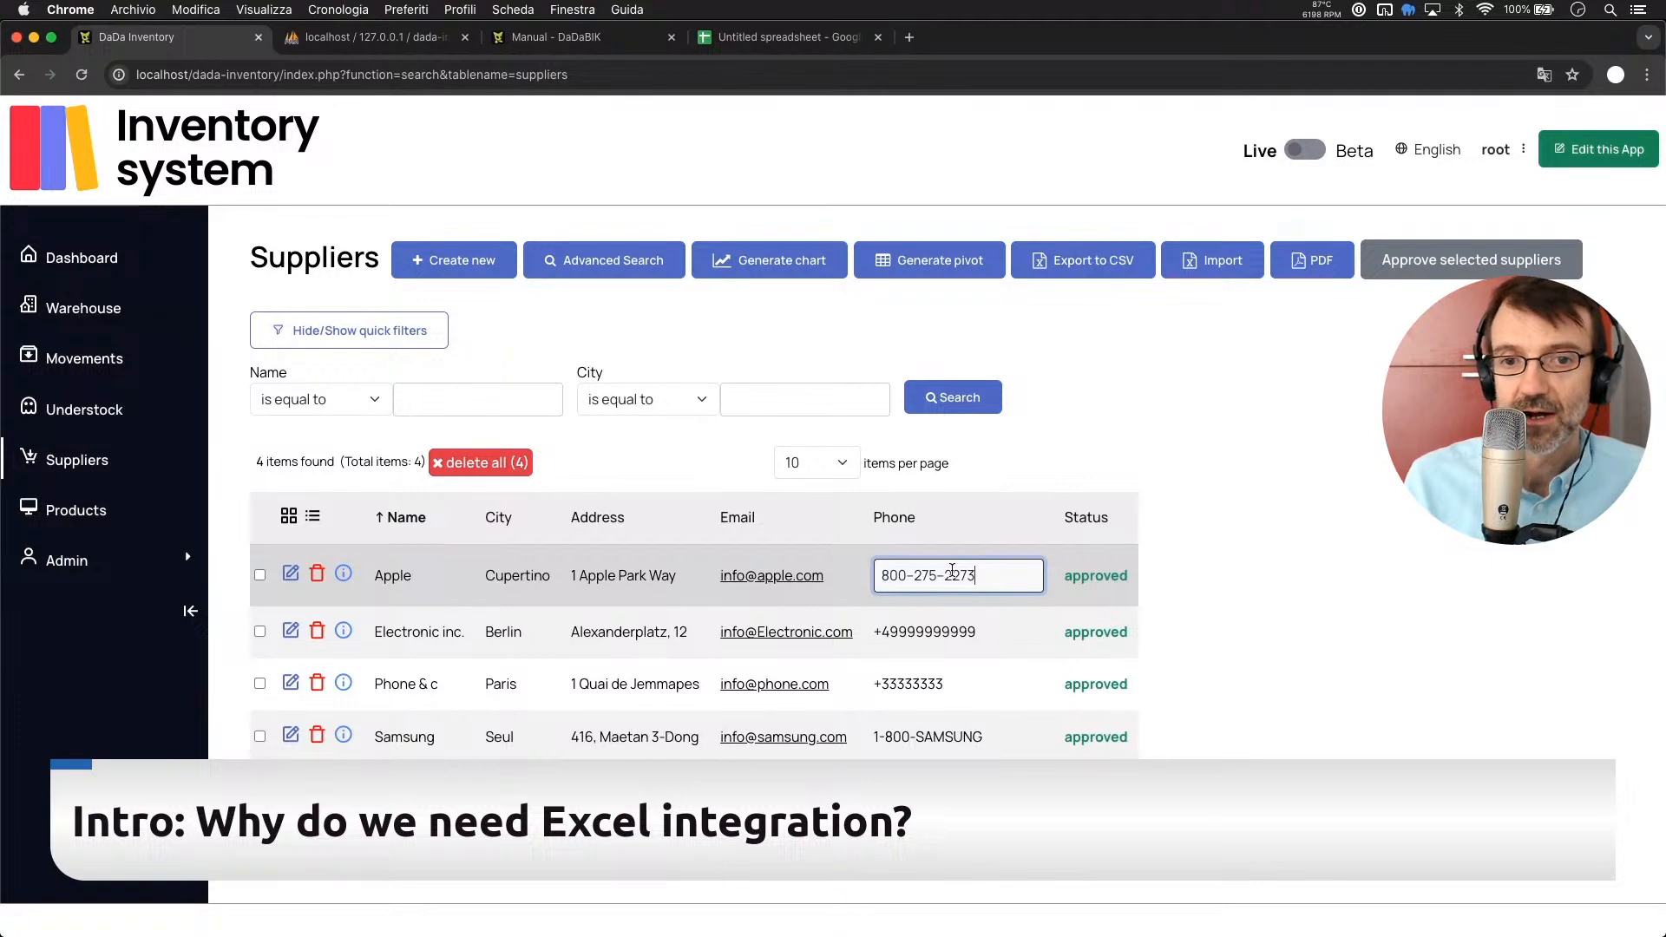
key(BackSpace)
key(Return)
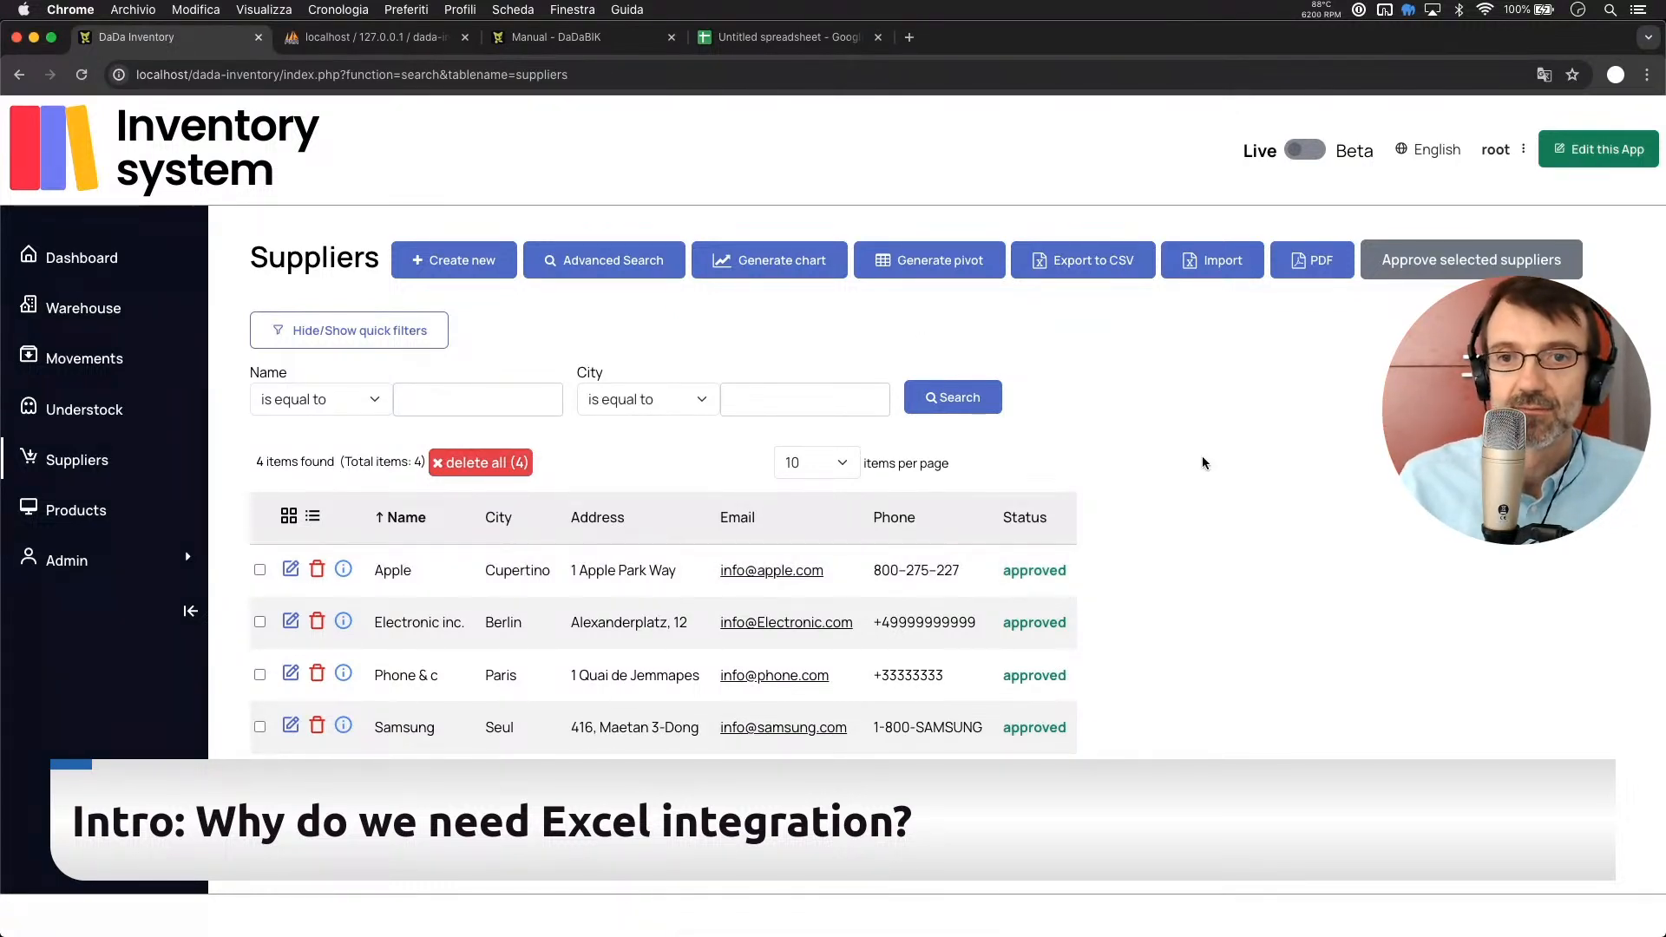
Open the full edit form for the Apple supplier
click(291, 570)
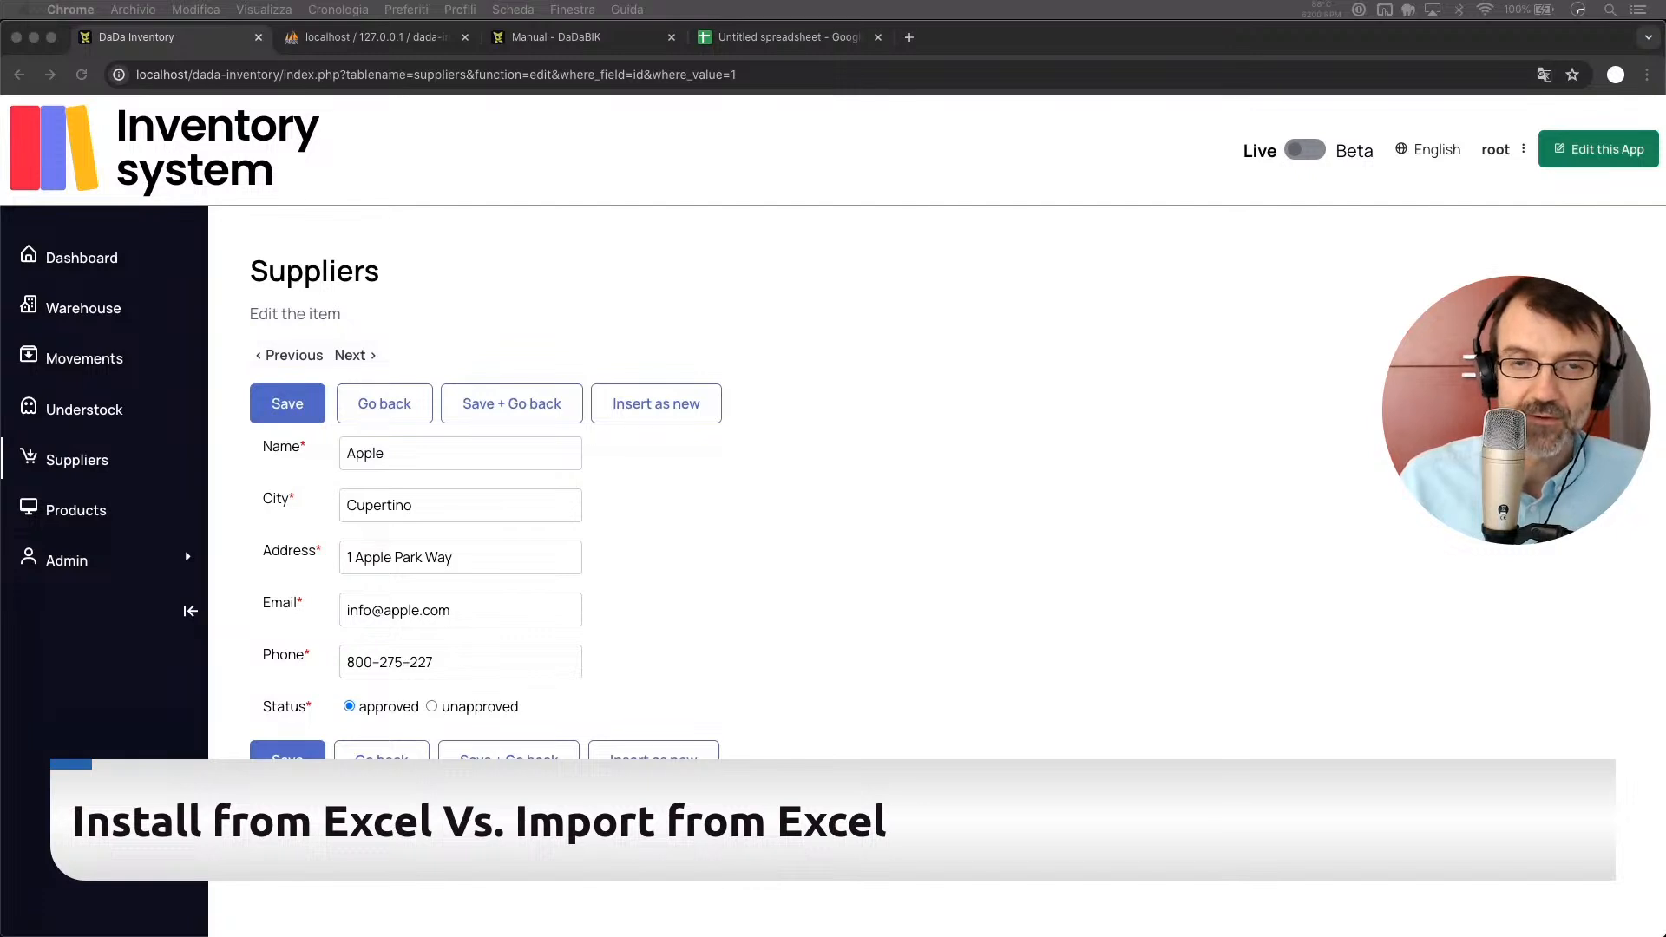
click(1074, 379)
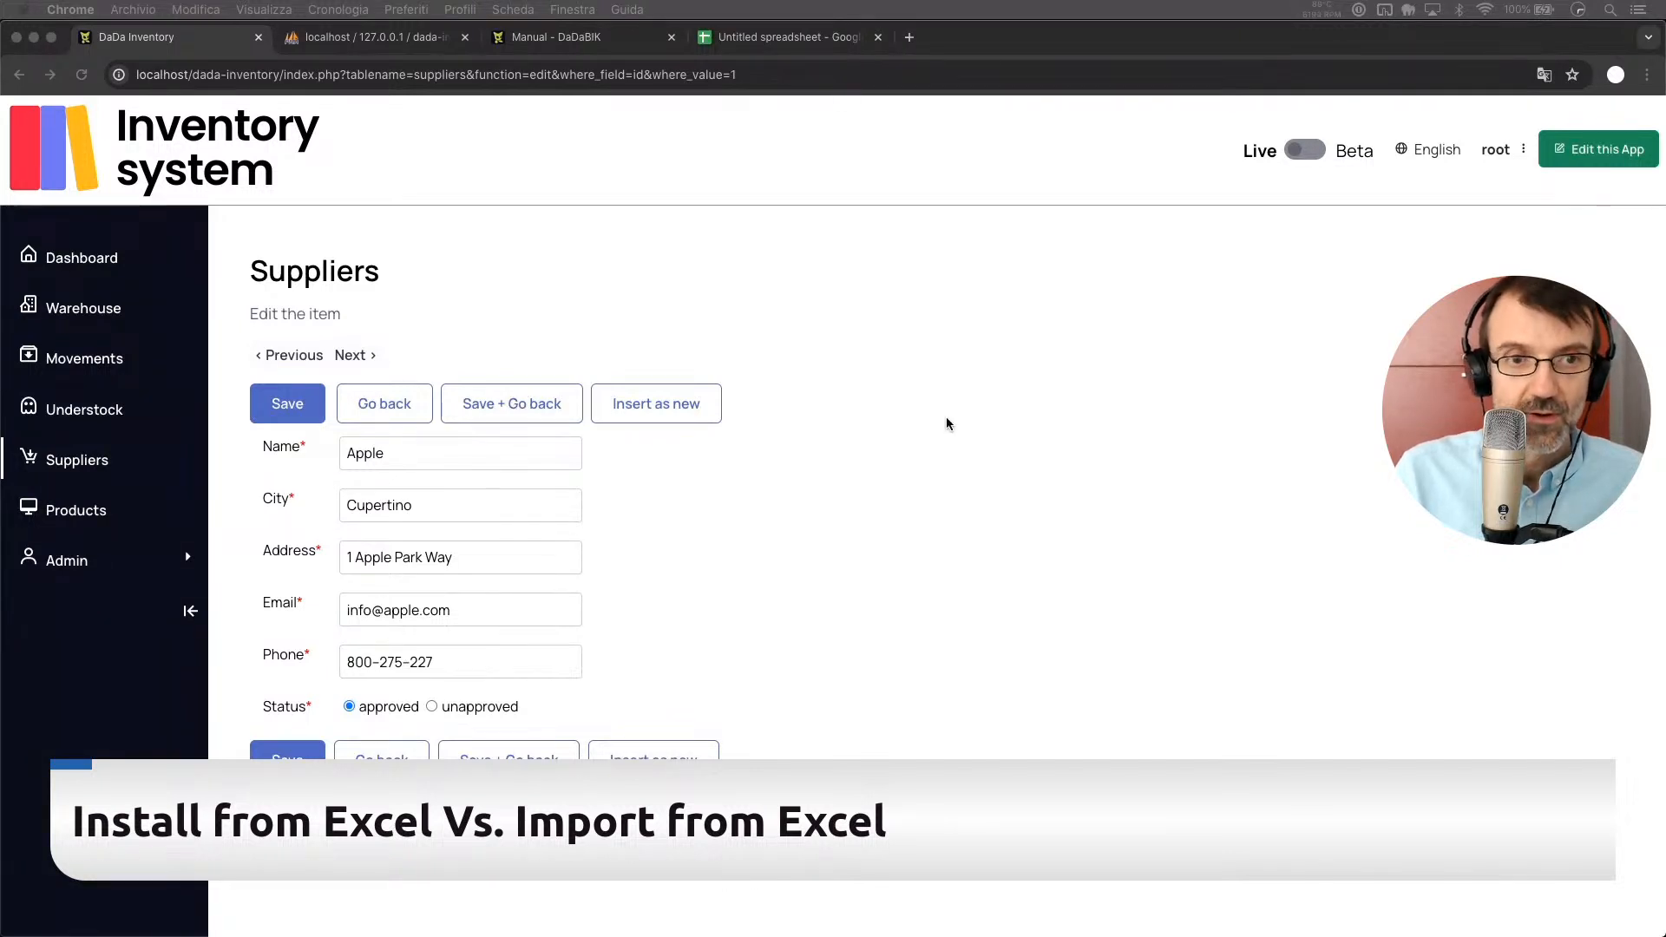
click(747, 285)
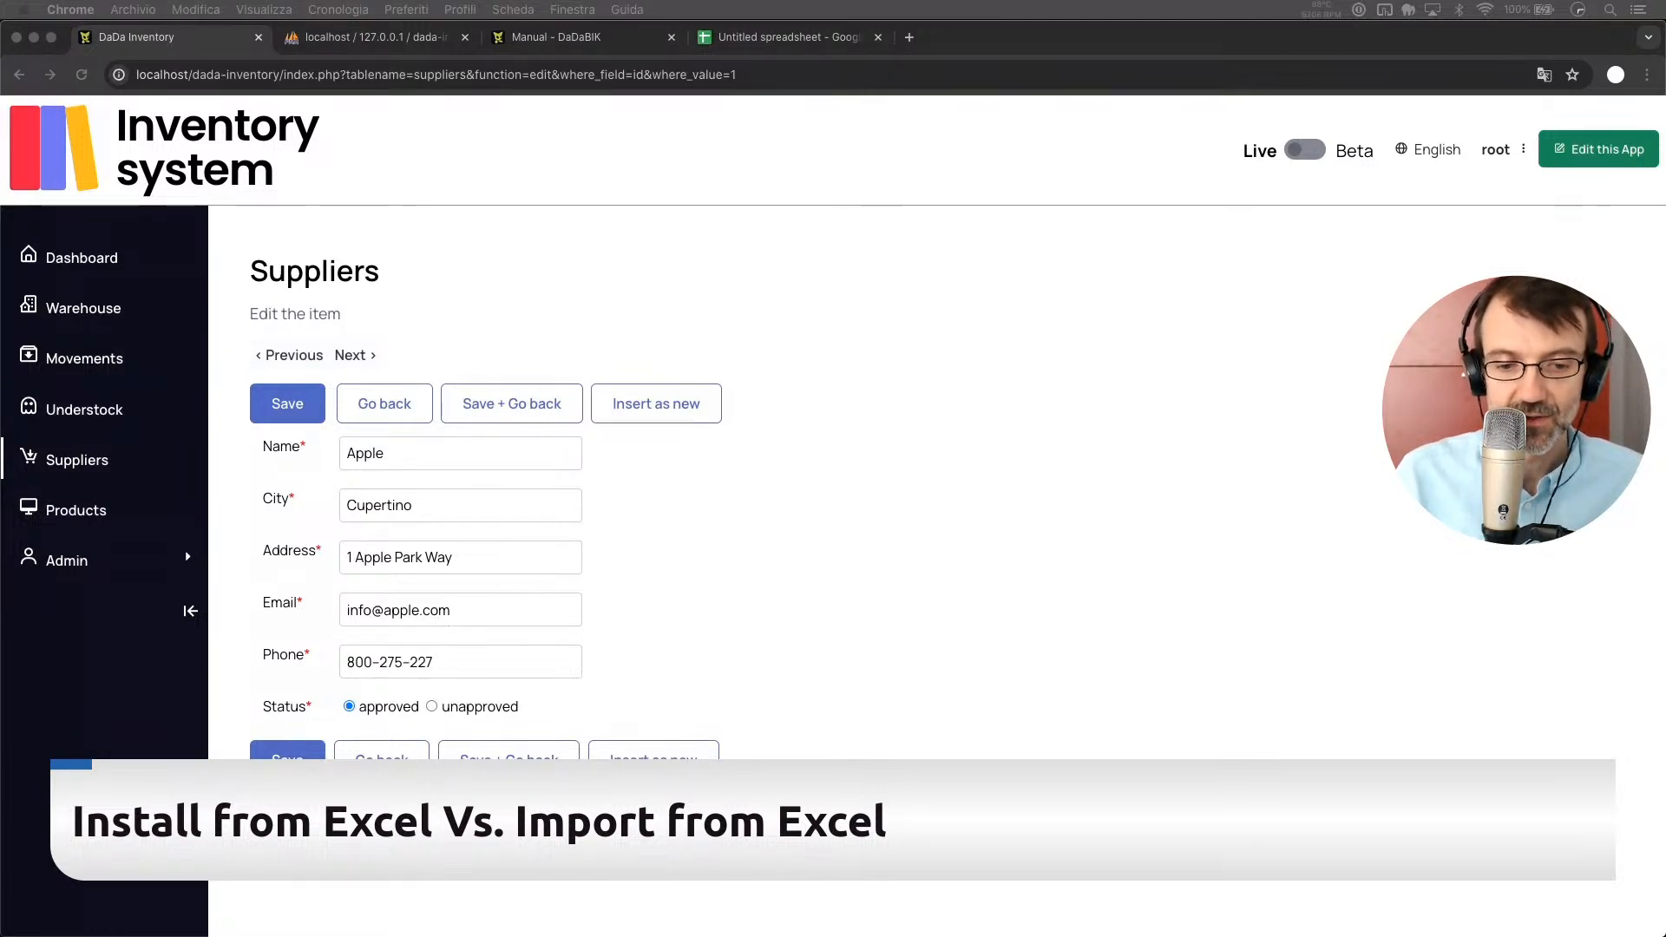
click(1120, 462)
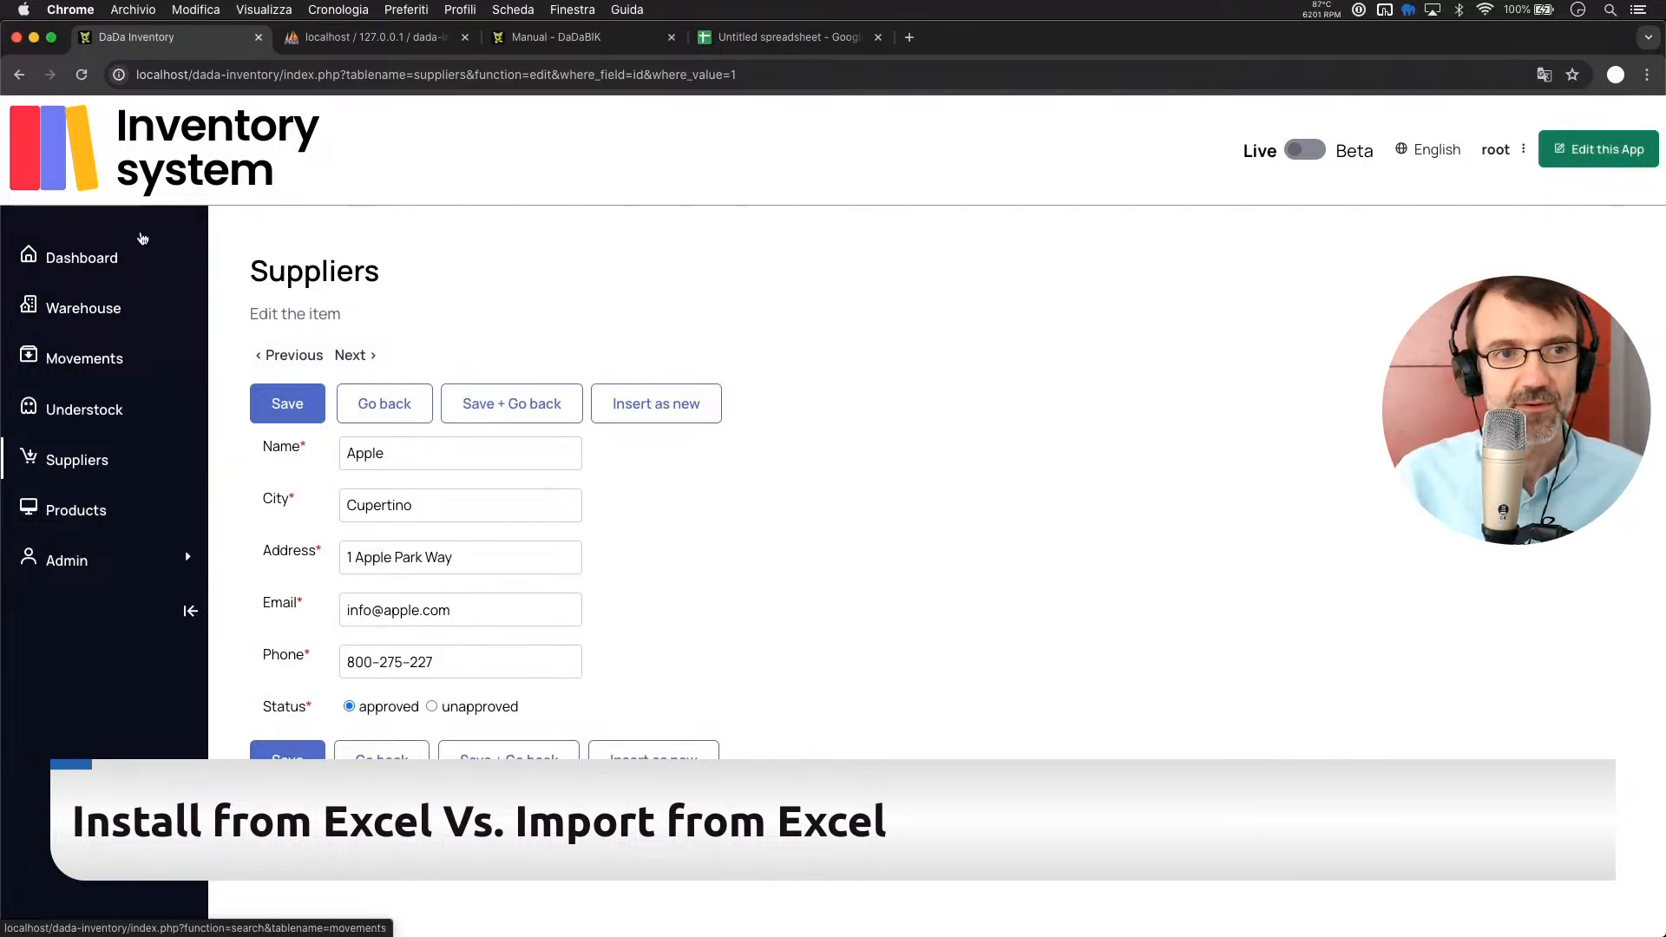
In the app's admin Data section, create a new table named customers
click(1584, 151)
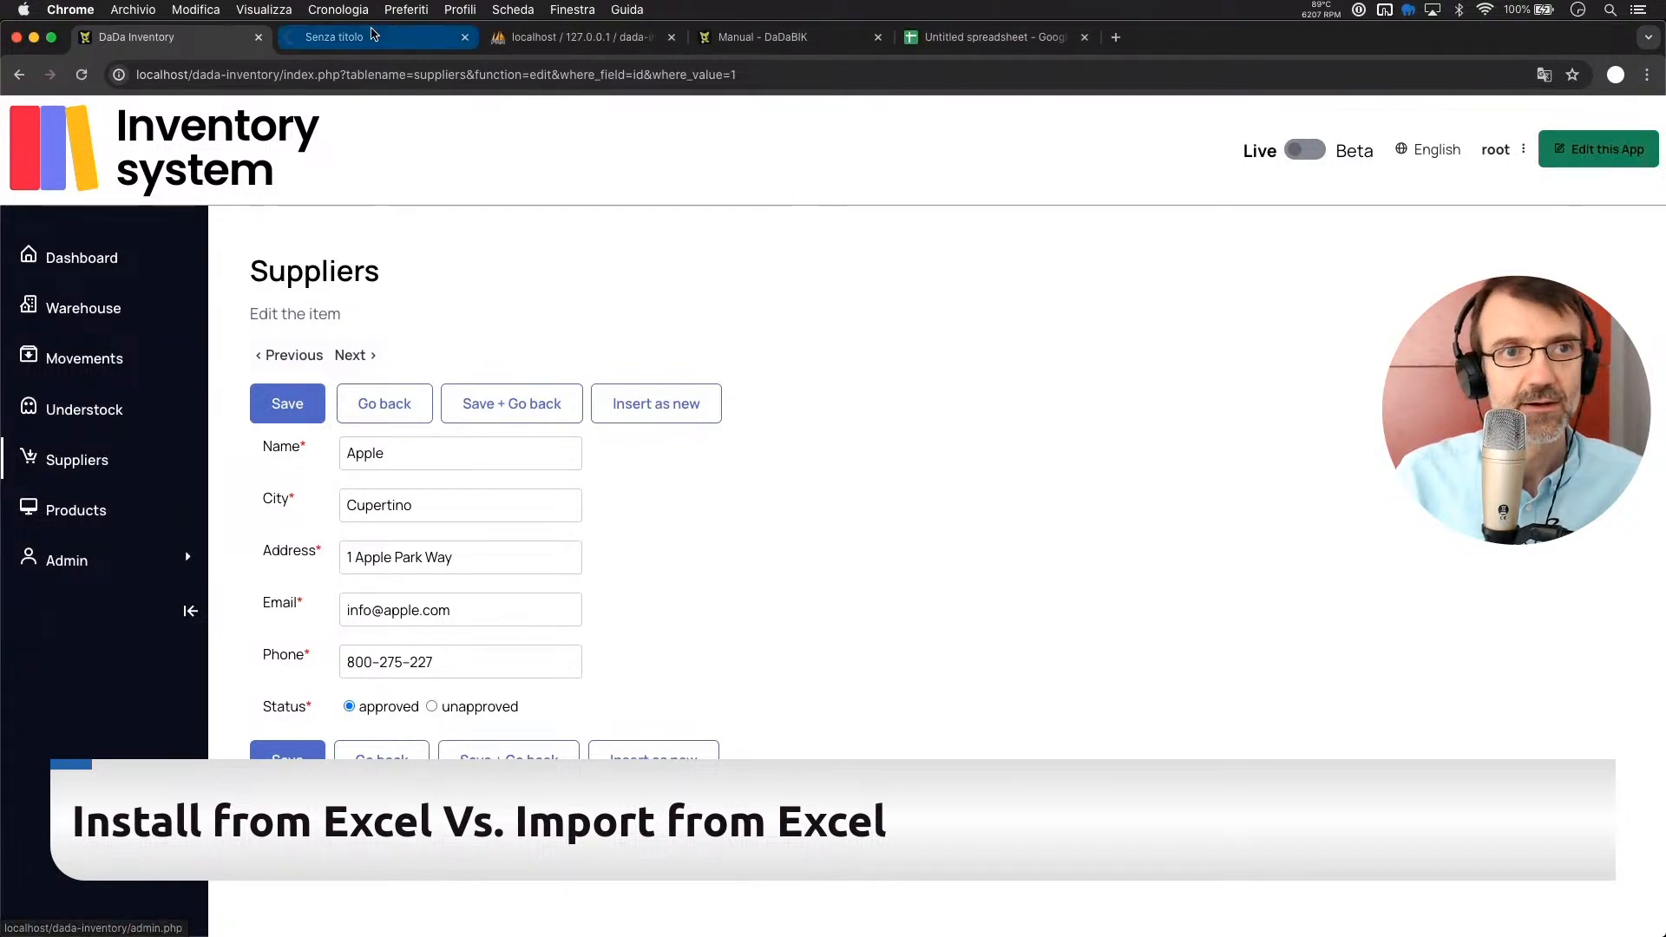
click(344, 41)
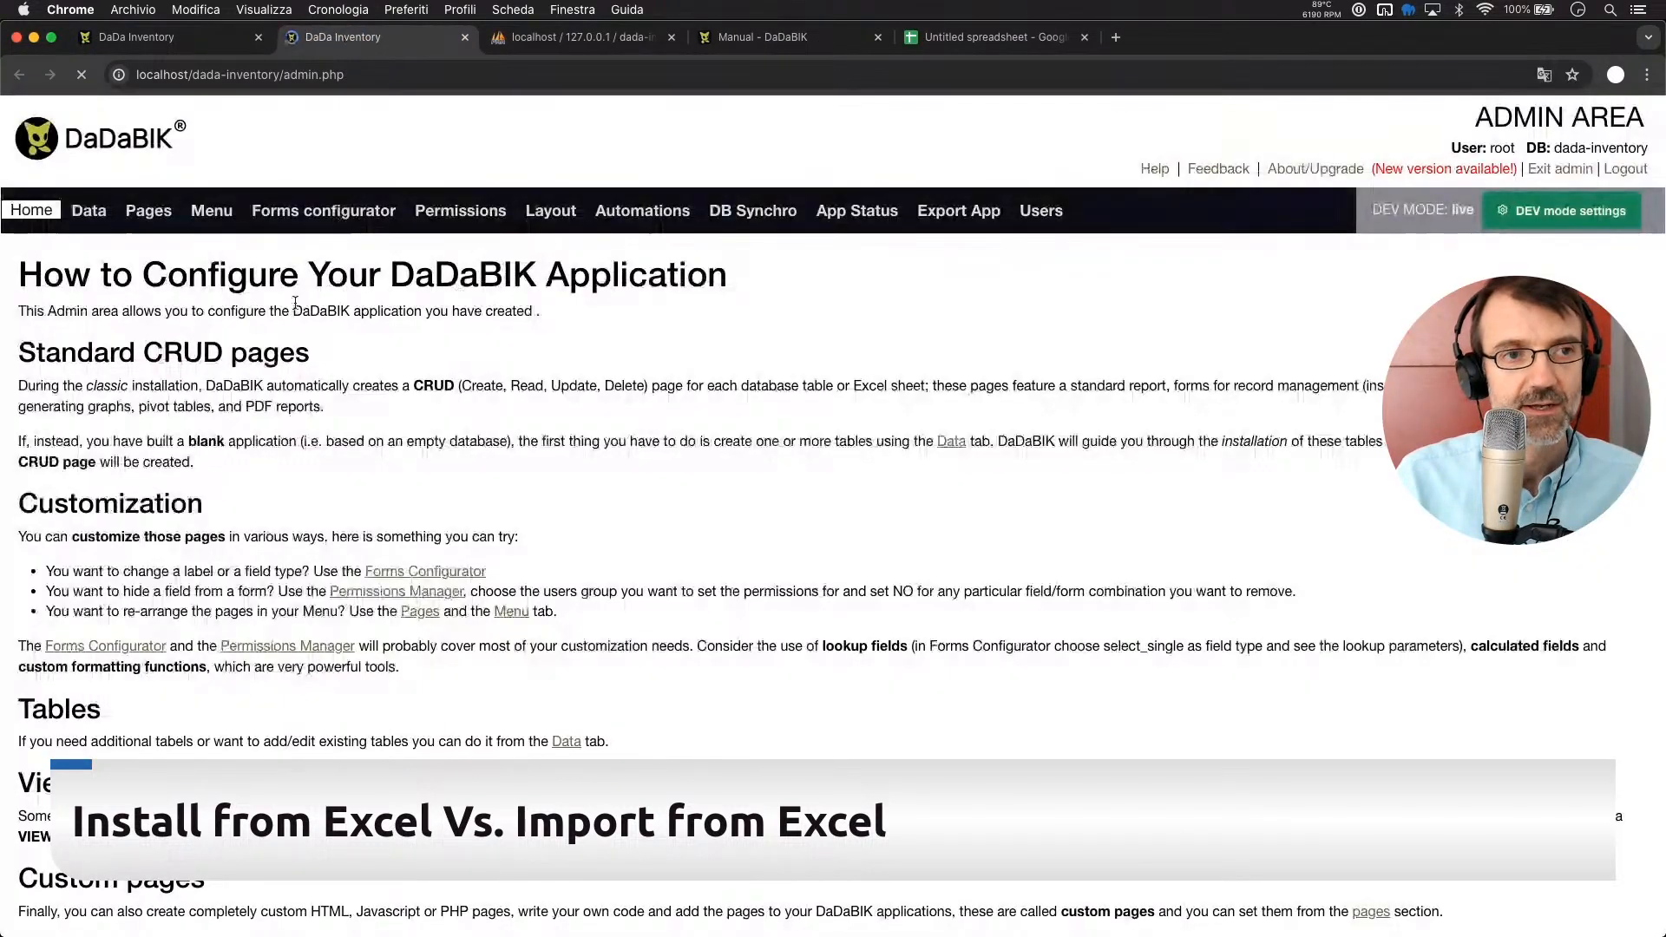
click(90, 211)
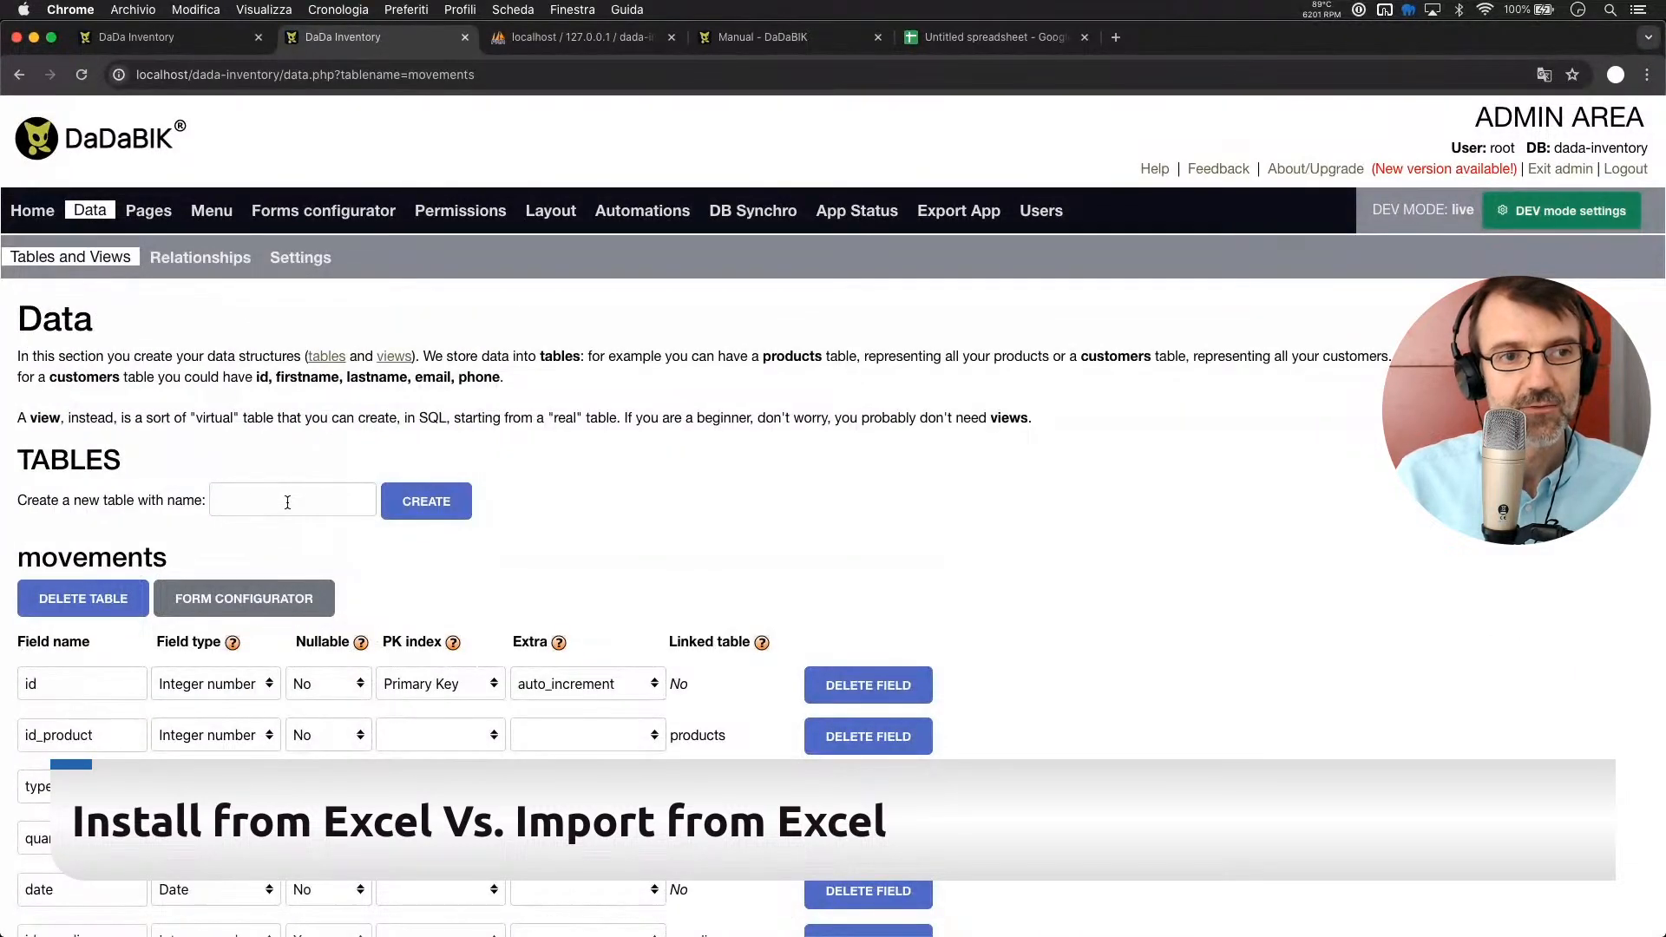
click(288, 503)
text(customers)
key(Return)
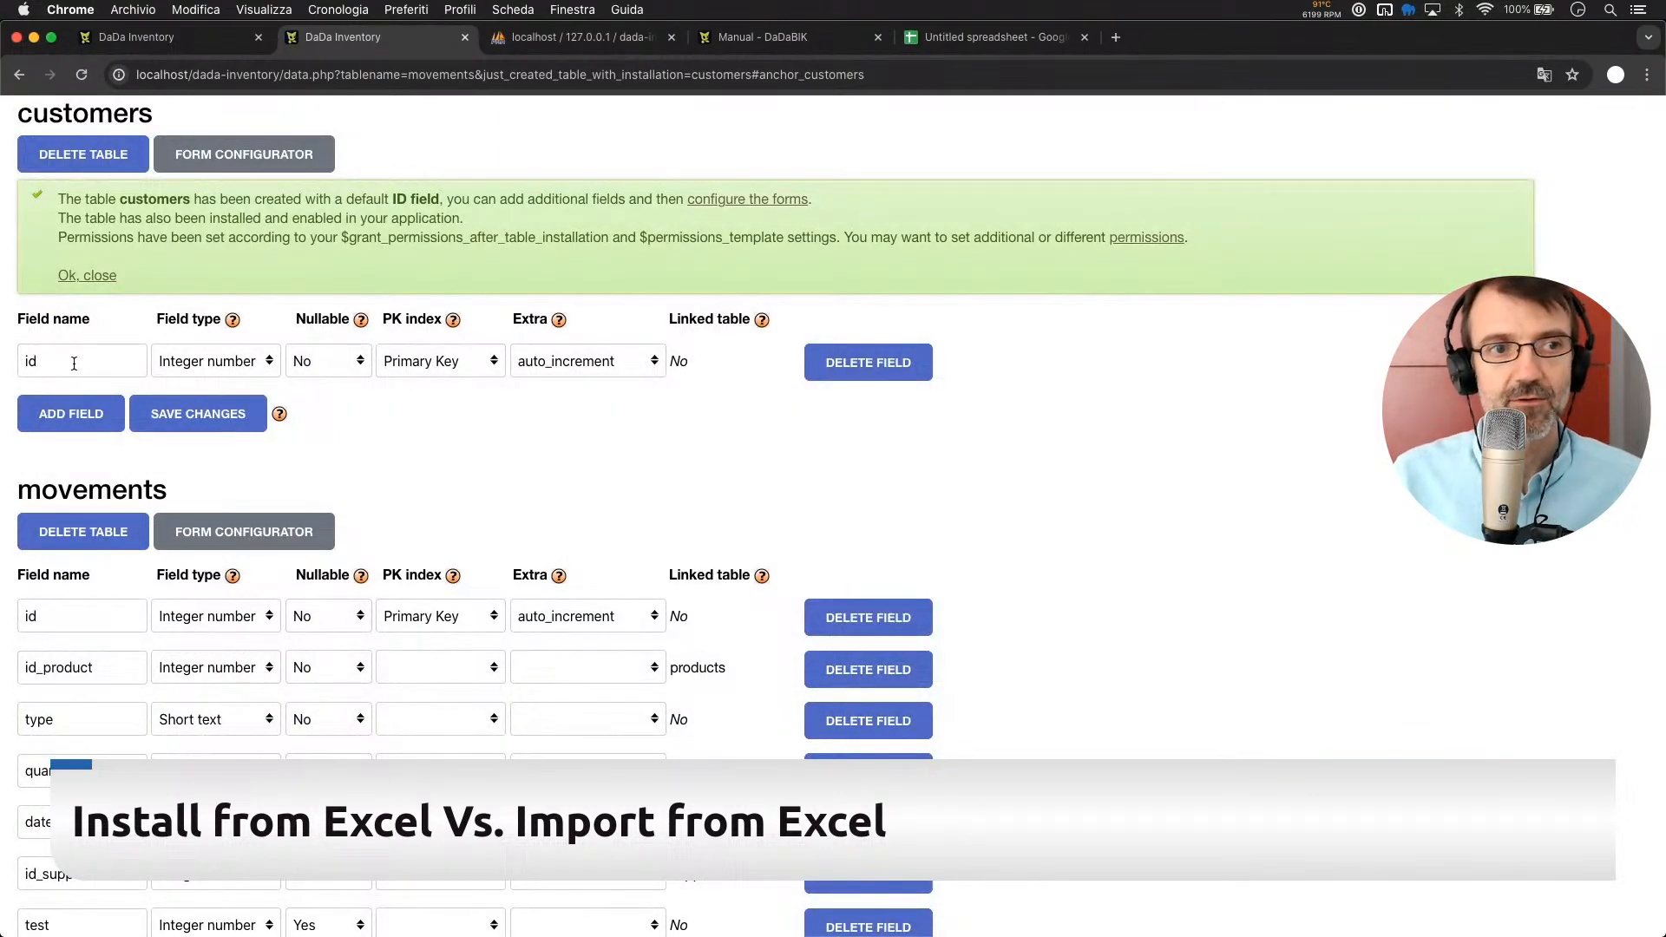
Add five empty field rows to the customers table
click(59, 418)
click(60, 465)
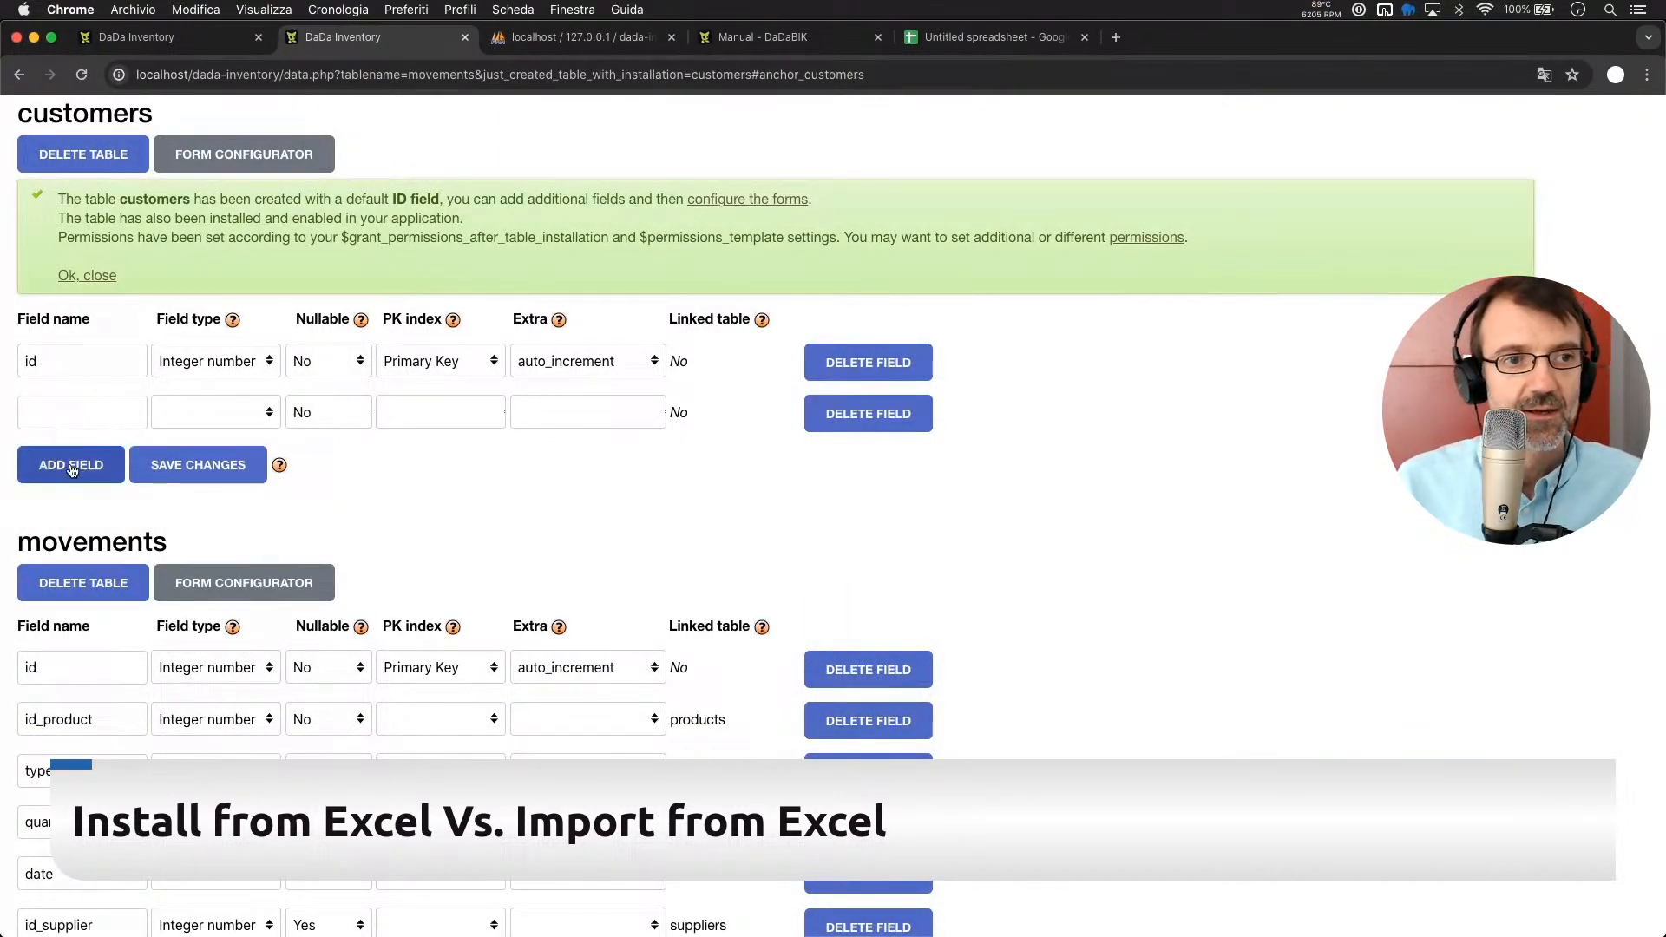
click(63, 510)
click(58, 409)
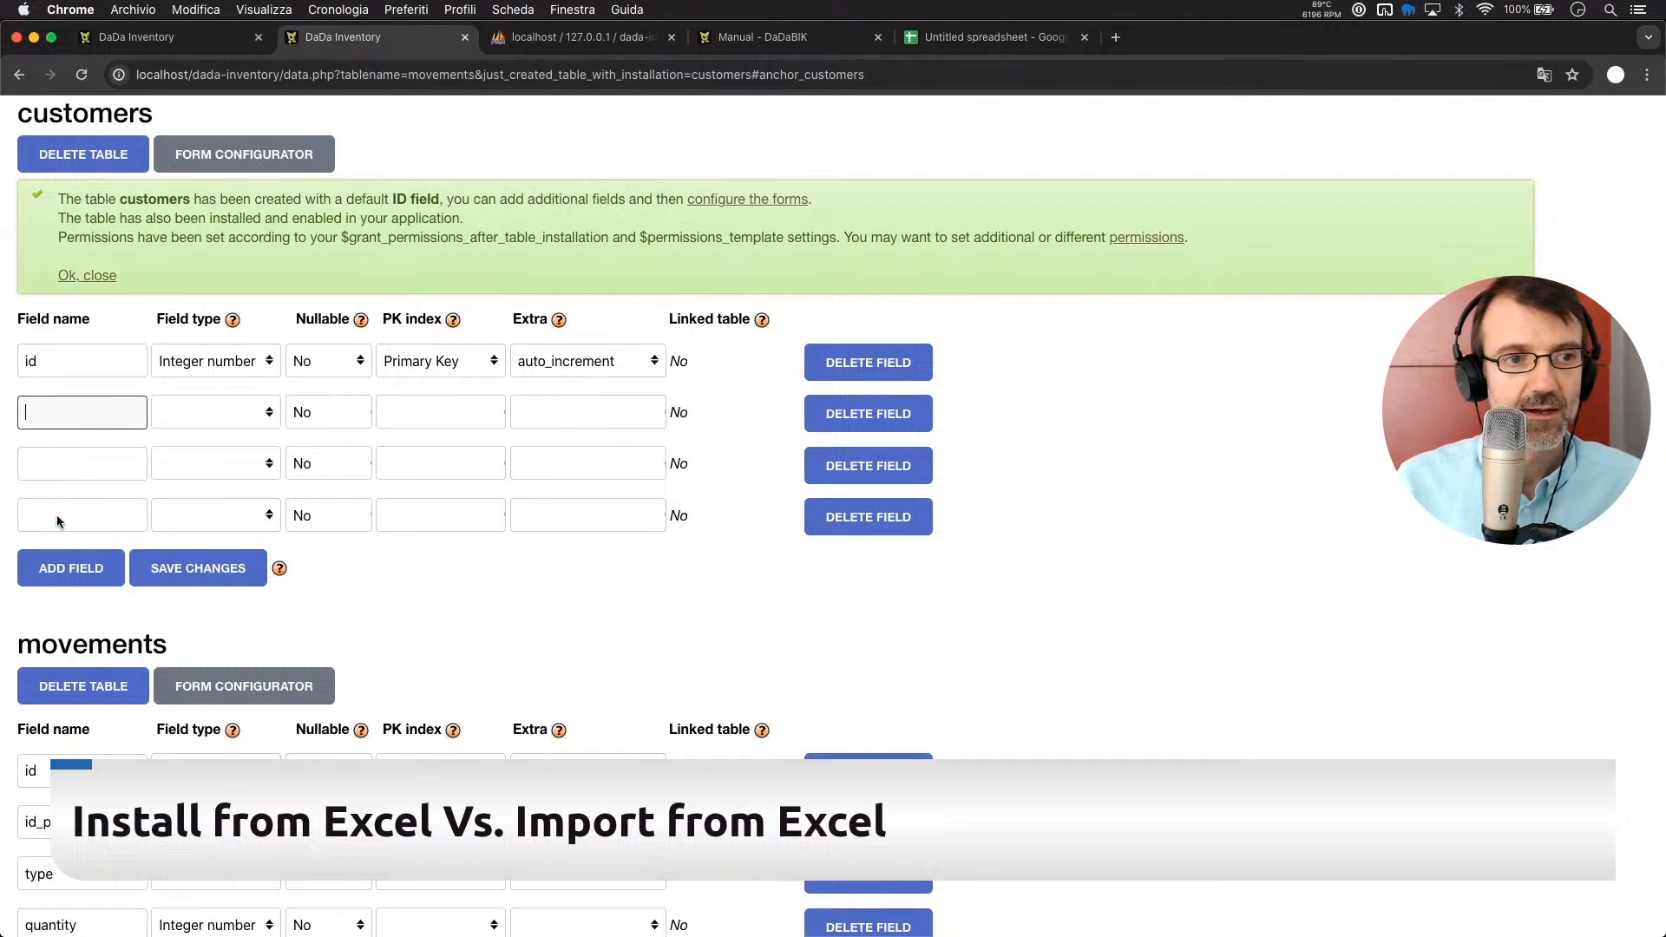
click(53, 573)
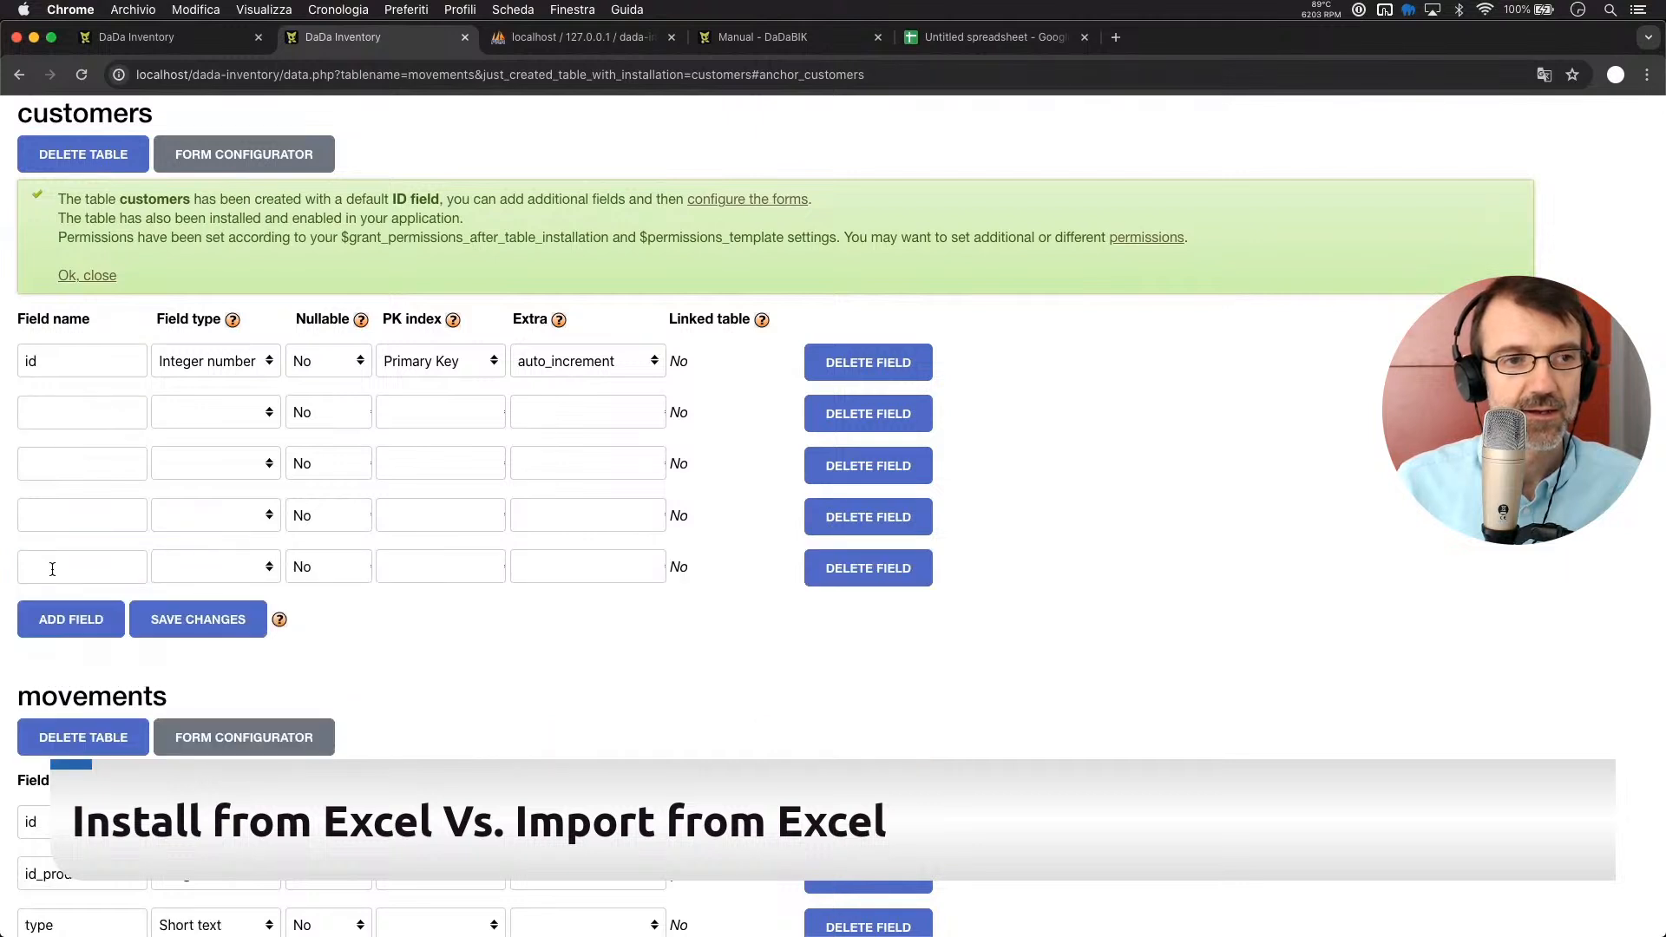
Name the new fields firstname, lastname, email and phone
click(54, 403)
text(firstname)
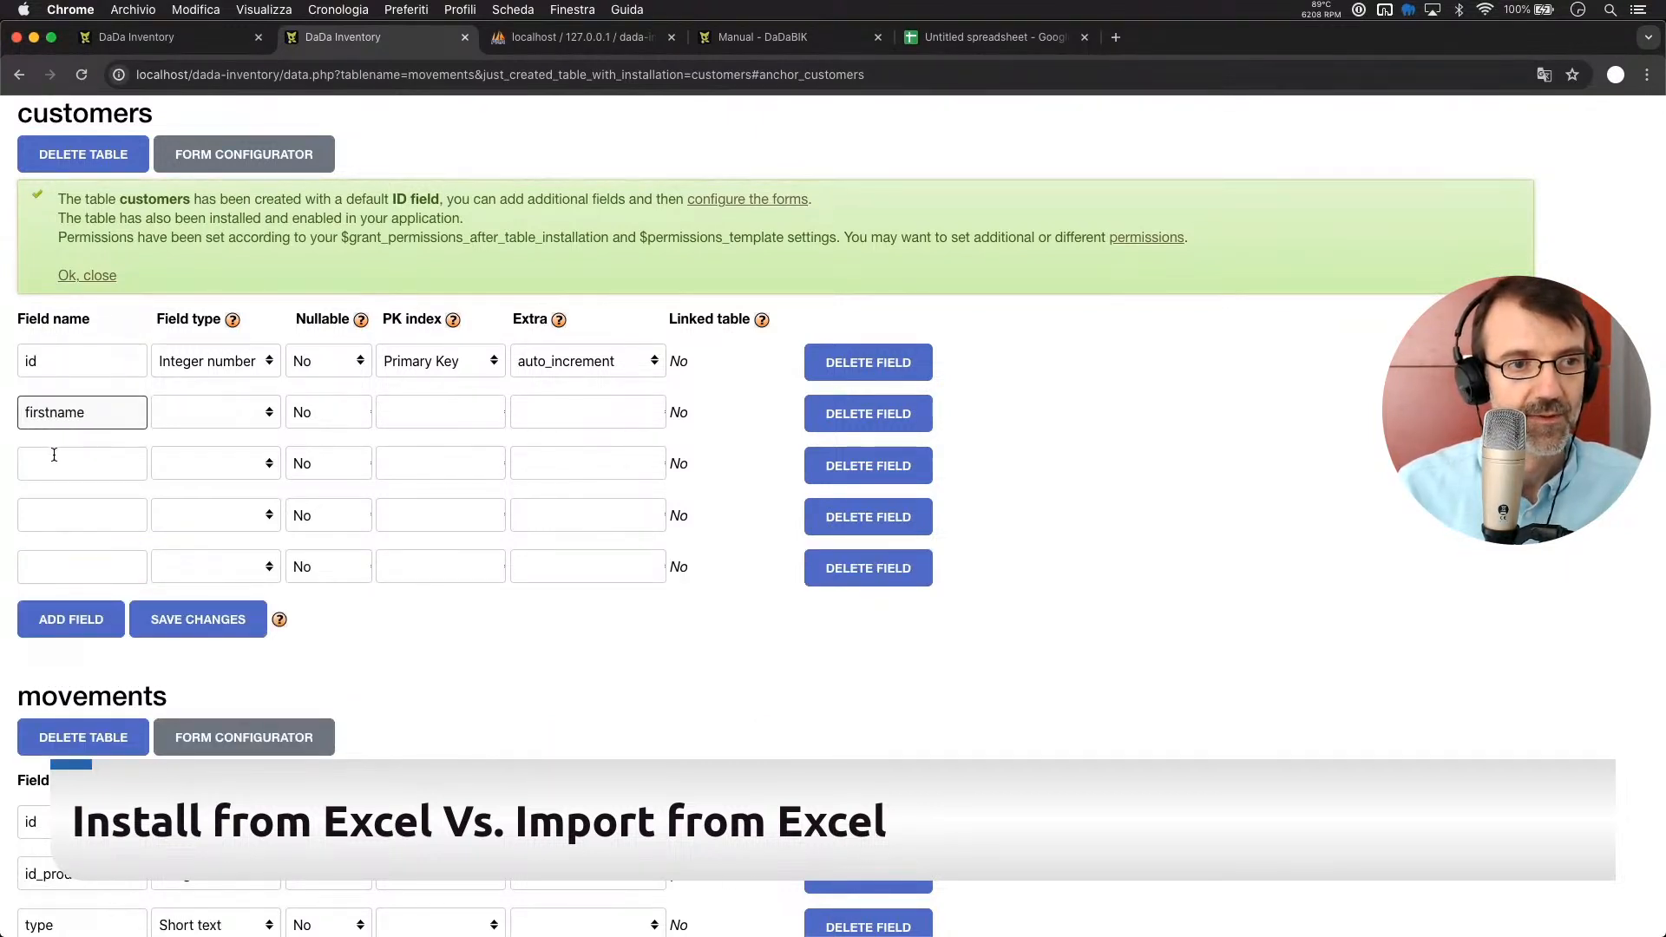
click(54, 454)
text(lastname)
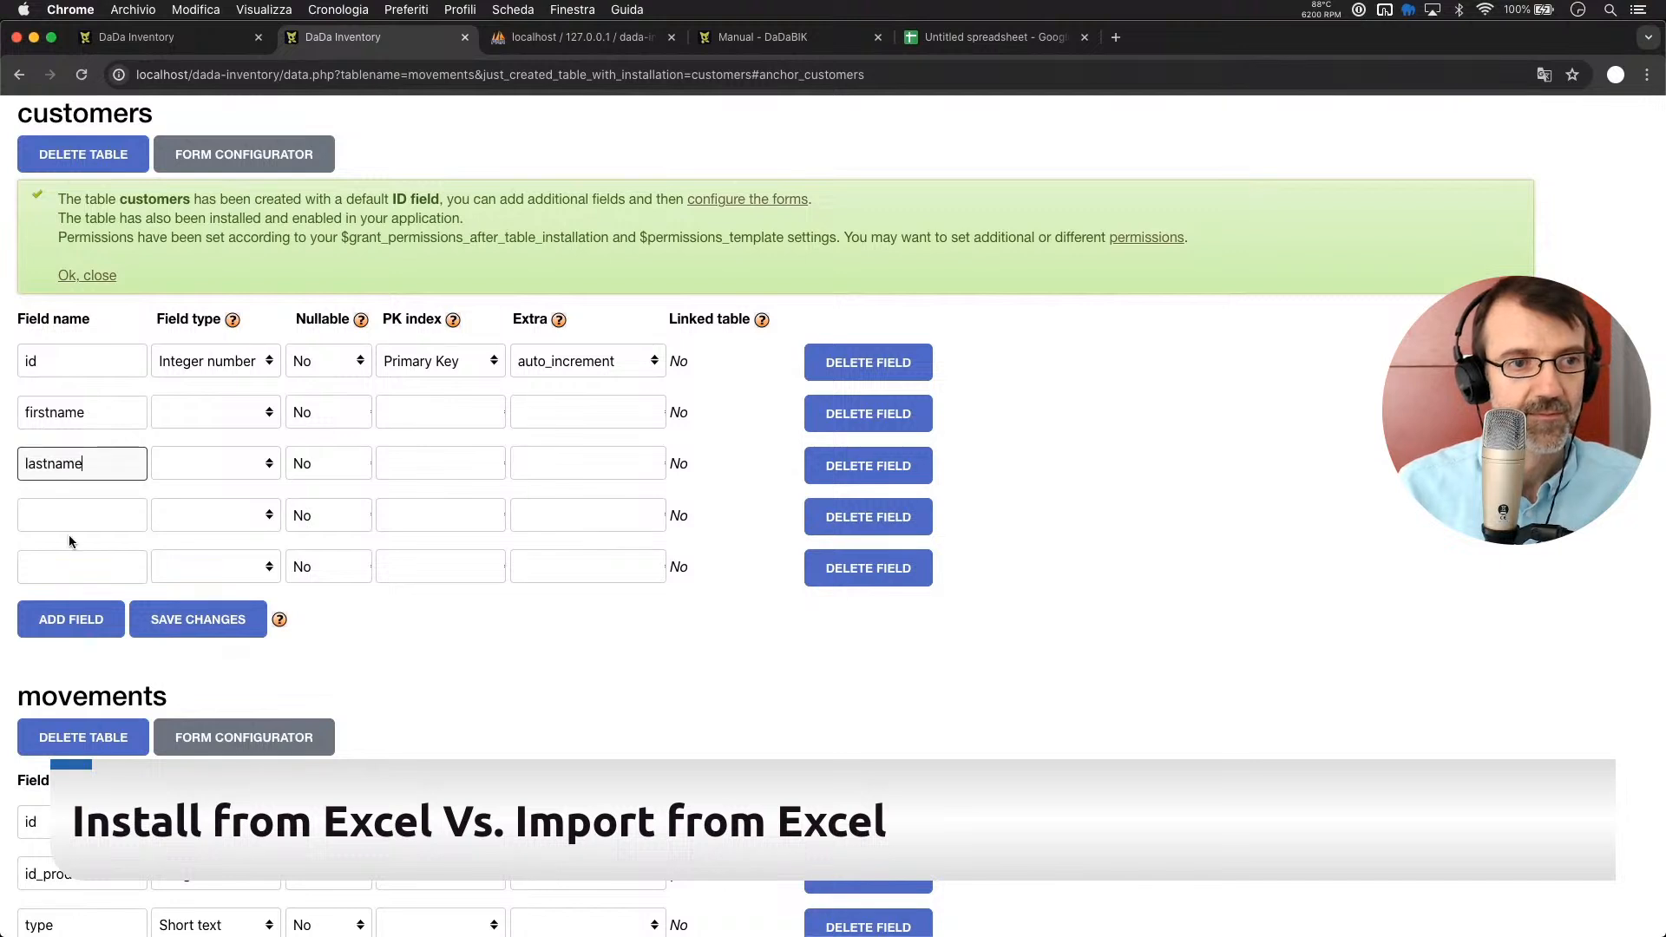
click(69, 526)
text(email)
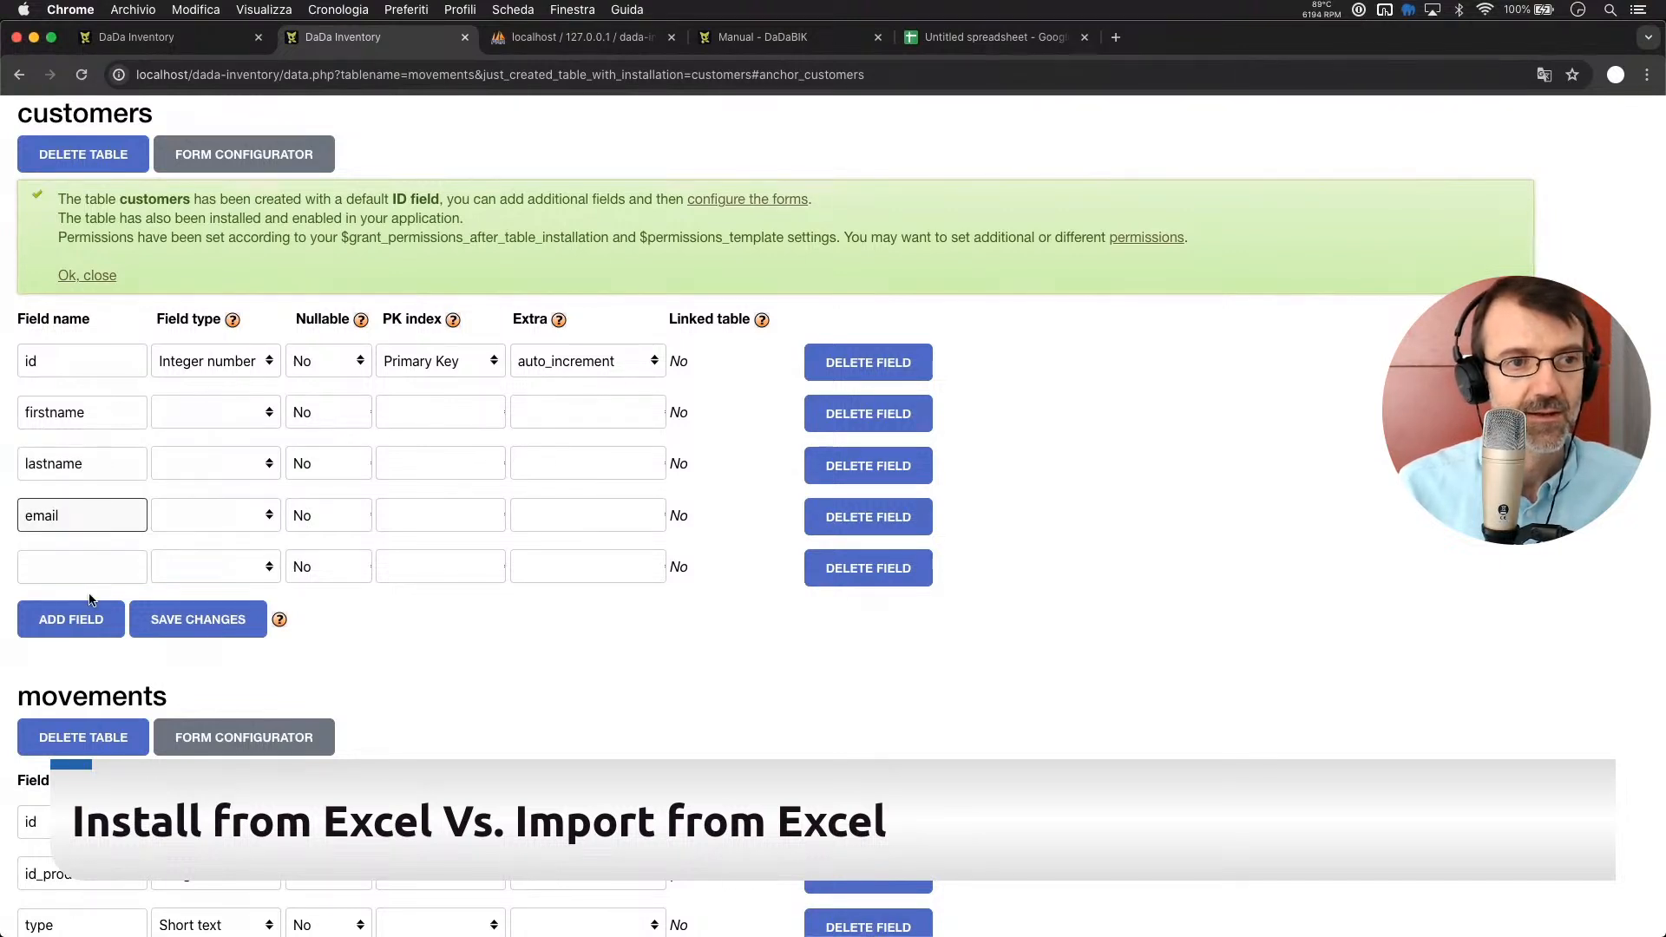
click(83, 573)
text(phone)
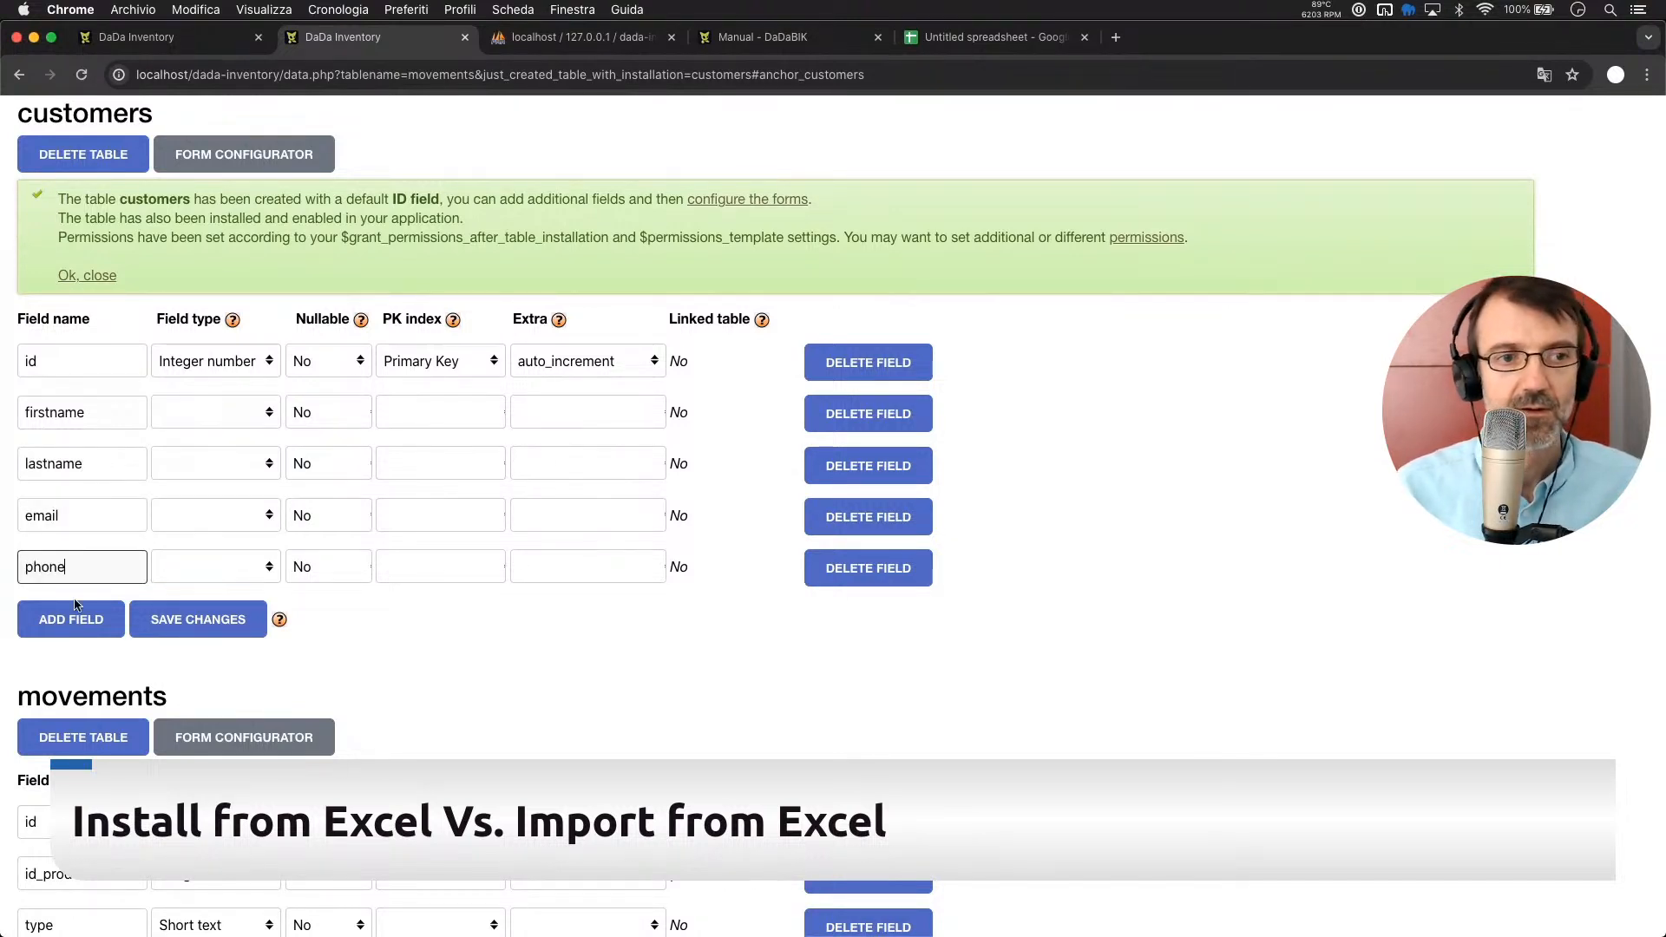
Add a sixth field row and start naming it website
click(76, 605)
click(55, 619)
text(web)
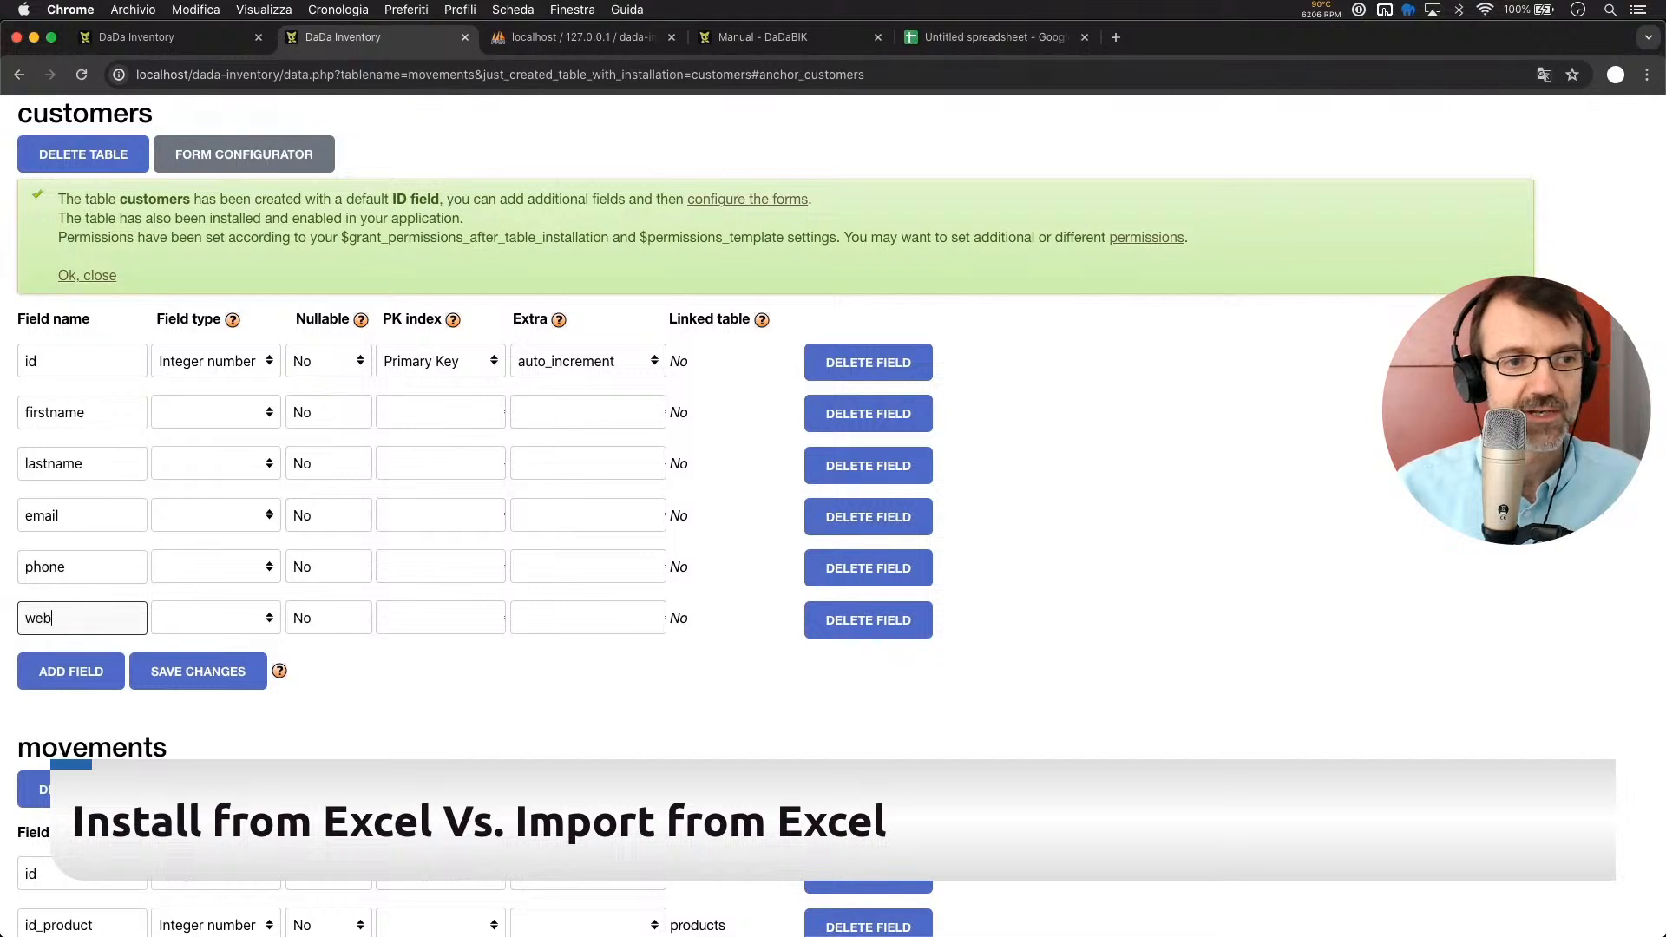
text(sige)
key(BackSpace)
key(BackSpace)
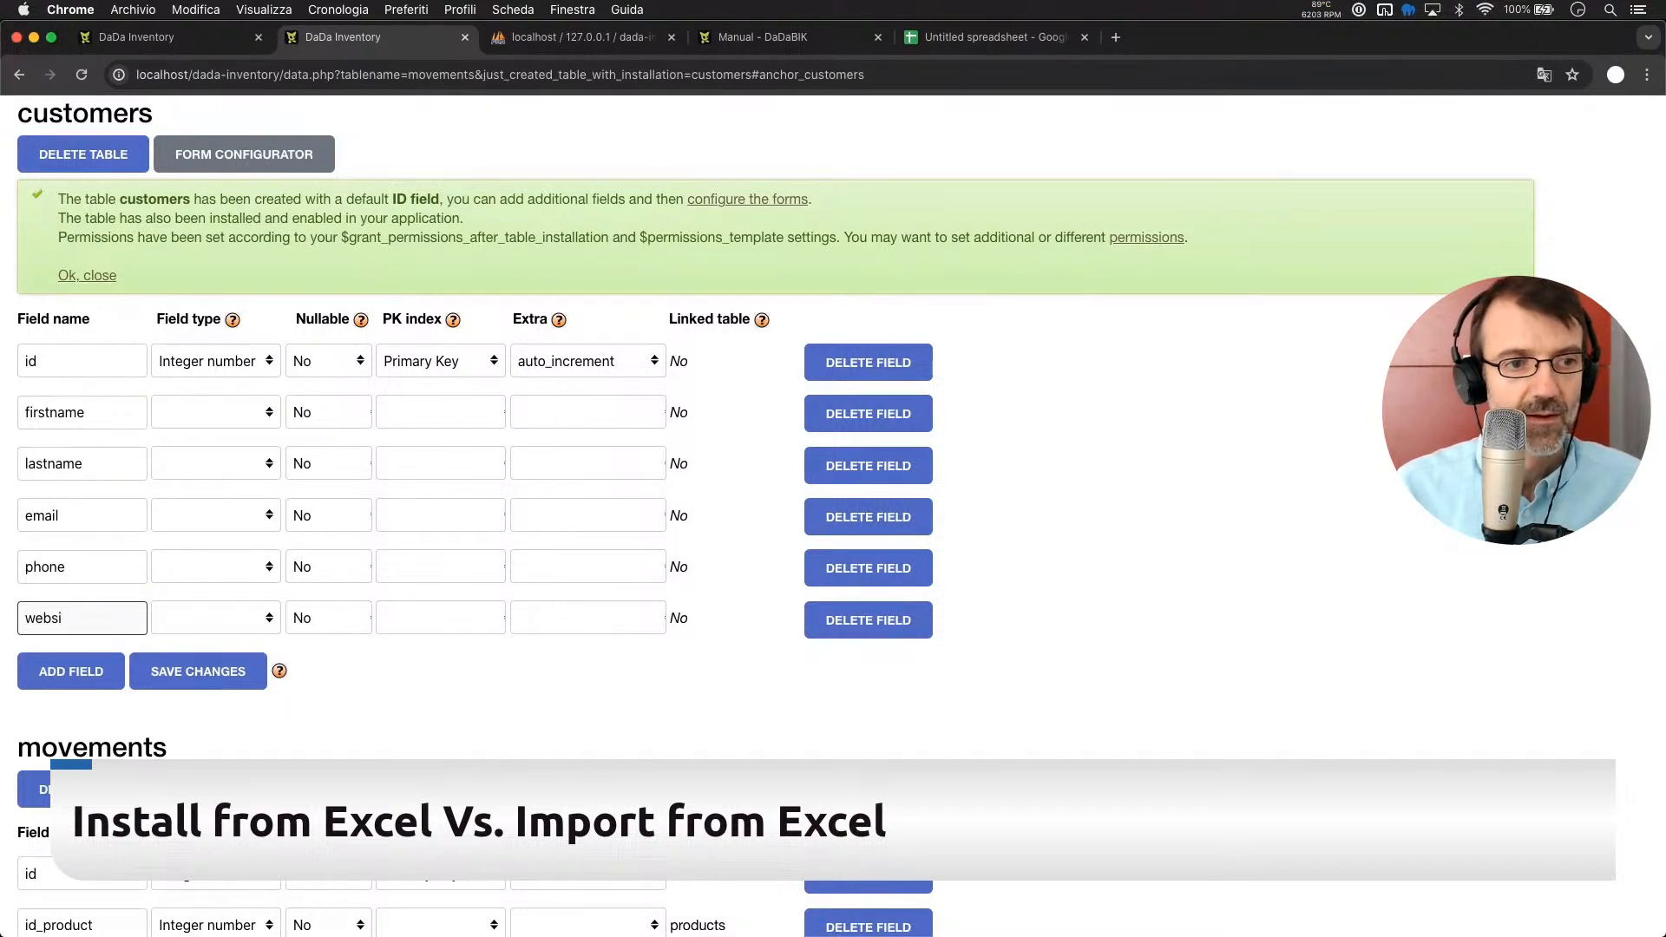
Finish the website field name and set all five customers fields to Short text
text(te)
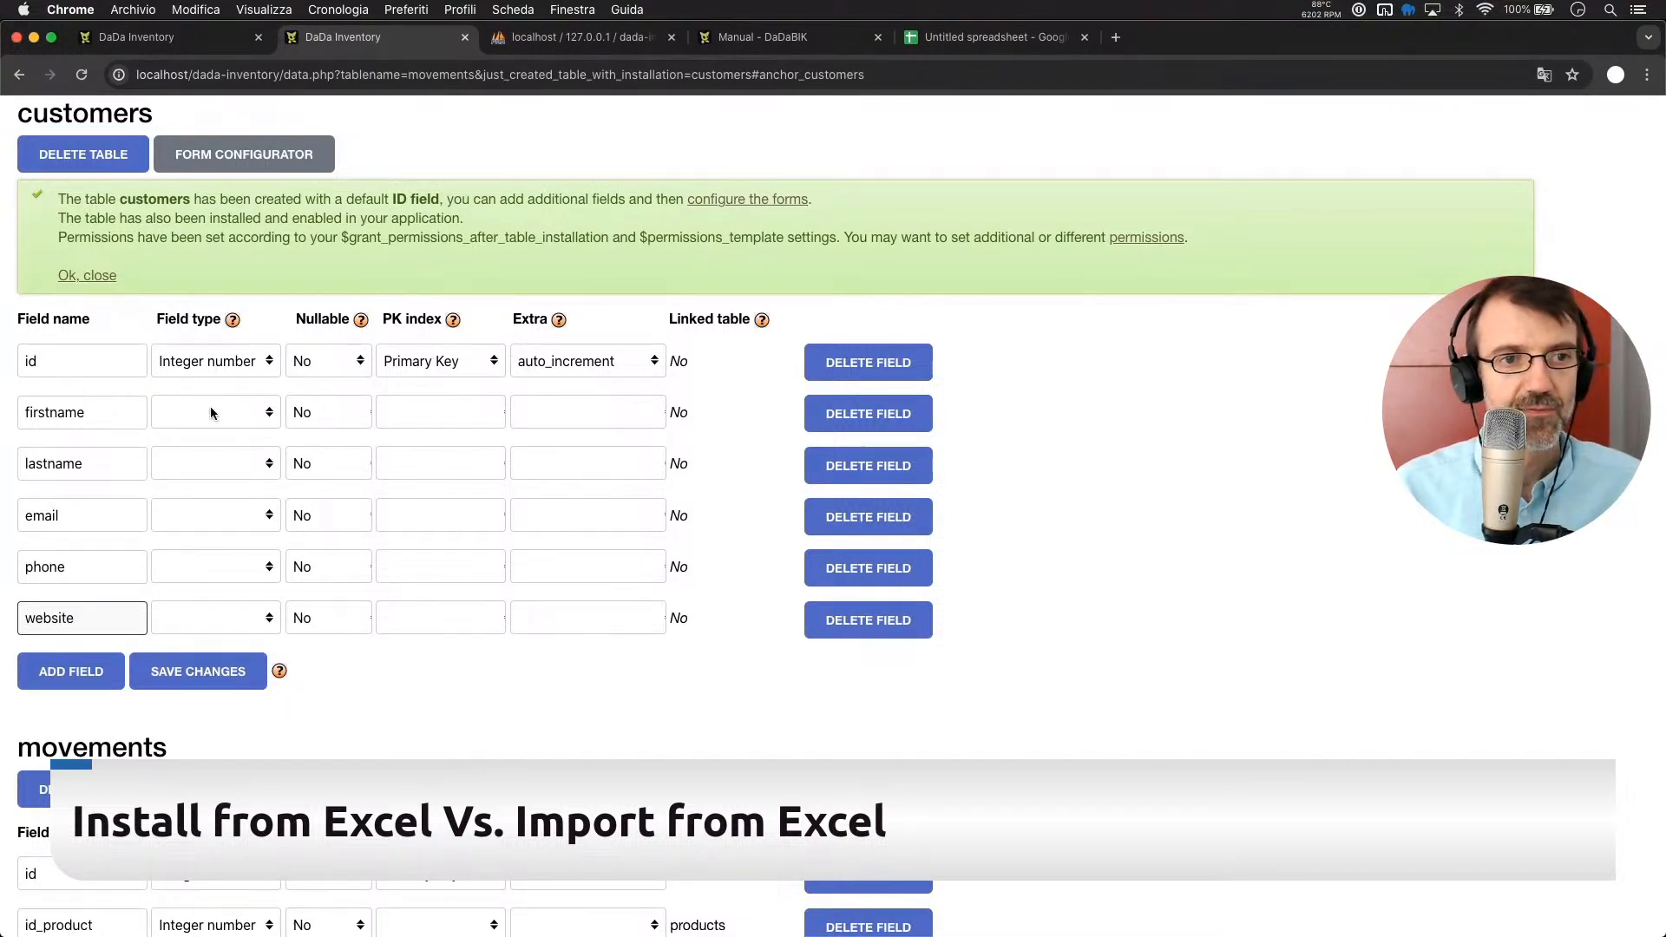
click(210, 406)
click(224, 485)
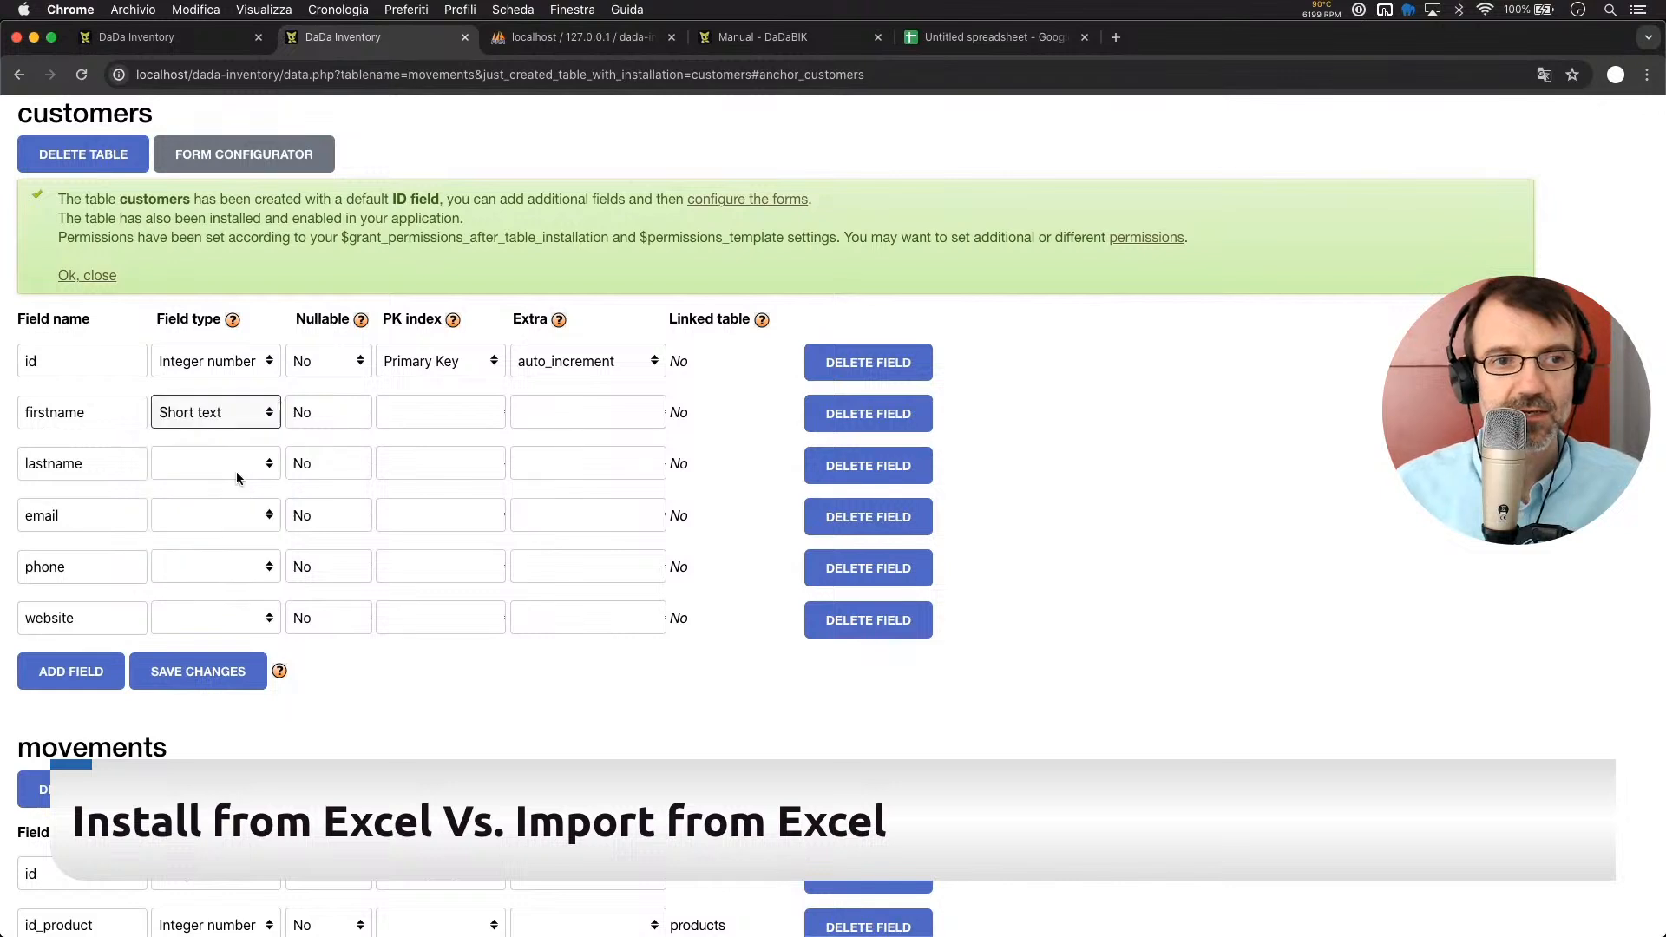
click(227, 457)
click(224, 521)
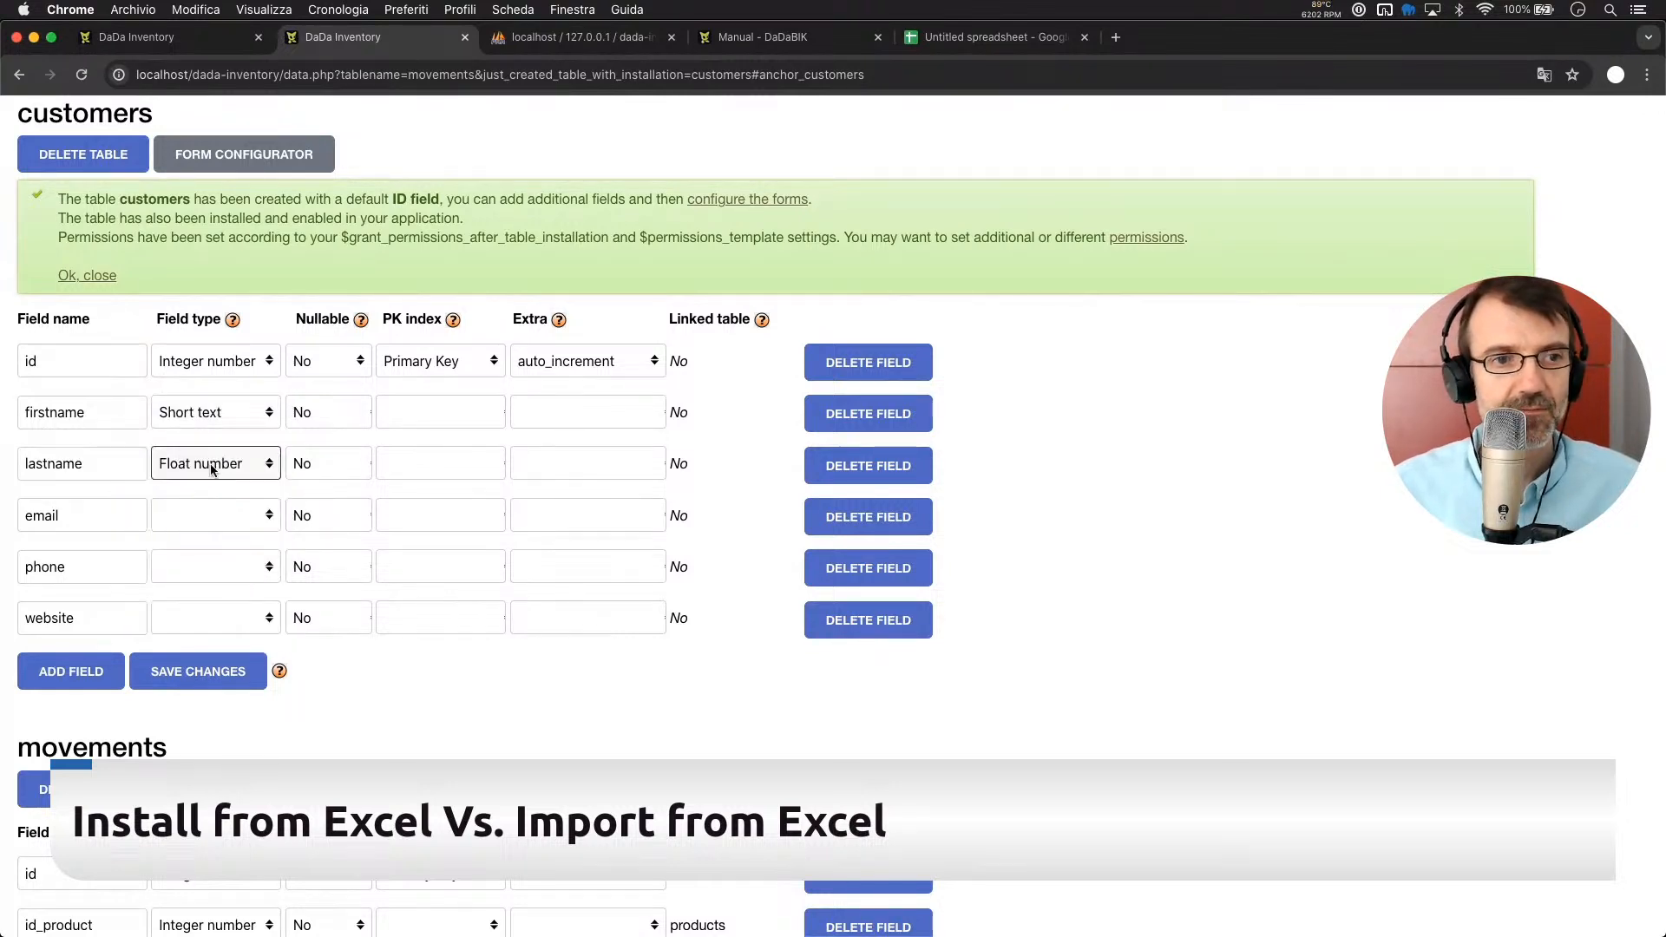
click(221, 467)
click(219, 483)
click(201, 508)
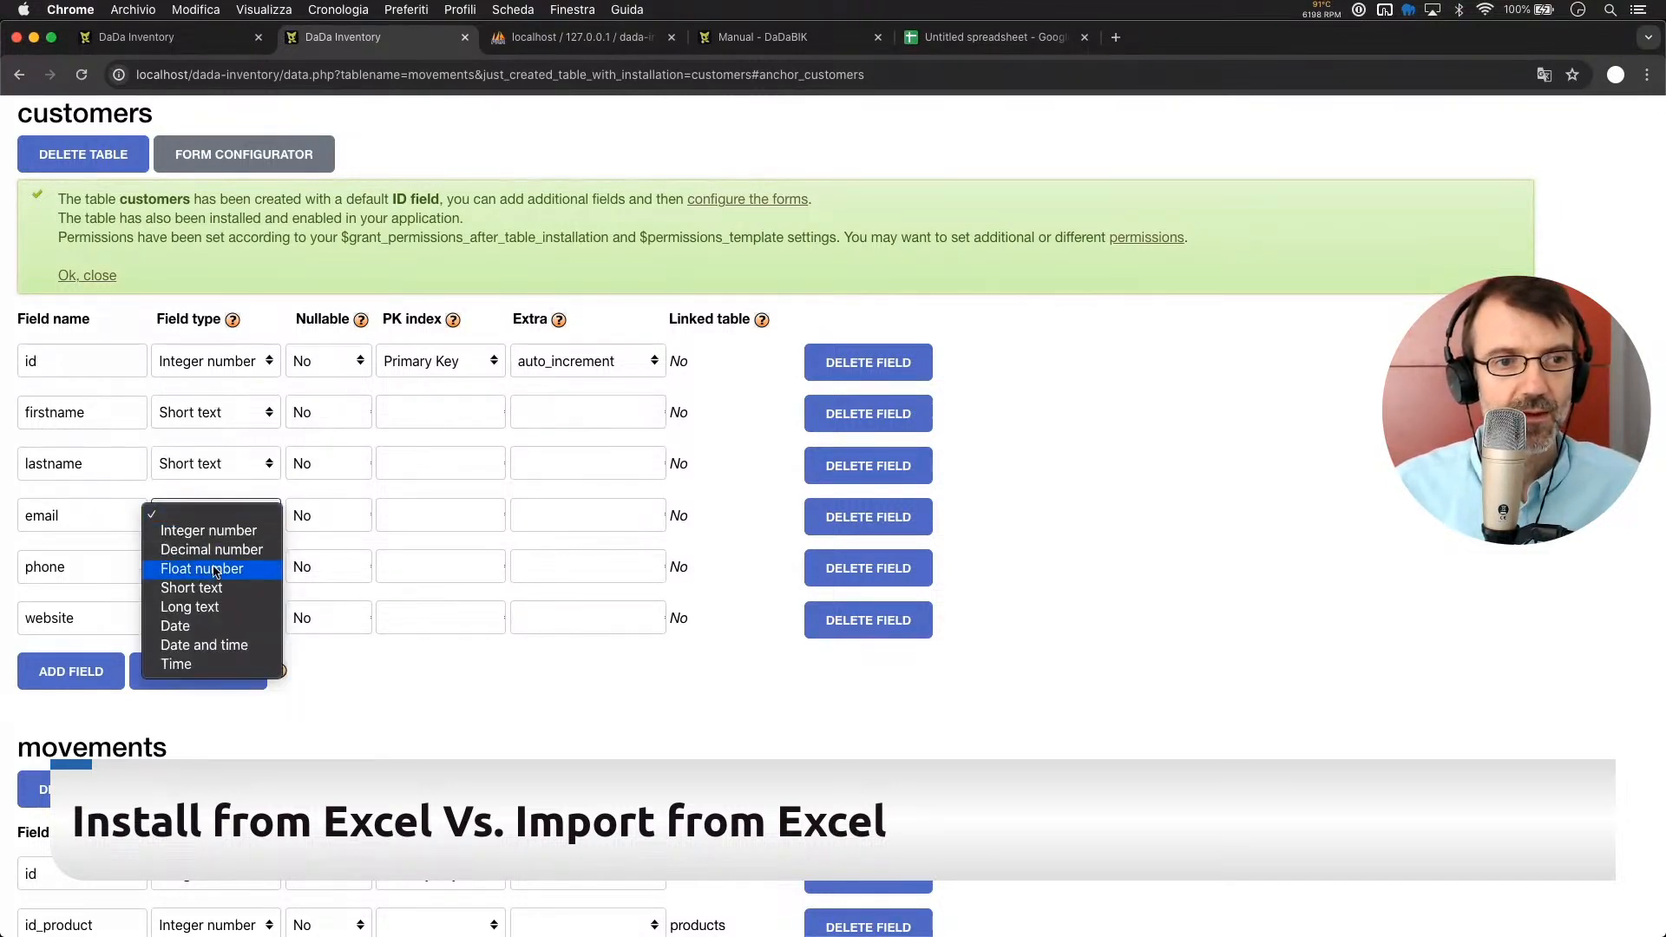
click(217, 589)
click(206, 568)
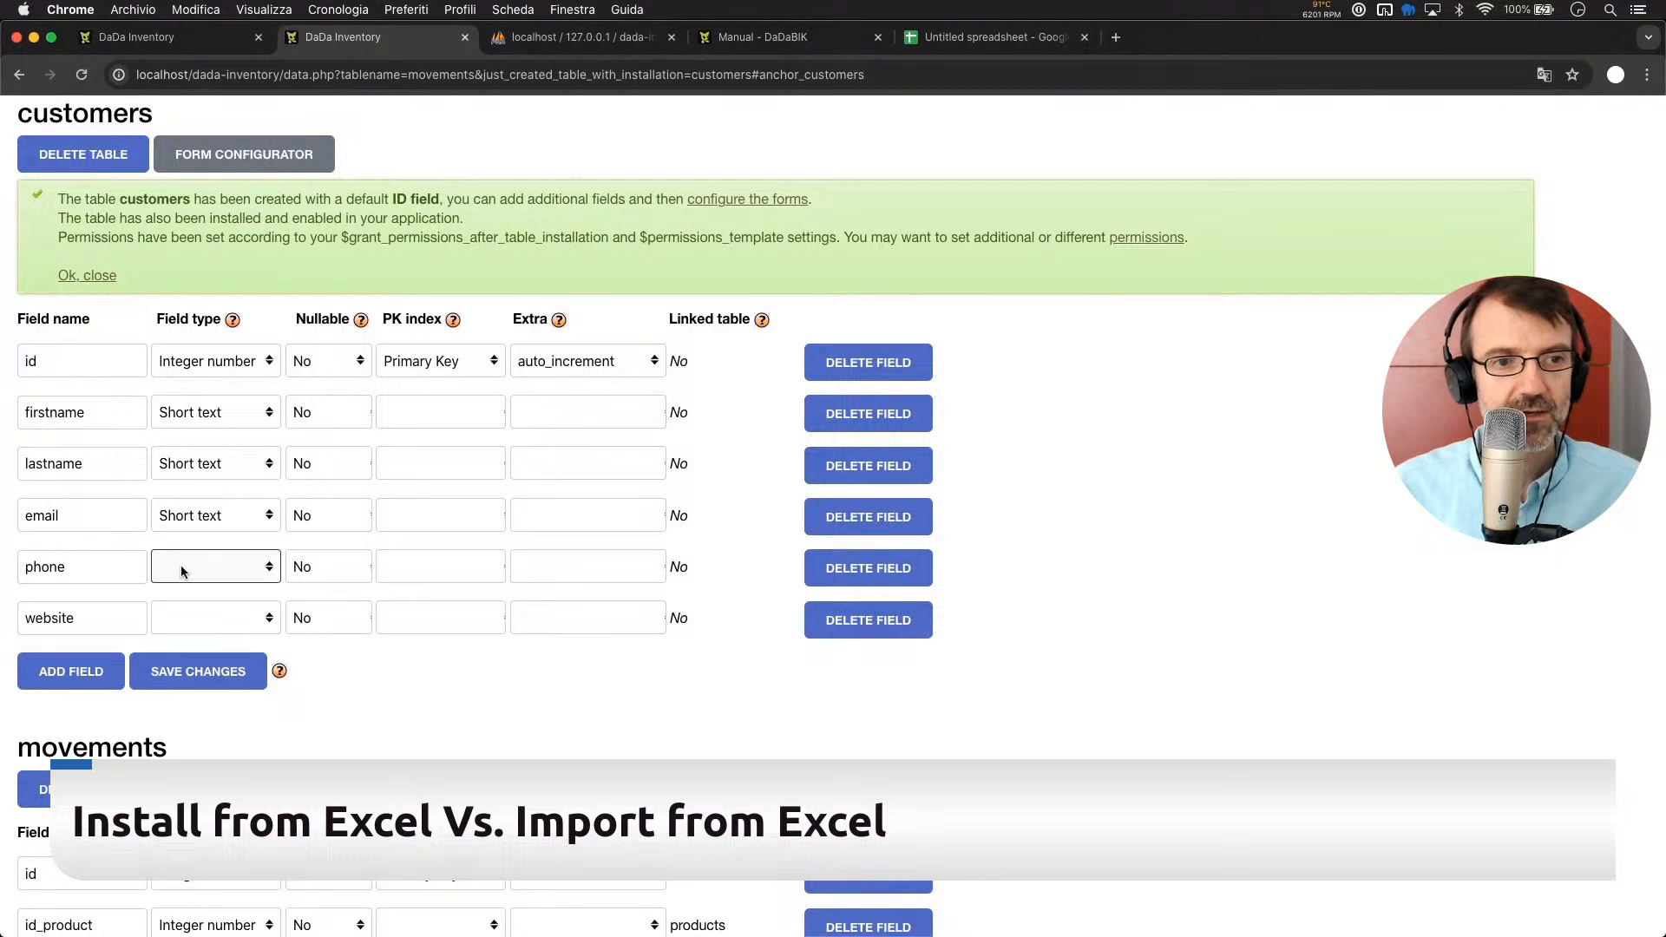
click(211, 647)
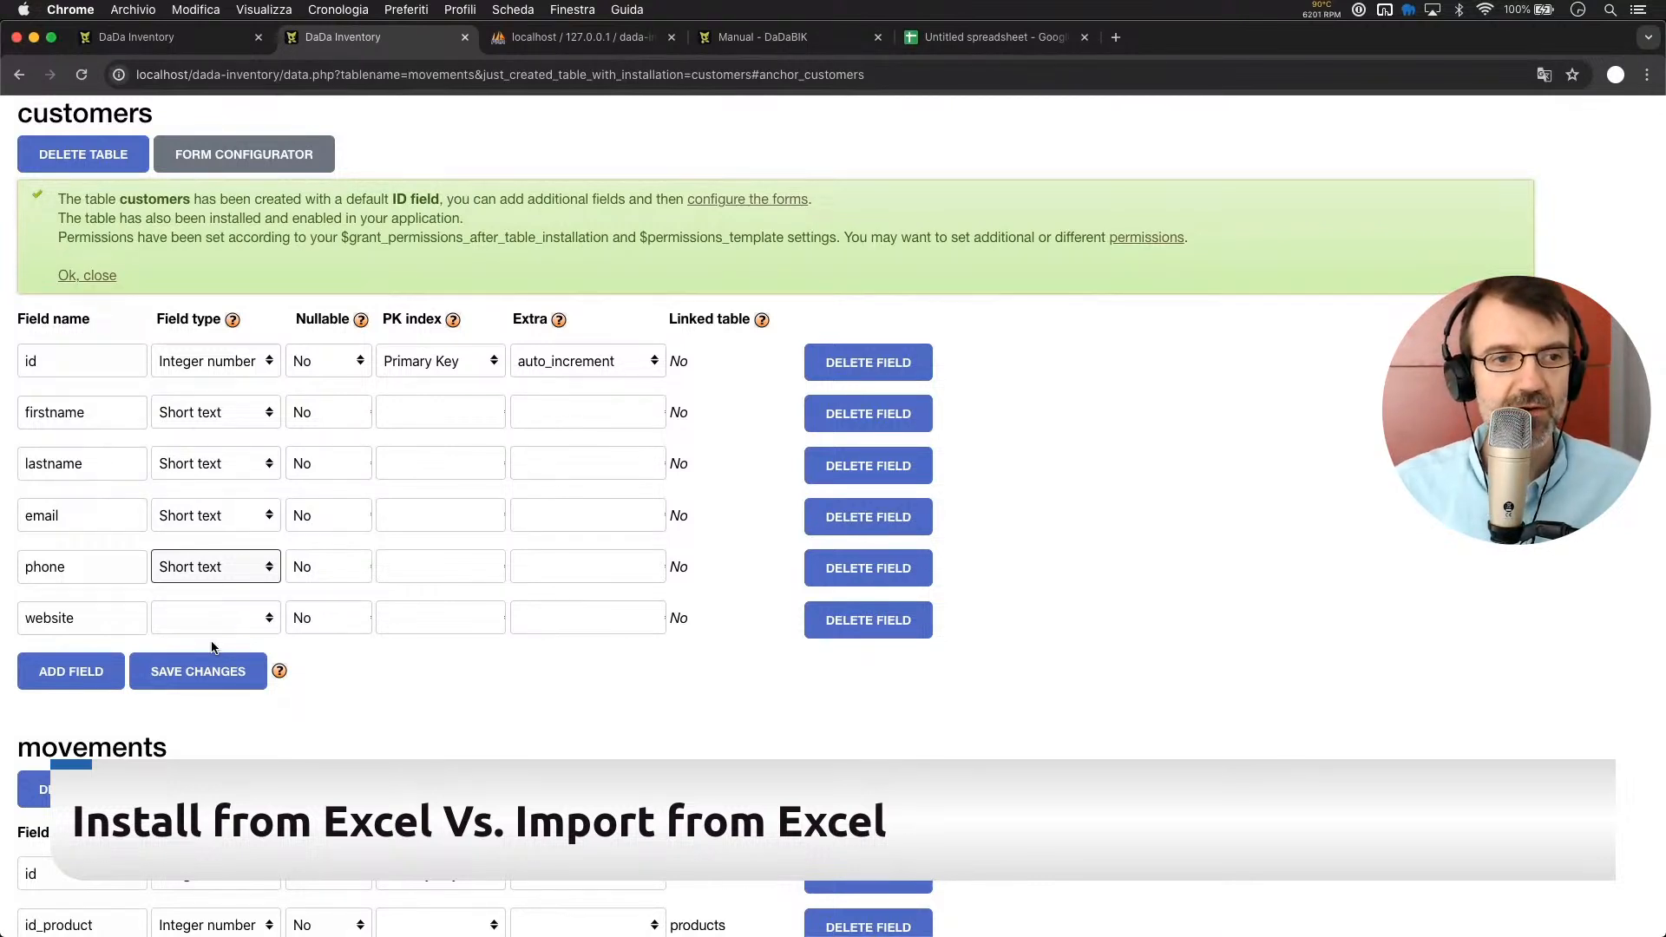
click(201, 611)
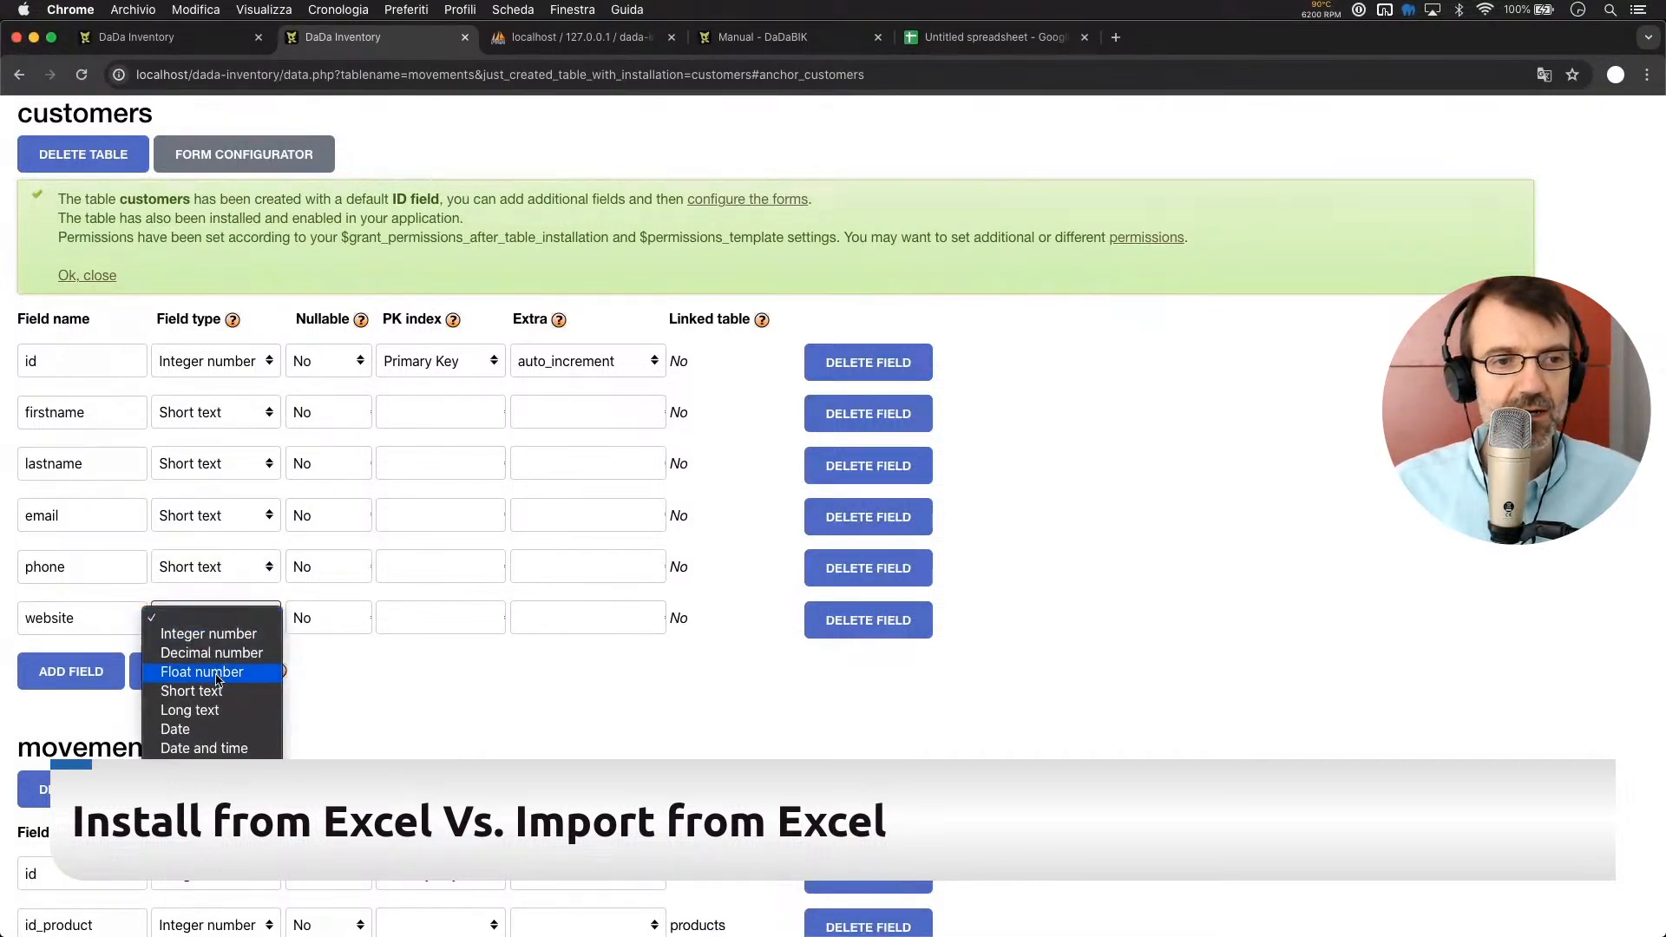
click(217, 691)
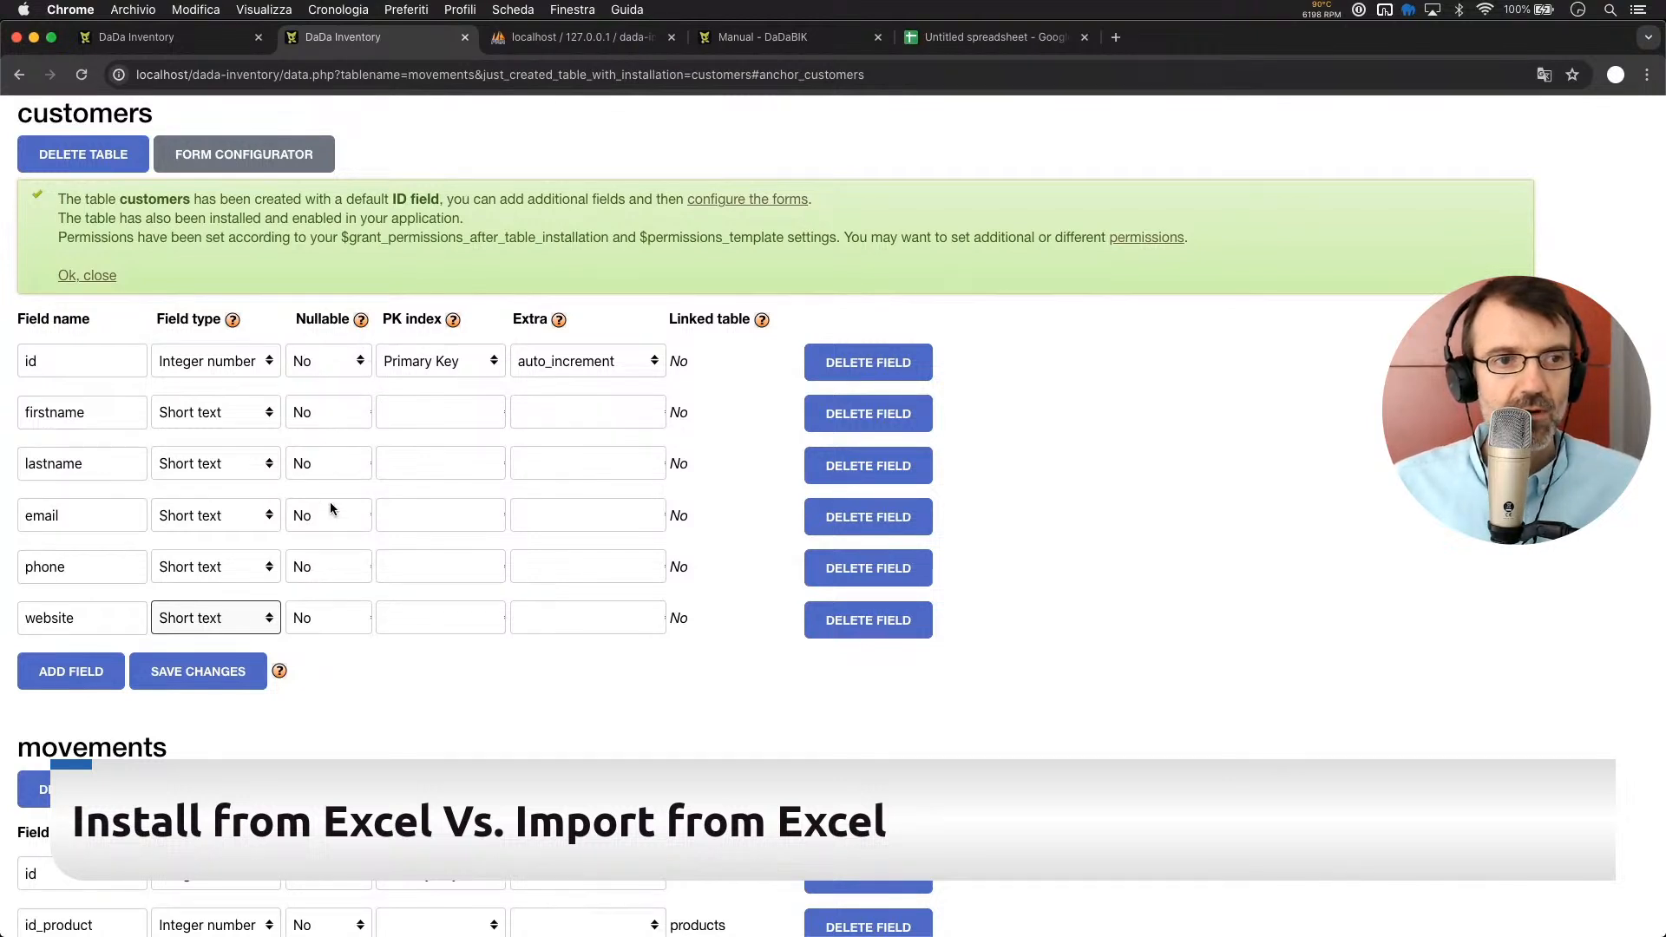
Make phone and website nullable and save the customers field changes
click(327, 569)
click(330, 587)
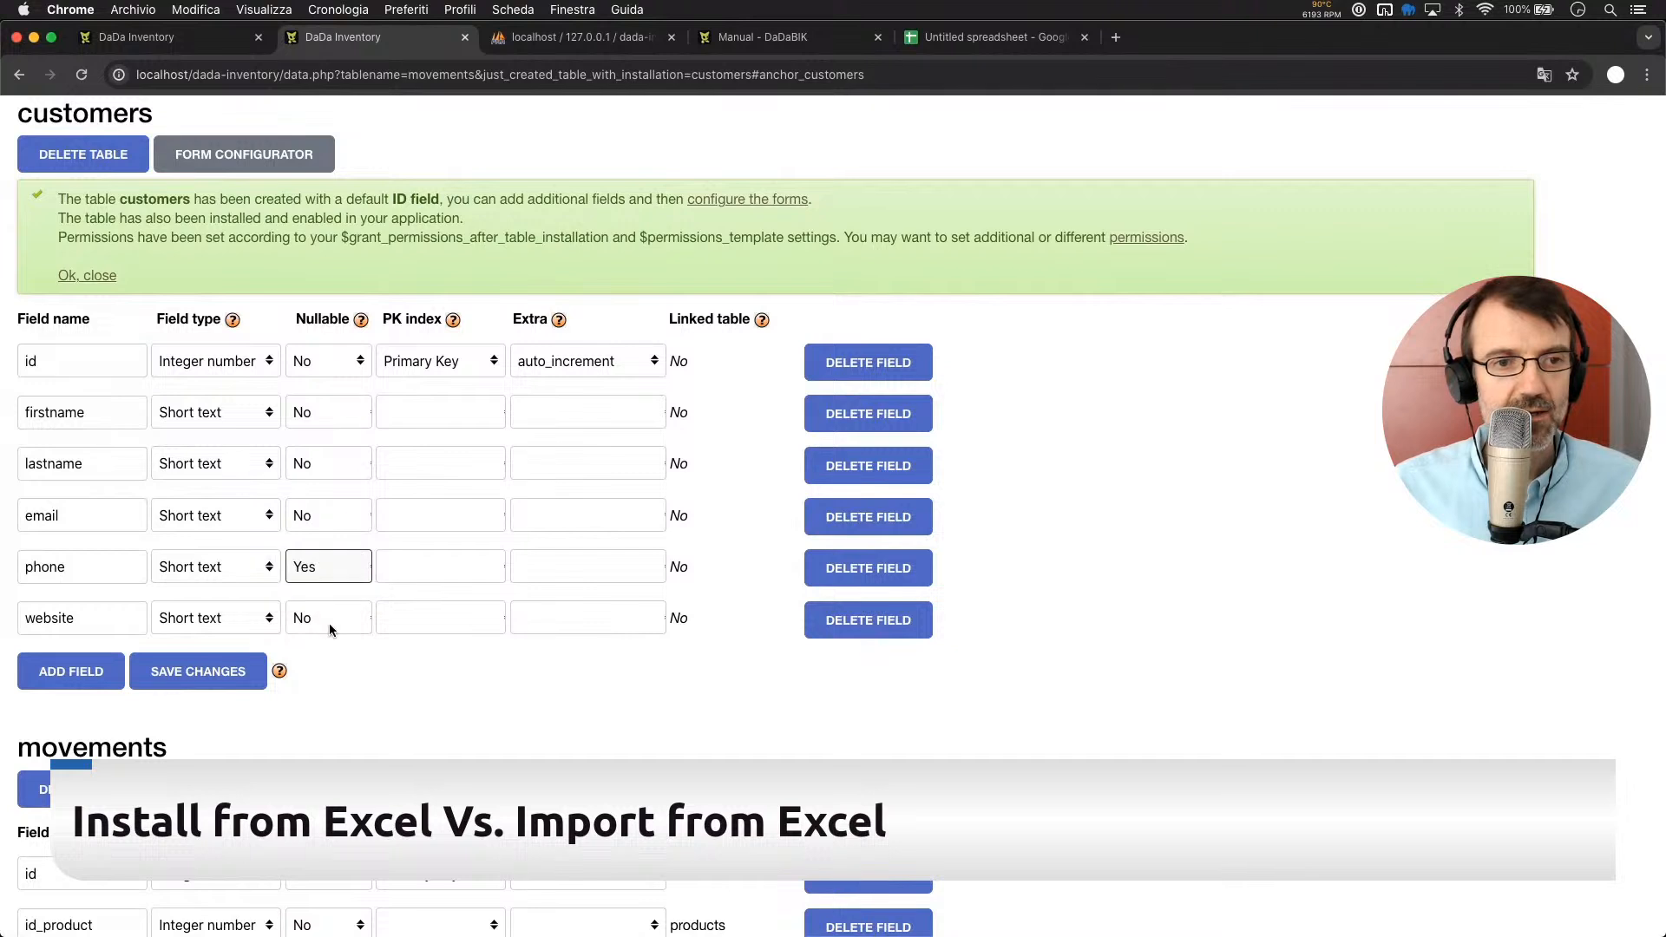
click(330, 623)
click(332, 637)
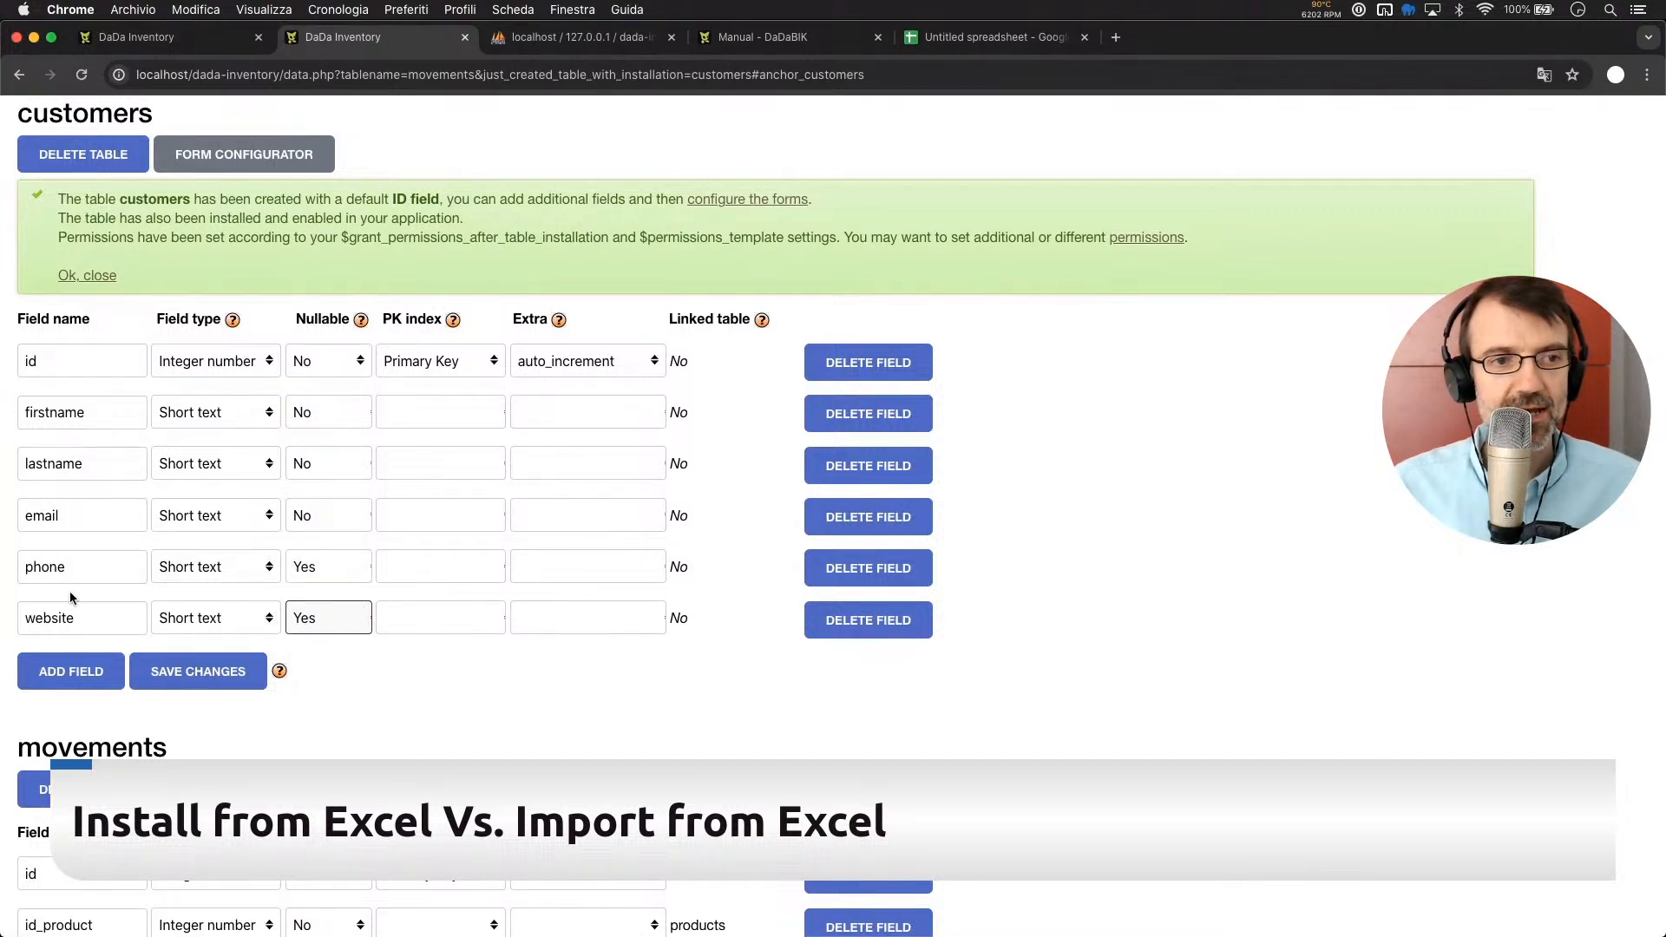
click(458, 697)
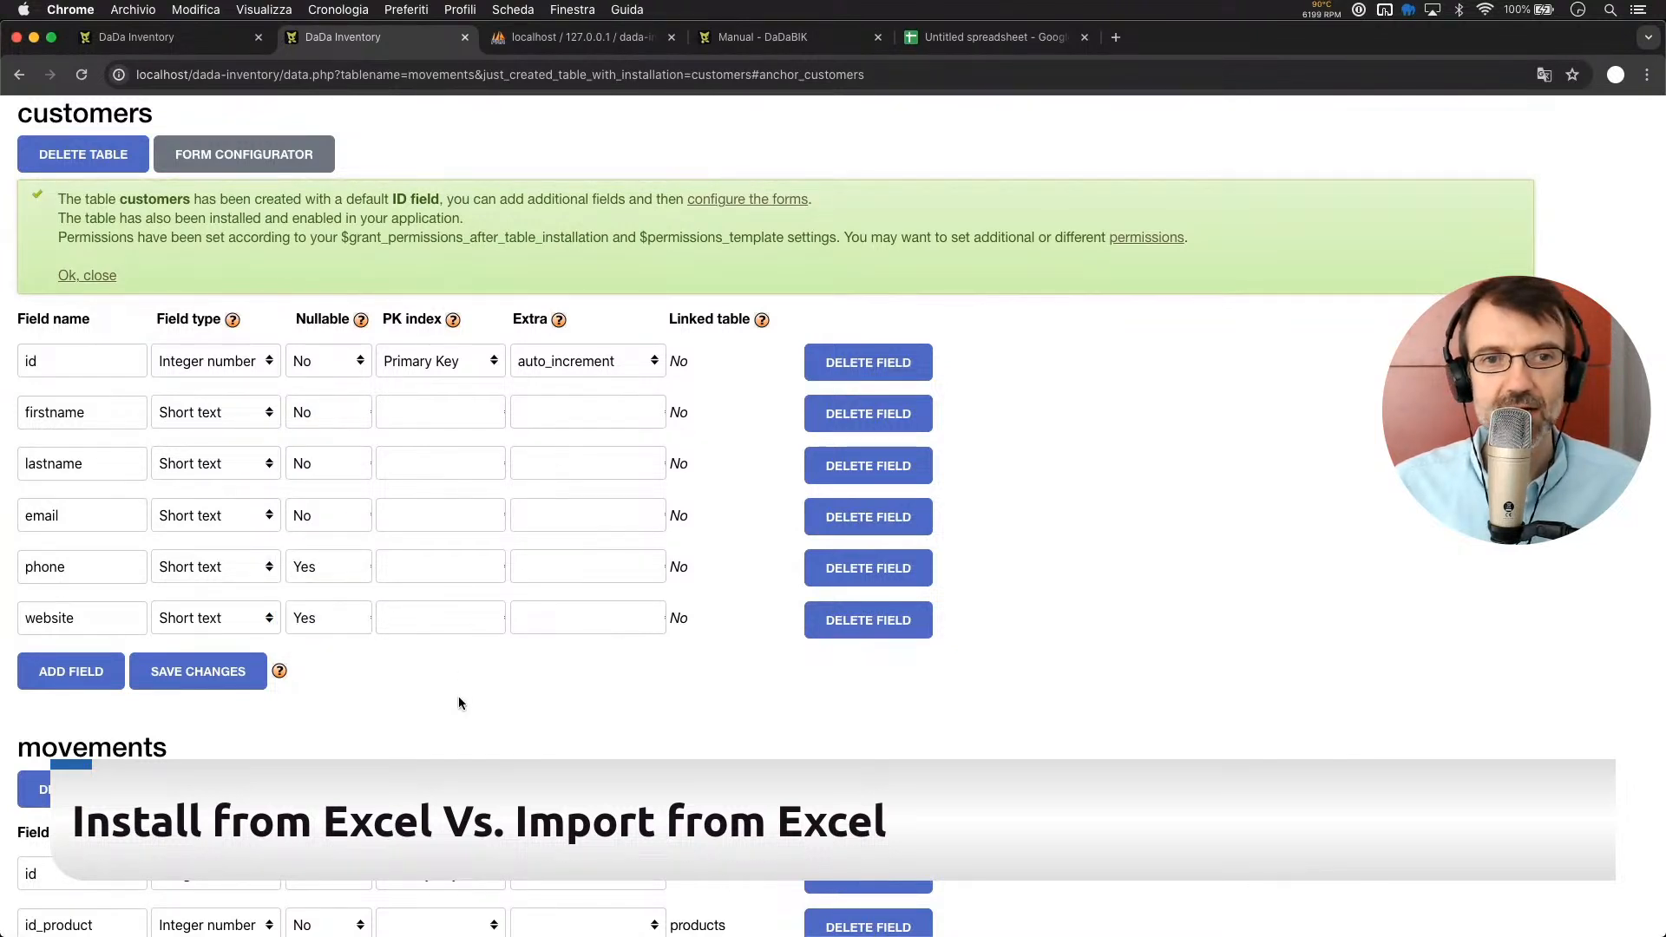
click(196, 676)
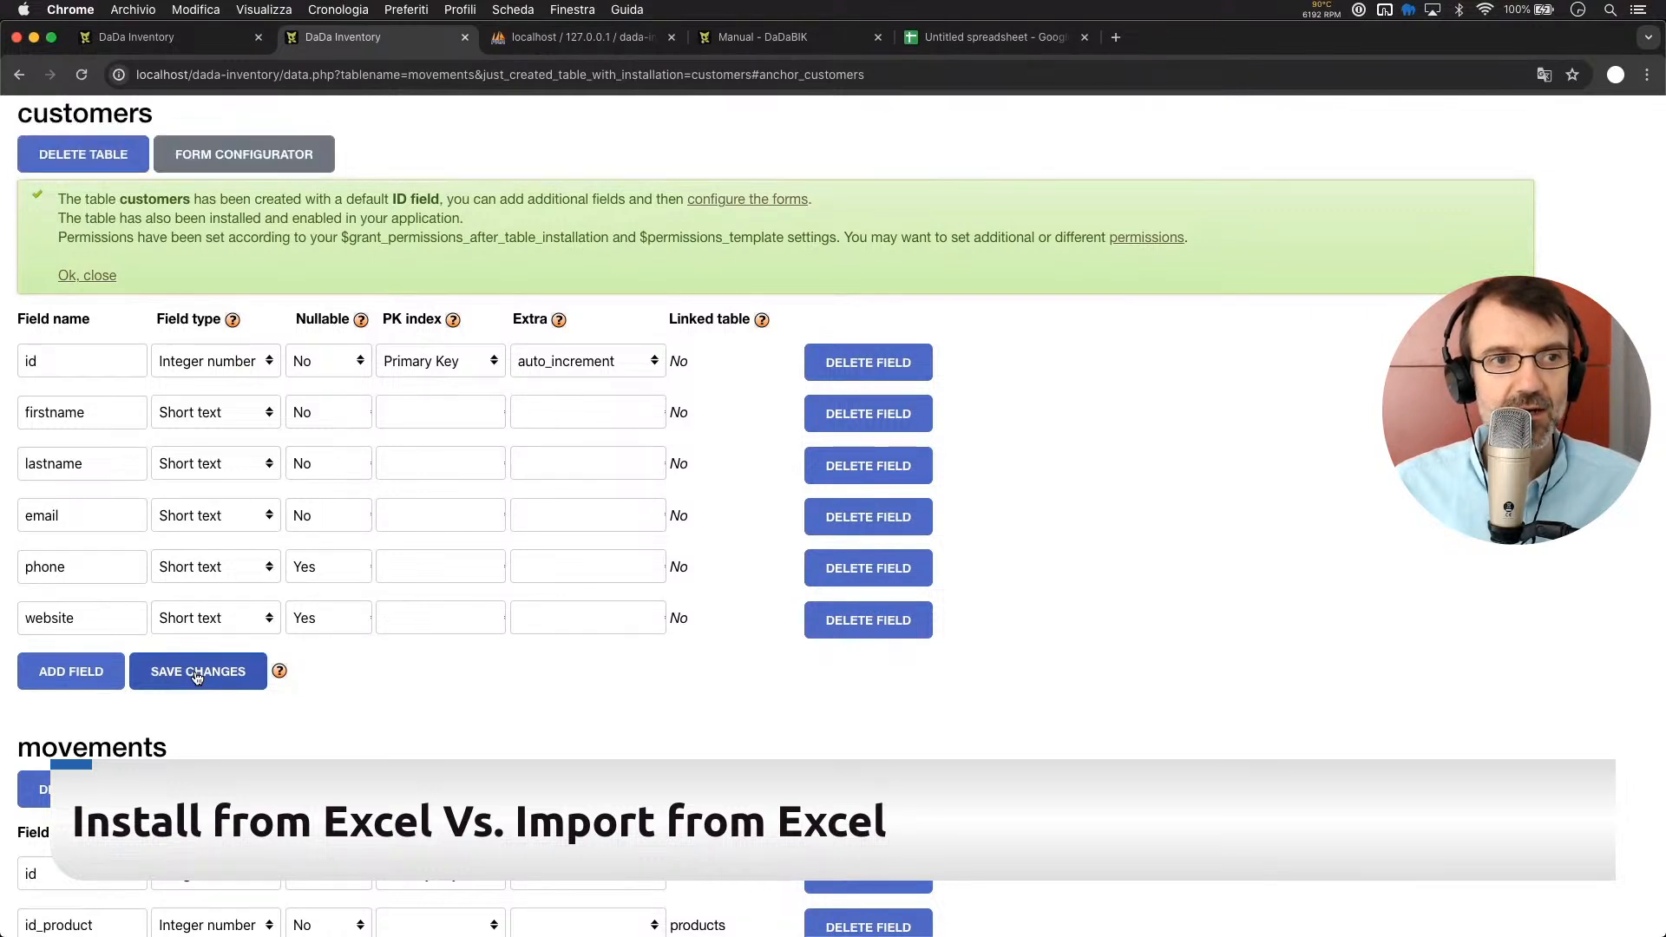
click(152, 36)
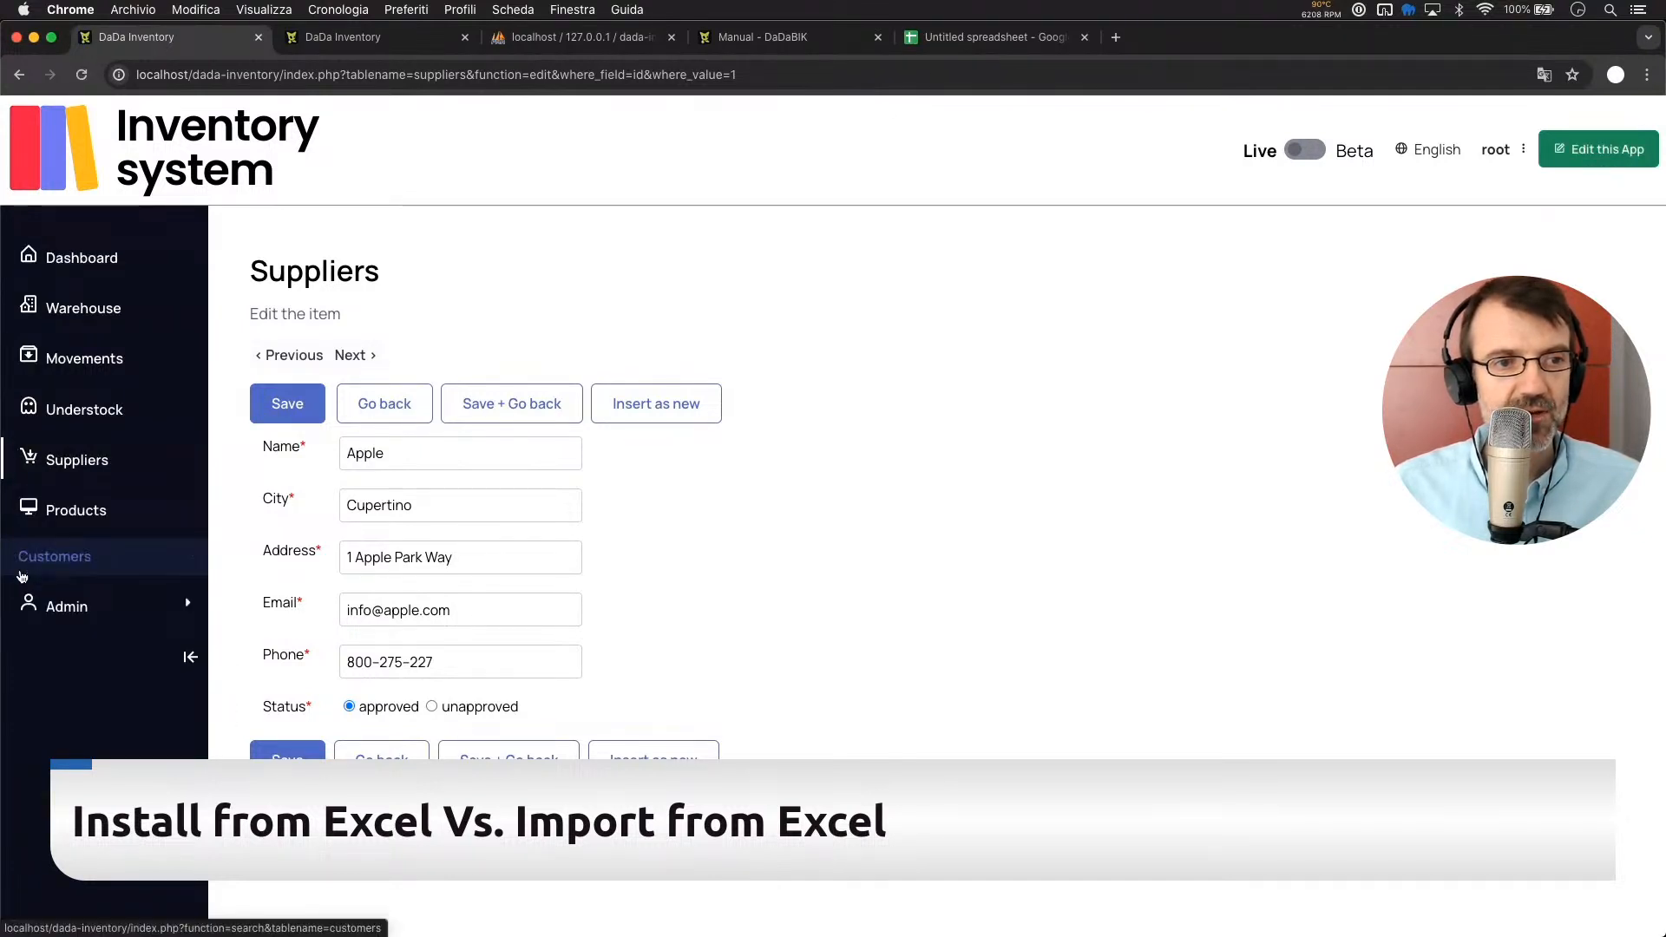
click(345, 40)
From the Pages settings' Icon help, open the Boxicons icon library in a new tab
scroll(148, 220, up, 5)
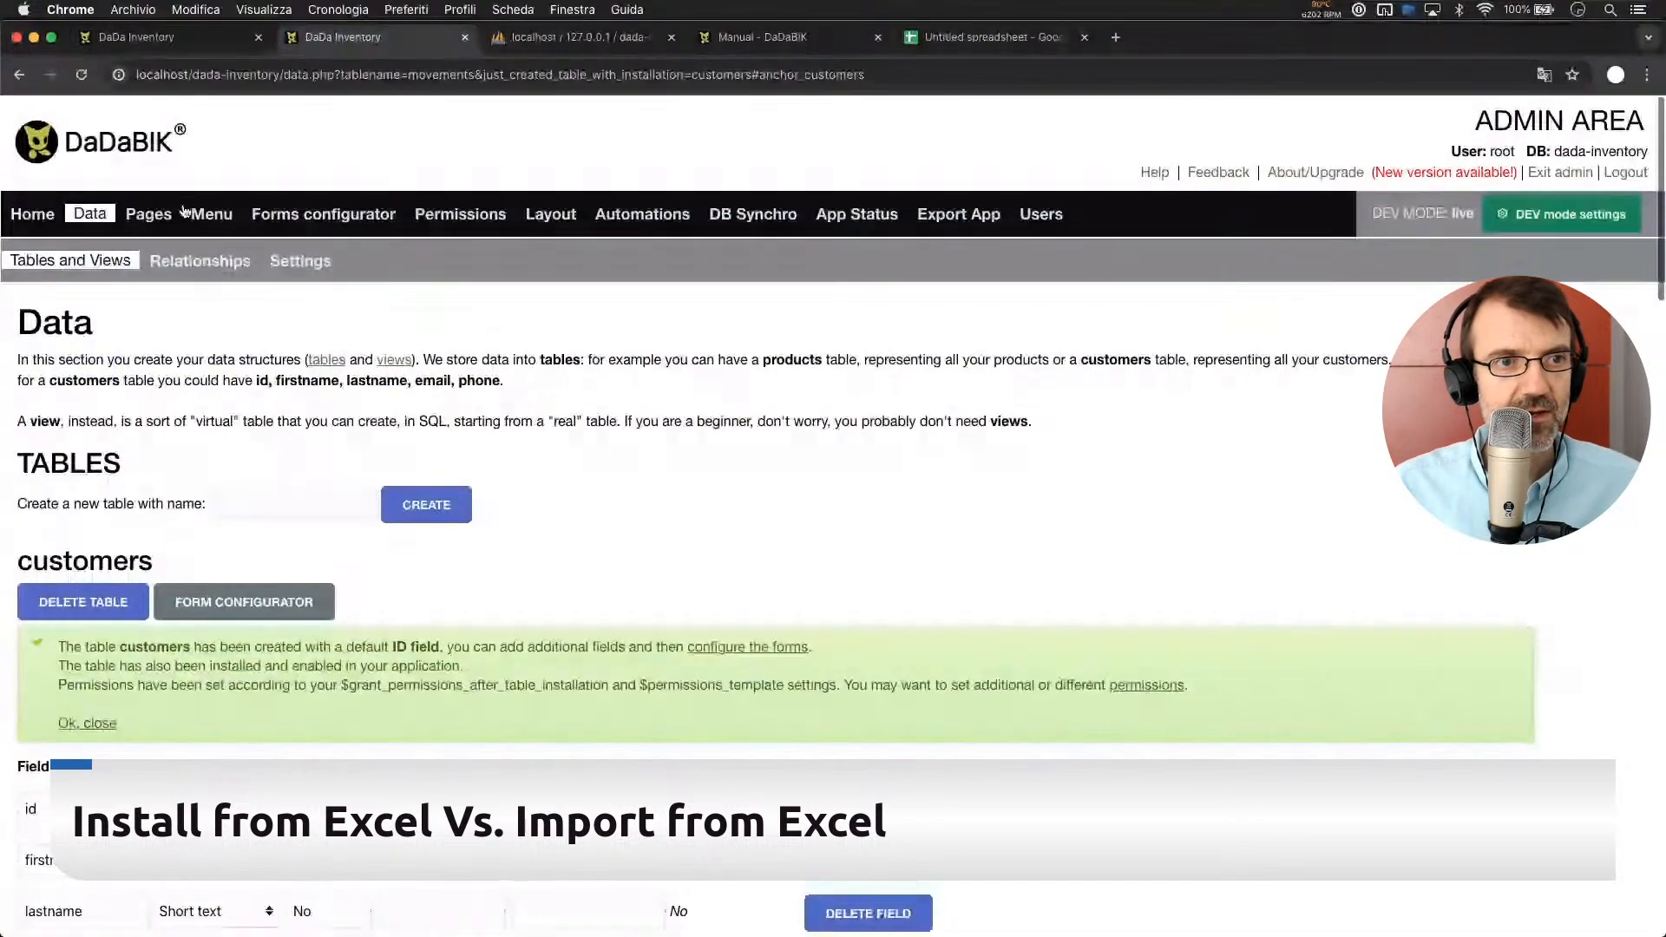
click(147, 212)
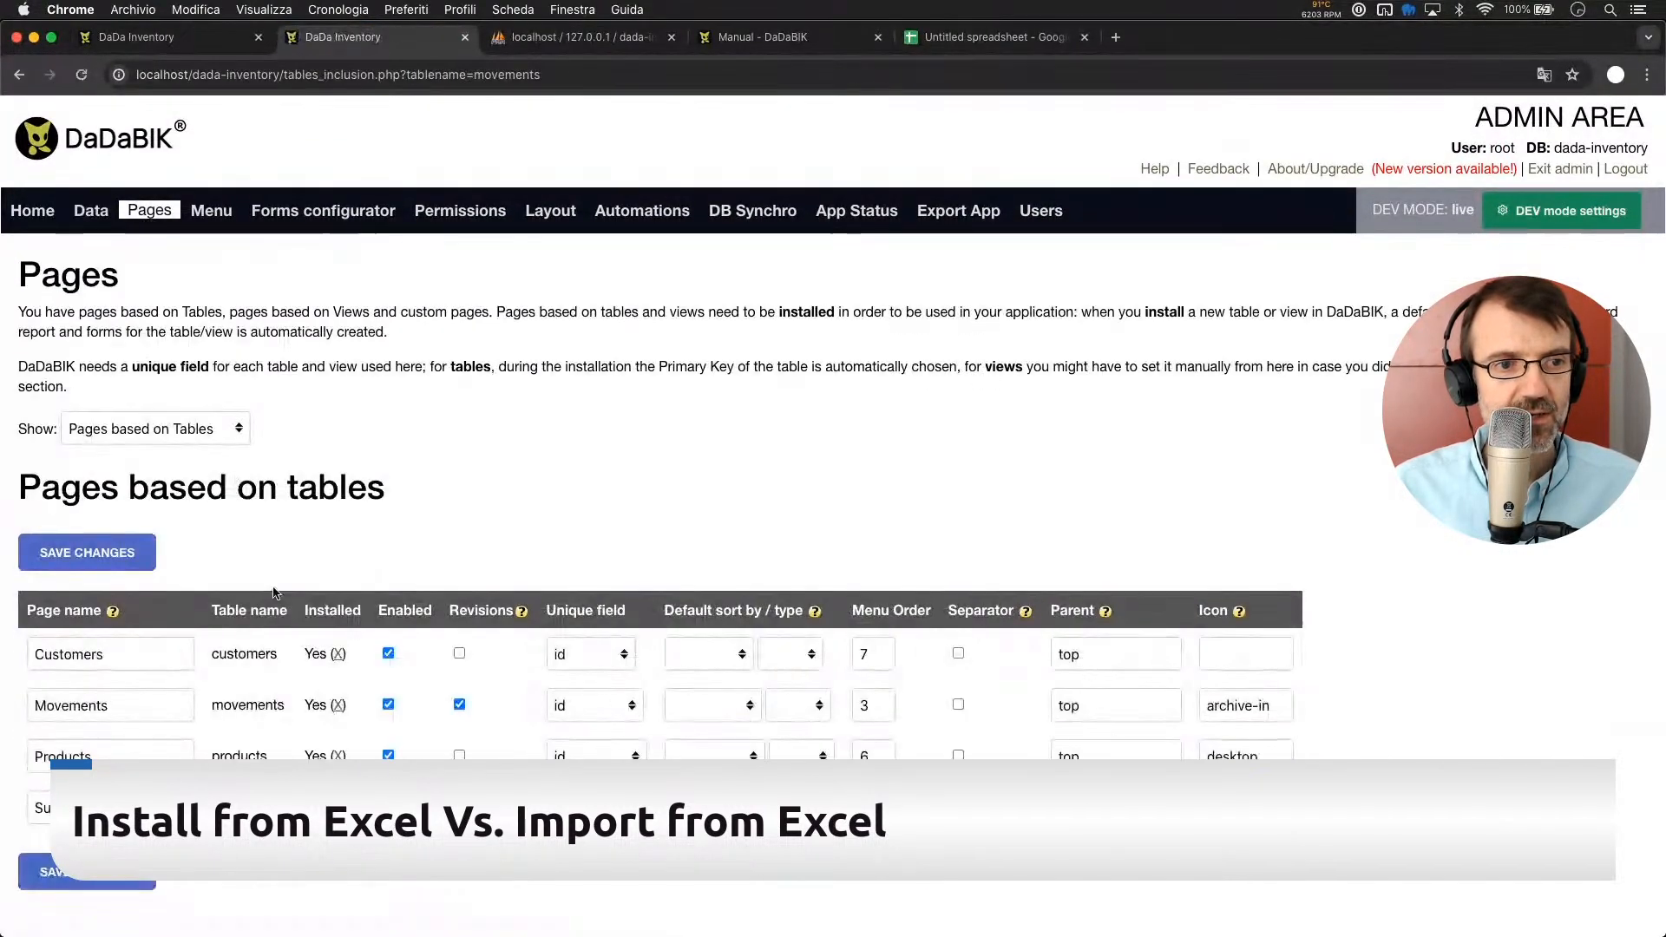
scroll(276, 594, down, 2)
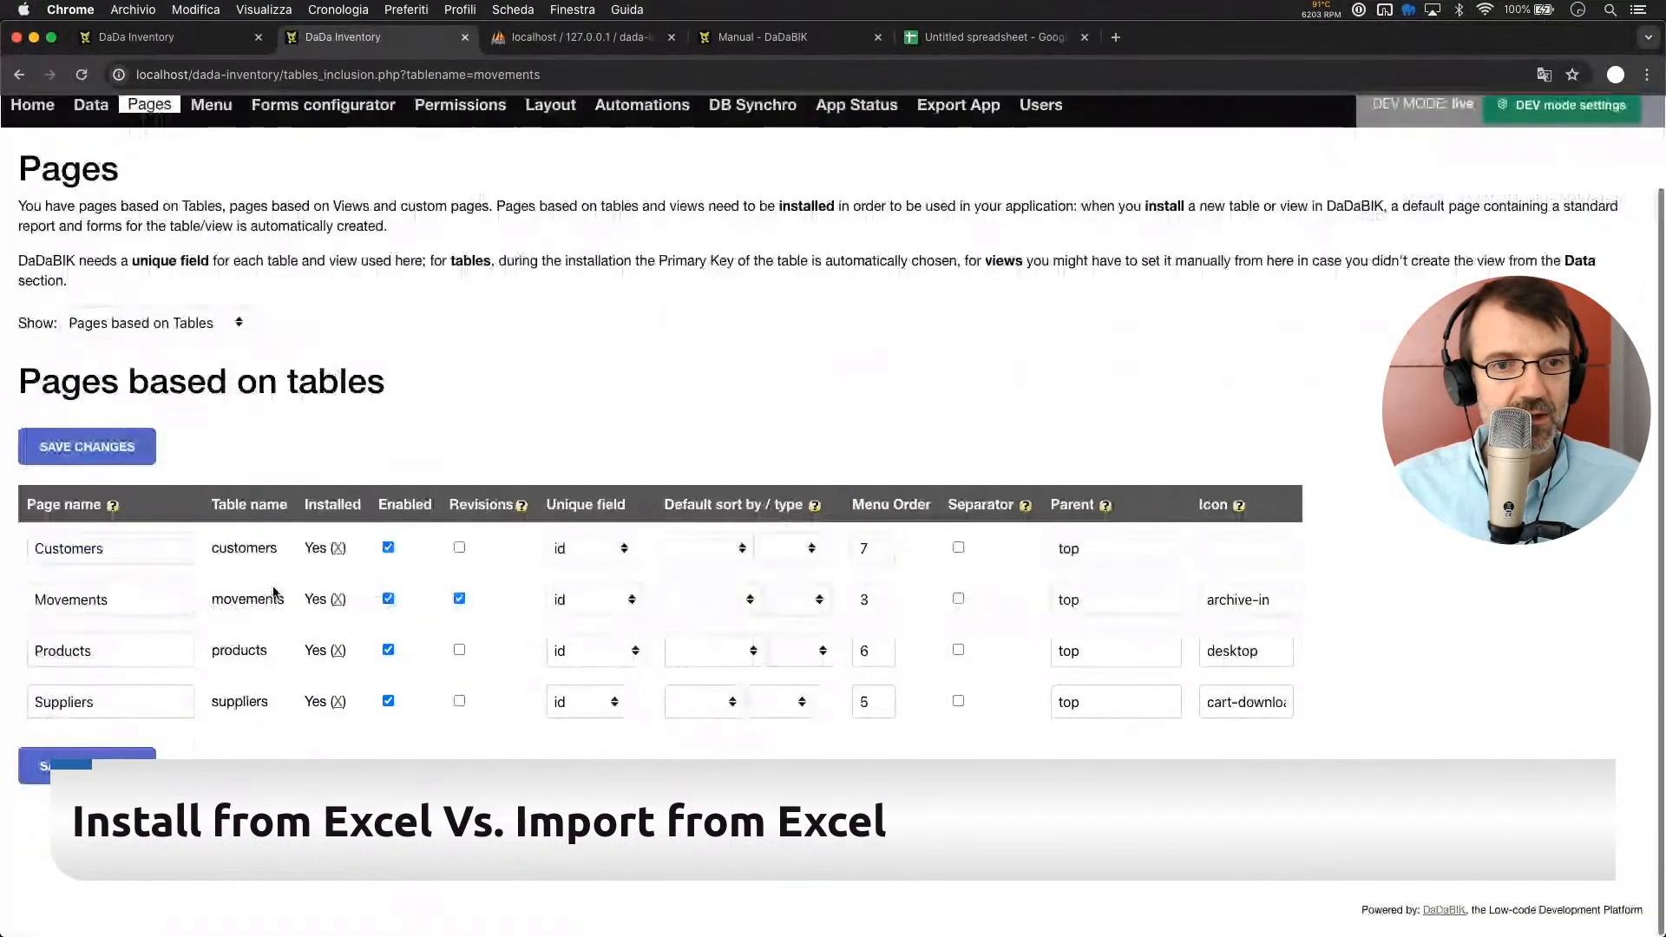
click(1239, 511)
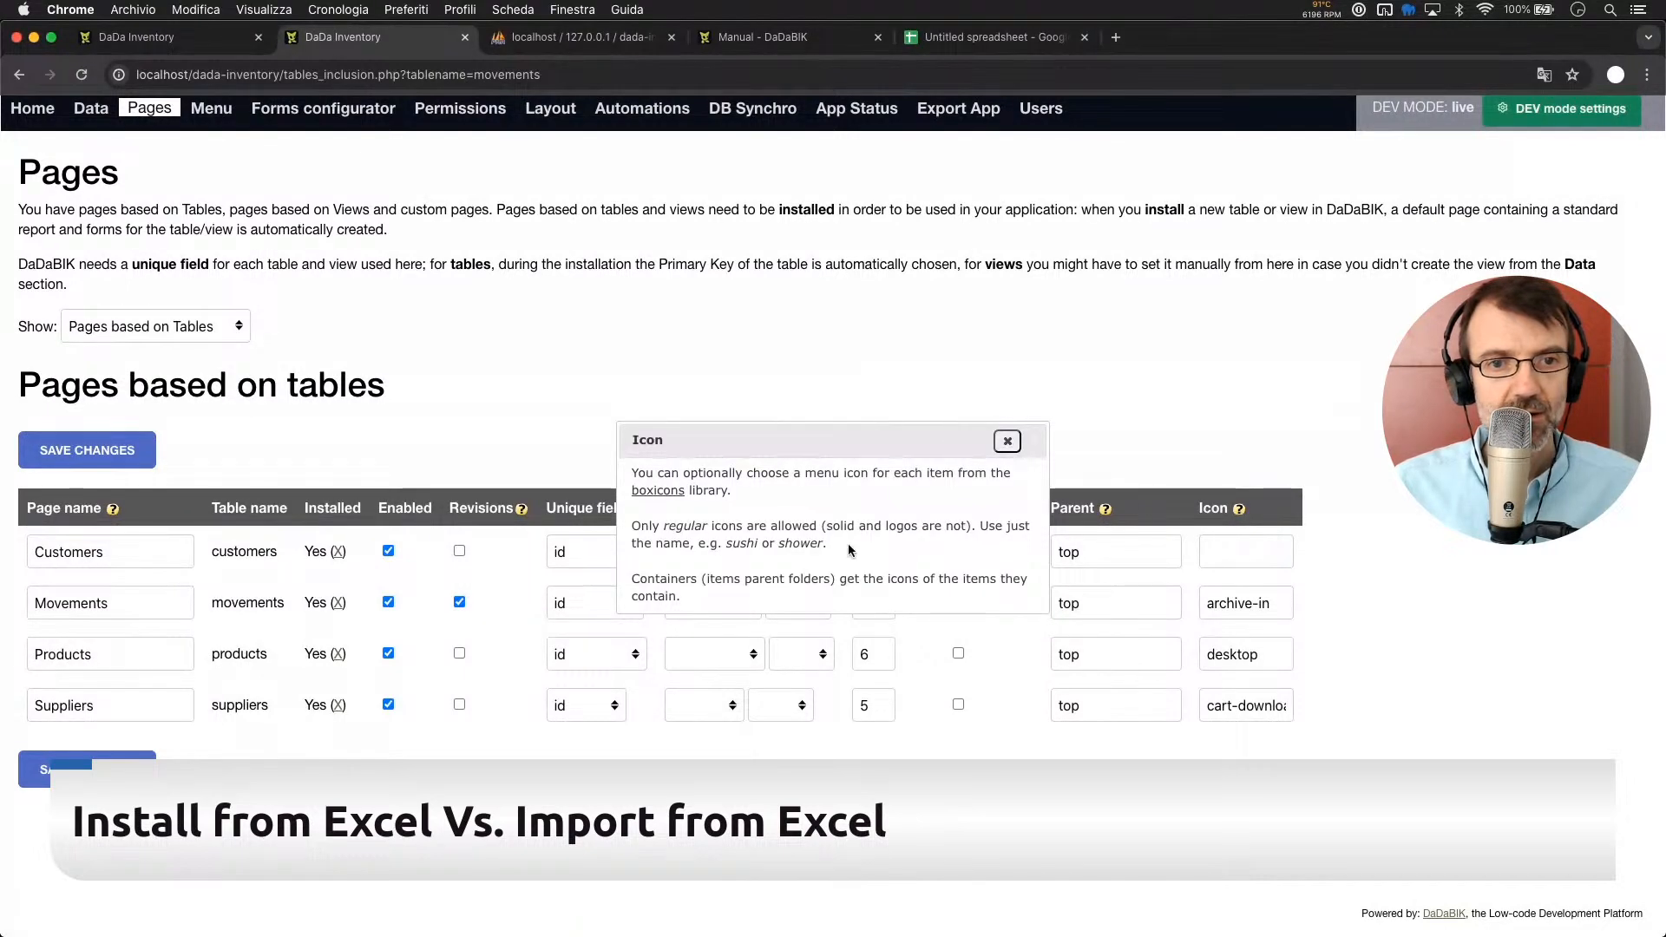
click(660, 492)
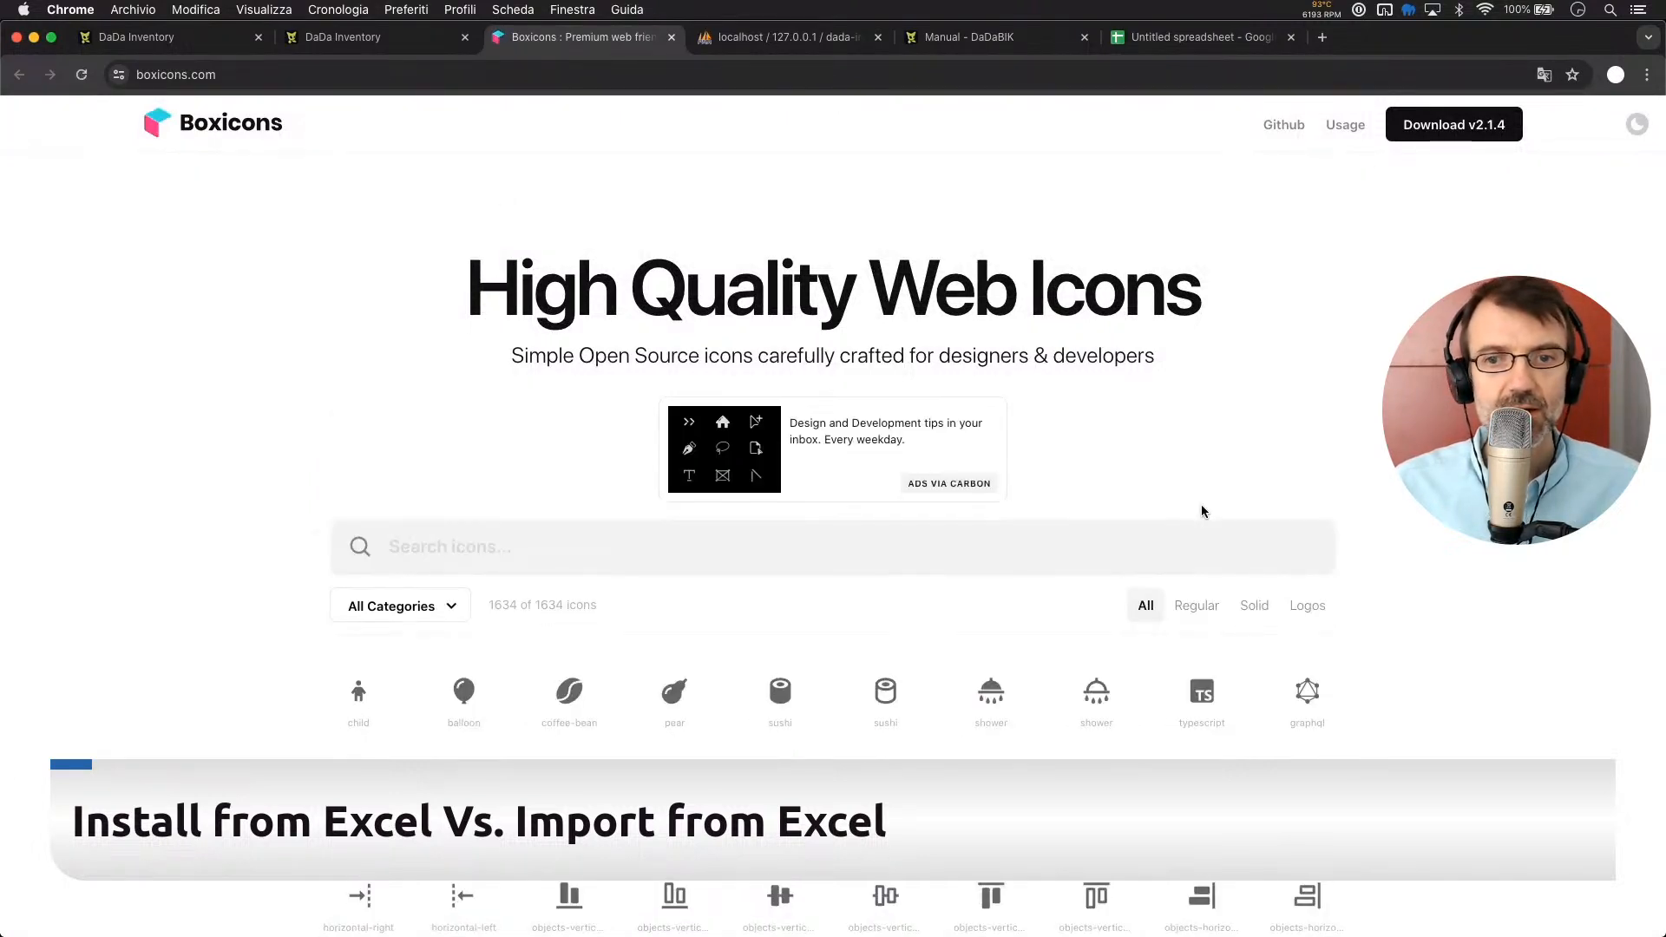
Filter Boxicons to Regular icons, search for 'shop', and view the store icon's details
click(1196, 614)
click(420, 550)
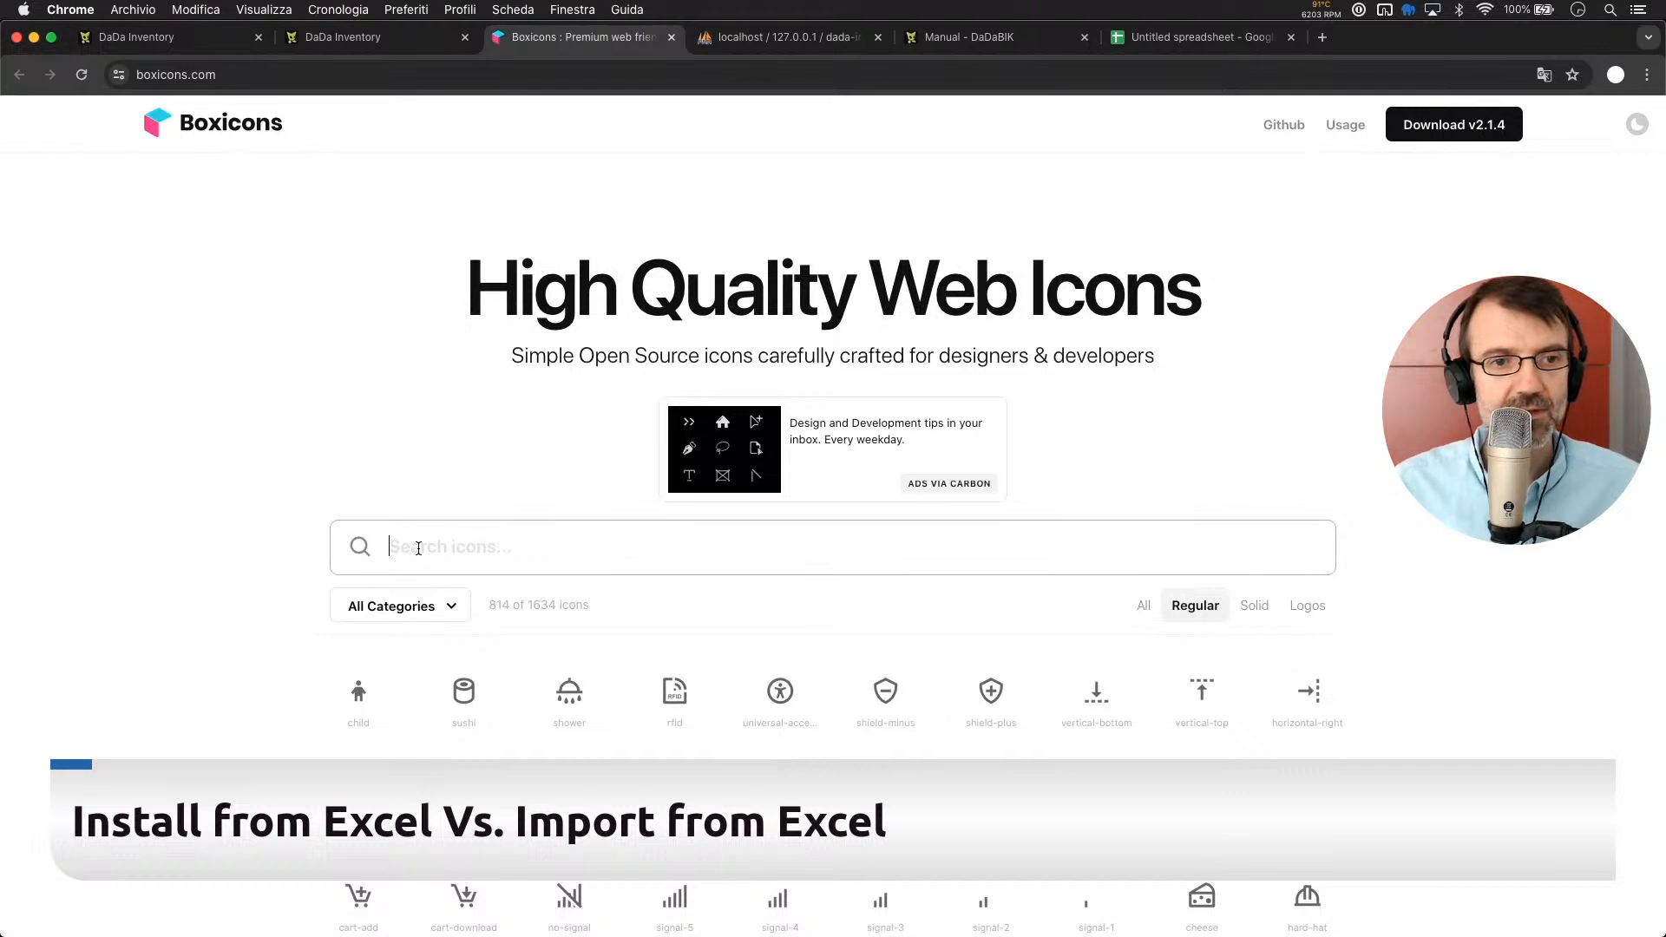
text(cust)
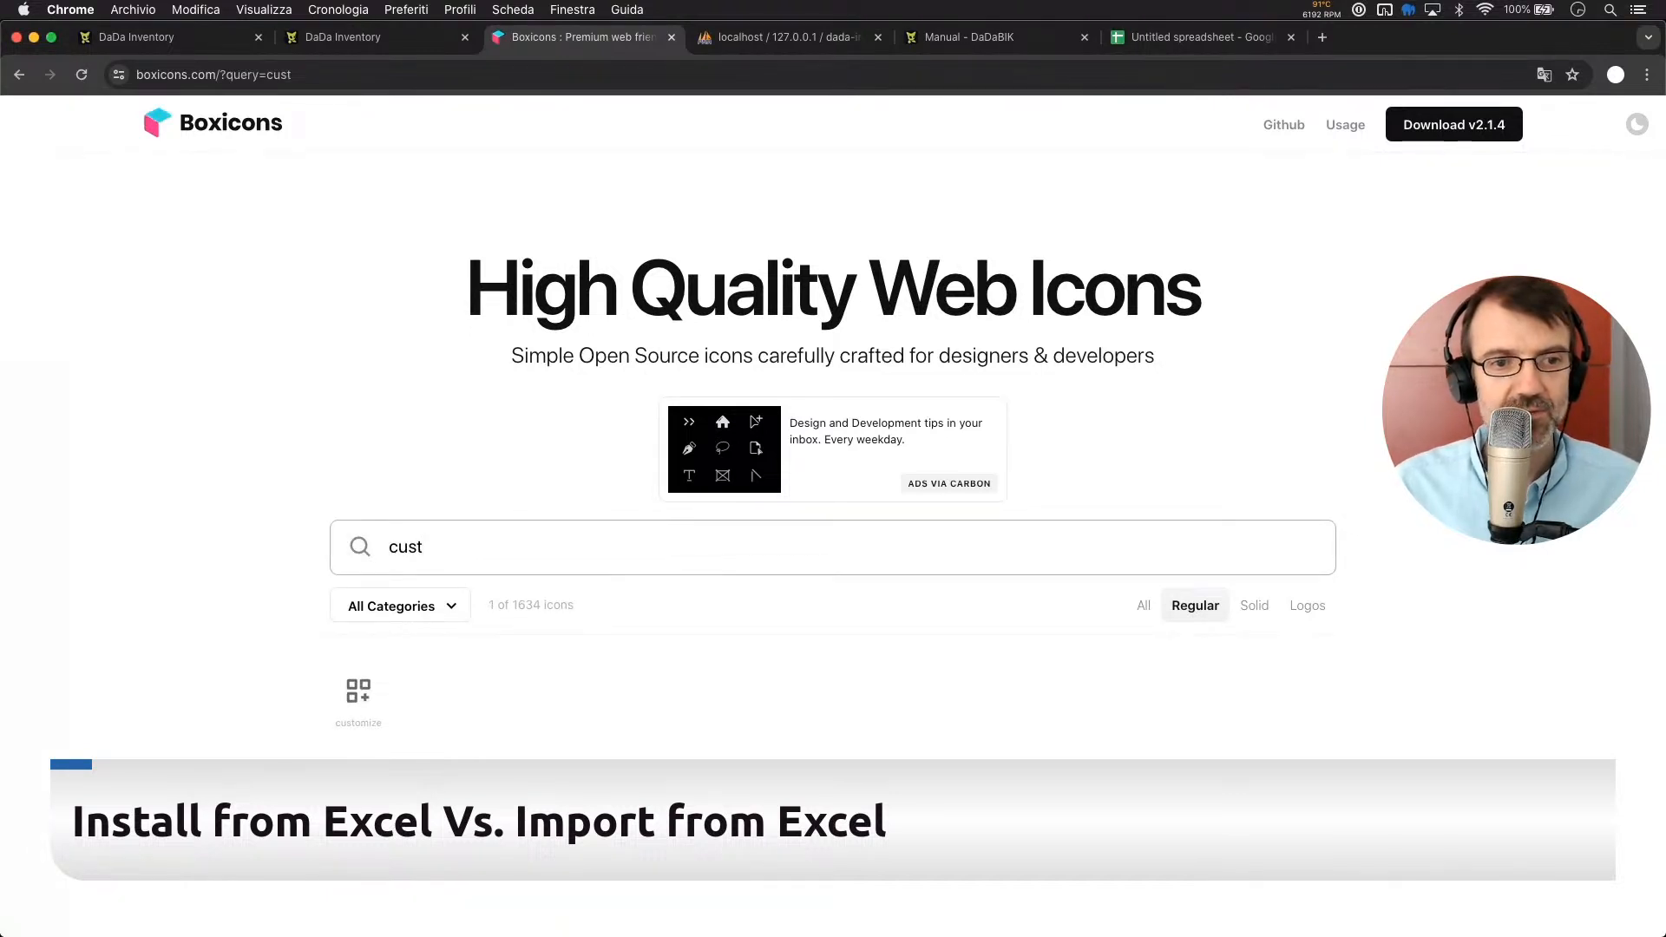
key(BackSpace)
key(BackSpace)
key(BackSpace)
key(BackSpace)
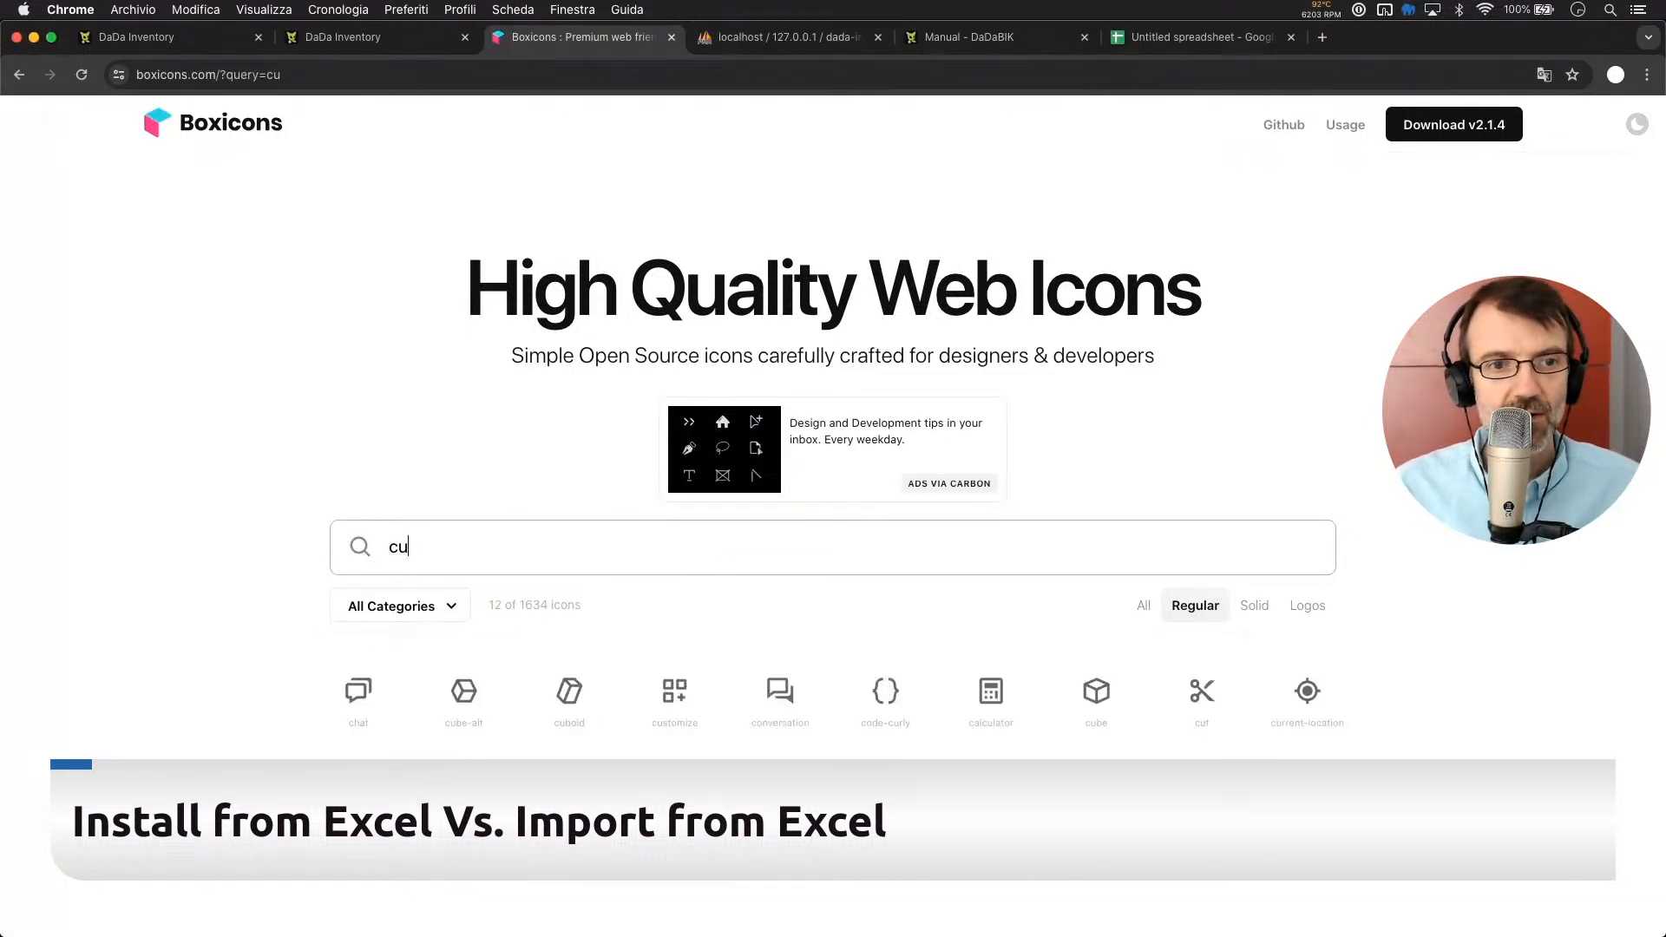
text(c)
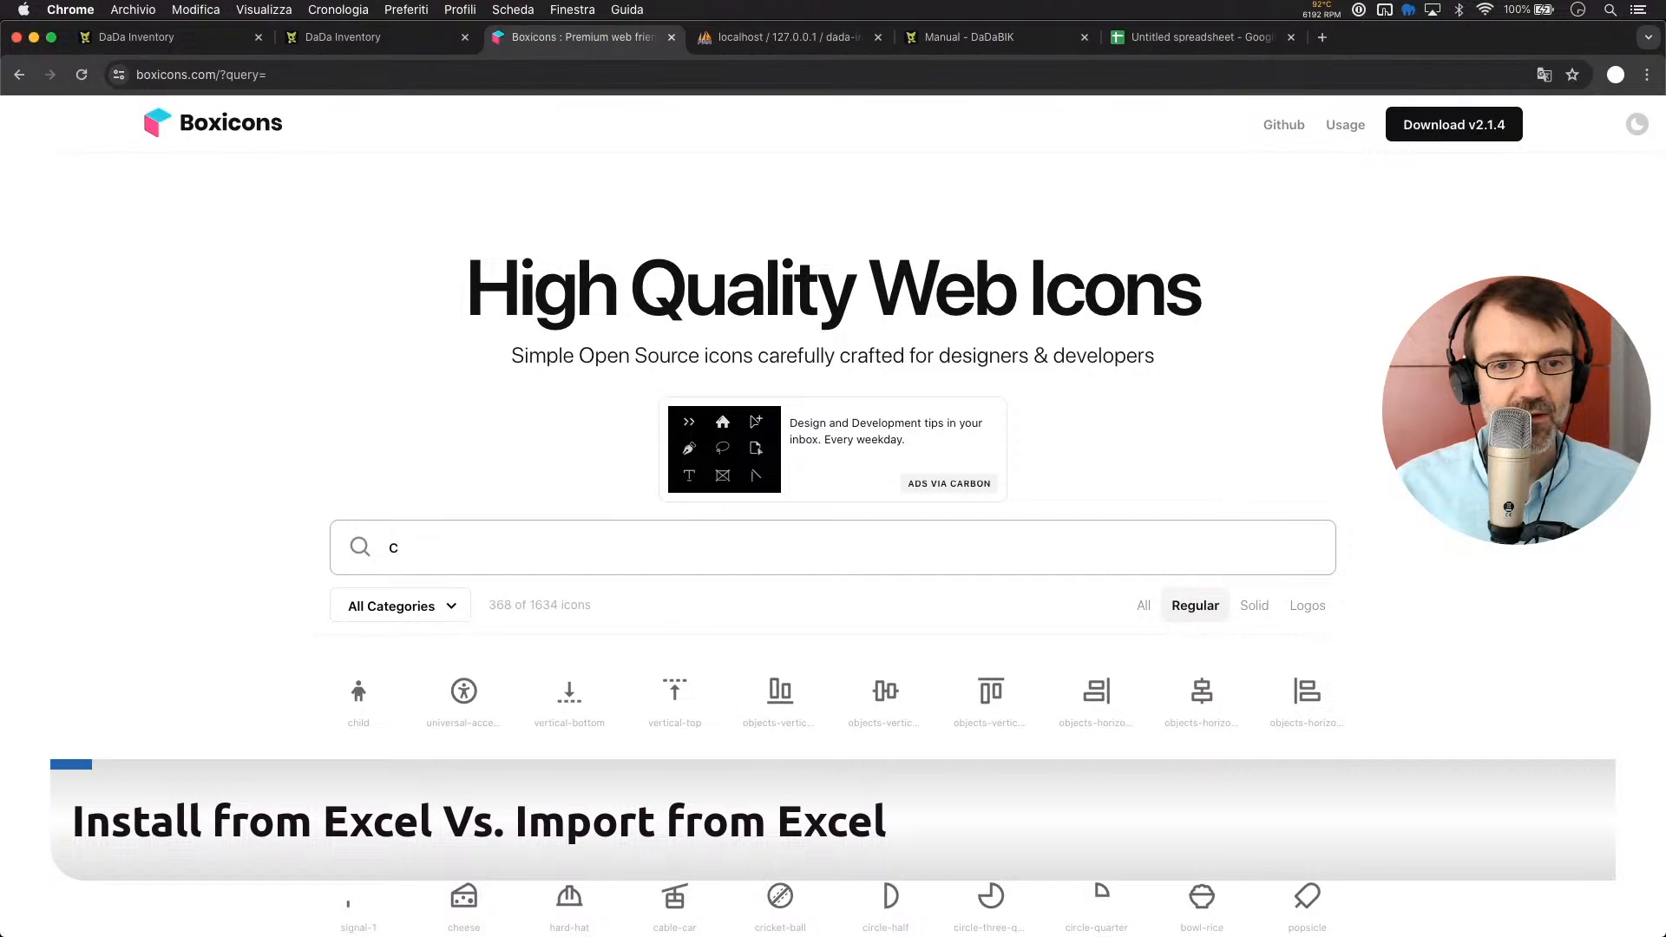
text(s)
key(BackSpace)
key(BackSpace)
text(shop)
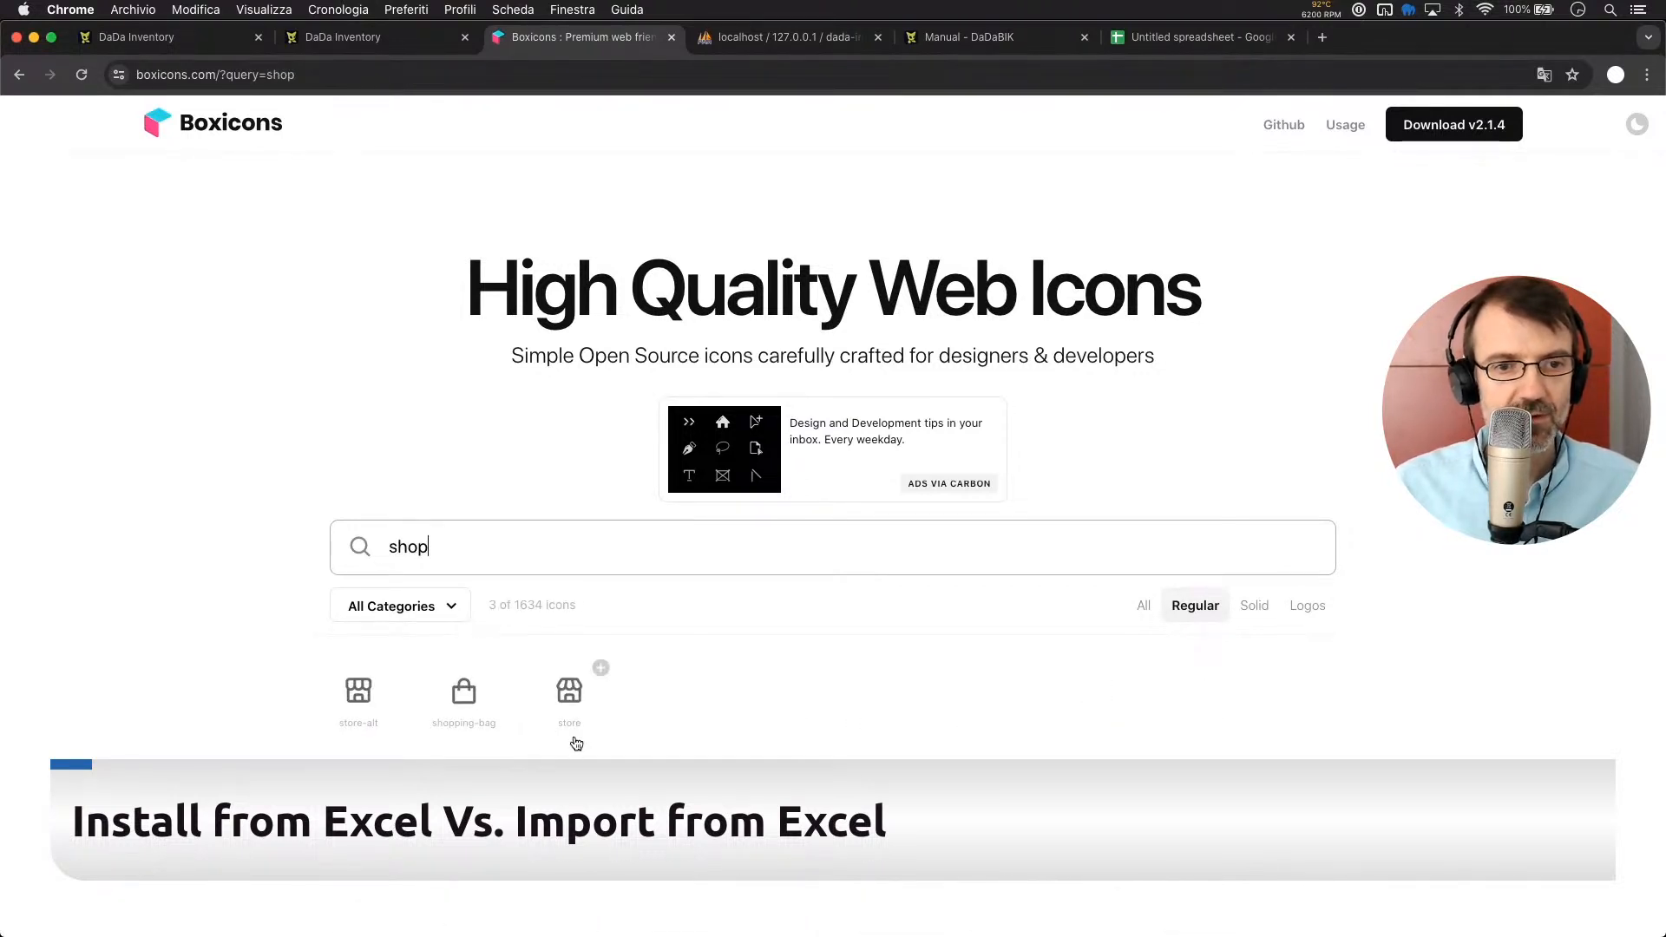
click(570, 703)
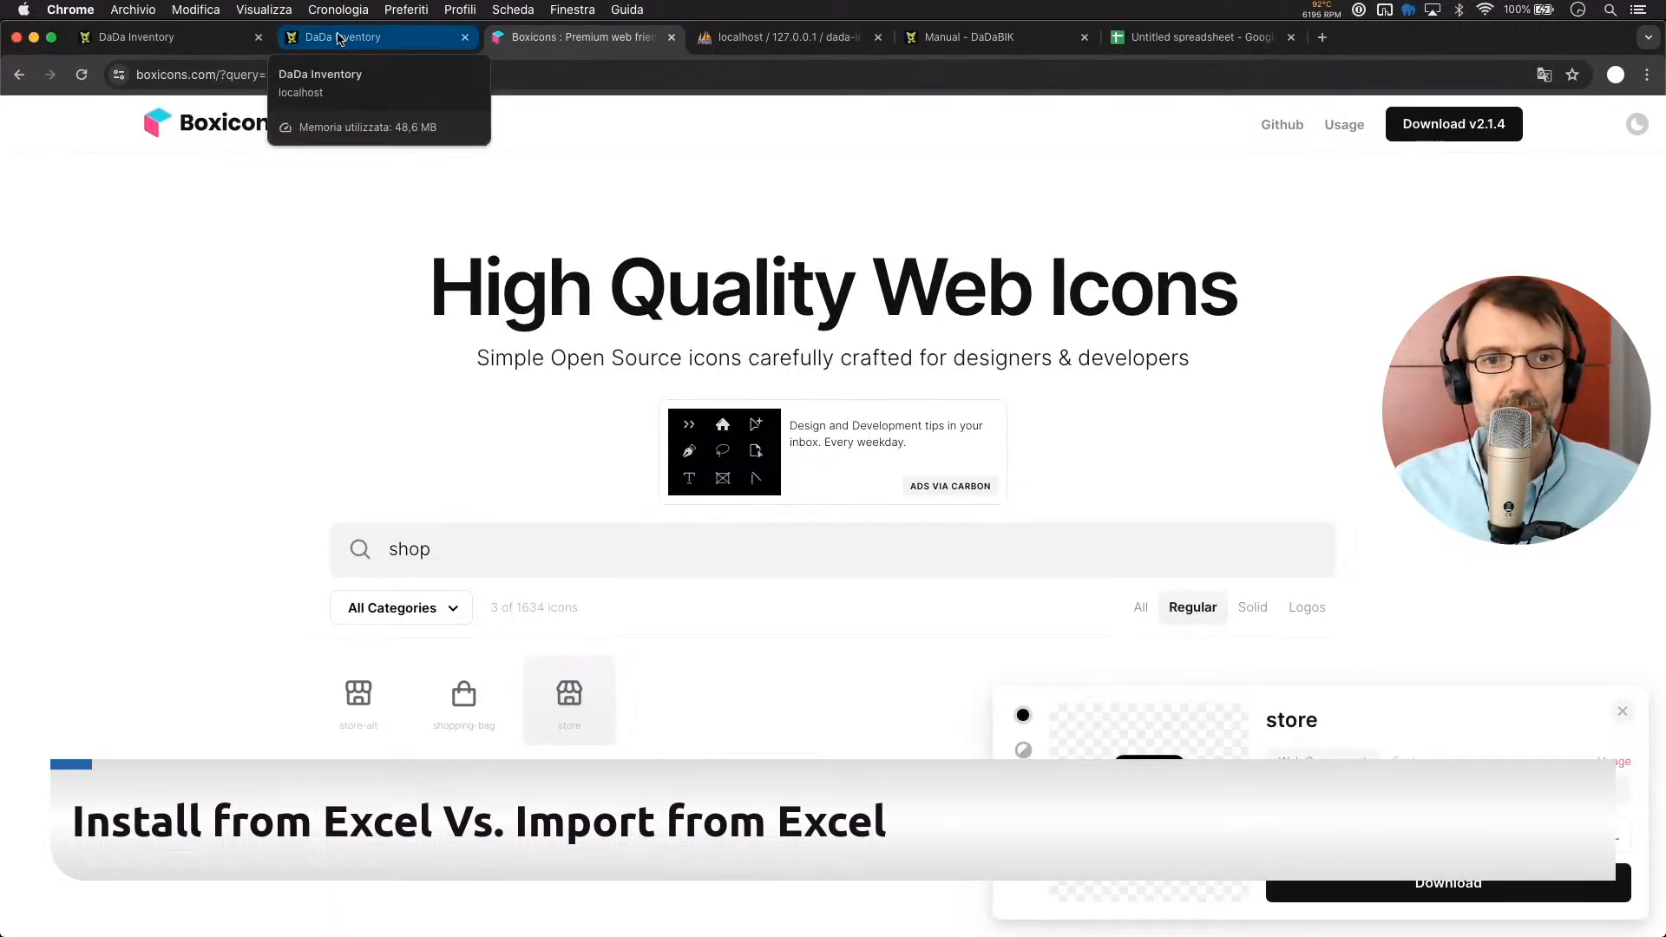
click(338, 39)
Enter 'store' as the Customers page icon and view it in the app sidebar
click(1000, 436)
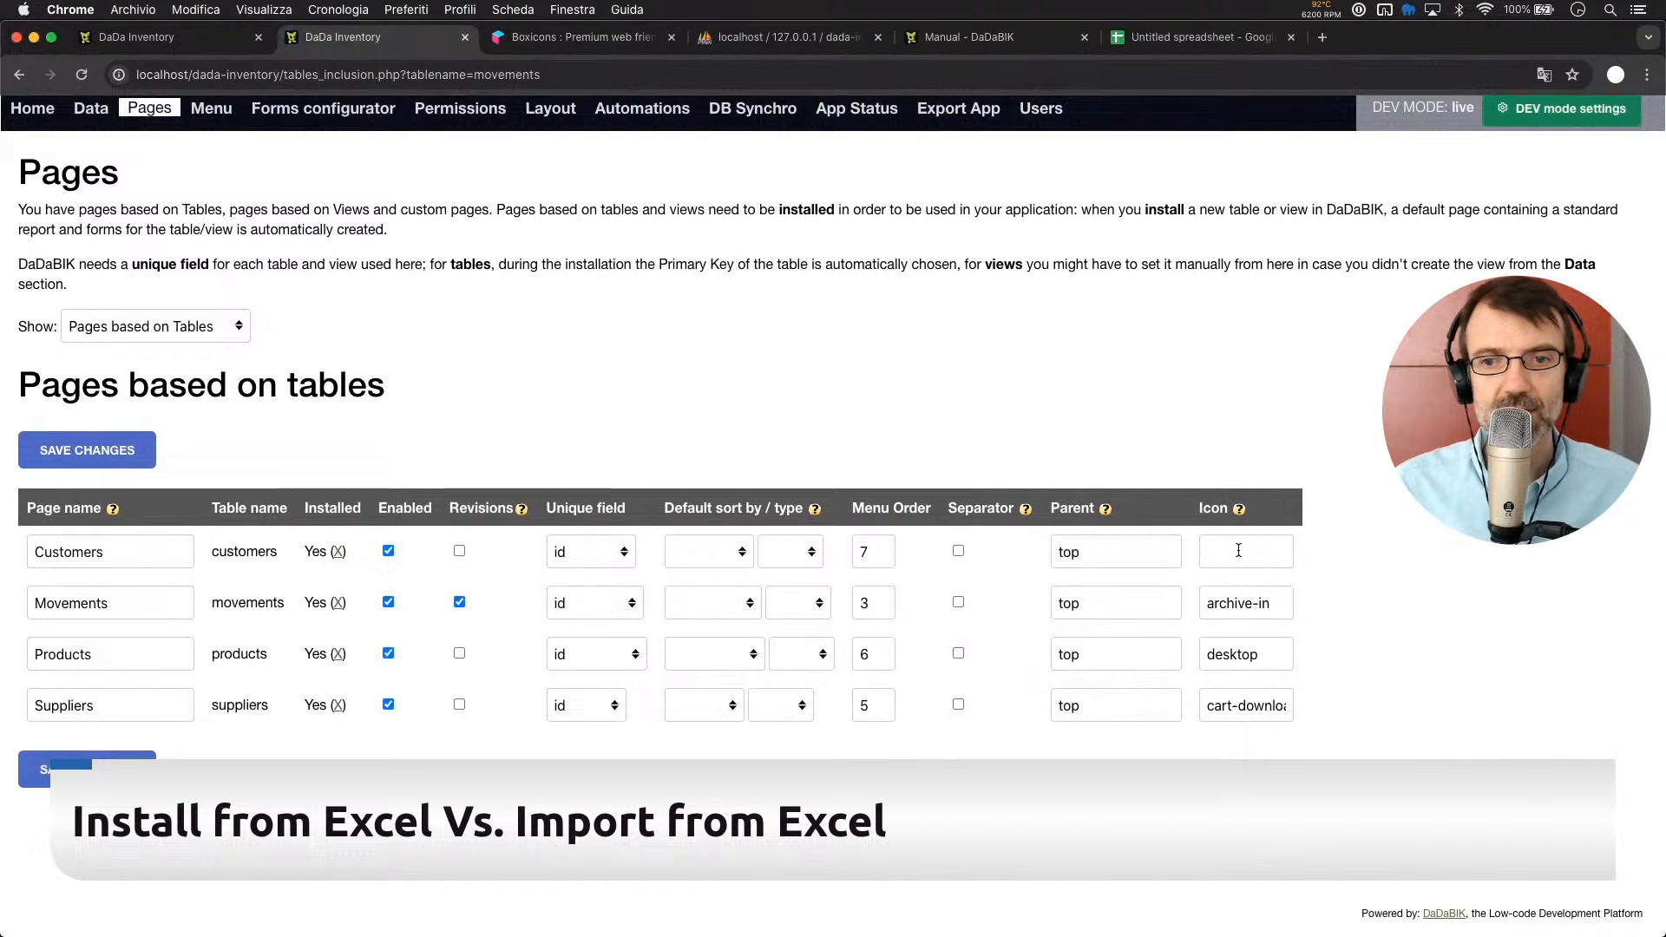
click(1238, 550)
text(store)
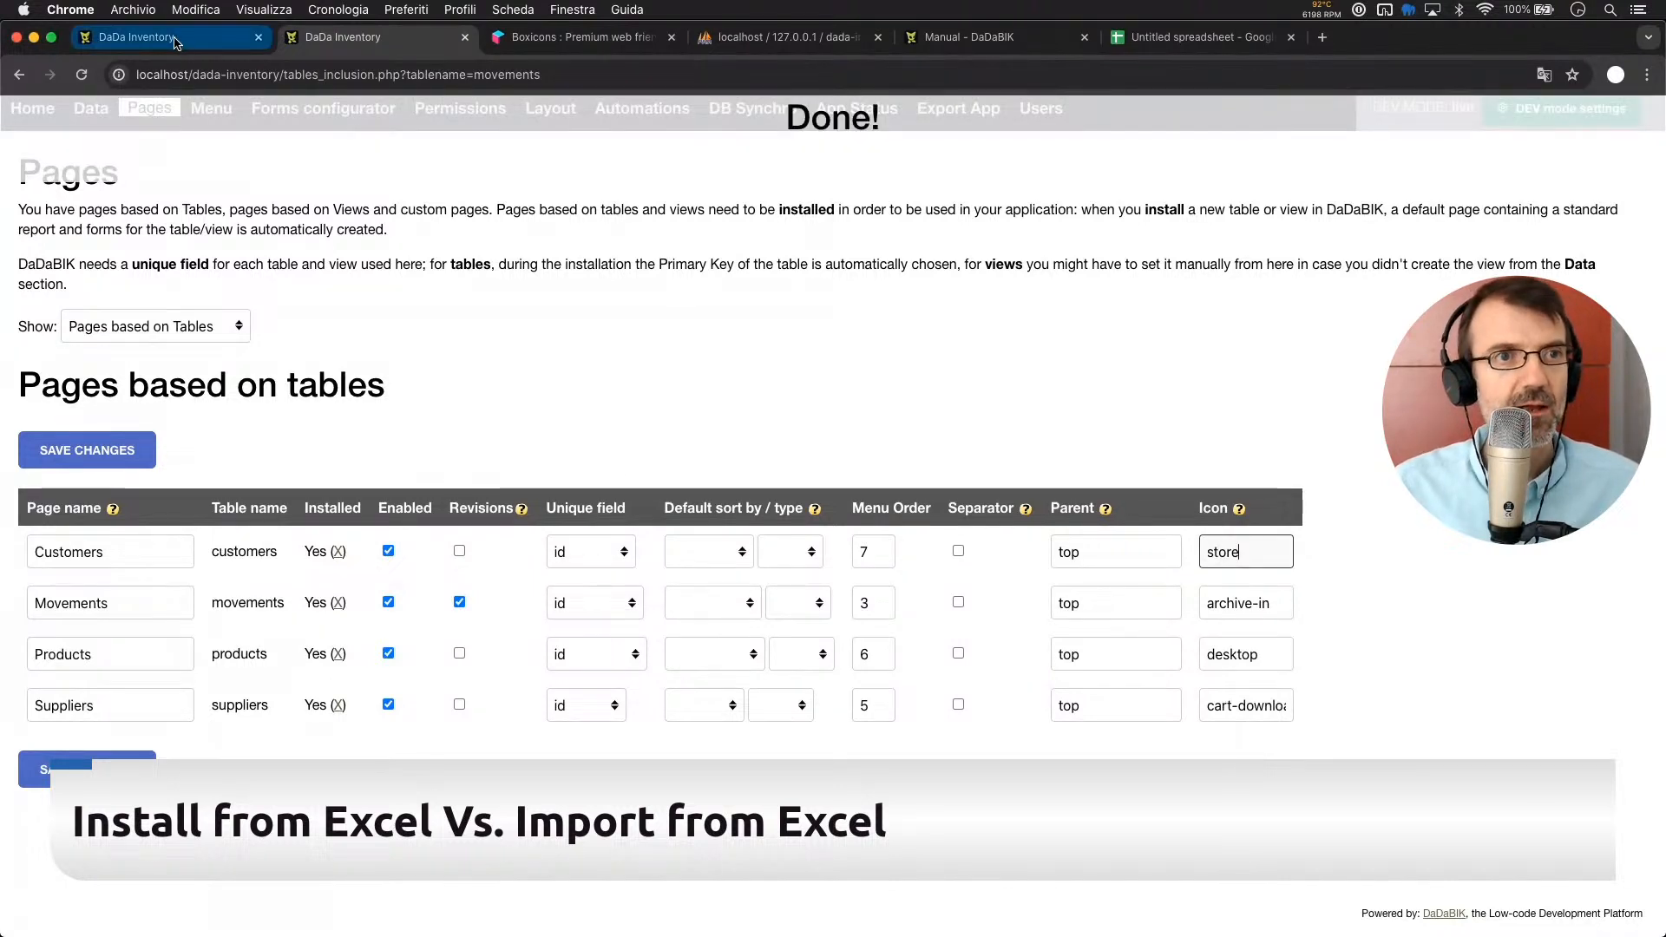
click(173, 38)
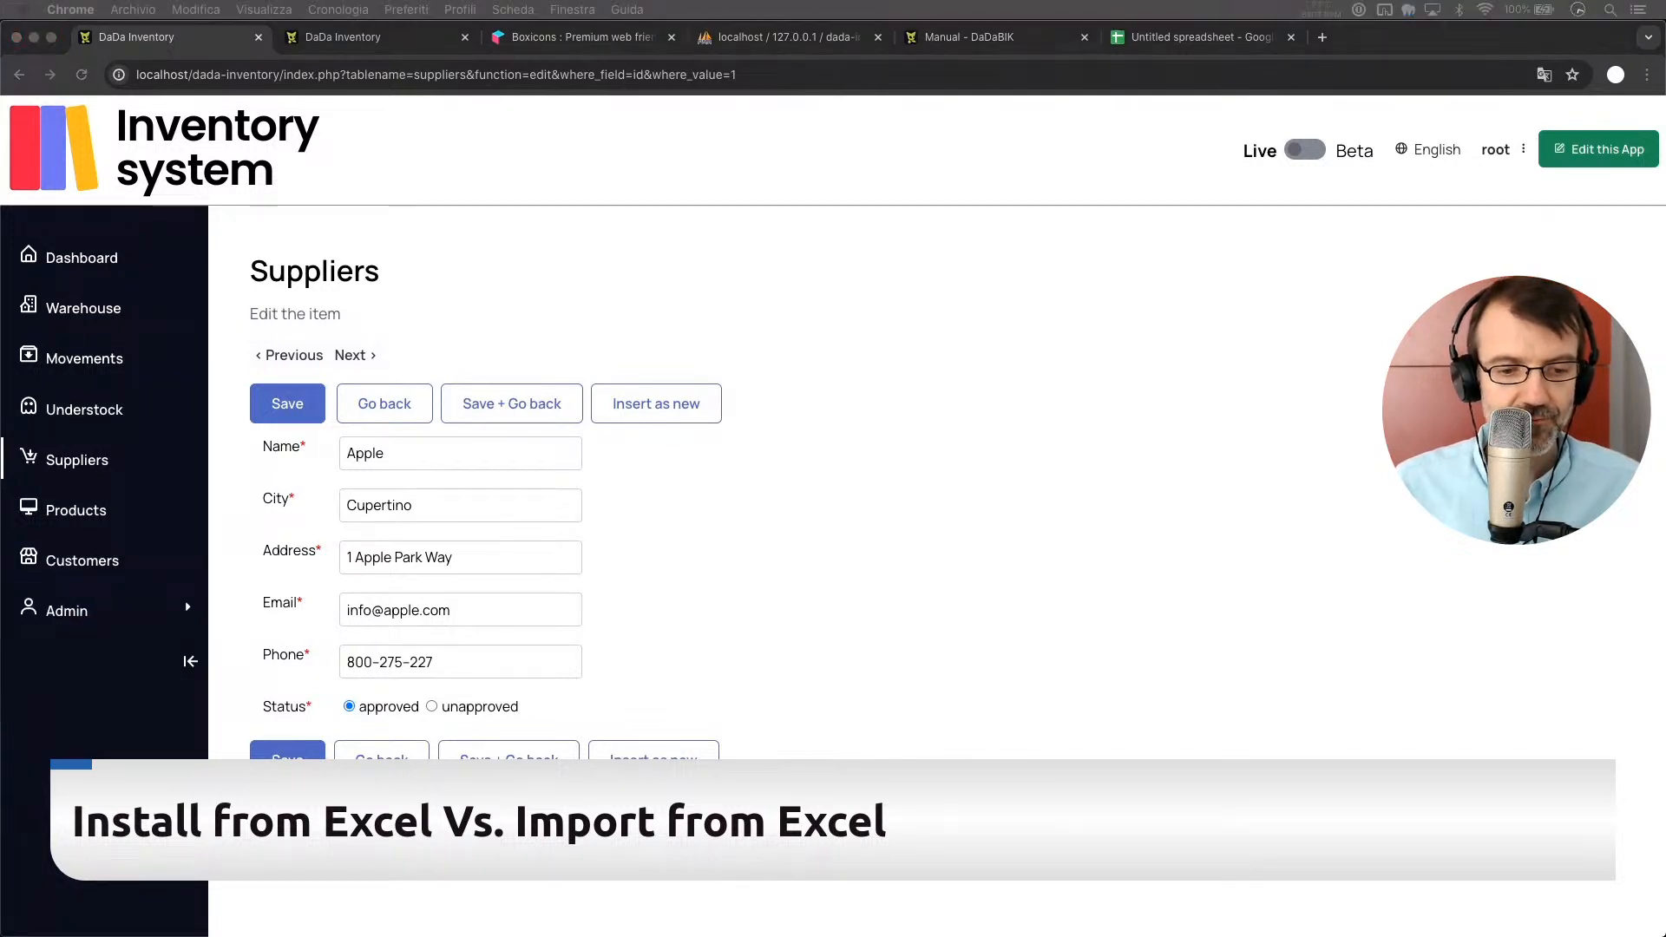
click(976, 556)
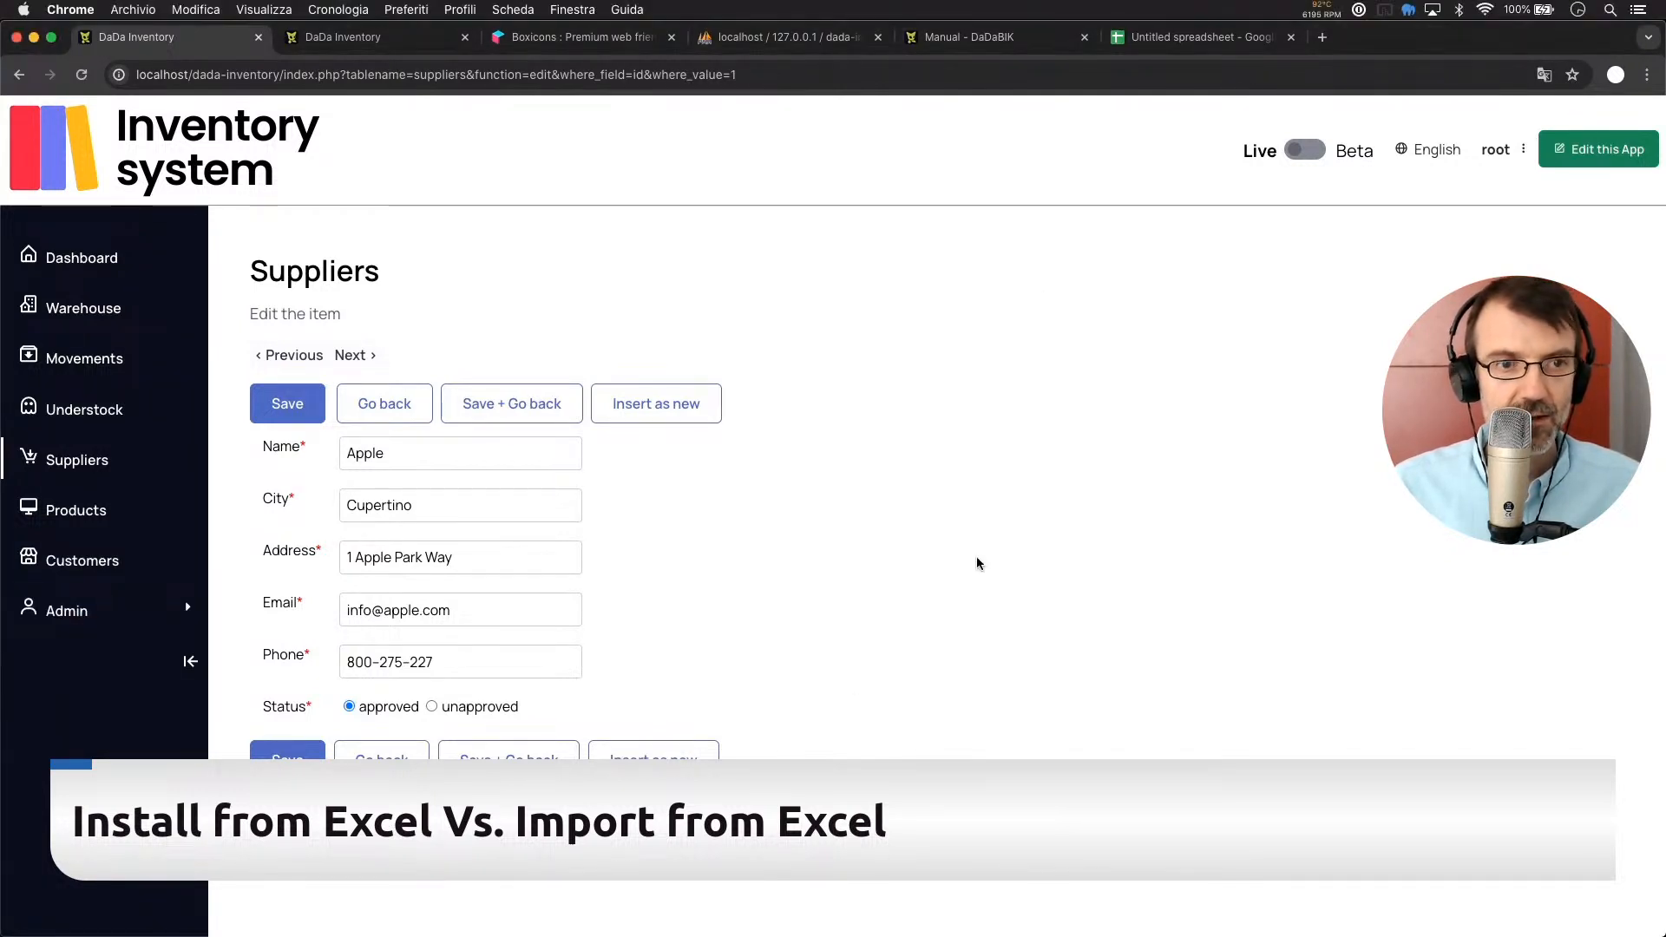
Insert and save a new customer with a first name, last name and e-mail address
click(74, 571)
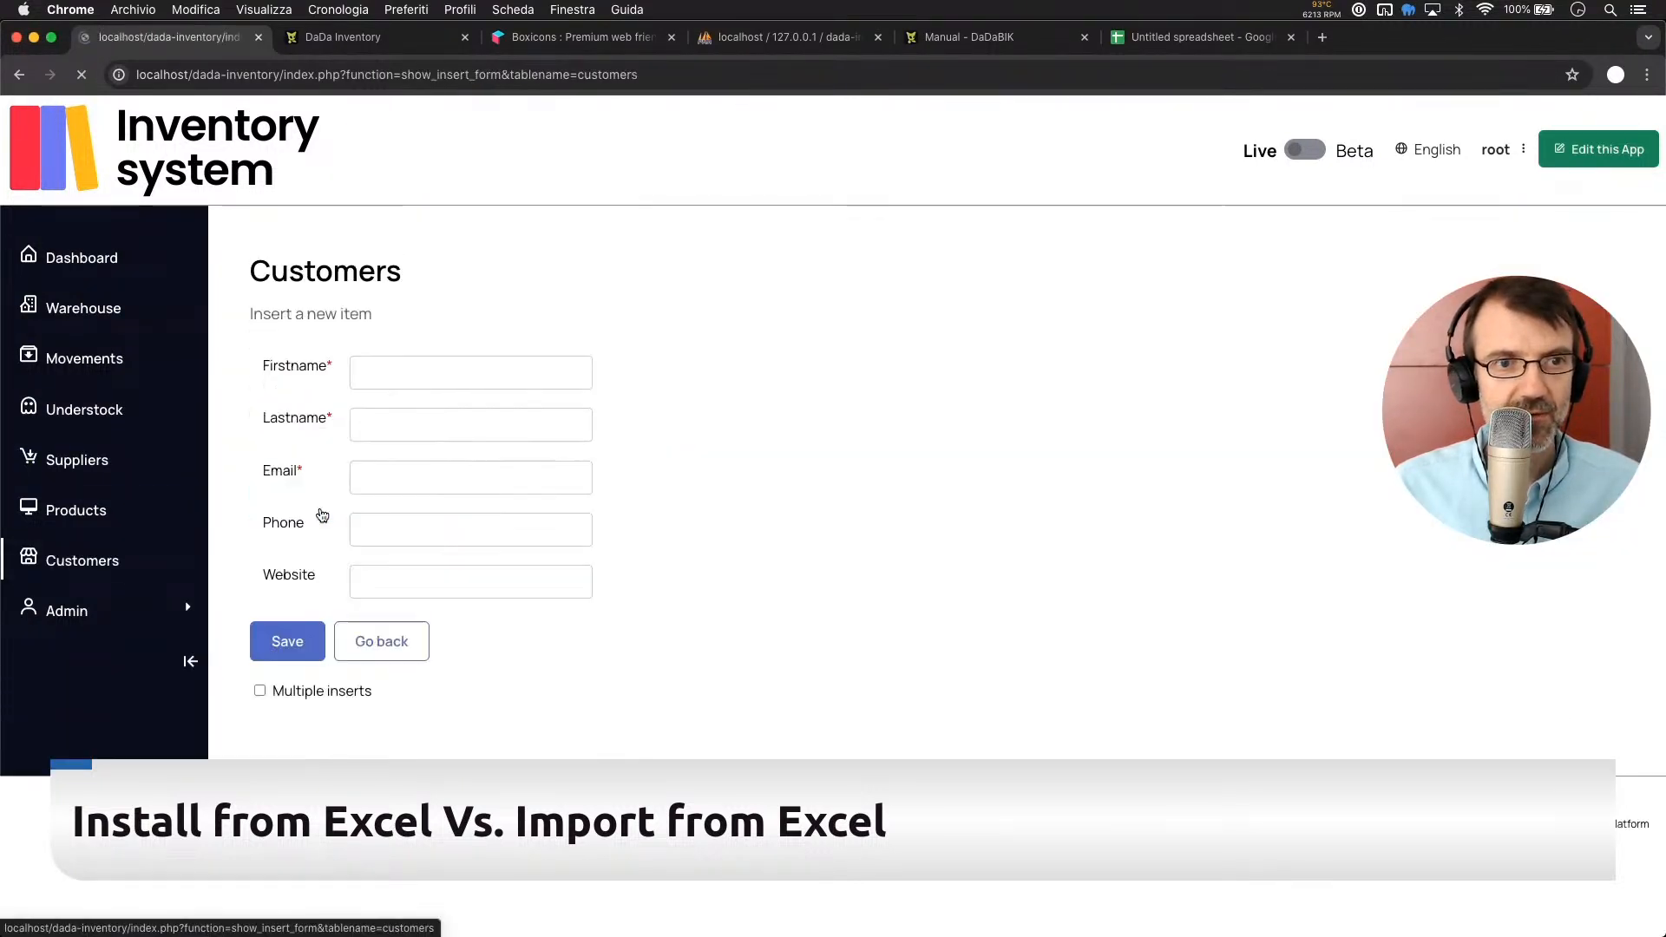
click(411, 364)
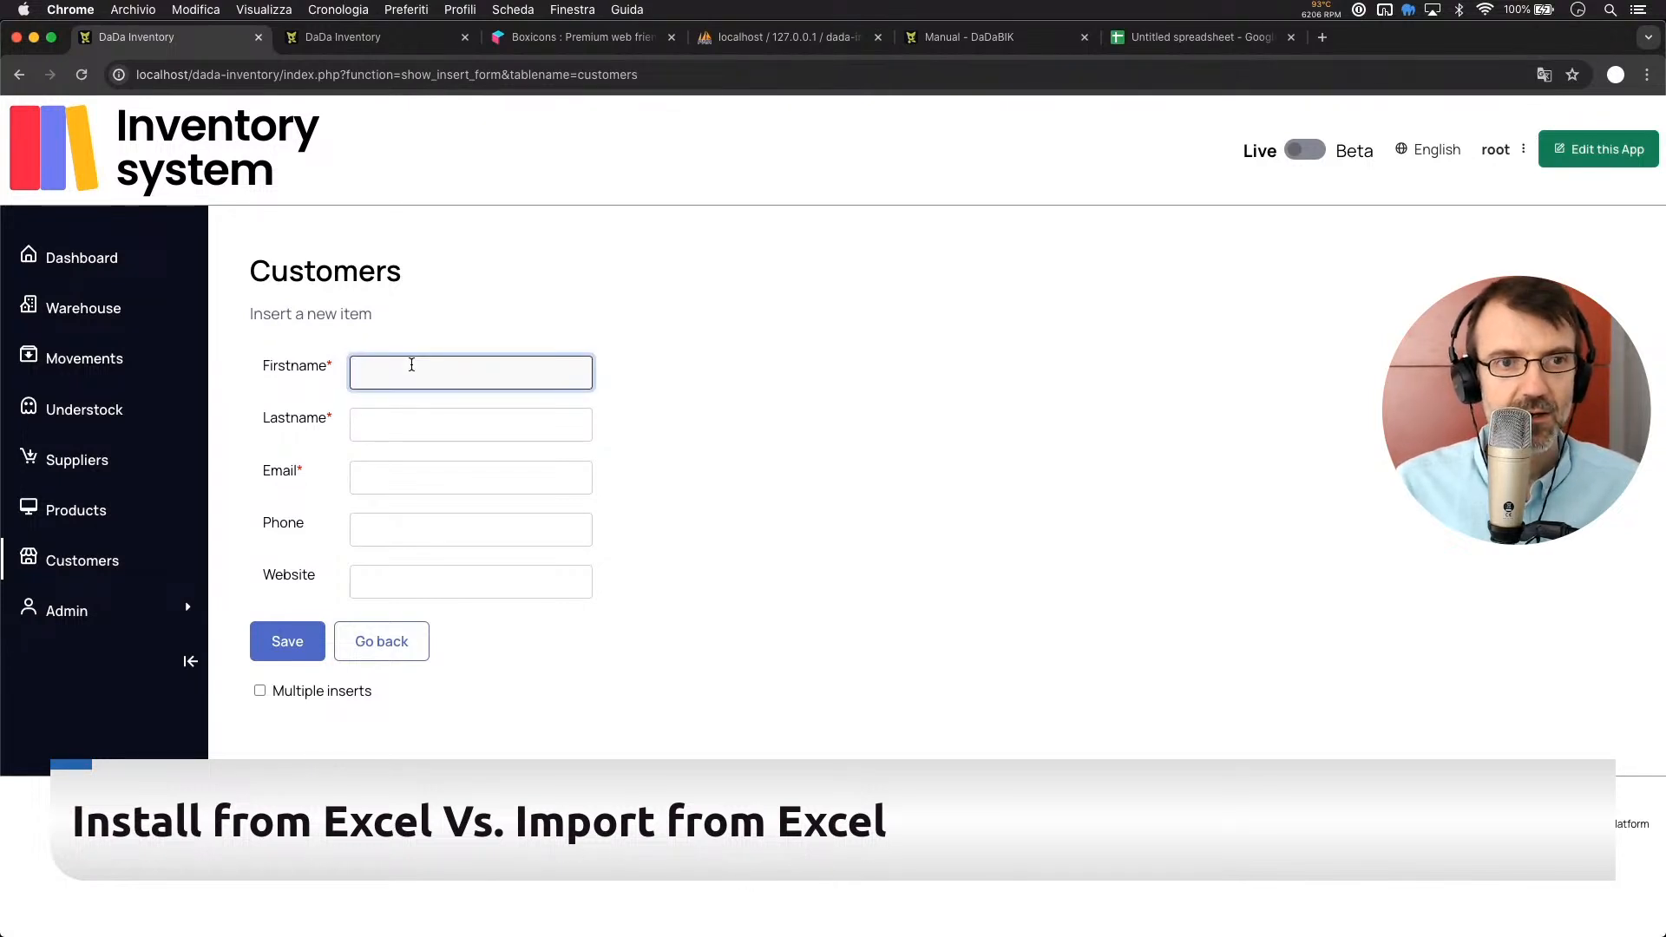
text(bob)
key(Tab)
text(smith)
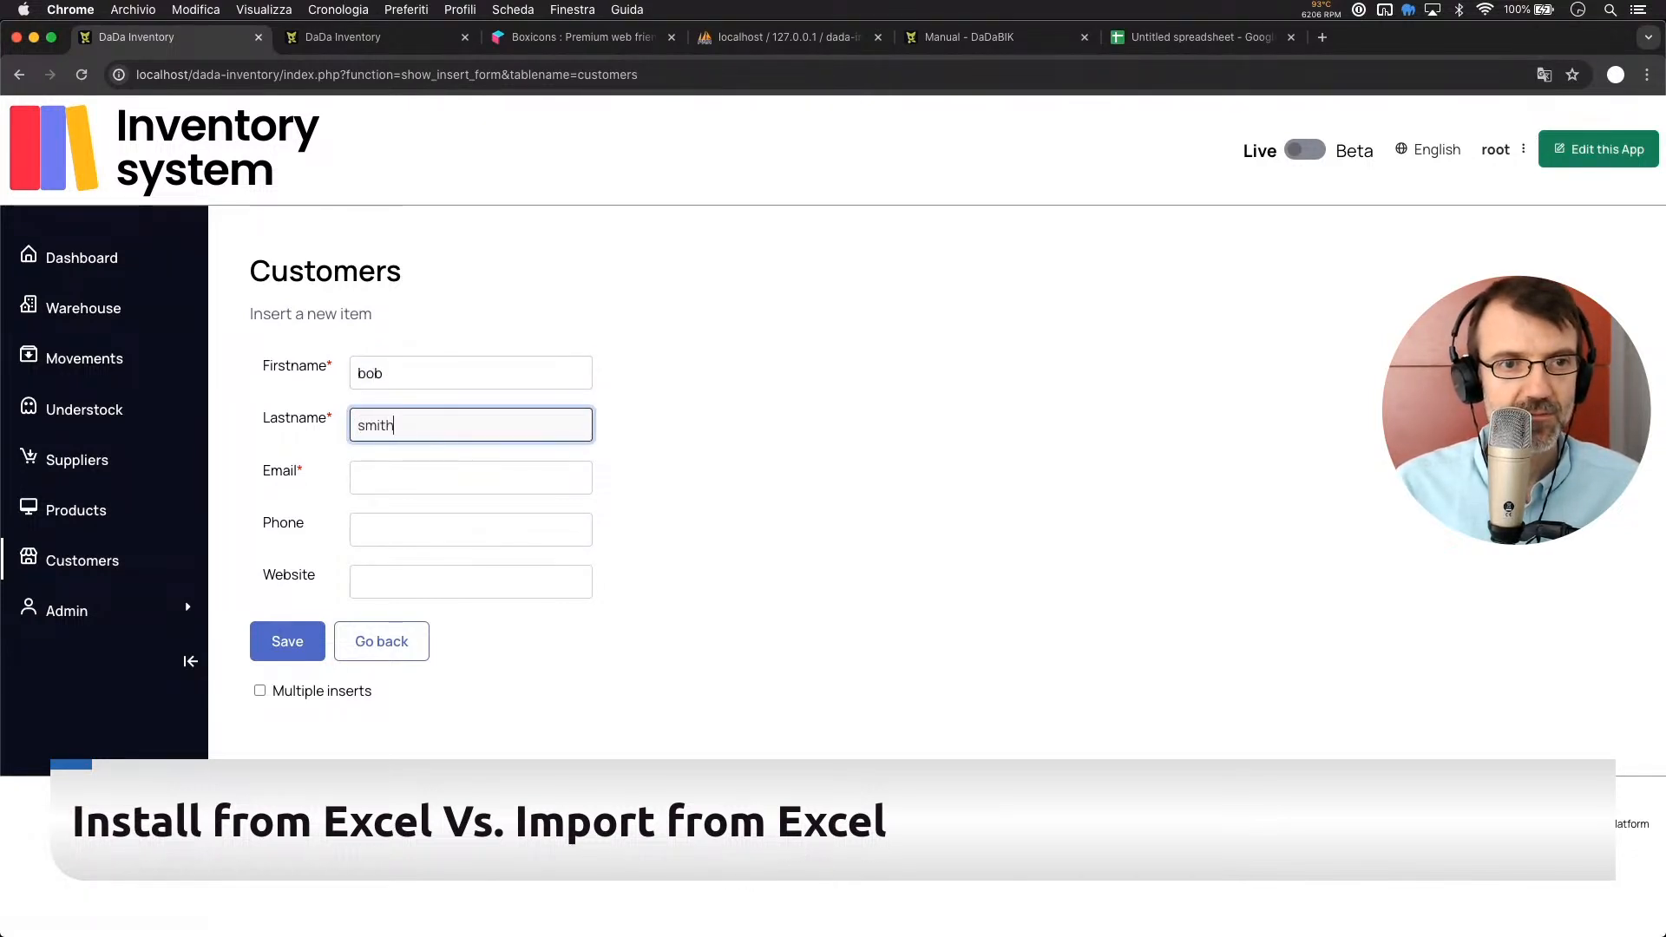
key(Tab)
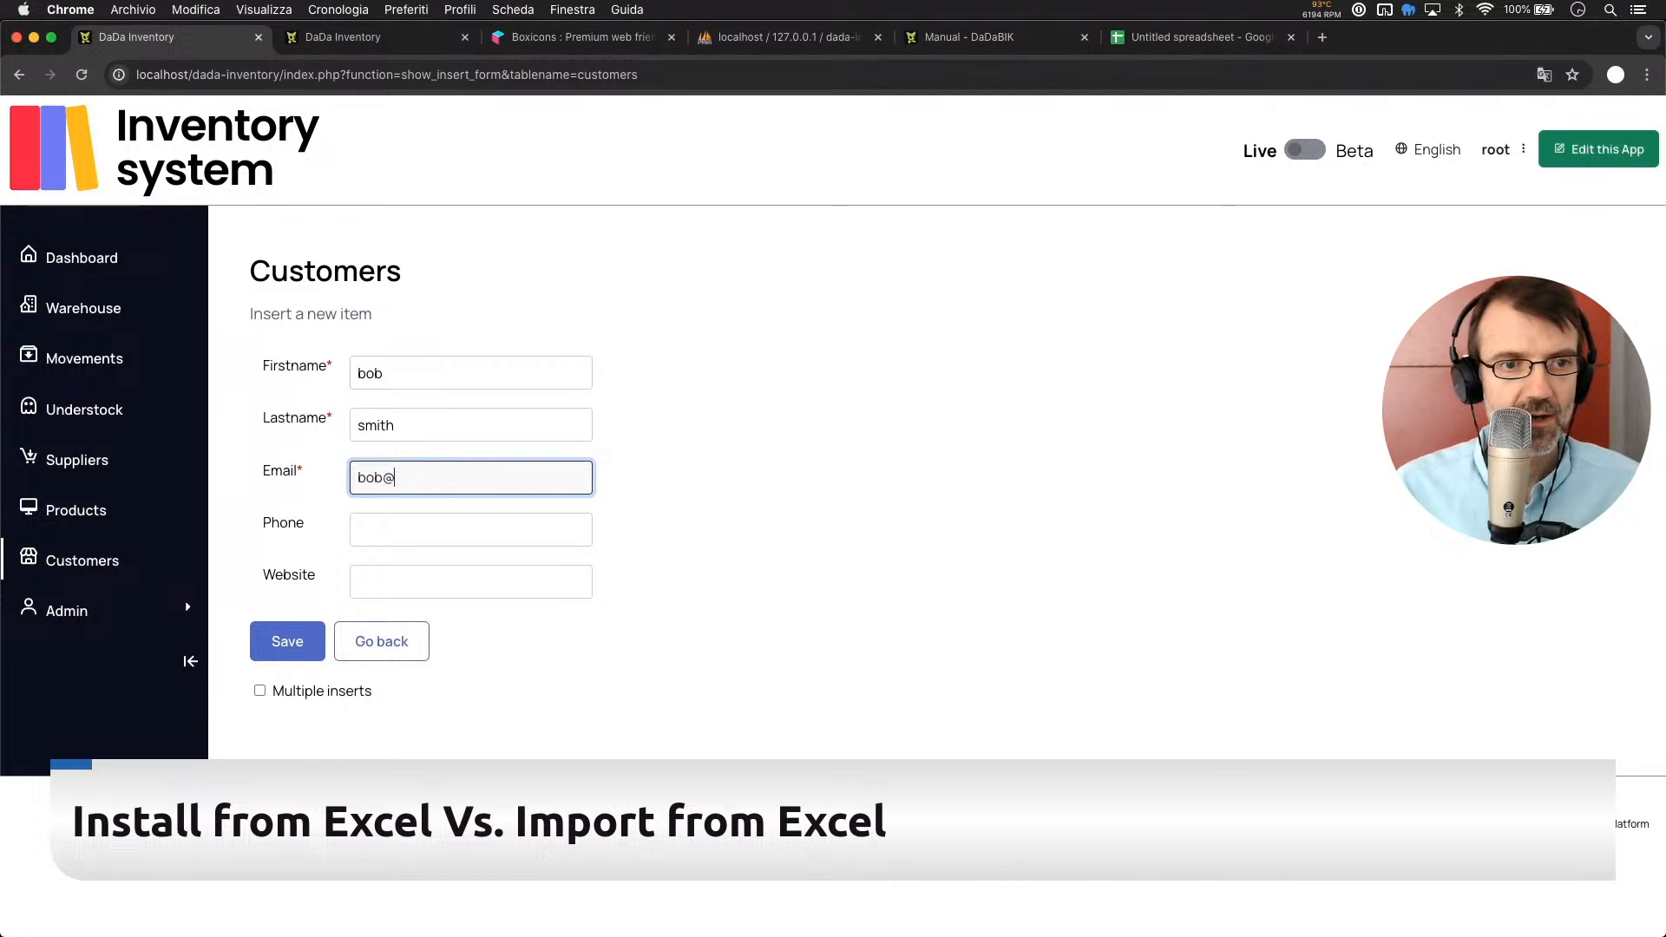
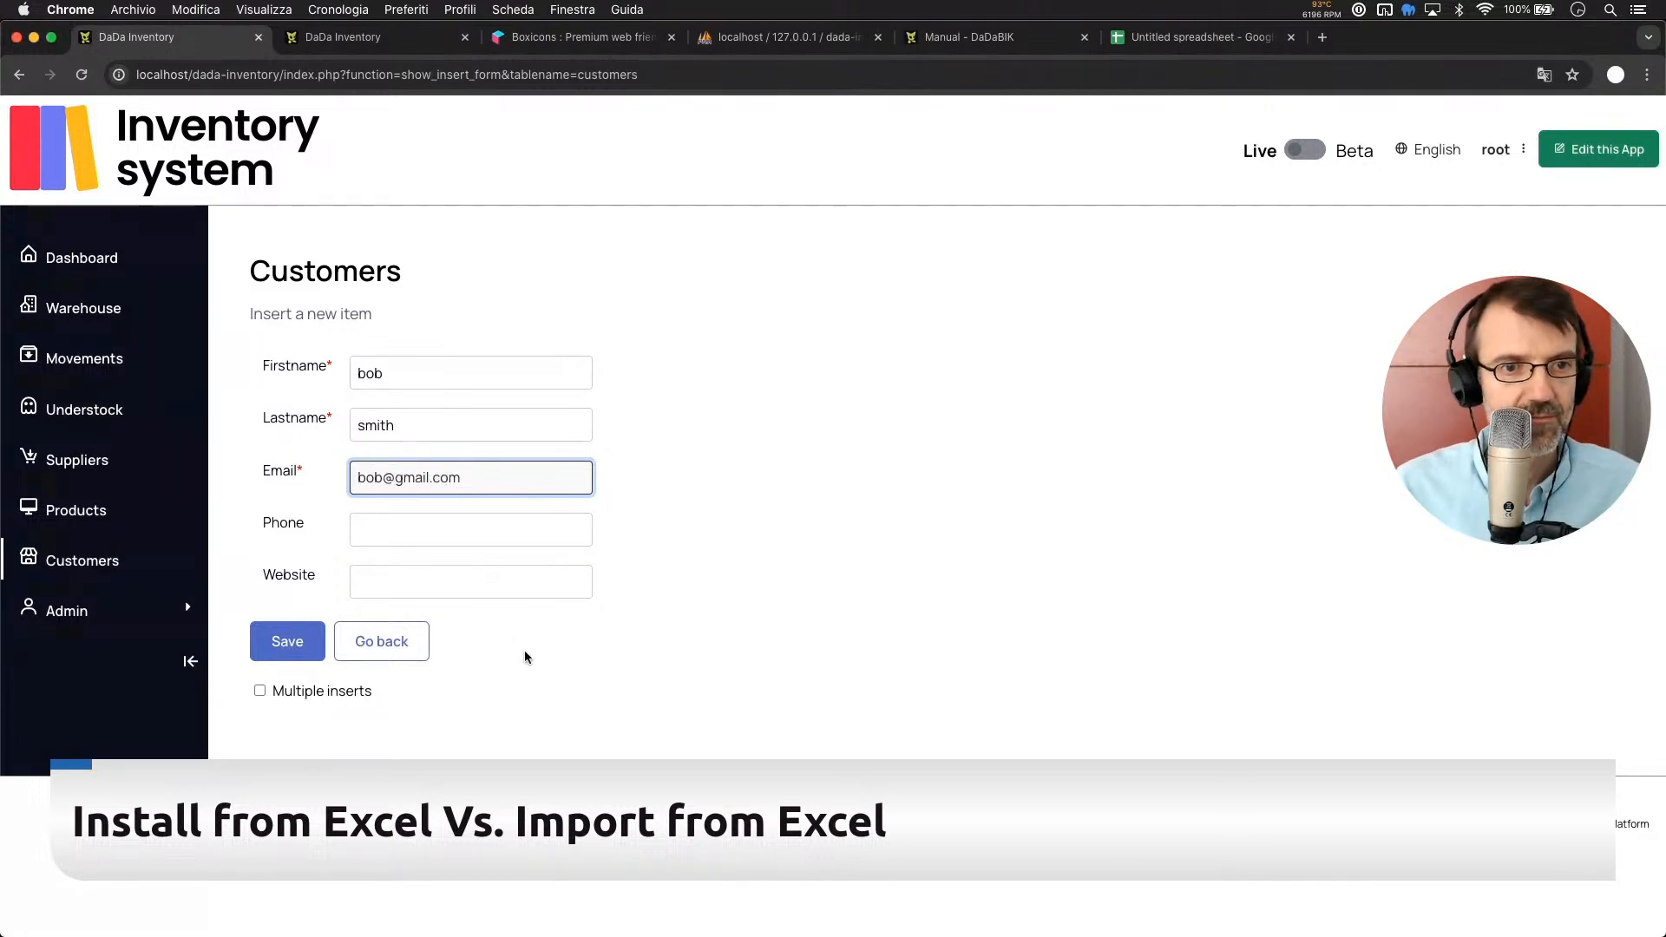
click(274, 643)
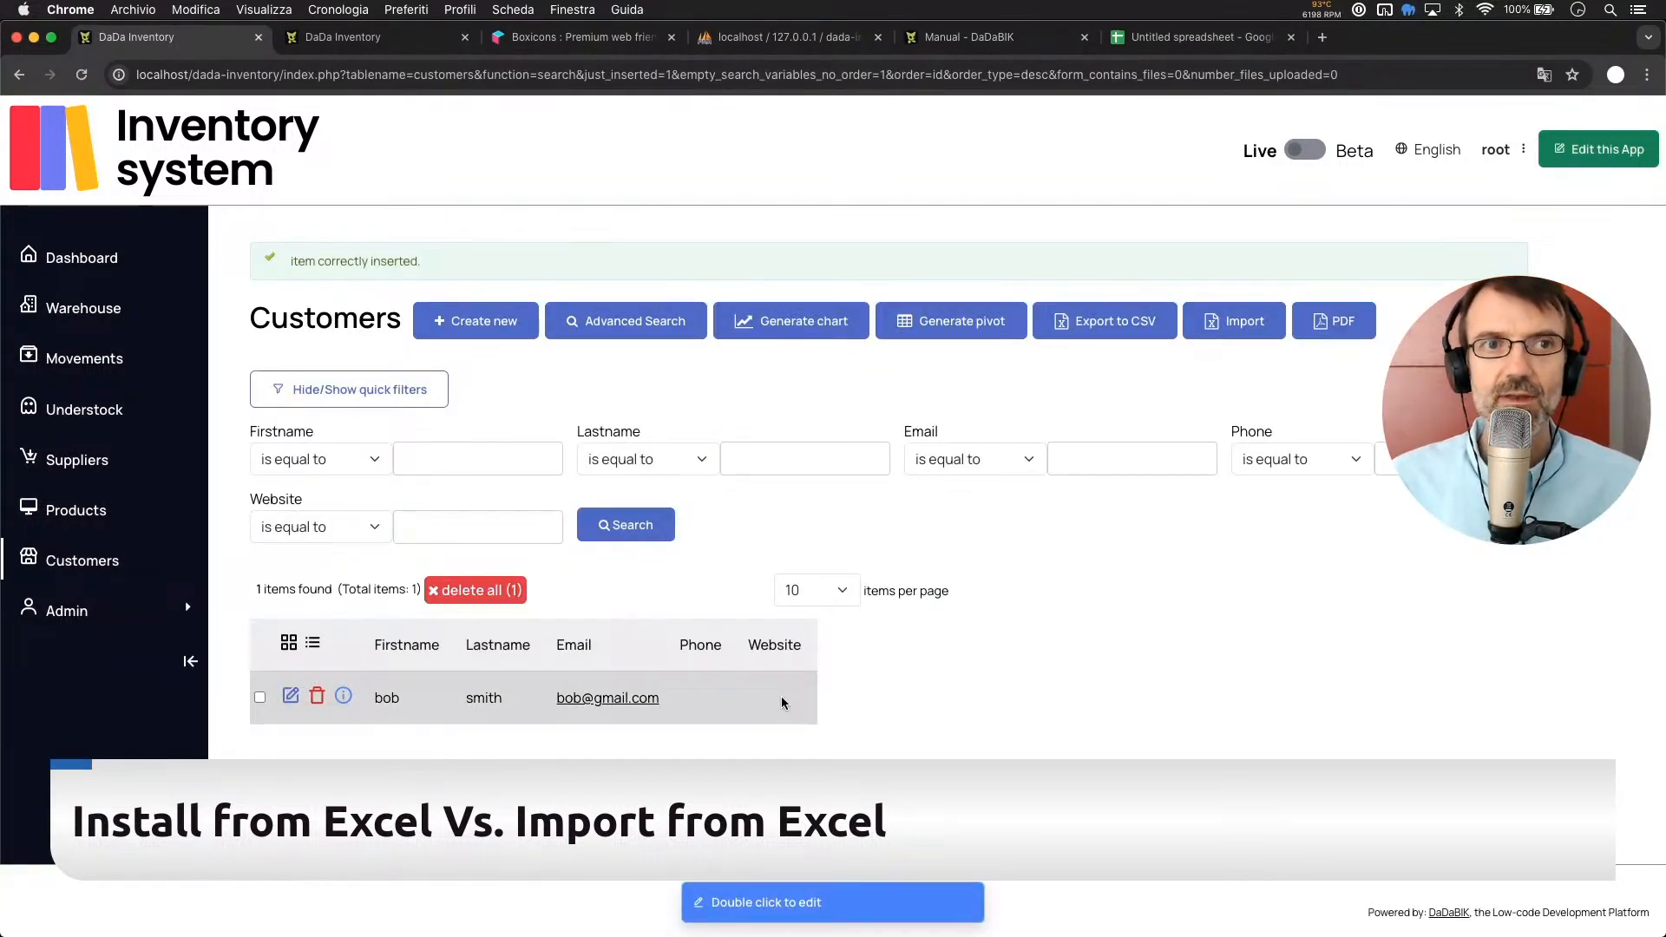
click(670, 37)
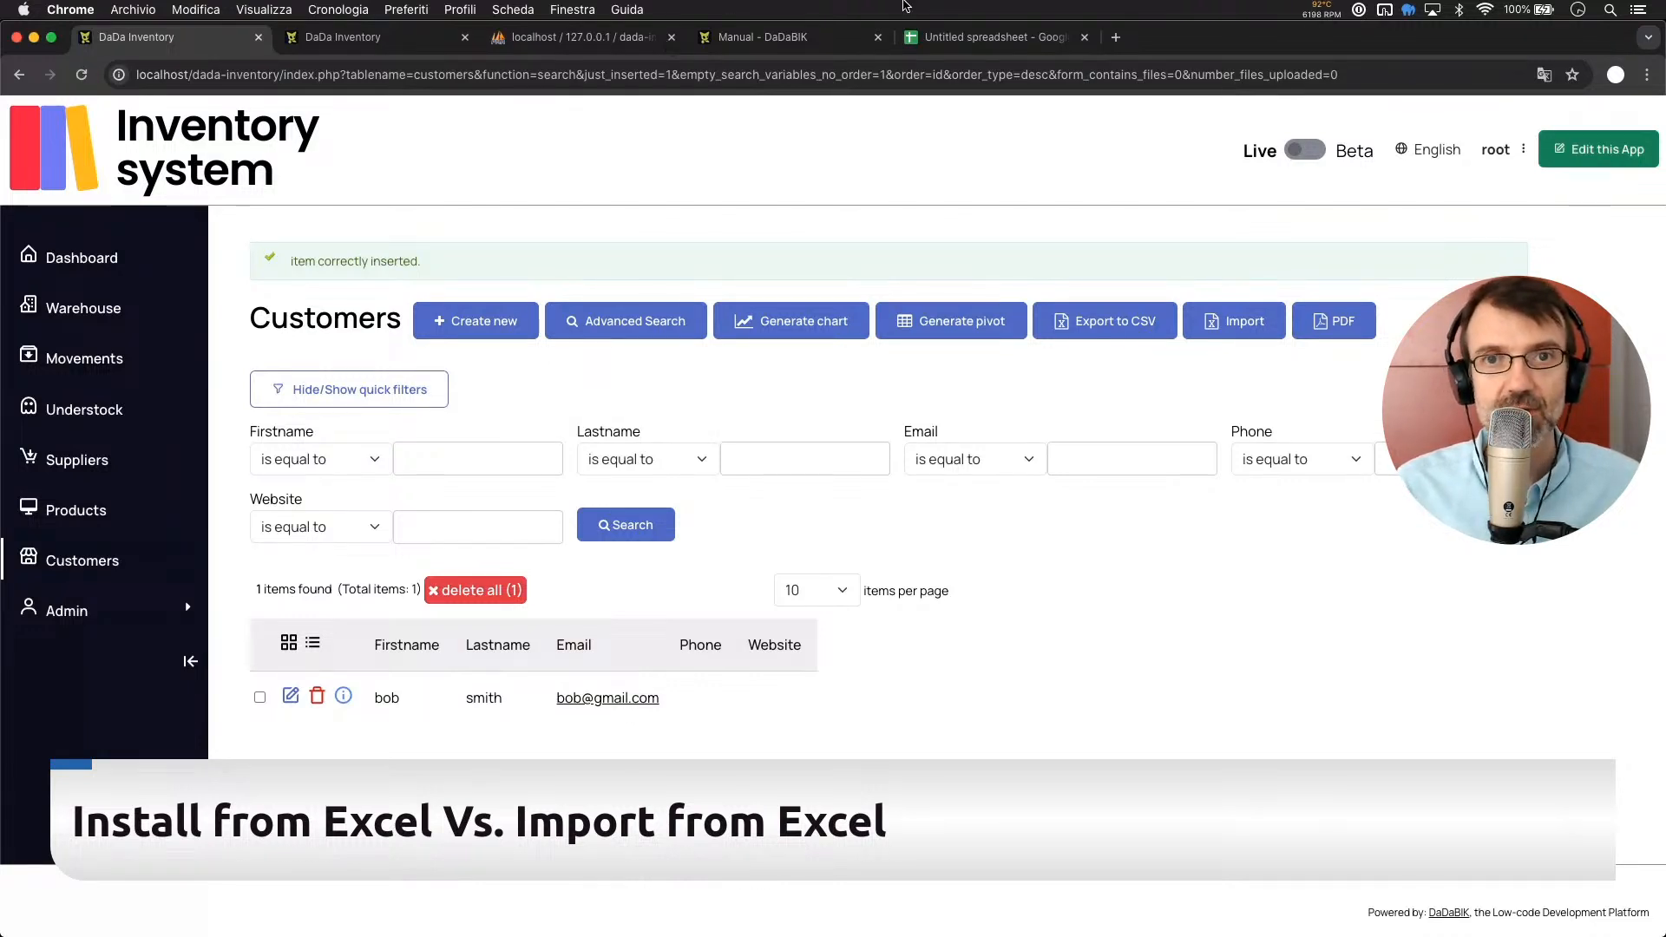
Switch to the blank Untitled spreadsheet in Google Sheets
click(995, 41)
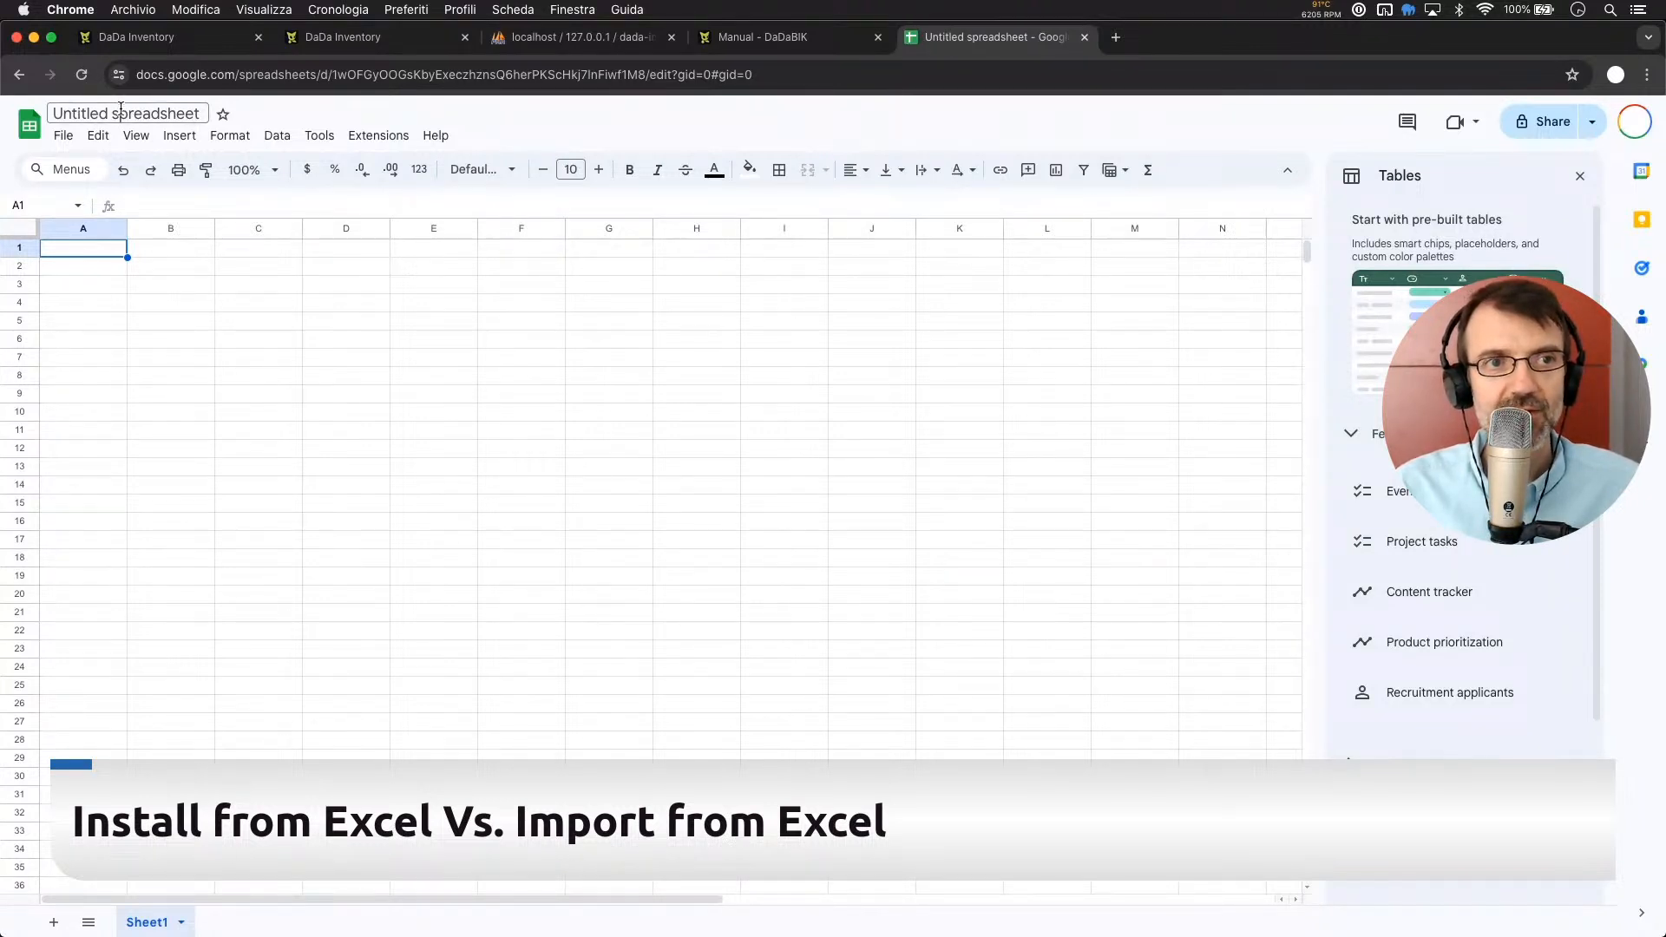
Rename the spreadsheet to customers_dadabik
click(142, 114)
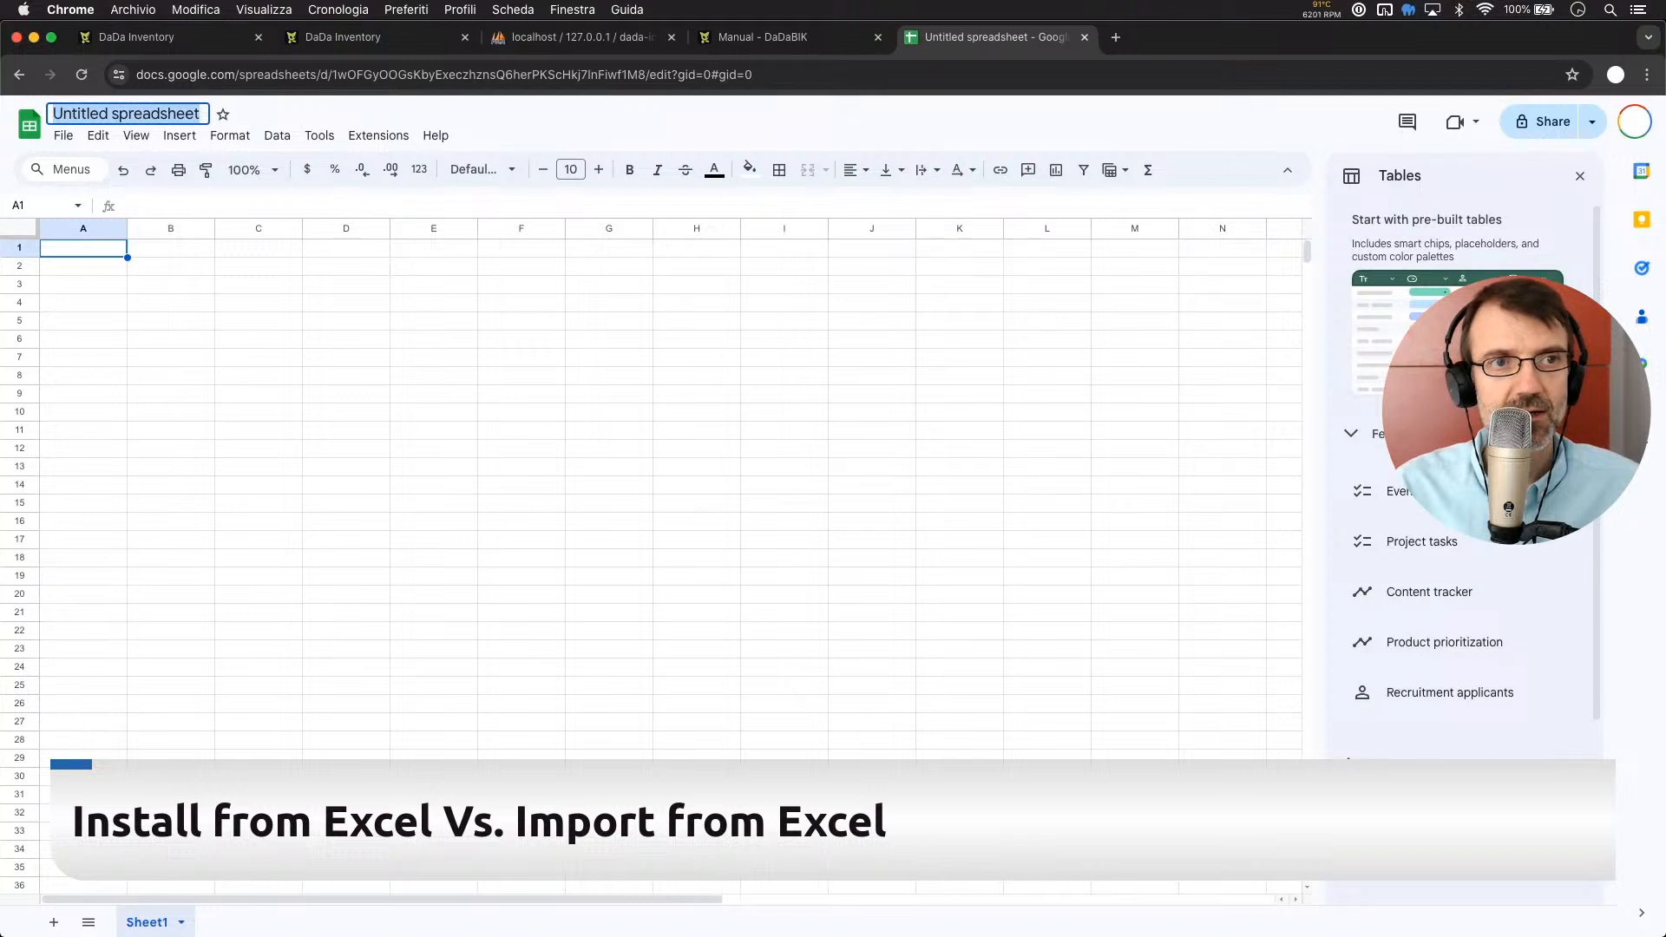
text(customers_adabik)
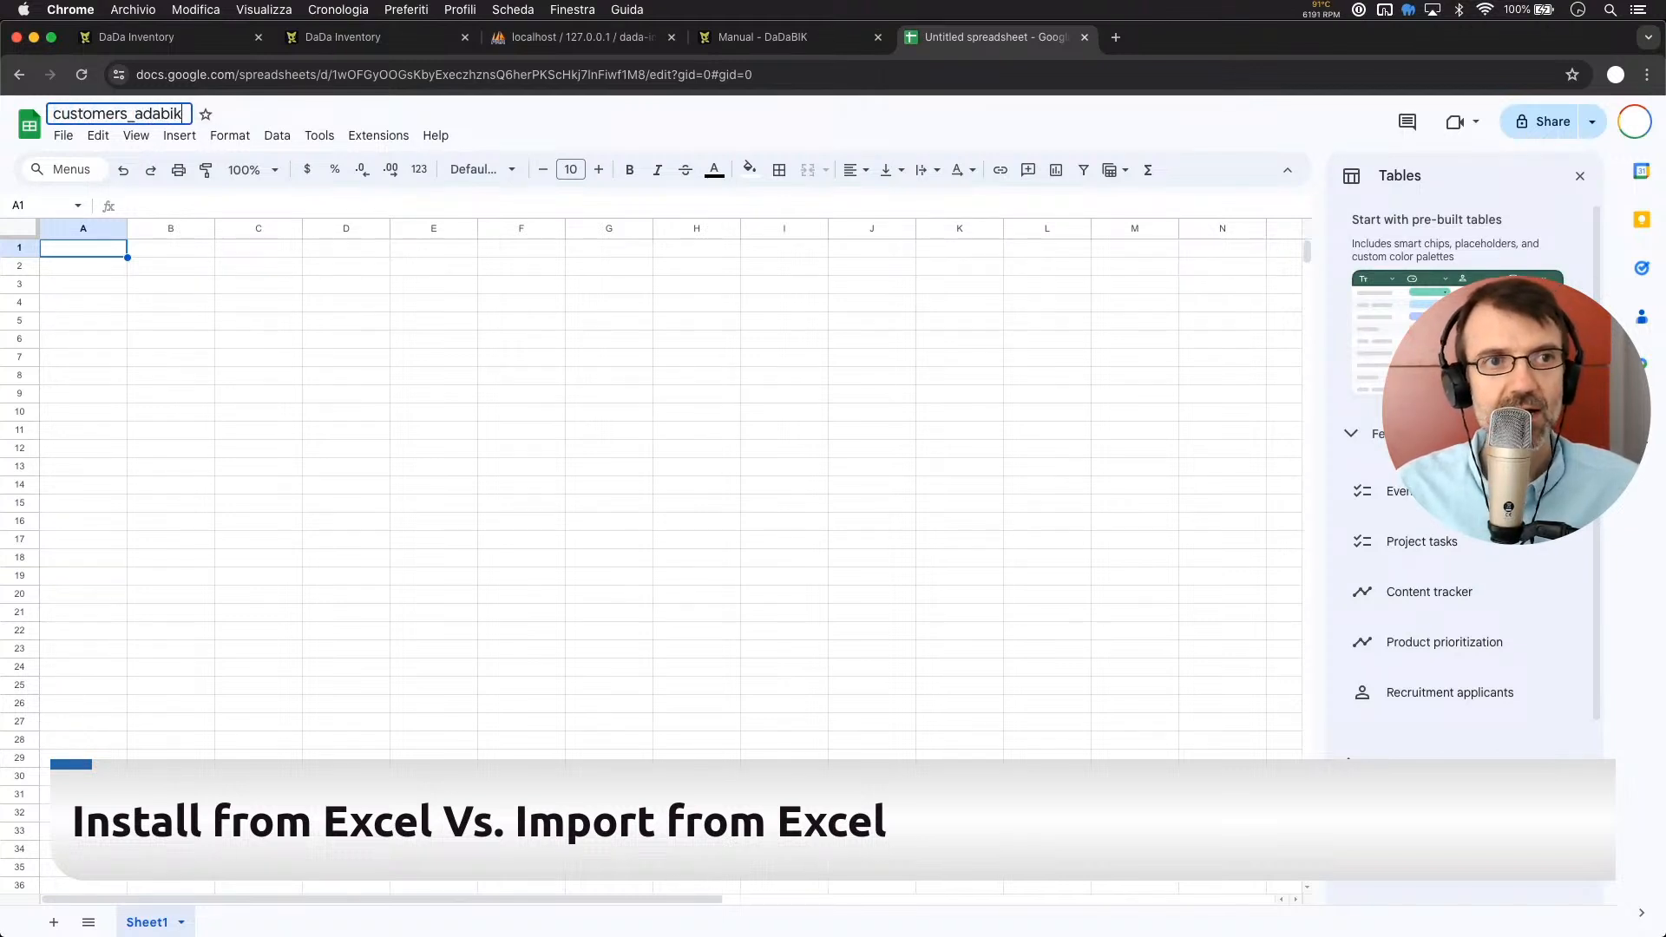
key(BackSpace)
key(BackSpace)
key(BackSpace)
key(BackSpace)
key(BackSpace)
key(BackSpace)
text(dab)
key(BackSpace)
text(dabik)
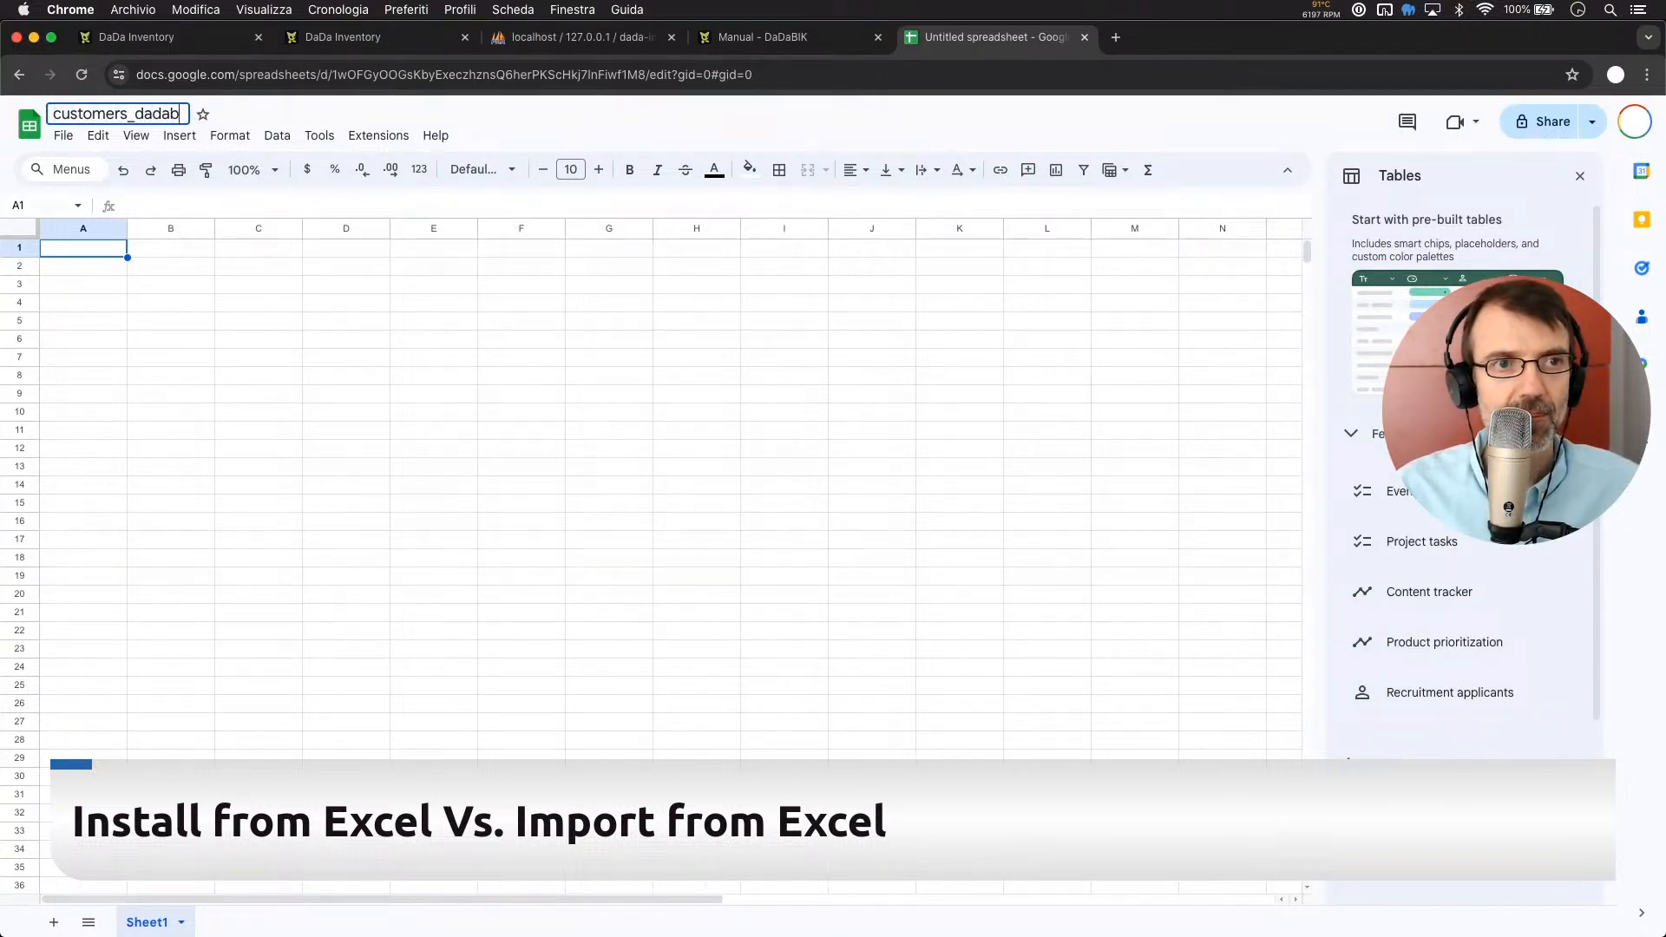
Enter the headers firstname, lastname, email, phone and website in cells A1 to E1
click(133, 372)
click(85, 243)
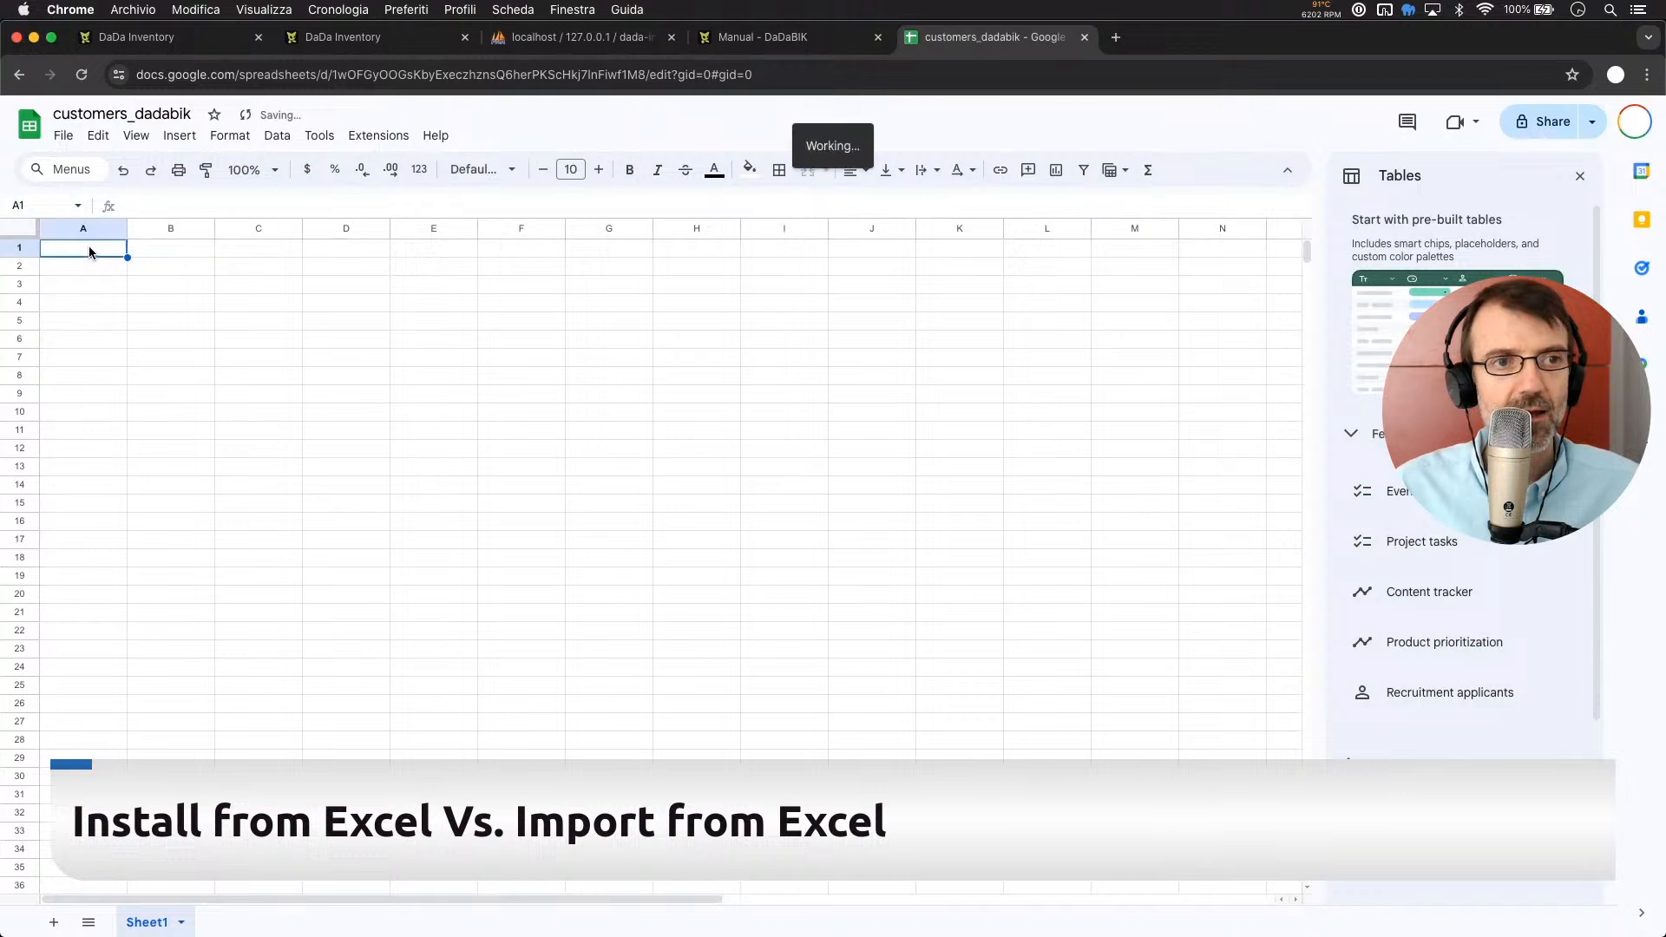
text(firstname)
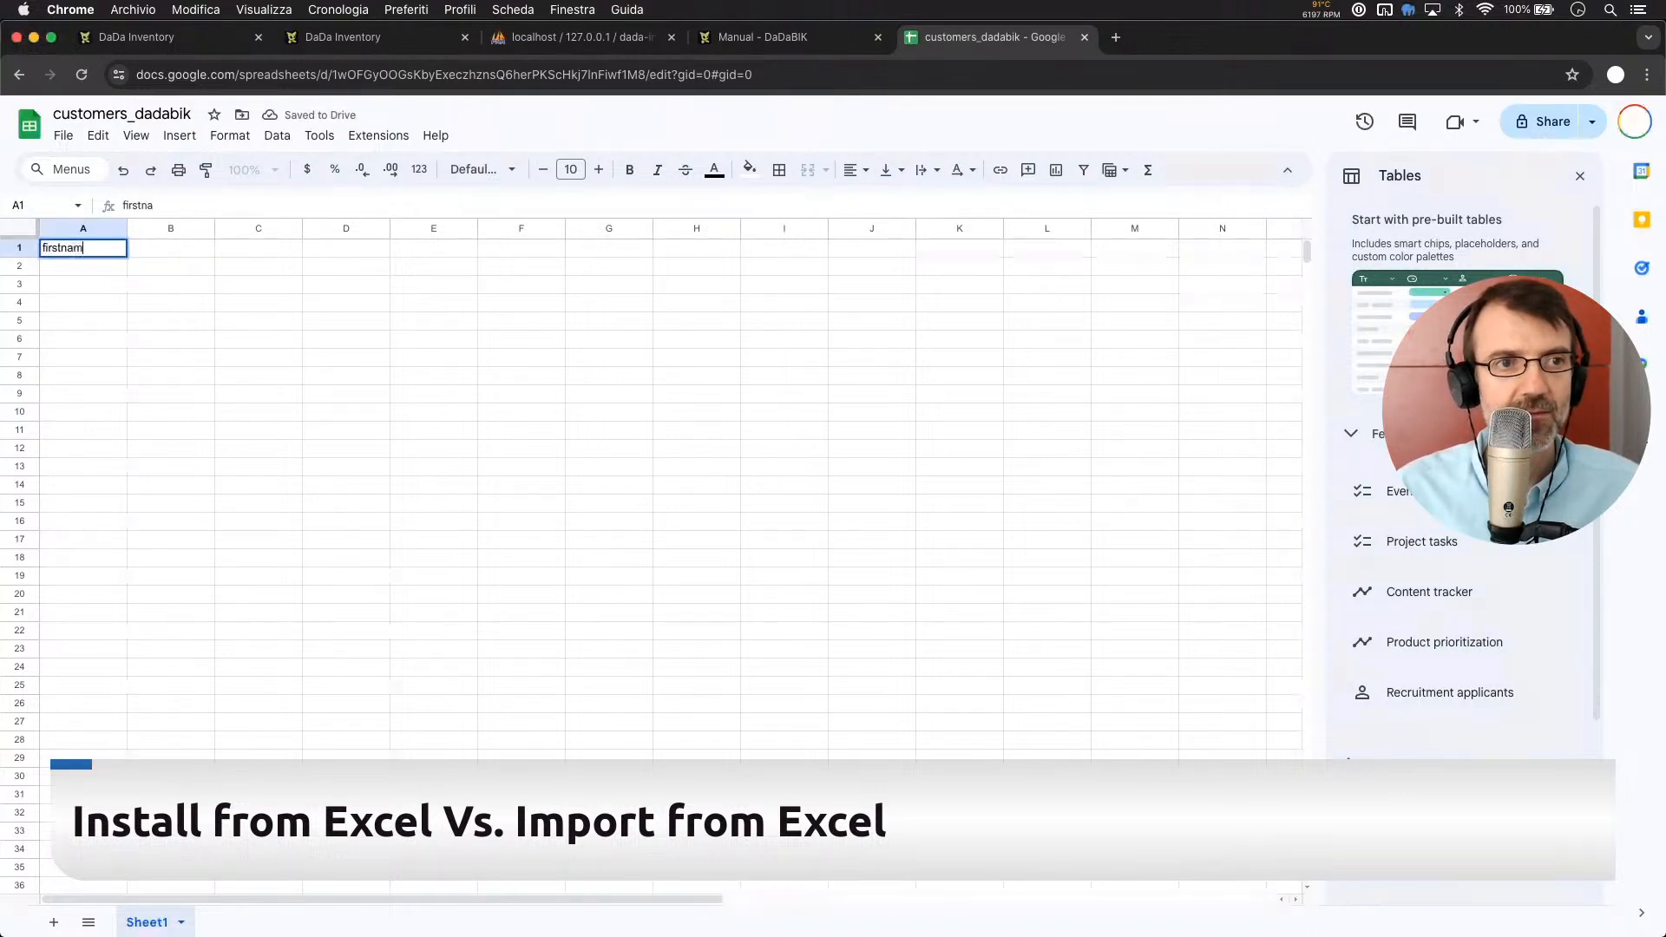
key(BackSpace)
key(BackSpace)
key(BackSpace)
key(BackSpace)
key(BackSpace)
key(BackSpace)
text(stname)
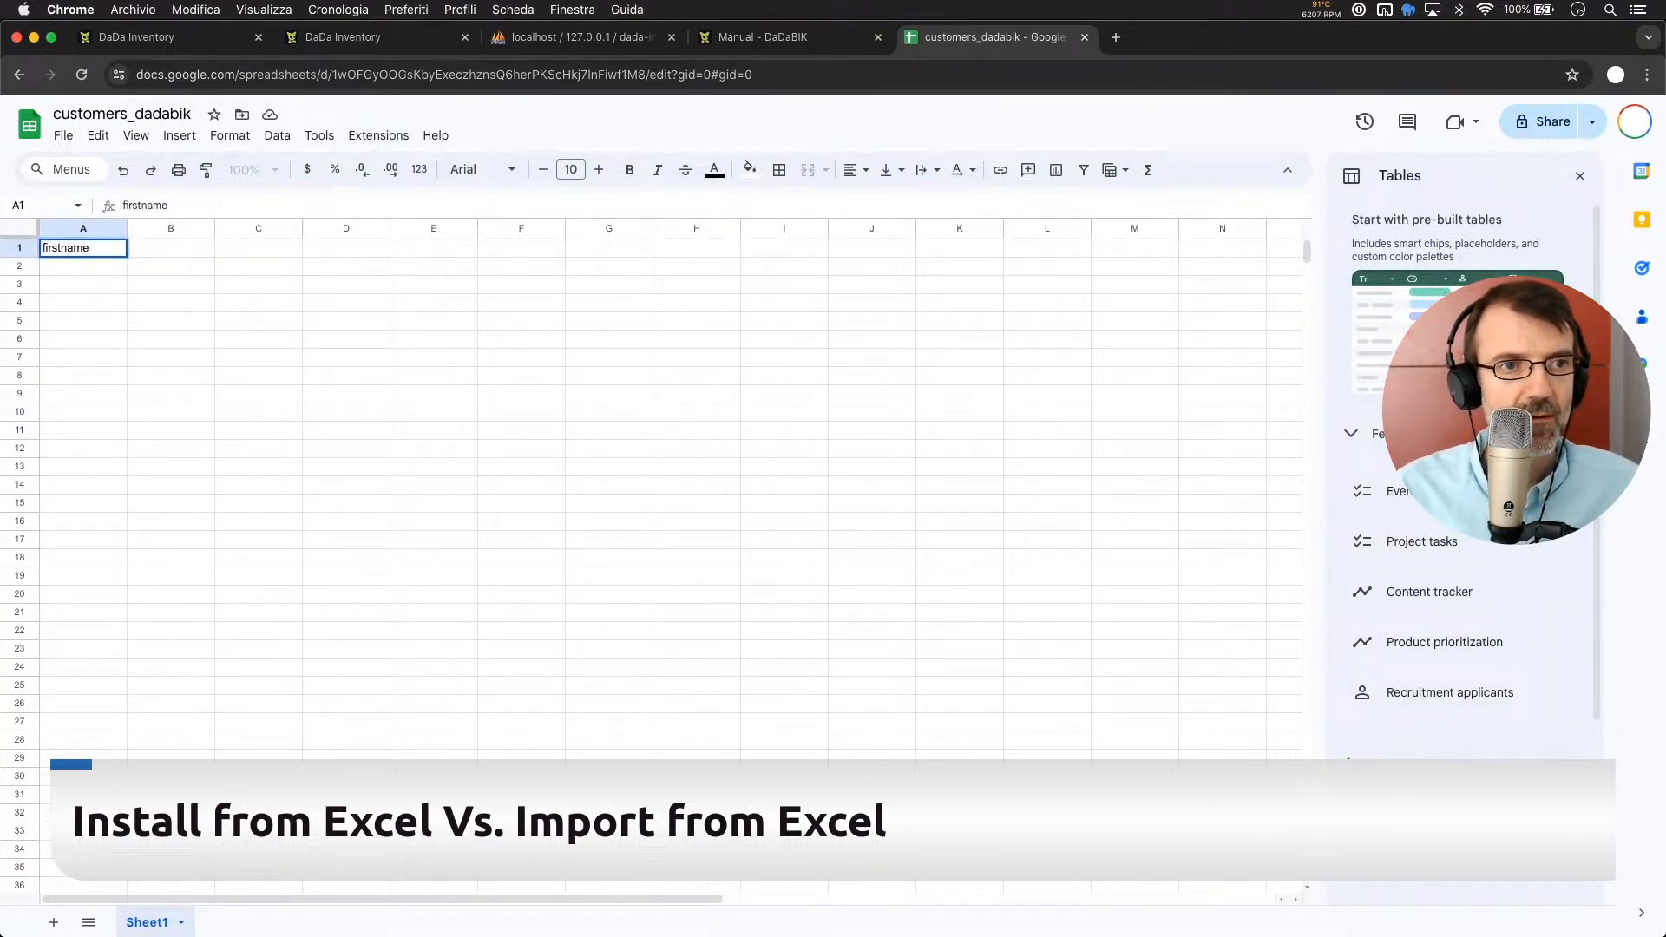
key(Tab)
text(lastname)
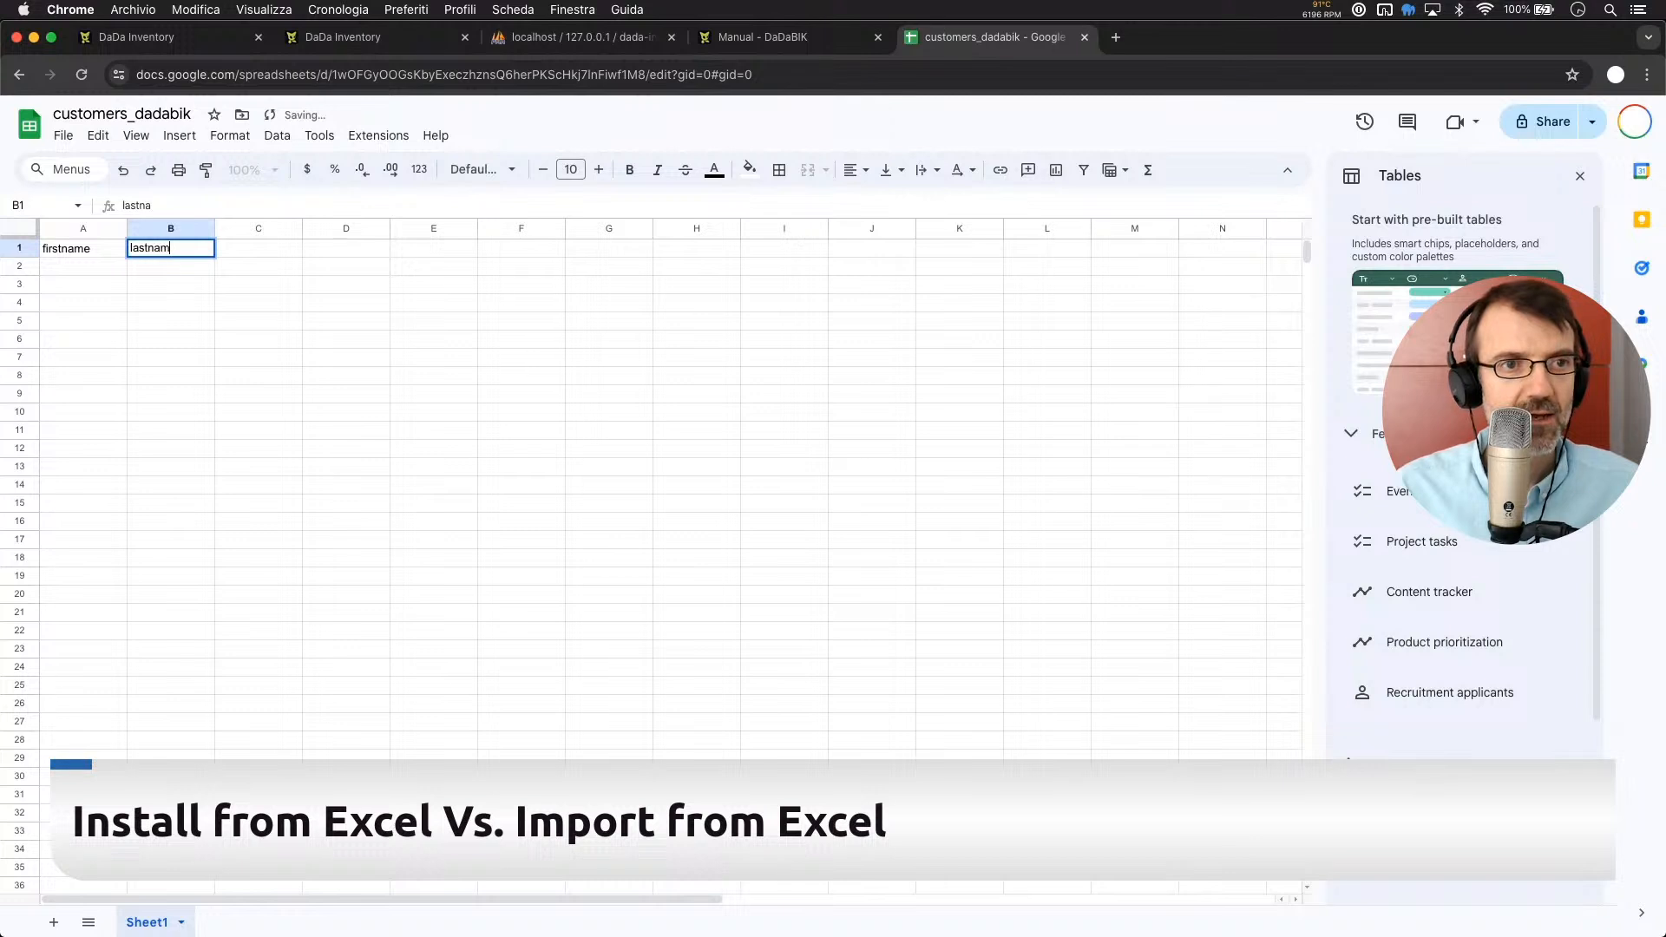
key(Tab)
text(email)
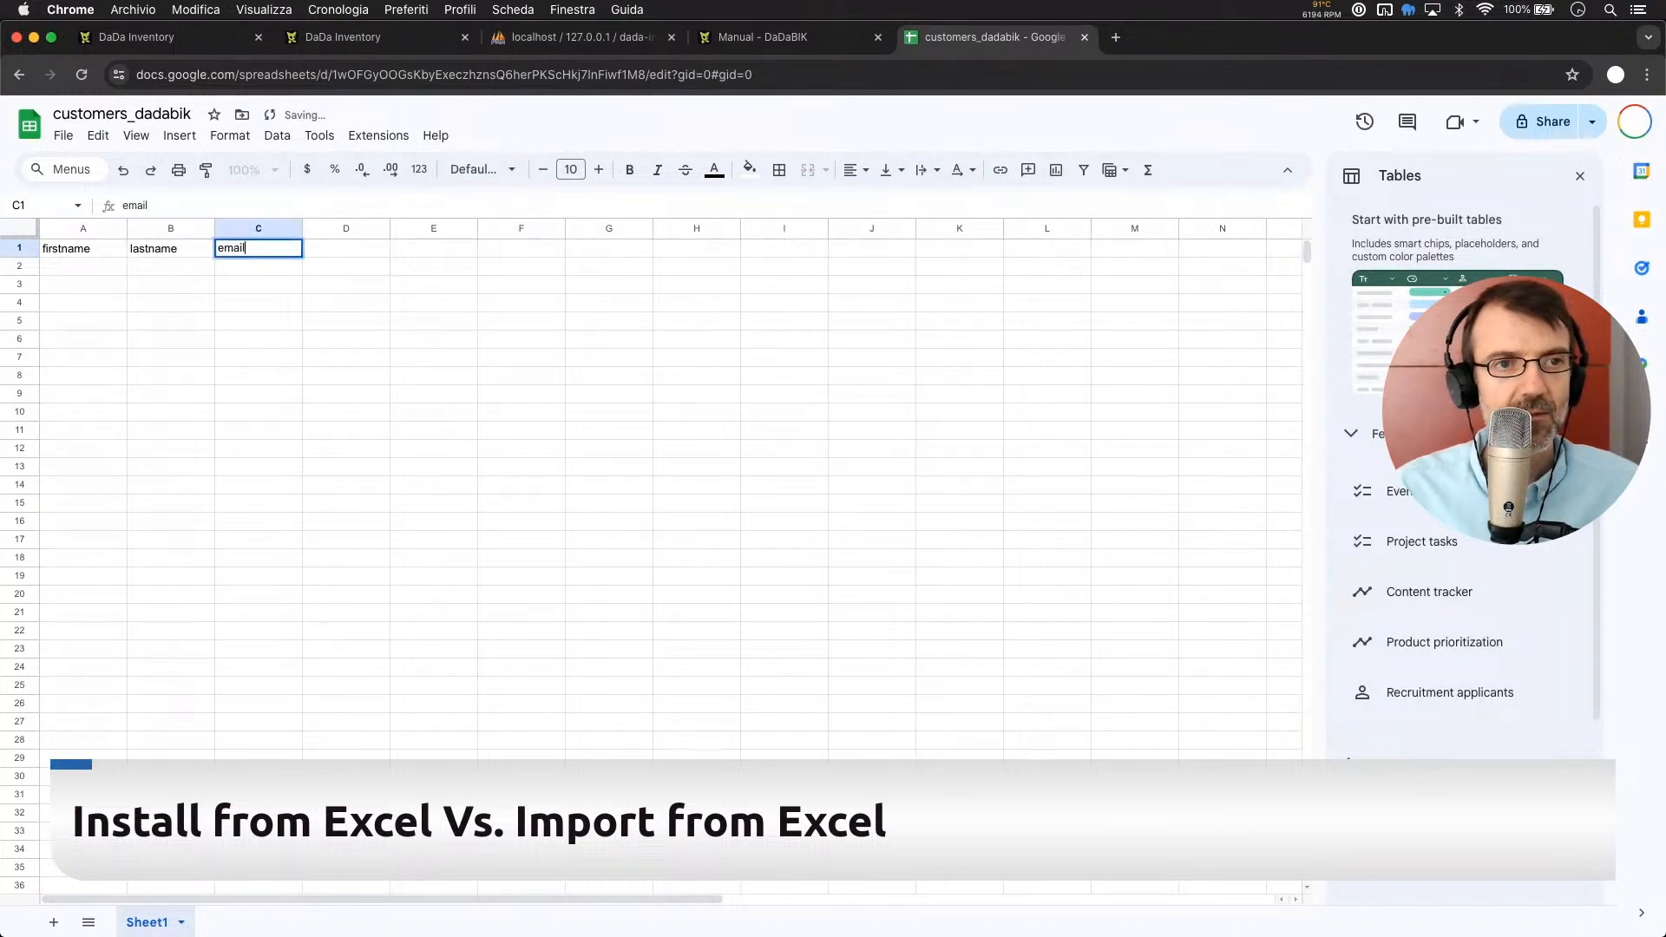
key(Tab)
text(phone)
key(Tab)
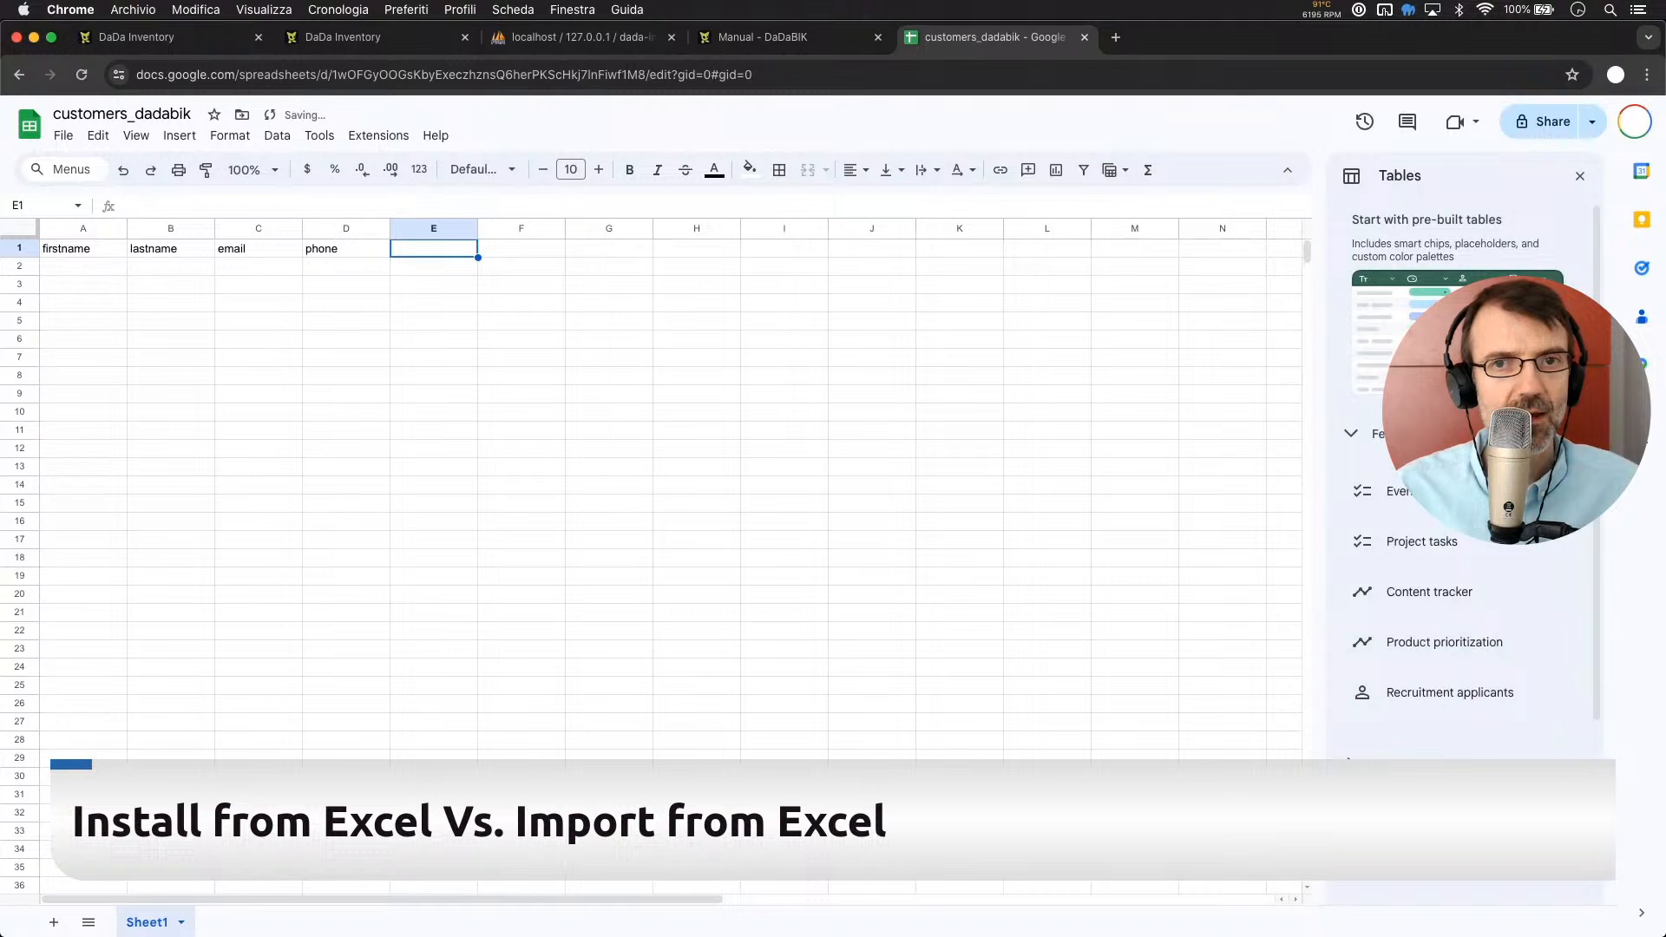
text(website)
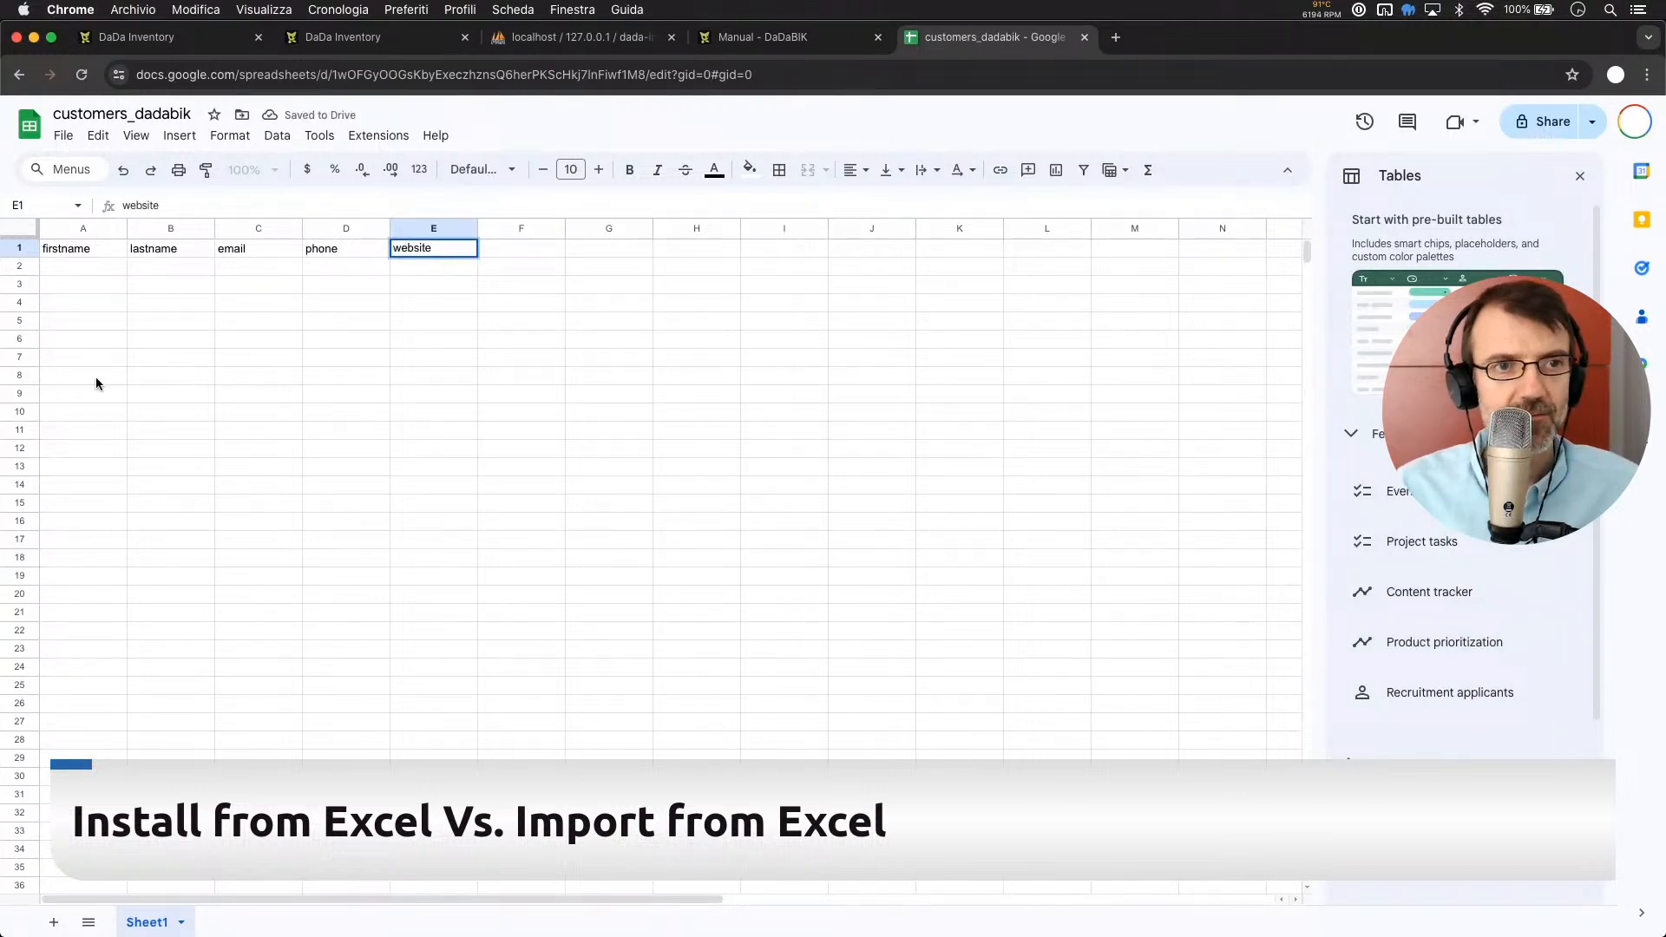
click(98, 383)
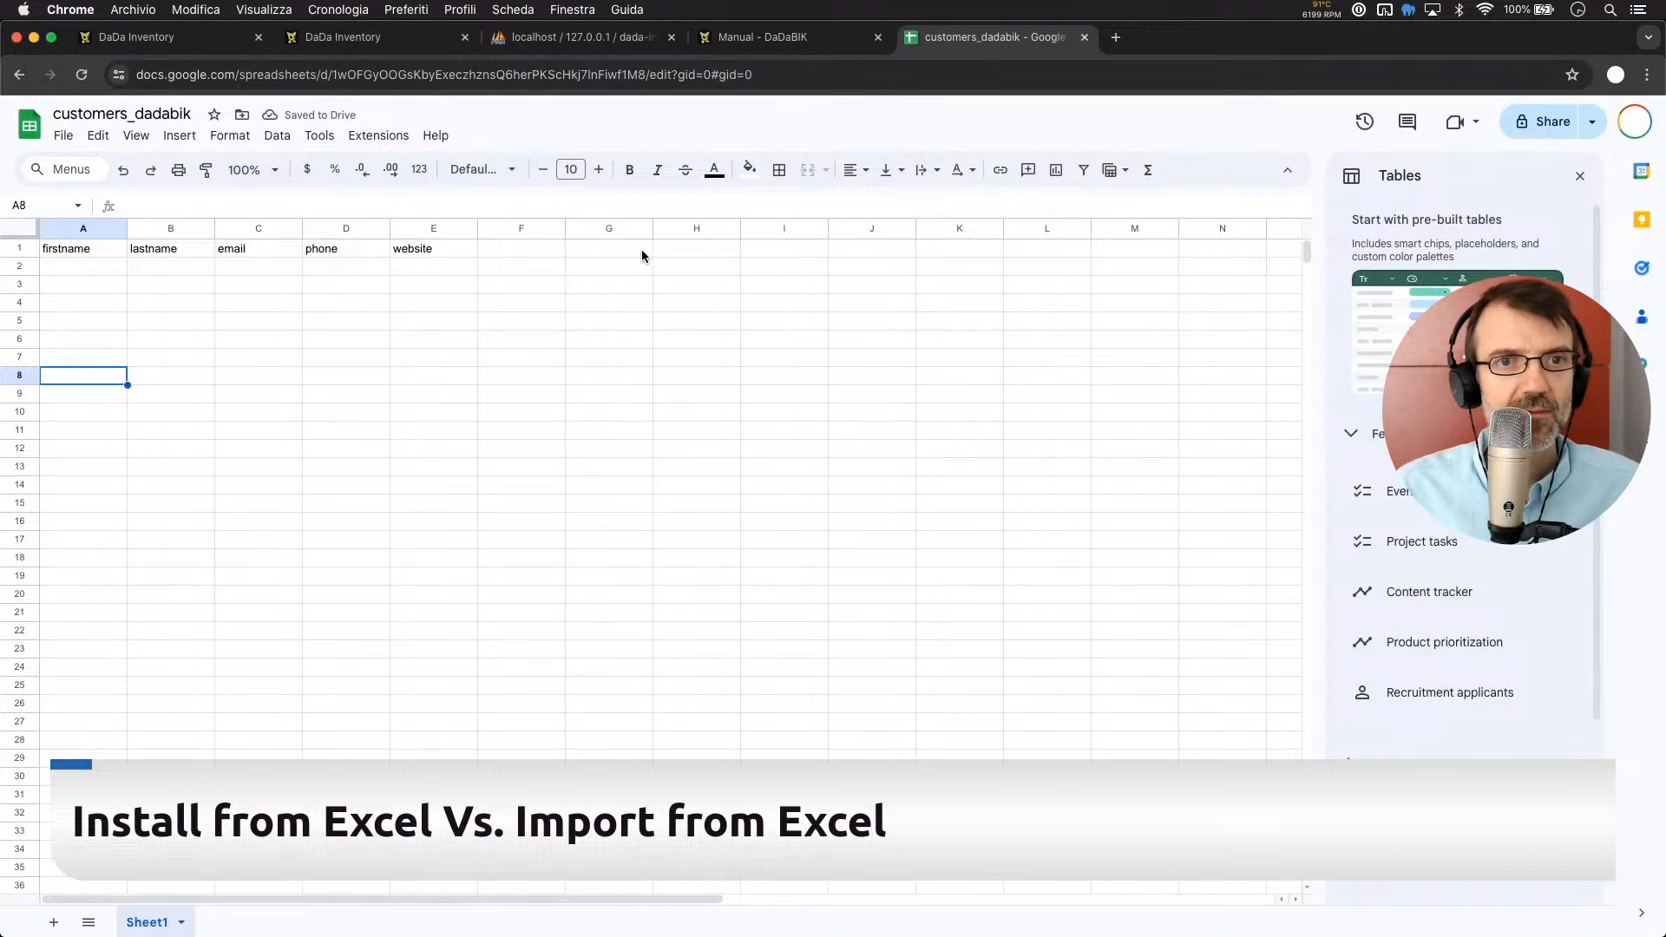
Increase the font size by two steps
click(598, 170)
click(598, 176)
click(598, 177)
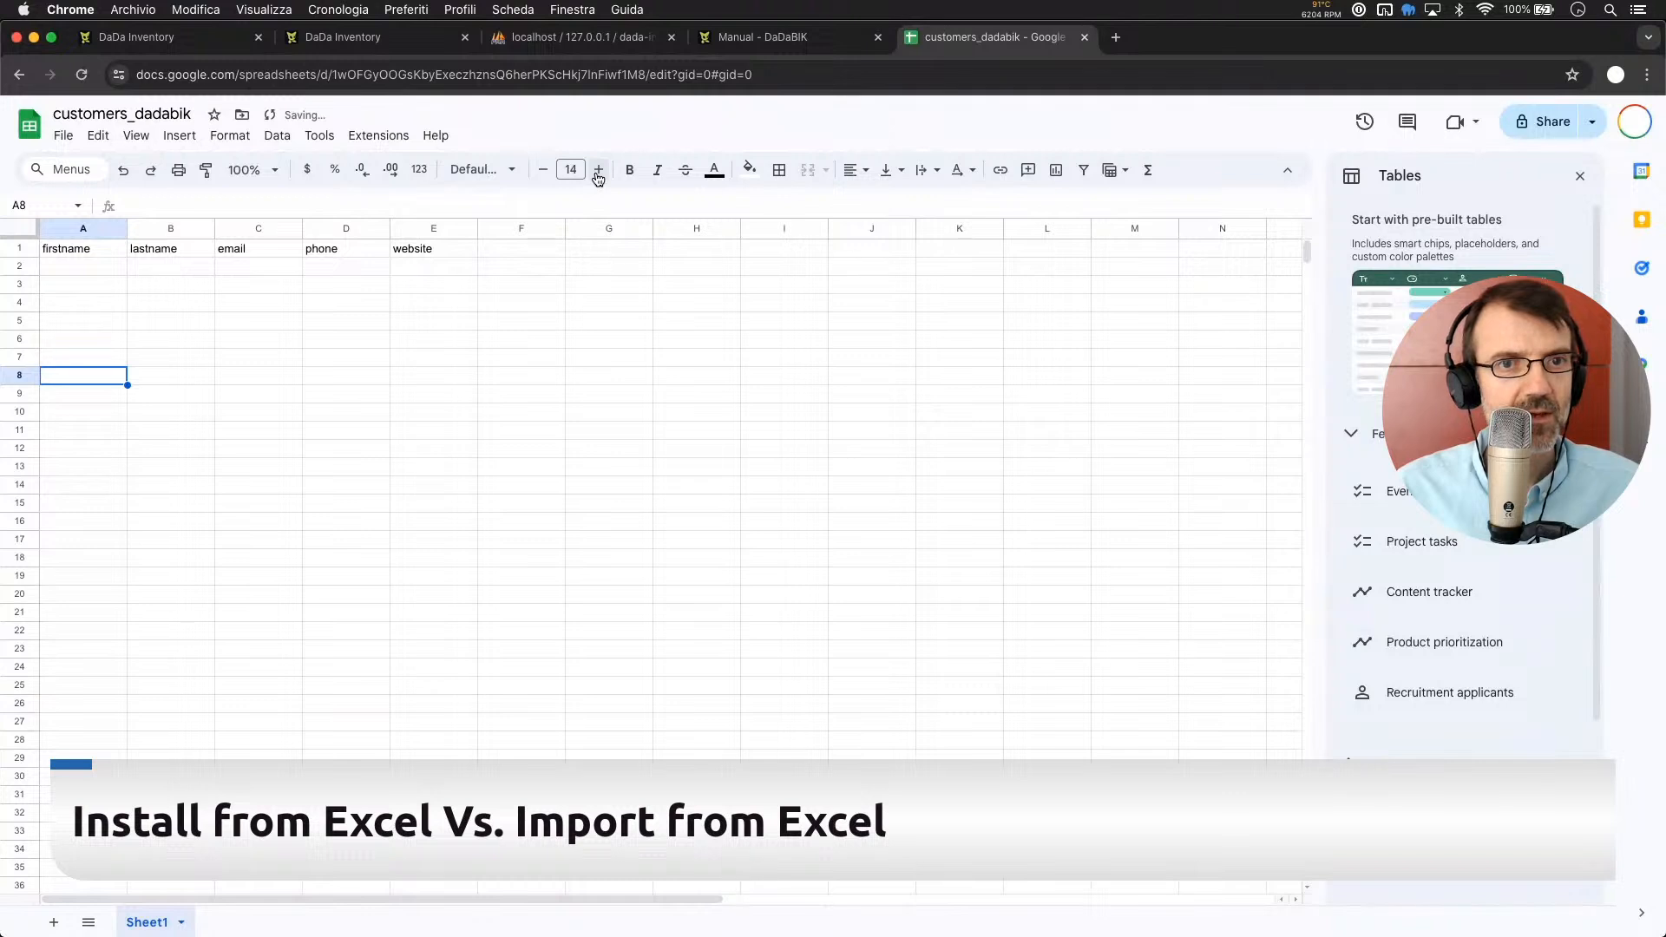
click(453, 285)
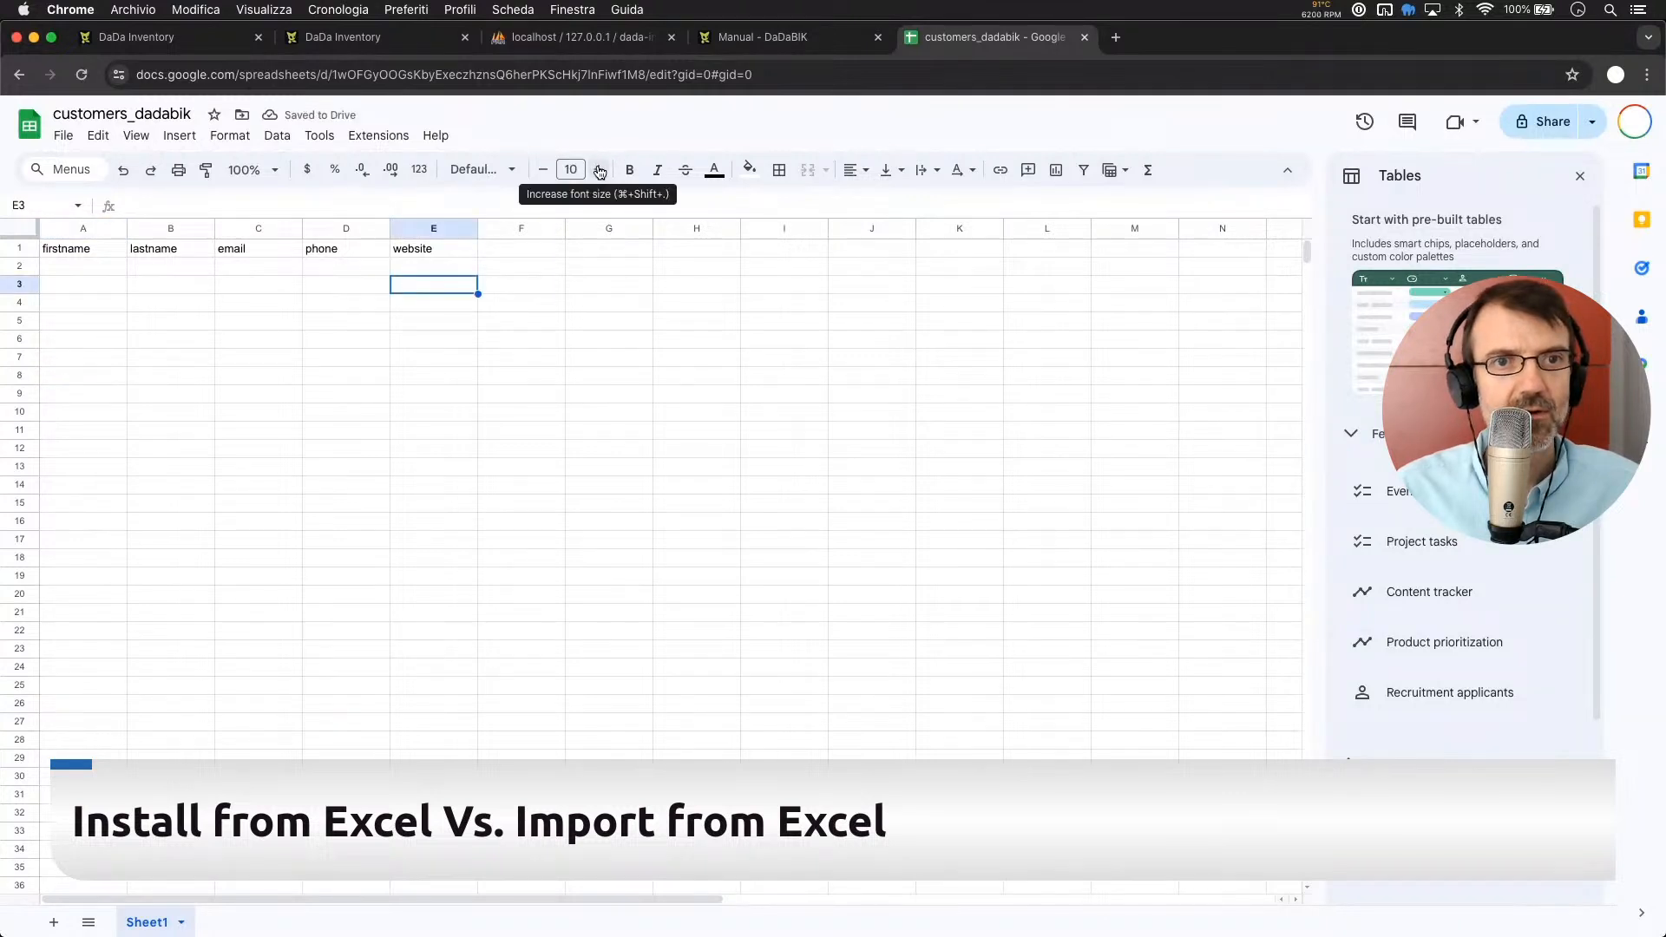
Select A1:E8 and raise its font size to 16
click(80, 253)
shift+click(446, 379)
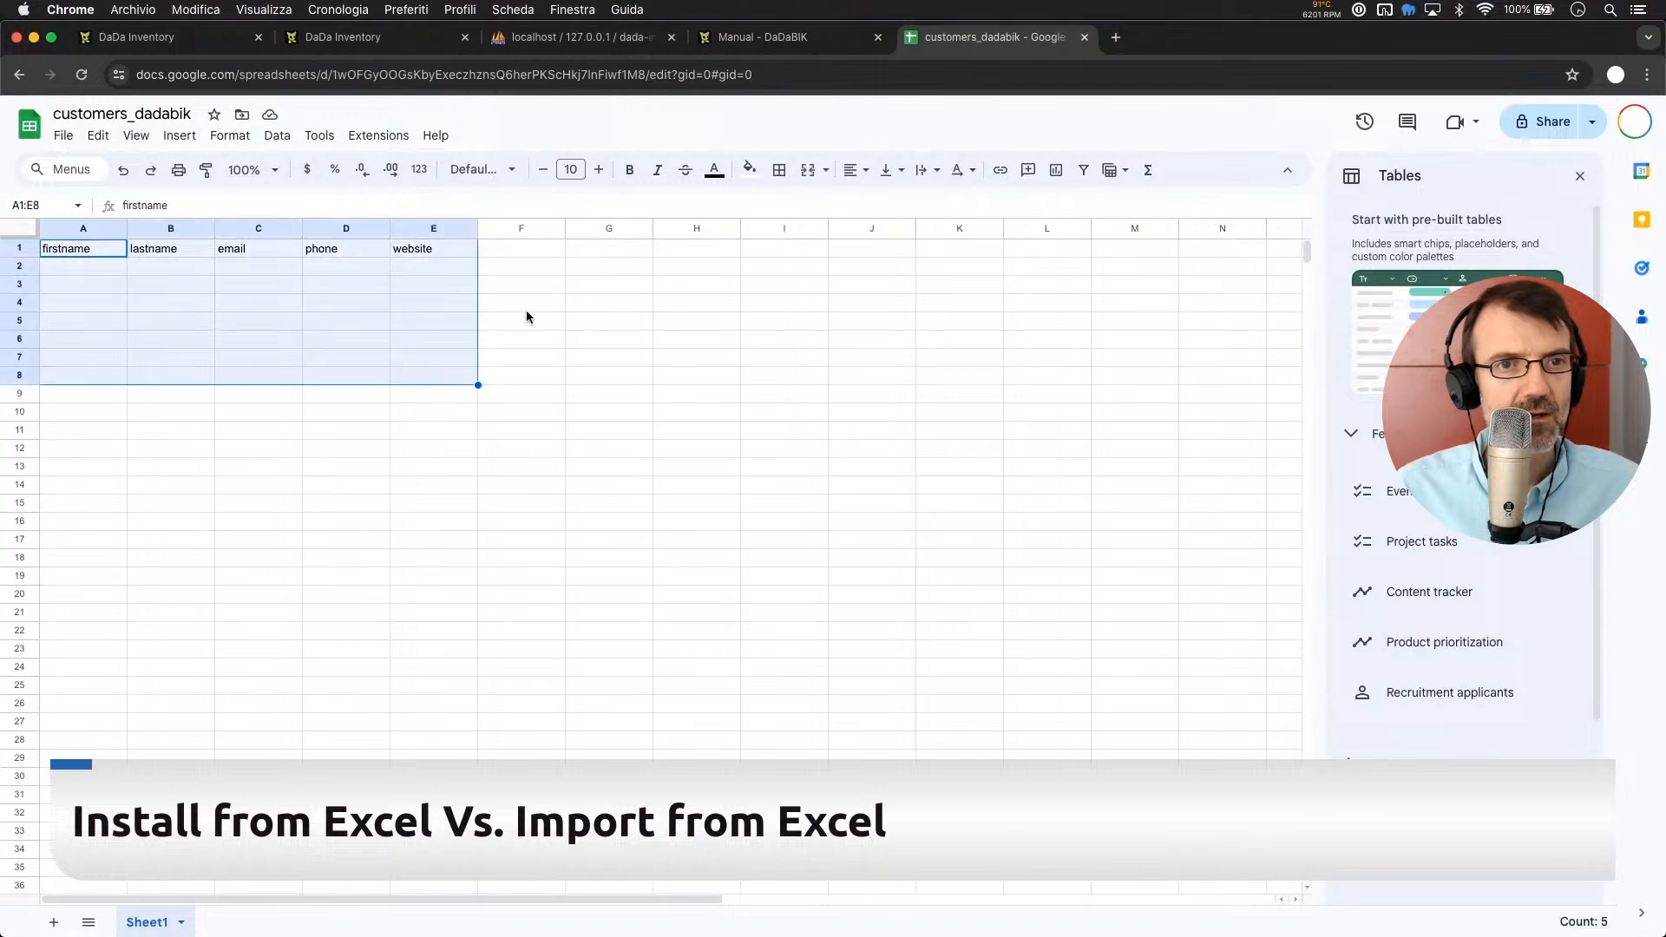
click(598, 170)
click(597, 170)
click(598, 170)
click(598, 170)
click(598, 170)
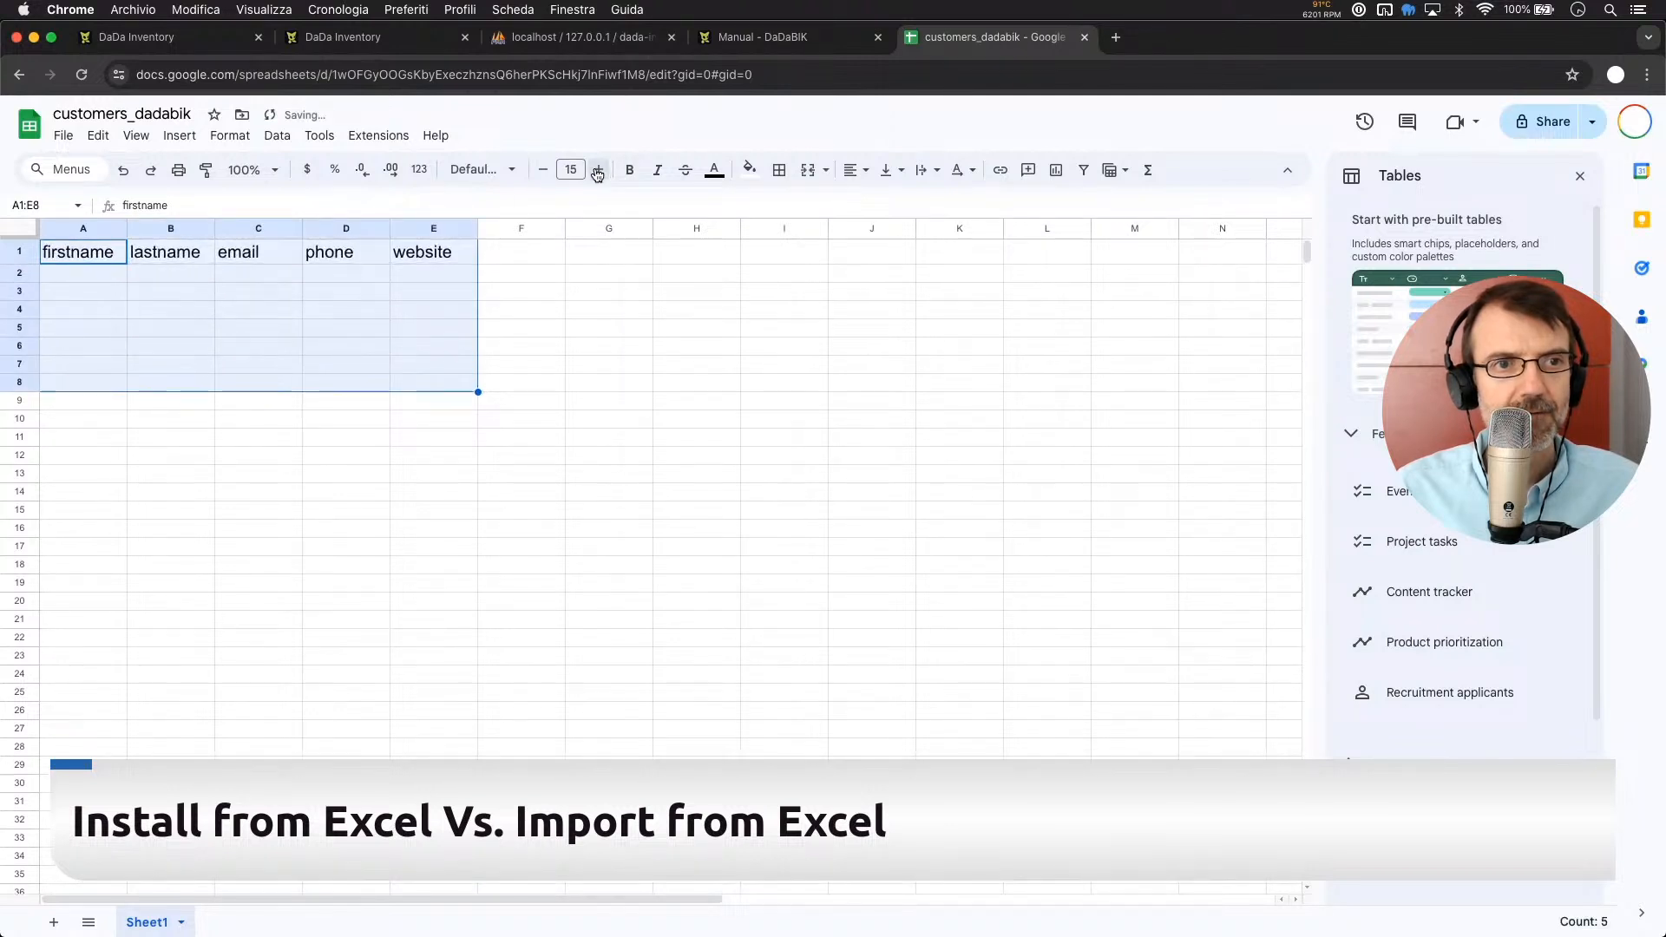
click(598, 170)
click(267, 293)
click(65, 275)
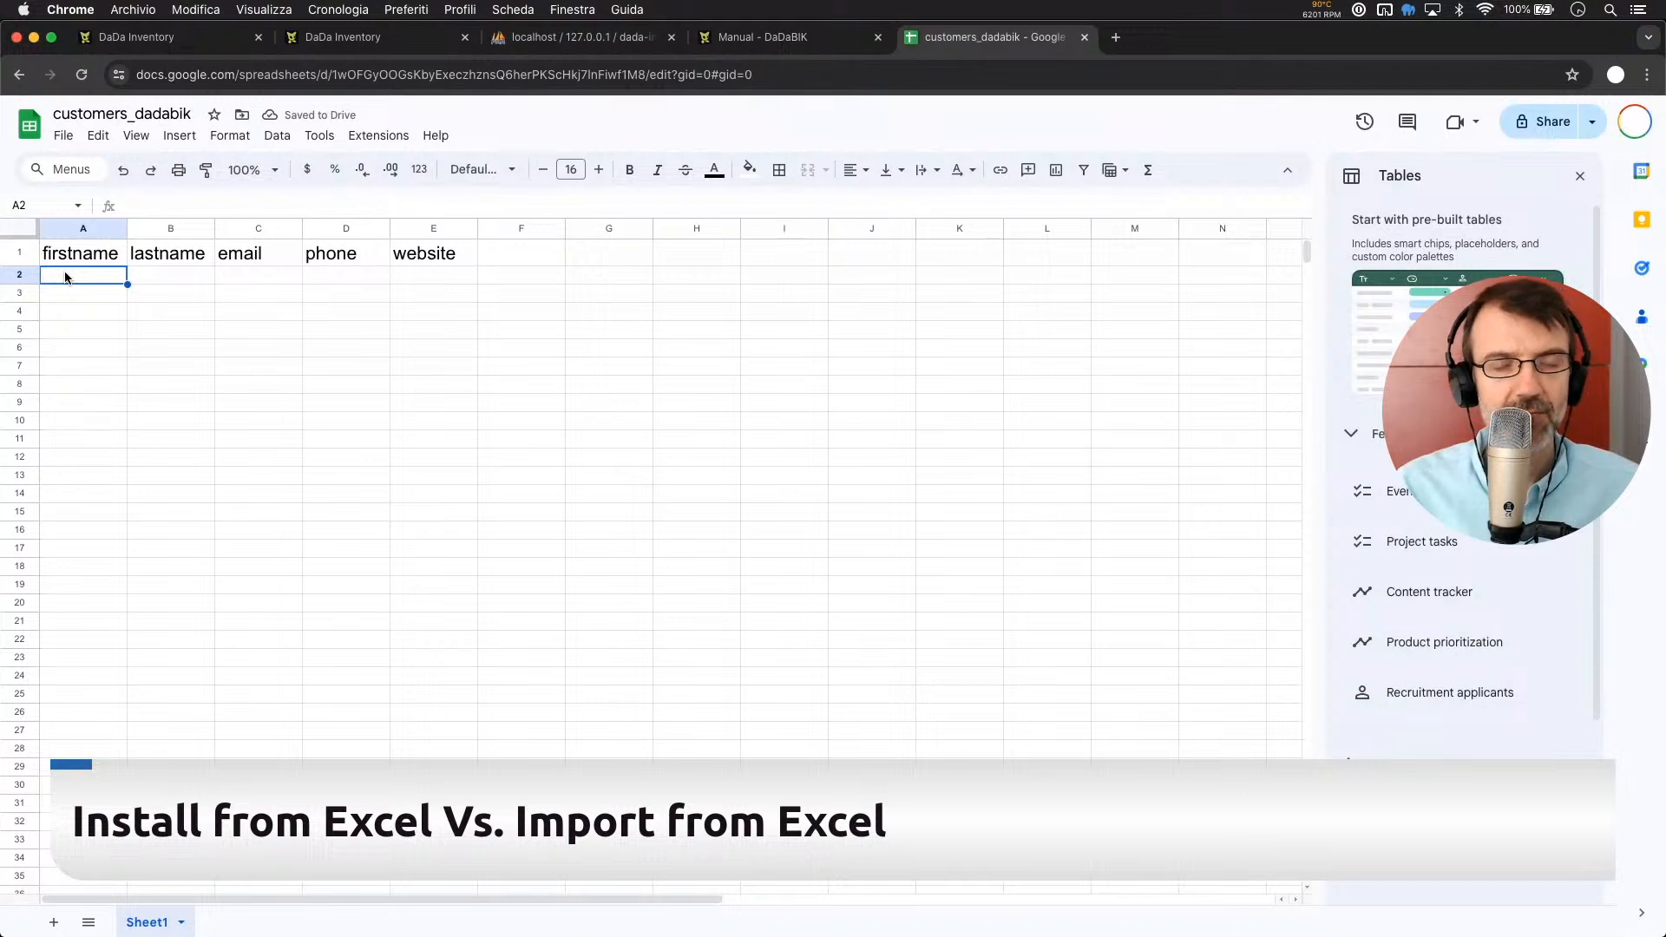
Fill row 2 with the first customer's first name, last name and e-mail, widening column C
text(anna)
key(Tab)
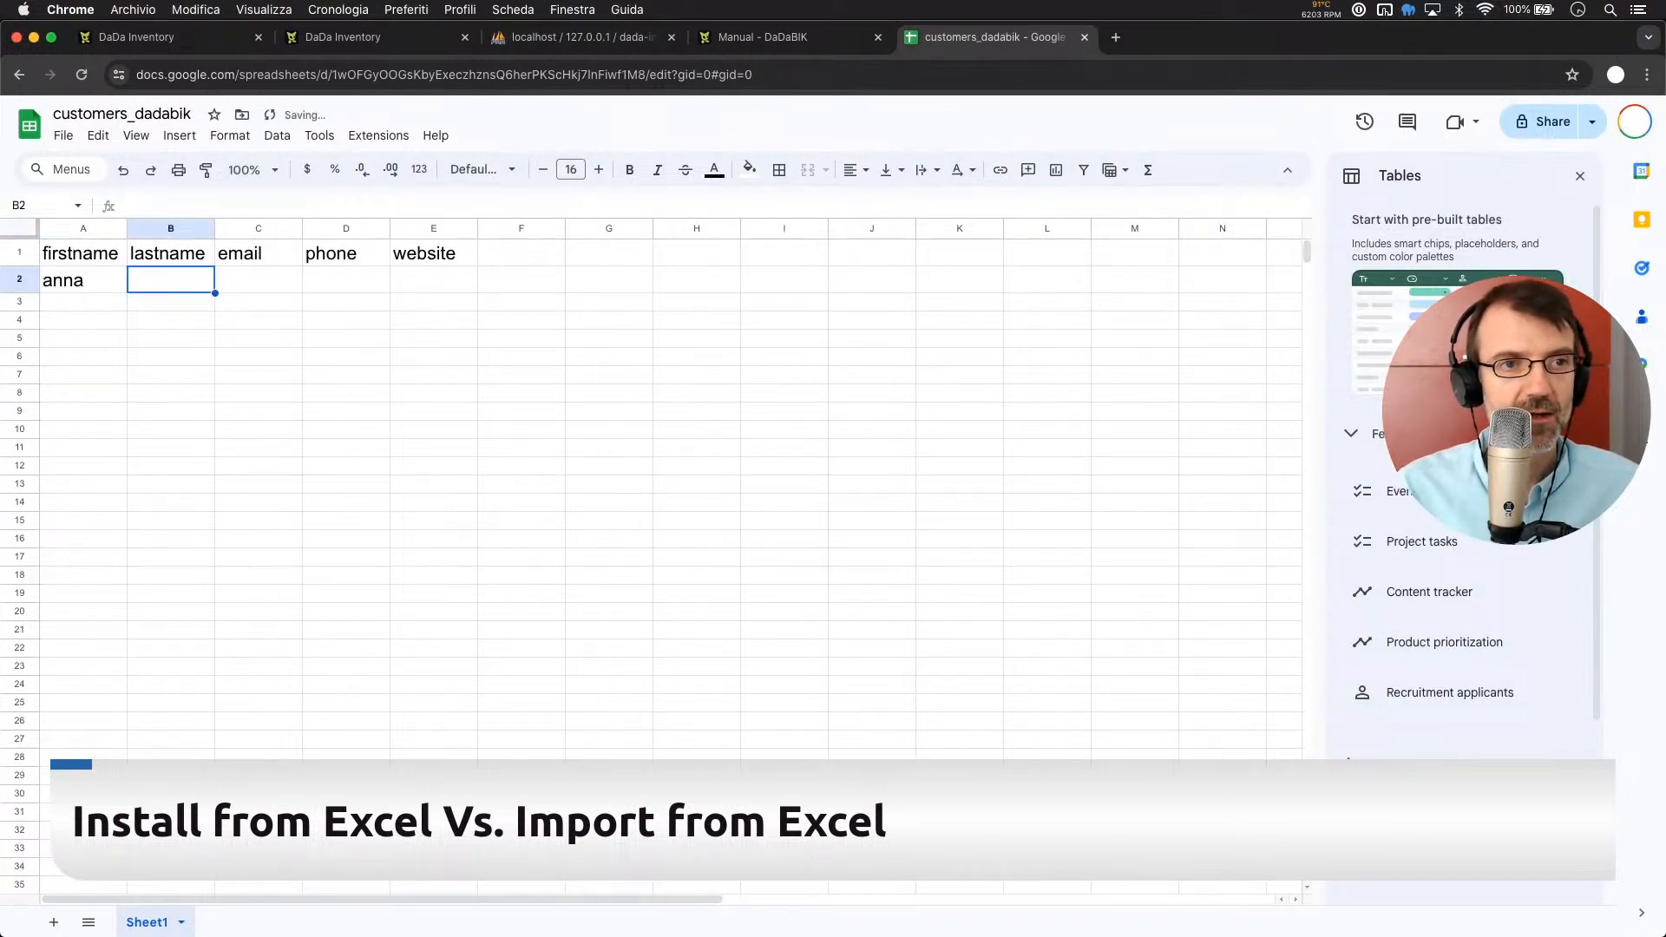
text(smith)
key(Tab)
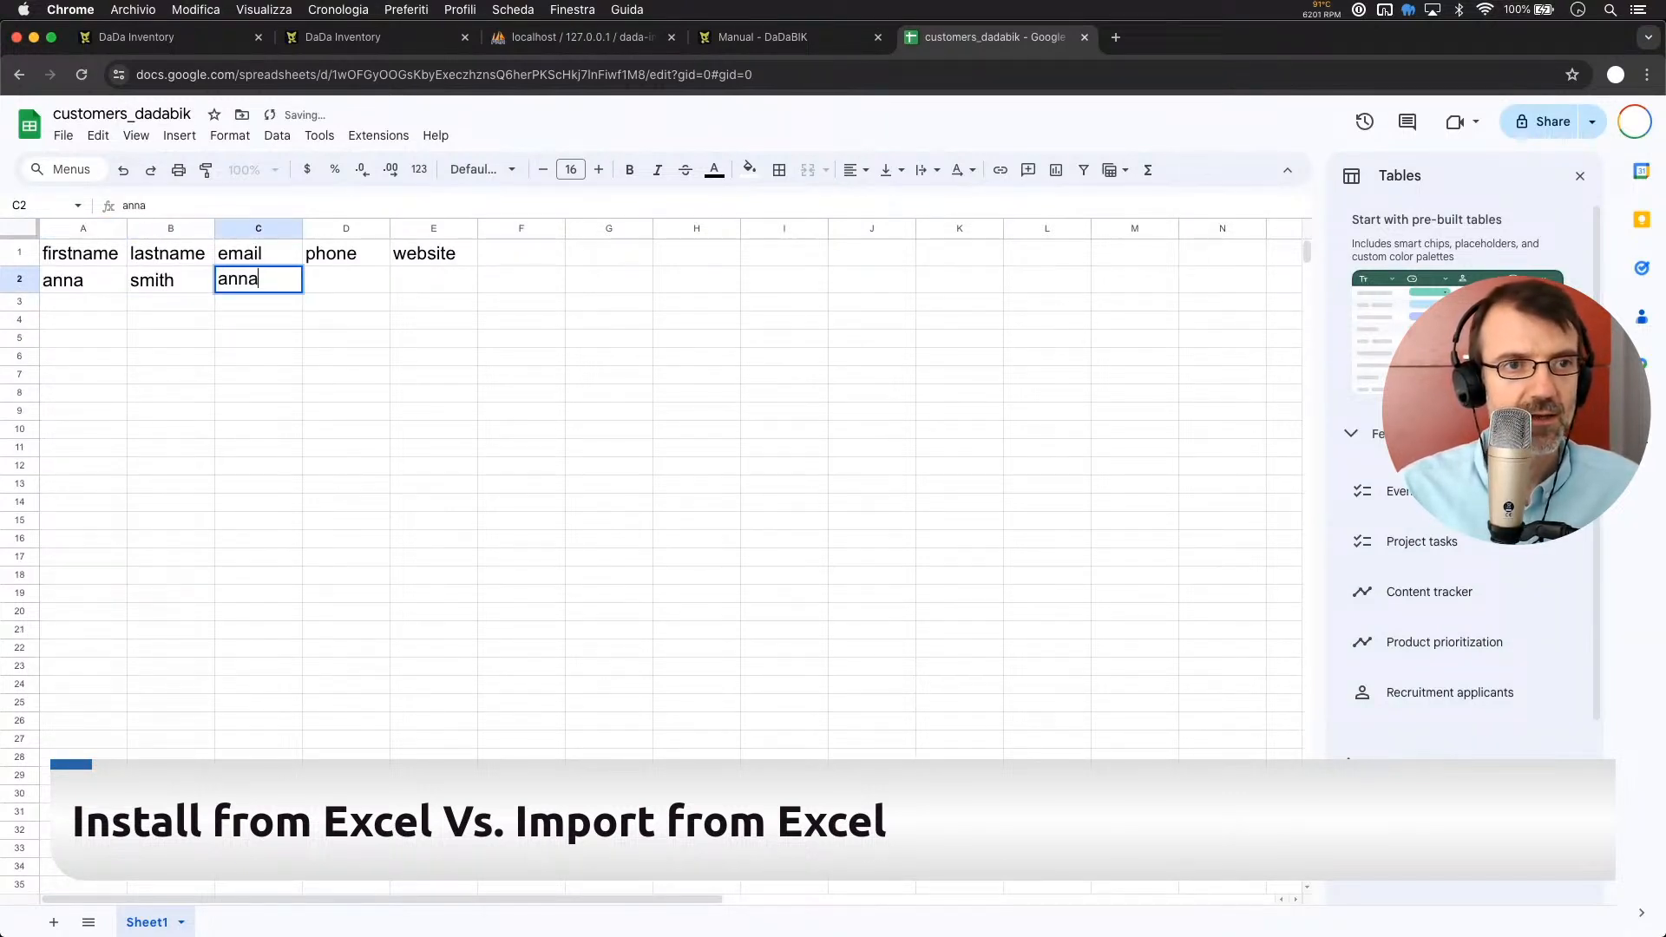
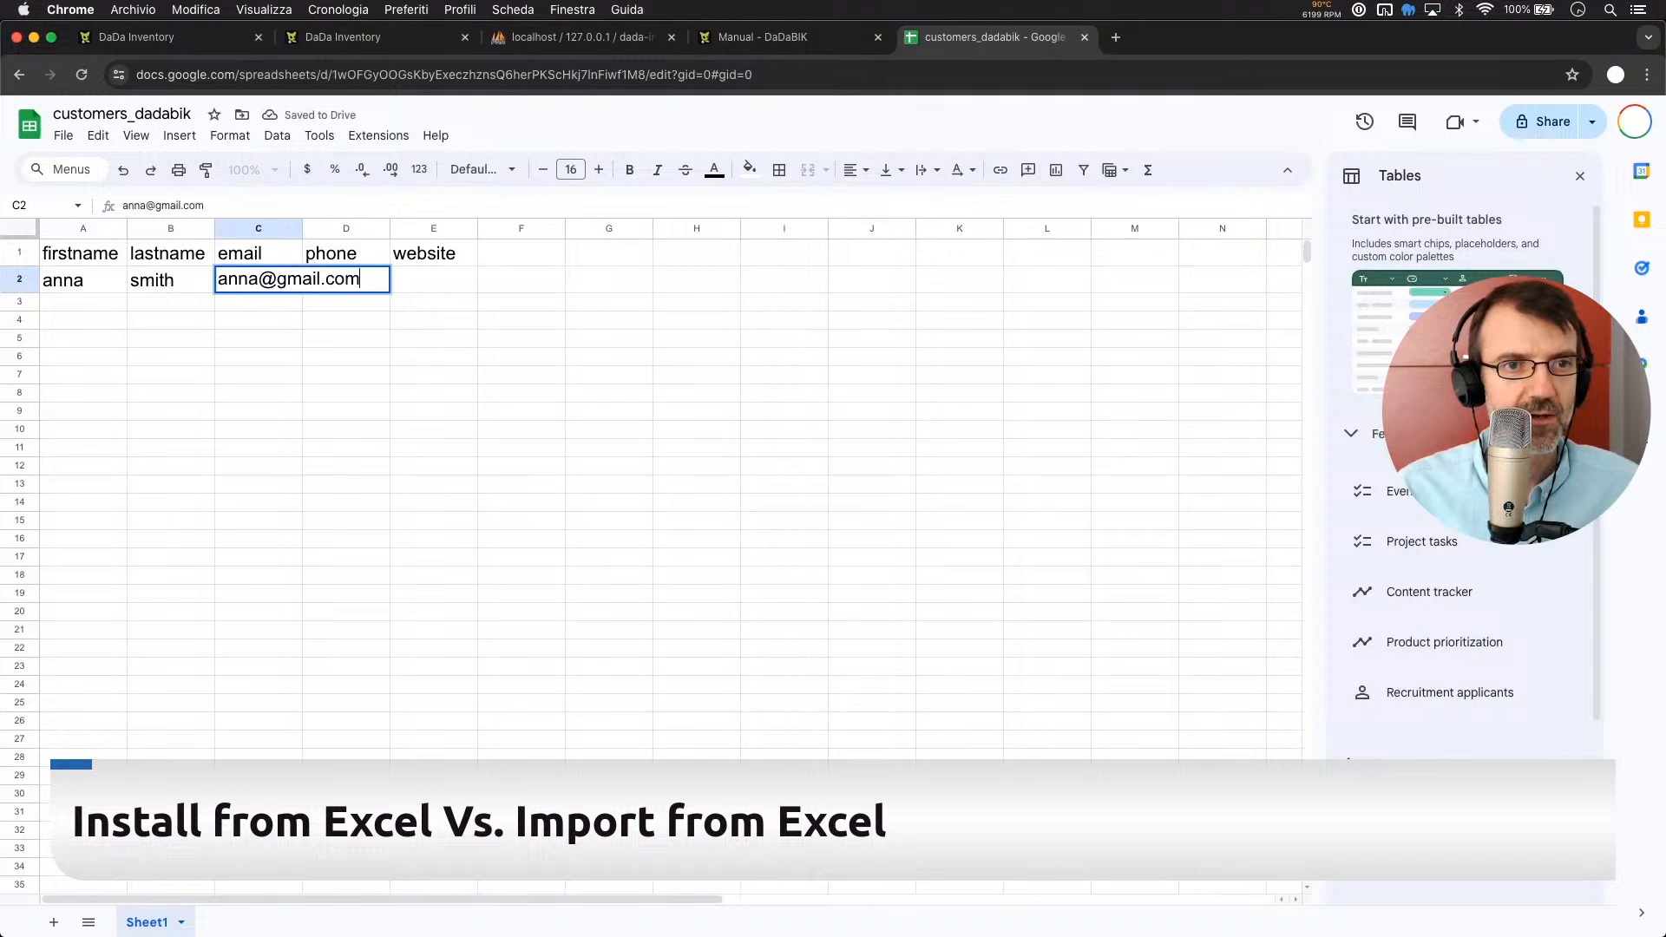
key(Return)
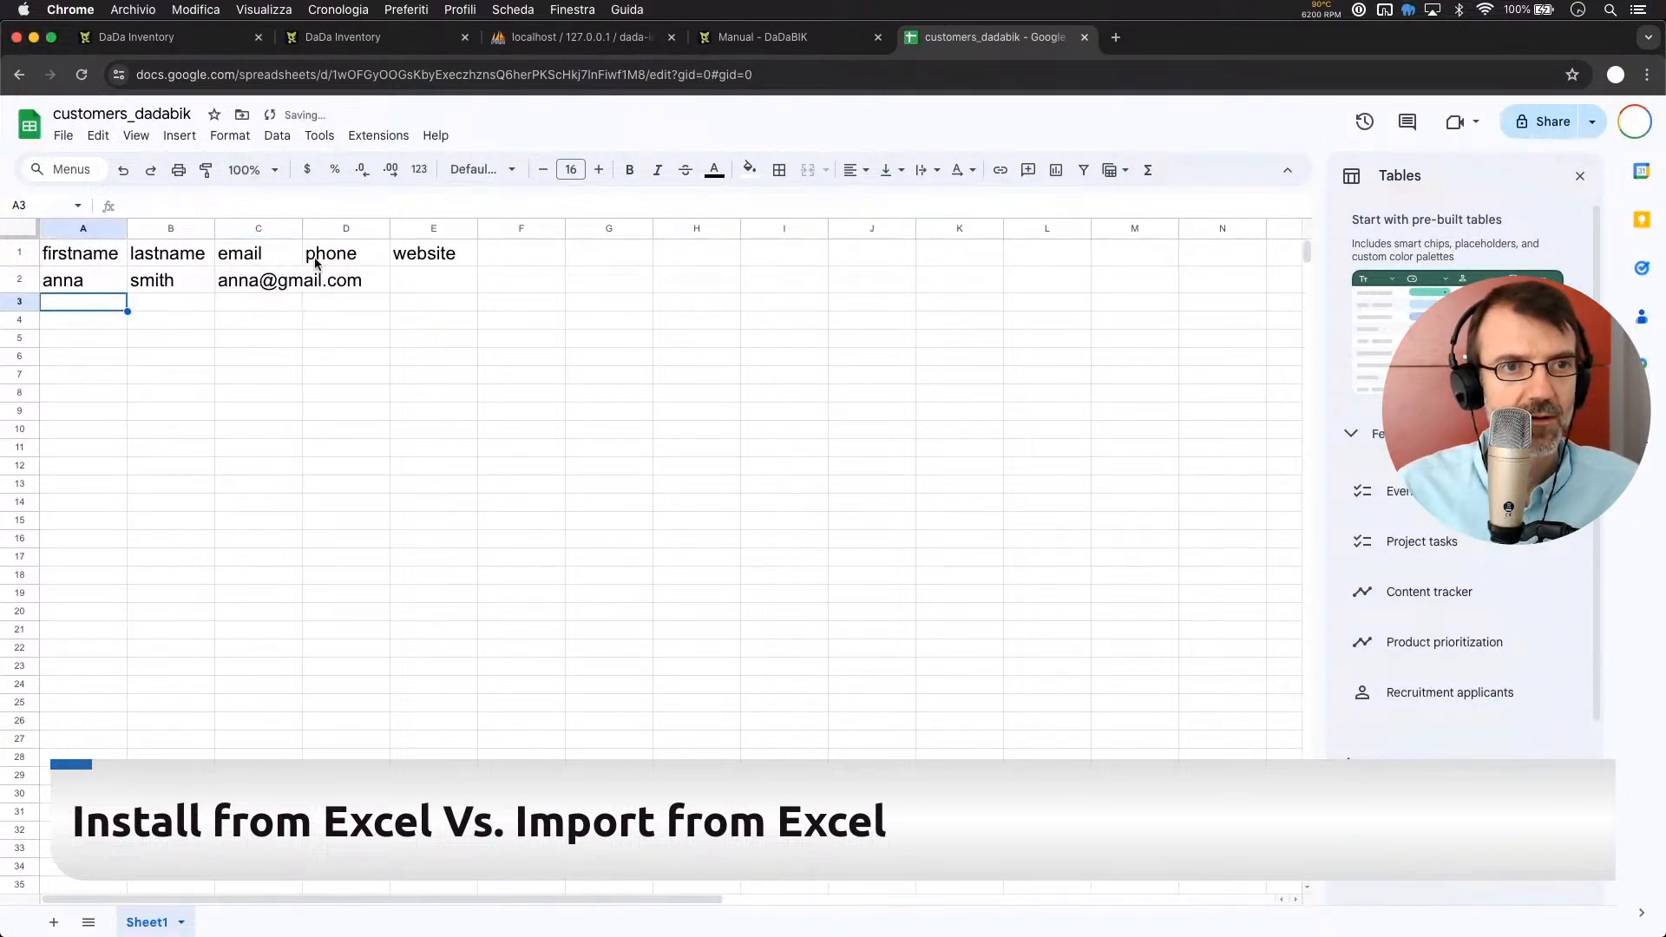
double_click(301, 227)
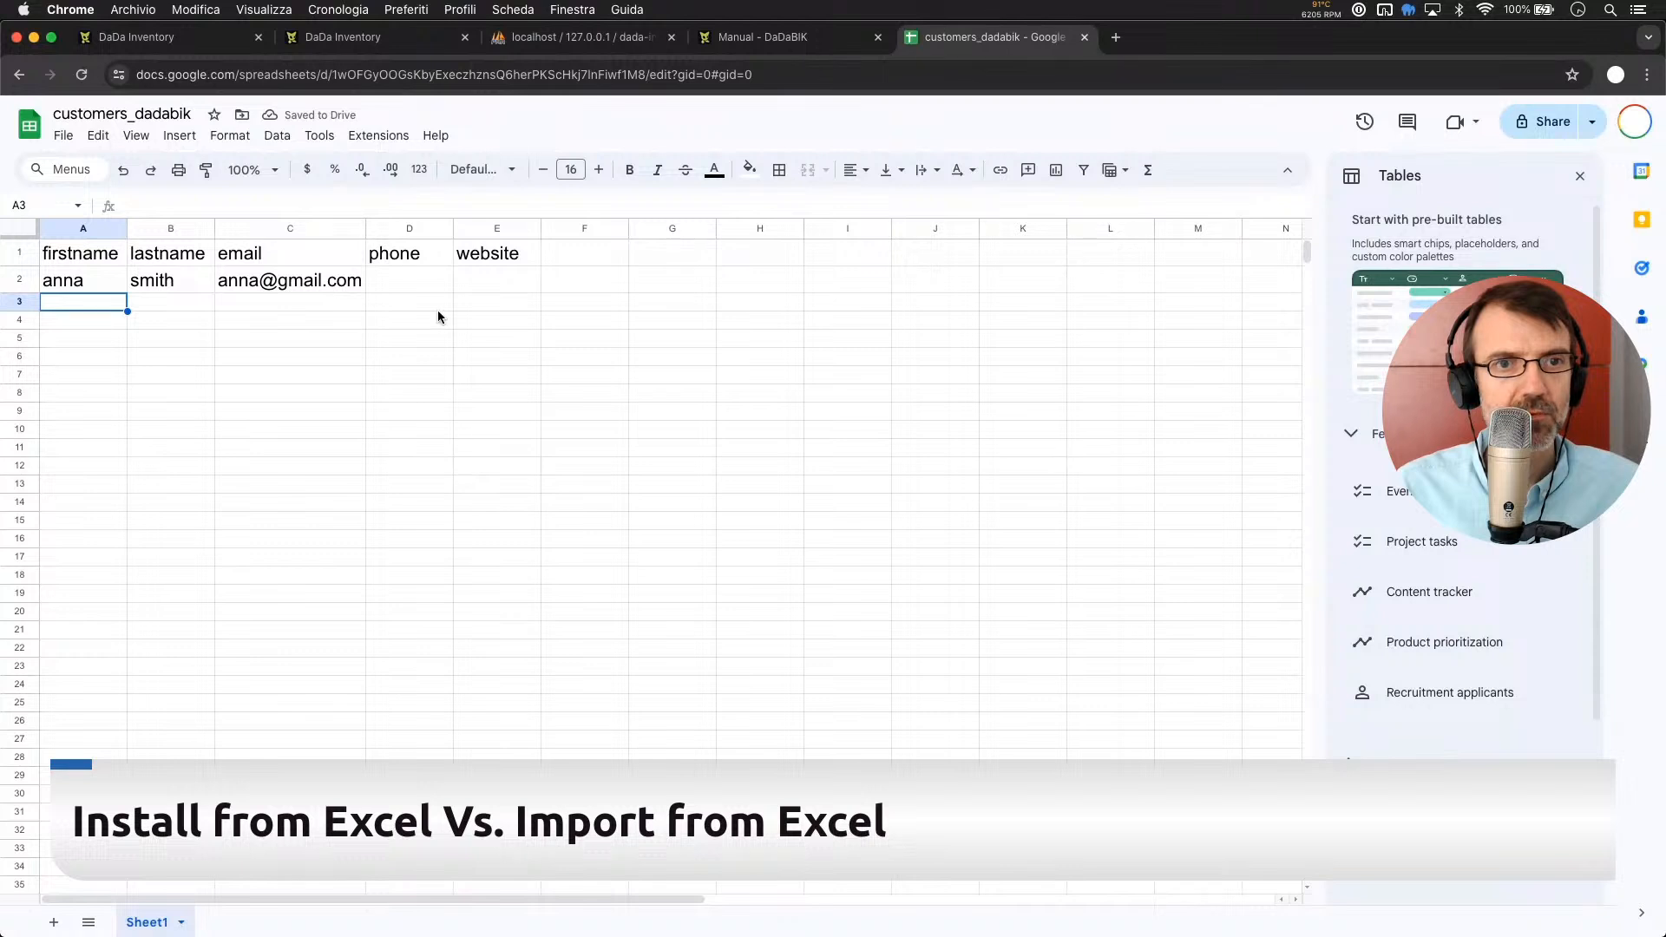
click(418, 286)
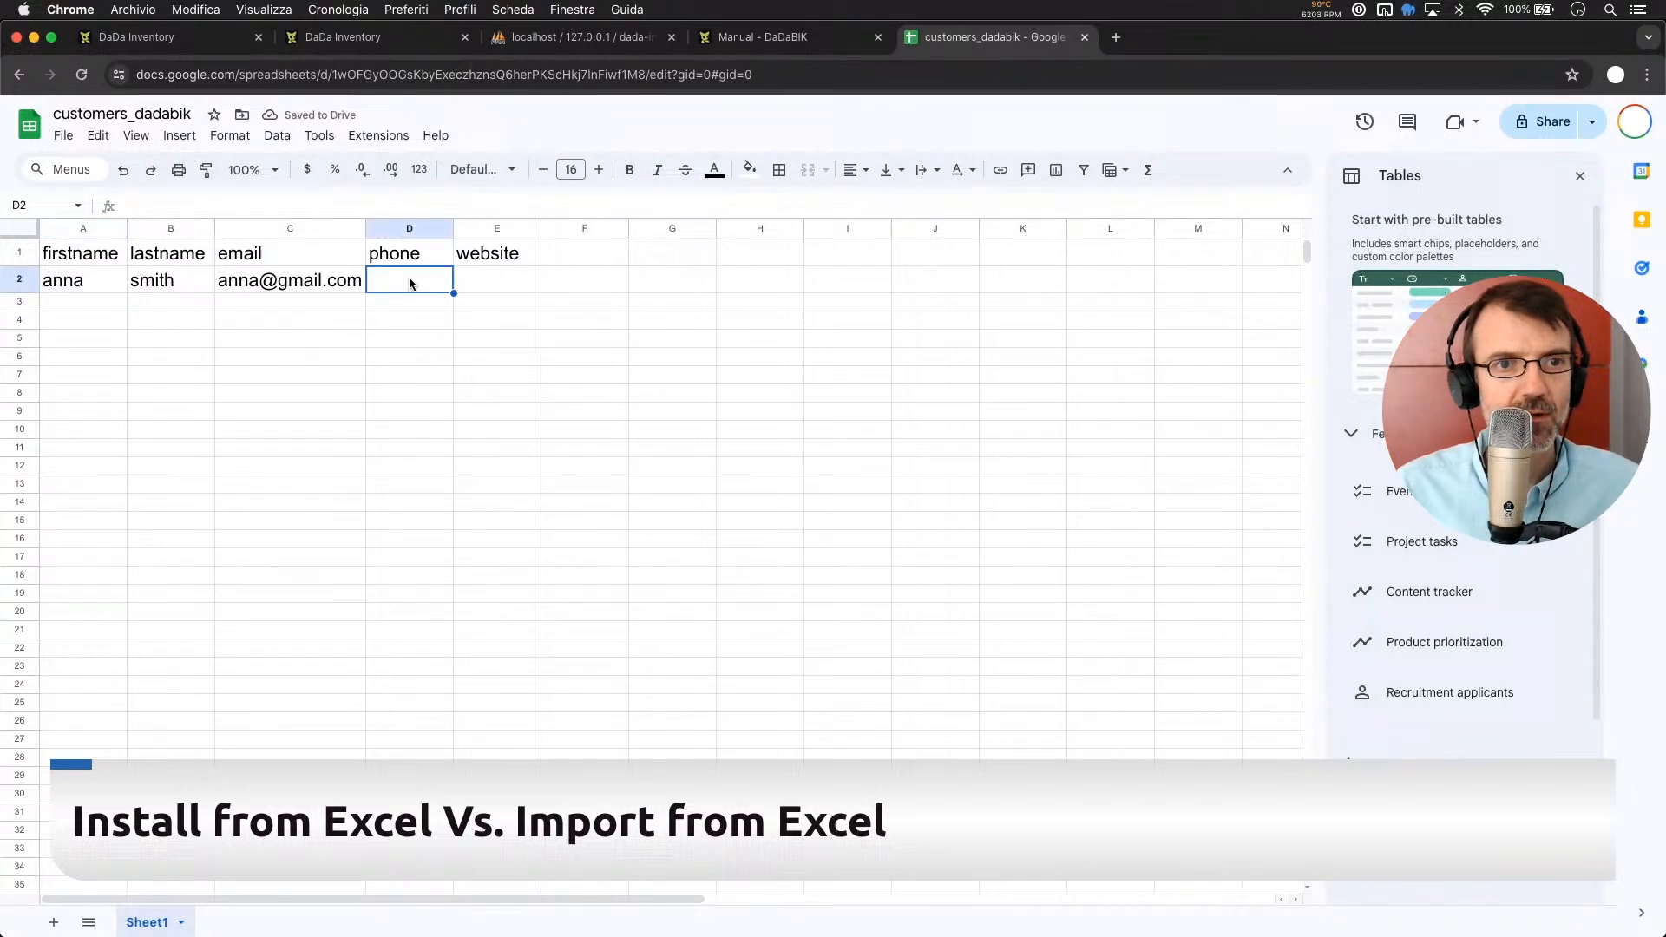
click(481, 284)
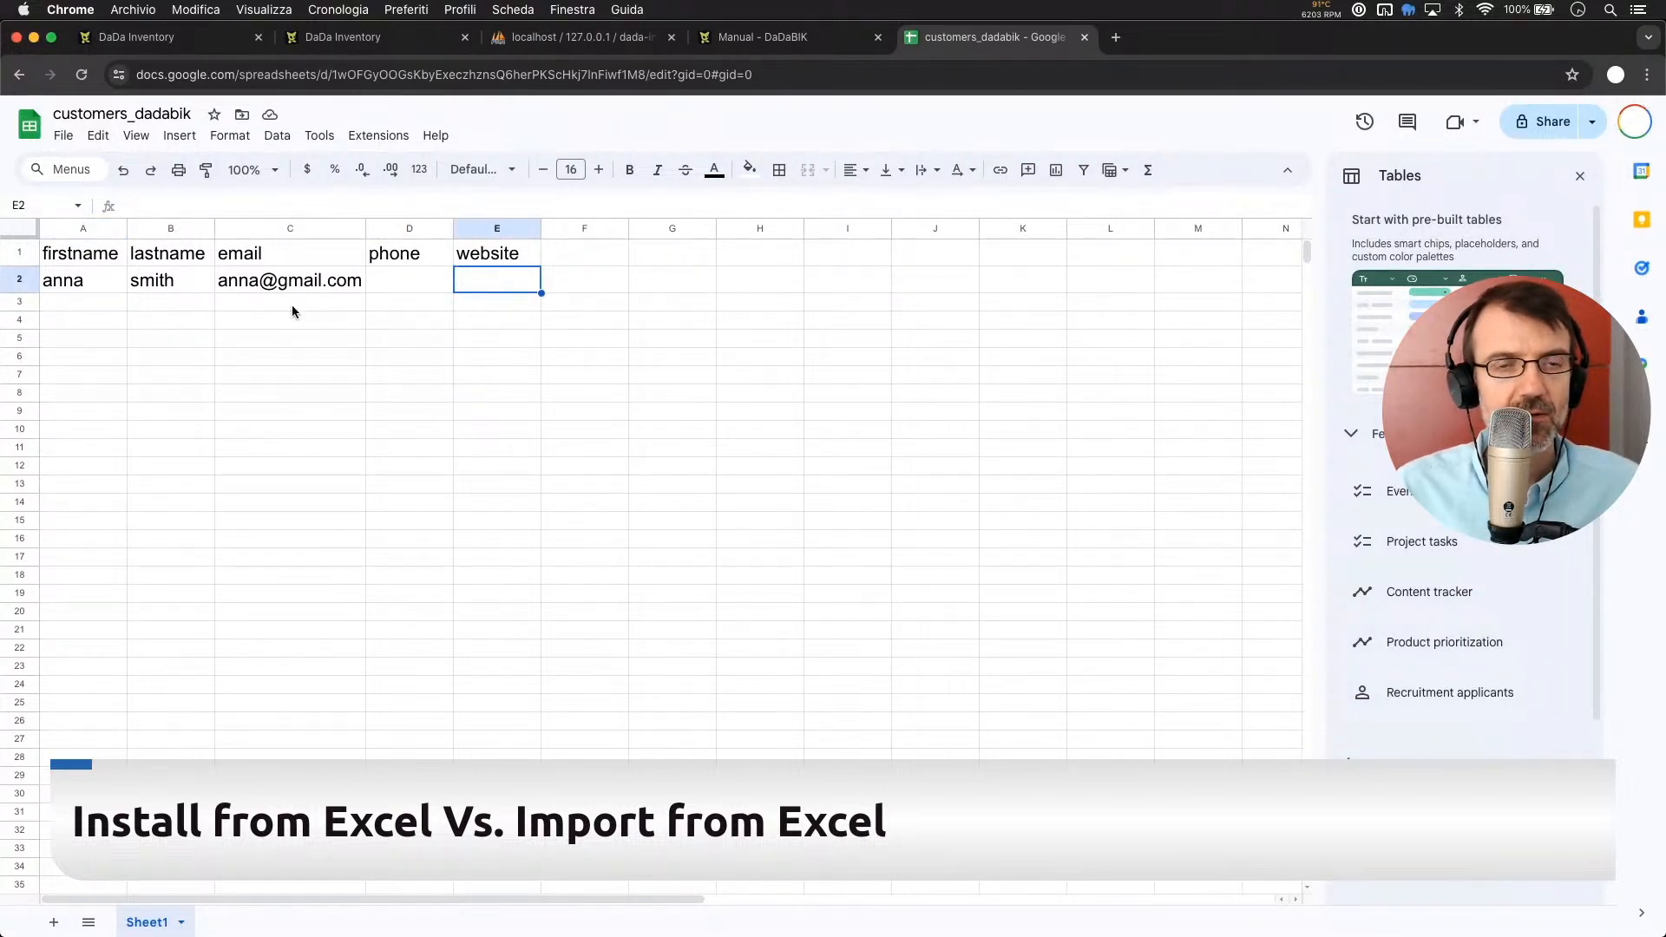
click(420, 274)
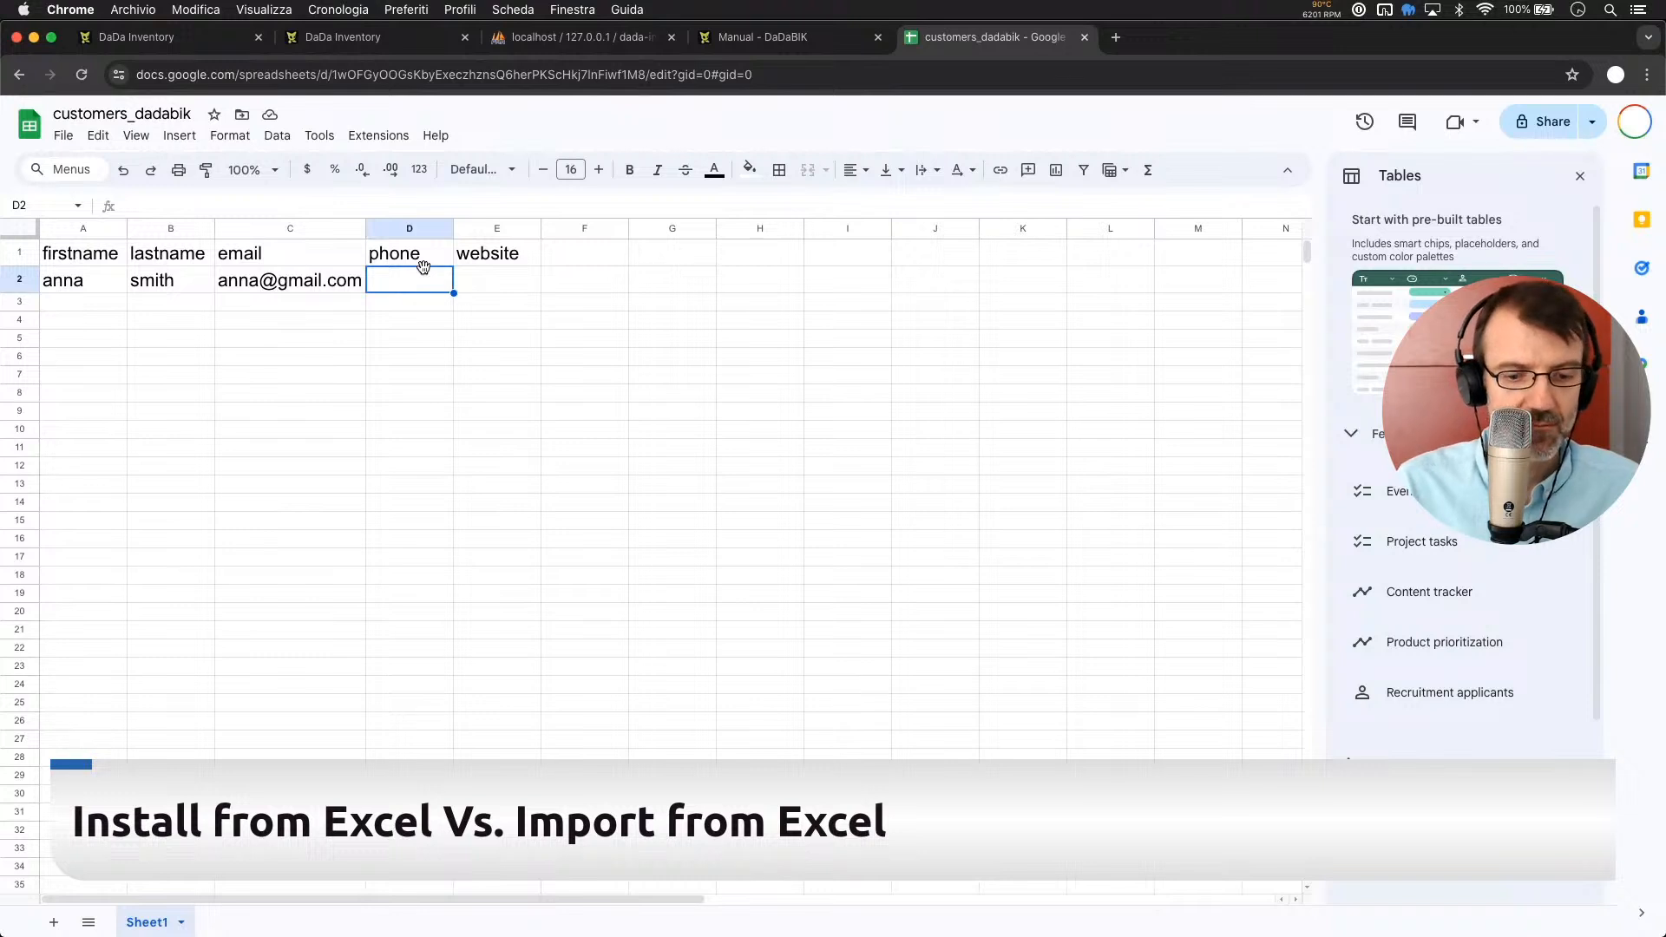
double_click(405, 284)
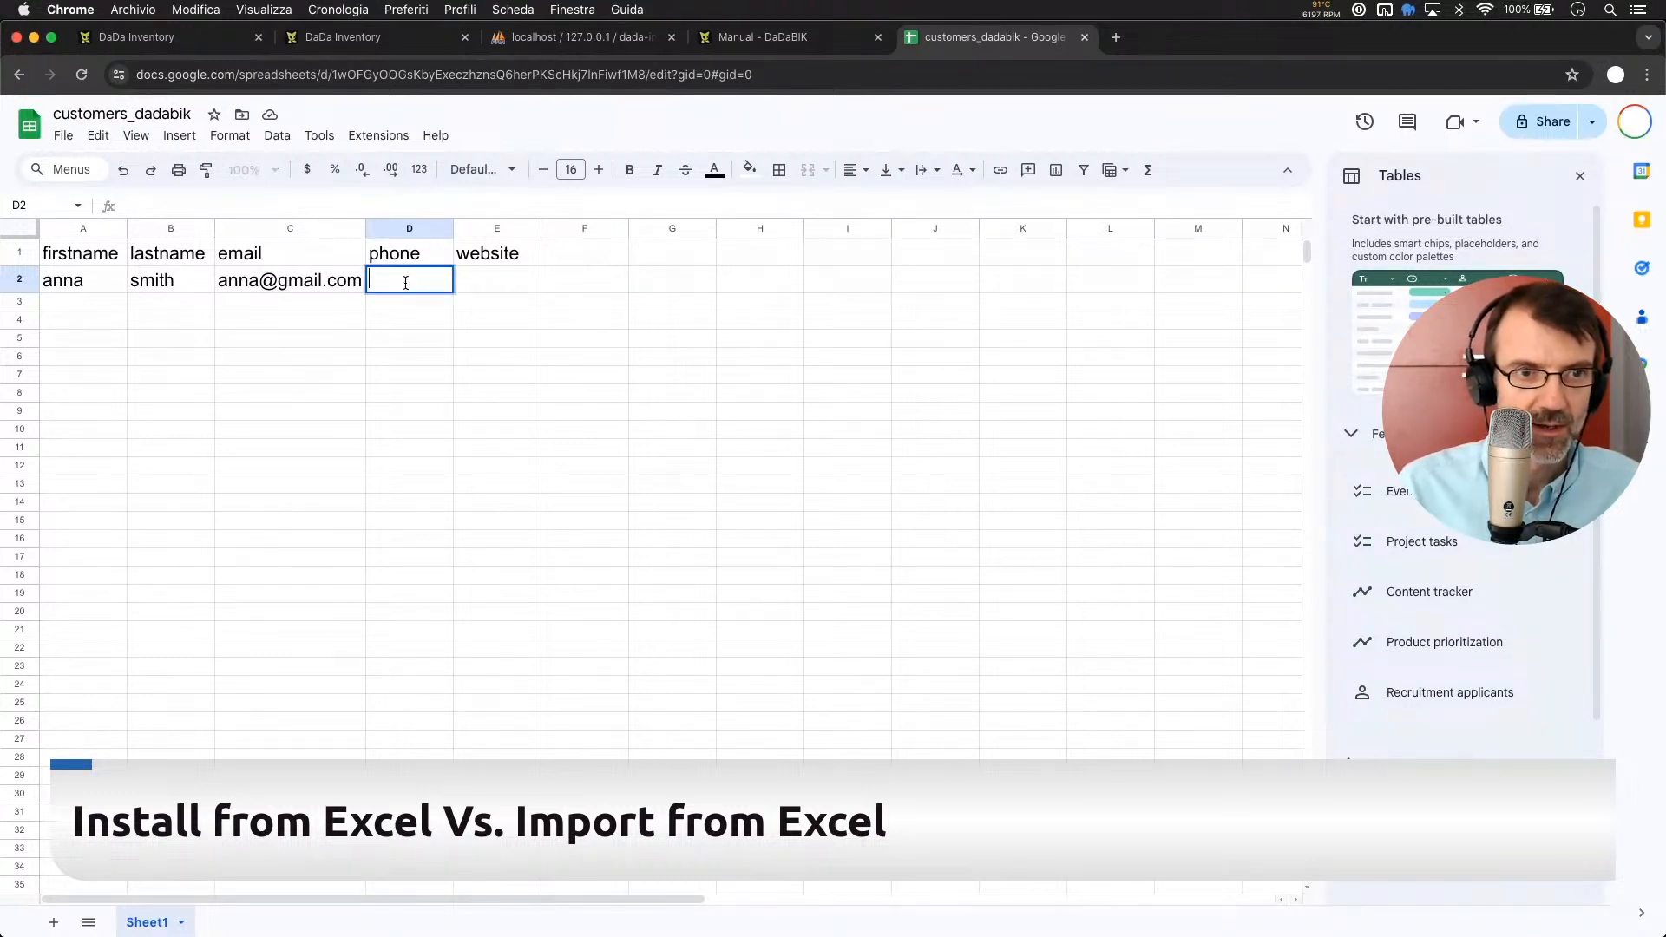
text(666)
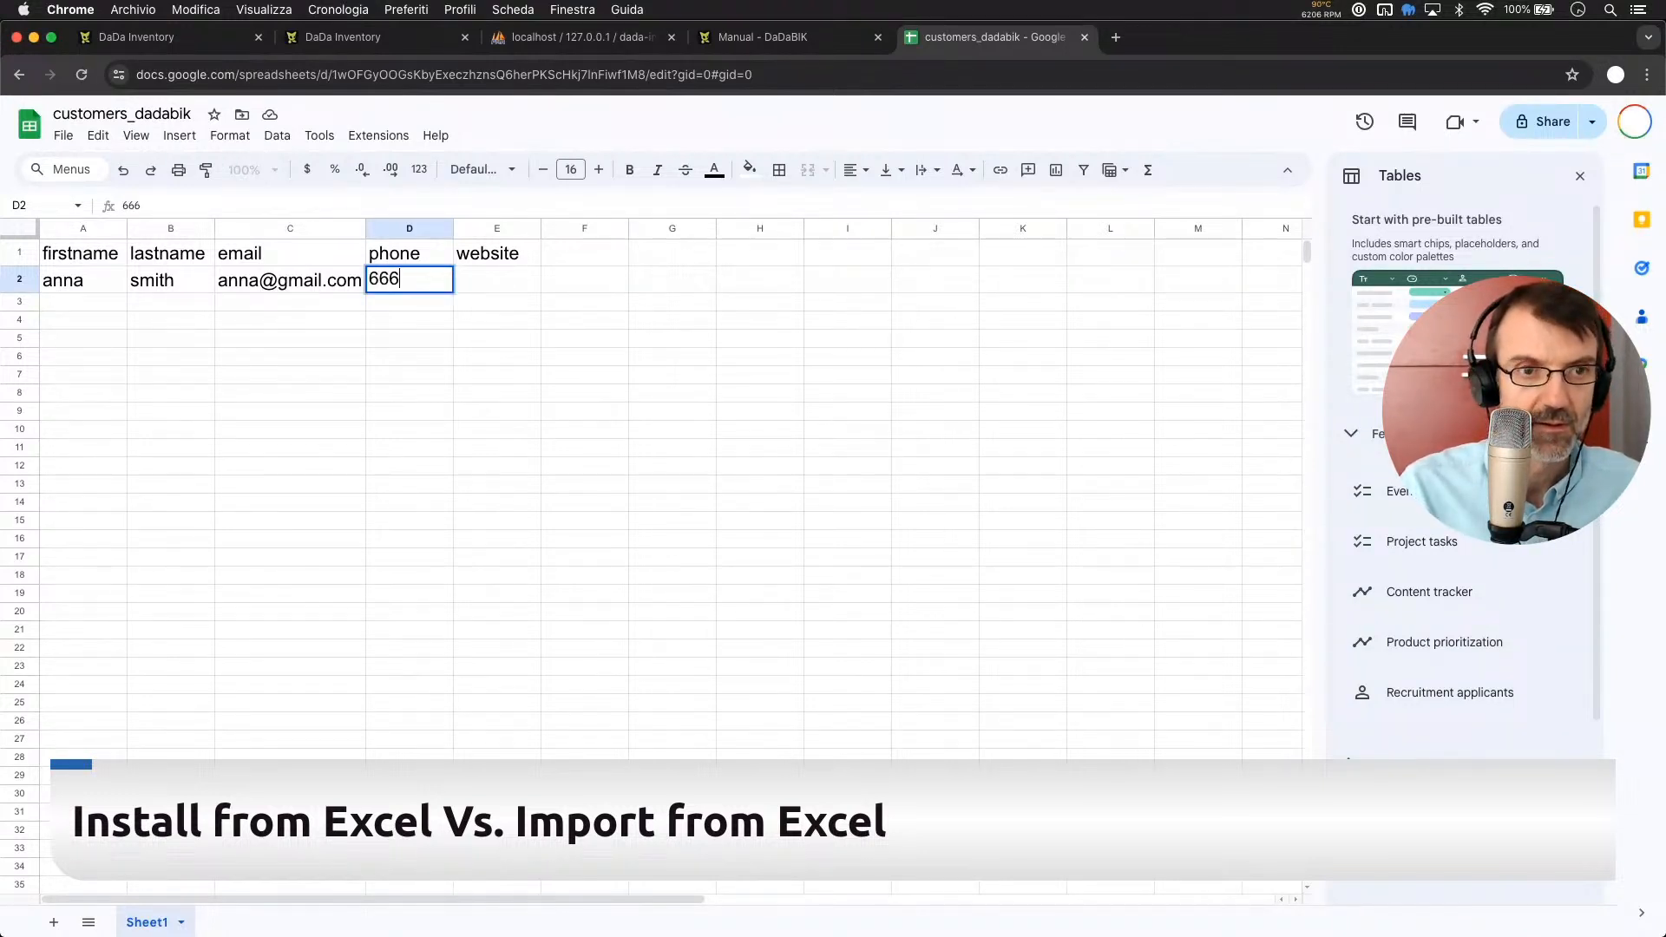
text(896)
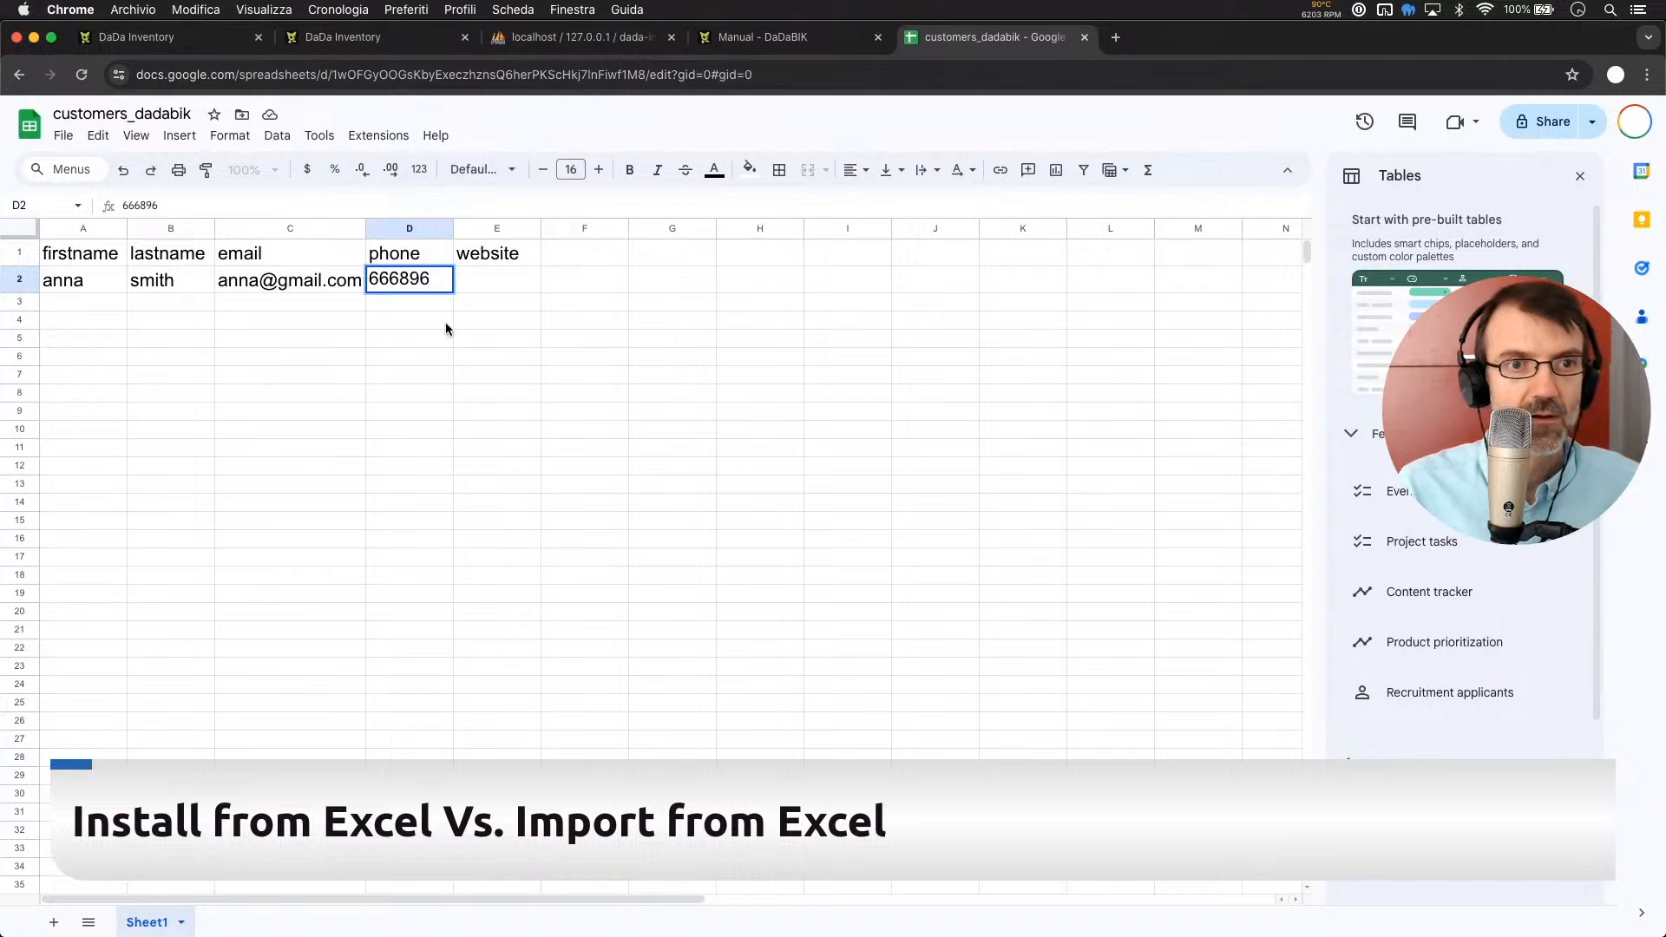
click(491, 283)
text(h)
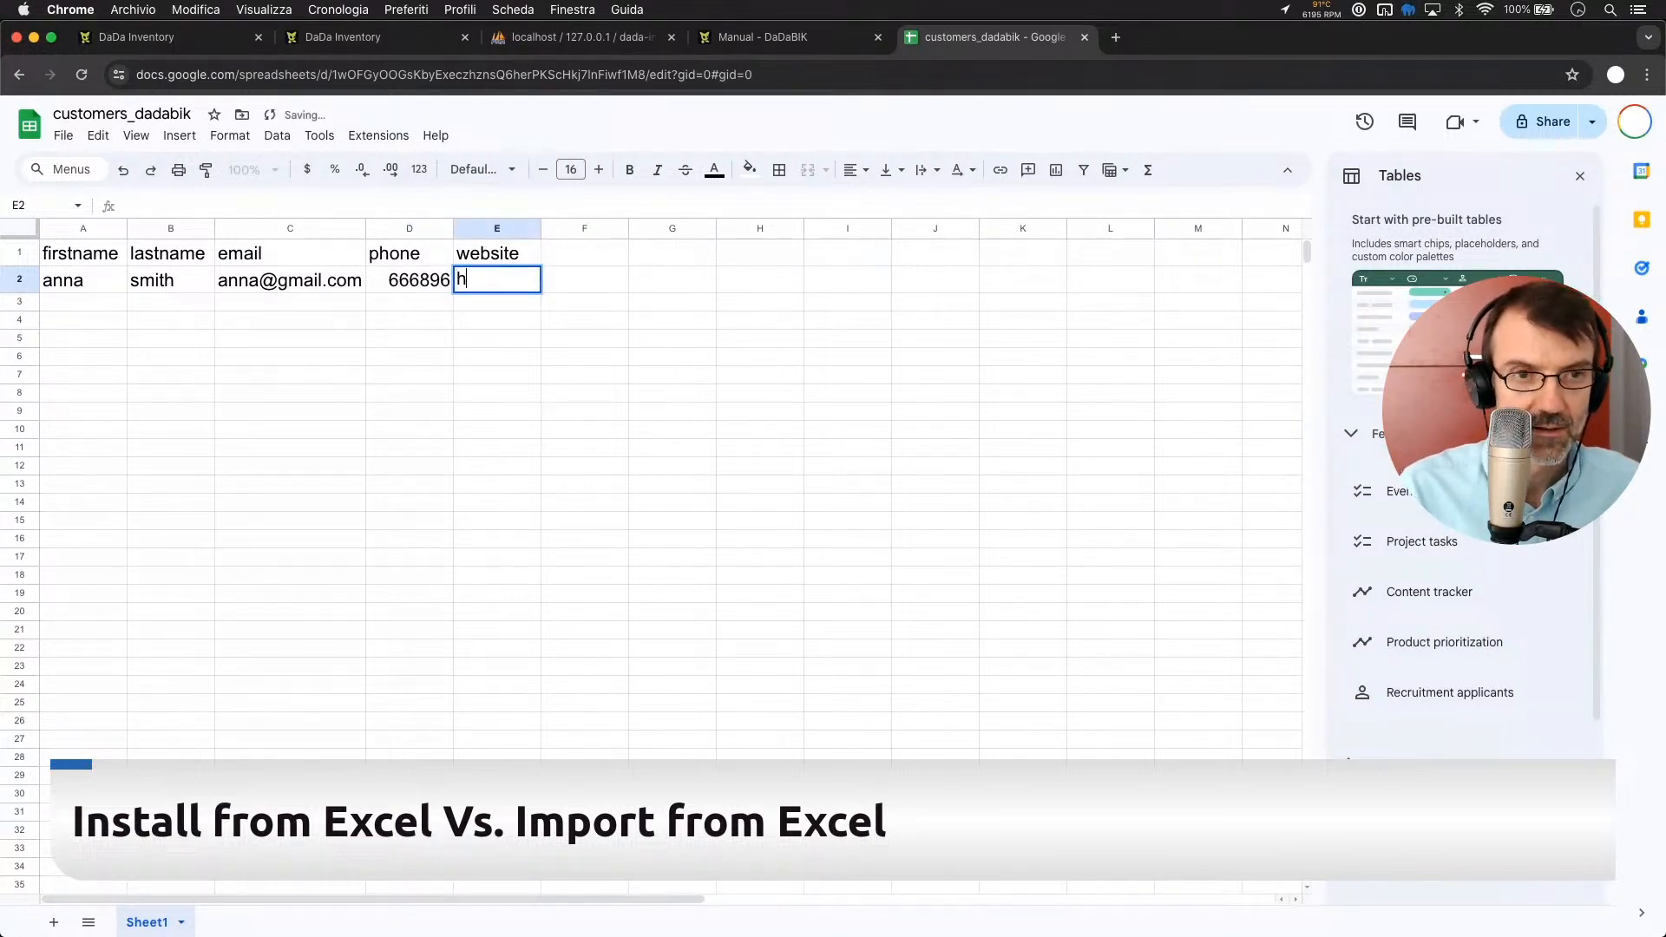
text(ttp://)
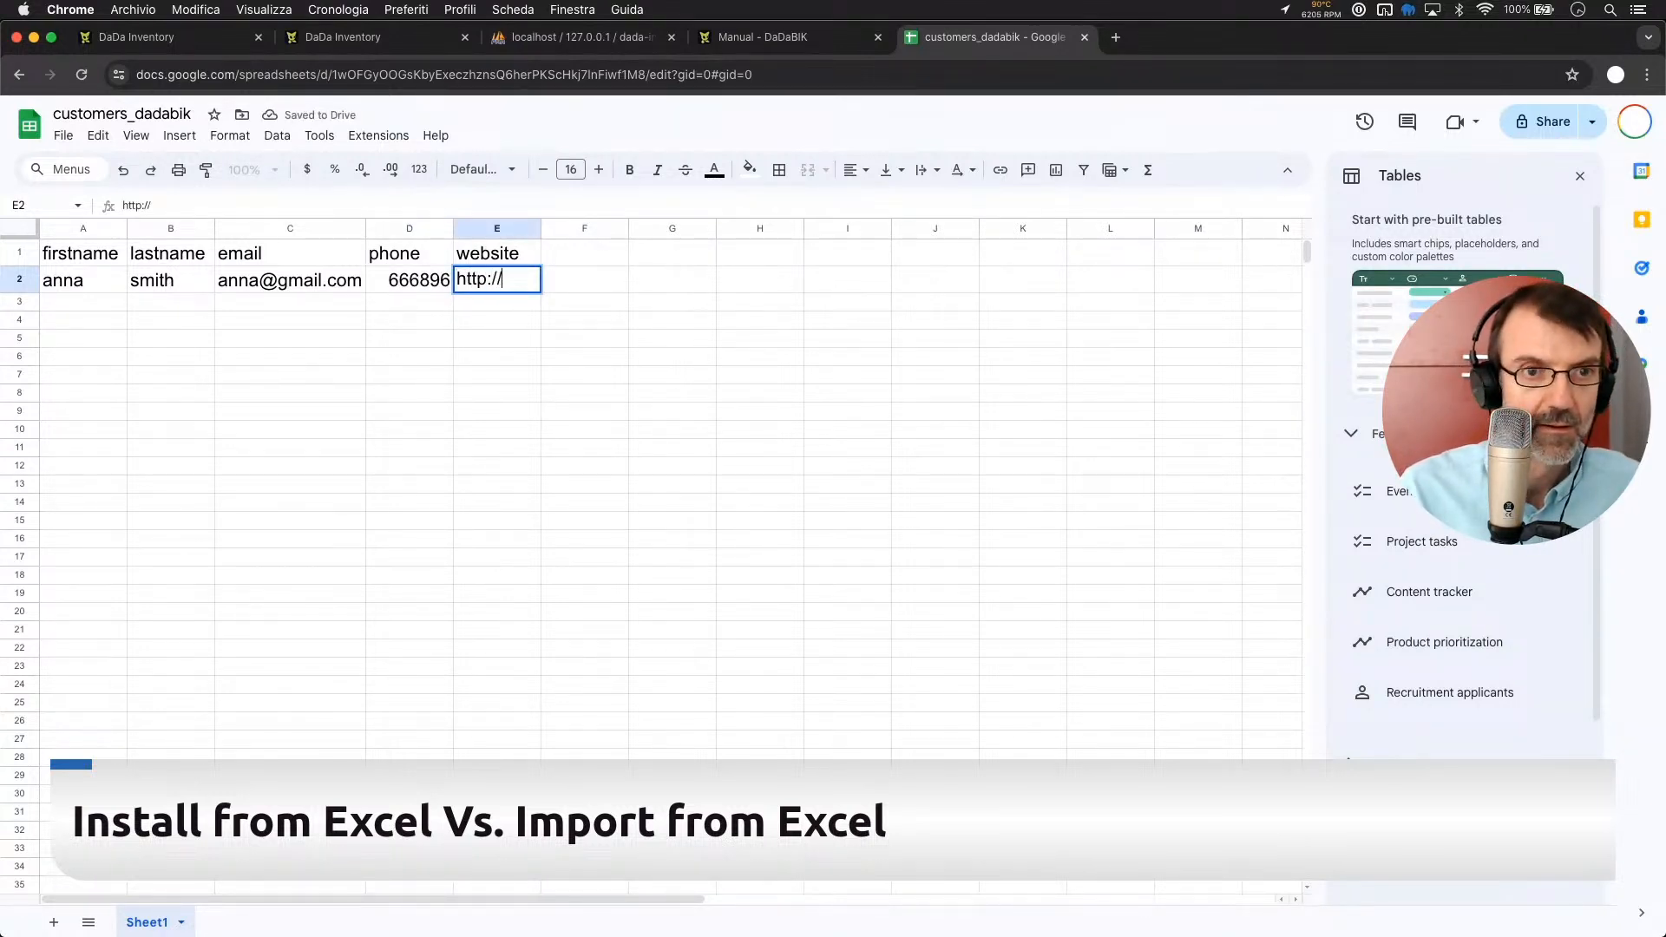
text(a.com)
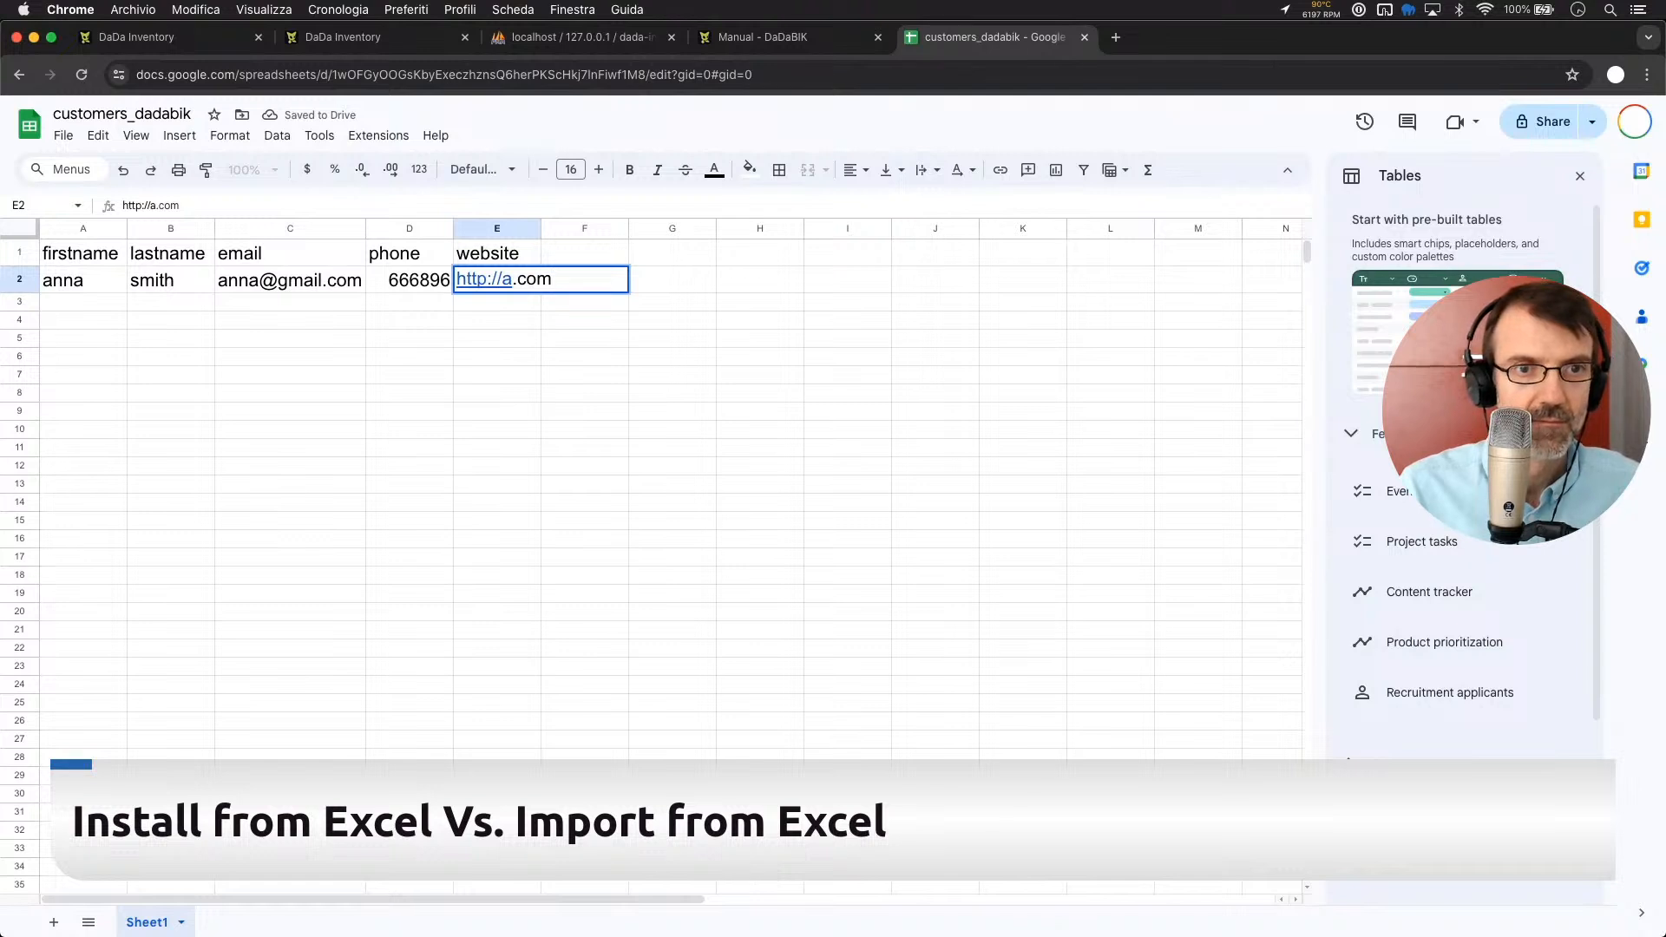
key(Return)
Enter a second customer's first name, last name and e-mail in row 3
click(87, 302)
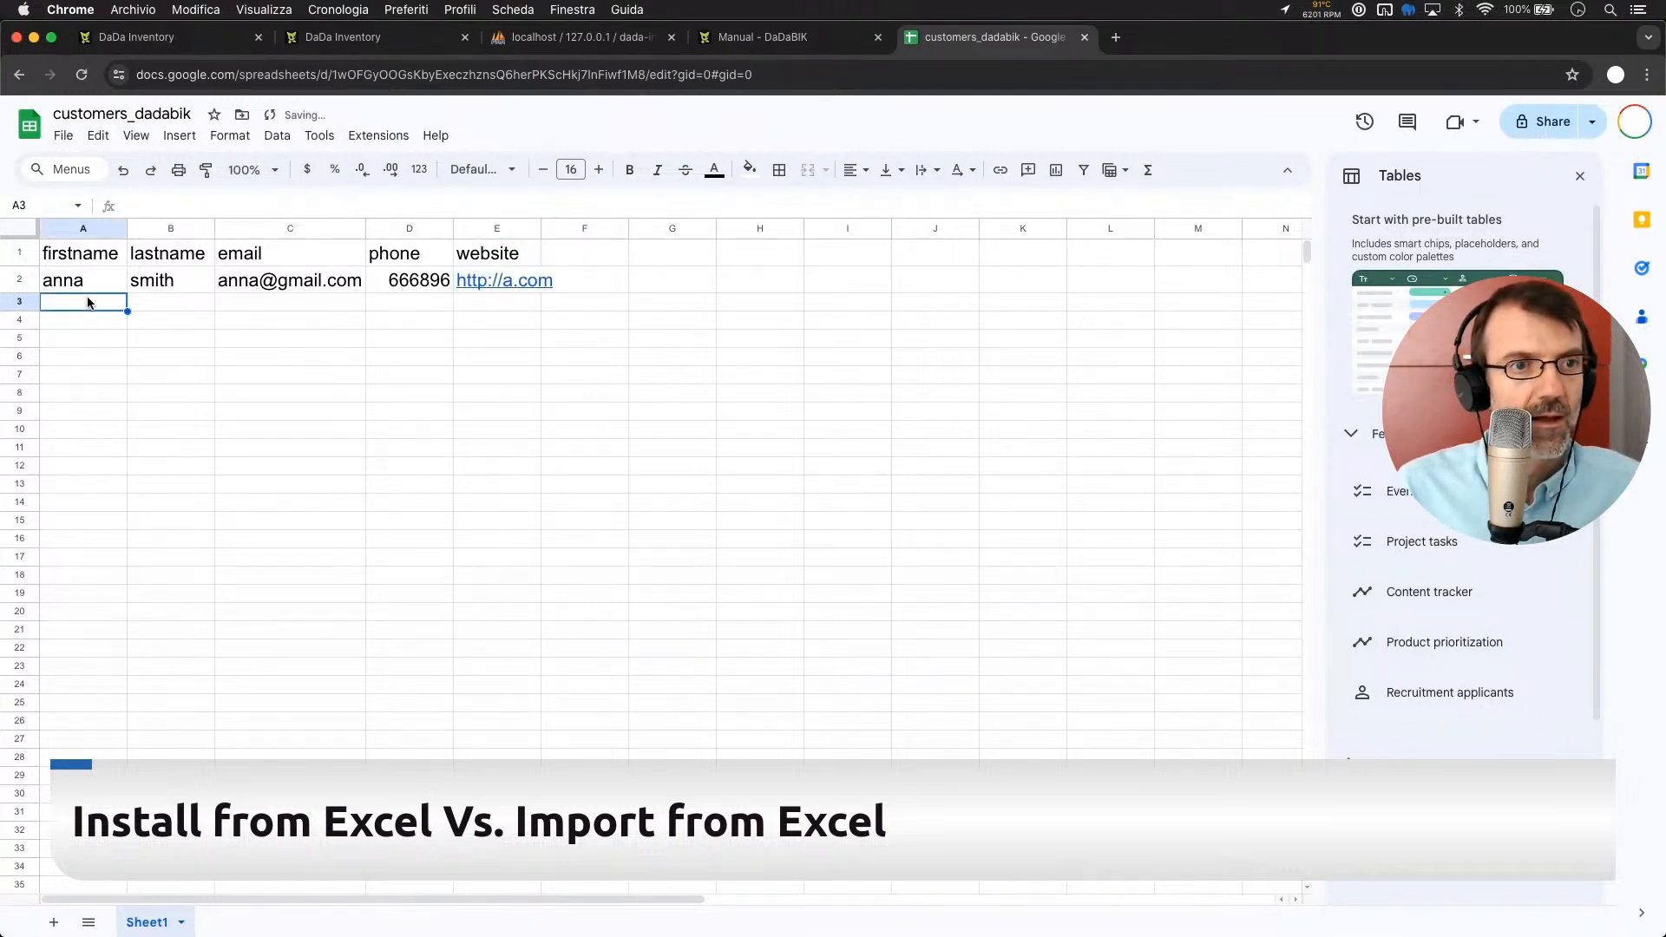
text(tom)
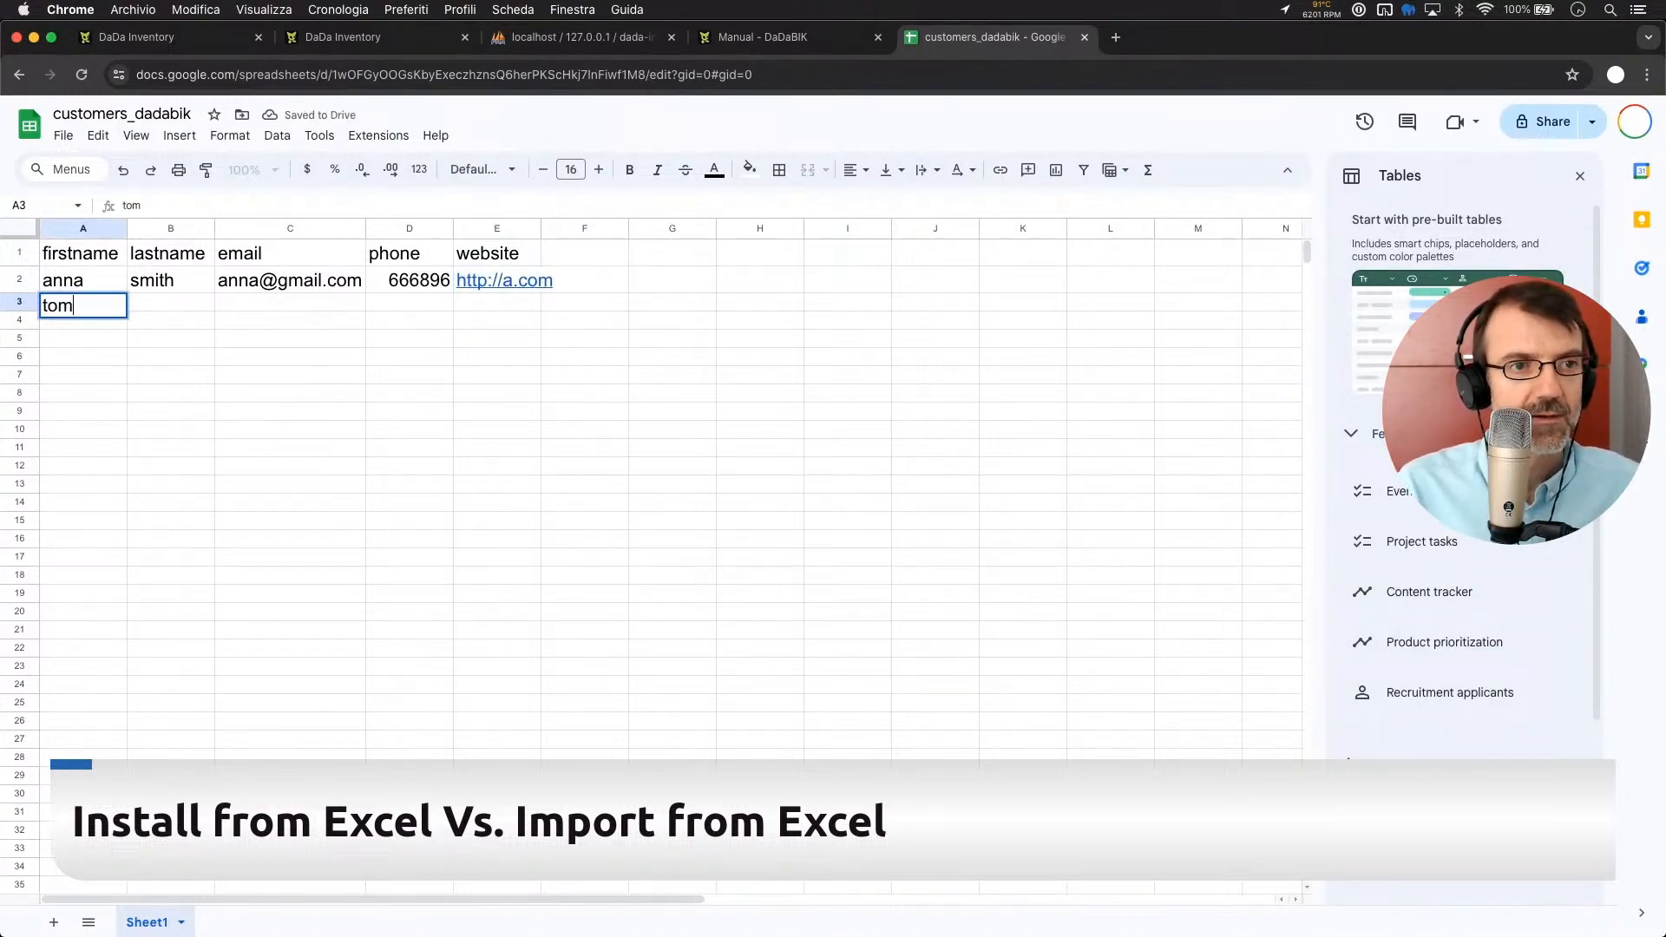
key(Tab)
text(smith)
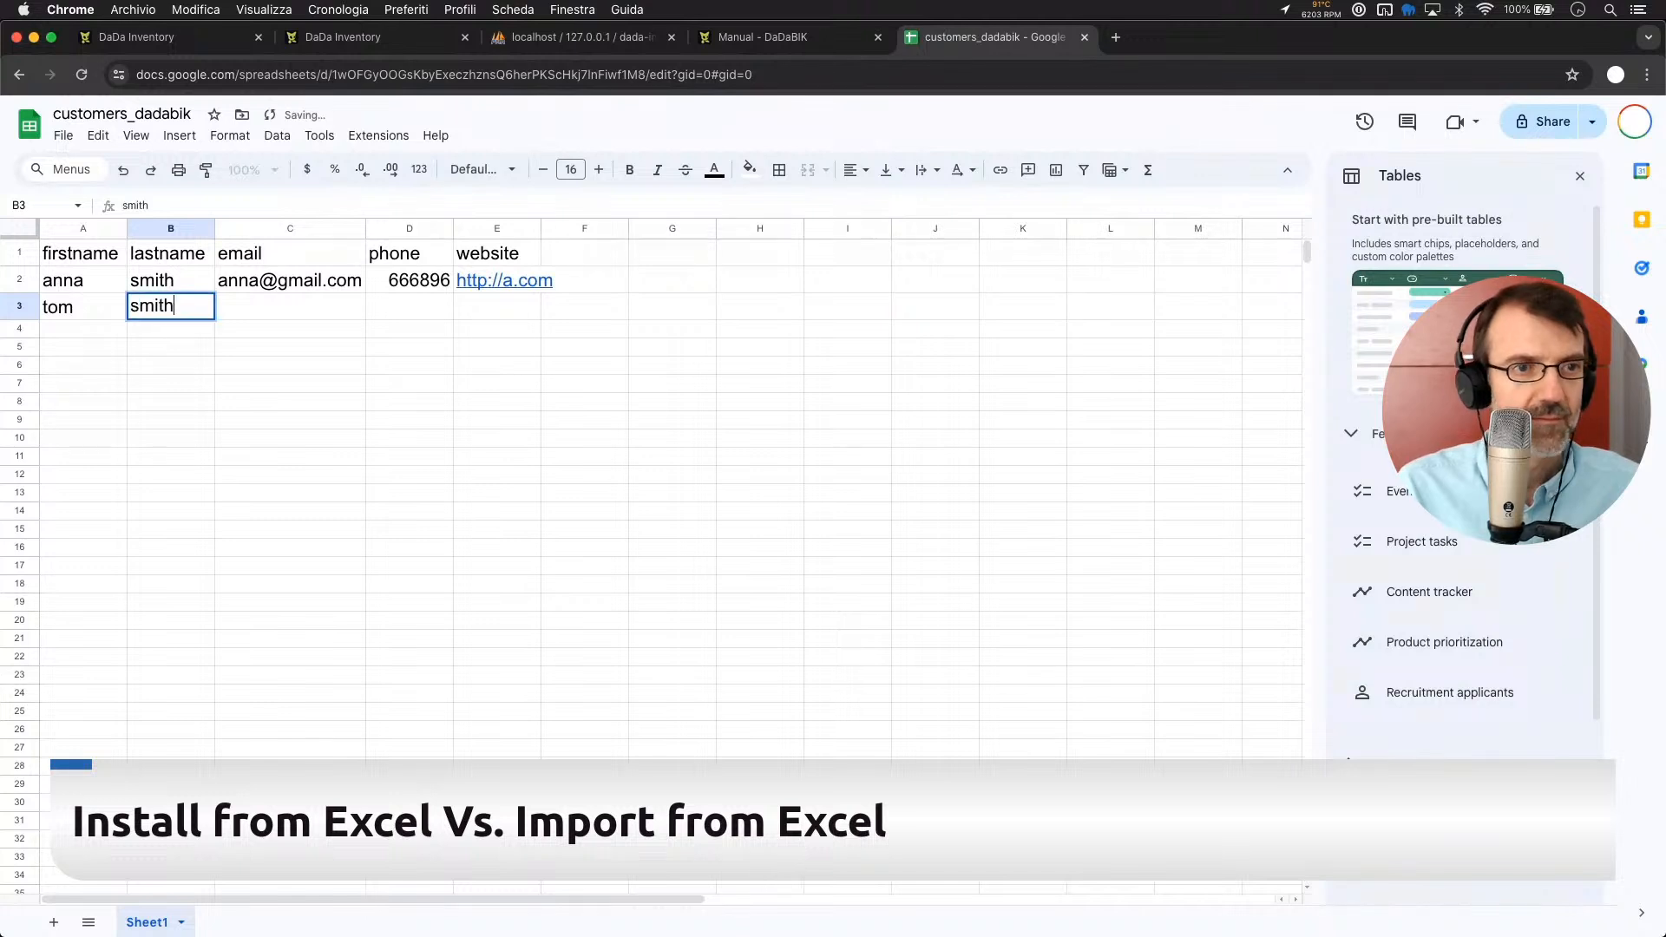
key(Tab)
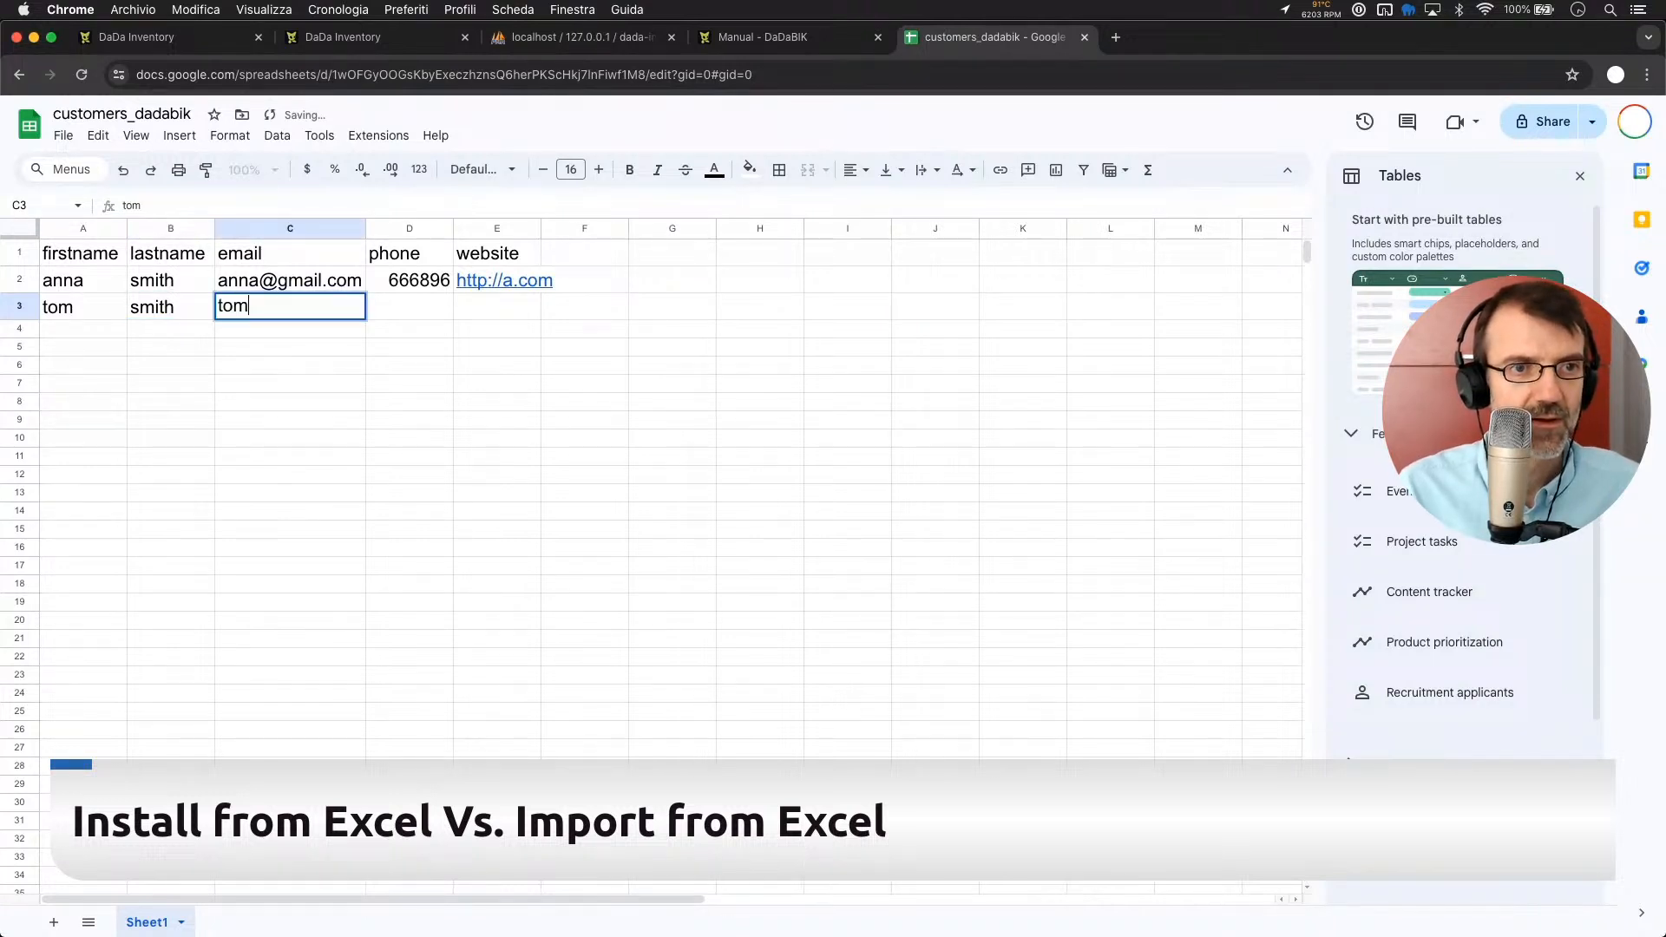
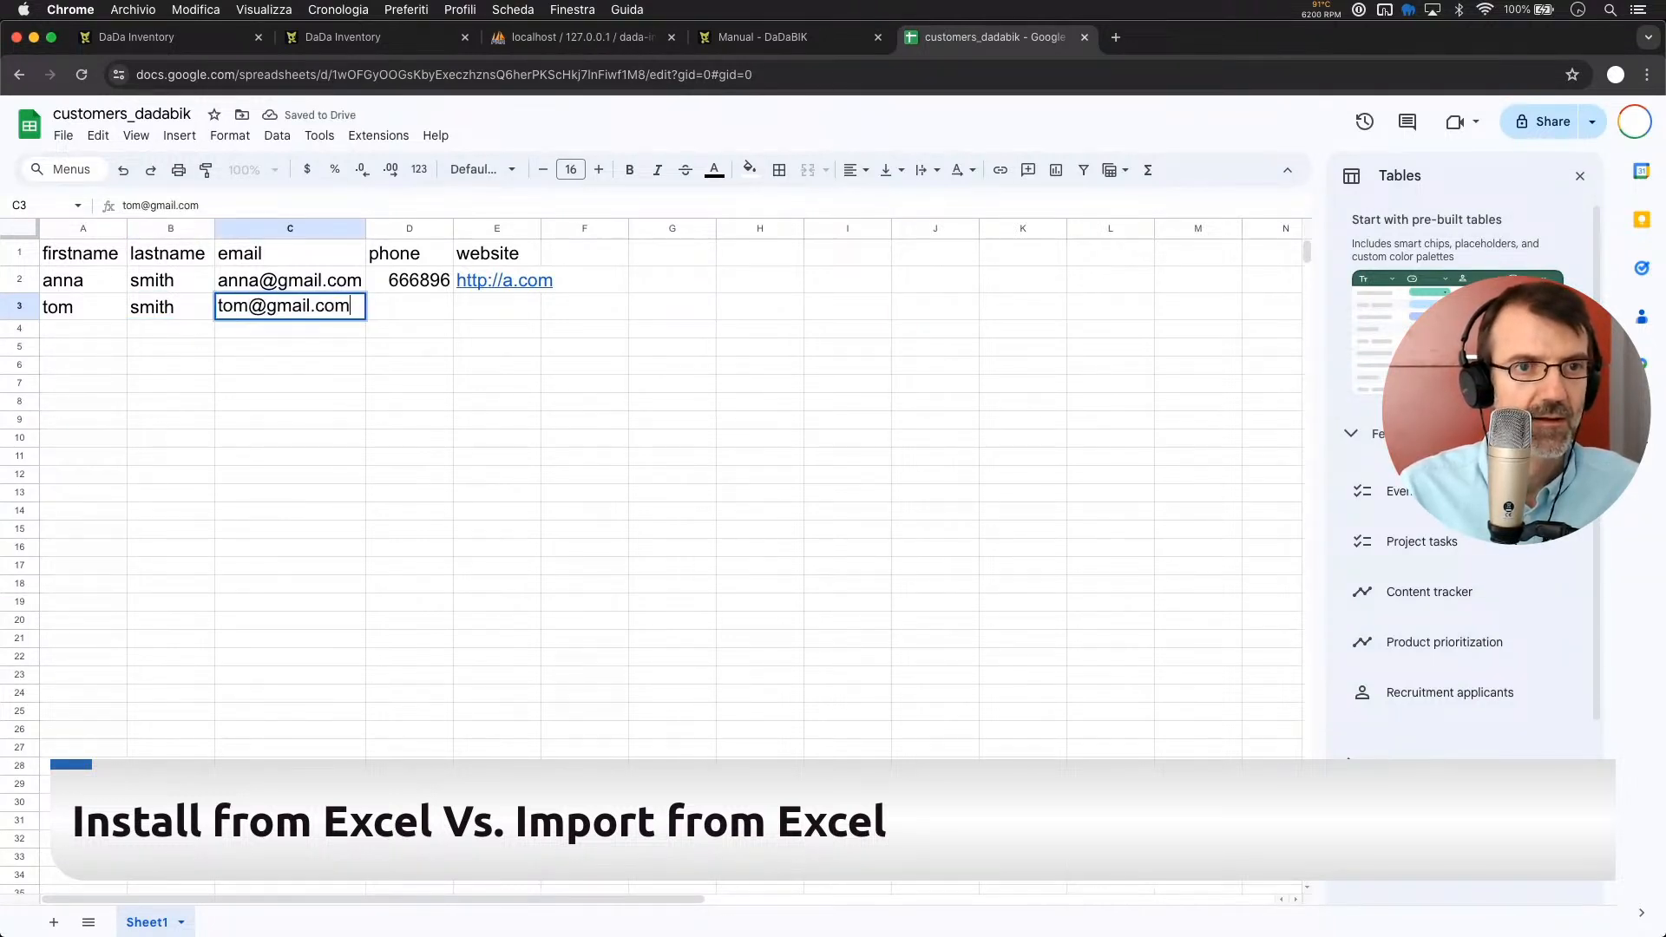
key(Tab)
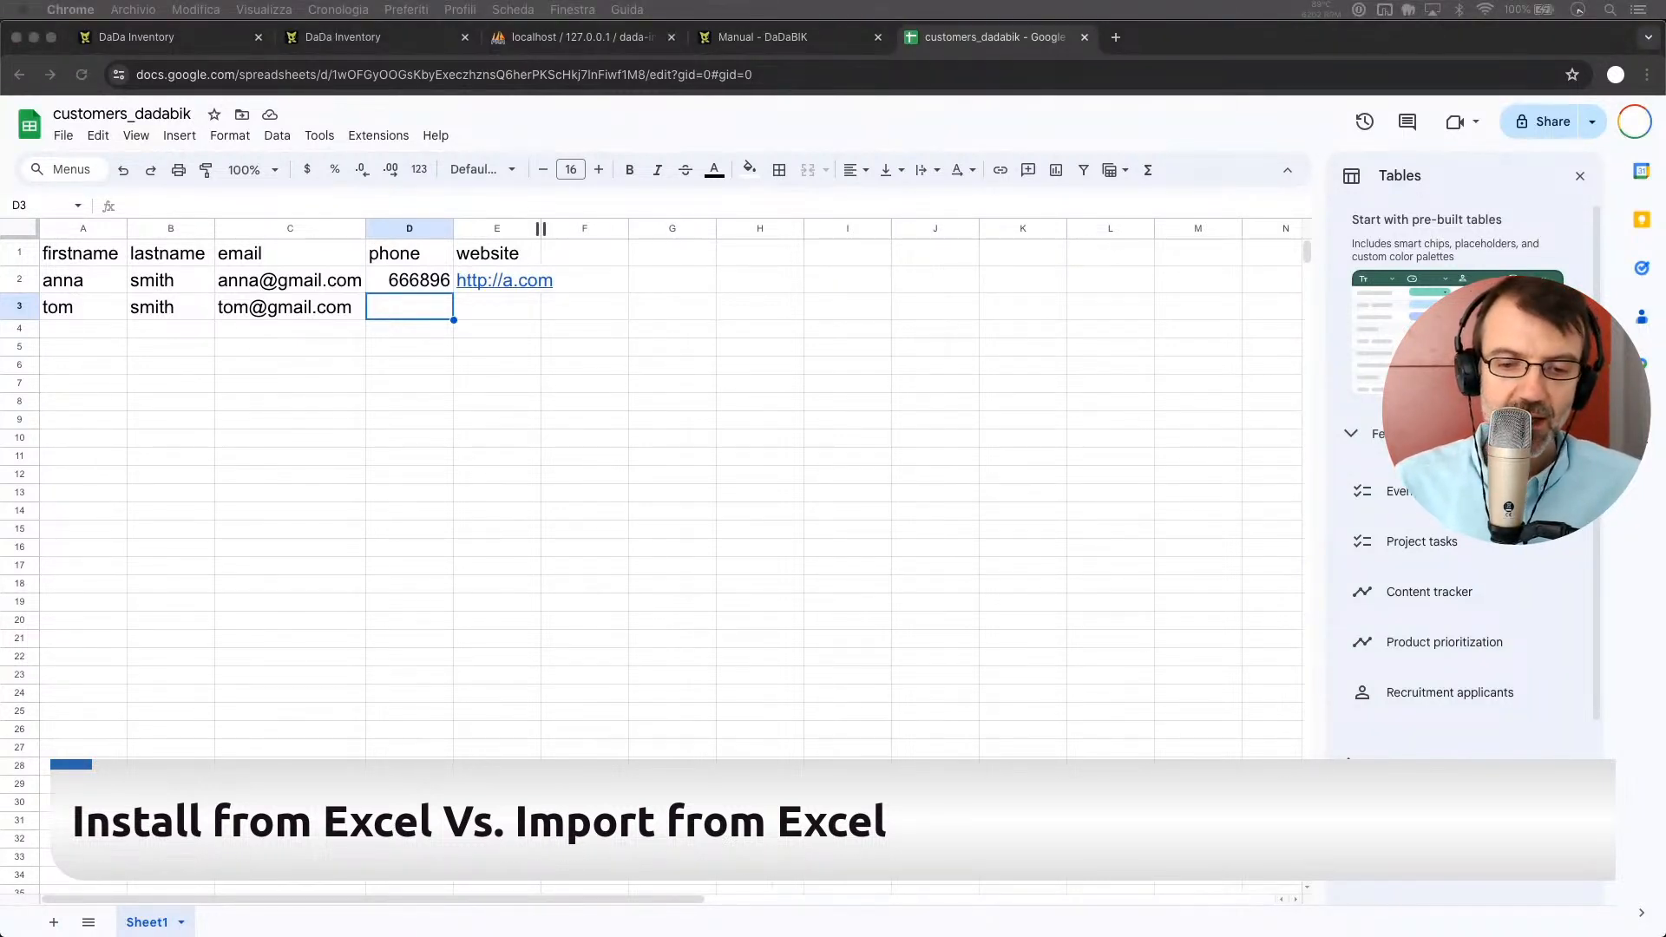
Open DaDaBIK's Customers import page, try the CSV and ODS file types, and leave XLSX selected
click(686, 117)
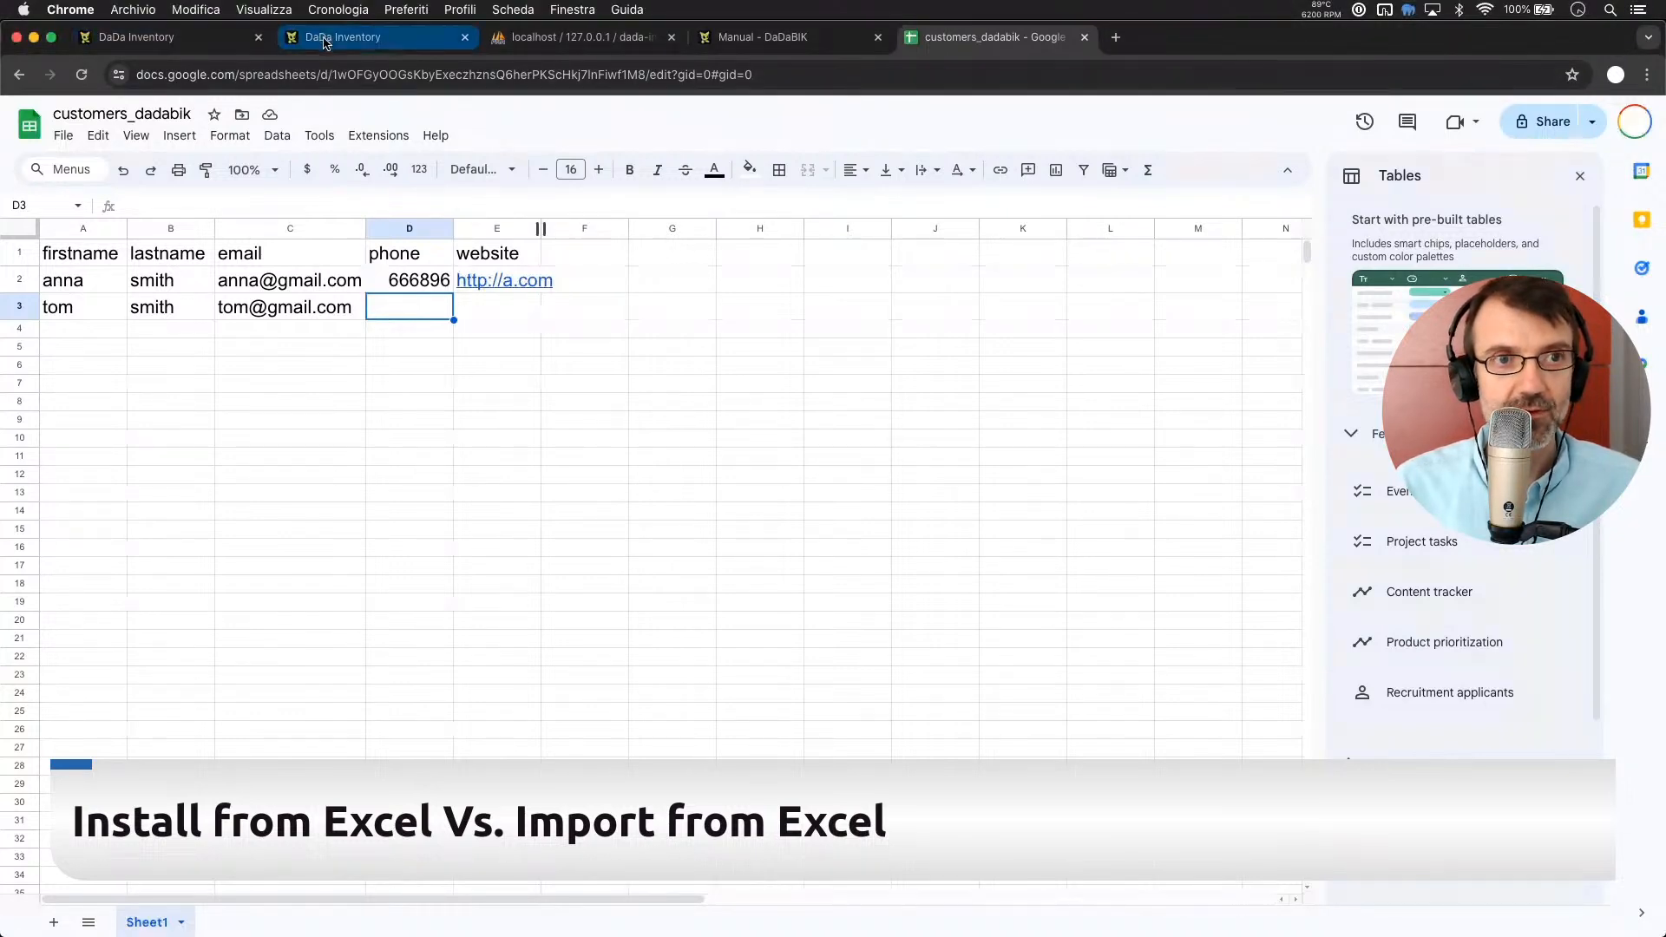
click(205, 40)
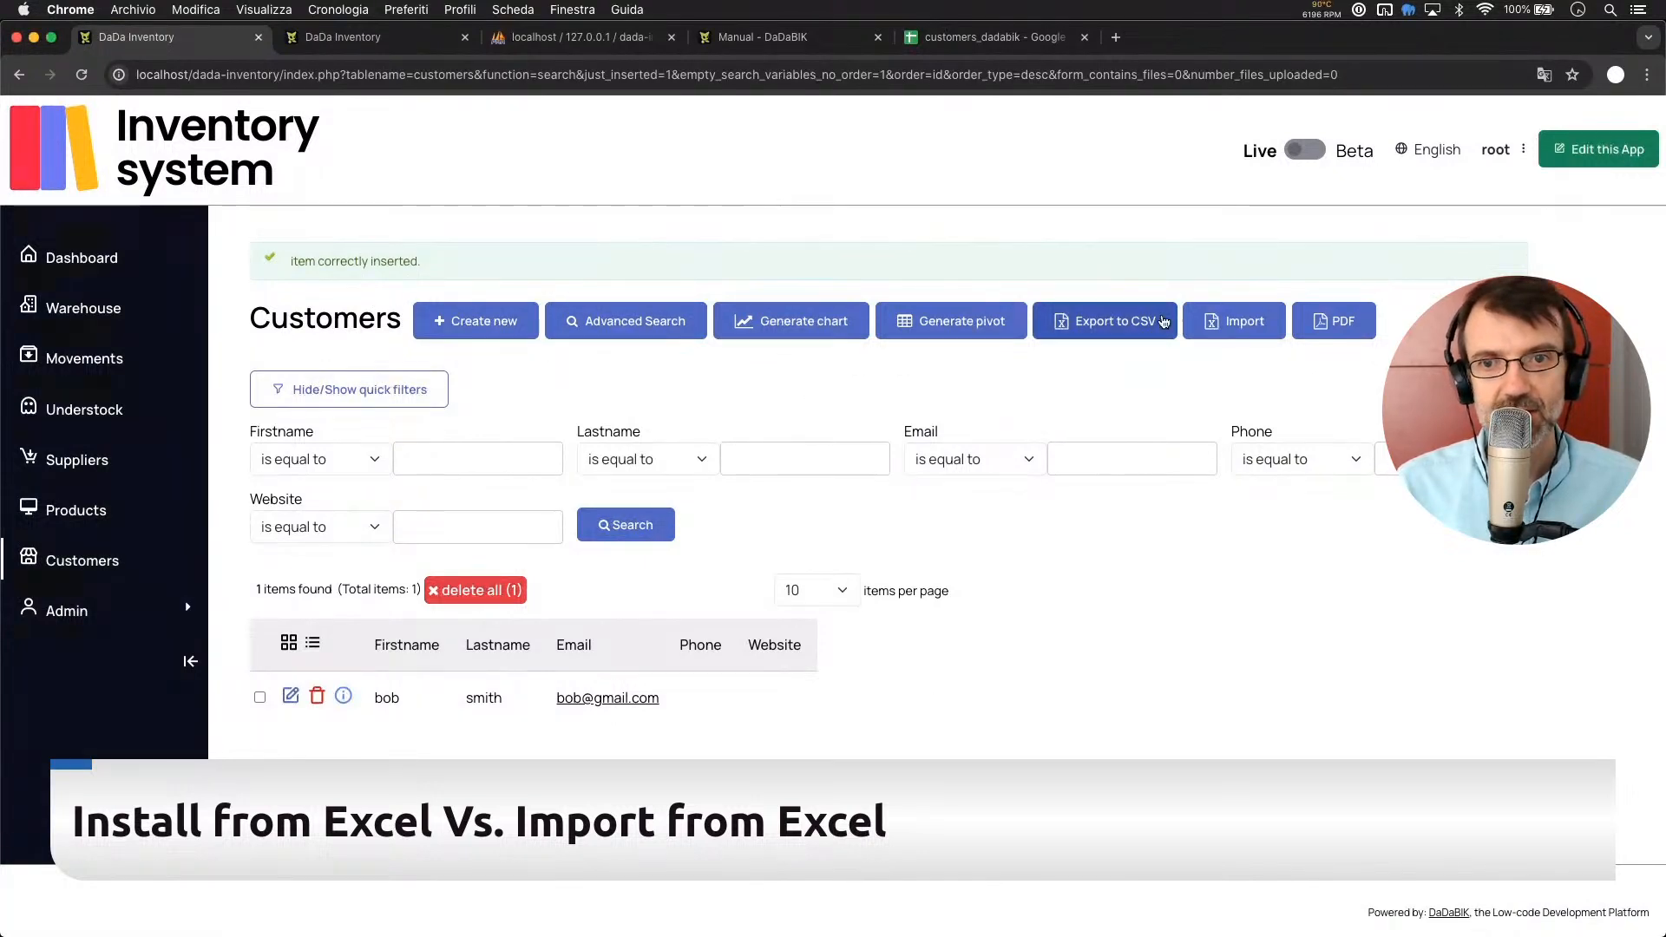
click(1218, 327)
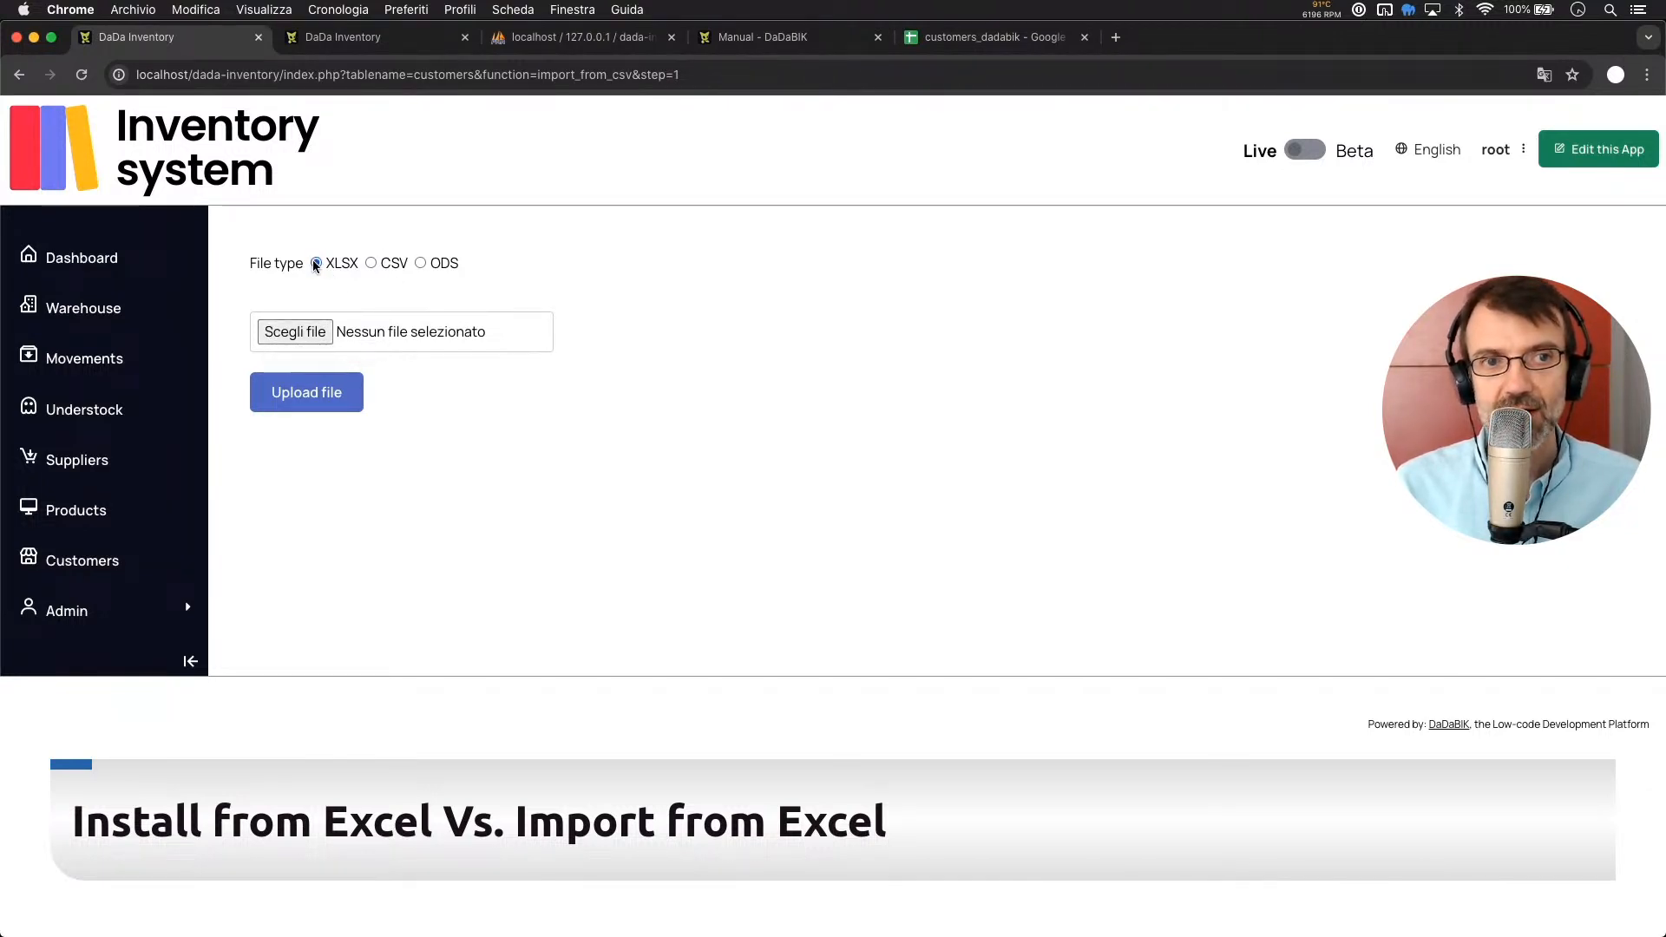
click(372, 263)
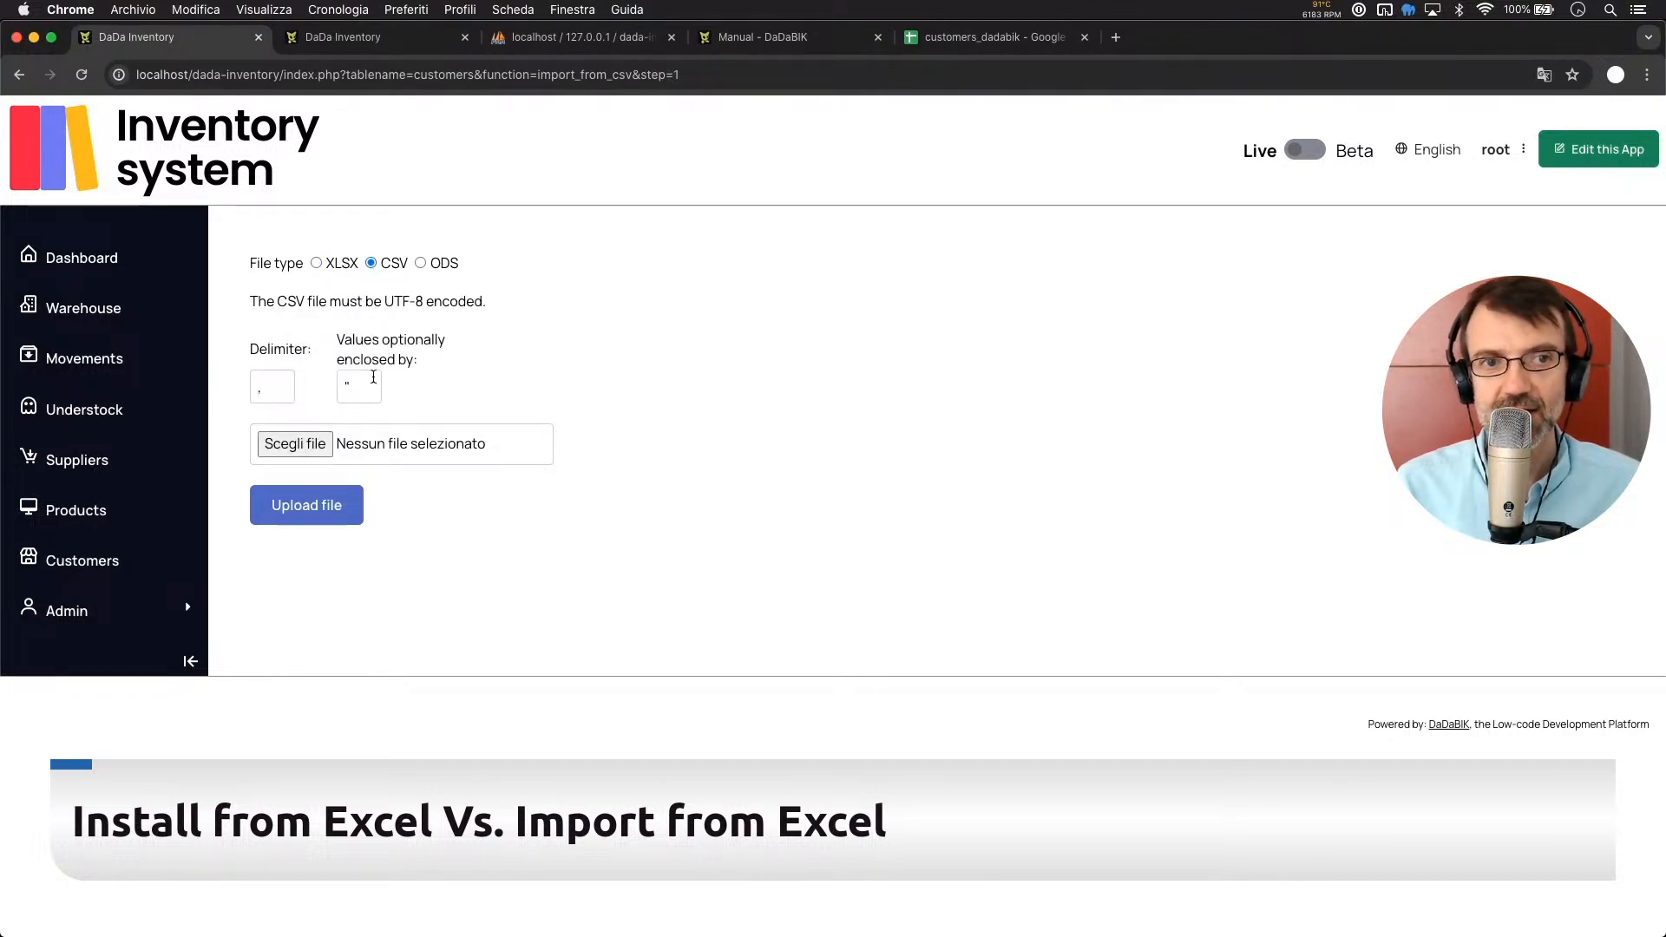
click(420, 263)
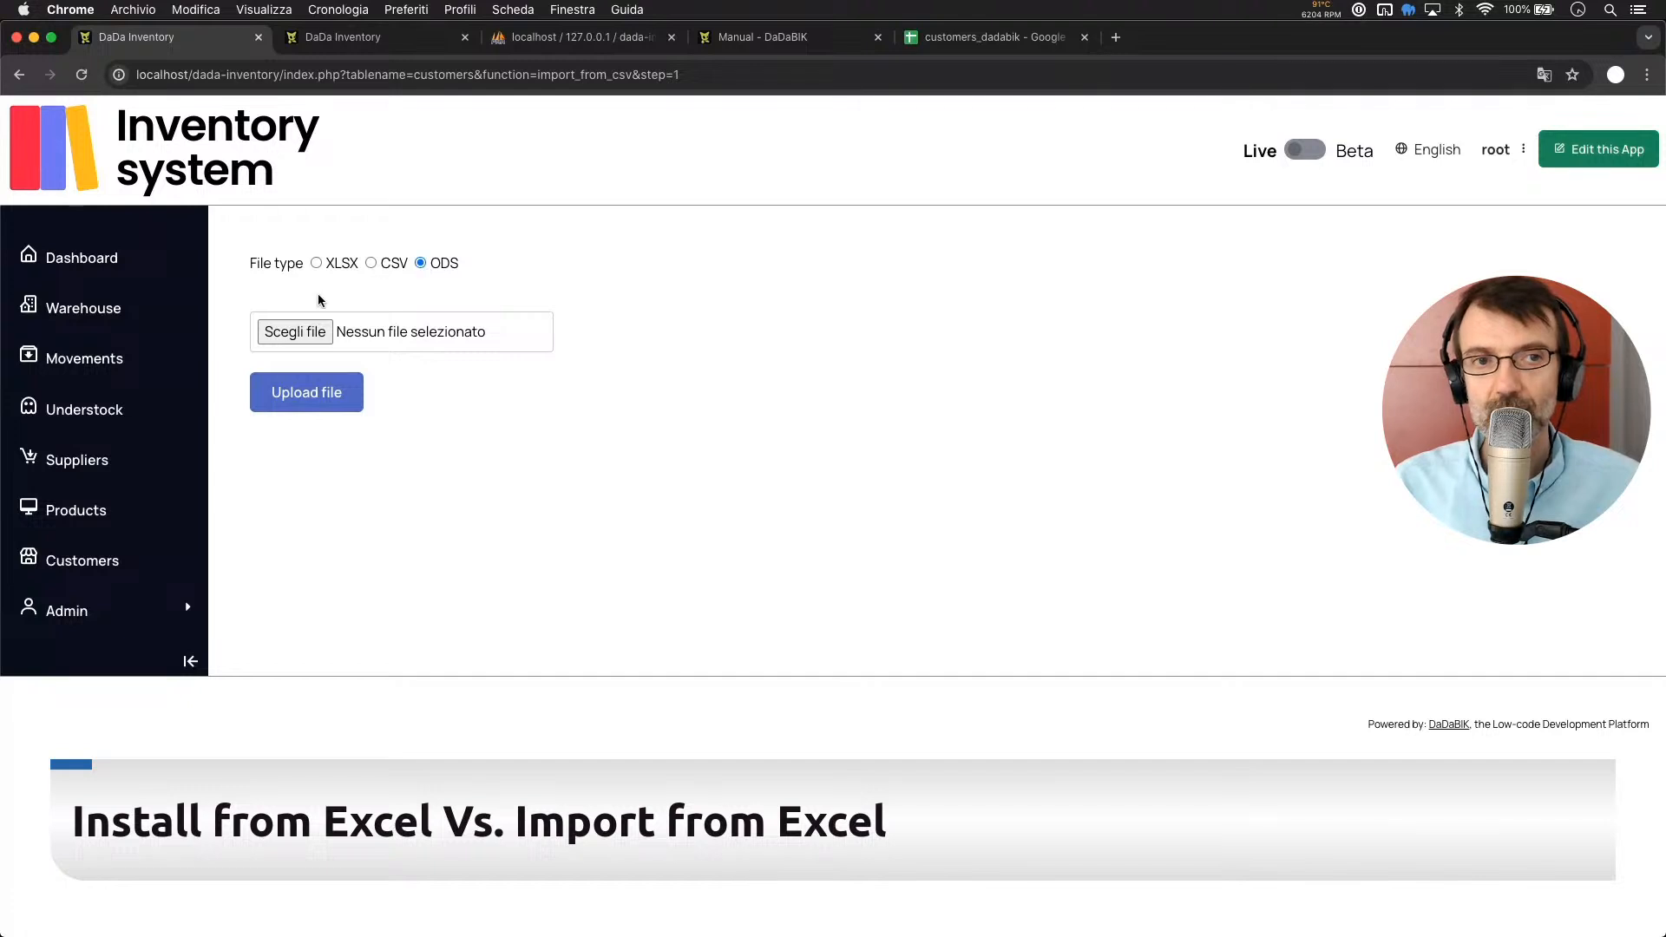
click(314, 263)
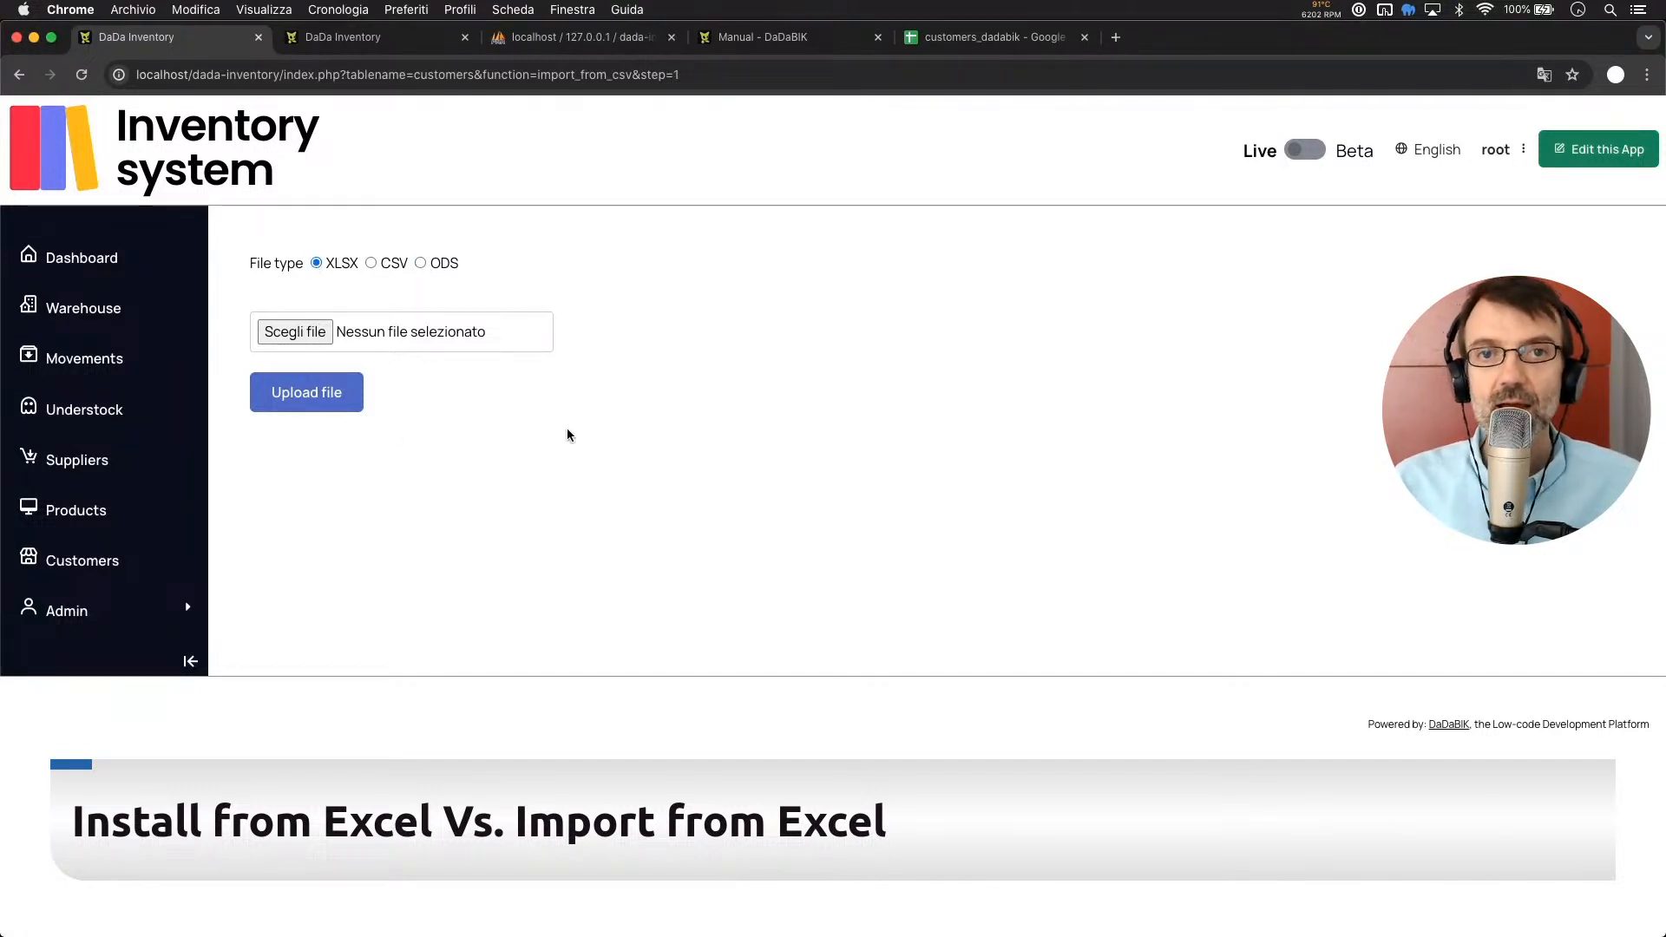
click(998, 43)
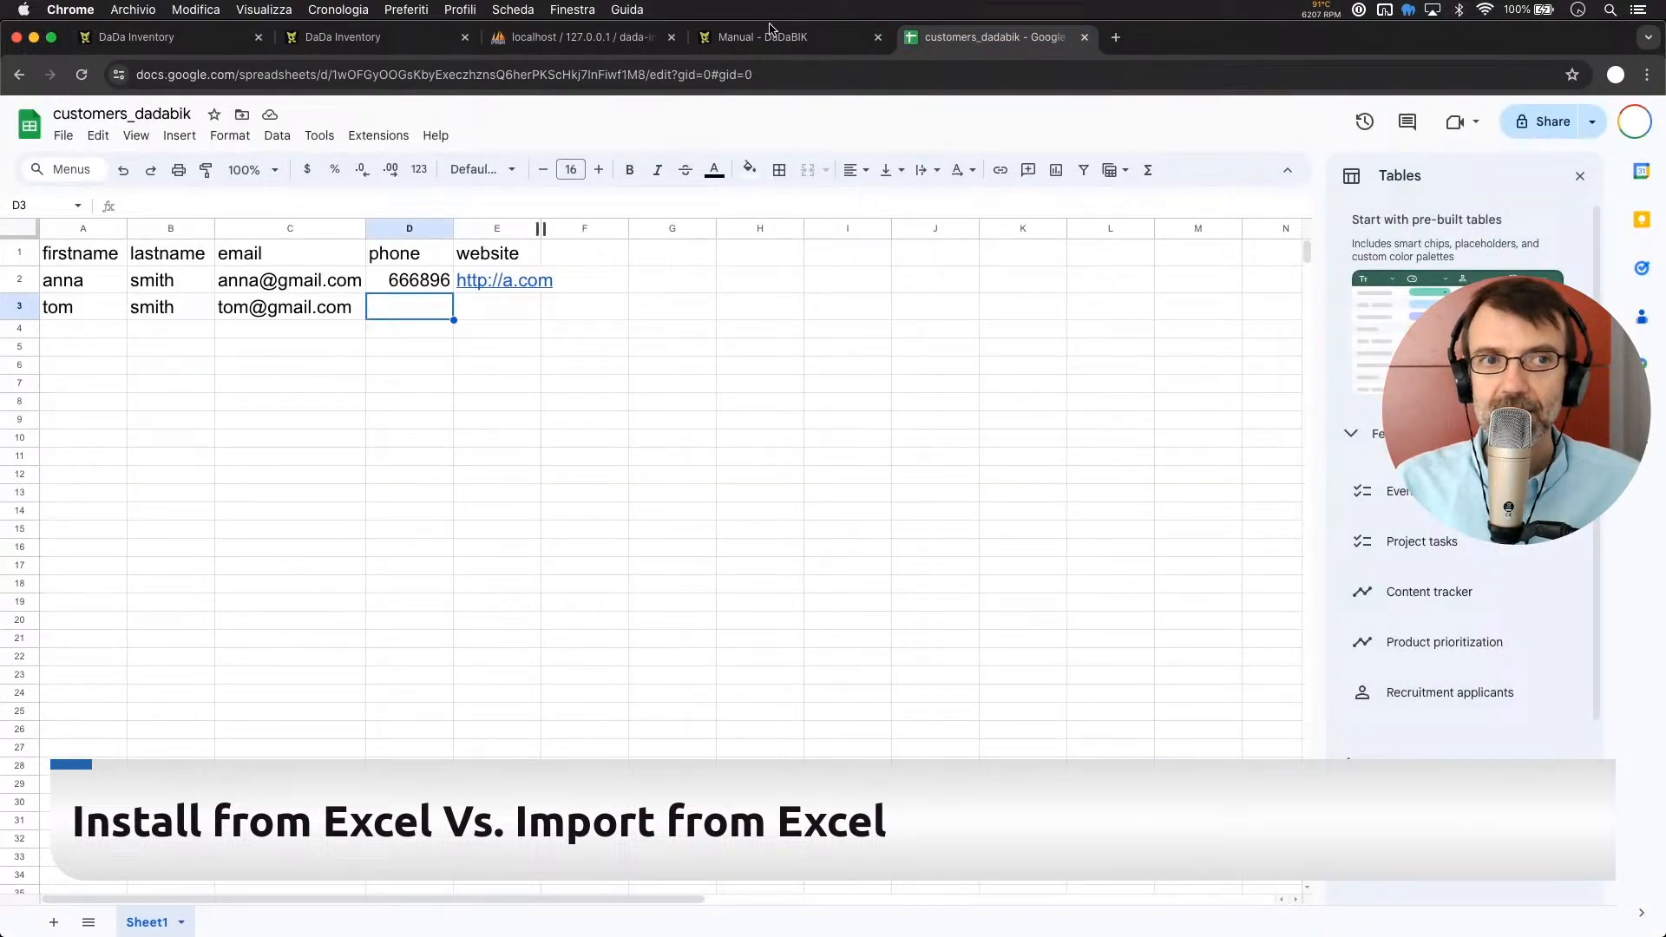
Rename the Sheet1 tab to customers
click(302, 548)
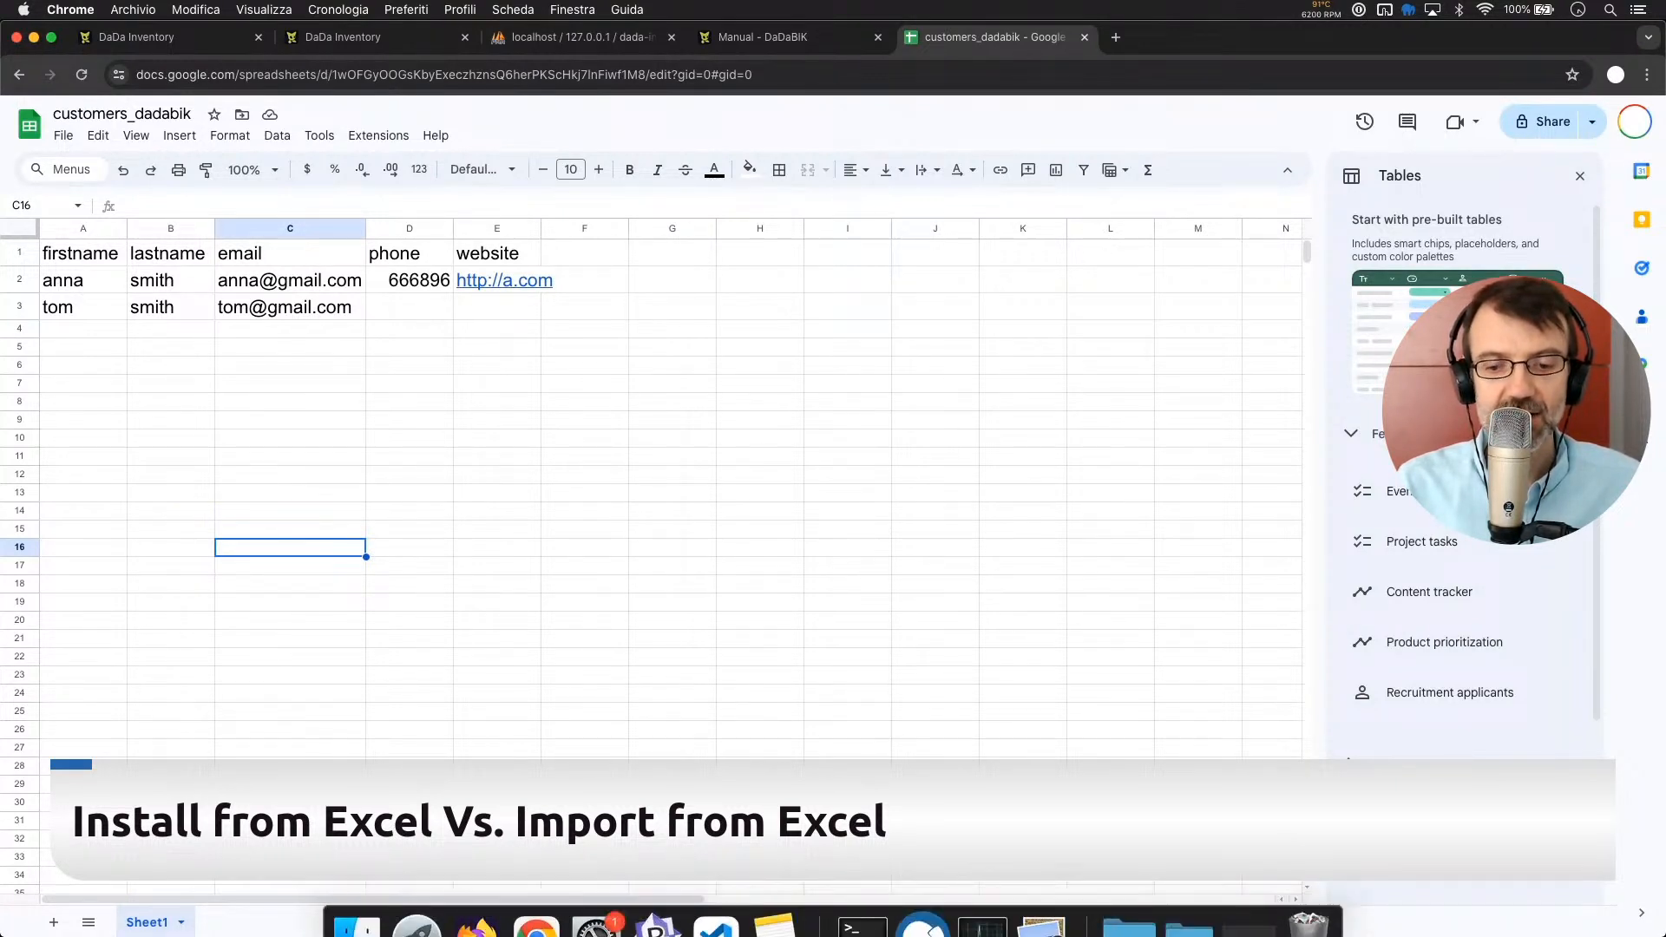
click(580, 475)
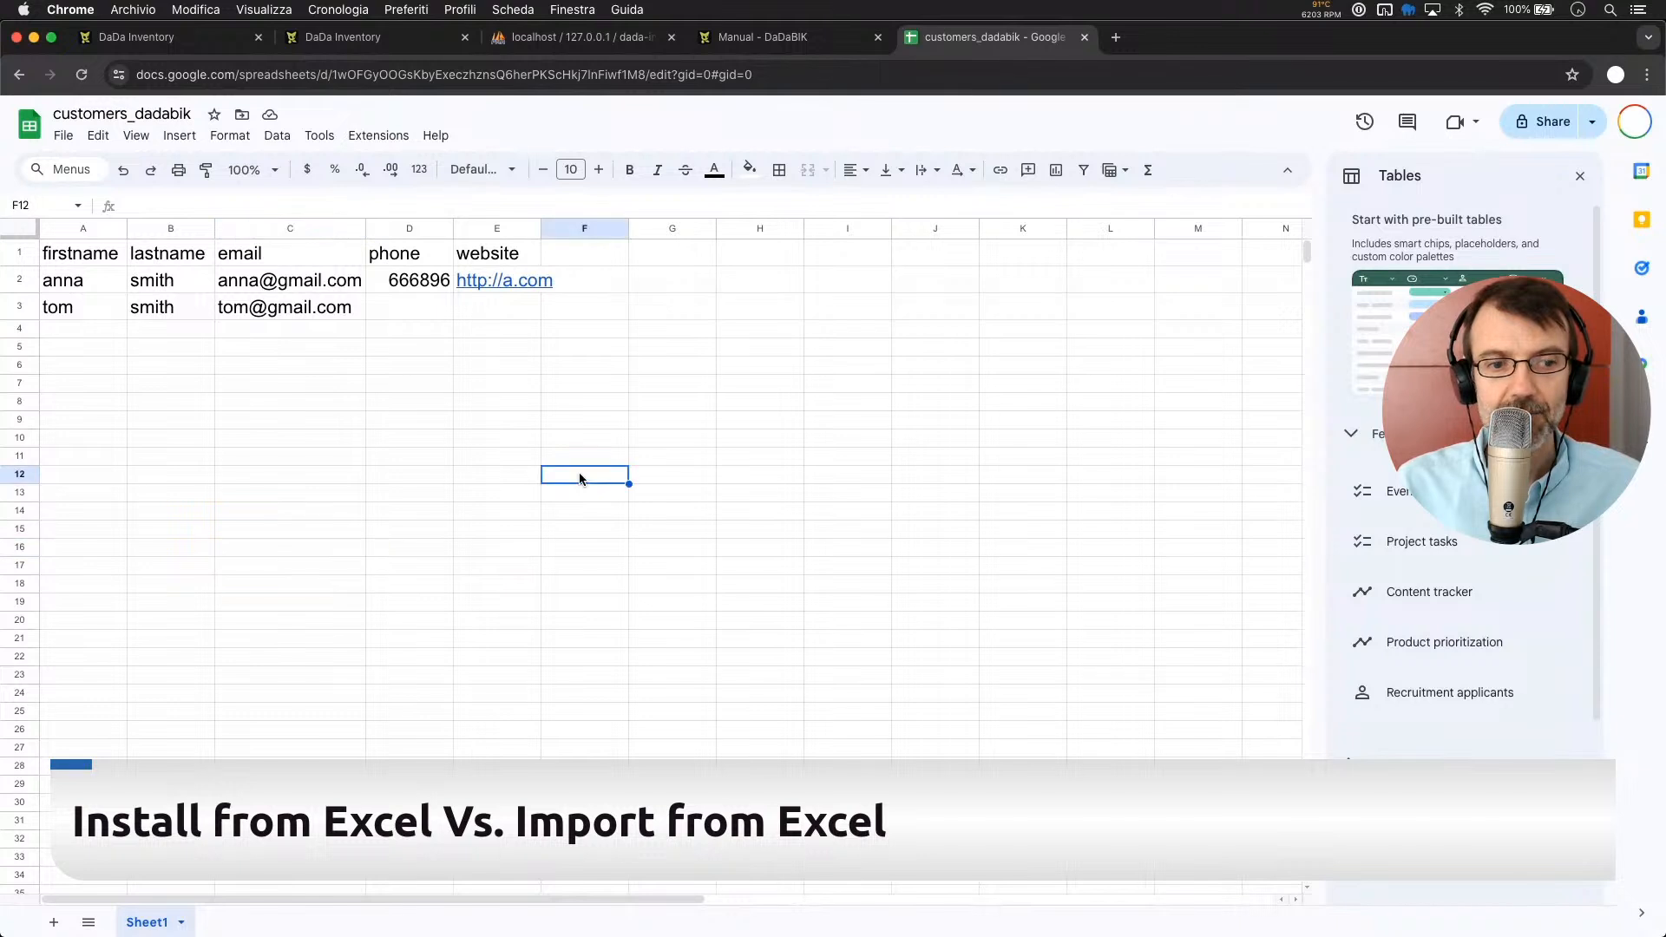
double_click(144, 925)
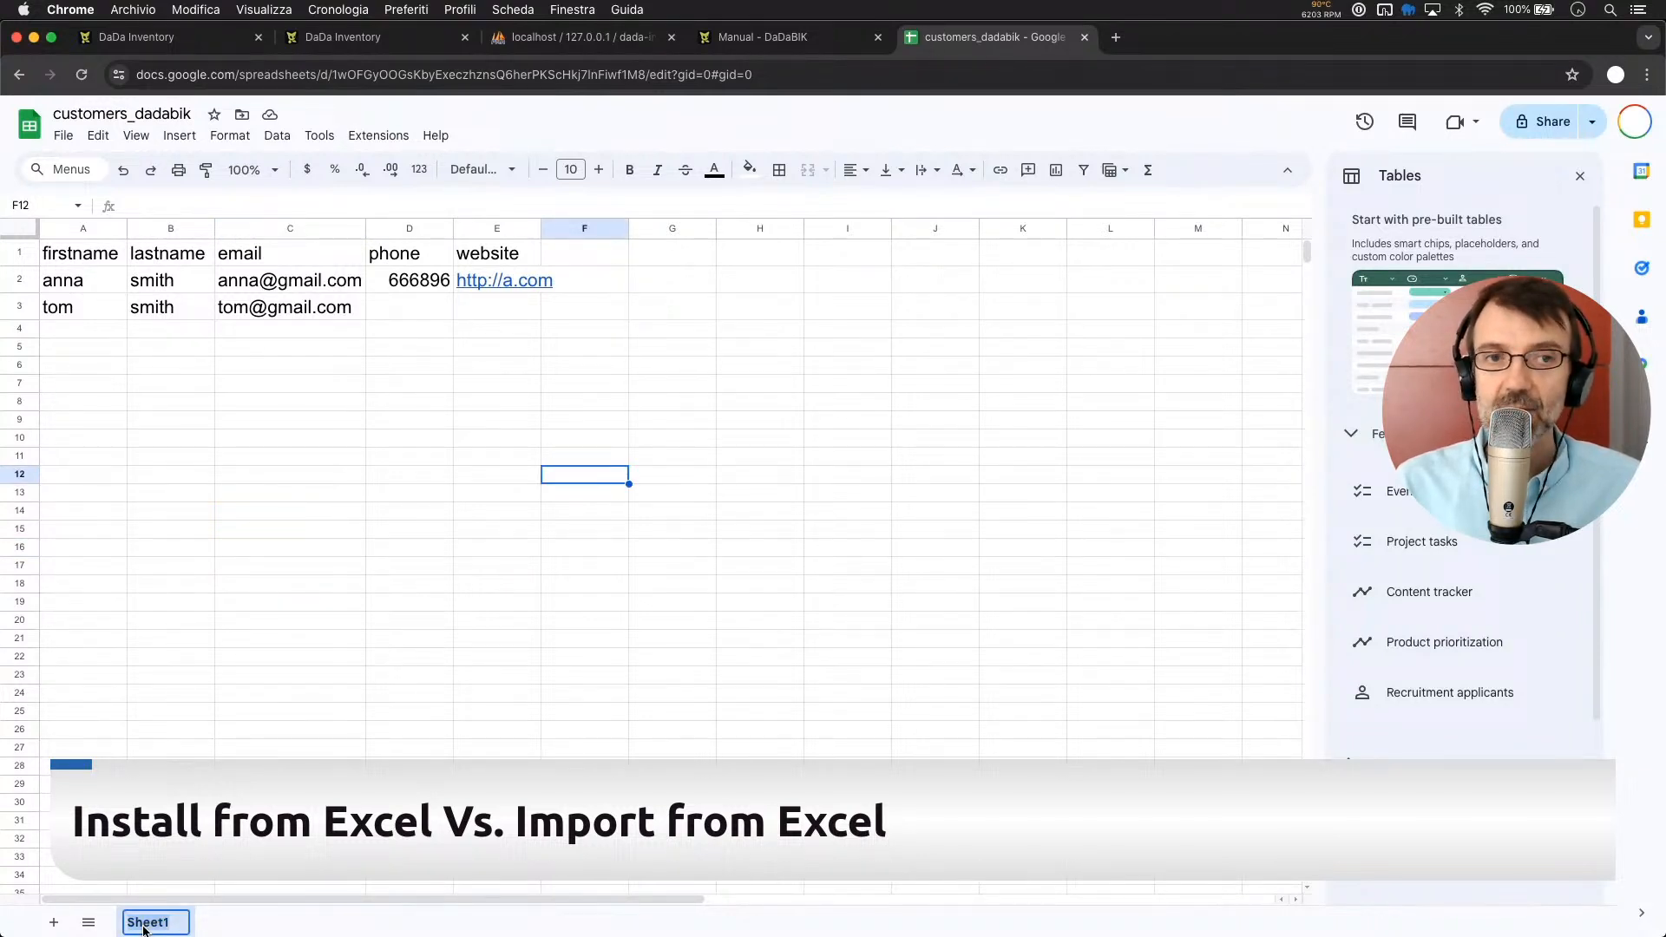
text(cus)
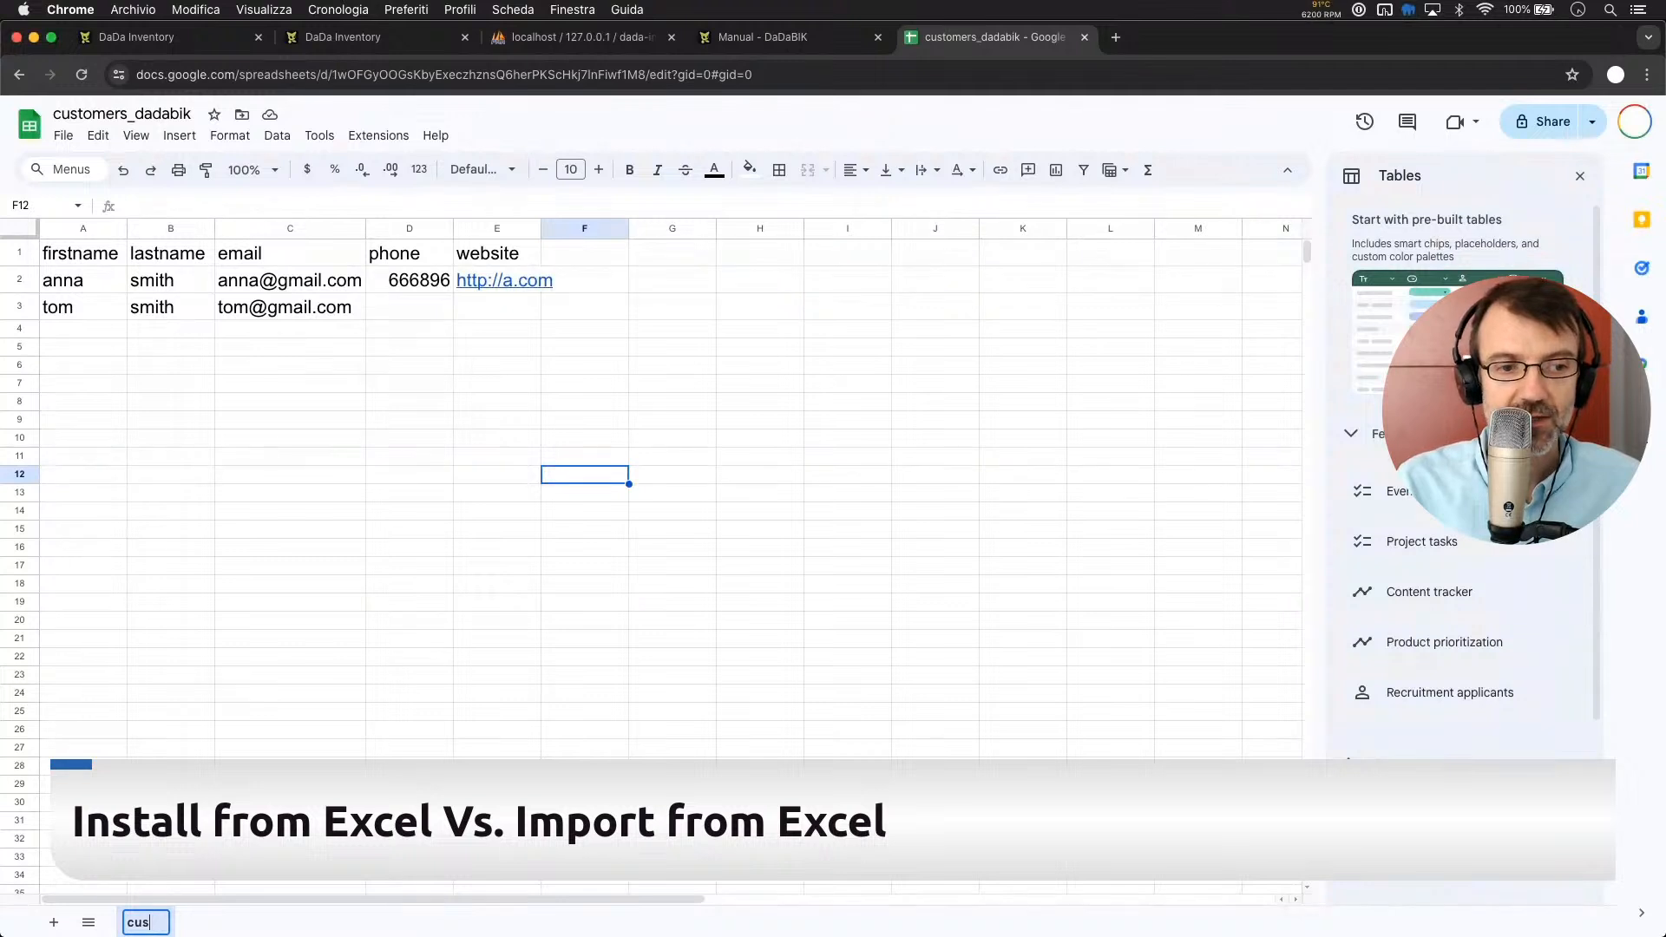
text(tomers)
key(Return)
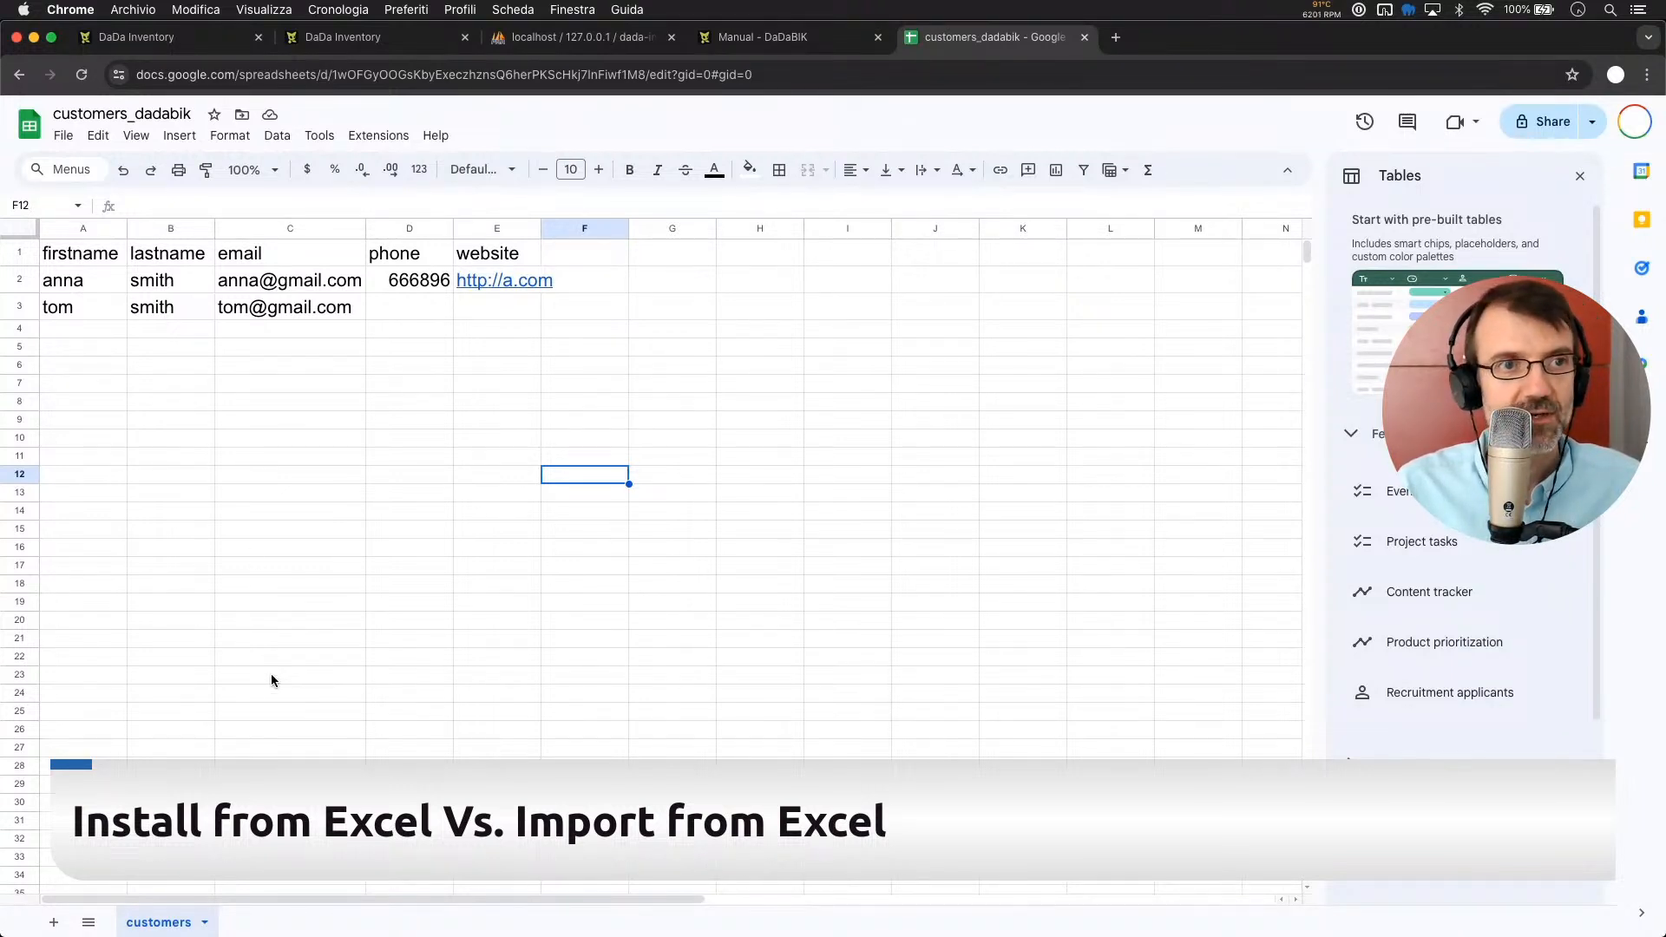
click(402, 392)
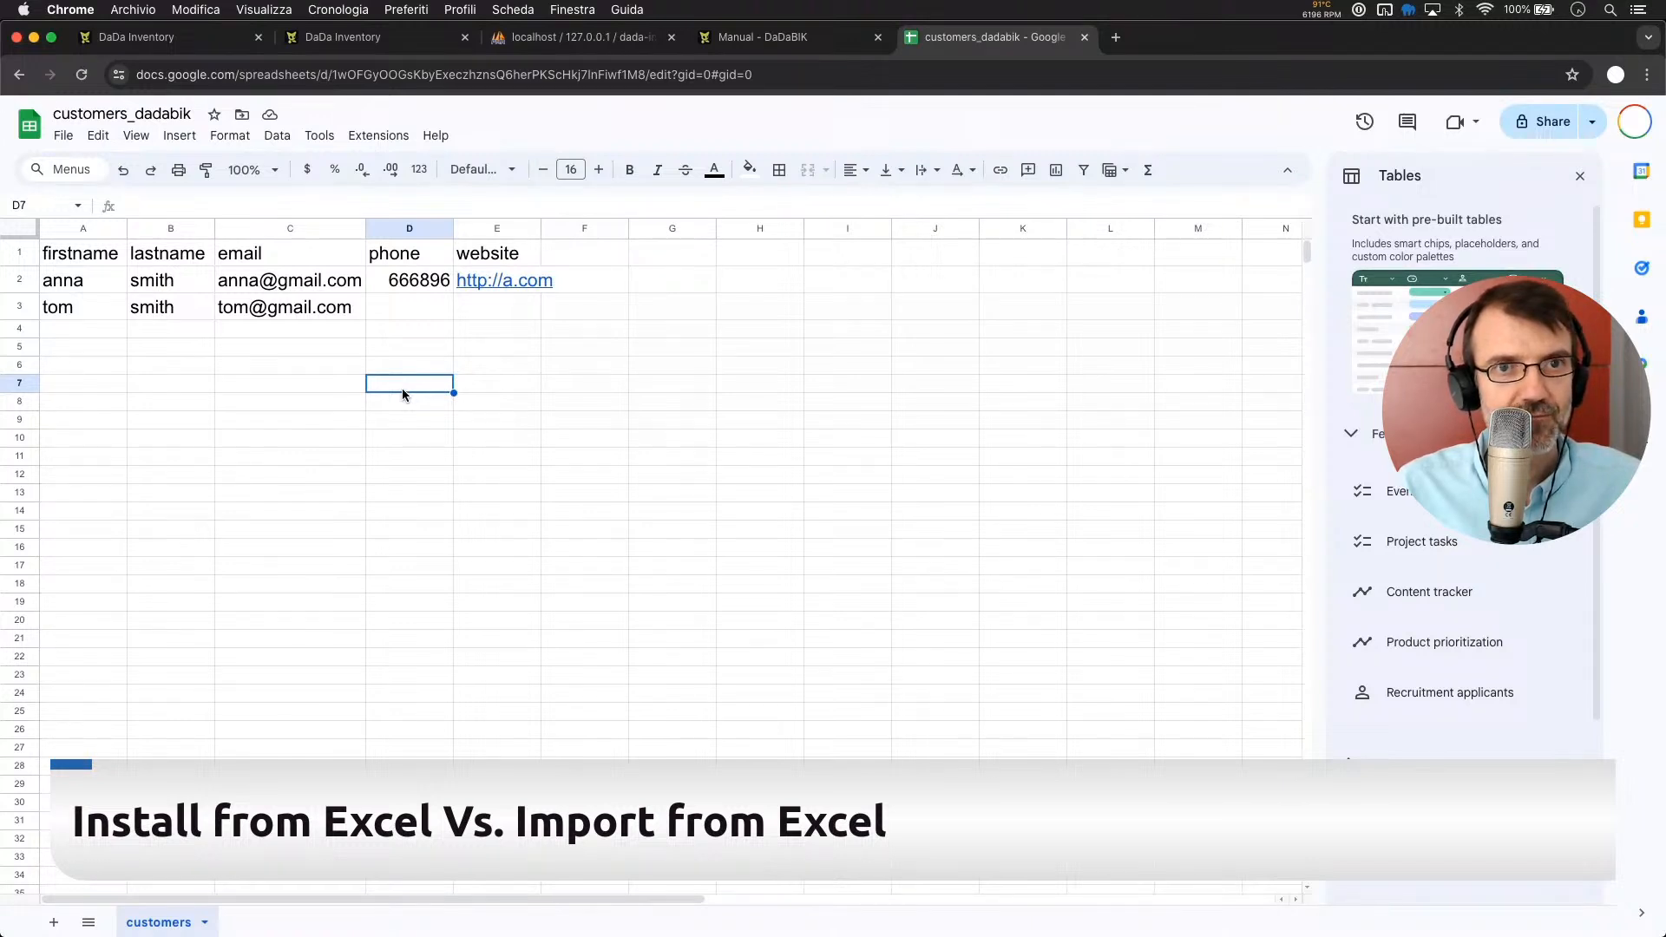
Download the spreadsheet as customers_dadabik.xlsx and return to the DaDaBIK import page
click(466, 337)
click(63, 136)
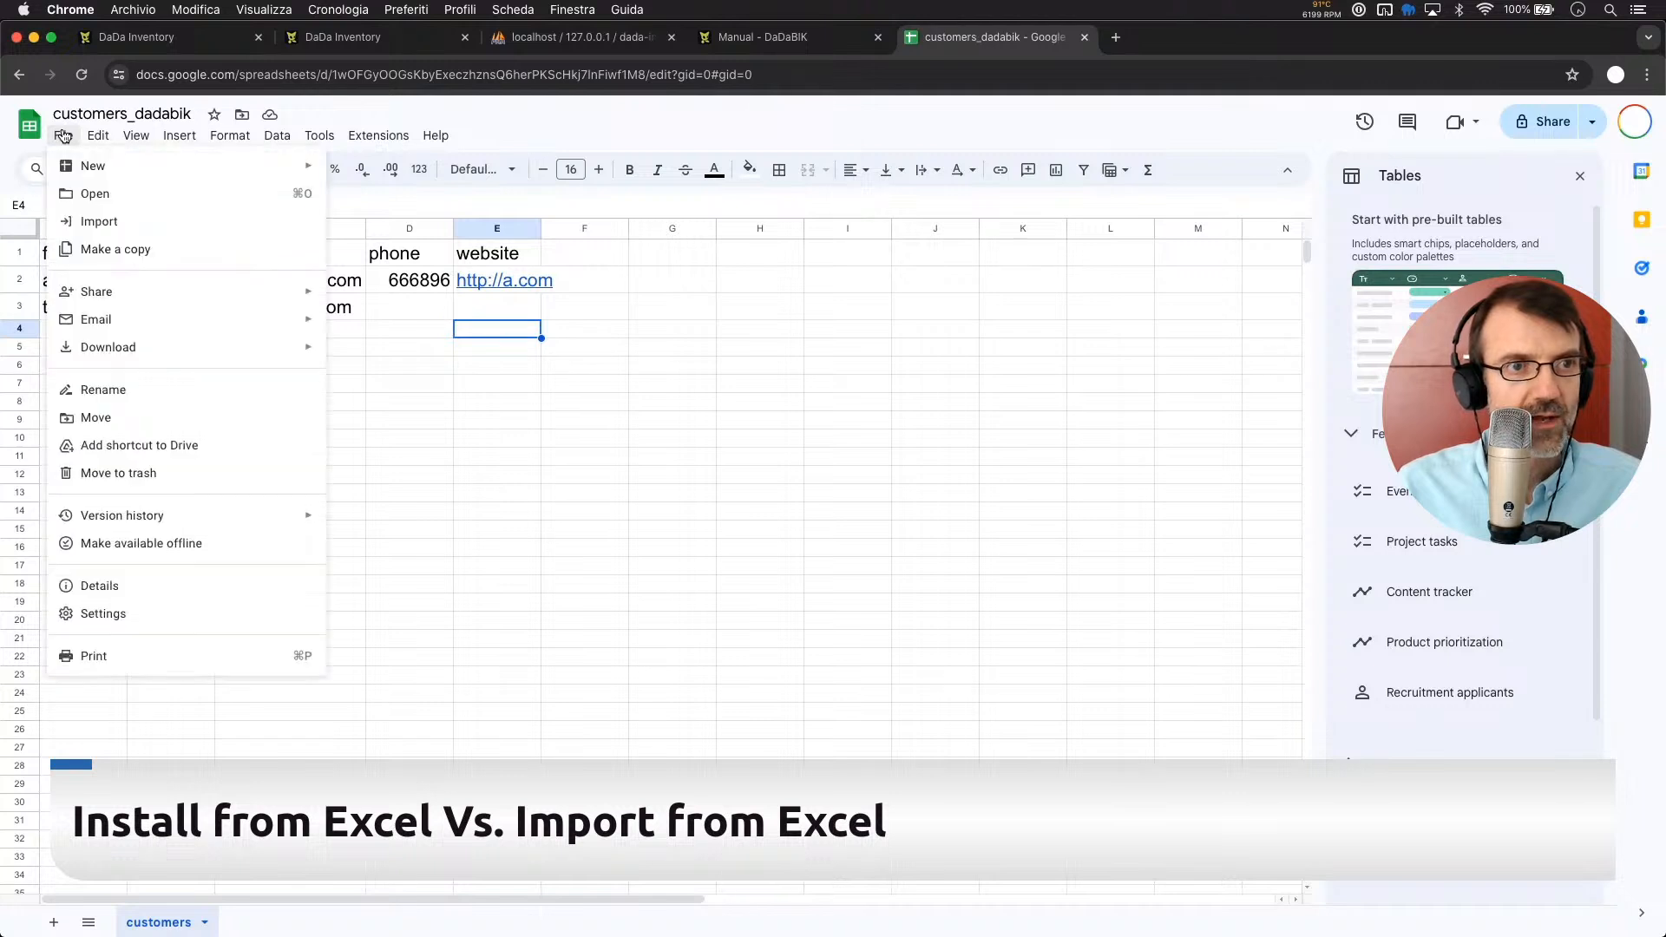
mouse_move(145, 354)
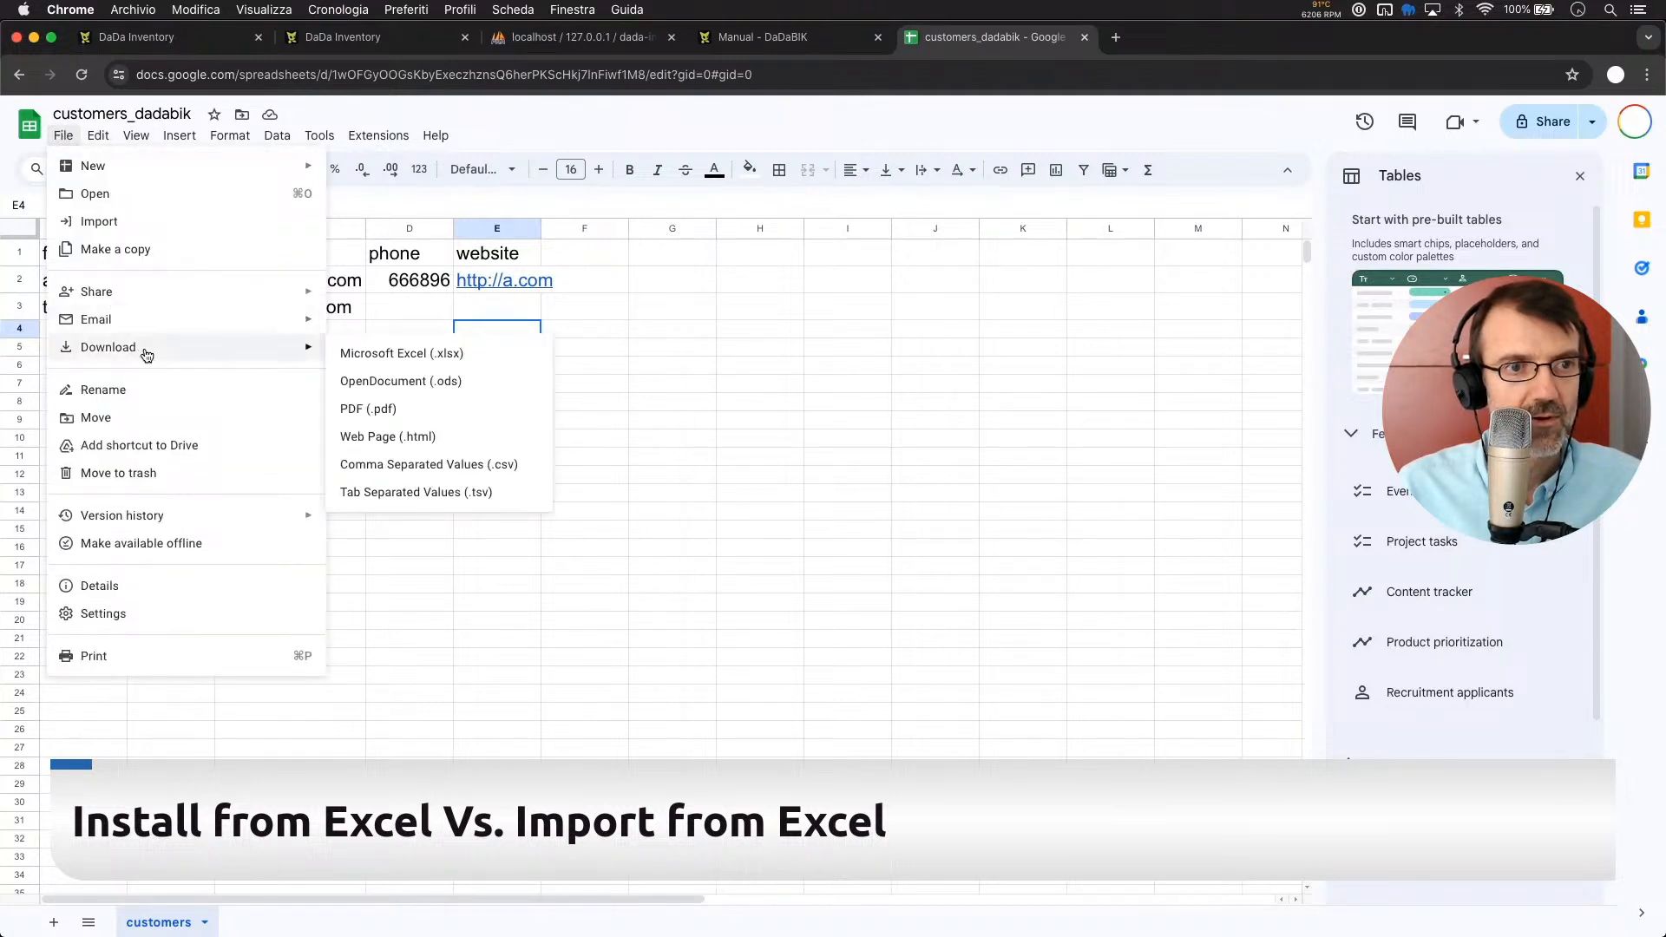
click(433, 355)
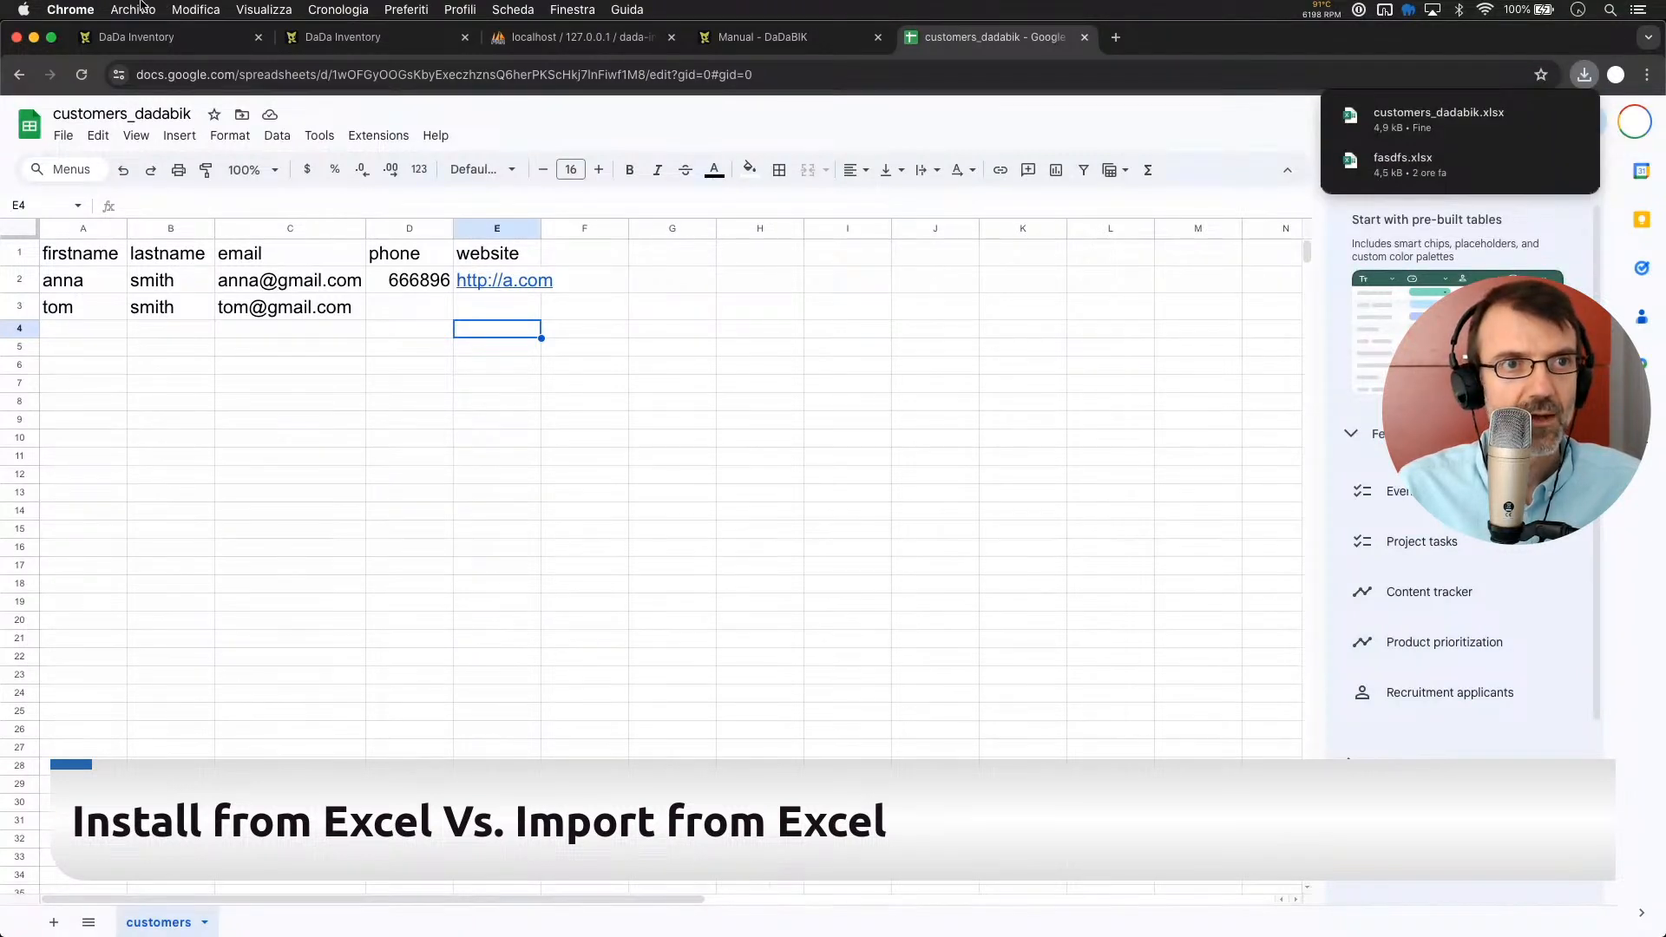
click(139, 37)
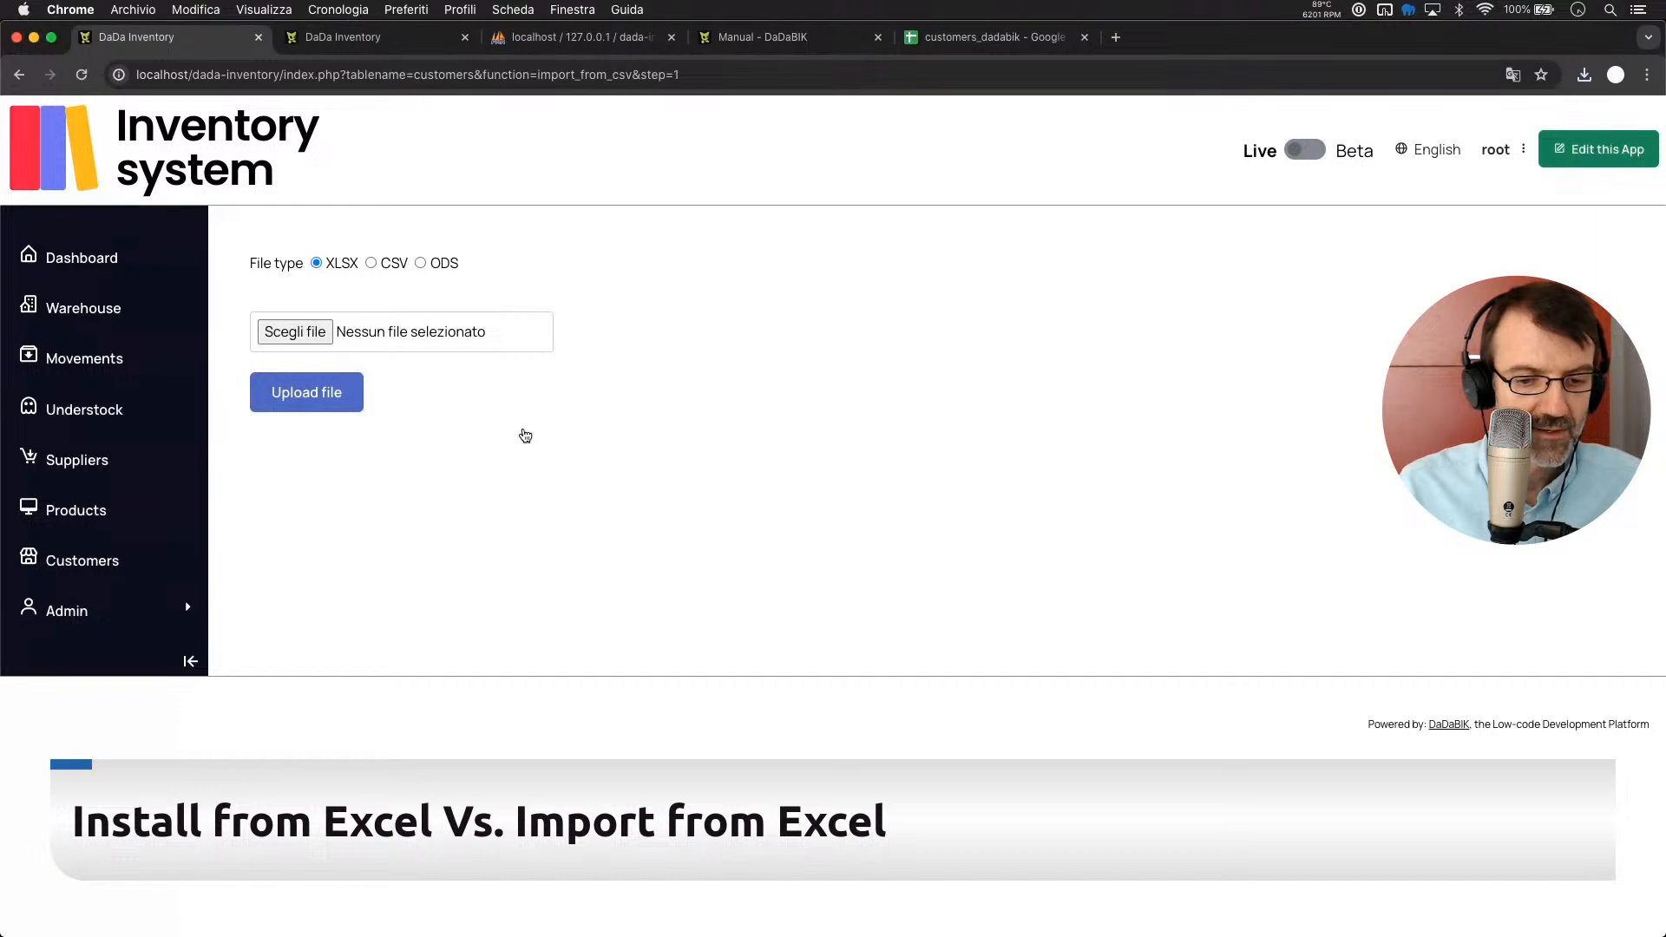
Attach customers_dadabik.xlsx from the Download folder to the Customers import form
key(super+Tab)
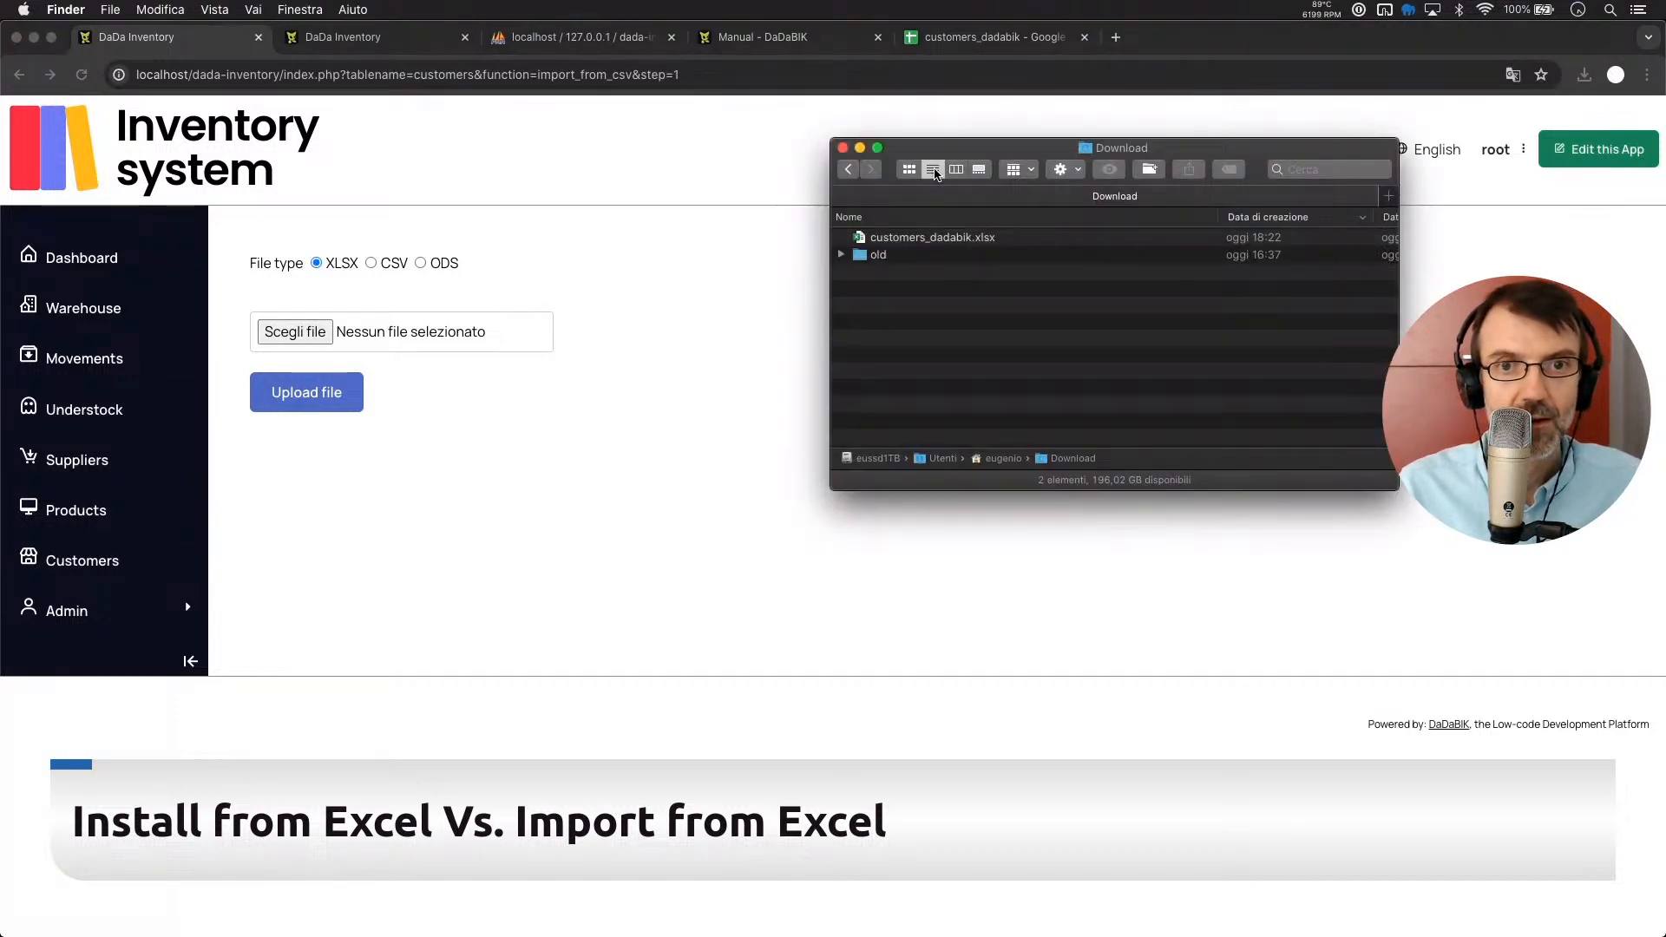
click(911, 243)
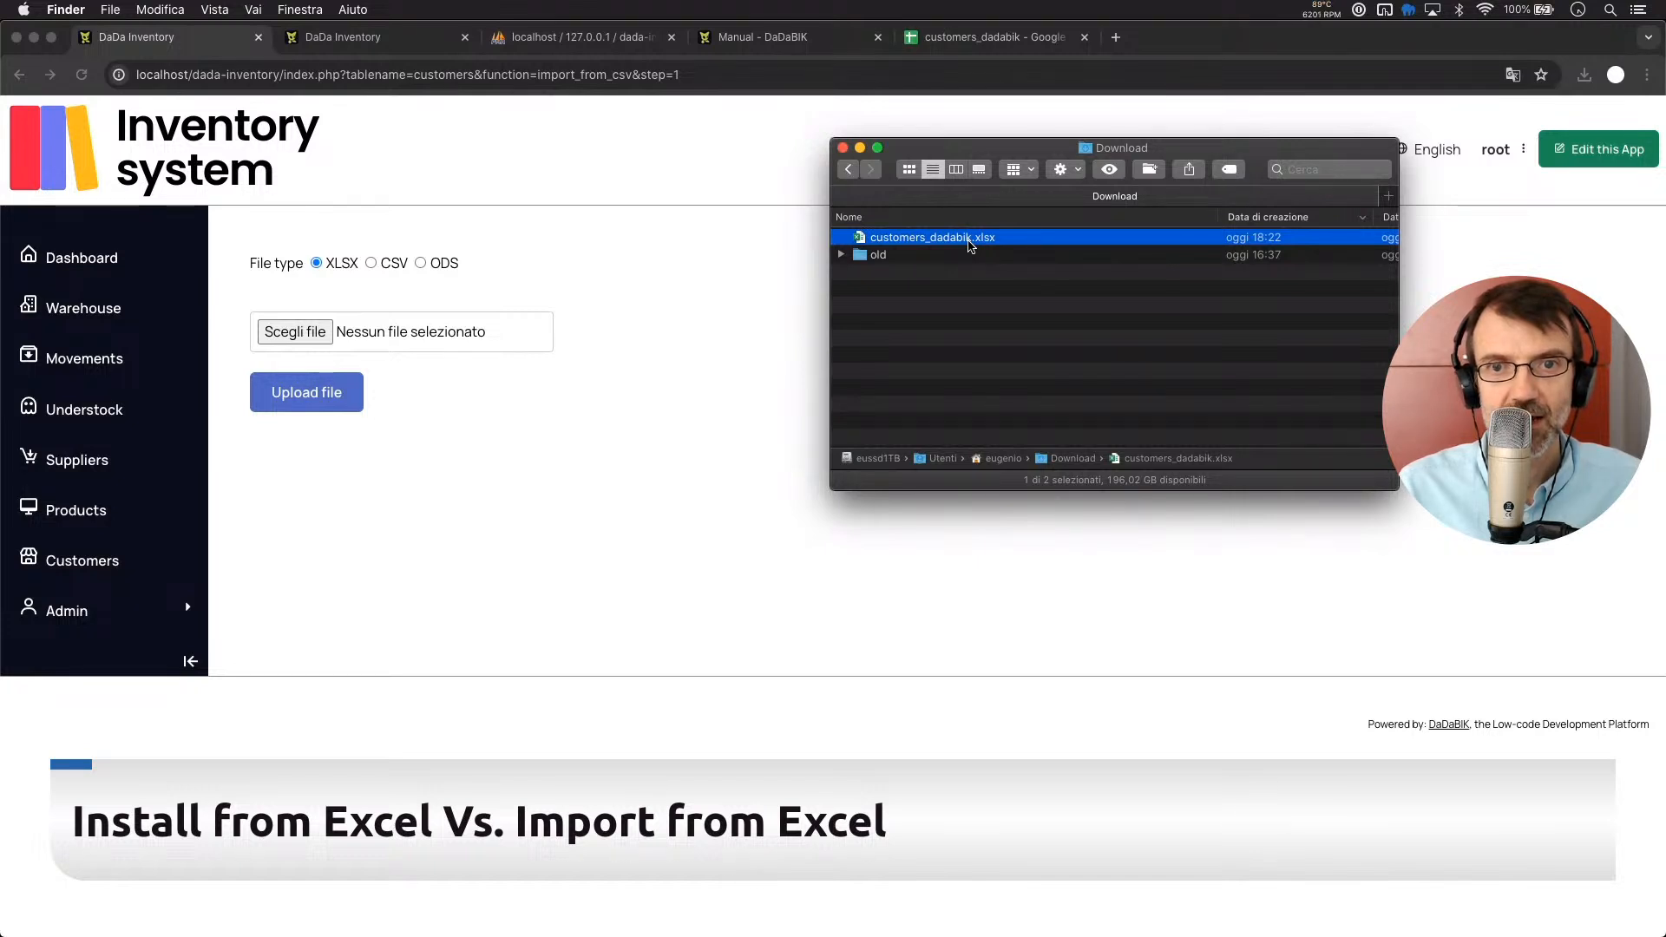
drag(970, 245, 488, 328)
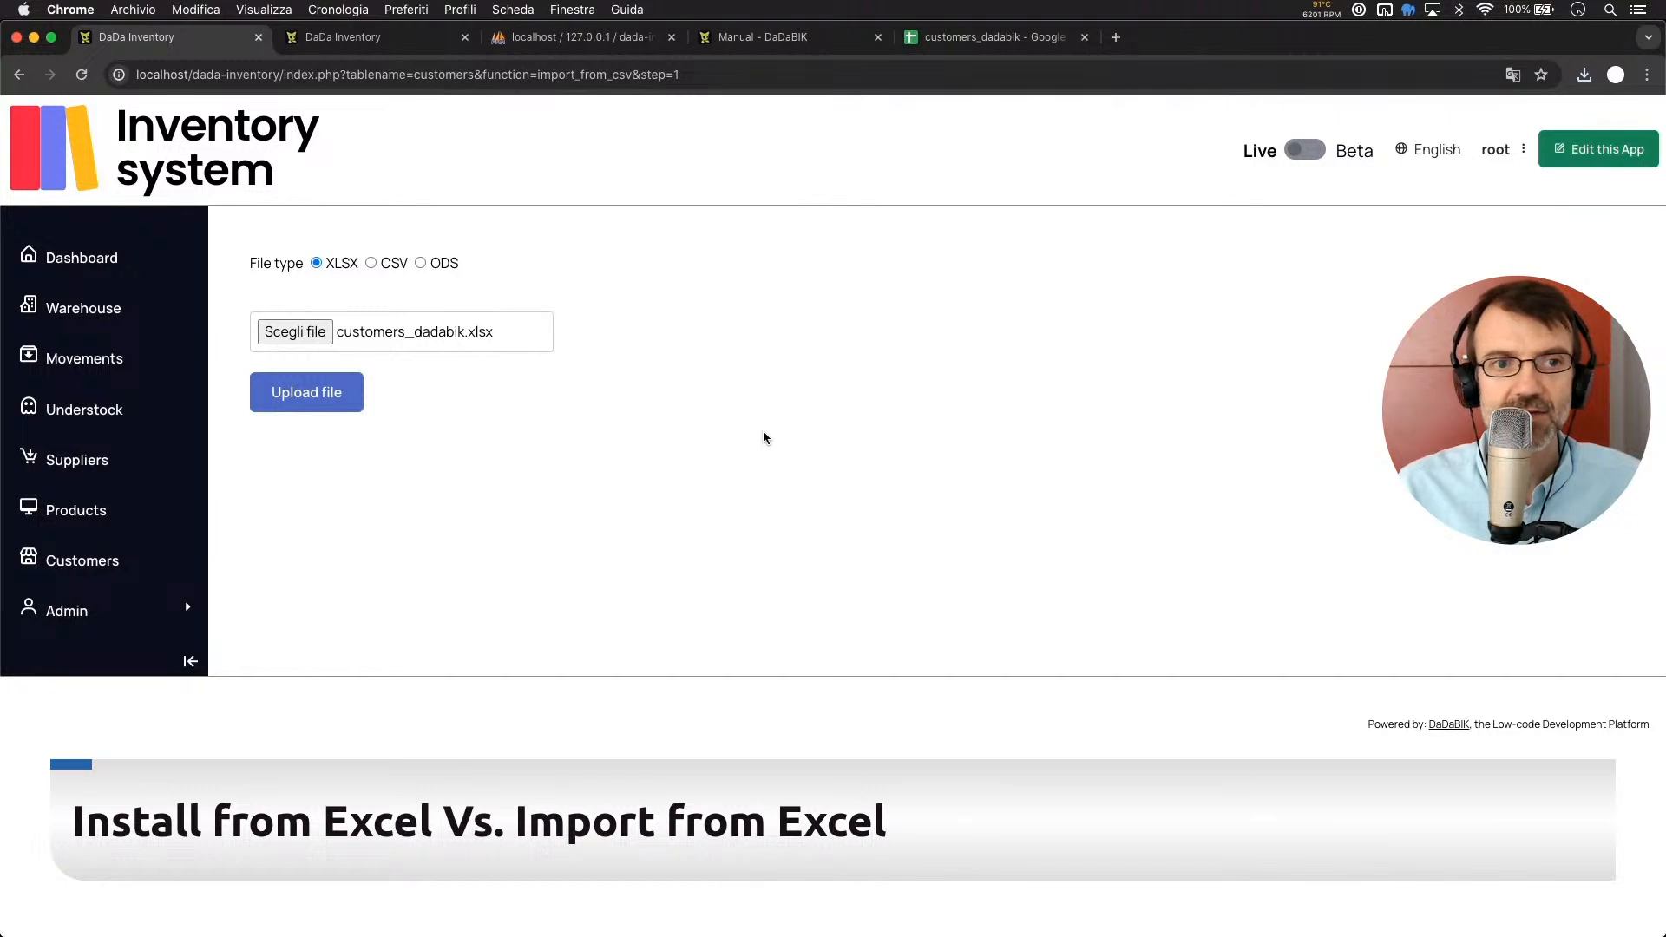
Upload customers_dadabik.xlsx and confirm importing the two previewed customer rows
click(299, 401)
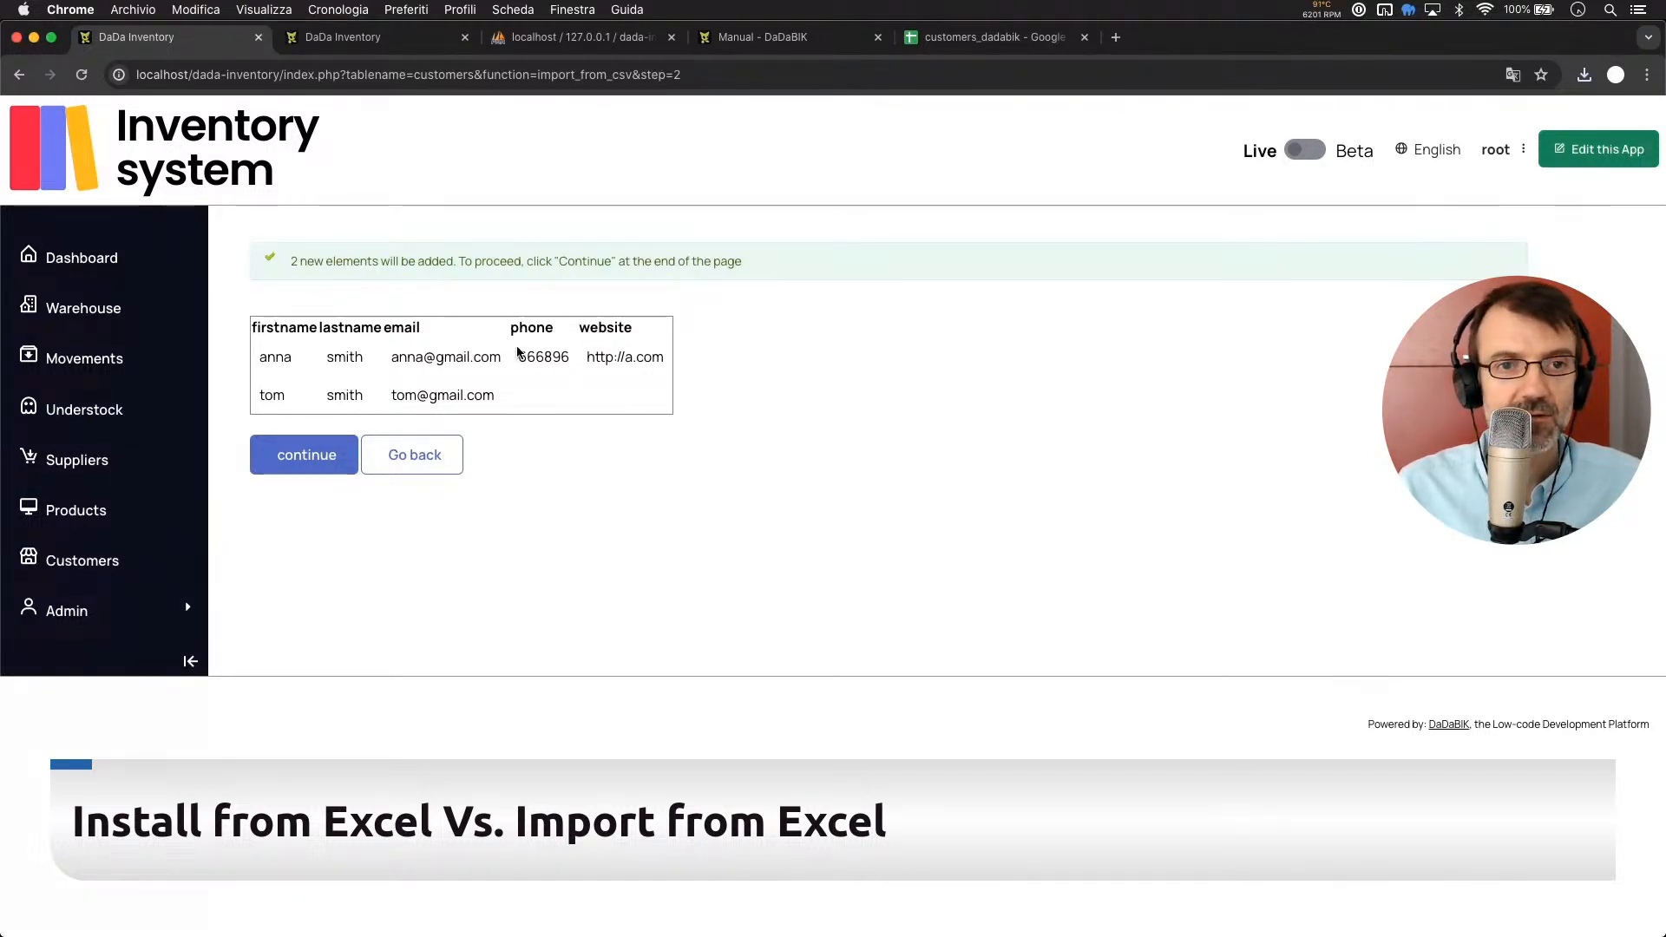
click(317, 448)
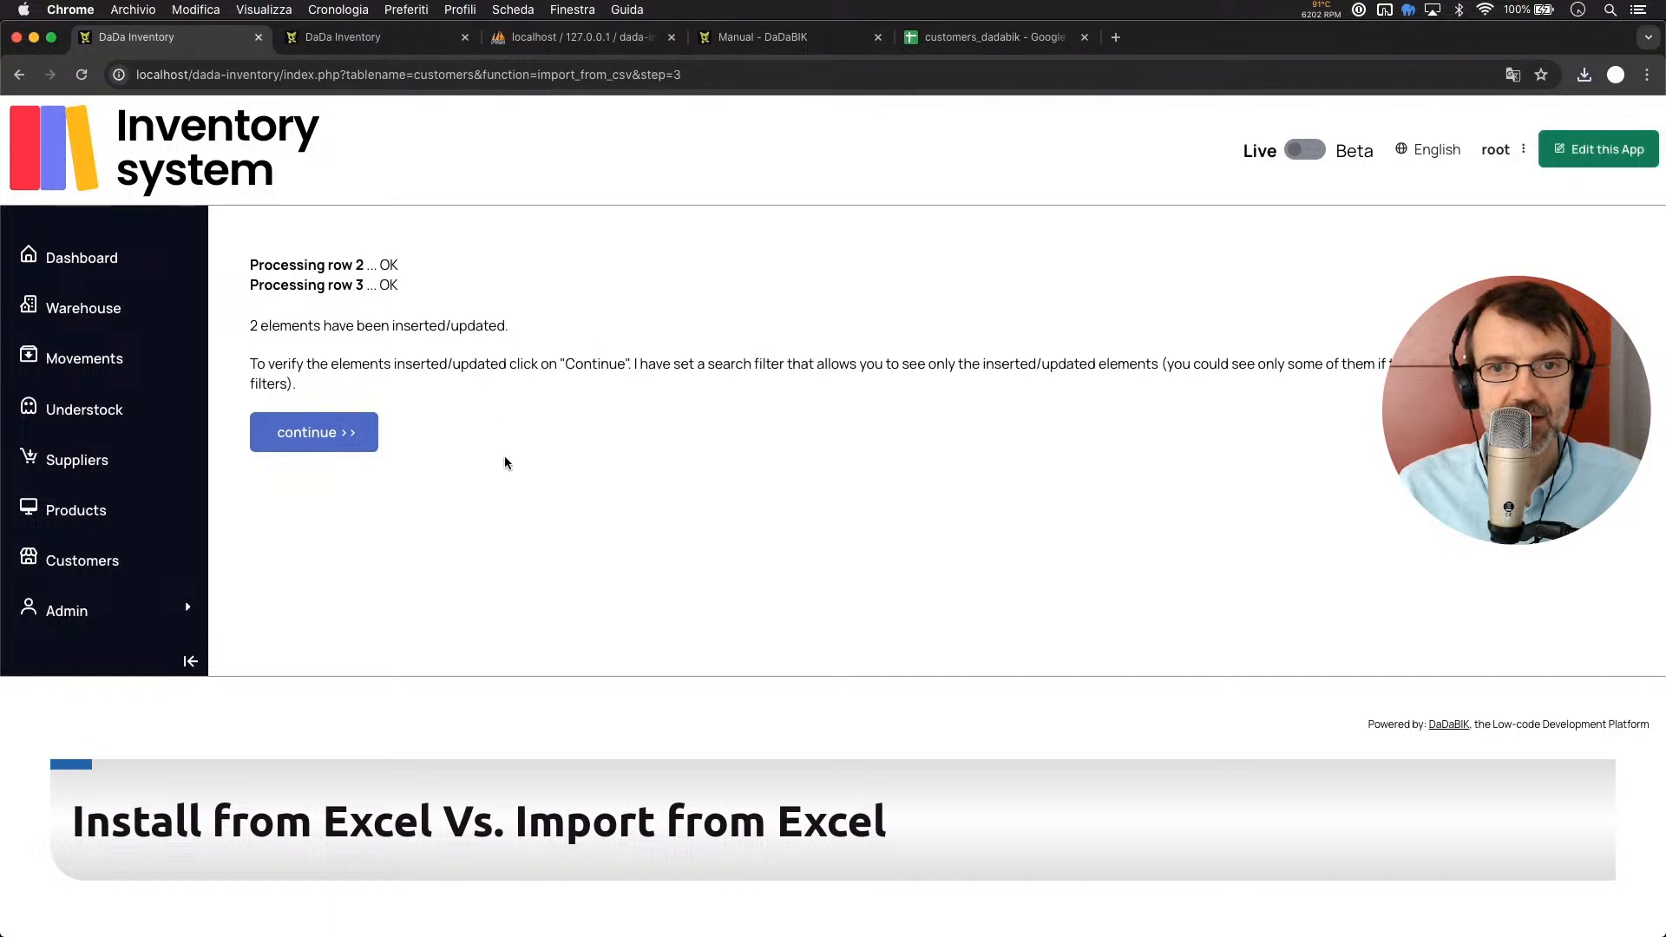
View the imported records, then remove the search filter to list all three customers
click(345, 436)
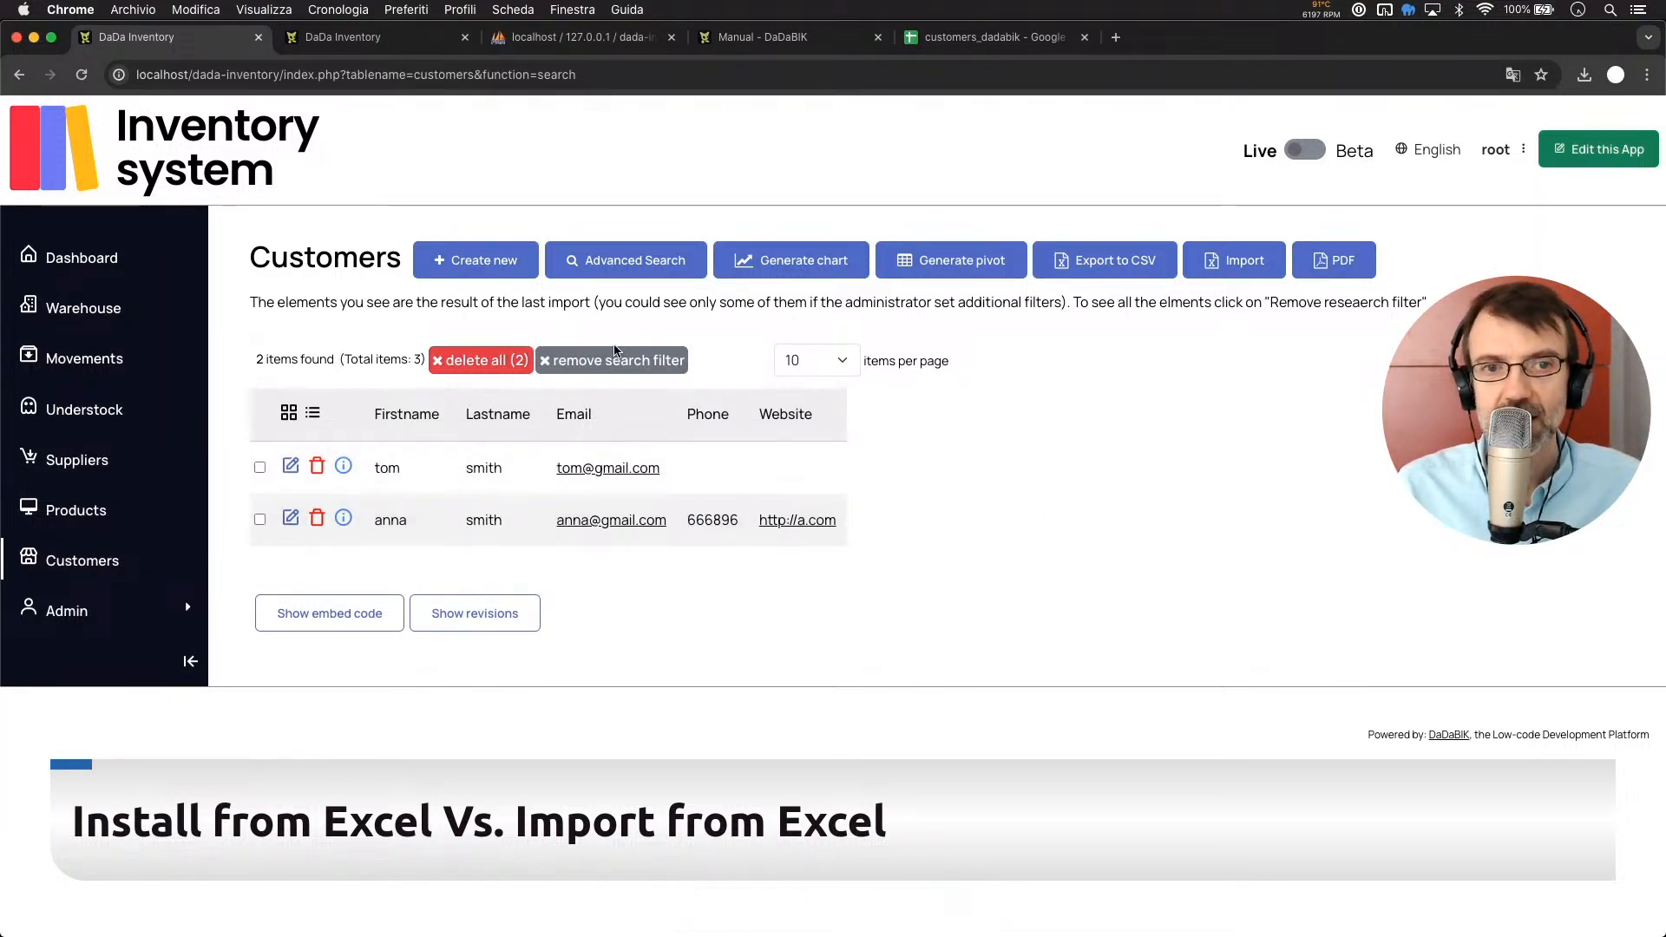
click(586, 363)
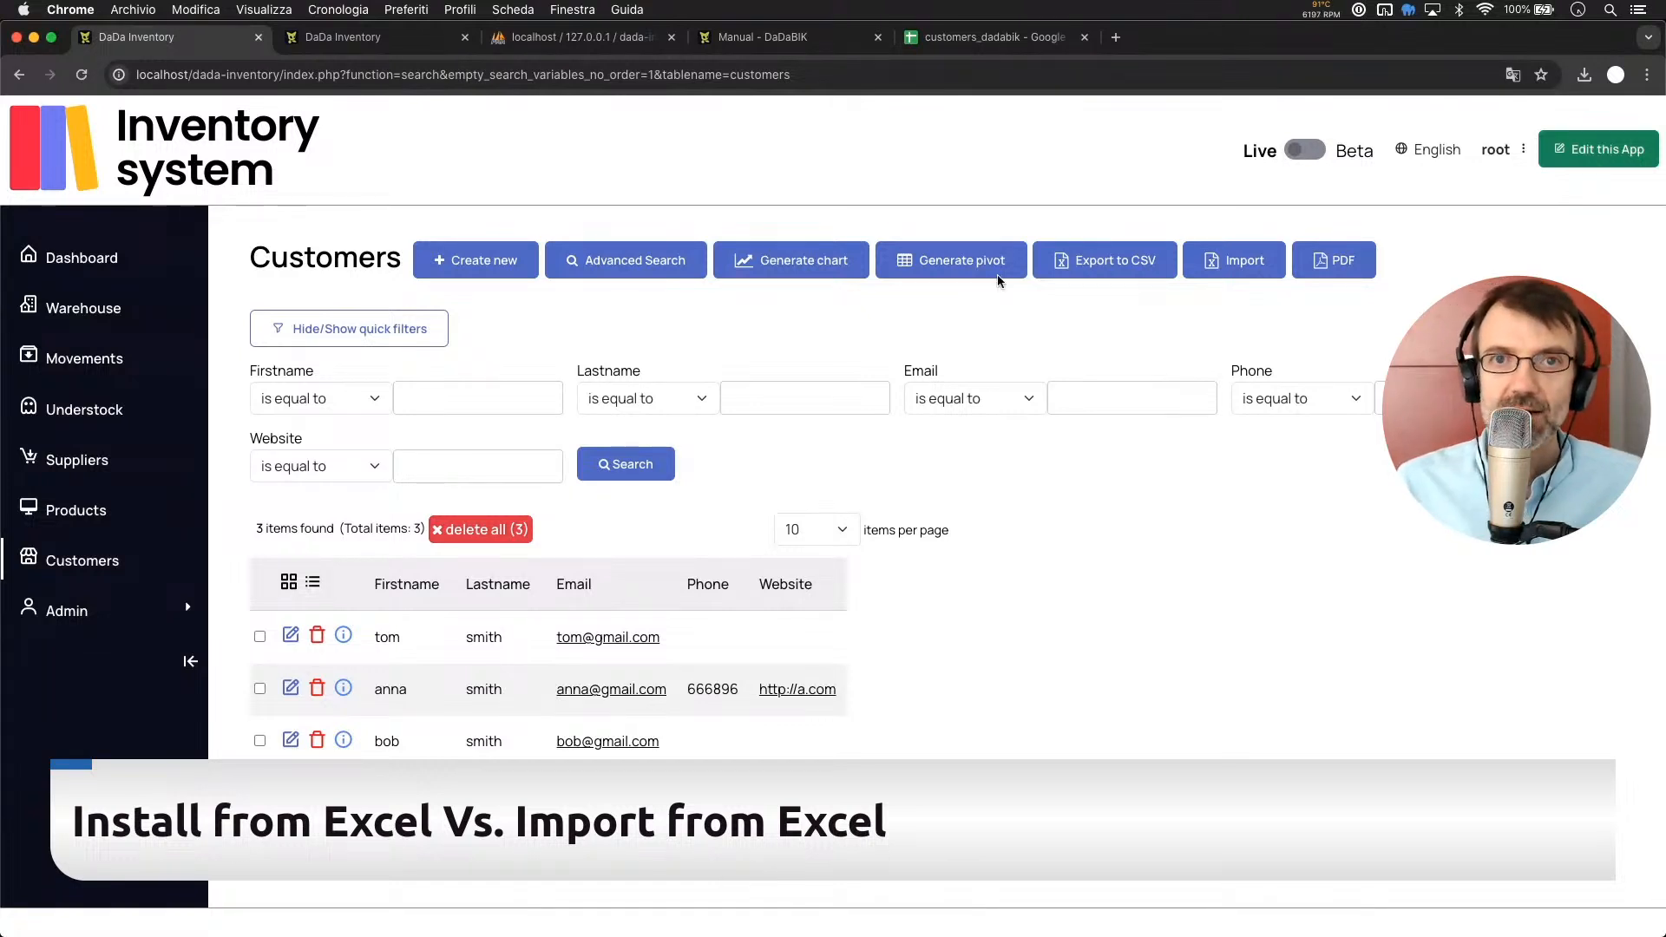
Return to the customers_dadabik sheet and check the lastname, email and website headers
click(973, 37)
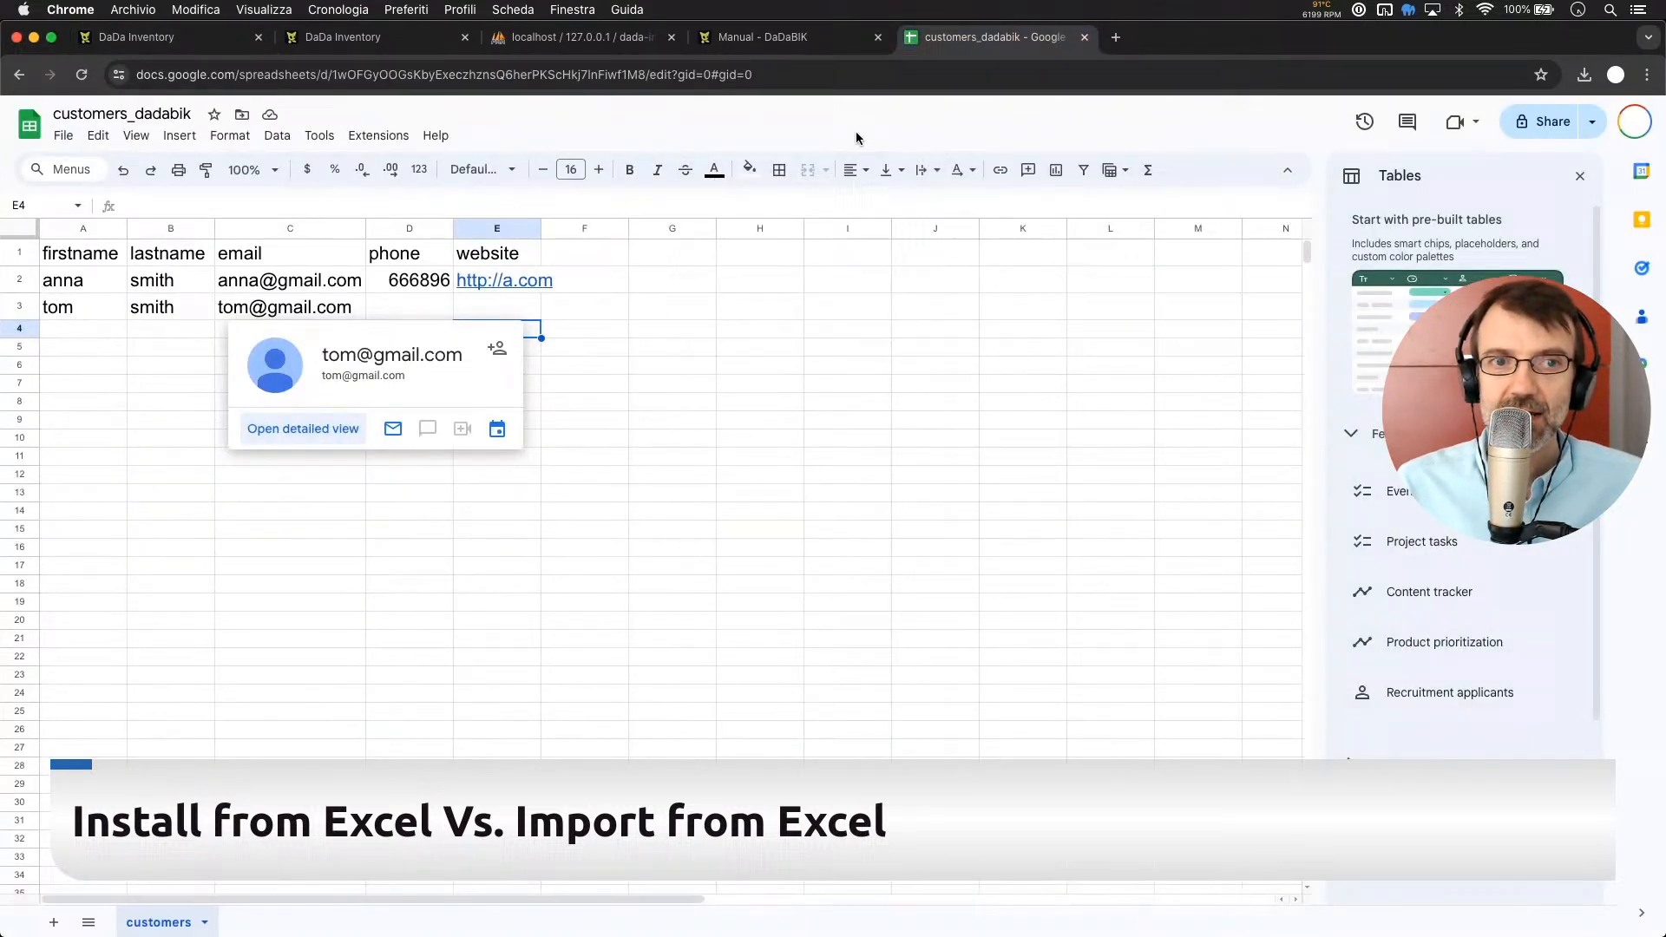
click(755, 548)
click(440, 388)
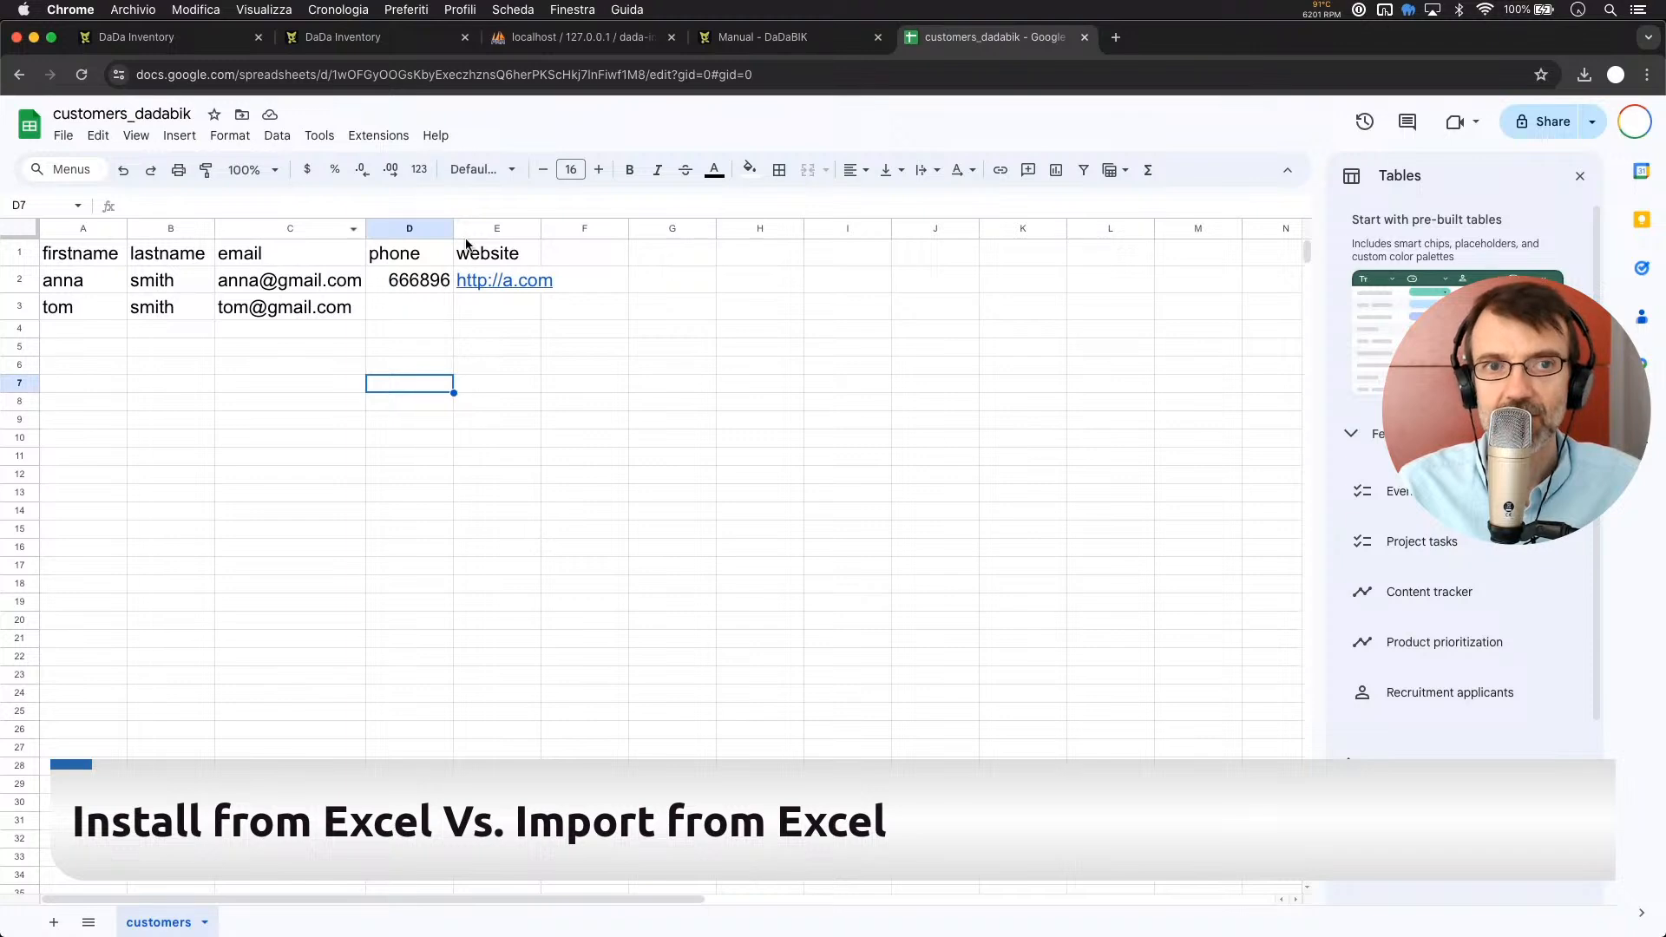
mouse_move(508, 288)
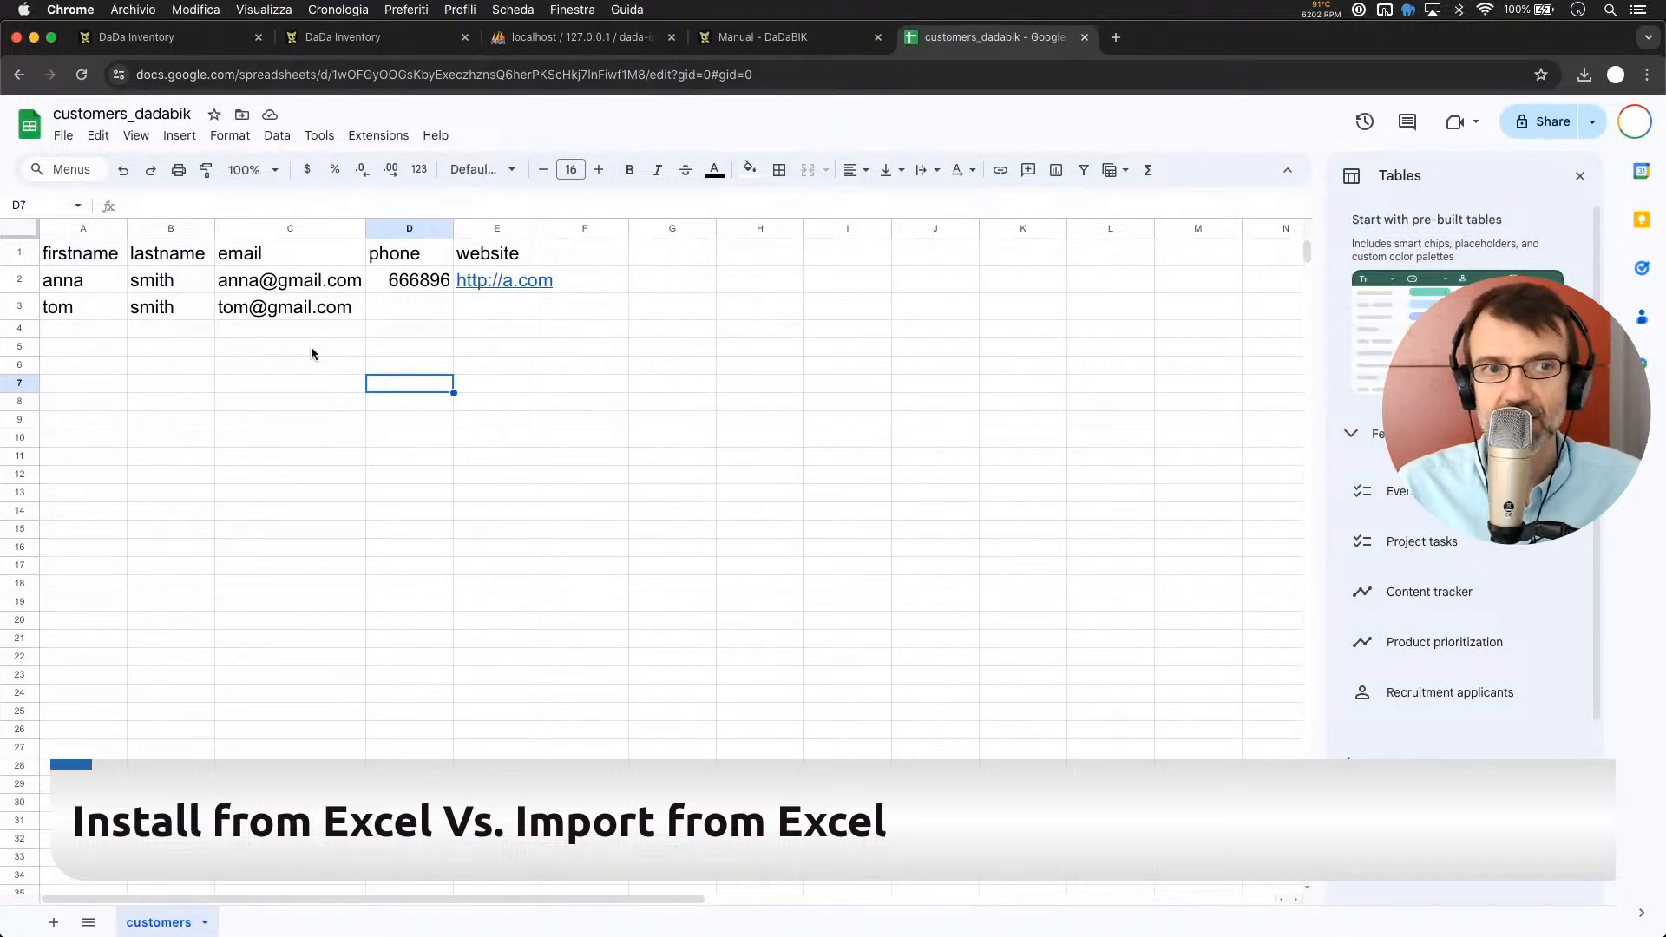
click(195, 257)
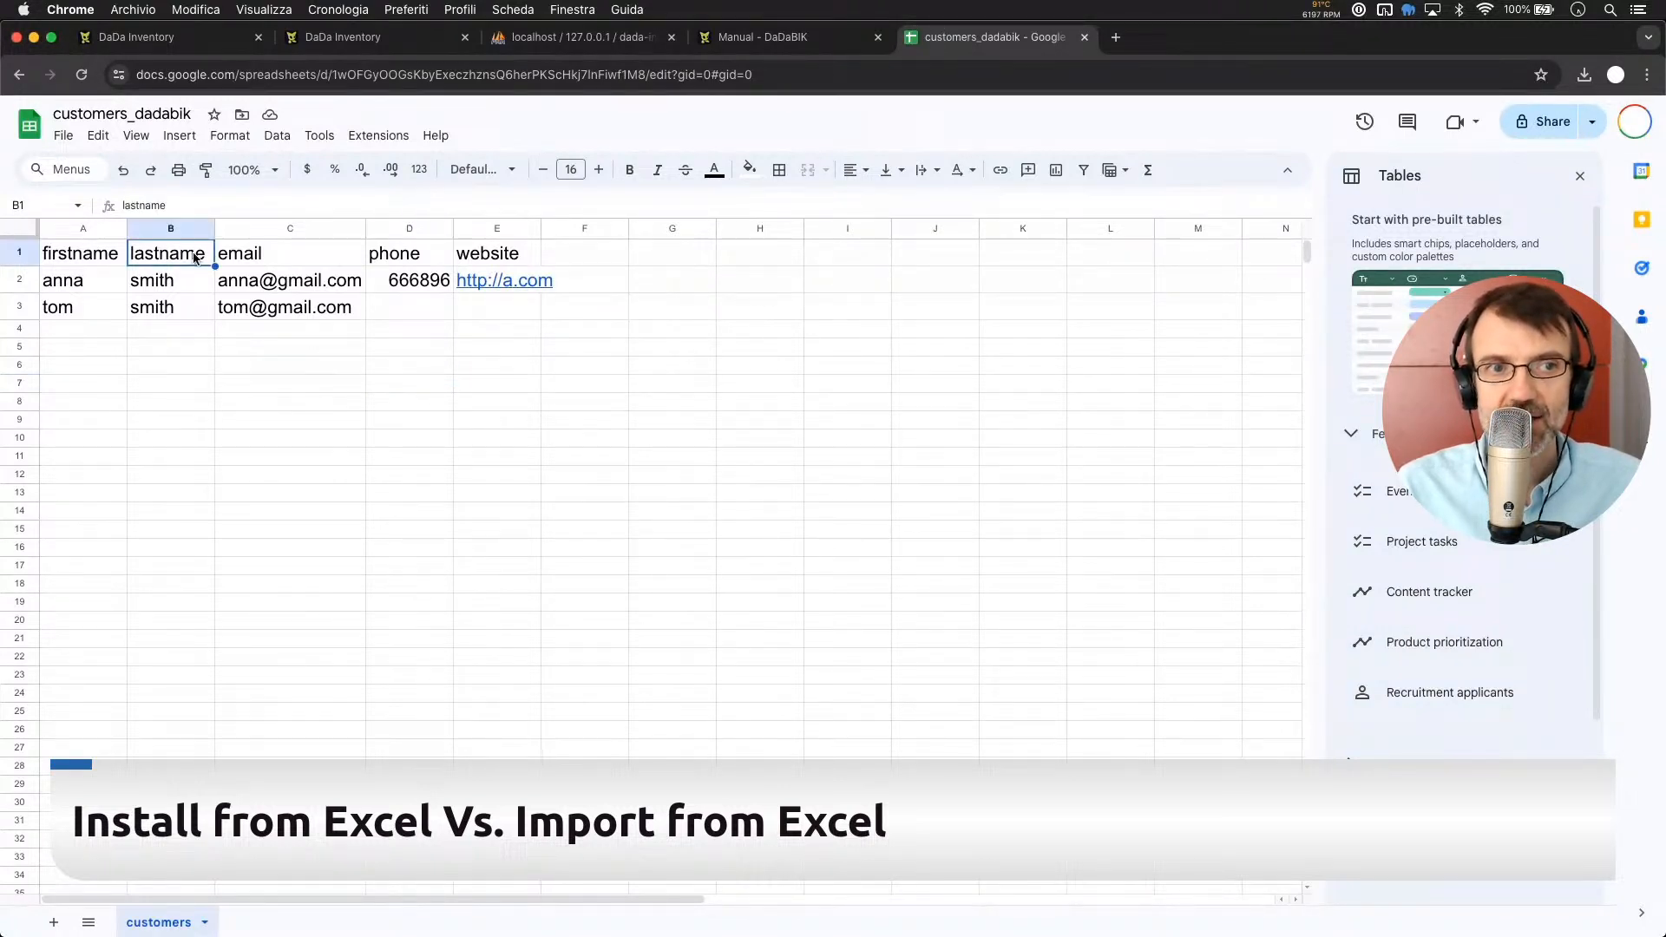
click(273, 253)
click(506, 257)
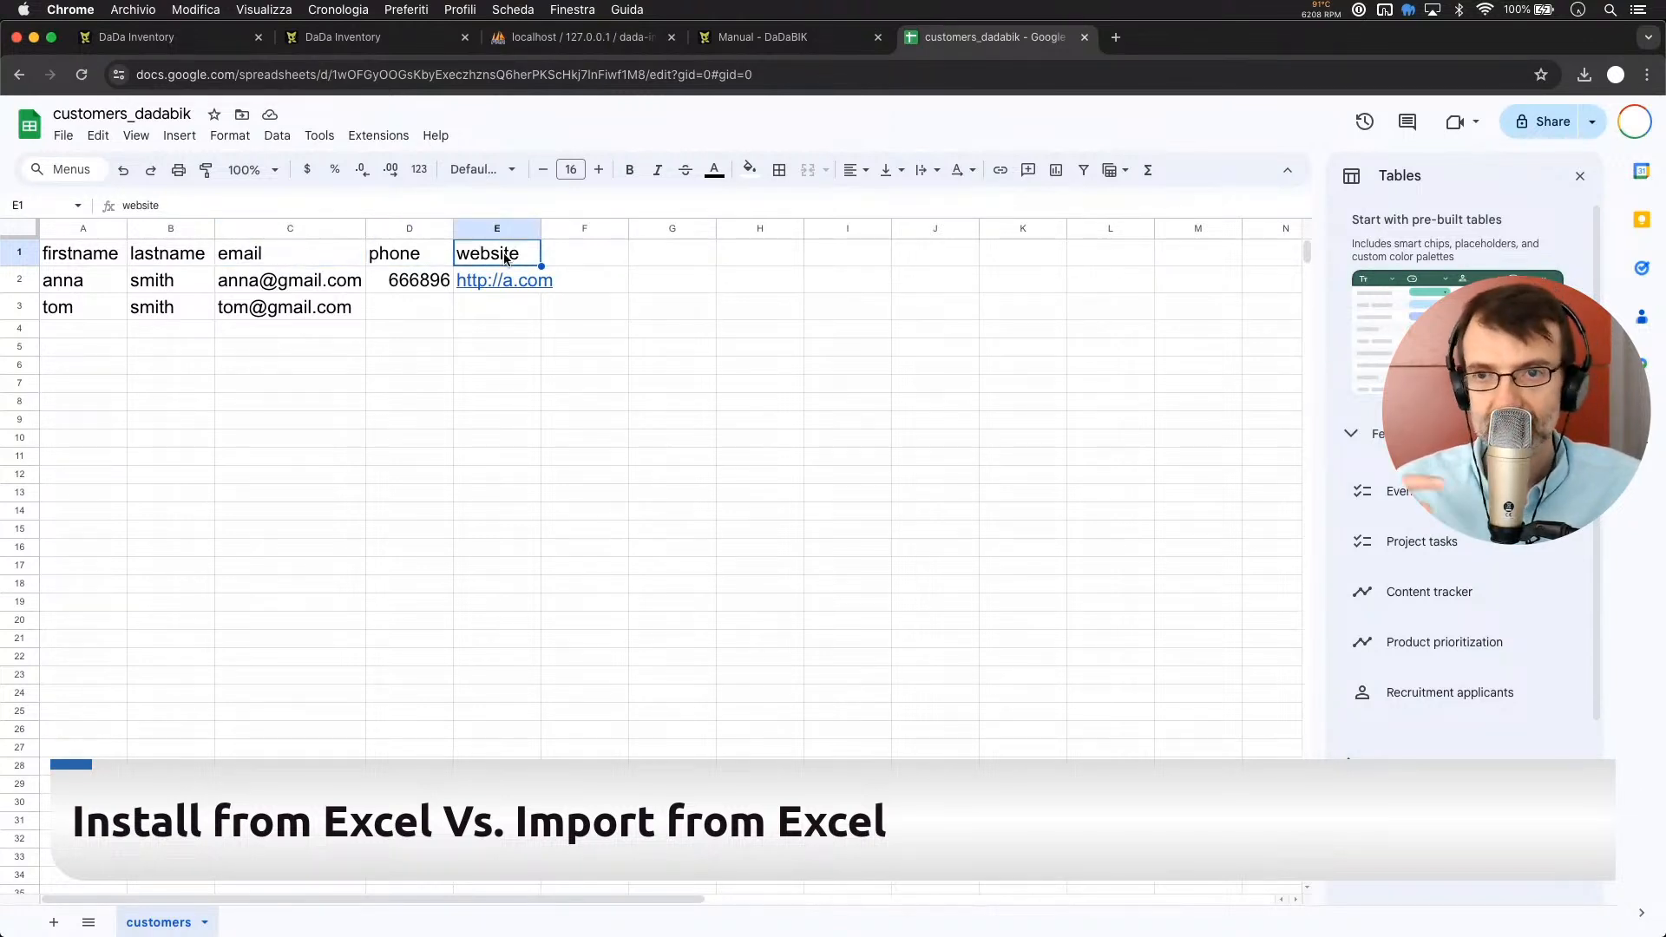
click(567, 397)
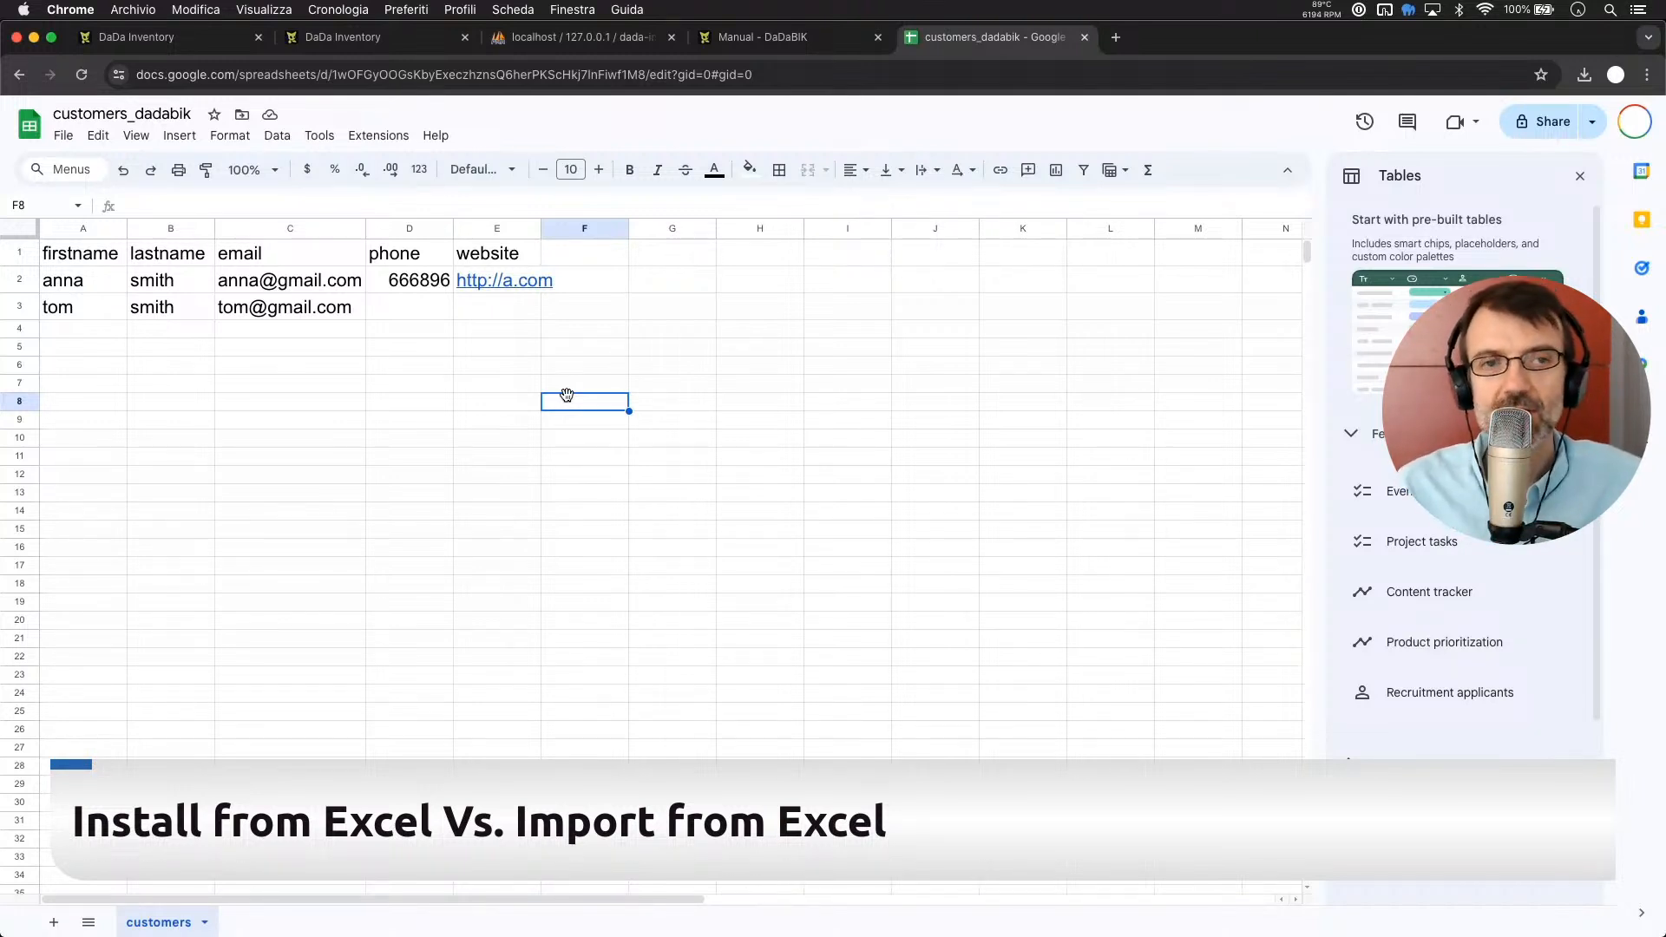
click(491, 343)
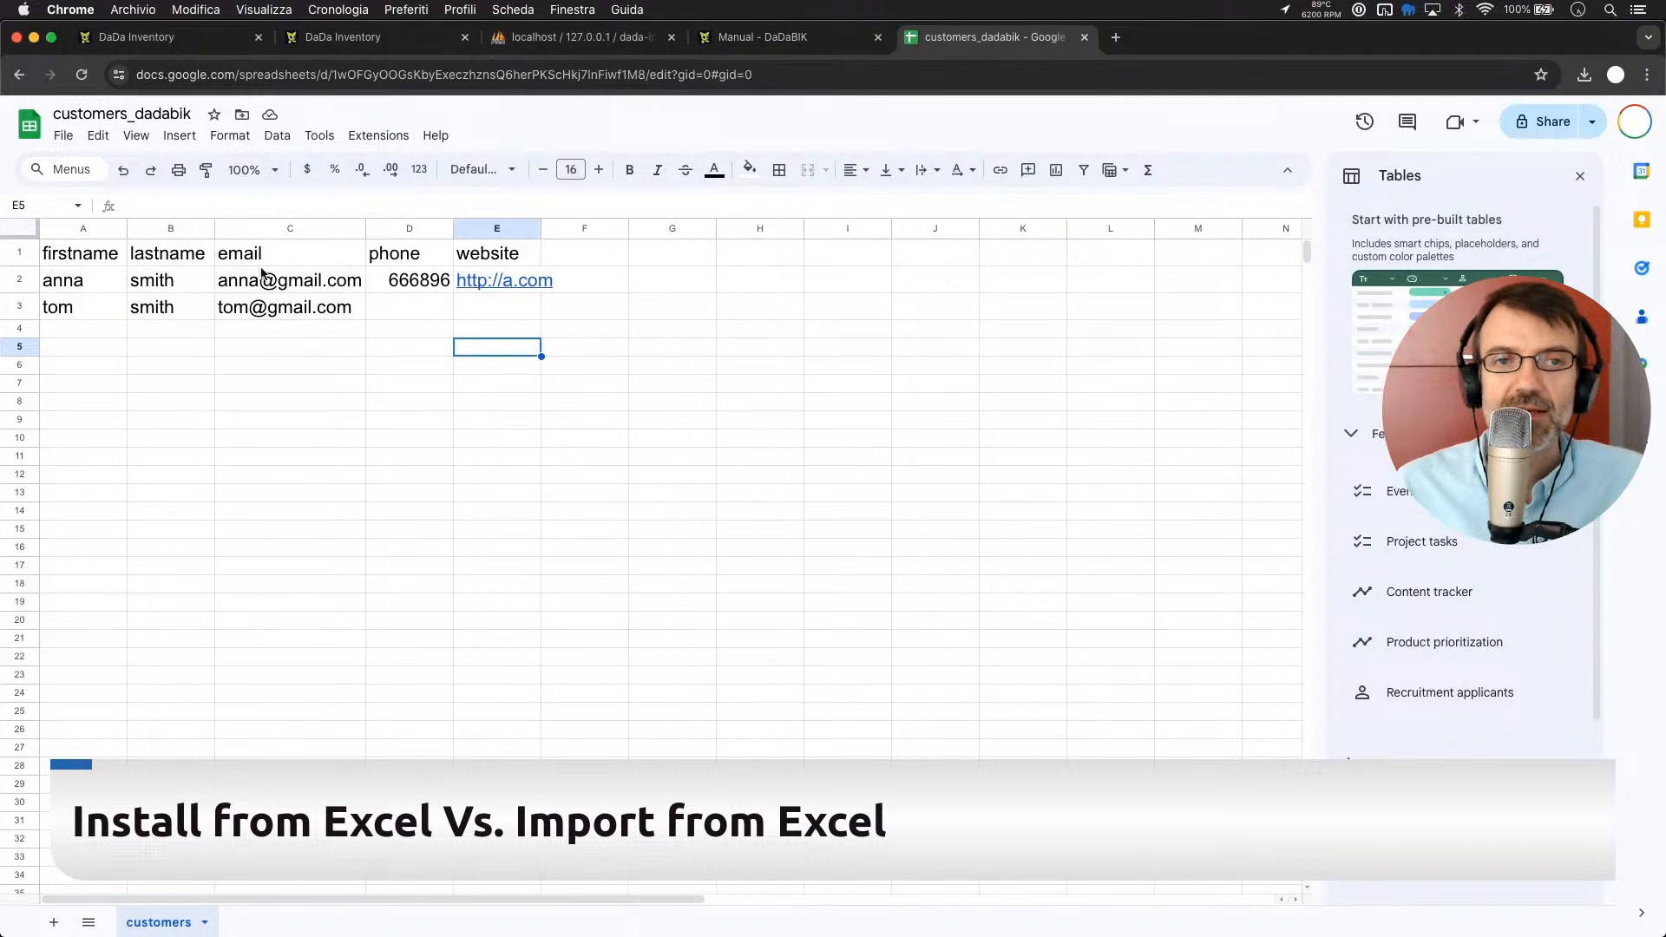
click(585, 257)
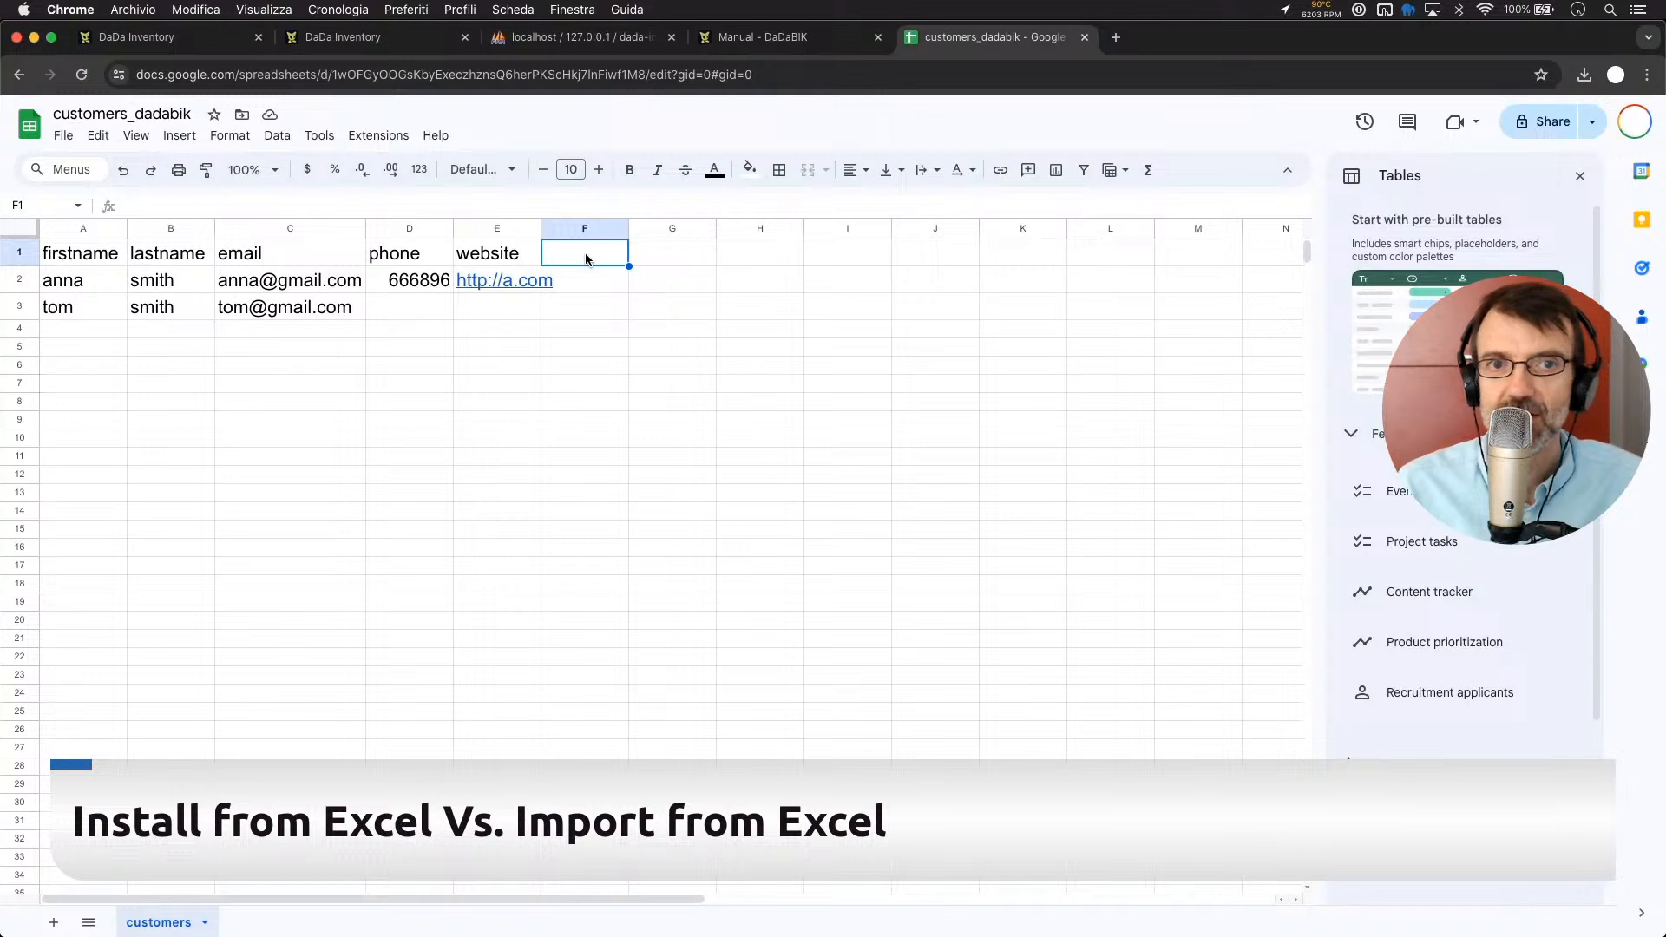
Enter the header website2 in cell F1
double_click(585, 256)
text(website2)
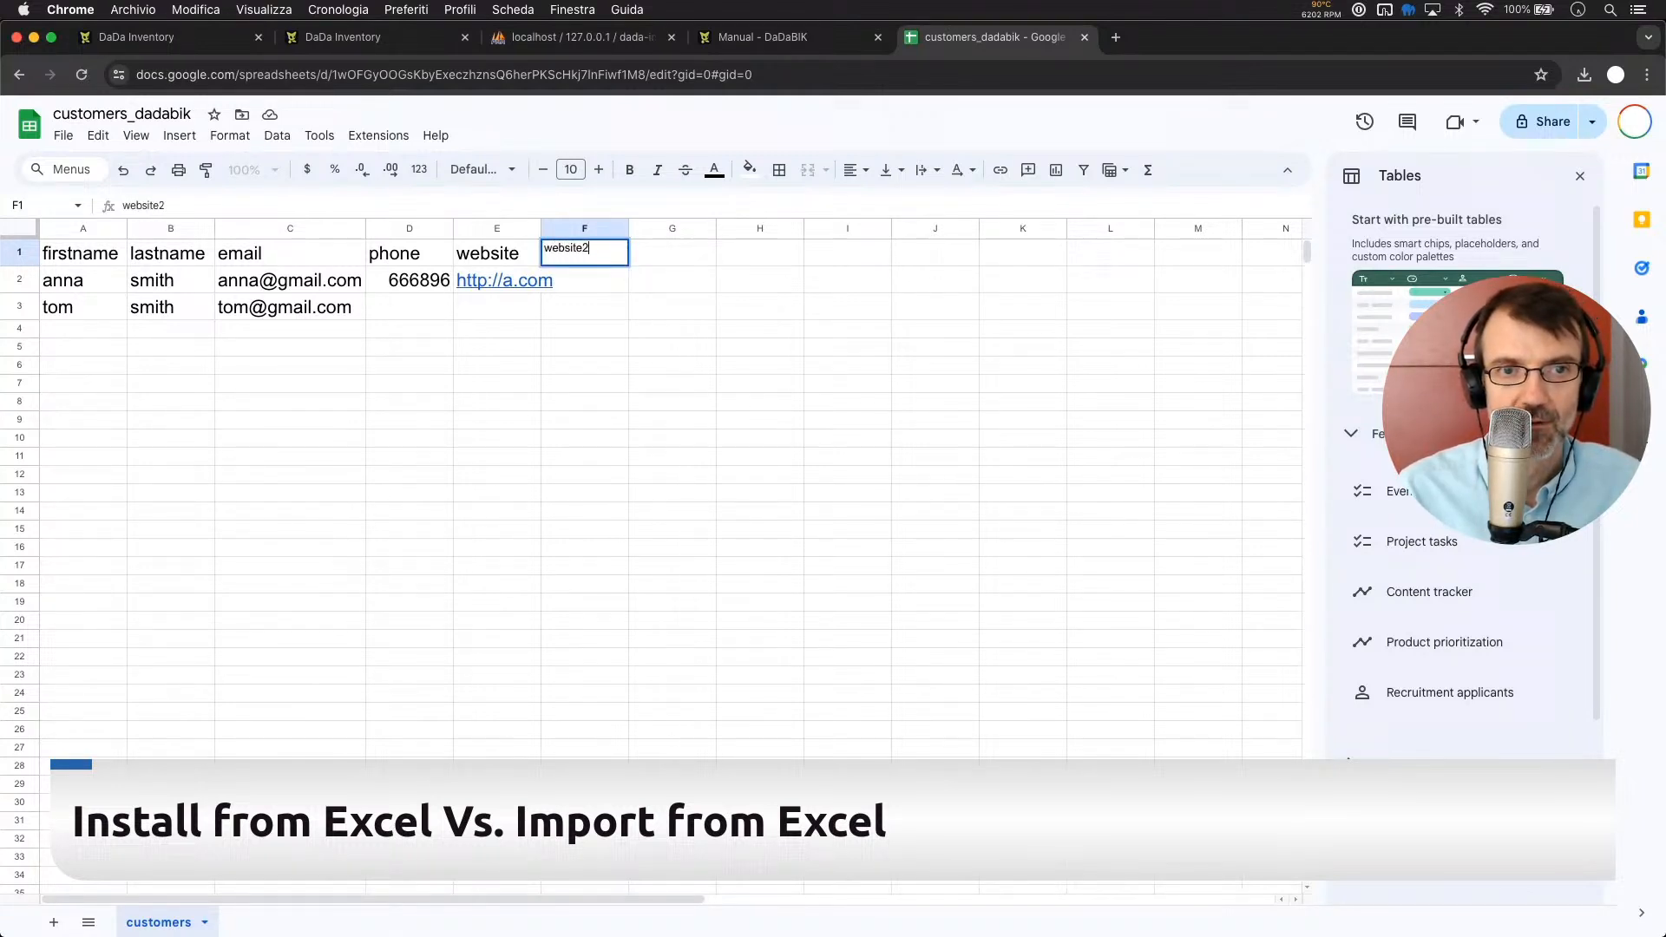
key(Return)
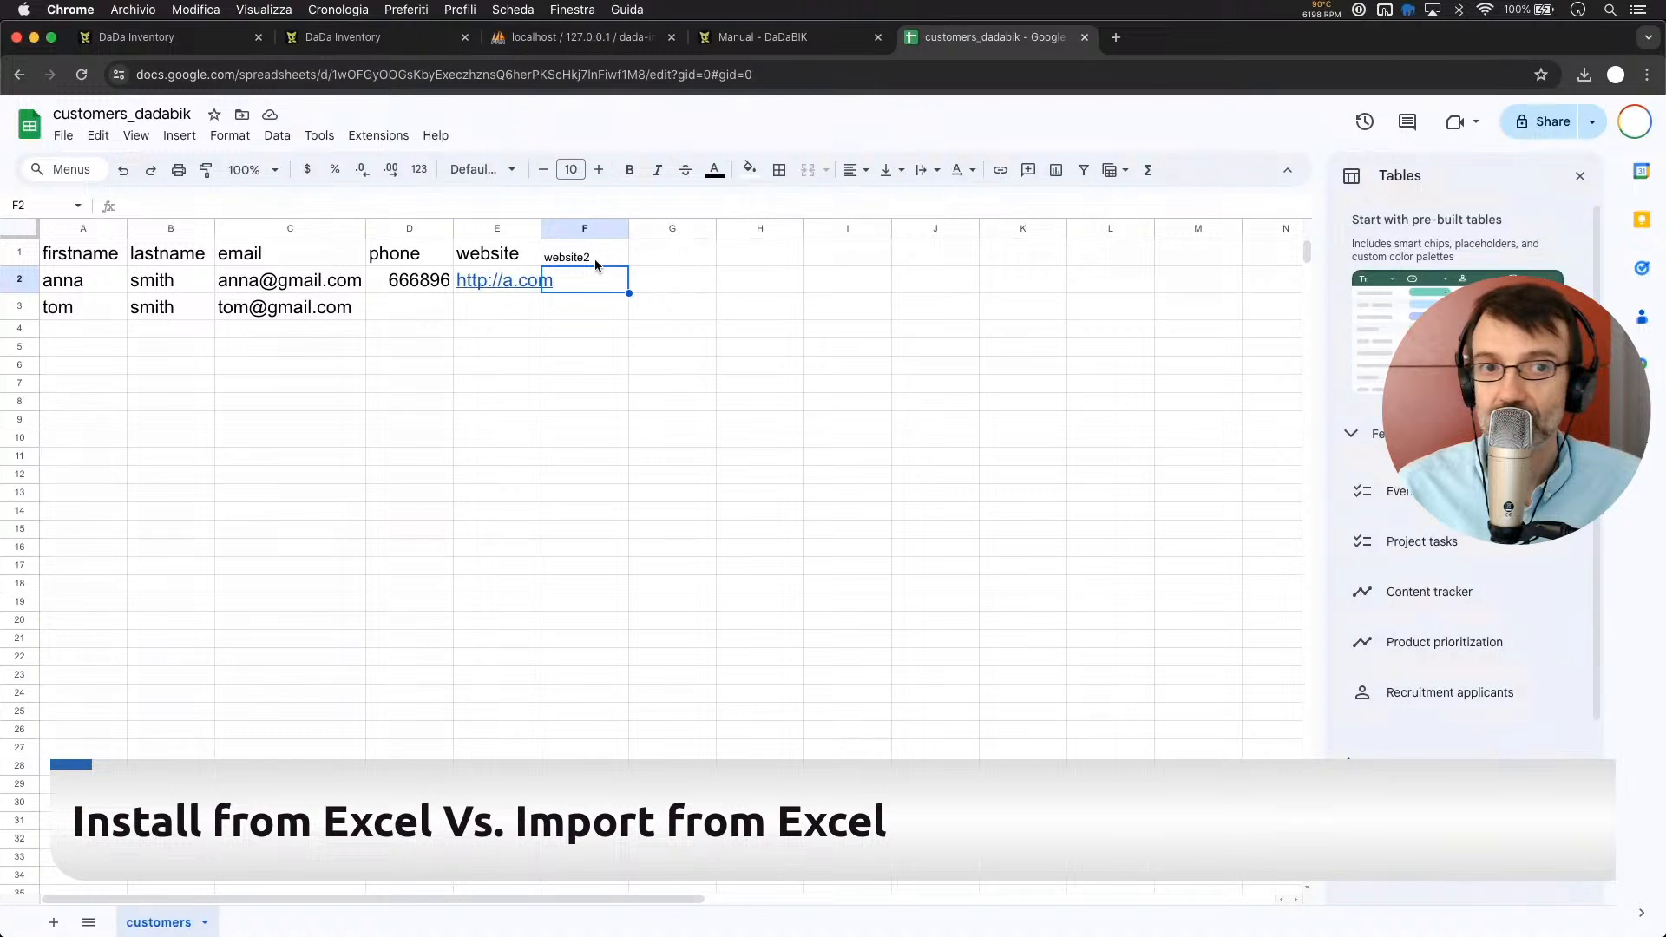
click(585, 370)
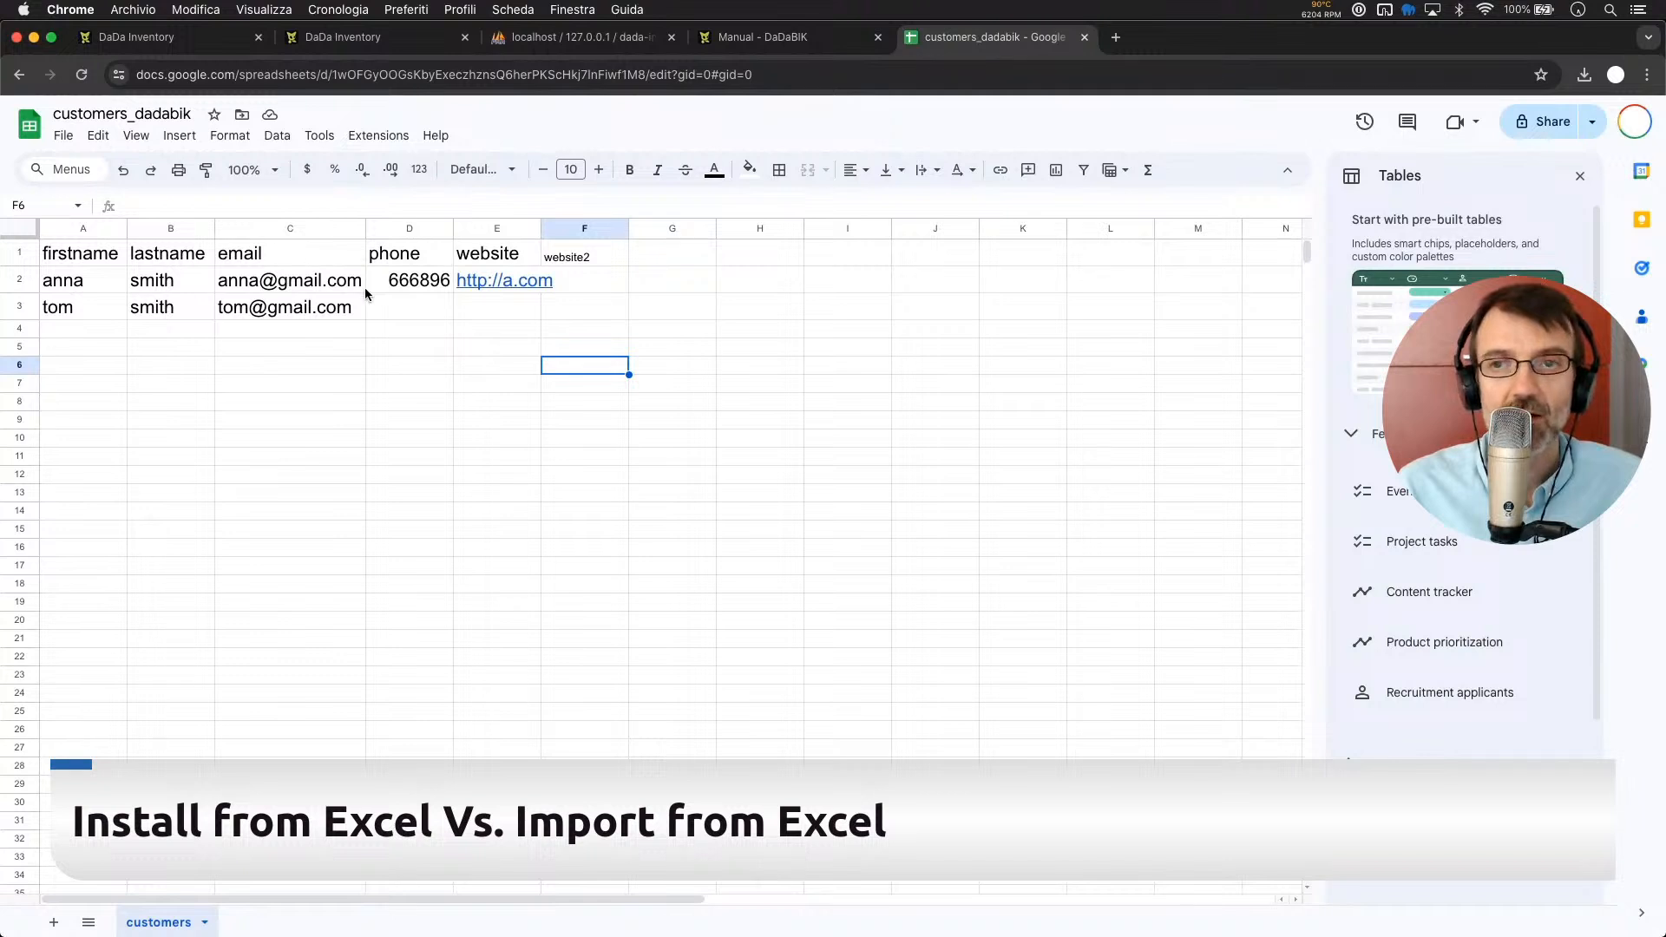
mouse_move(365, 293)
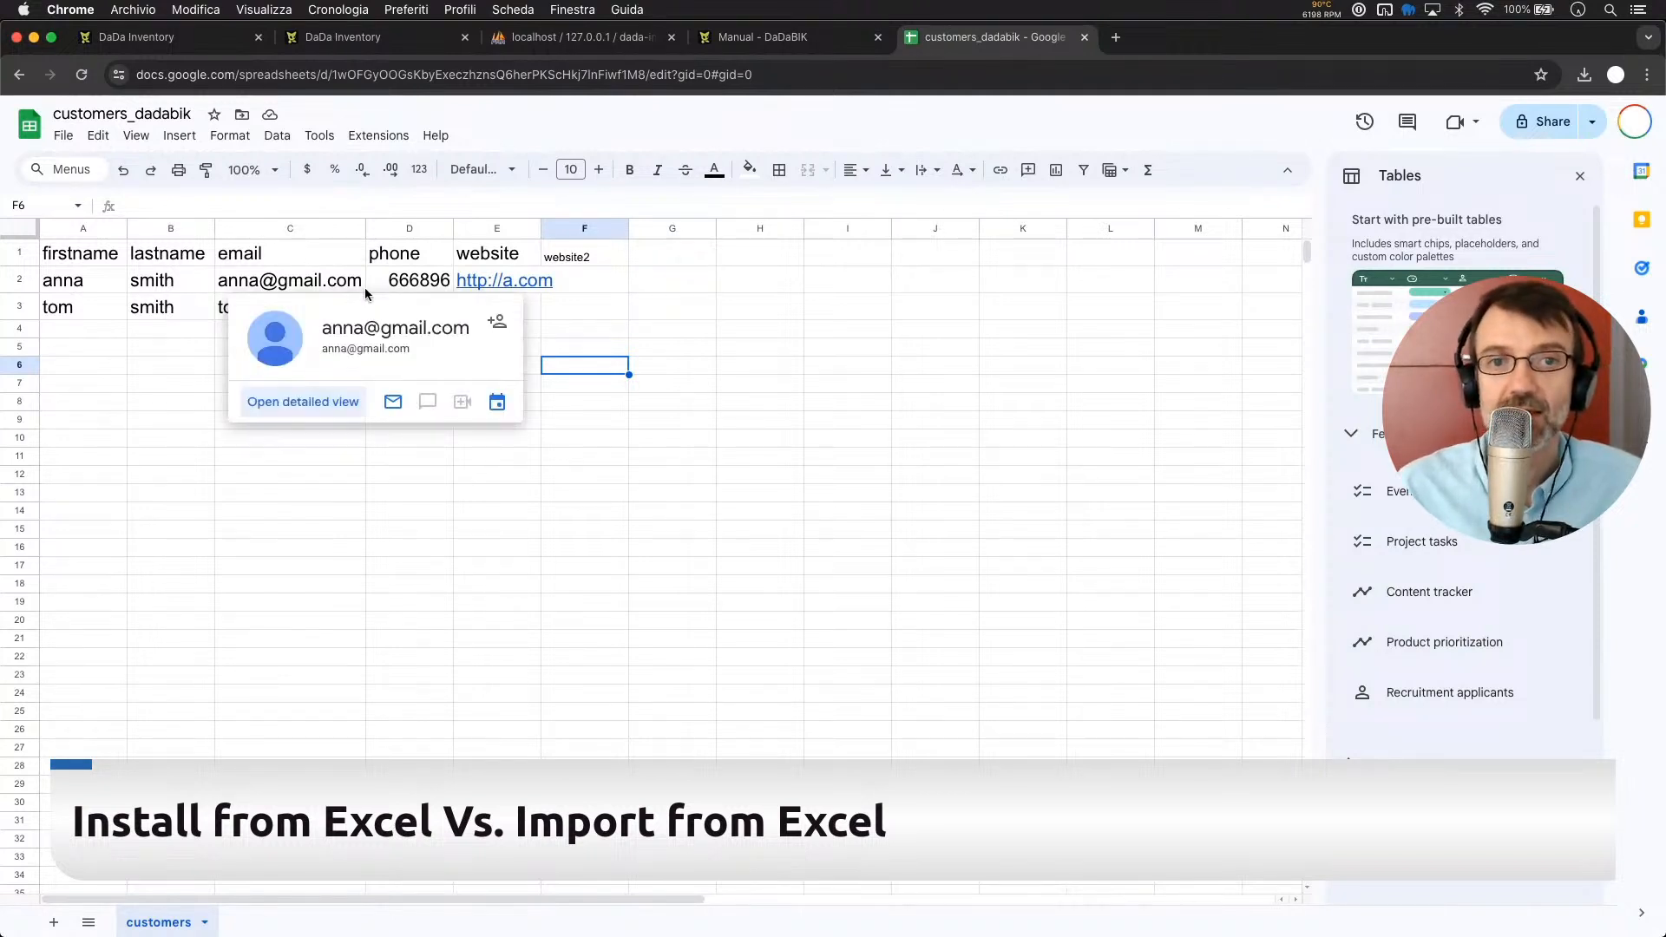
click(679, 336)
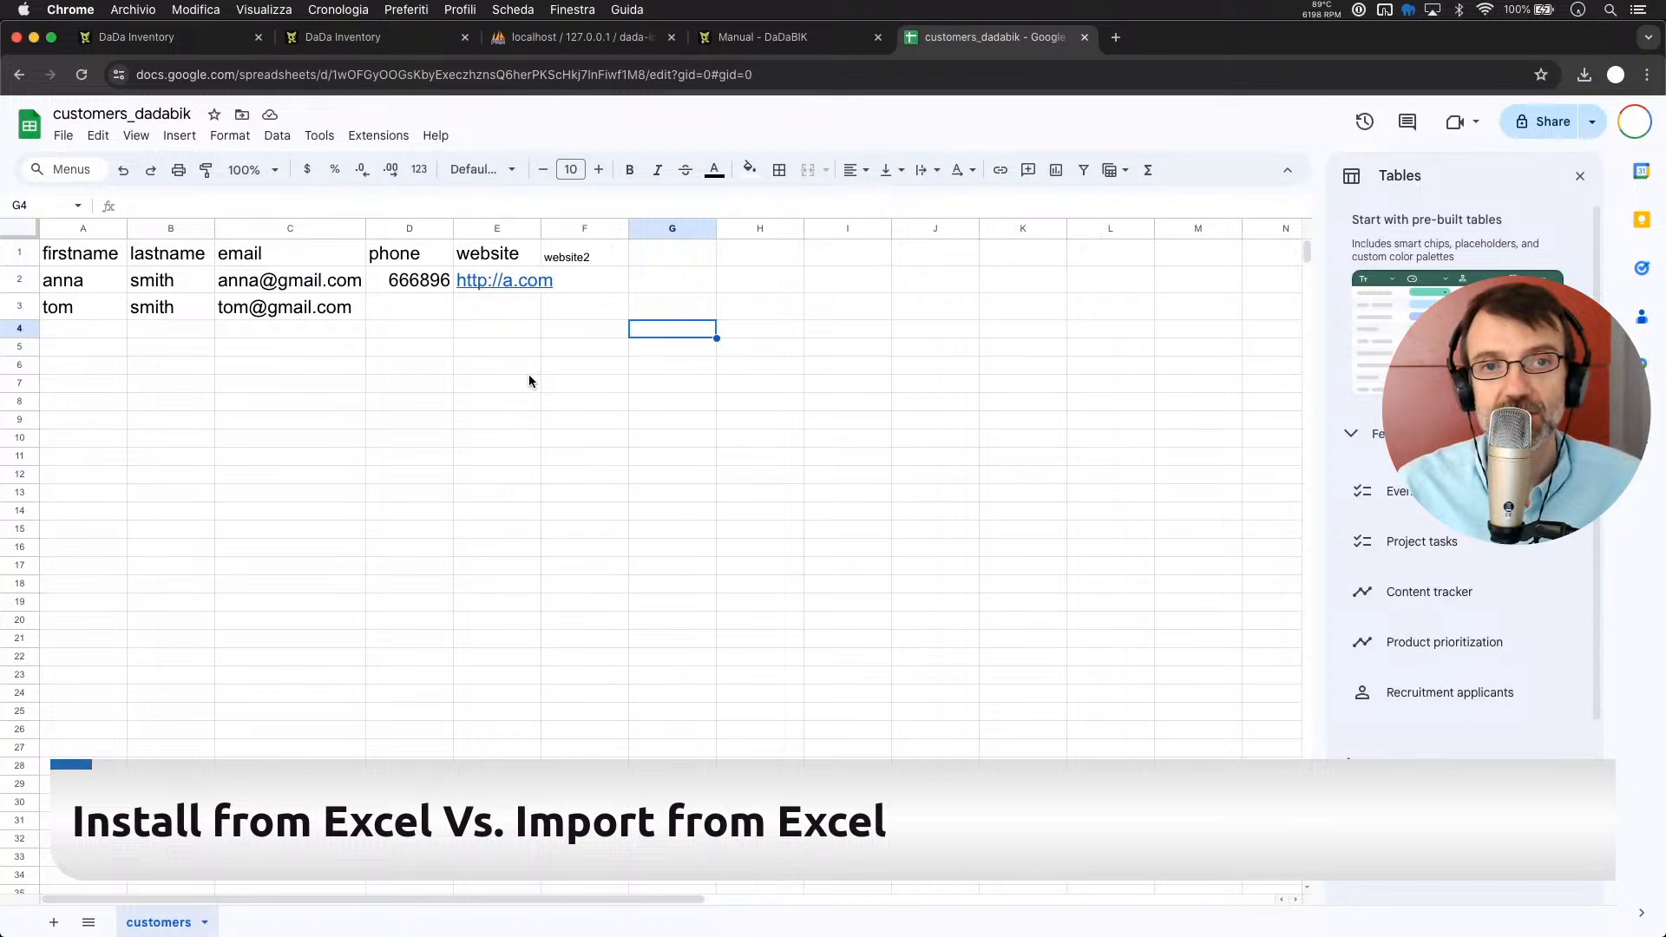
Delete the @ from the C2 email and append 2 to the first names in A2 and A3
click(279, 281)
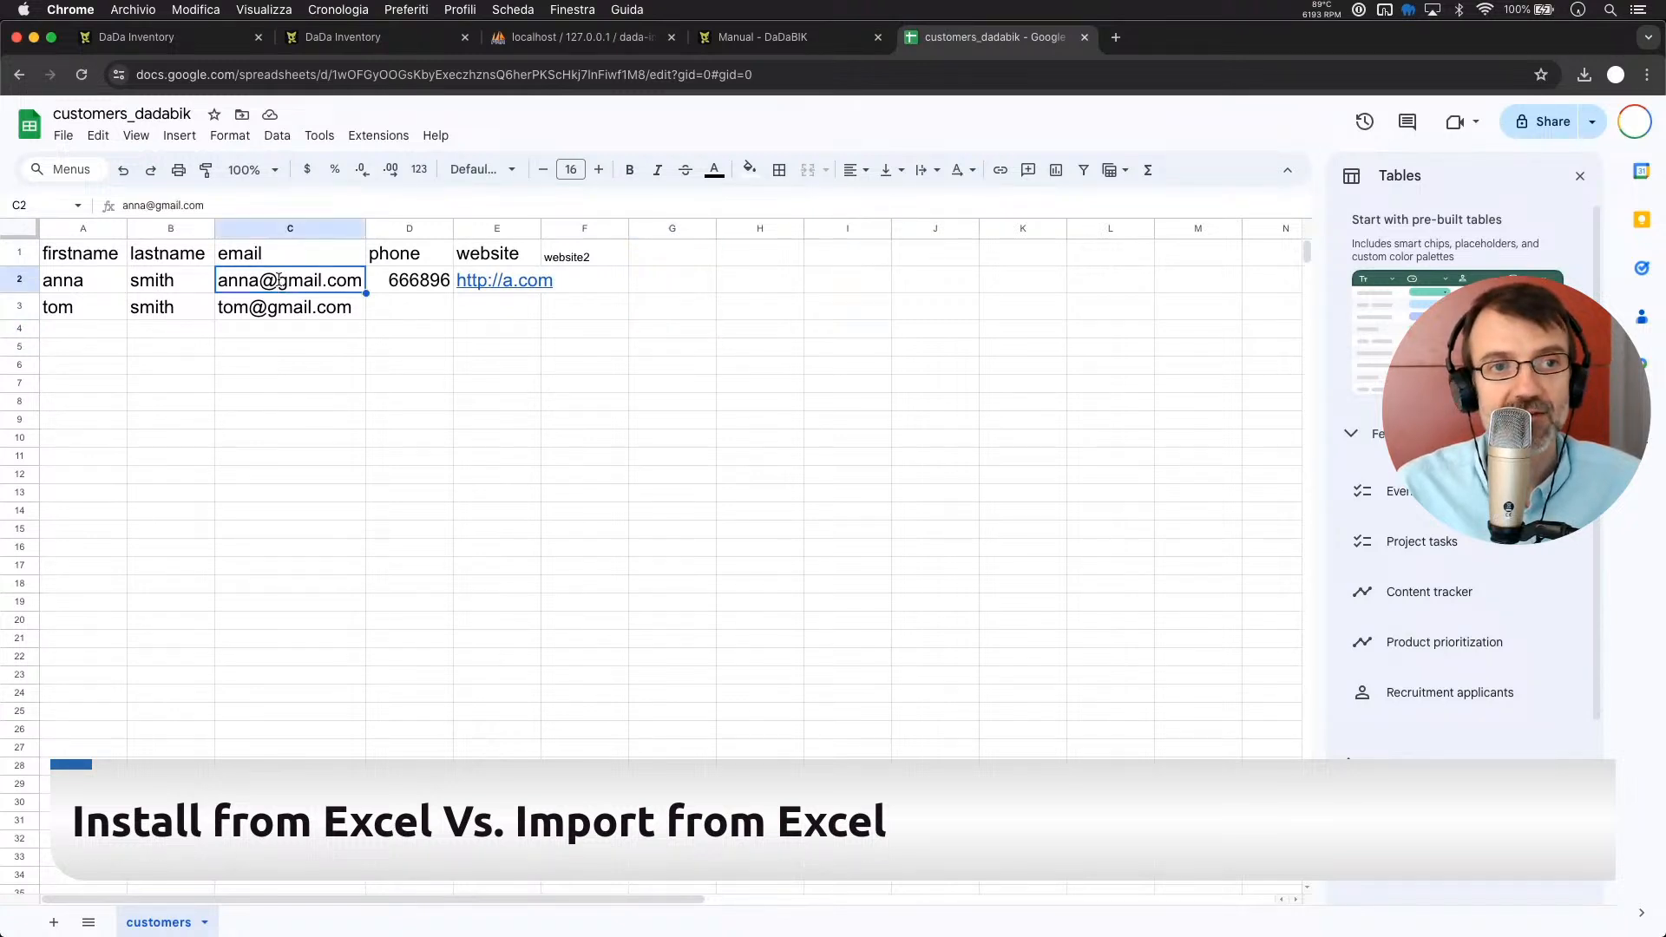
double_click(279, 281)
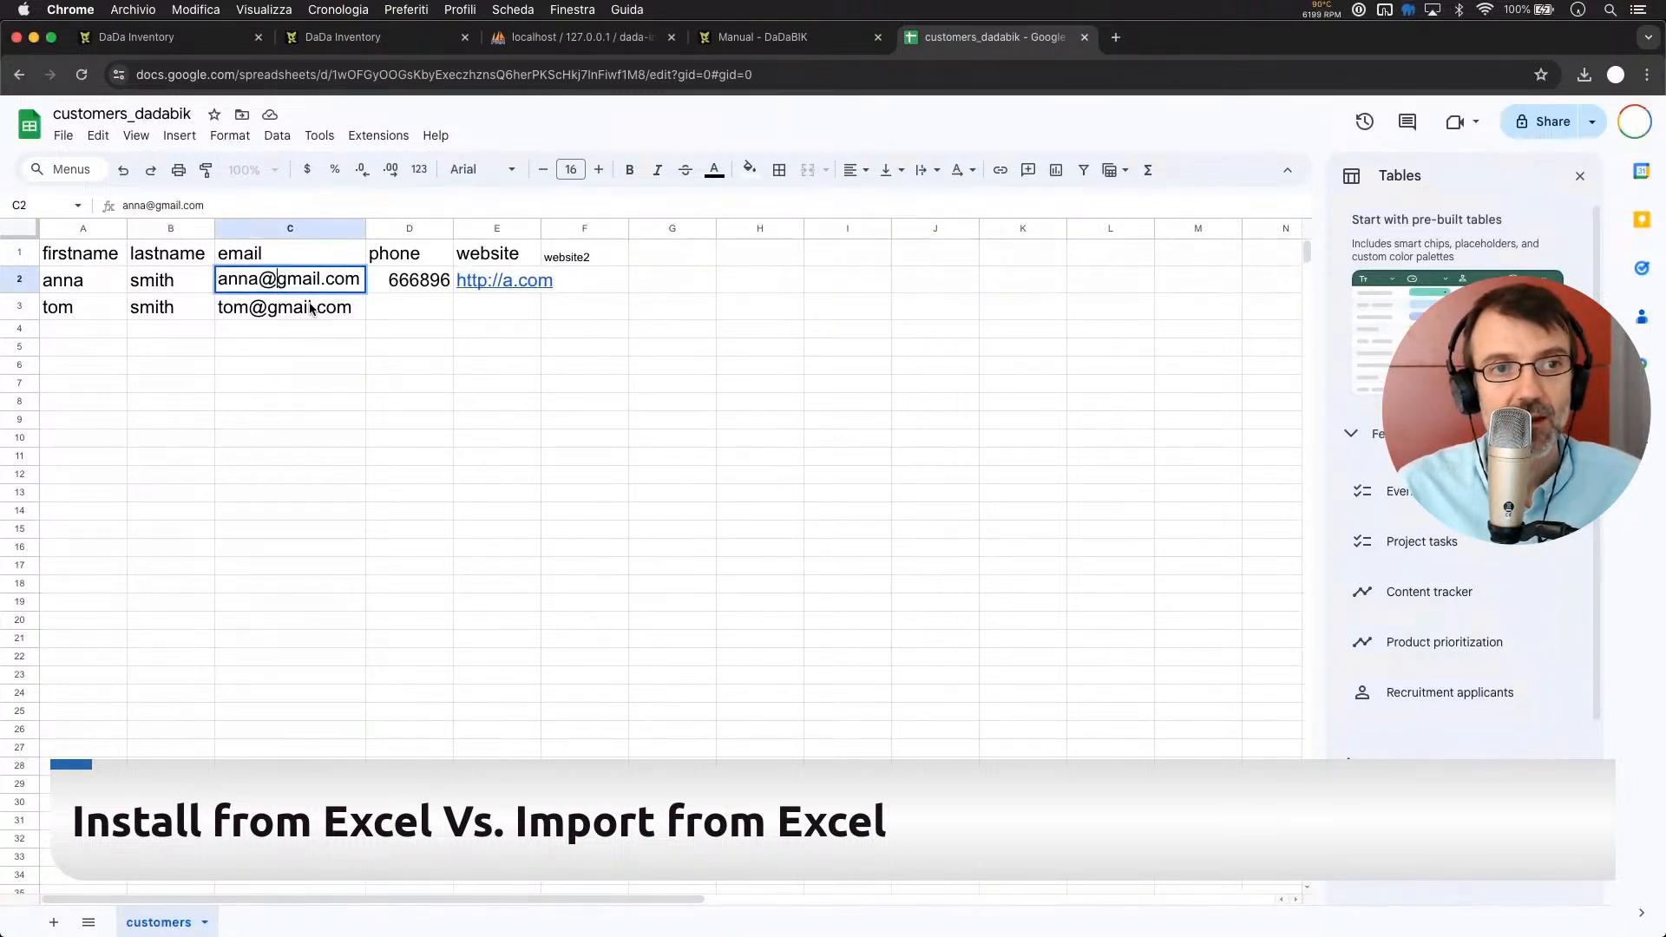
key(BackSpace)
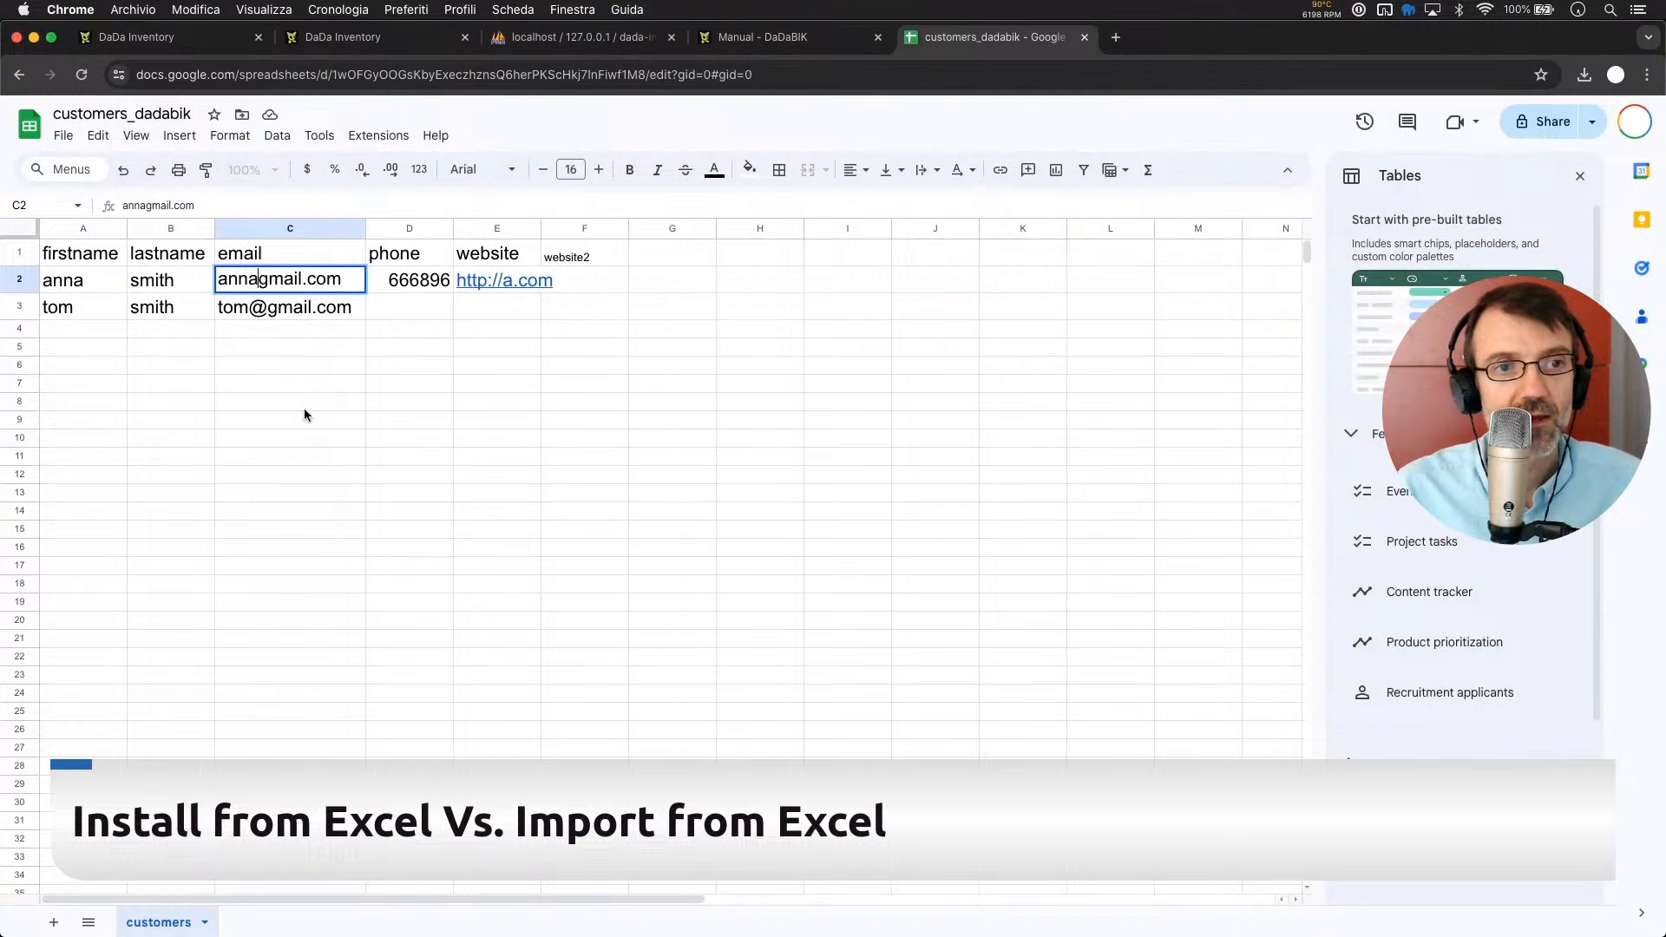
click(258, 371)
double_click(85, 281)
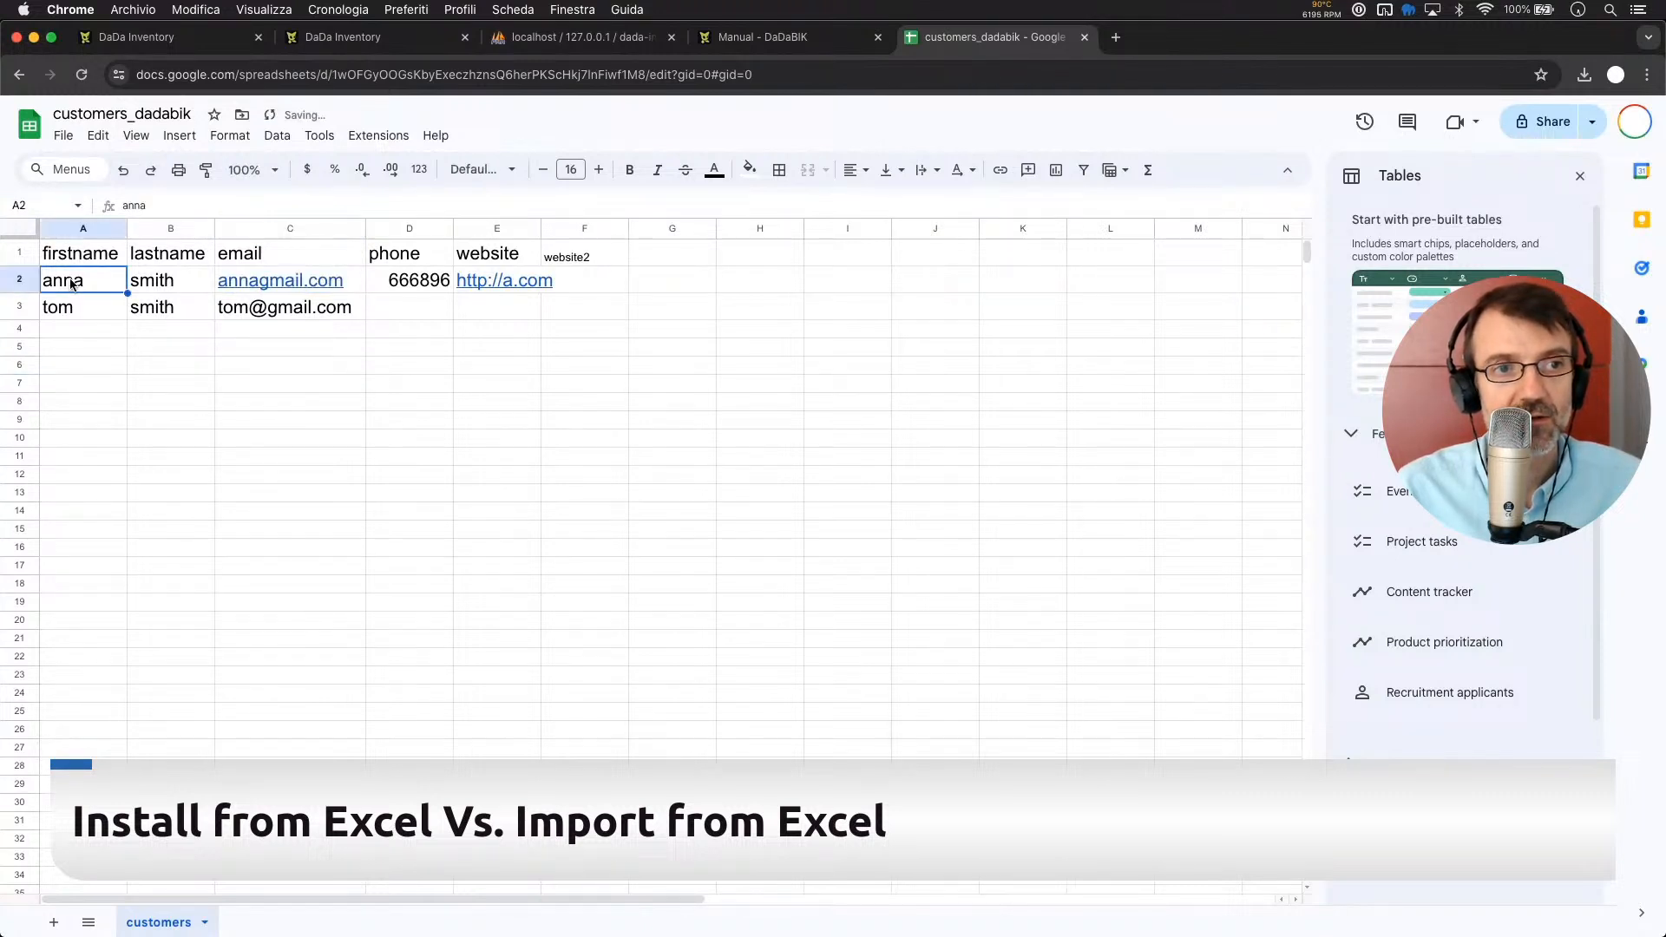
text(2)
double_click(92, 308)
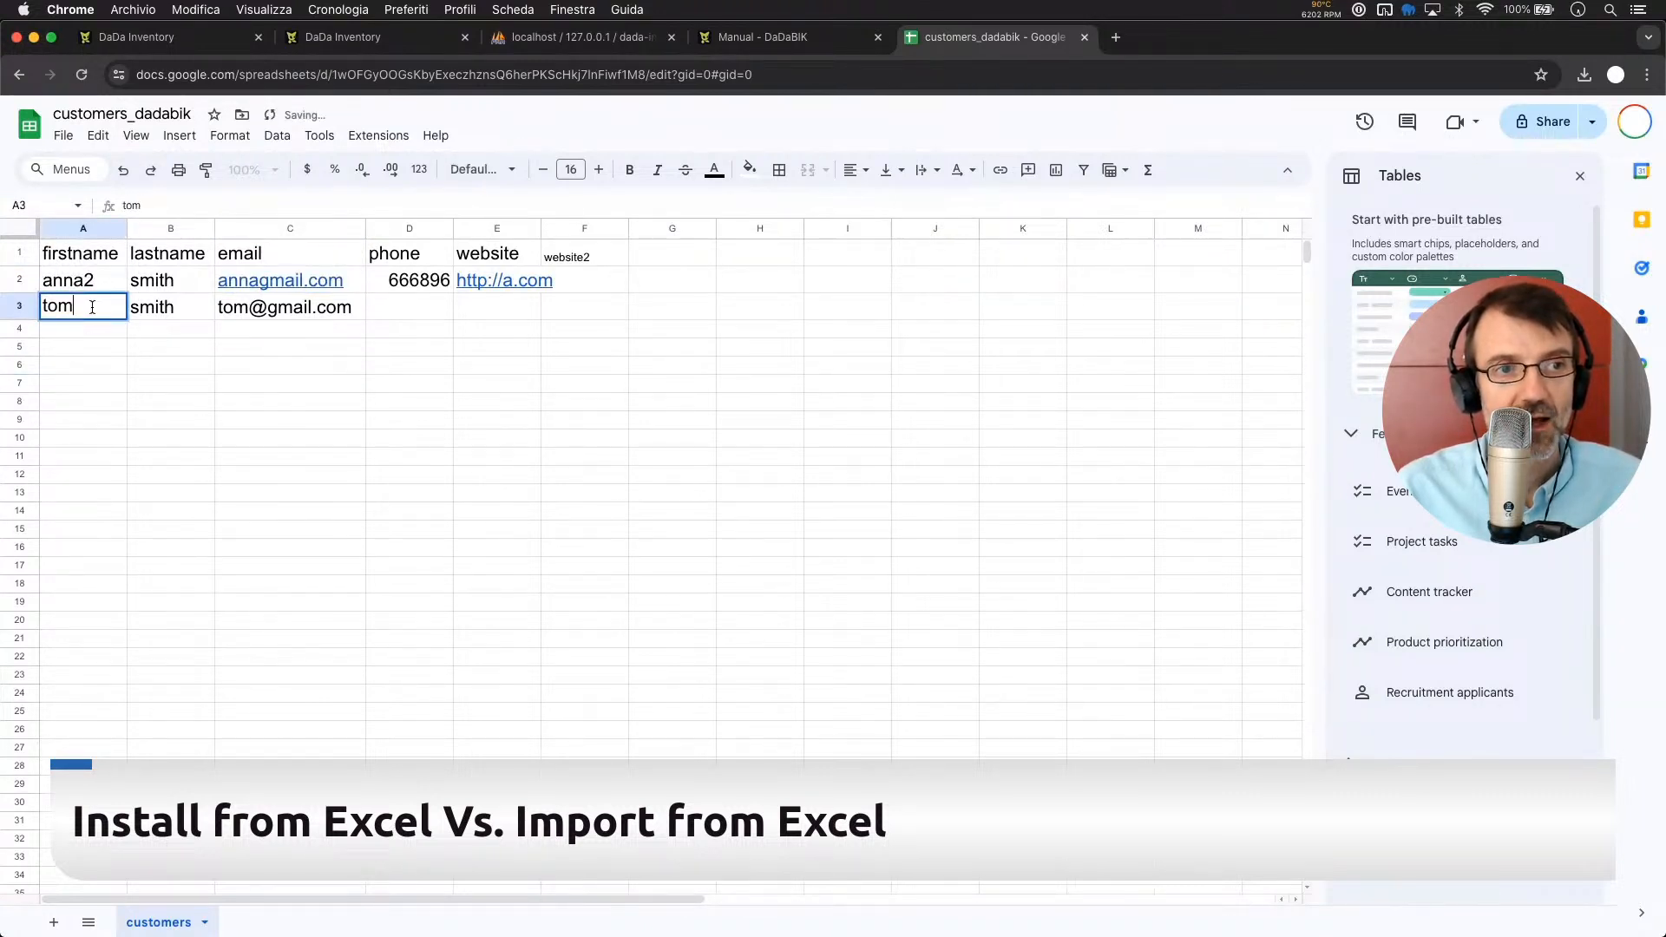
text(2)
click(118, 351)
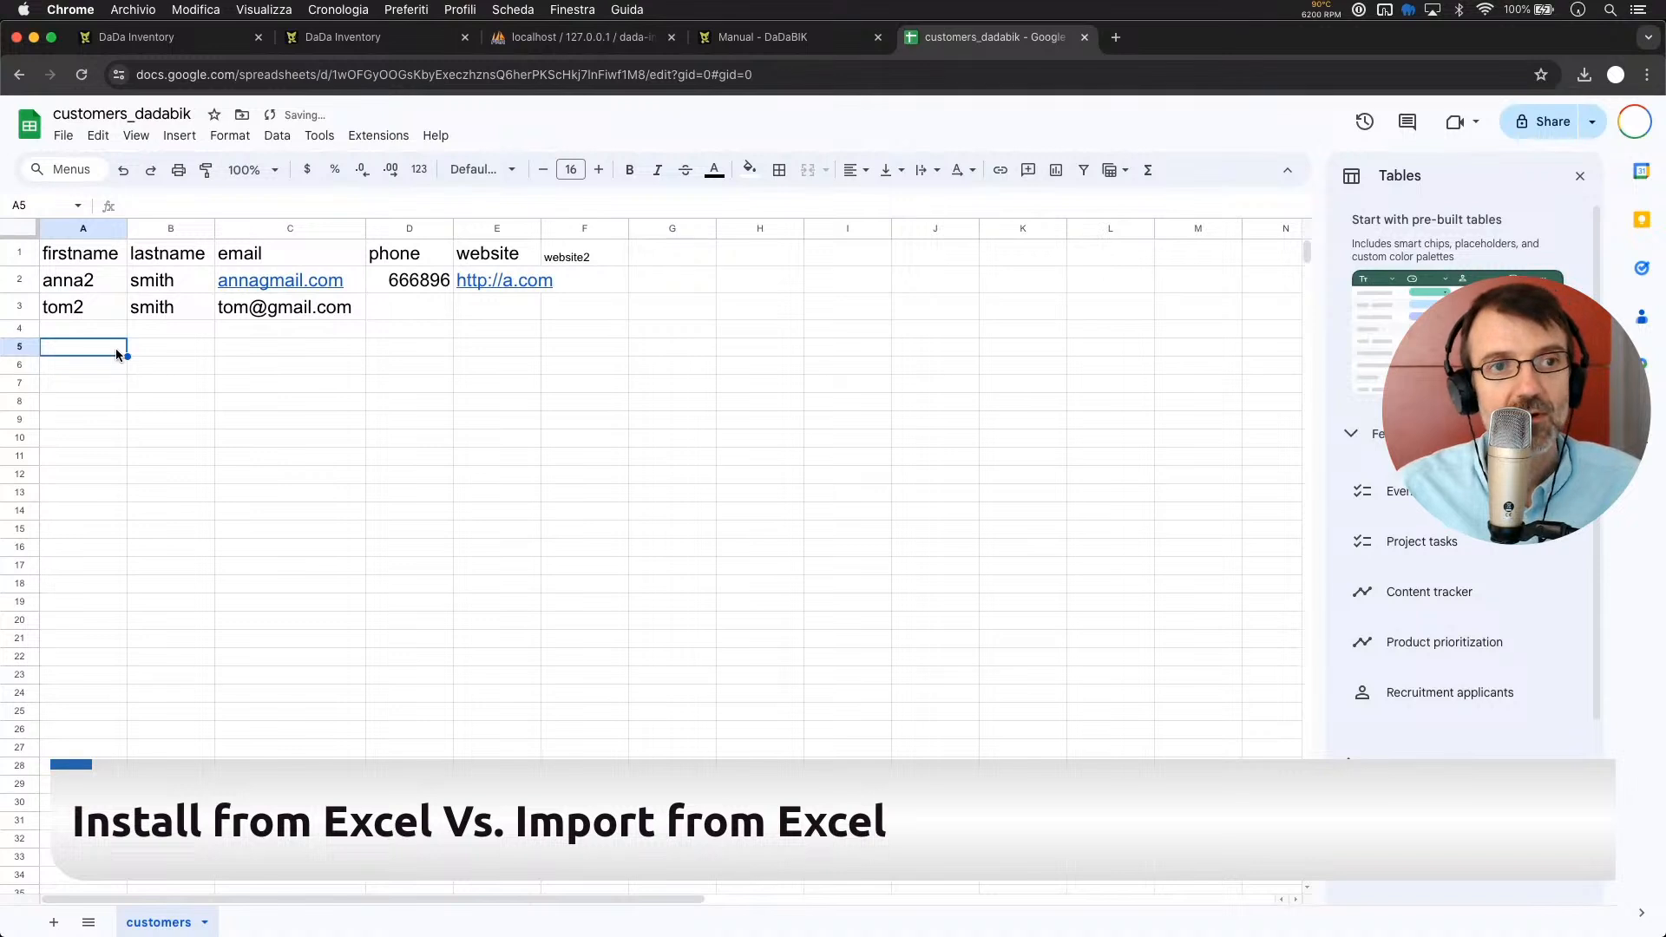
Delete the @ from the C3 email
double_click(260, 306)
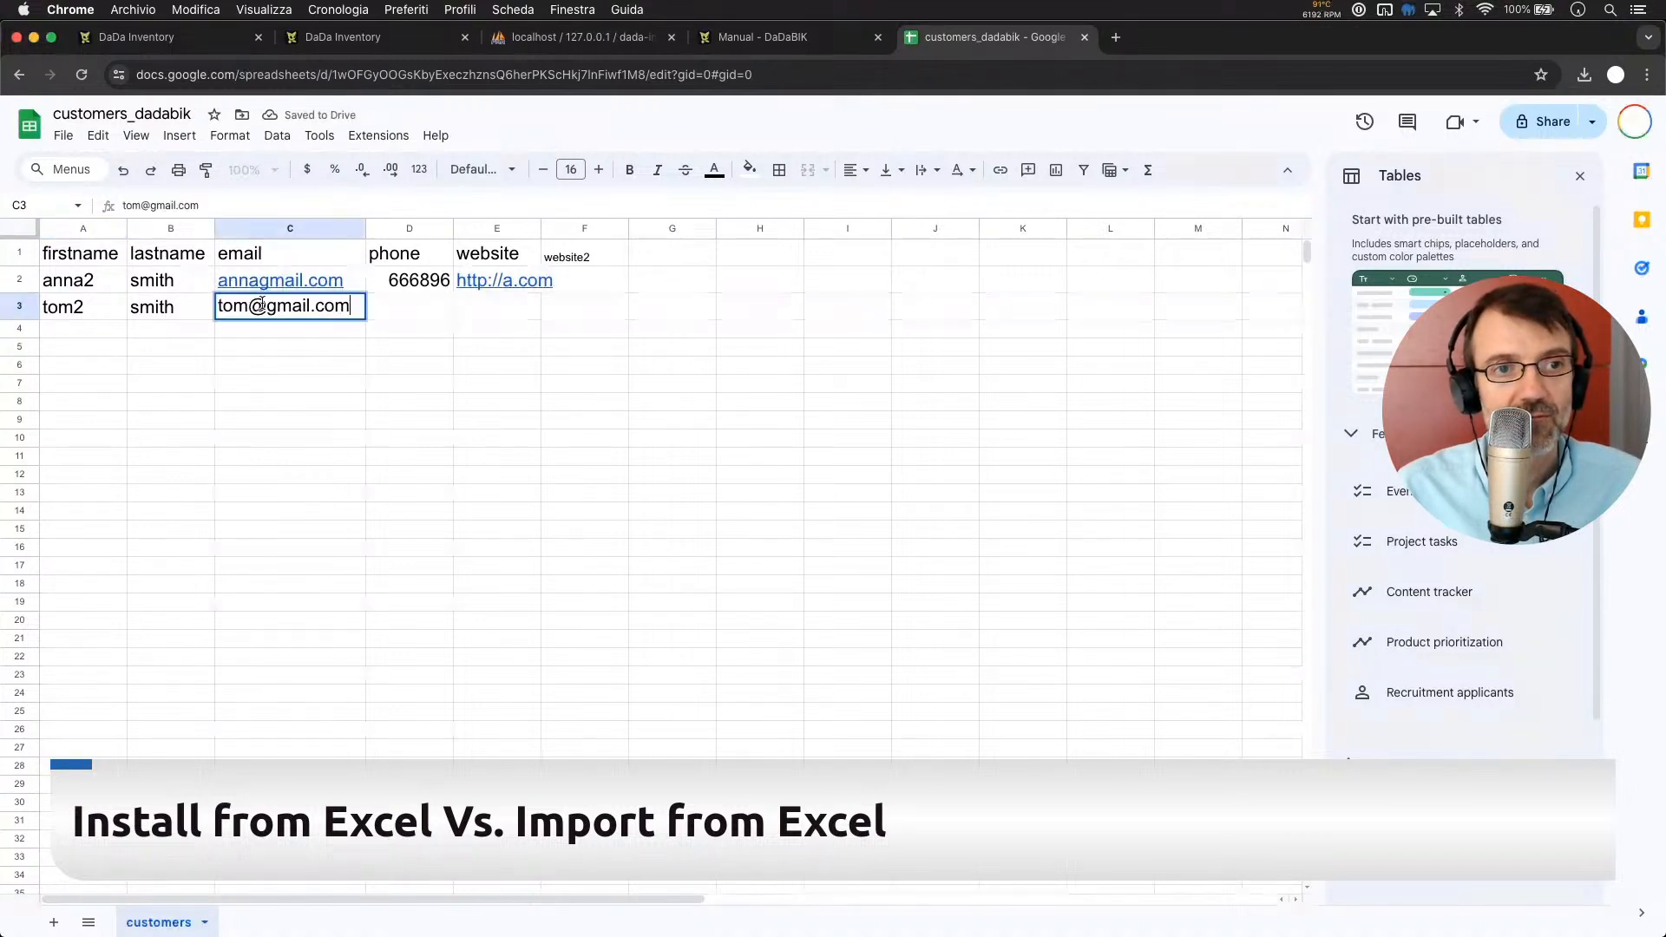
click(262, 305)
key(BackSpace)
key(Return)
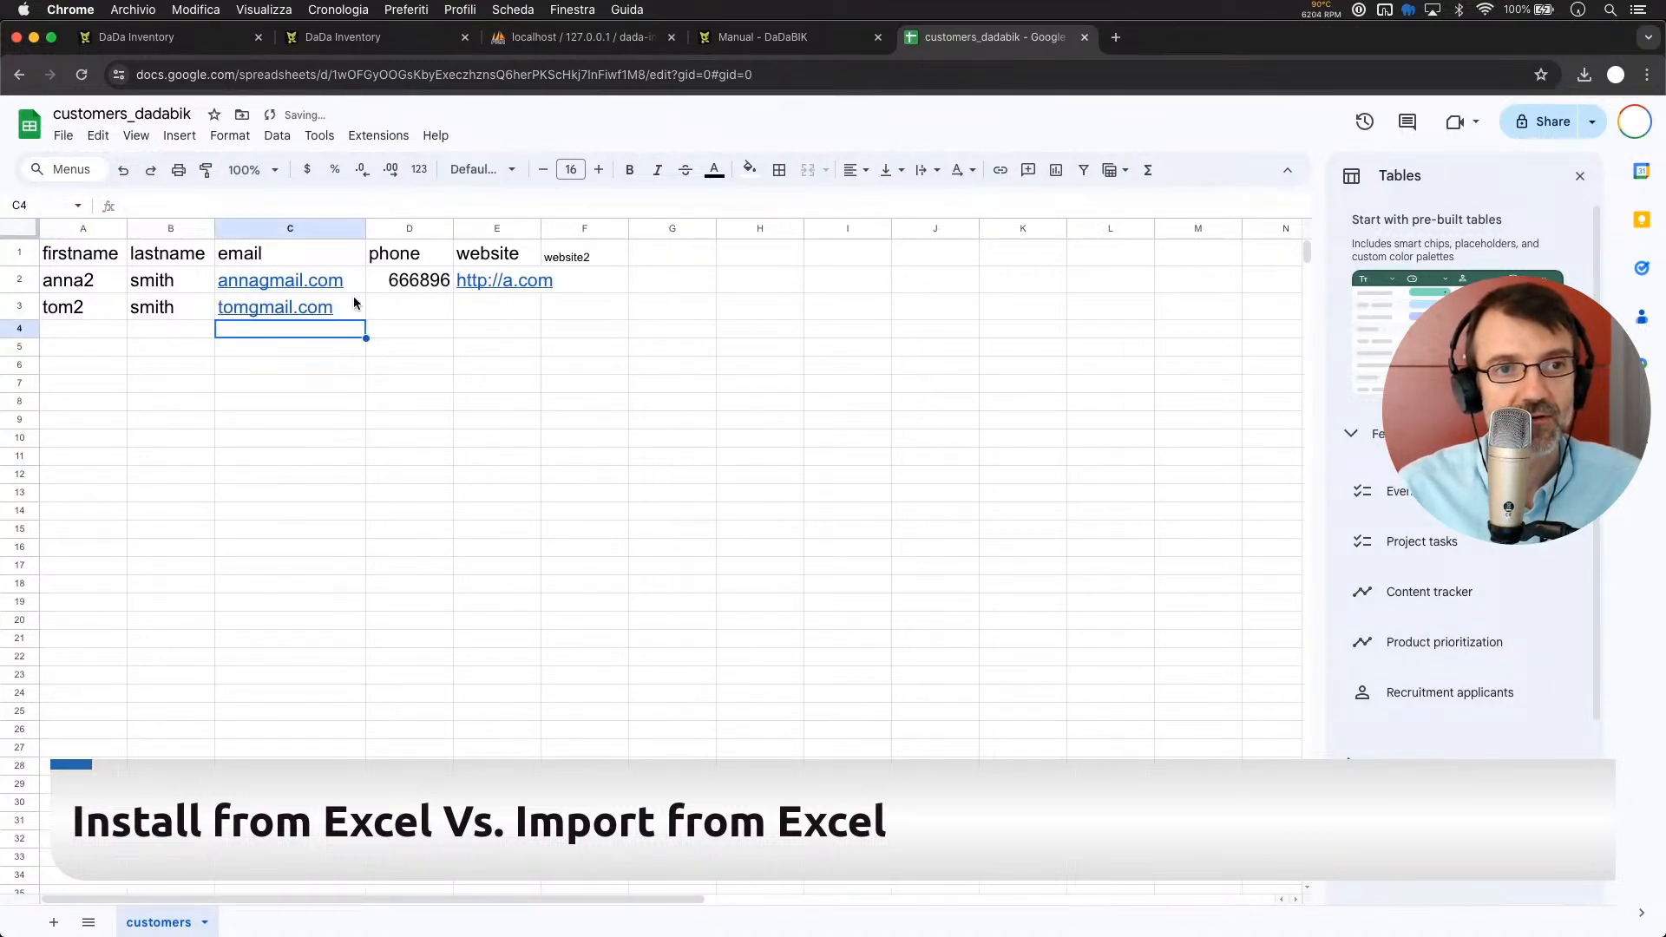
key(Right)
key(Right)
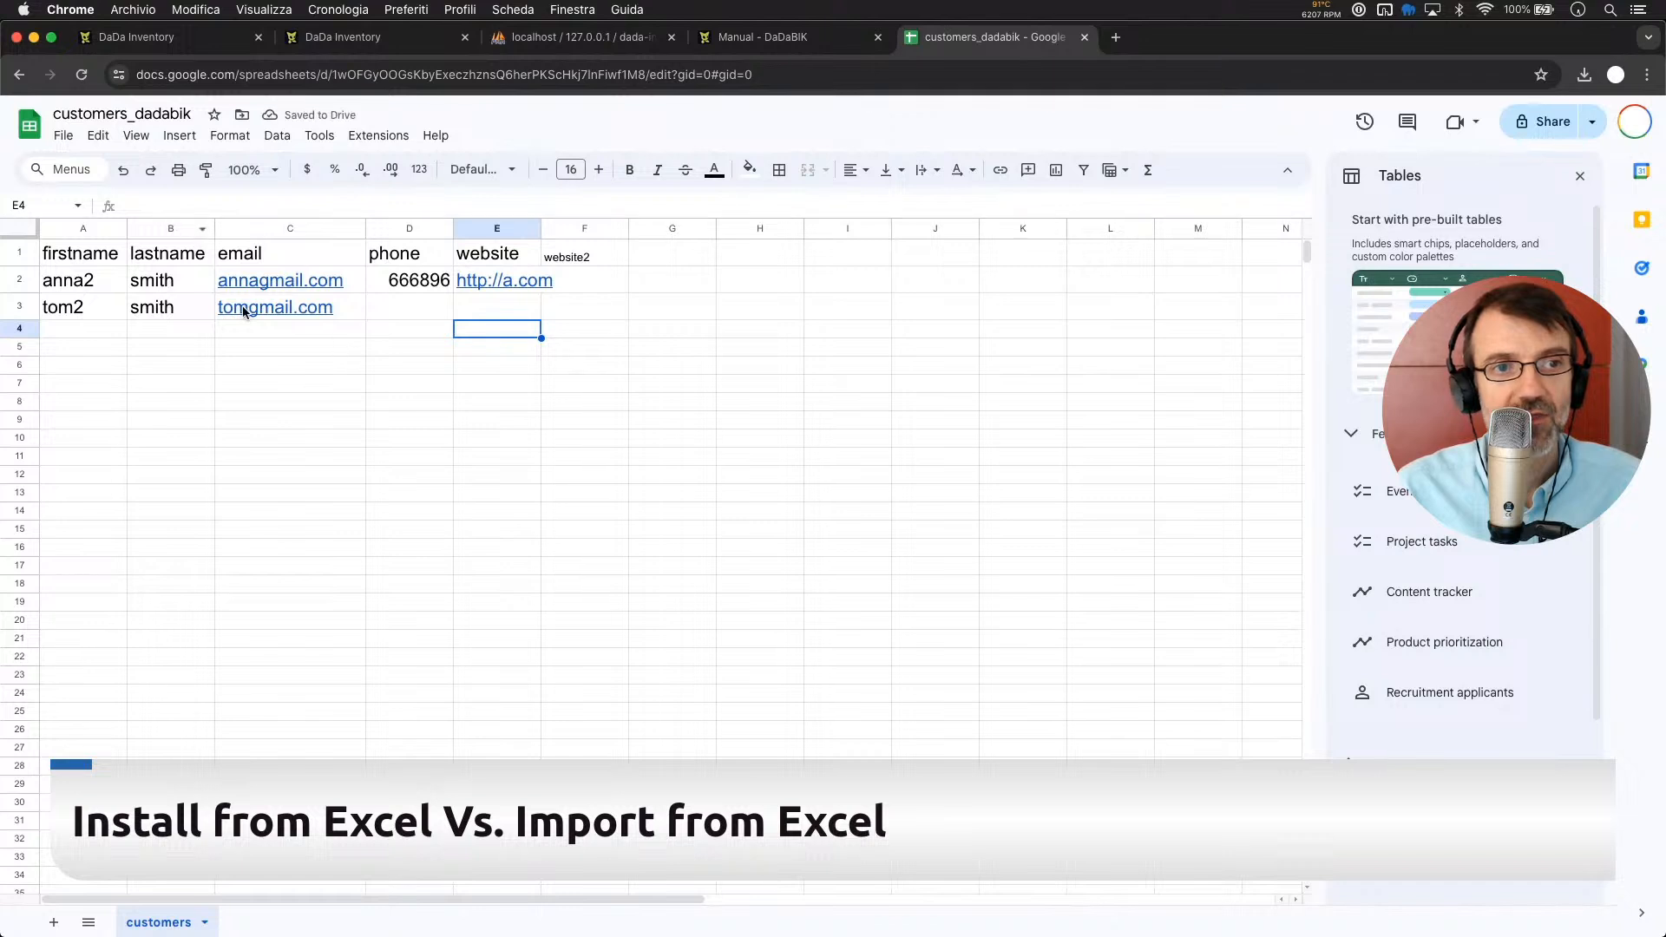
mouse_move(333, 314)
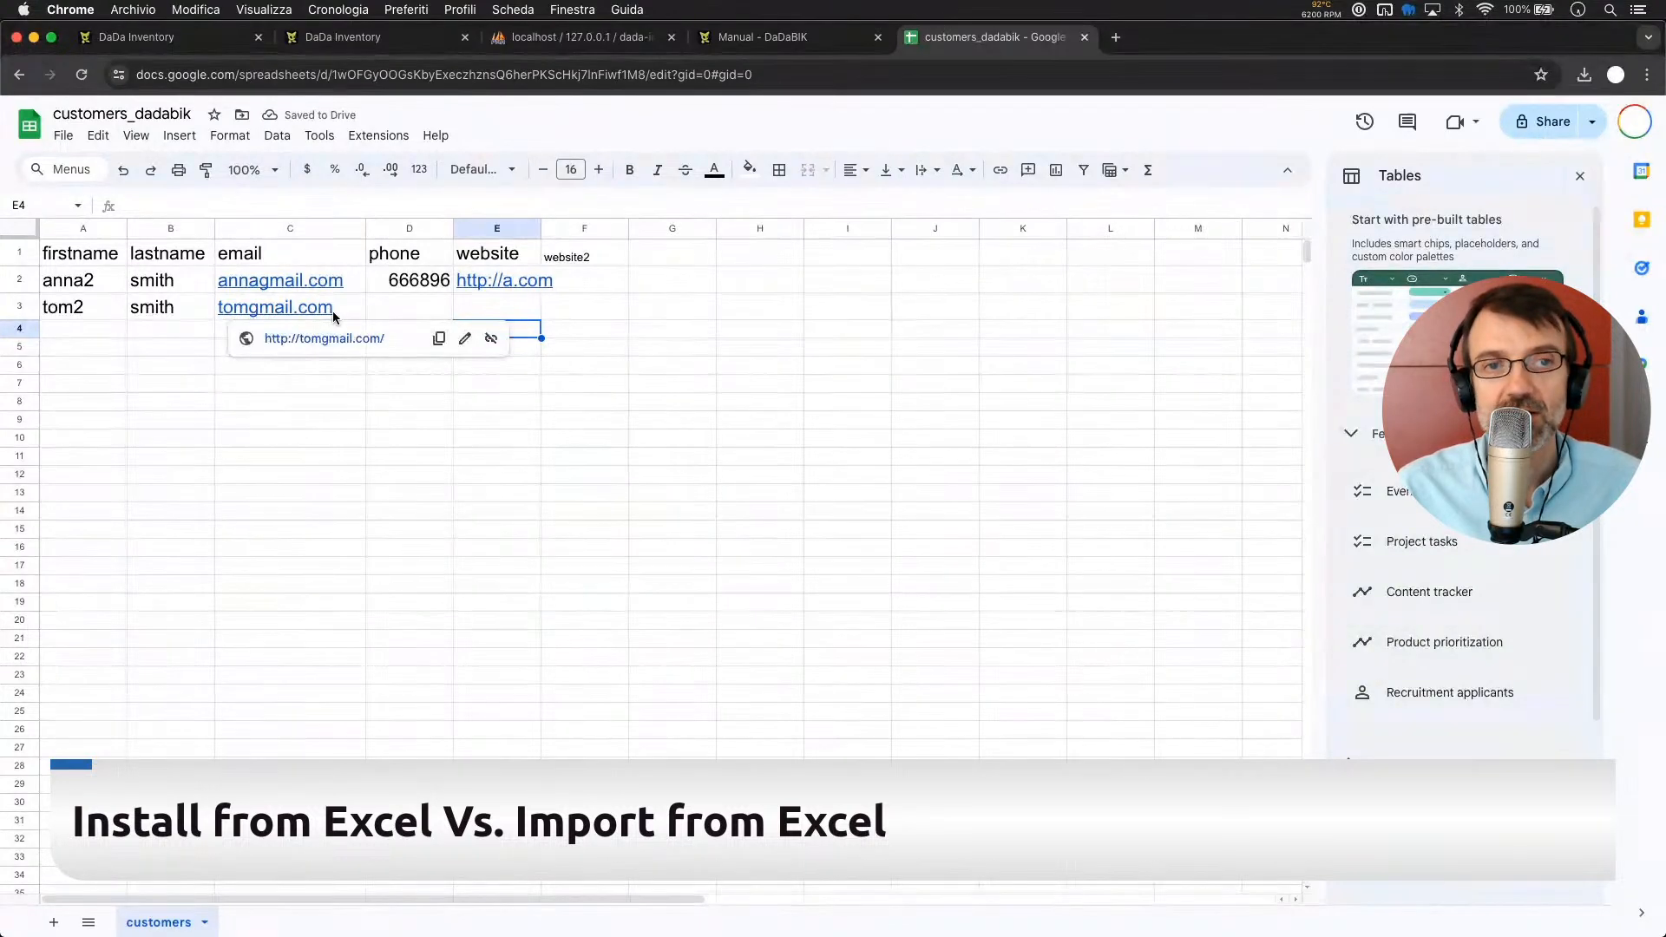
click(691, 360)
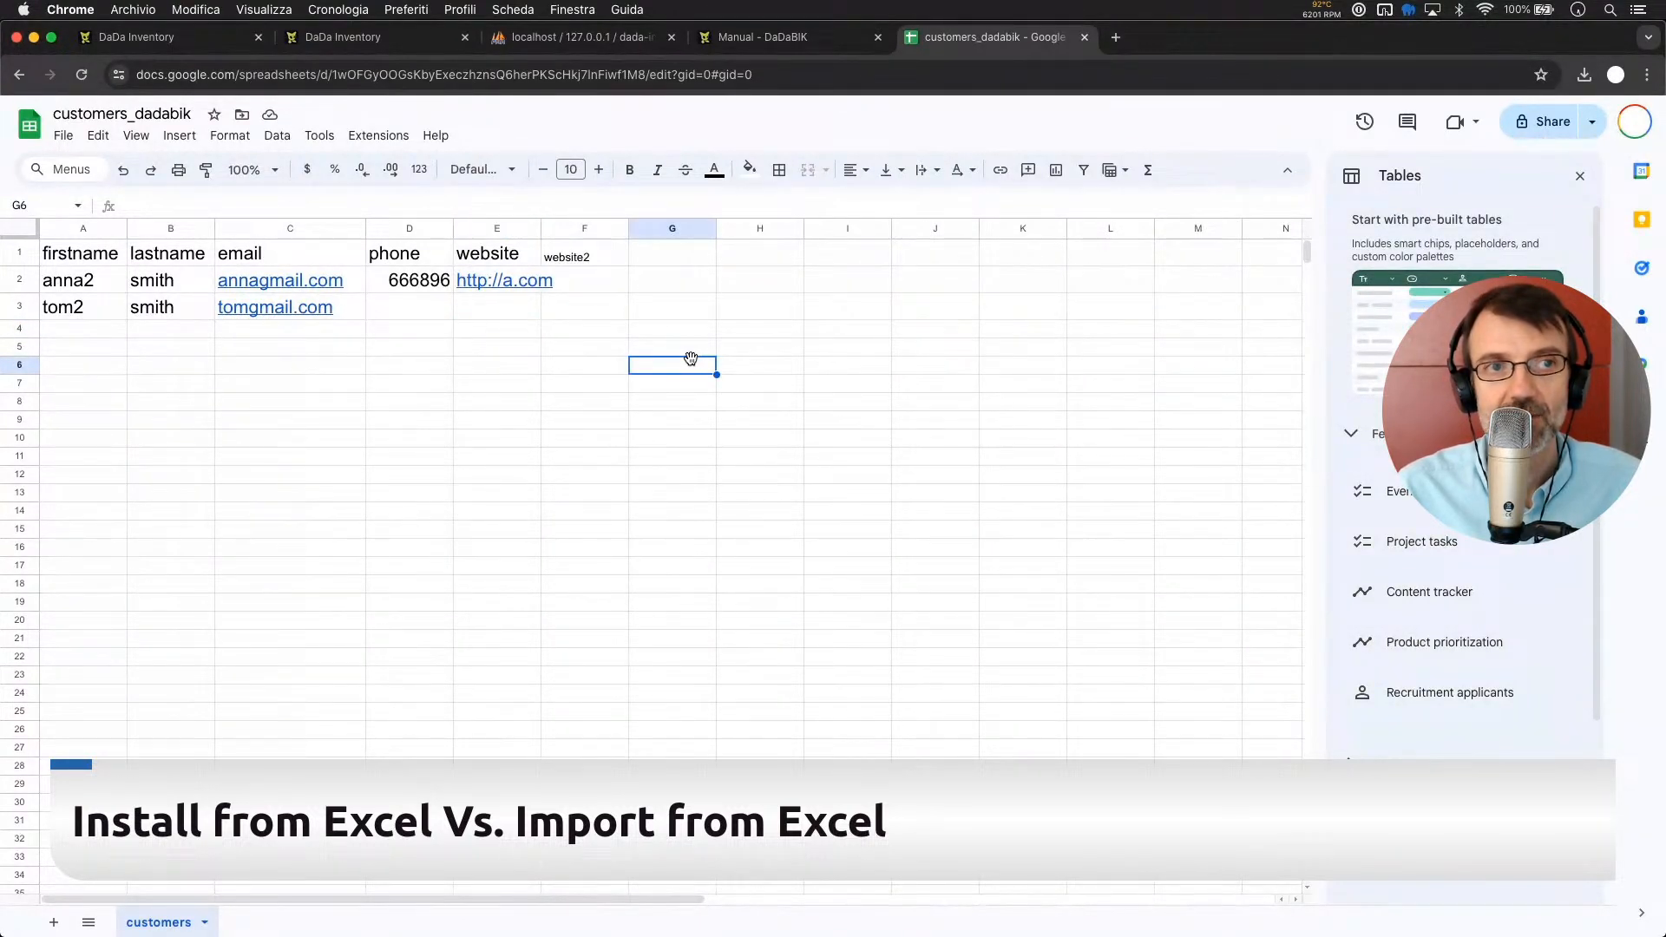
Download the spreadsheet as a Microsoft Excel (.xlsx) file
click(62, 137)
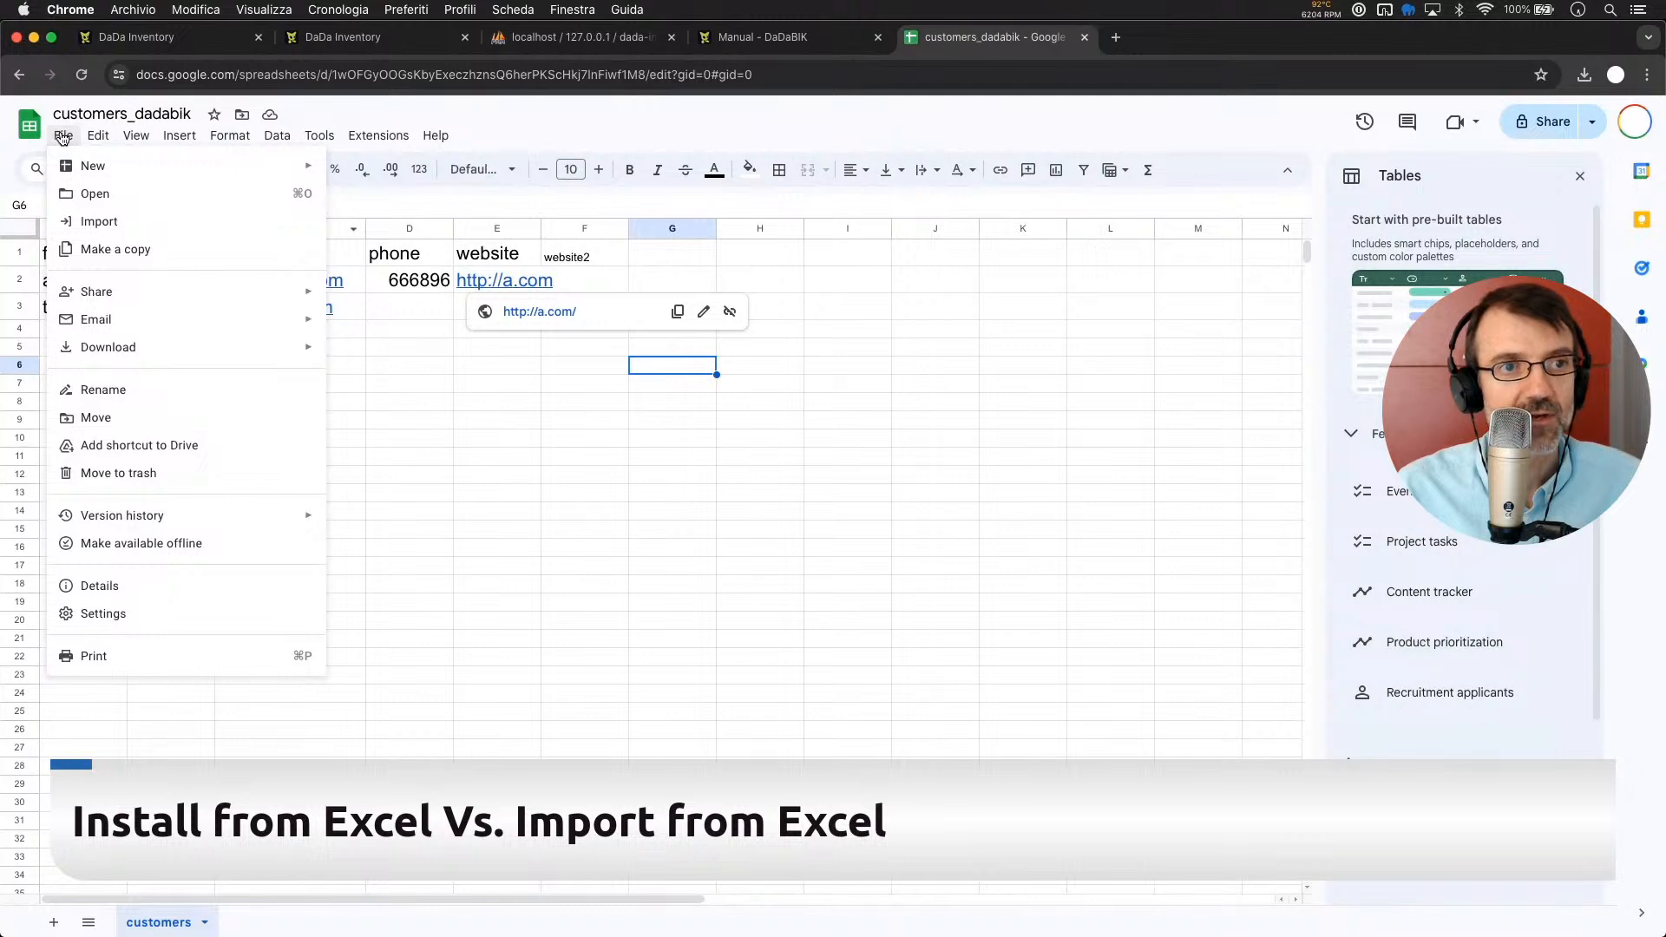
mouse_move(145, 350)
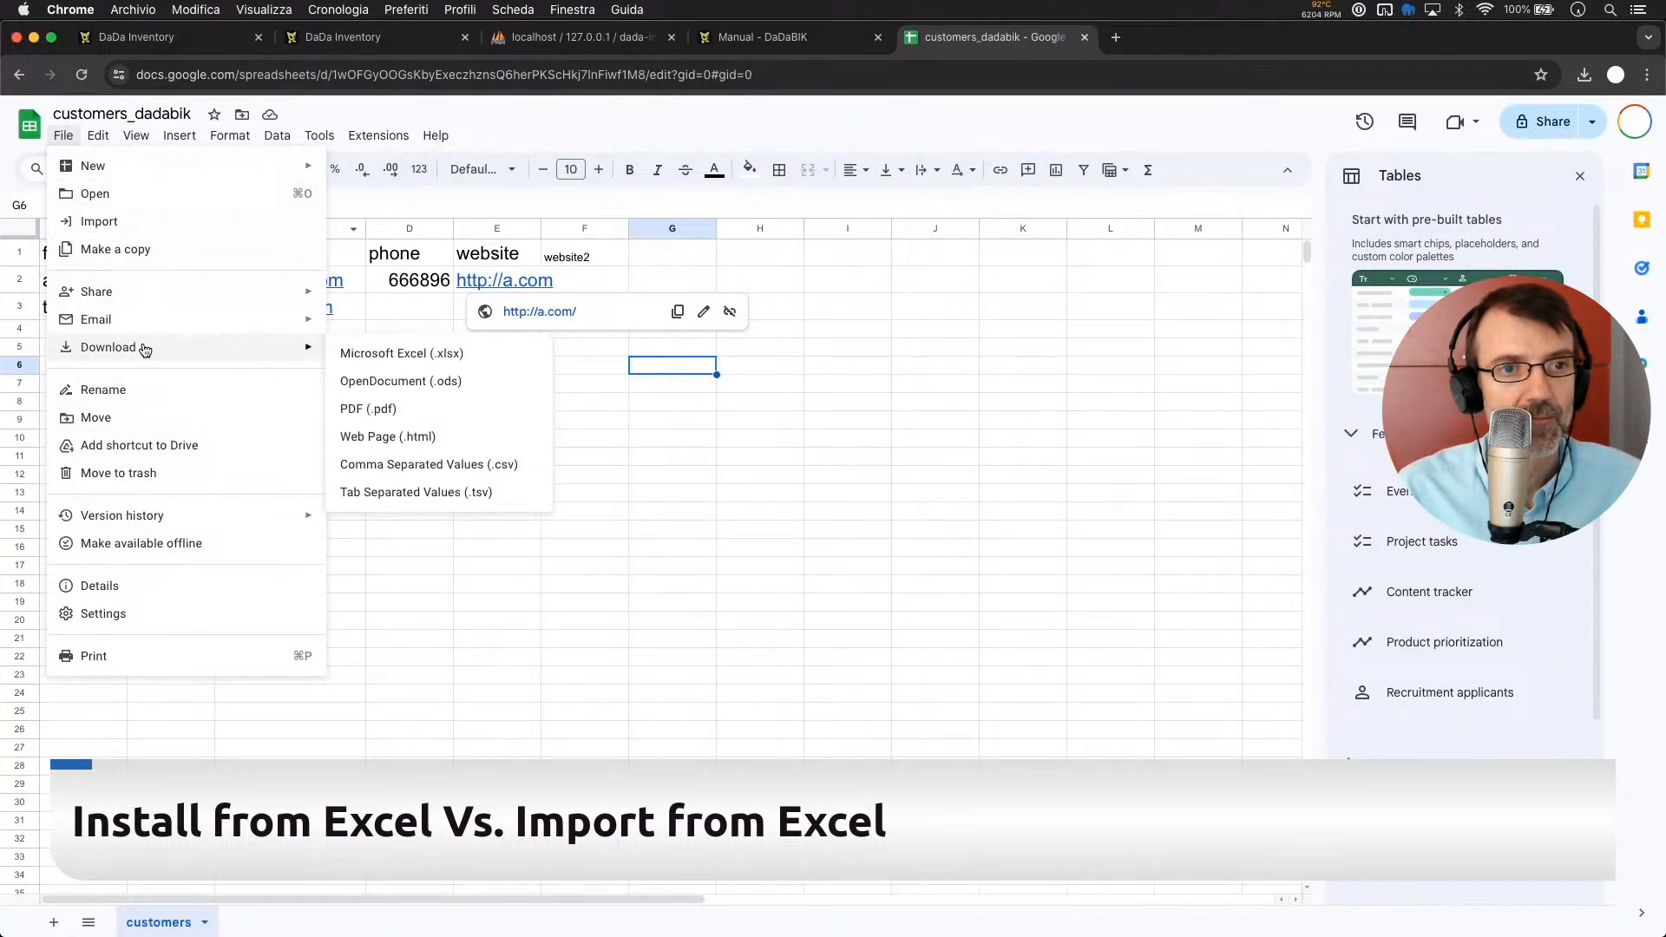
click(395, 350)
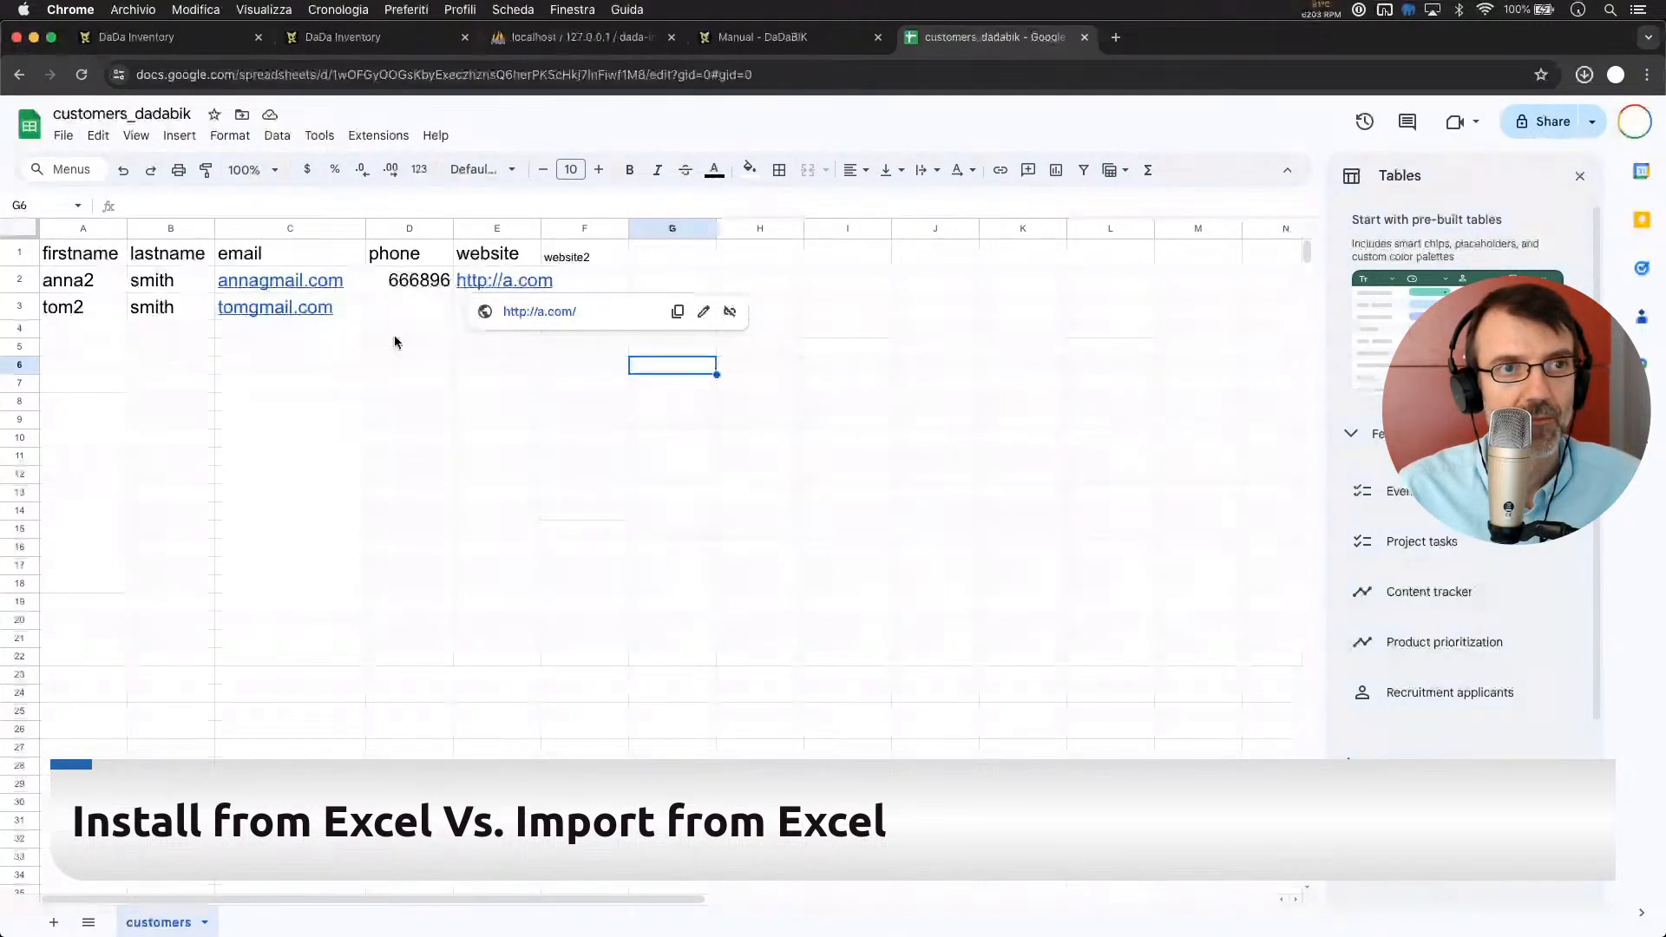
Start a Customers import in DaDa Inventory and attach customers_dadabik (1).xlsx
click(137, 36)
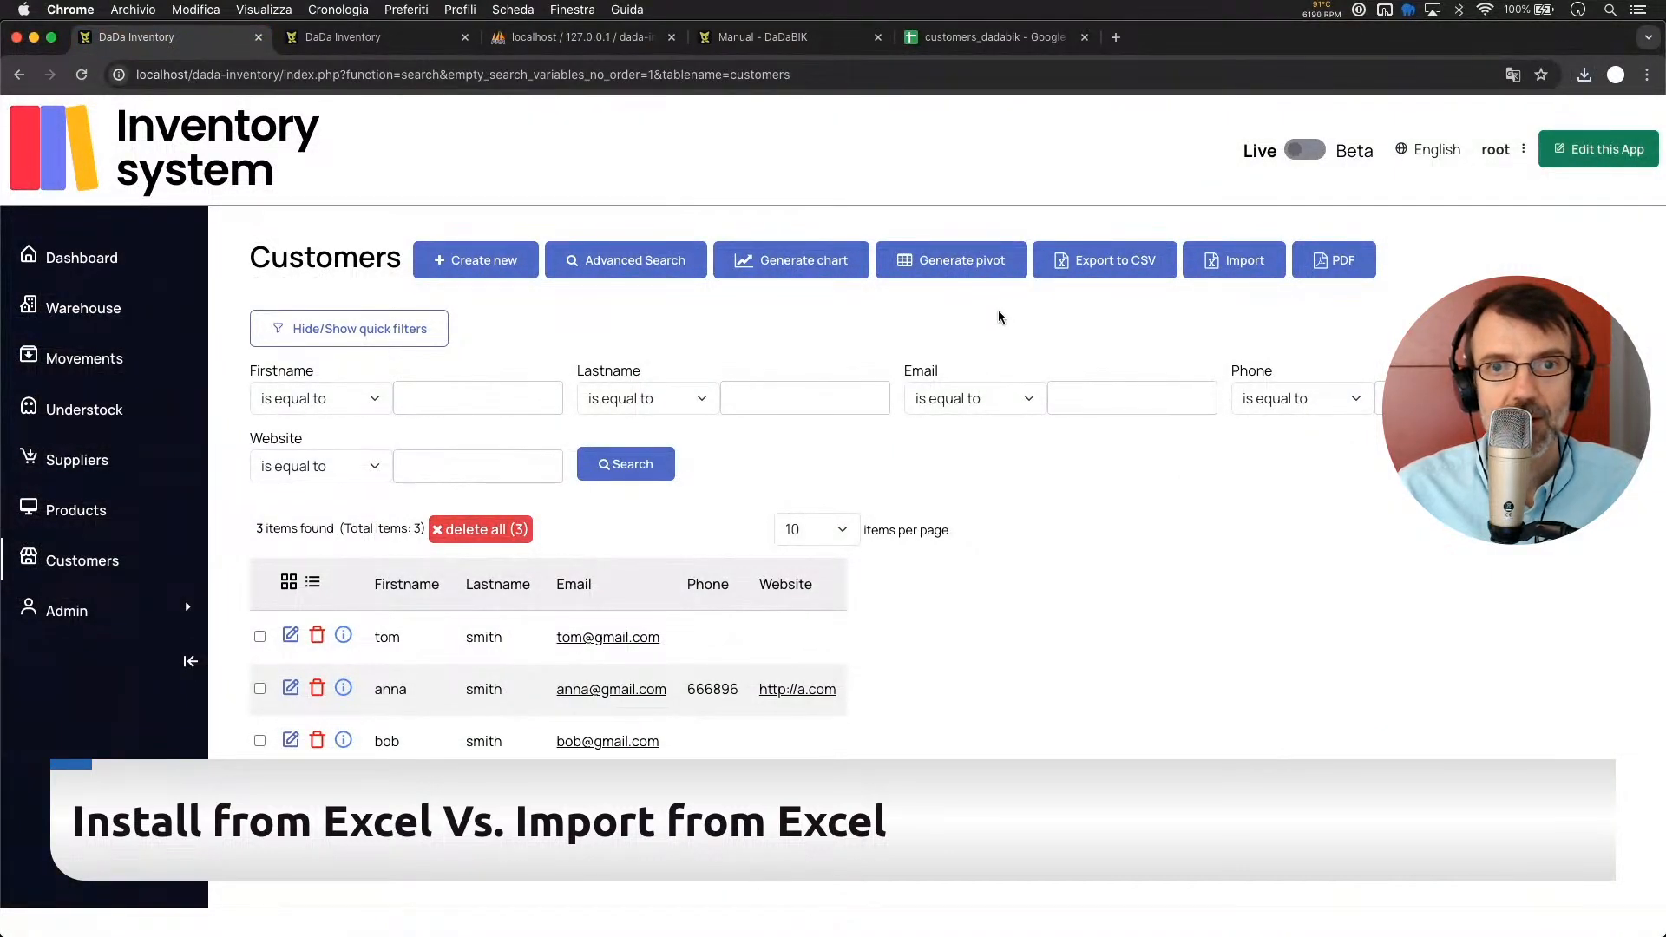
click(1228, 276)
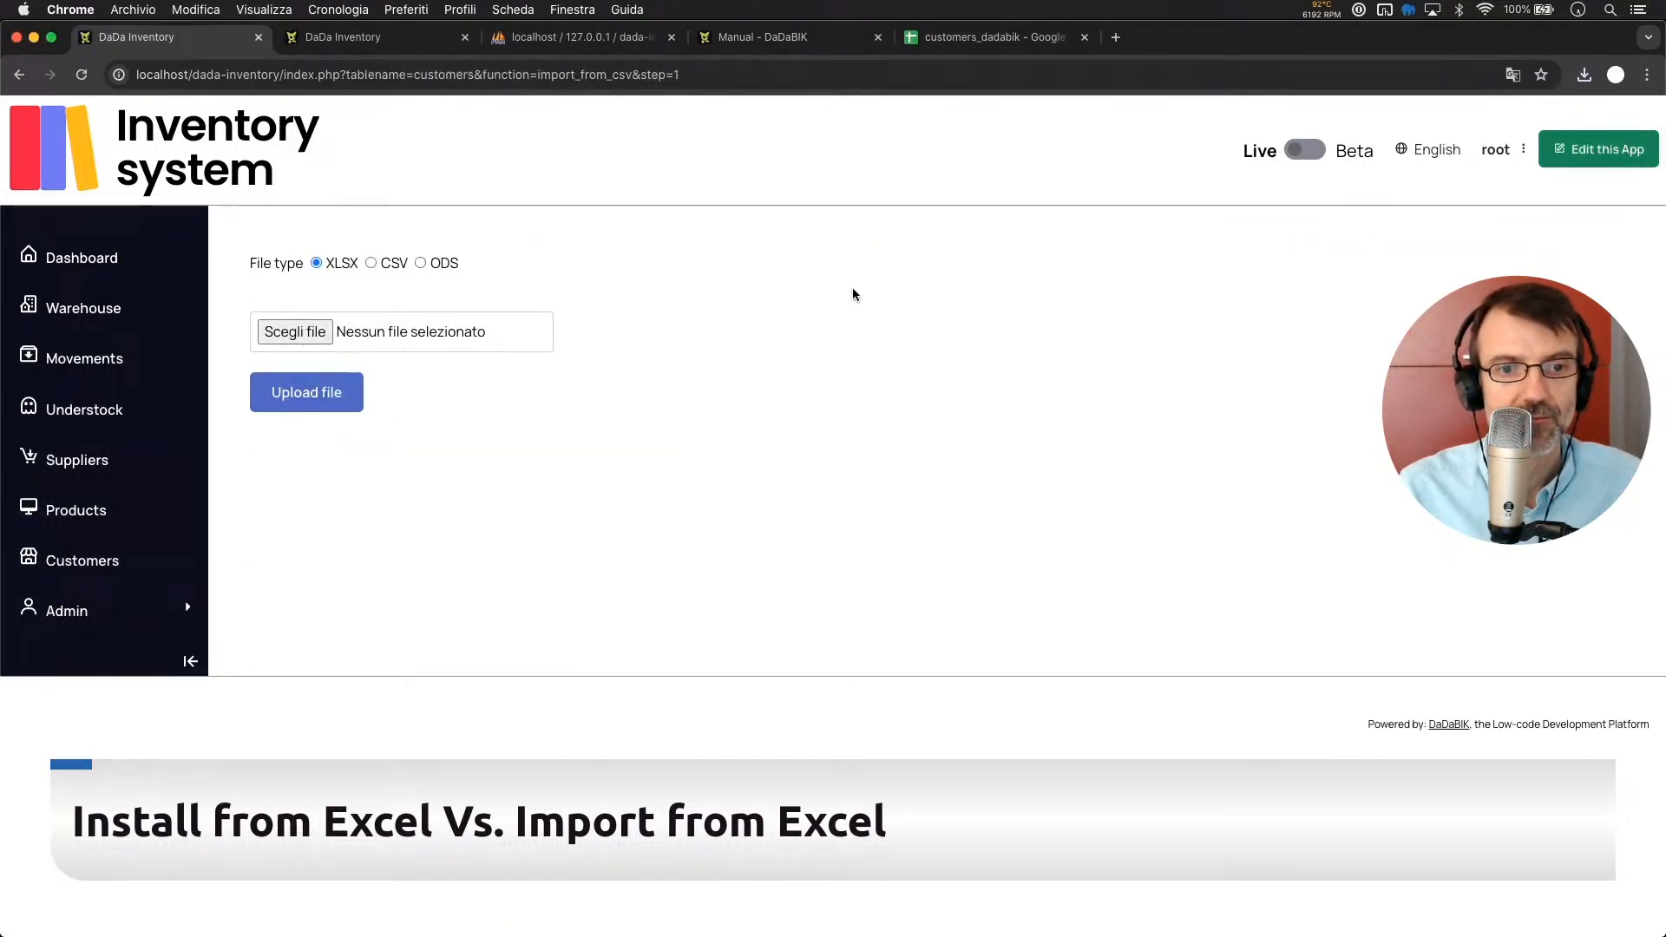
key(super+Tab)
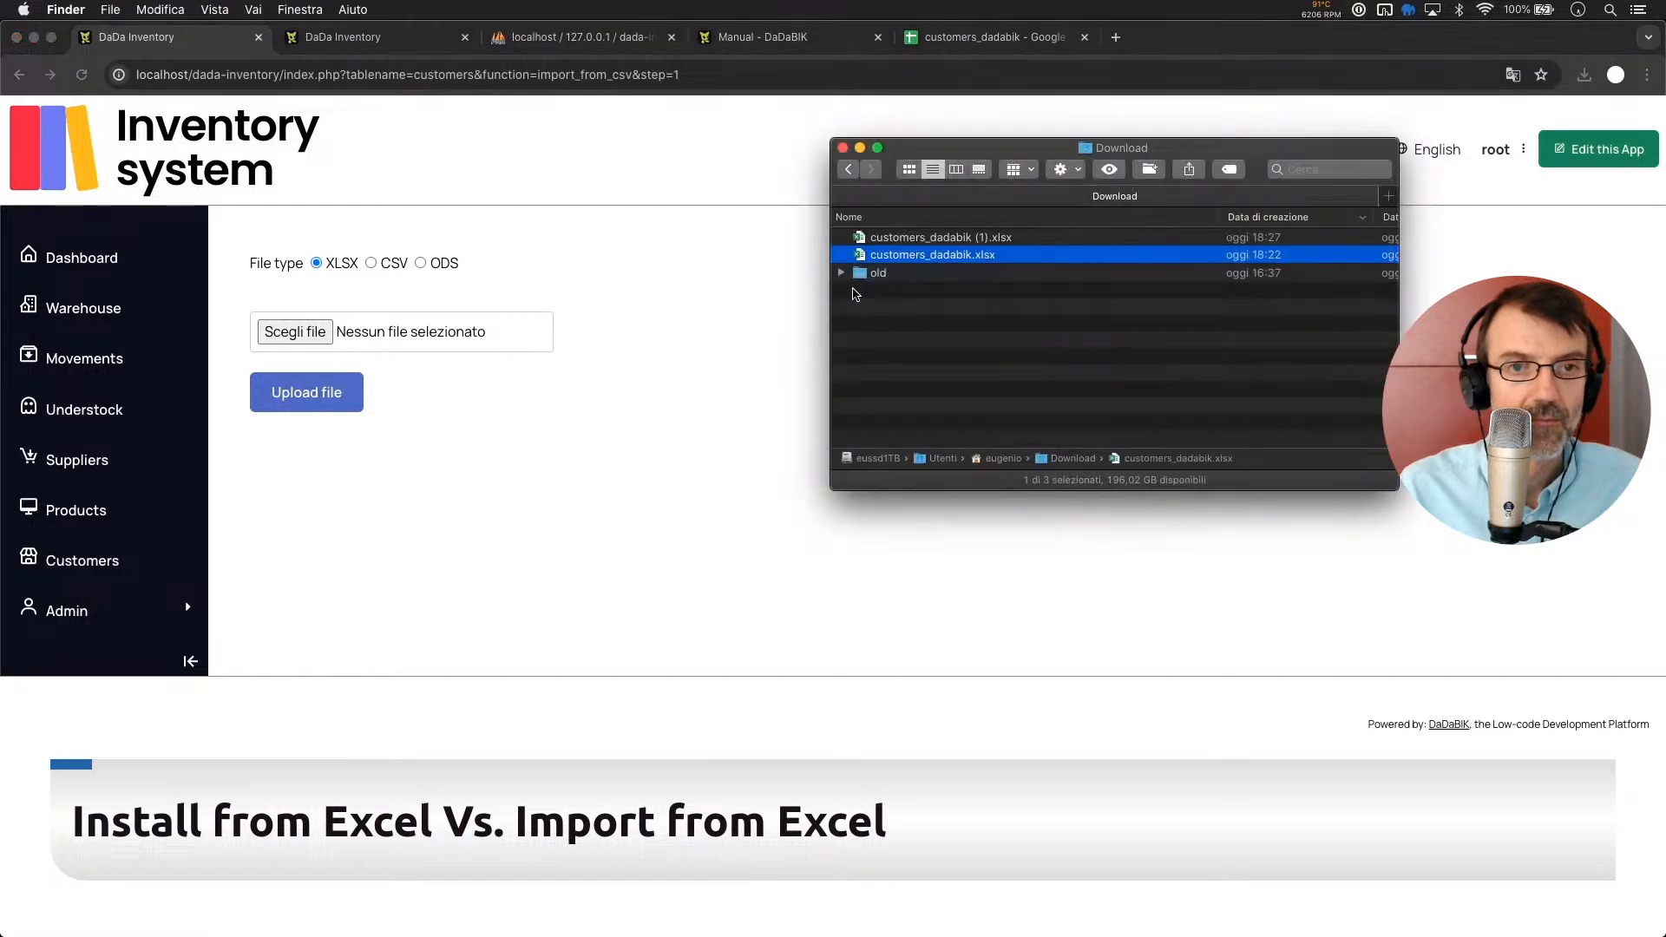
drag(941, 238, 380, 340)
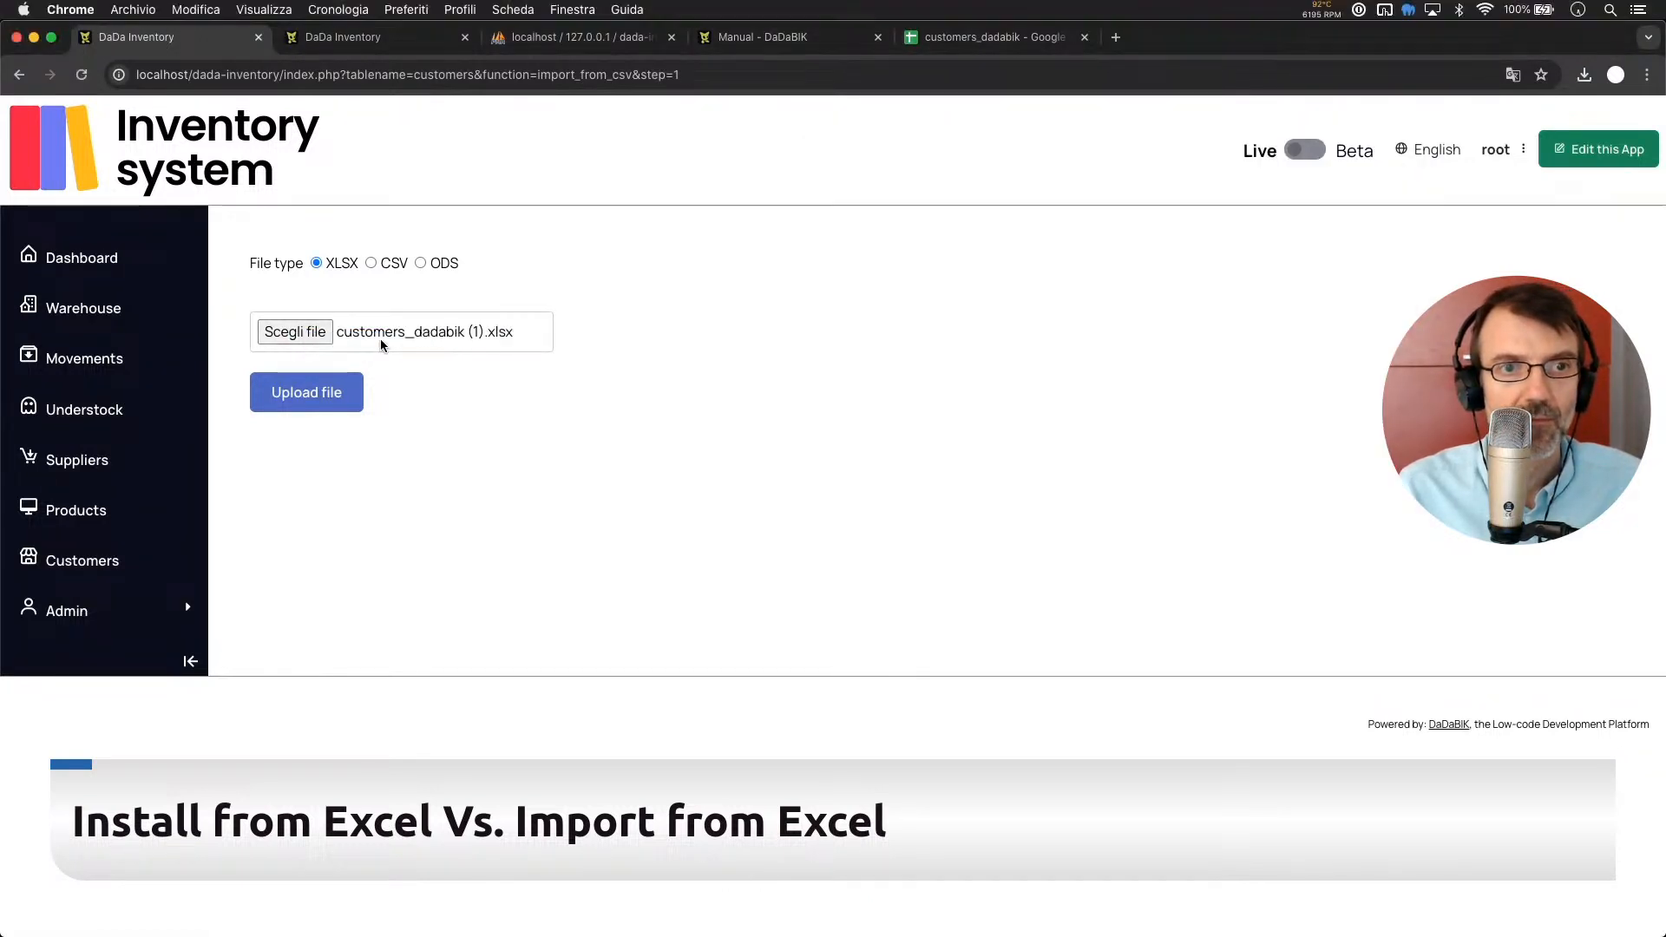
Upload the file, continue past the two-record preview, and go back after the invalid e-mail rejection
click(308, 404)
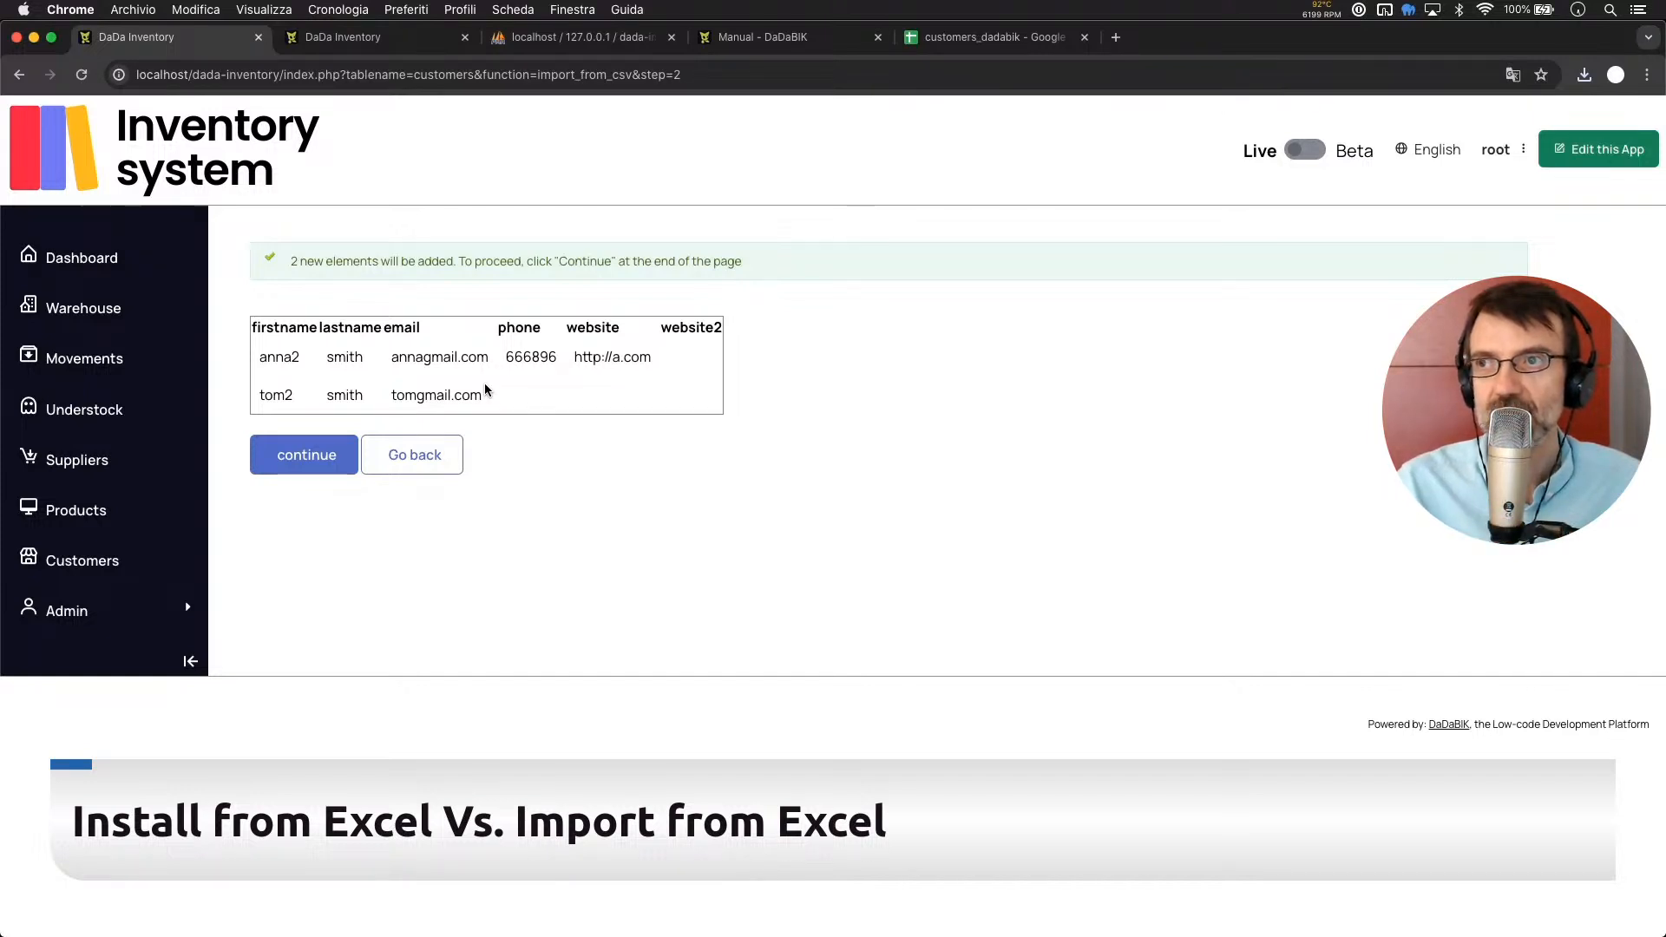
click(313, 465)
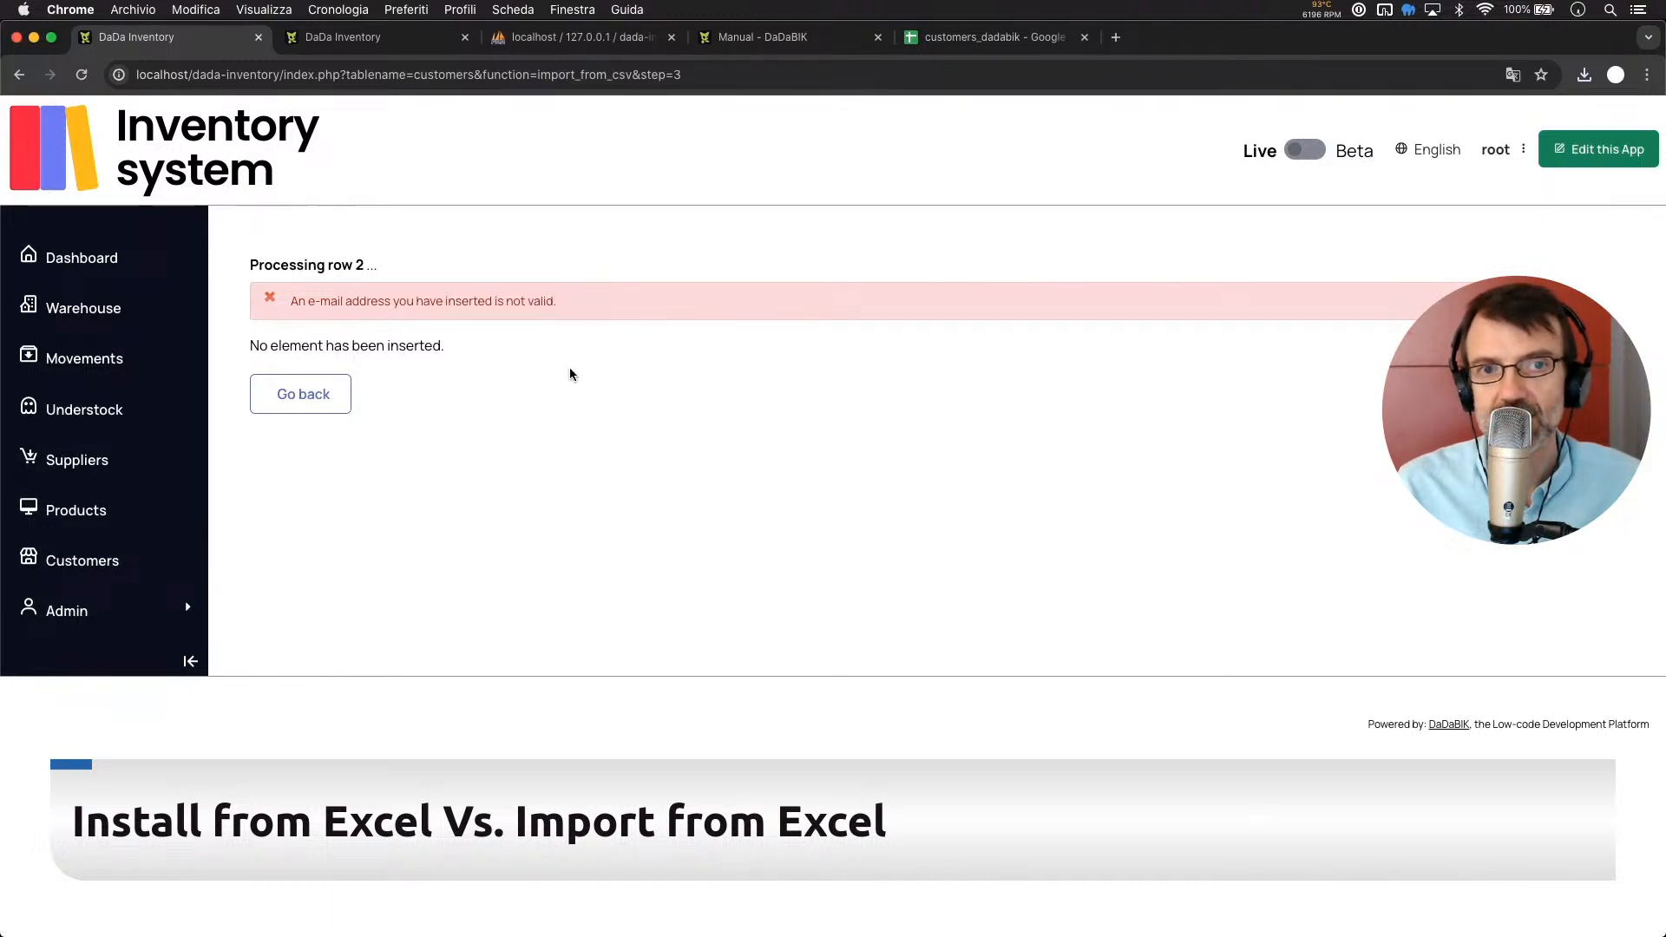
click(270, 398)
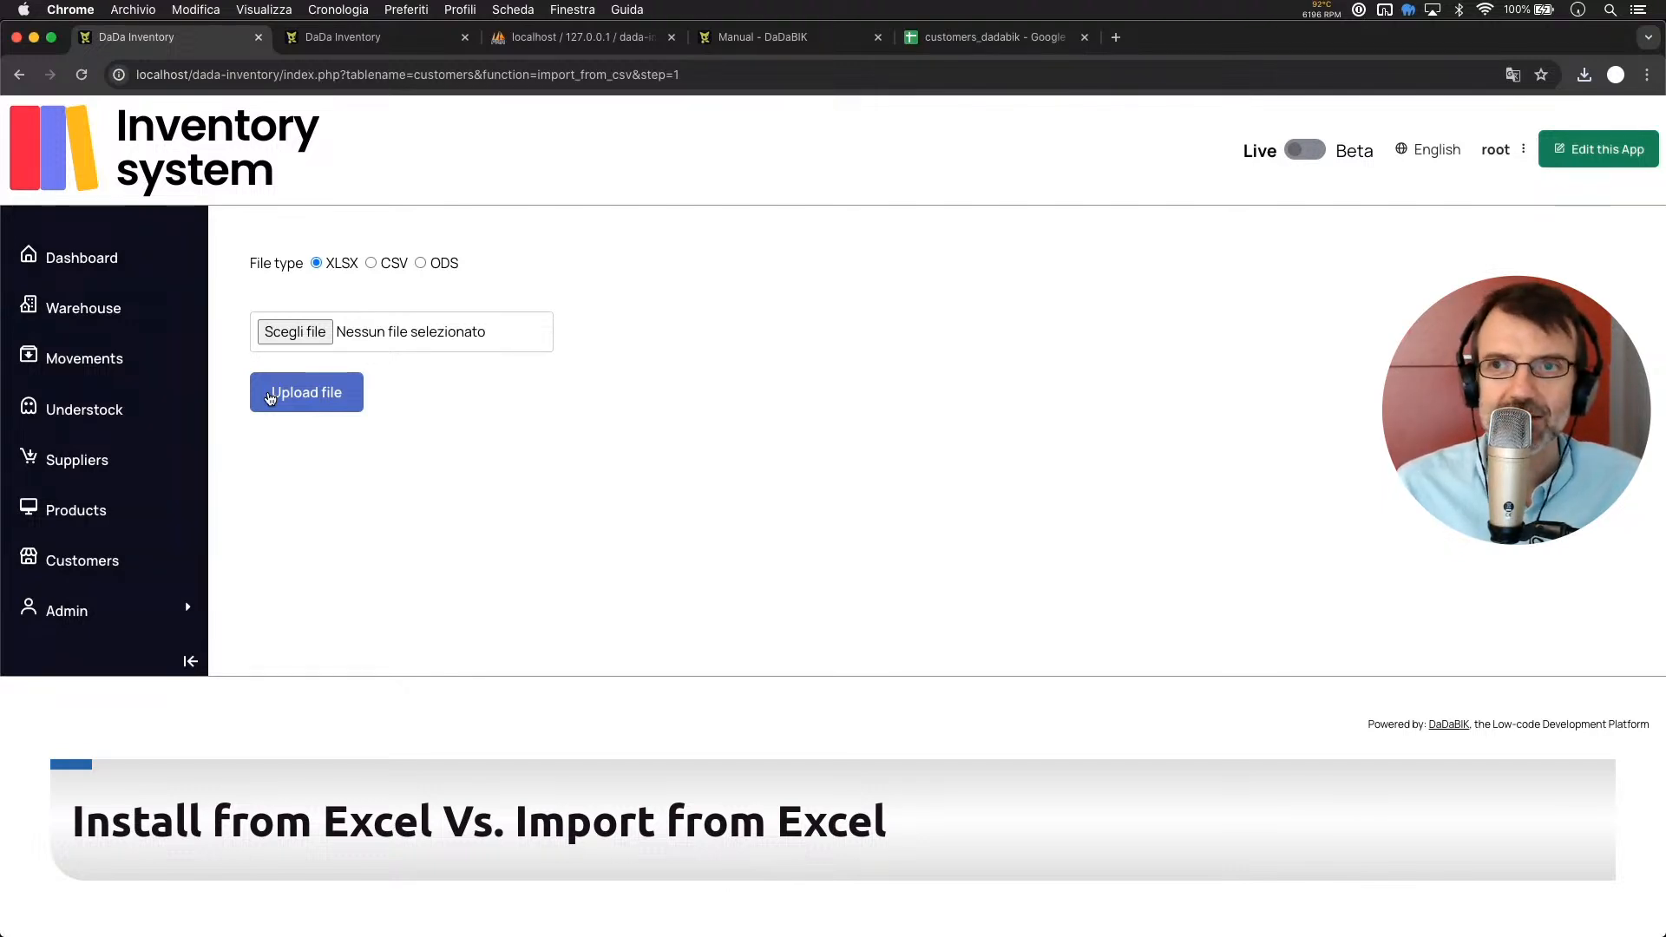
In the admin Forms configurator, show the customers table's email field settings
click(321, 40)
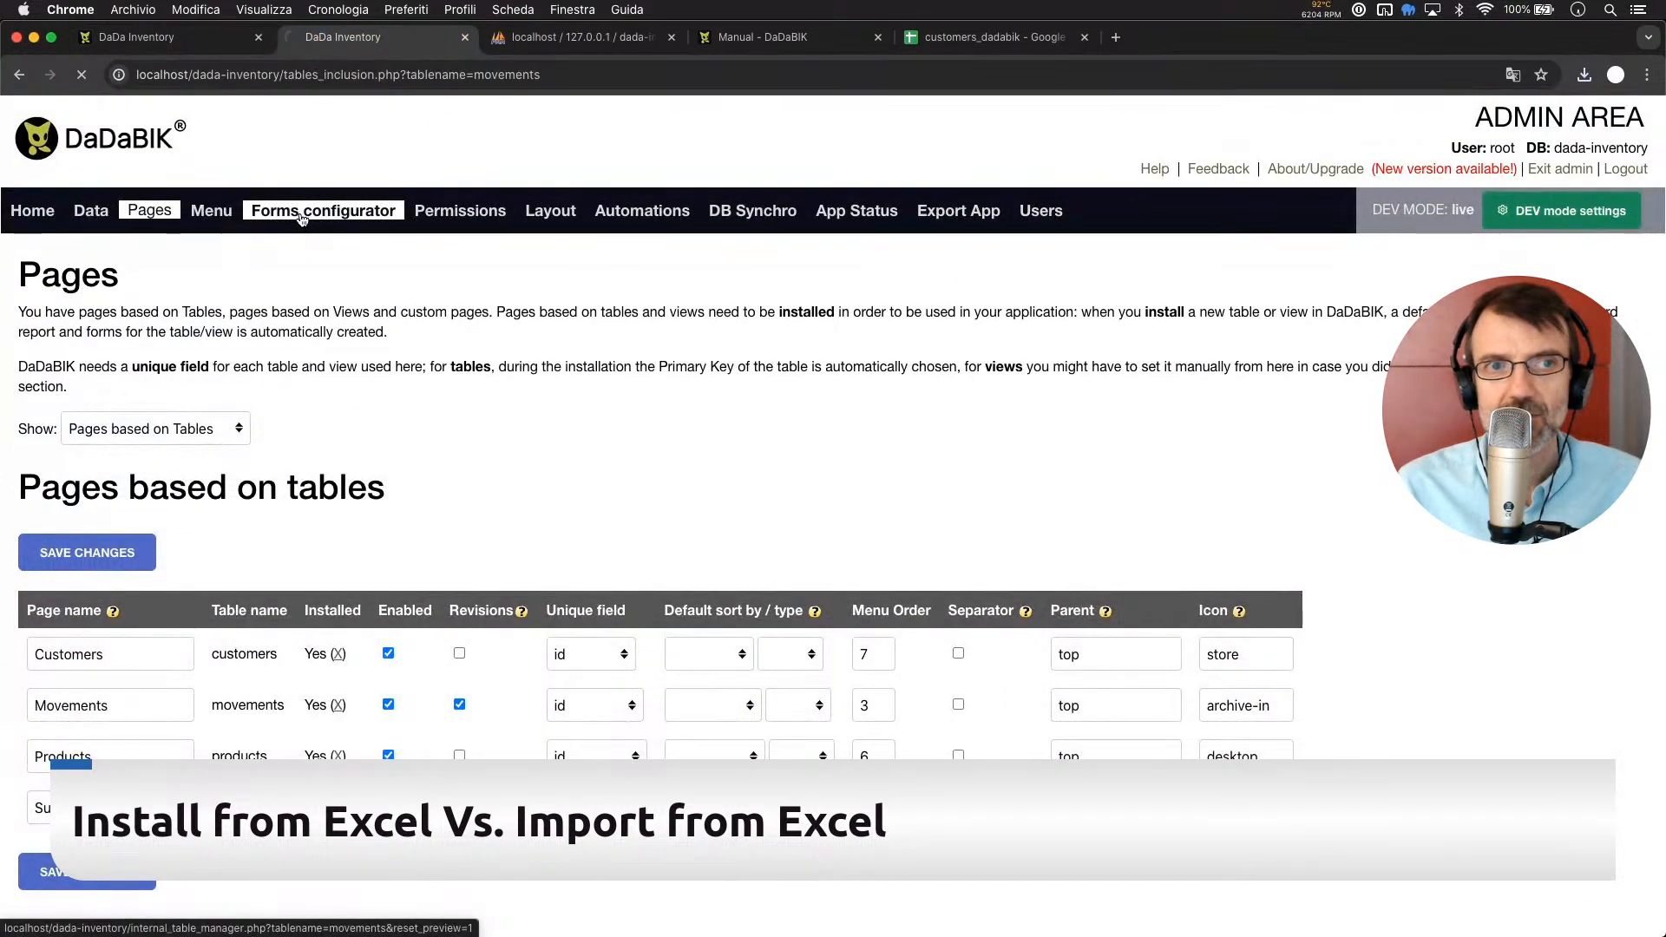
click(301, 212)
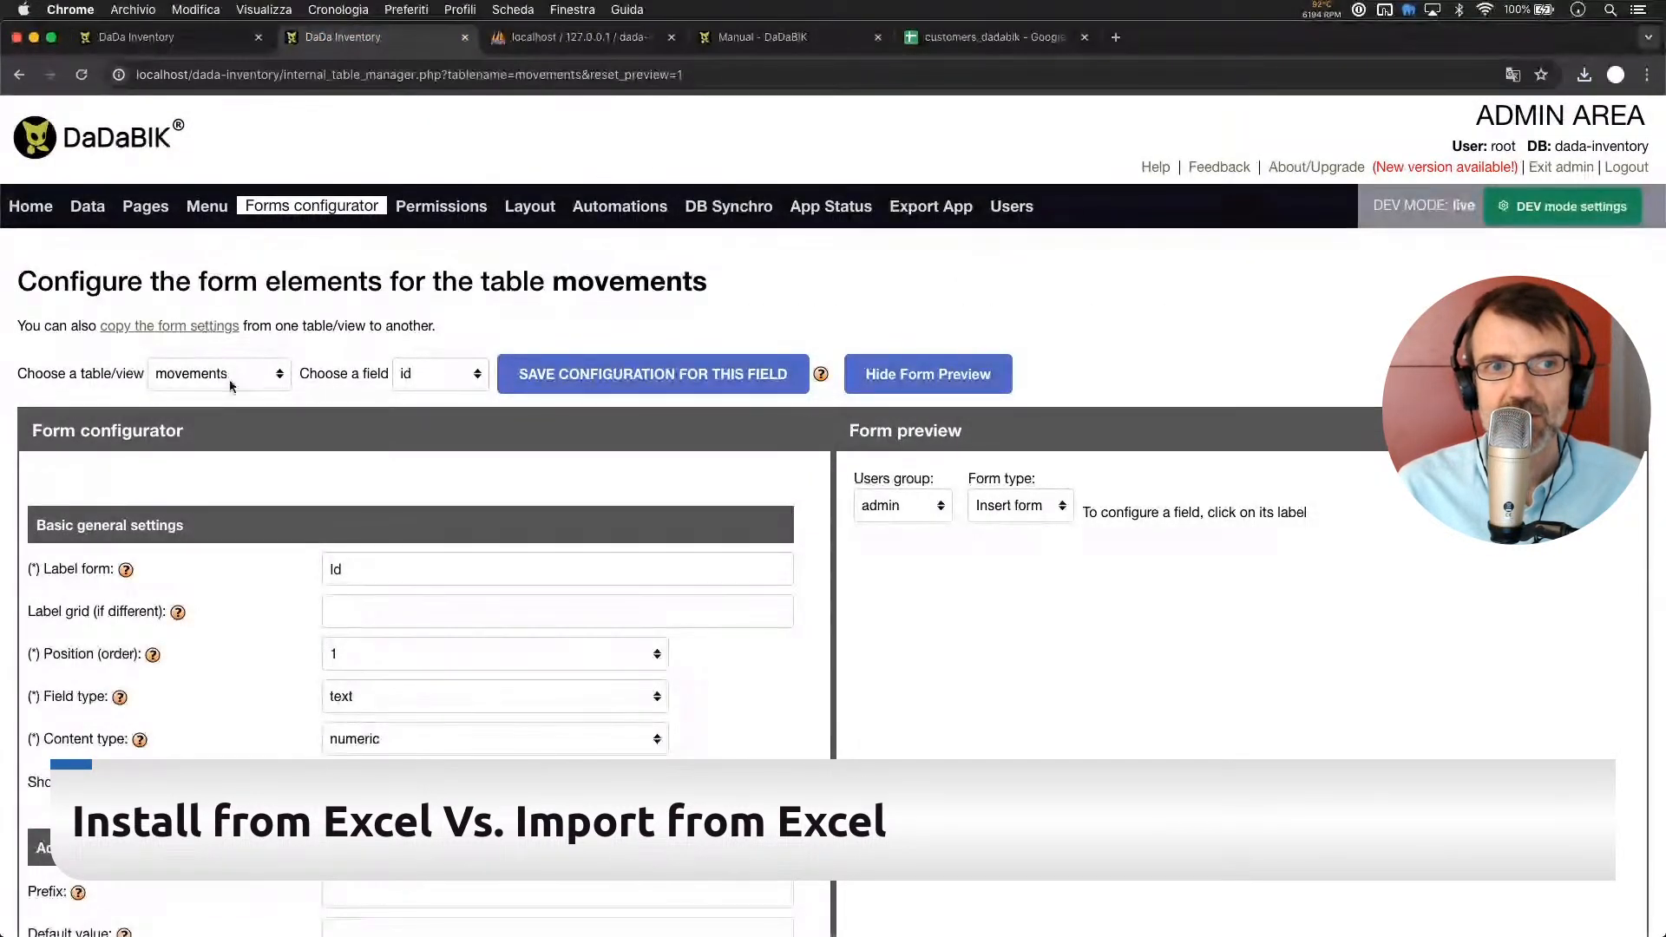
click(232, 387)
click(231, 356)
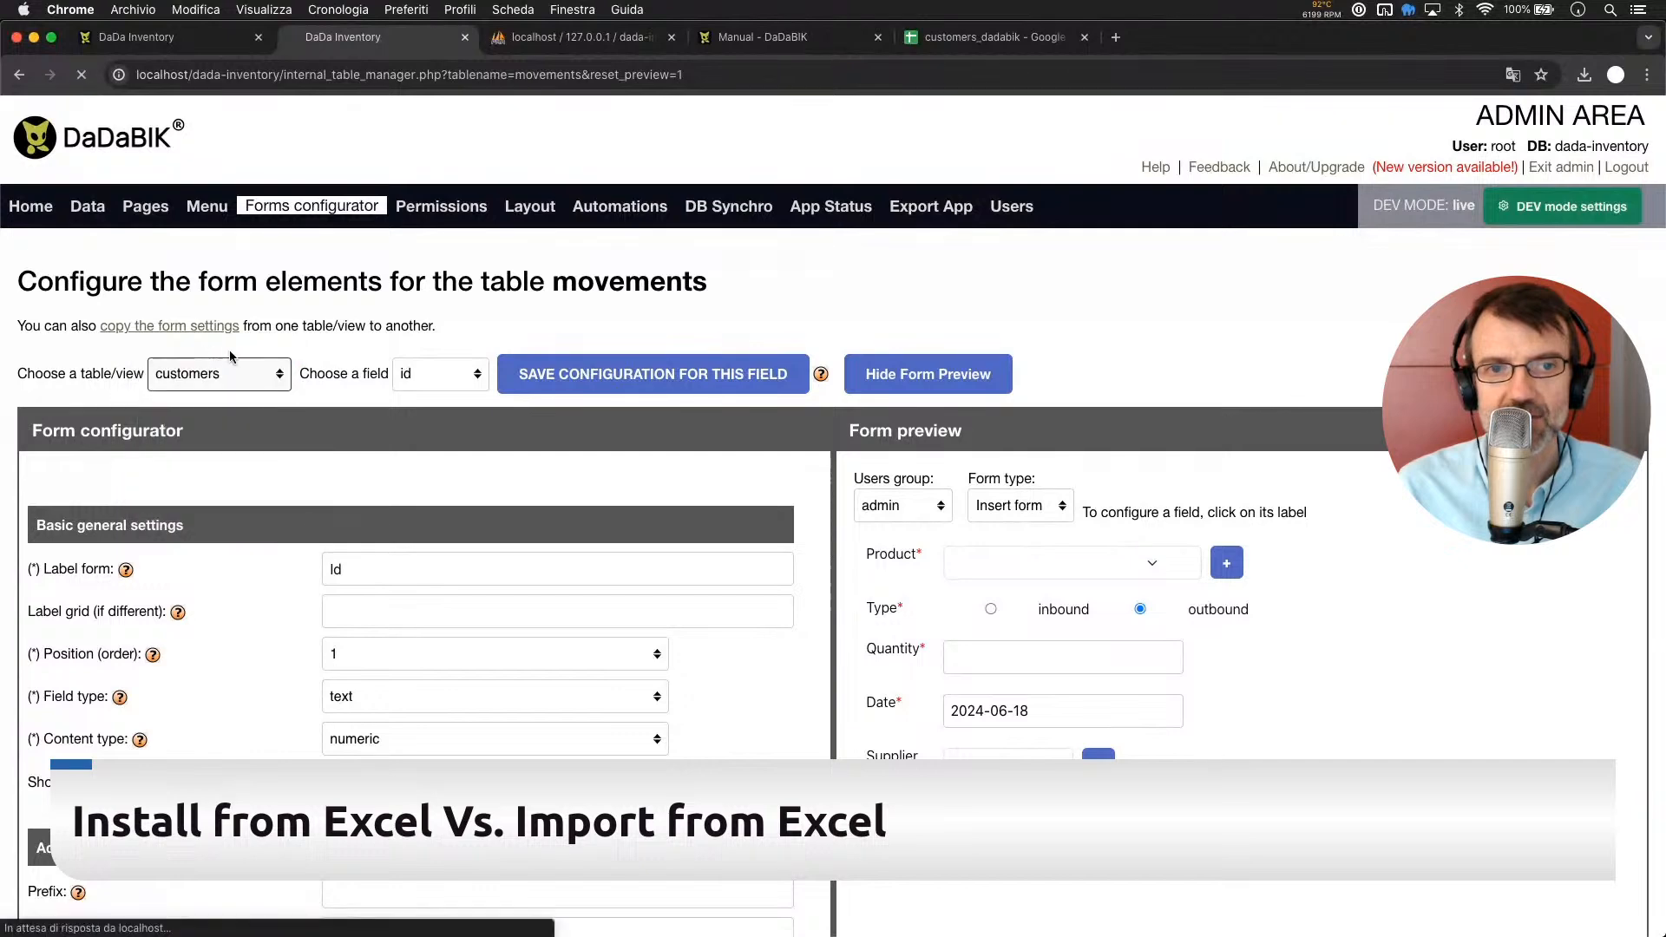
click(430, 380)
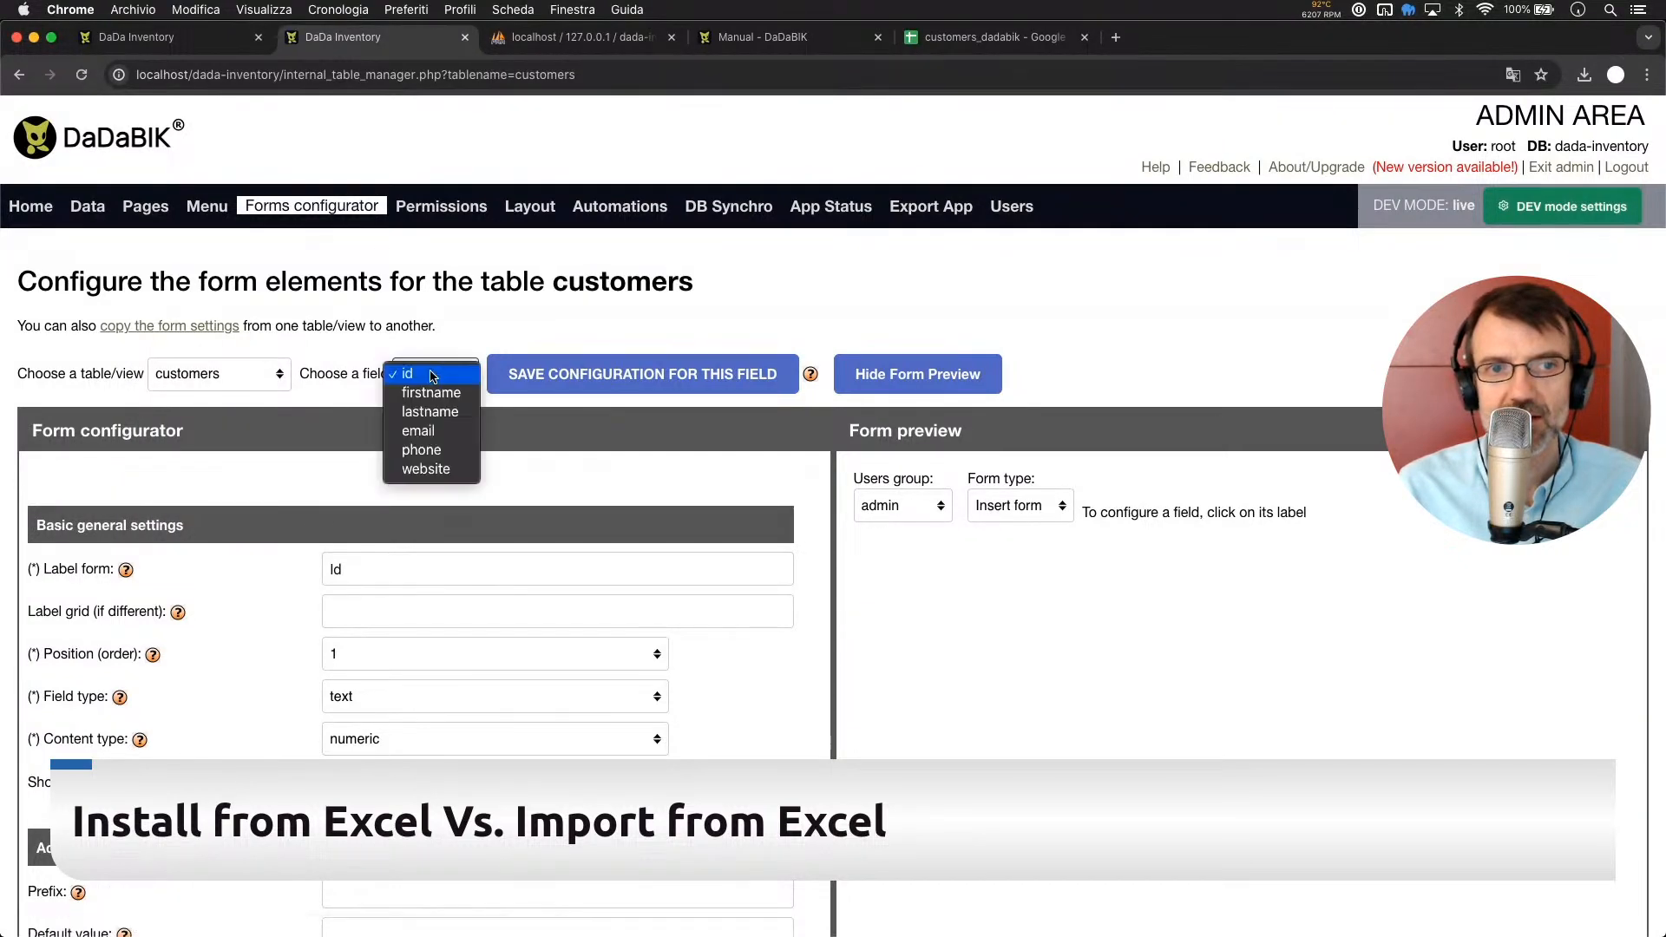
click(433, 431)
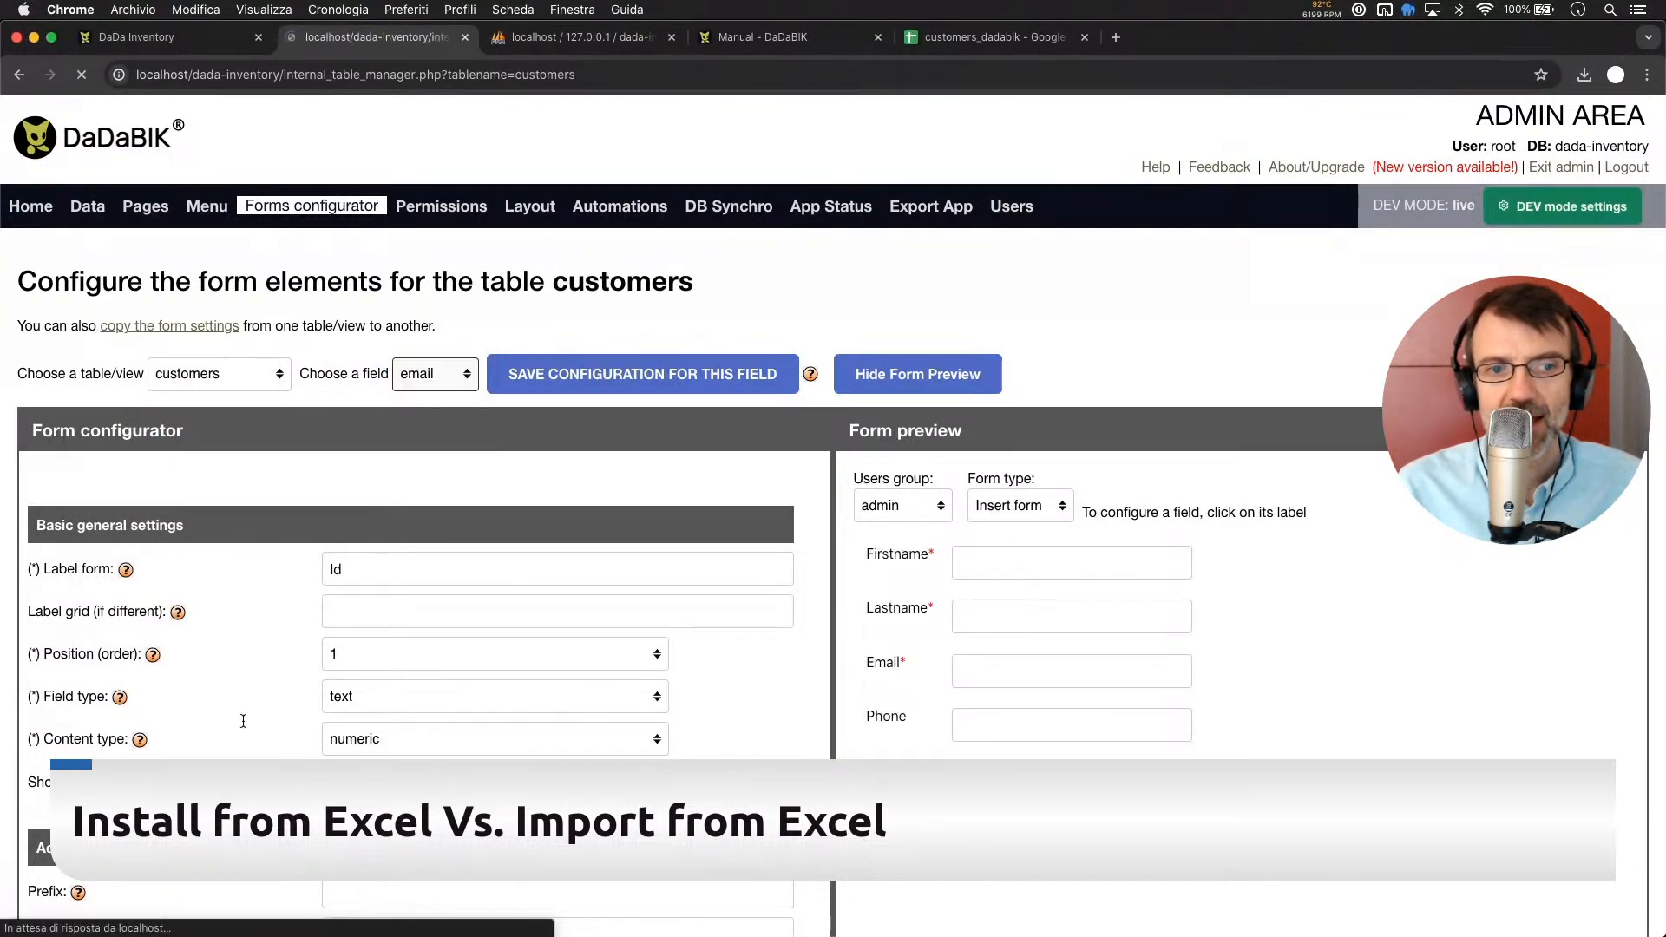
scroll(283, 717, down, 1)
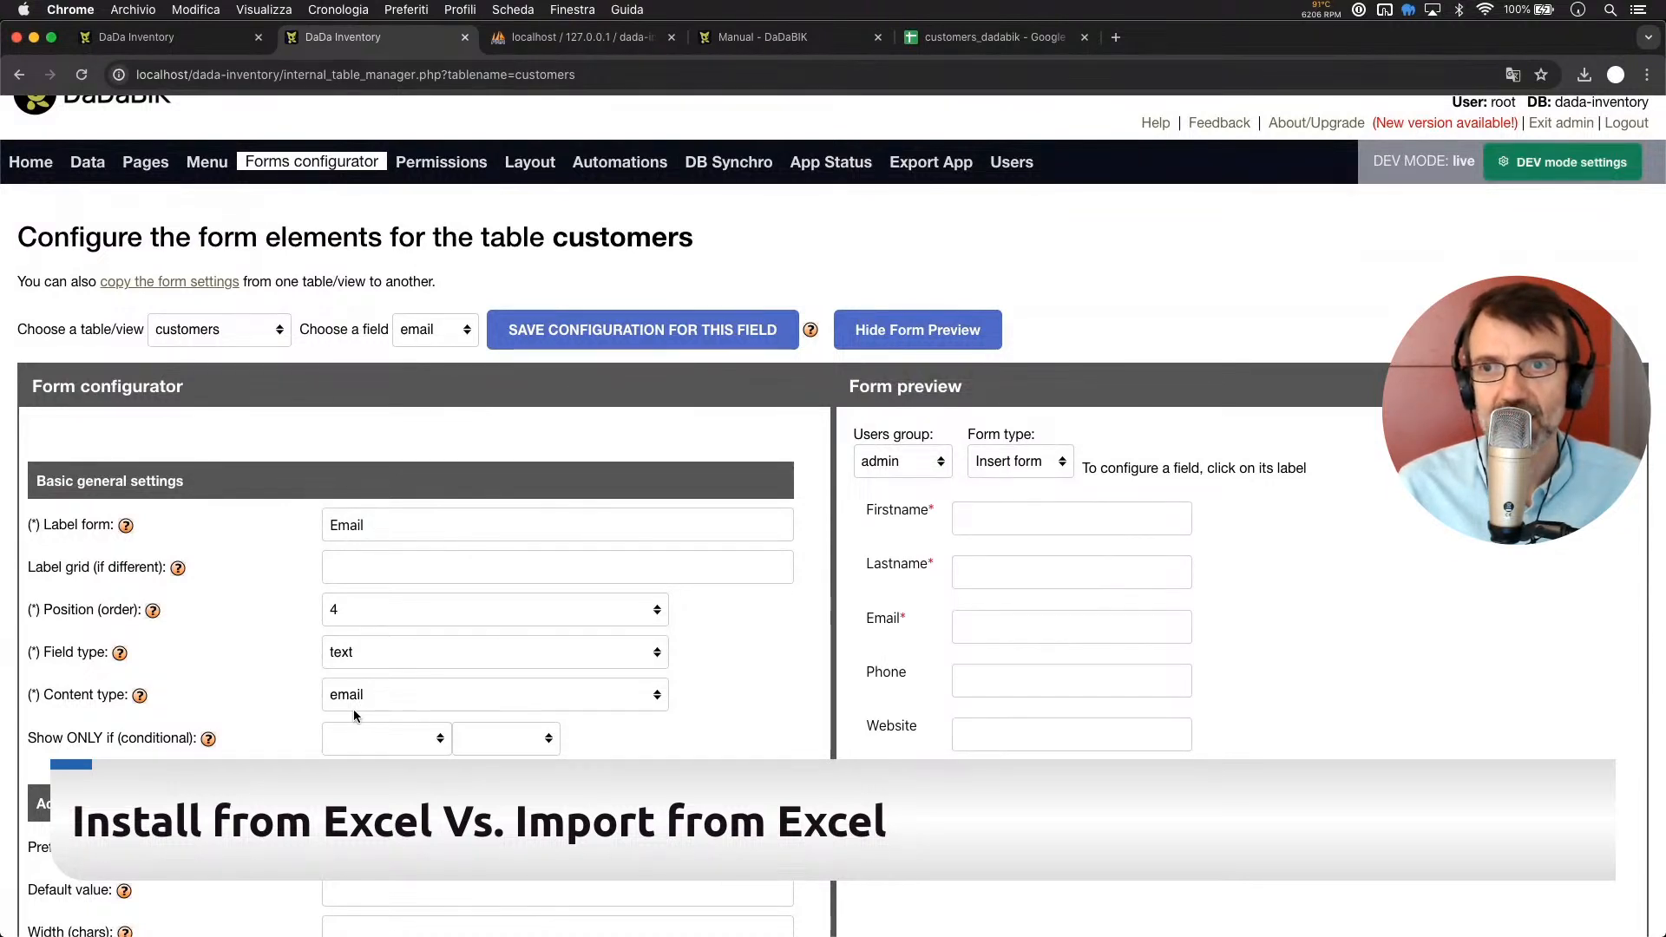
scroll(353, 712, up, 1)
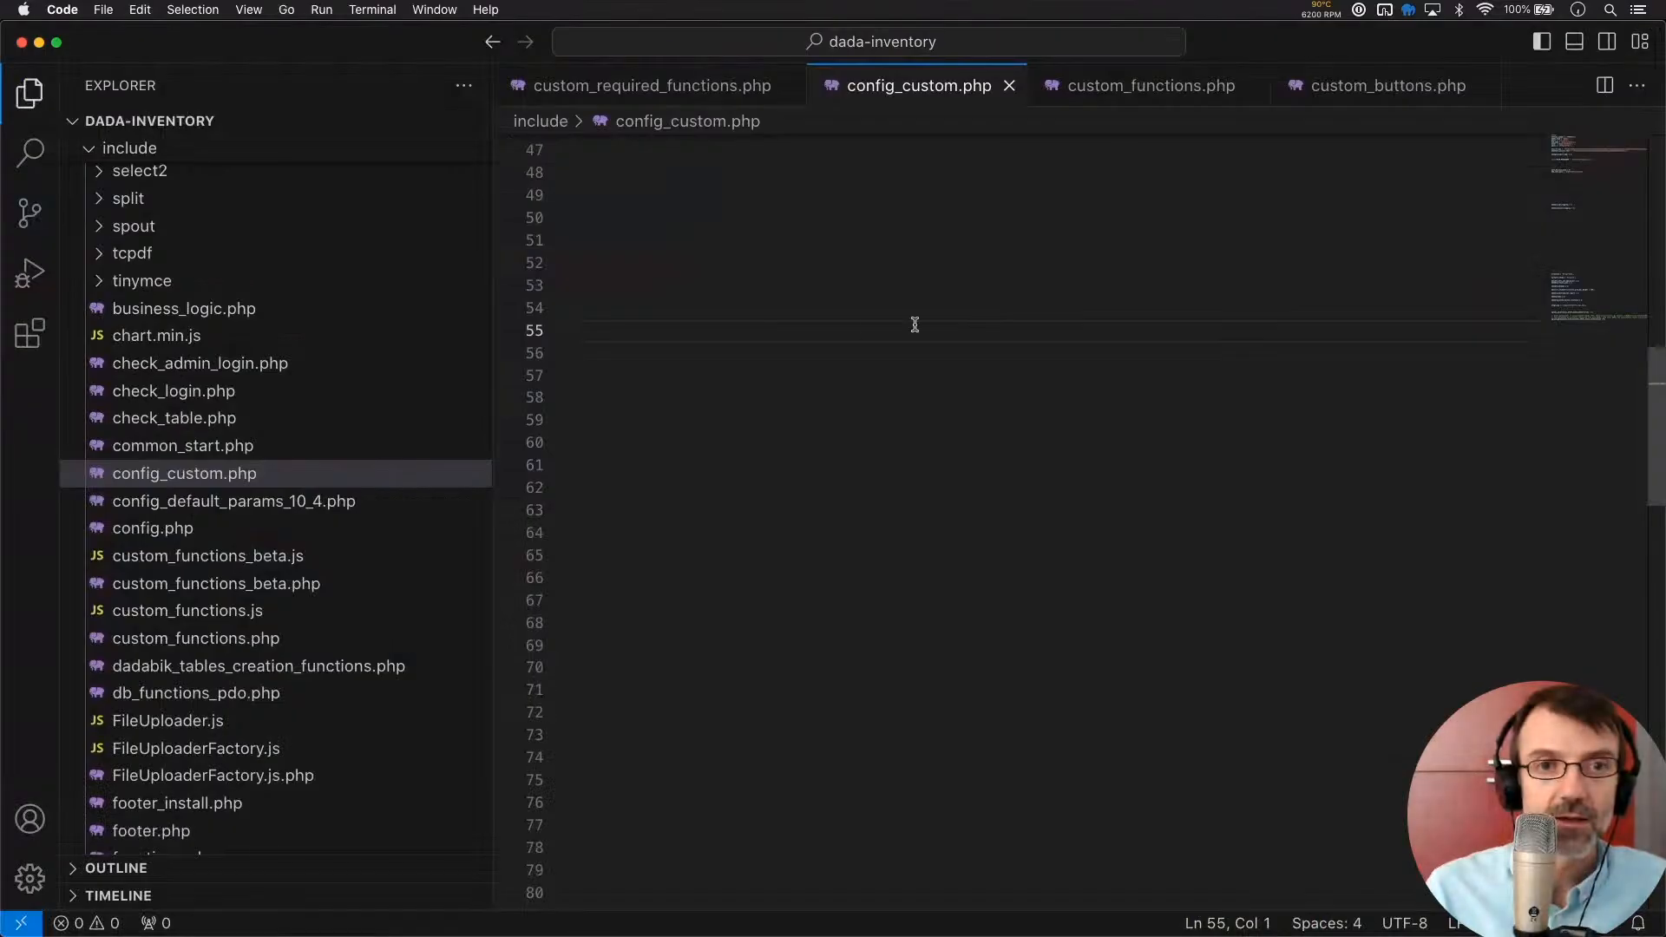
Paste the customers import settings with sheet name 'customer' and column key 'firstname'
text($csv_sheet_name['customers'] = 'customers2021'; $csv_col_names['customers']['first_name_customer'] = 'firstname';)
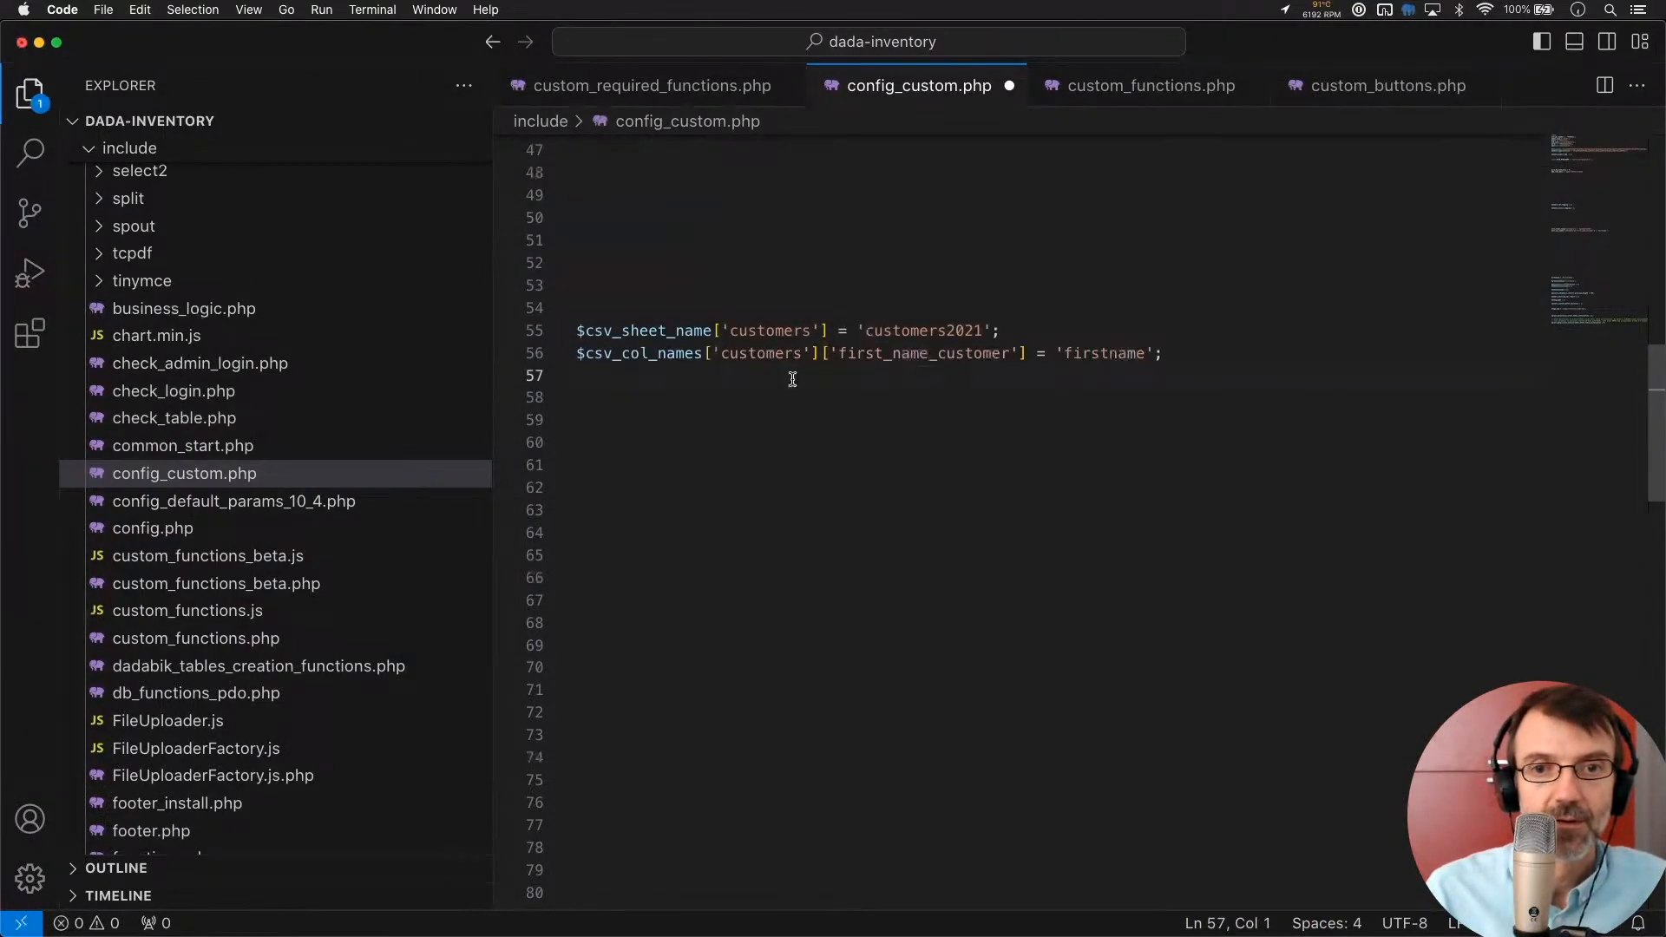
click(981, 331)
key(BackSpace)
key(BackSpace)
key(BackSpace)
key(BackSpace)
key(BackSpace)
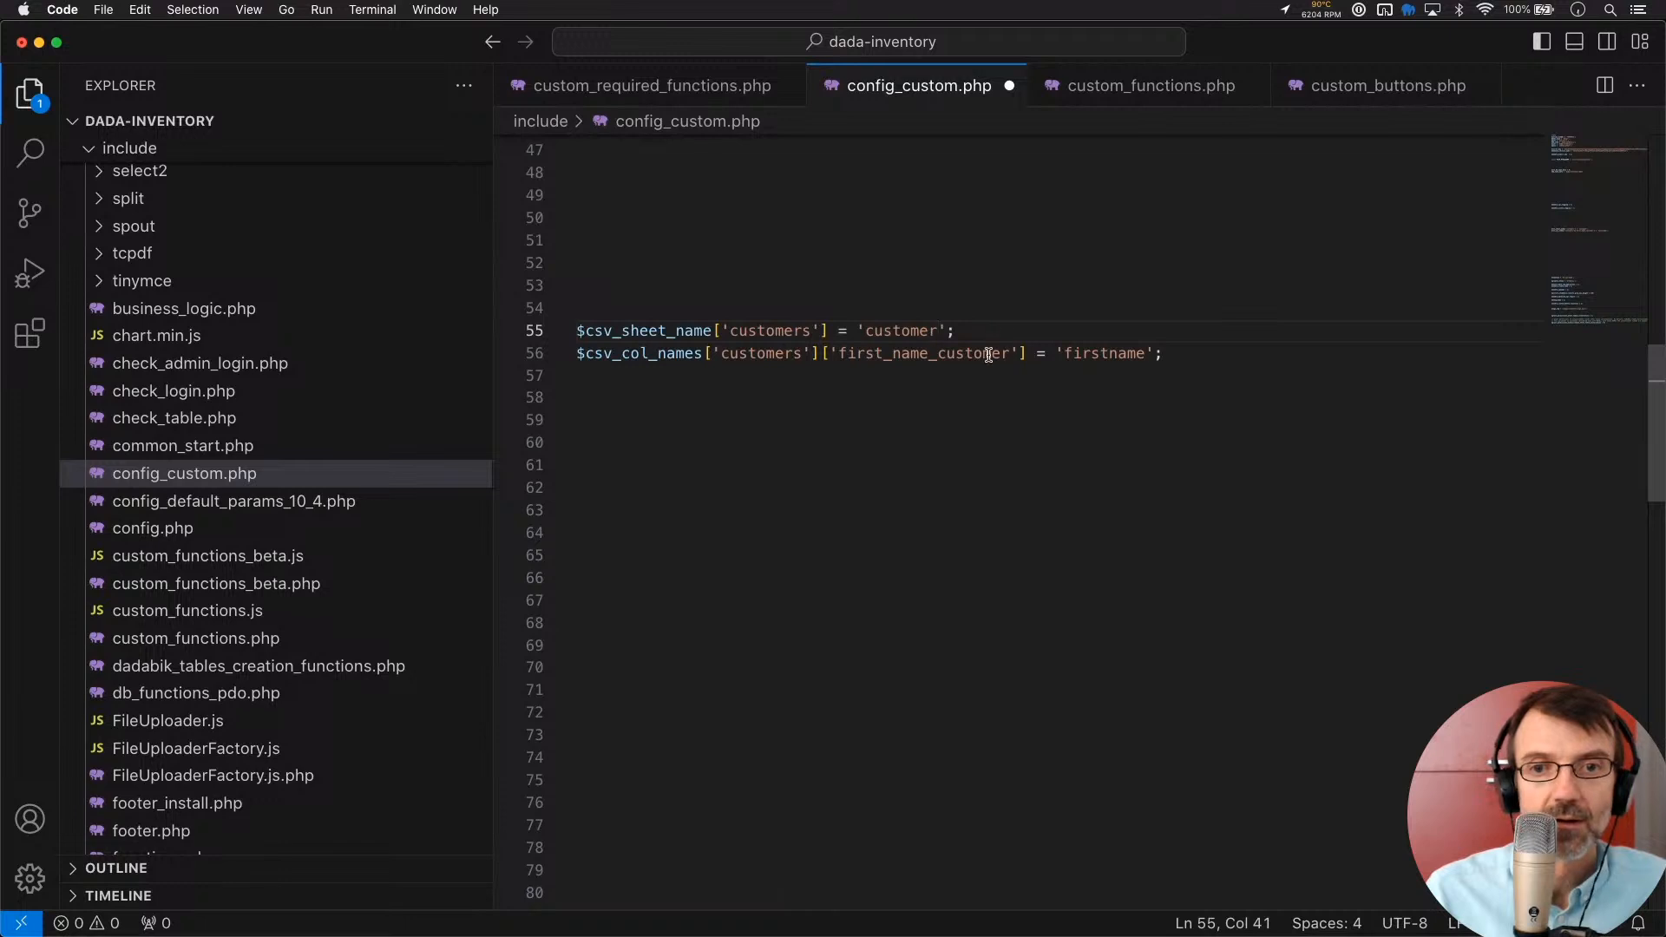
double_click(988, 354)
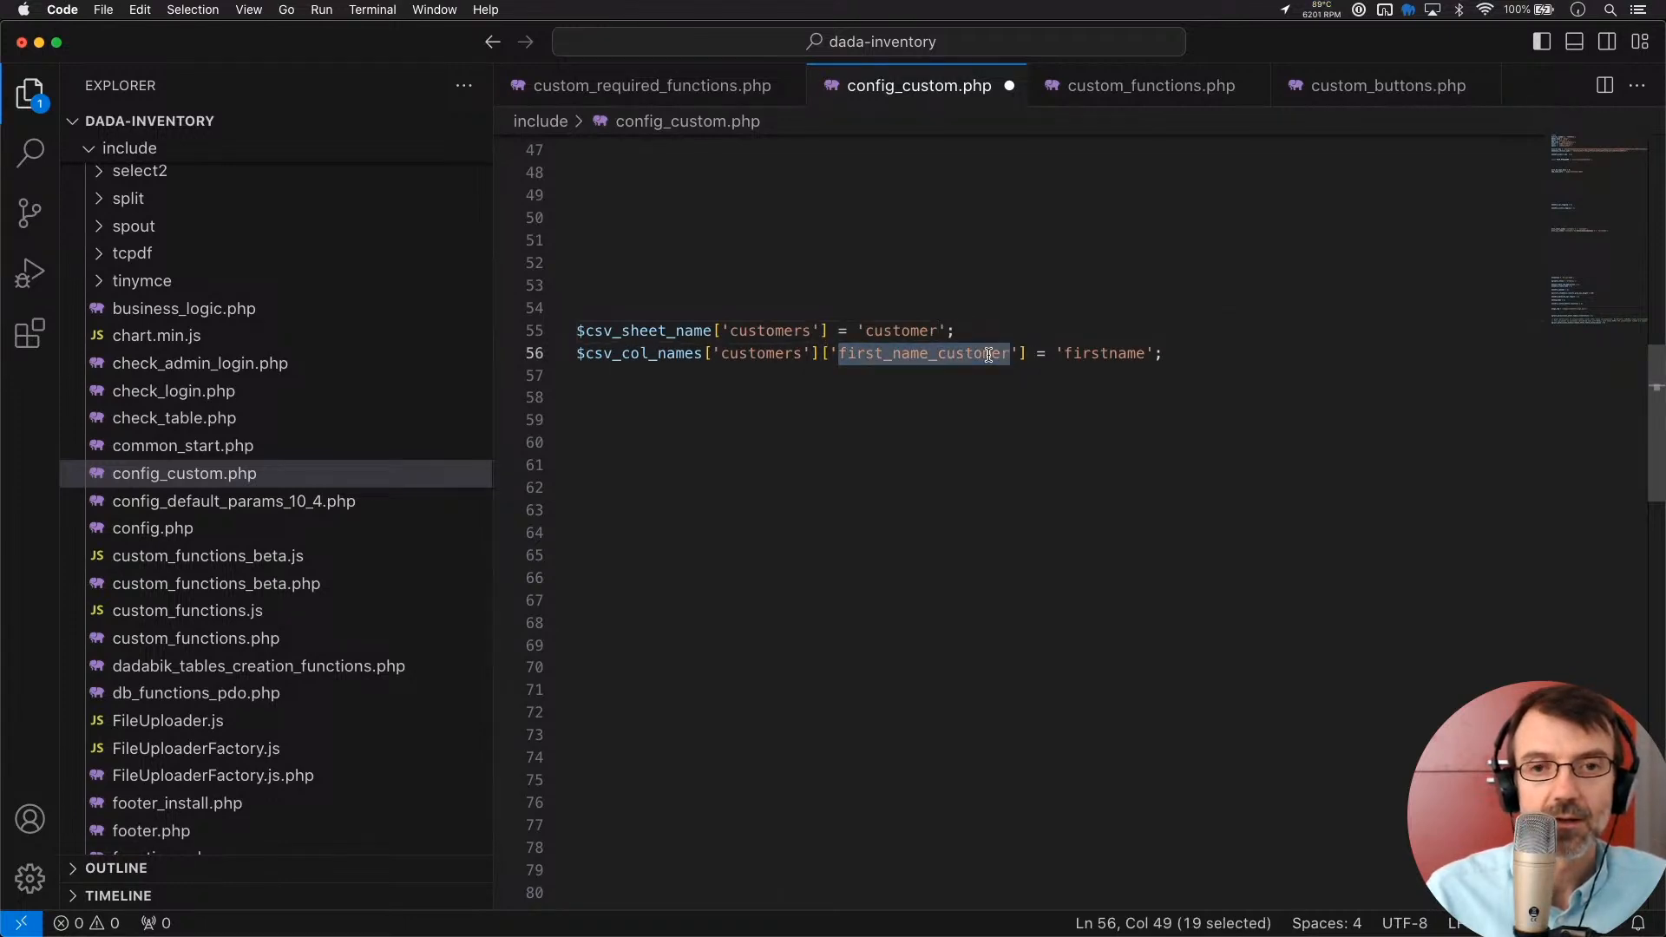
key(BackSpace)
text(firstnam)
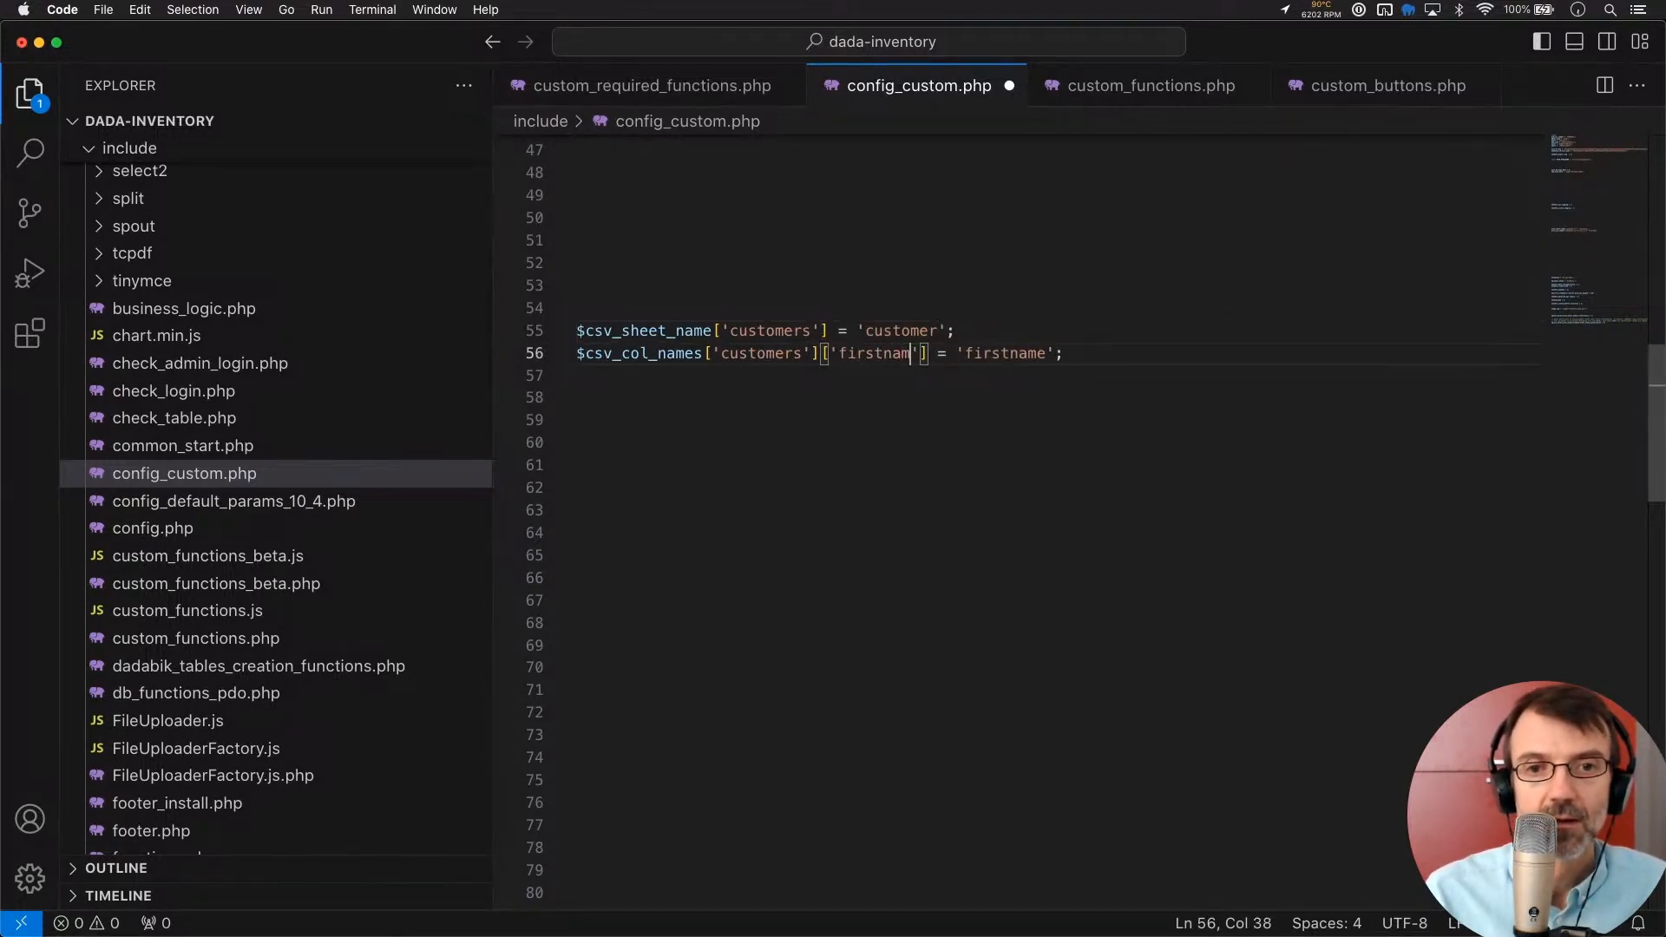
text(e)
click(946, 332)
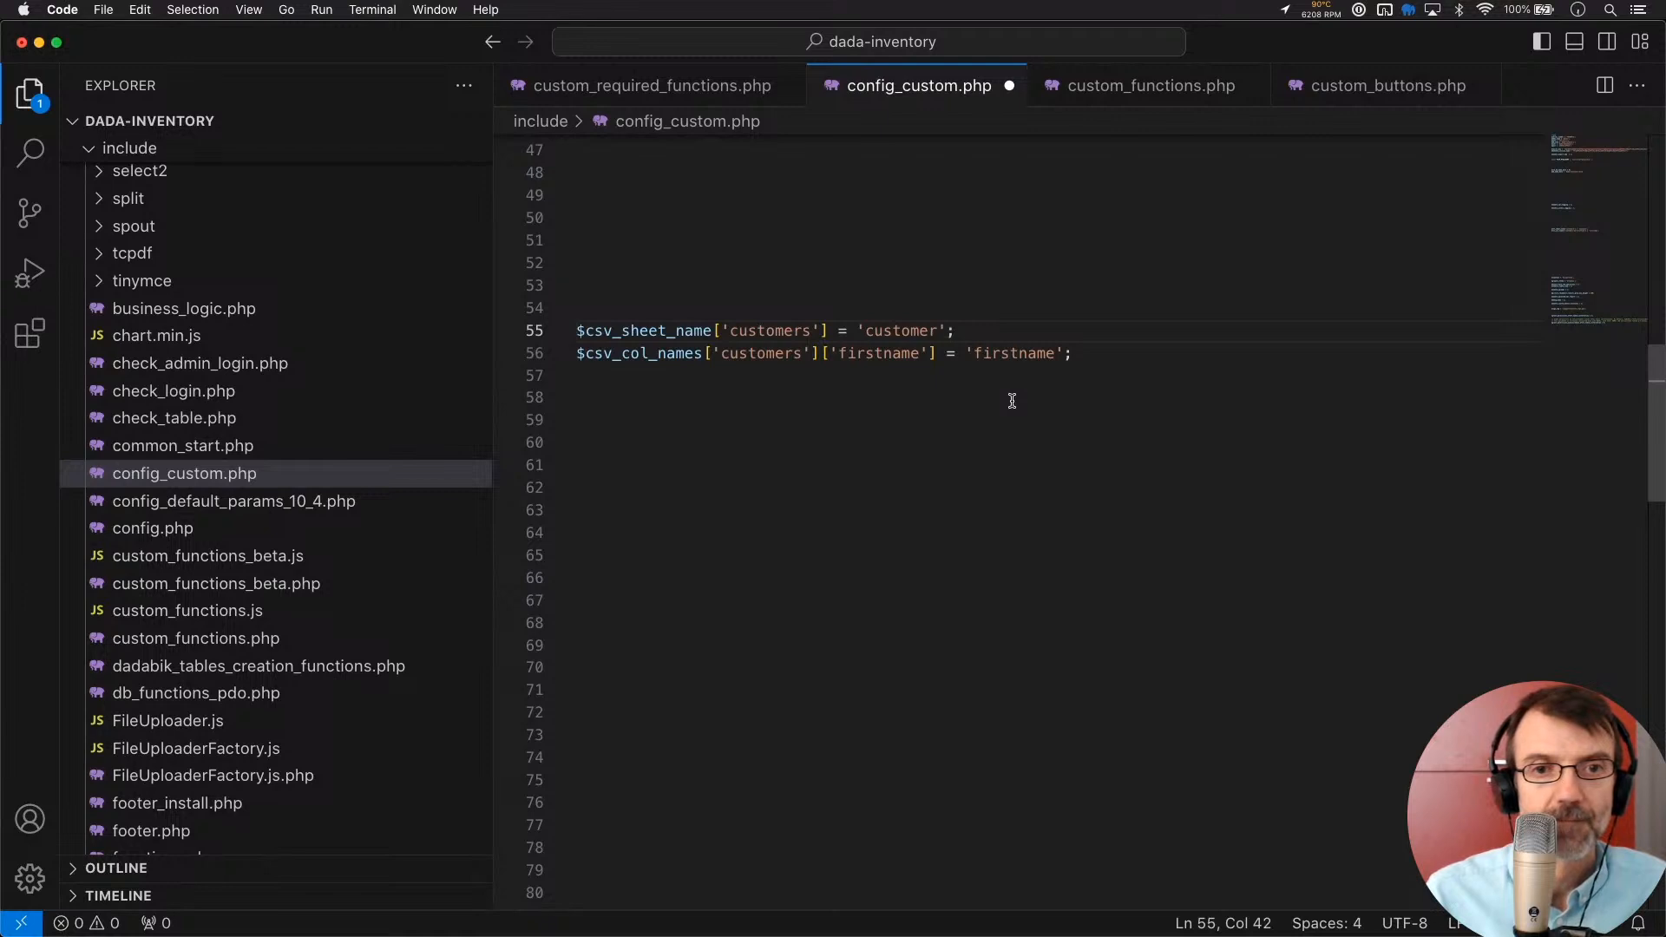
key(Left)
text(2)
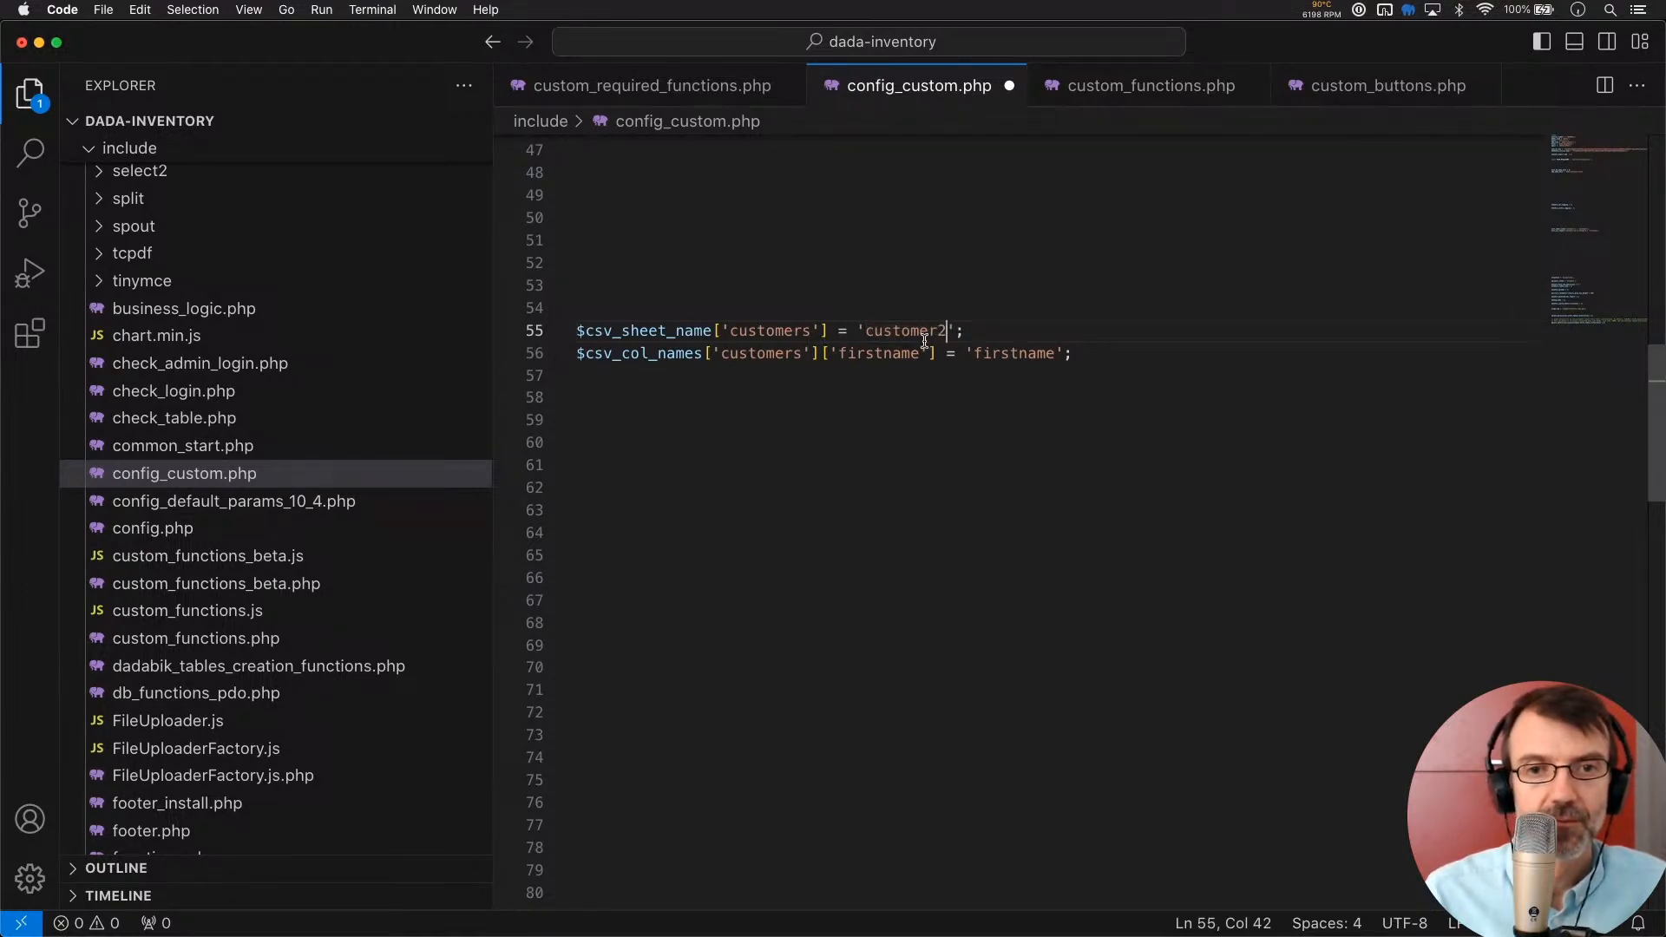
key(BackSpace)
Comment out the settings with /* */ and save config_custom.php
click(651, 307)
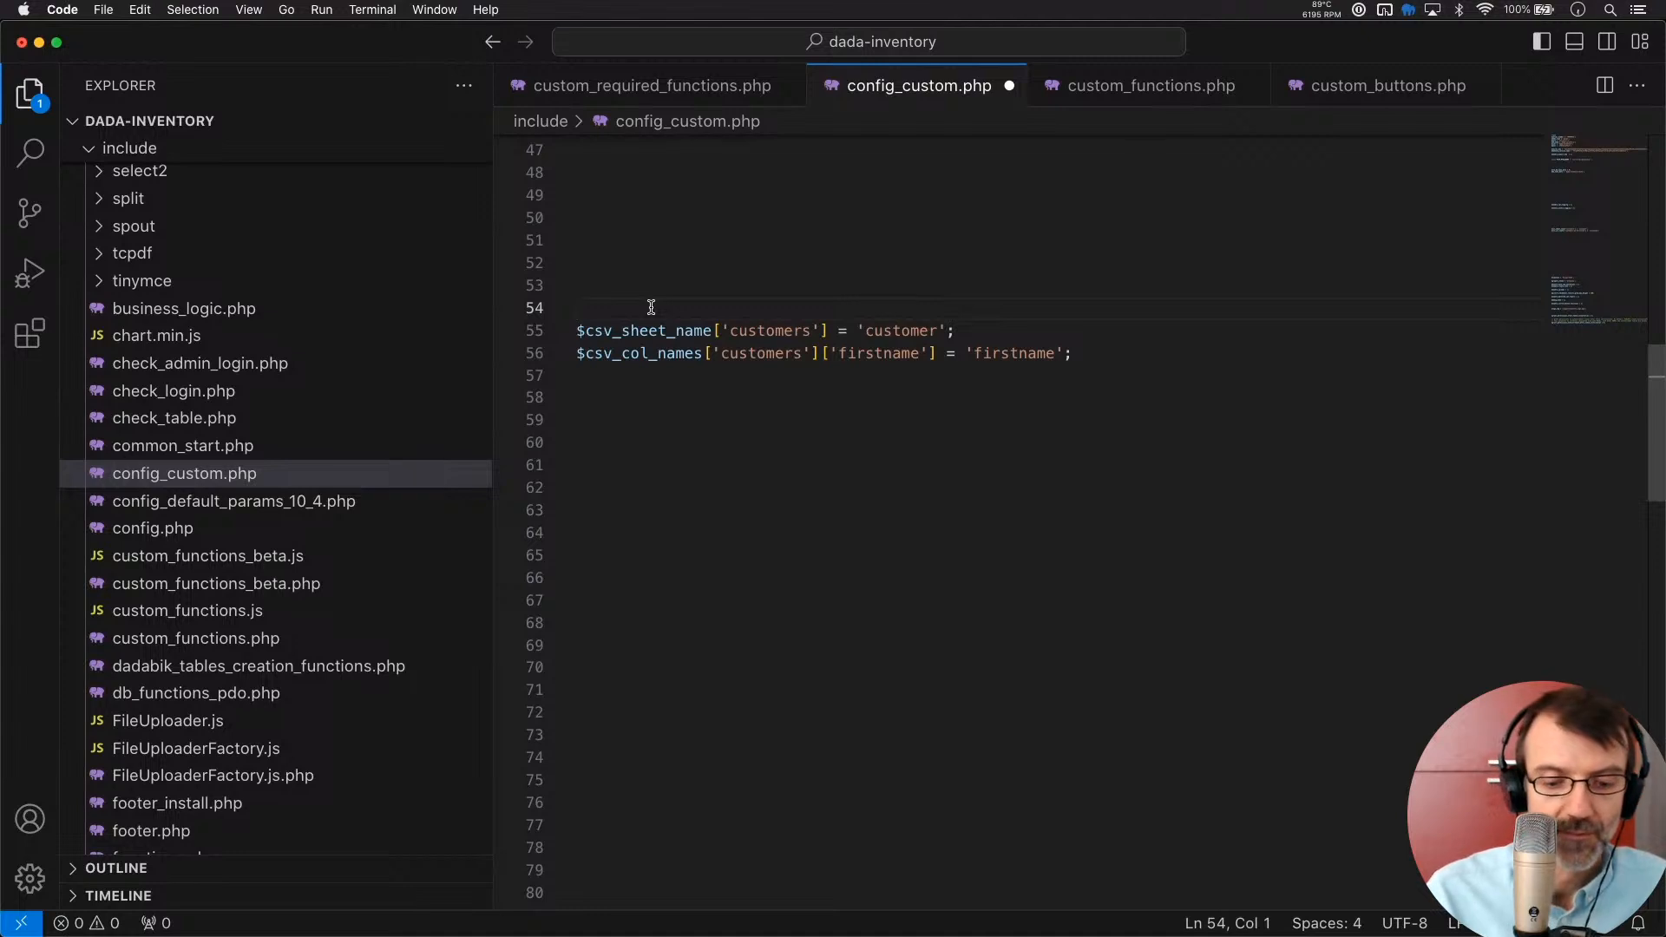
text(/*)
key(Down)
key(Down)
key(Down)
text(*/)
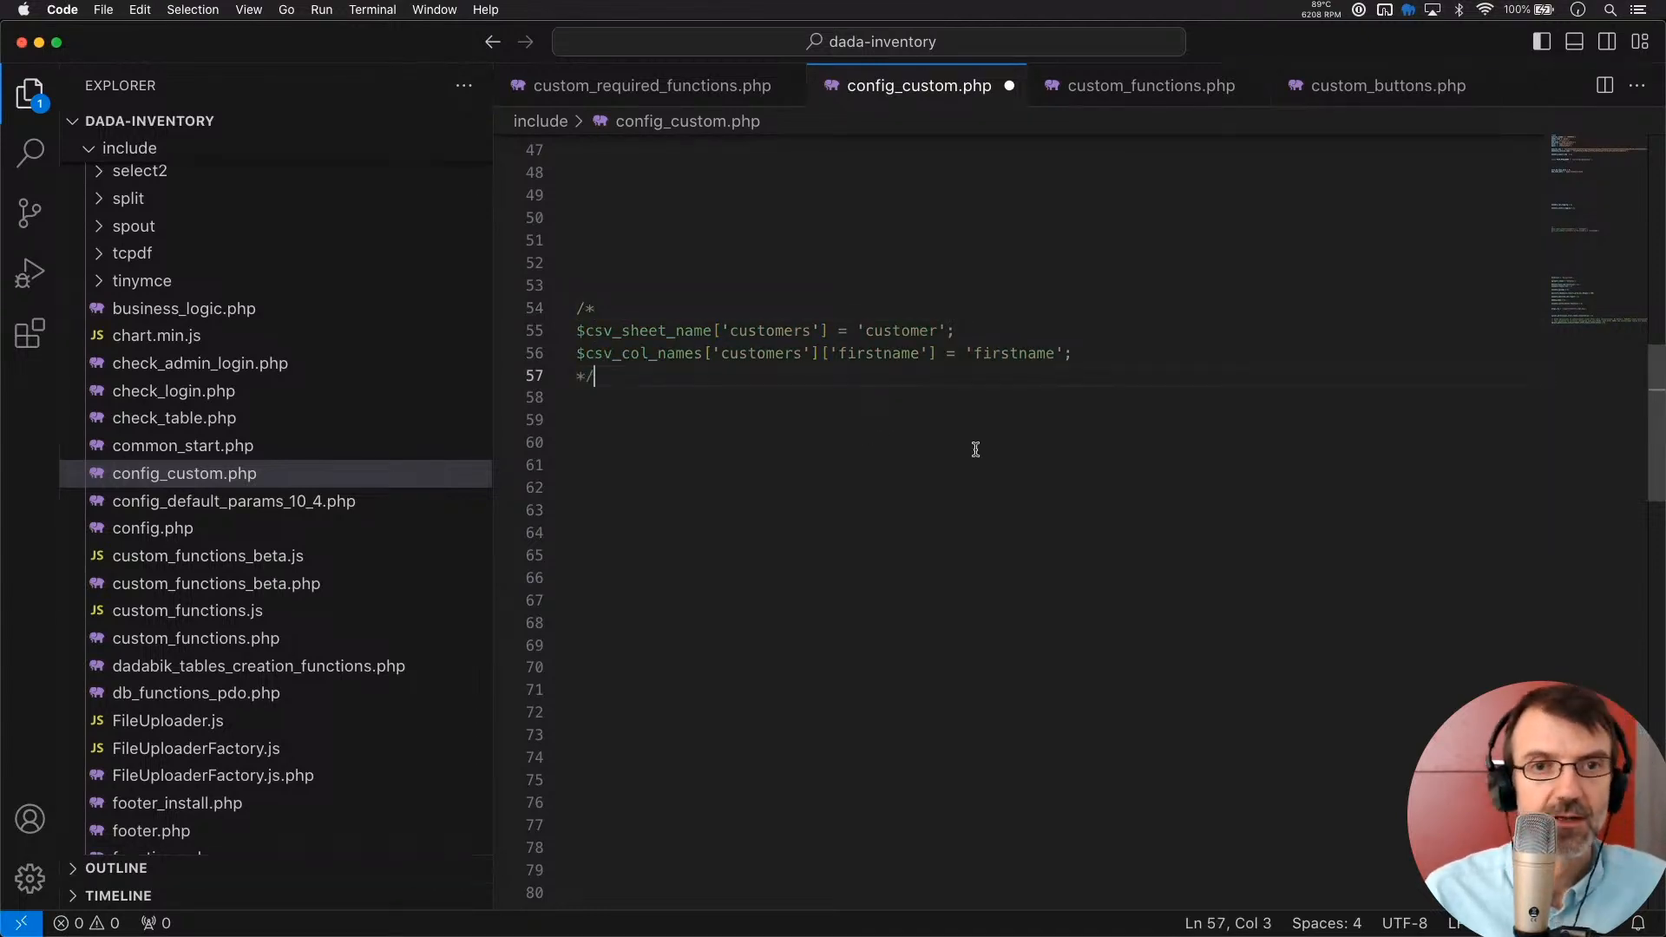
key(super+s)
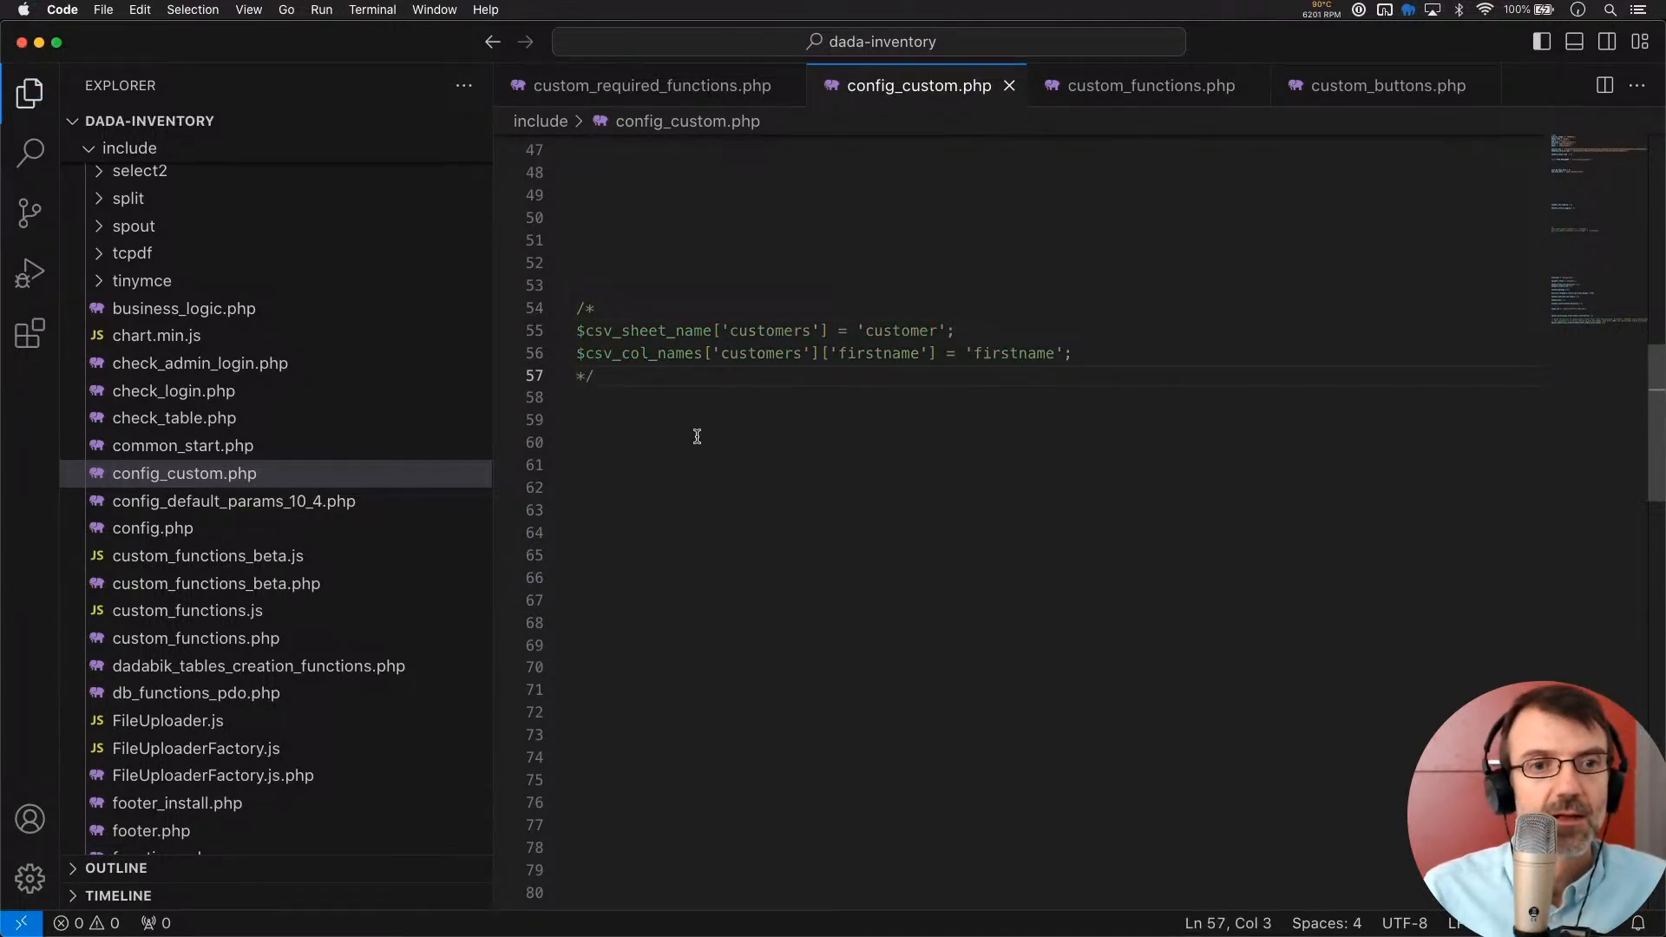
key(super+Tab)
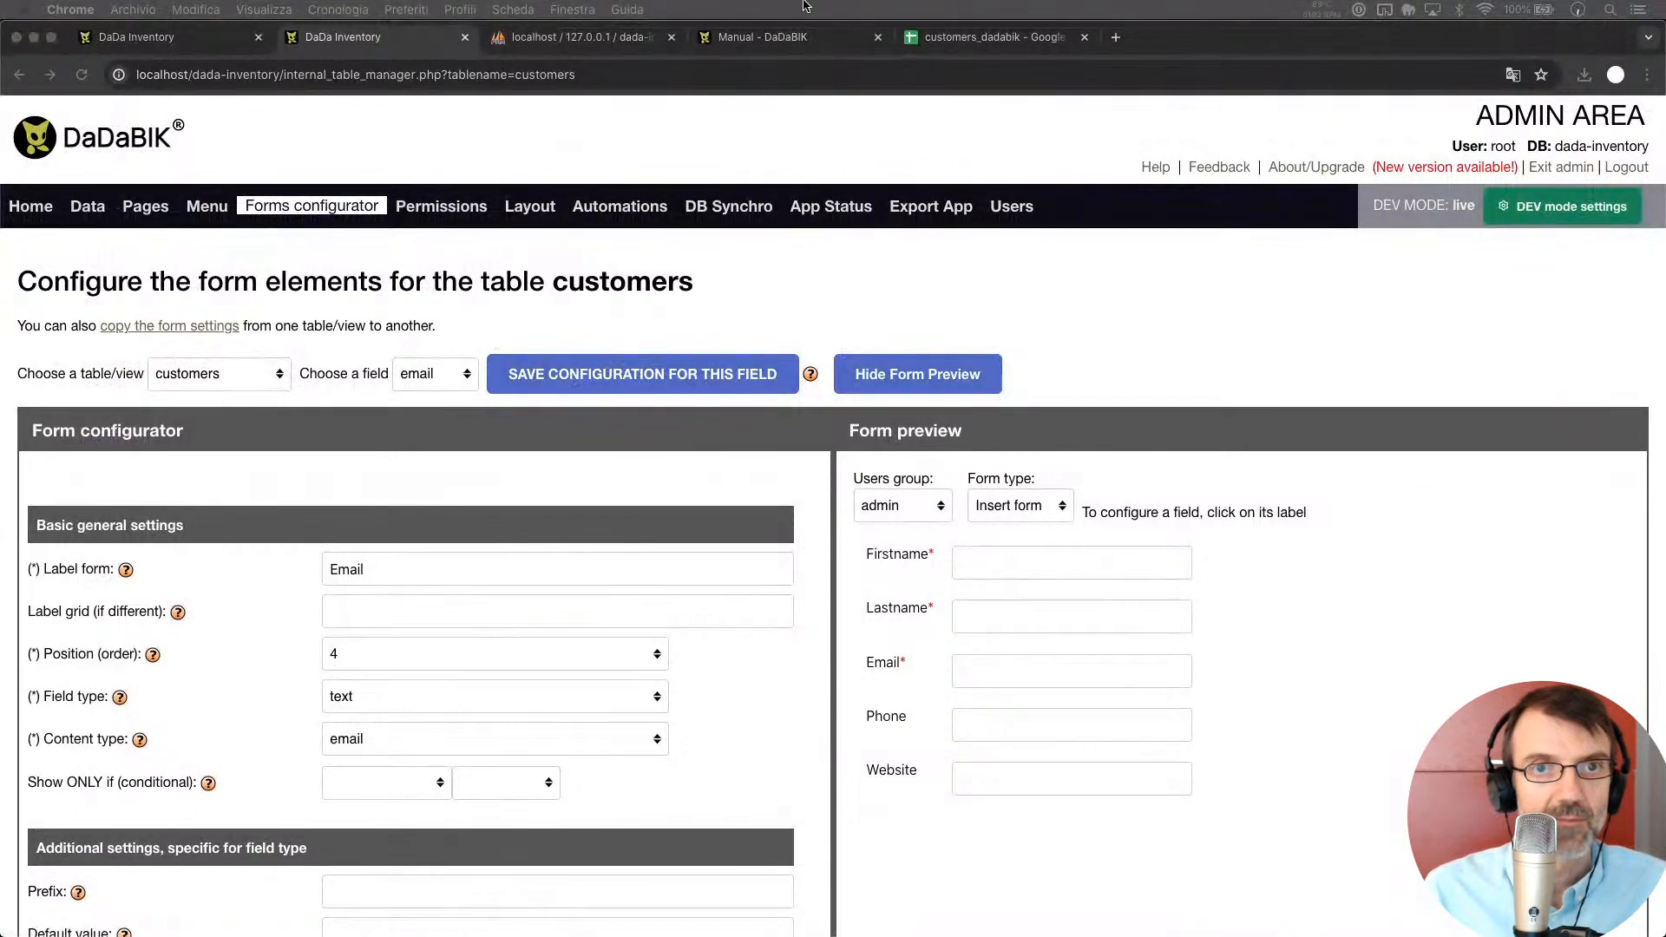
Rename the Google Sheets tab to customers2
click(989, 37)
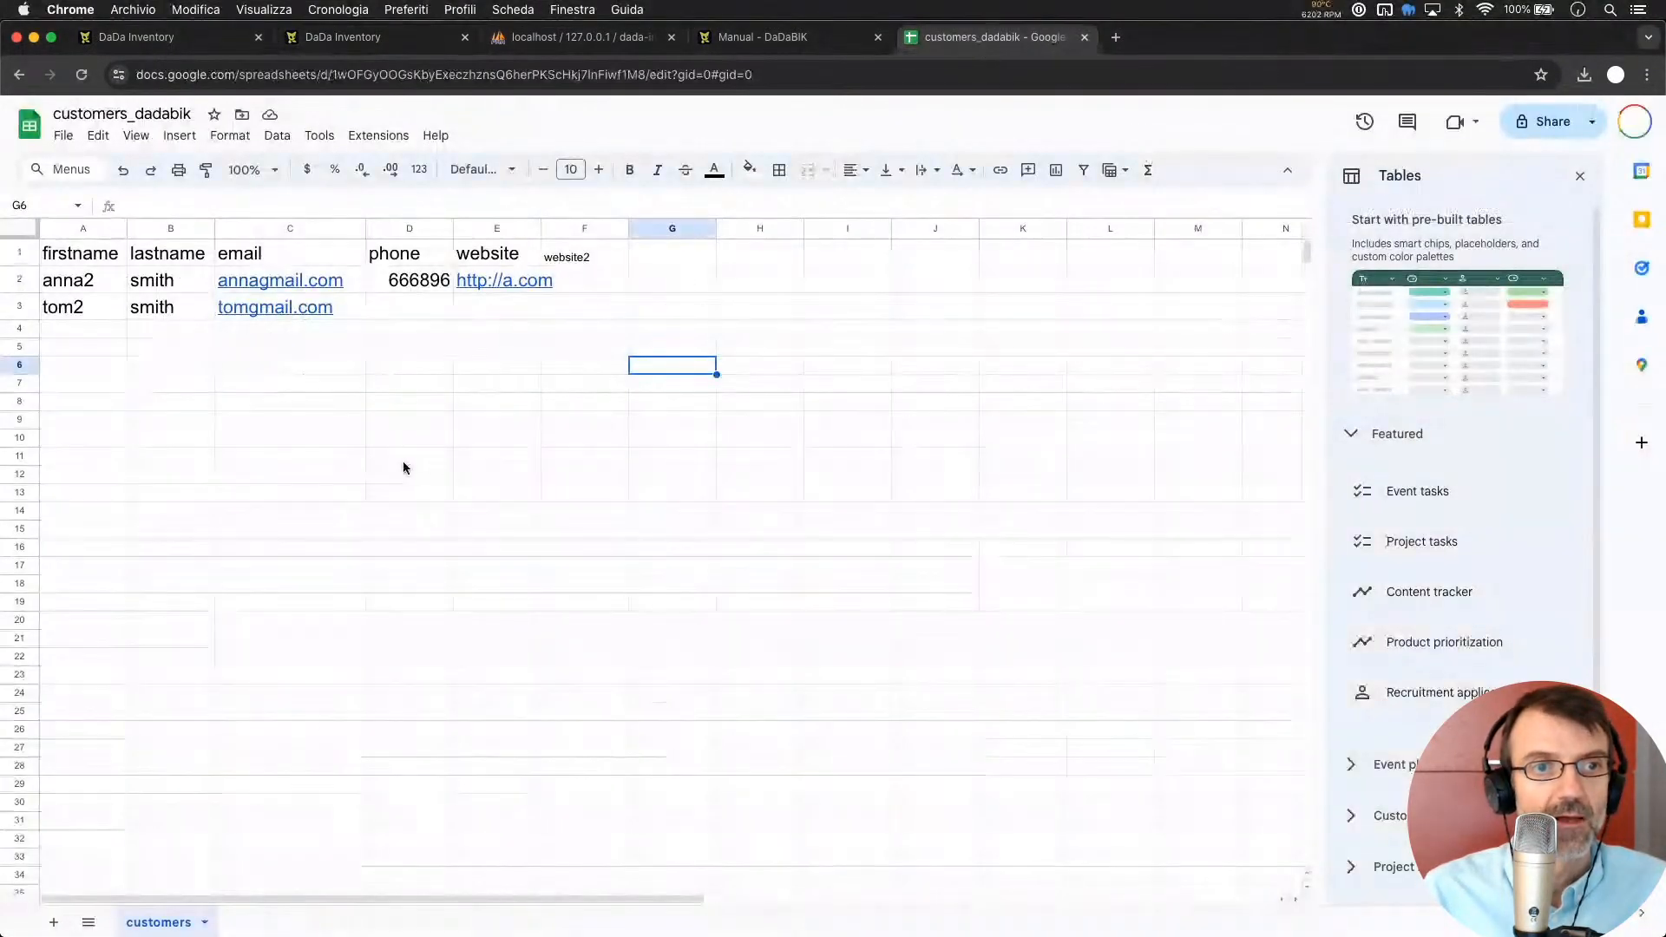
click(404, 461)
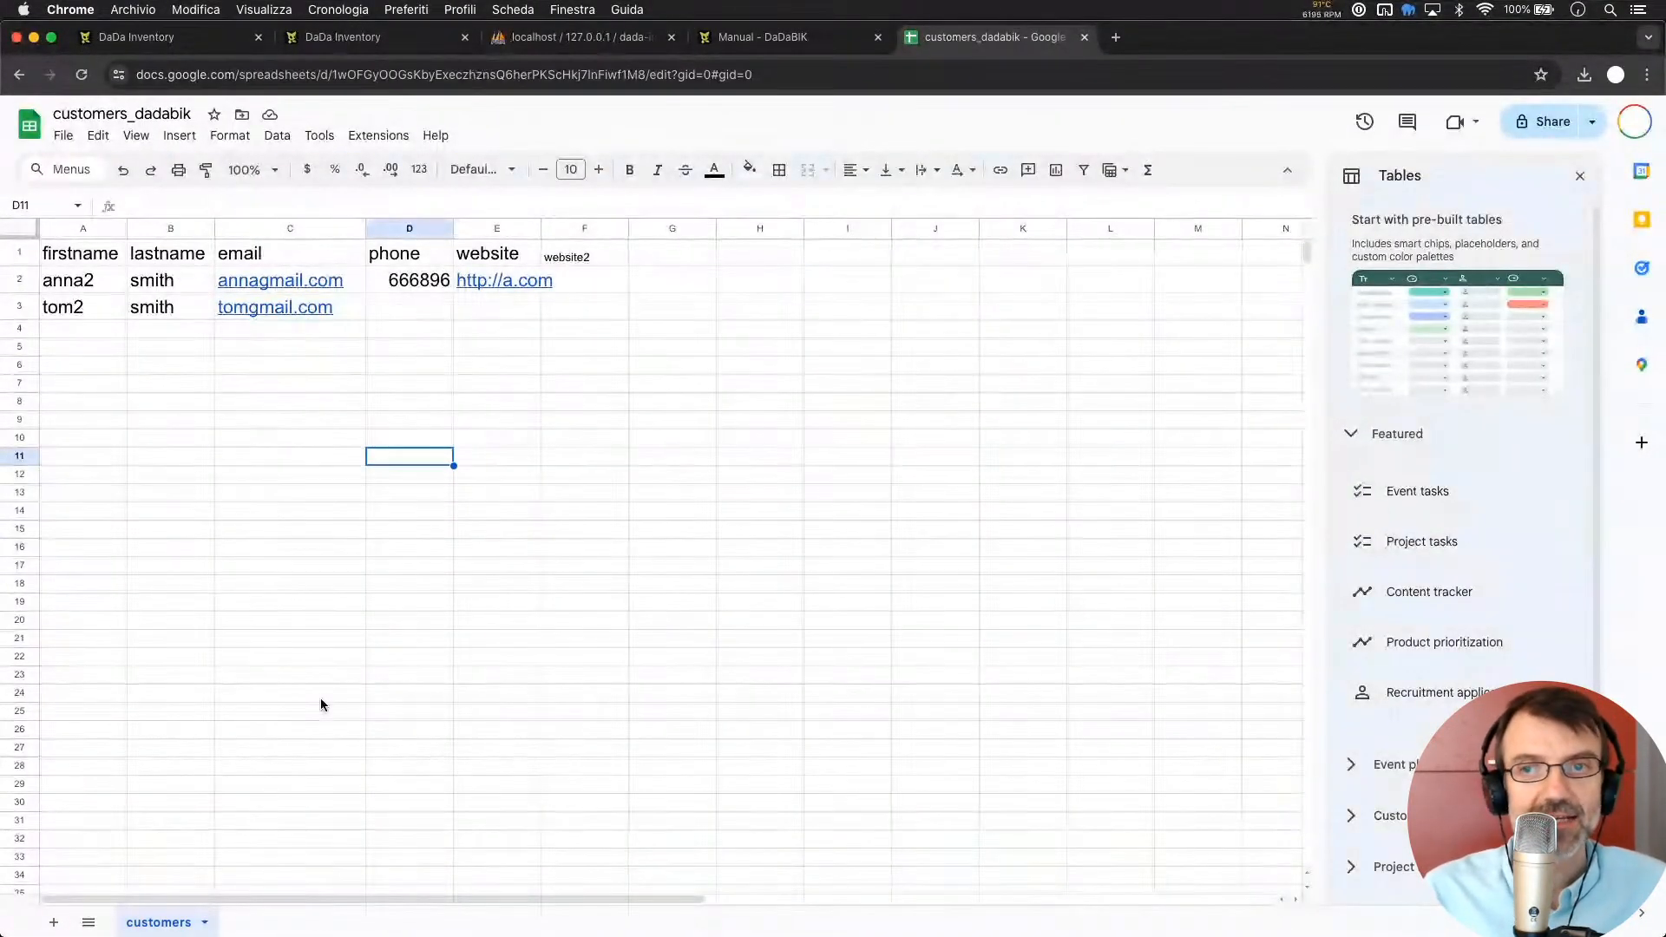
double_click(179, 923)
key(Right)
text(2)
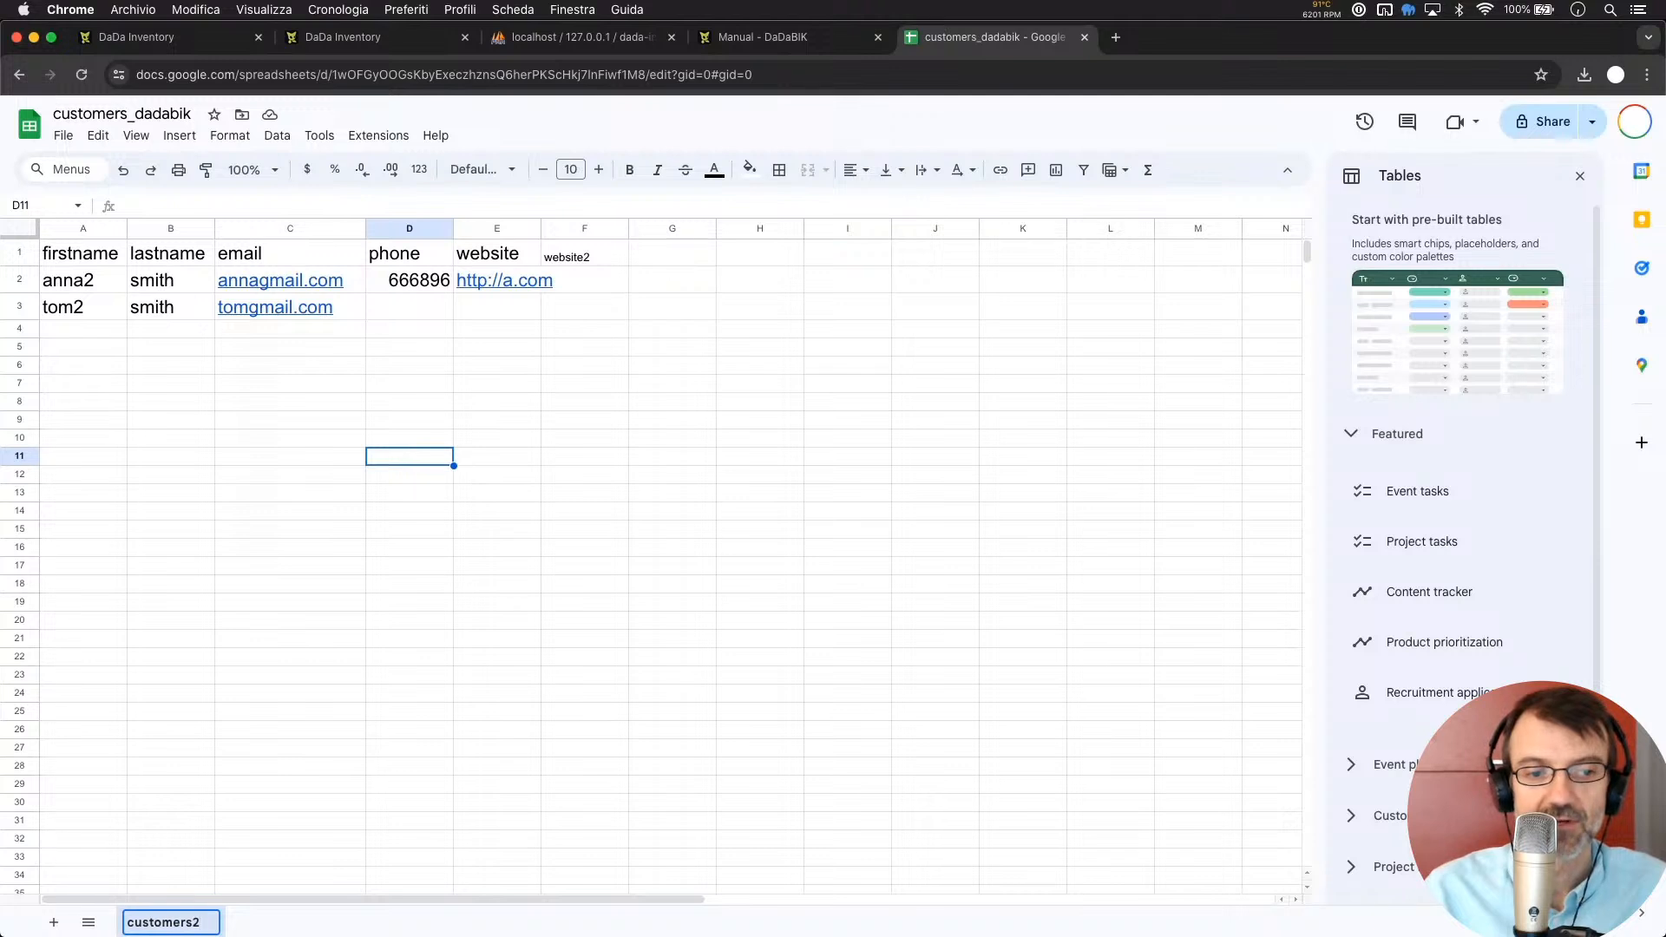
key(Return)
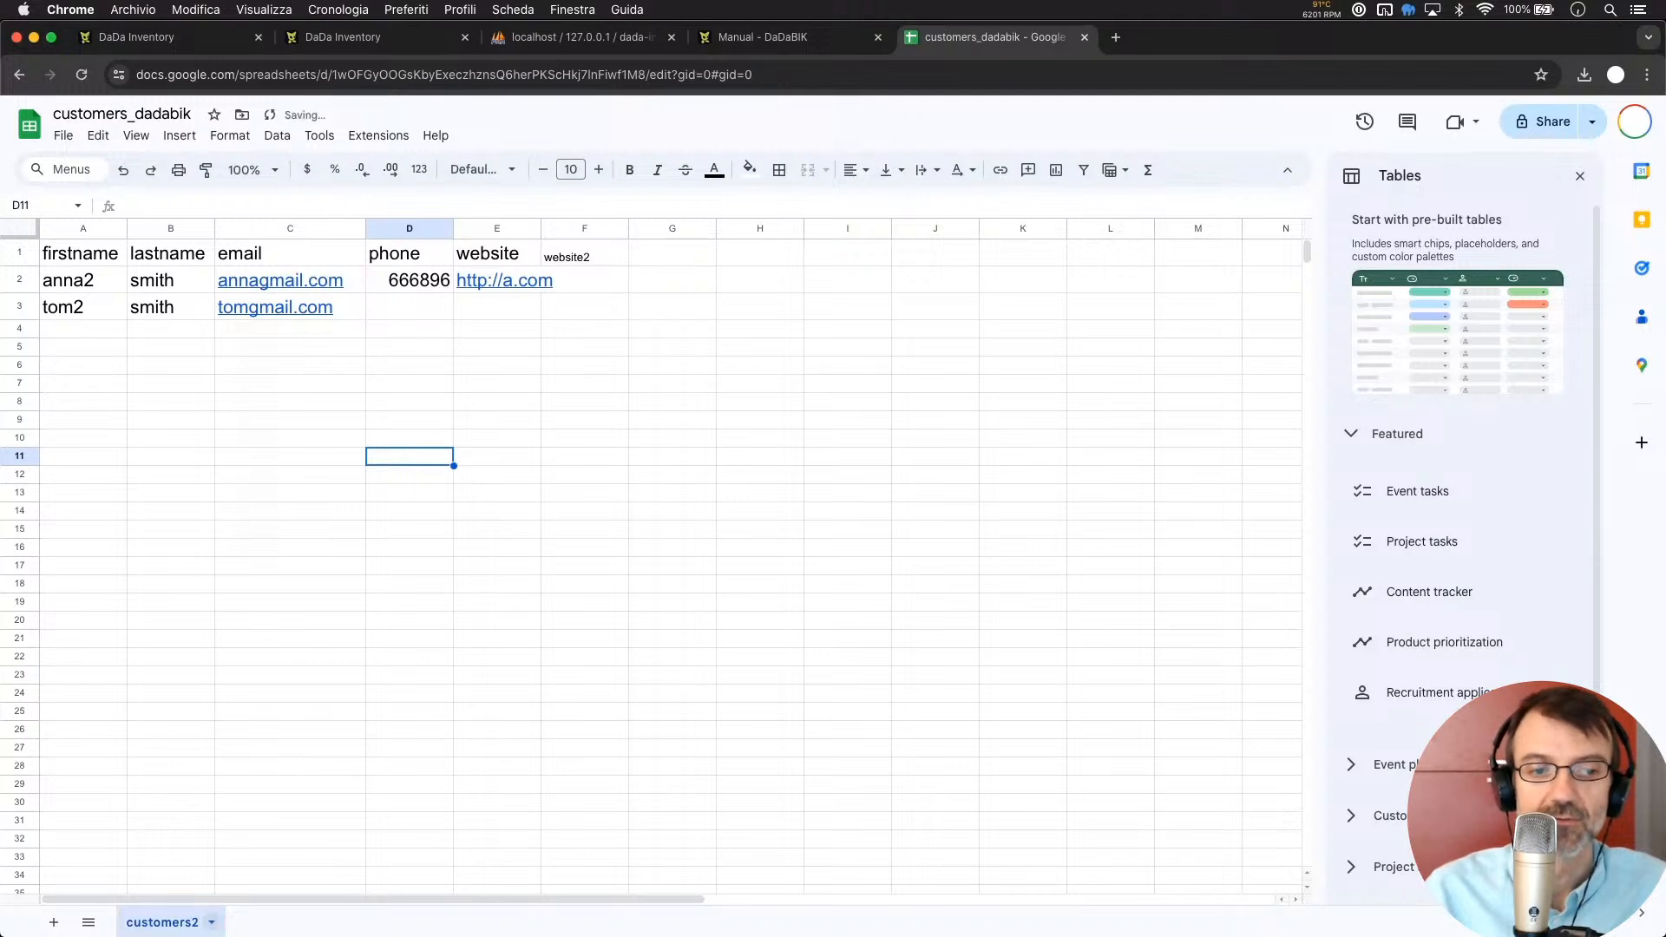
Download the spreadsheet as a Microsoft Excel (.xlsx) file
click(62, 136)
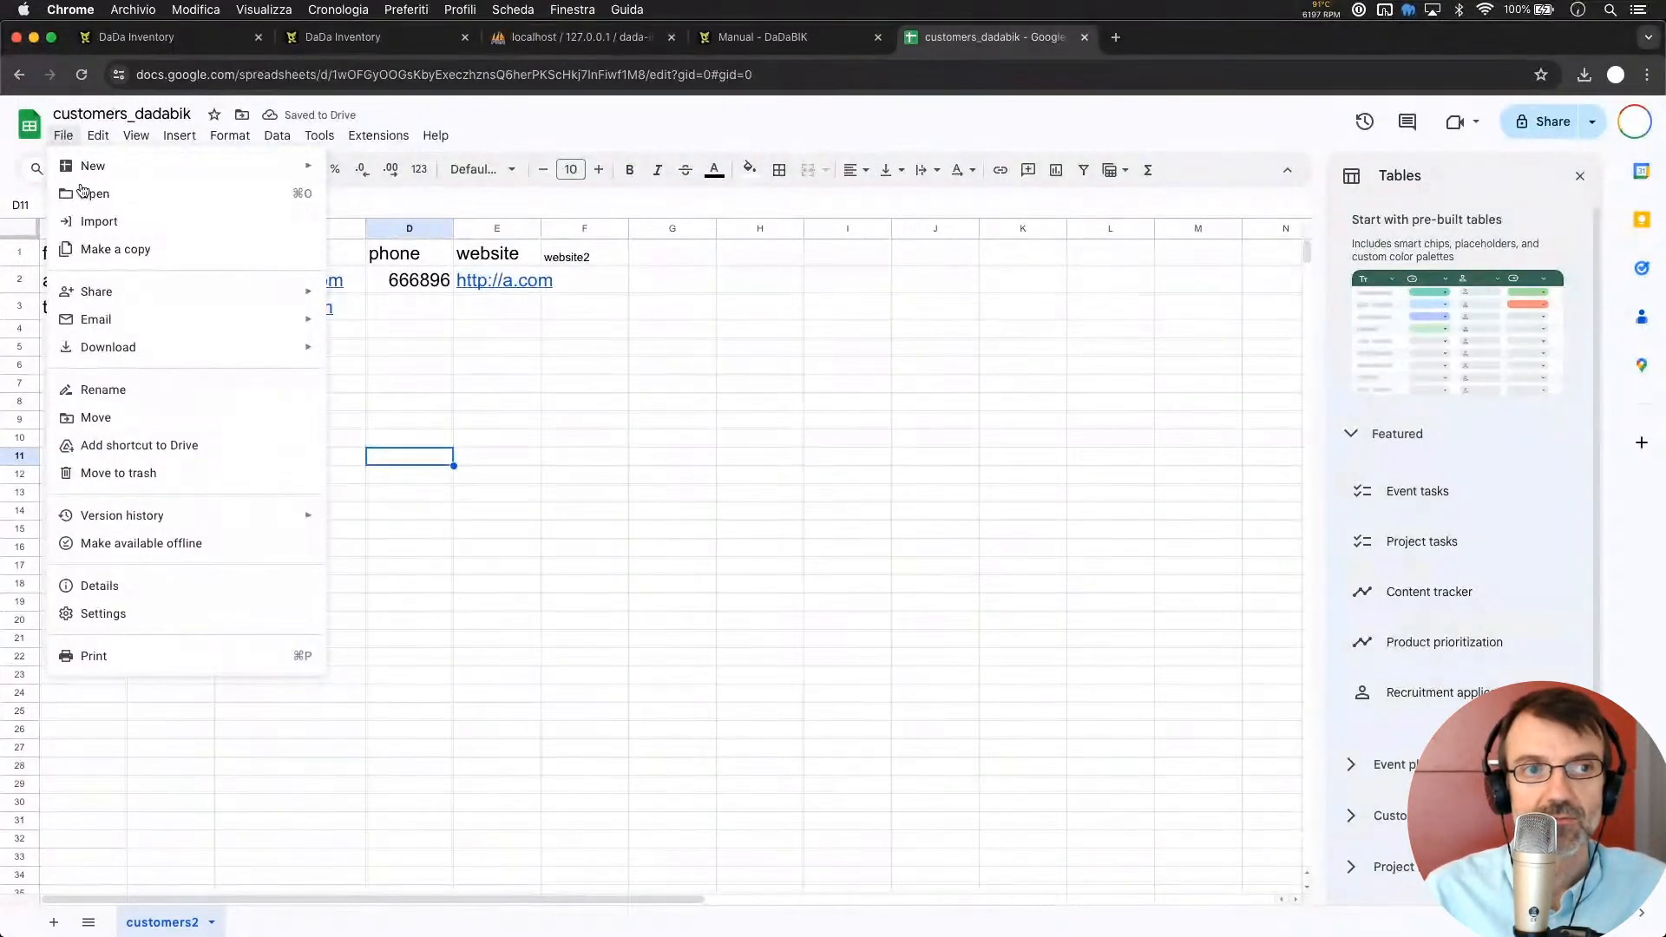
mouse_move(149, 349)
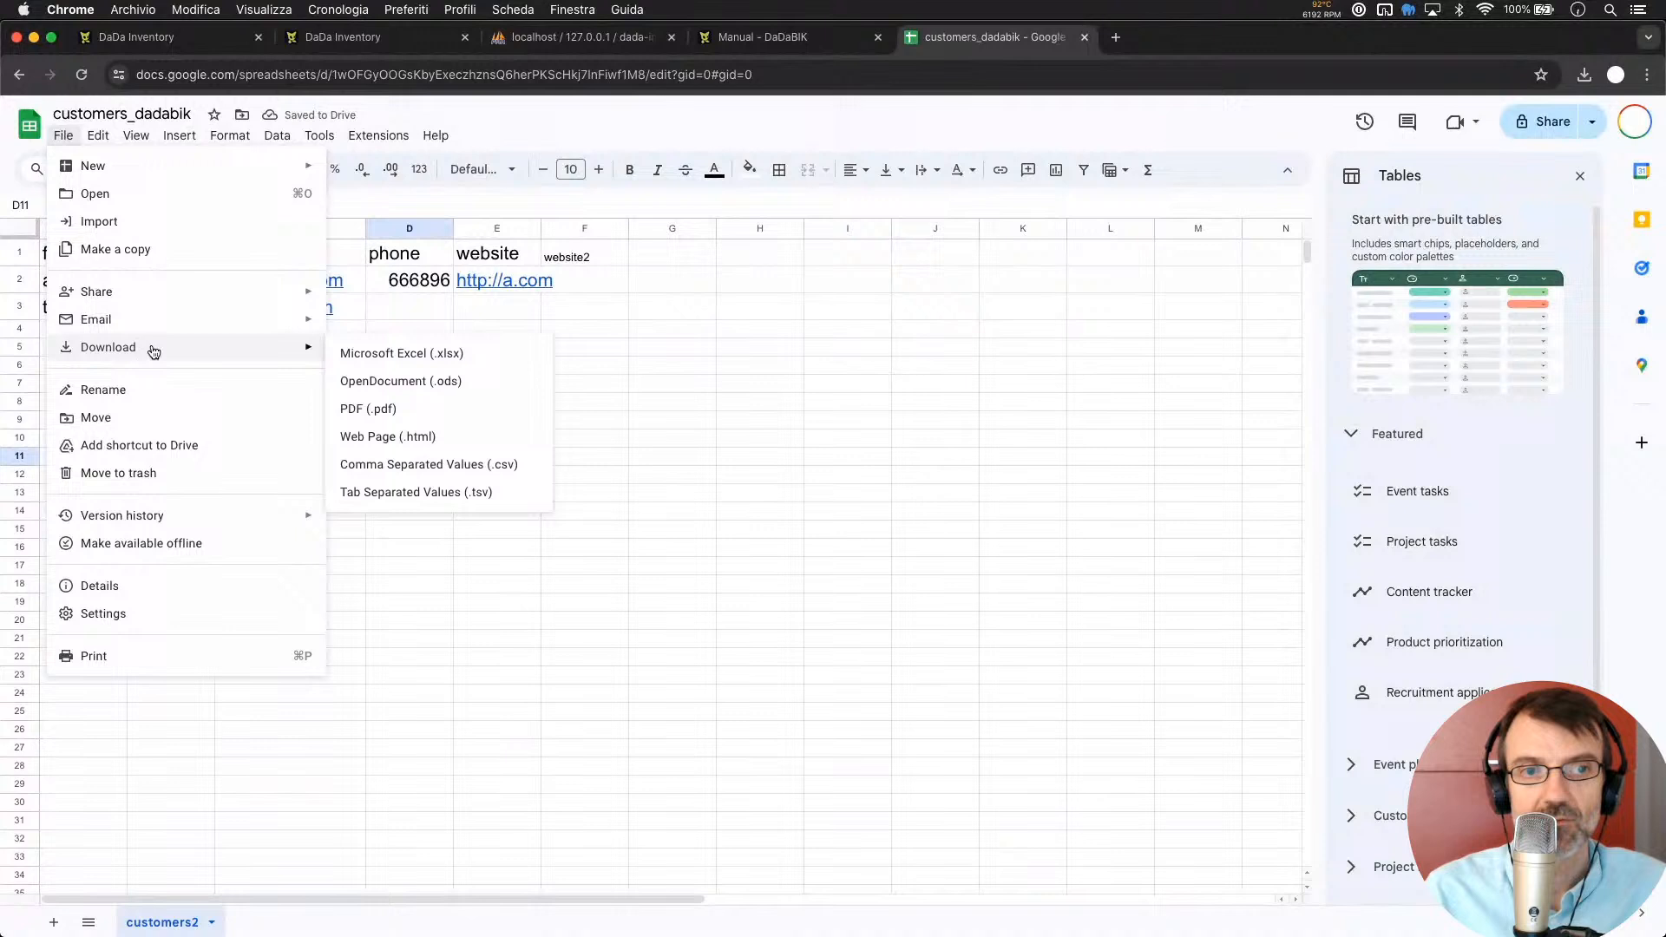
click(402, 357)
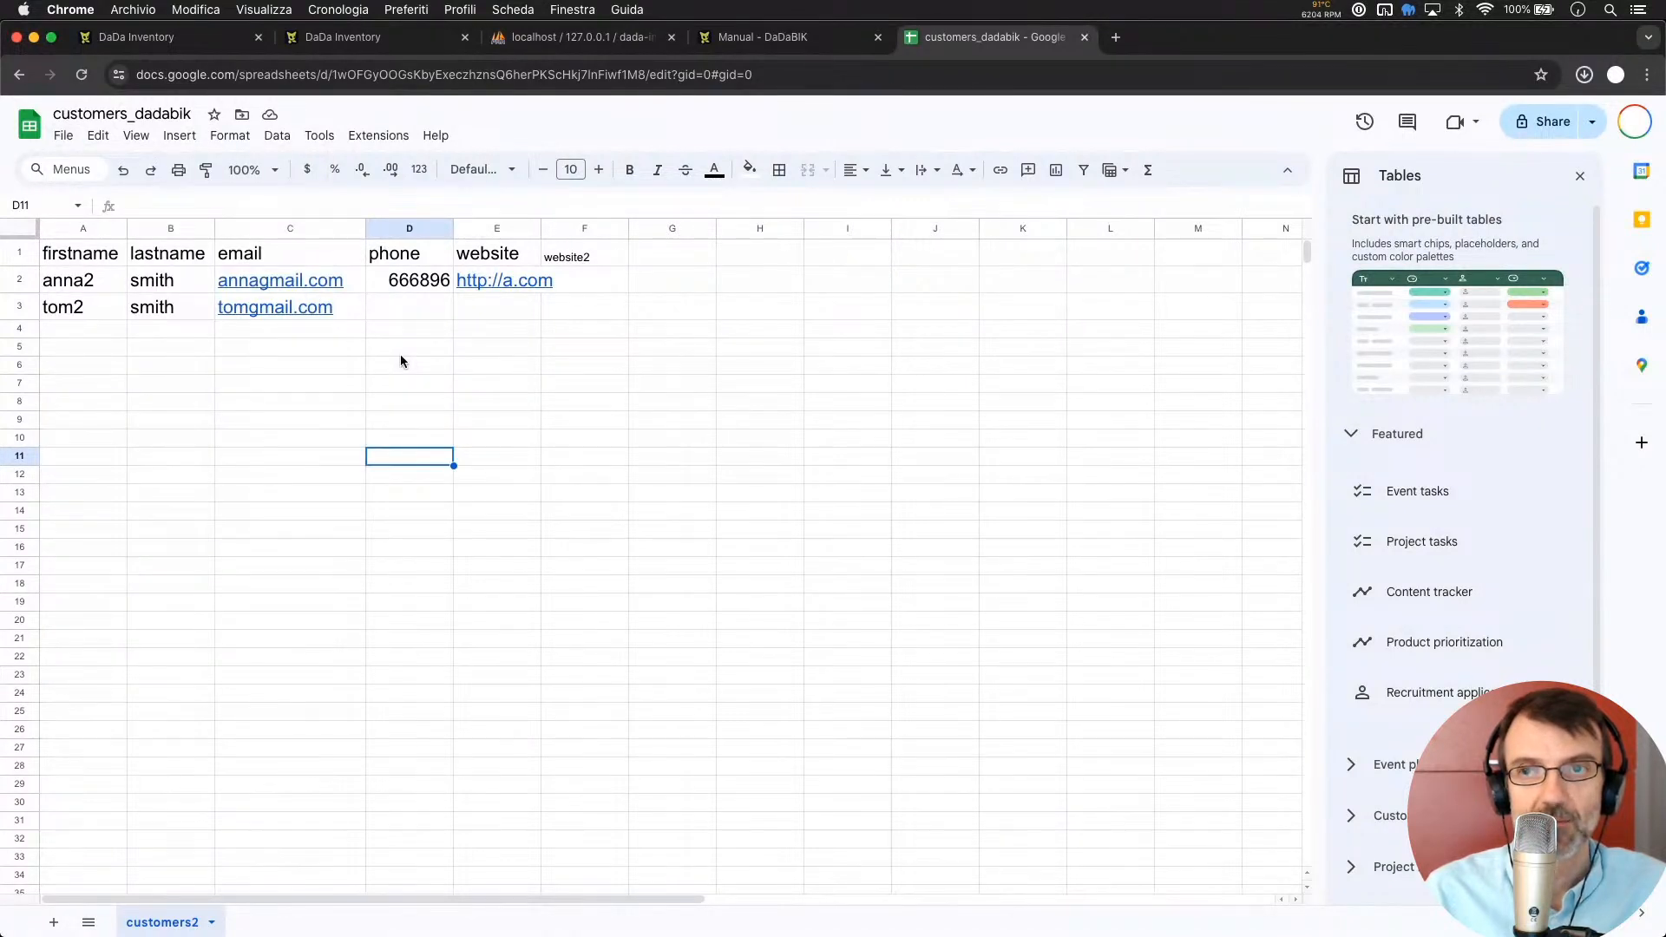
click(168, 44)
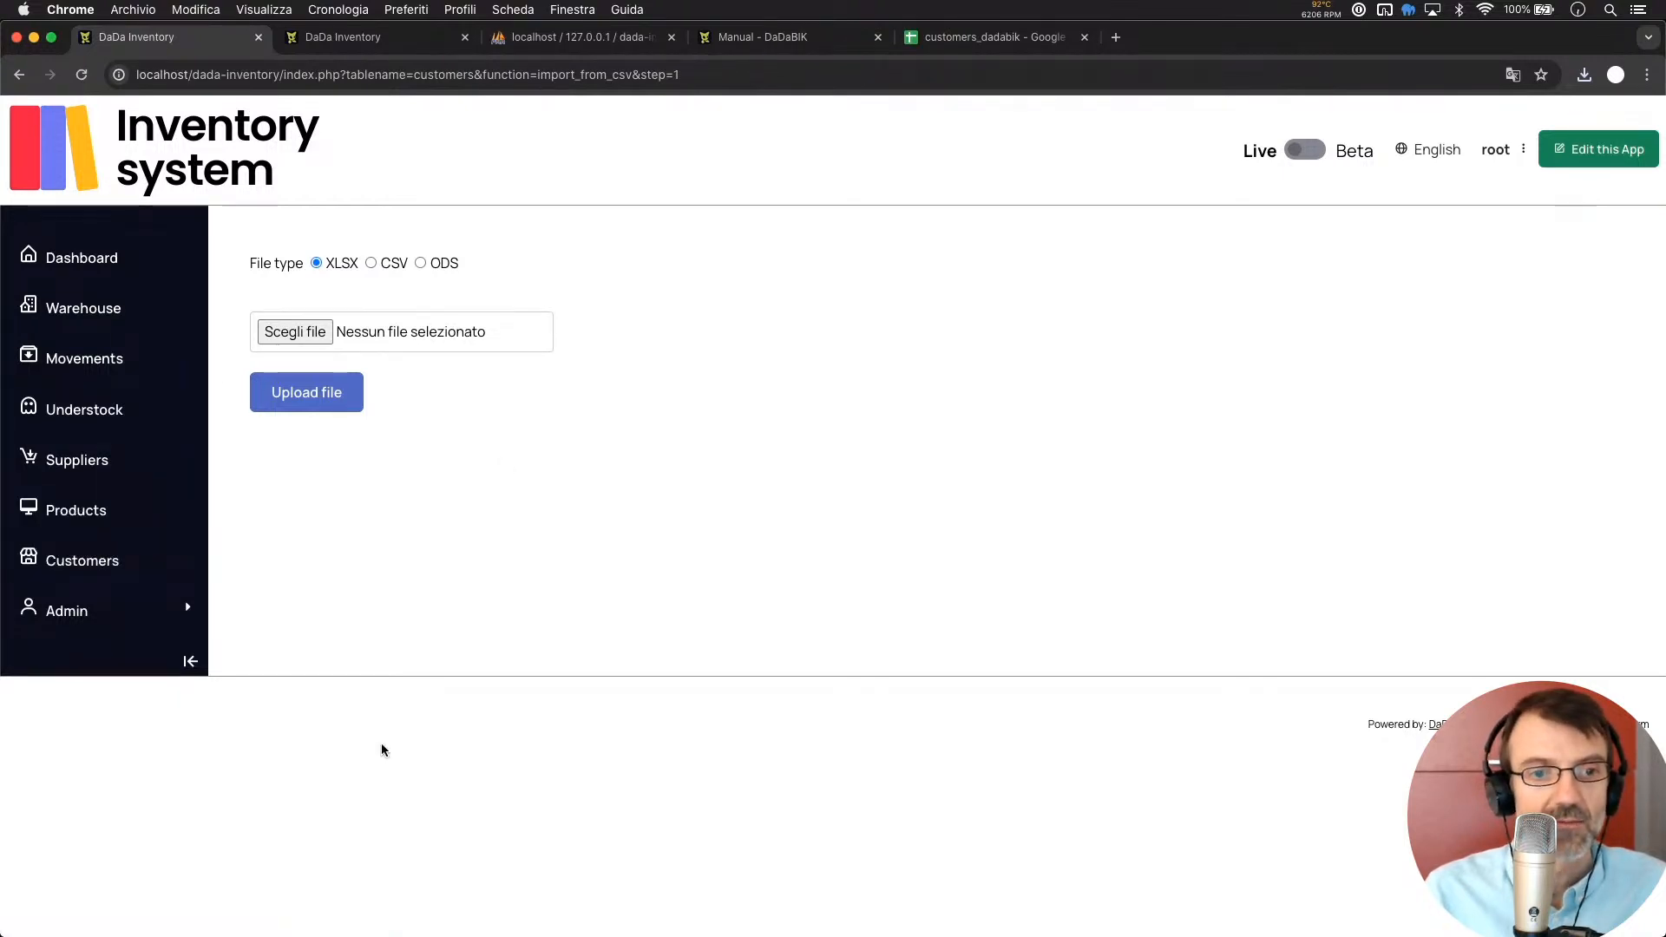
Import the downloaded xlsx into the Customers table, which fails with 'no sheet with name: customers'
click(76, 565)
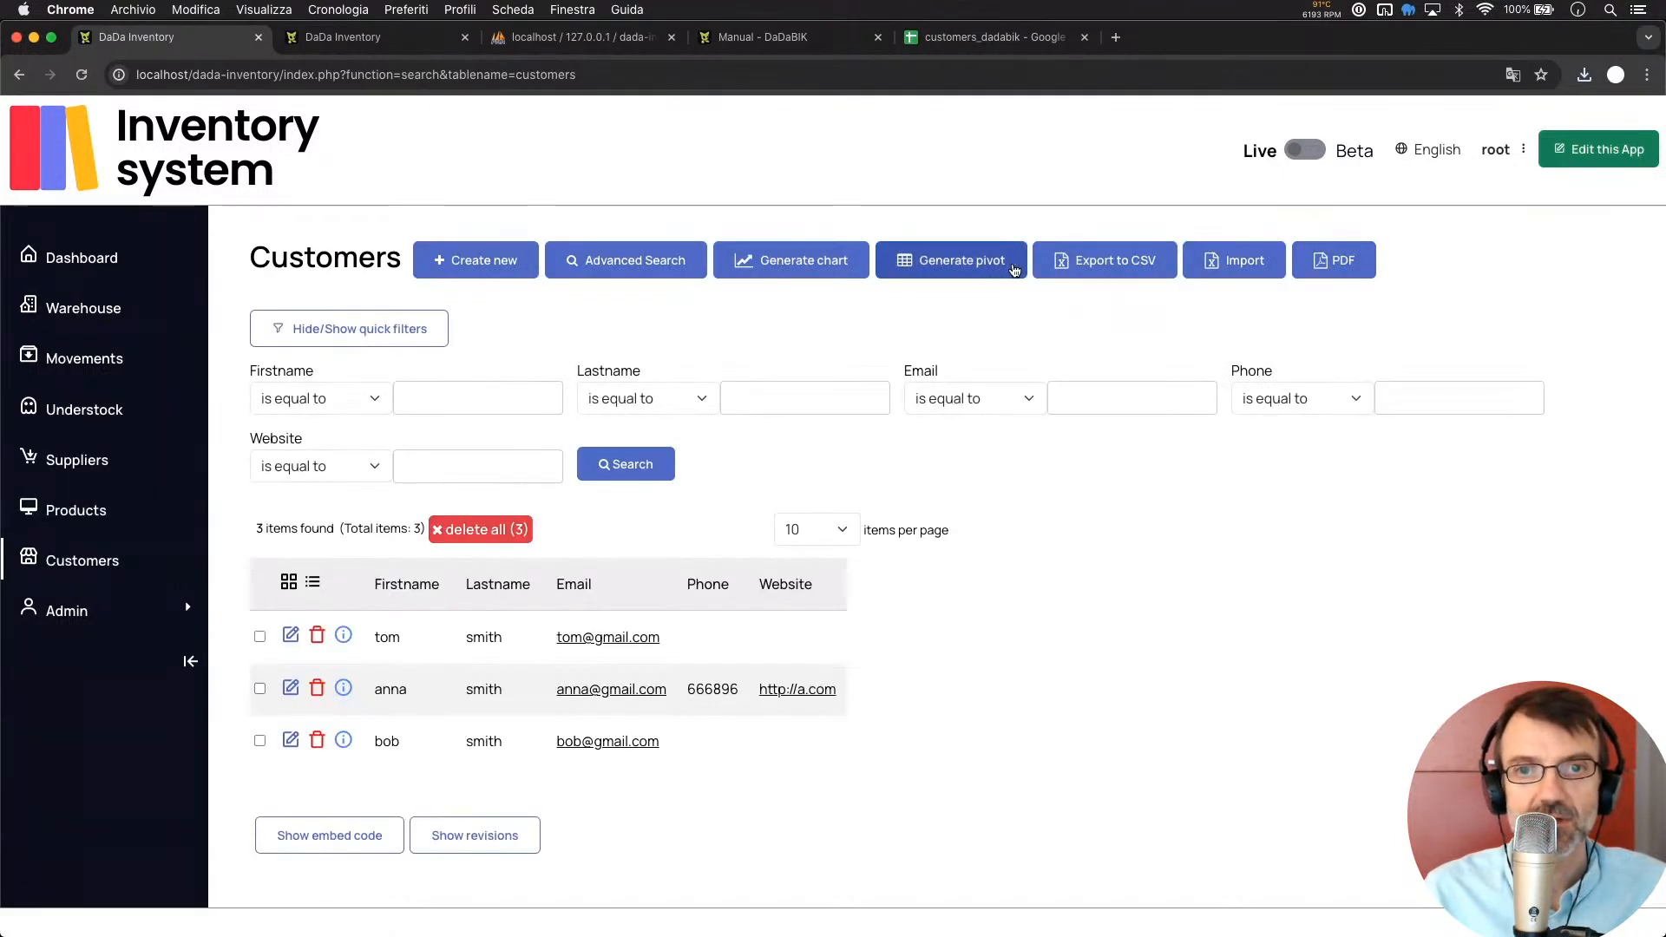
click(1242, 262)
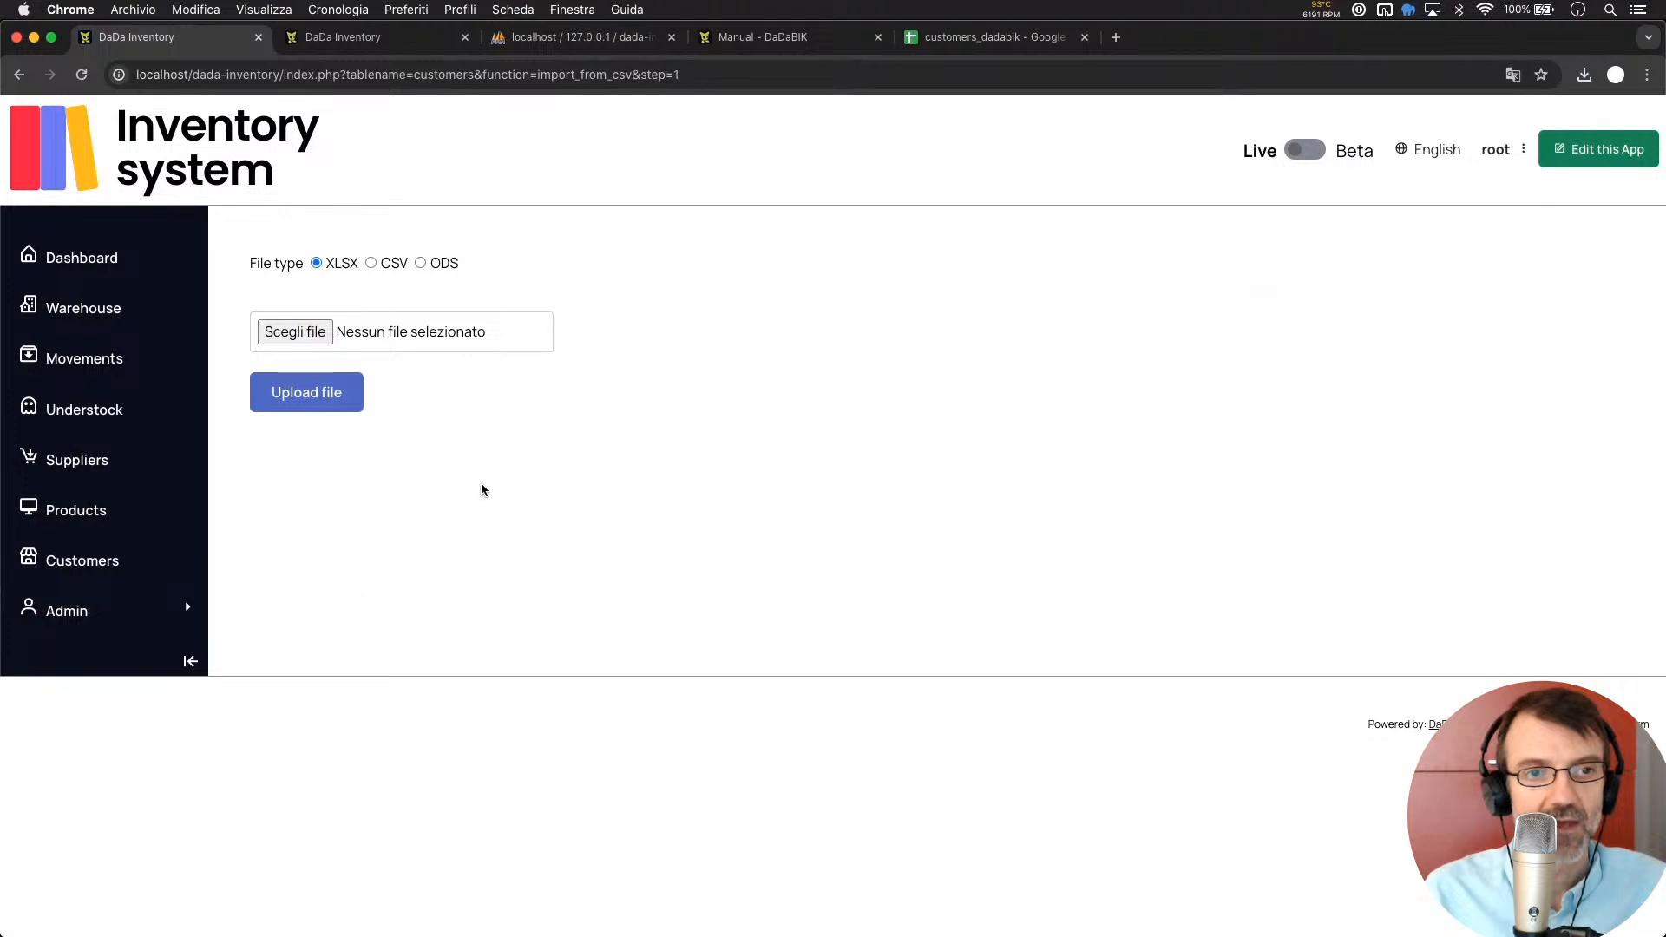
key(super+Tab)
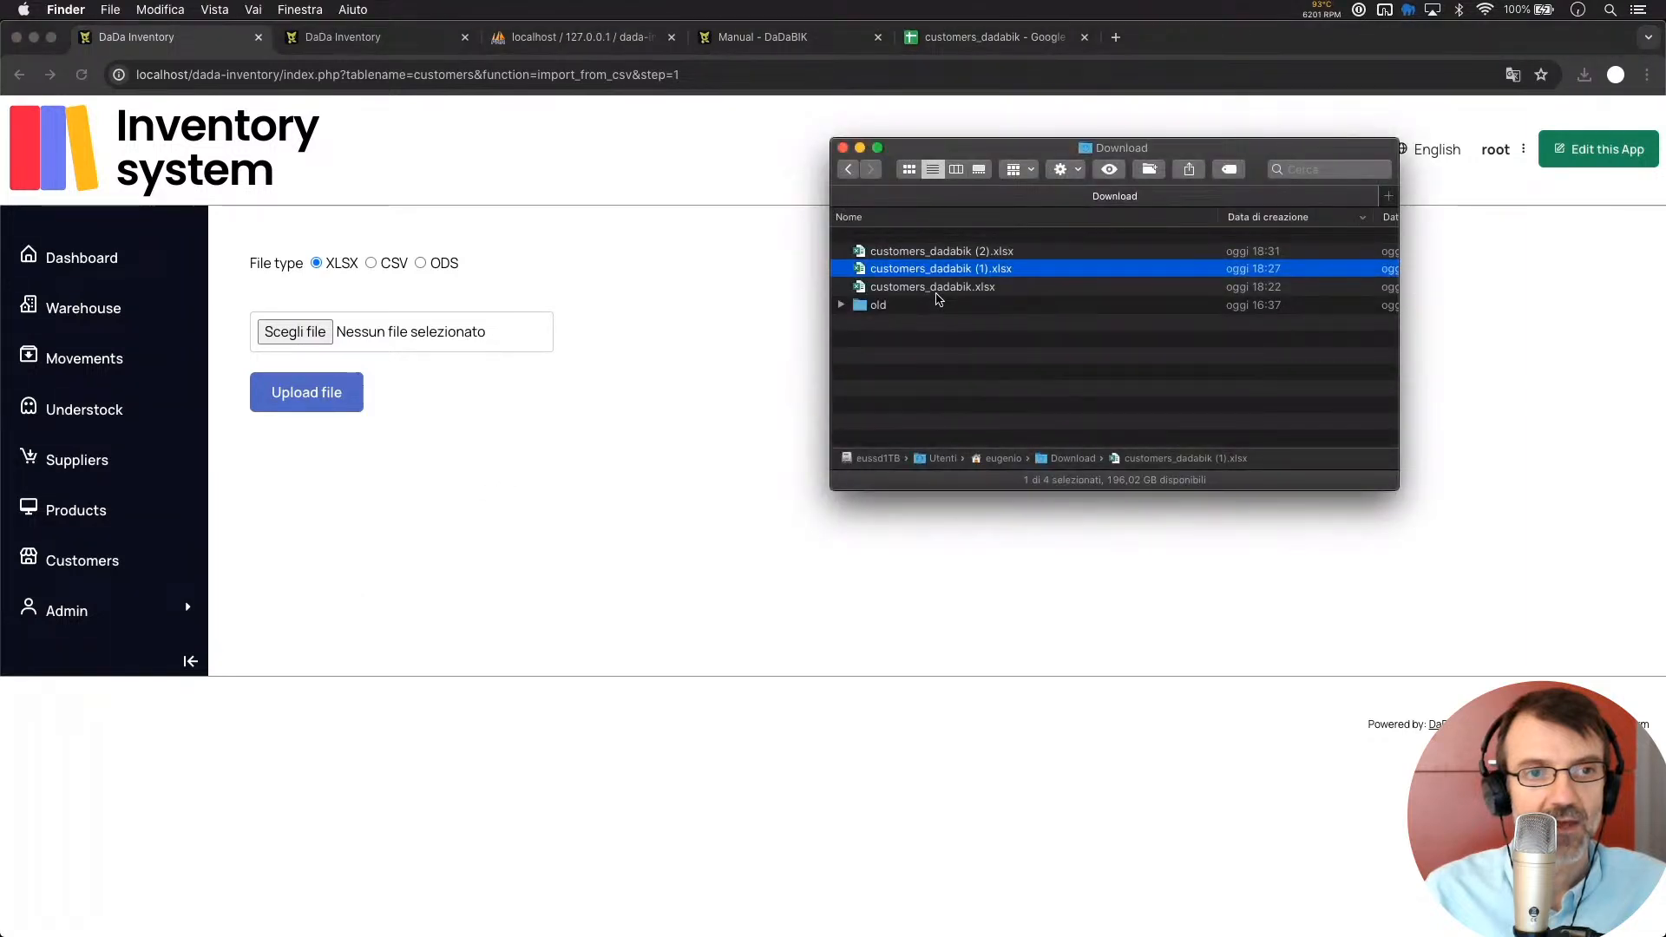
drag(939, 237, 395, 332)
click(301, 407)
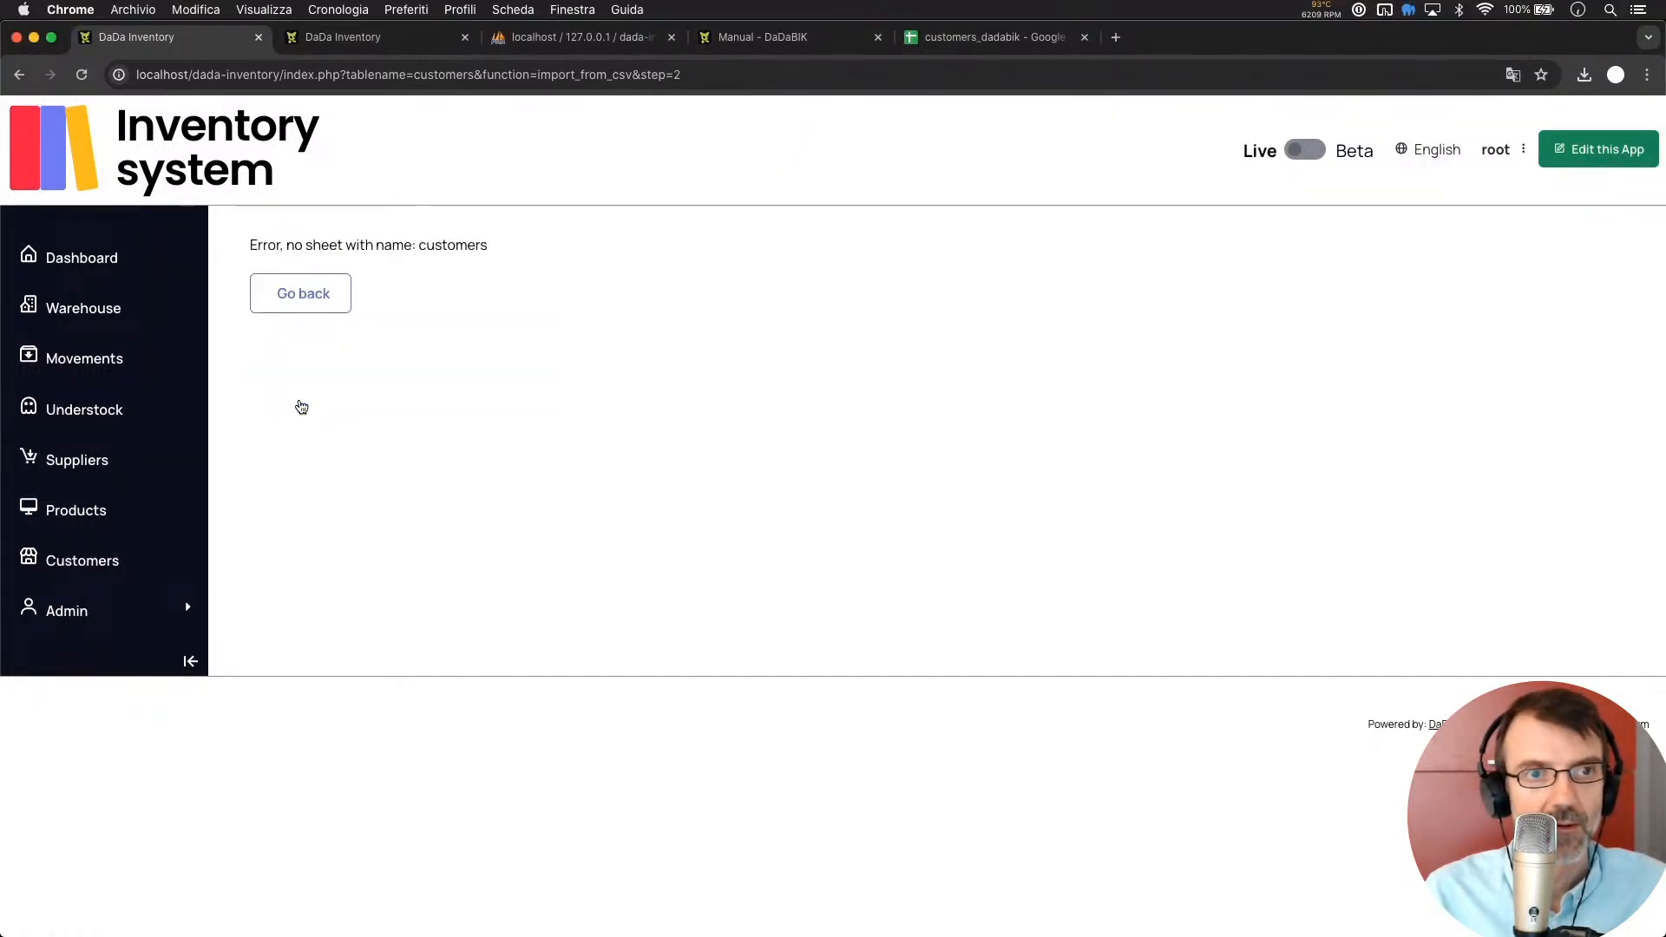
Remove the opening comment marker on line 54 of config_custom.php
double_click(457, 244)
click(634, 373)
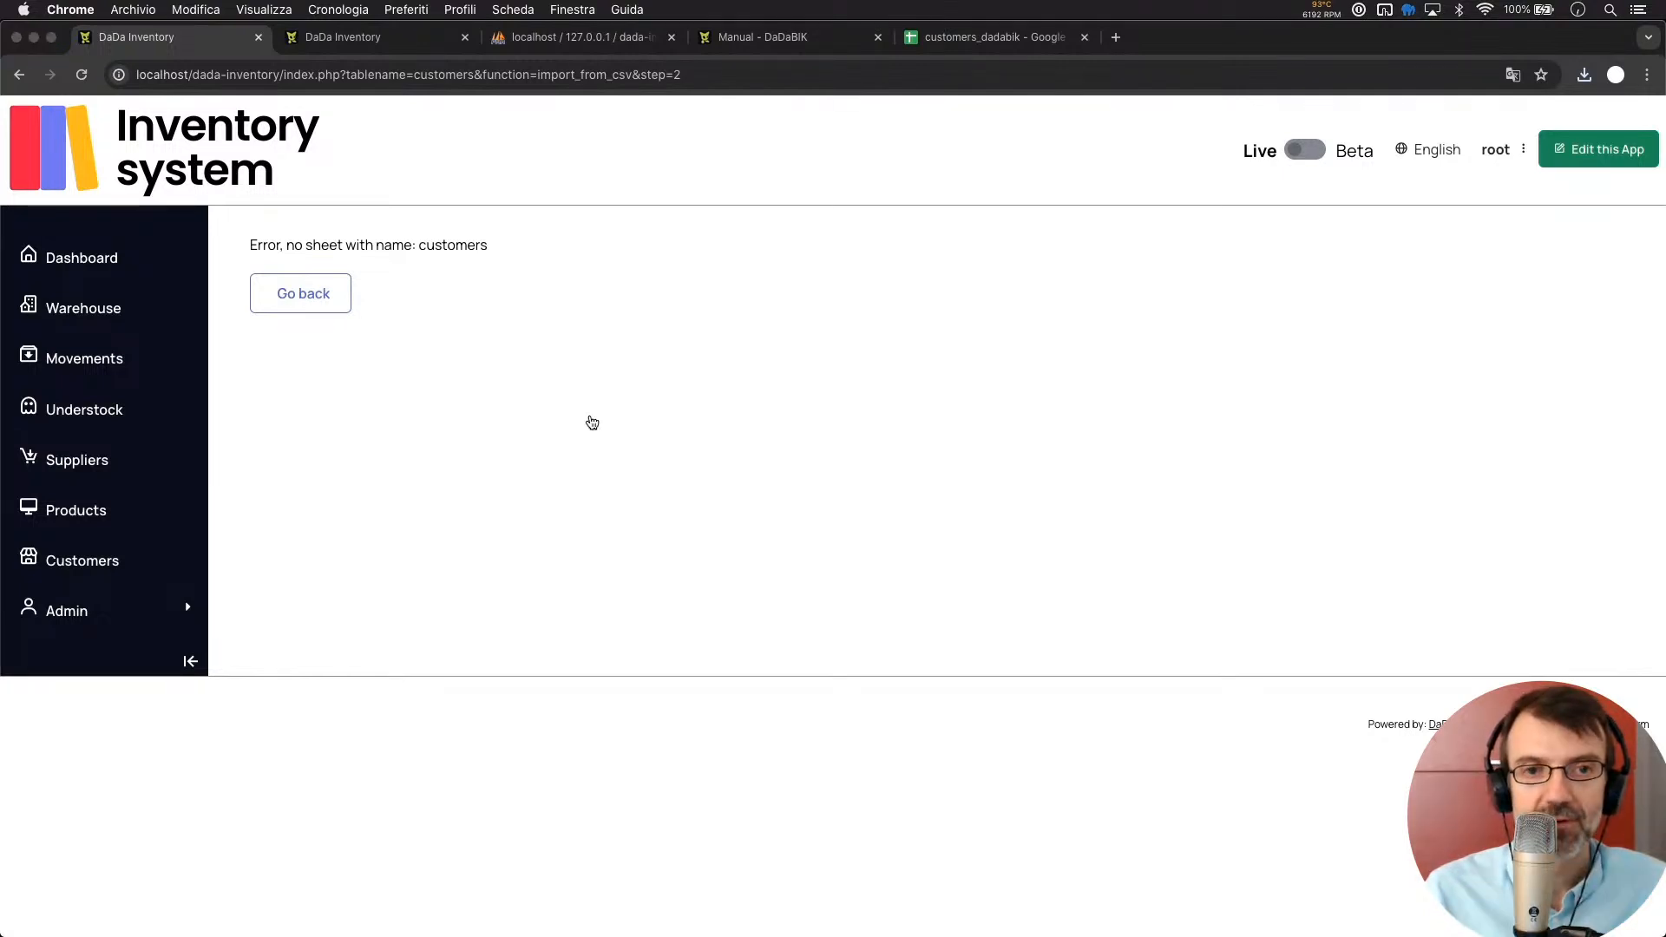
key(super+Tab)
click(597, 308)
key(BackSpace)
key(BackSpace)
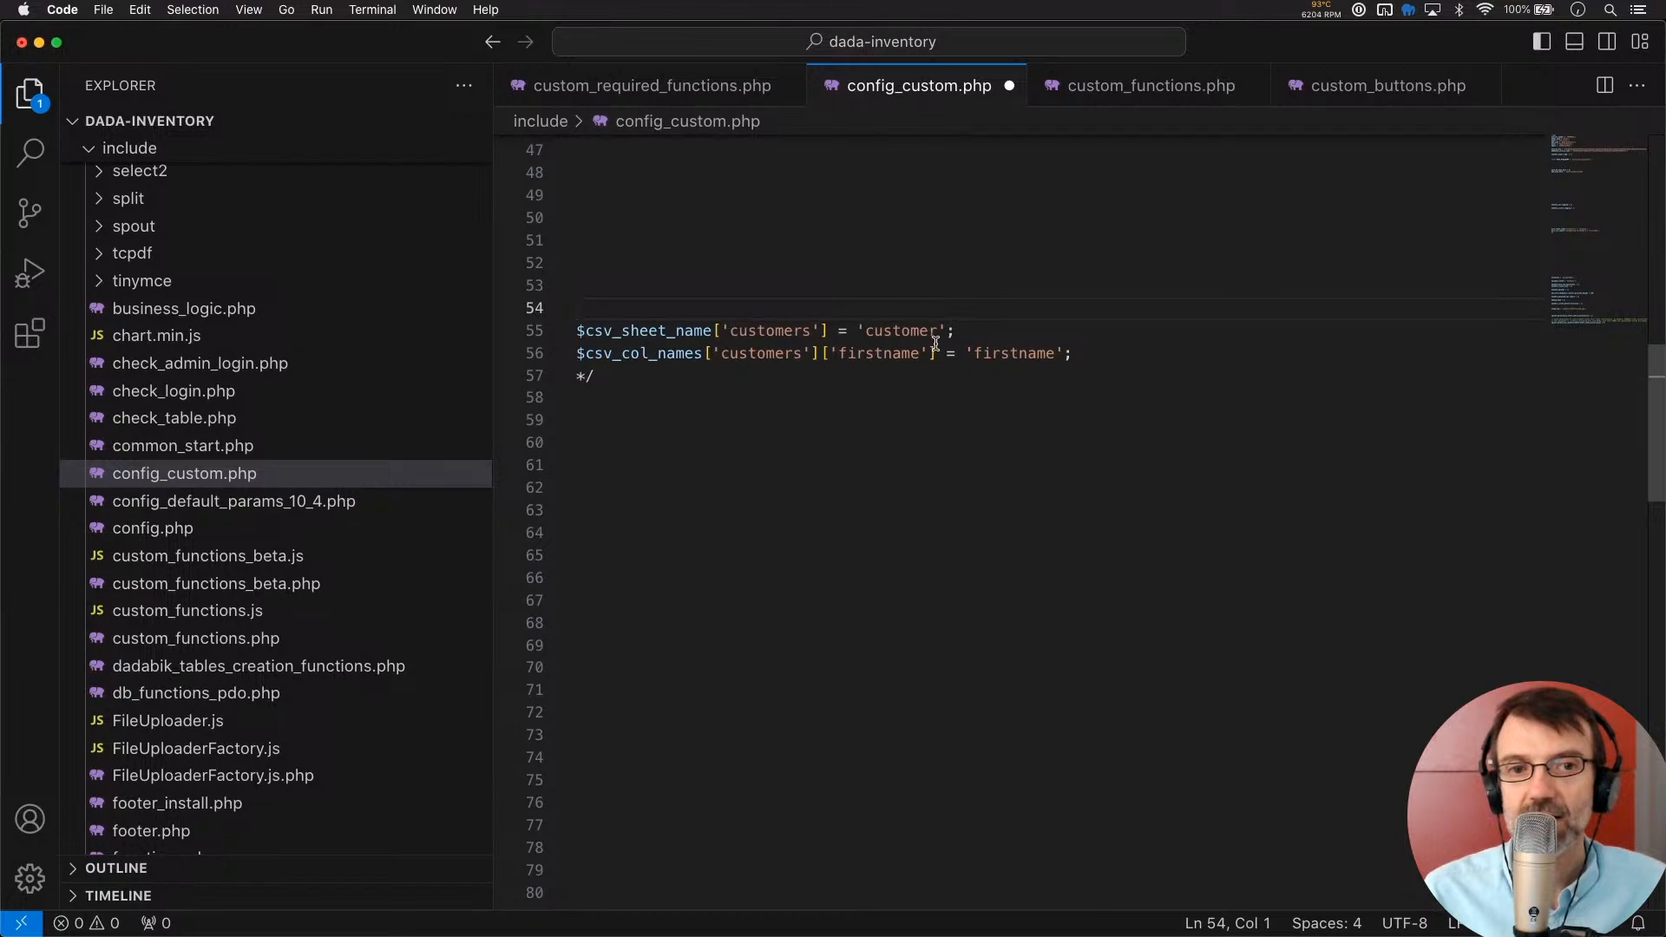
Delete the closing comment marker on line 57 of config_custom.php
click(584, 375)
key(BackSpace)
key(Up)
key(Return)
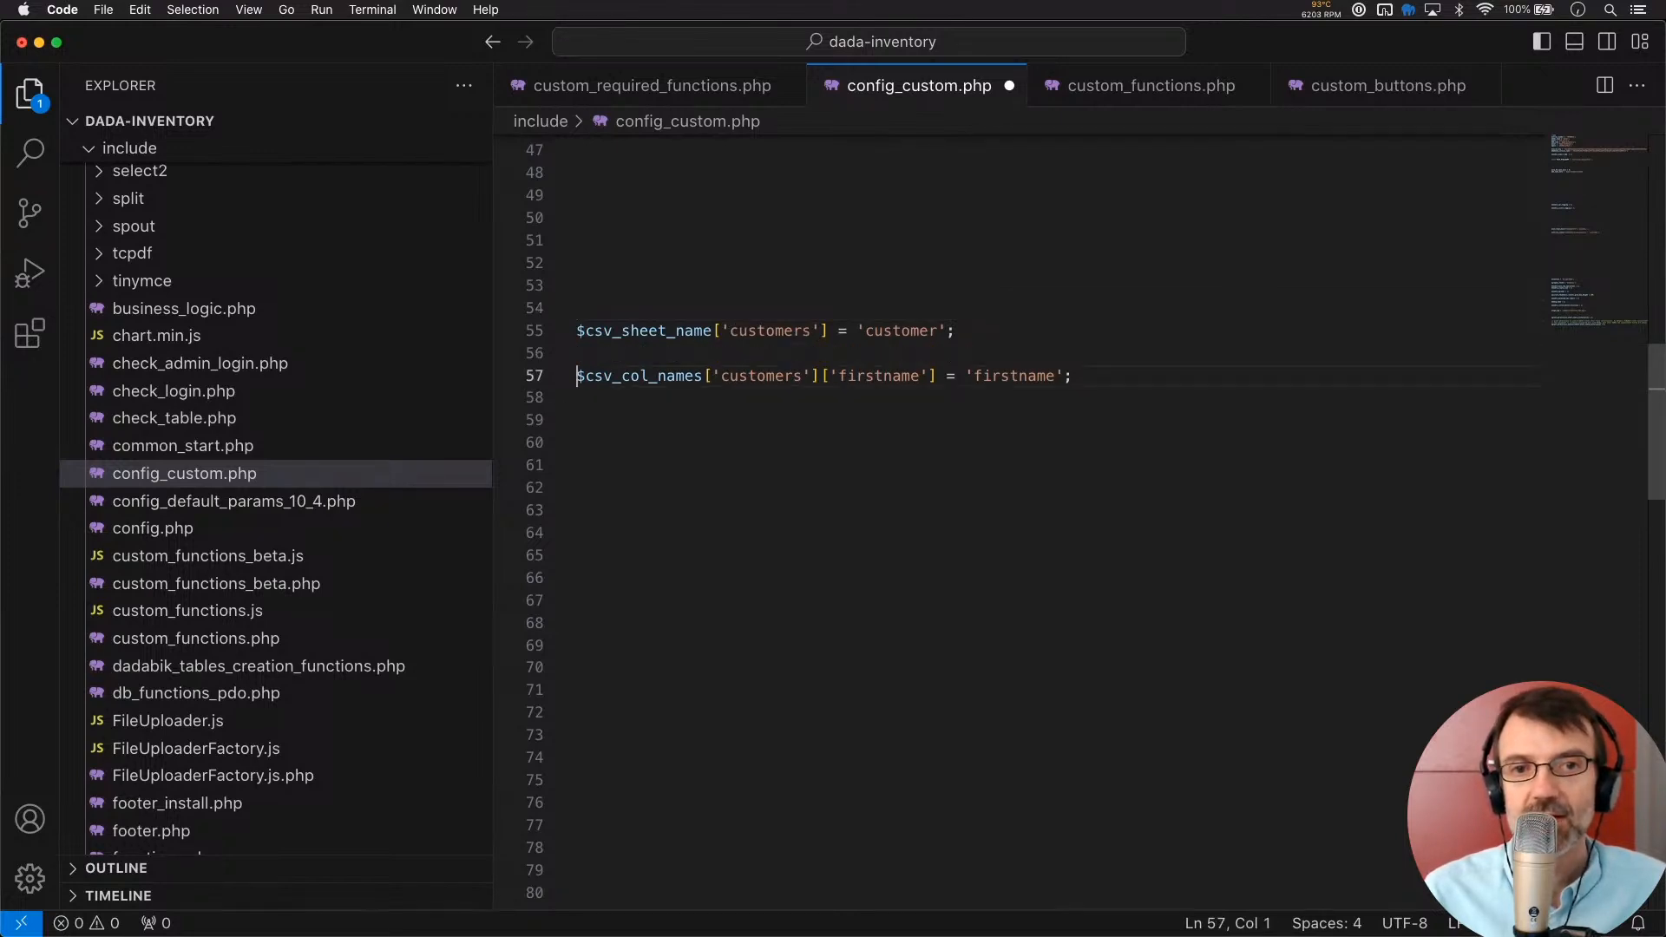
Change the sheet name on line 55 to 'customer2' and save
click(780, 331)
double_click(780, 331)
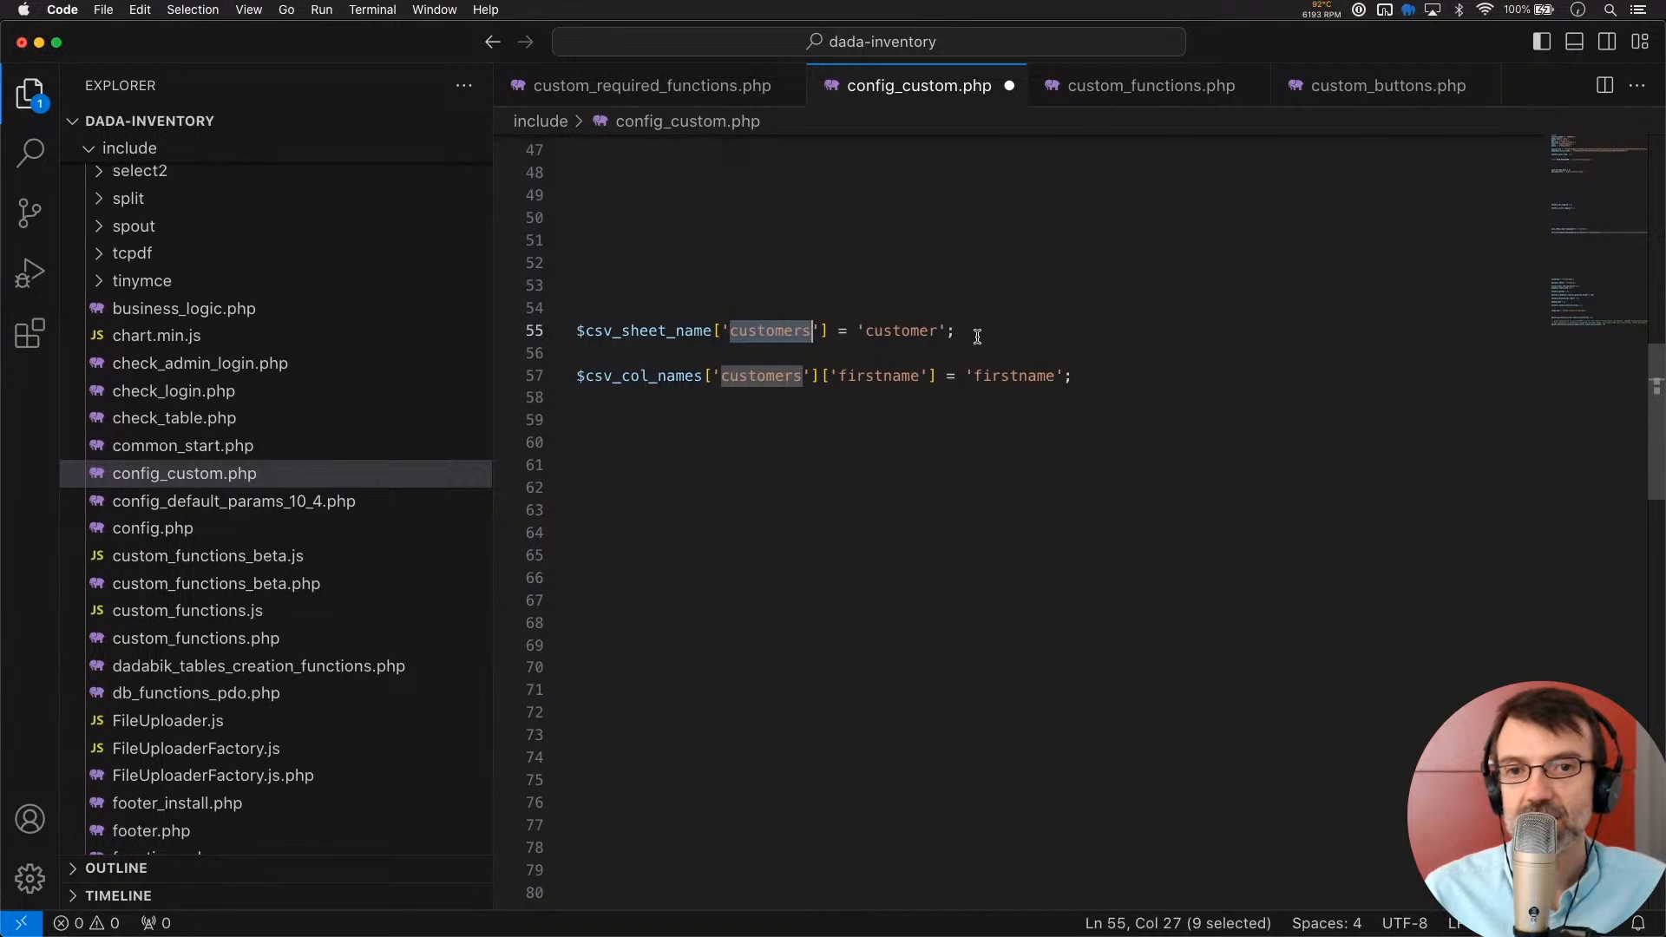
click(938, 331)
text(2)
key(cmd+s)
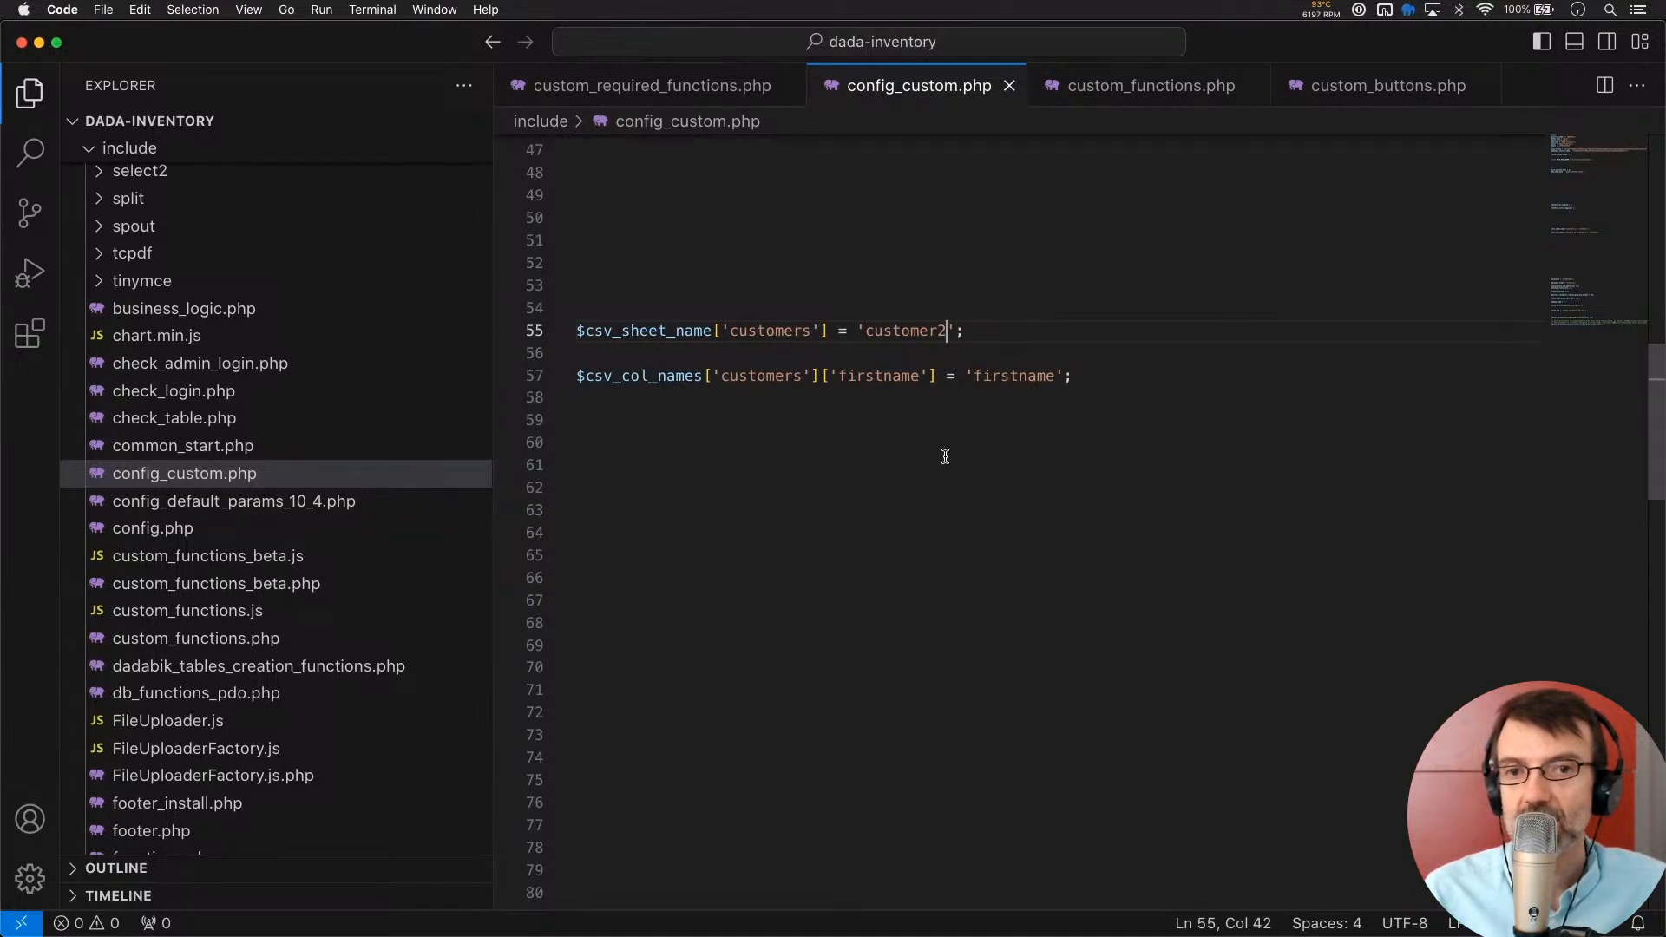
Change the firstname column mapping to 'firstname2' and save config_custom.php
click(1056, 377)
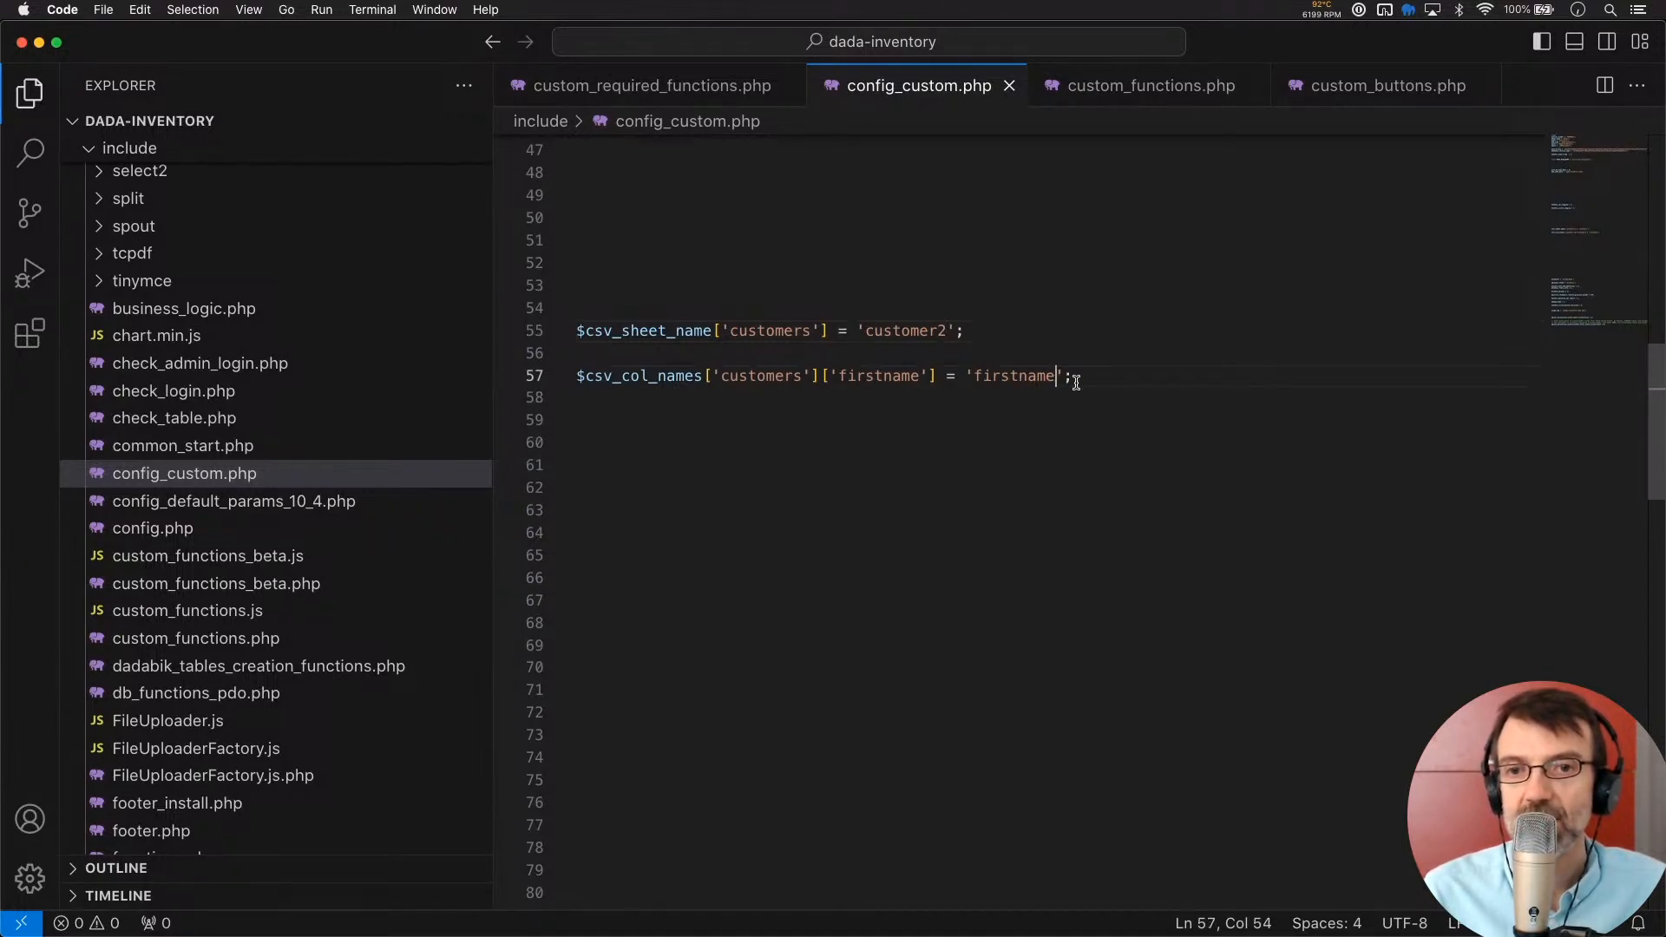
text(2)
key(super+s)
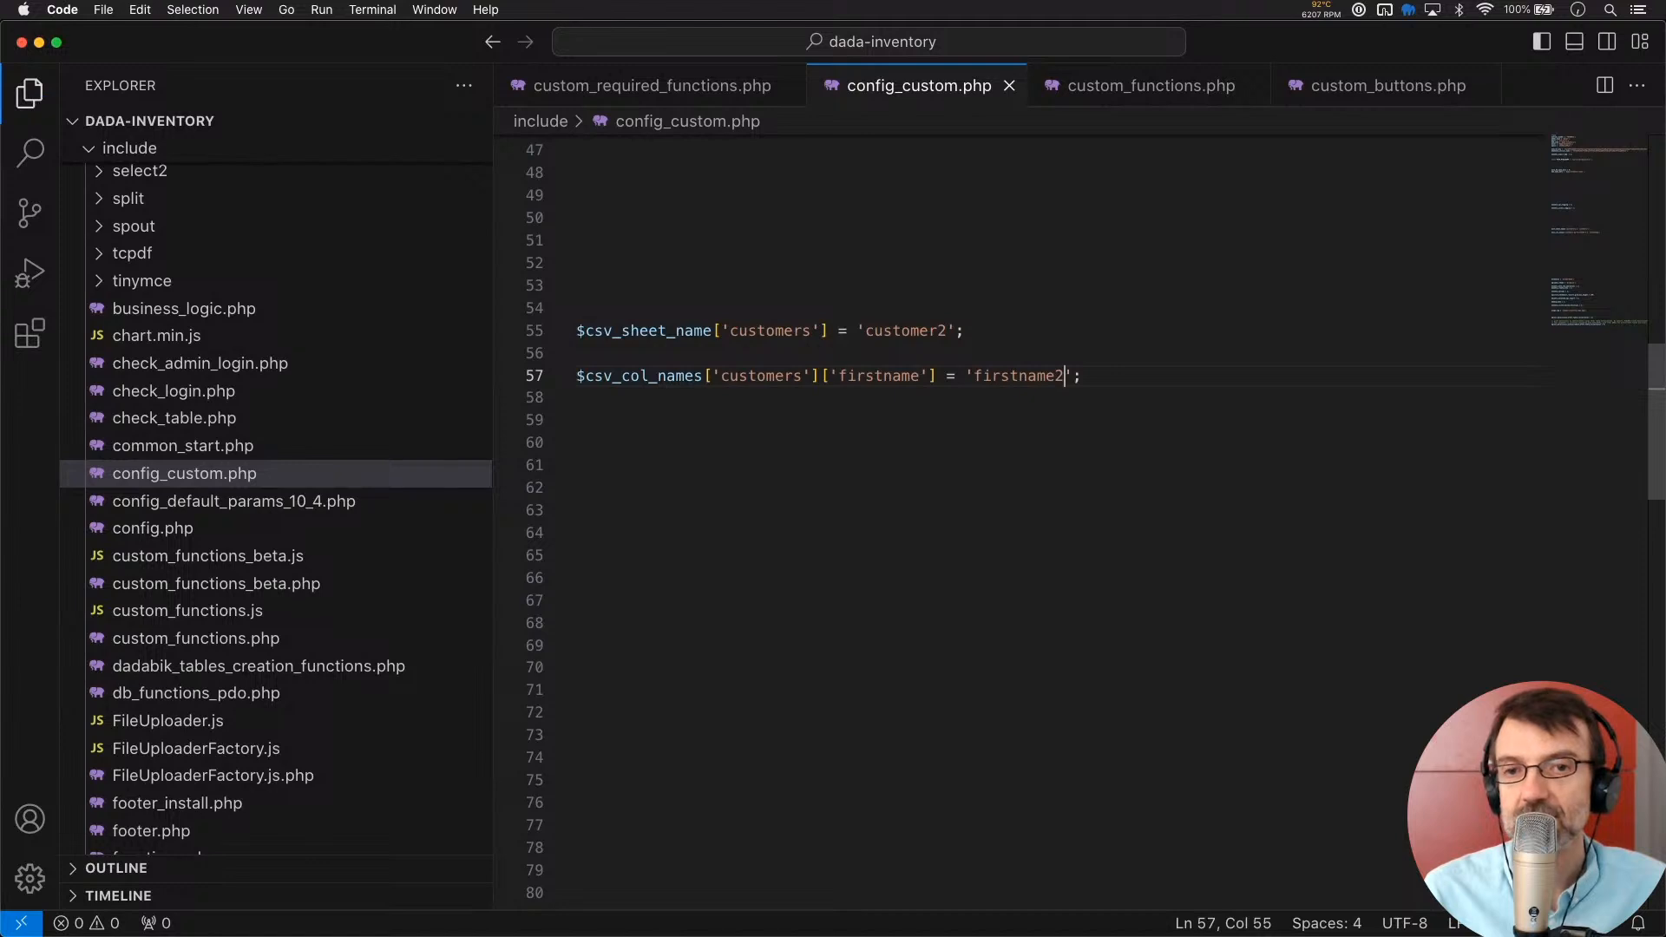
click(844, 355)
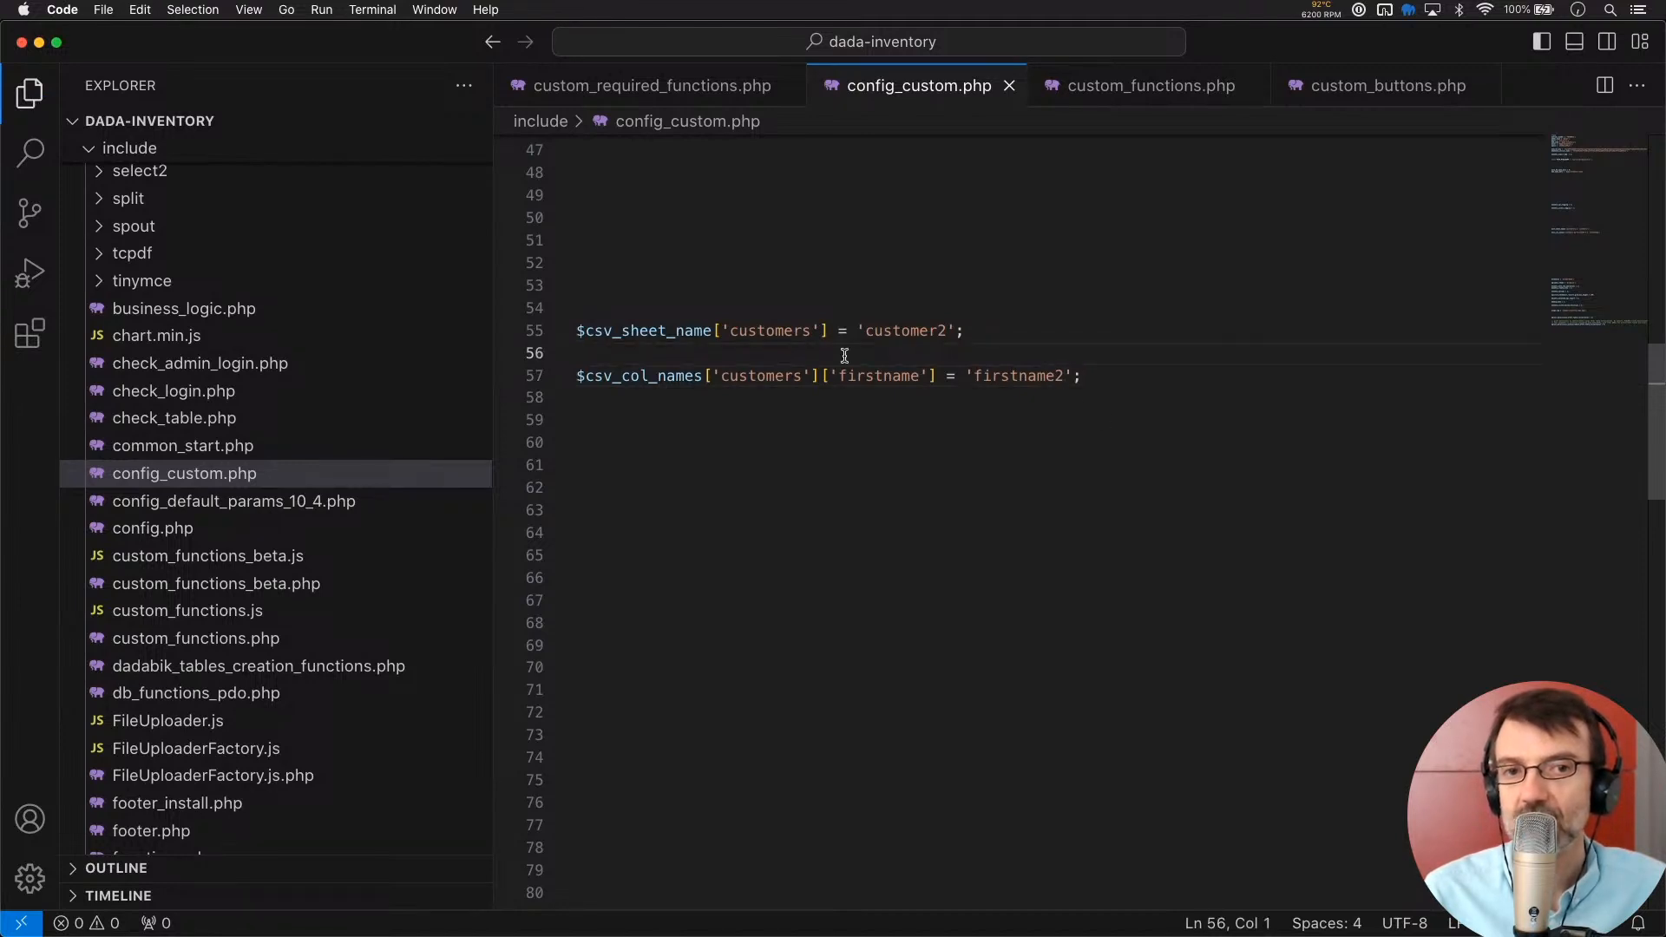
key(super+Tab)
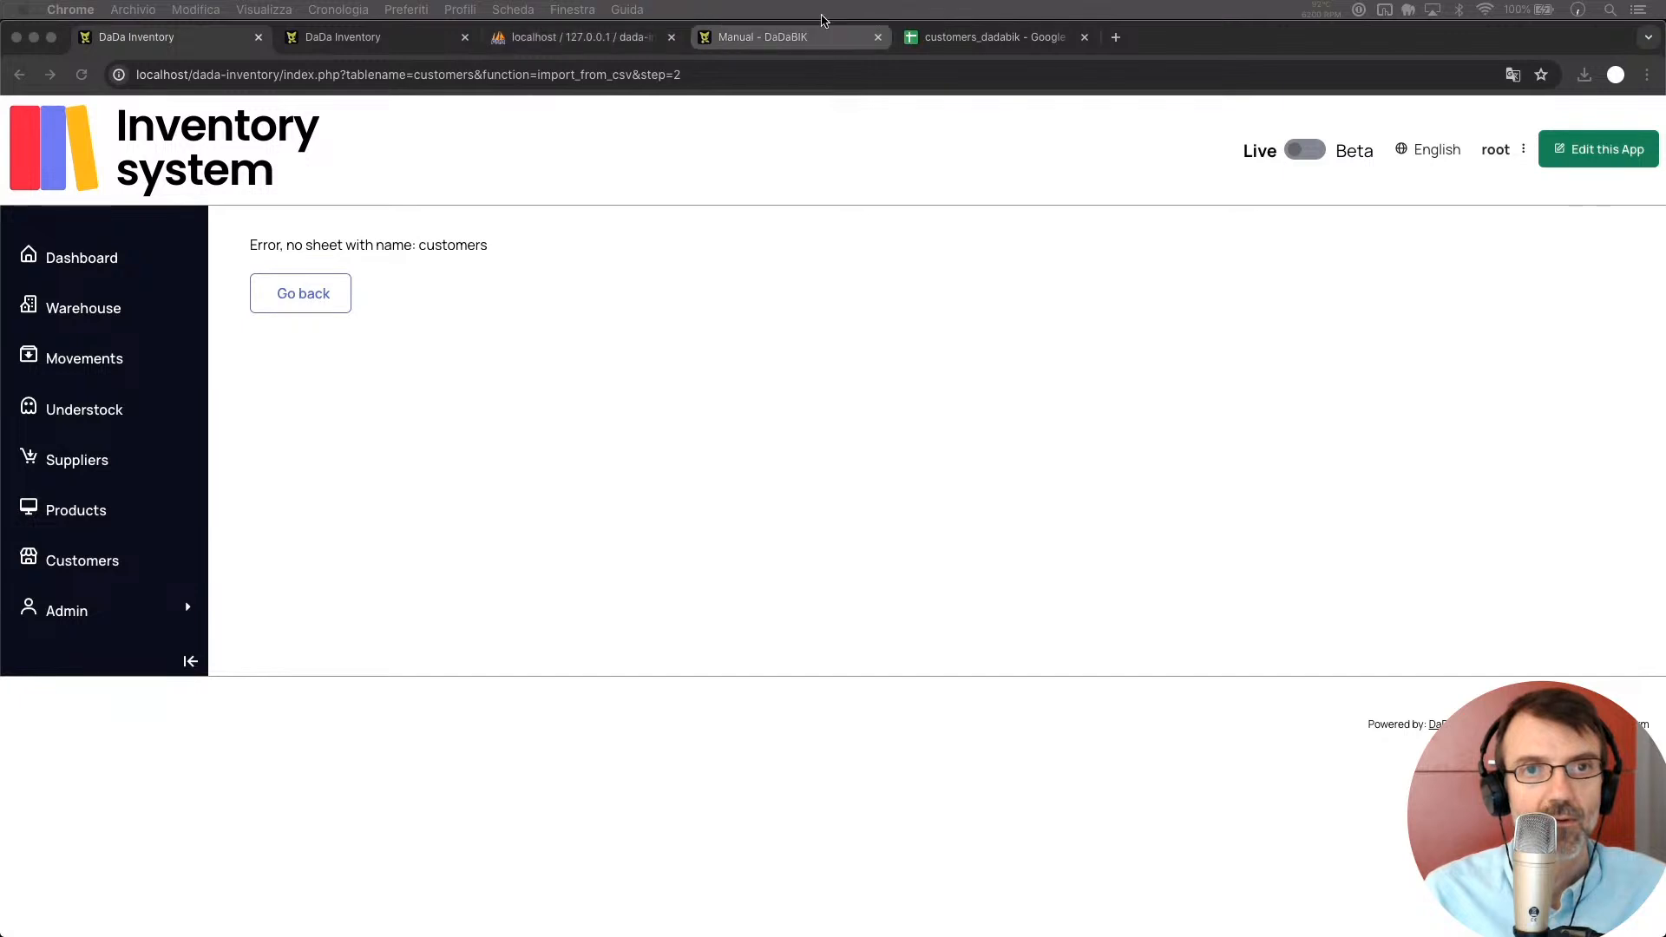
Rename the header in A1 of the customers_dadabik spreadsheet to 'firstname2'
click(989, 37)
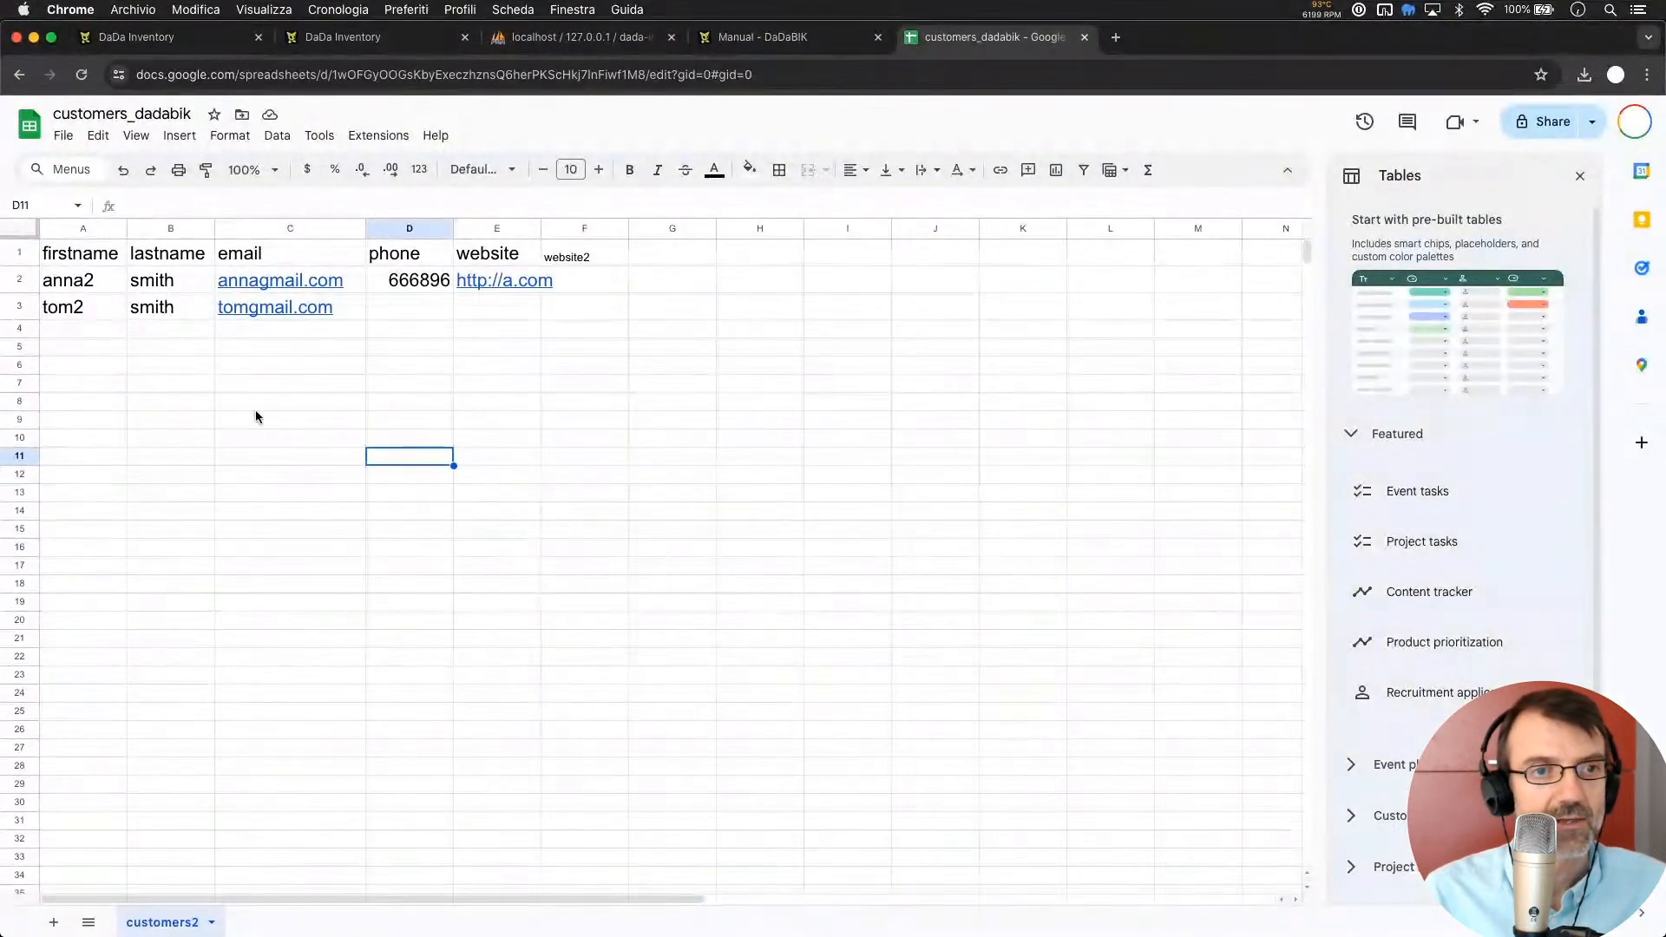
click(116, 250)
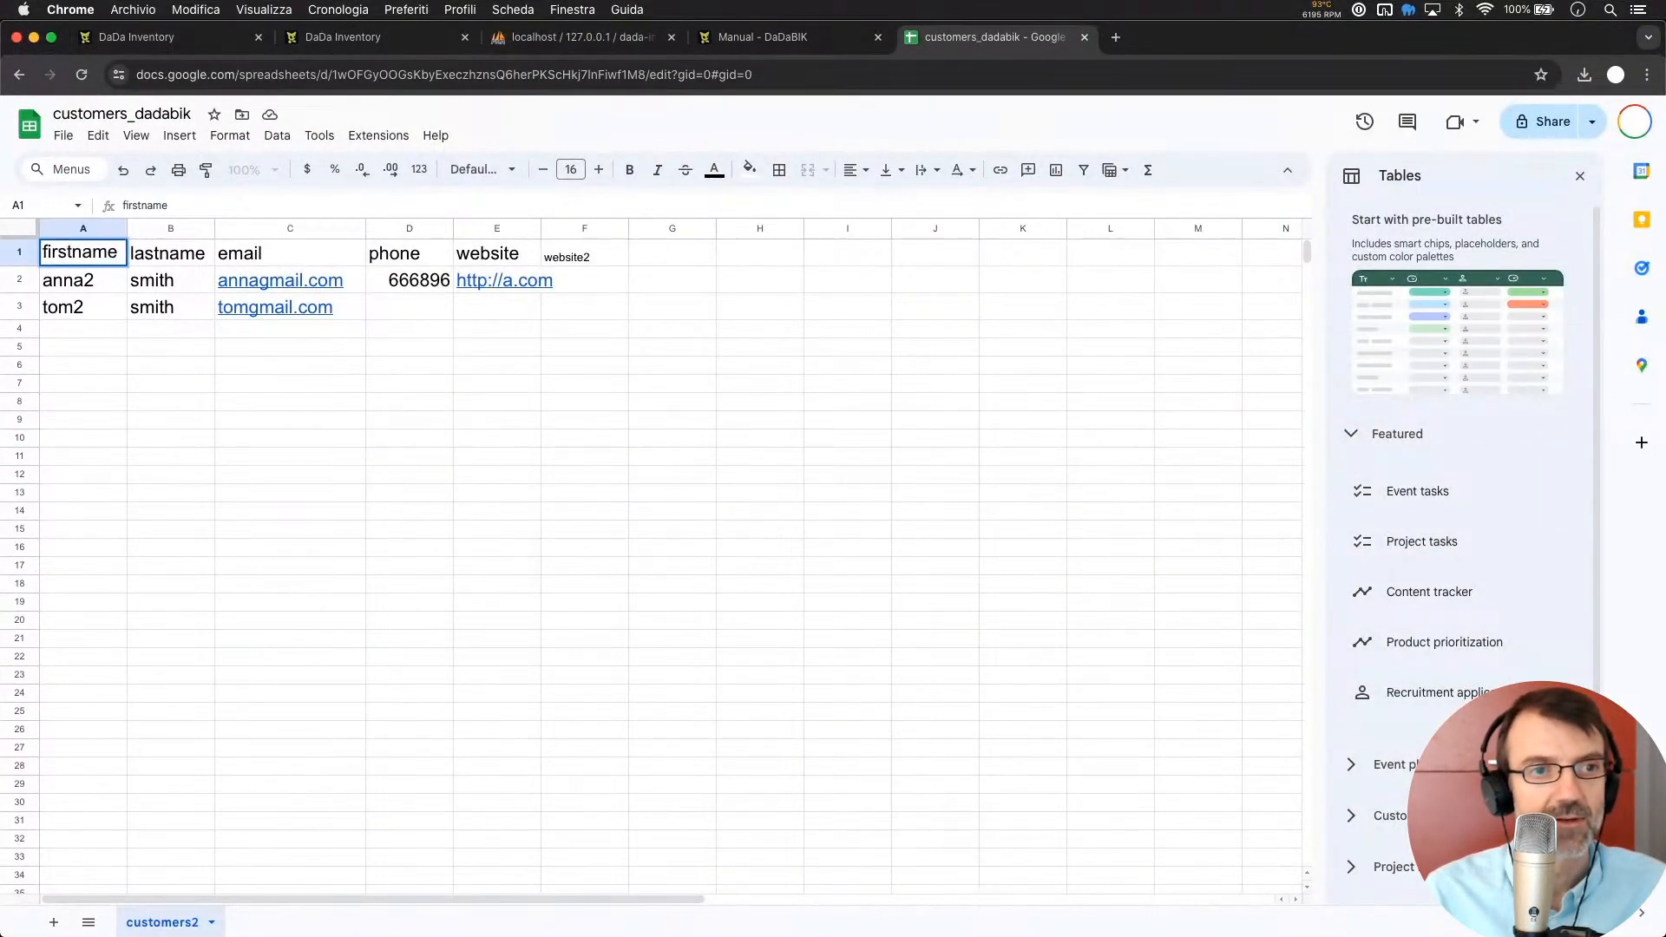
text(2)
click(233, 359)
Insert a 2 before the @ in the email addresses in C2 and C3
click(259, 279)
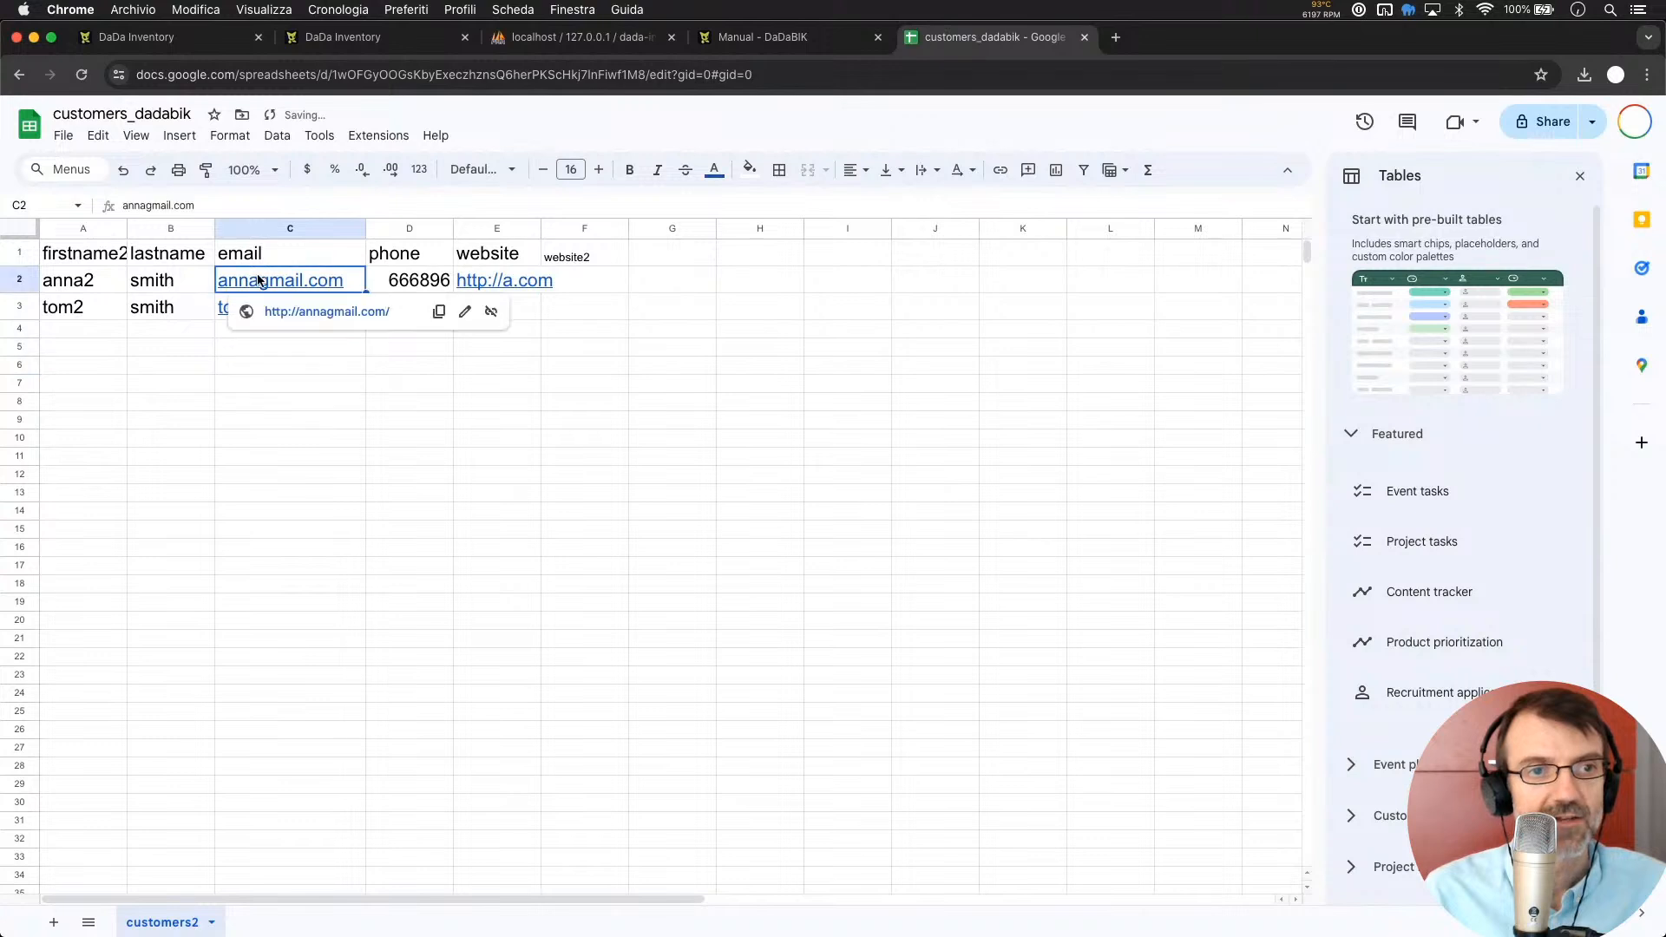
double_click(258, 280)
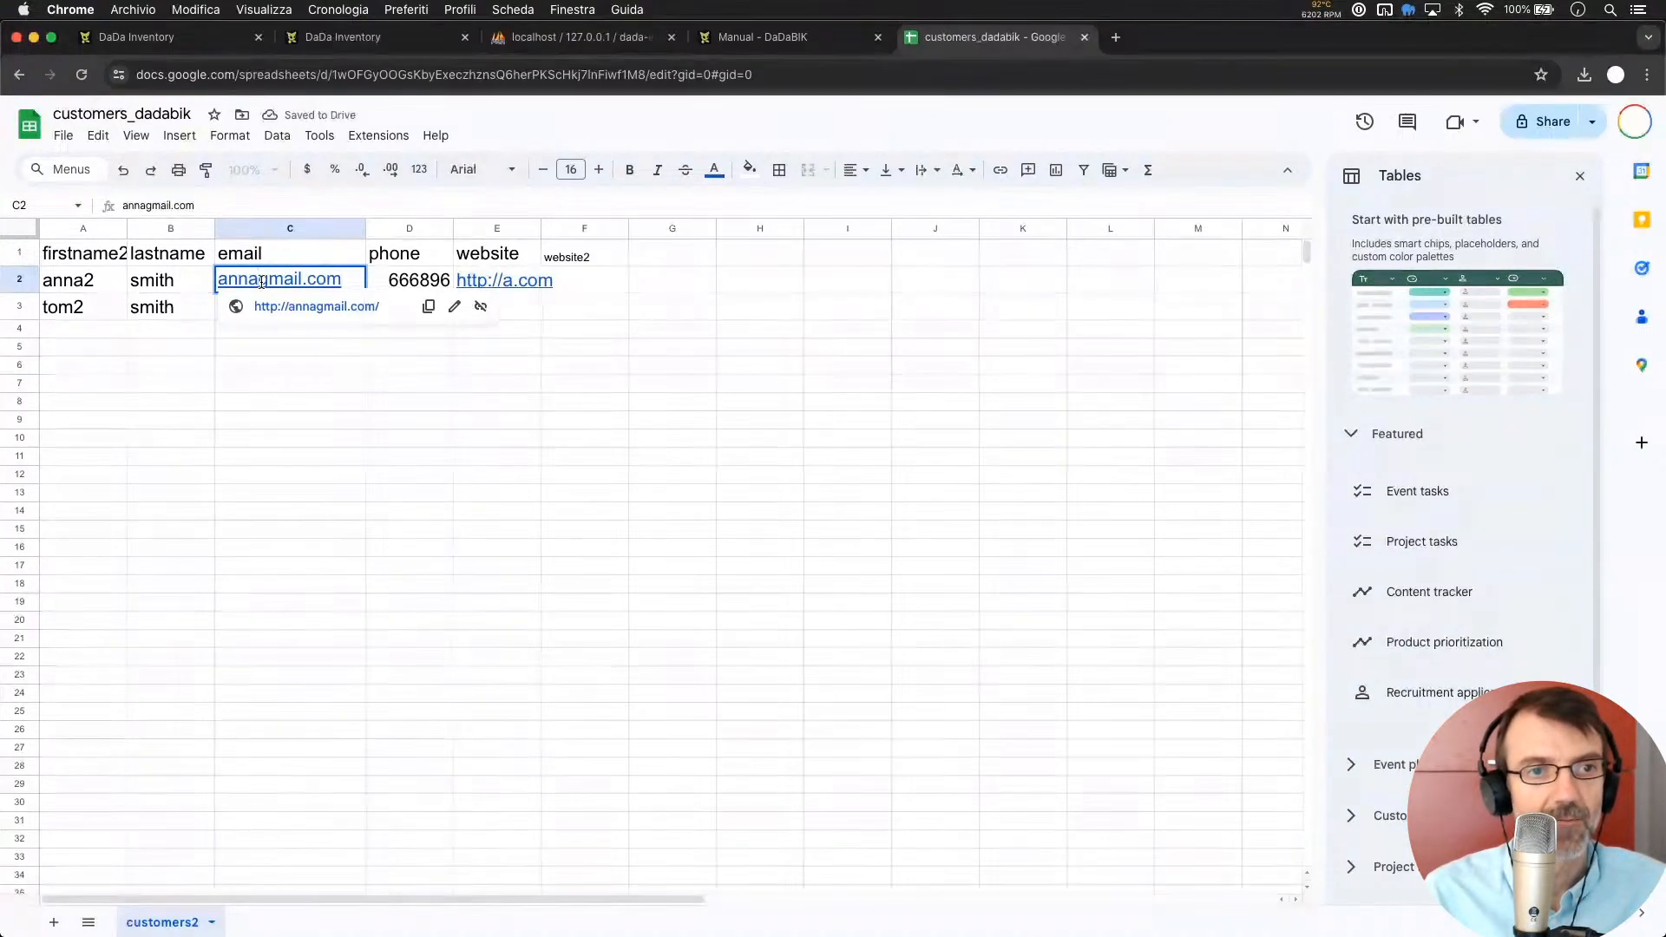
text(2@)
key(BackSpace)
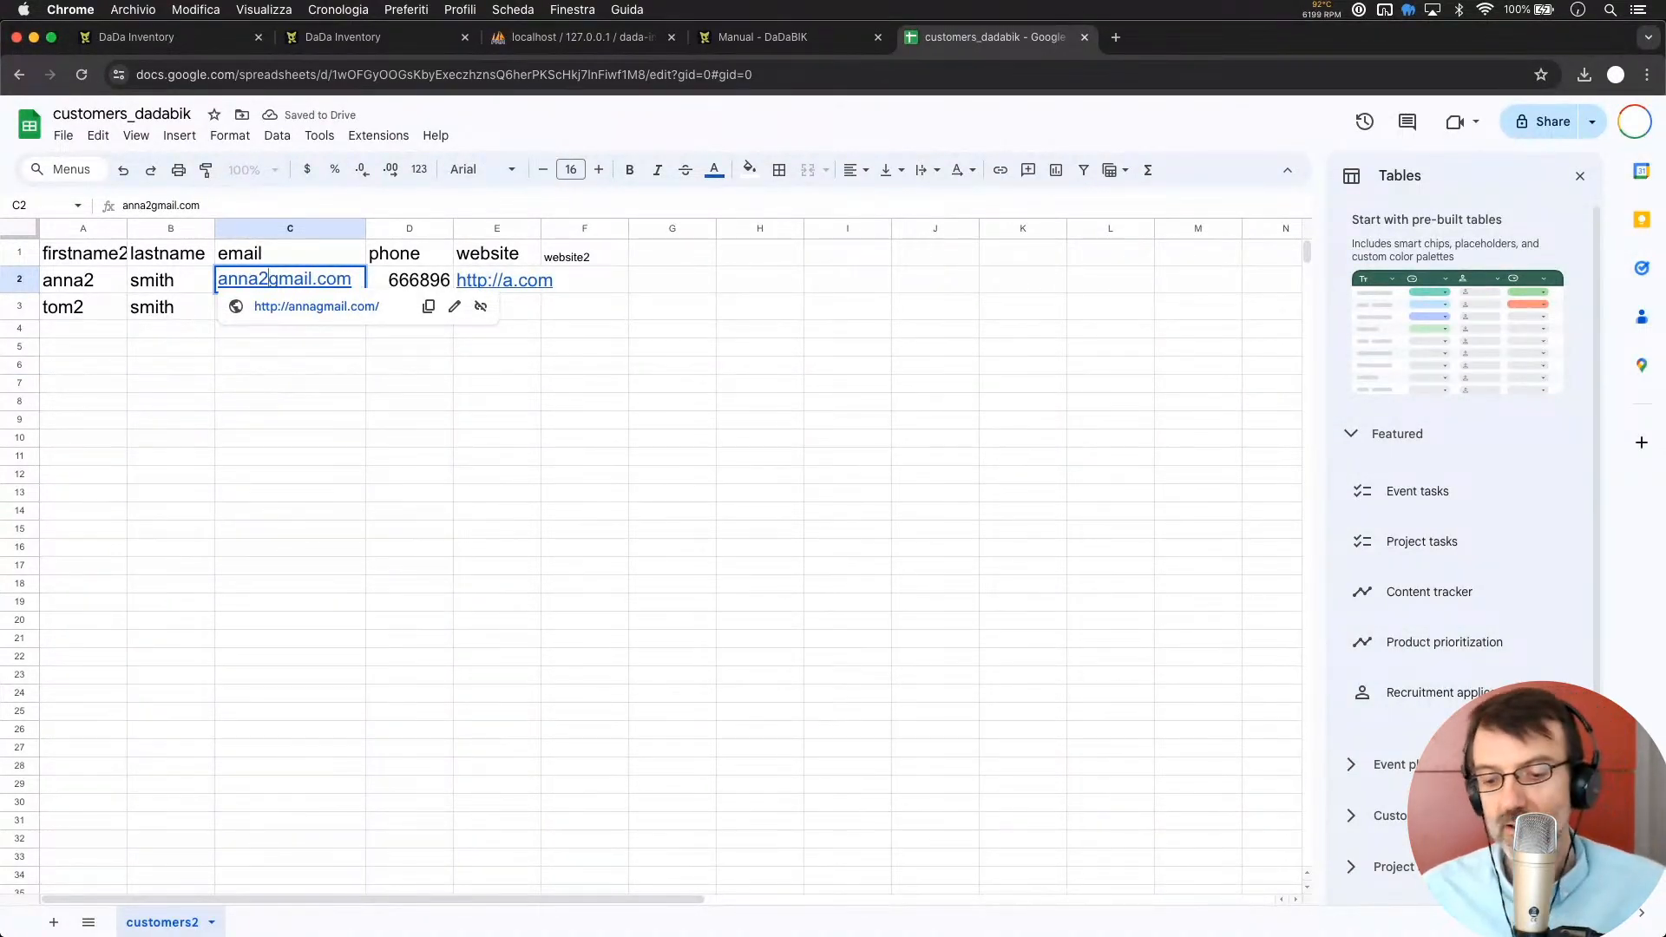
text(@)
key(Return)
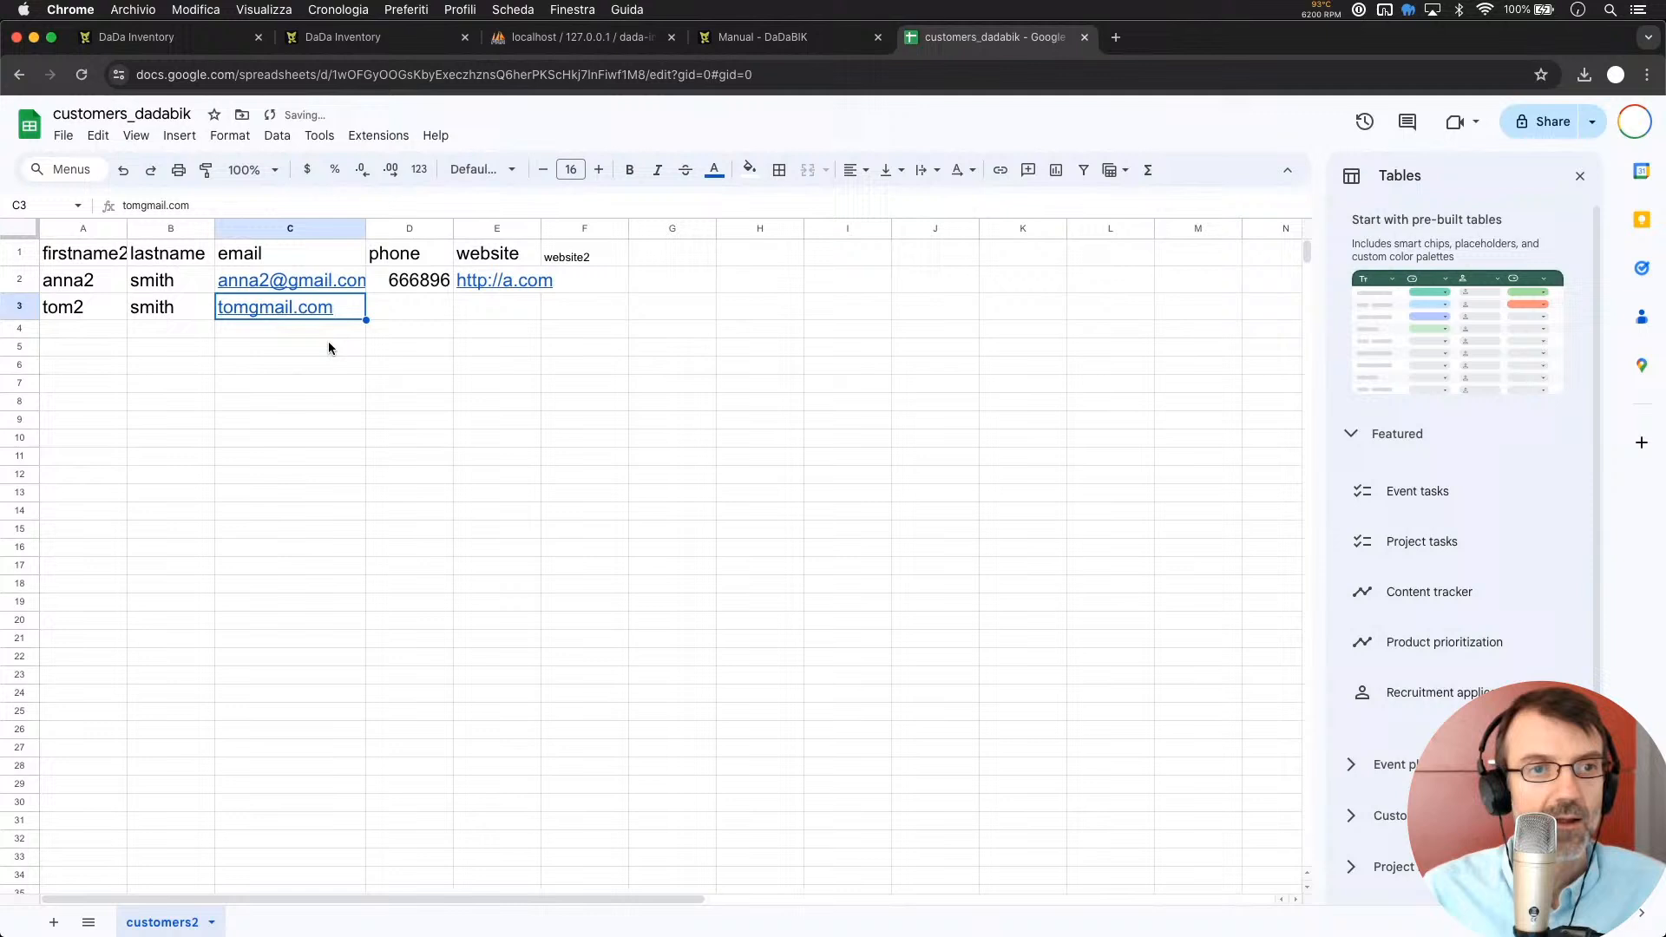
double_click(250, 306)
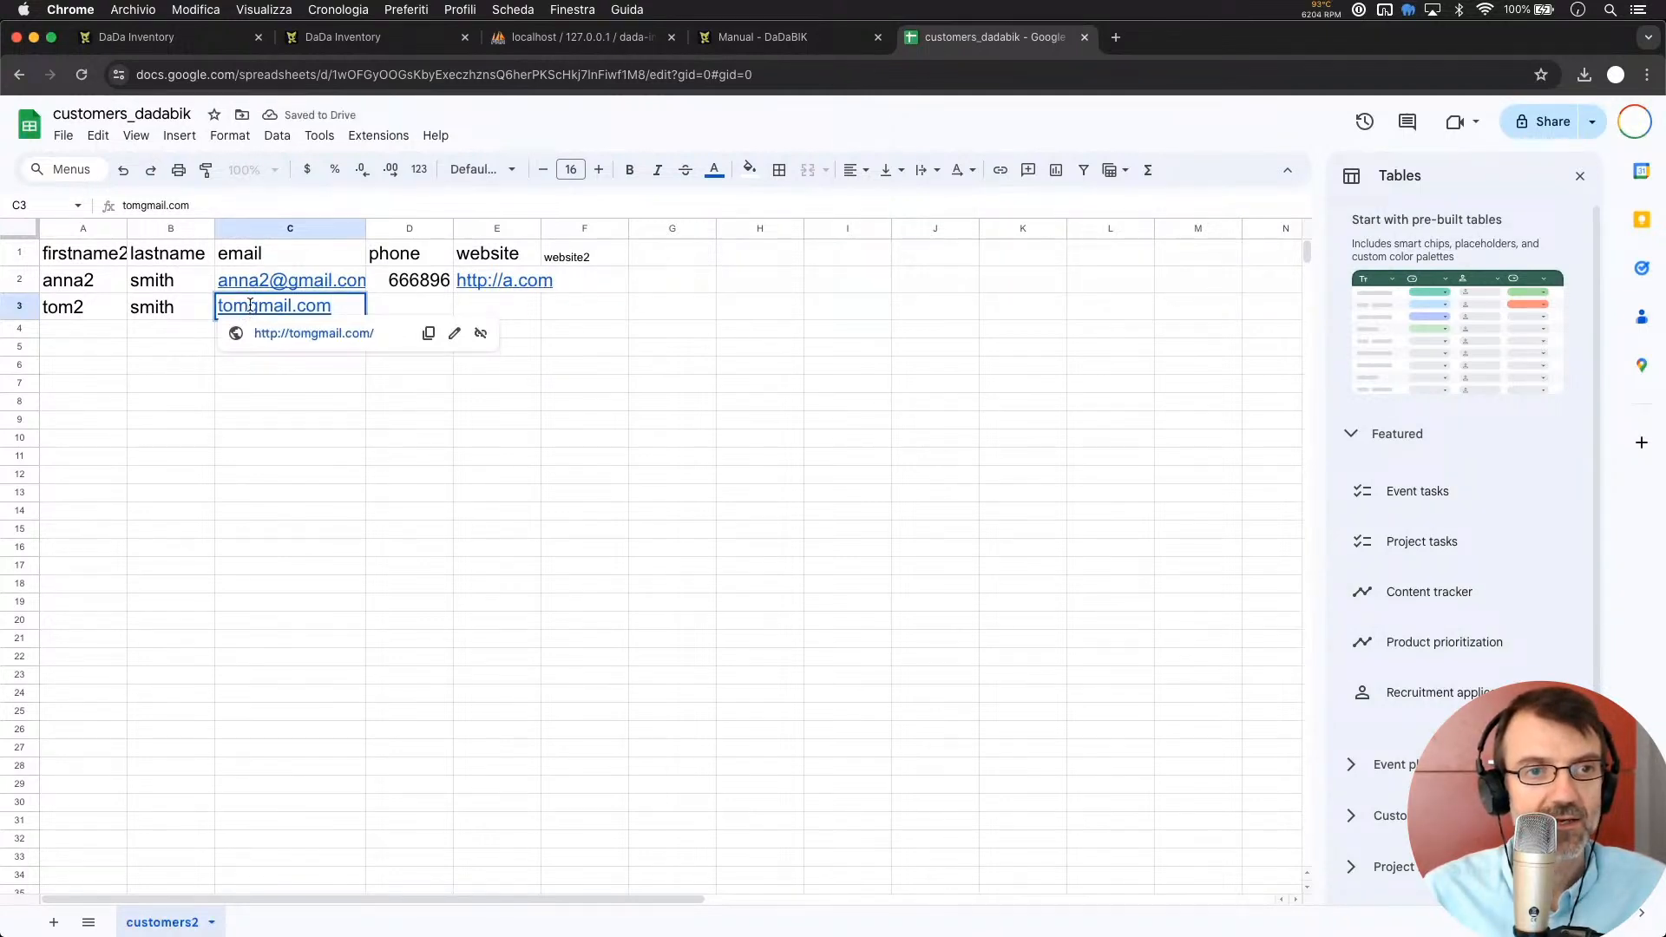
text(2@)
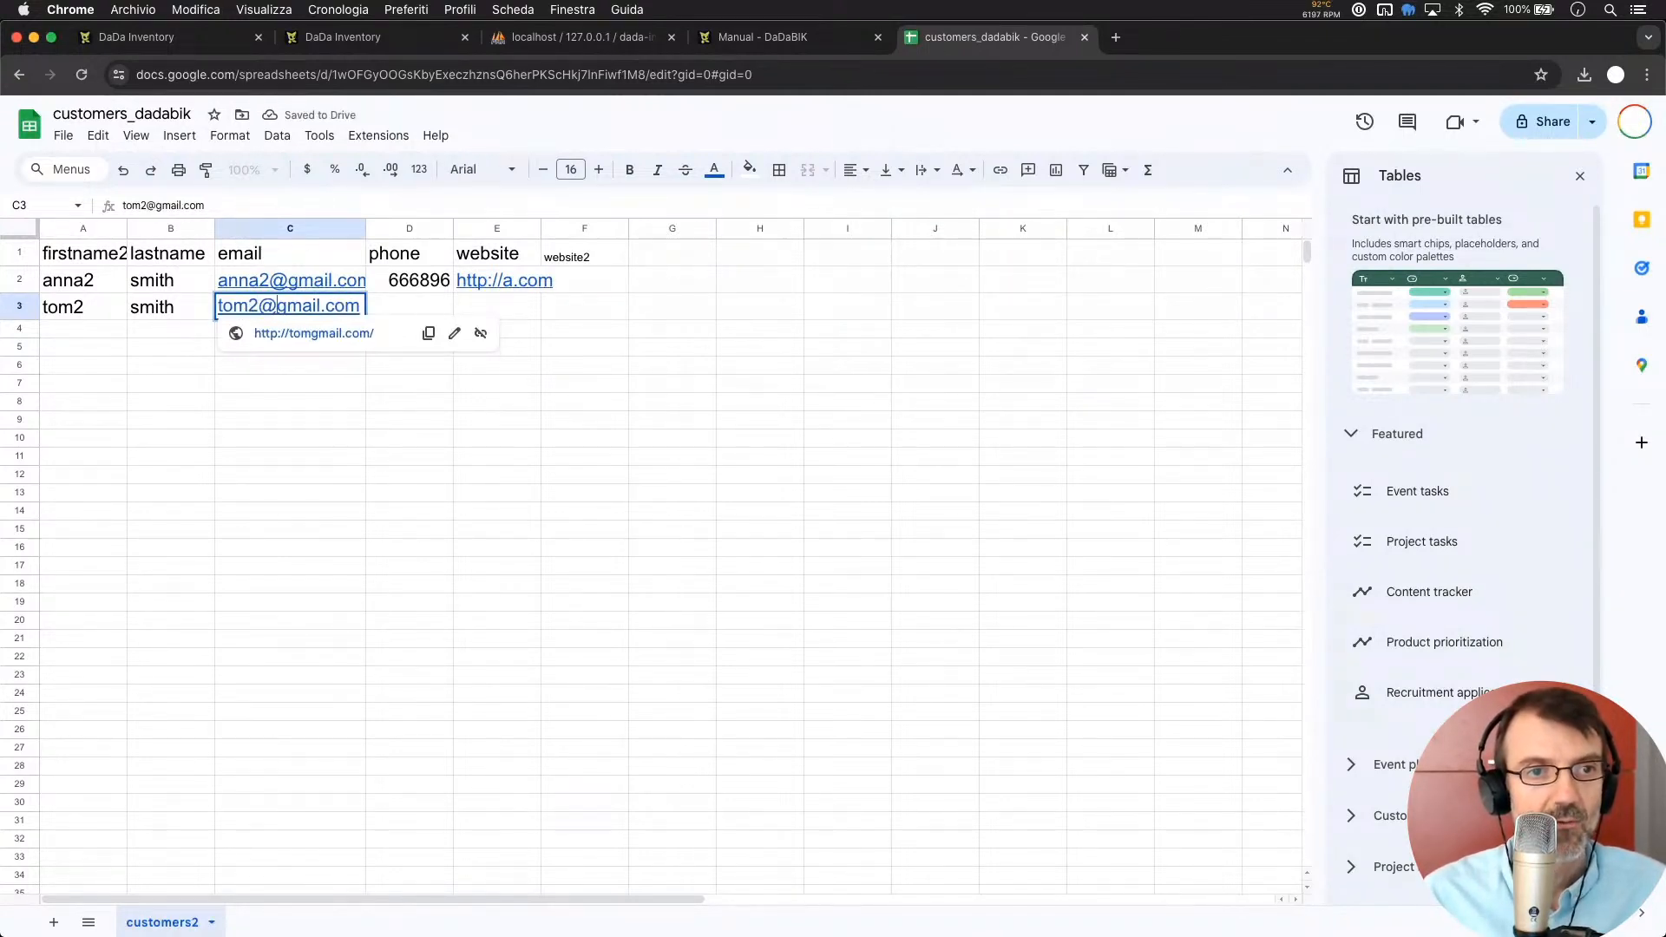
key(Return)
click(469, 457)
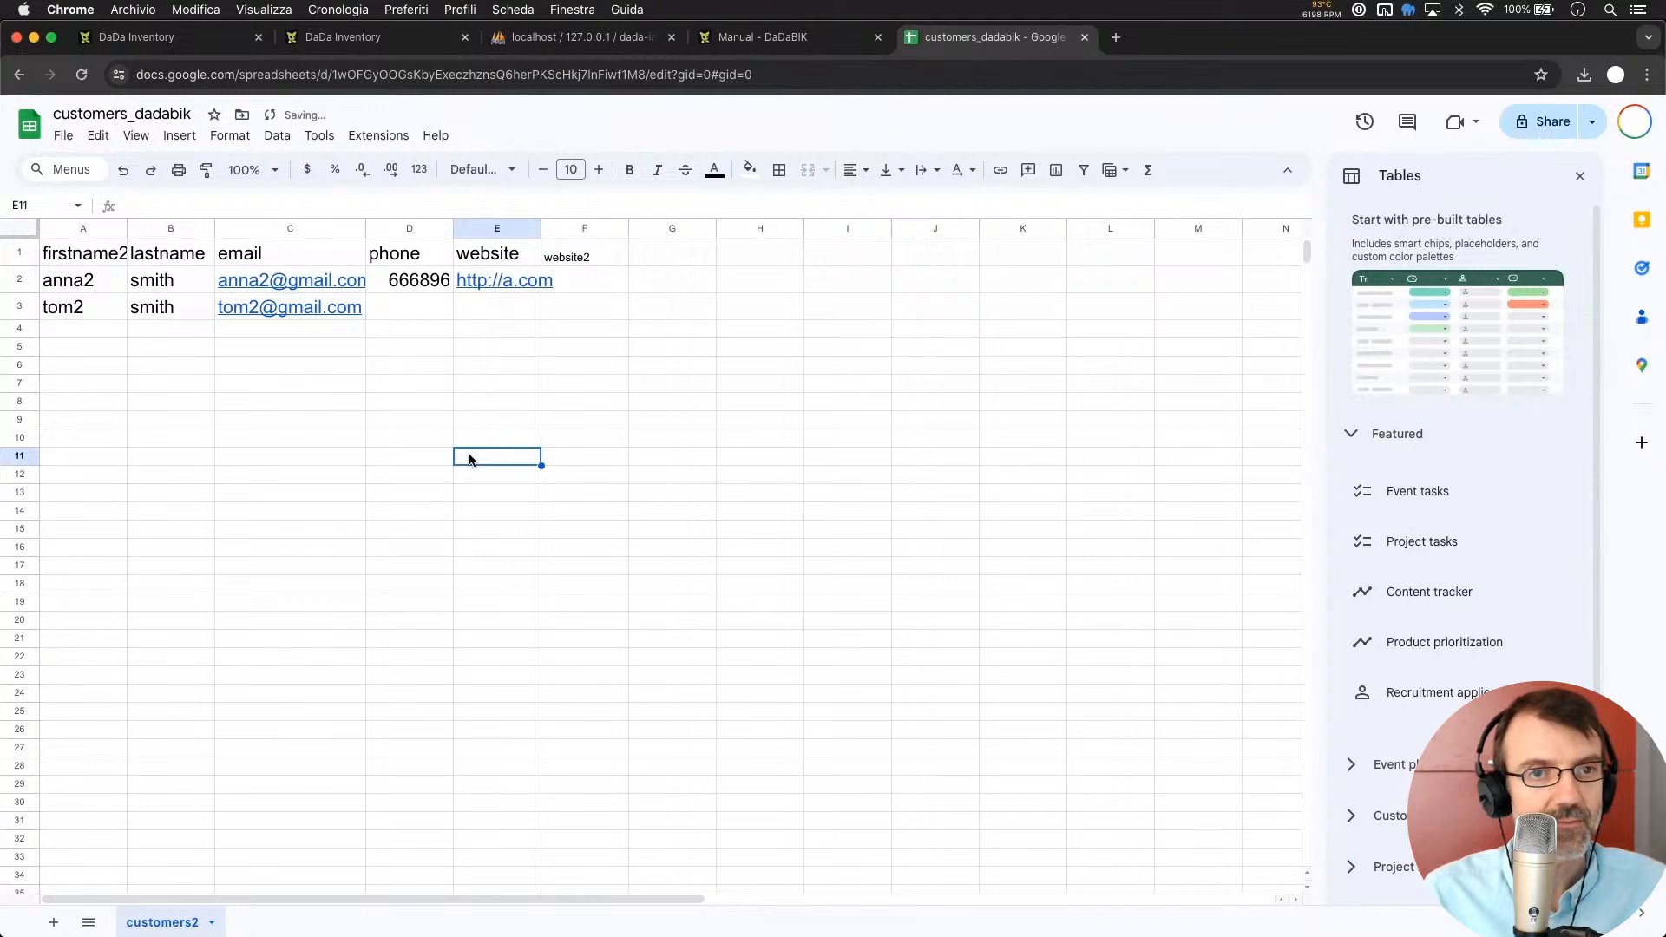
Clear the website2 header in F1 and delete column F
click(564, 257)
key(Delete)
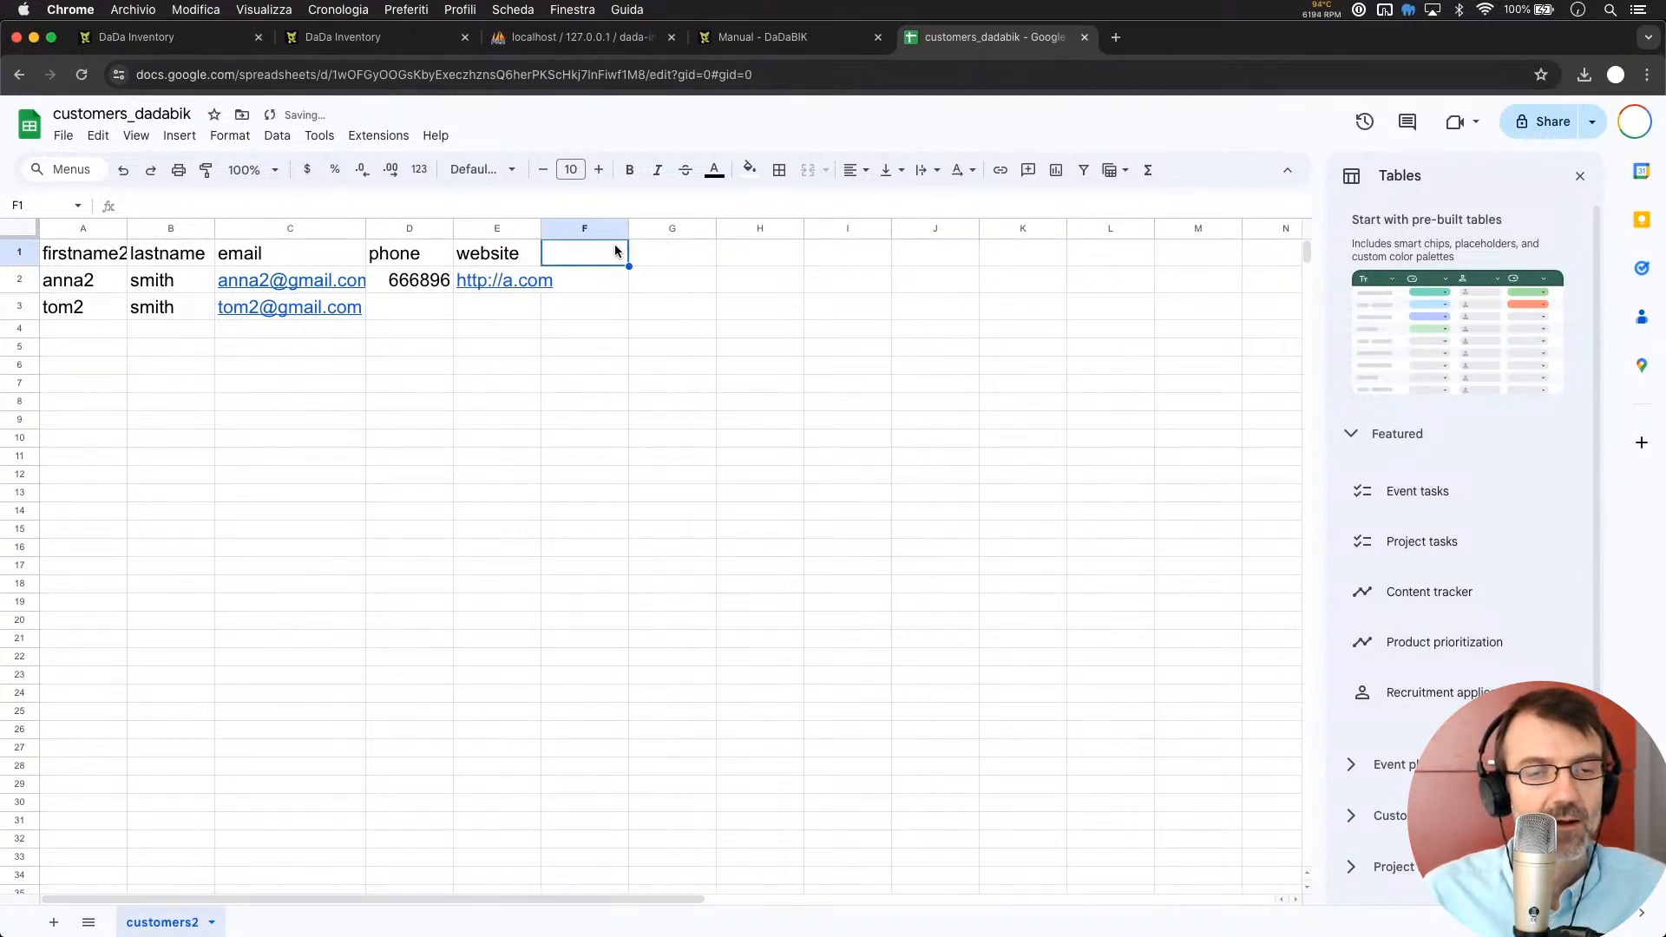
click(601, 285)
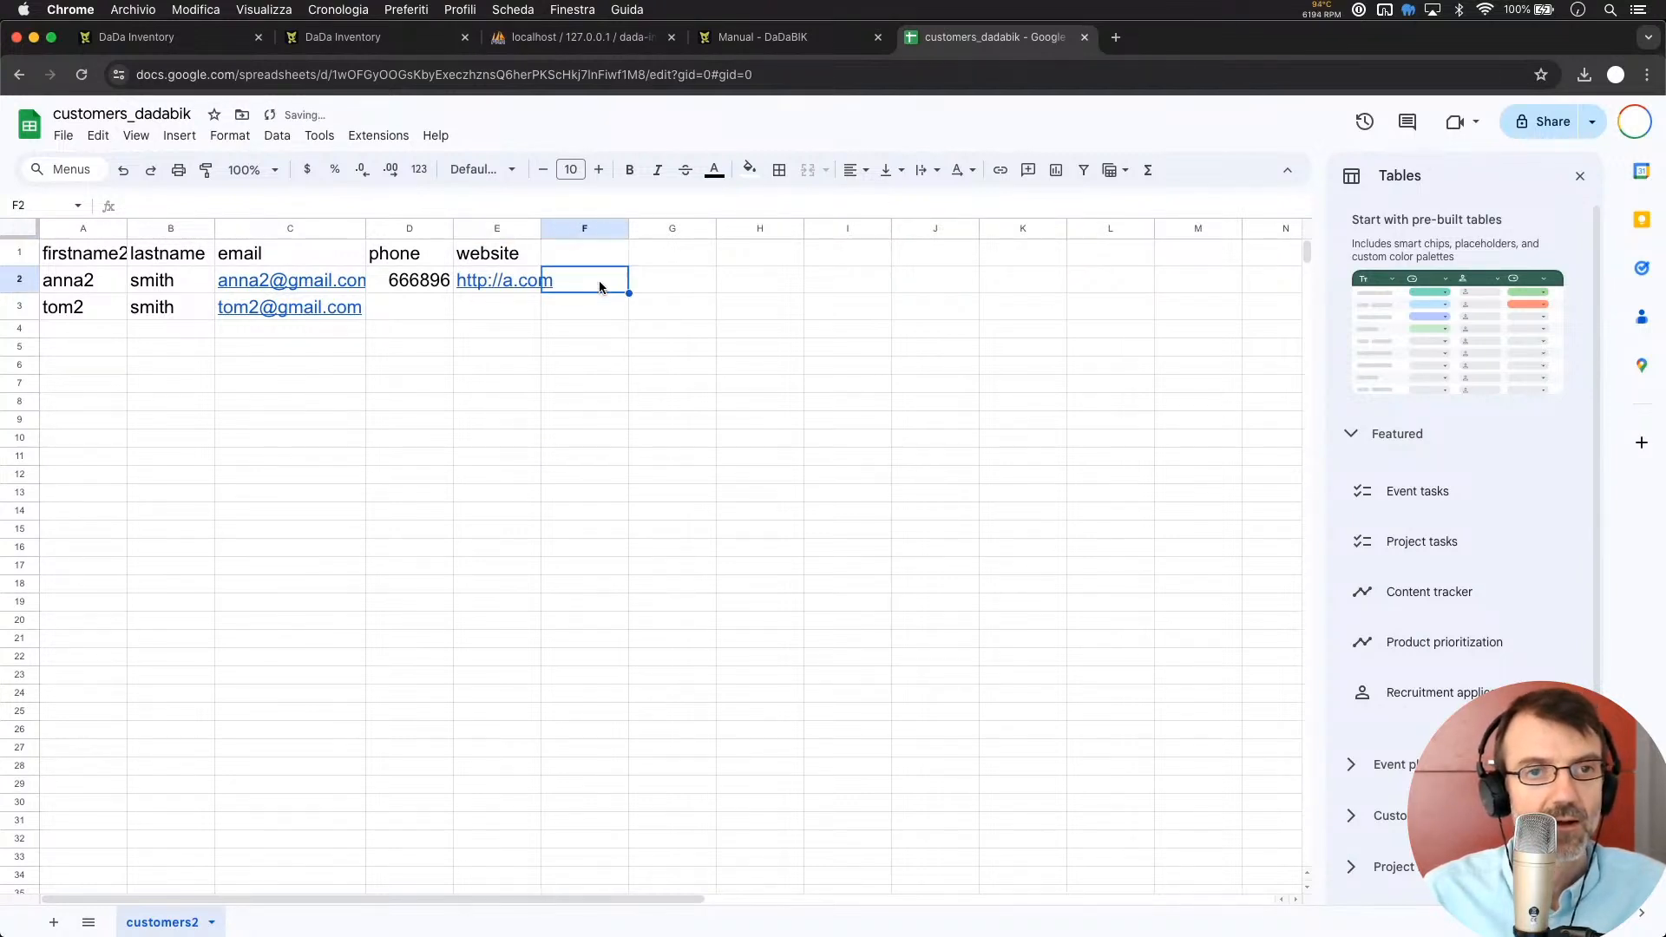
right_click(589, 226)
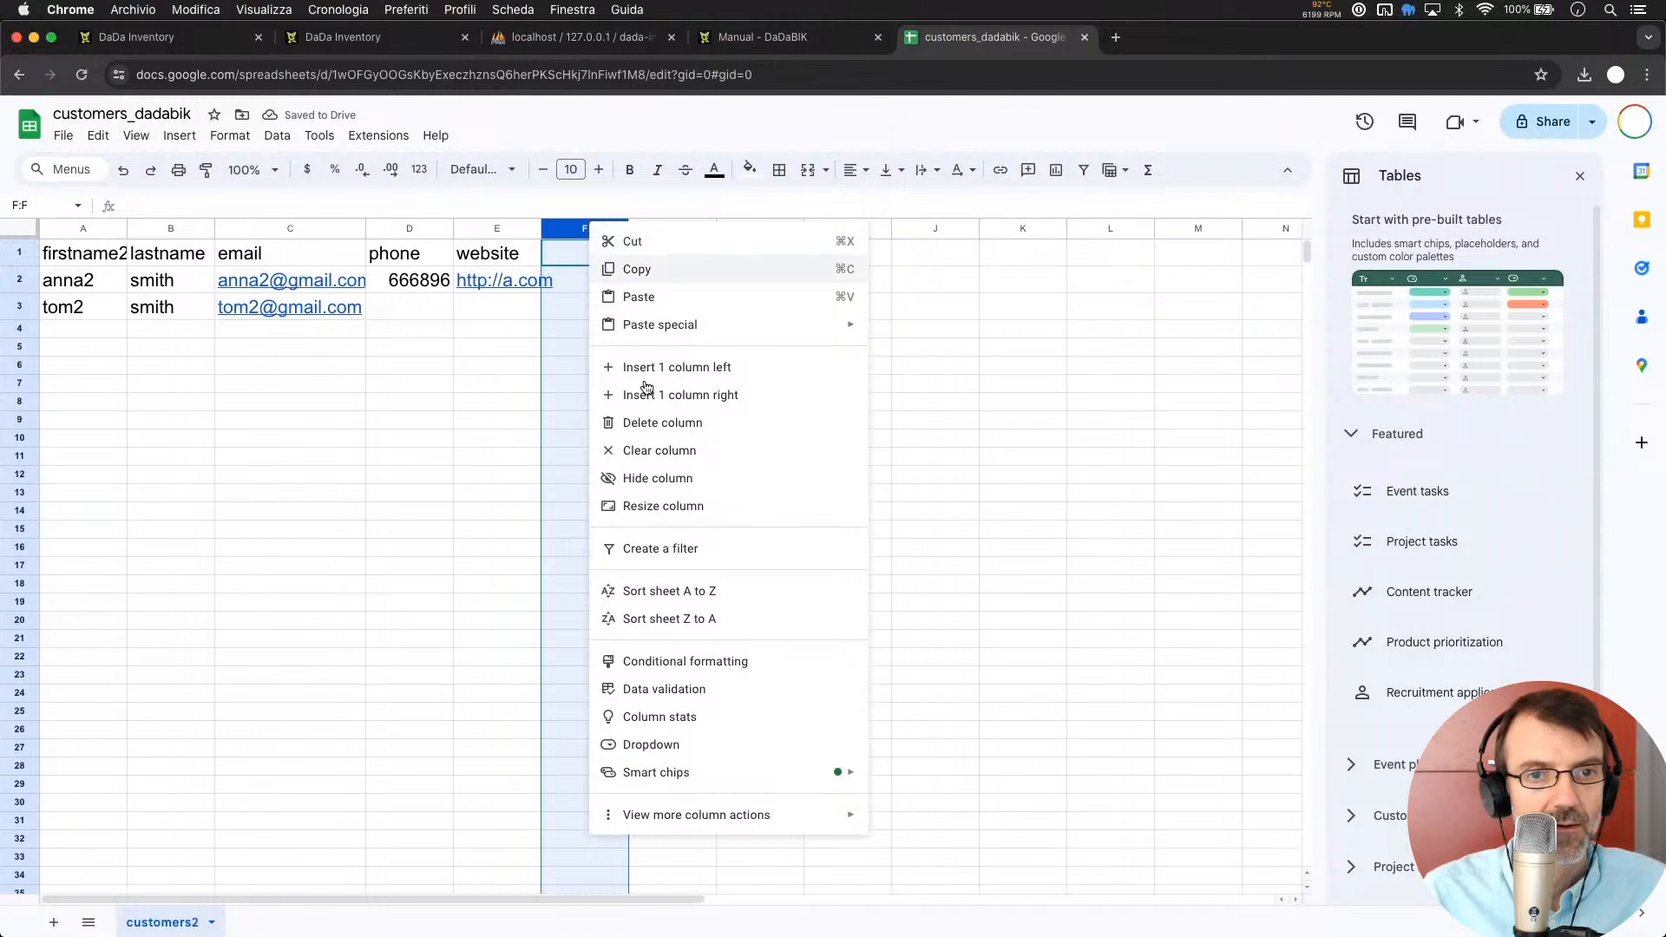
click(689, 422)
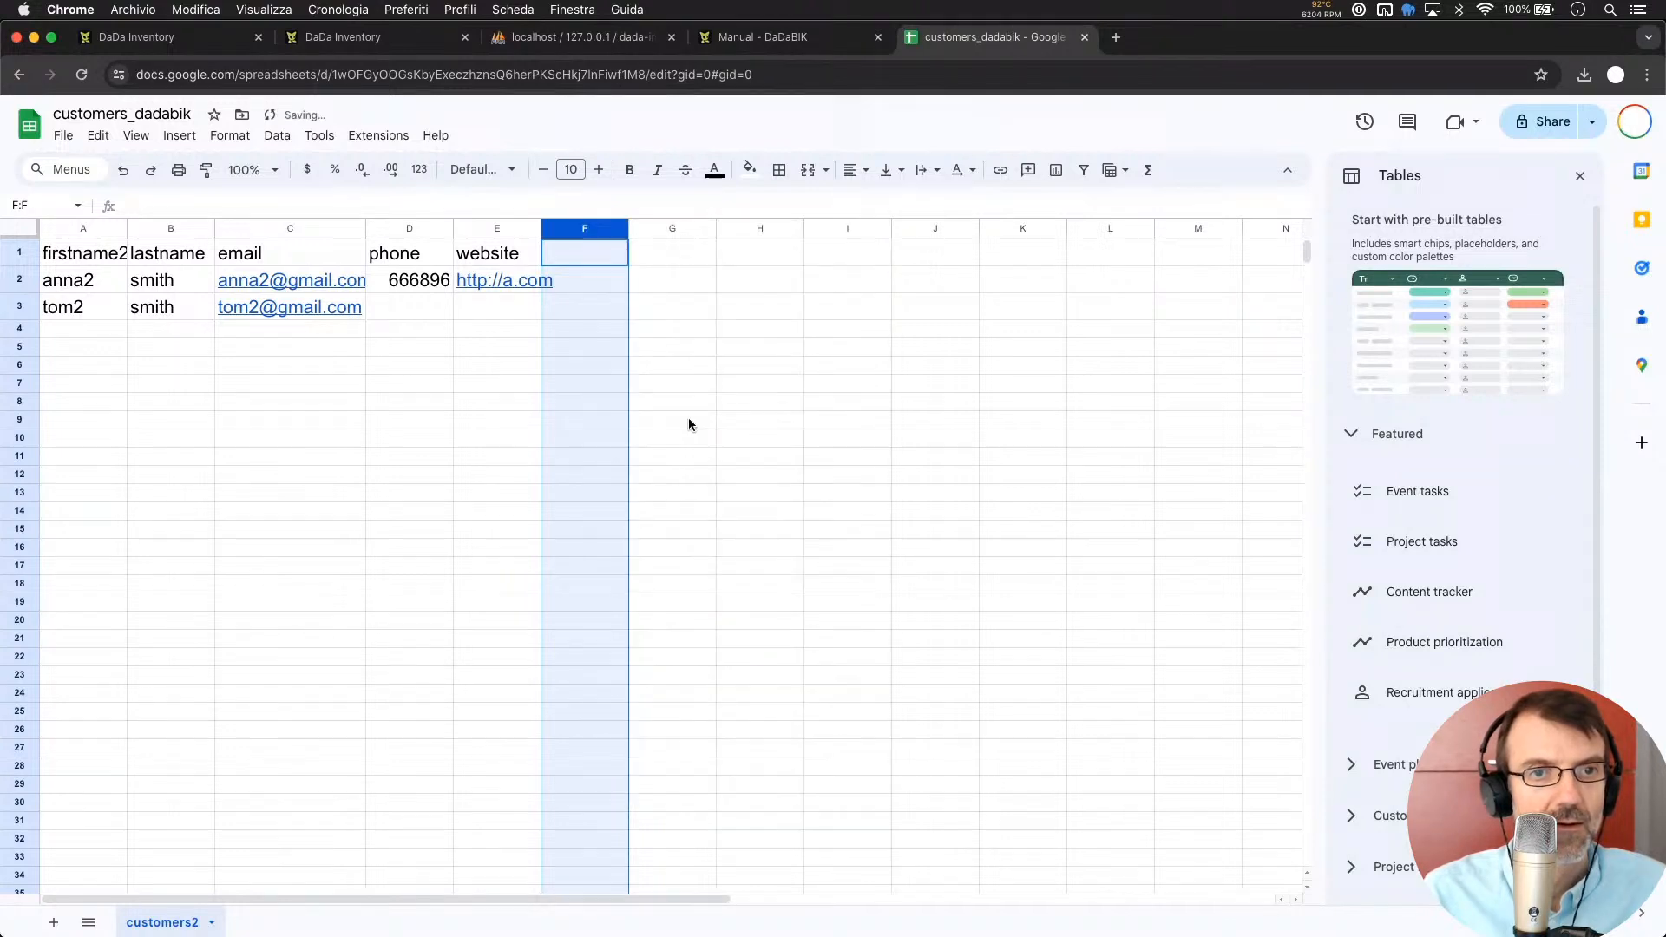
Download the sheet as a Microsoft Excel (.xlsx) file
click(464, 408)
click(294, 347)
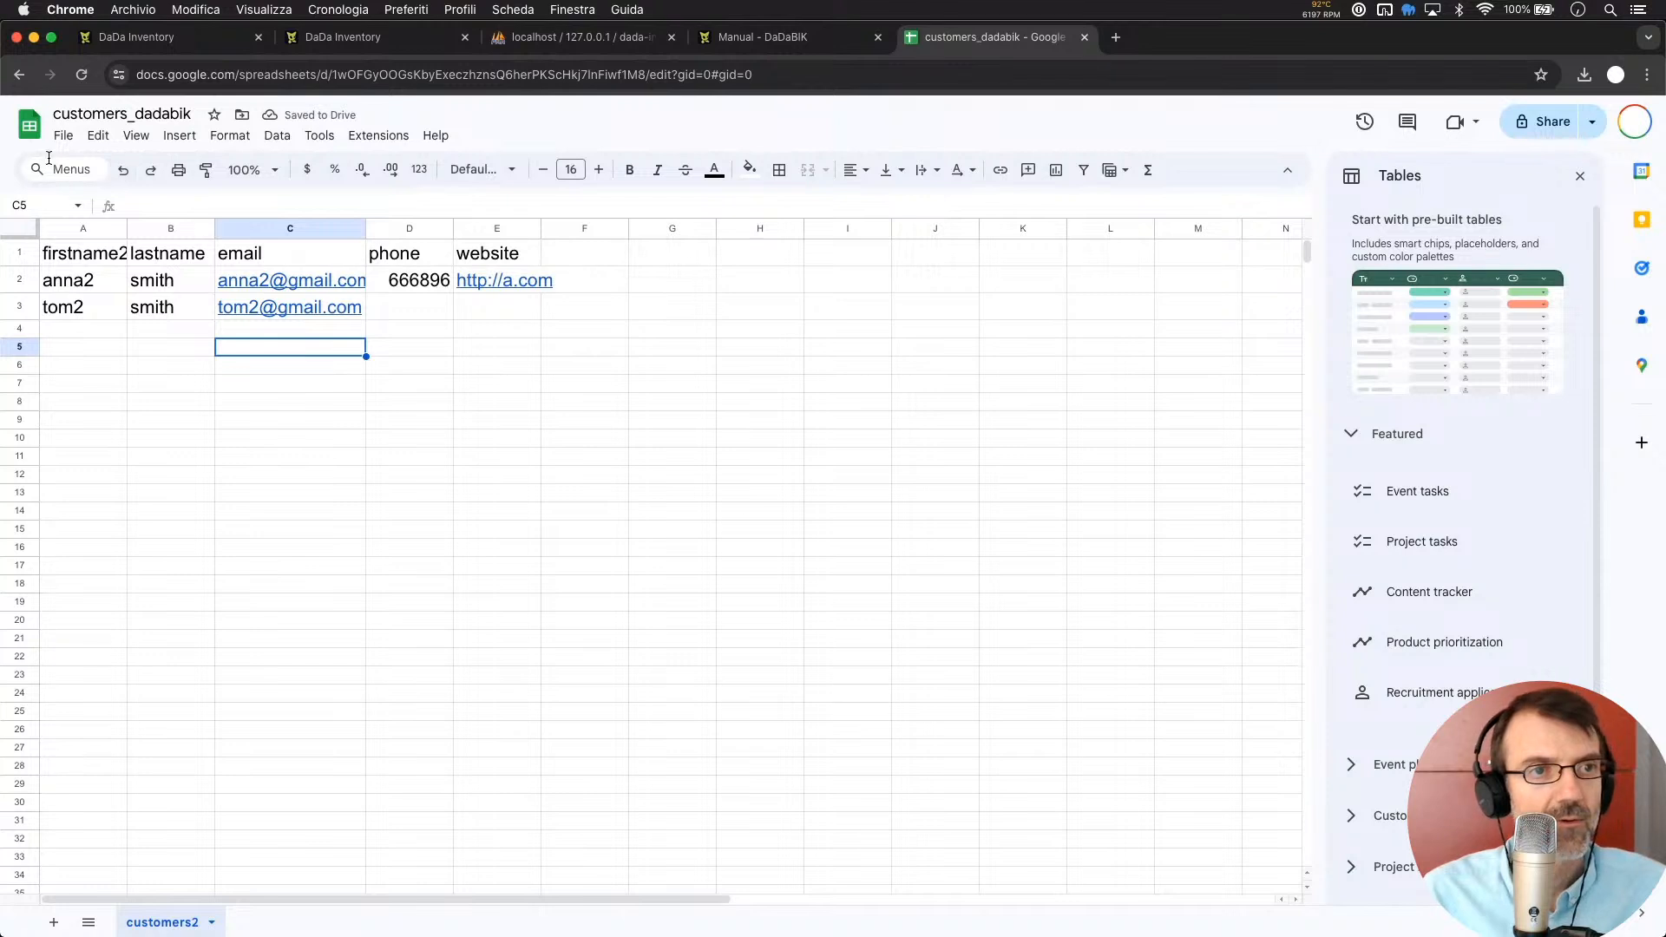
click(65, 136)
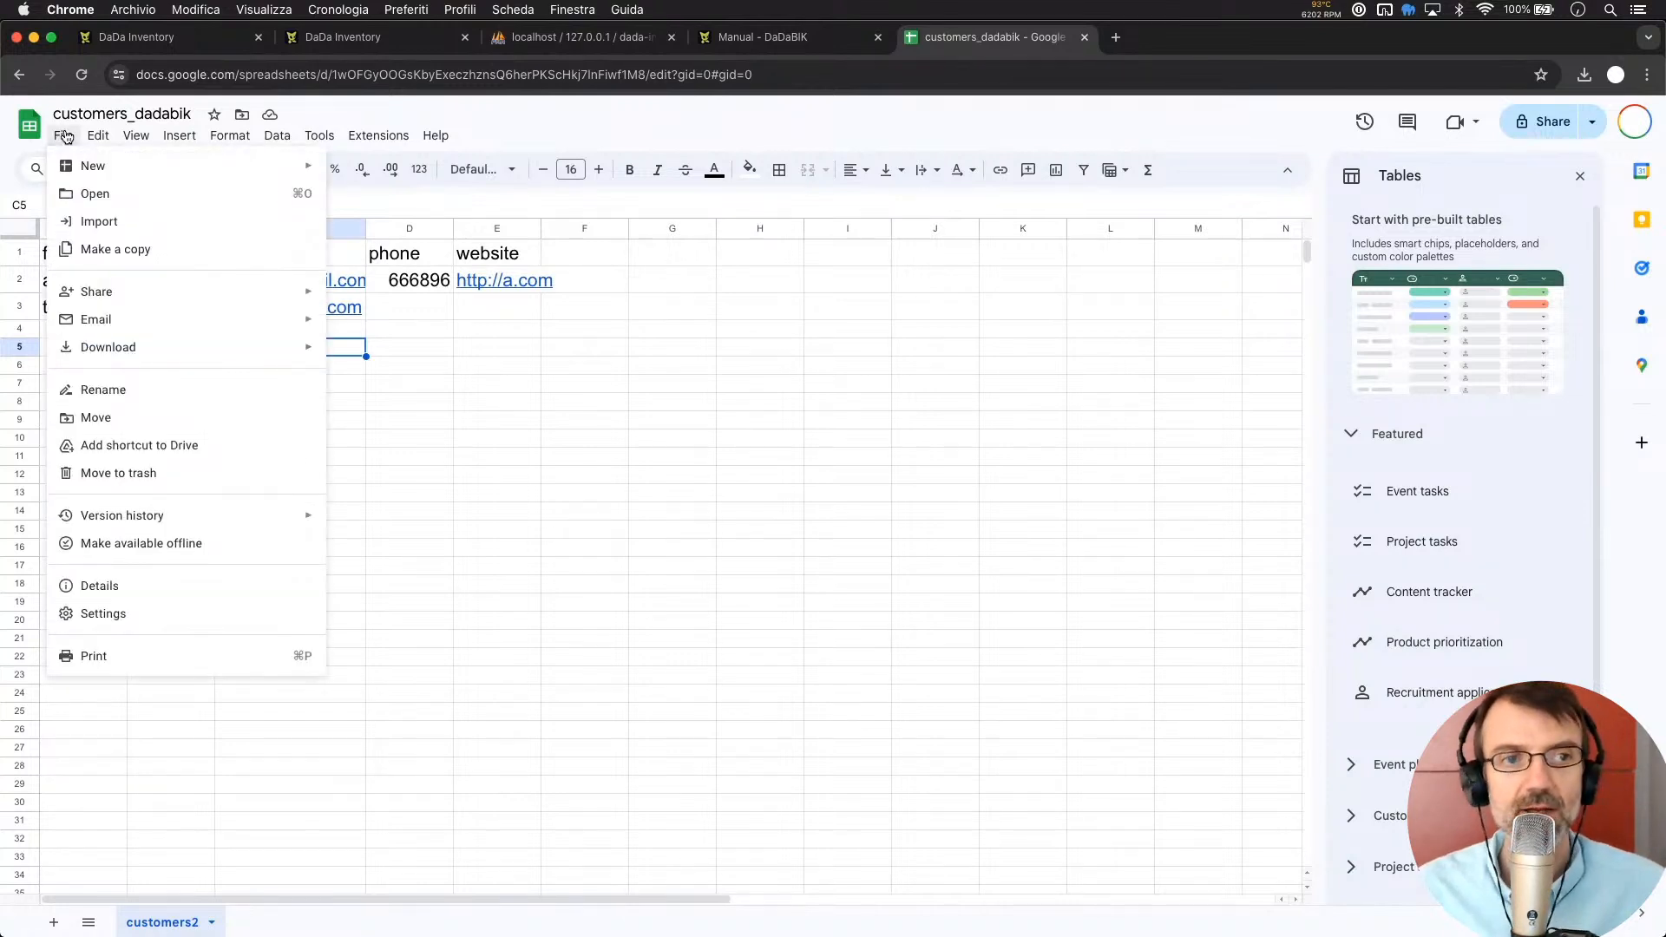
mouse_move(164, 352)
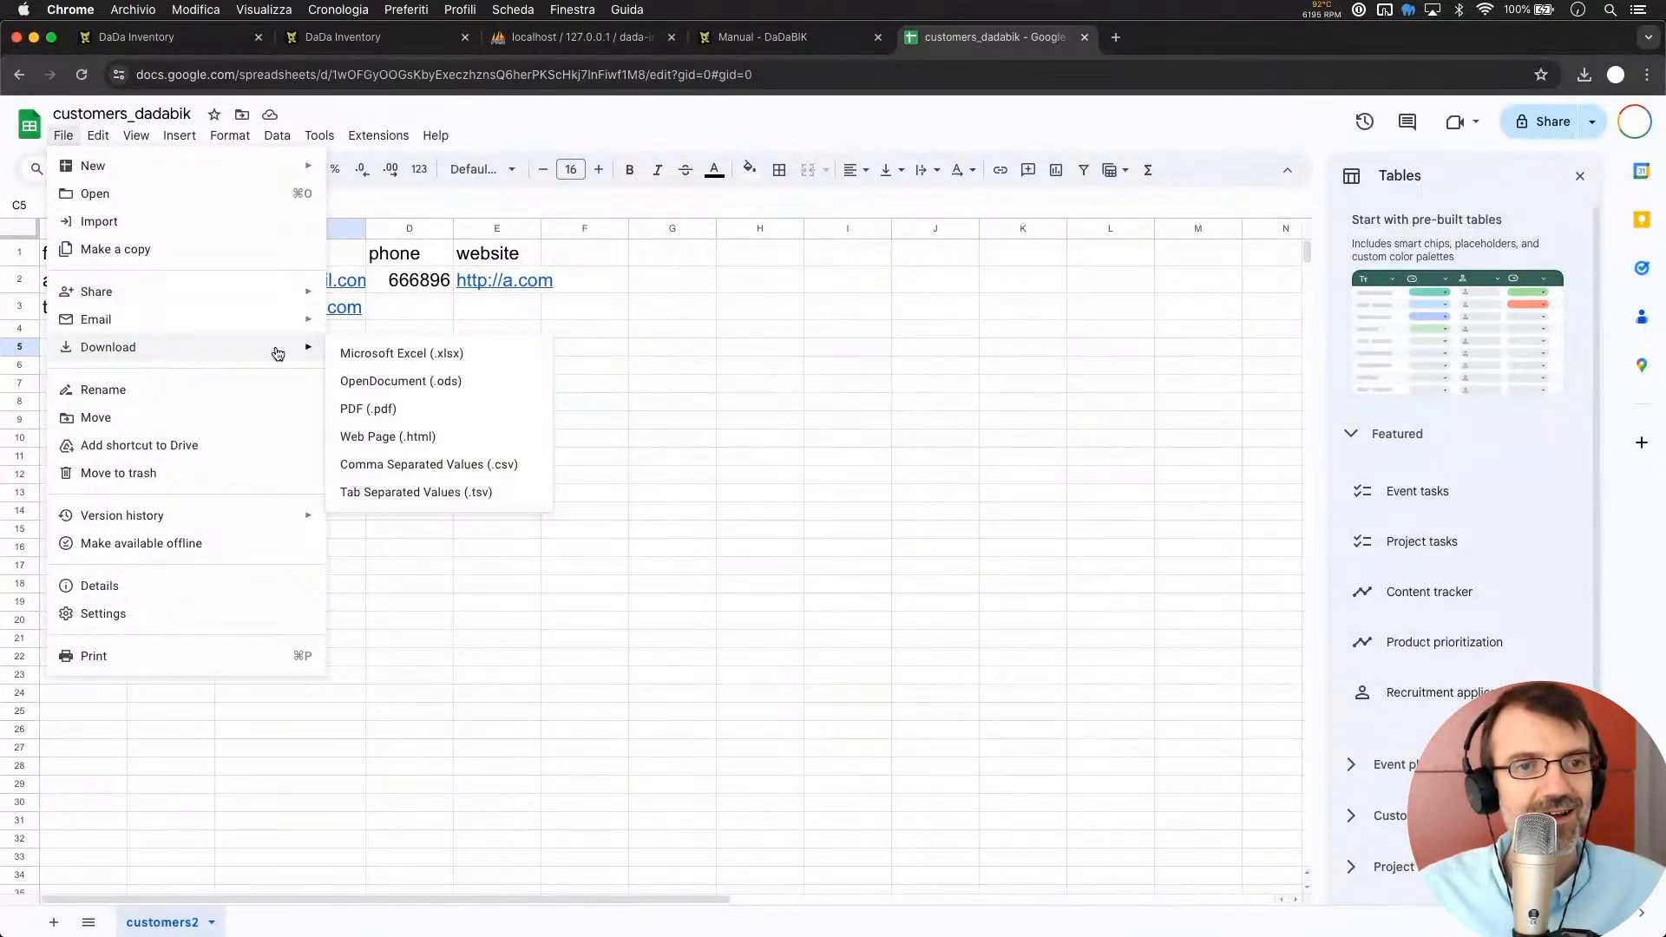
click(387, 356)
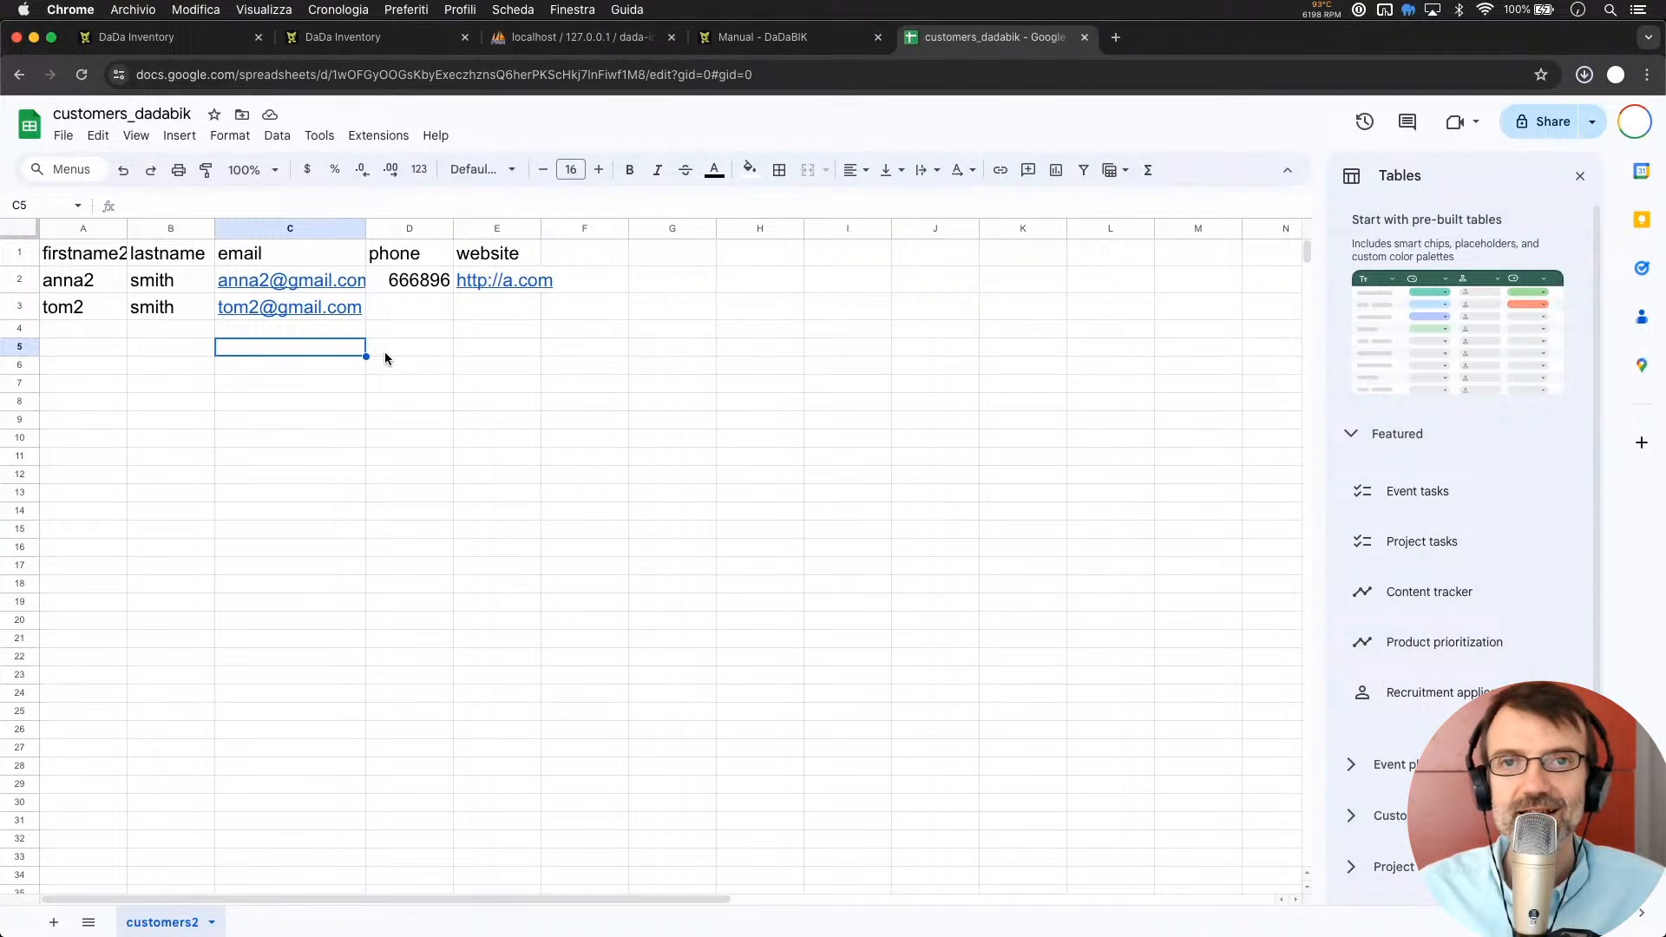
Upload customers_dadabik (3).xlsx to the Customers import, which fails with no sheet named customer2
click(173, 41)
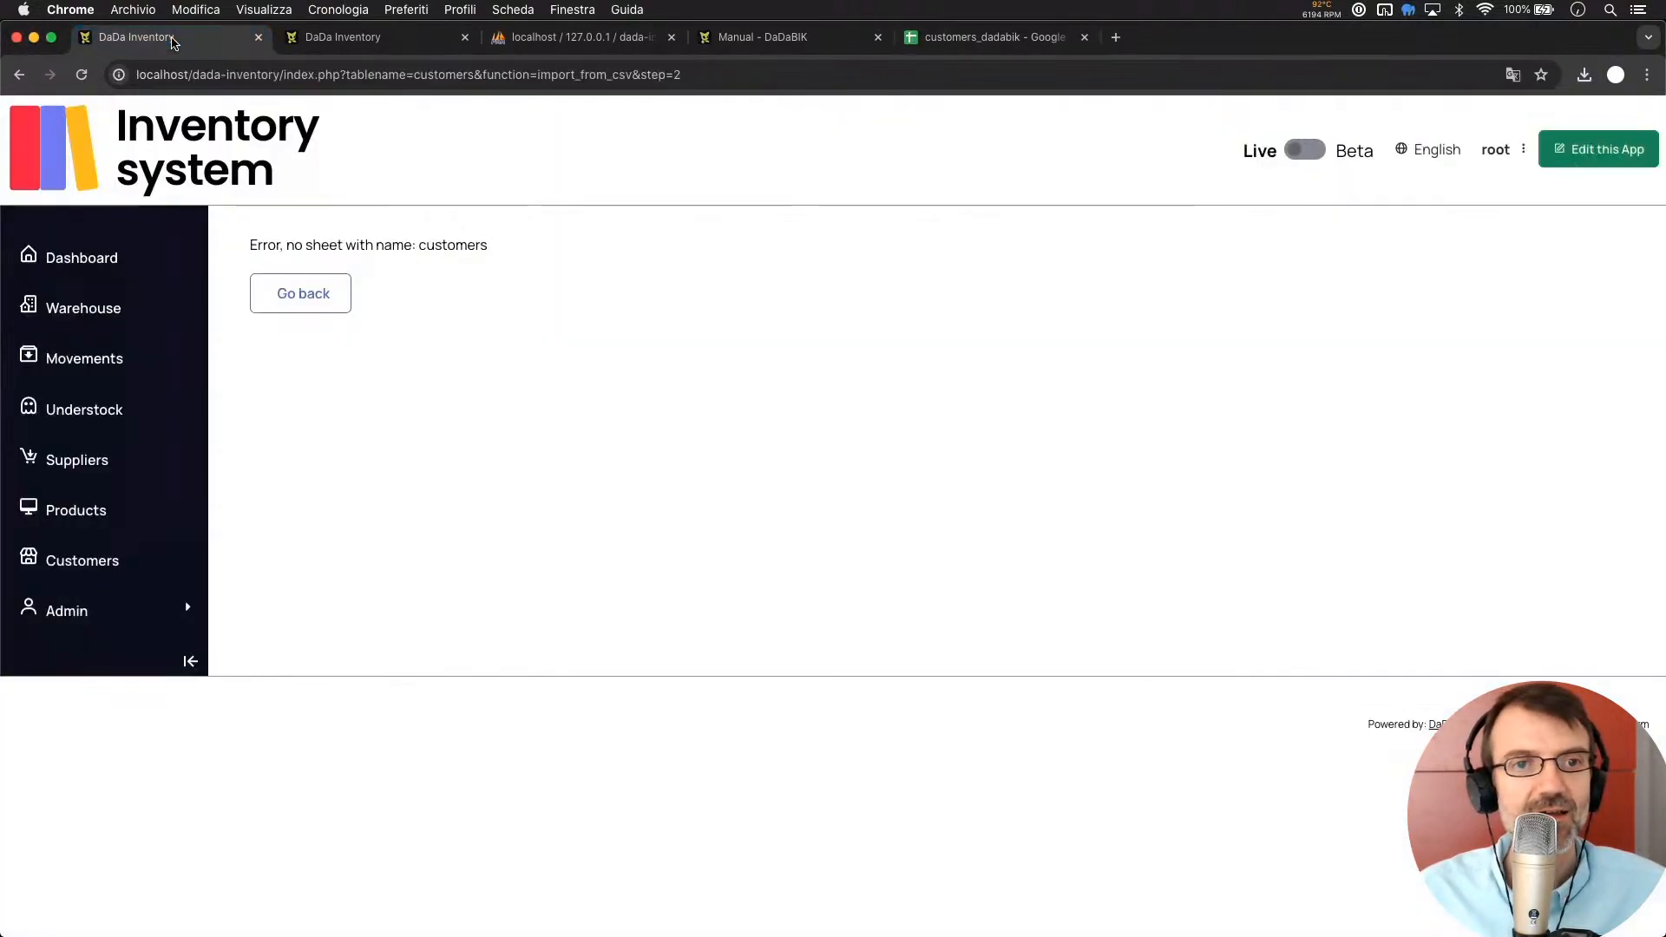
click(305, 296)
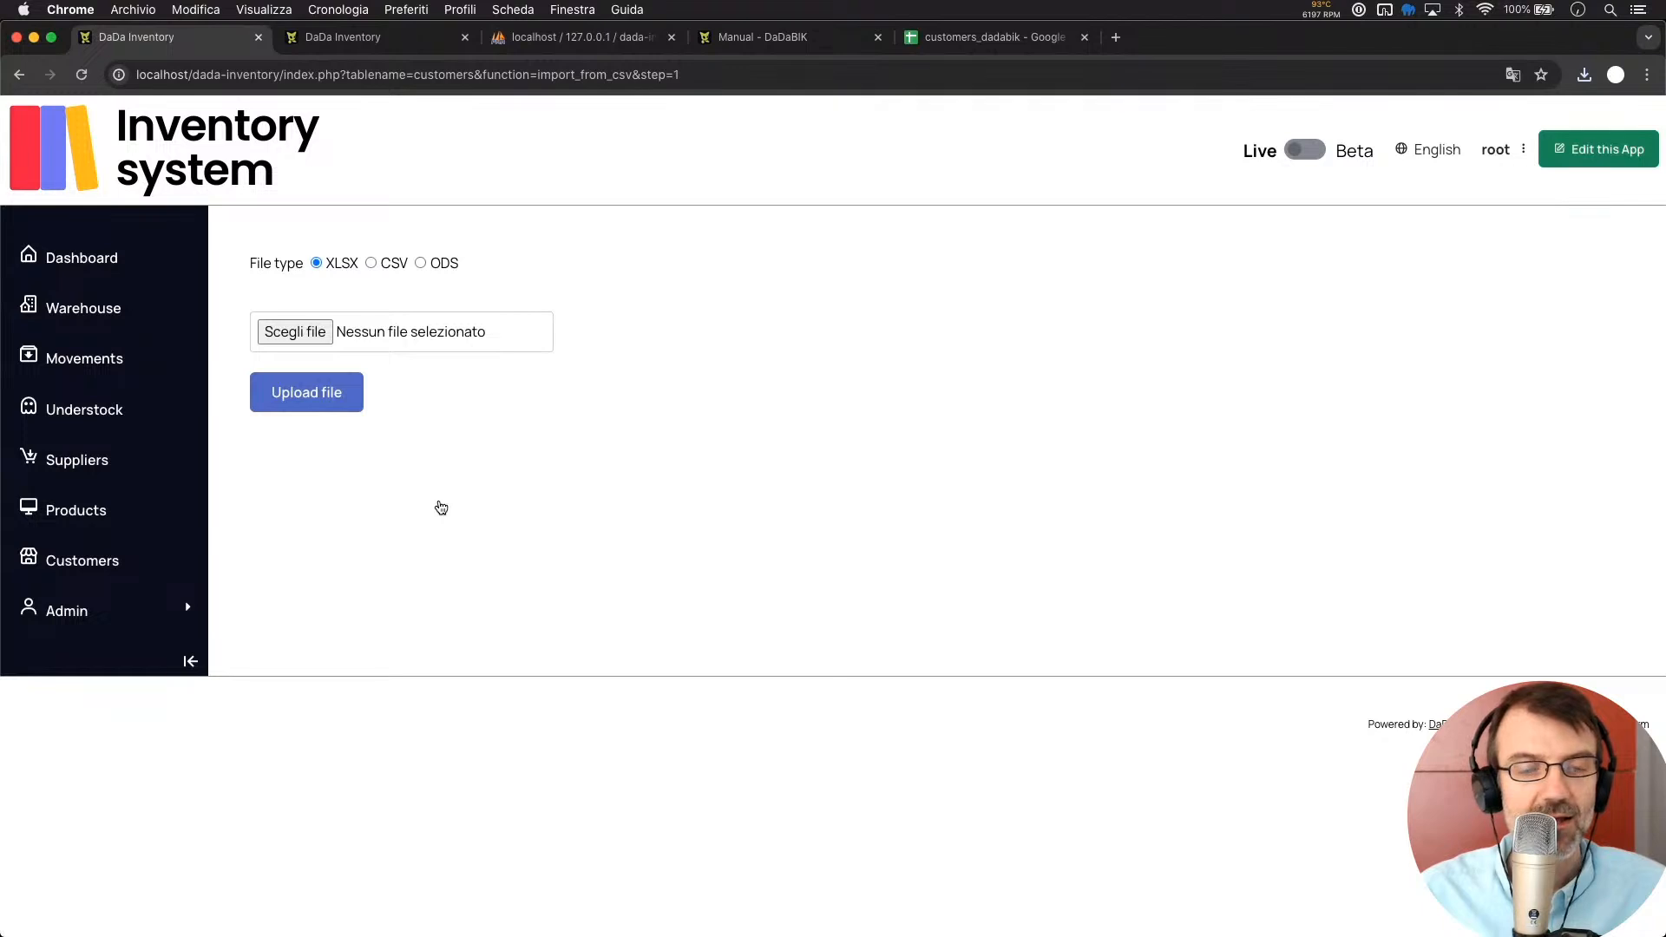
key(super+Tab)
click(961, 239)
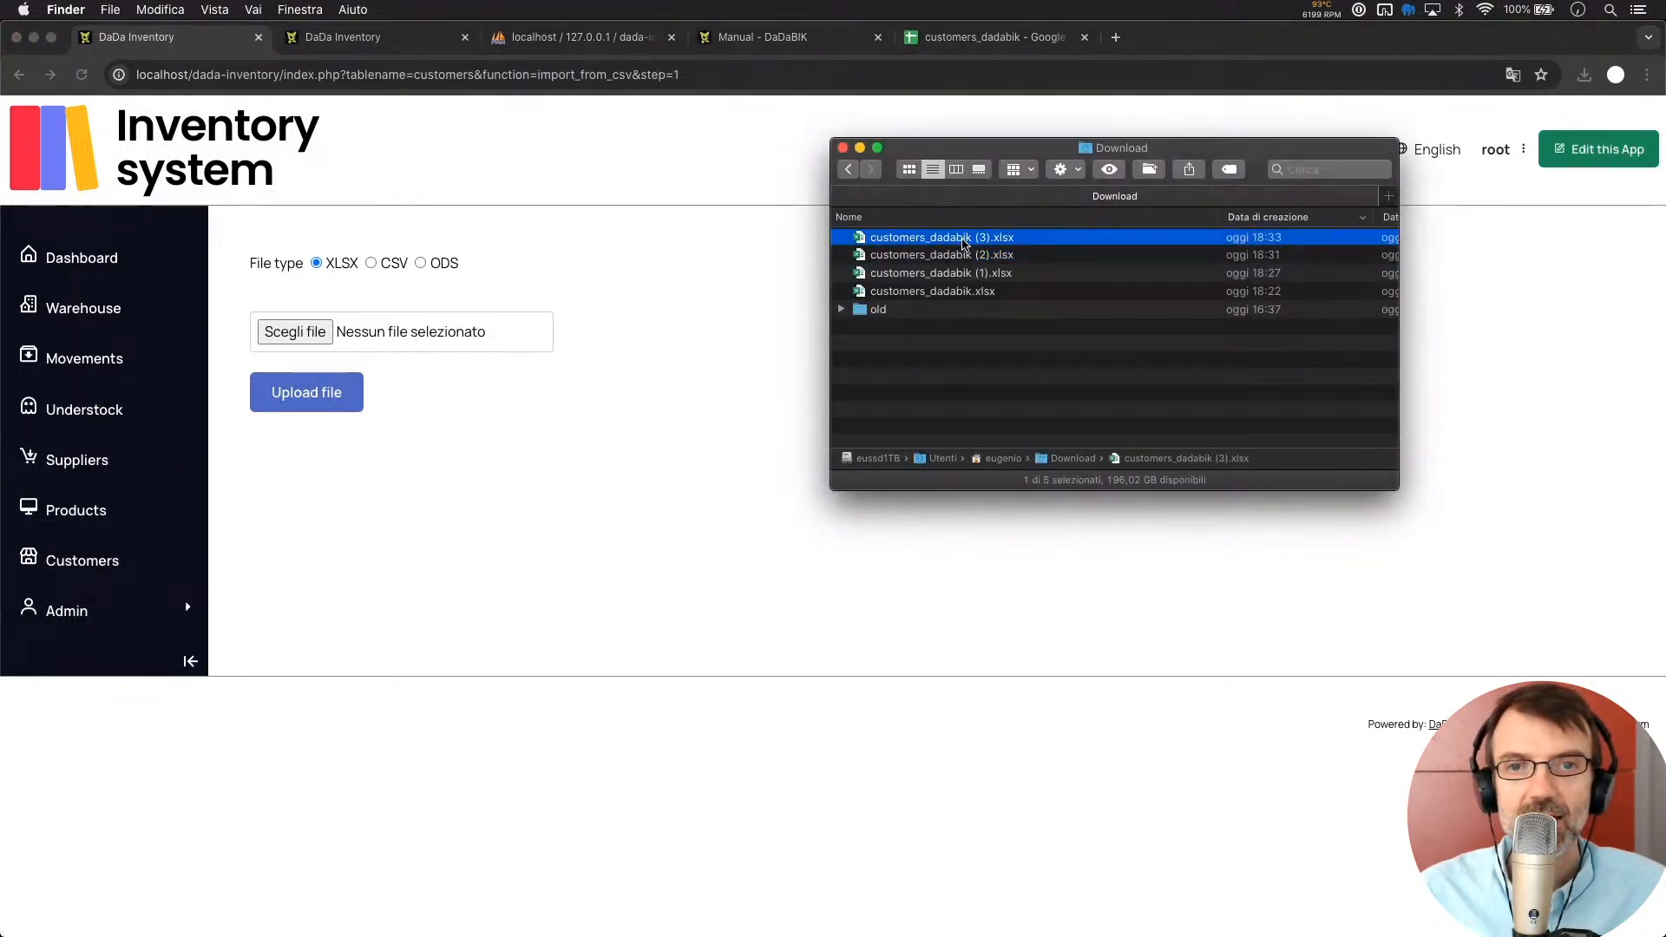
drag(961, 242, 373, 331)
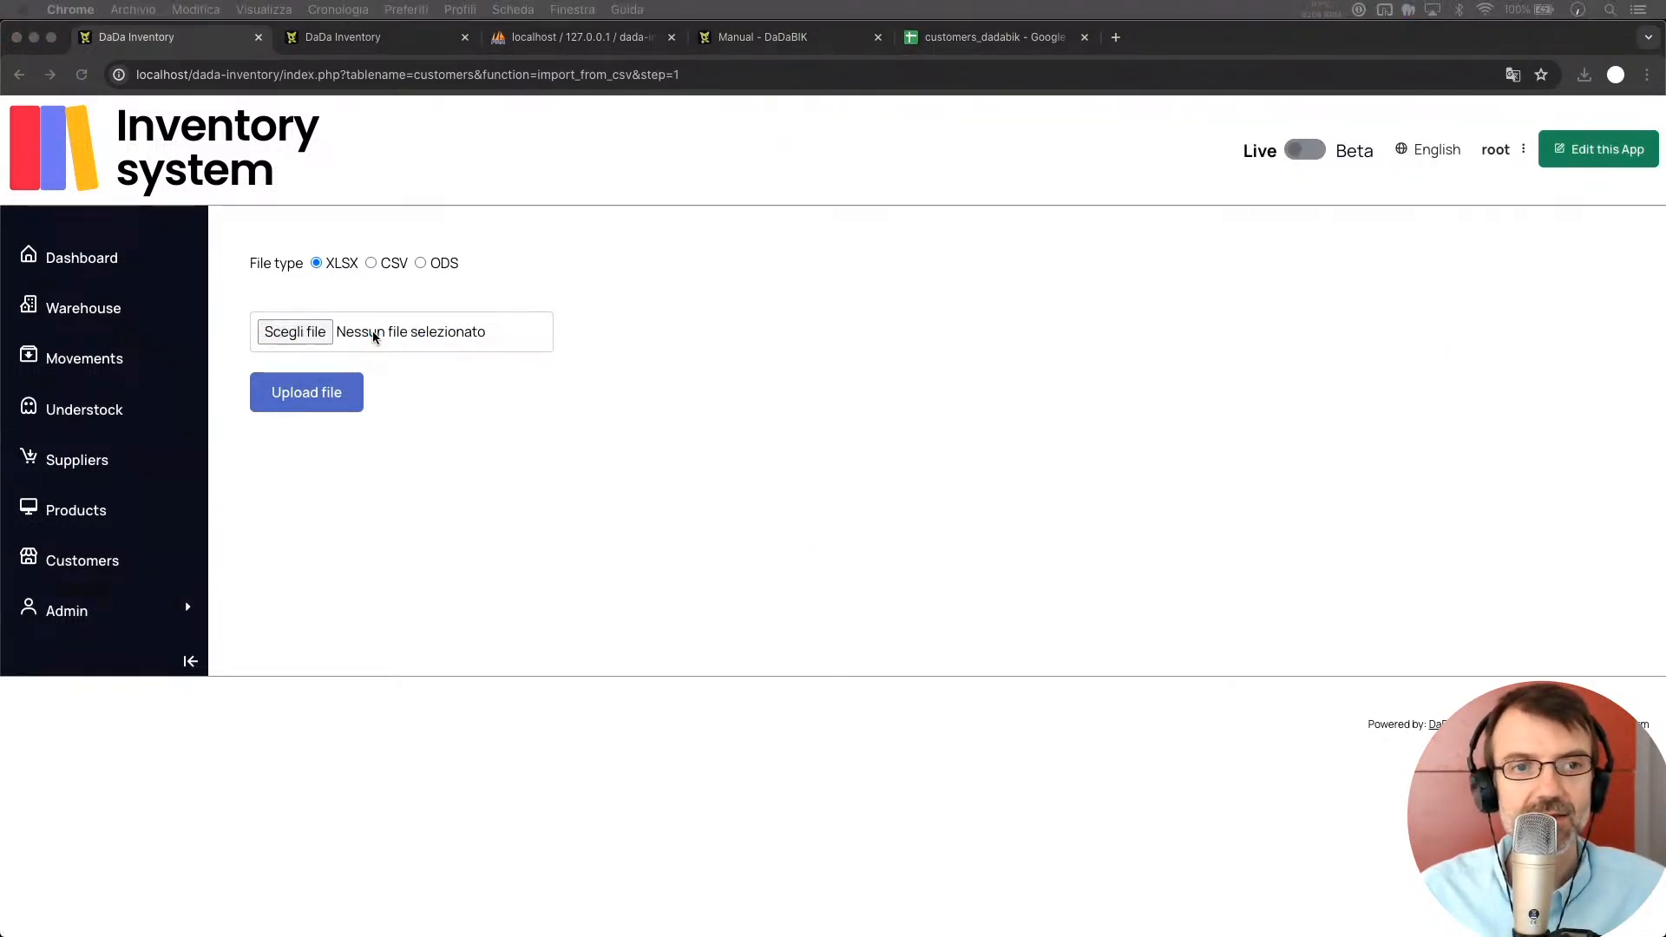
click(334, 403)
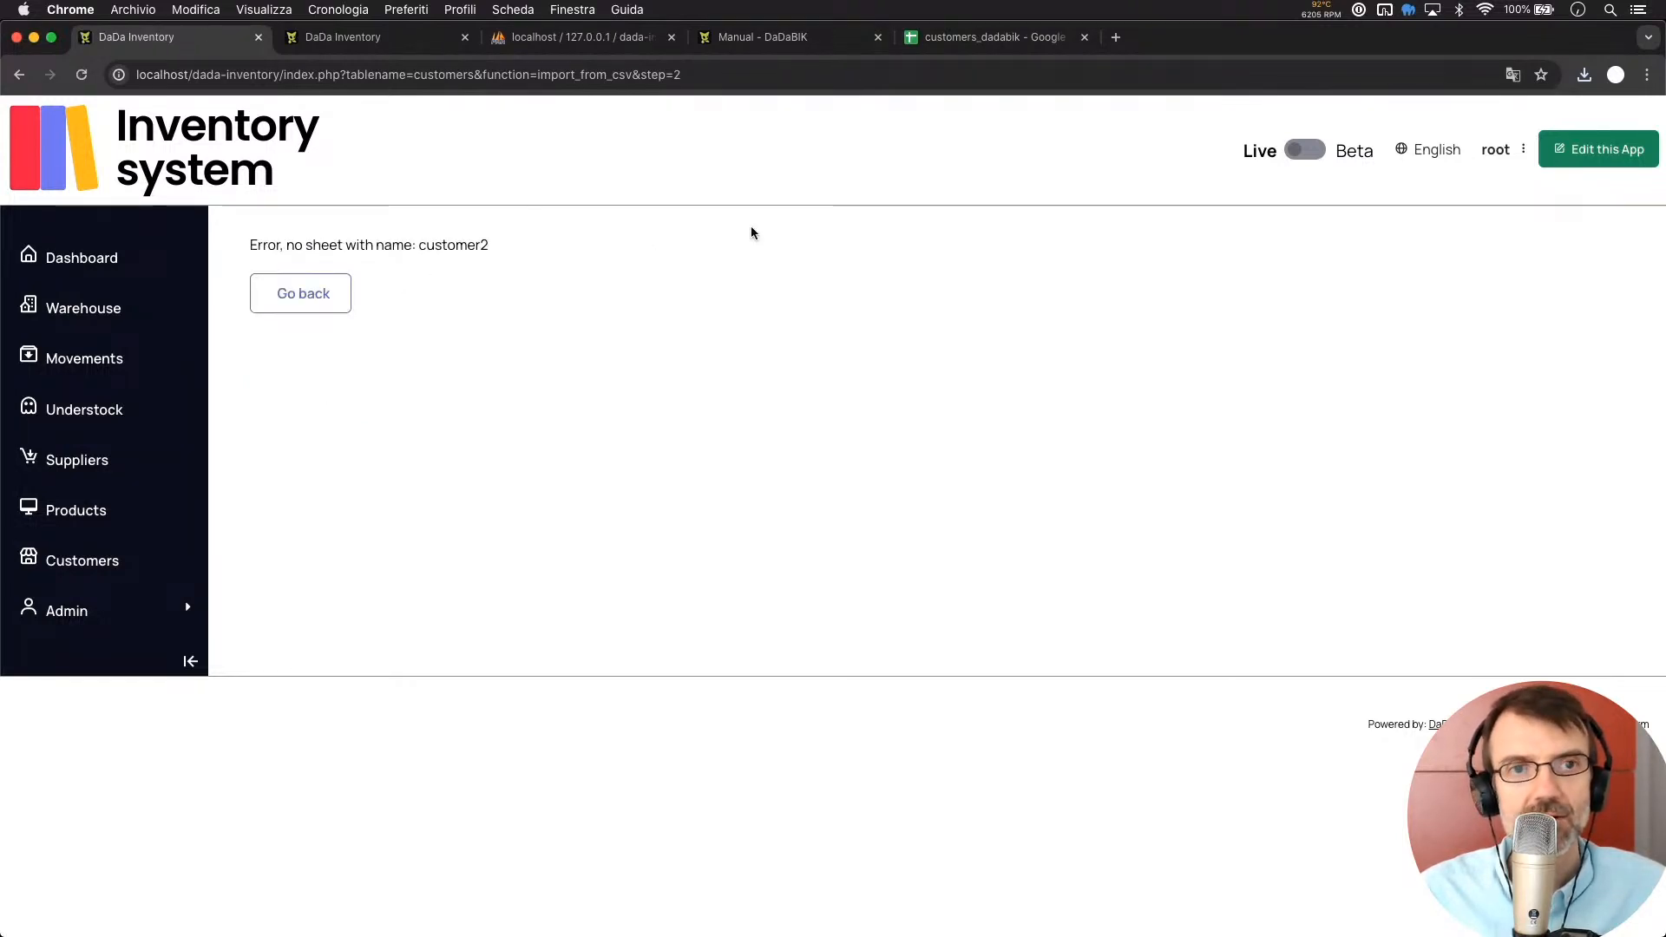
click(992, 39)
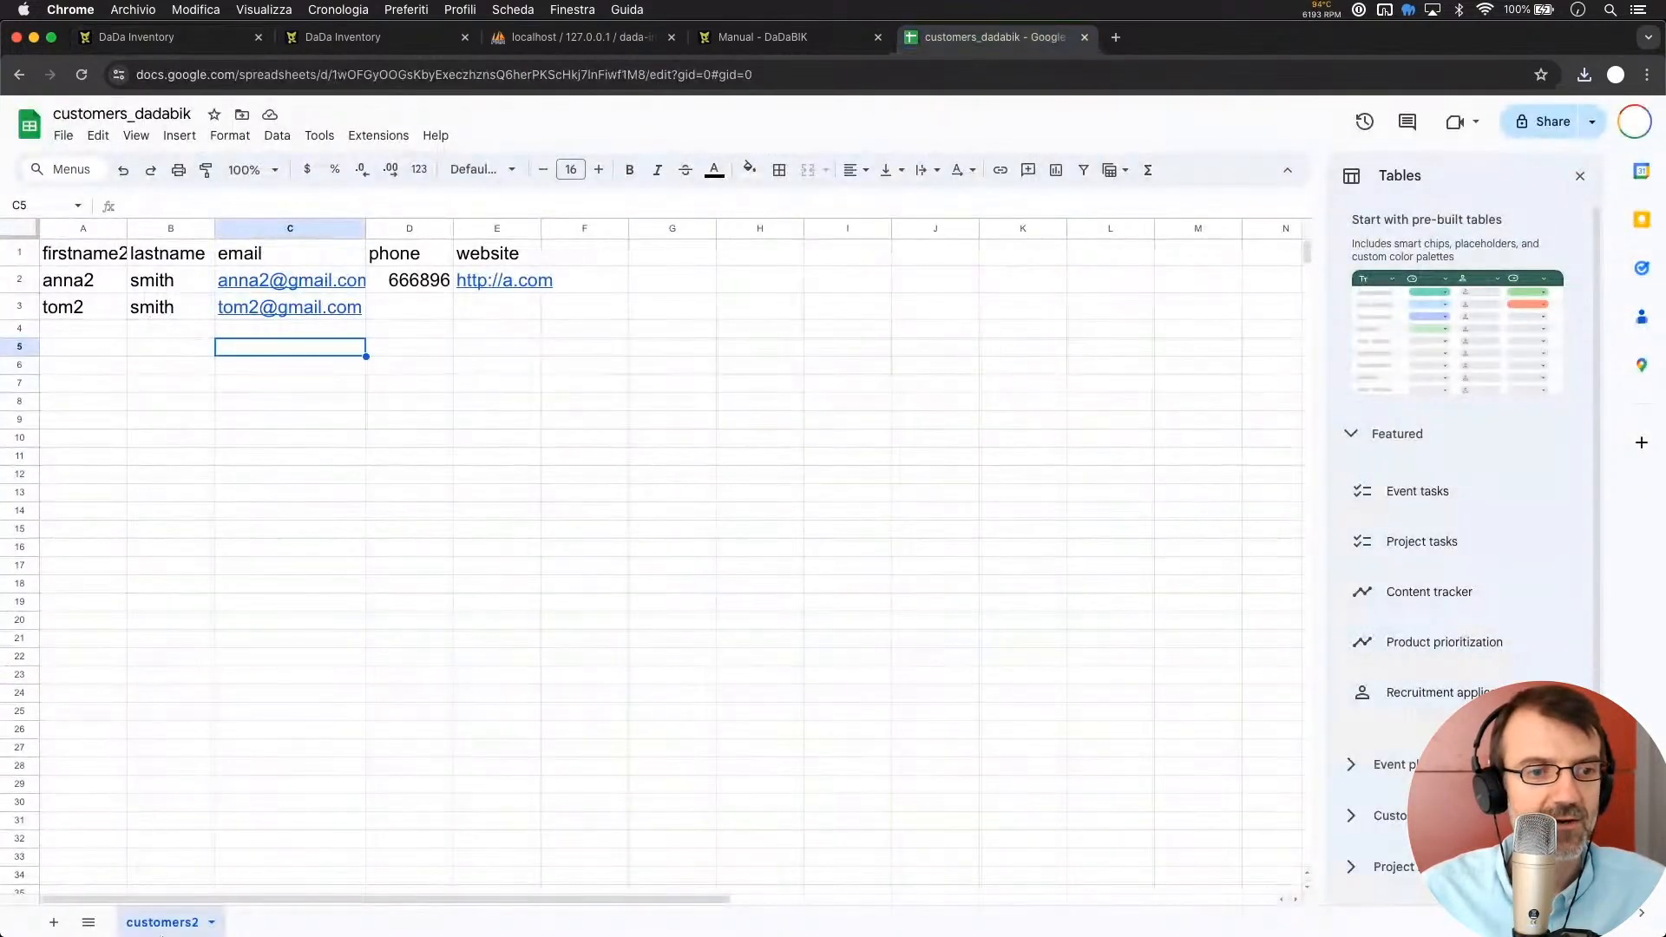
Rename the sheet tab from customers2 to customer2
double_click(183, 925)
click(197, 924)
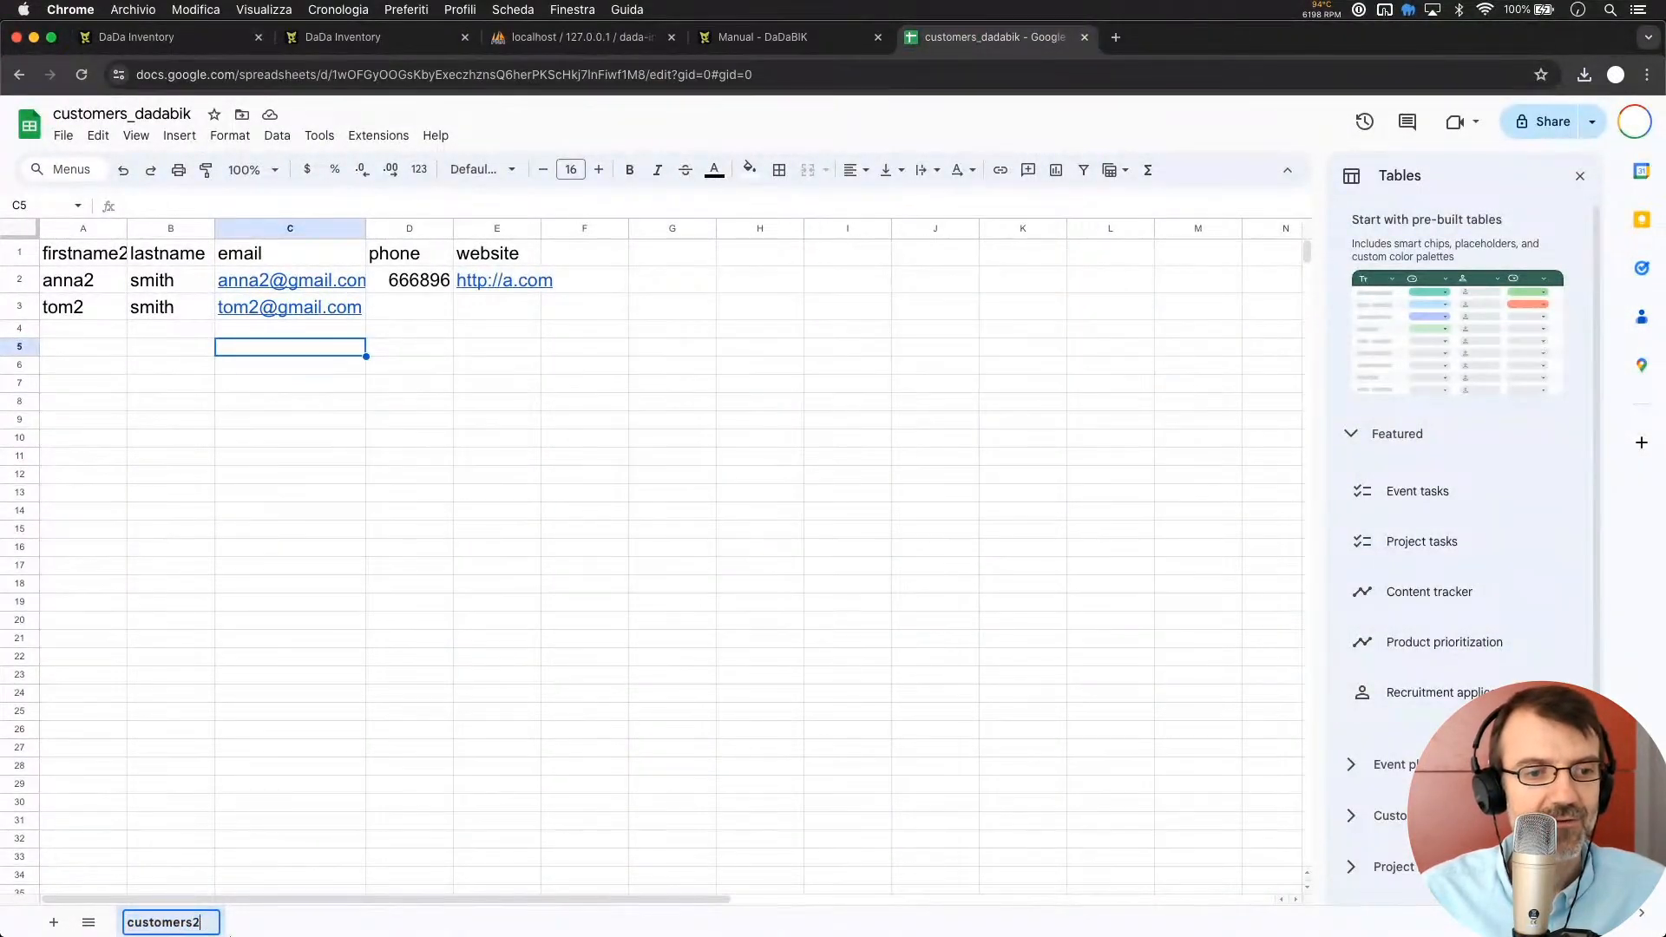
key(BackSpace)
key(Return)
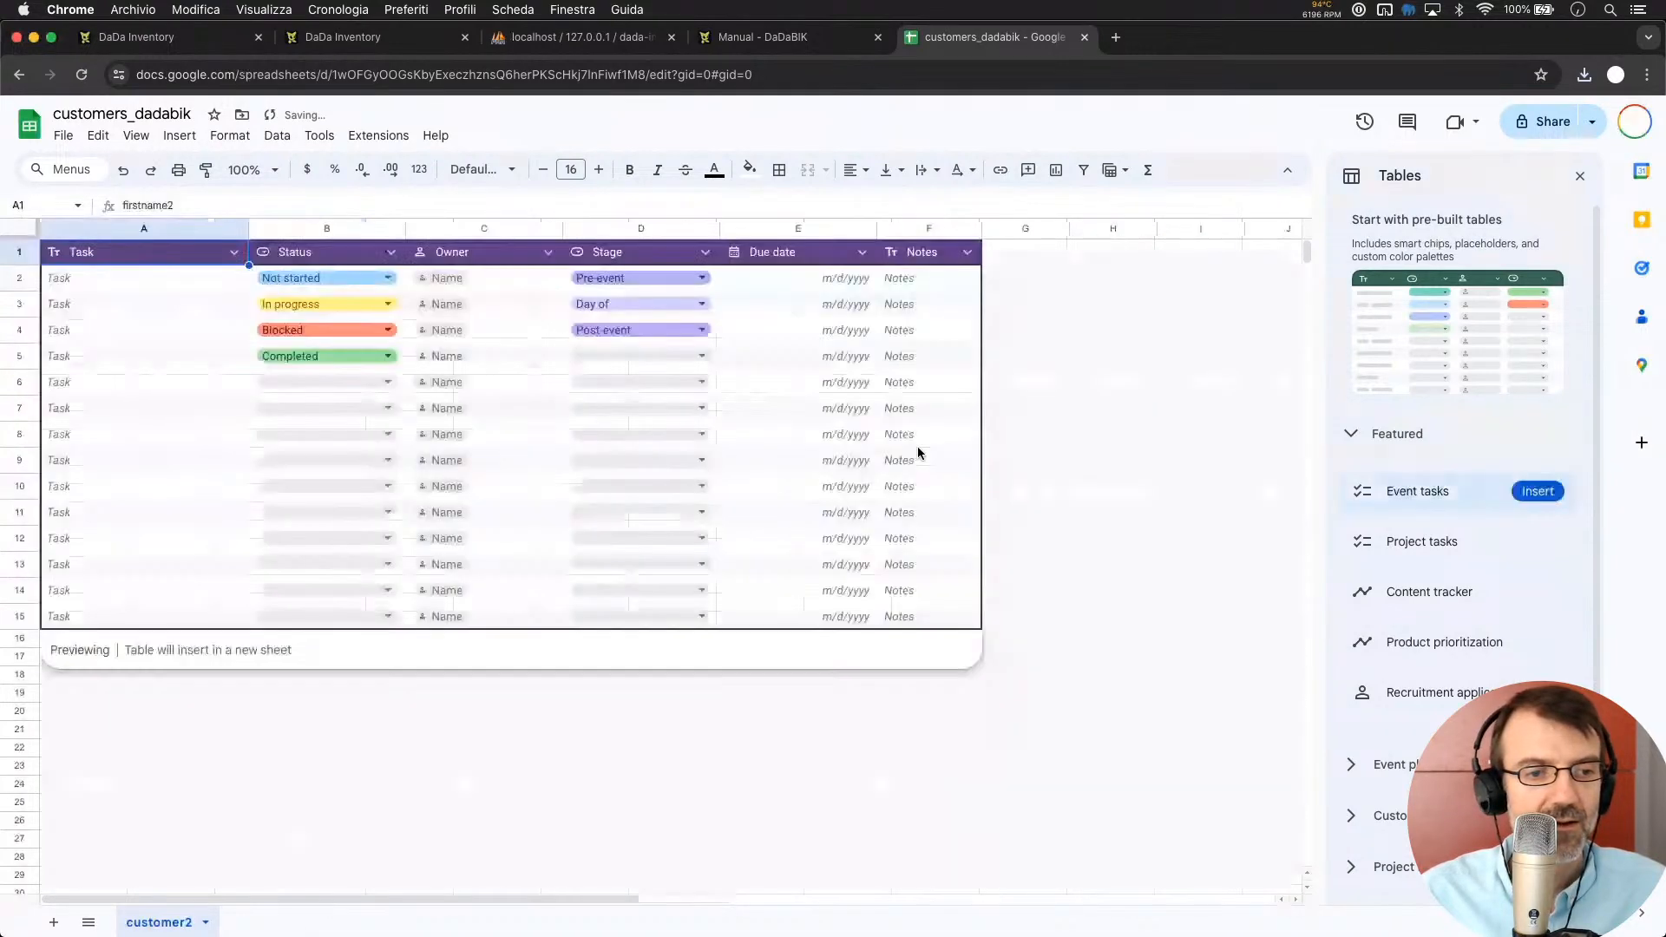
click(918, 444)
click(653, 383)
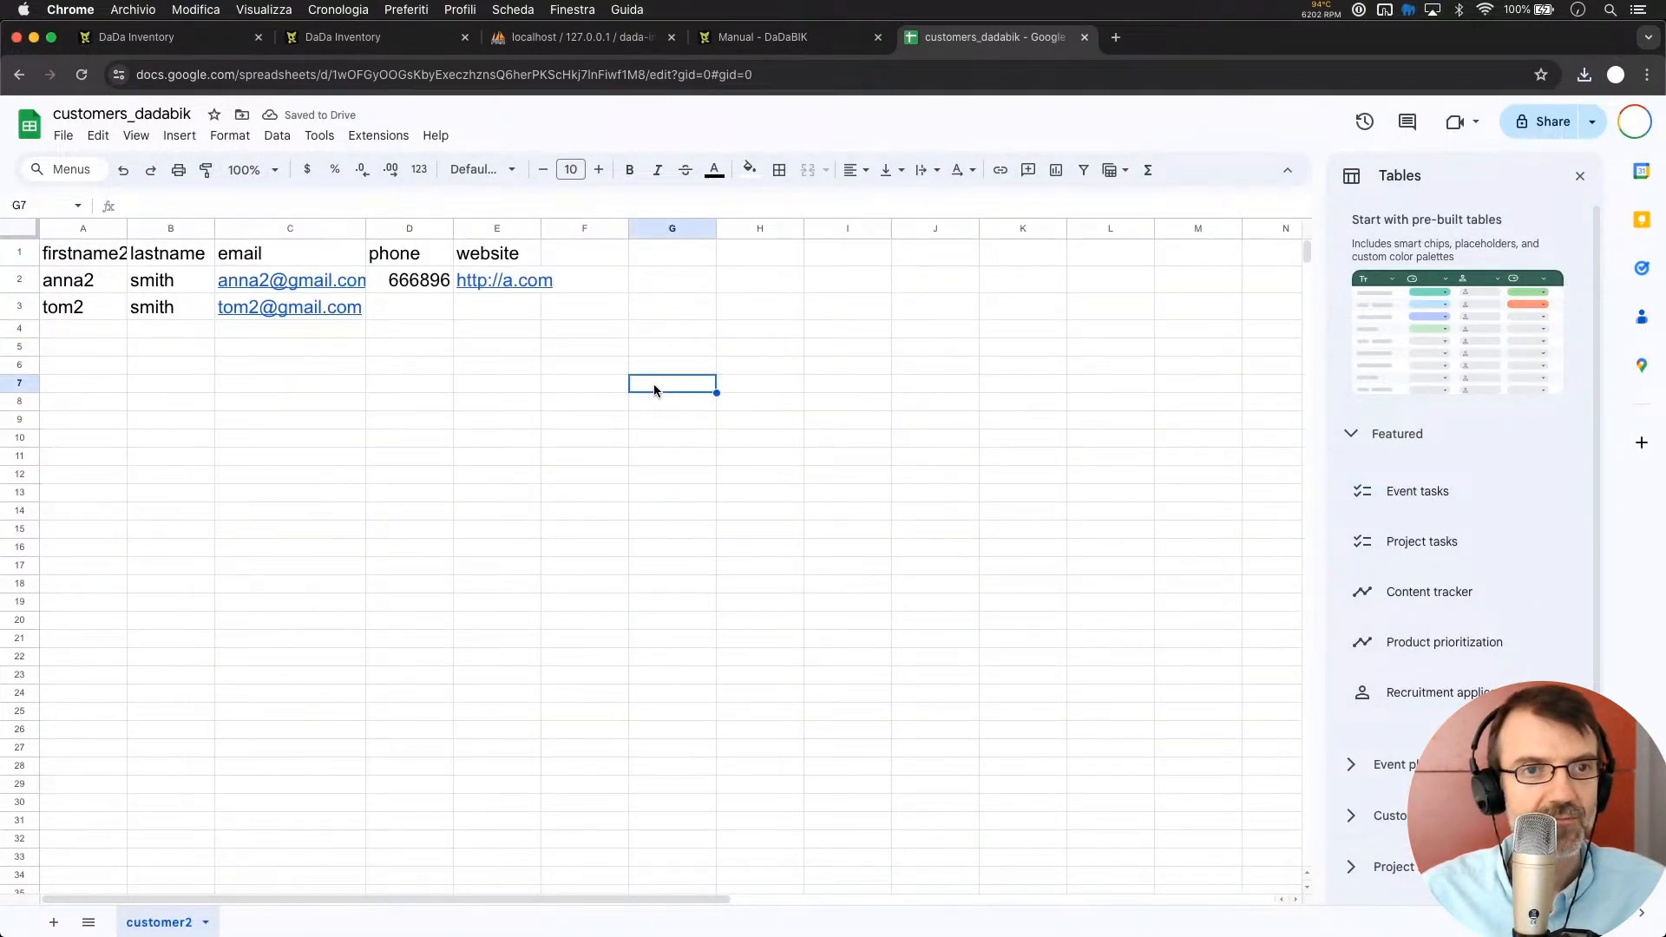
Download the renamed sheet again as an .xlsx file
click(65, 137)
mouse_move(152, 351)
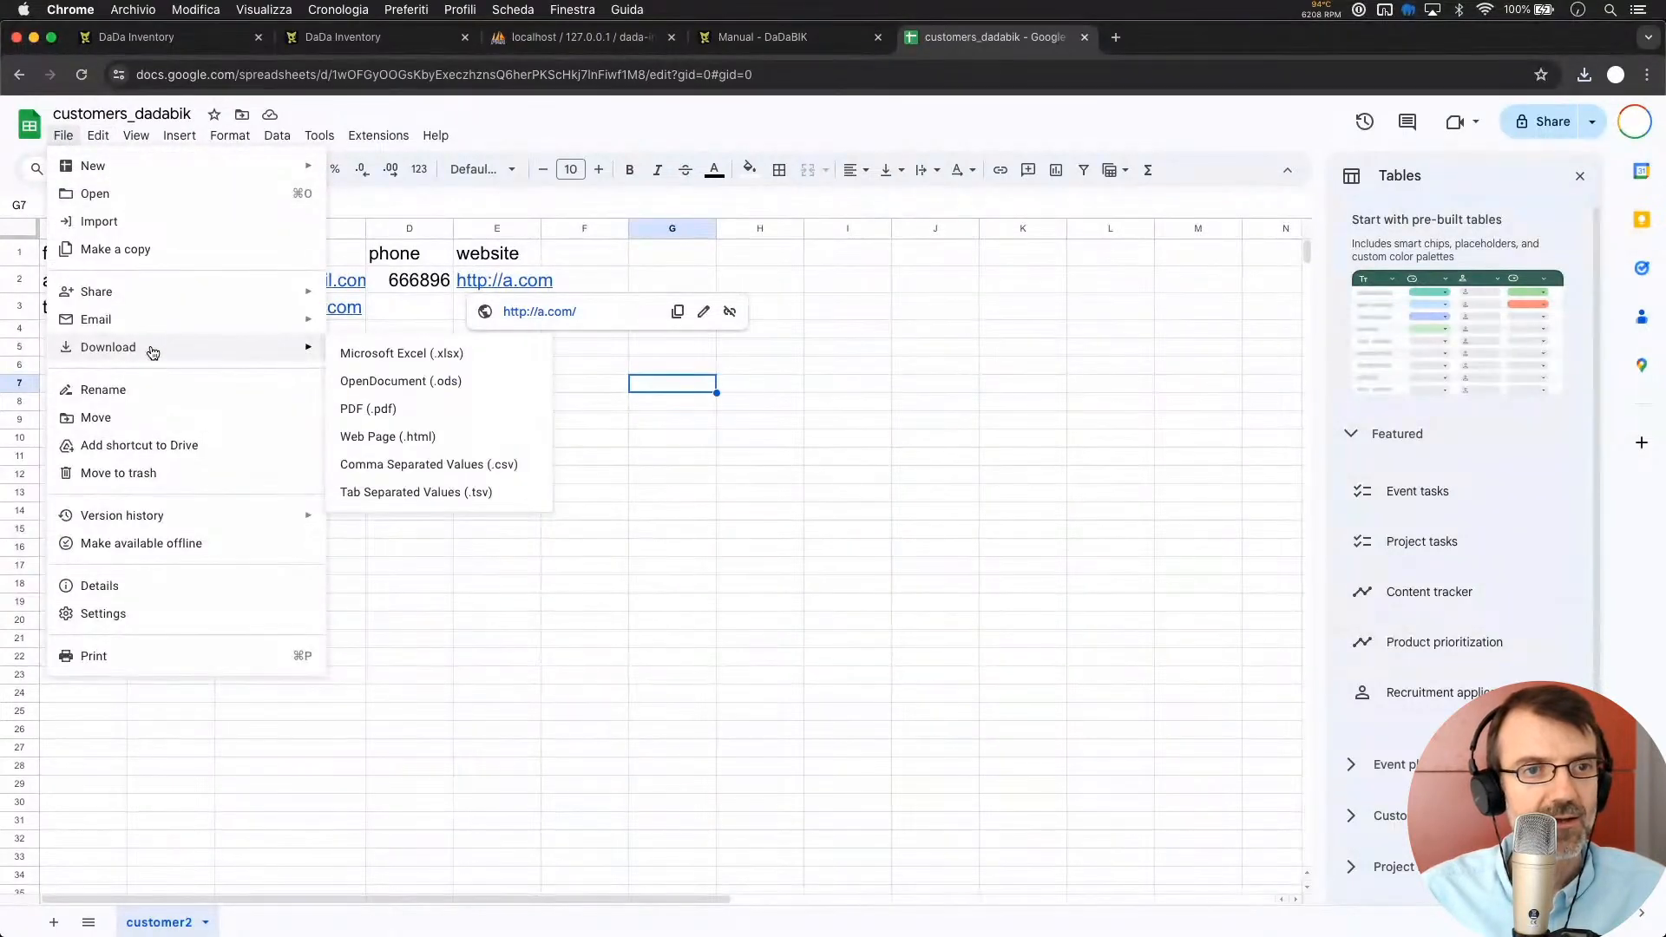
click(403, 352)
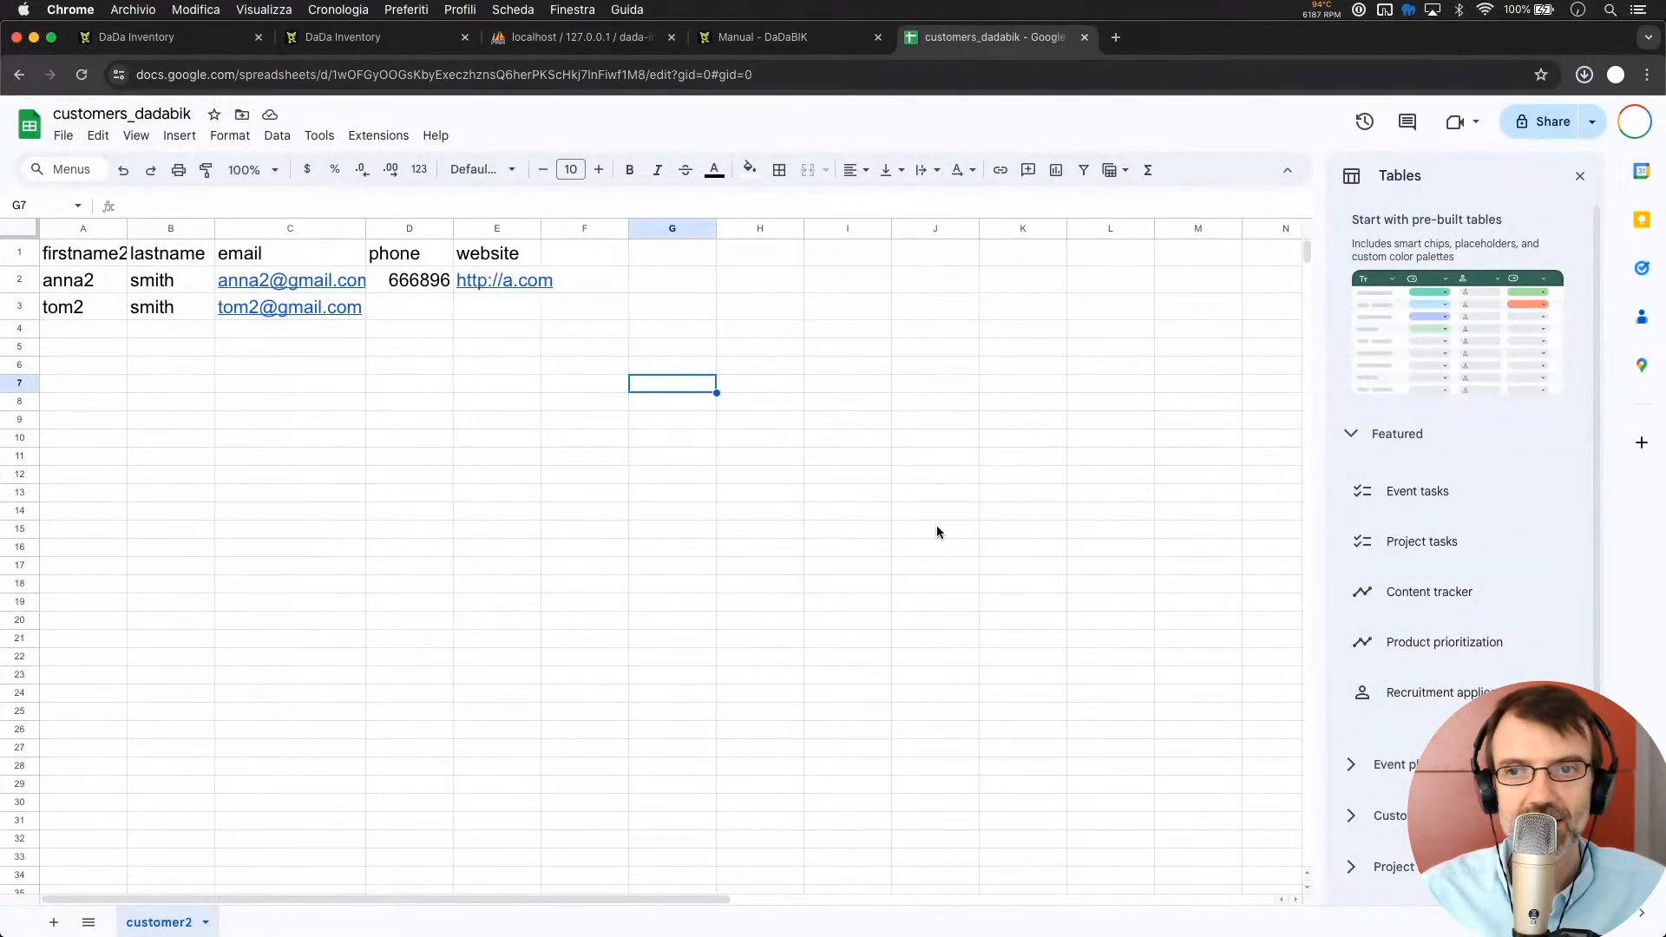
click(187, 36)
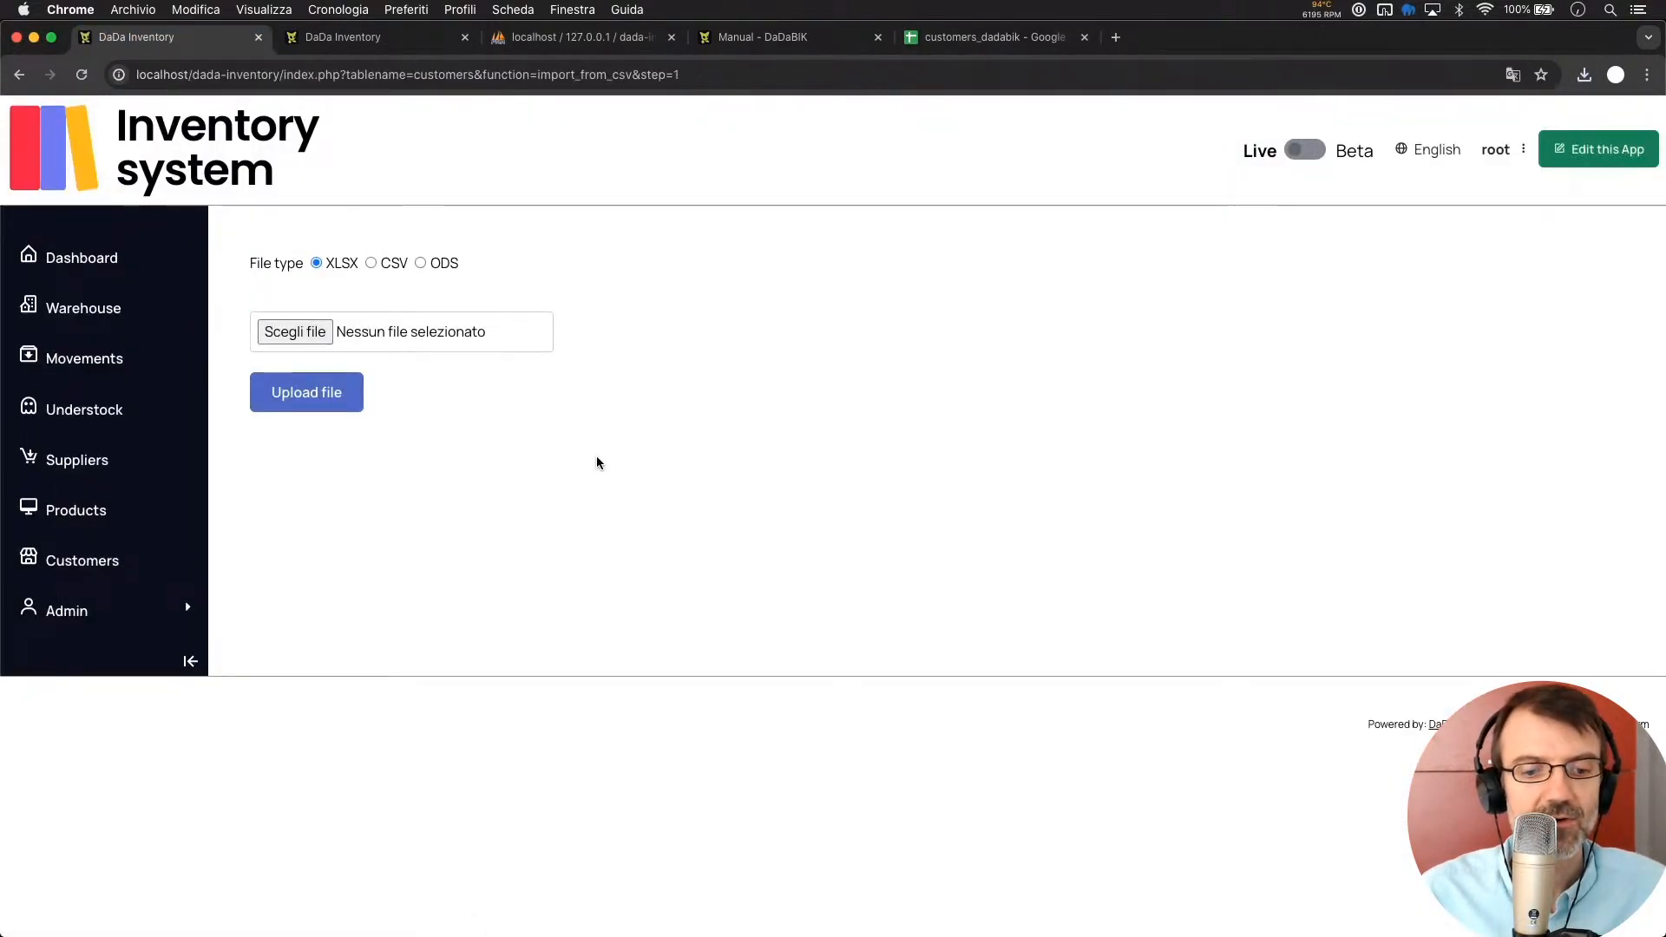
Upload customers_dadabik (4).xlsx and confirm adding the two previewed customer records
key(super+Tab)
click(960, 238)
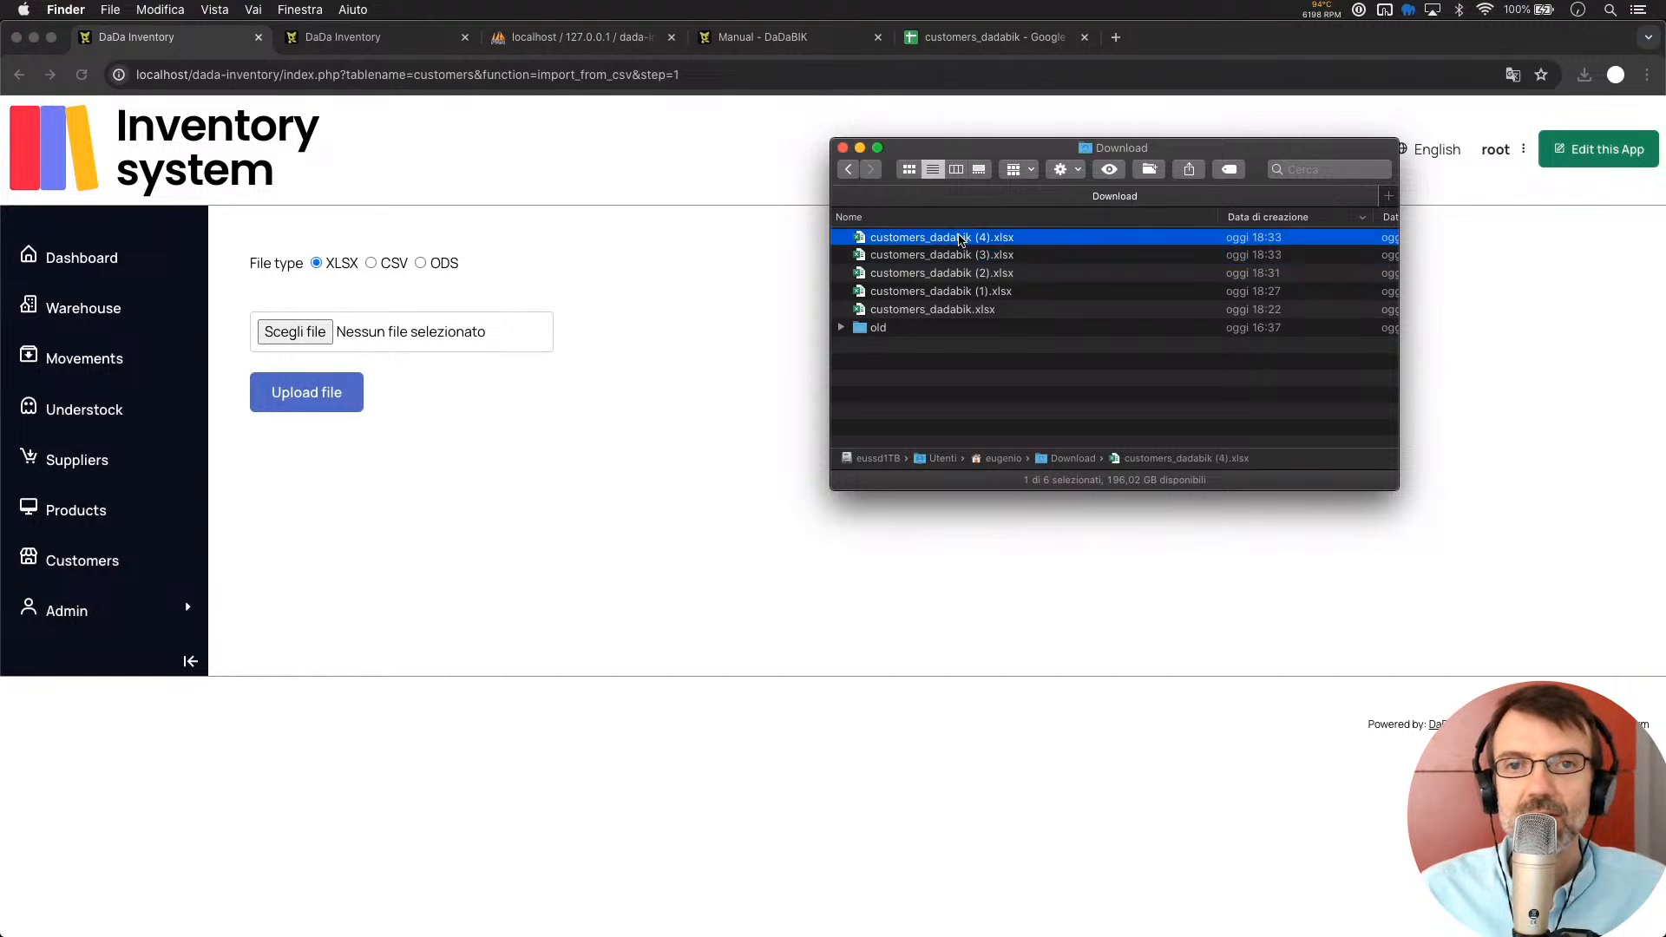
drag(959, 238, 357, 333)
click(305, 402)
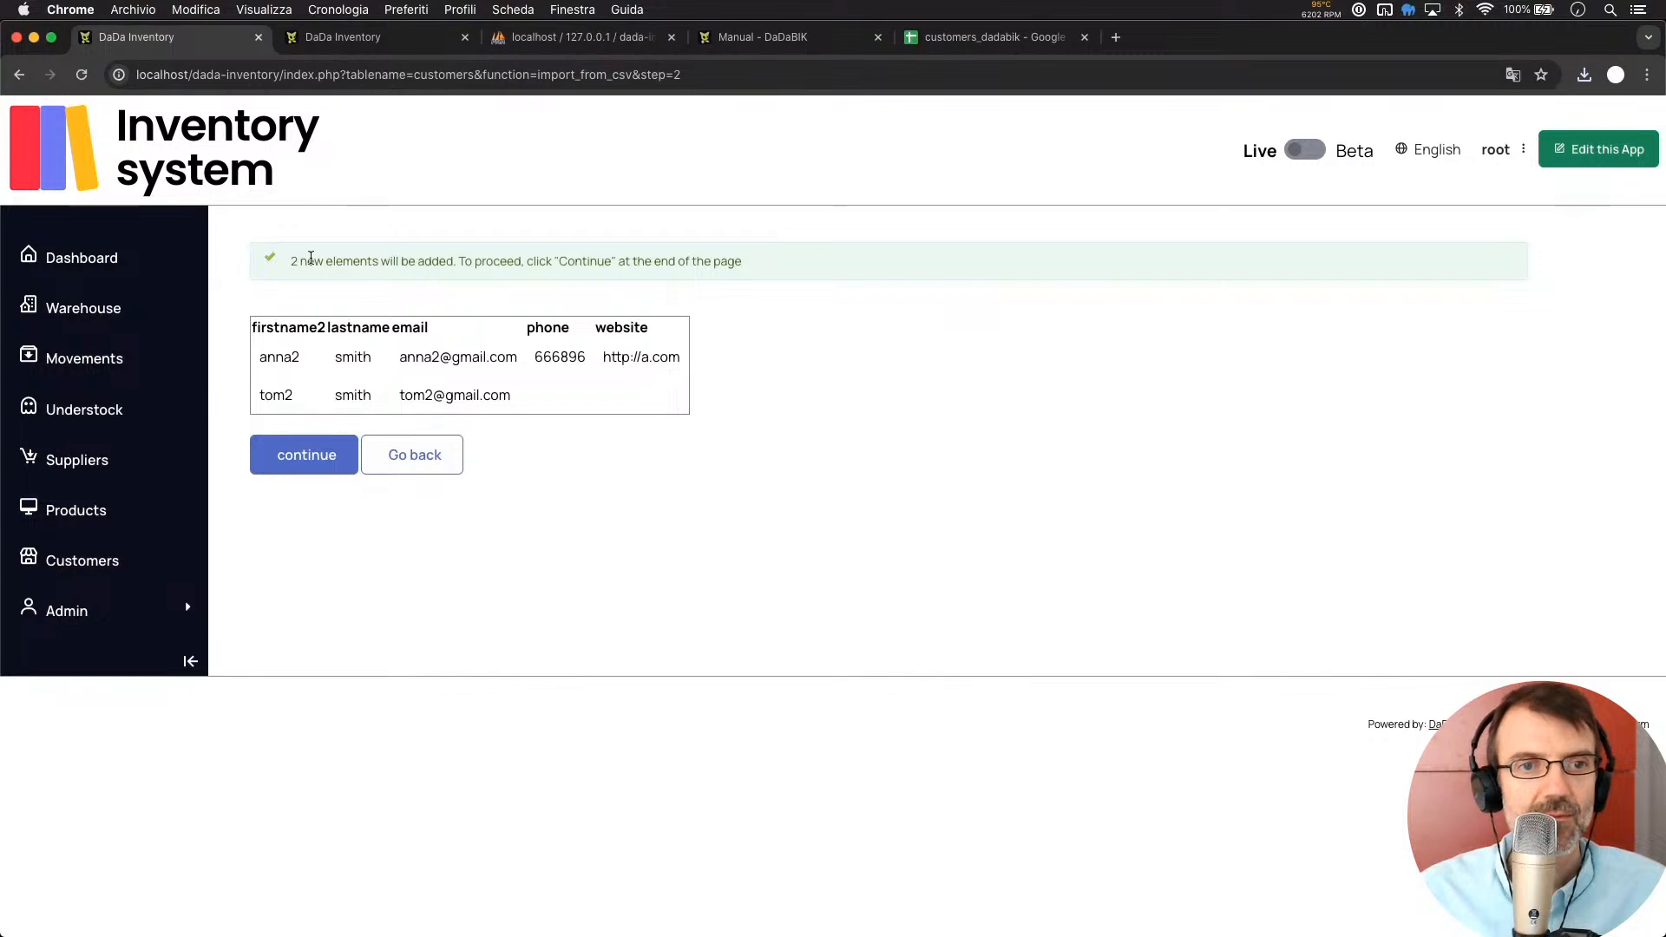
click(310, 457)
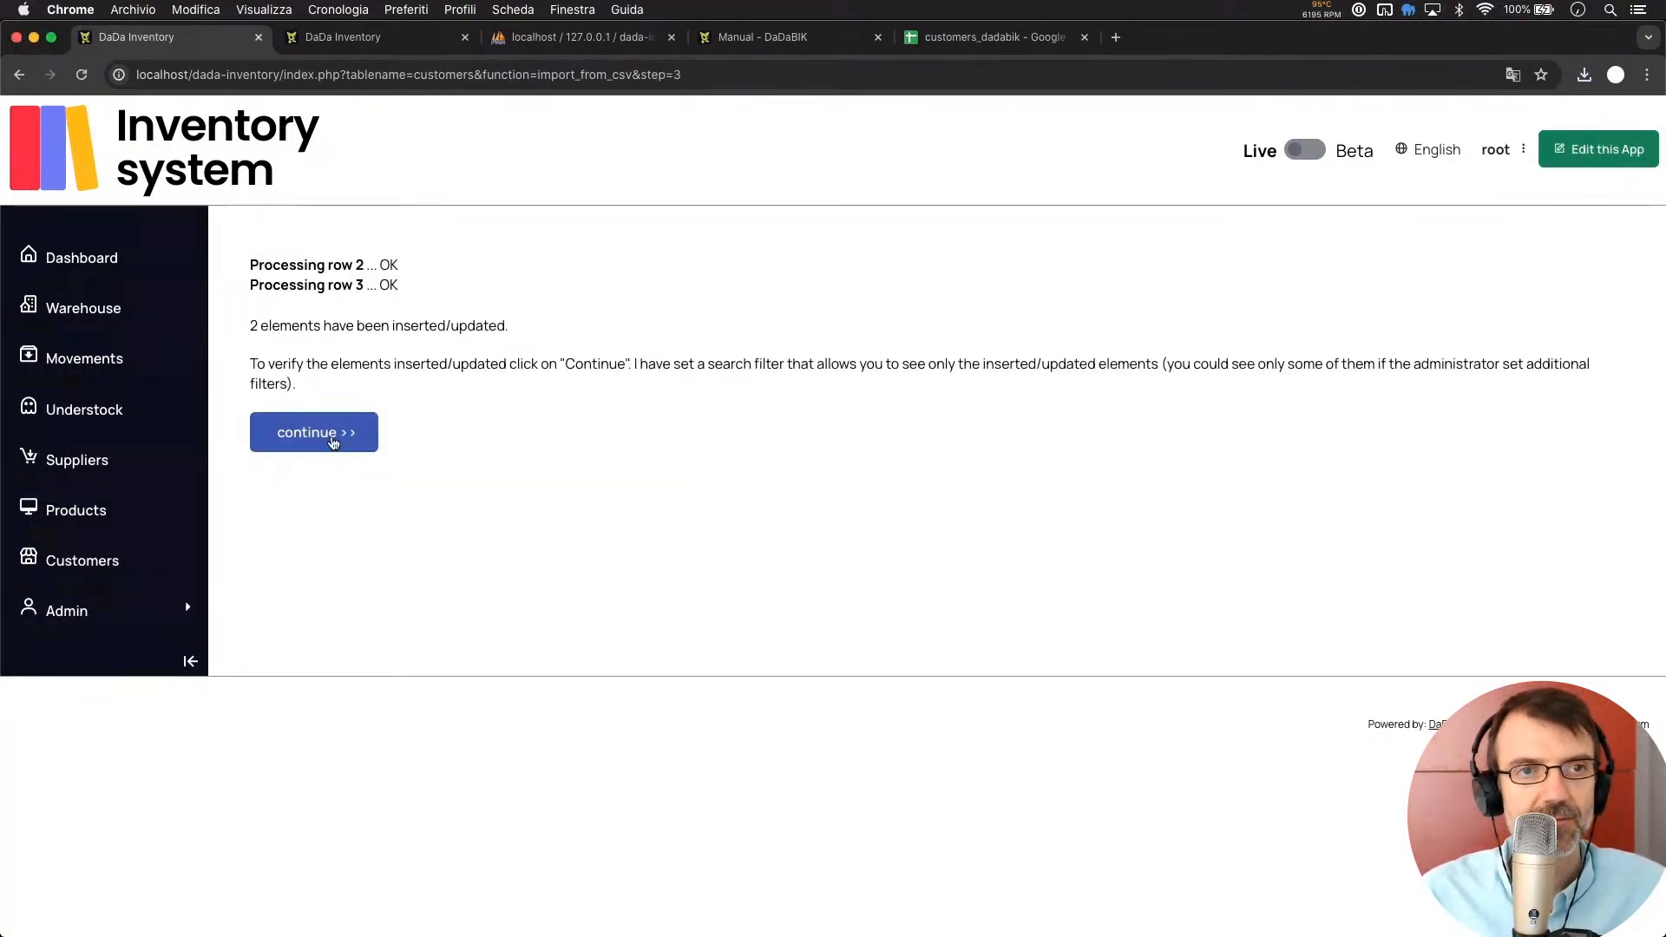
click(322, 434)
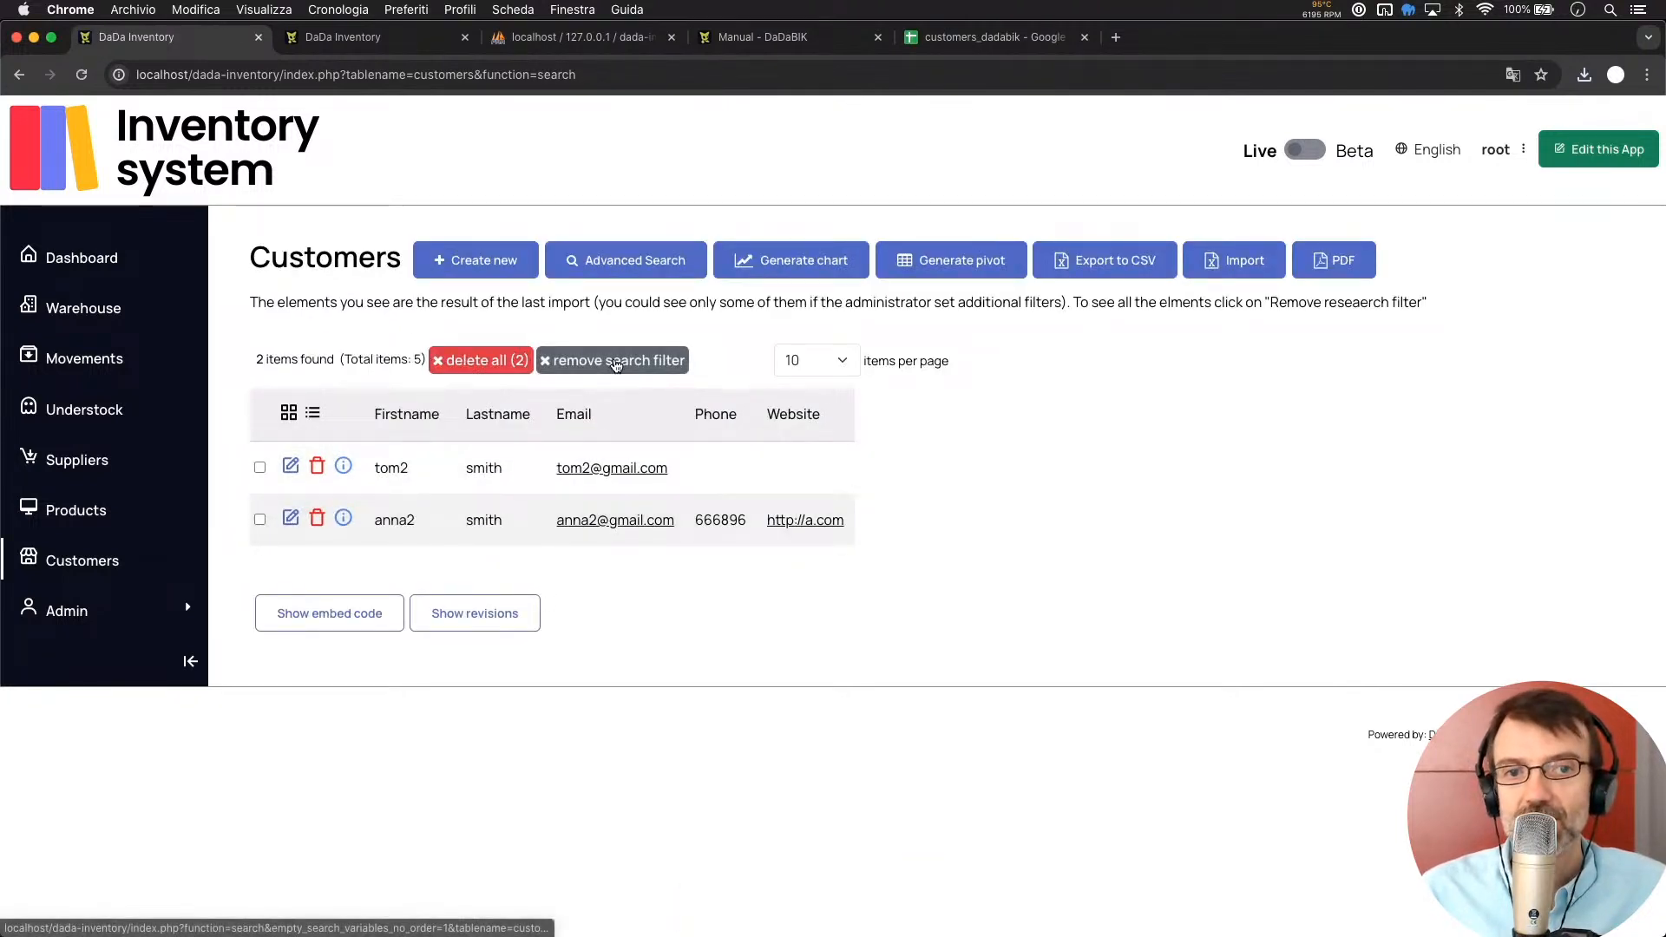
Remove the search filter so the Customers list shows all 5 records
click(615, 361)
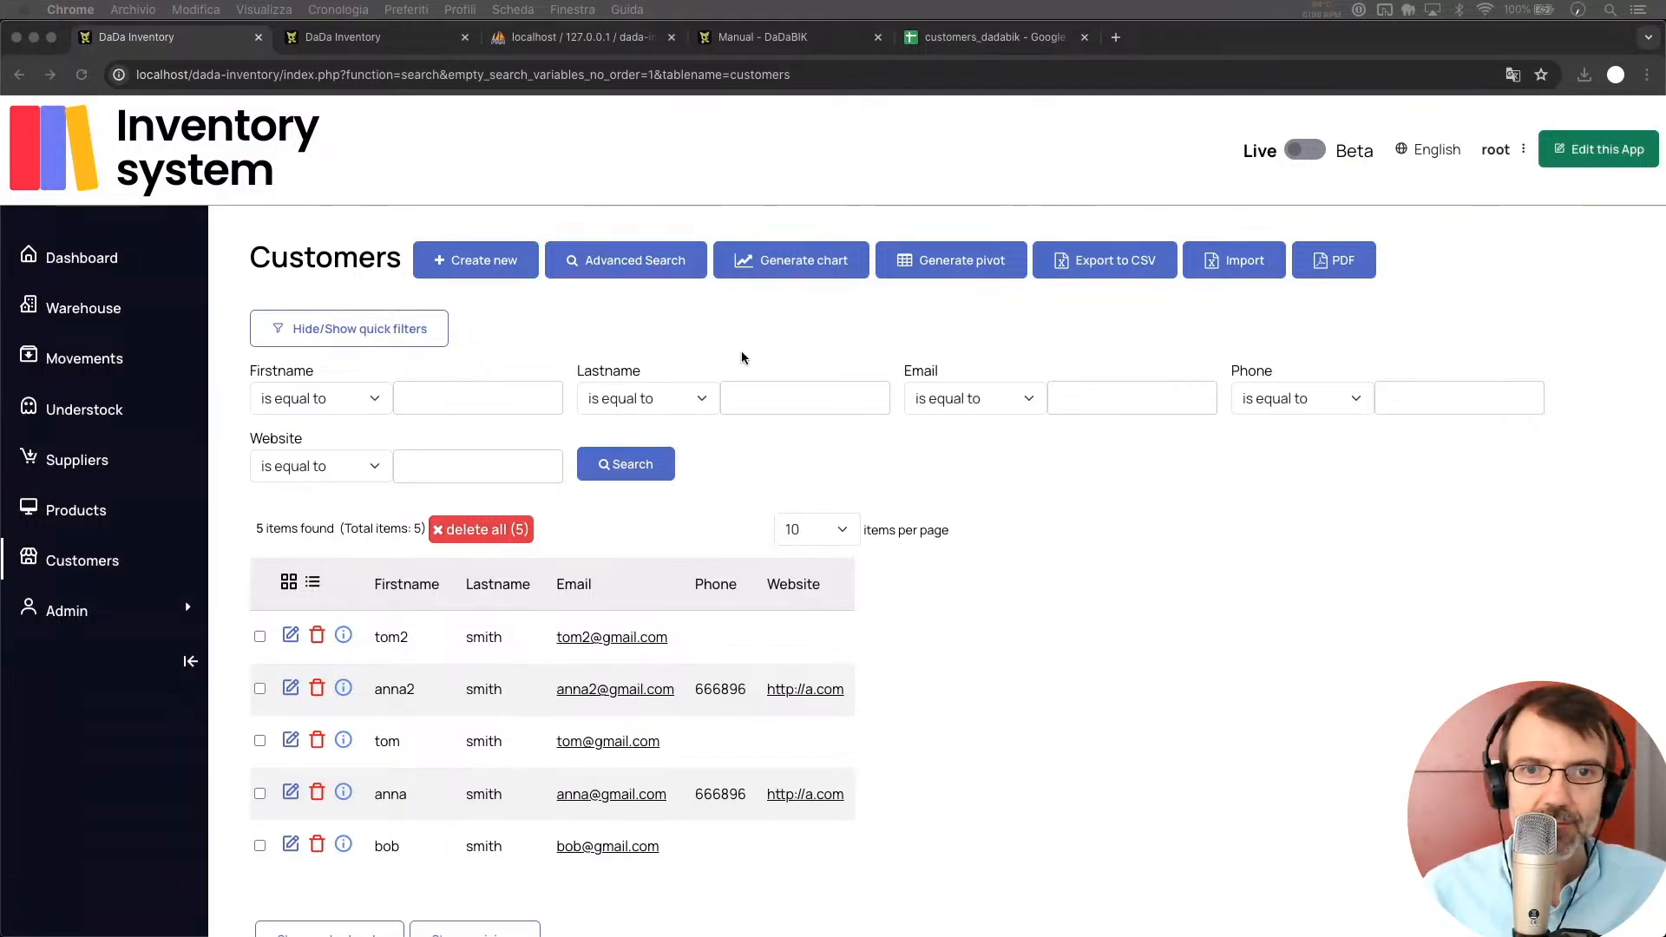
click(790, 332)
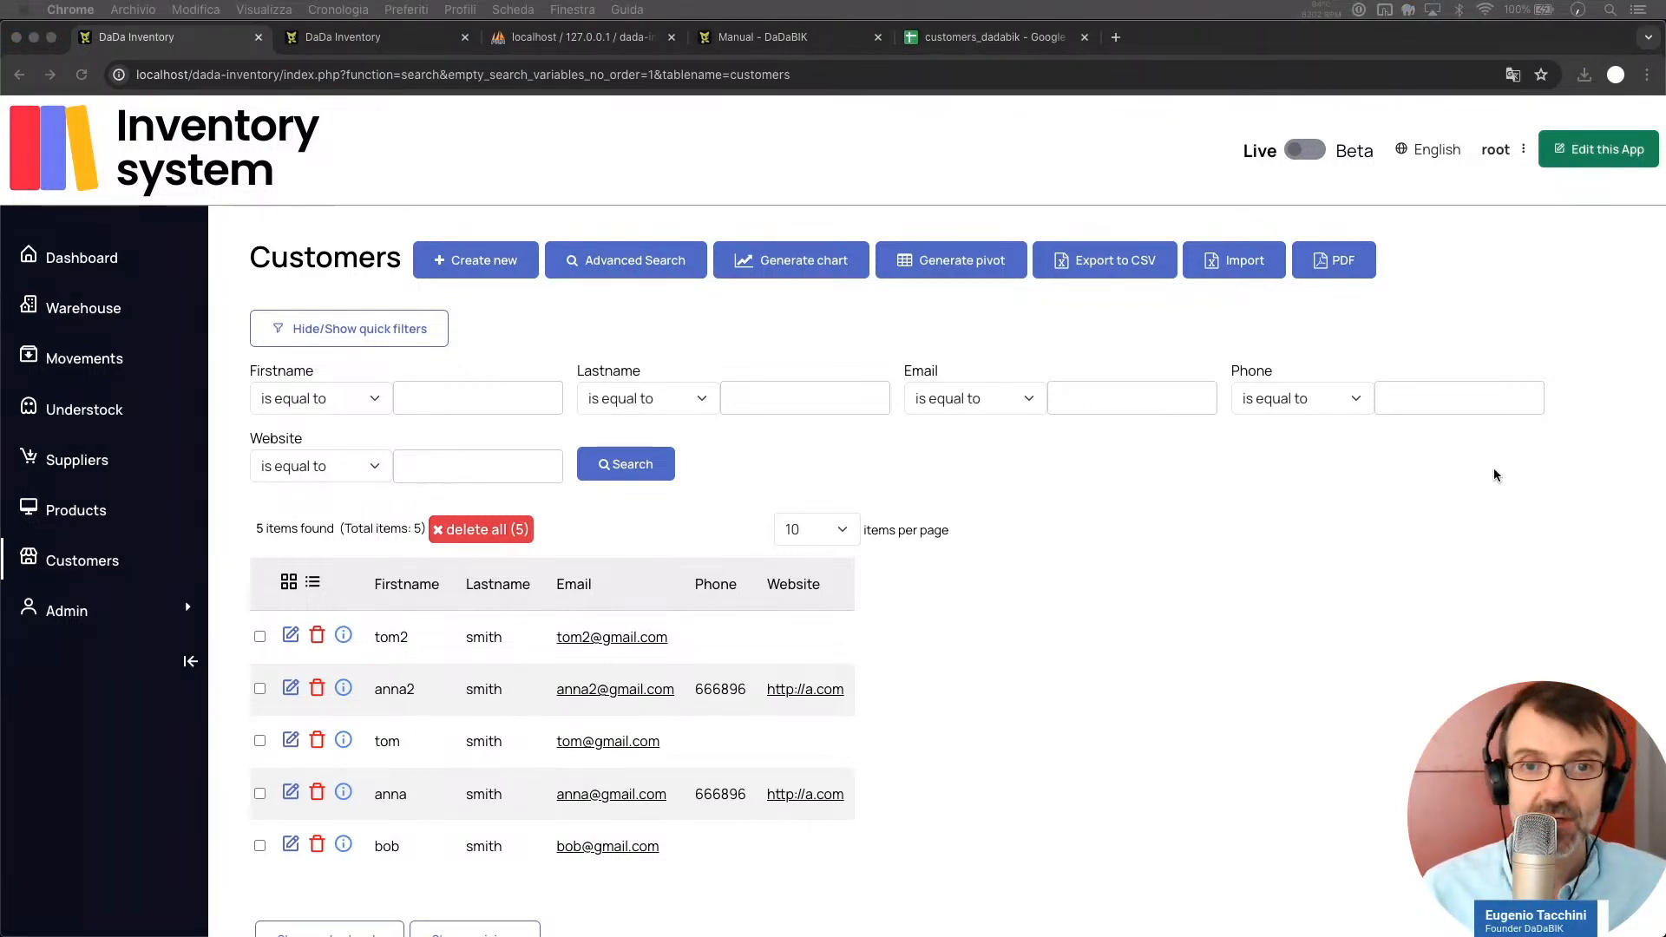
click(1192, 613)
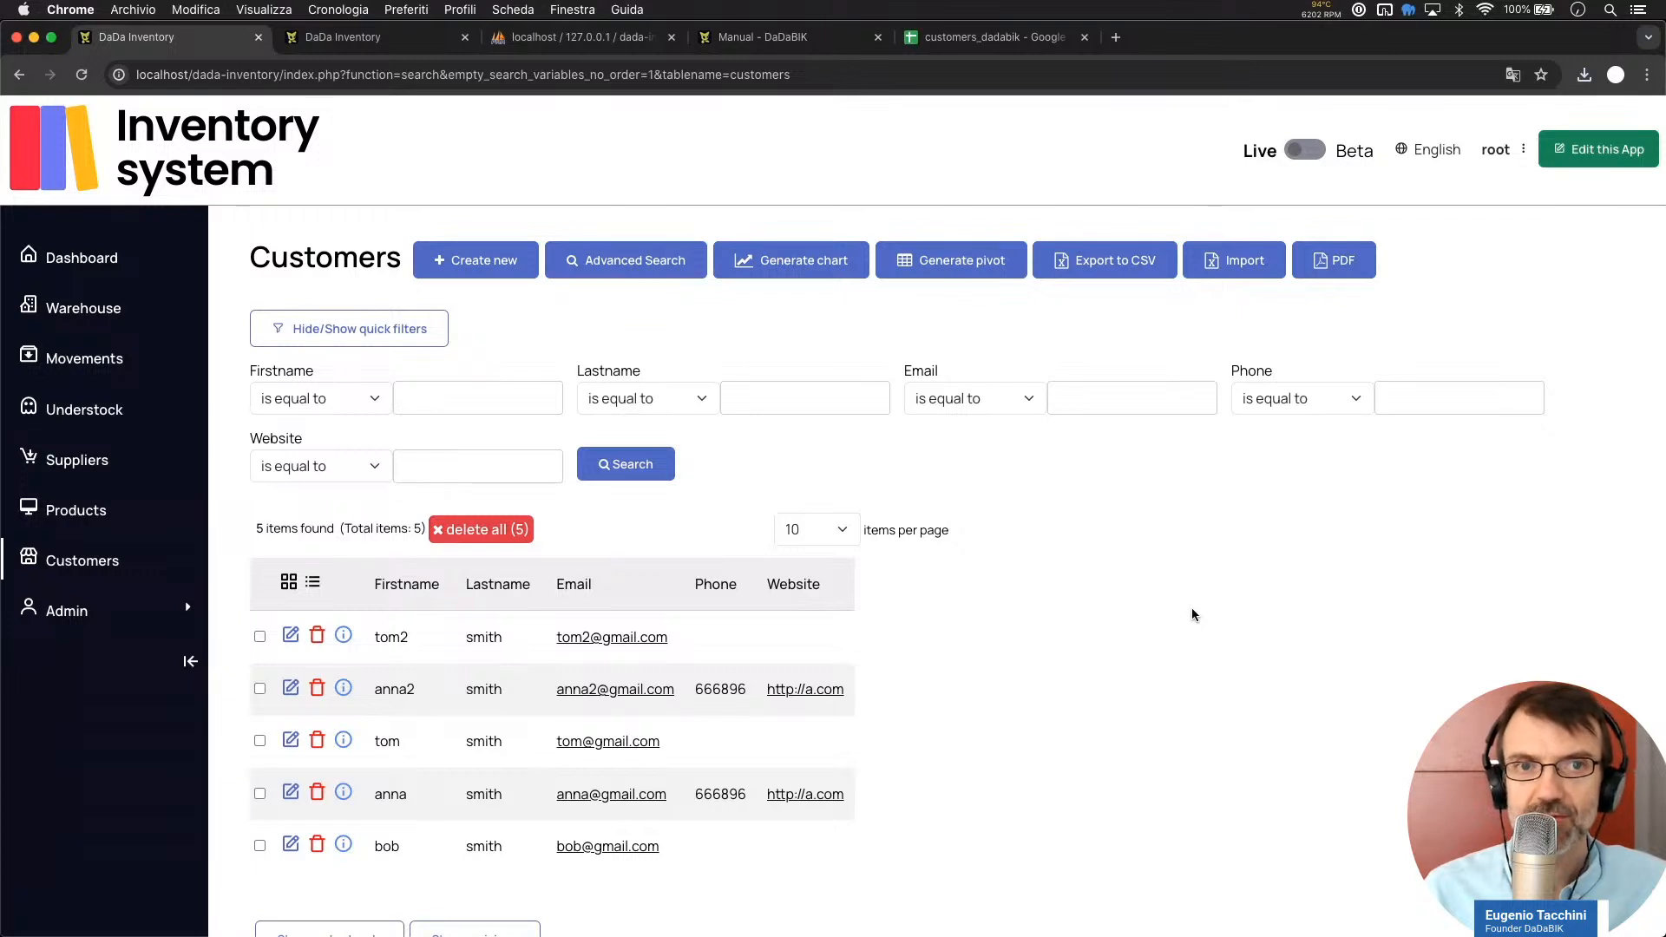
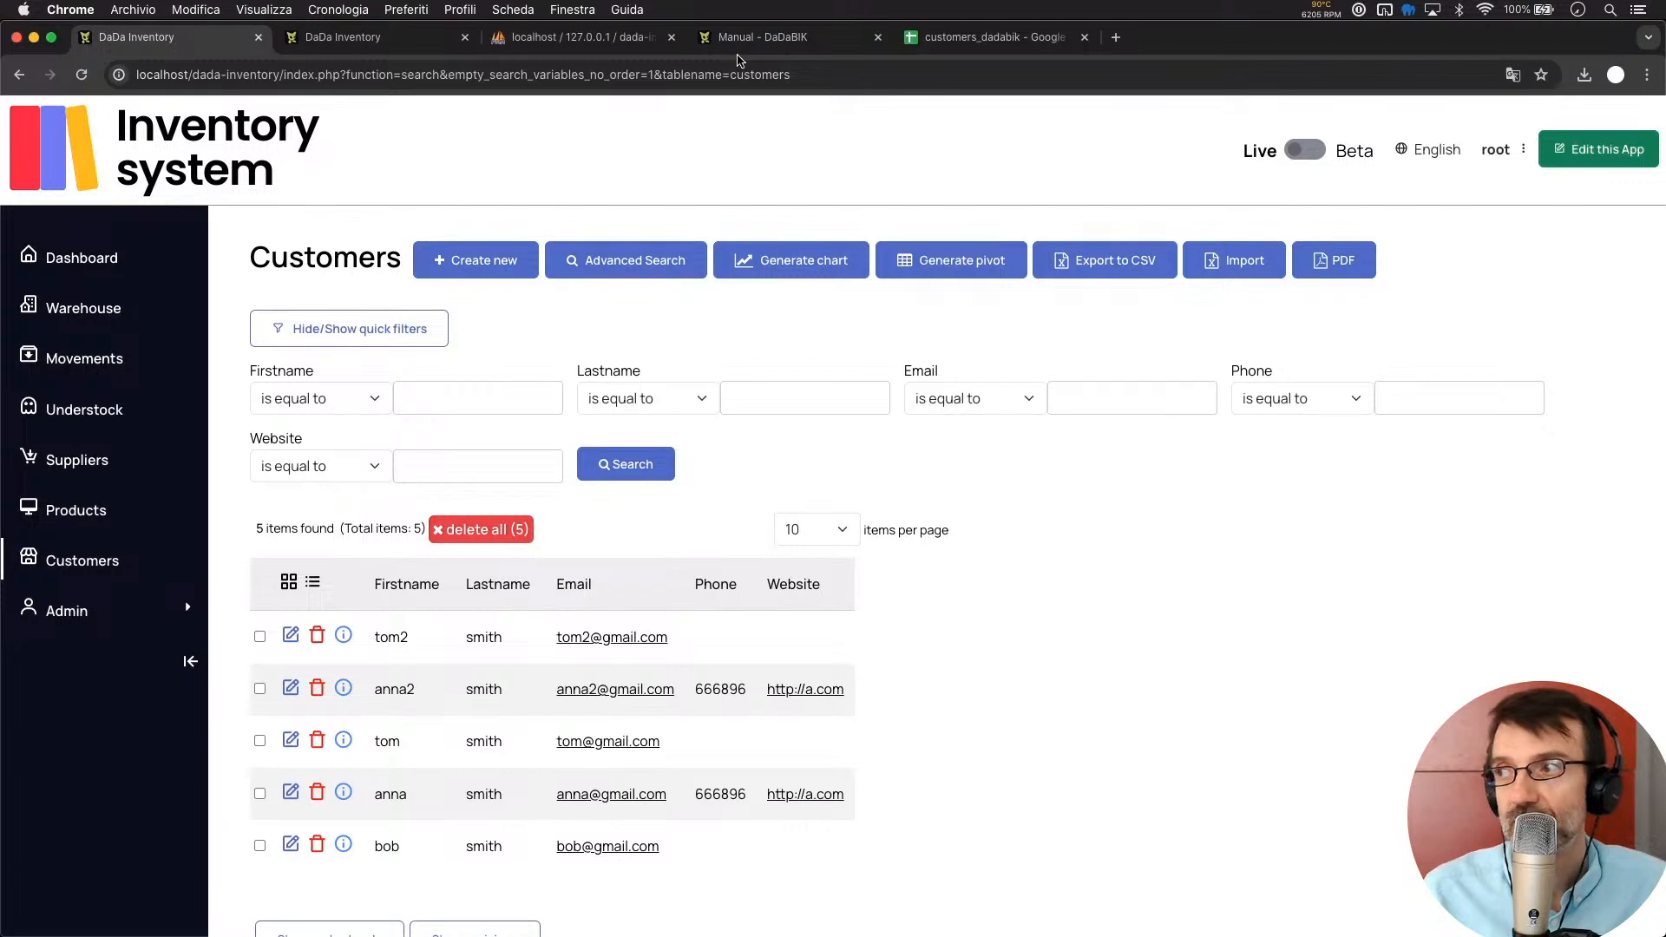
Search the DaDaBIK manual for 'import' and jump to the Import from MS Excel/CSV/ODS section
click(787, 49)
scroll(907, 690, down, 5)
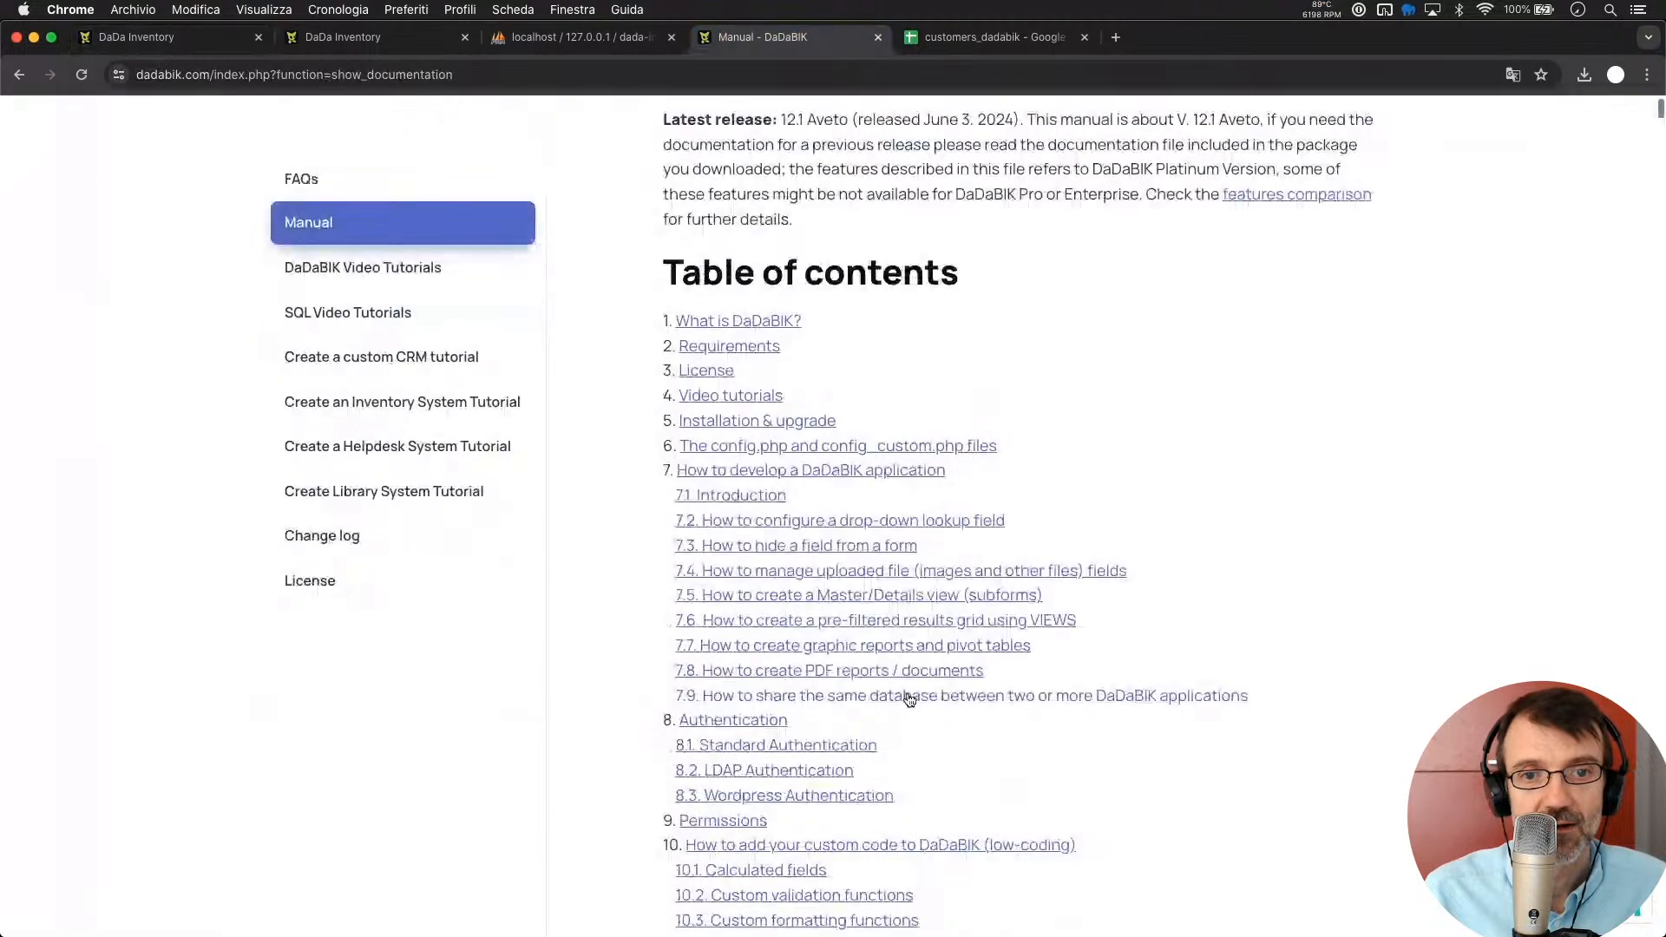
scroll(908, 699, down, 5)
scroll(908, 699, up, 1)
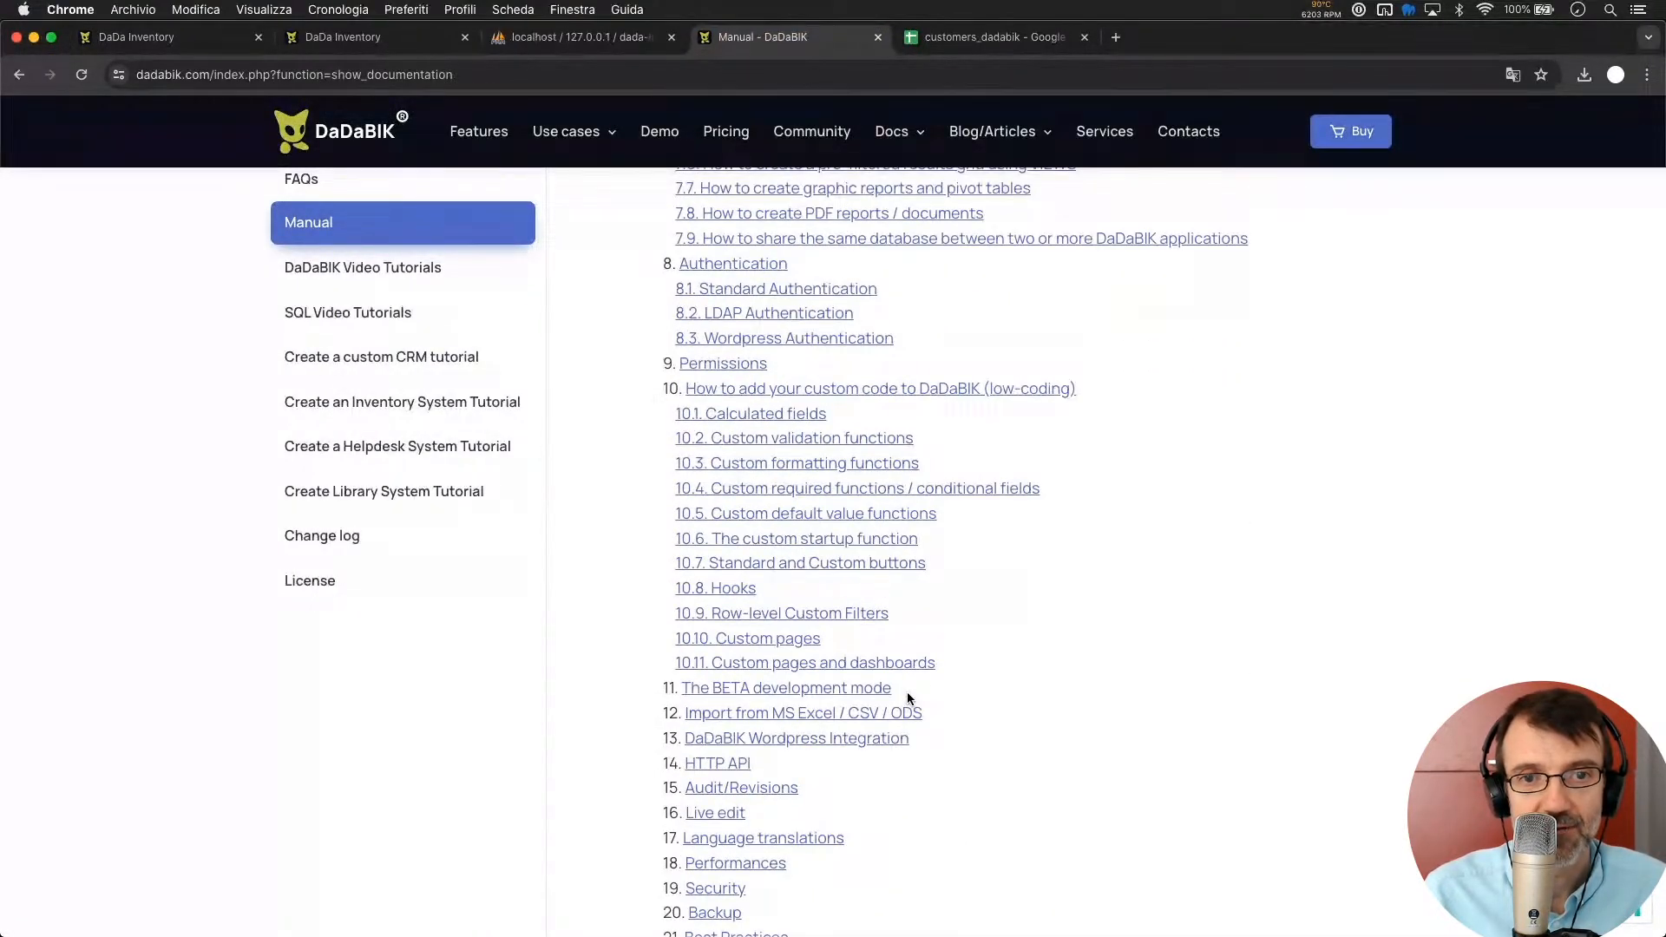
key(super+f)
text(import)
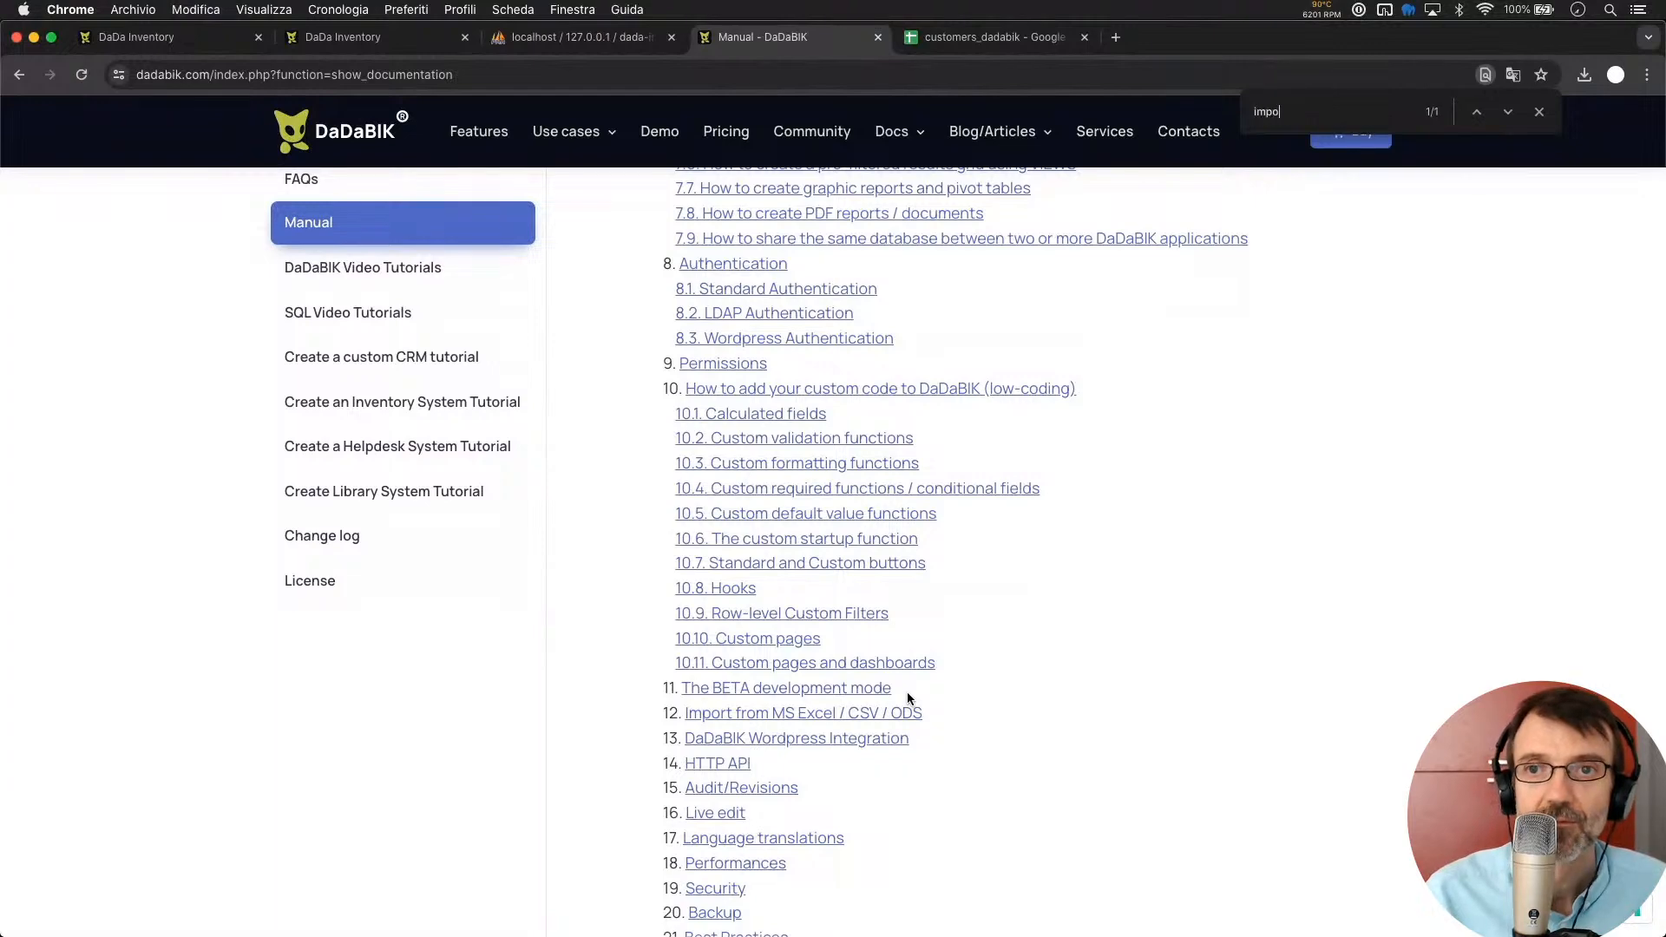
click(845, 704)
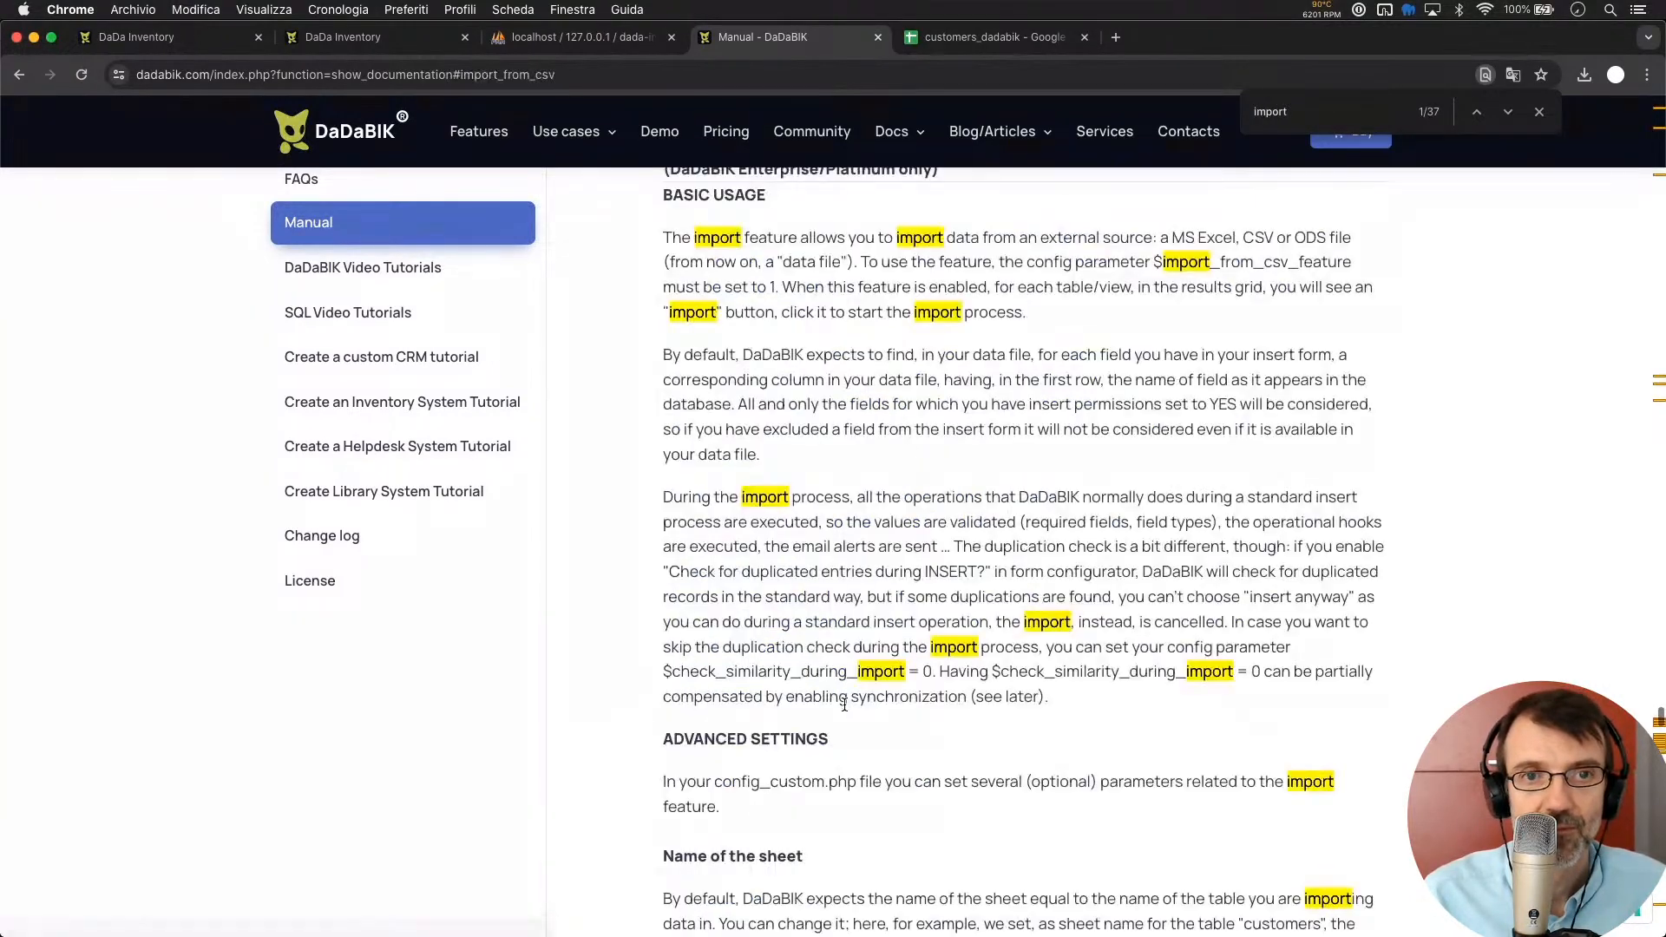
scroll(765, 503, down, 5)
scroll(765, 503, down, 4)
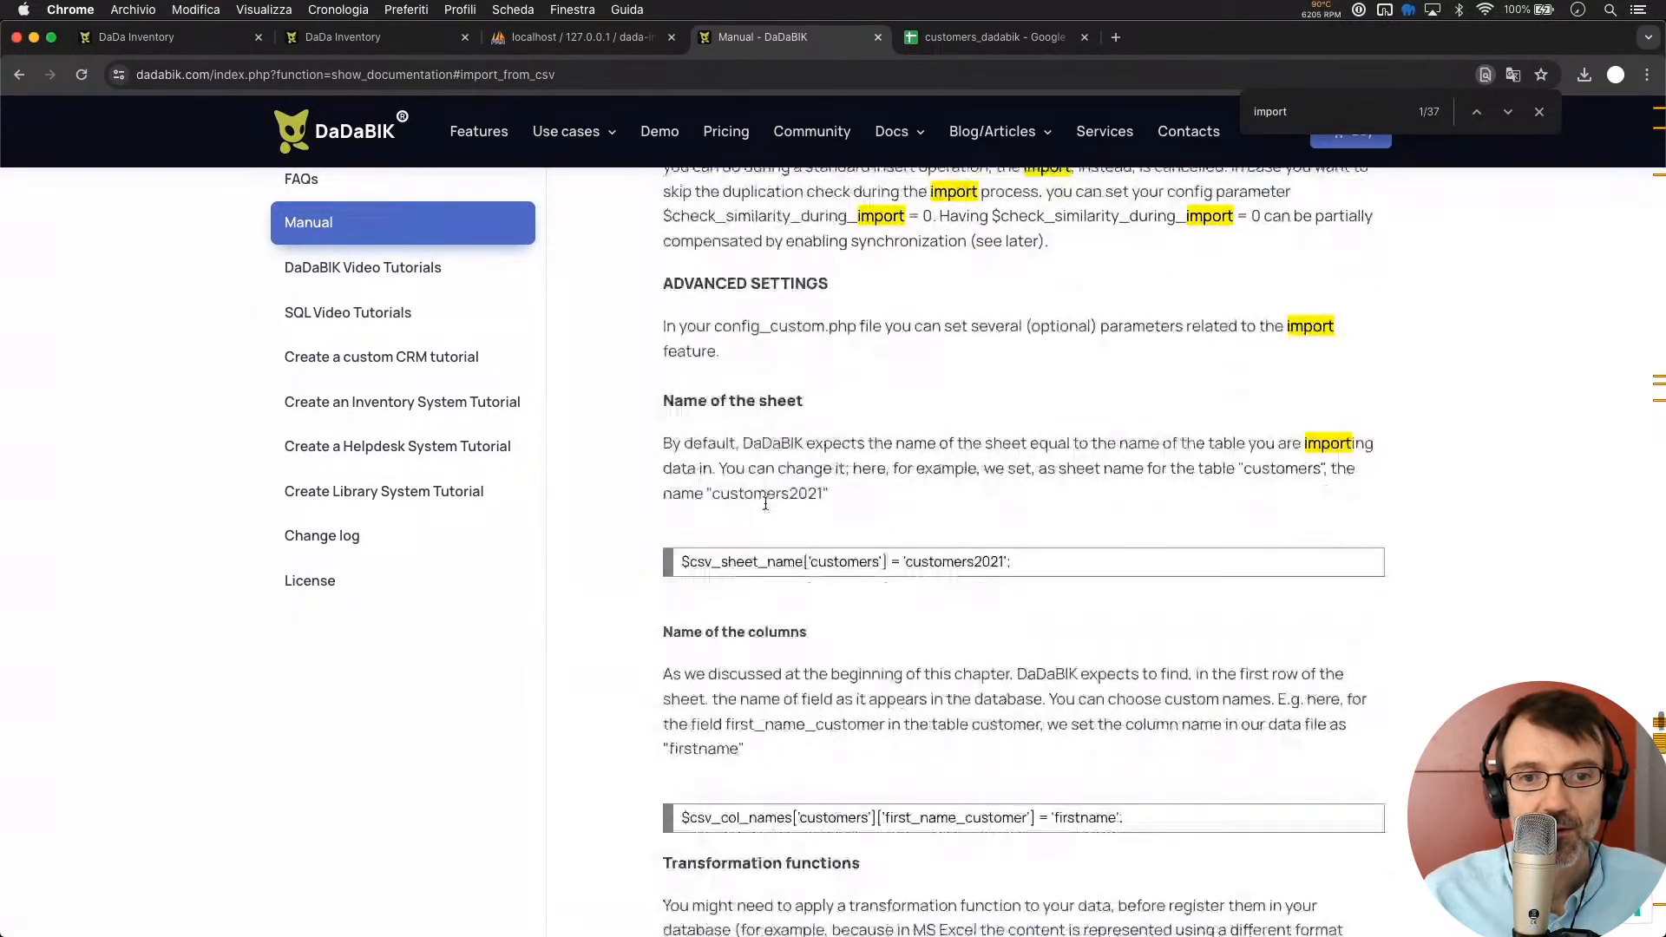
scroll(765, 508, down, 2)
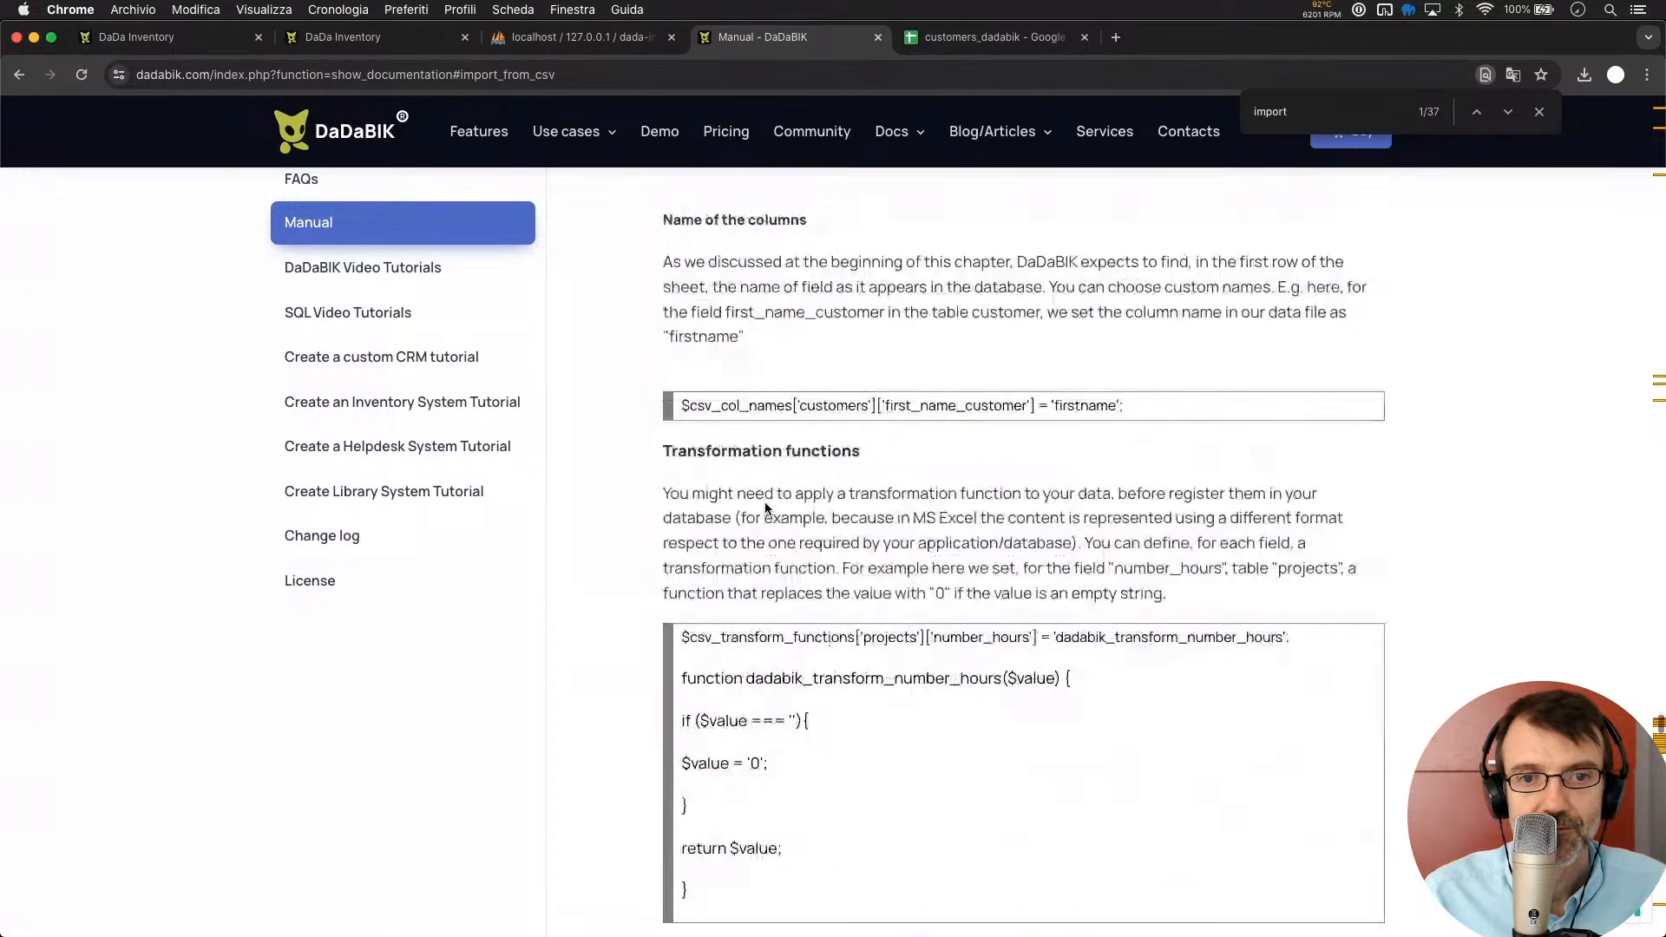
scroll(765, 509, up, 2)
scroll(765, 508, down, 12)
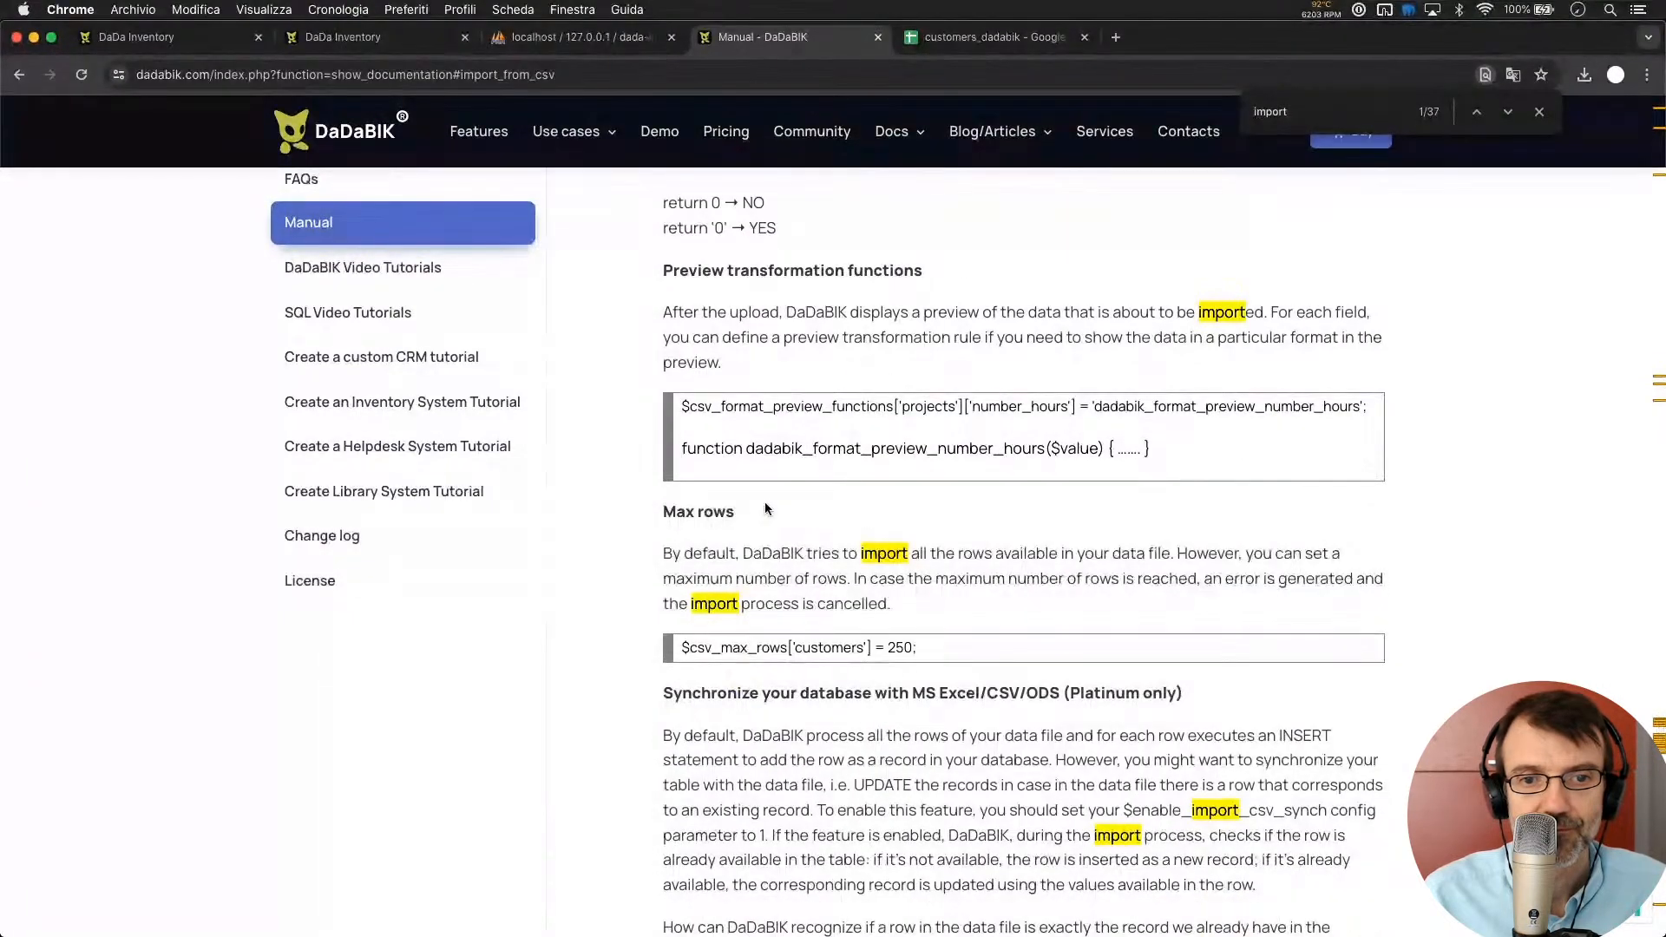
scroll(765, 508, down, 6)
scroll(765, 503, down, 1)
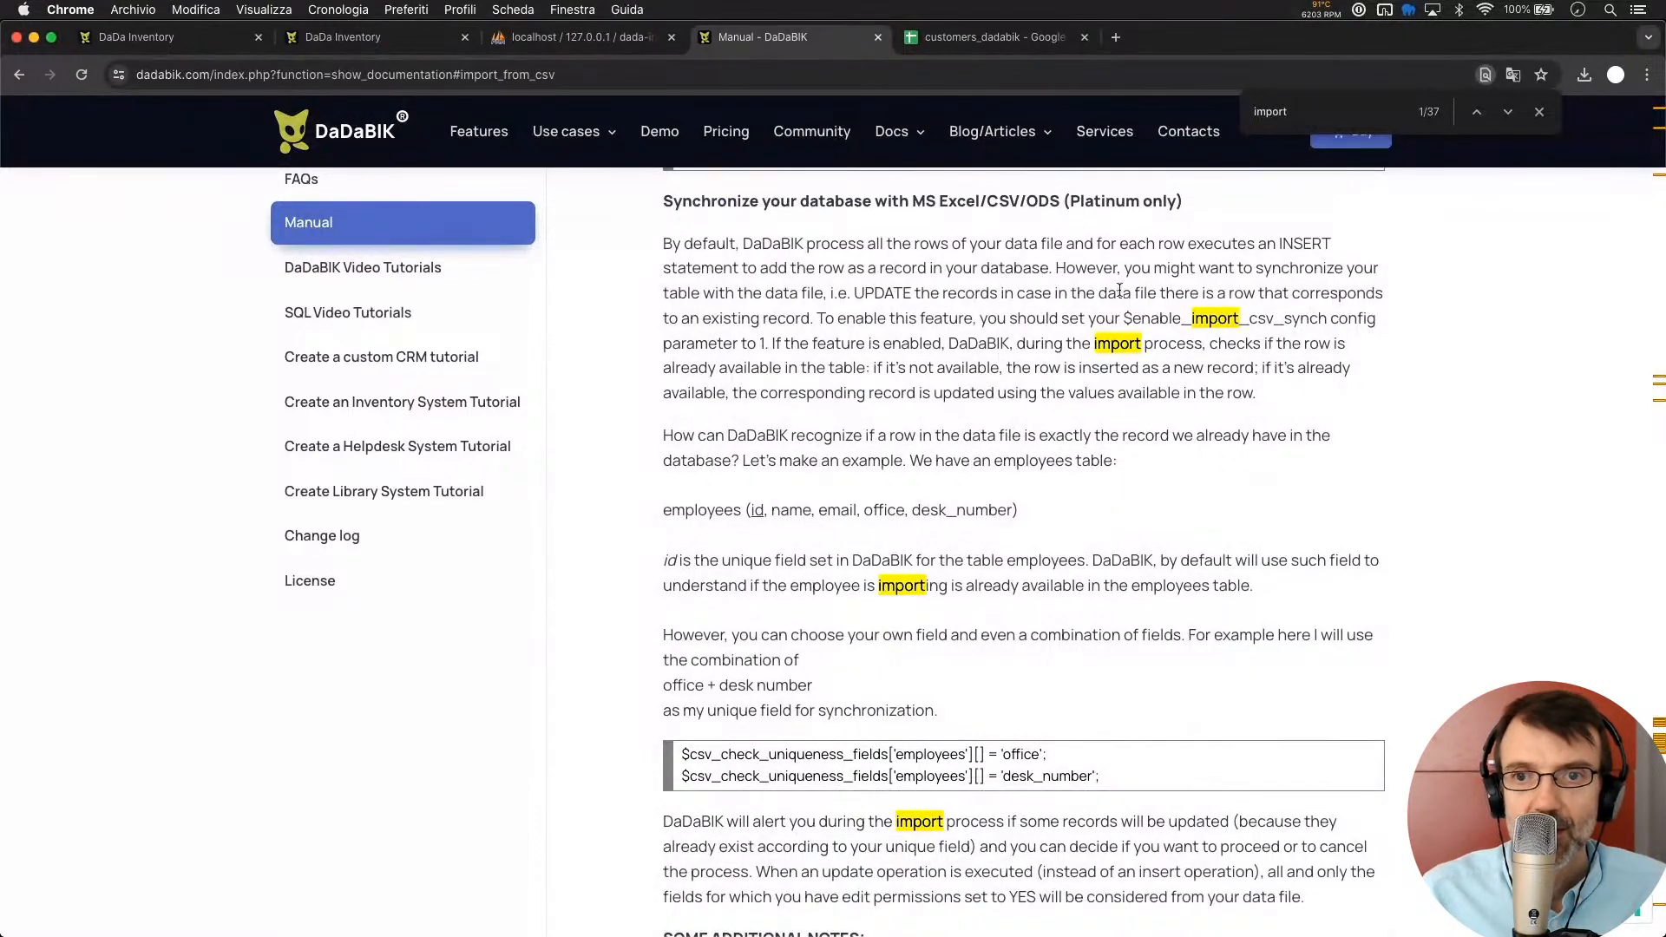
Copy the enable_import_csv_synch parameter name and go to empty line 60 of config_custom.php
double_click(1178, 321)
key(super+c)
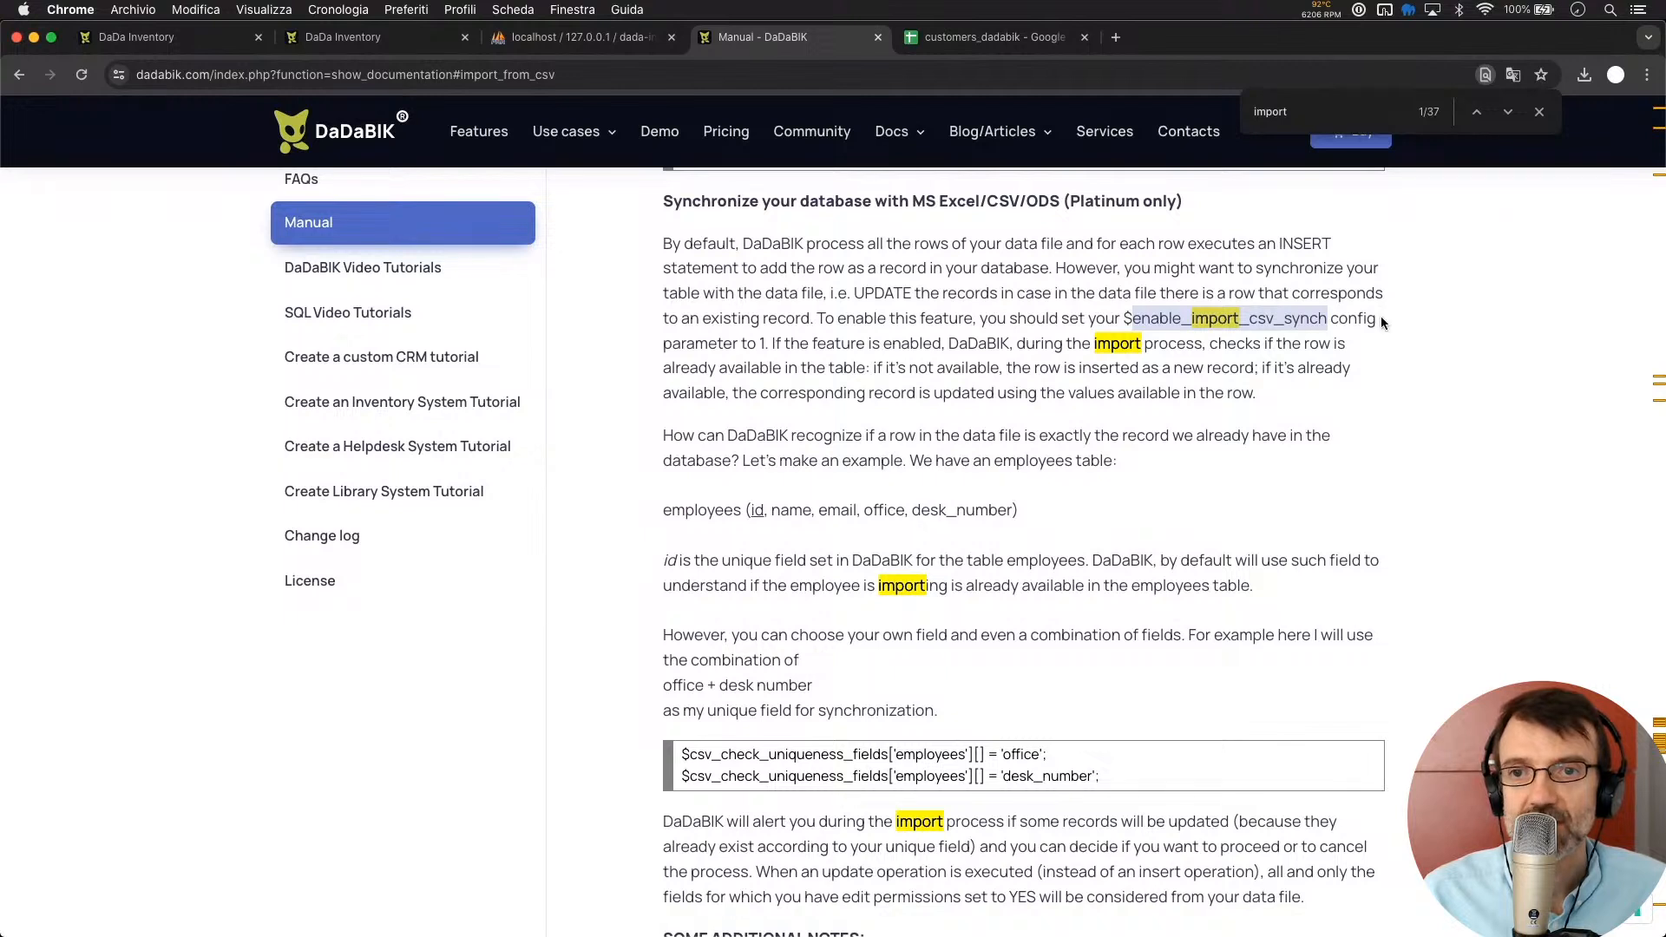
click(785, 316)
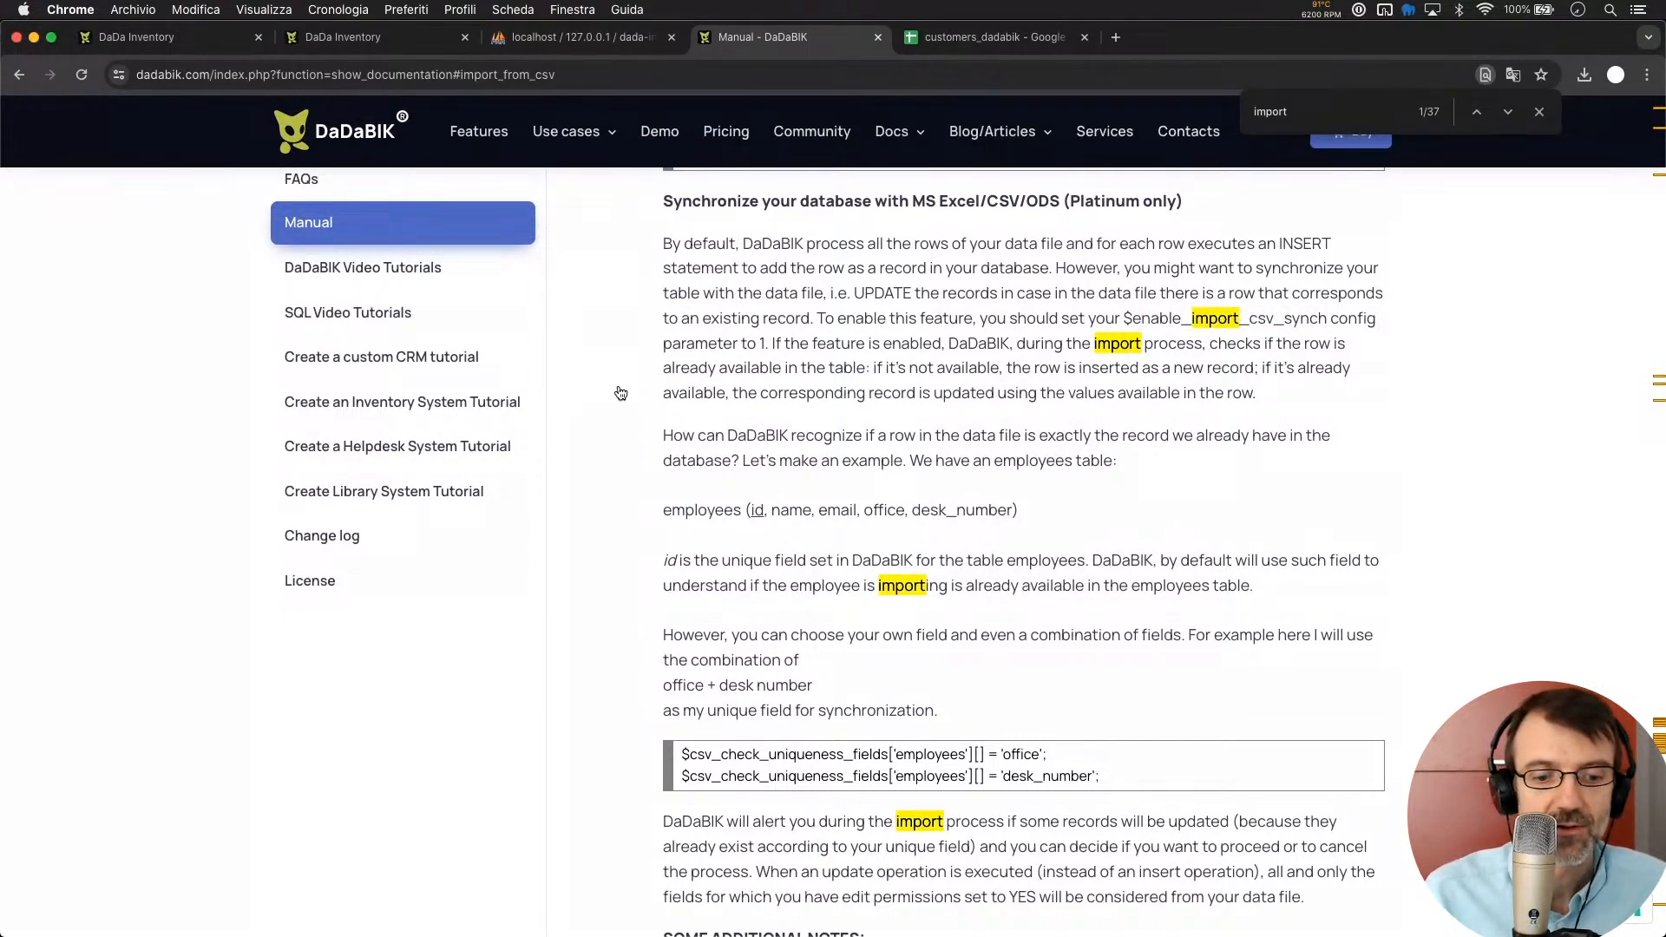
key(super+Tab)
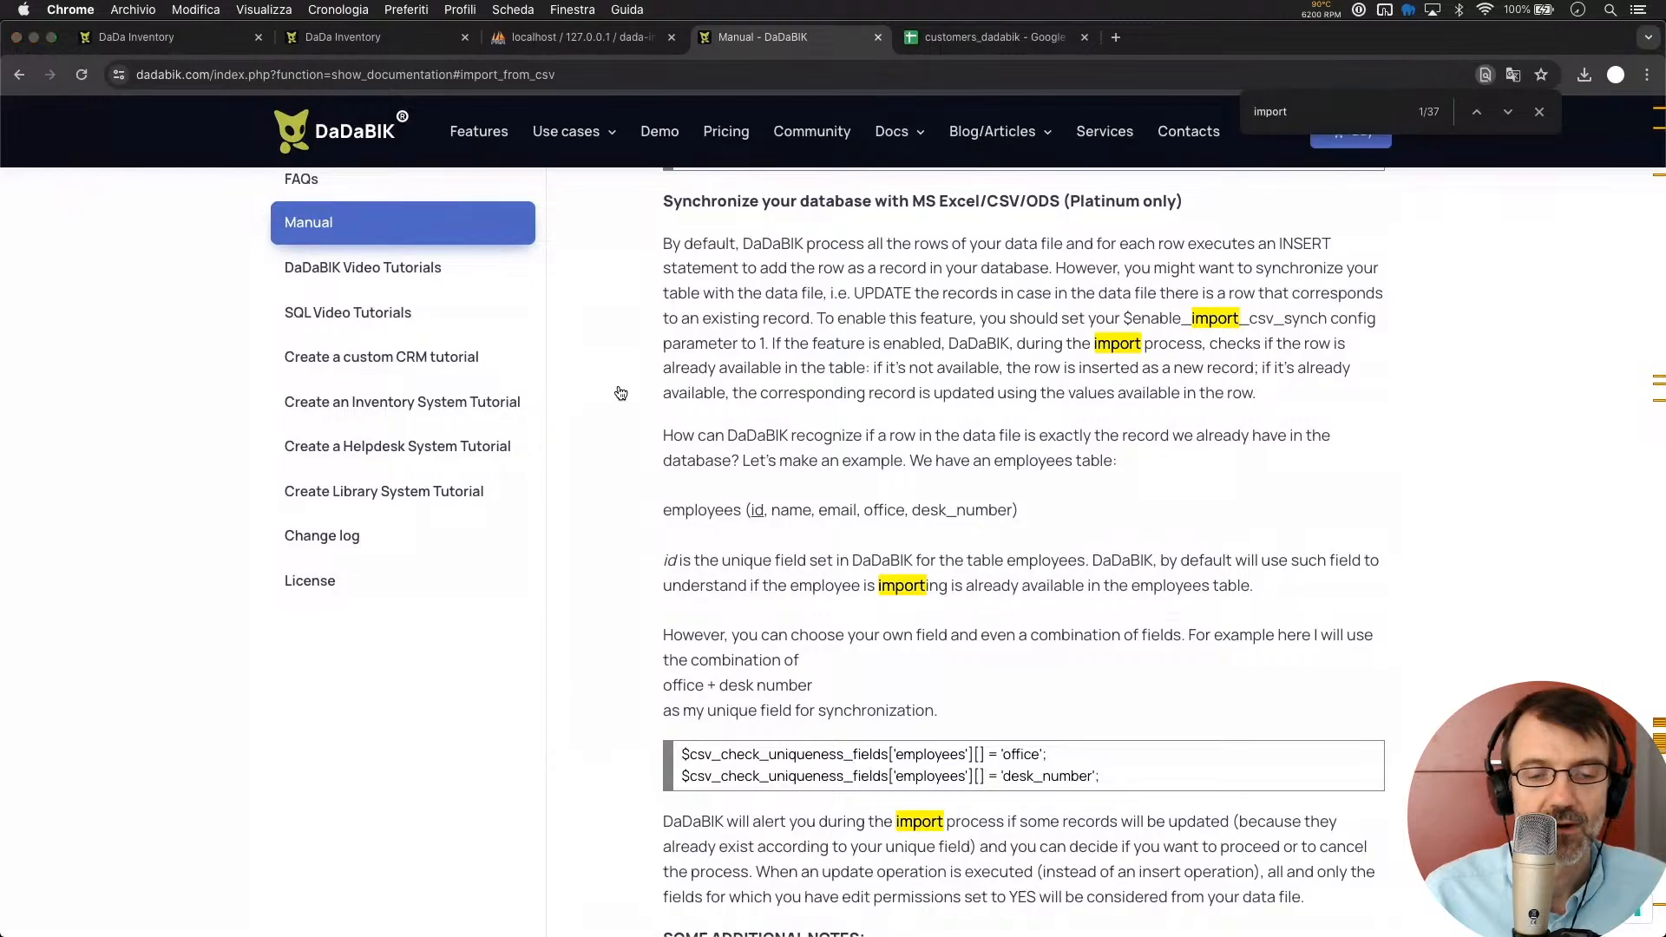
click(695, 447)
Add $enable_import_csv_synch = 1; on line 60 of config_custom.php, then go back to the manual
text($)
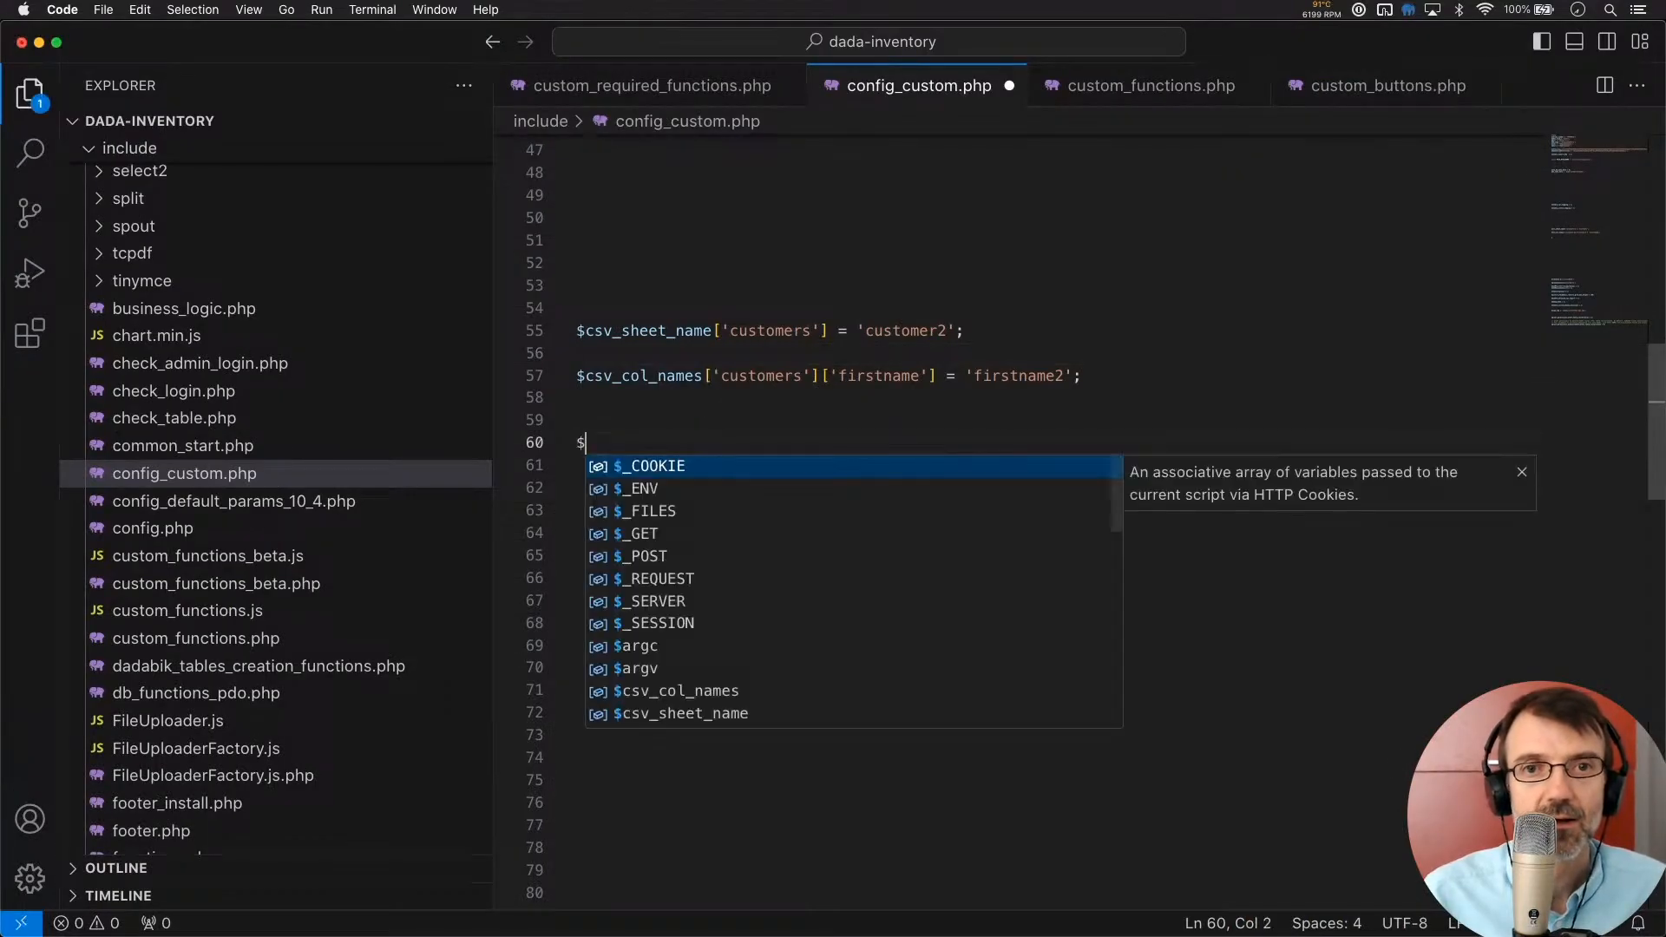
key(super+v)
text(= 1;)
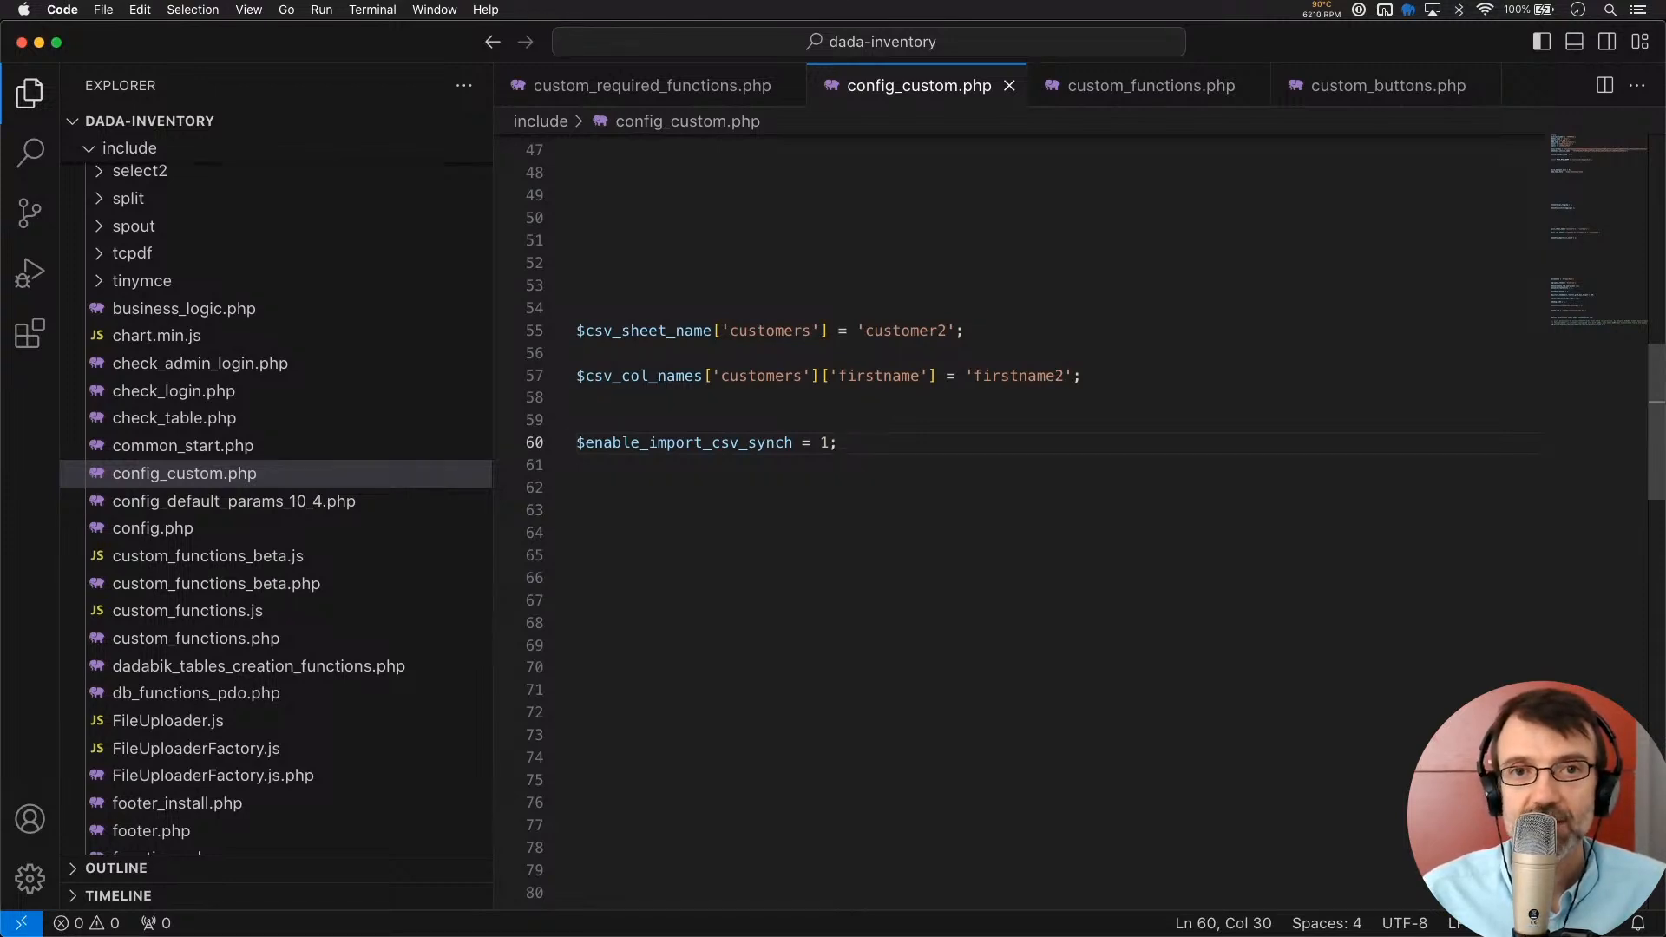
key(super+Tab)
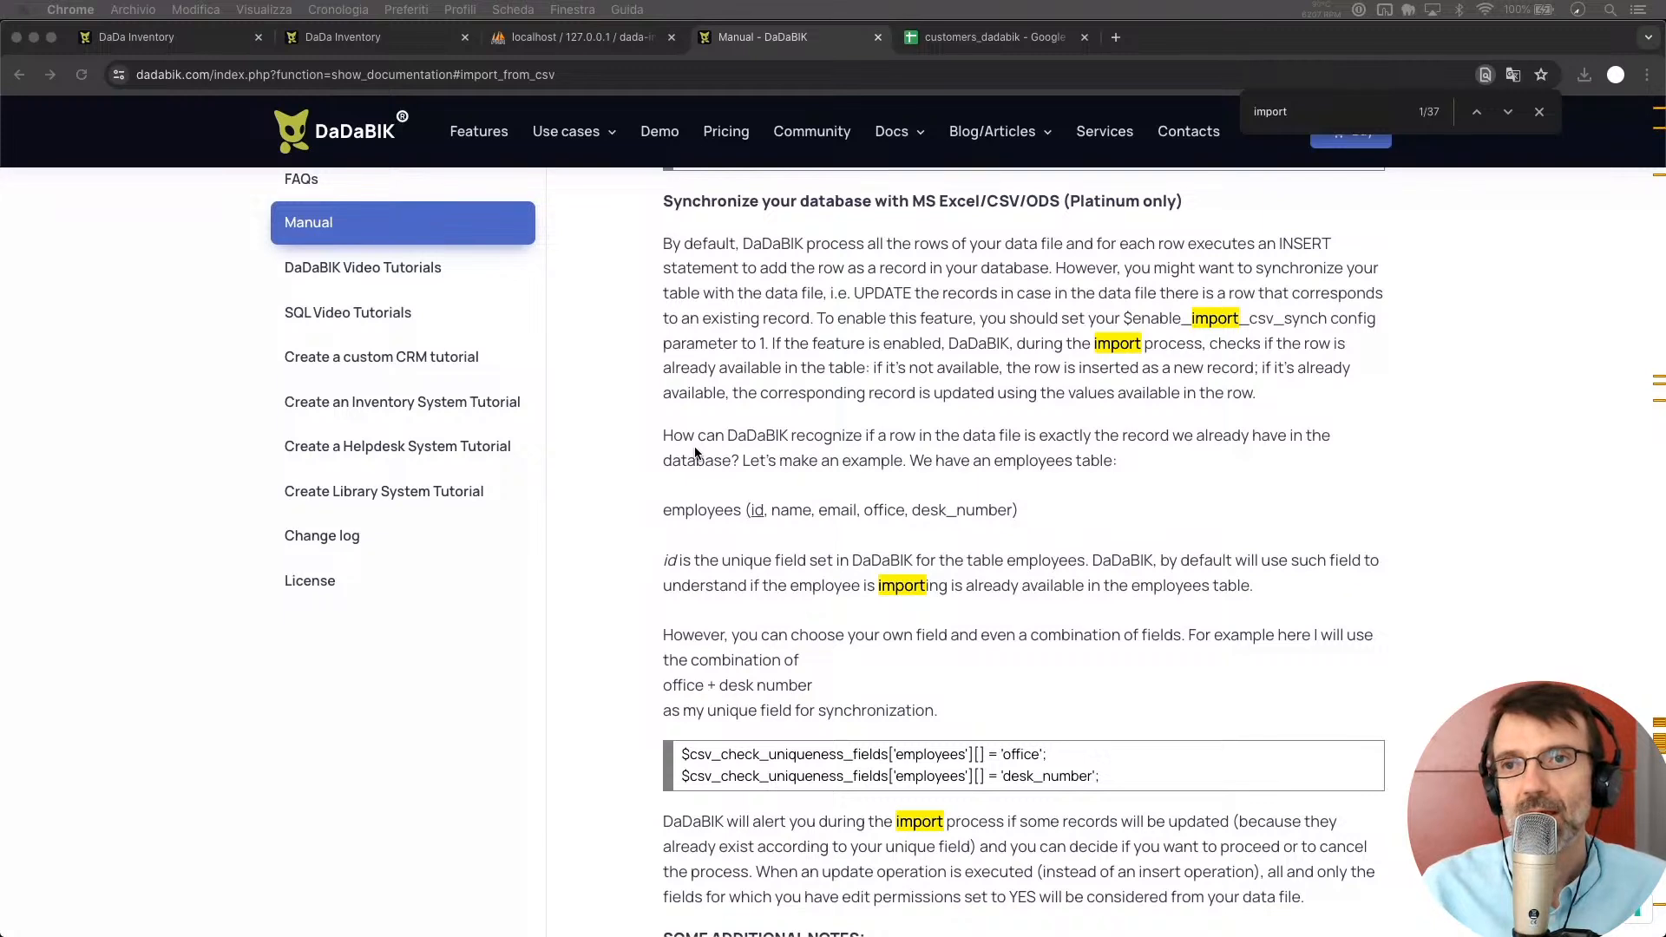
Check in the admin's Pages settings that customers uses id as its unique field, then bring up customers_dadabik
click(1539, 112)
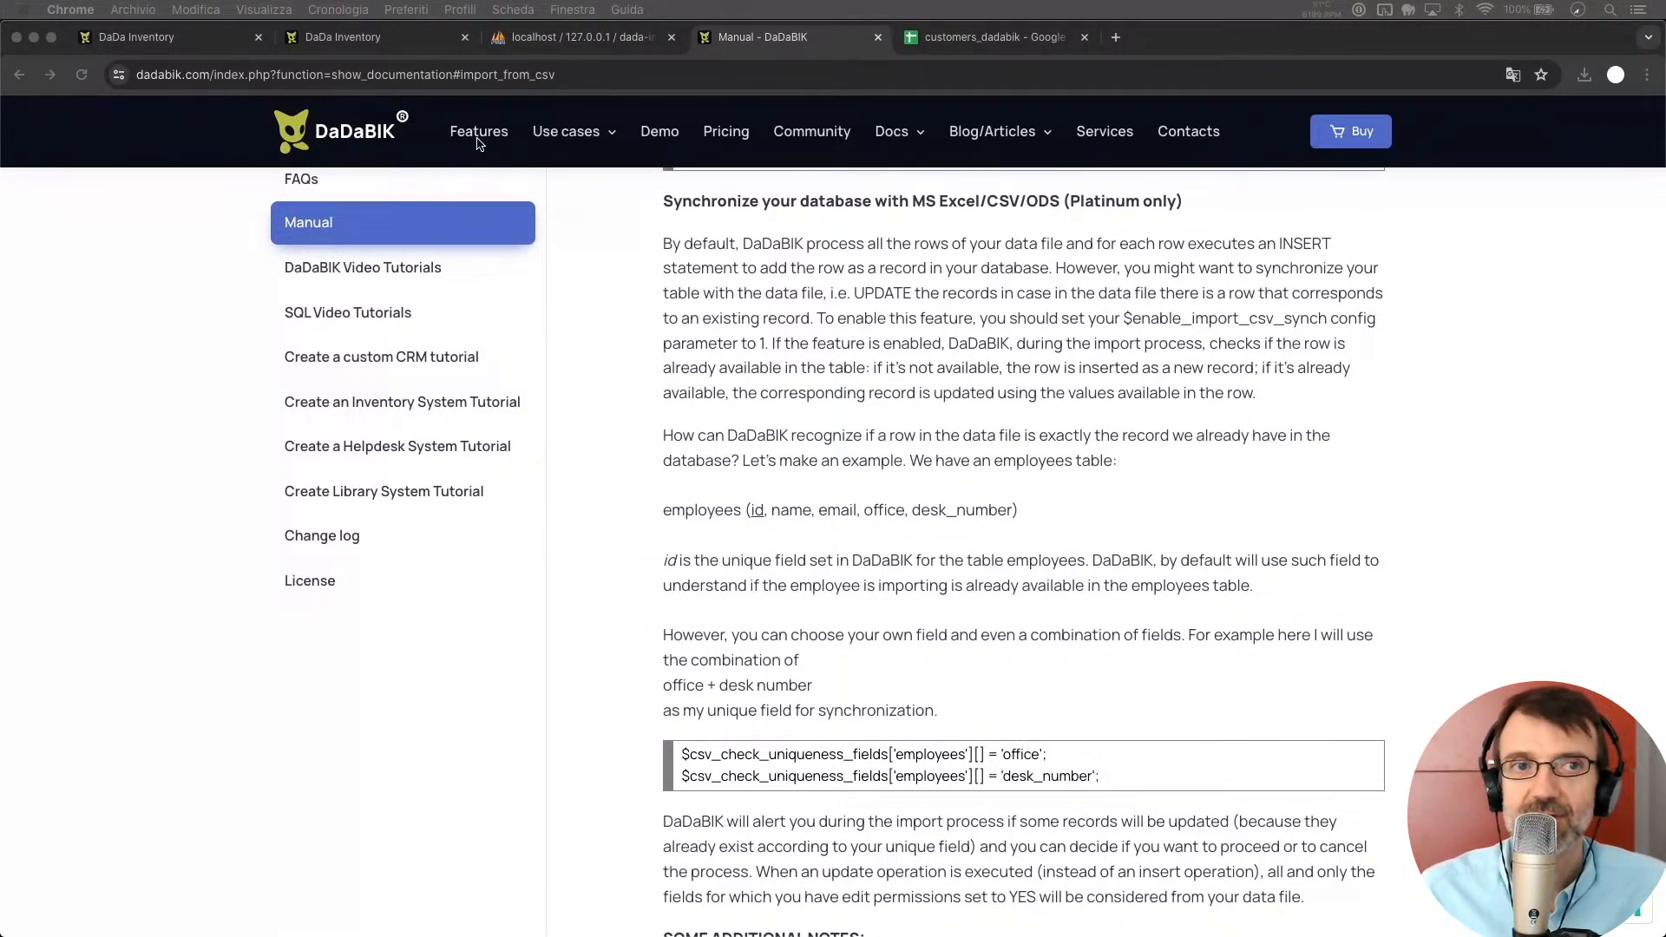
click(360, 39)
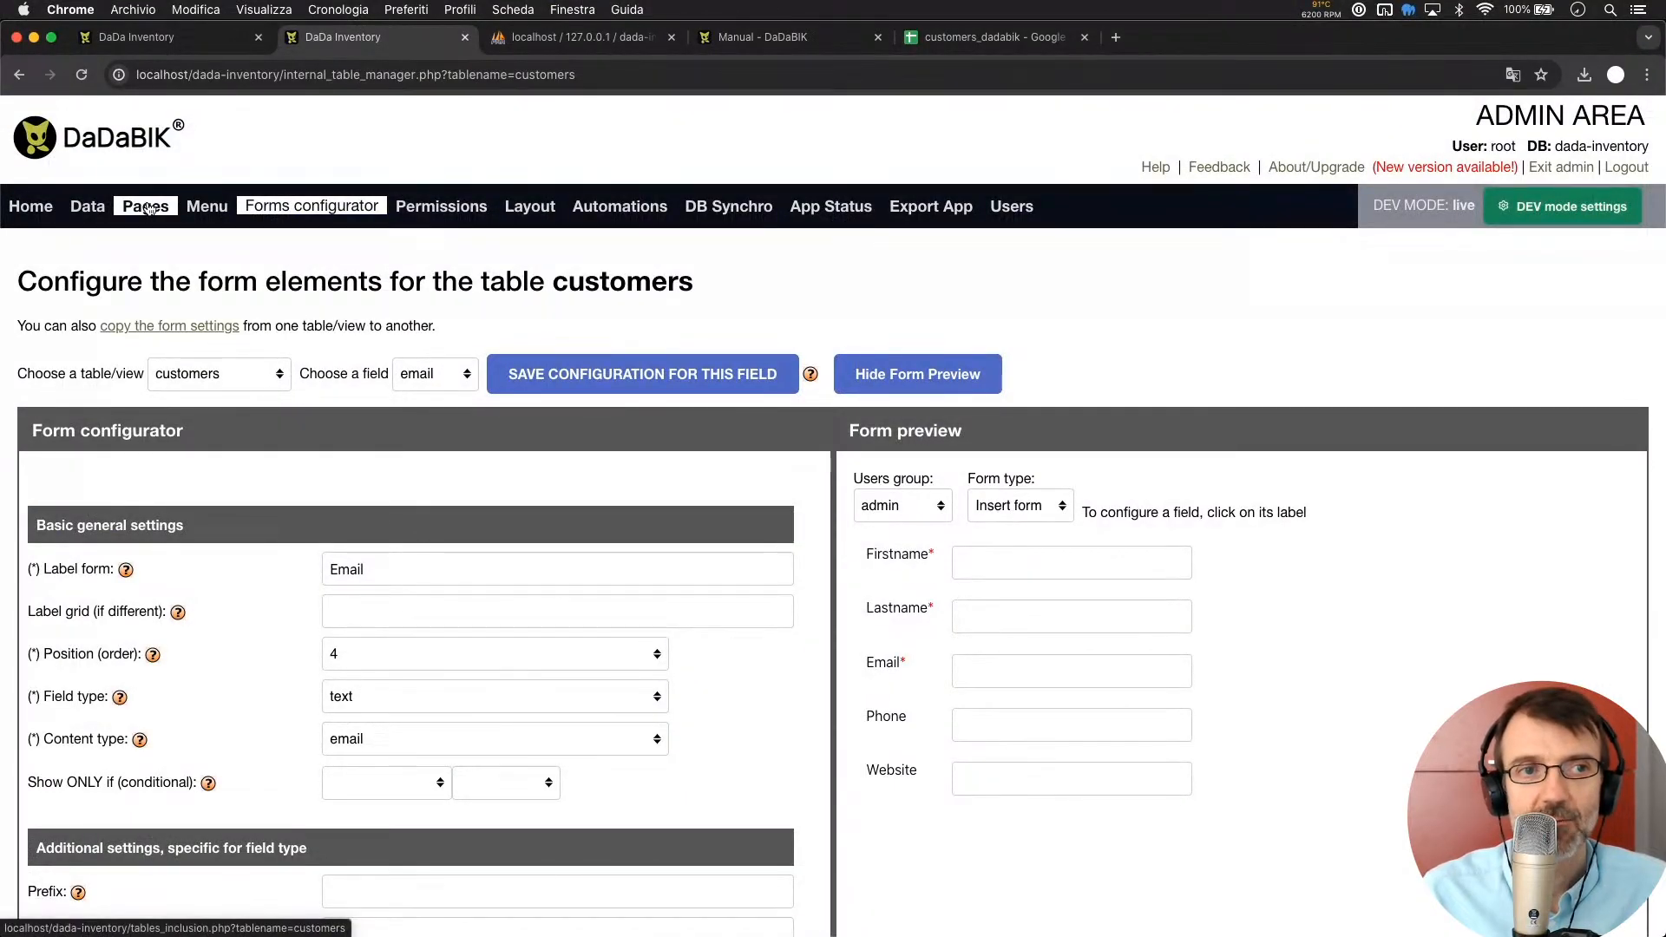
click(147, 208)
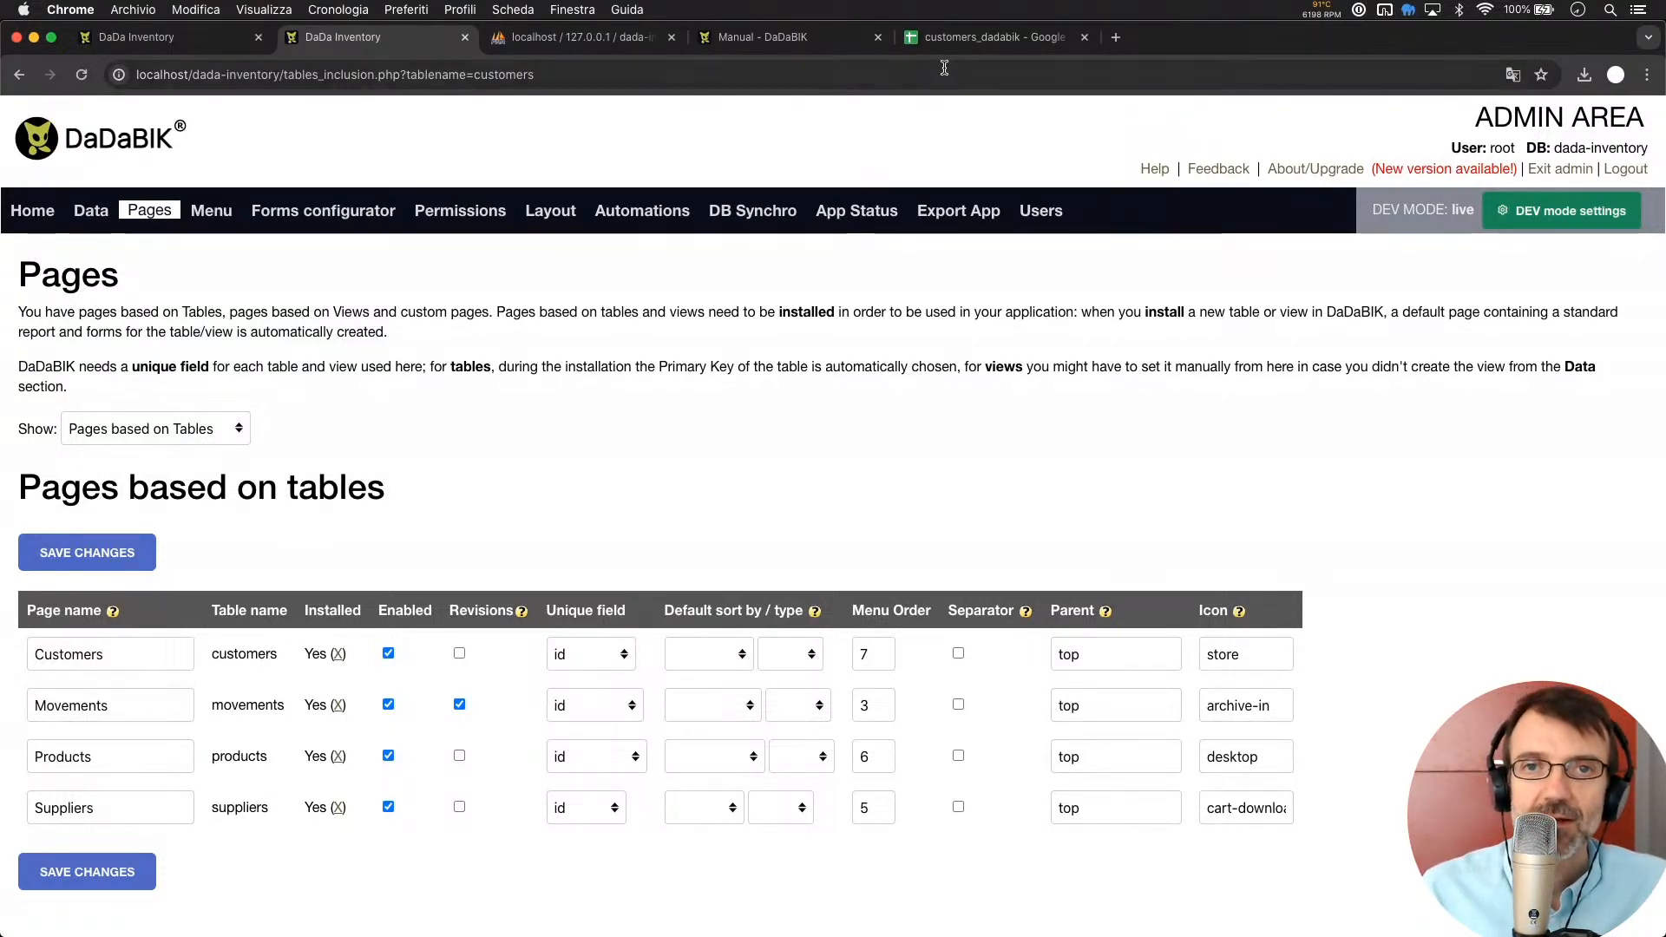
click(959, 46)
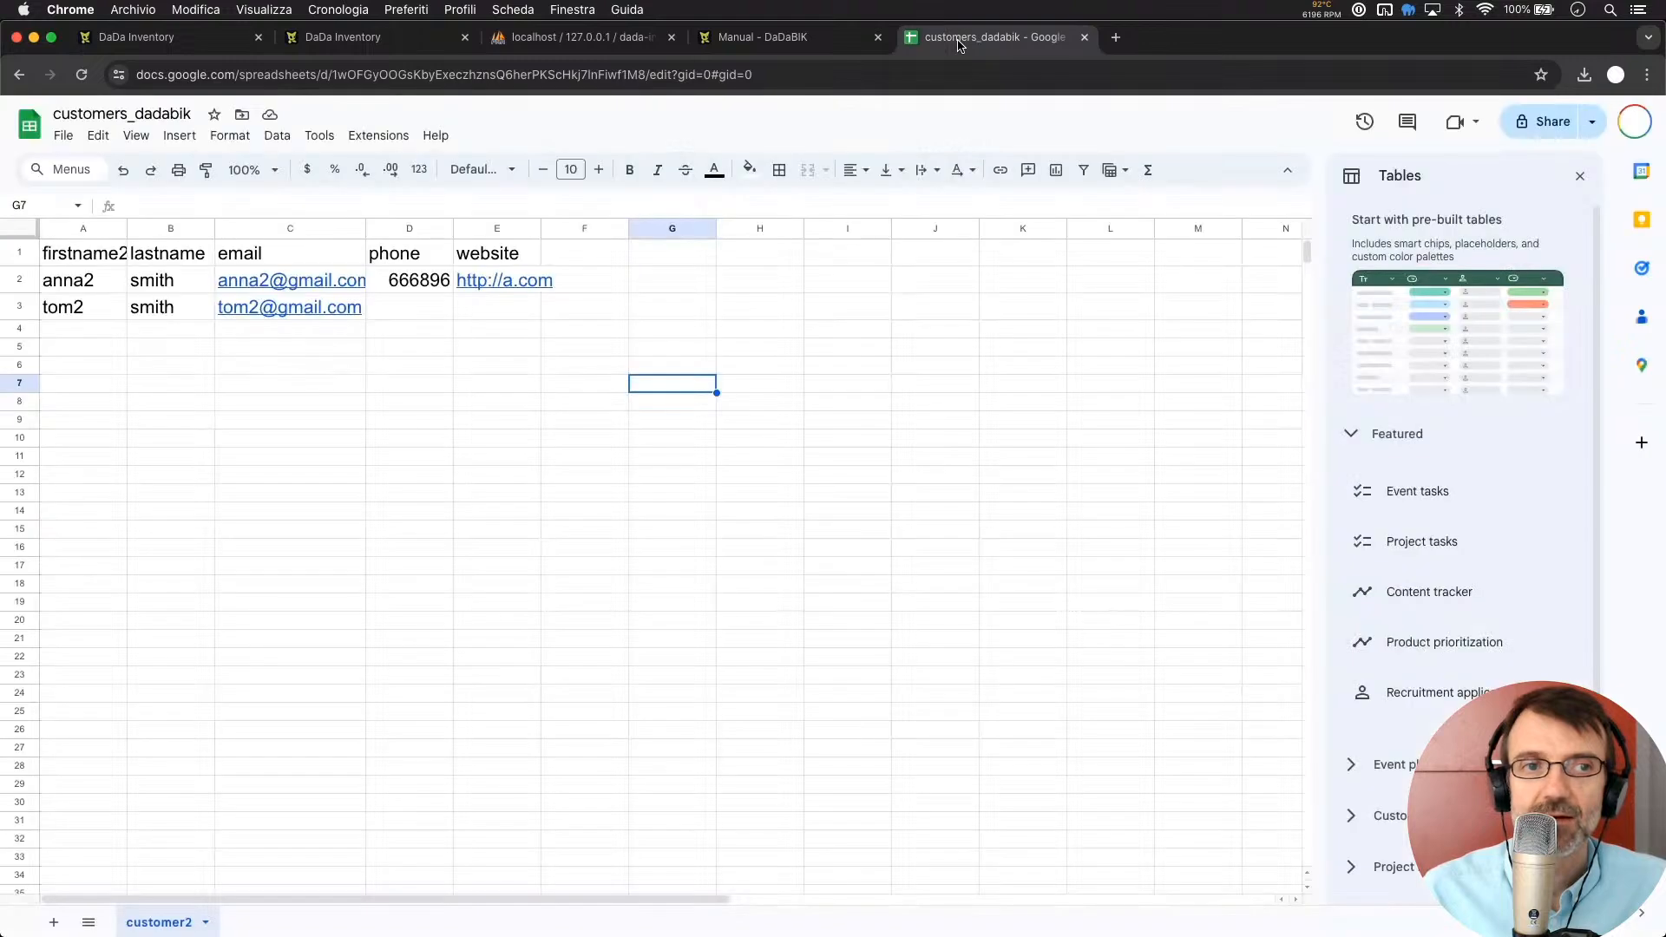
click(201, 431)
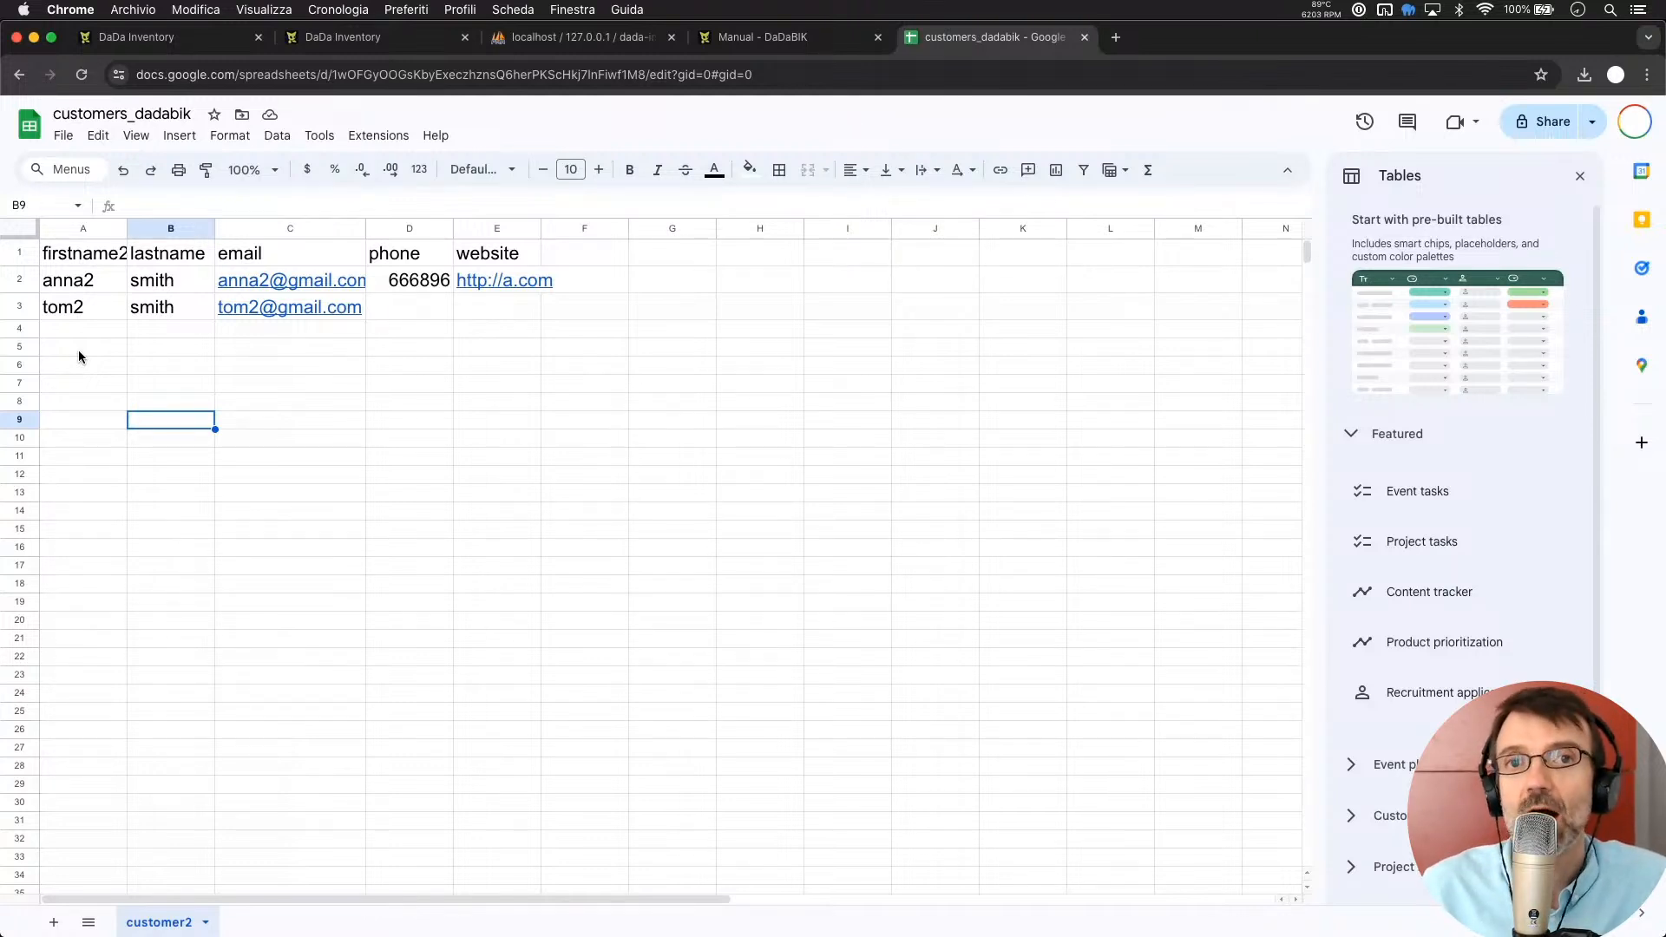
click(613, 376)
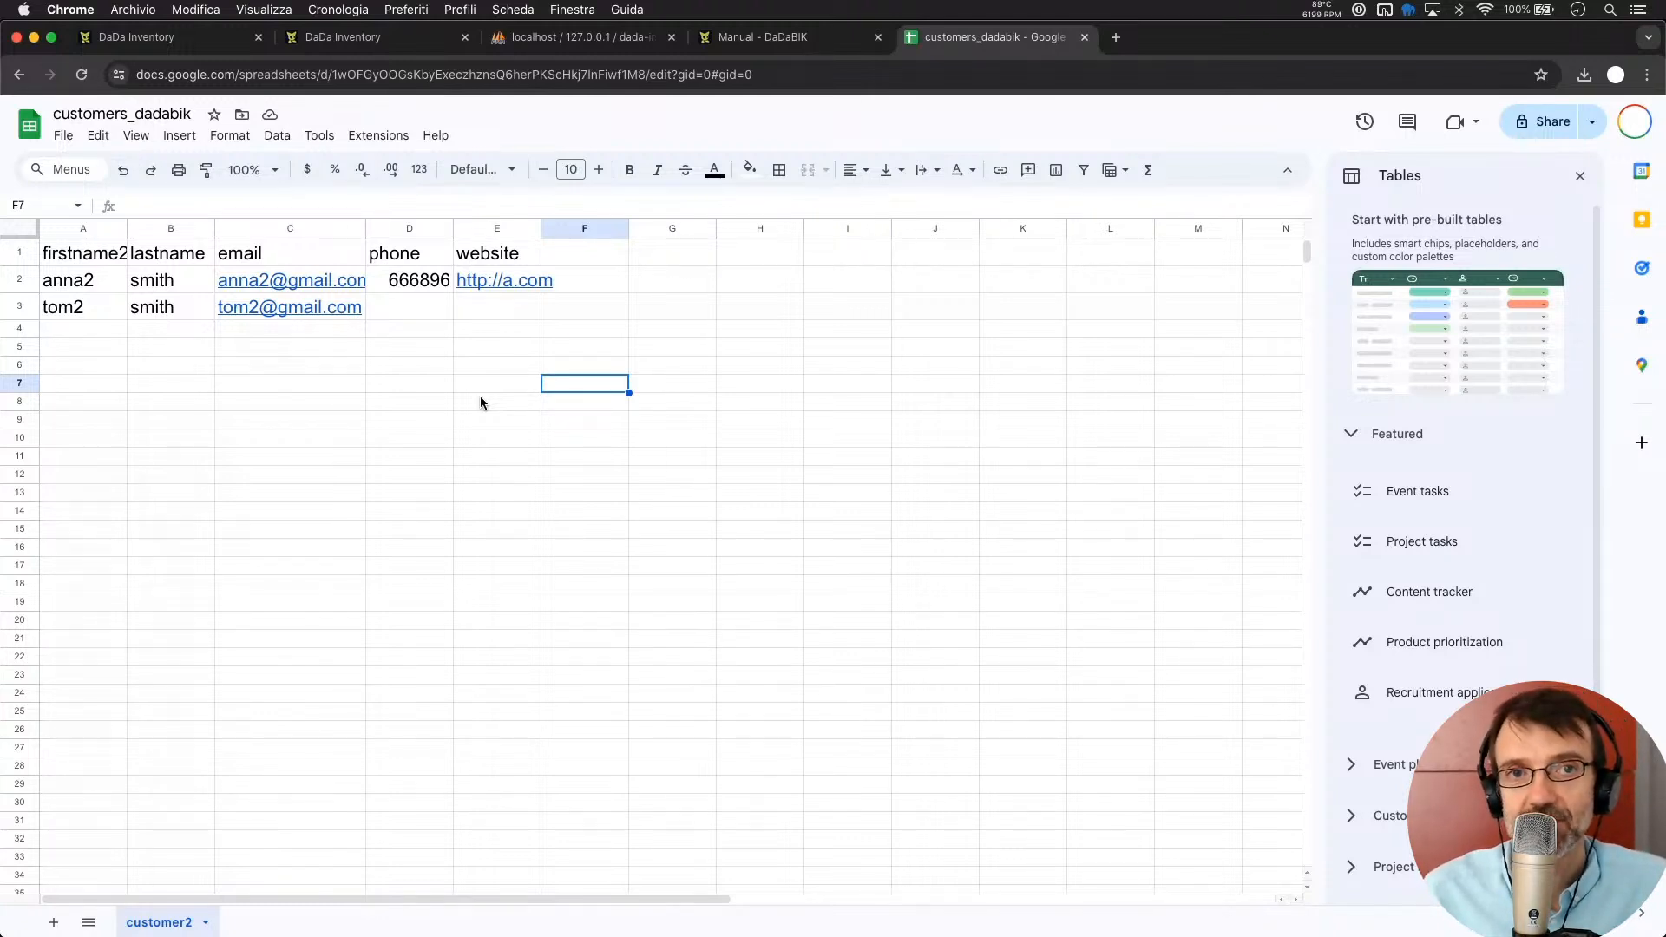
Copy the two $csv_check_uniqueness_fields example lines from the manual's synchronization section
click(764, 36)
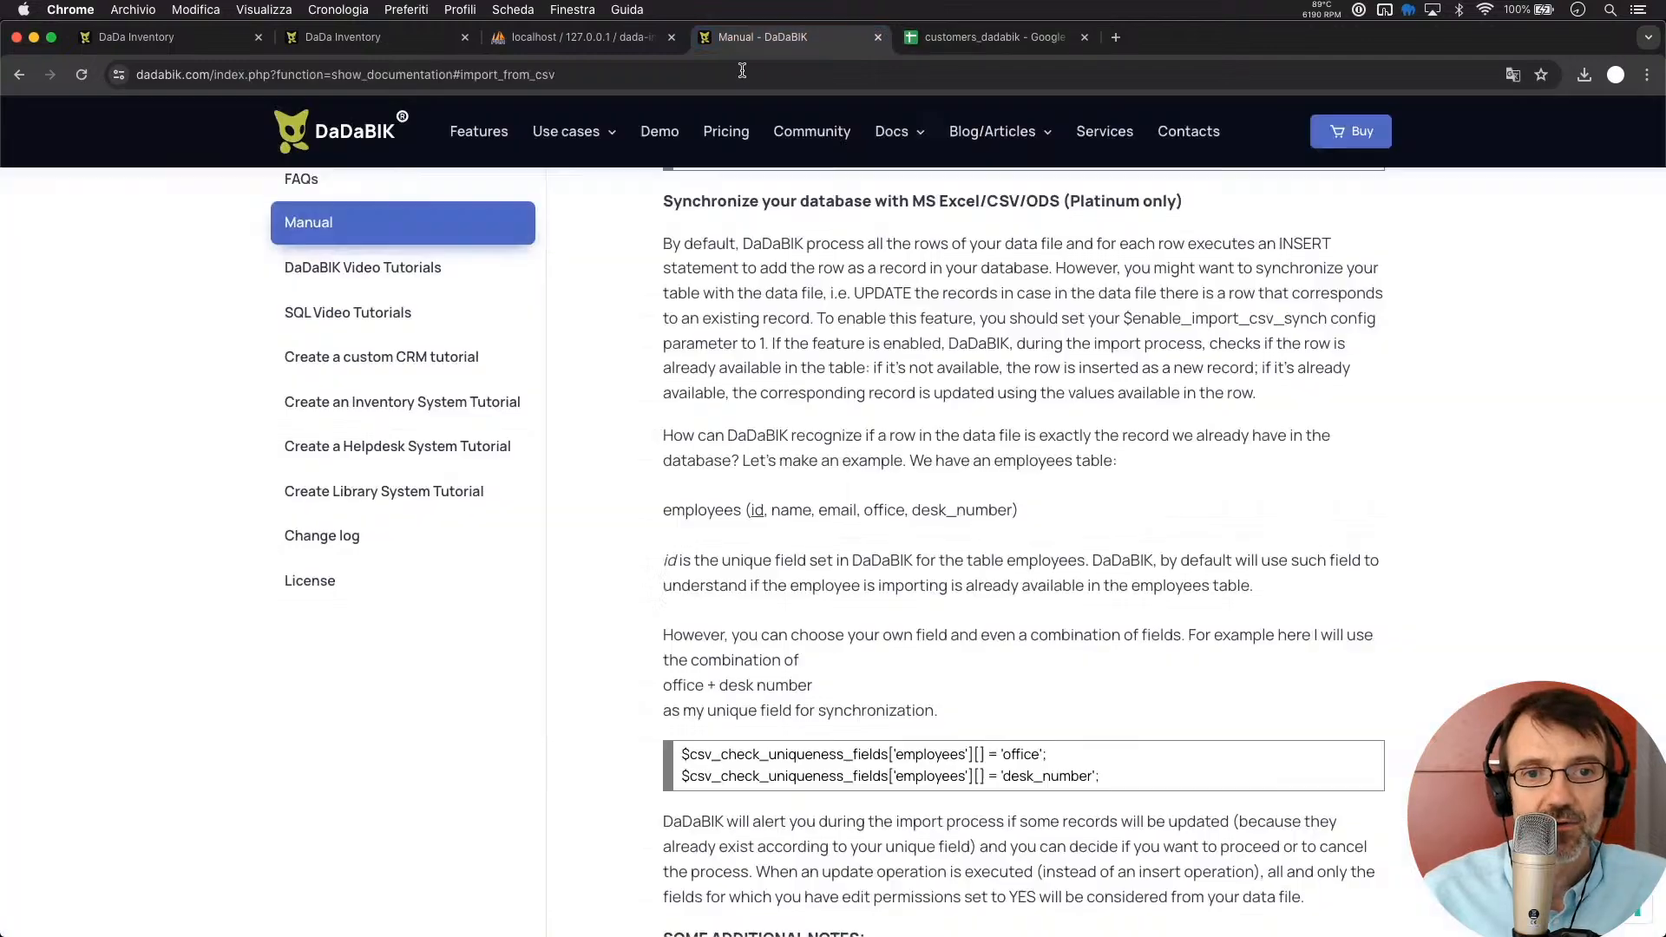
scroll(809, 623, down, 3)
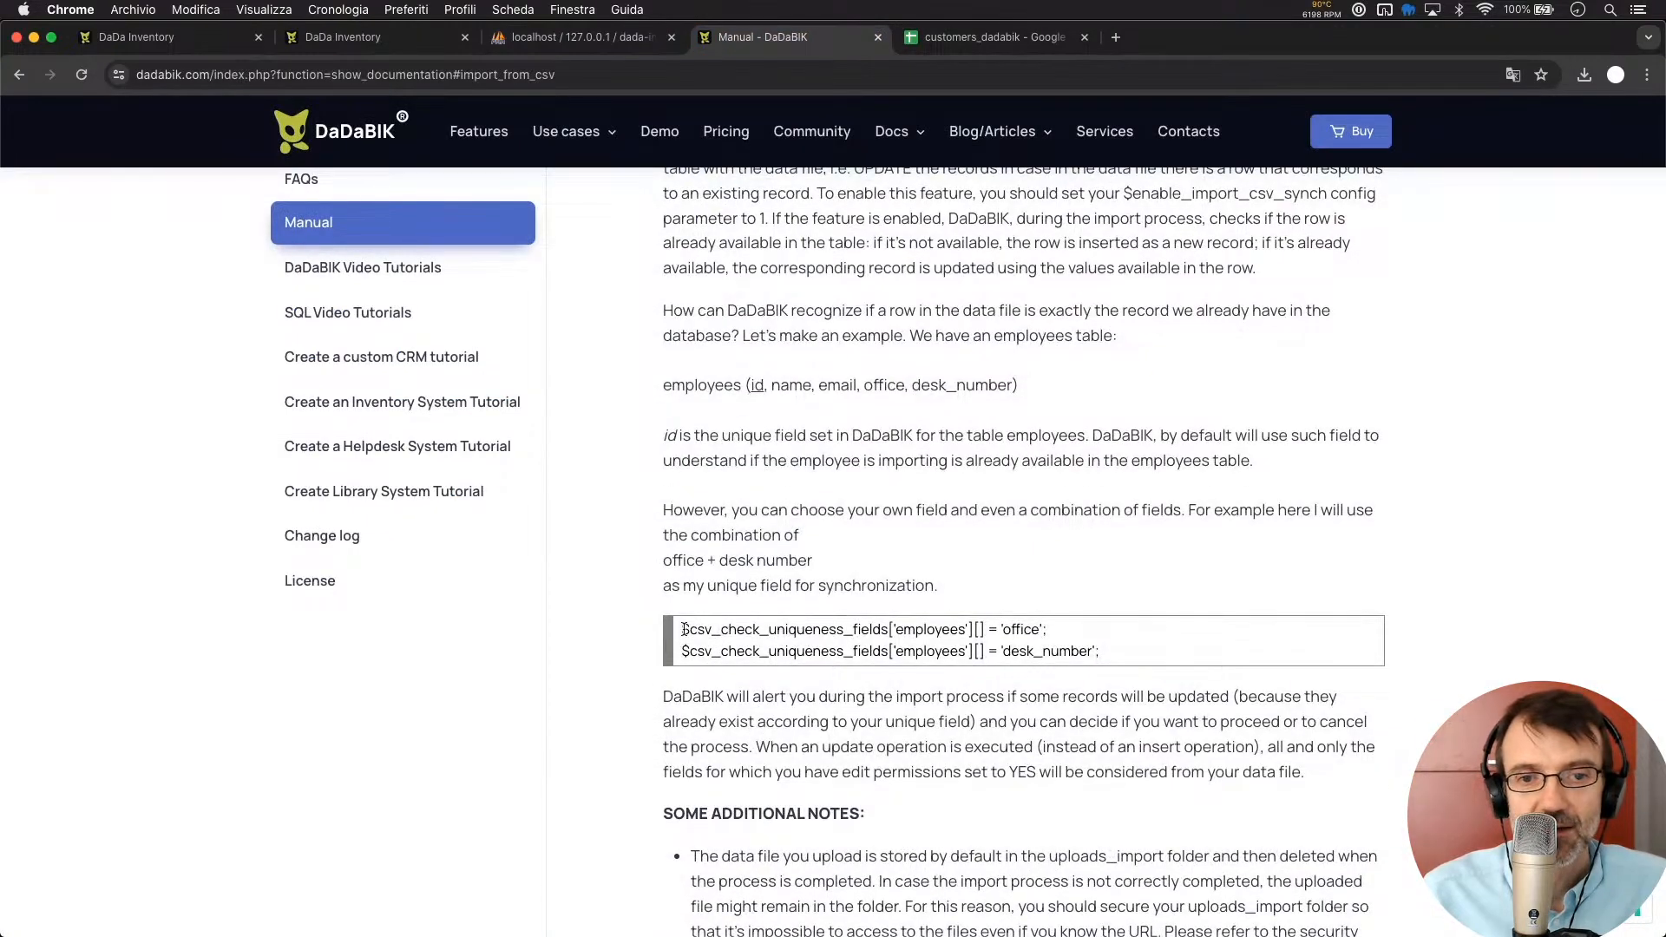
drag(681, 632, 973, 609)
drag(999, 612, 1158, 659)
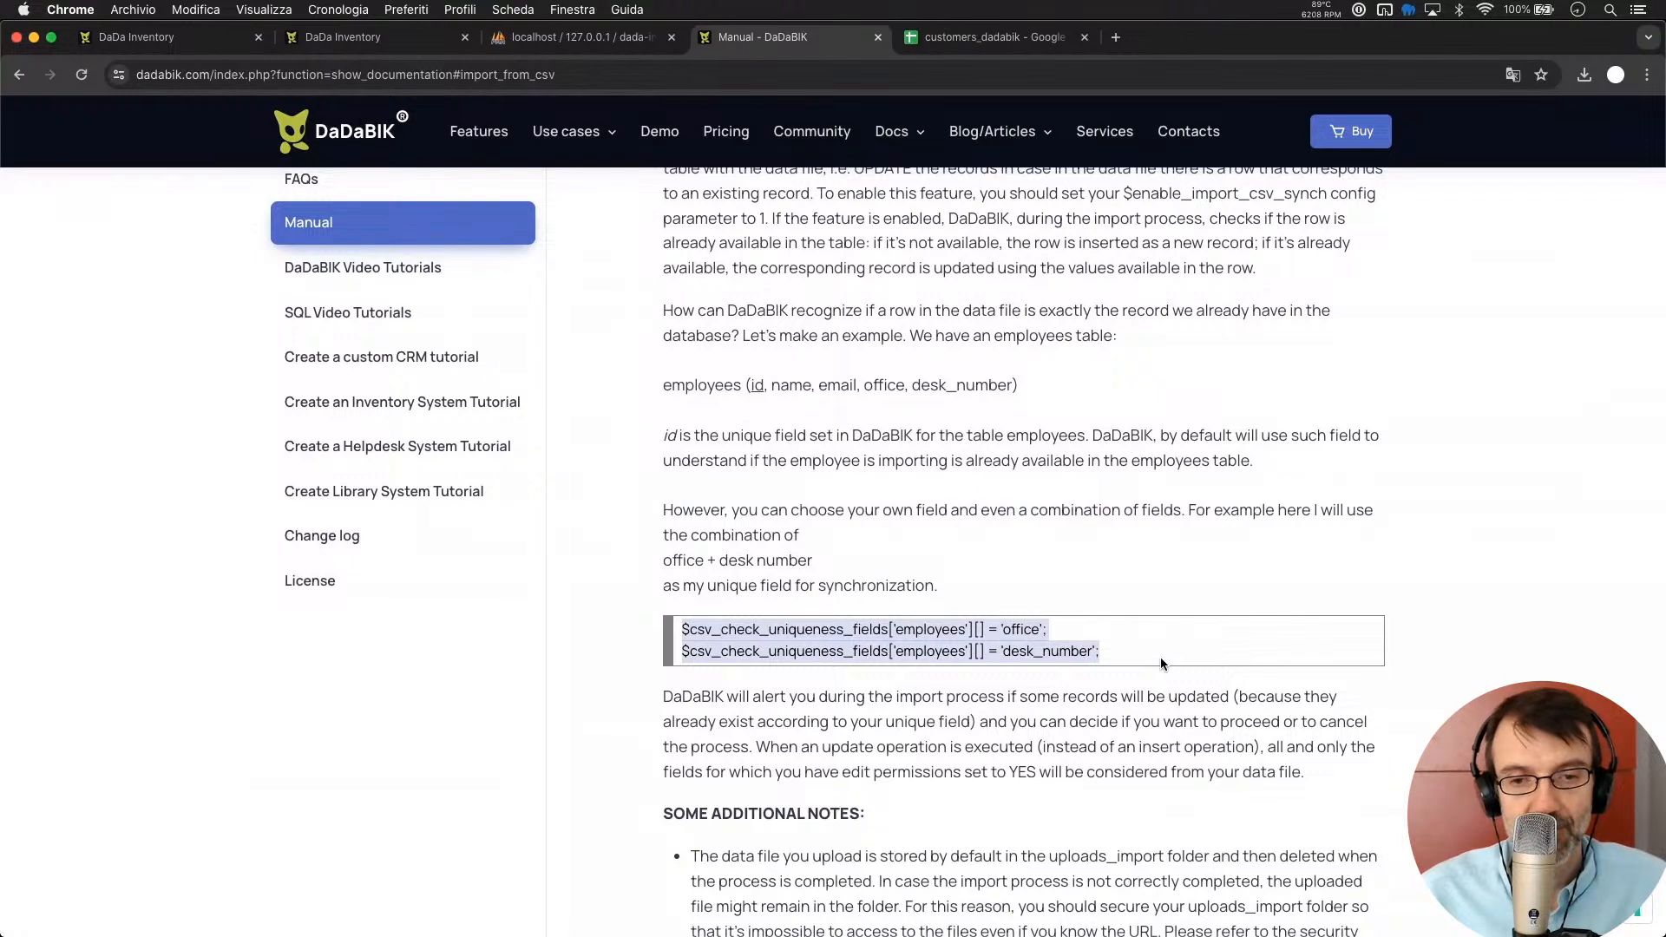
click(959, 570)
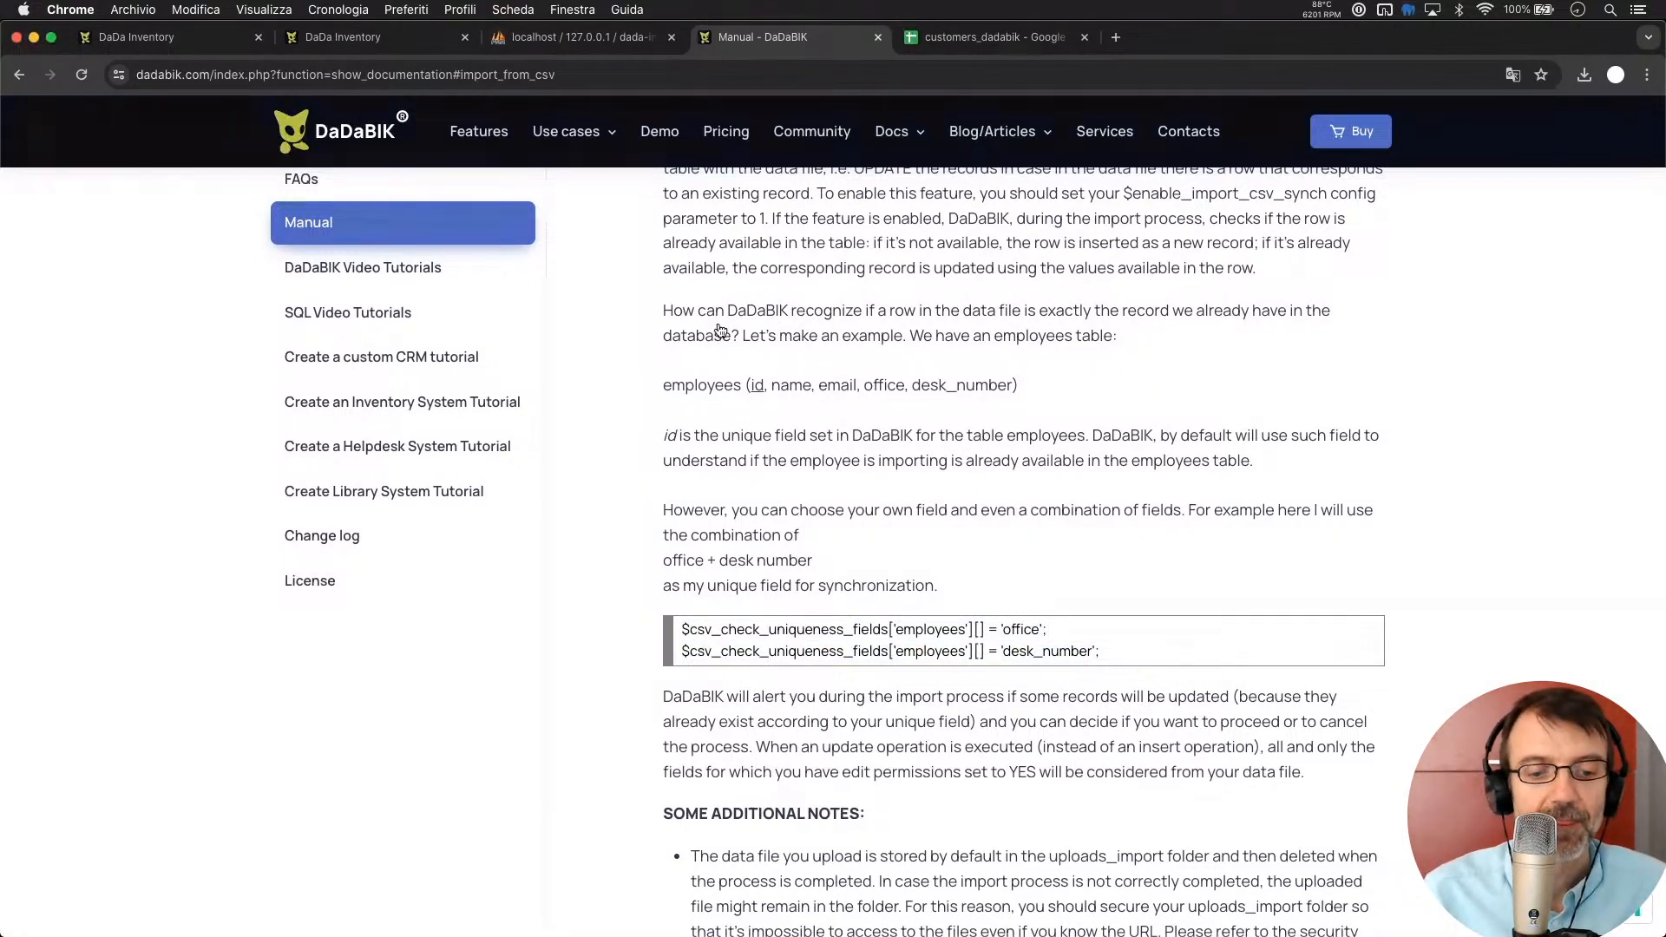
Paste the uniqueness-field lines into config_custom.php and change employees/office to customers/email
key(super+Tab)
key(Return)
key(Return)
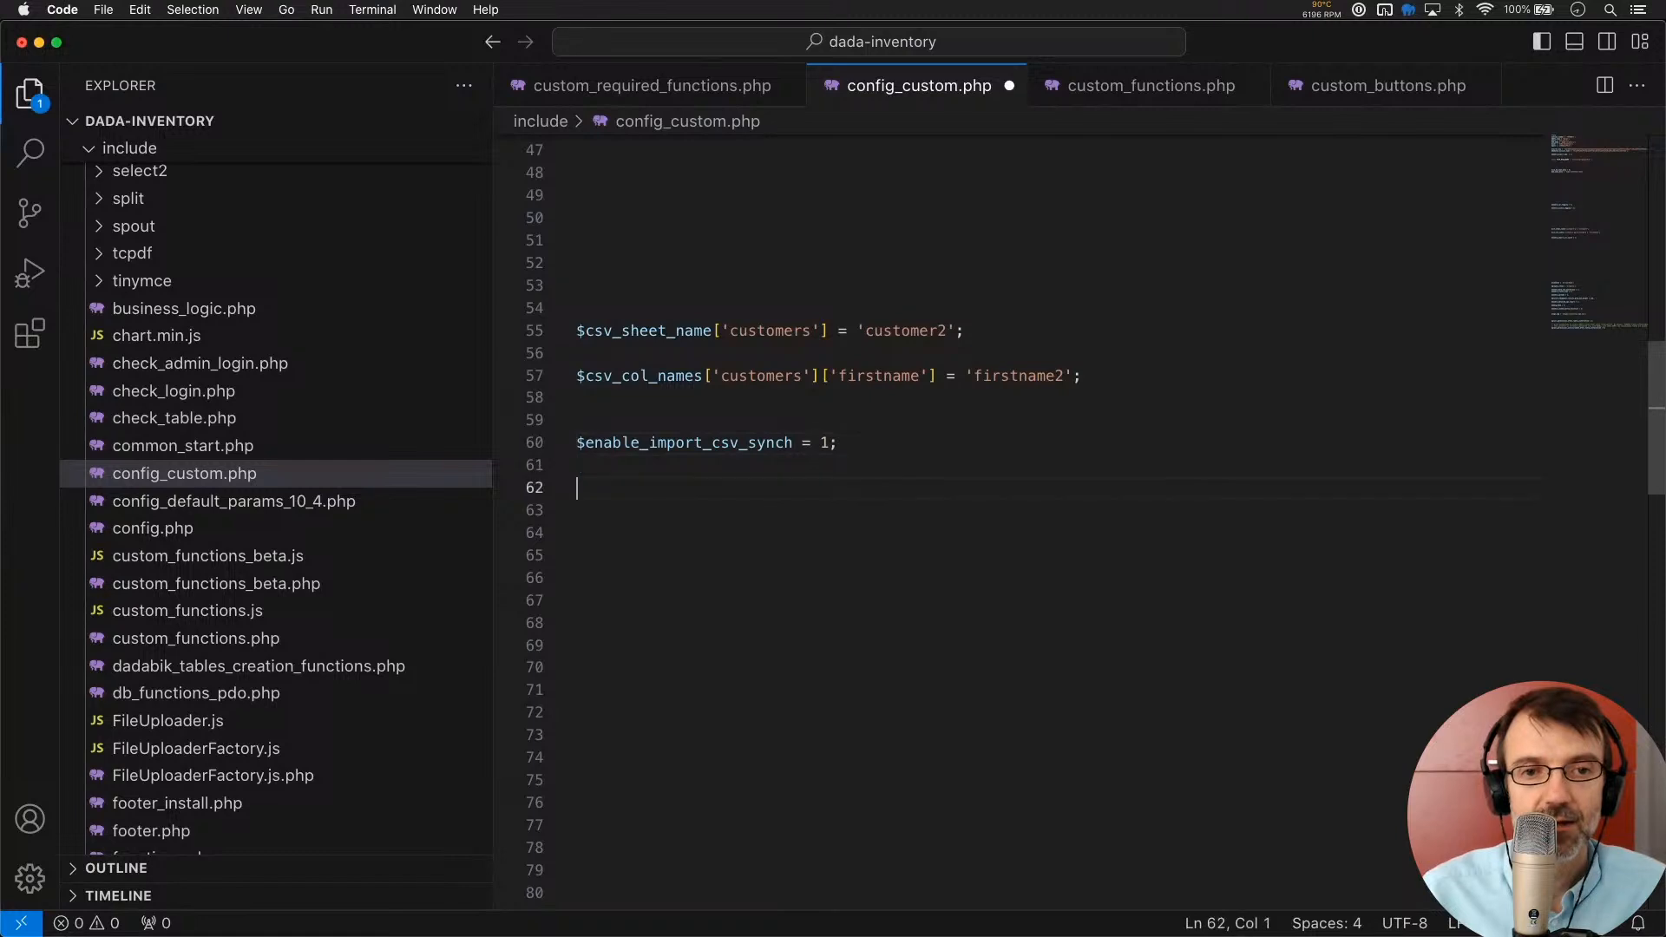
key(super+v)
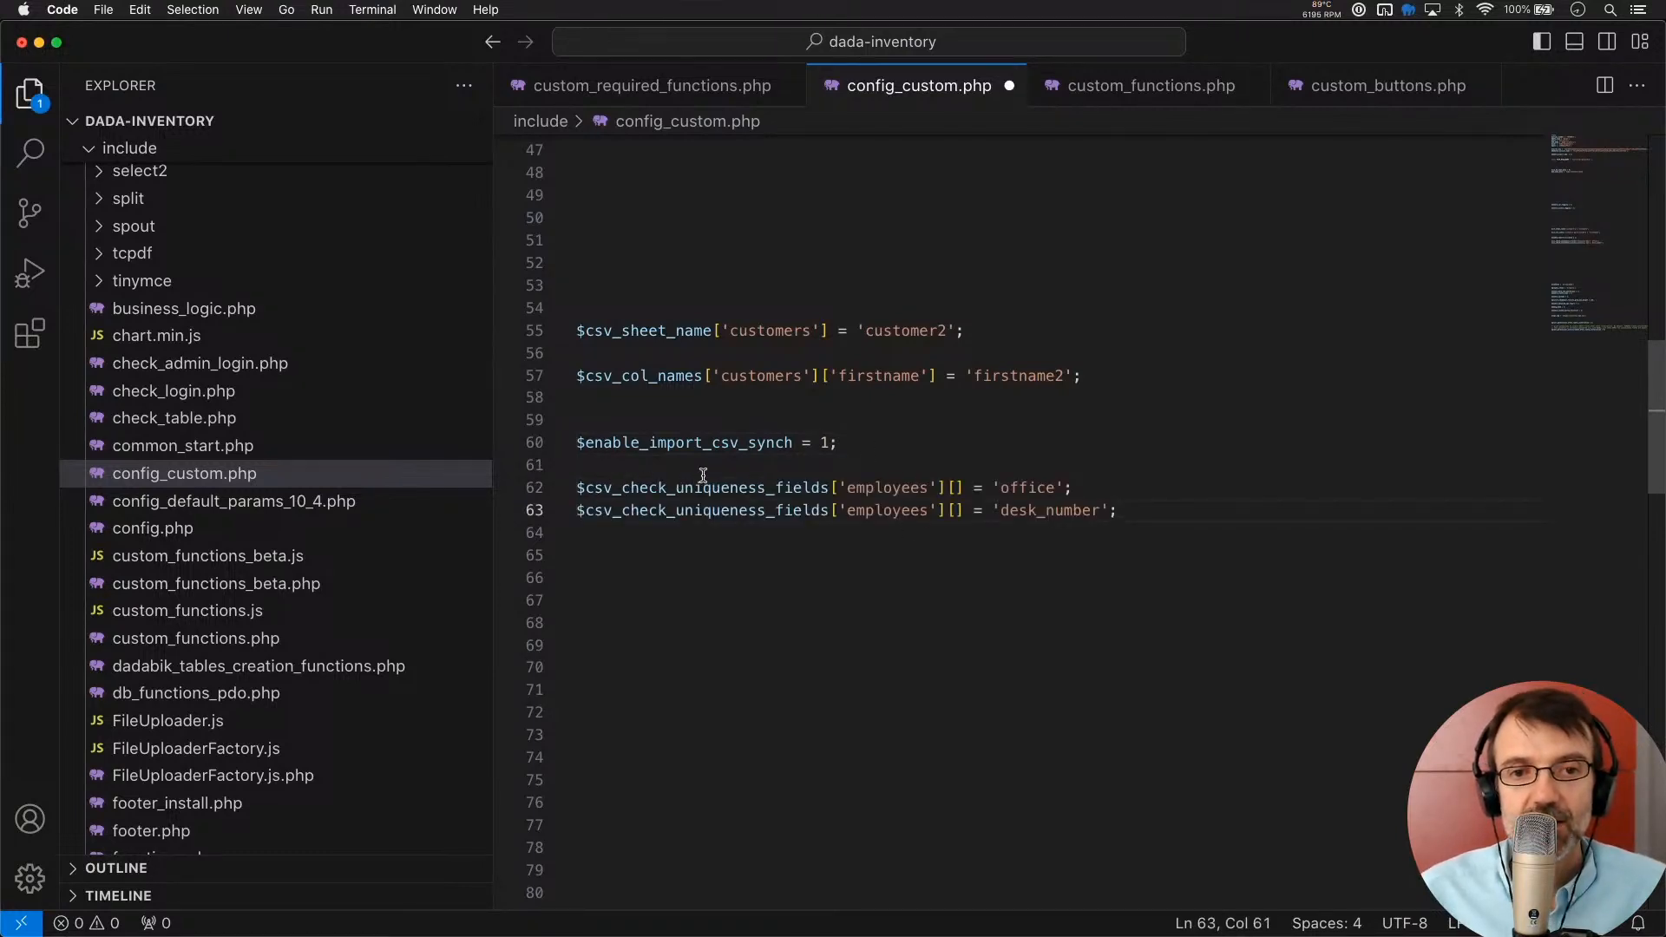
double_click(664, 489)
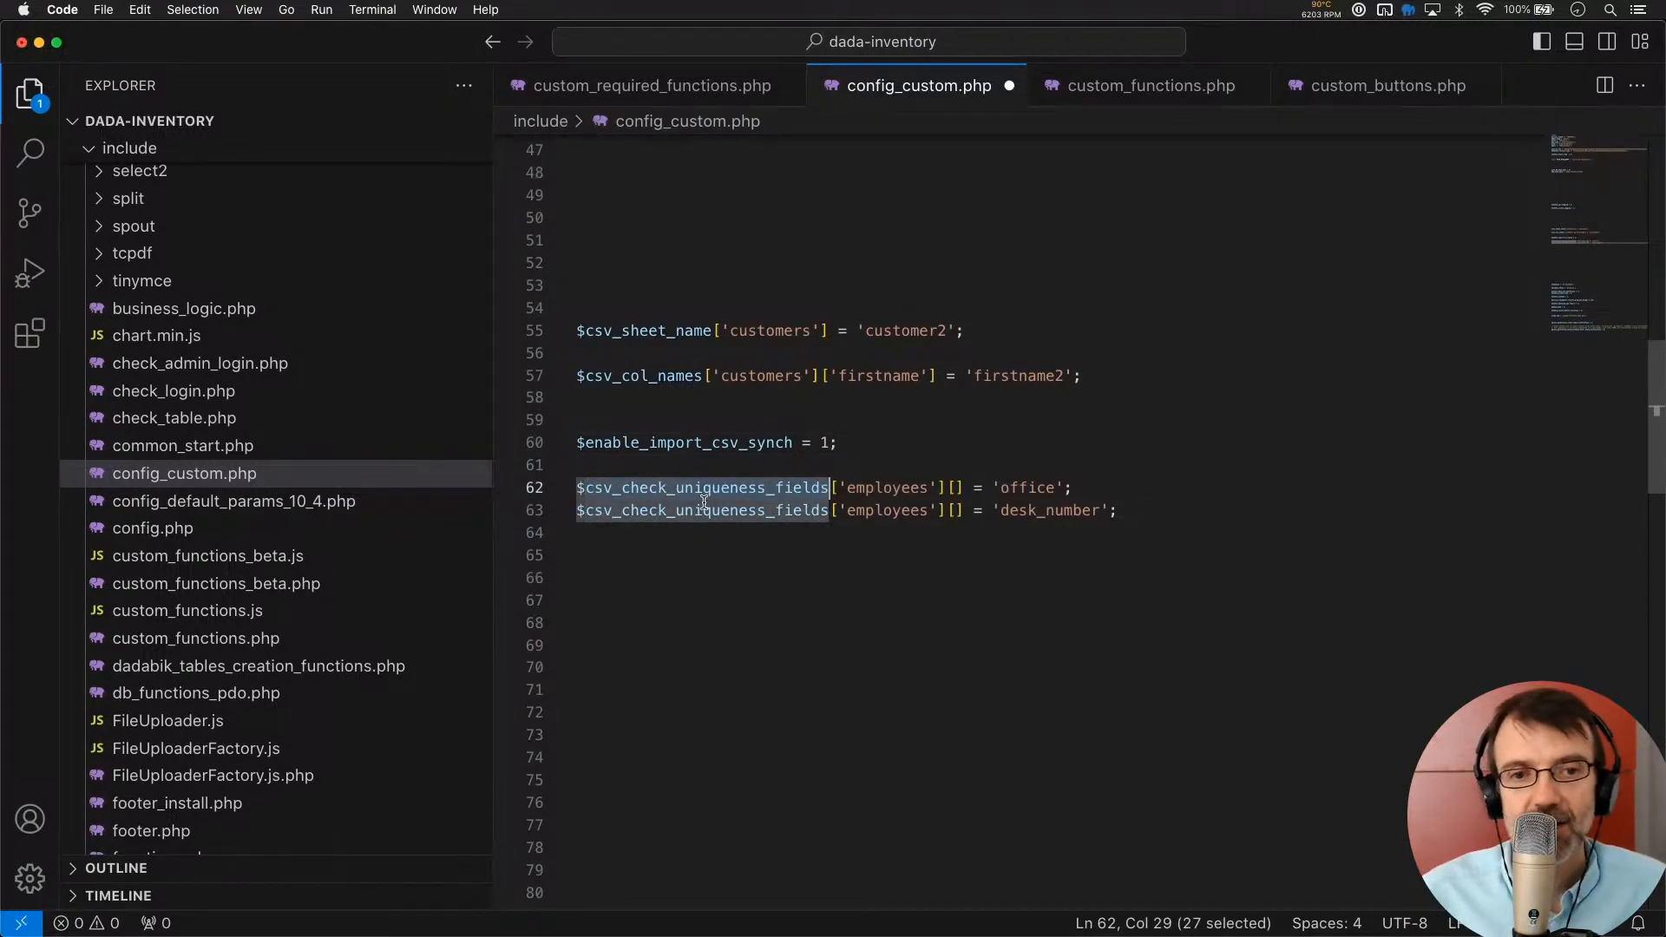
click(704, 491)
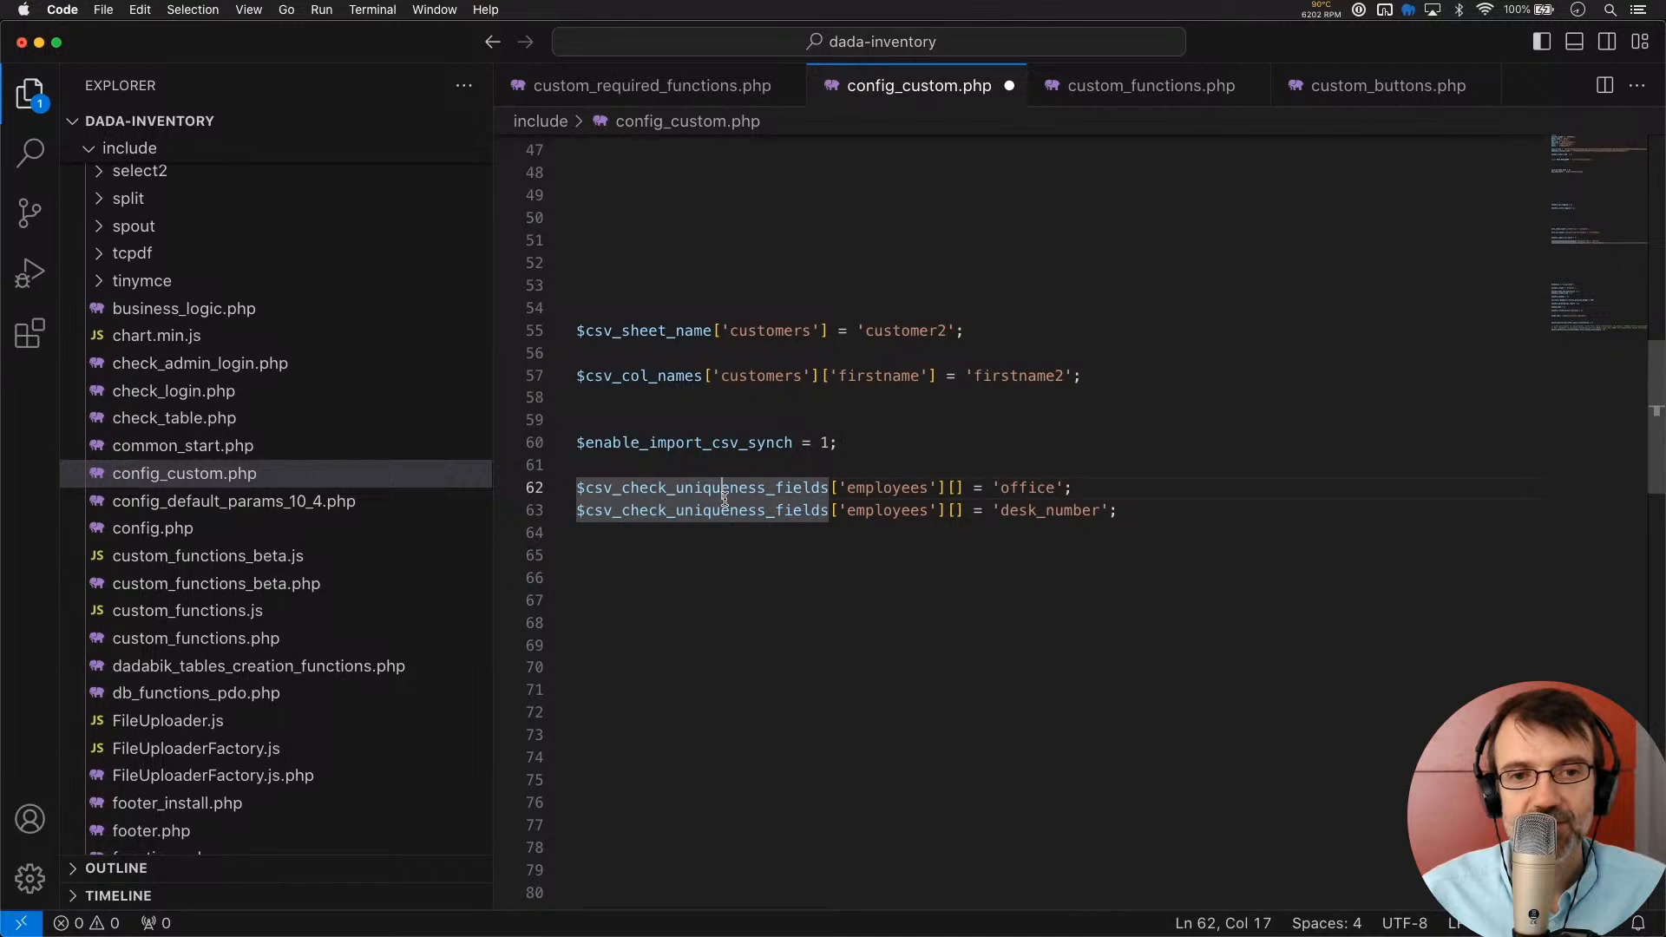
double_click(887, 490)
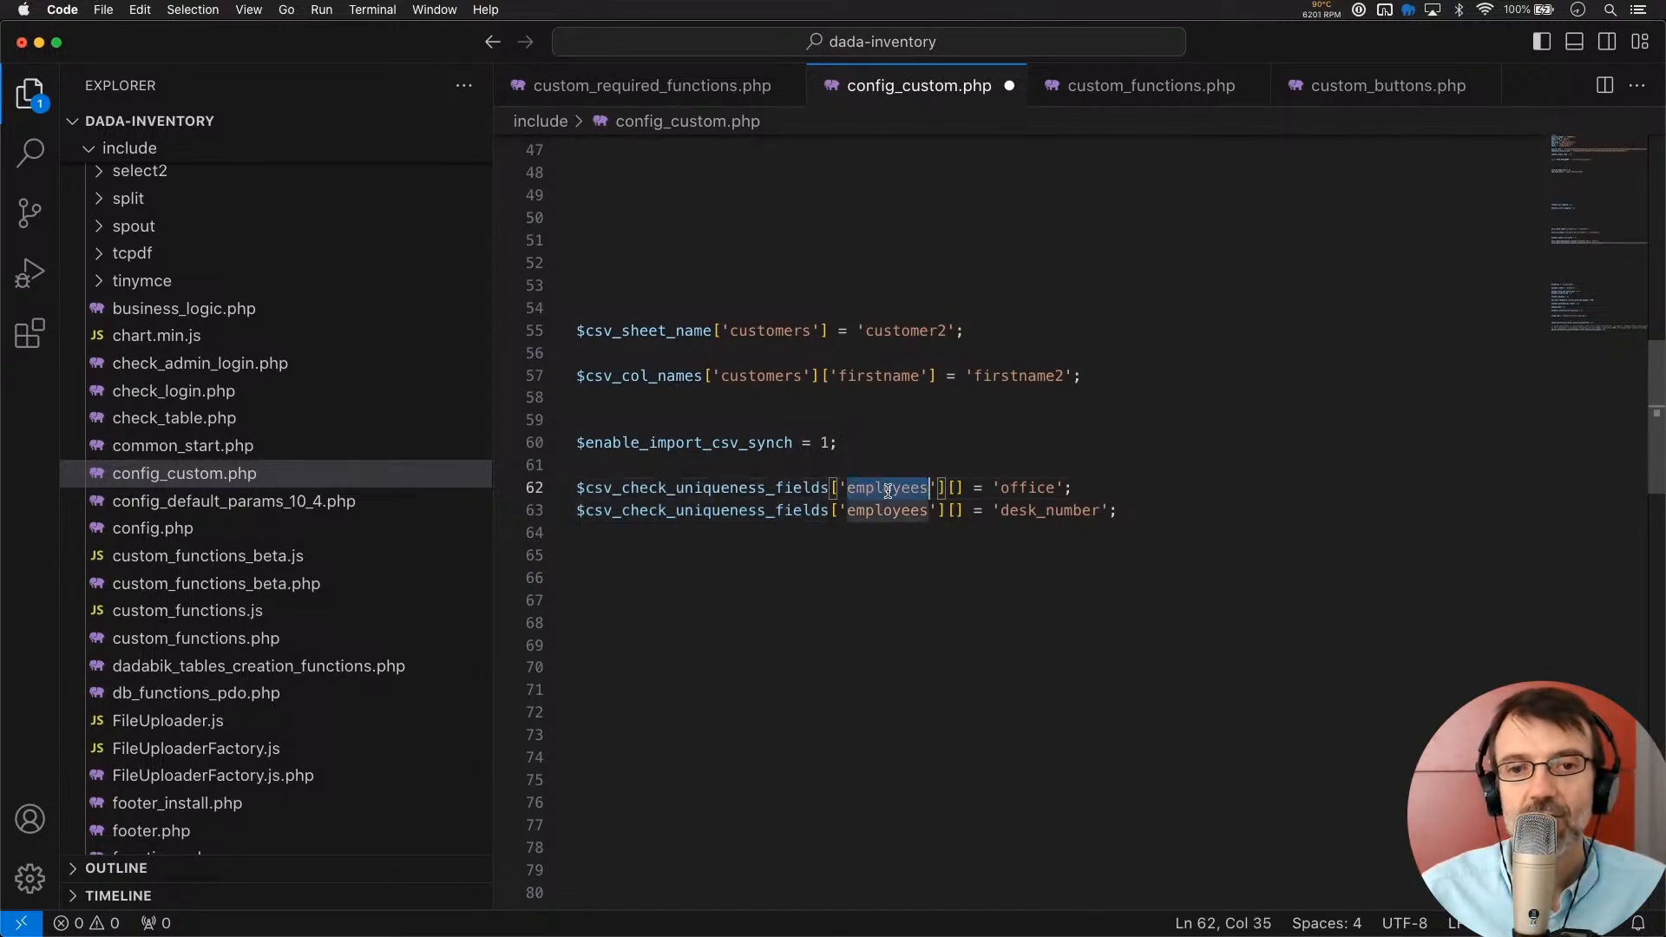
text(customers)
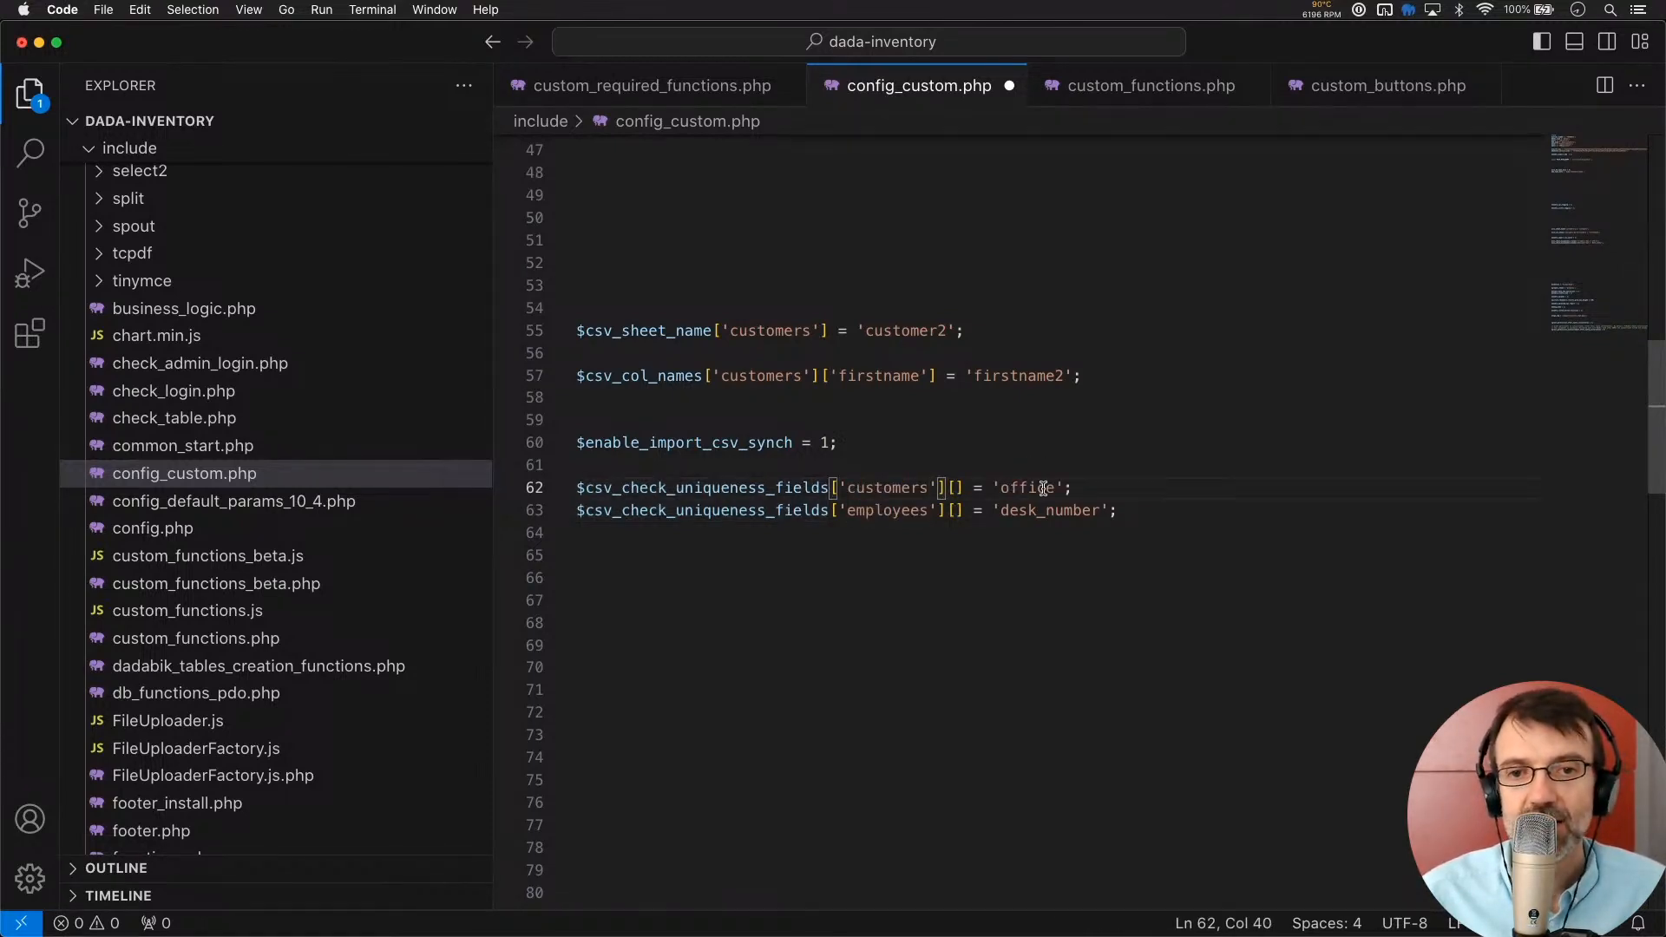
double_click(1043, 490)
text(email)
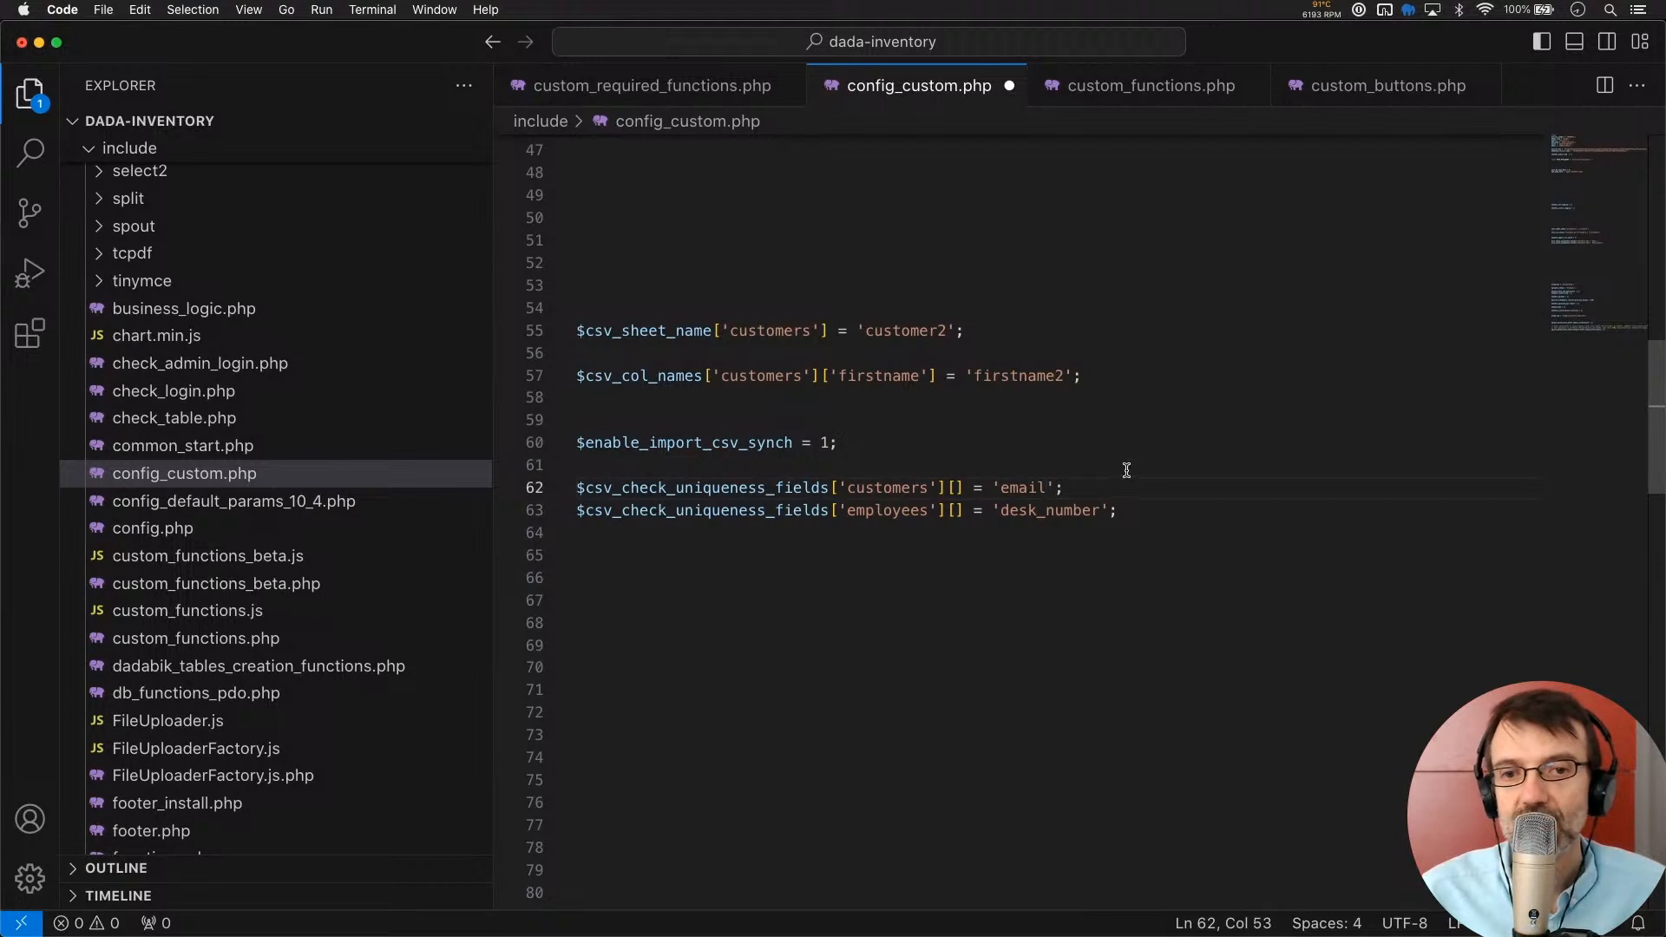
click(1126, 469)
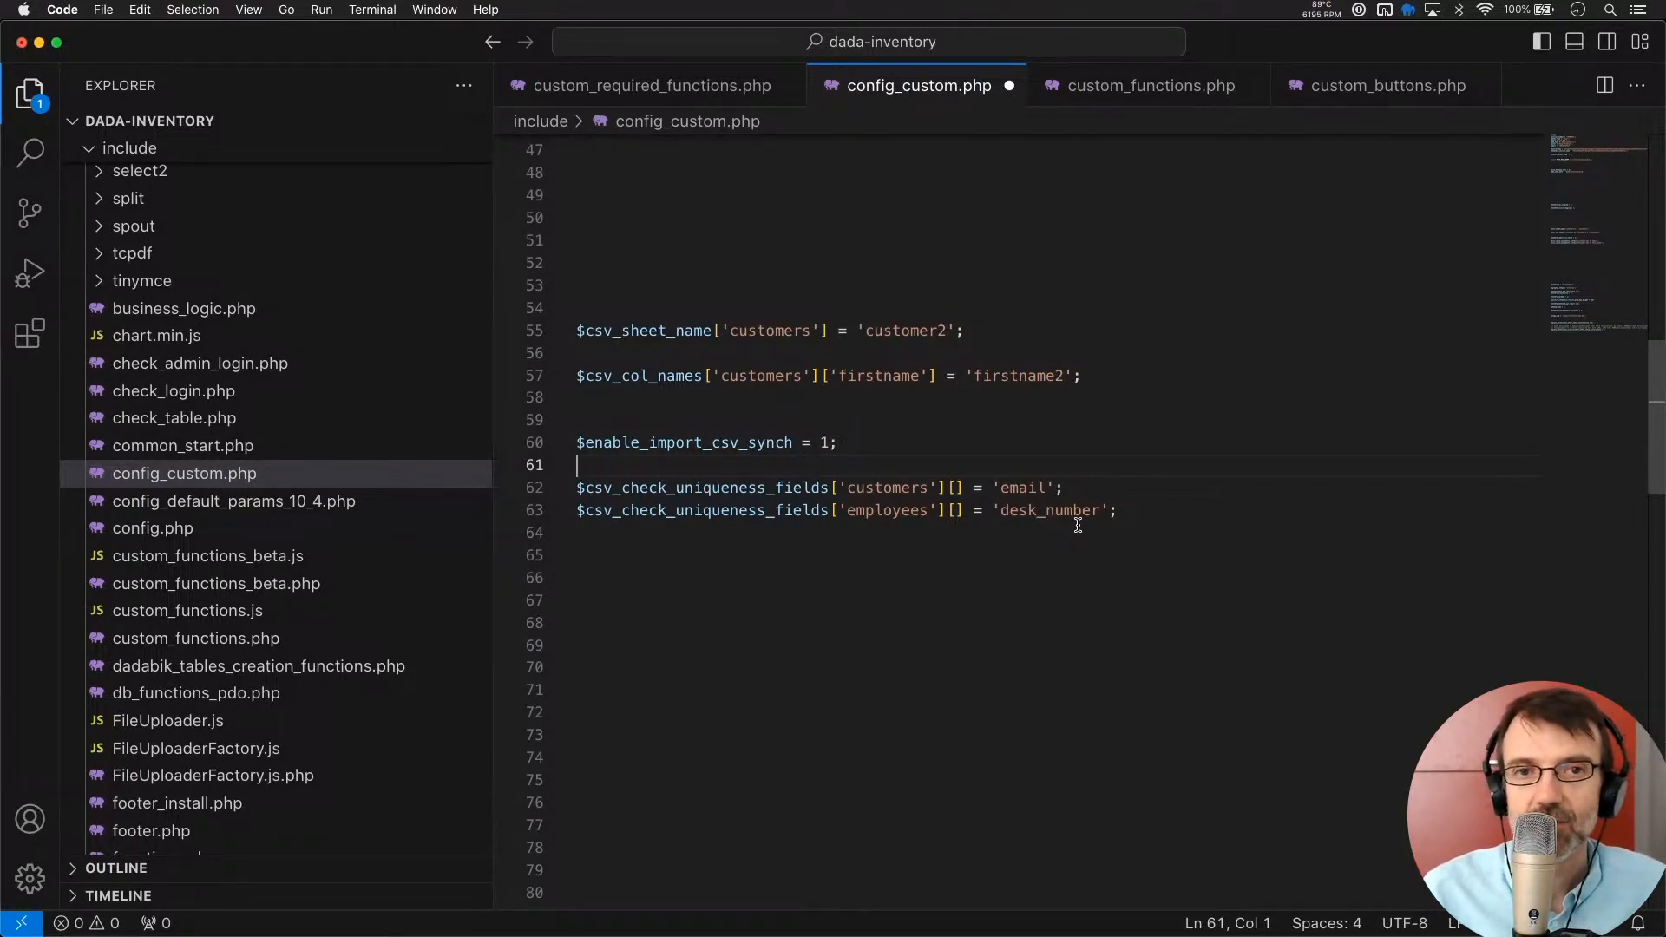
Delete the leftover employees uniqueness line and save config_custom.php
key(super+Tab)
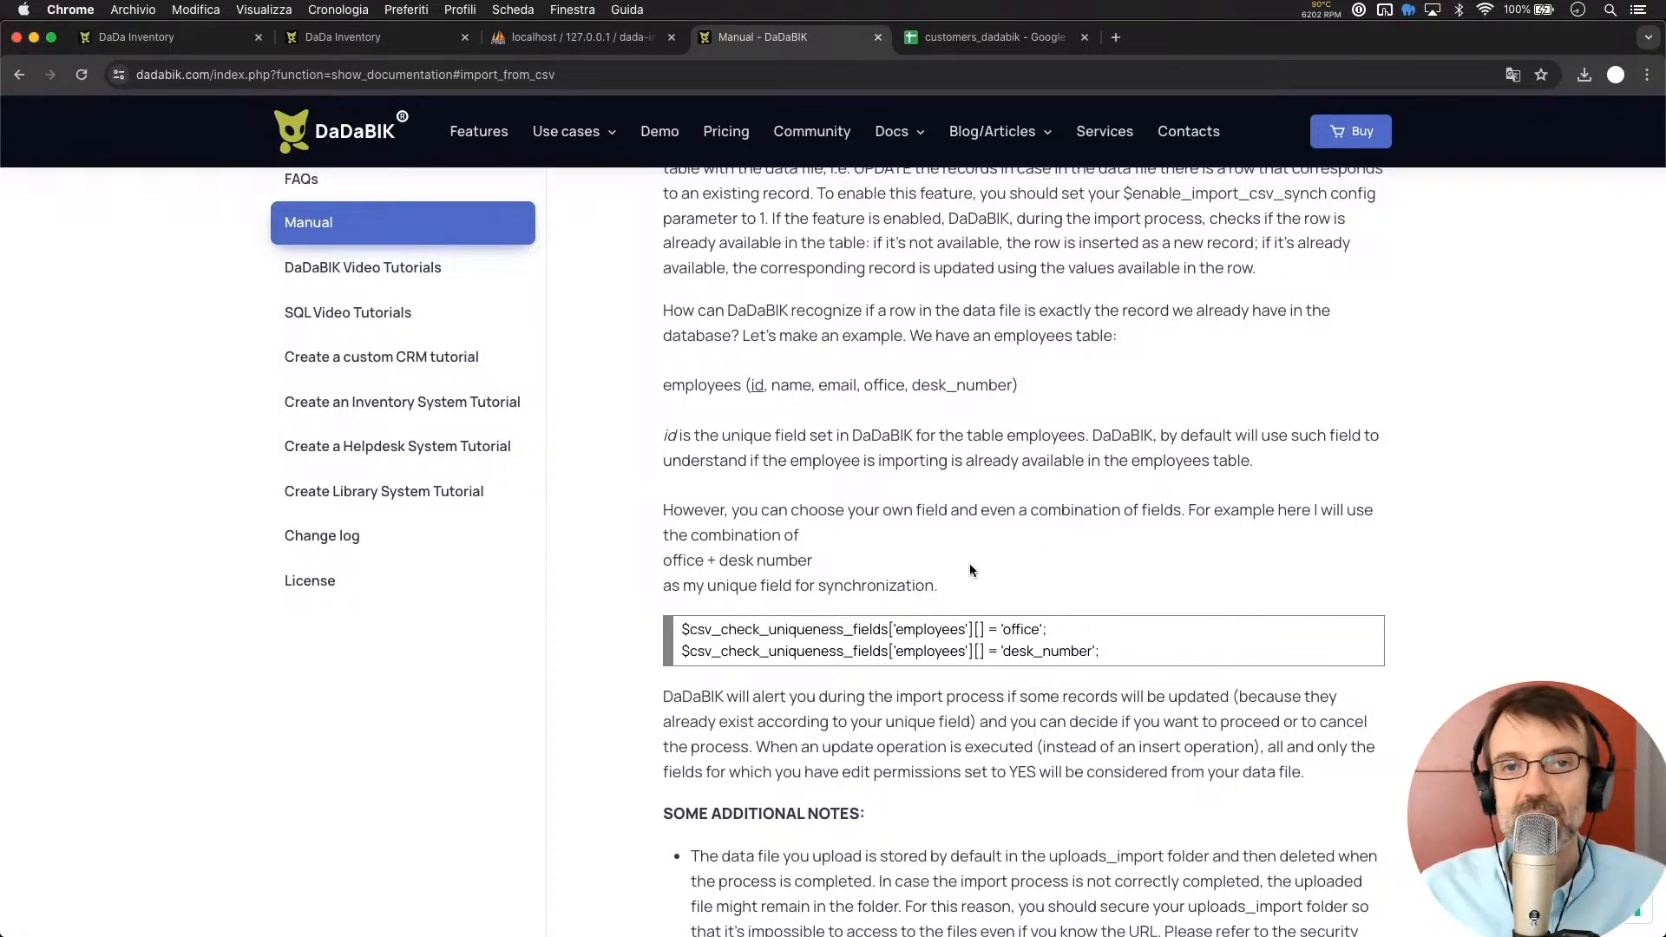
key(super+Tab)
click(1091, 487)
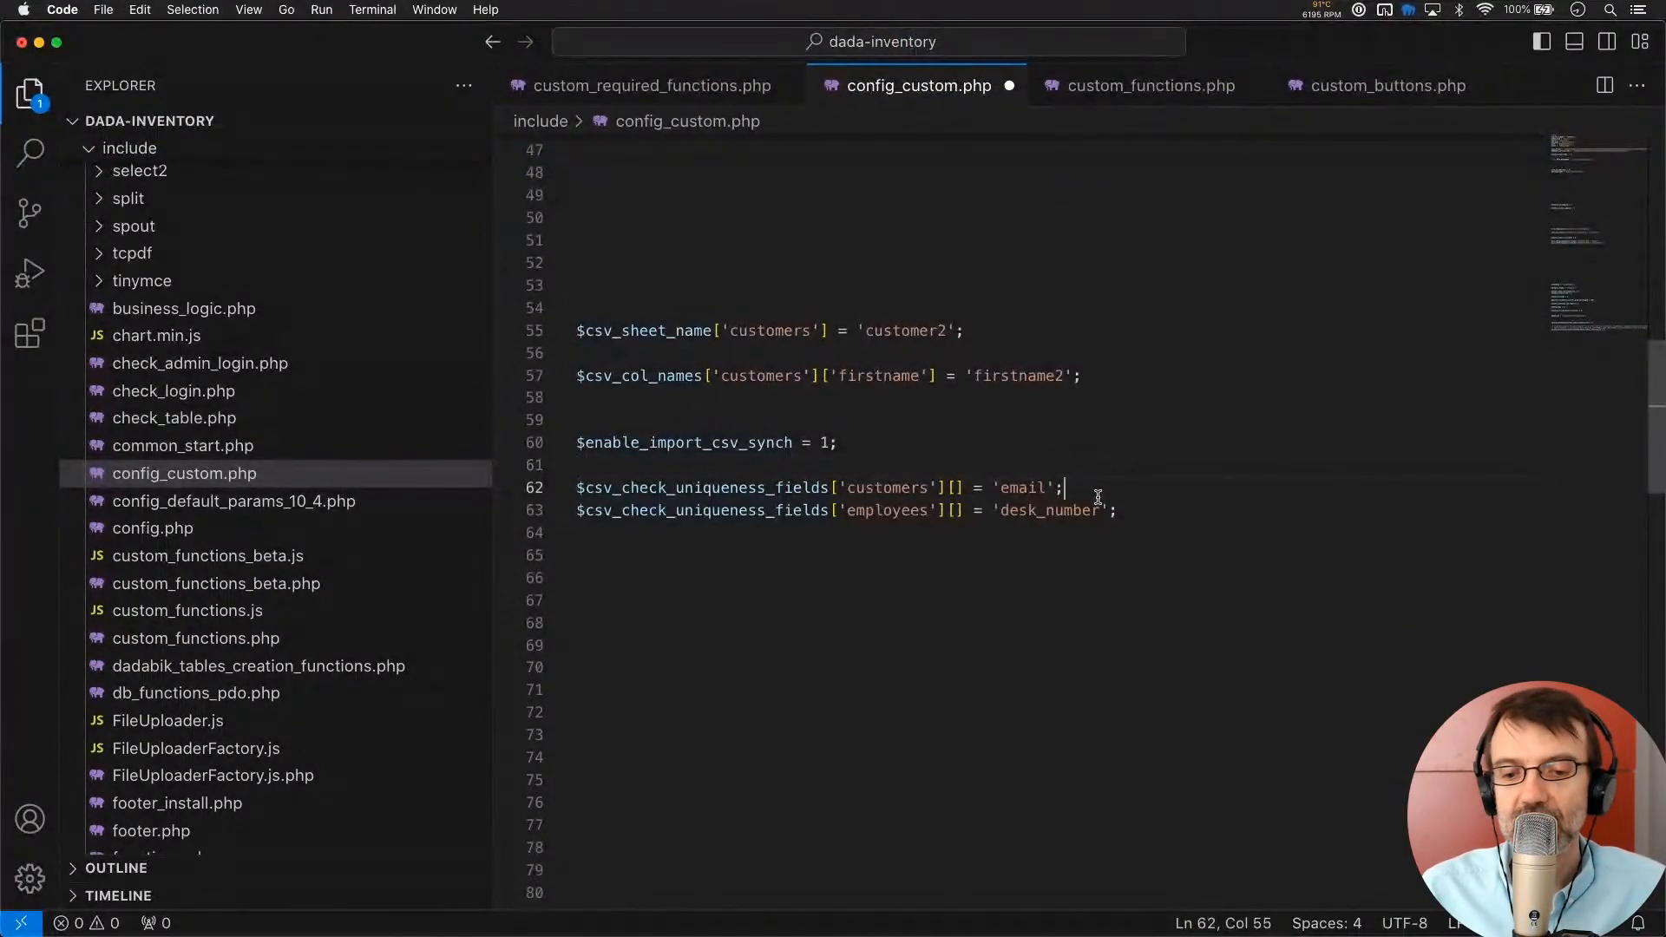
shift+click(1175, 530)
key(BackSpace)
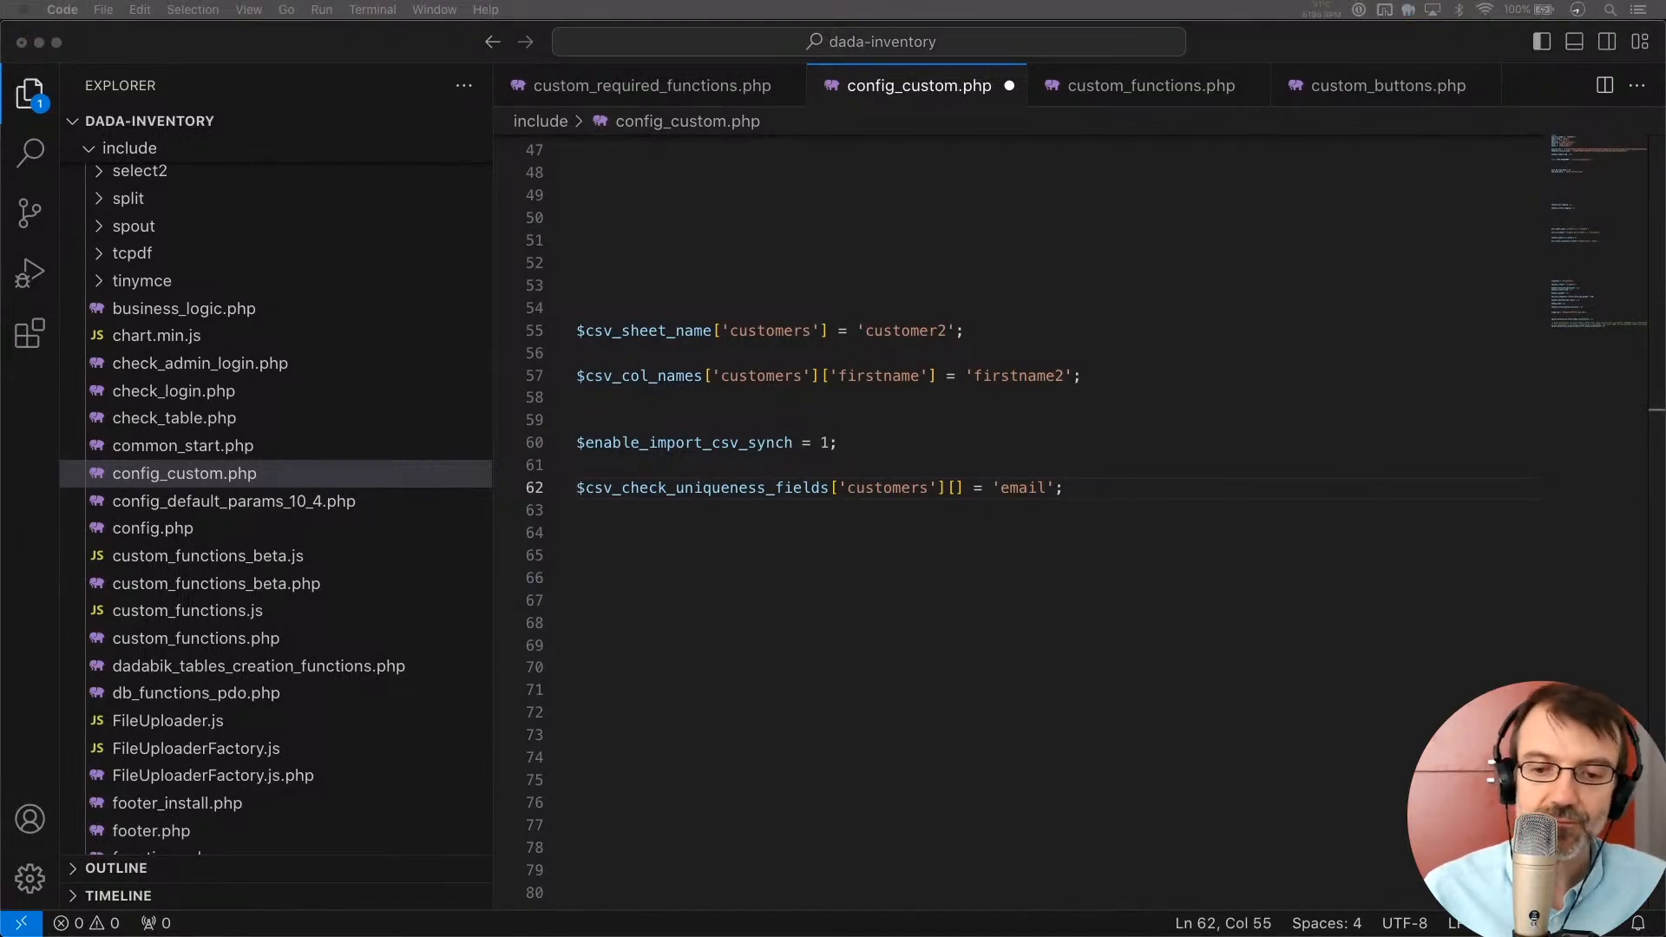
click(1053, 508)
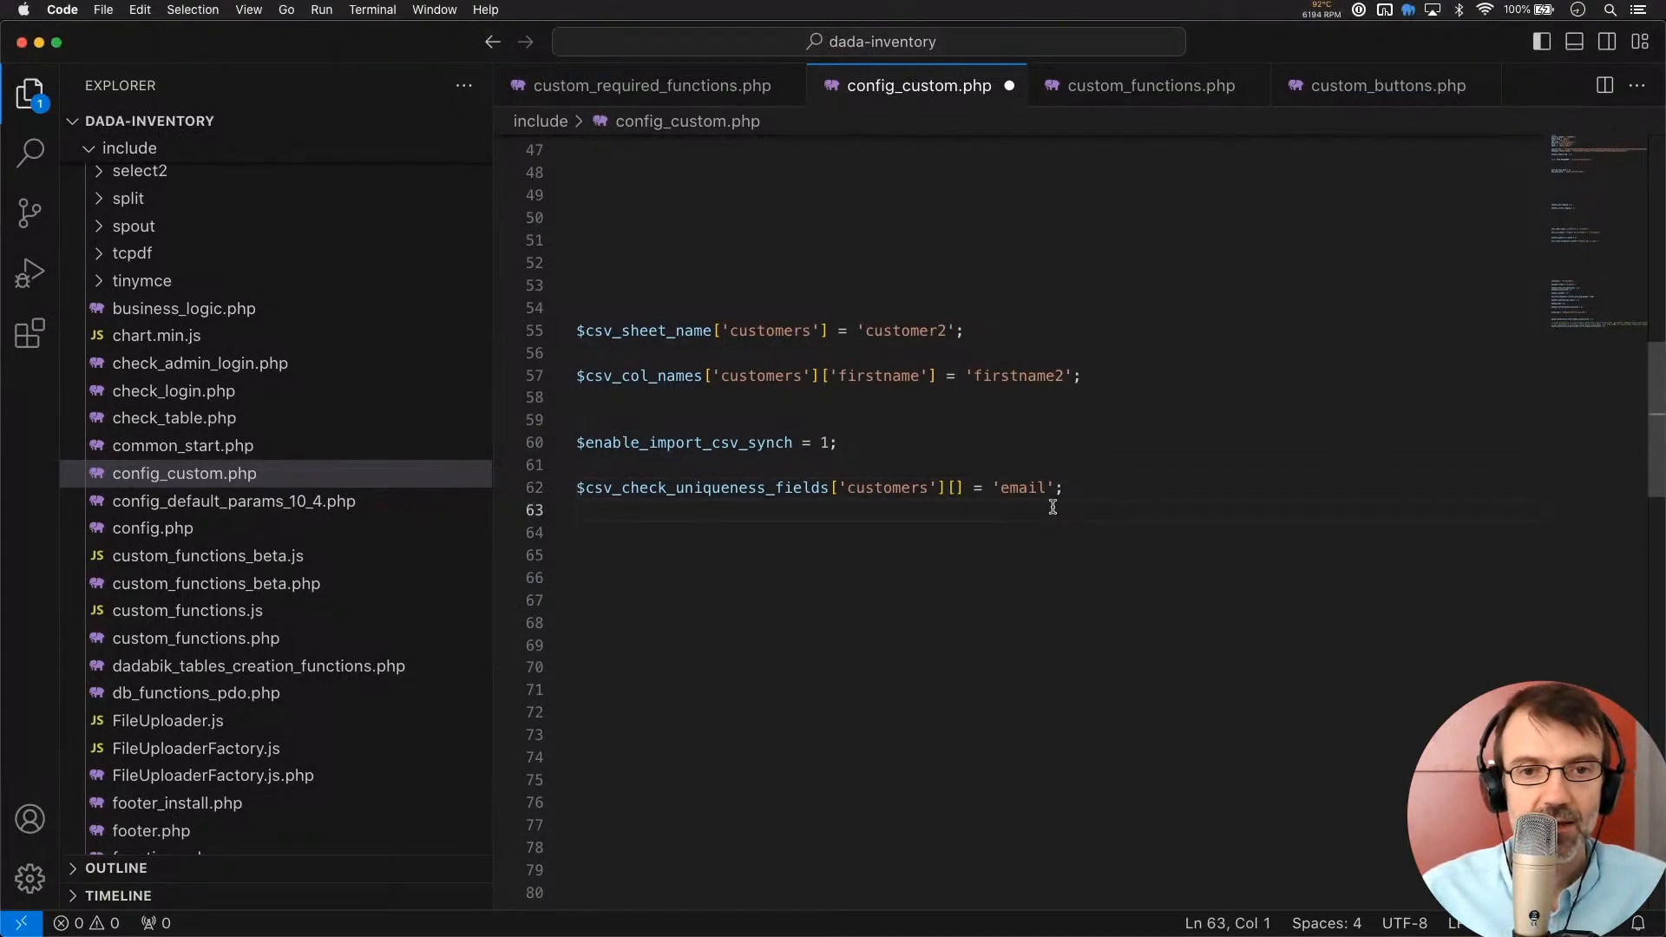
key(super+s)
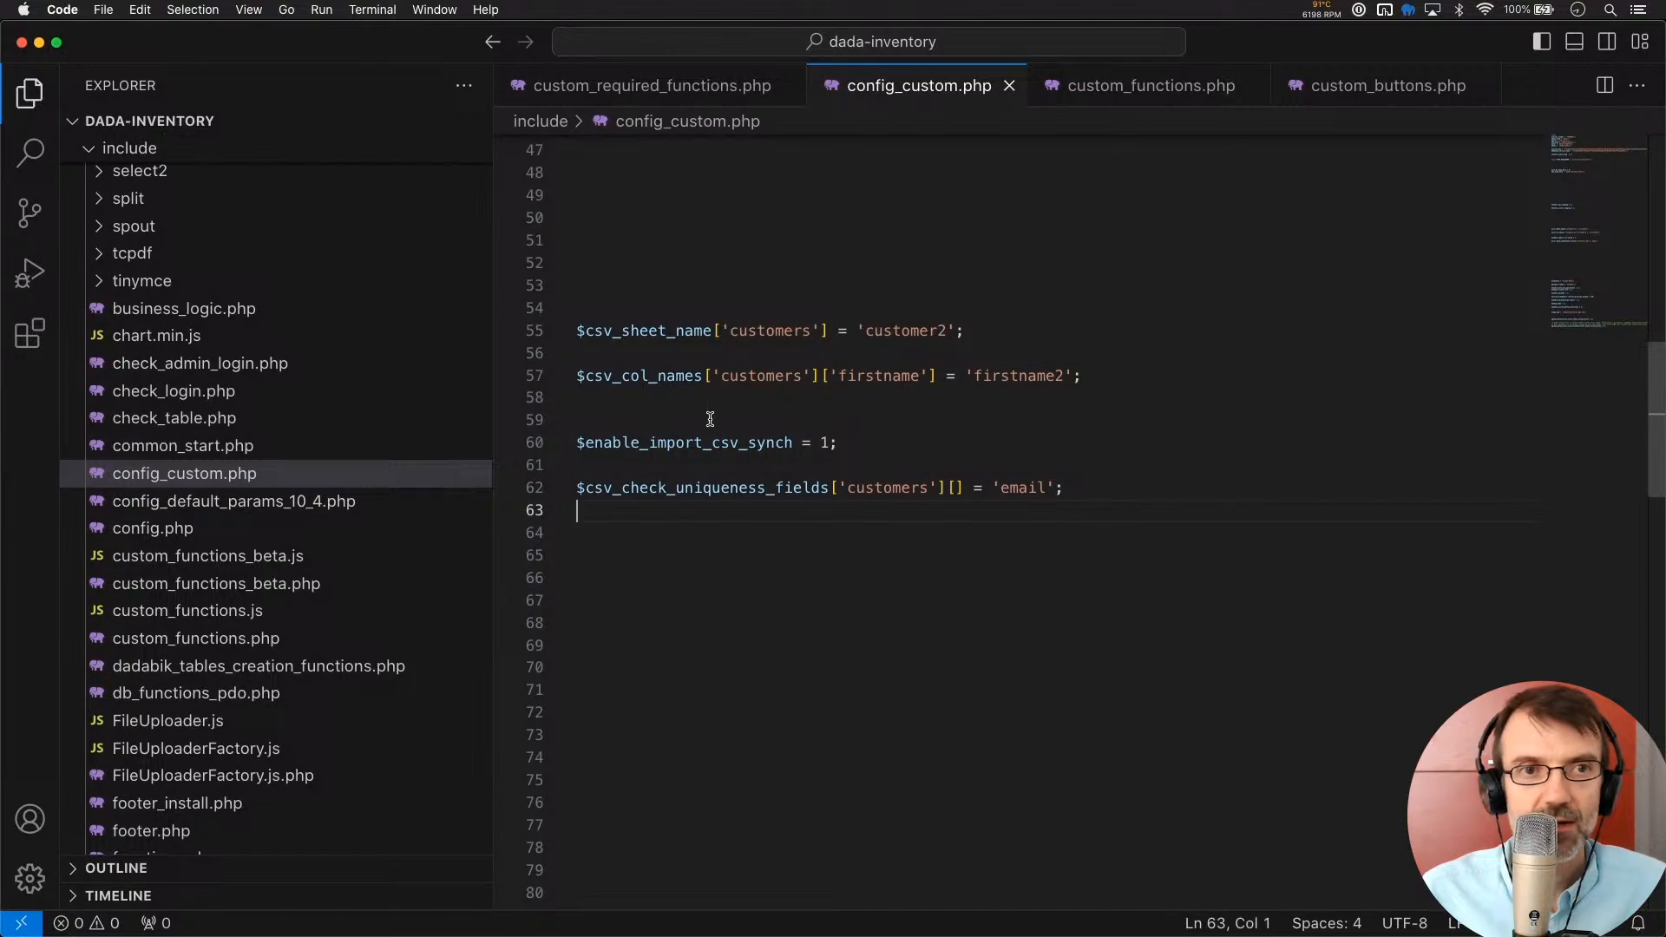
key(super+Tab)
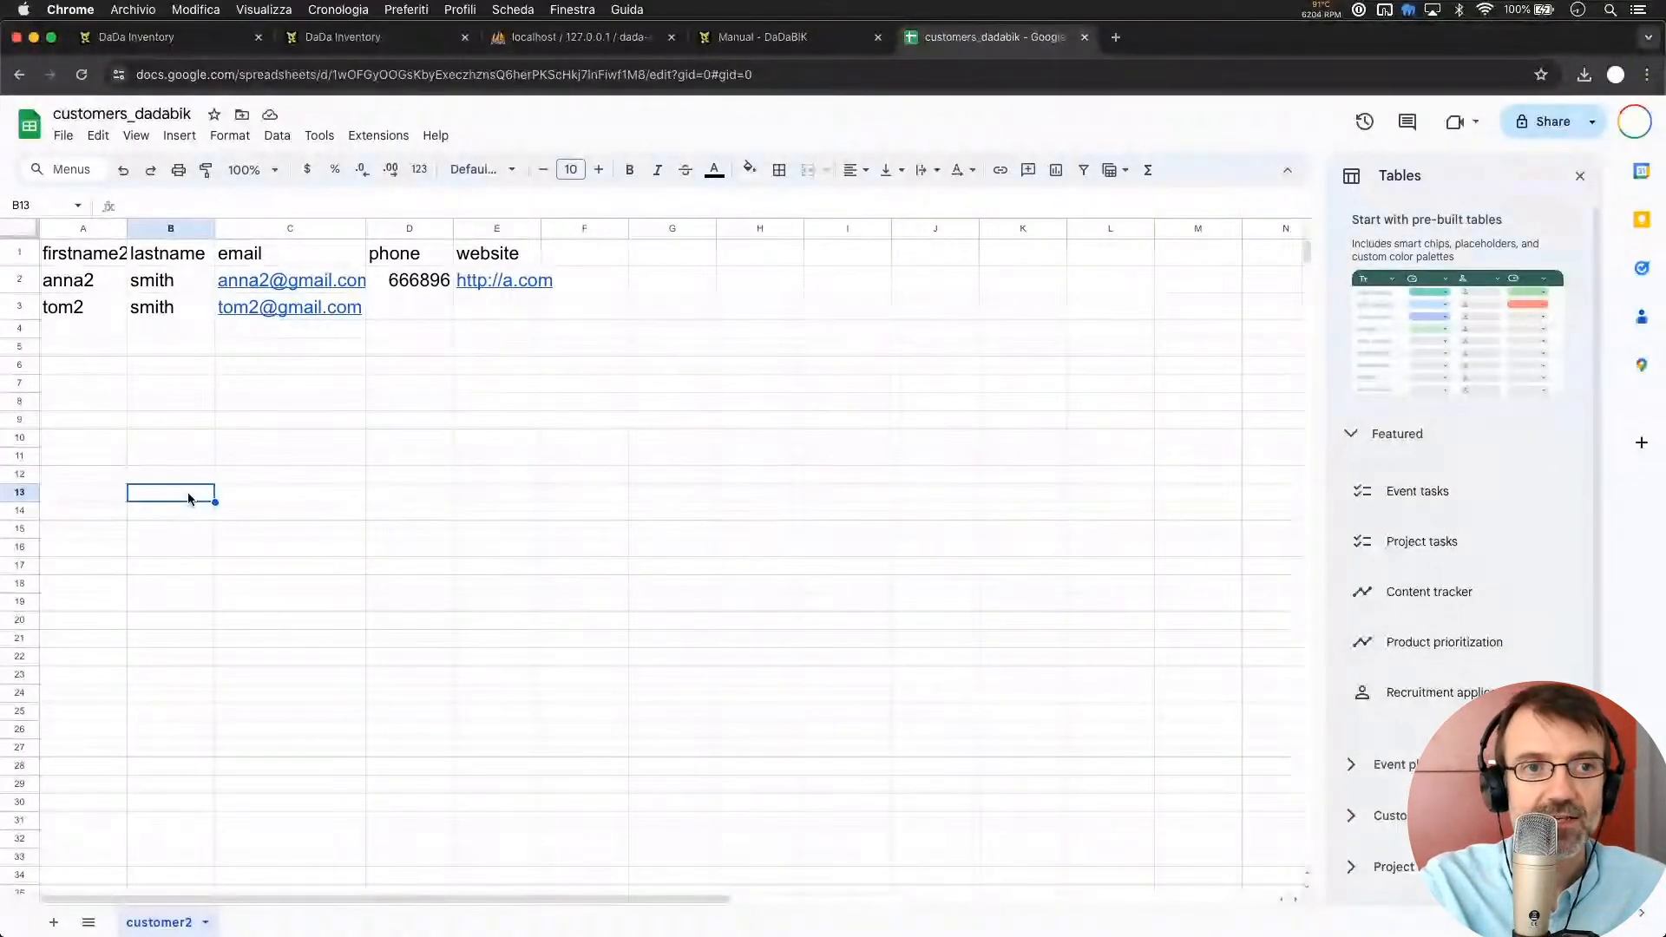
Inspect the customer2 sheet's cells, including the e-mail links and the empty phone cell D3
click(275, 372)
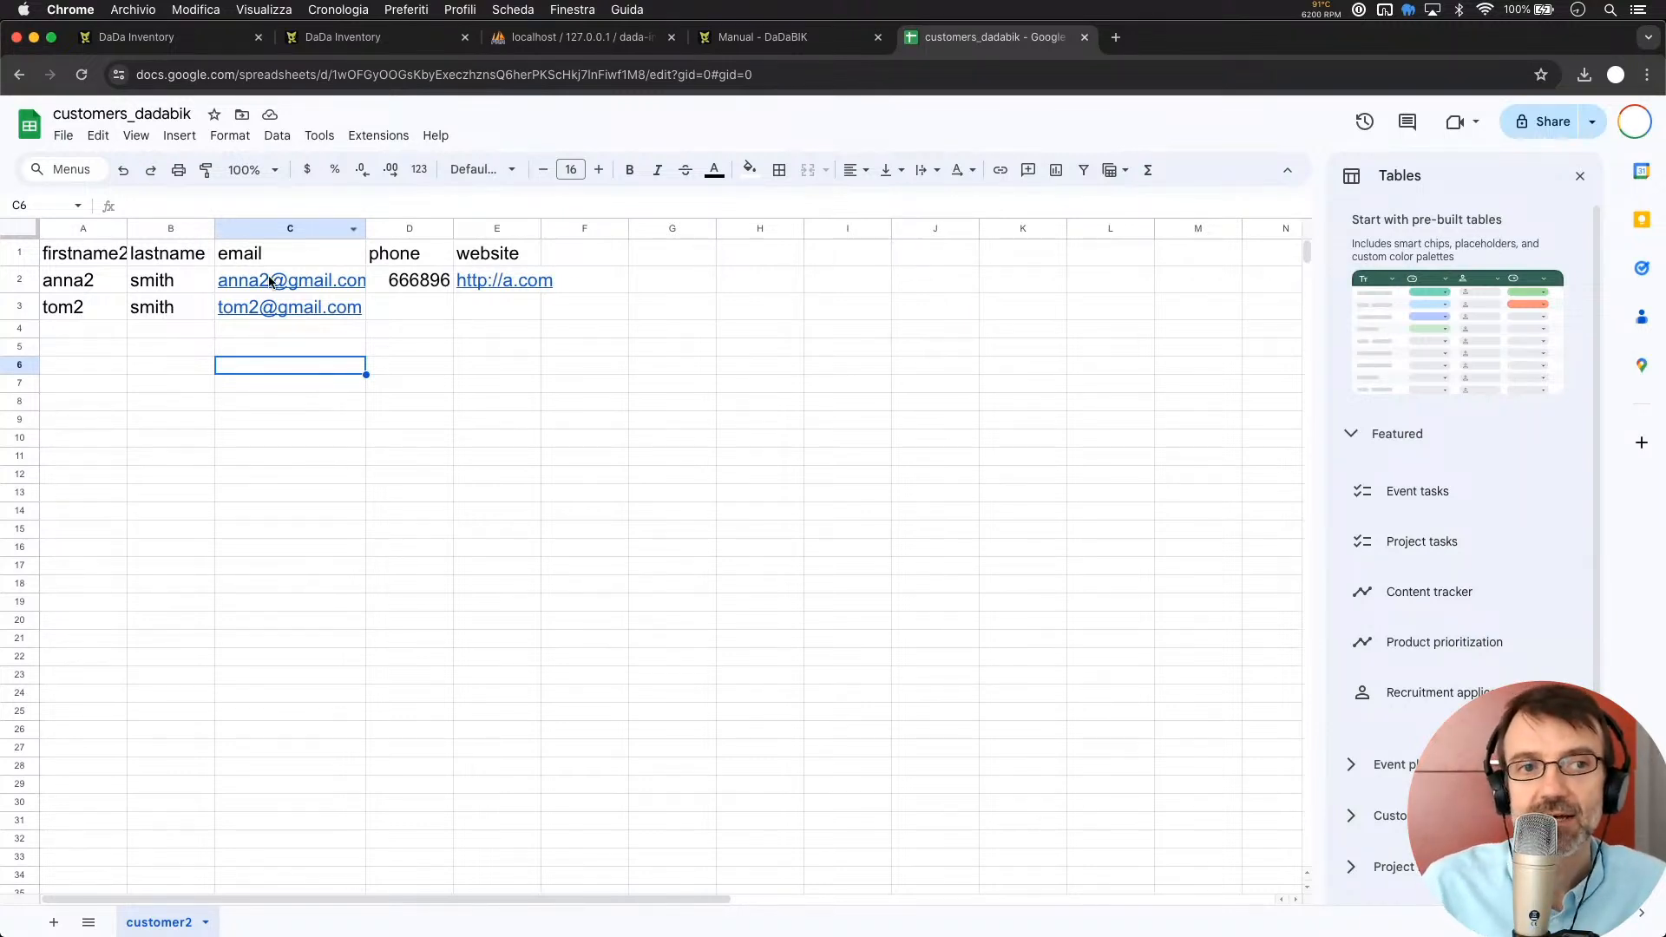
mouse_move(278, 297)
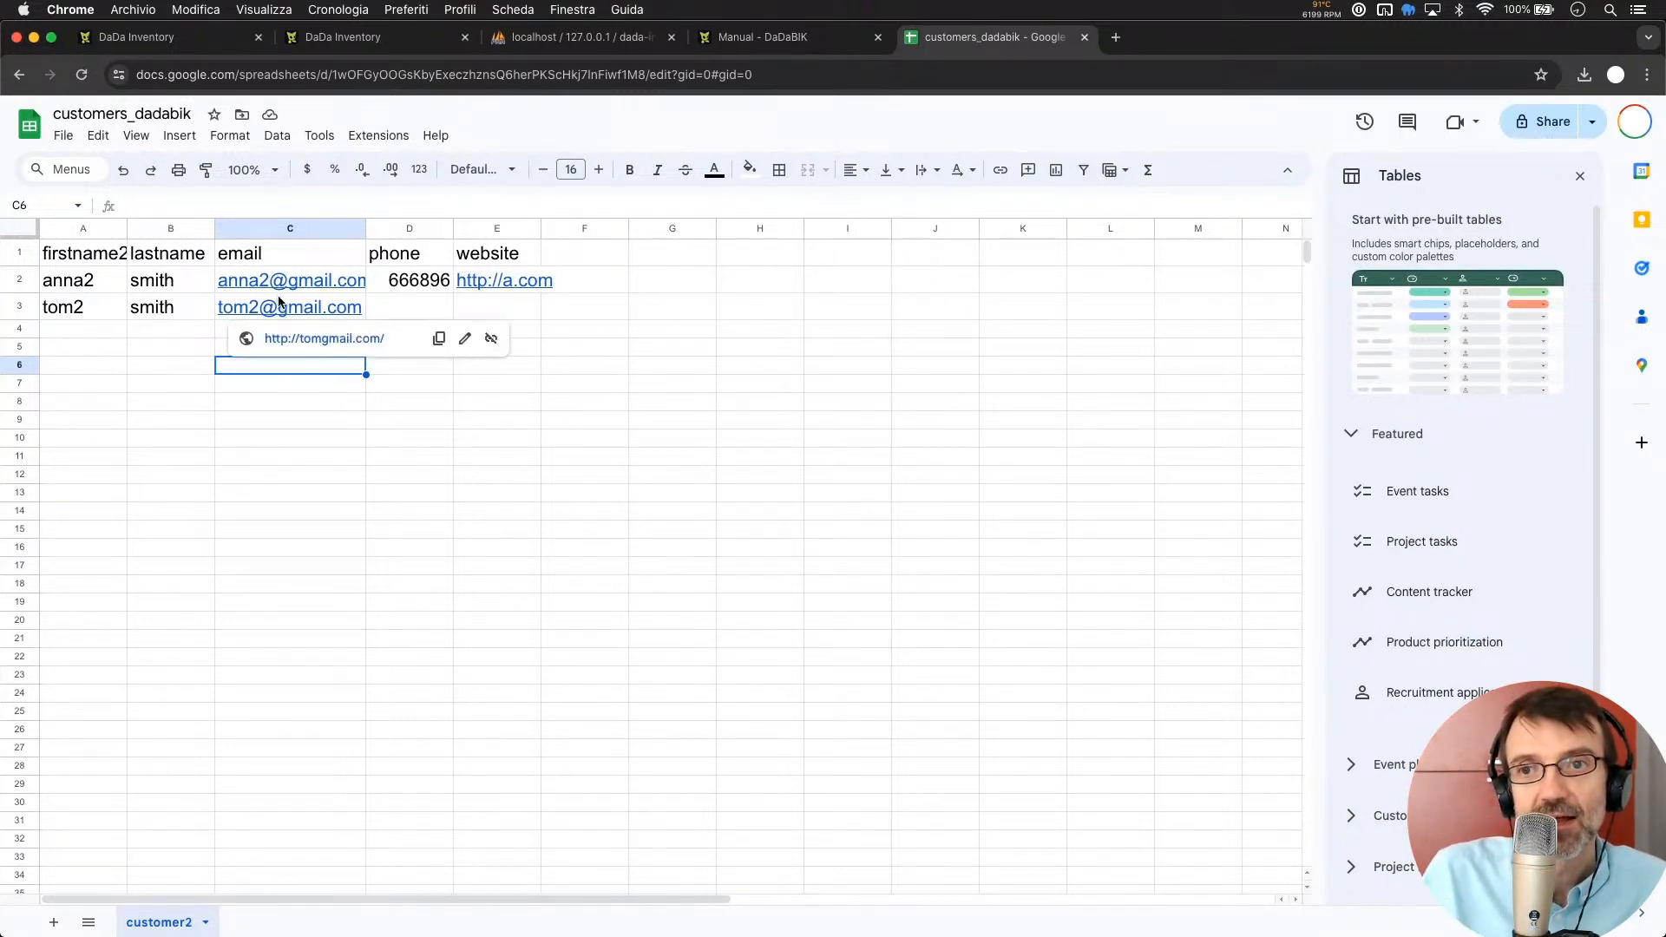
click(401, 304)
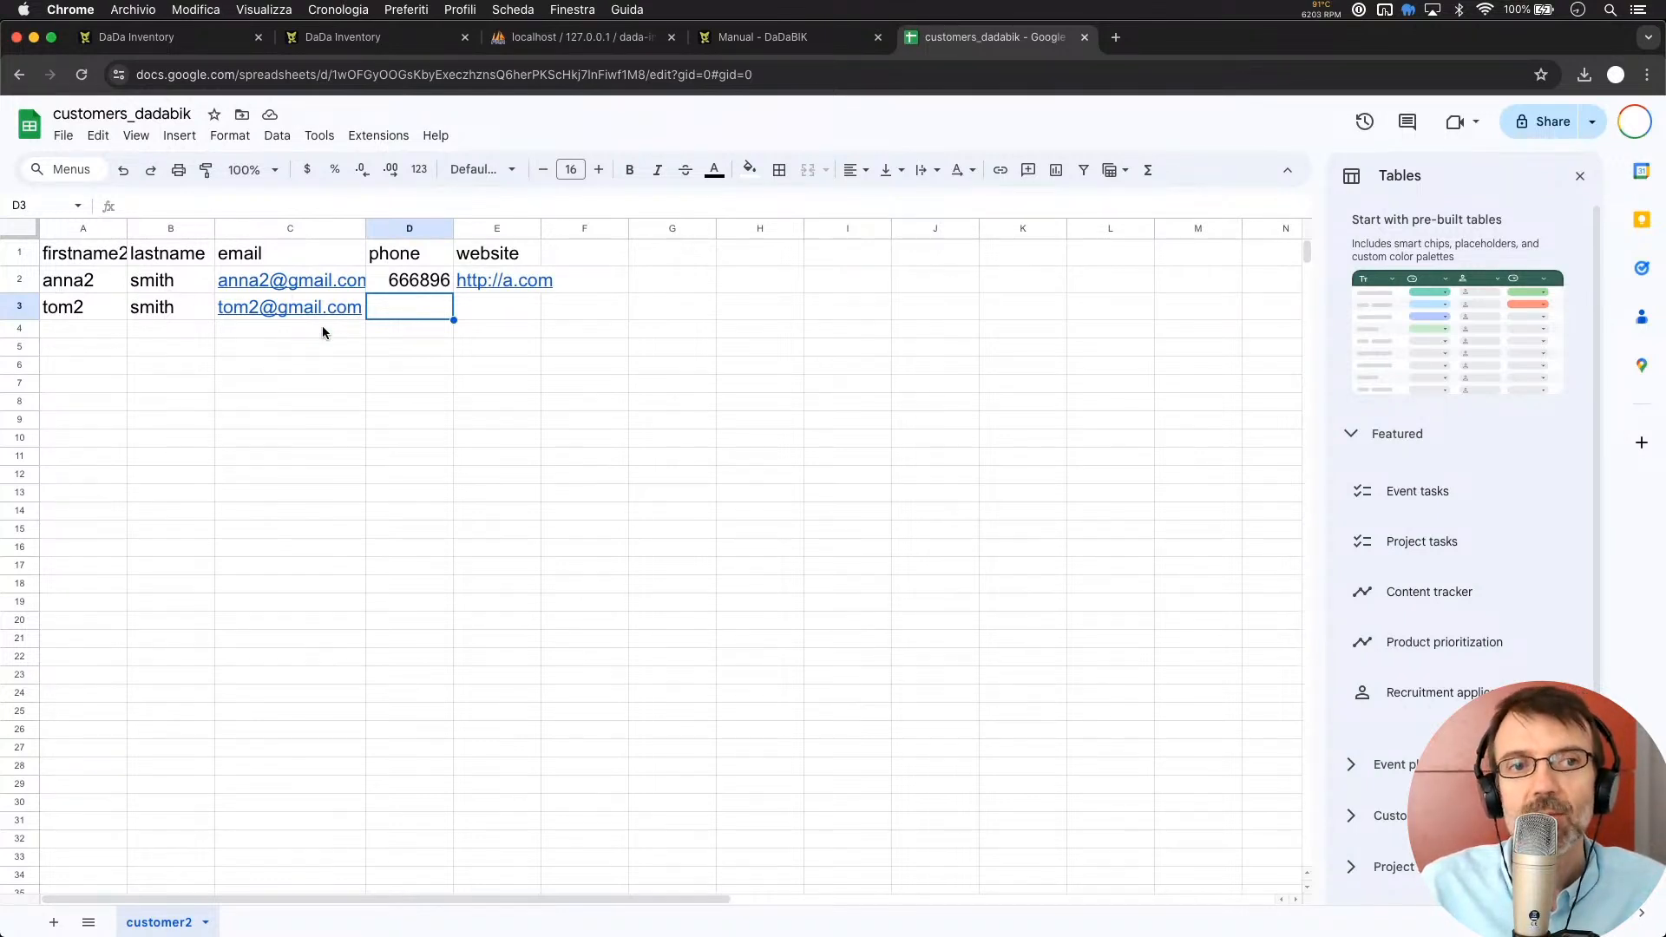
mouse_move(268, 293)
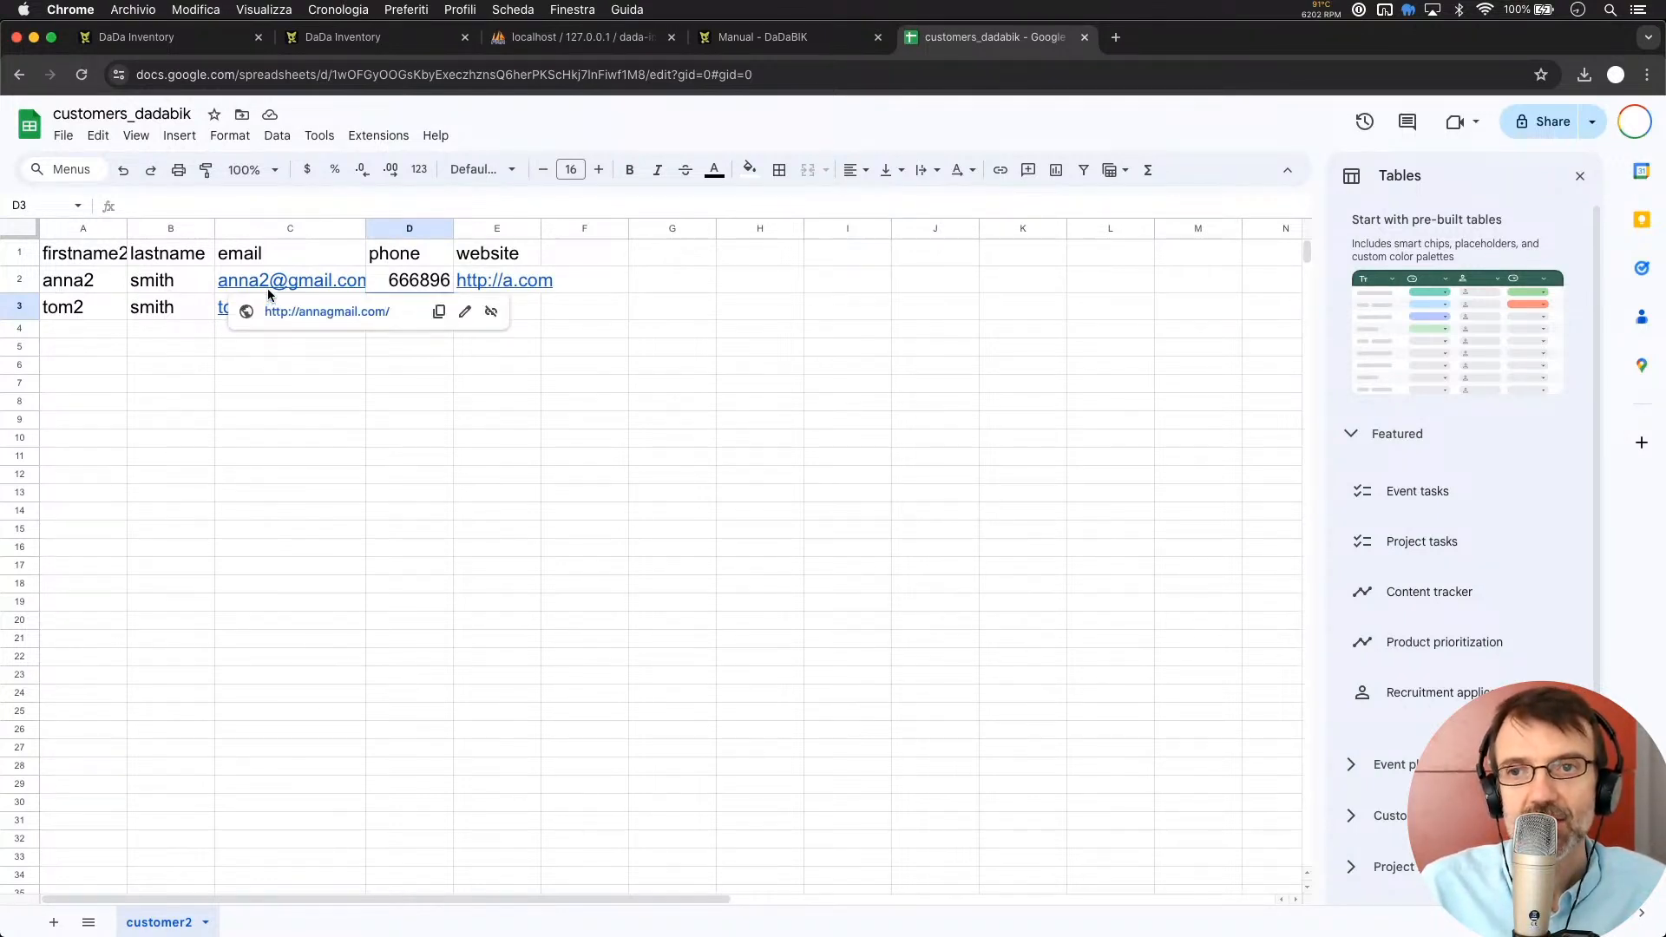
Change the first customer's phone in D2 from 666896 to 9998
click(423, 279)
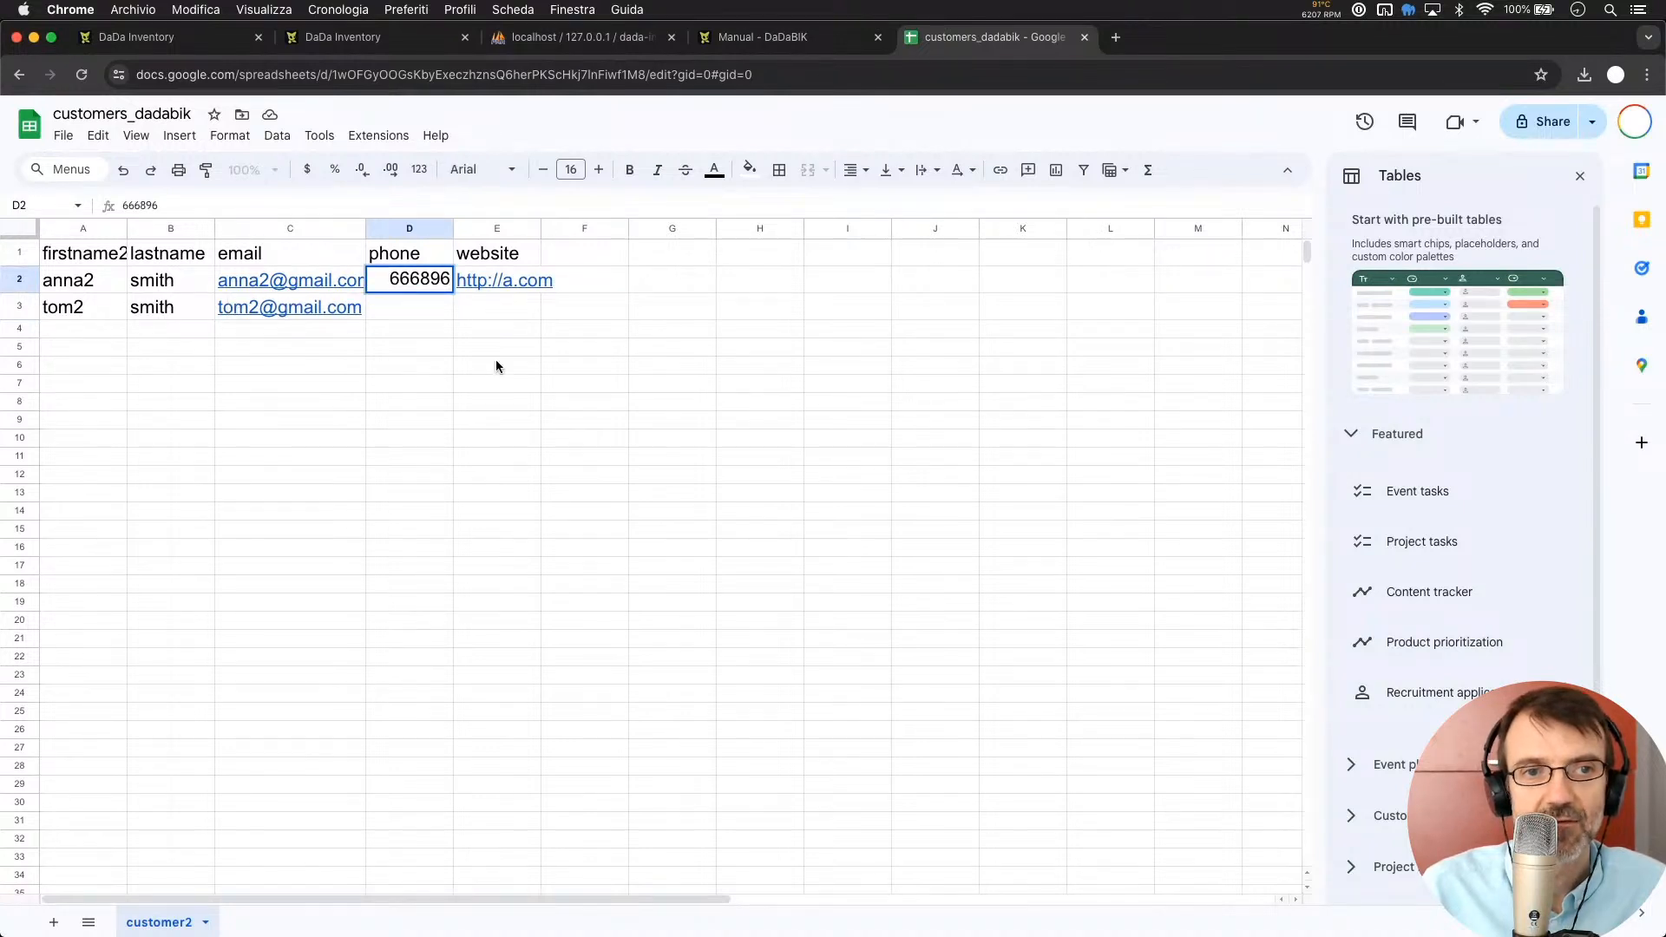
double_click(419, 276)
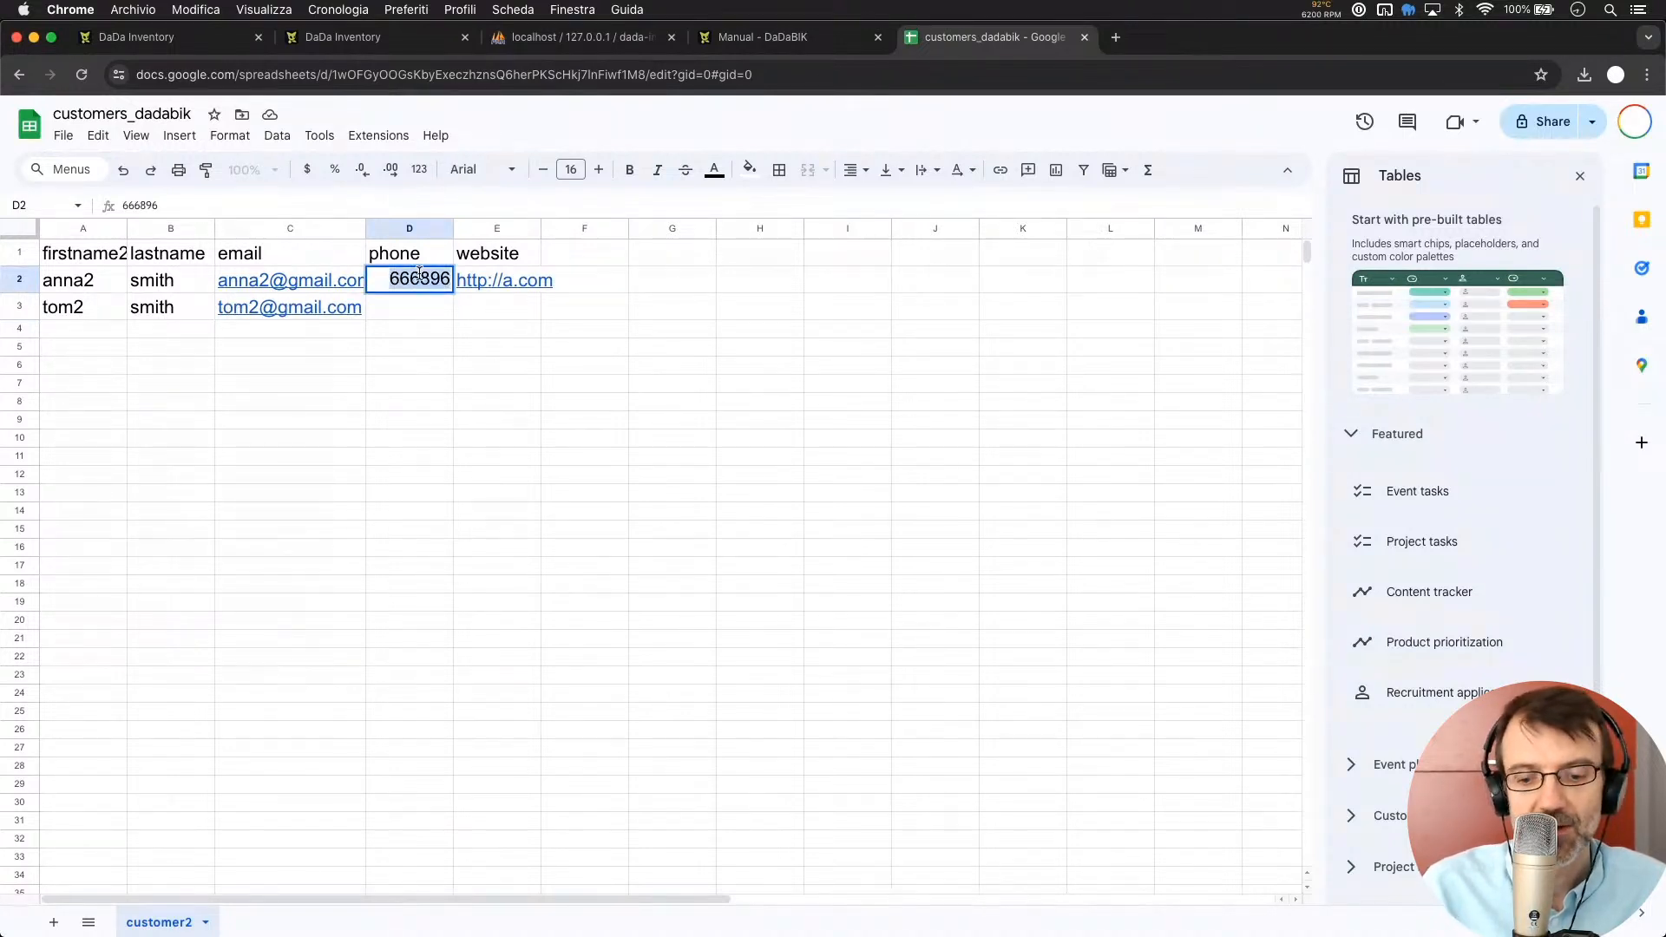
text(999)
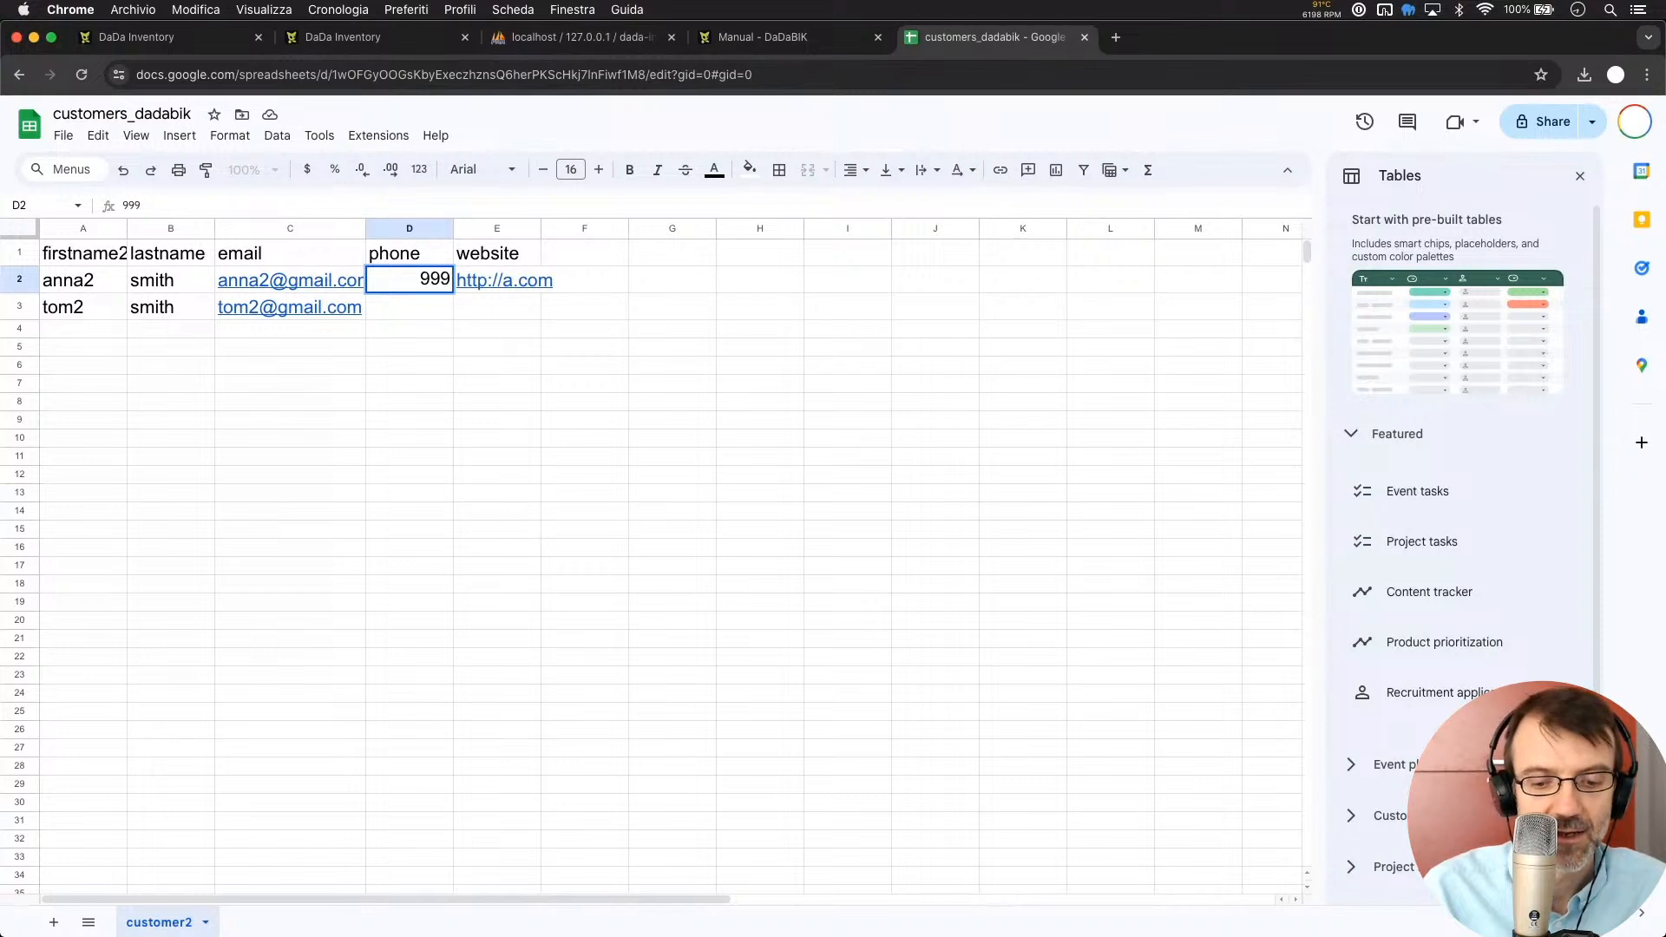
text(8)
click(423, 343)
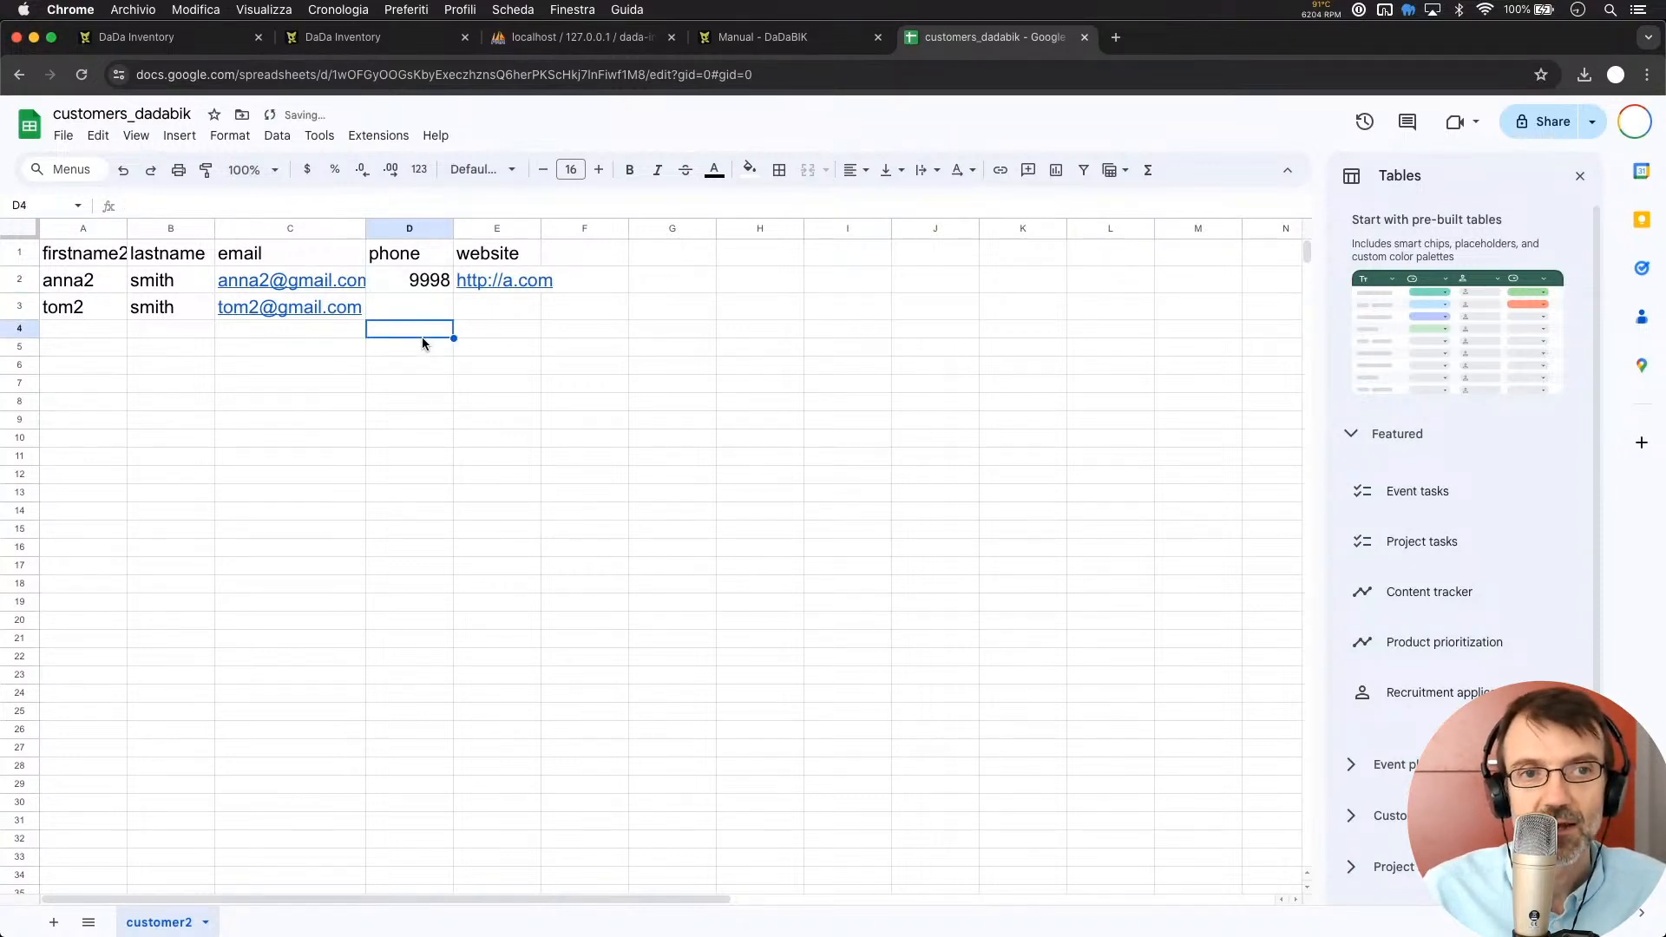
Change the second customer's name in A3 and e-mail in C3 from 2 to 3, making it tom3
double_click(86, 312)
key(BackSpace)
text(3)
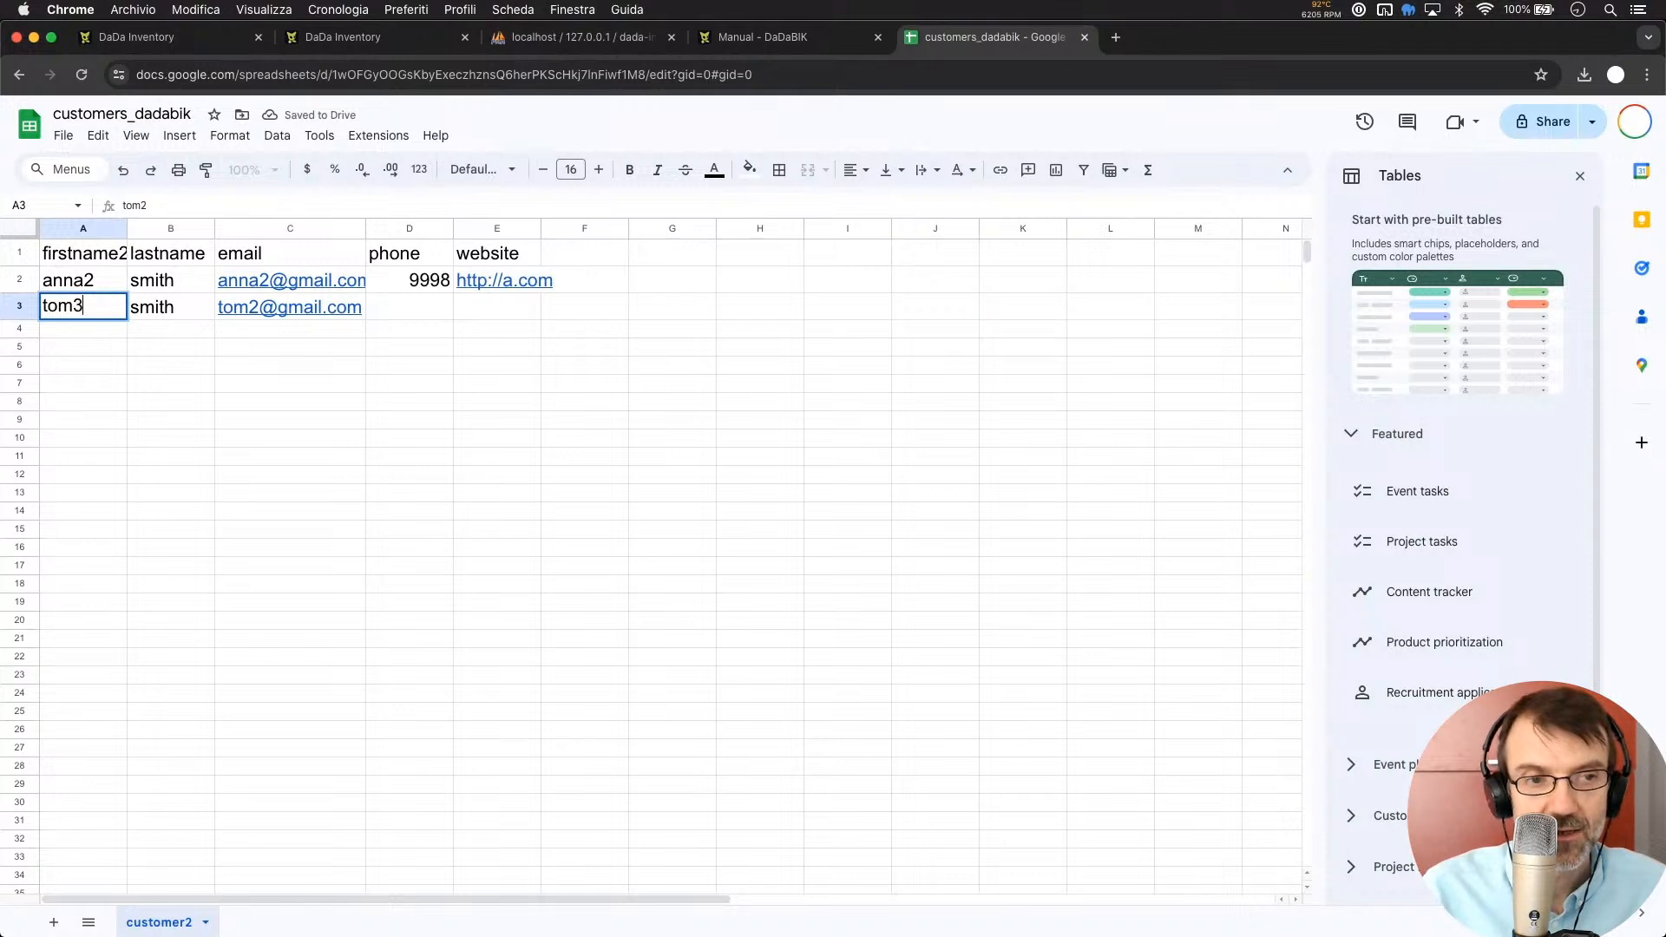
key(Return)
click(256, 307)
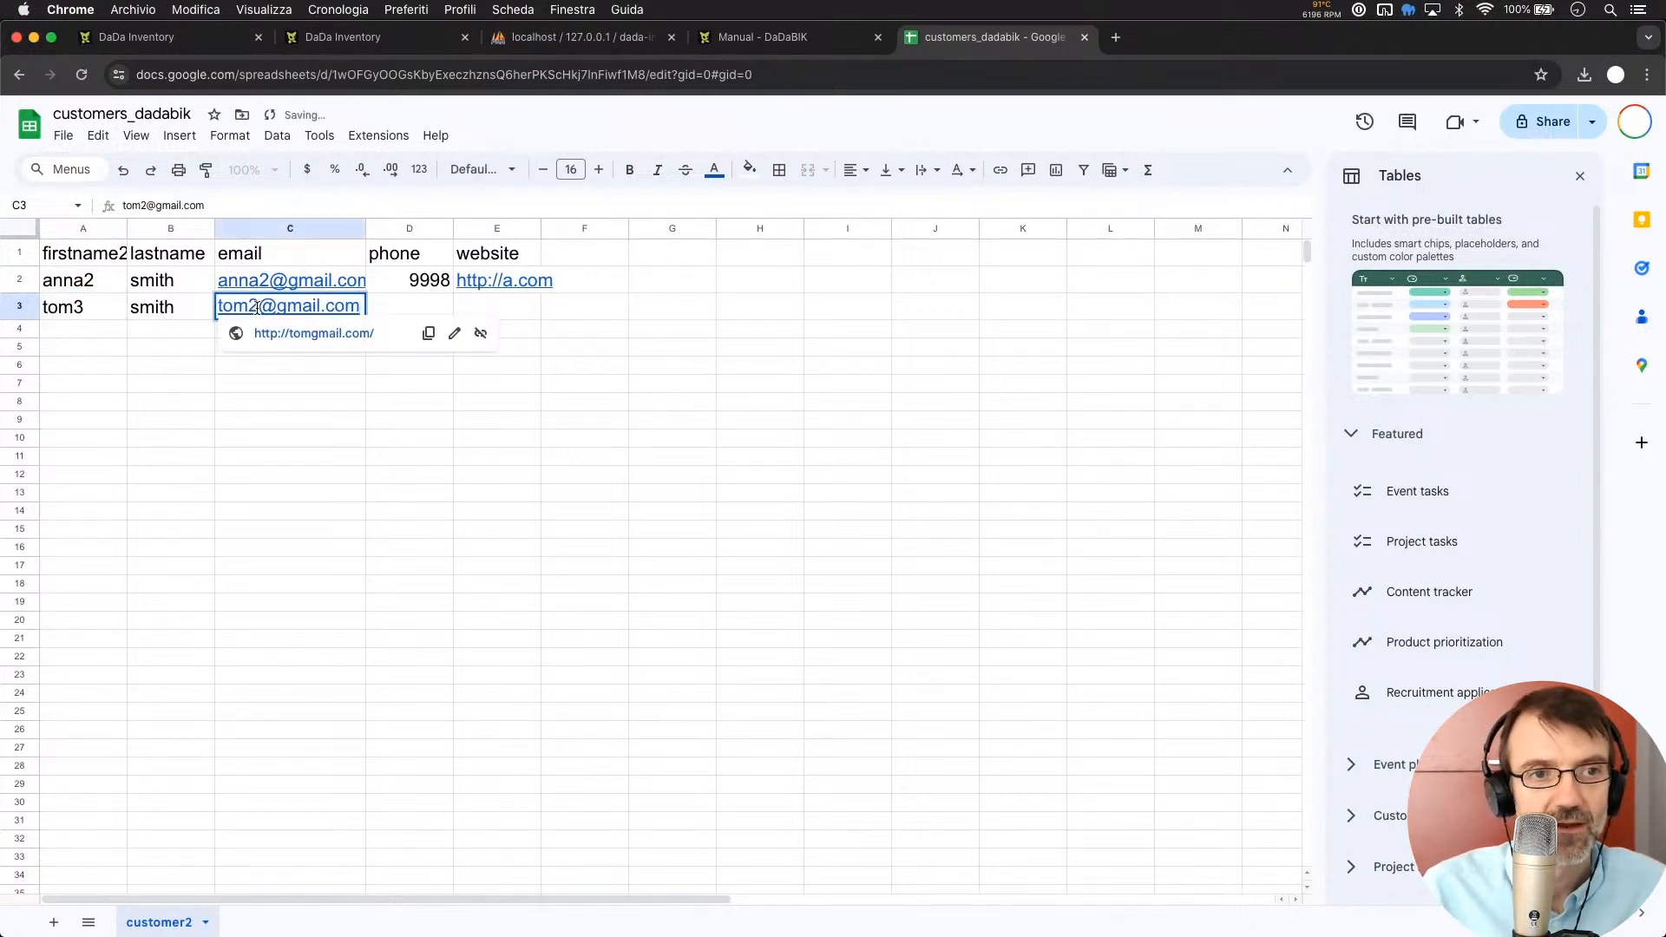
key(Return)
key(BackSpace)
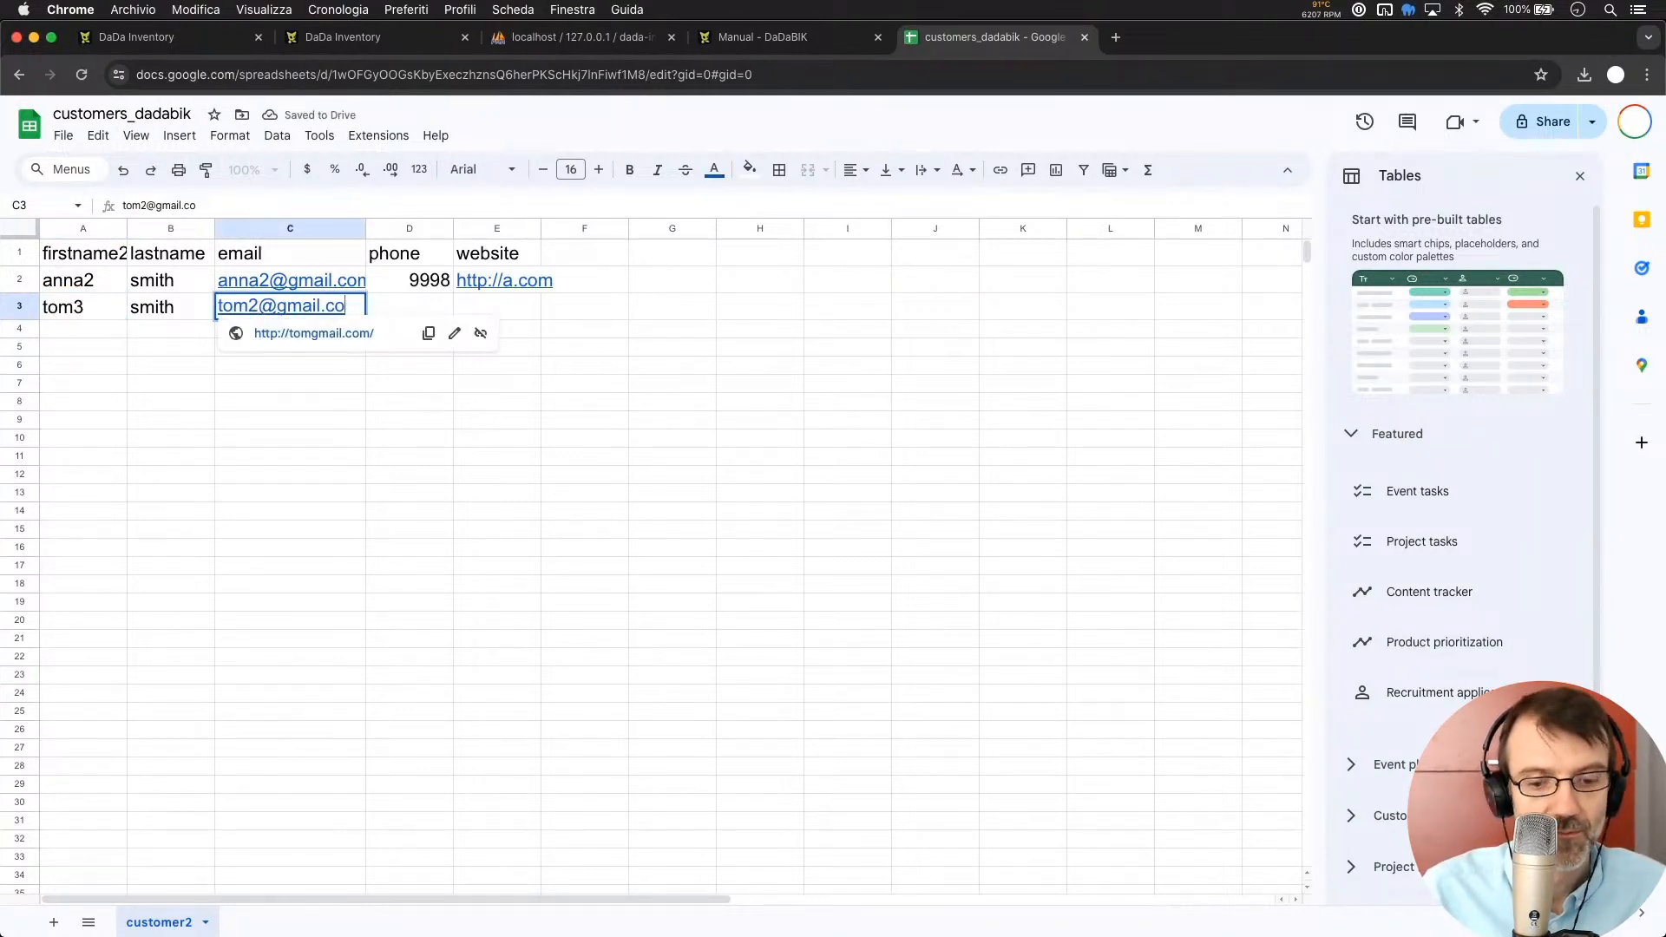
text(m)
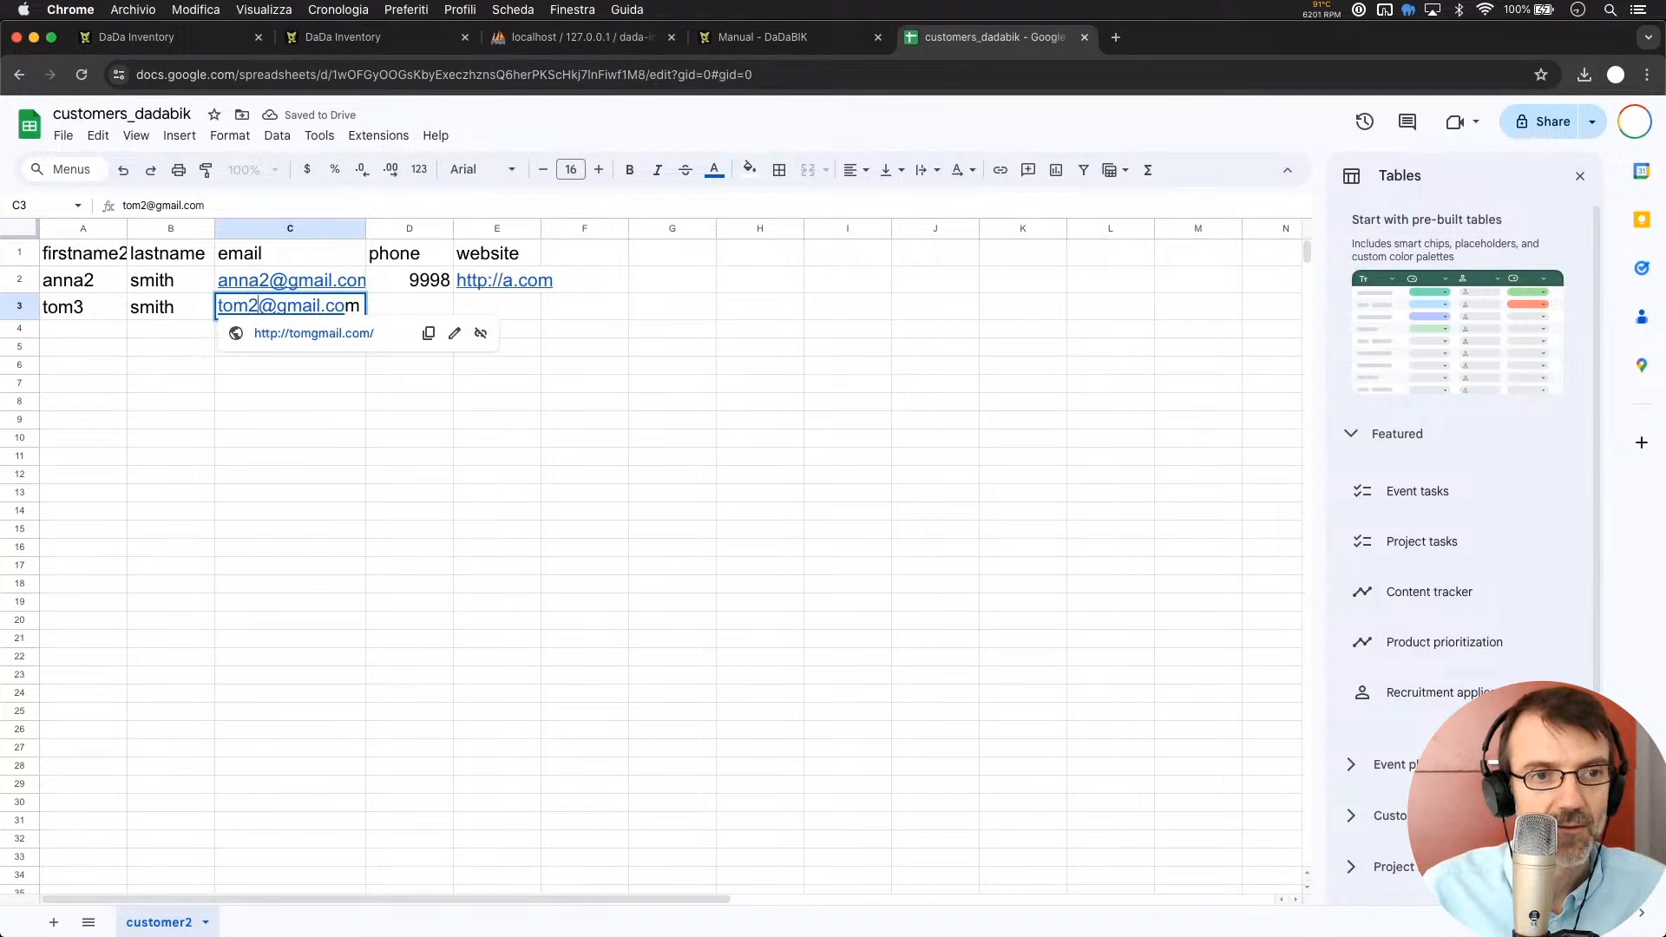
key(BackSpace)
text(3)
key(Return)
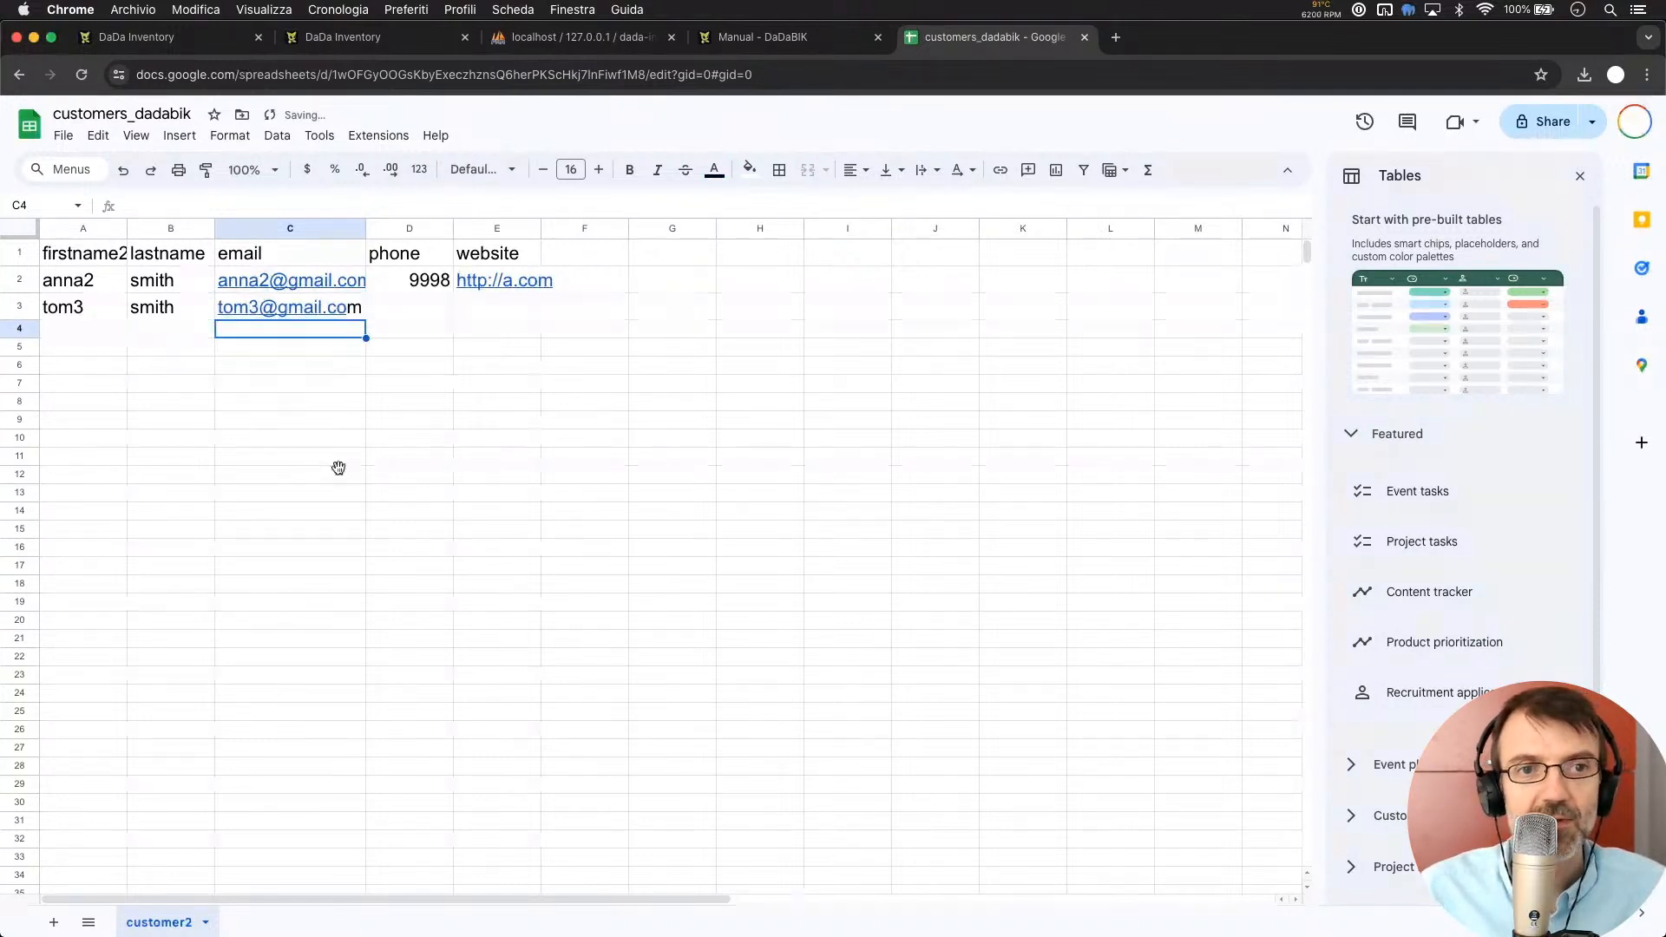
Download the sheet as a Microsoft Excel (.xlsx) file
click(339, 470)
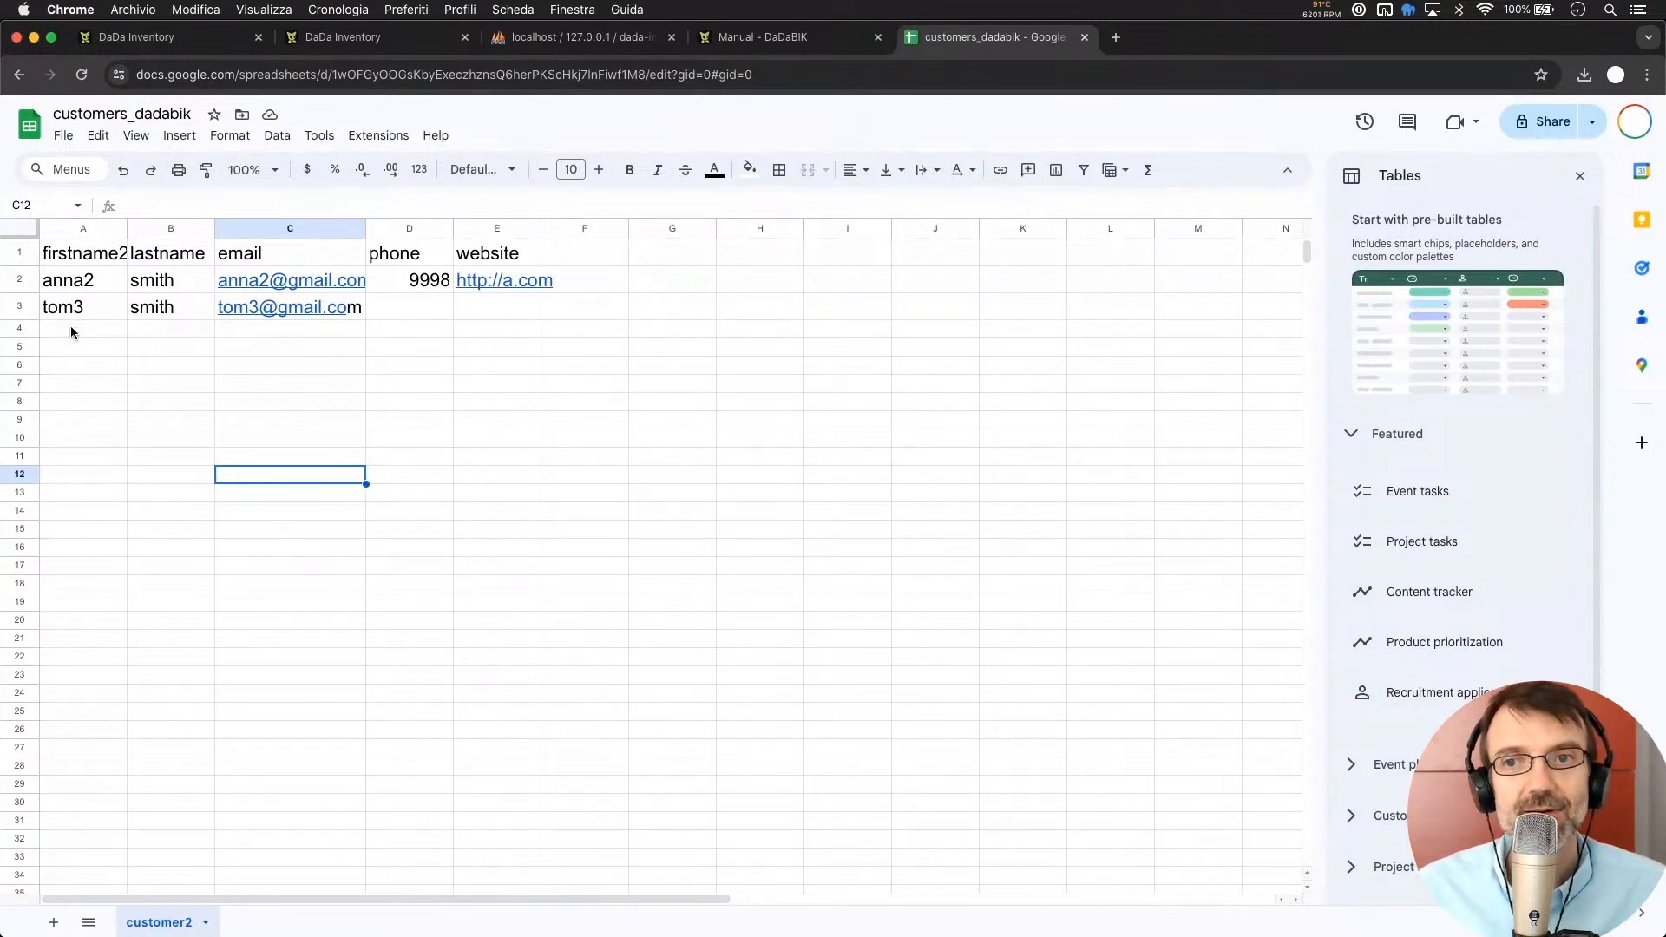
click(201, 344)
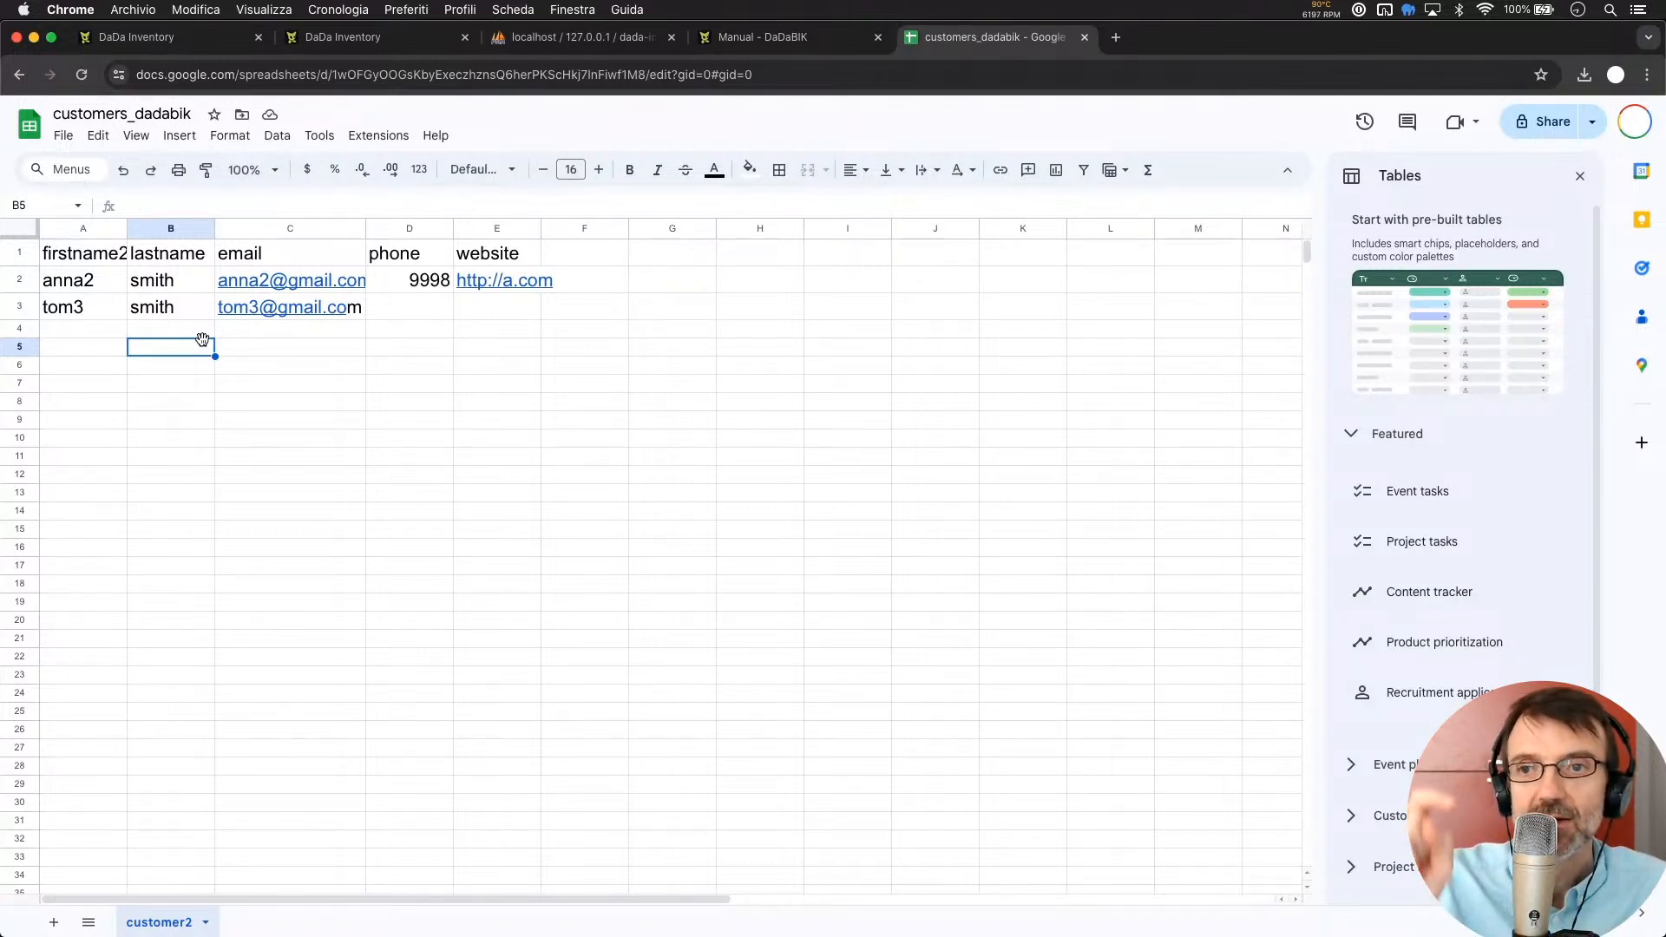
click(74, 280)
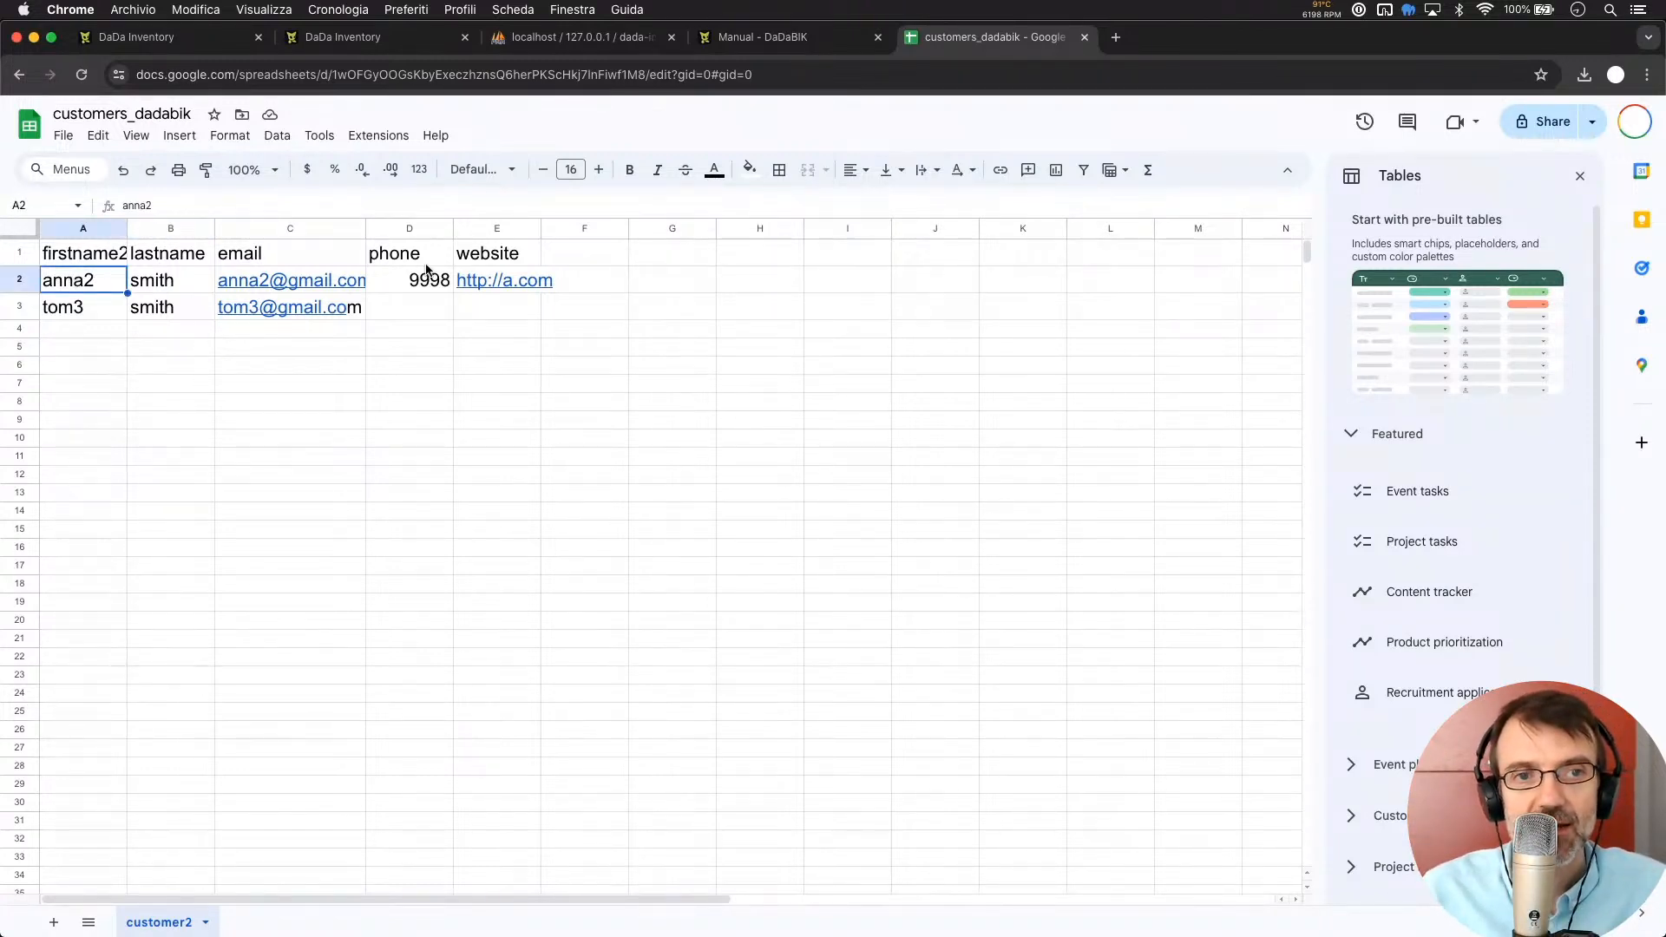
shift+click(598, 286)
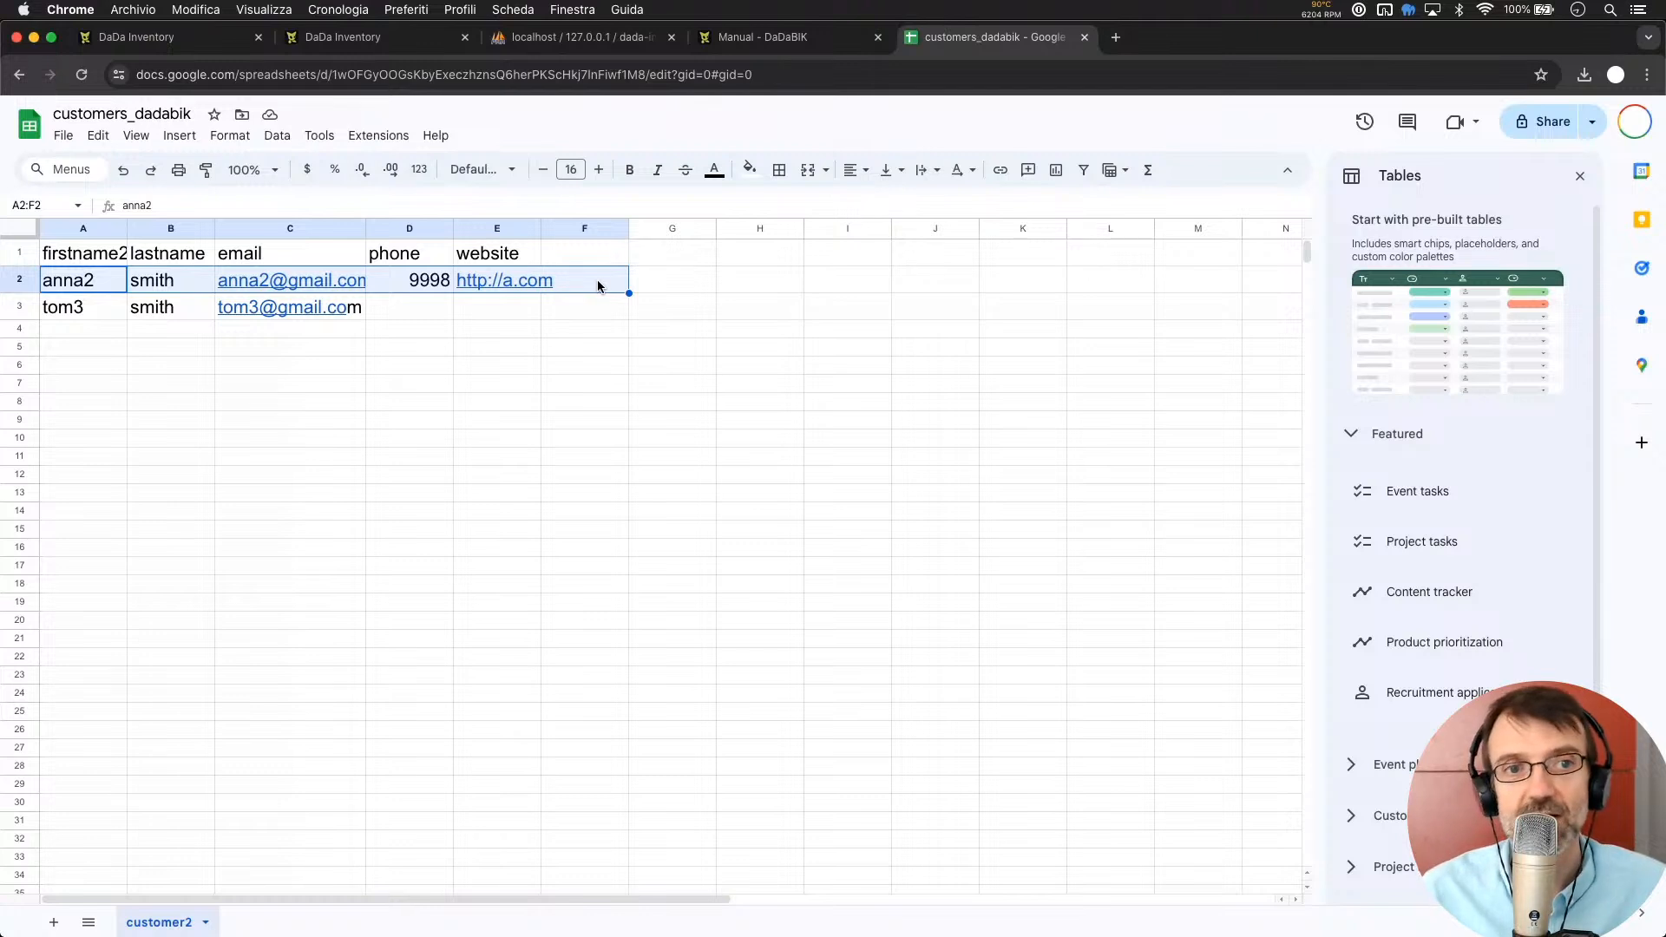
click(351, 338)
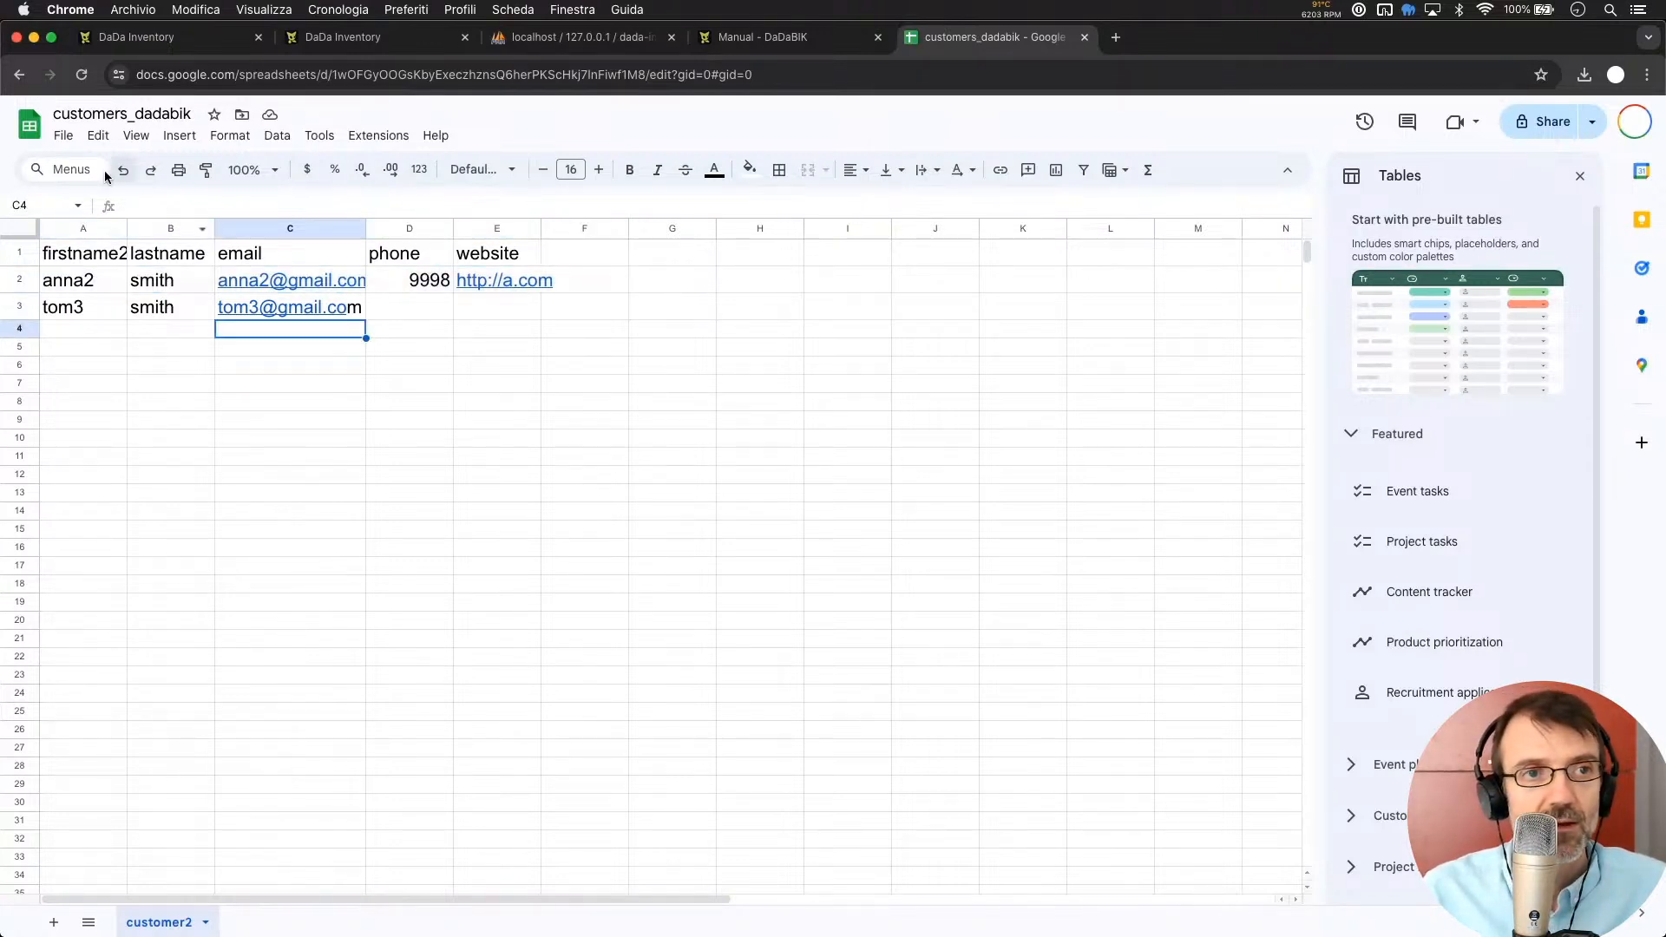
click(63, 137)
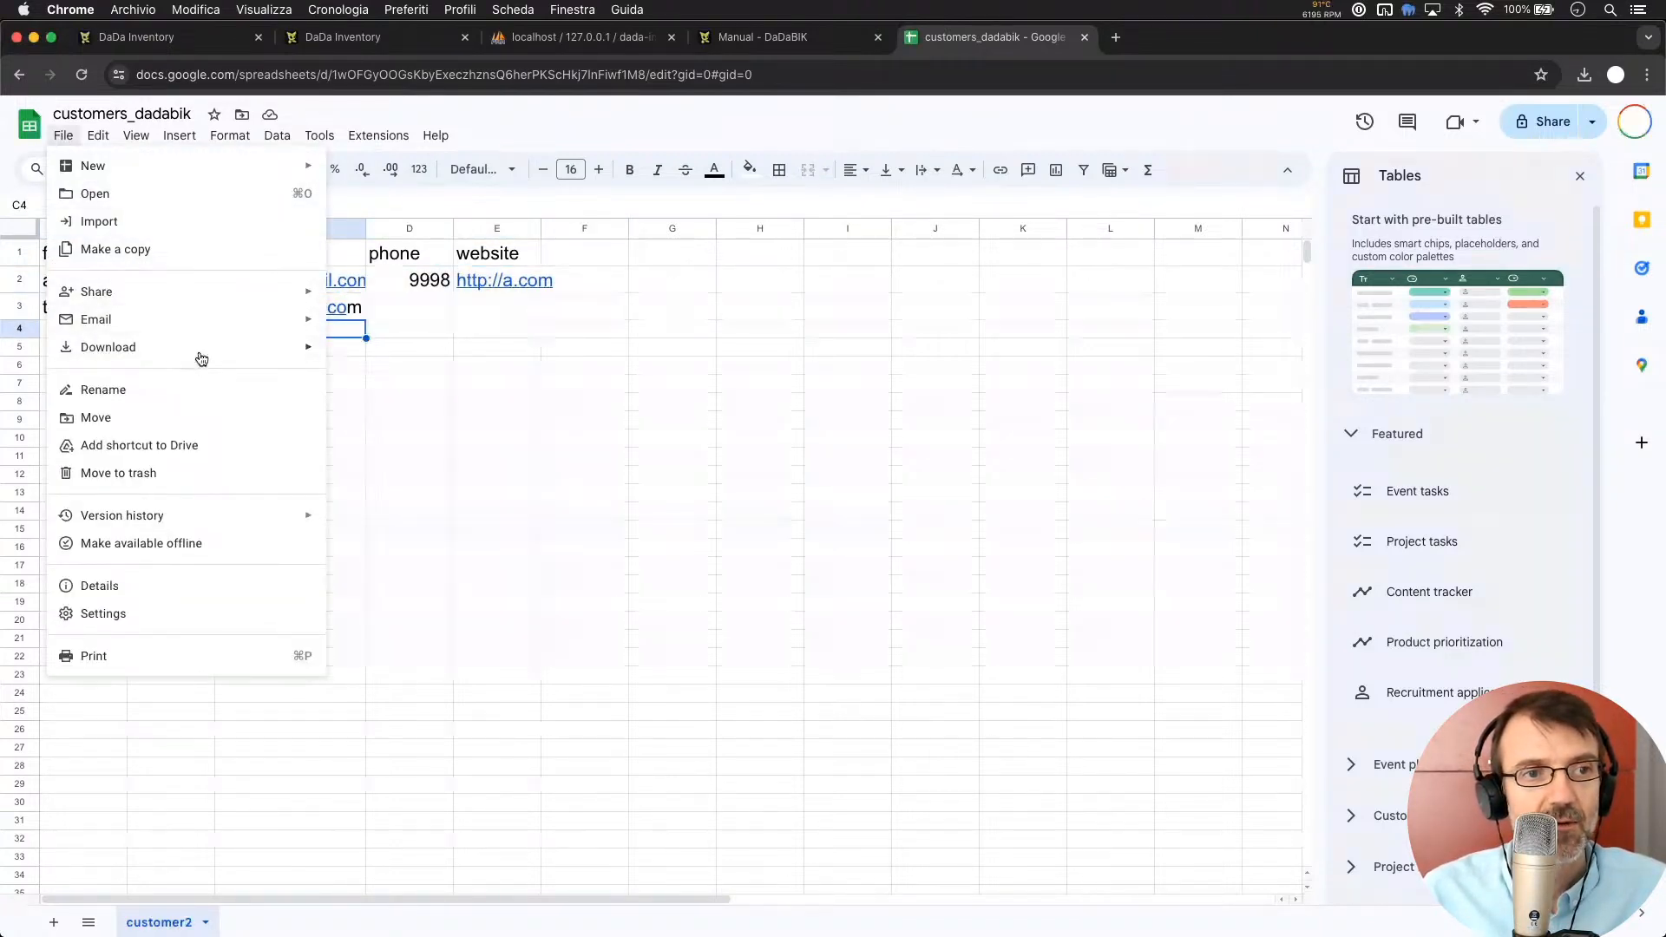
mouse_move(212, 352)
click(382, 358)
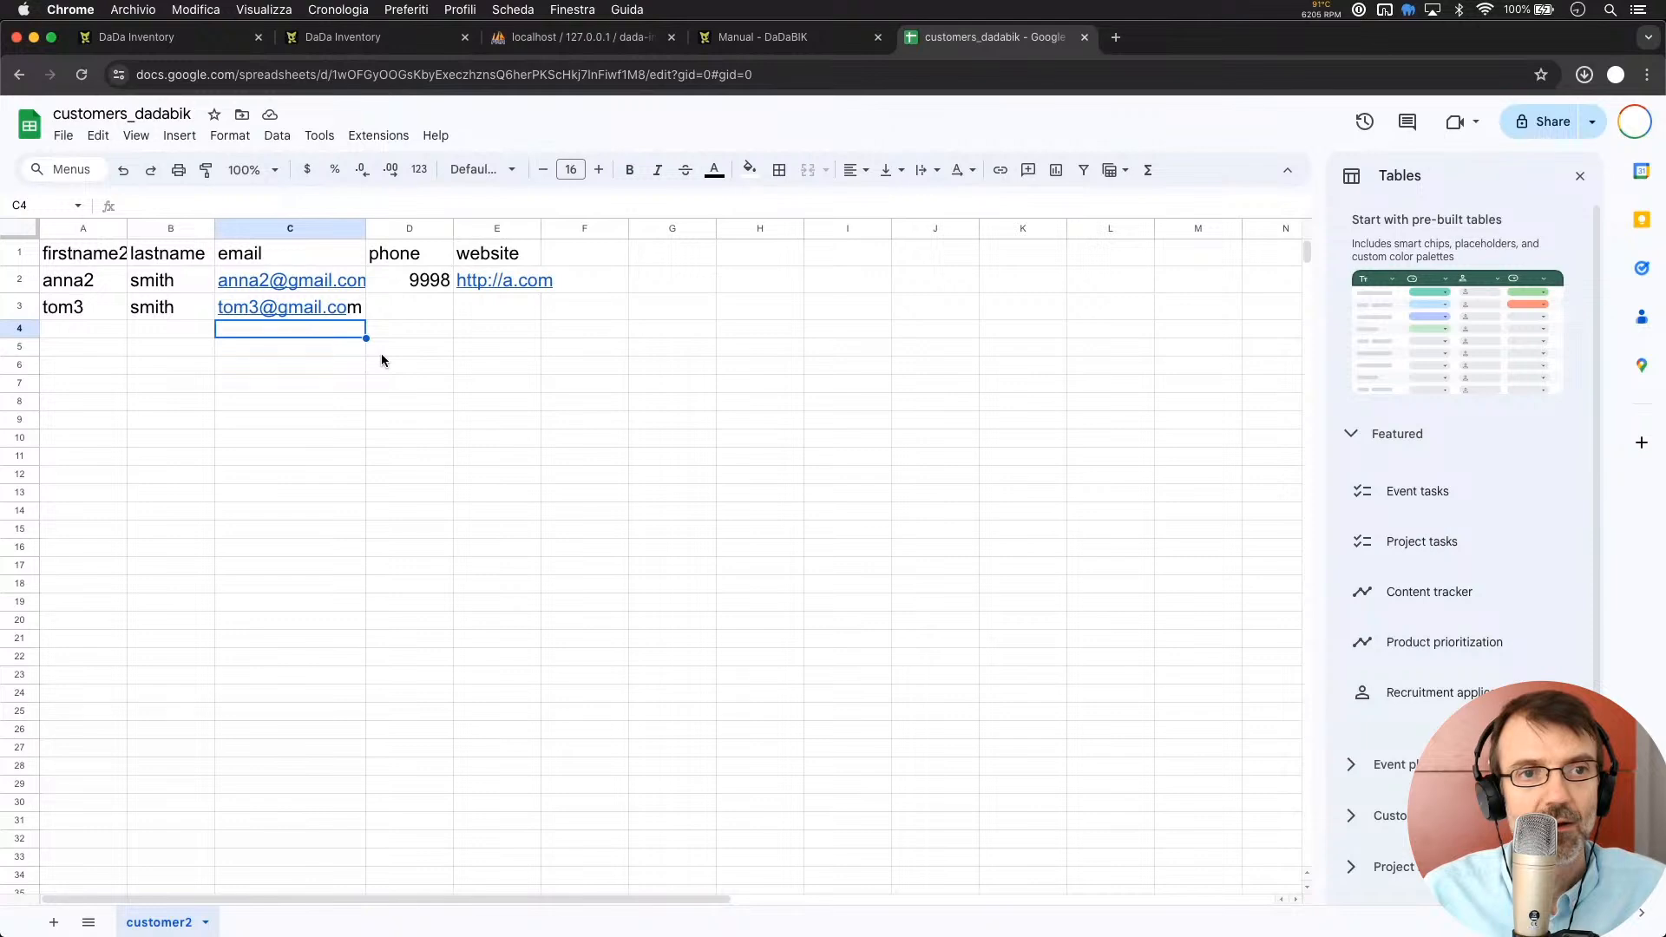
click(172, 39)
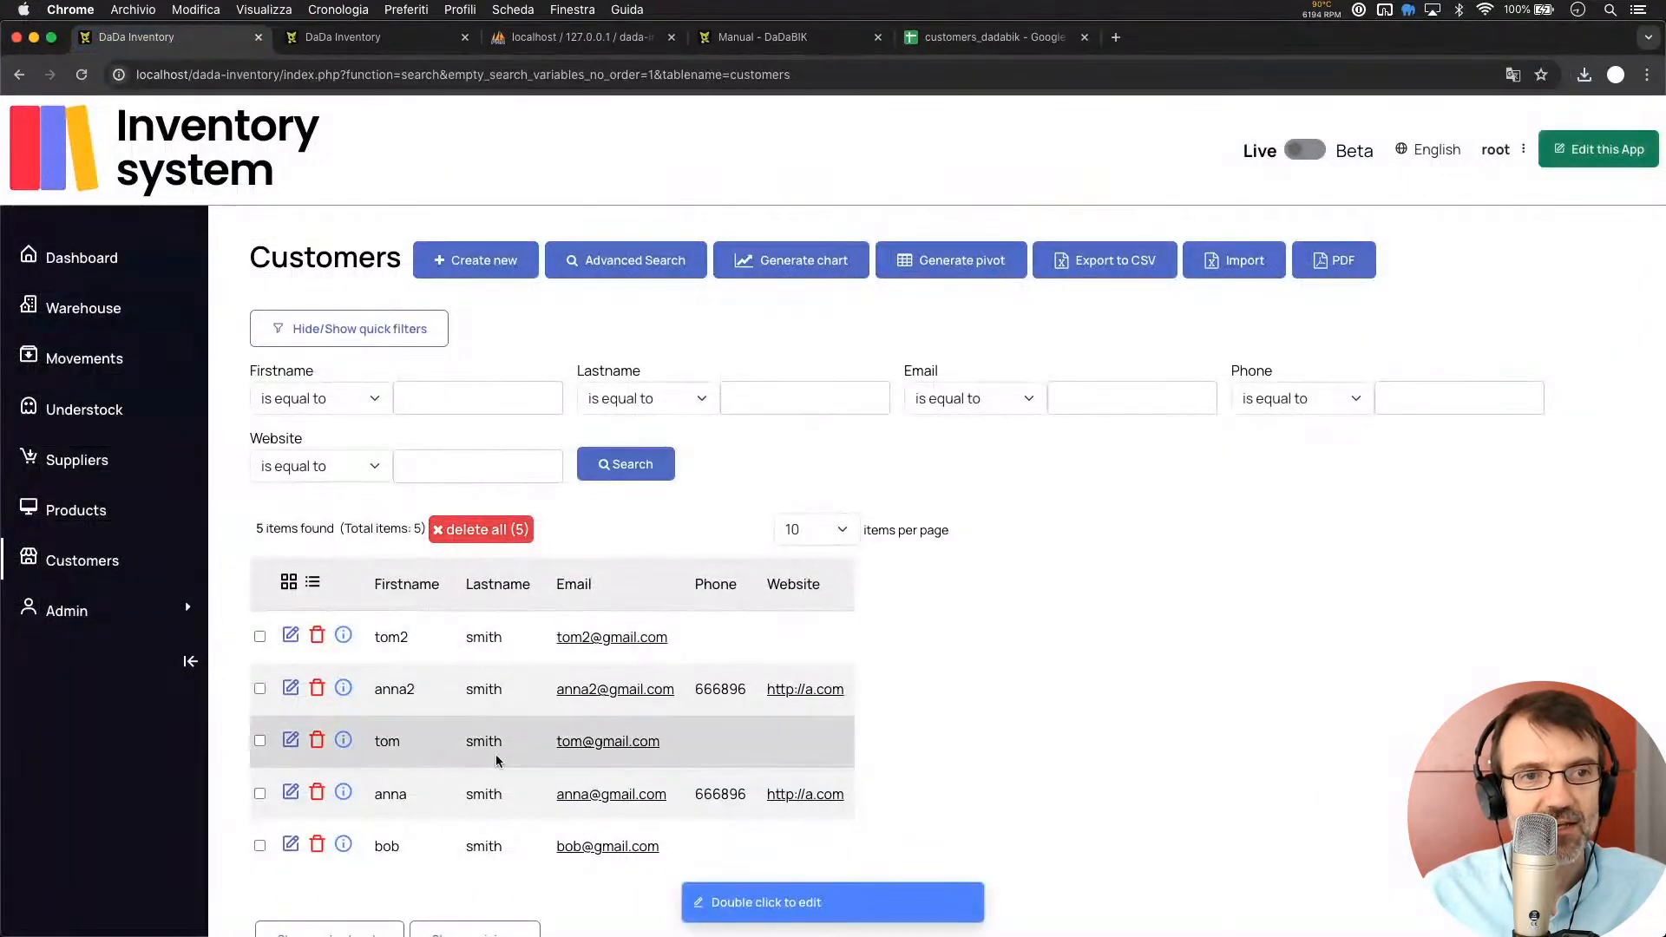
scroll(454, 623, down, 3)
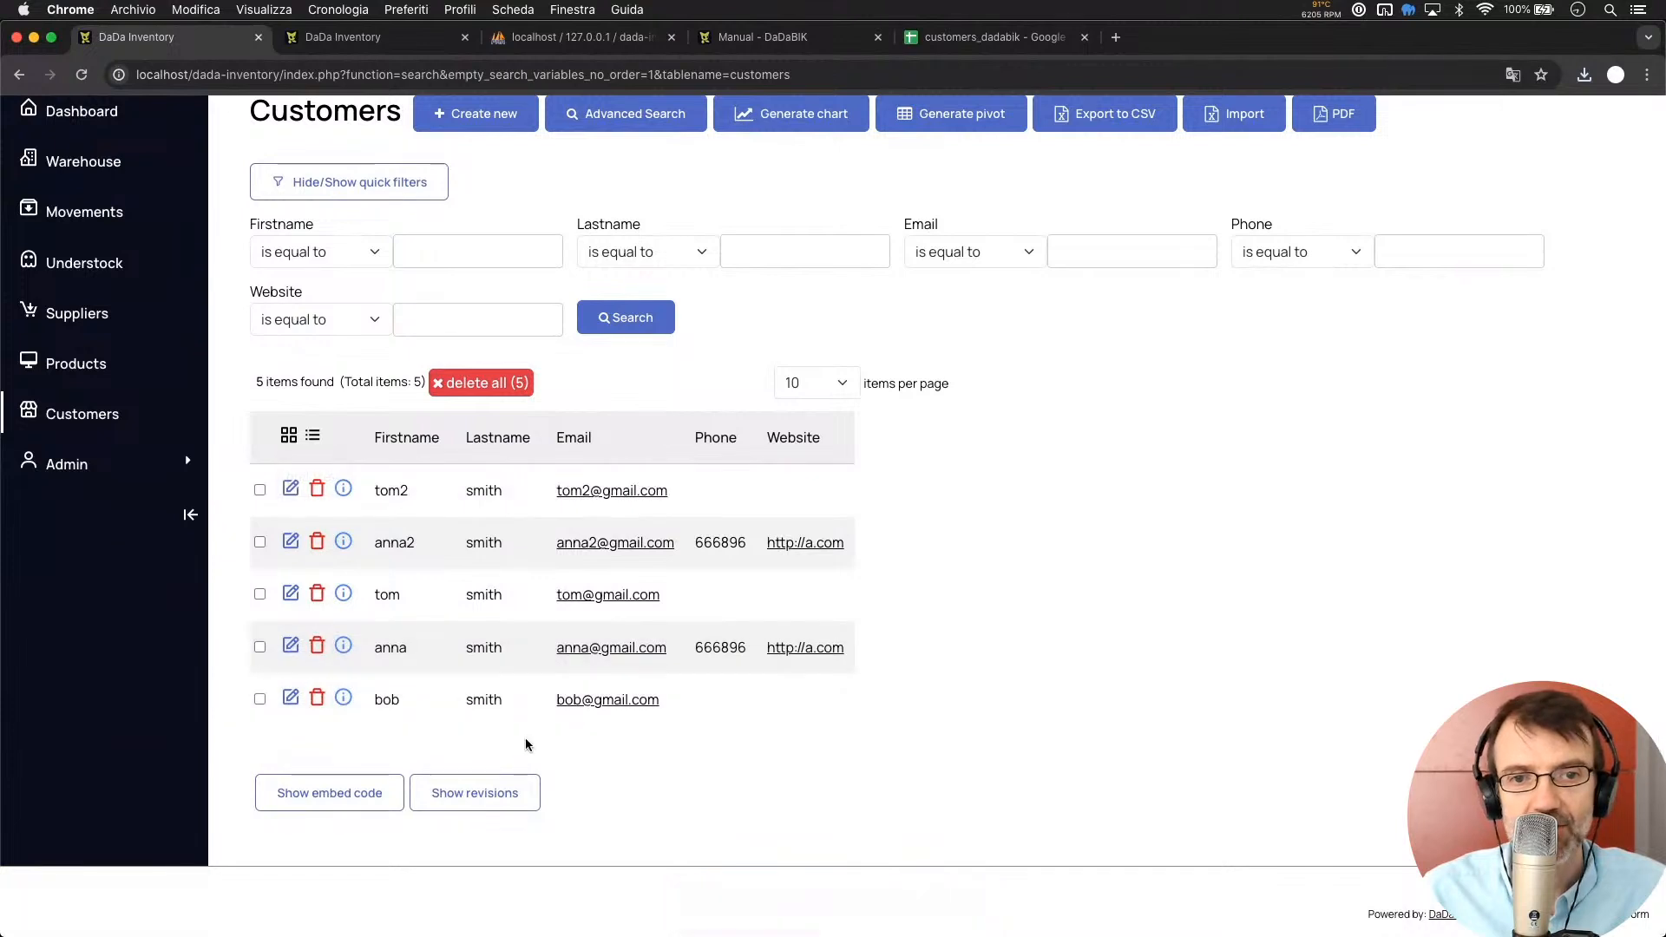
scroll(525, 745, up, 2)
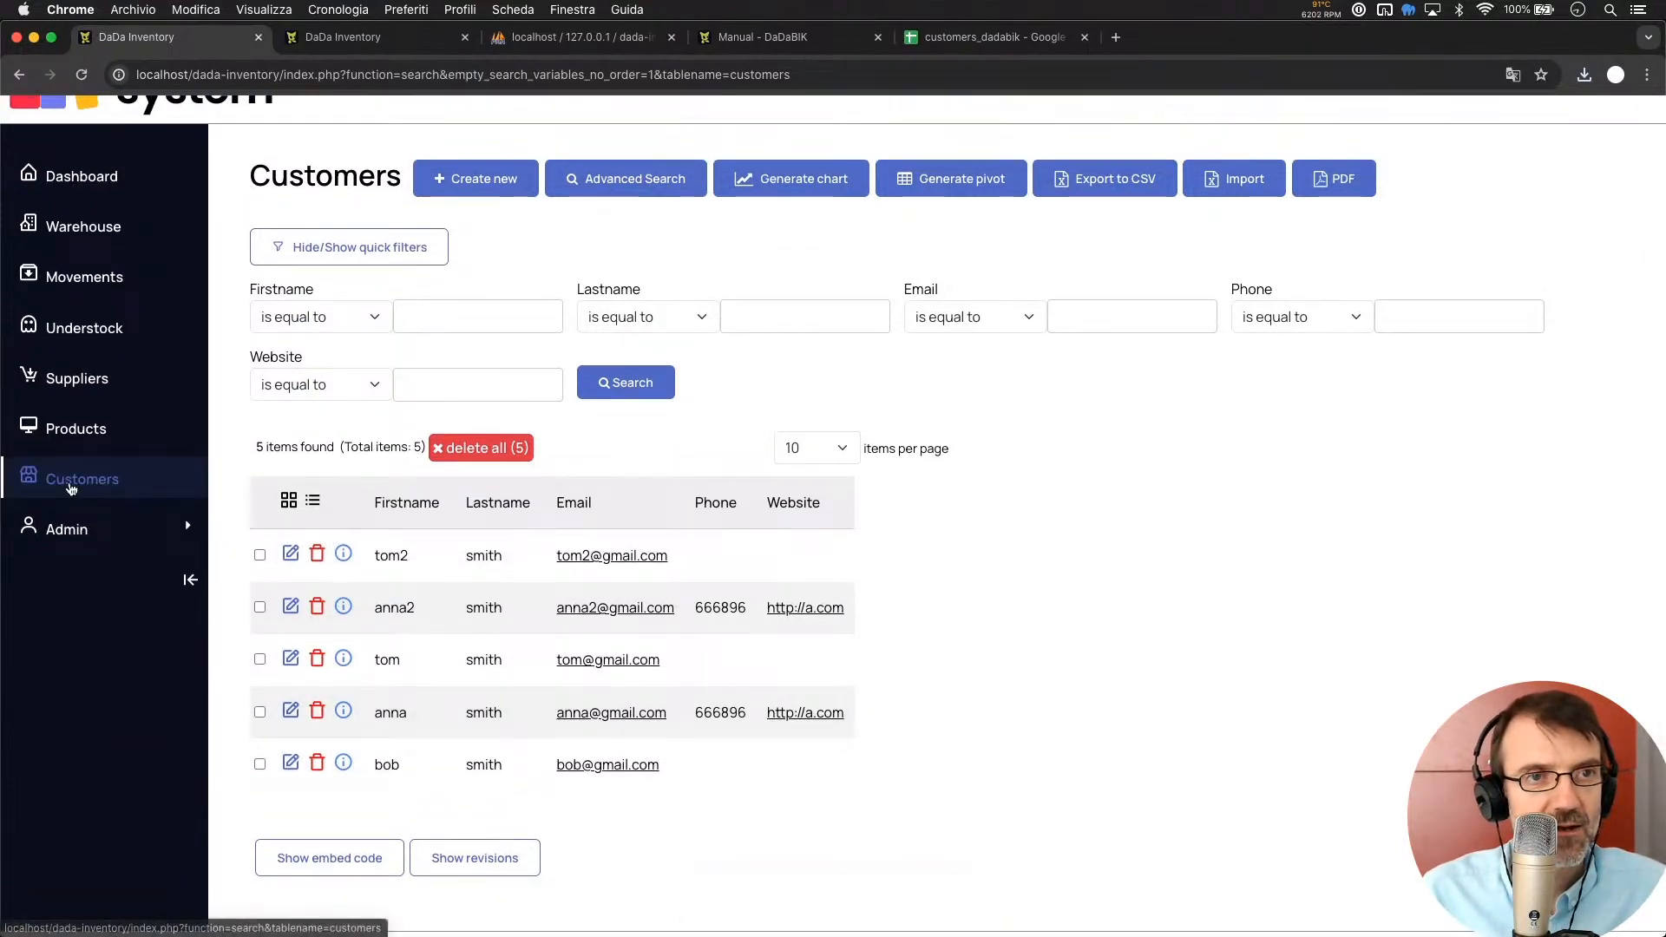
click(193, 477)
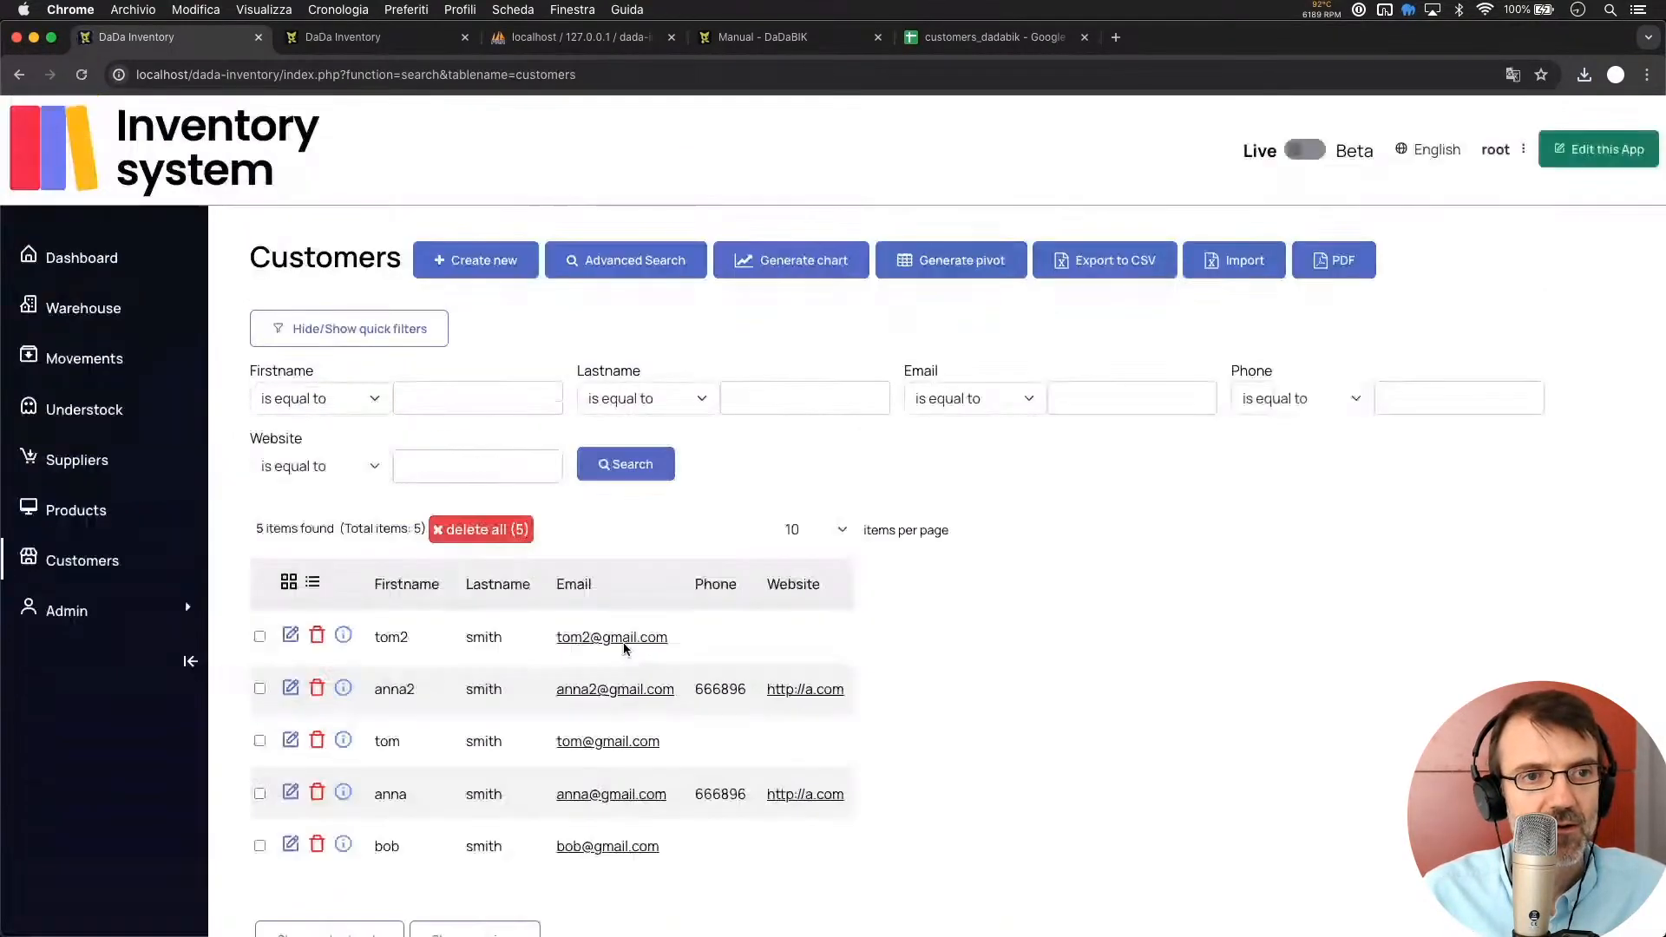
scroll(623, 648, down, 2)
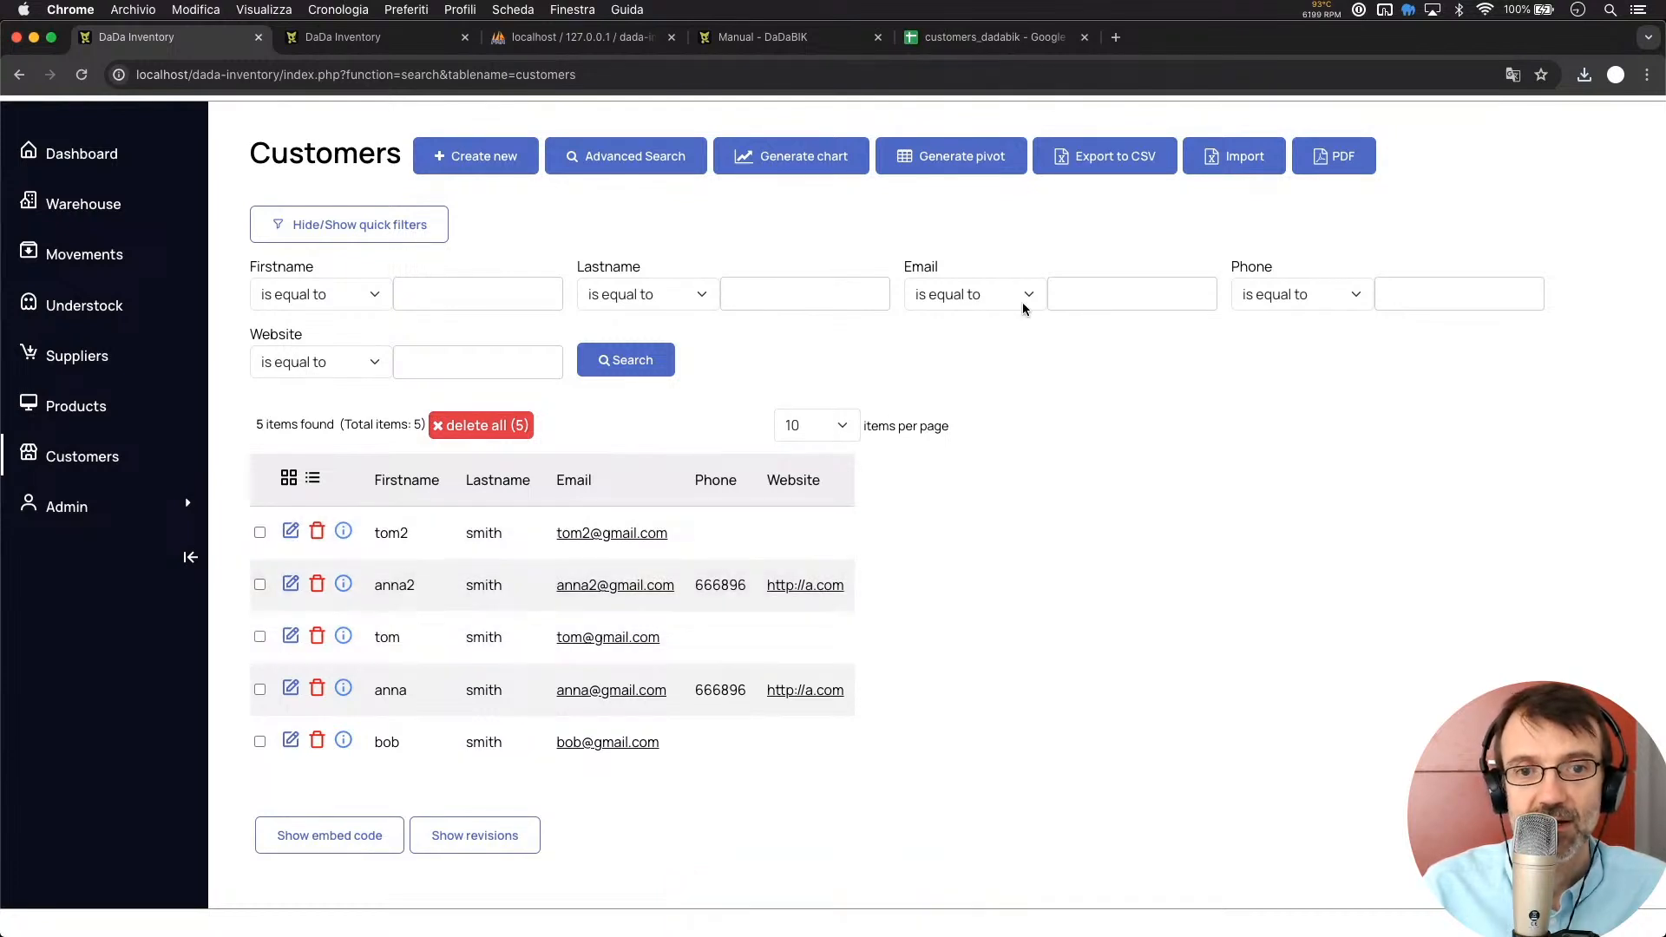
Import customers_dadabik (5).xlsx into Customers, adding tom3 and updating the duplicate anna2 record
click(1226, 156)
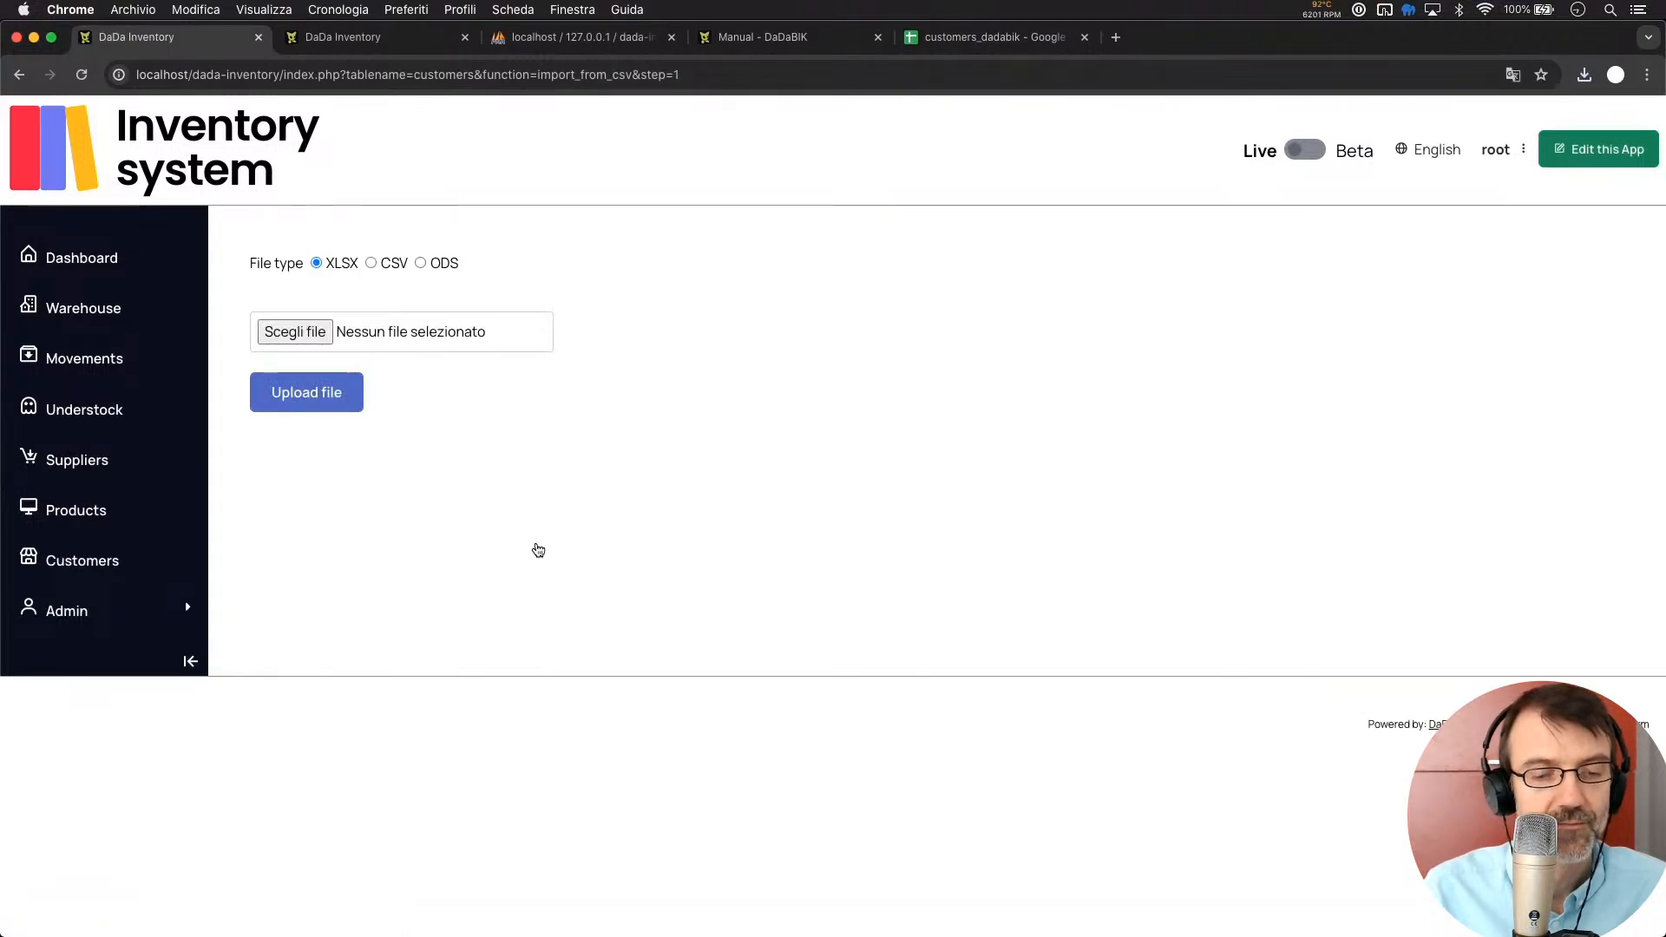
key(super+Tab)
click(945, 238)
drag(945, 239, 403, 335)
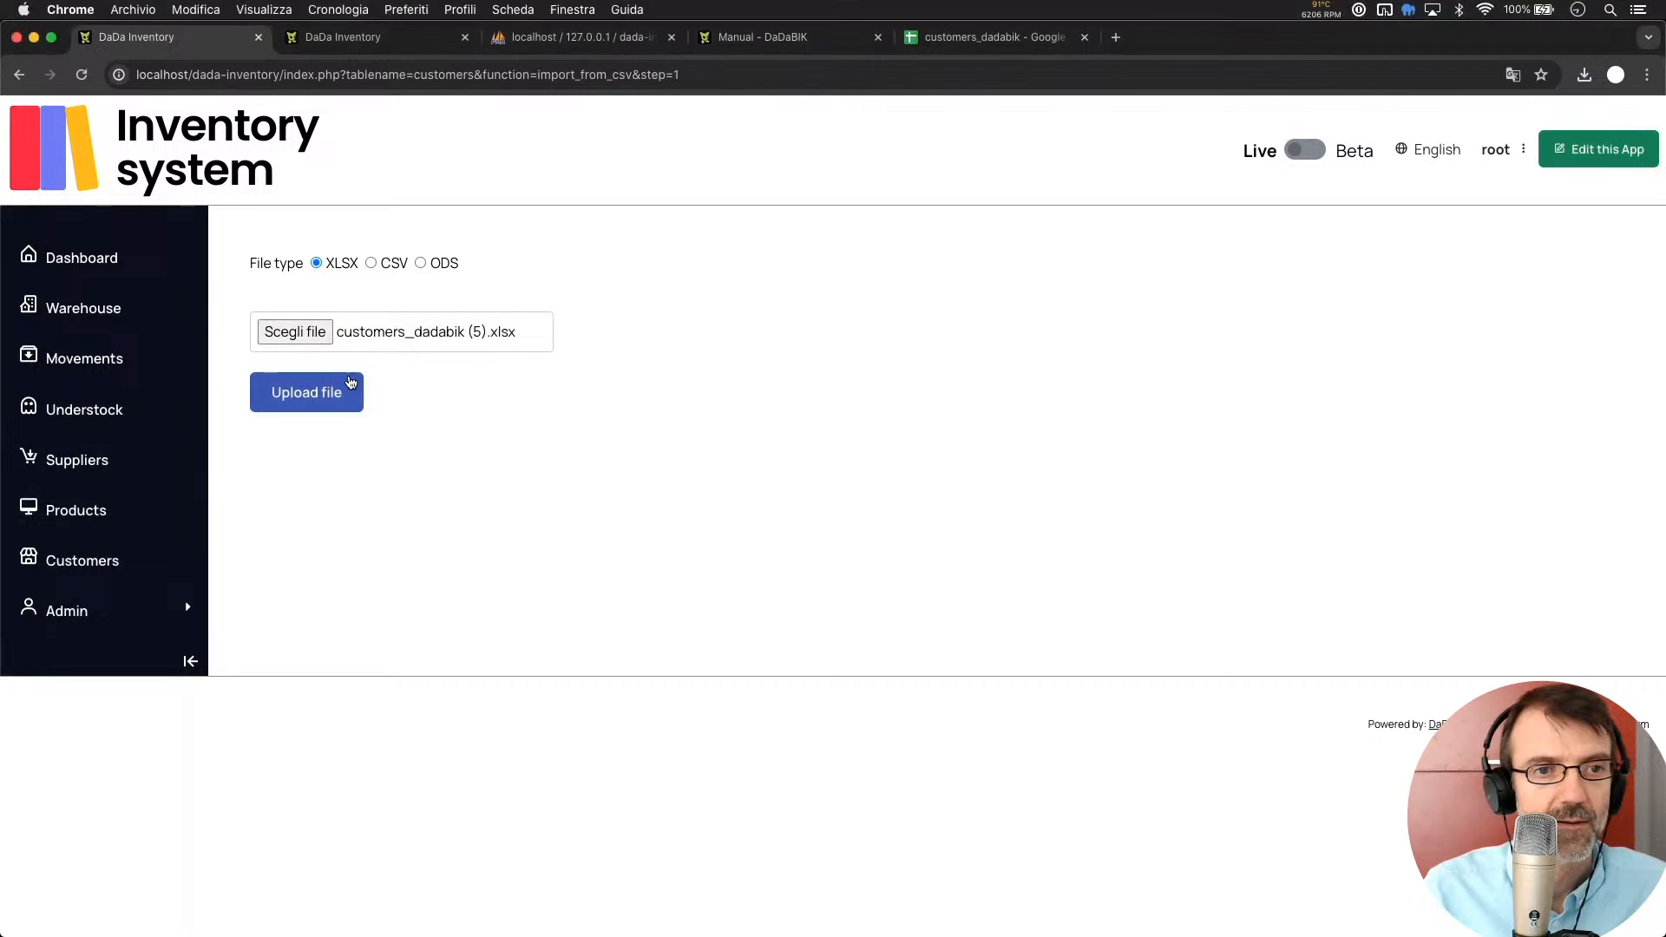
click(322, 399)
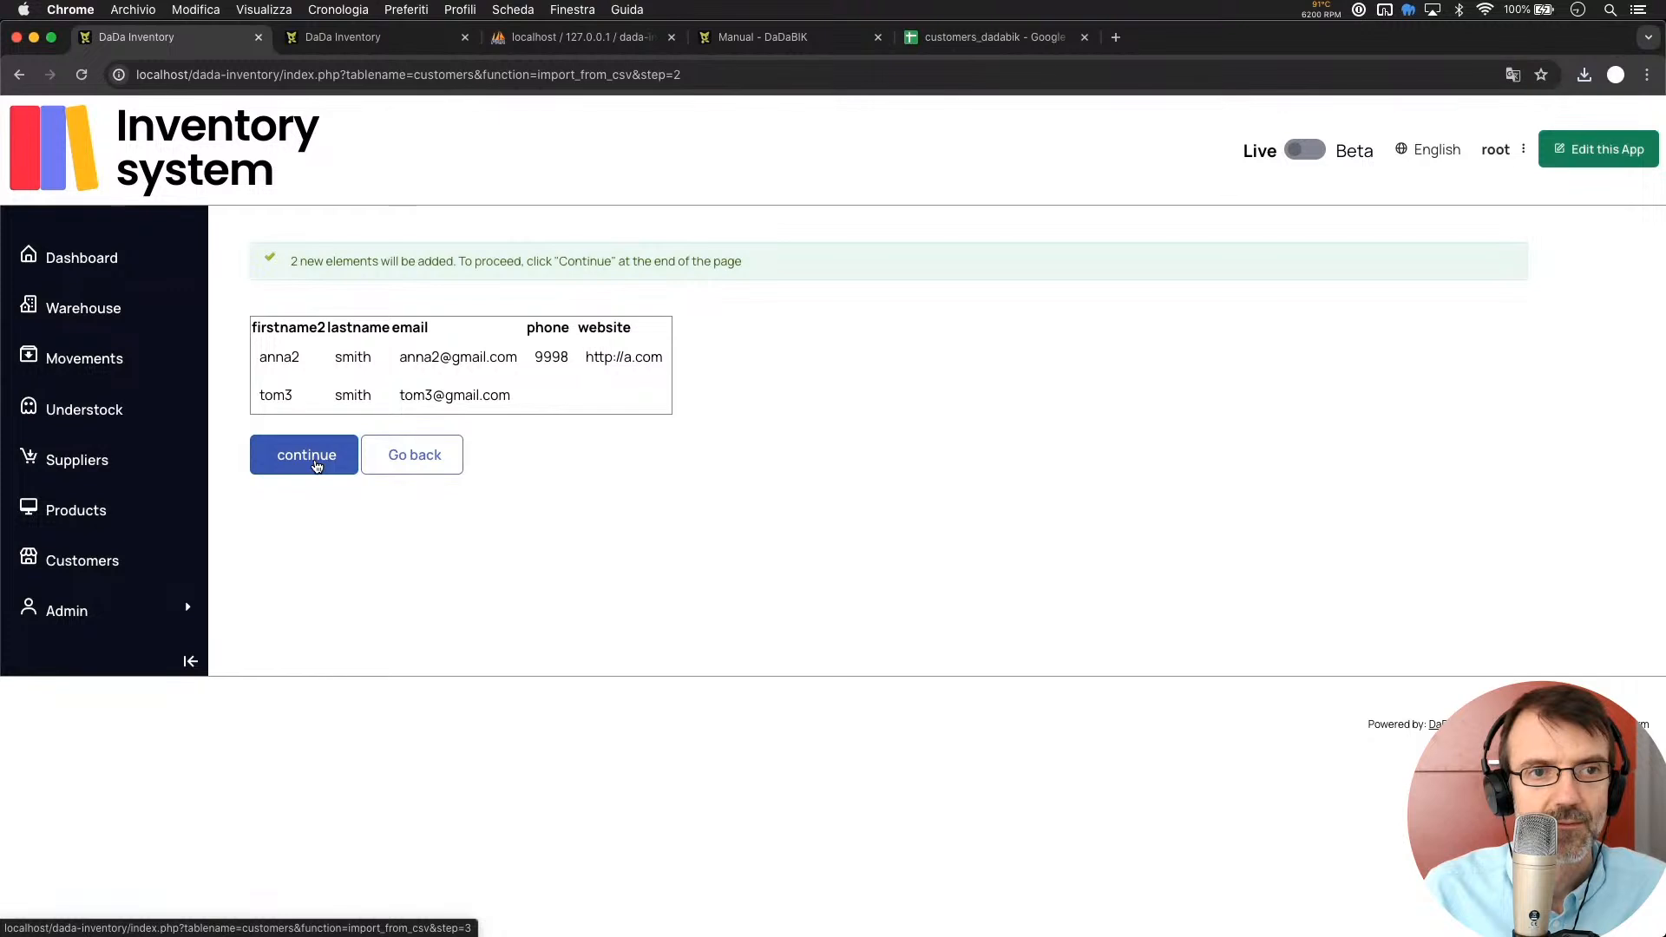
click(317, 467)
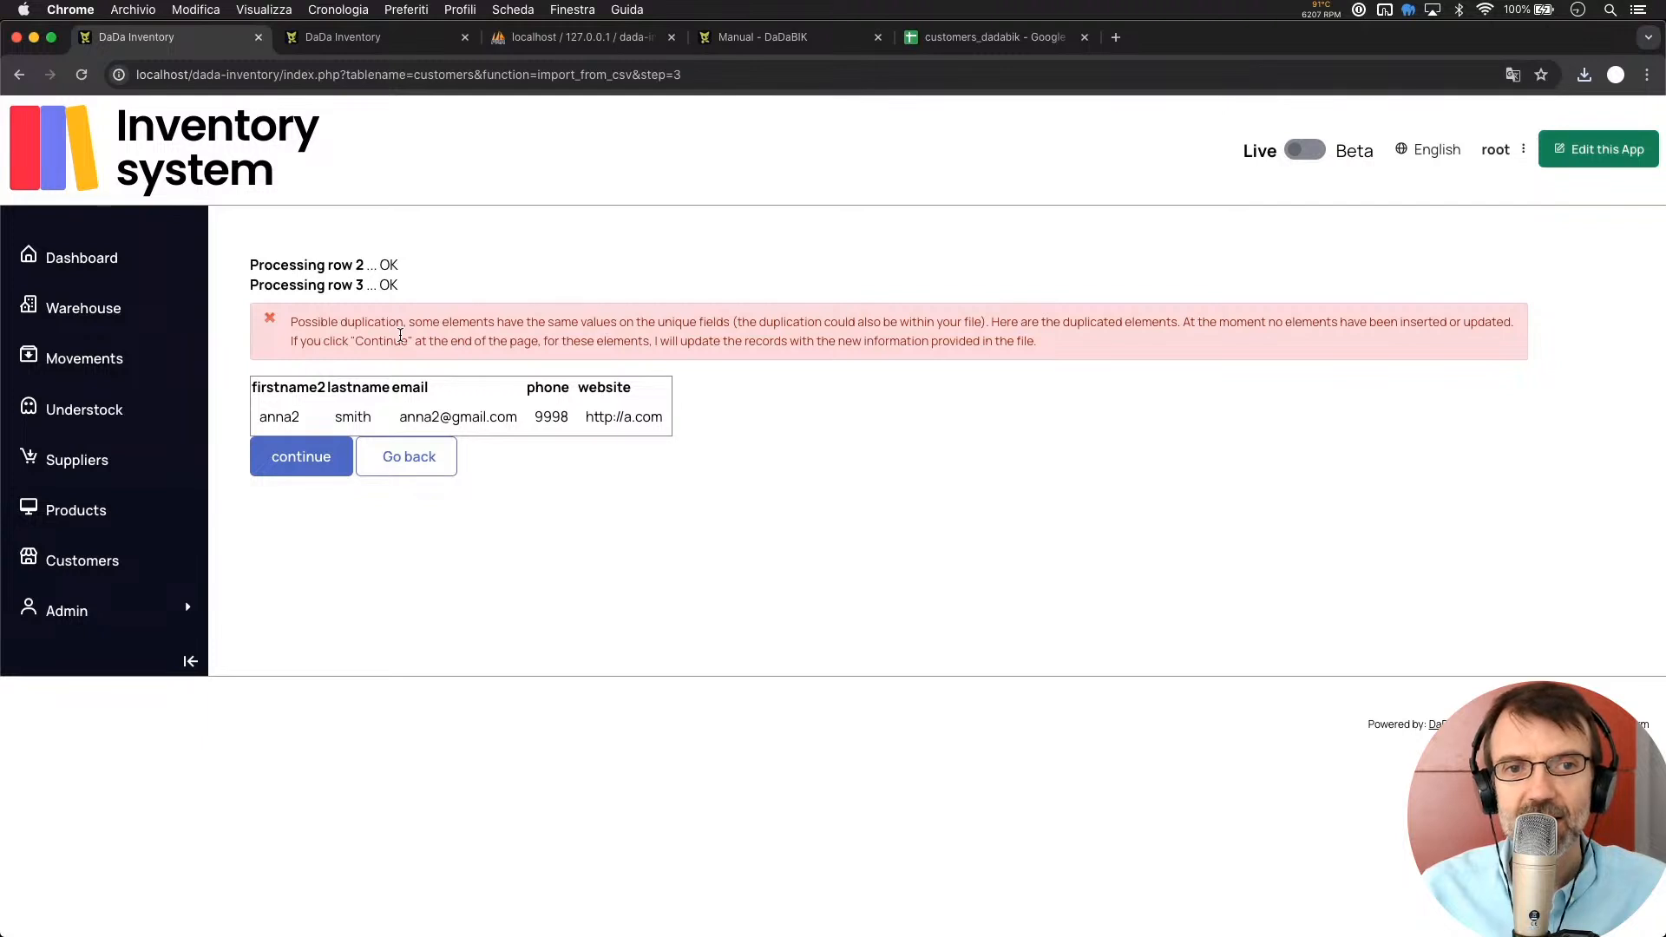
click(300, 465)
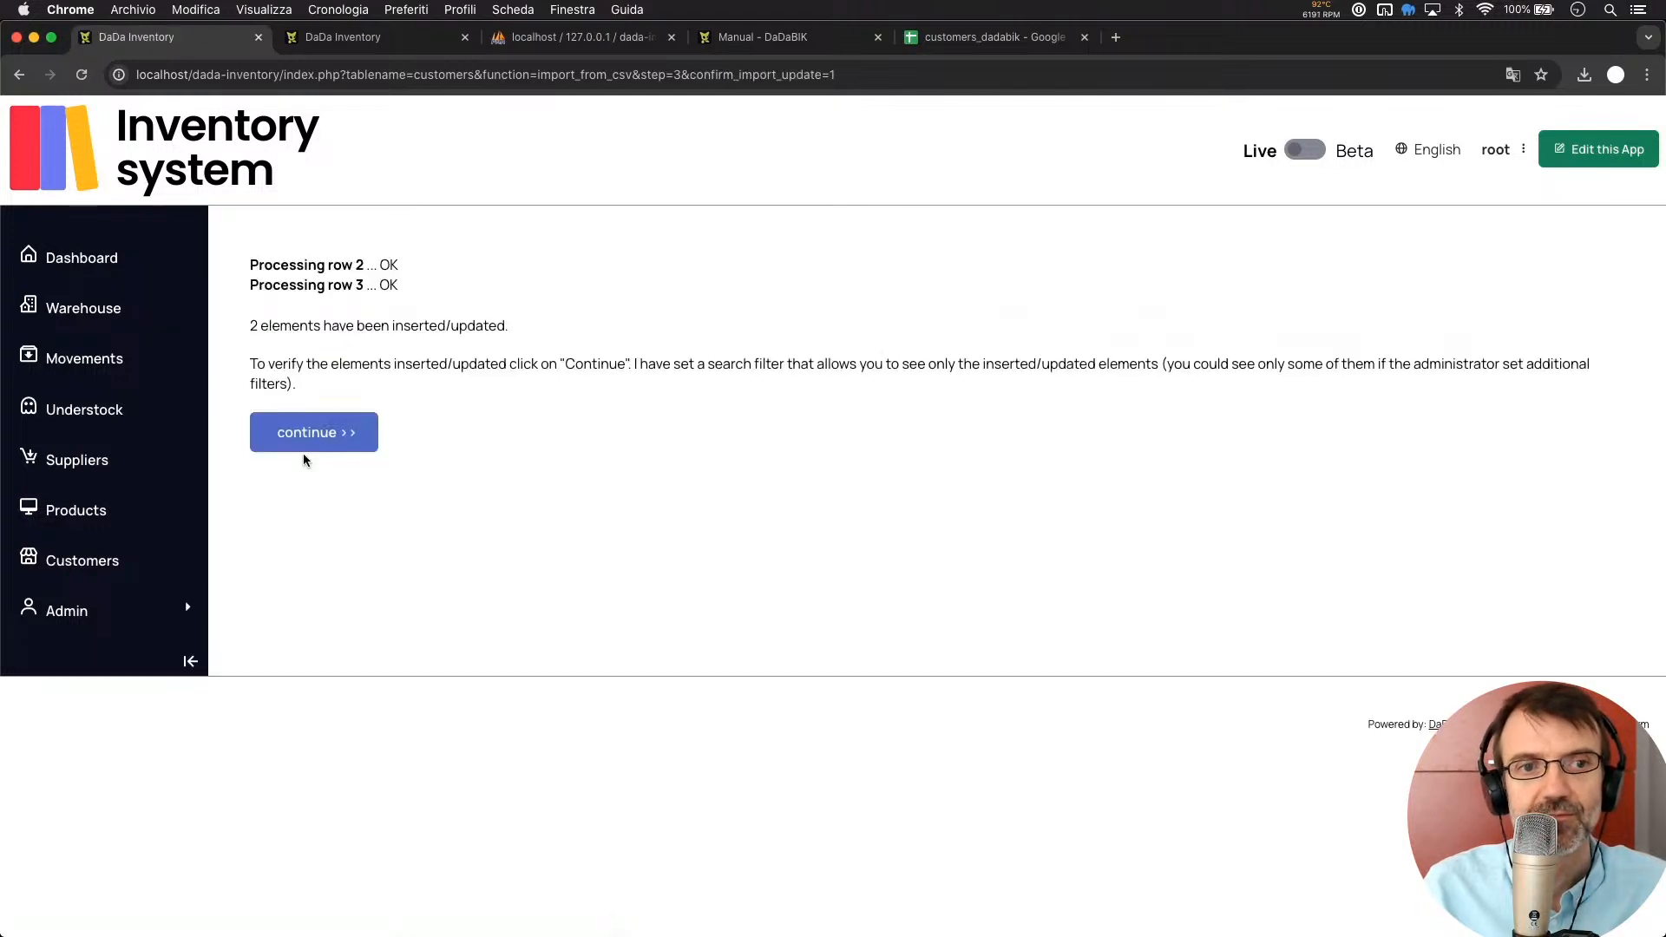
click(363, 438)
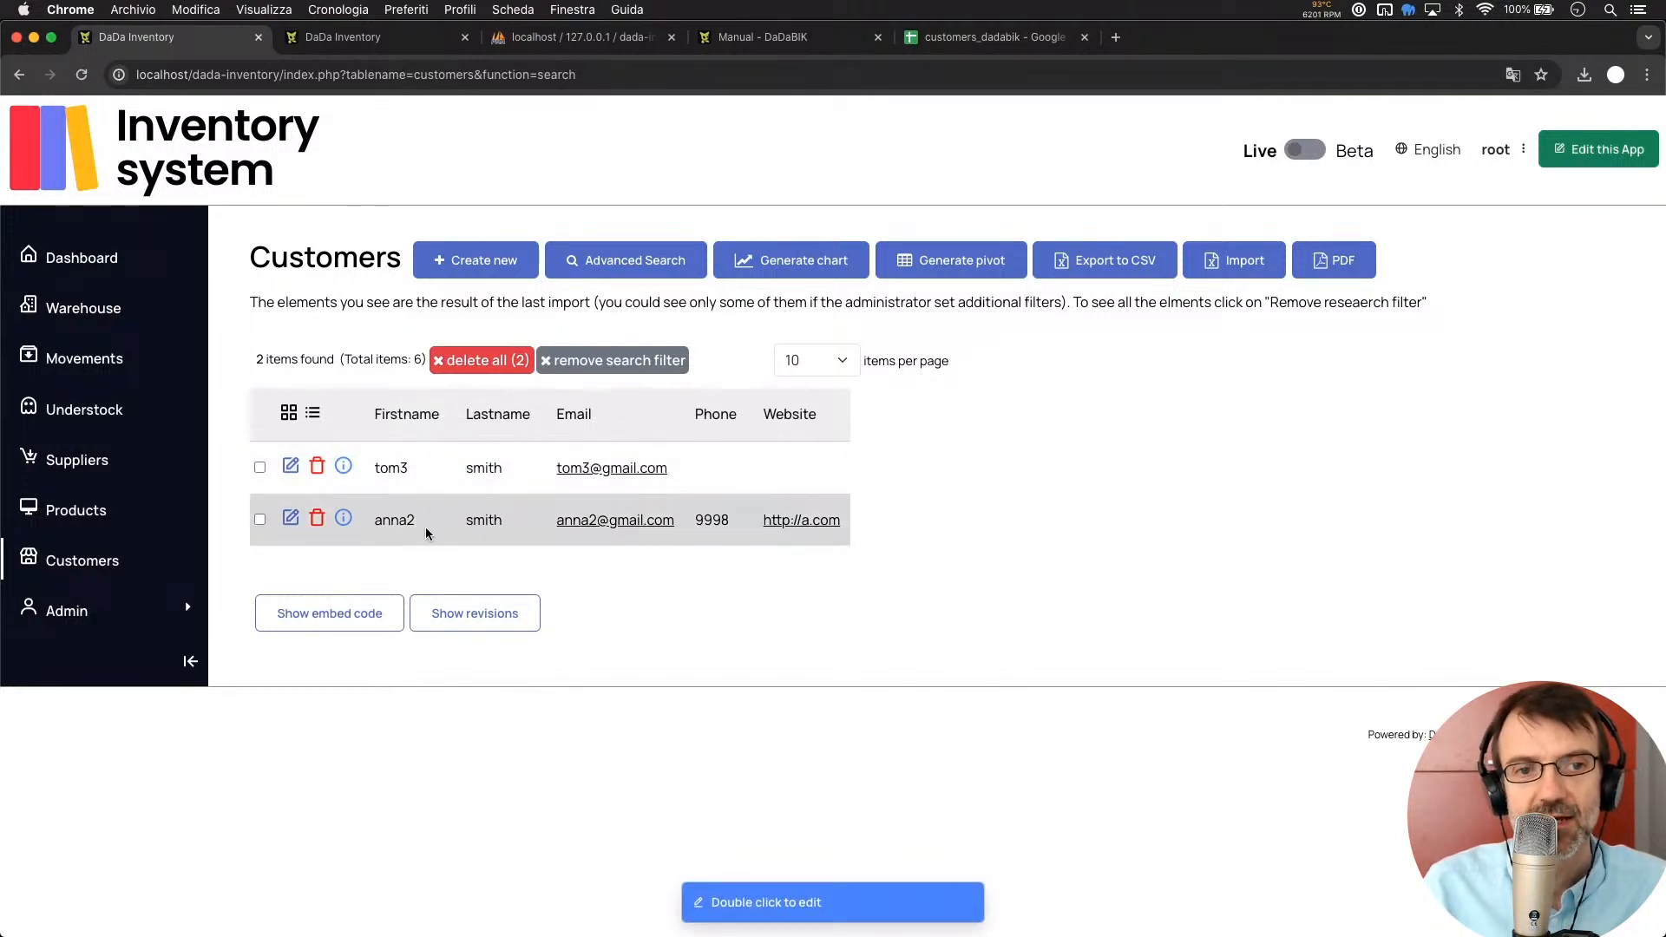
Clear the import filter and scroll through all six customers, including tom3 and the updated anna2
click(606, 360)
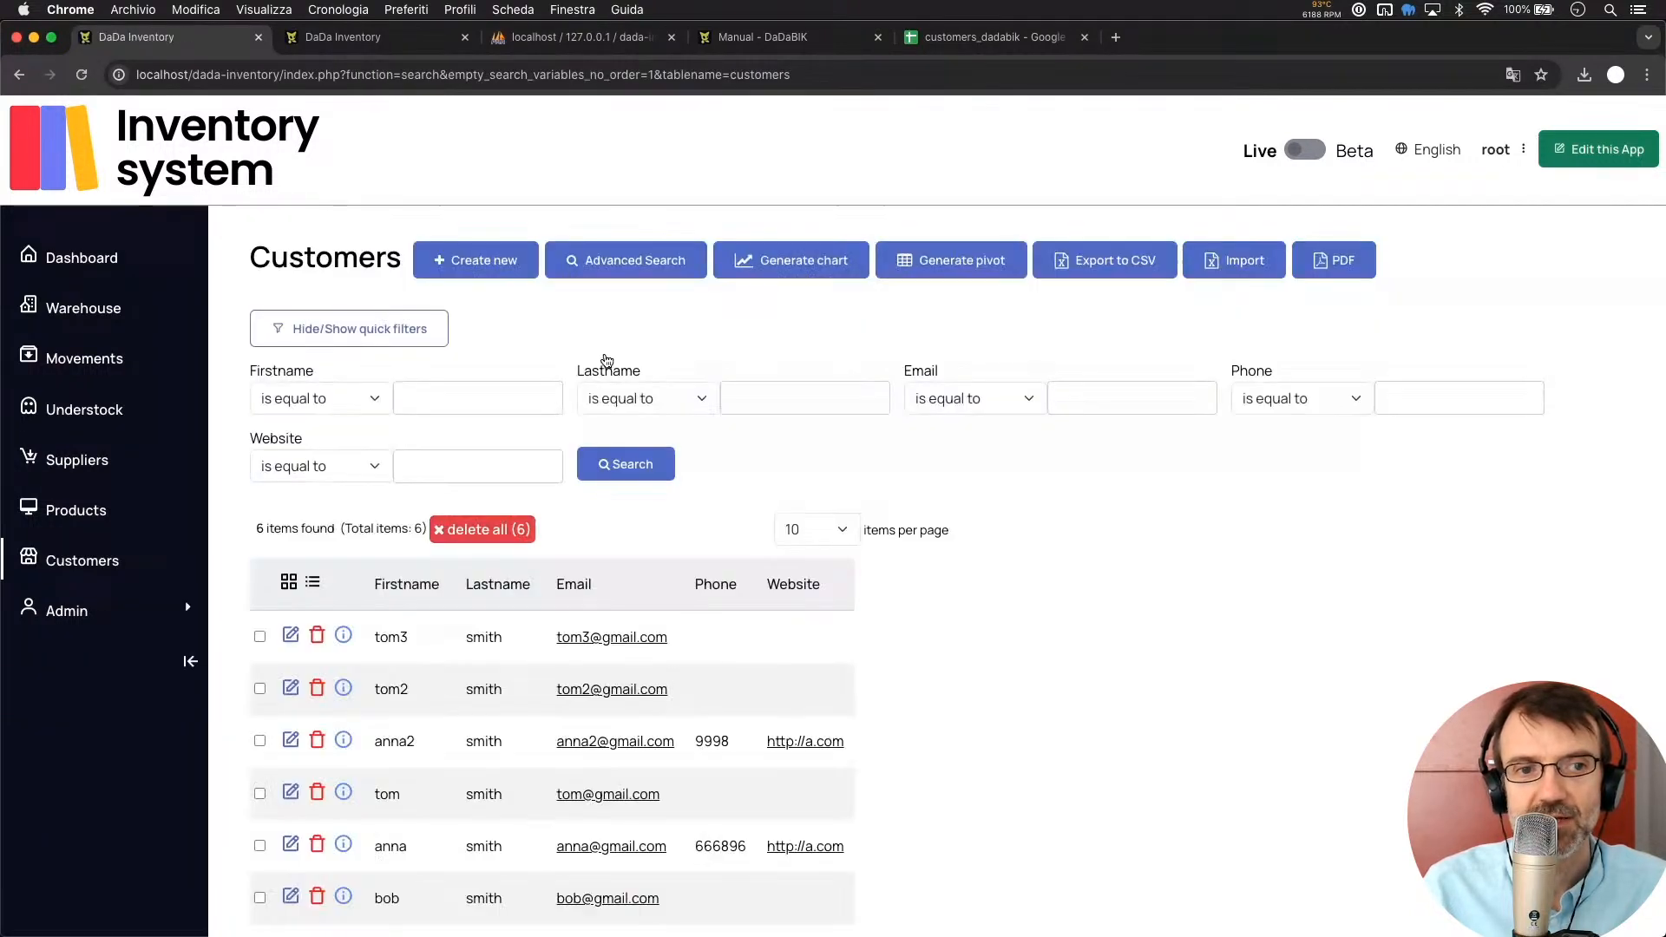
scroll(357, 768, down, 3)
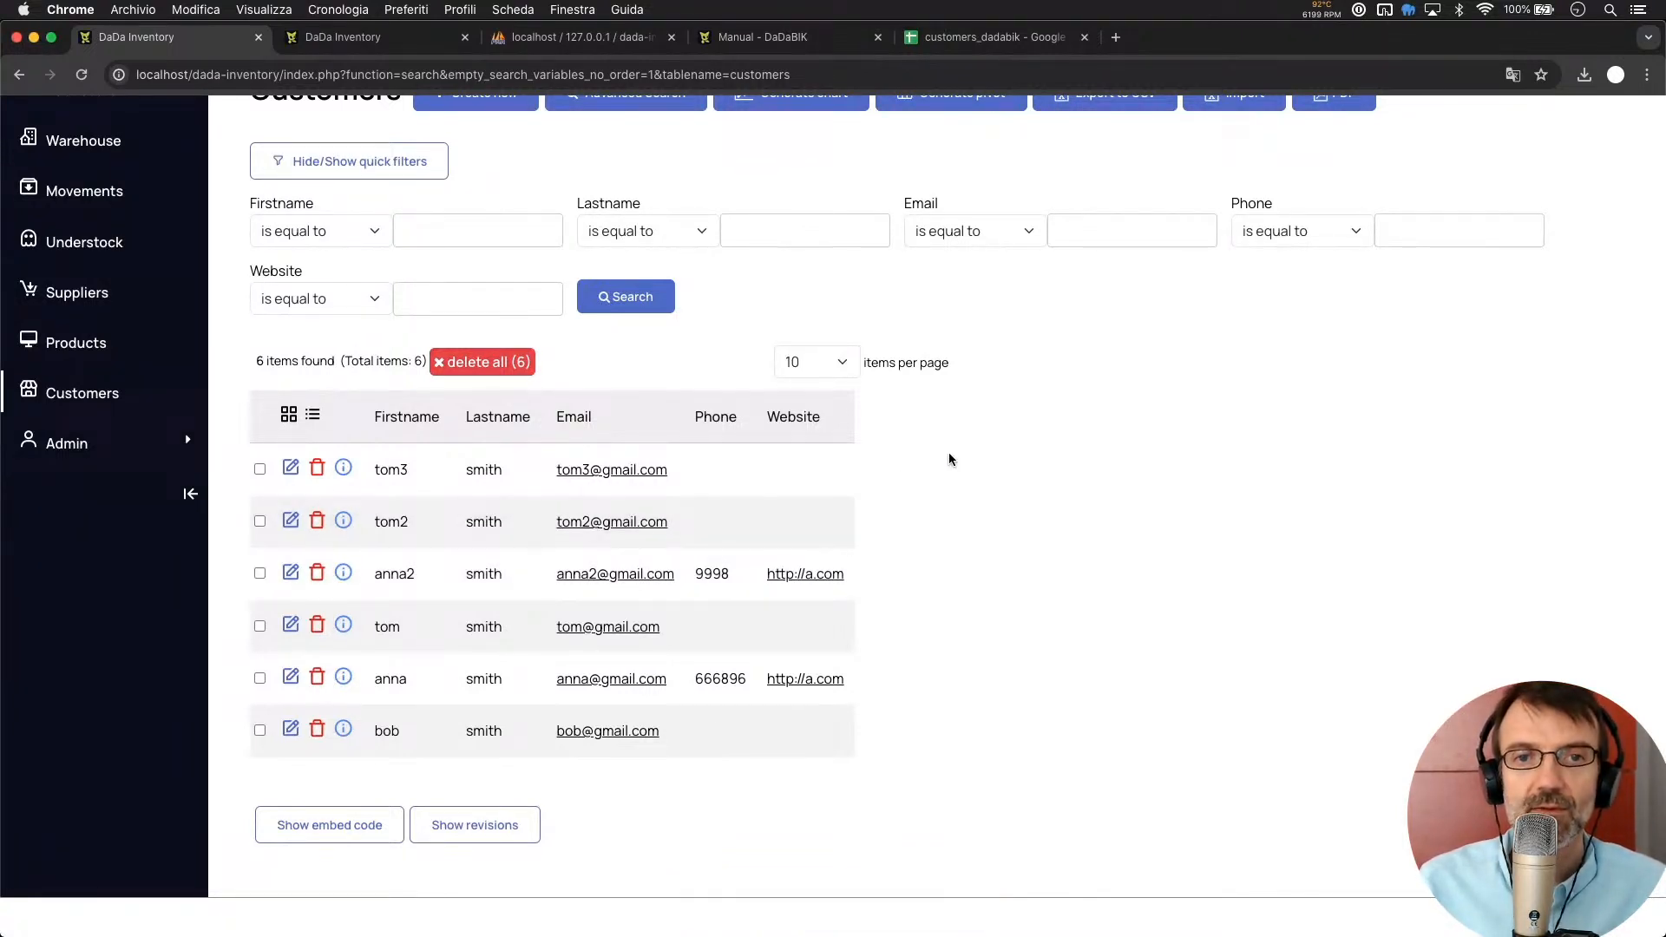
scroll(949, 459, up, 2)
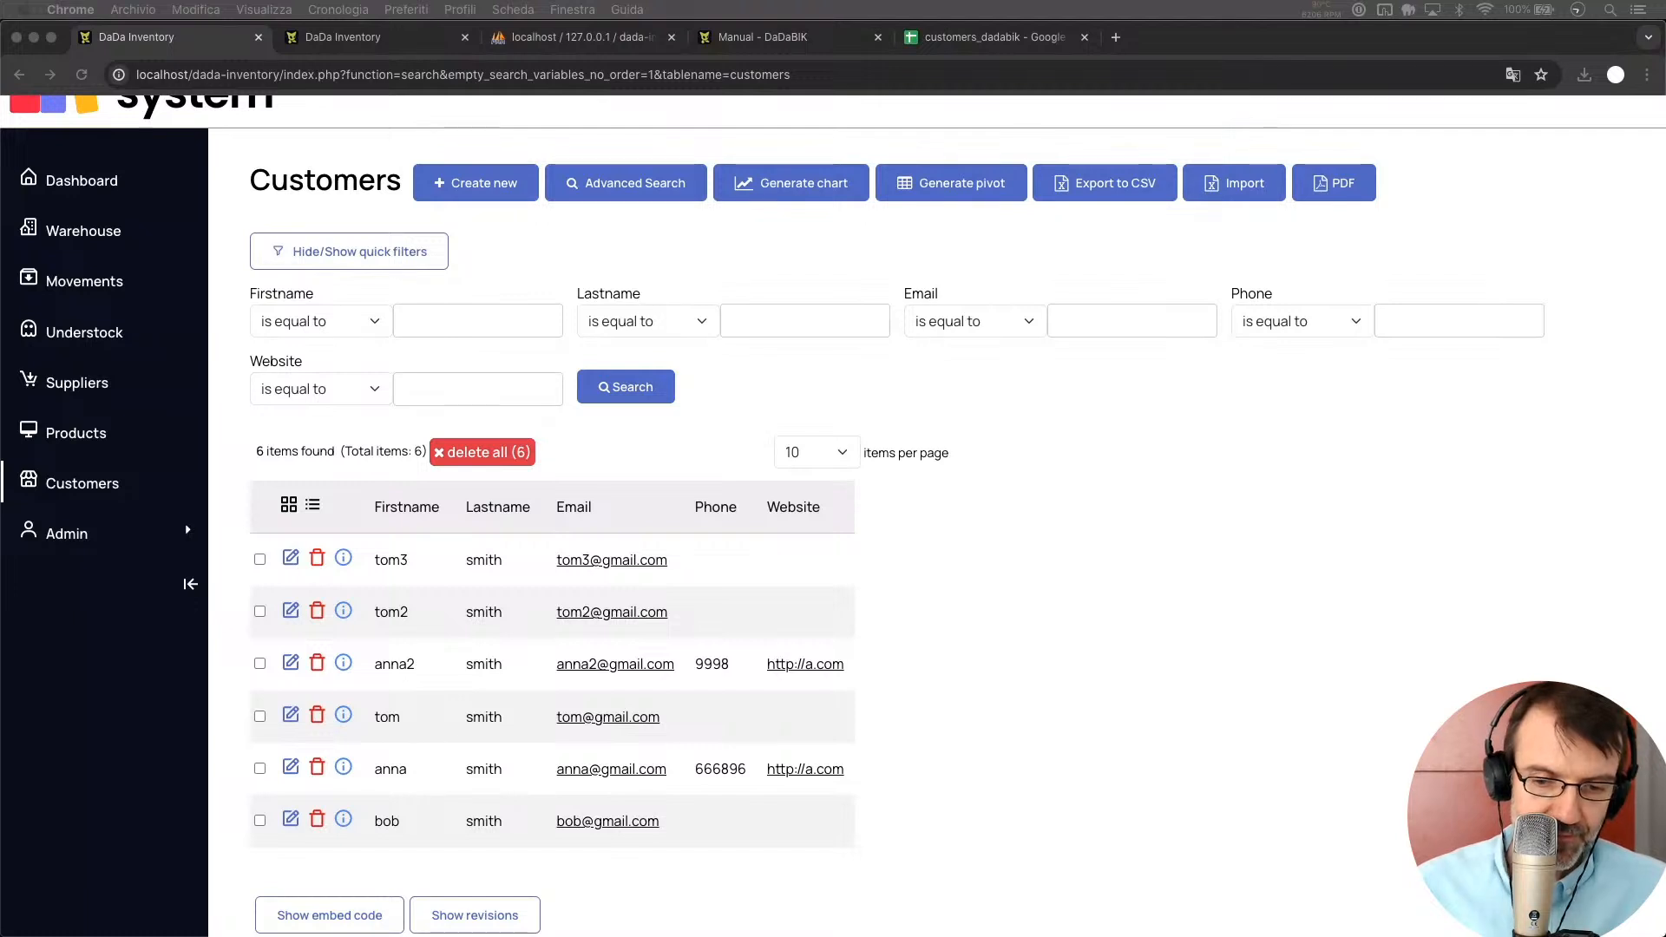
Return to the customers_dadabik spreadsheet's customer2 sheet with the anna2 and tom3 rows
click(933, 261)
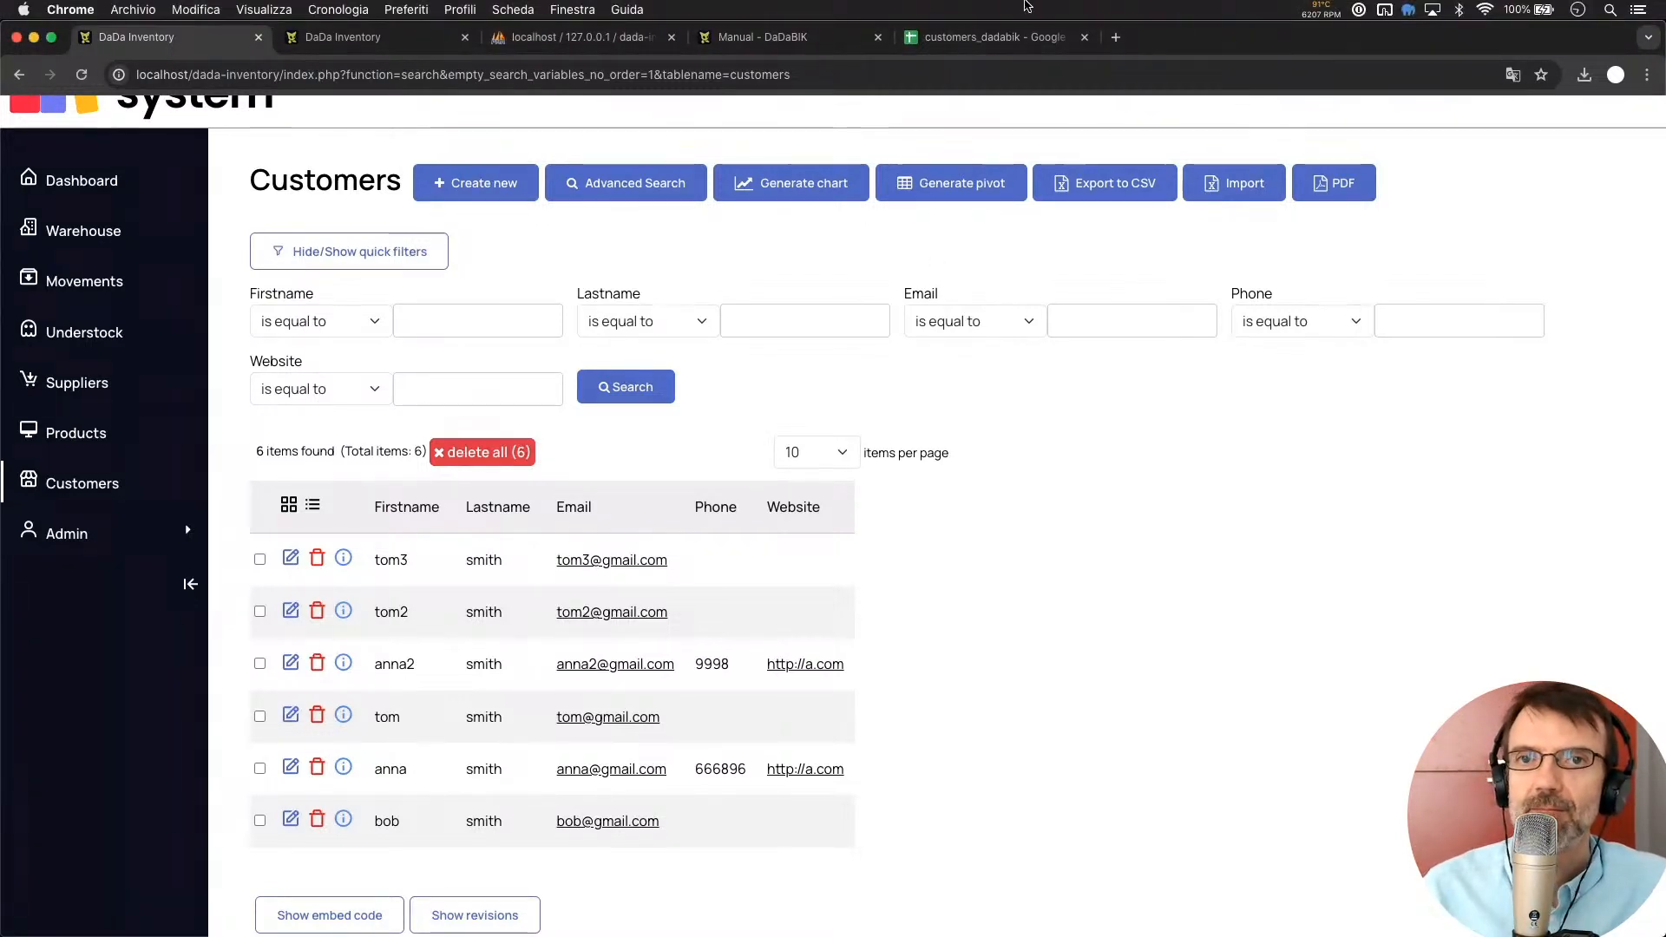
click(994, 36)
click(623, 475)
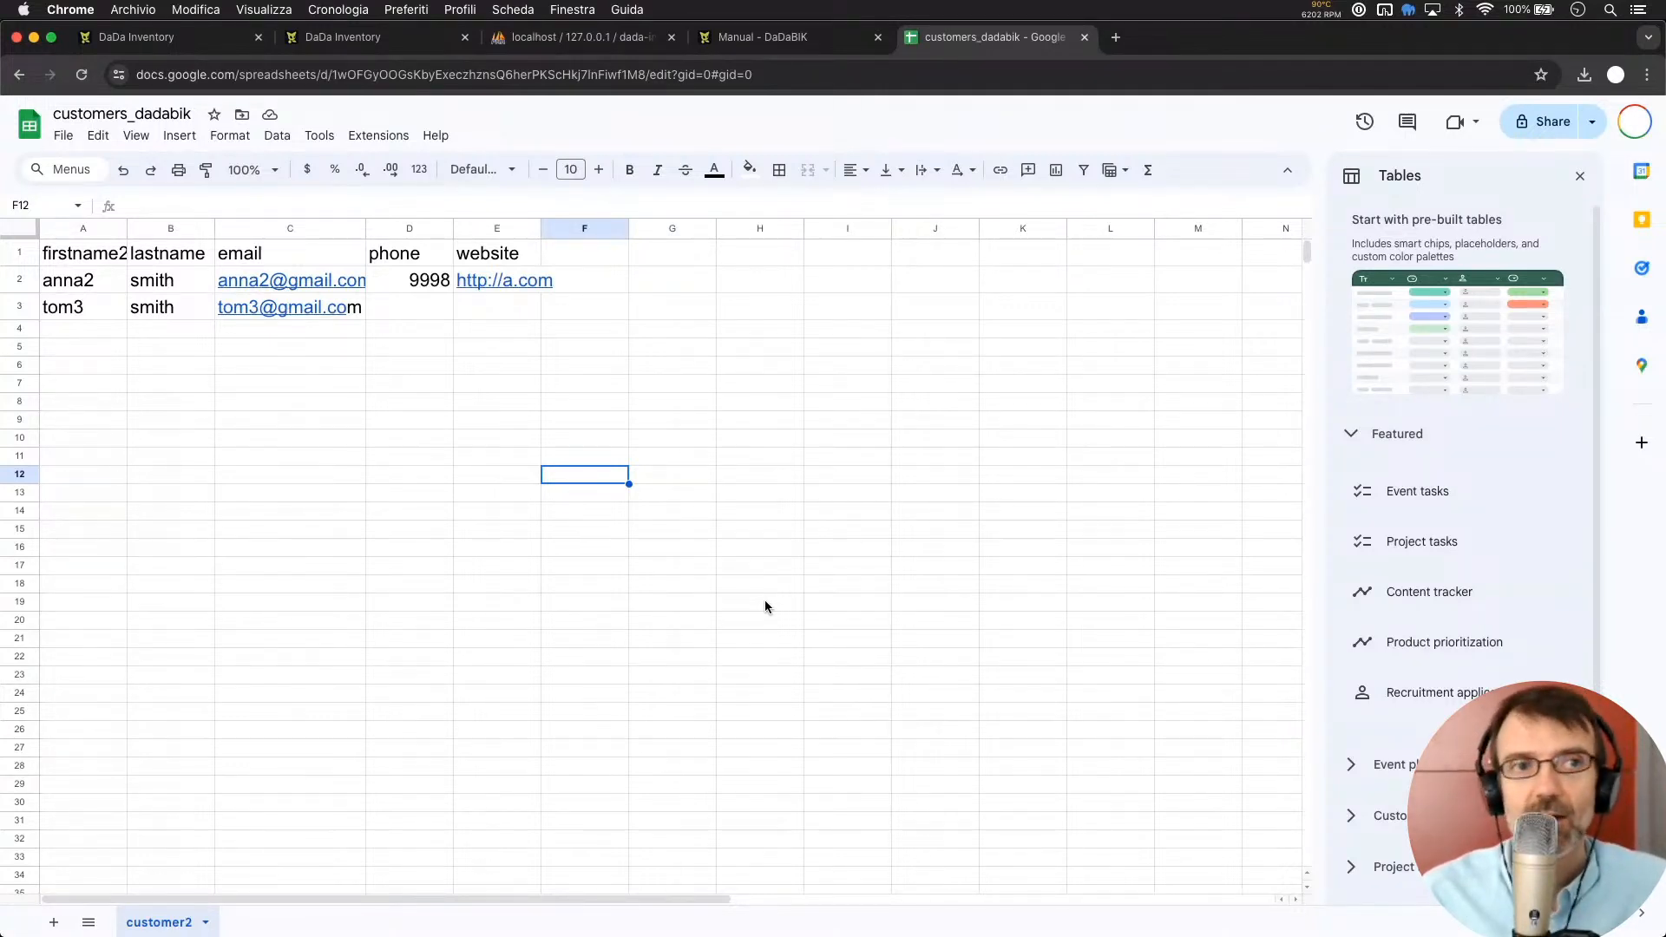
Return to the DaDaBIK Customers list, which shows the six smith customers
click(139, 37)
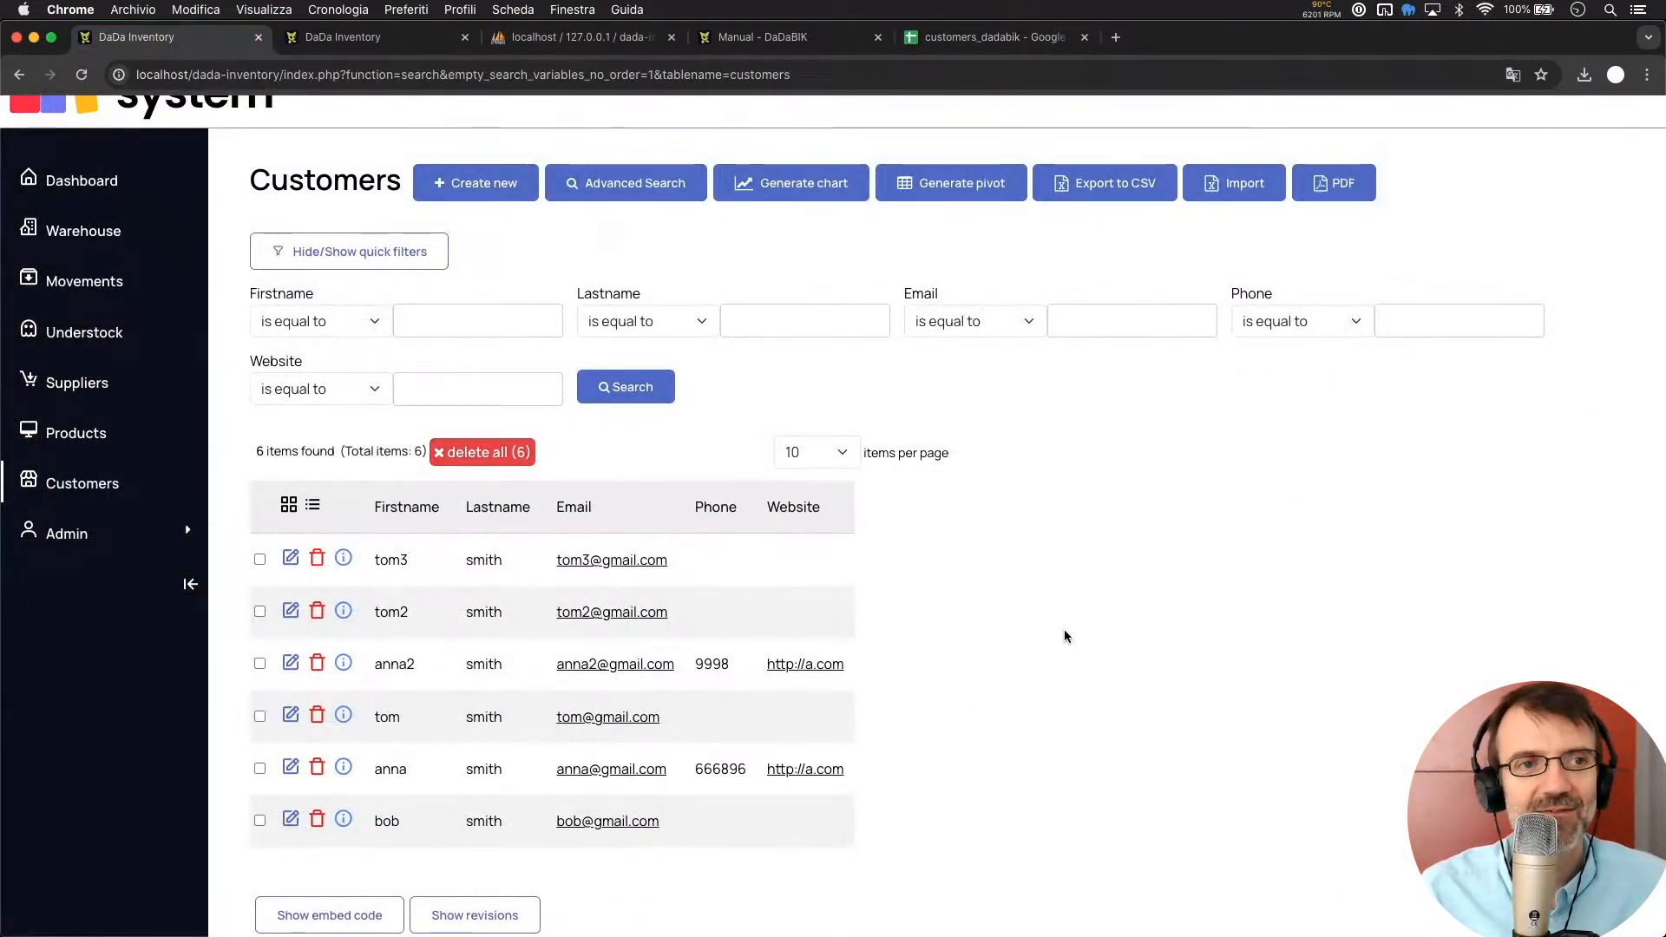
scroll(1022, 461, up, 2)
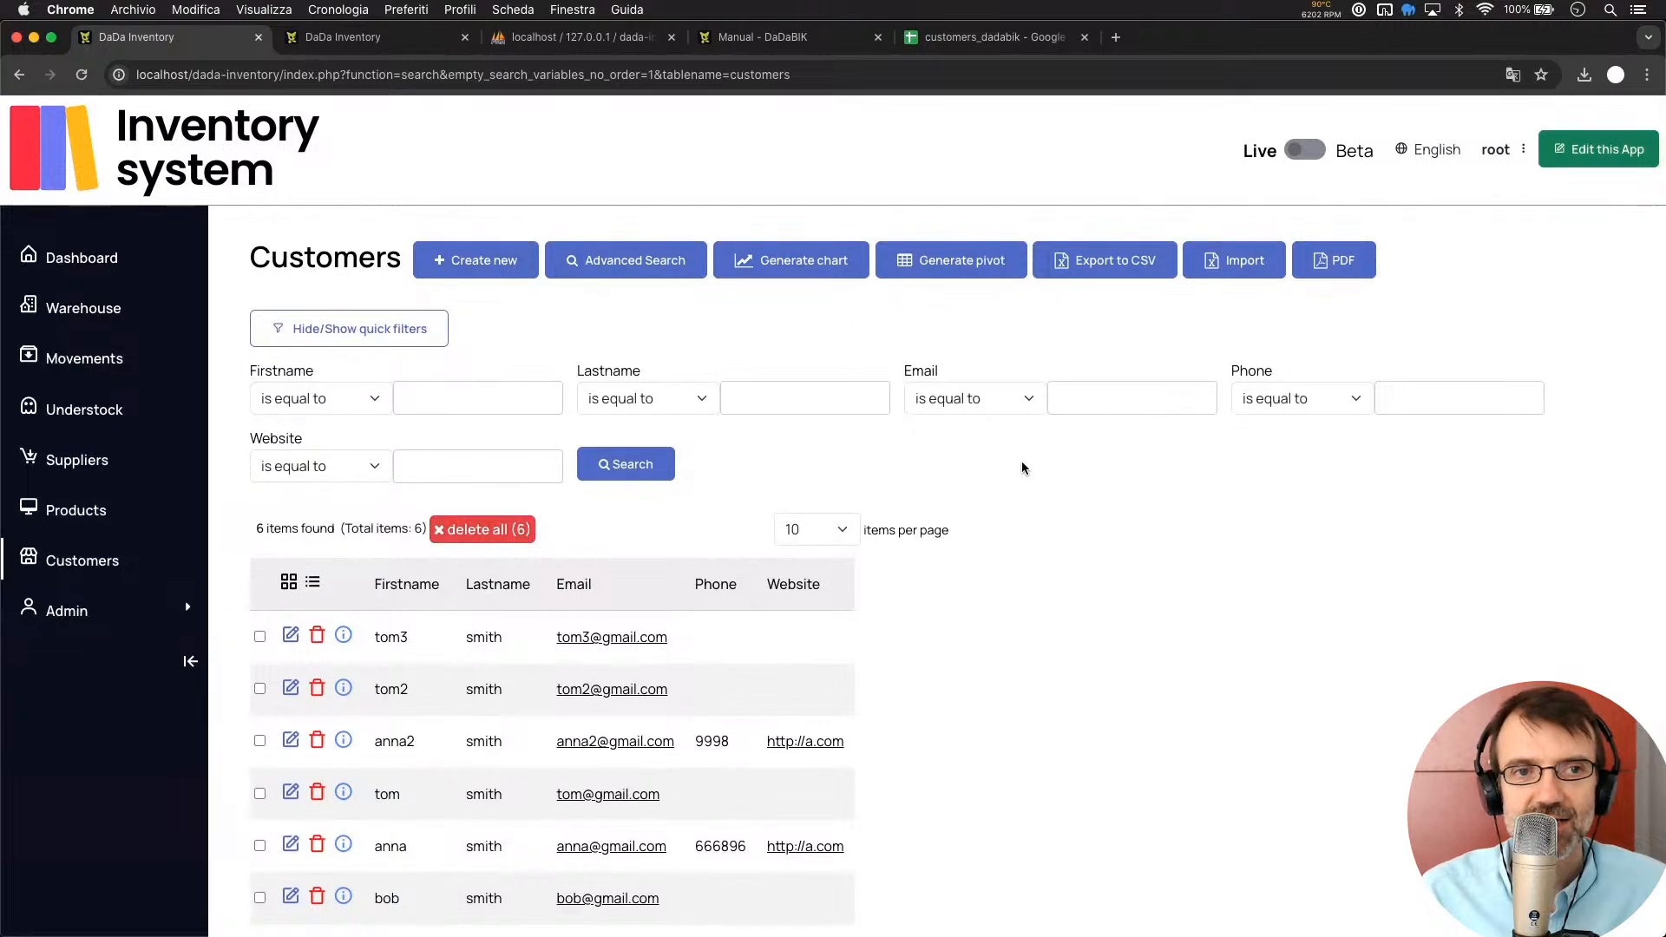
scroll(1022, 461, down, 2)
scroll(1022, 468, up, 2)
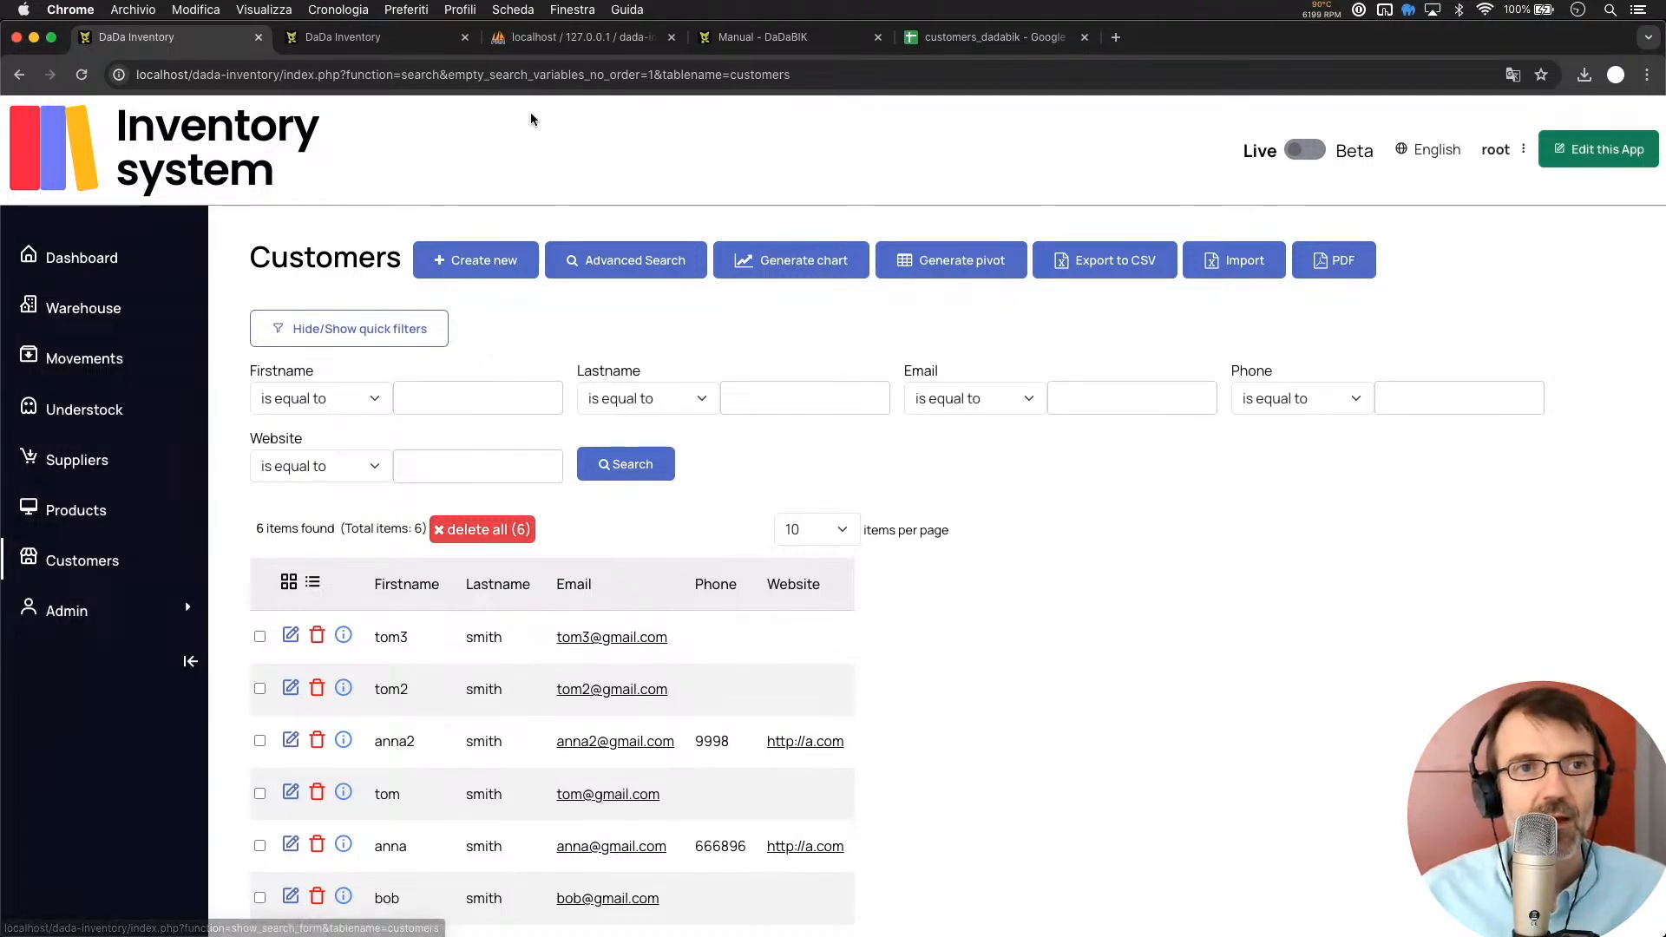
Create a new table named 'countries' from the DaDaBIK admin Data section
click(392, 38)
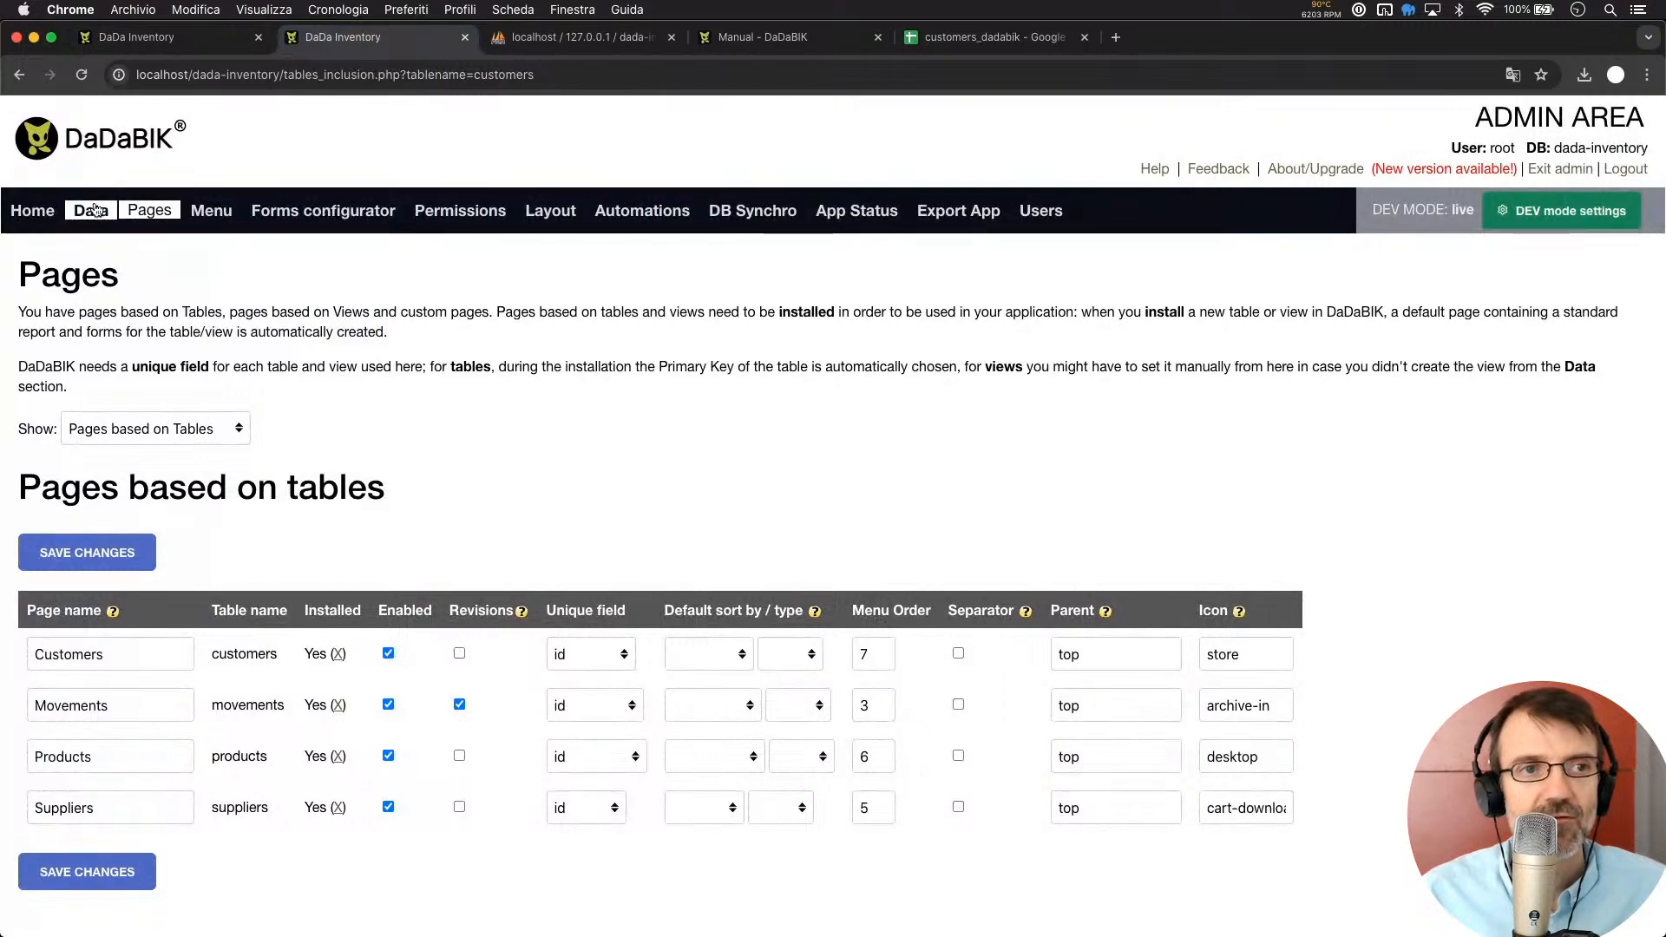
click(95, 211)
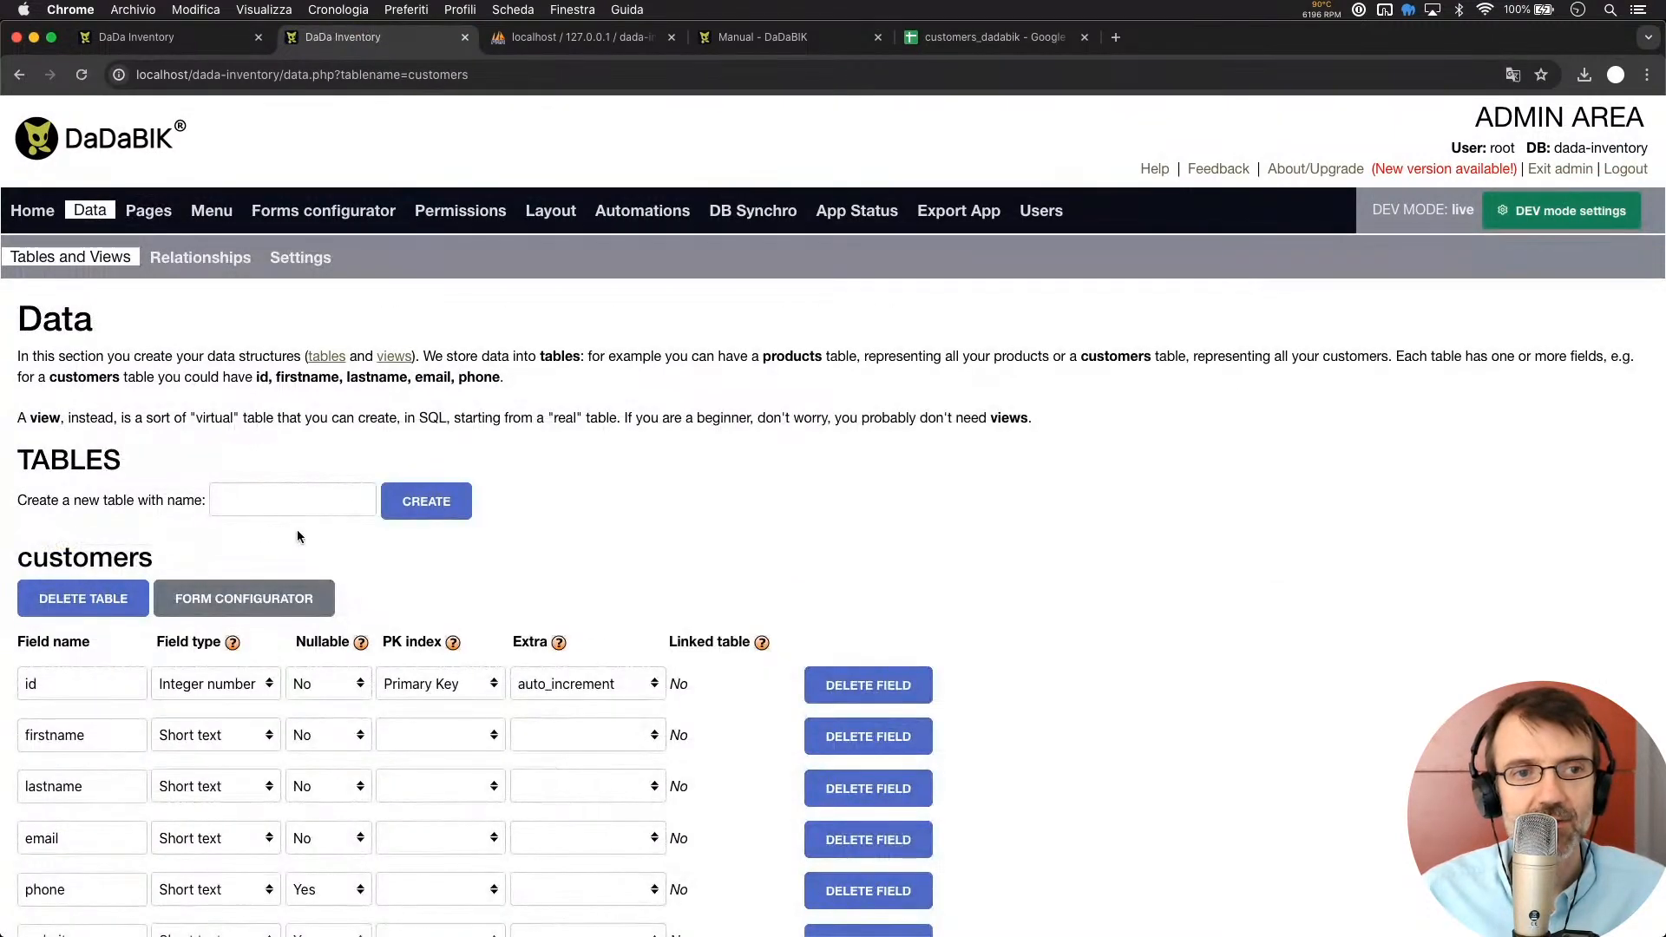
click(271, 497)
text(countries)
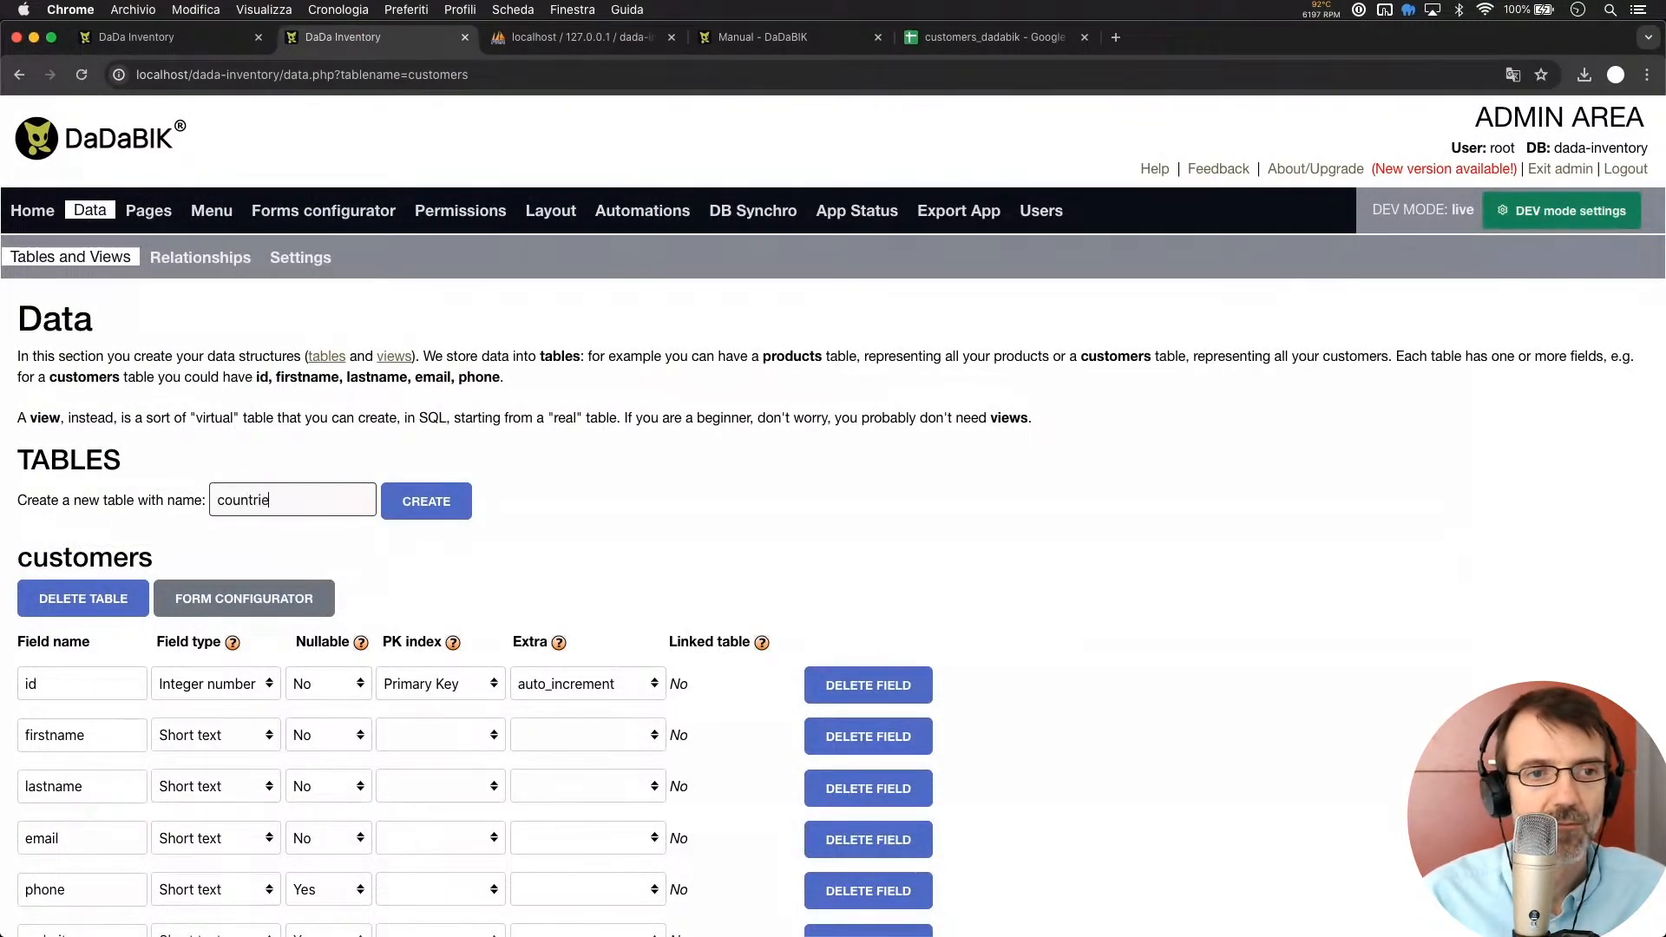
key(Return)
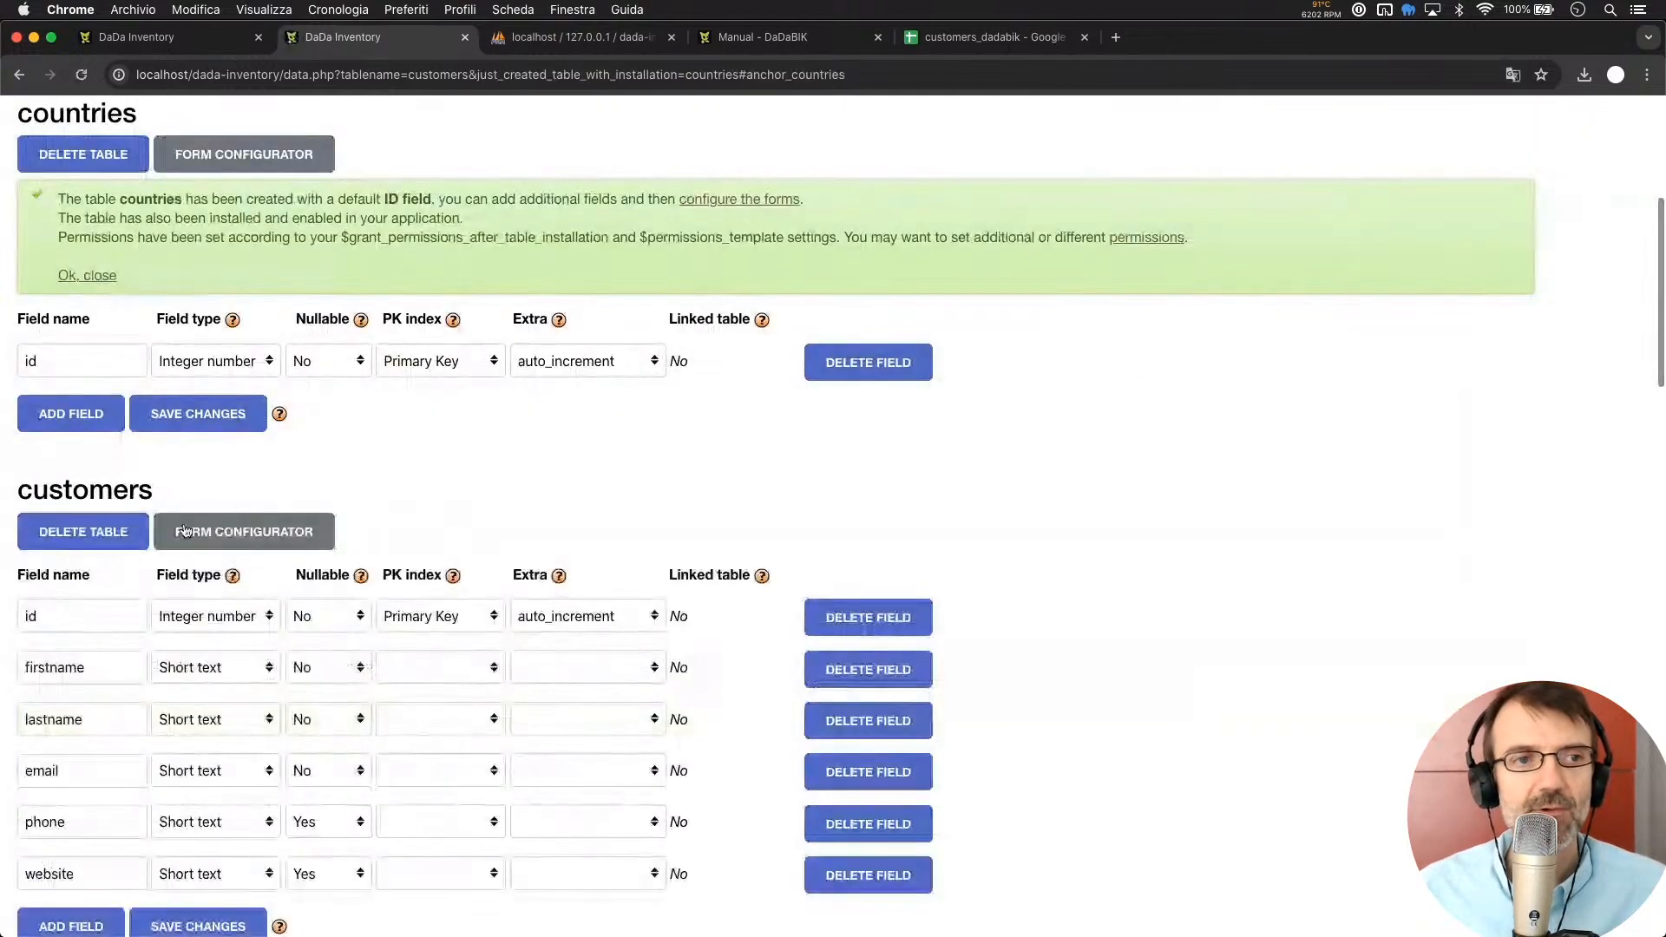
Add a Short text field 'name' to the countries table and save it
click(72, 414)
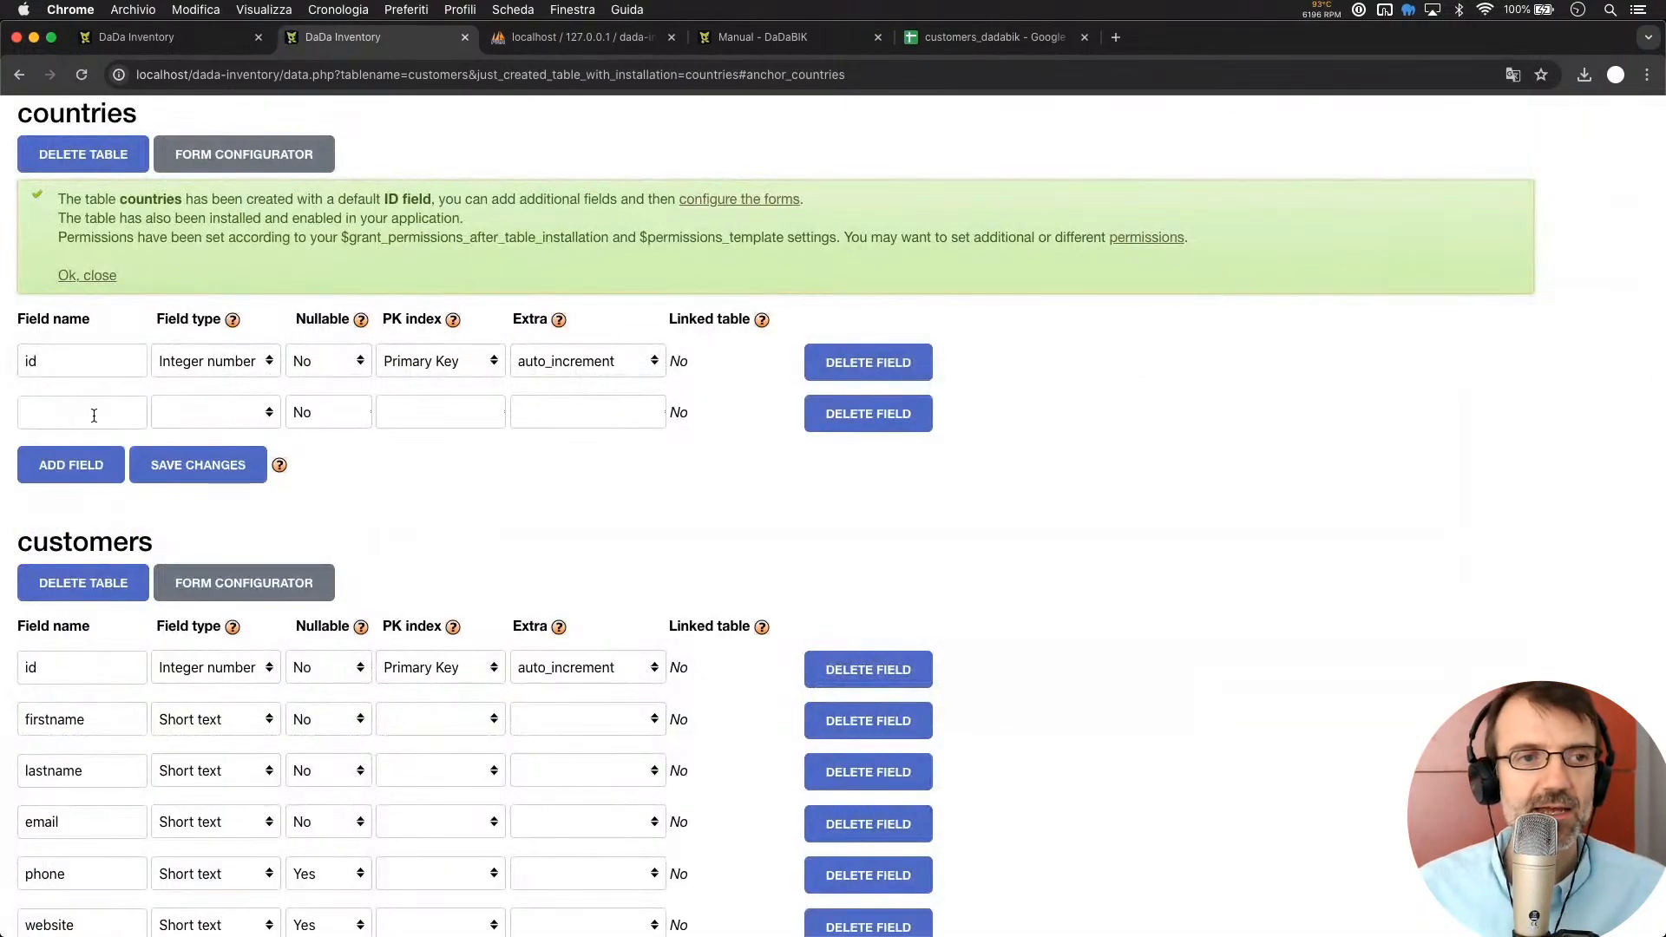
click(91, 413)
text(name)
click(250, 414)
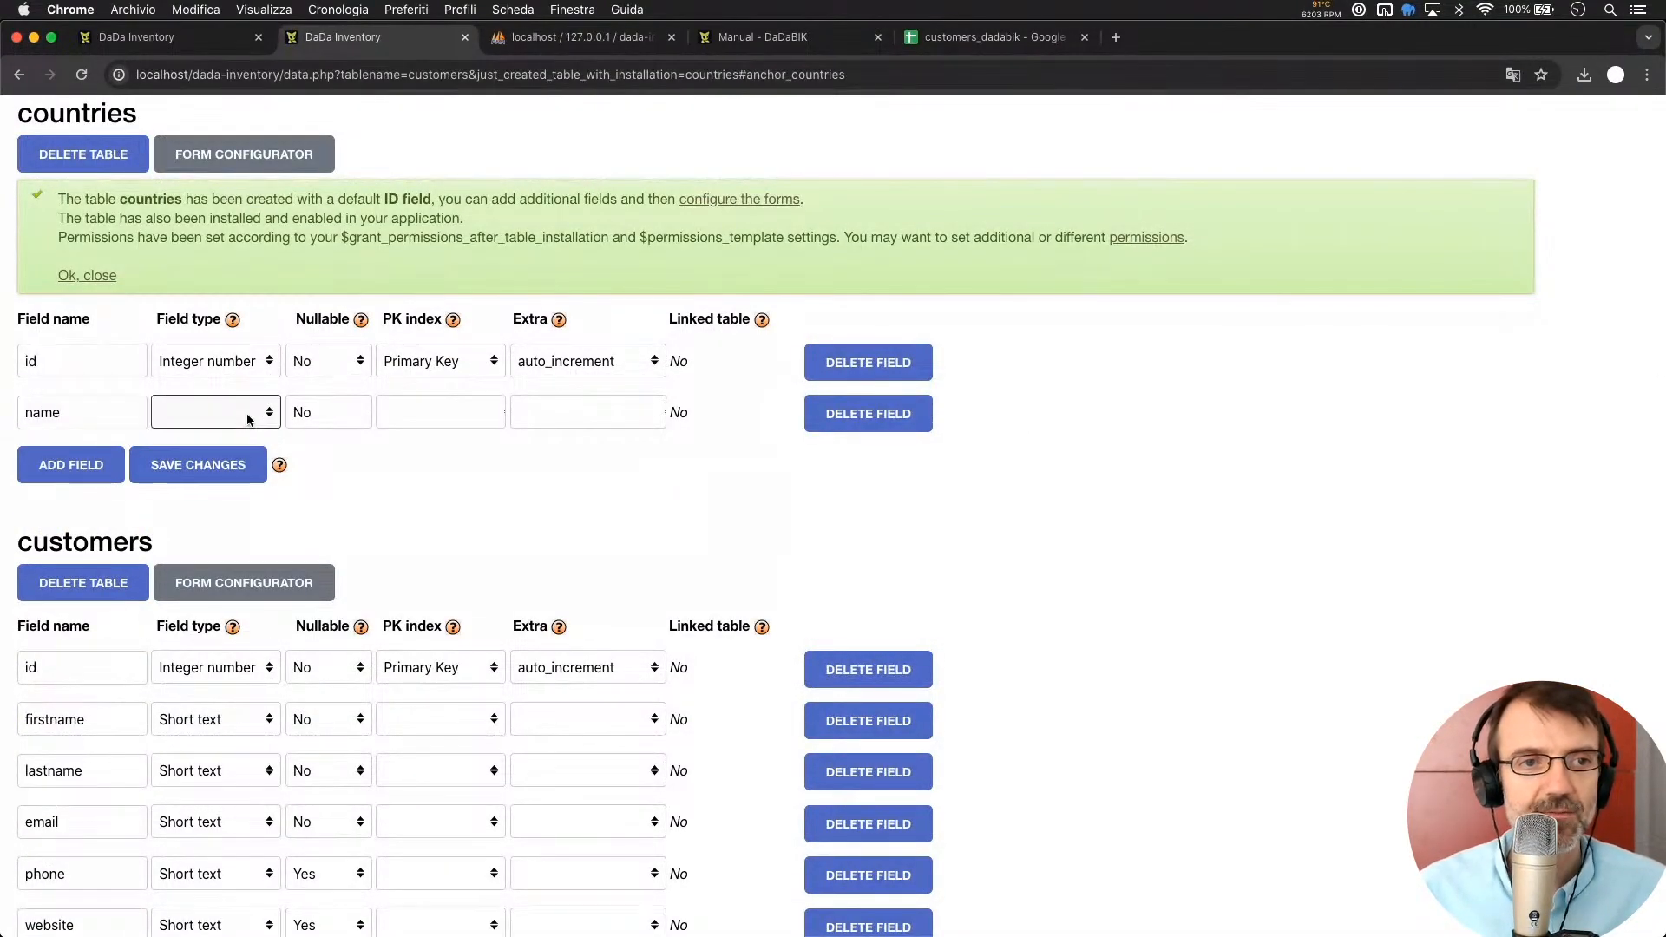
click(241, 496)
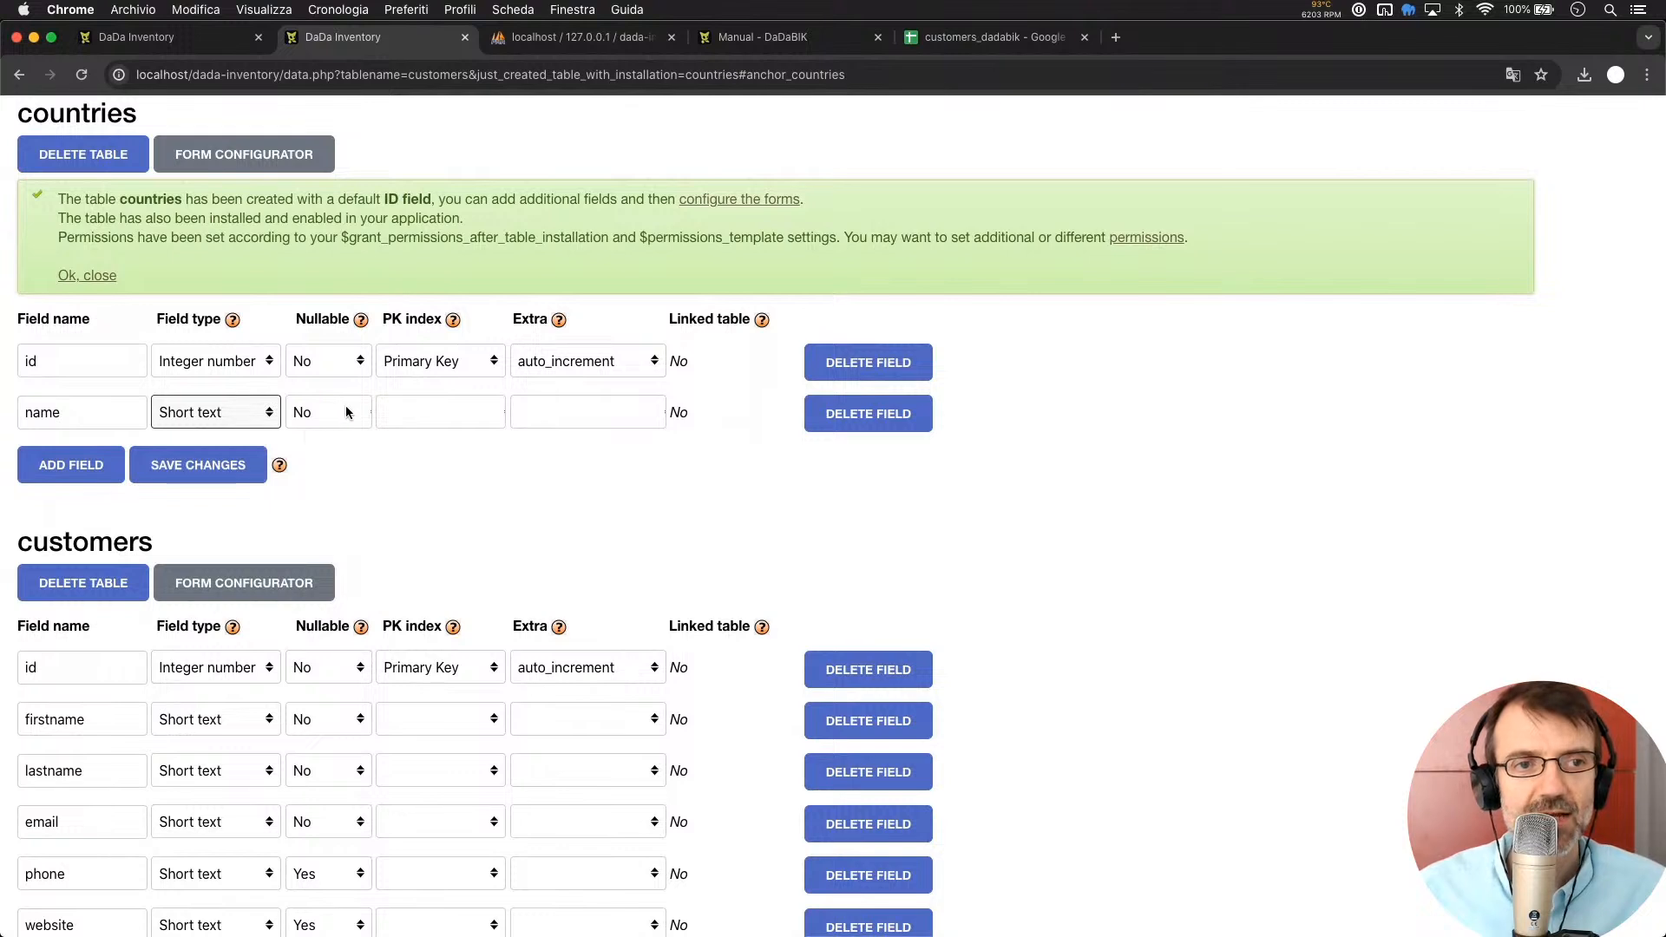
click(214, 473)
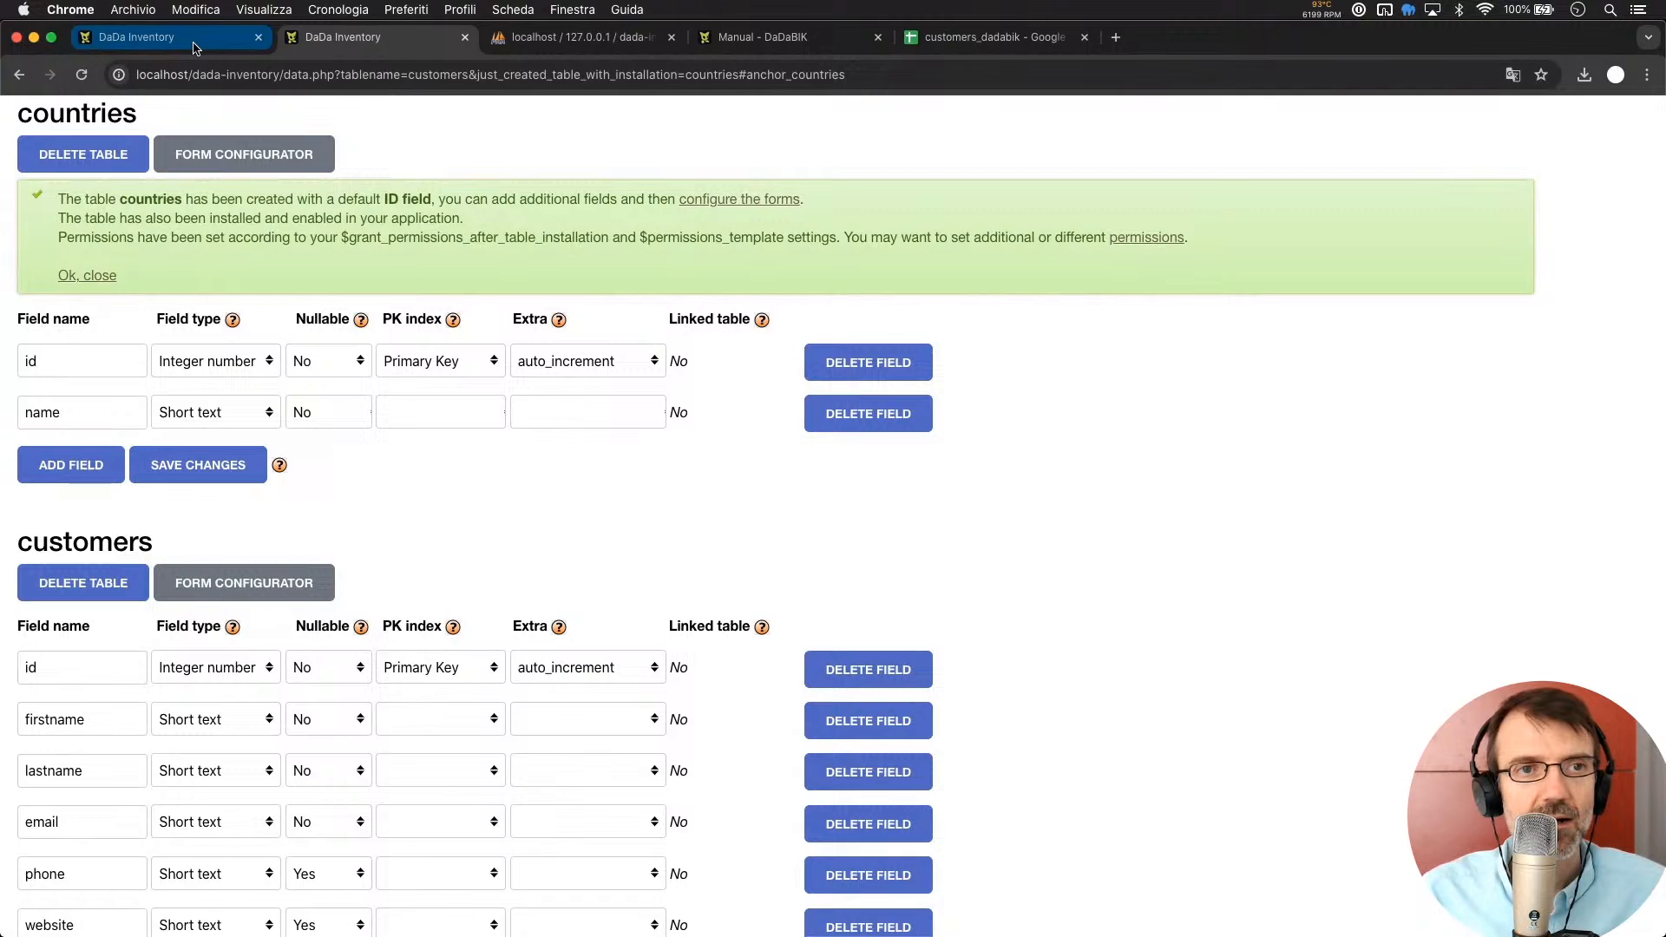
Reload the Inventory app and add the country USA on the new Countries page
click(165, 37)
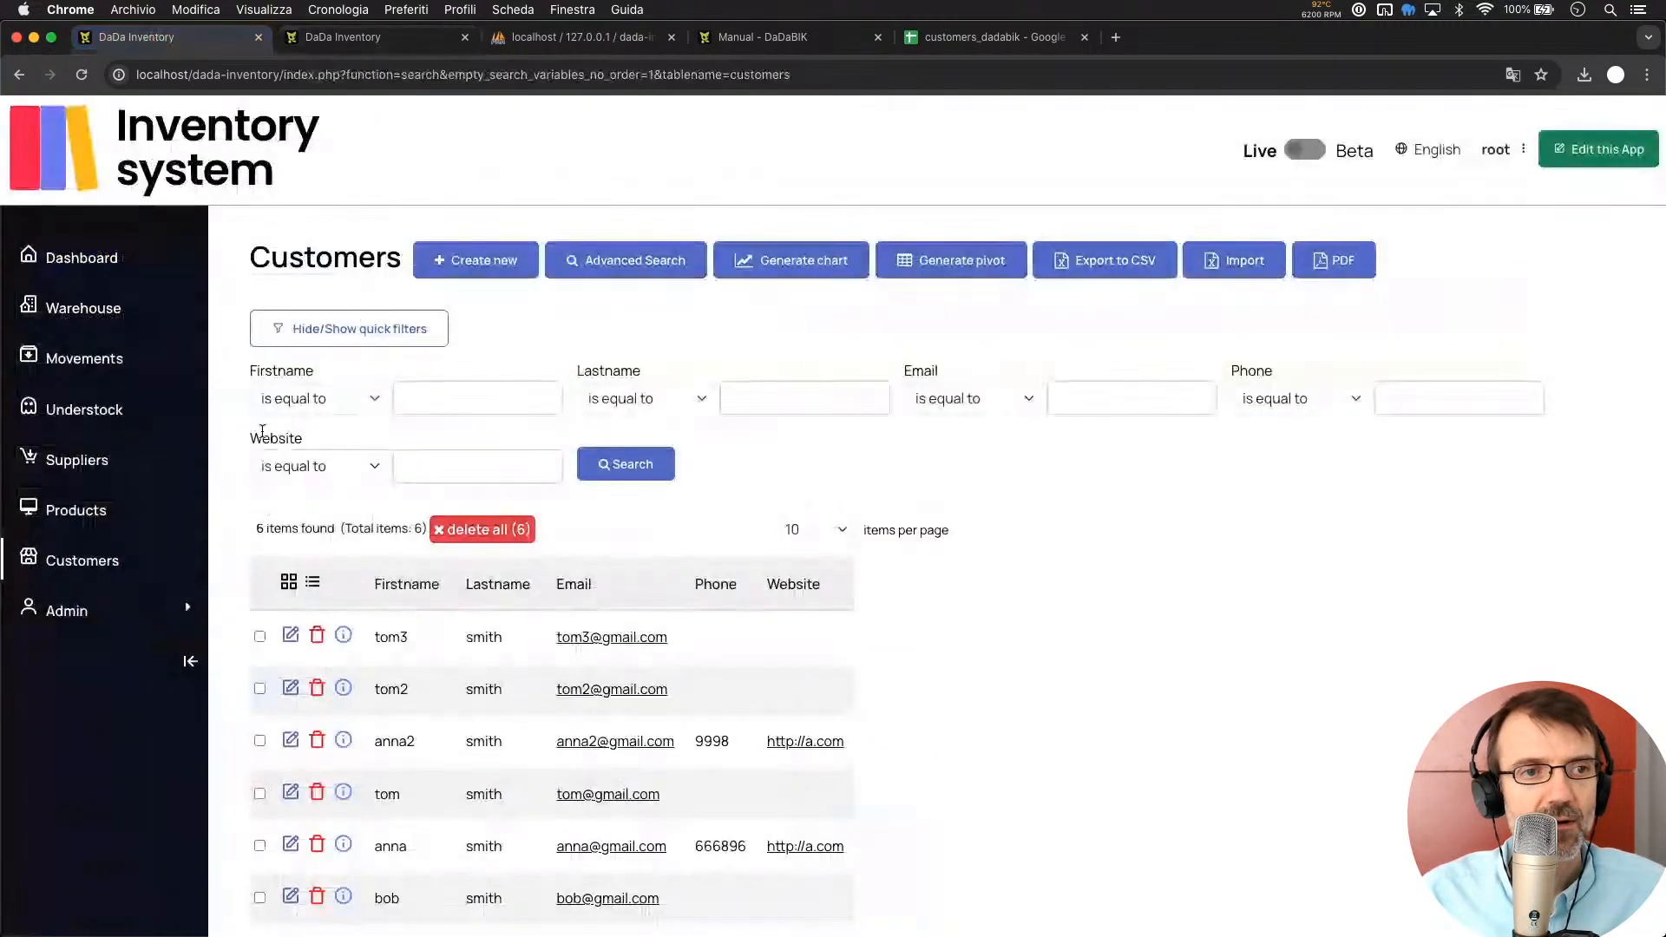
key(super+r)
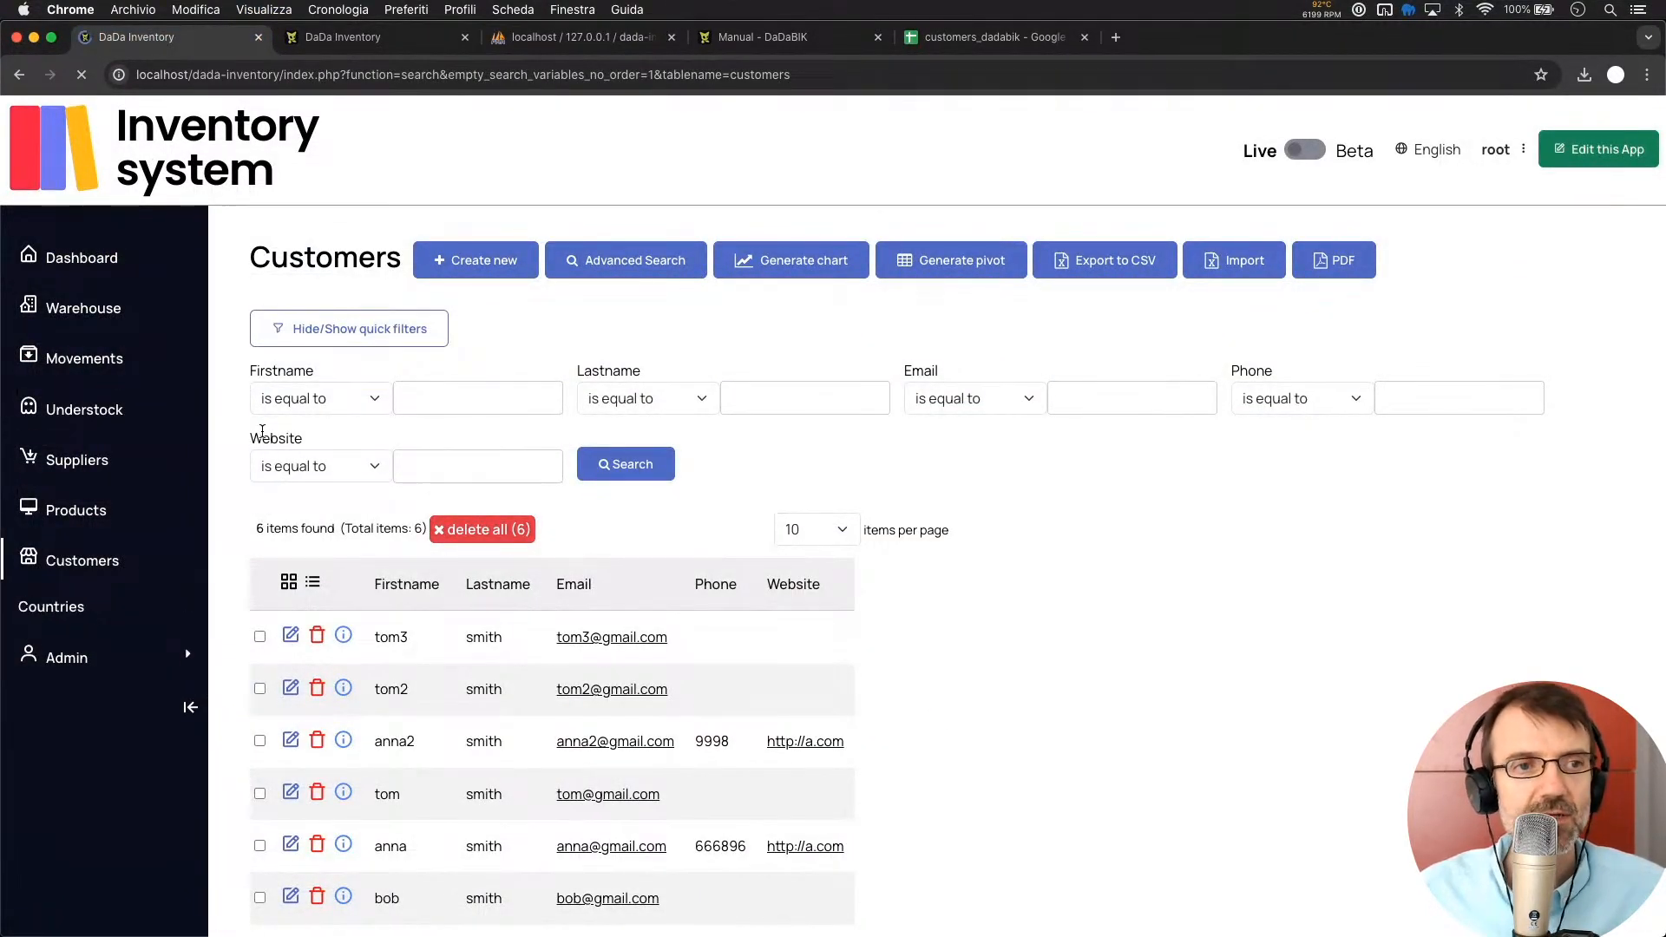
click(57, 612)
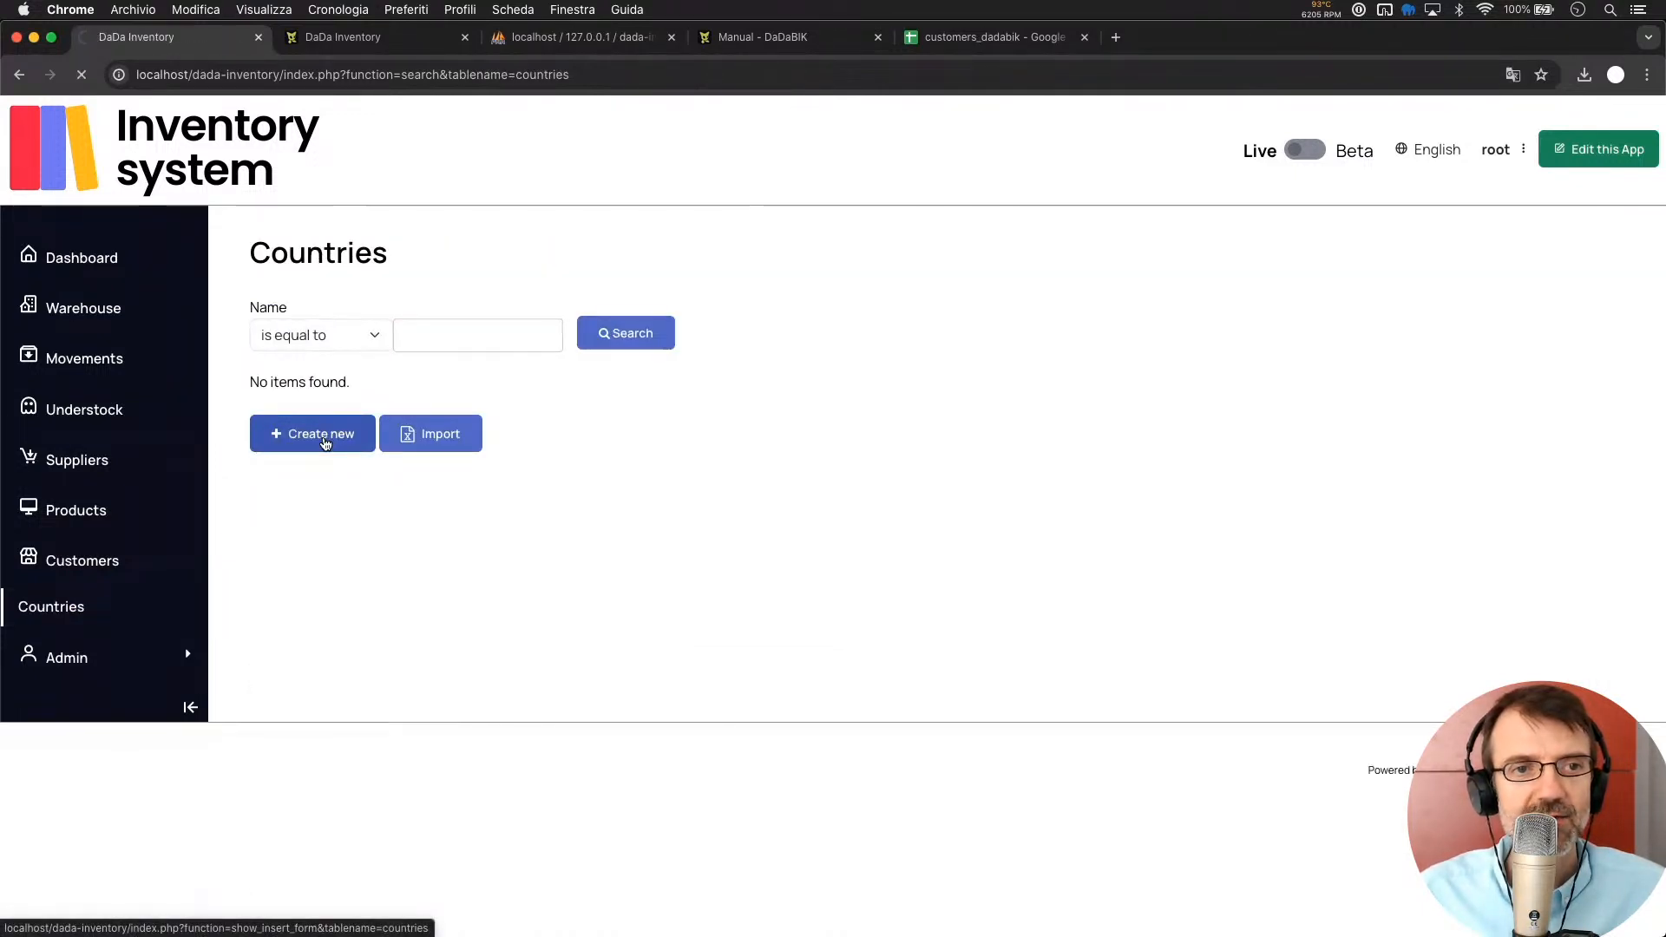
click(325, 442)
click(366, 376)
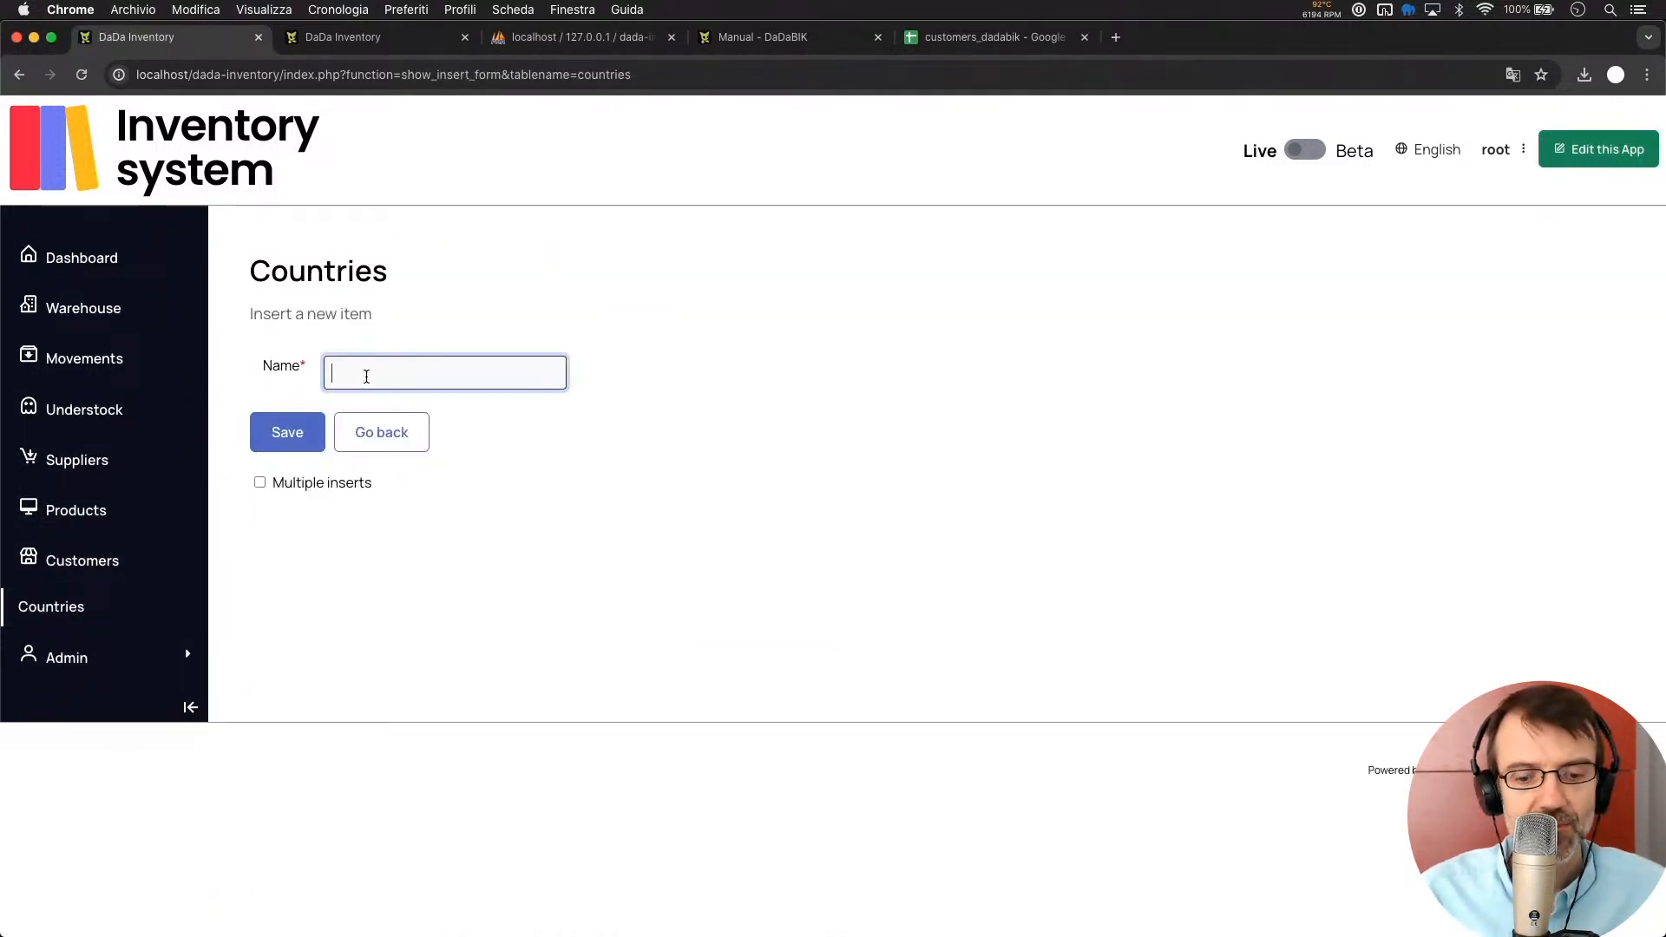
text(USA)
key(Return)
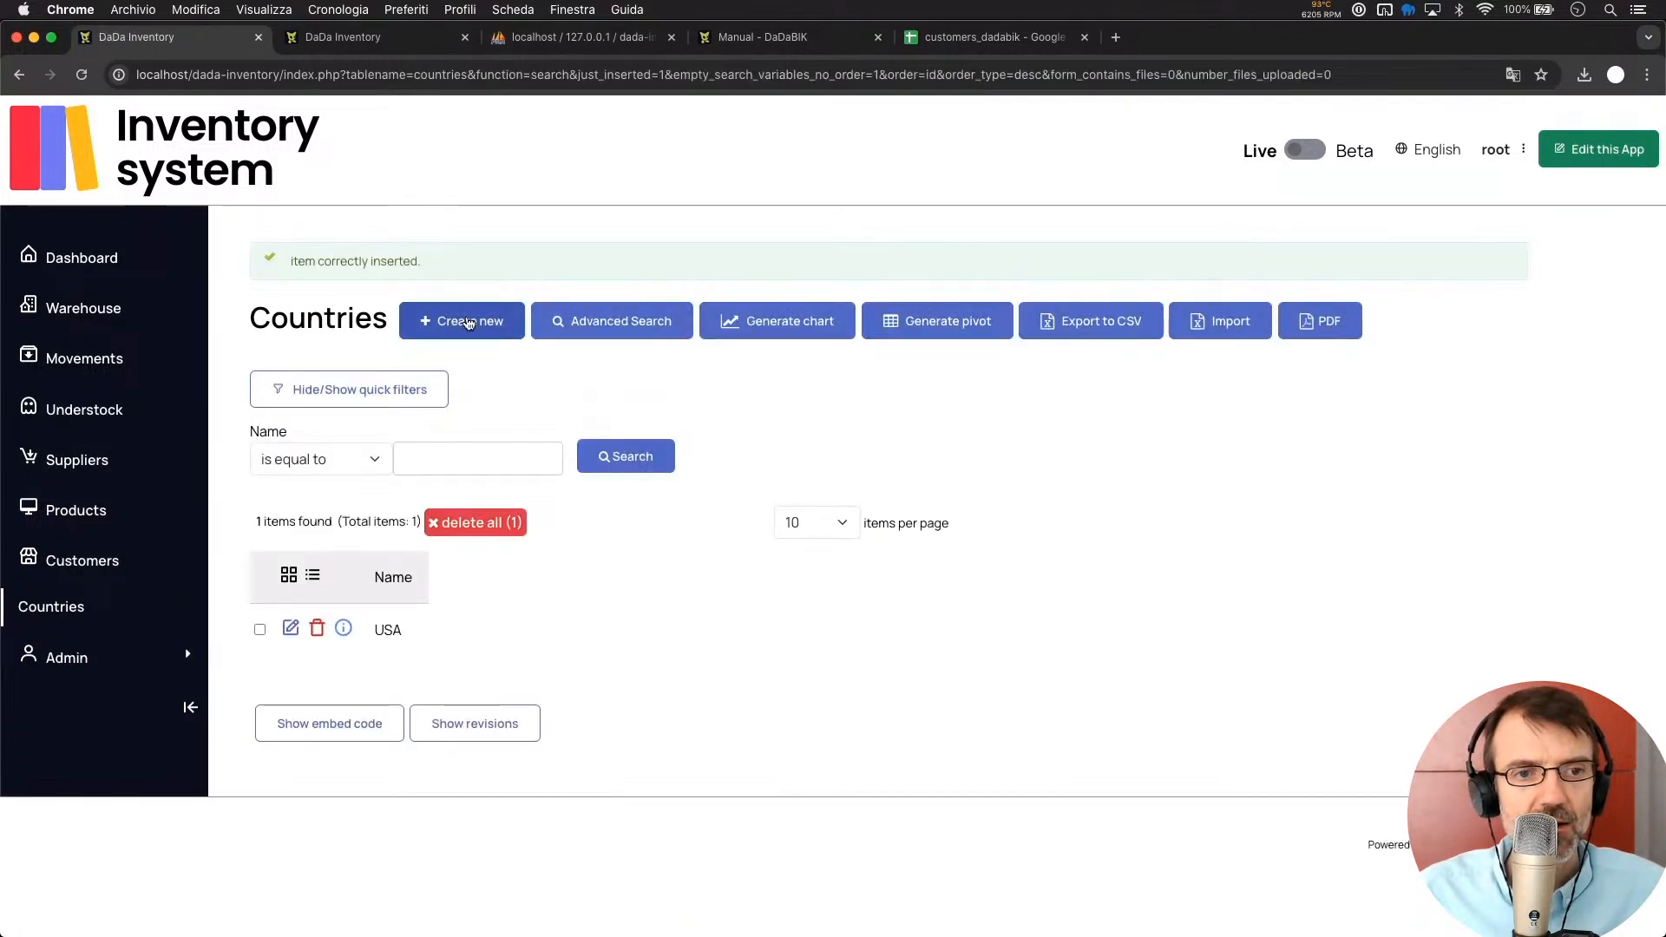
Add Japan as a second country record
click(468, 323)
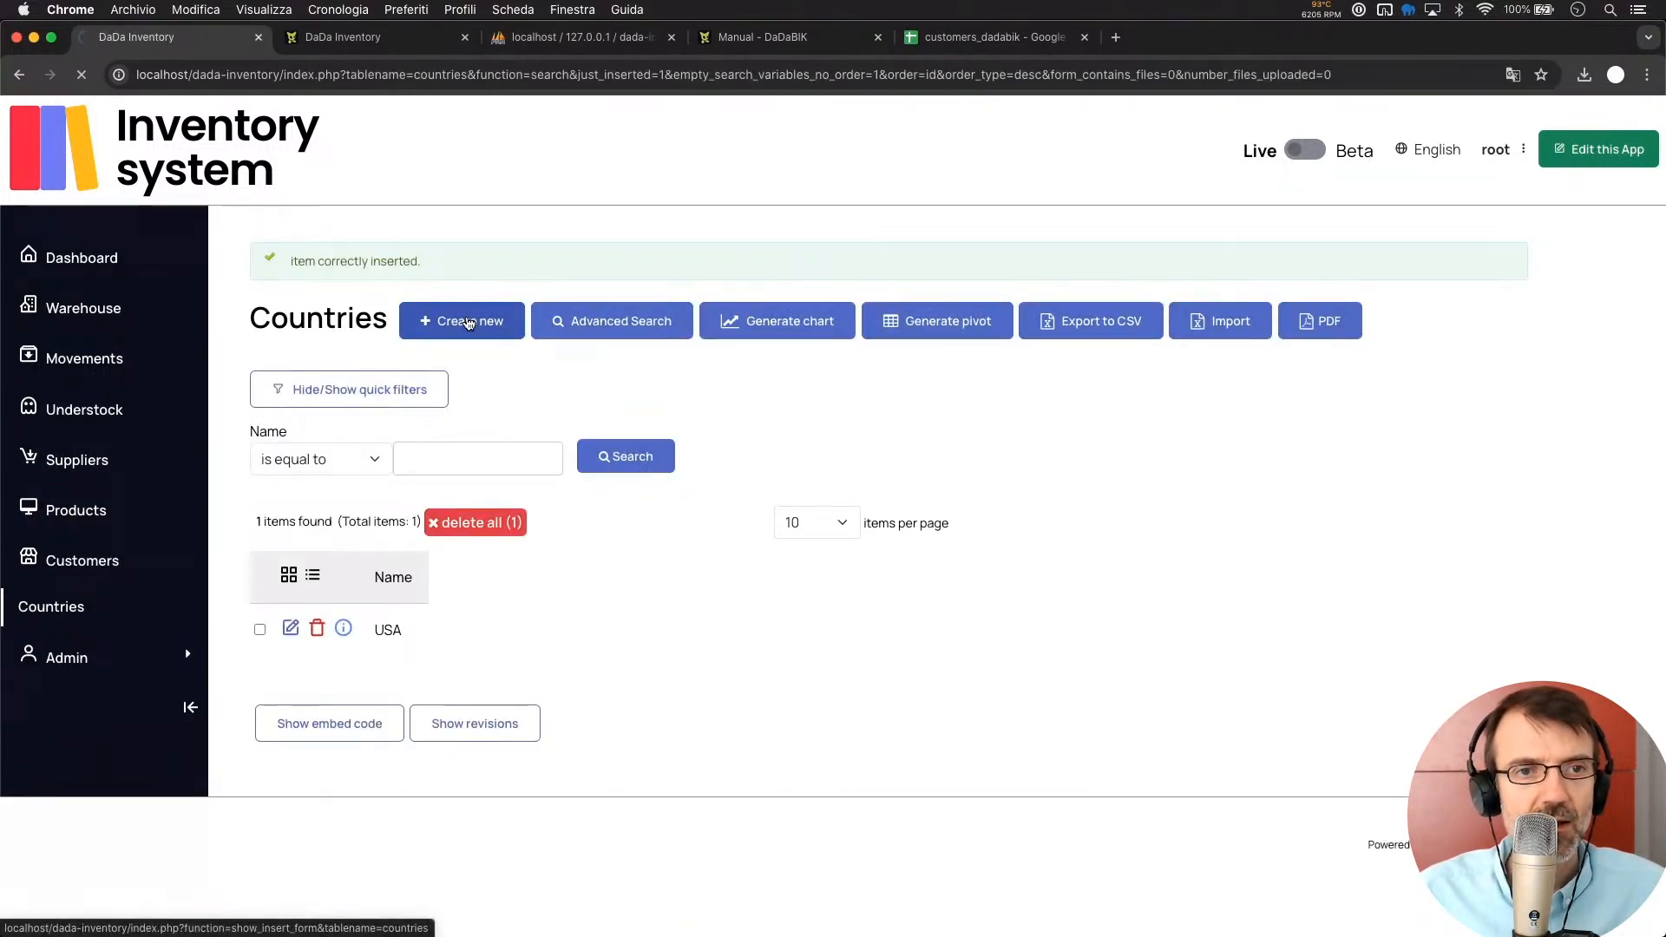
click(363, 375)
text(Japan)
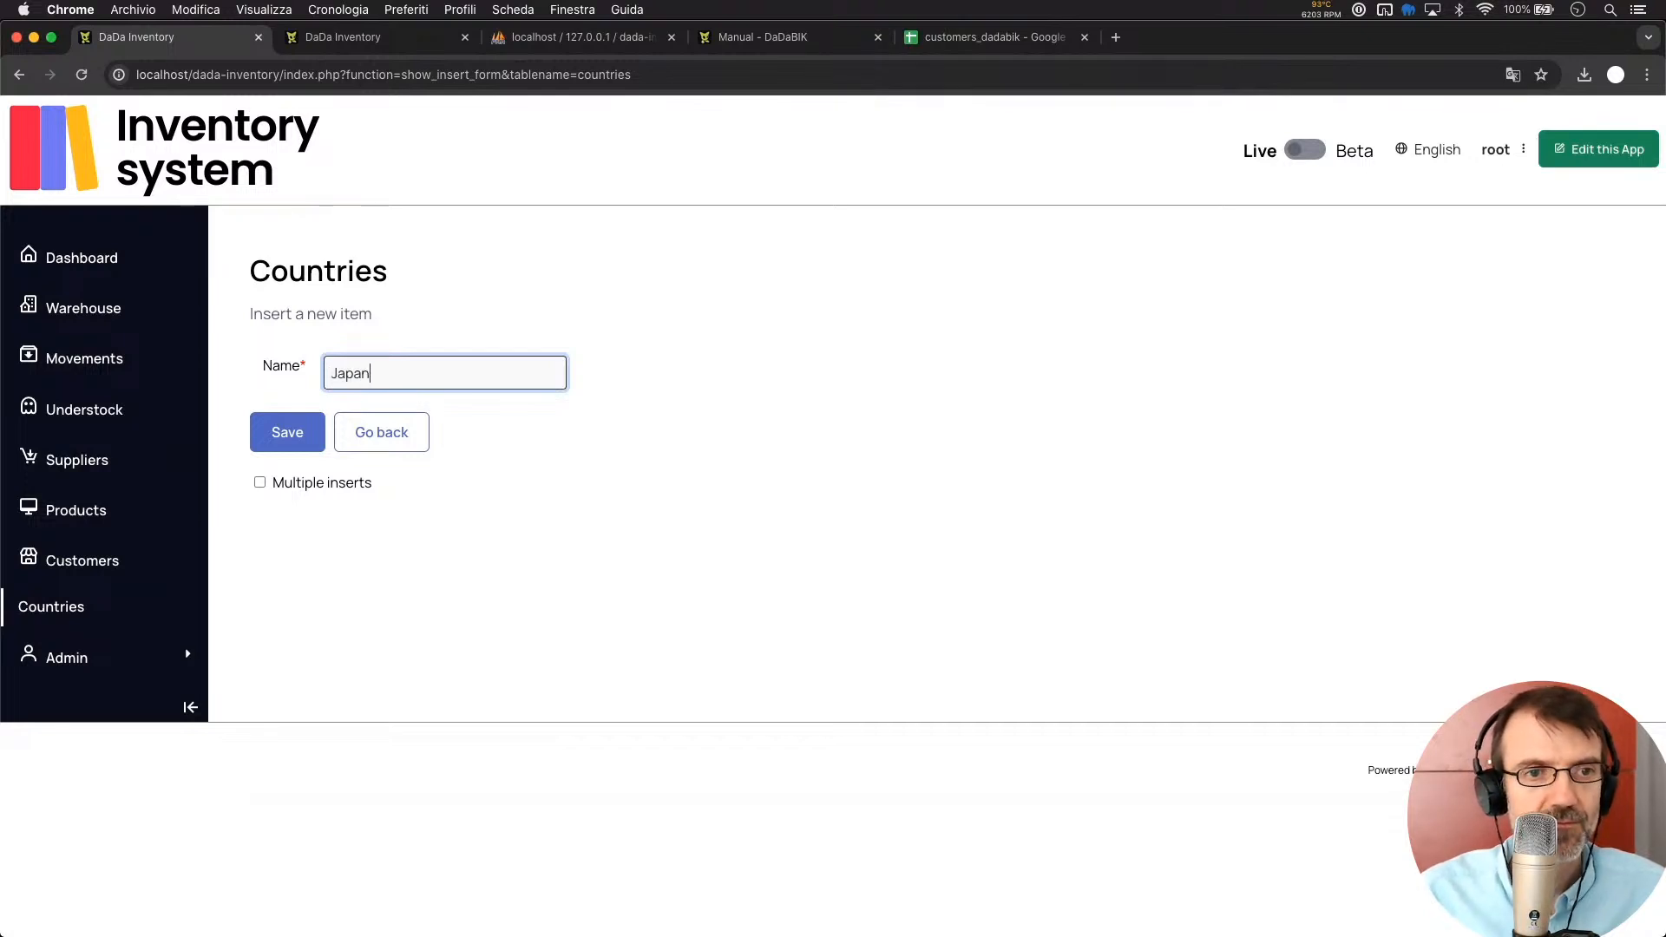
key(Return)
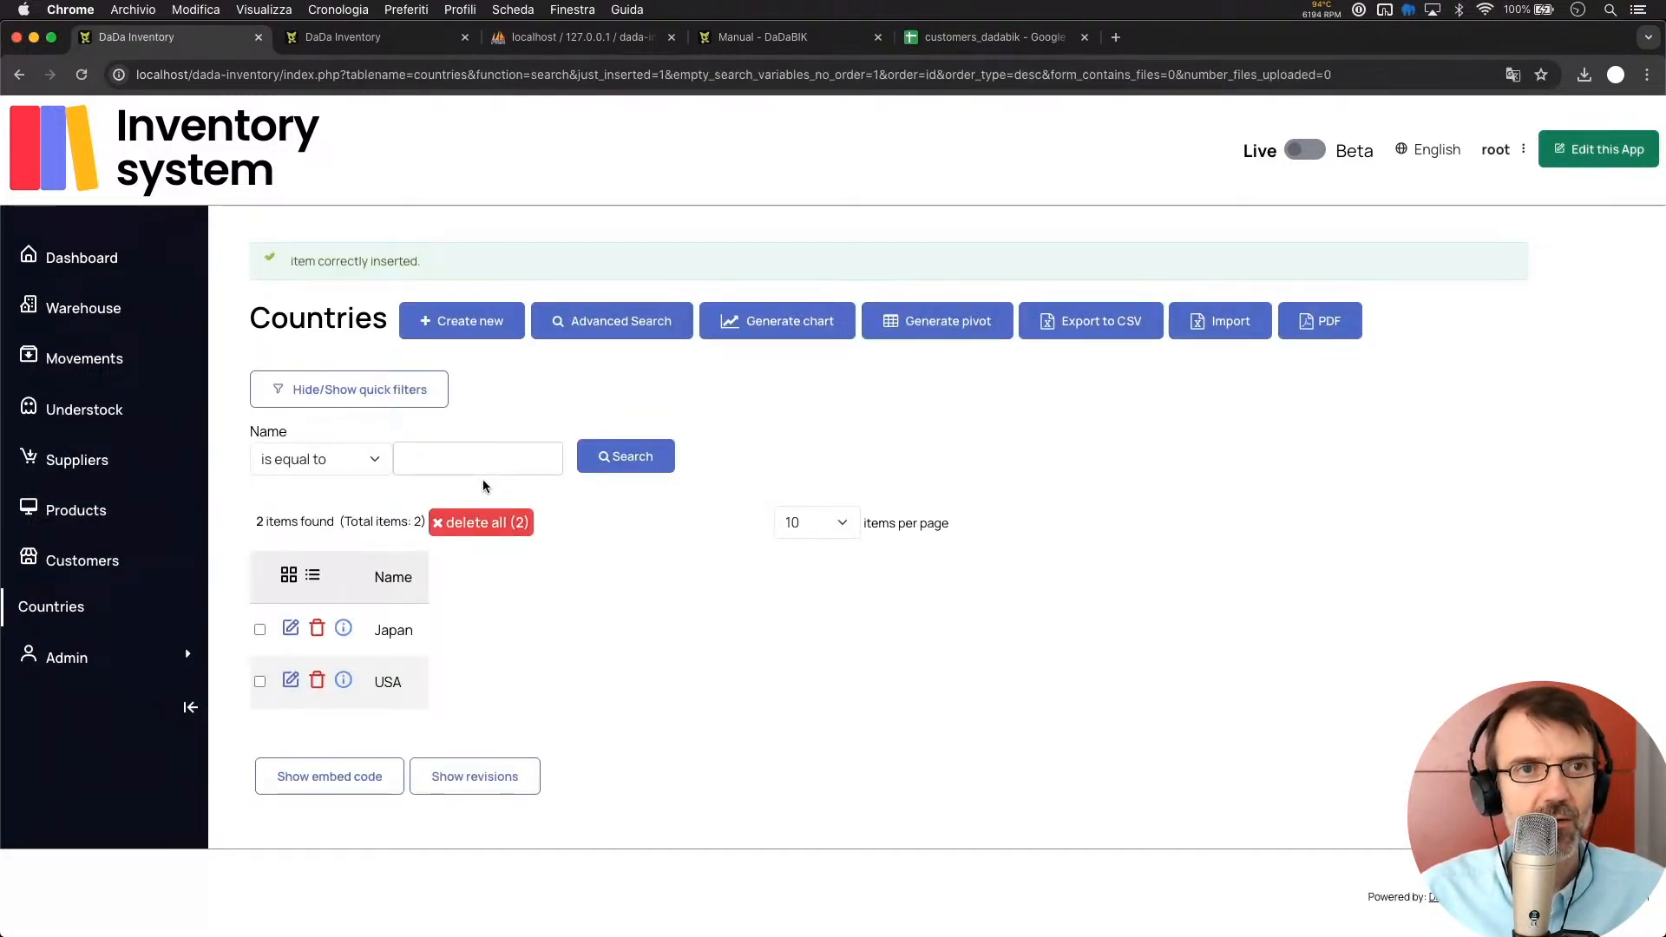
Add a nullable Integer number field 'id_country' to the customers table and save the changes
click(326, 45)
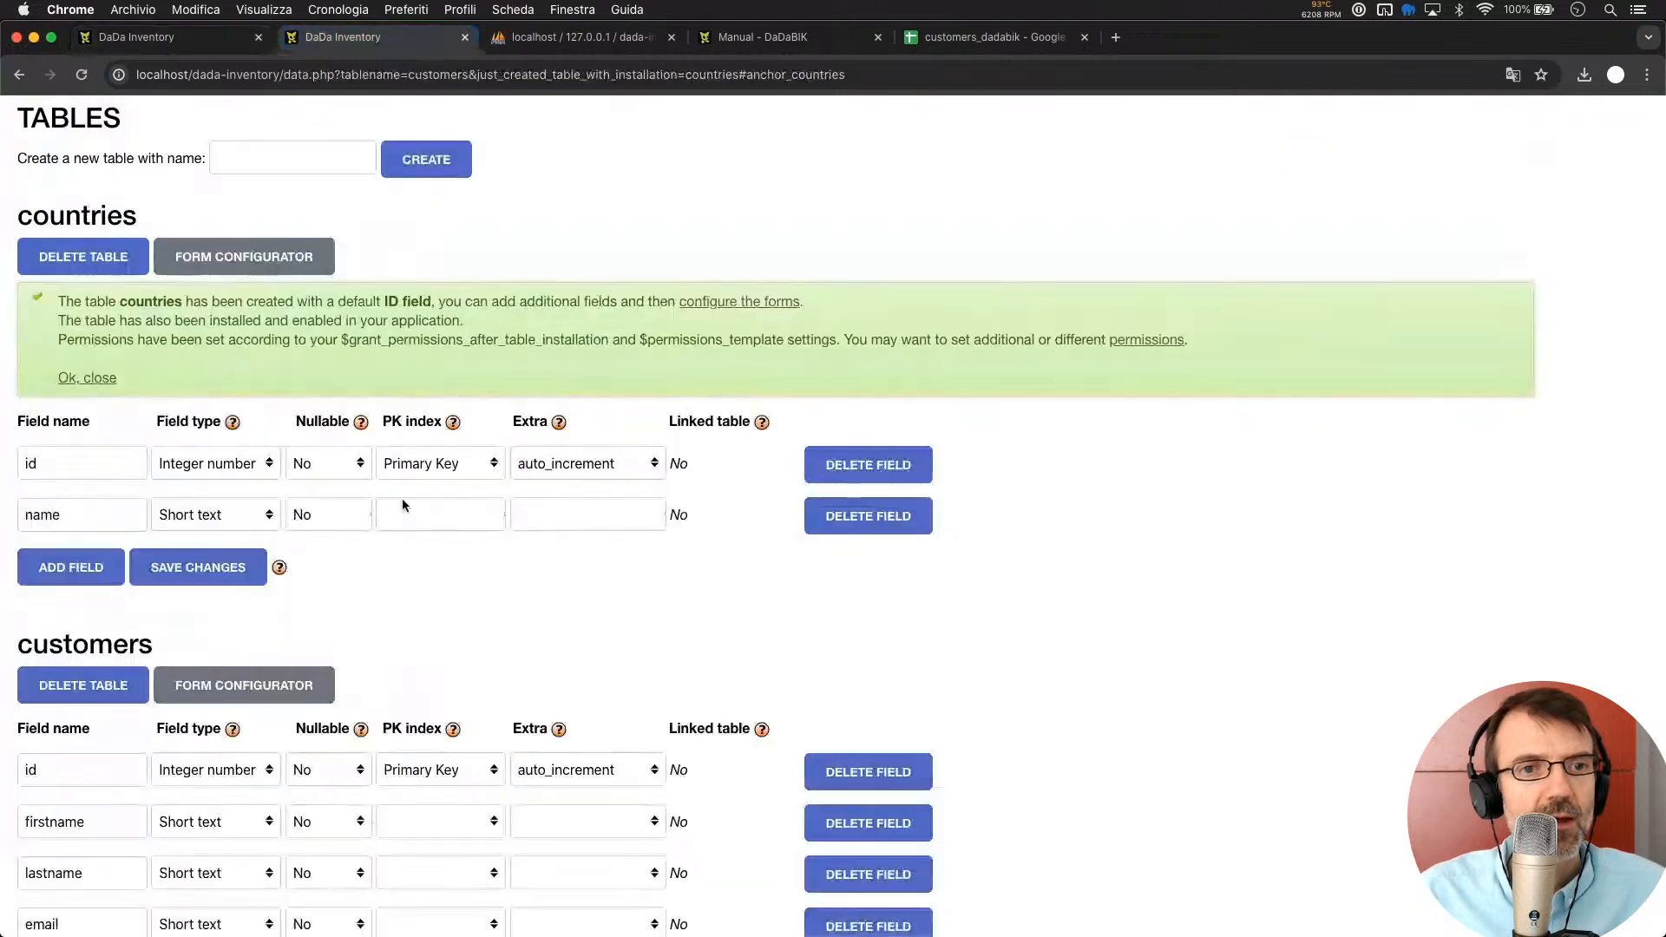
scroll(402, 498, up, 5)
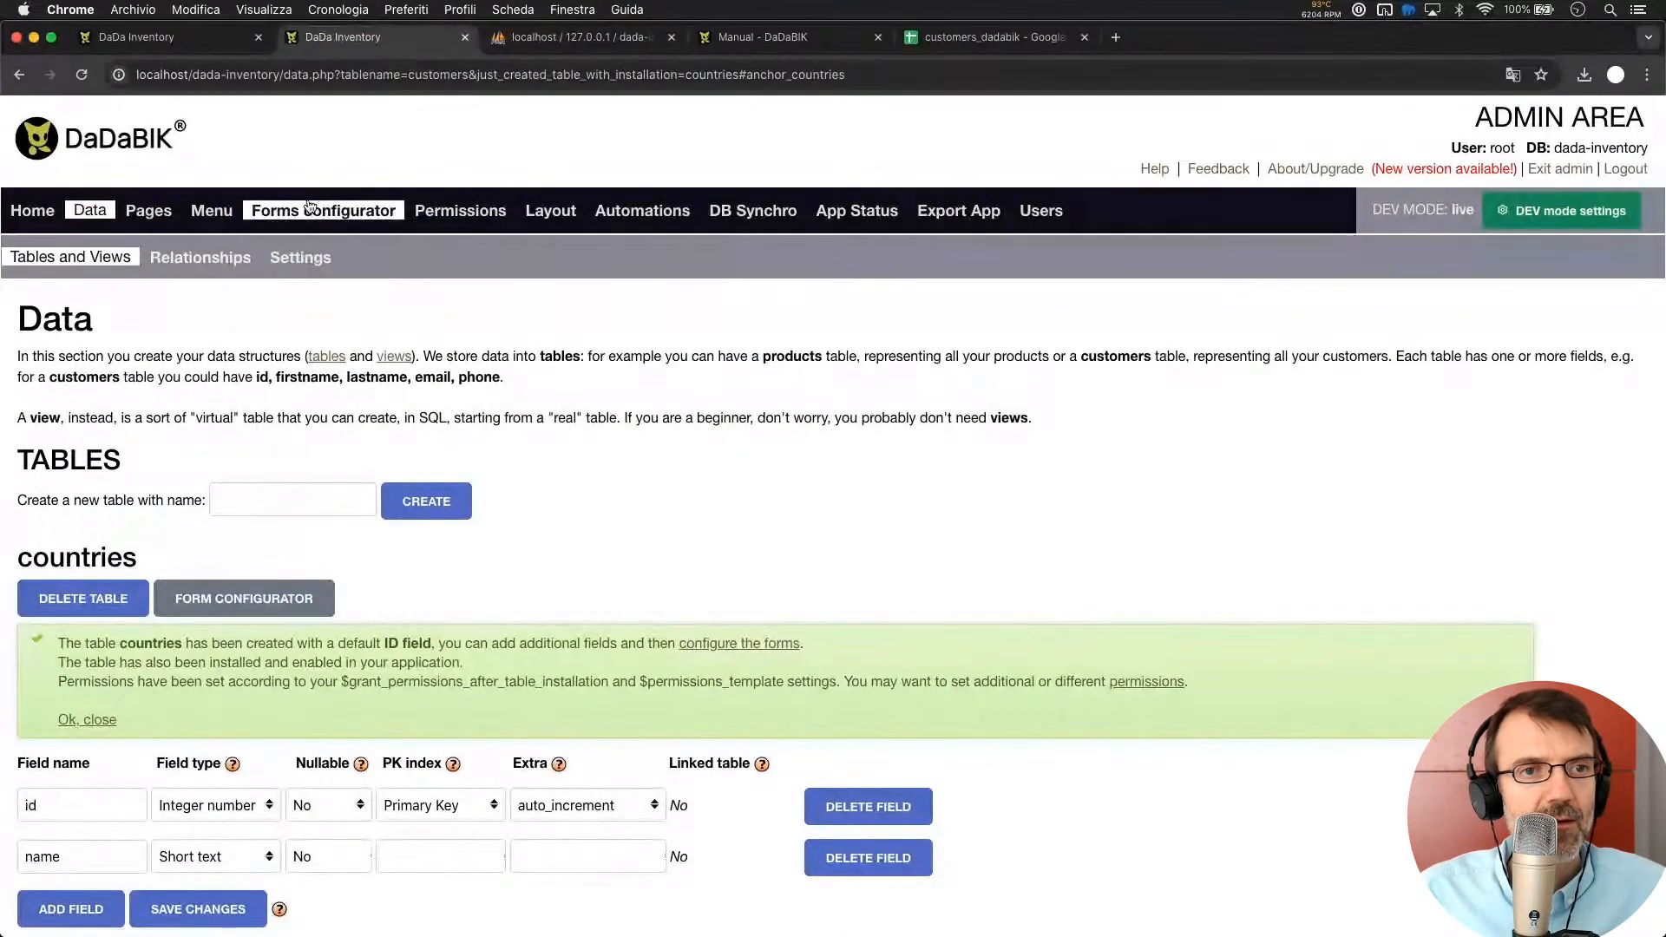
scroll(141, 460, down, 6)
scroll(141, 461, down, 2)
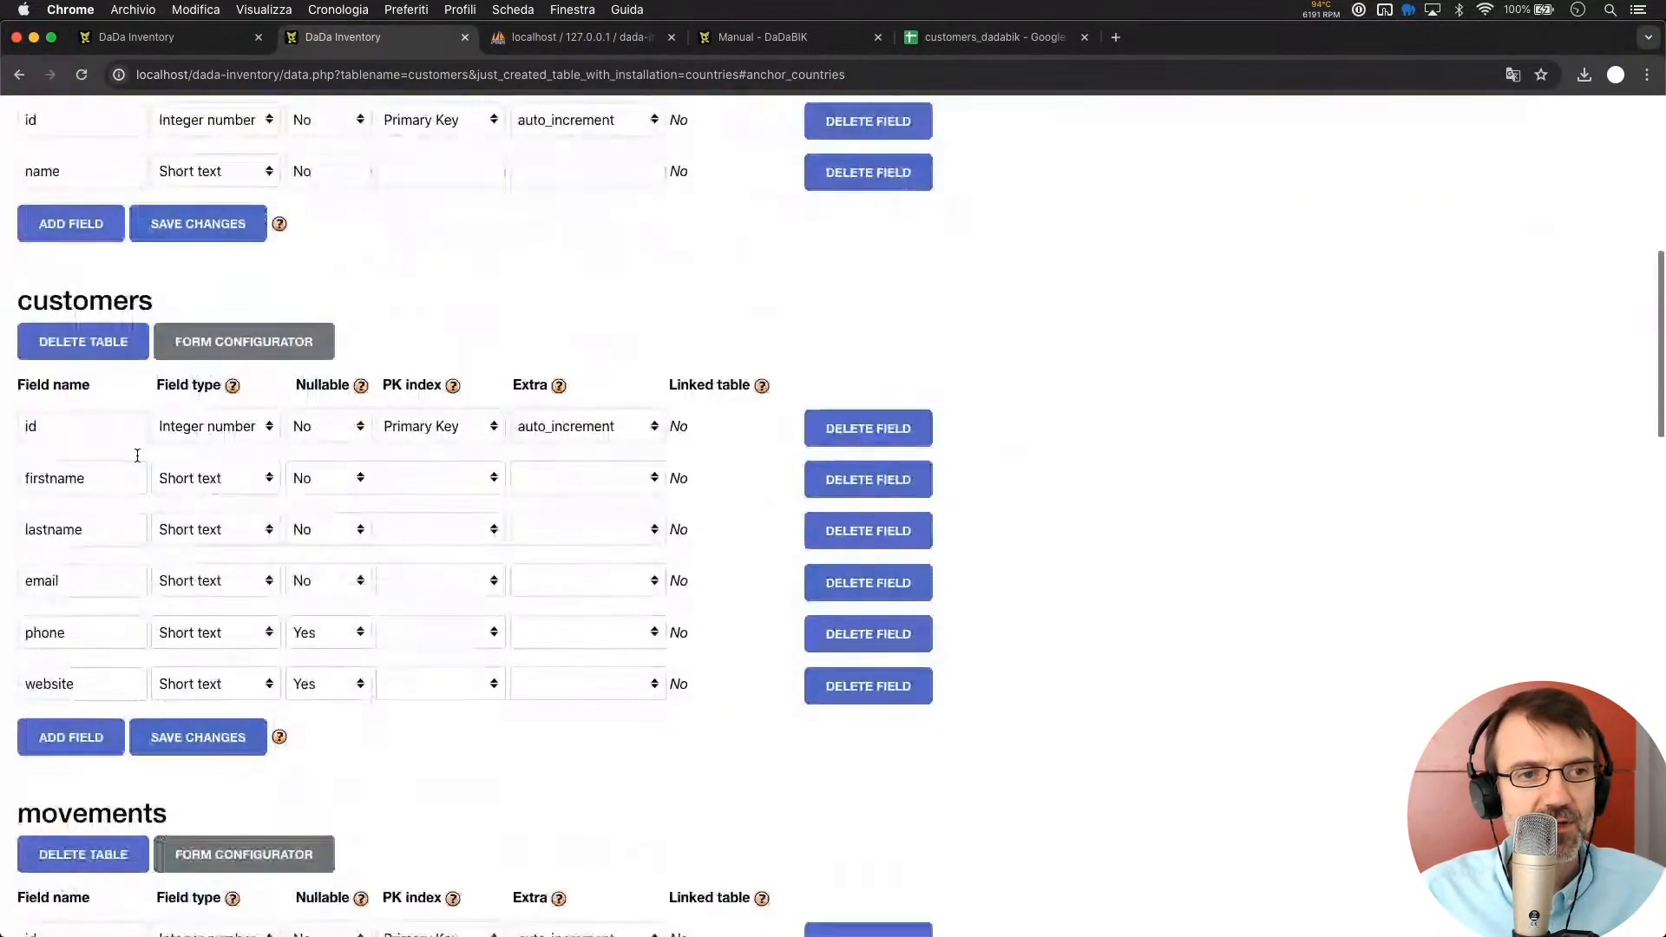
click(86, 741)
click(103, 731)
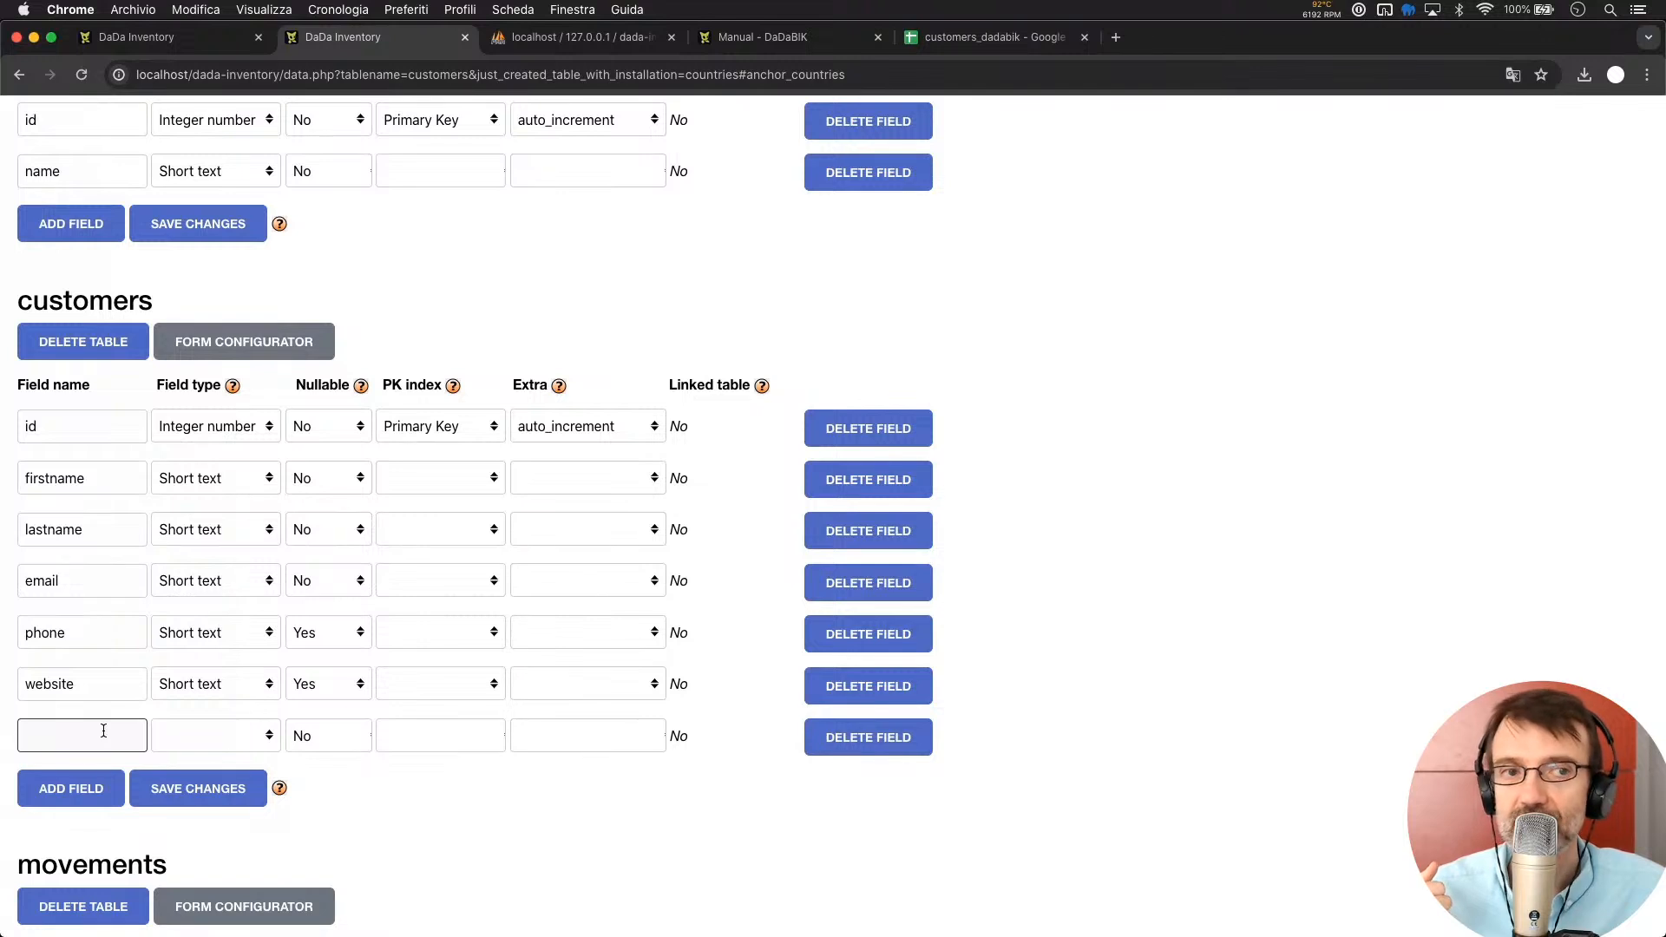
text(id_country)
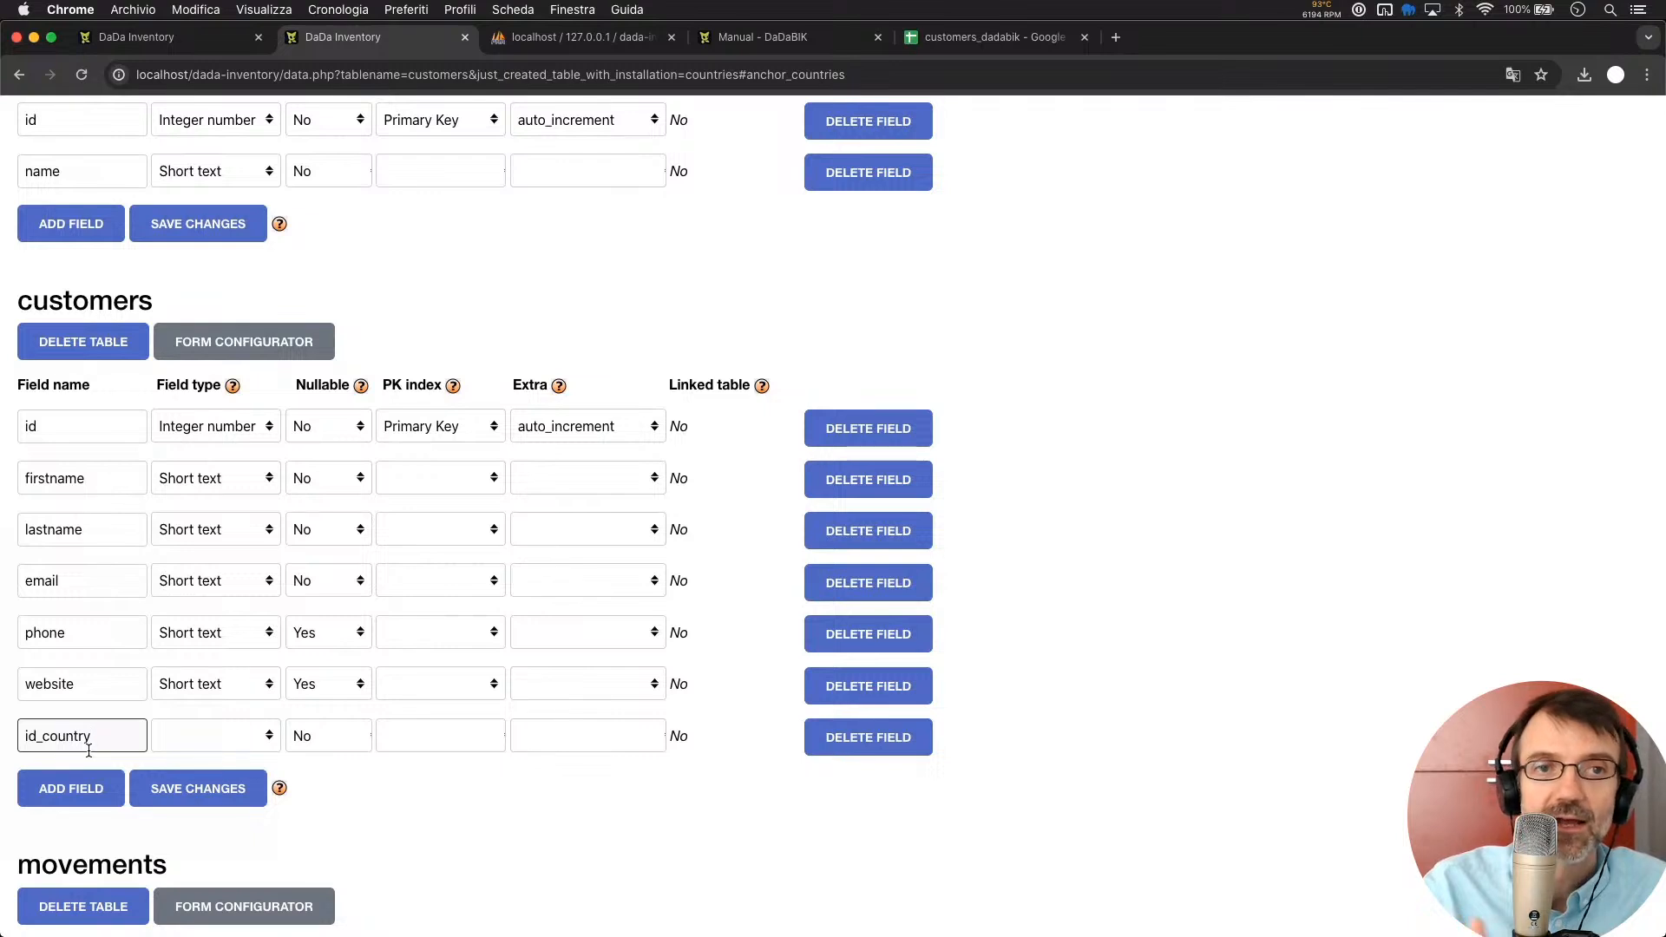
click(219, 736)
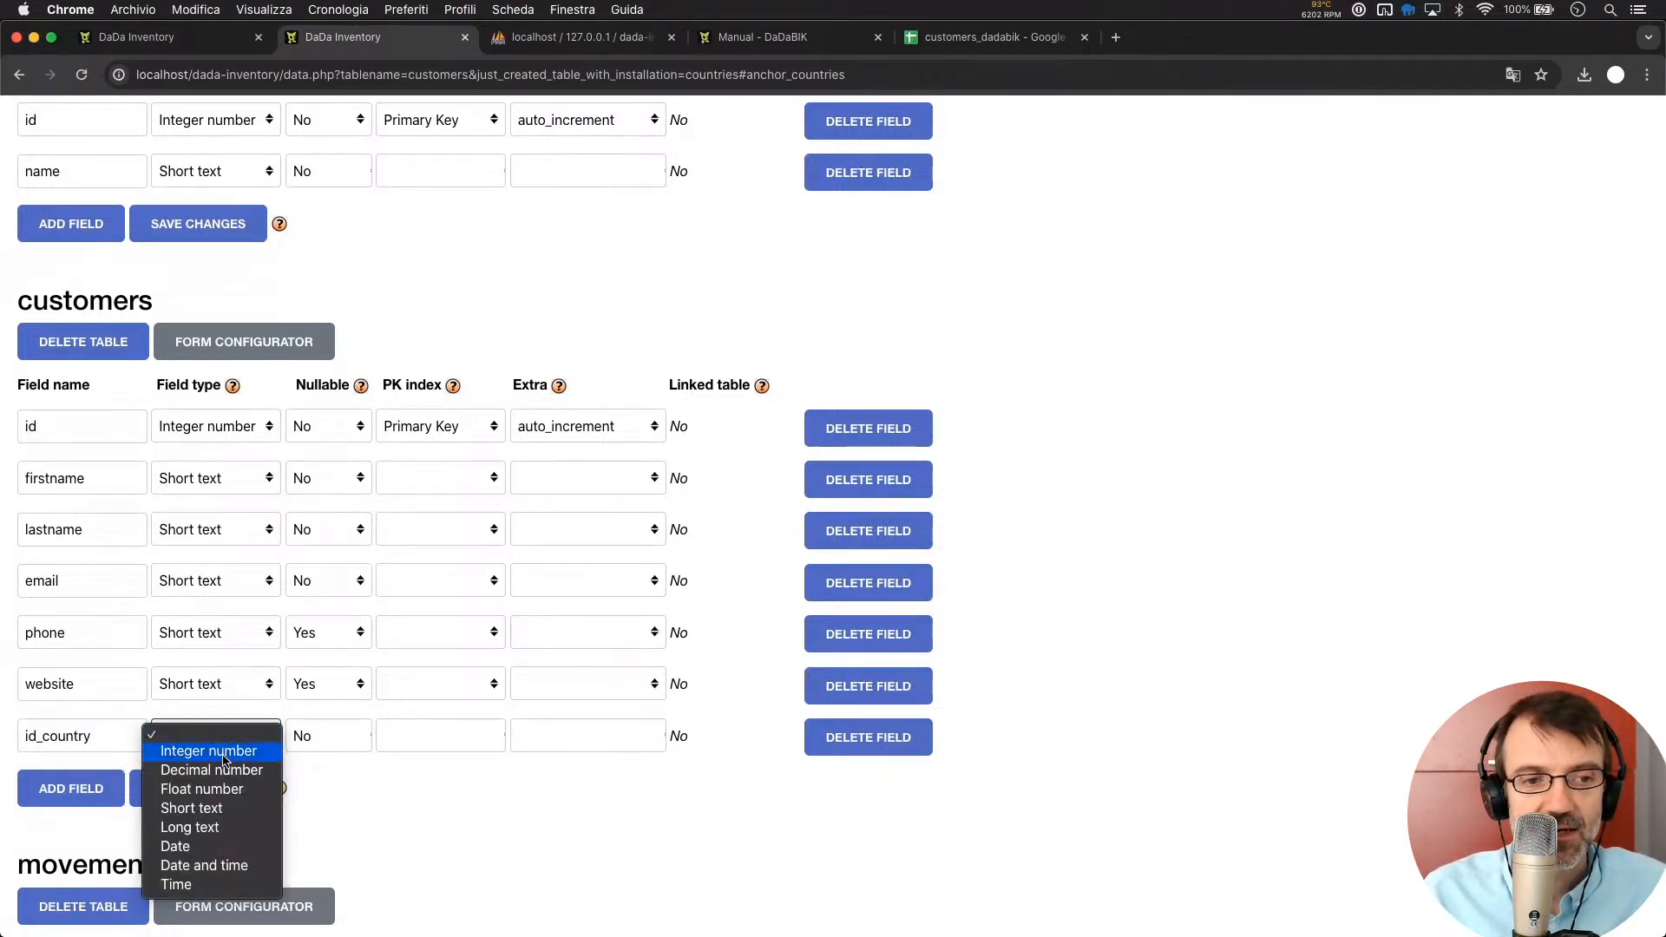
click(225, 752)
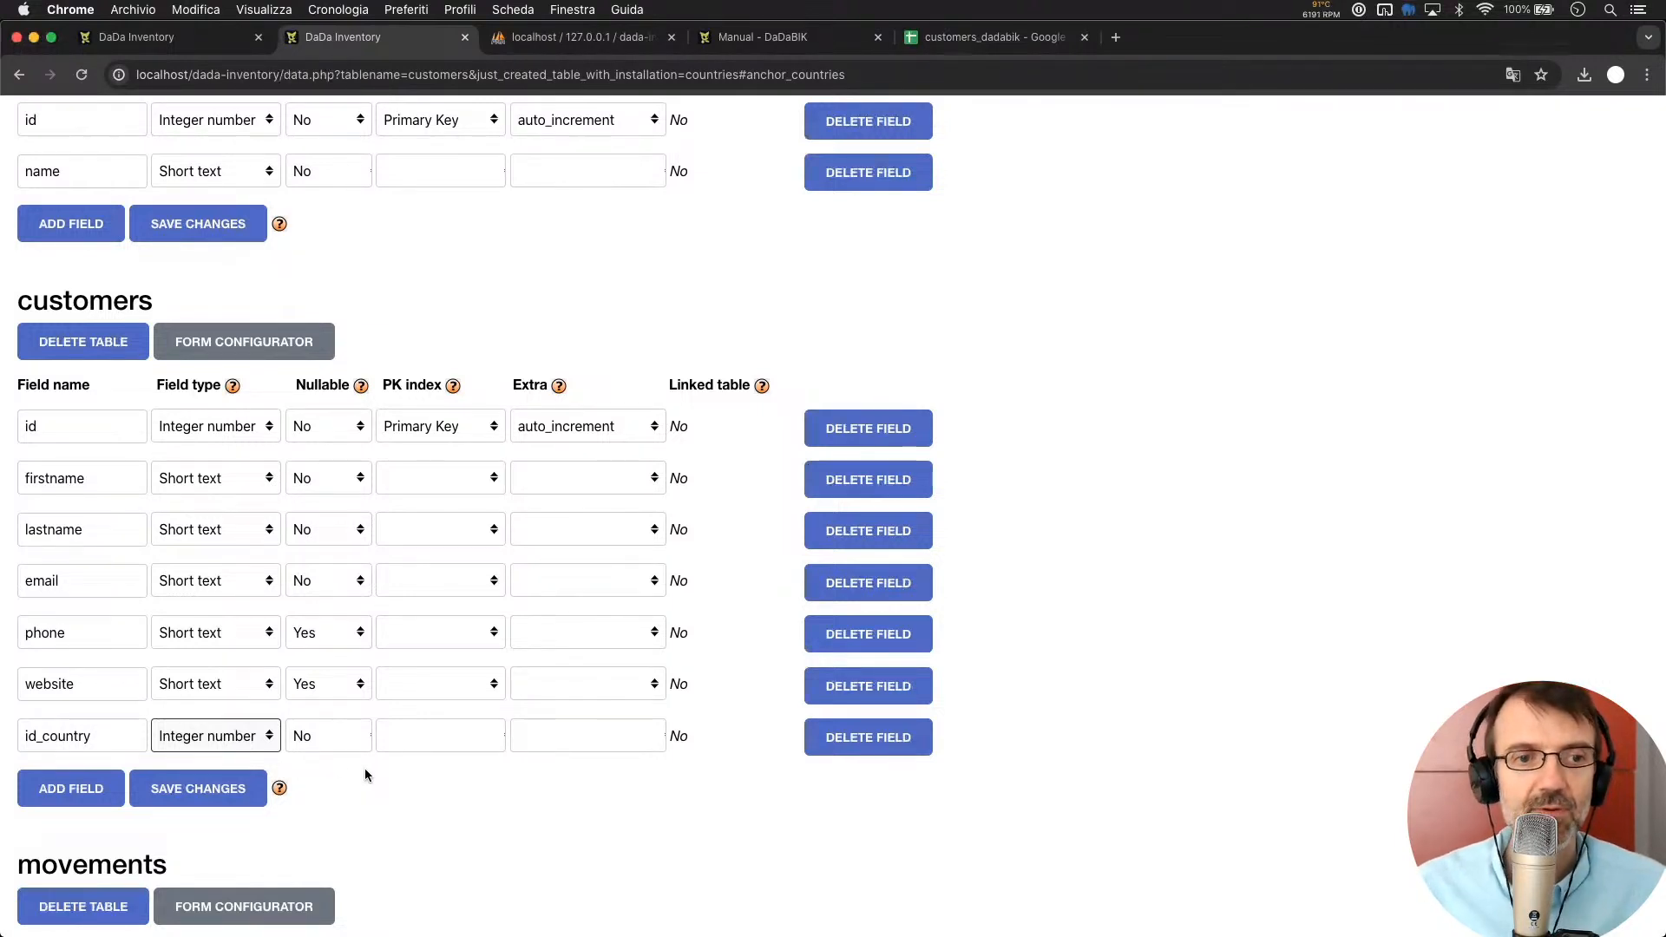
click(313, 736)
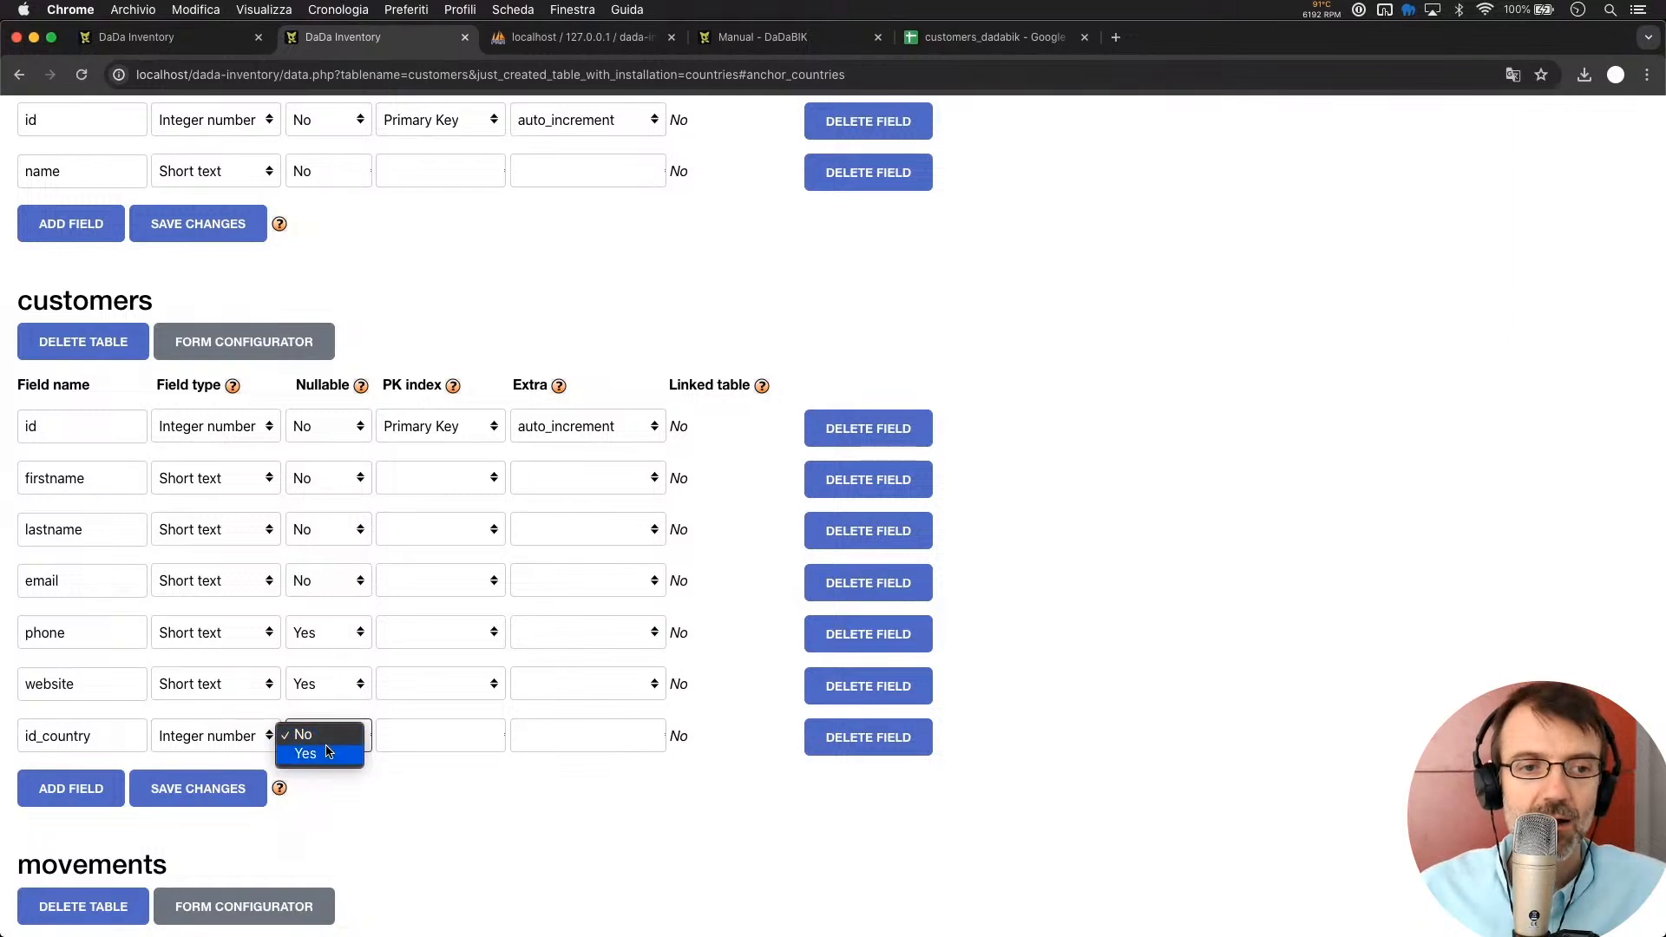
click(328, 753)
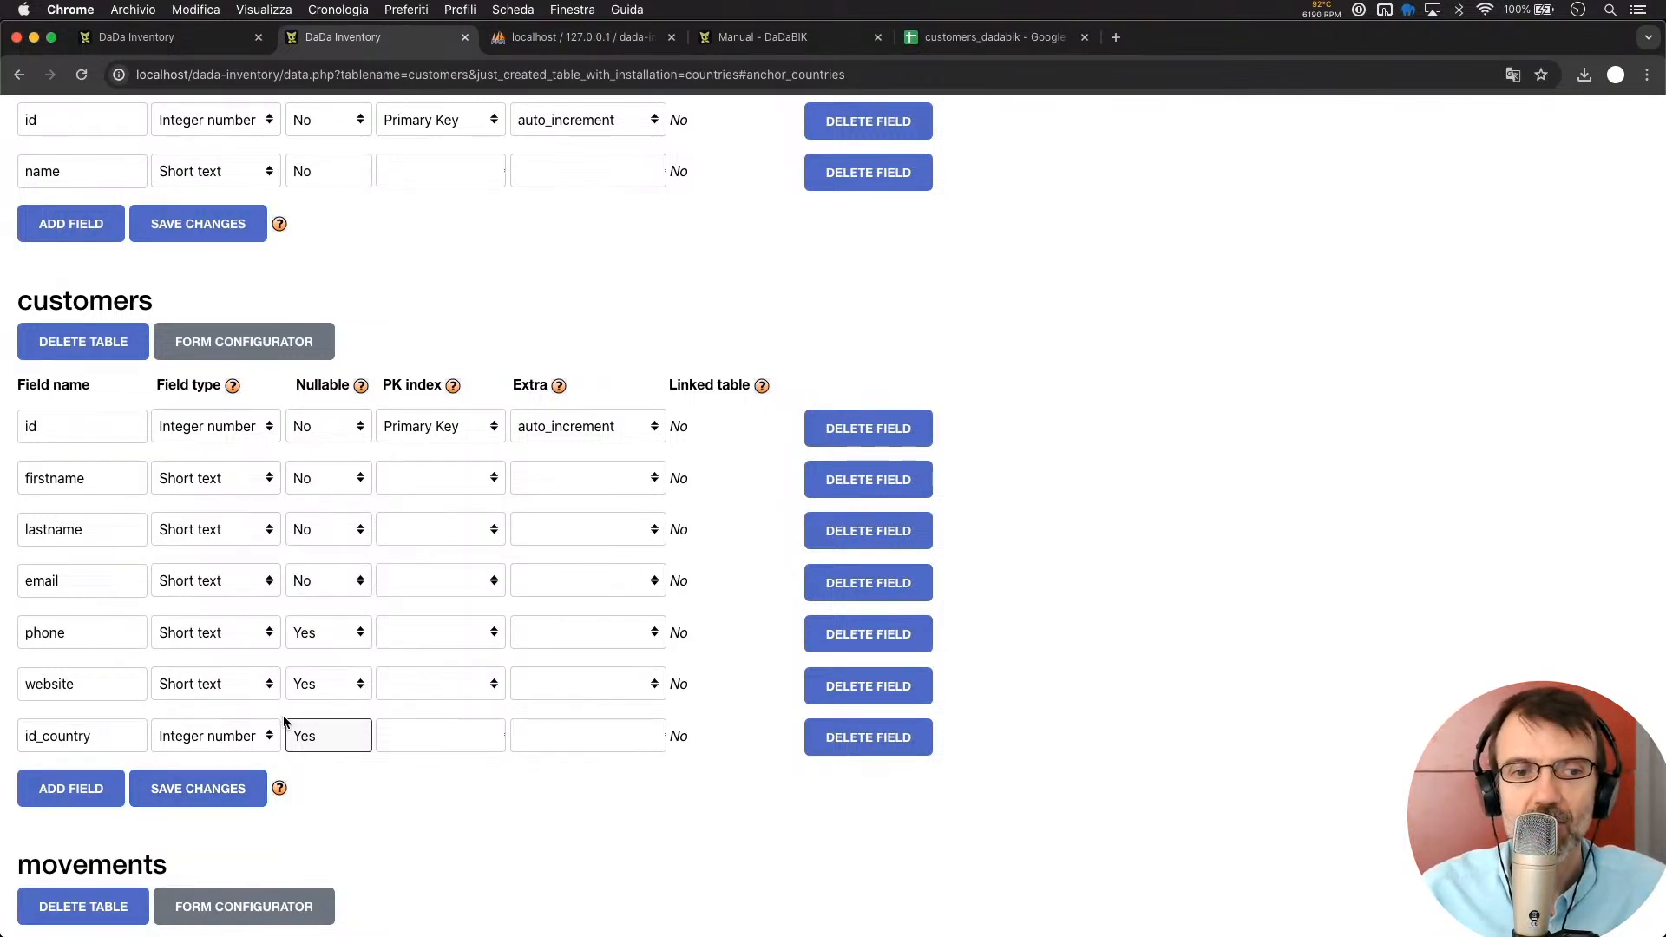
click(197, 786)
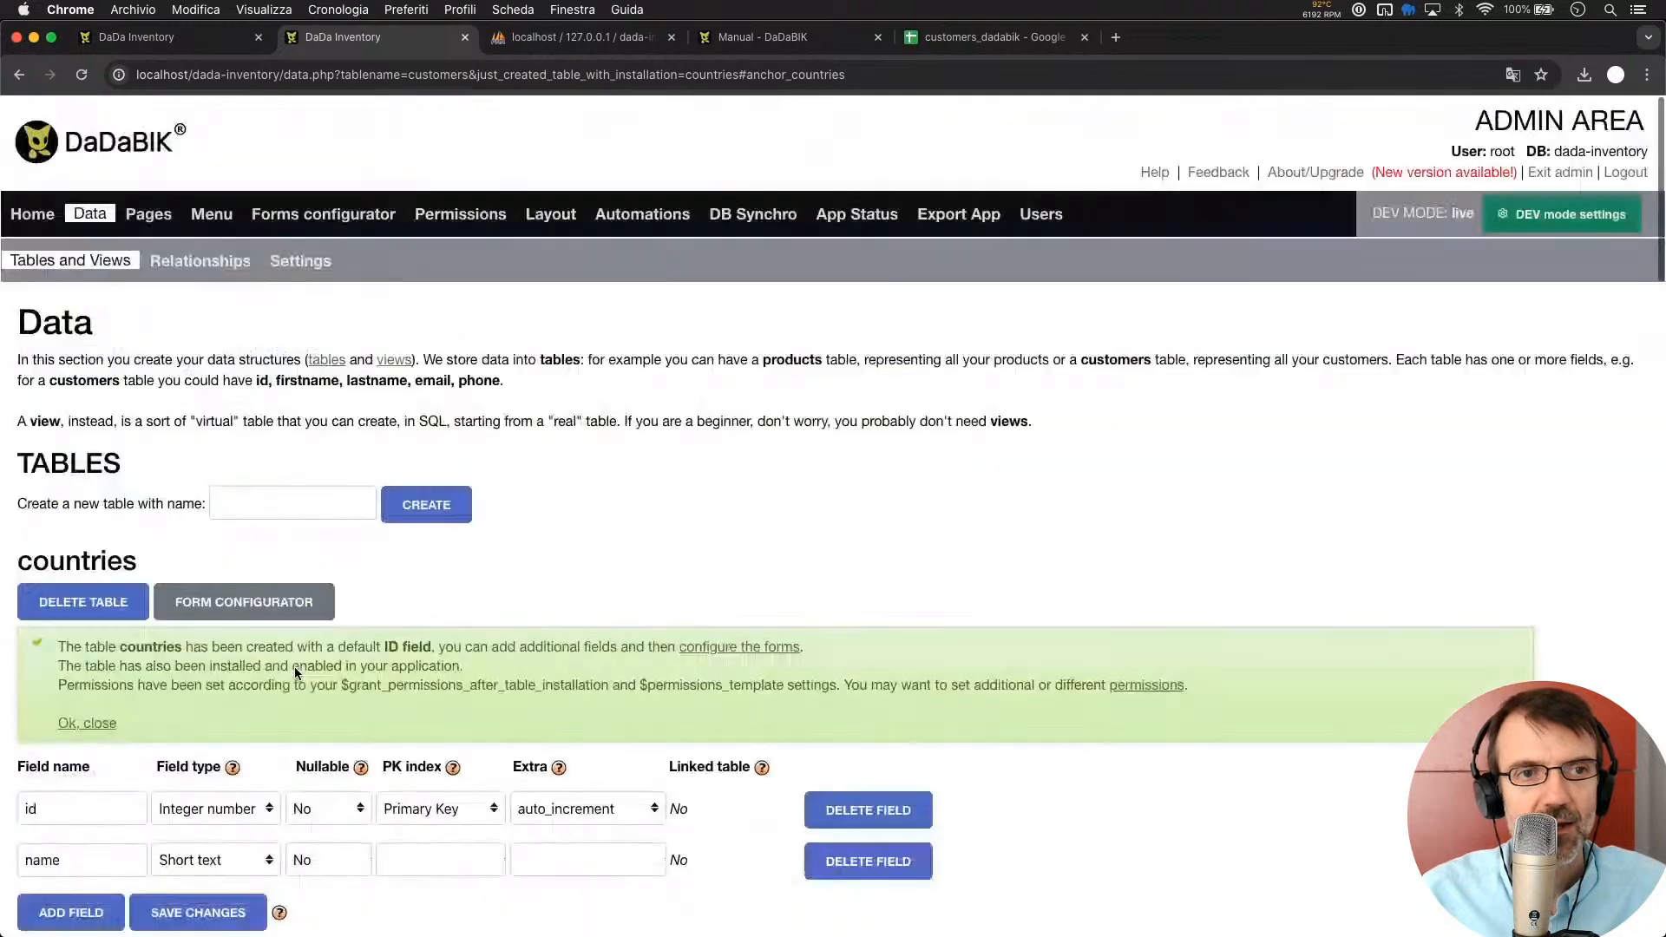
In the customers form configuration, relabel id_country as 'Country' and make it select_single
click(345, 216)
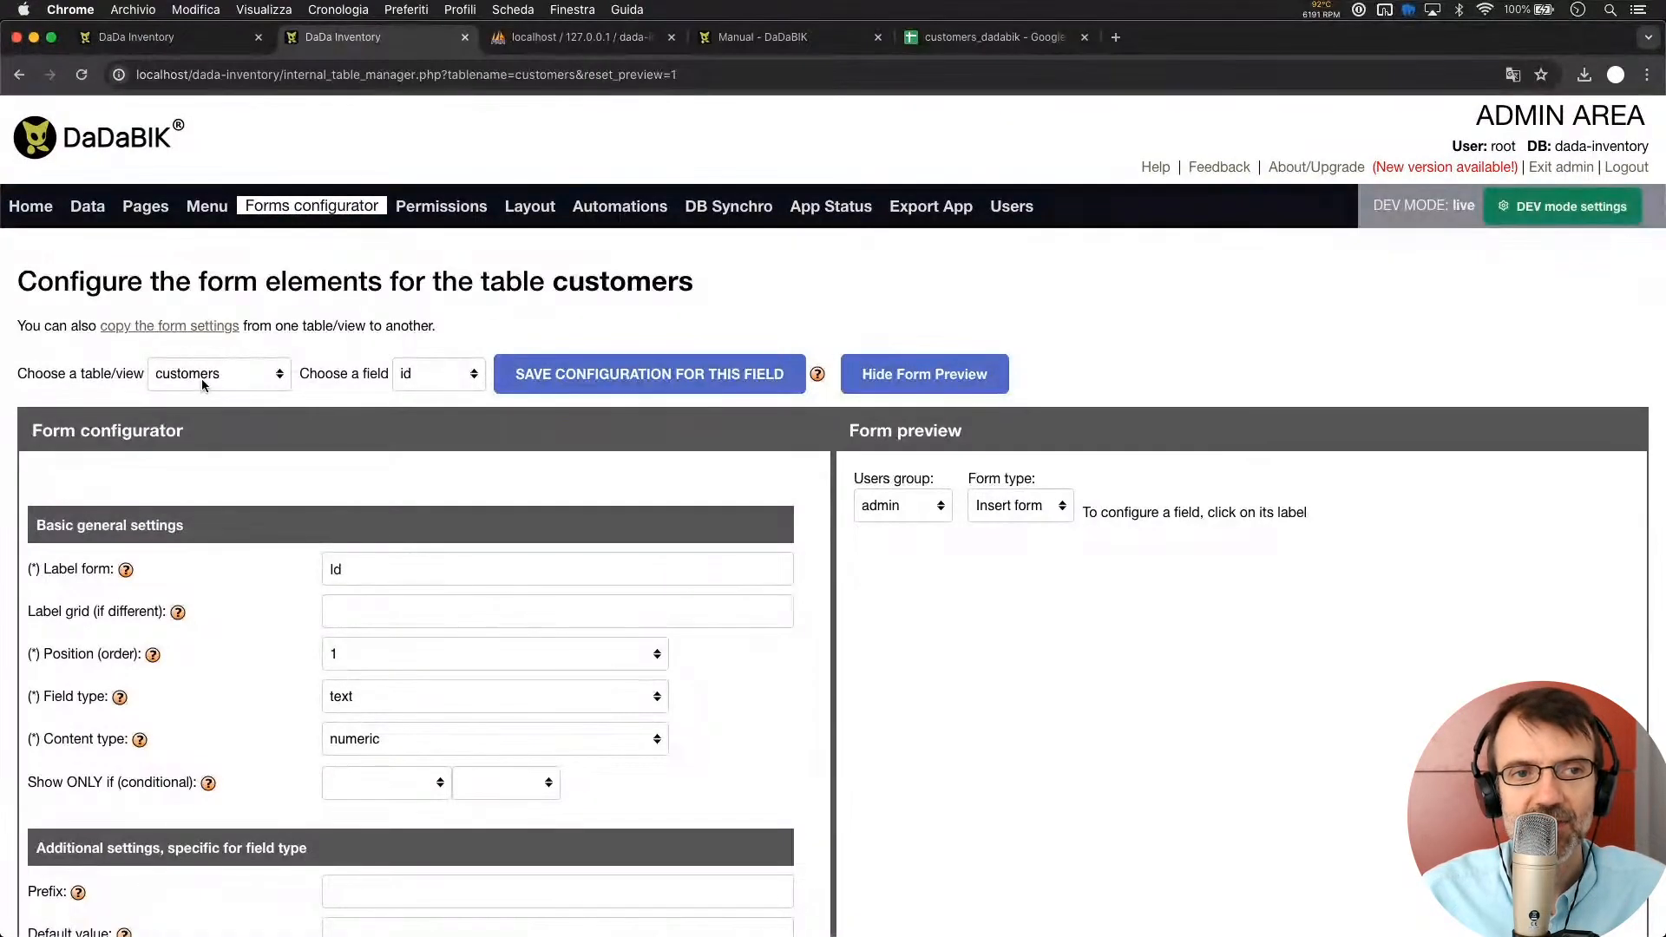
click(201, 378)
click(201, 376)
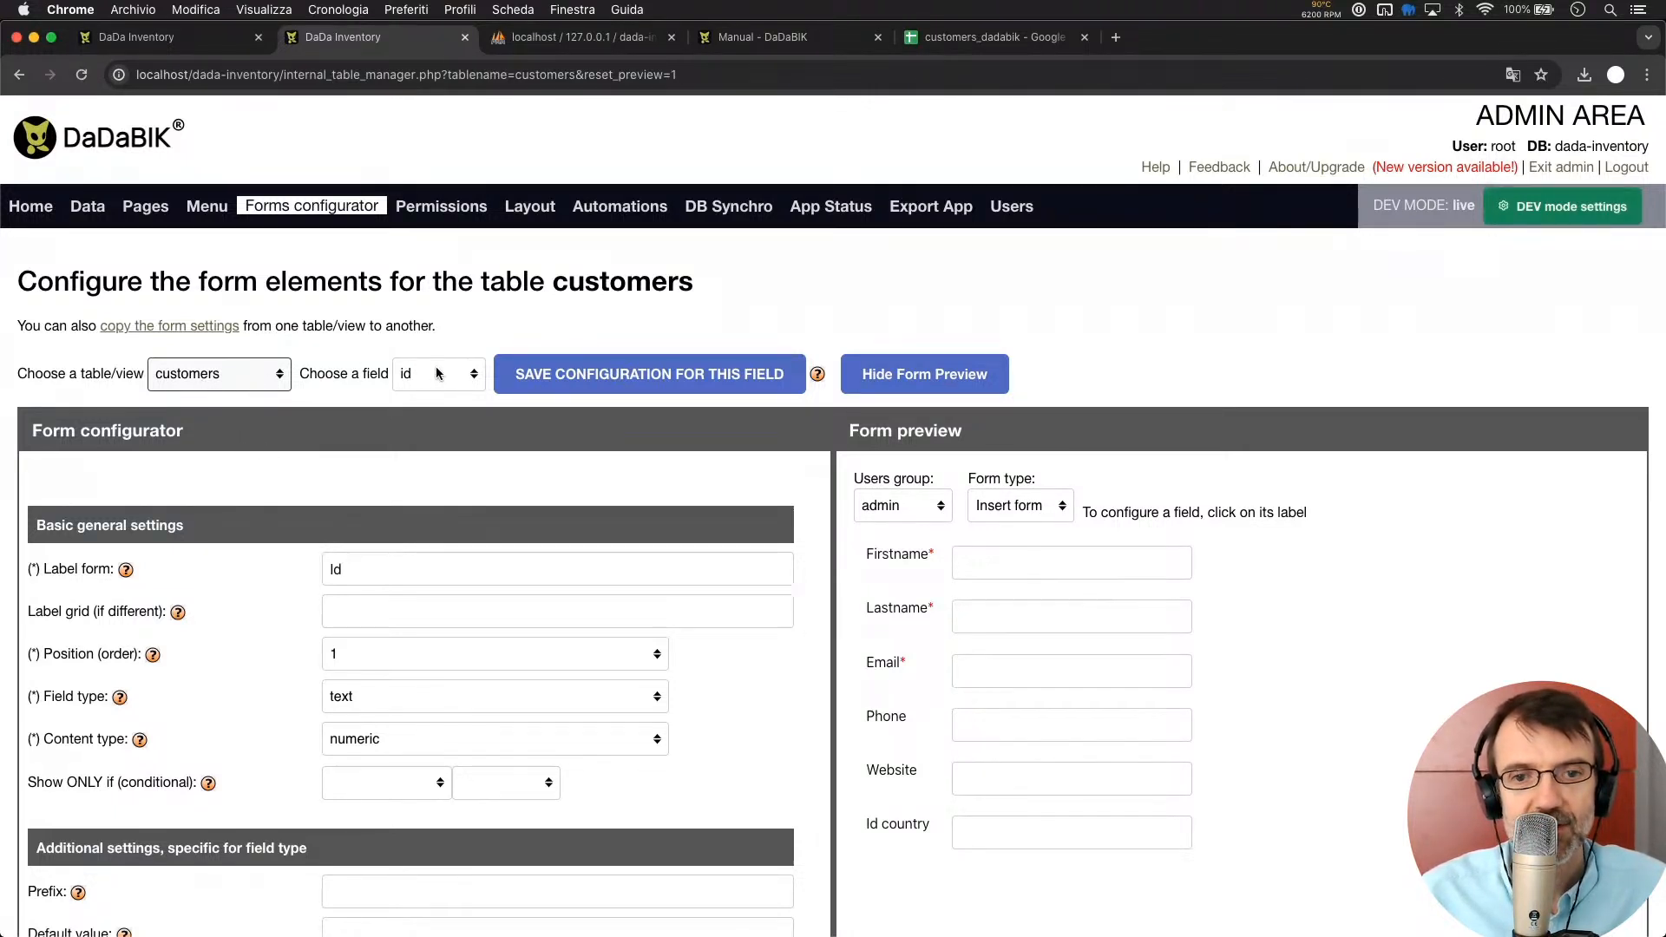
click(901, 822)
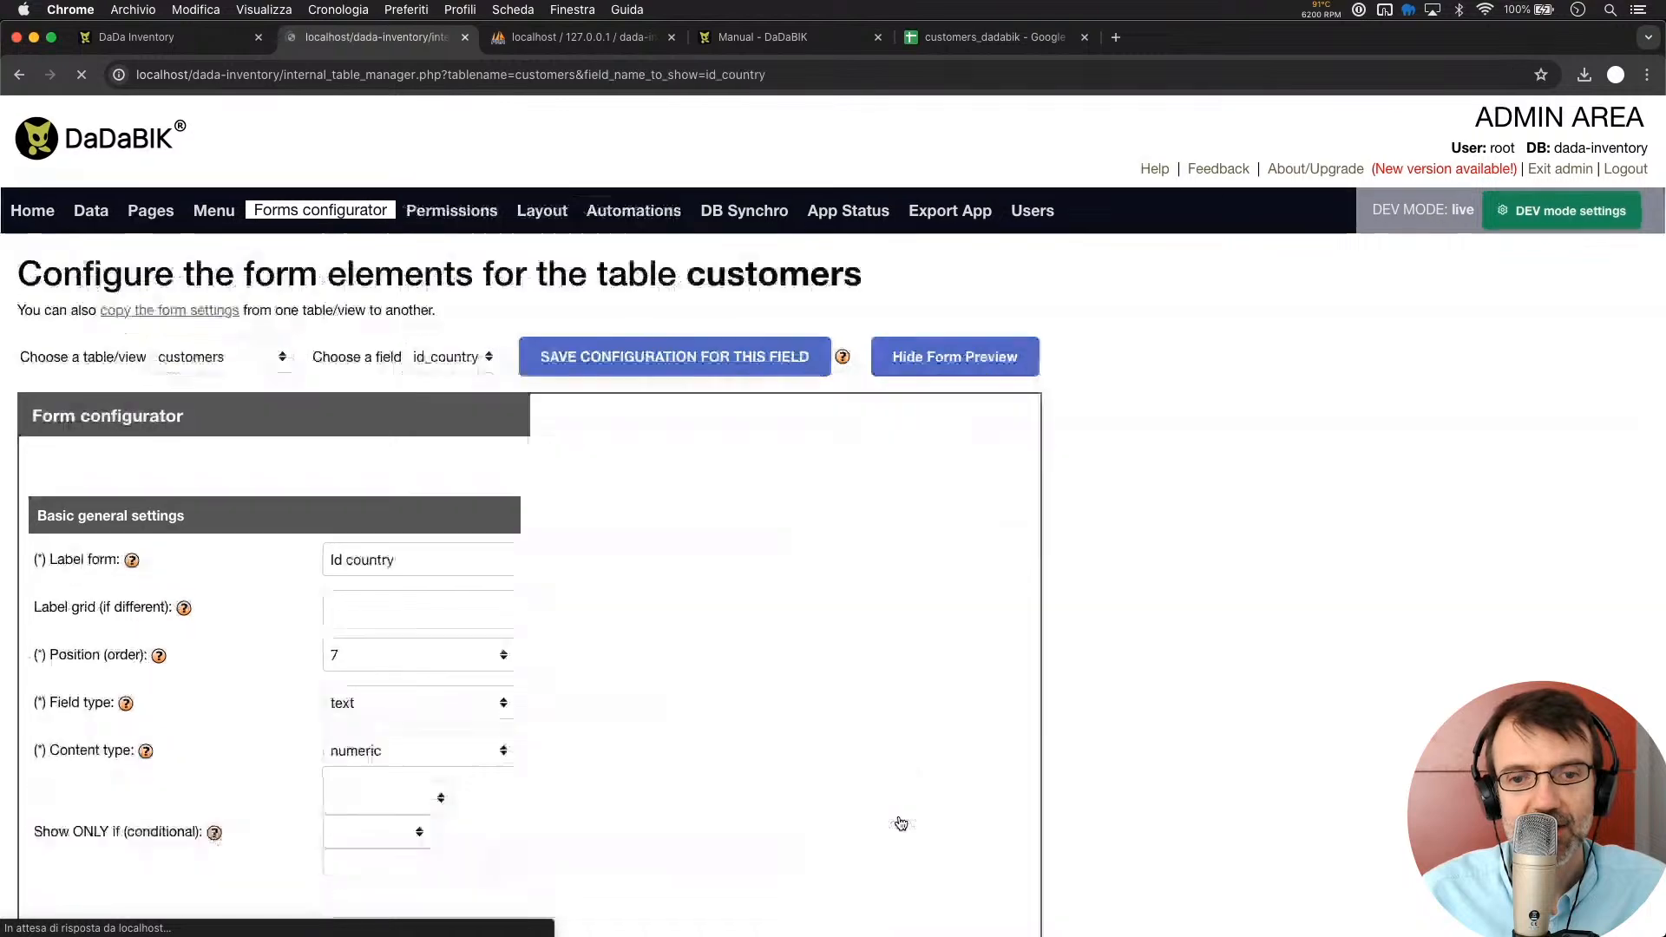
scroll(540, 722, down, 5)
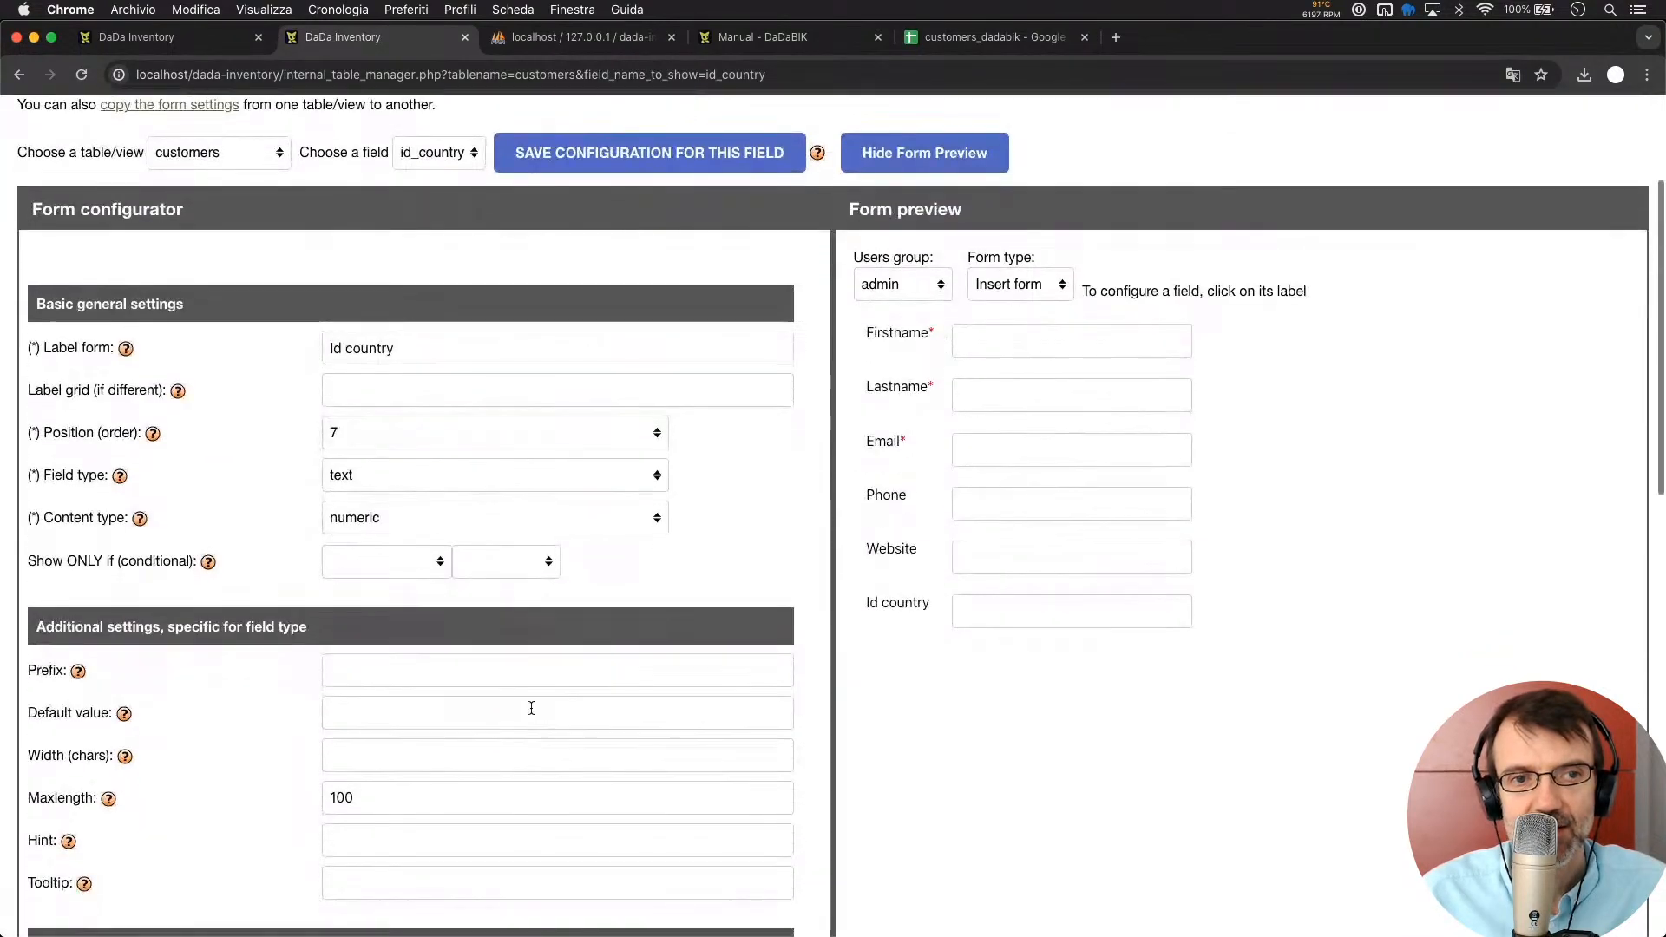
click(352, 347)
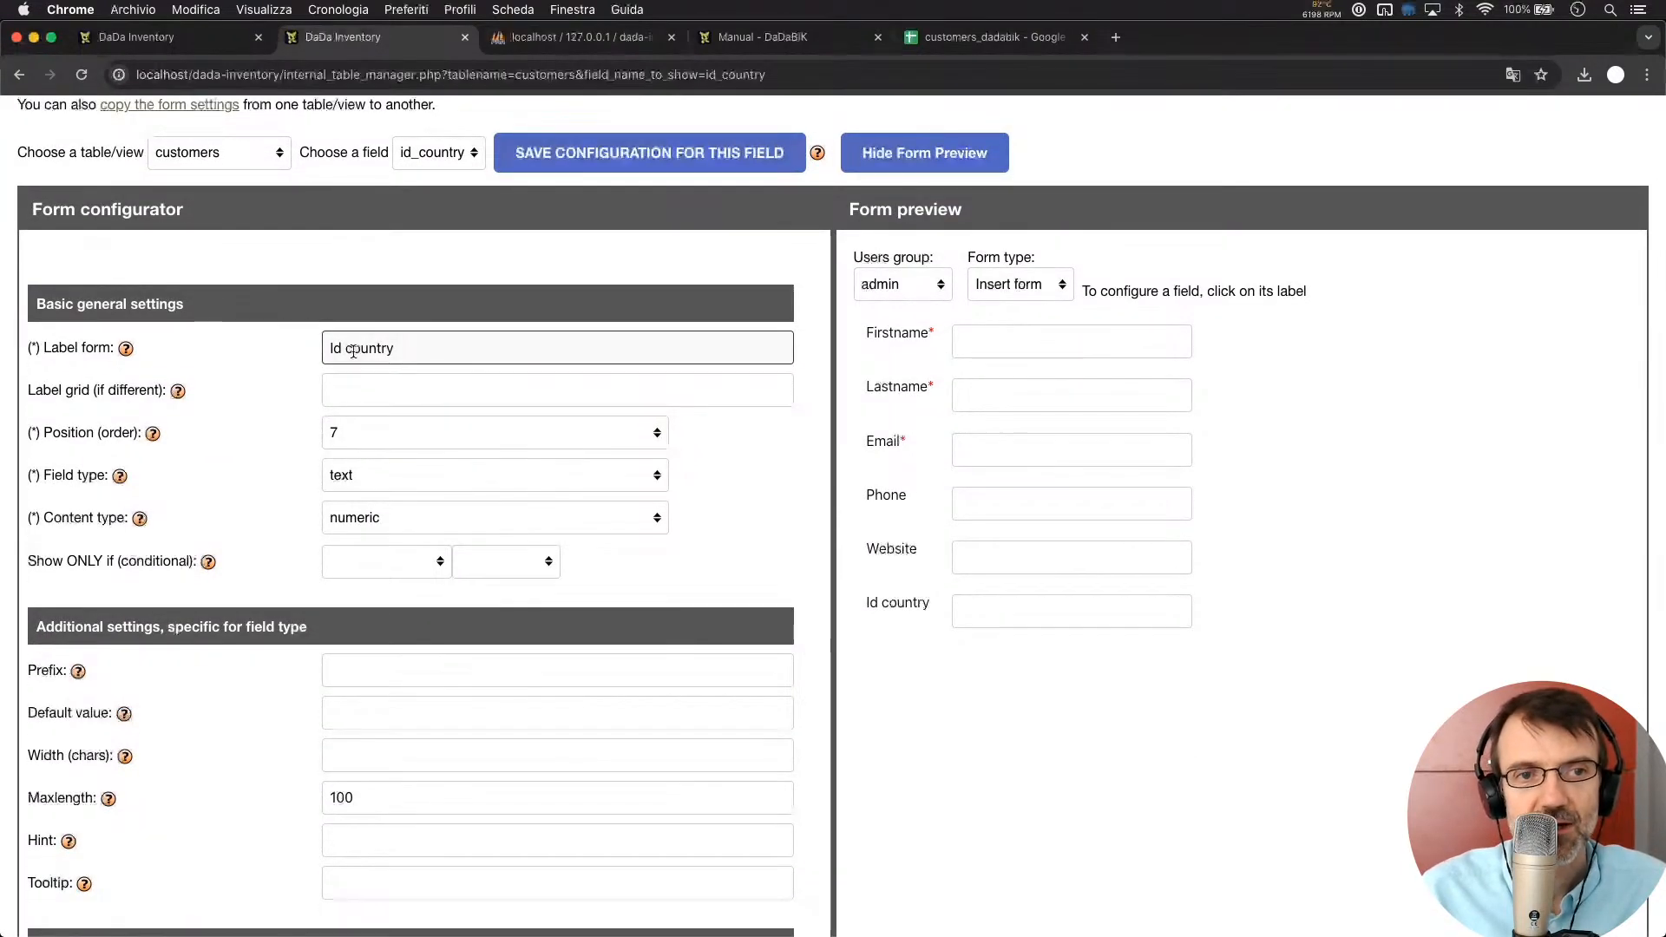
key(BackSpace)
key(BackSpace)
key(BackSpace)
key(BackSpace)
text(C)
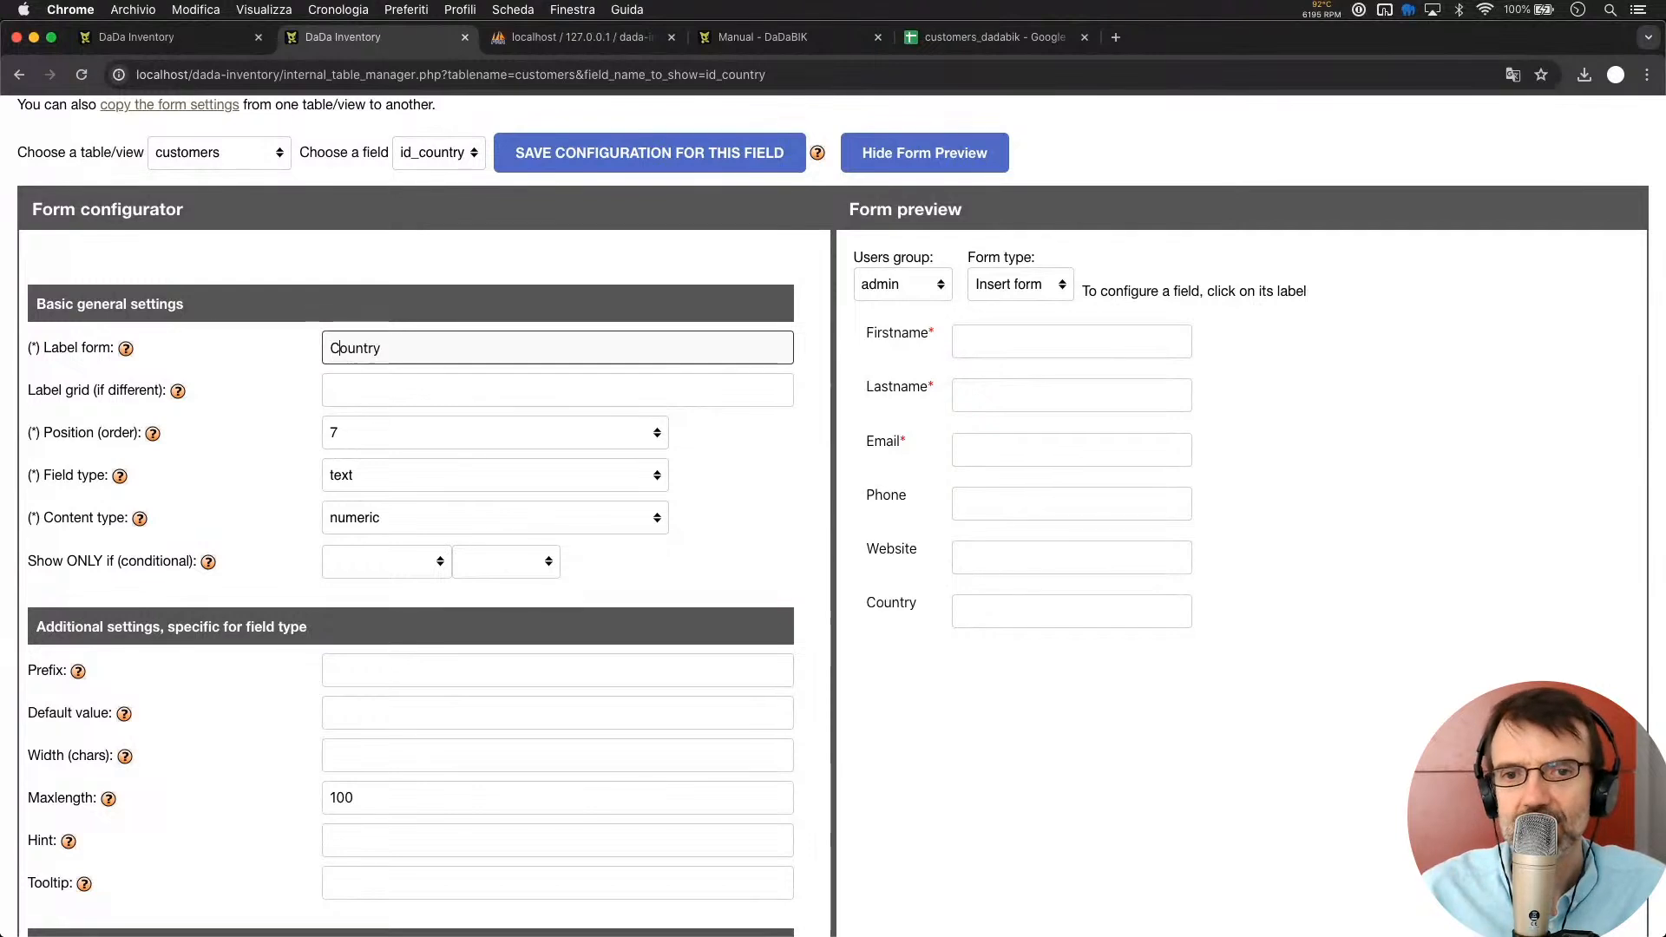
click(357, 476)
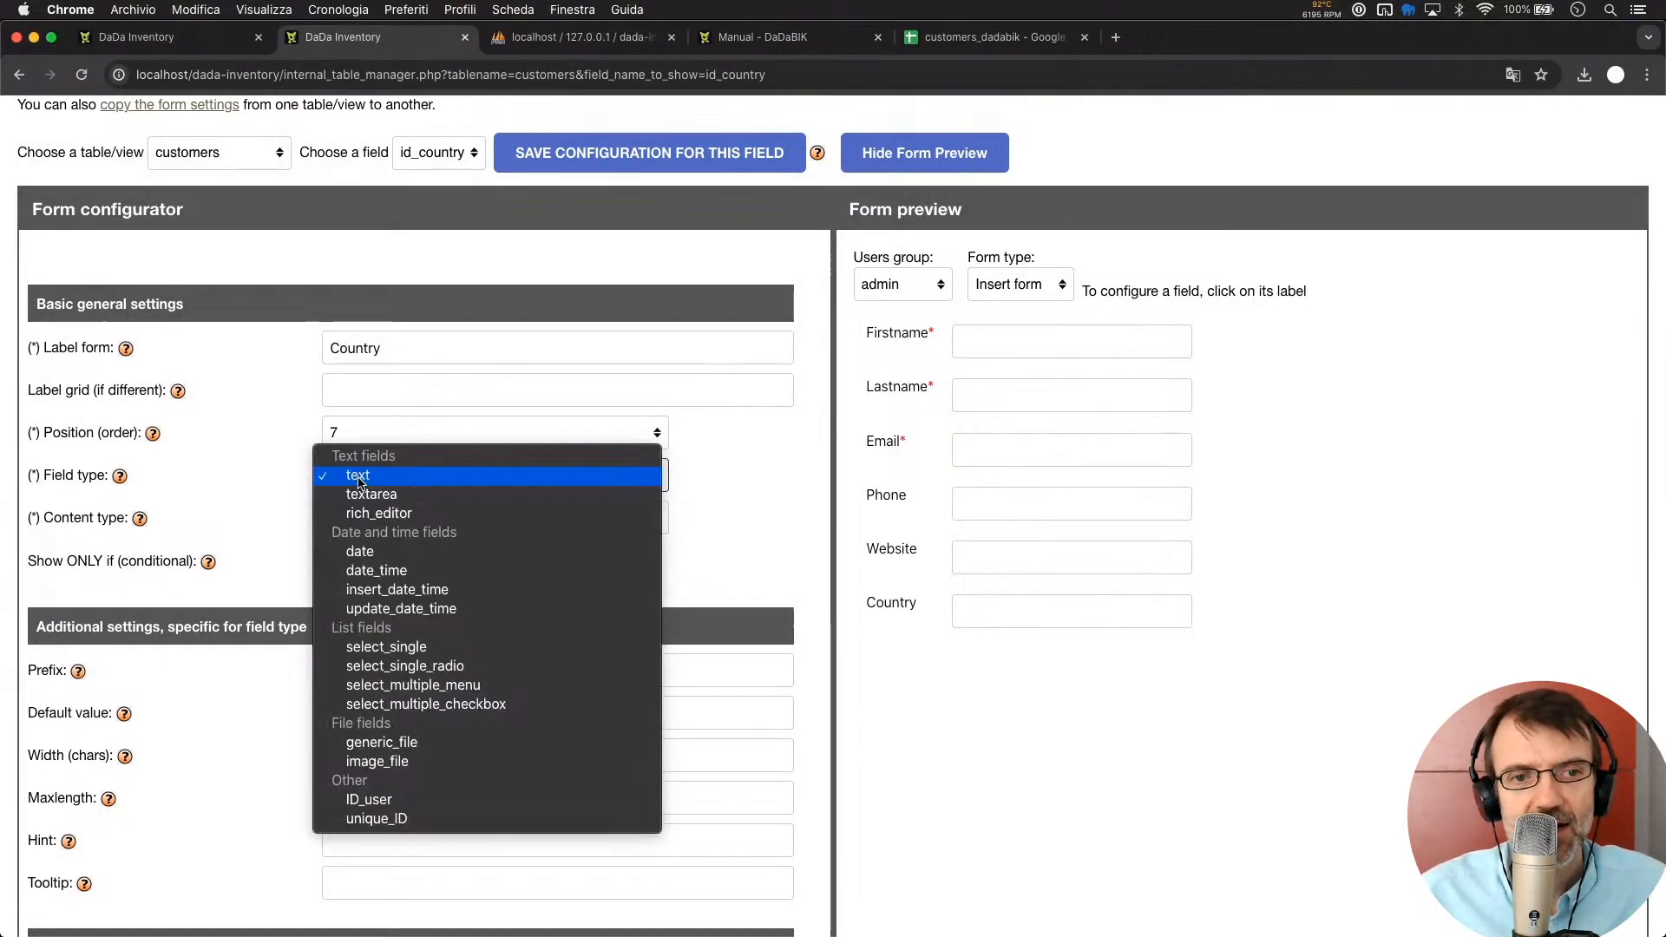
click(415, 649)
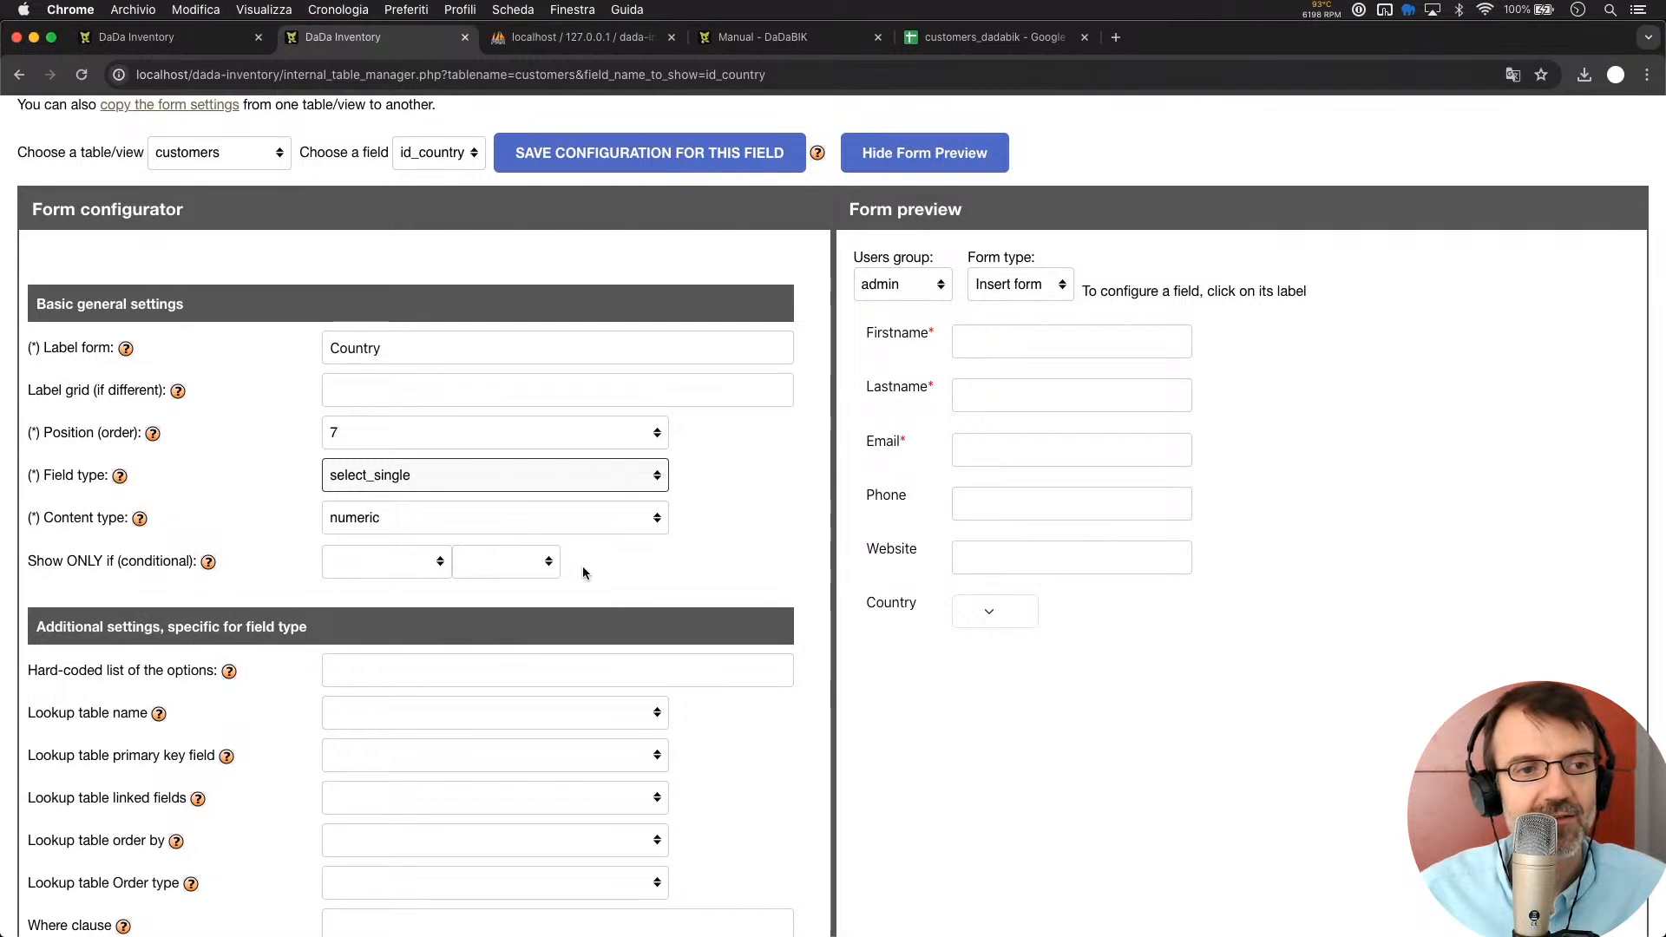
Set the lookup to table countries, key id, displaying name, then save the field configuration
scroll(429, 694, down, 3)
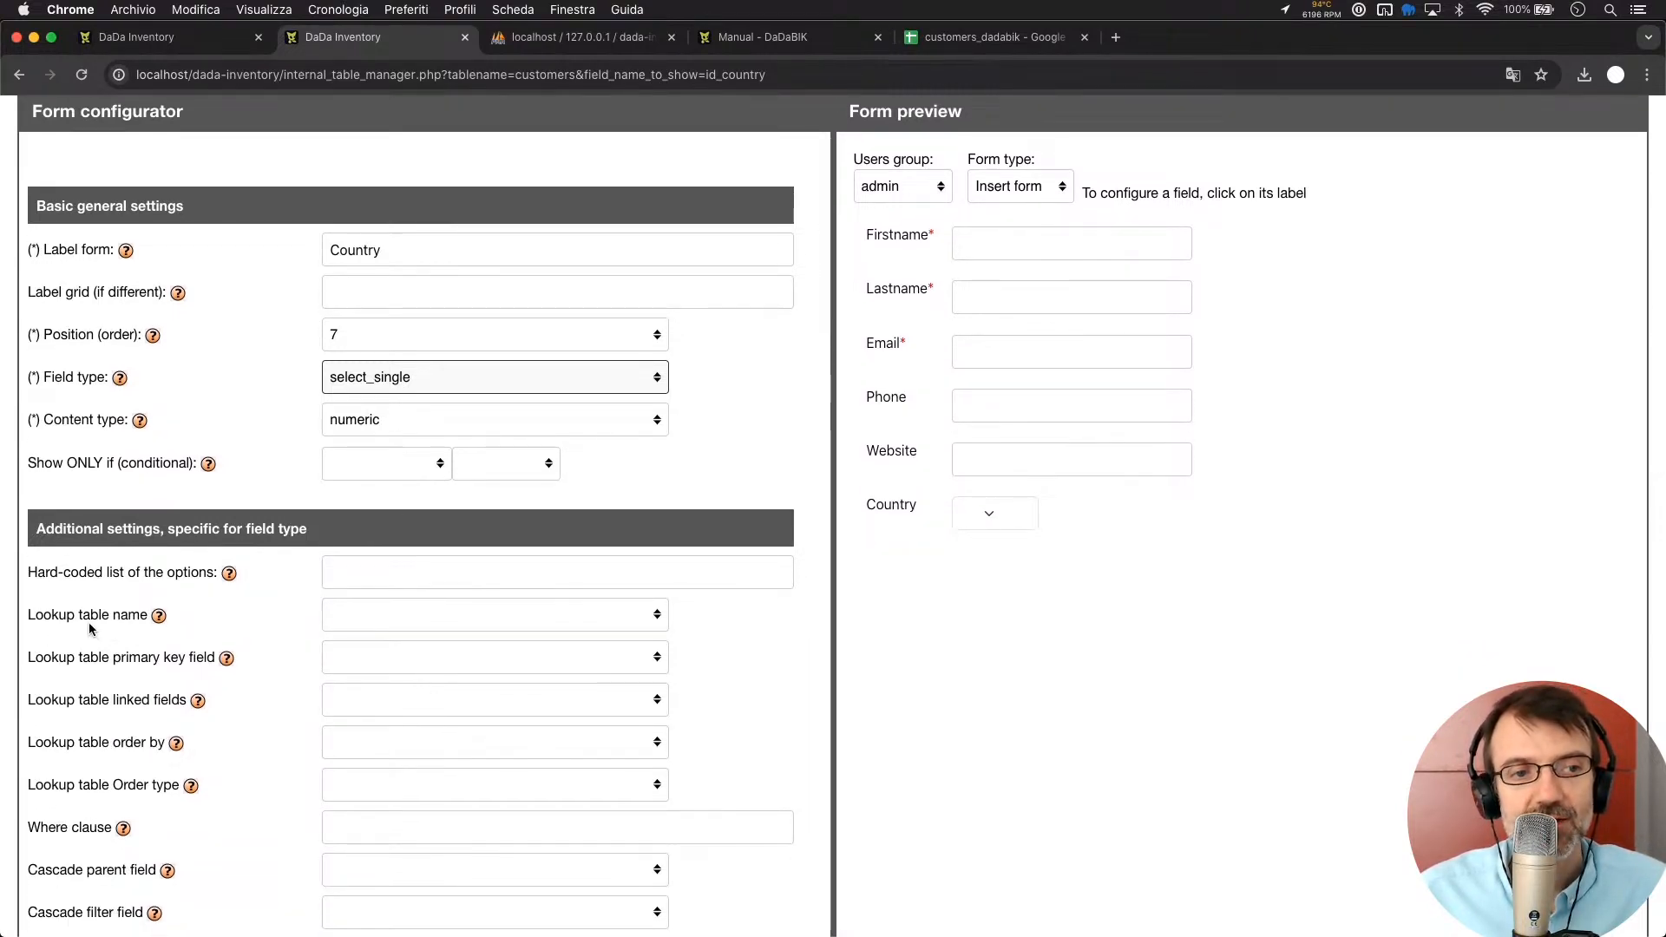
click(401, 626)
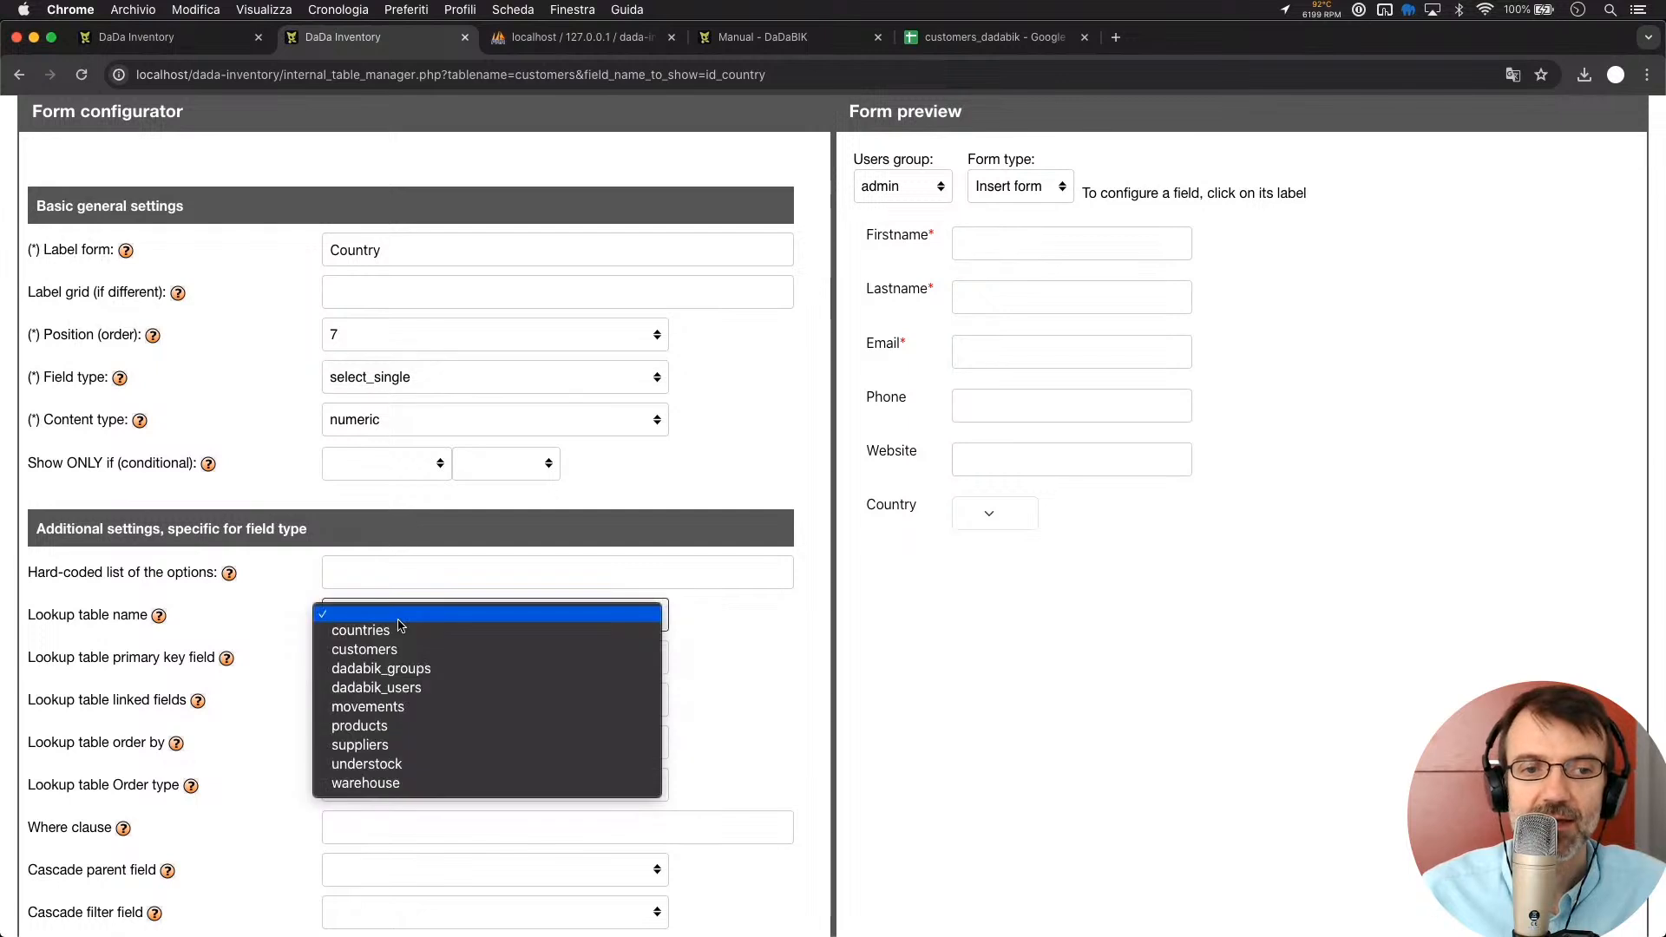
click(401, 636)
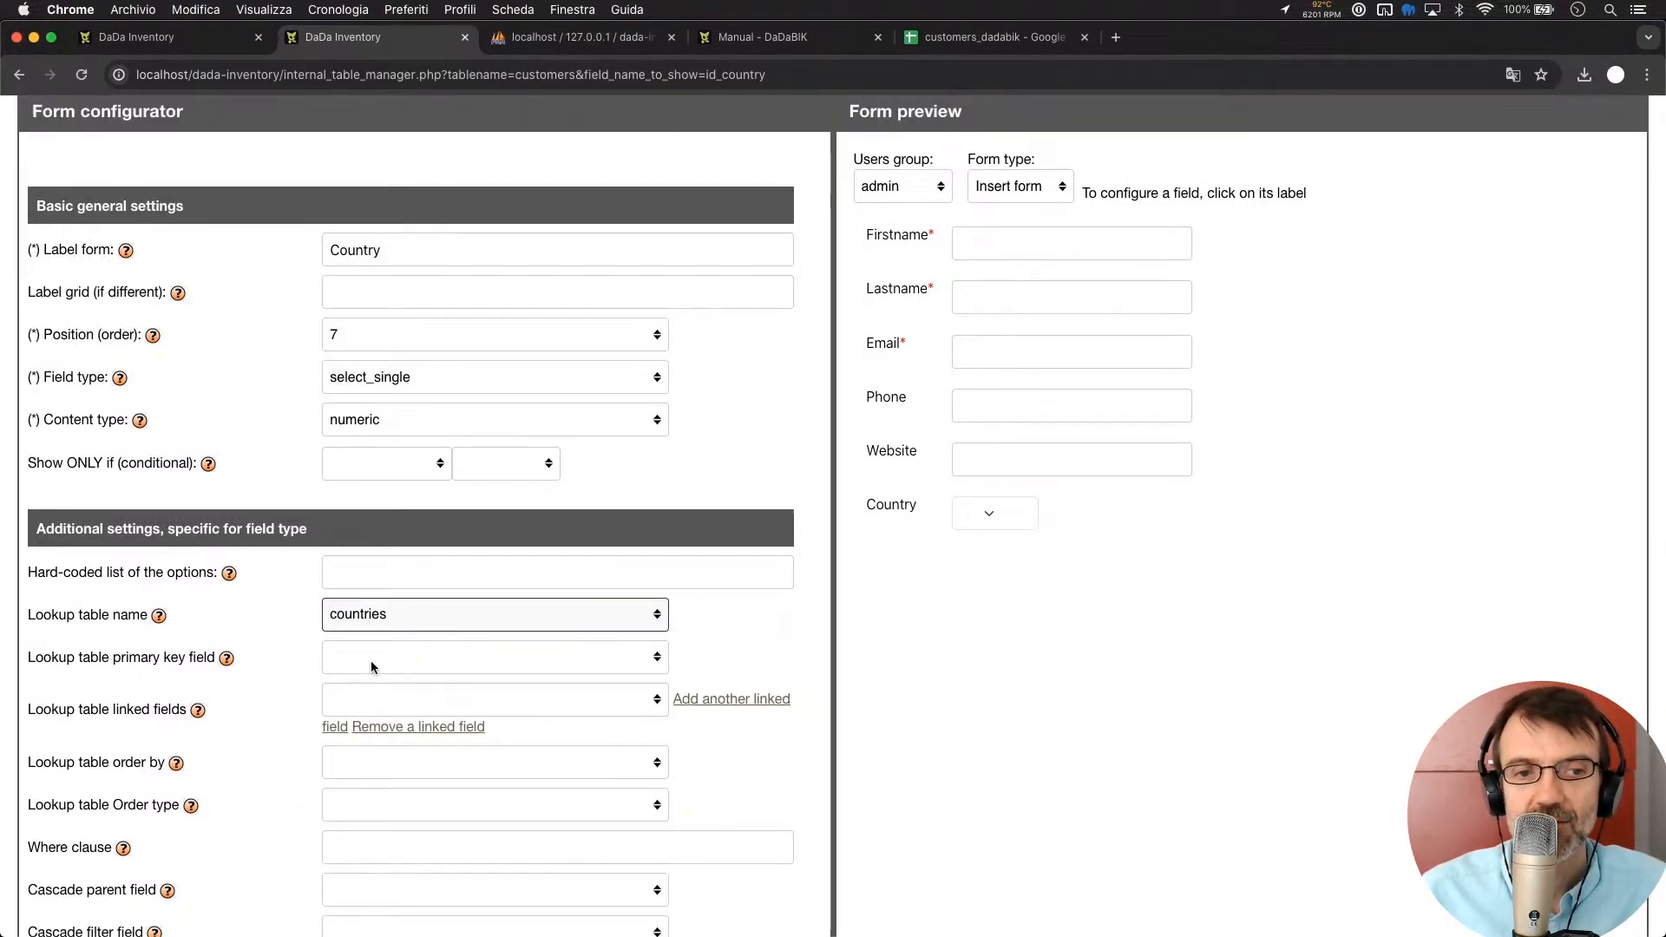
click(390, 657)
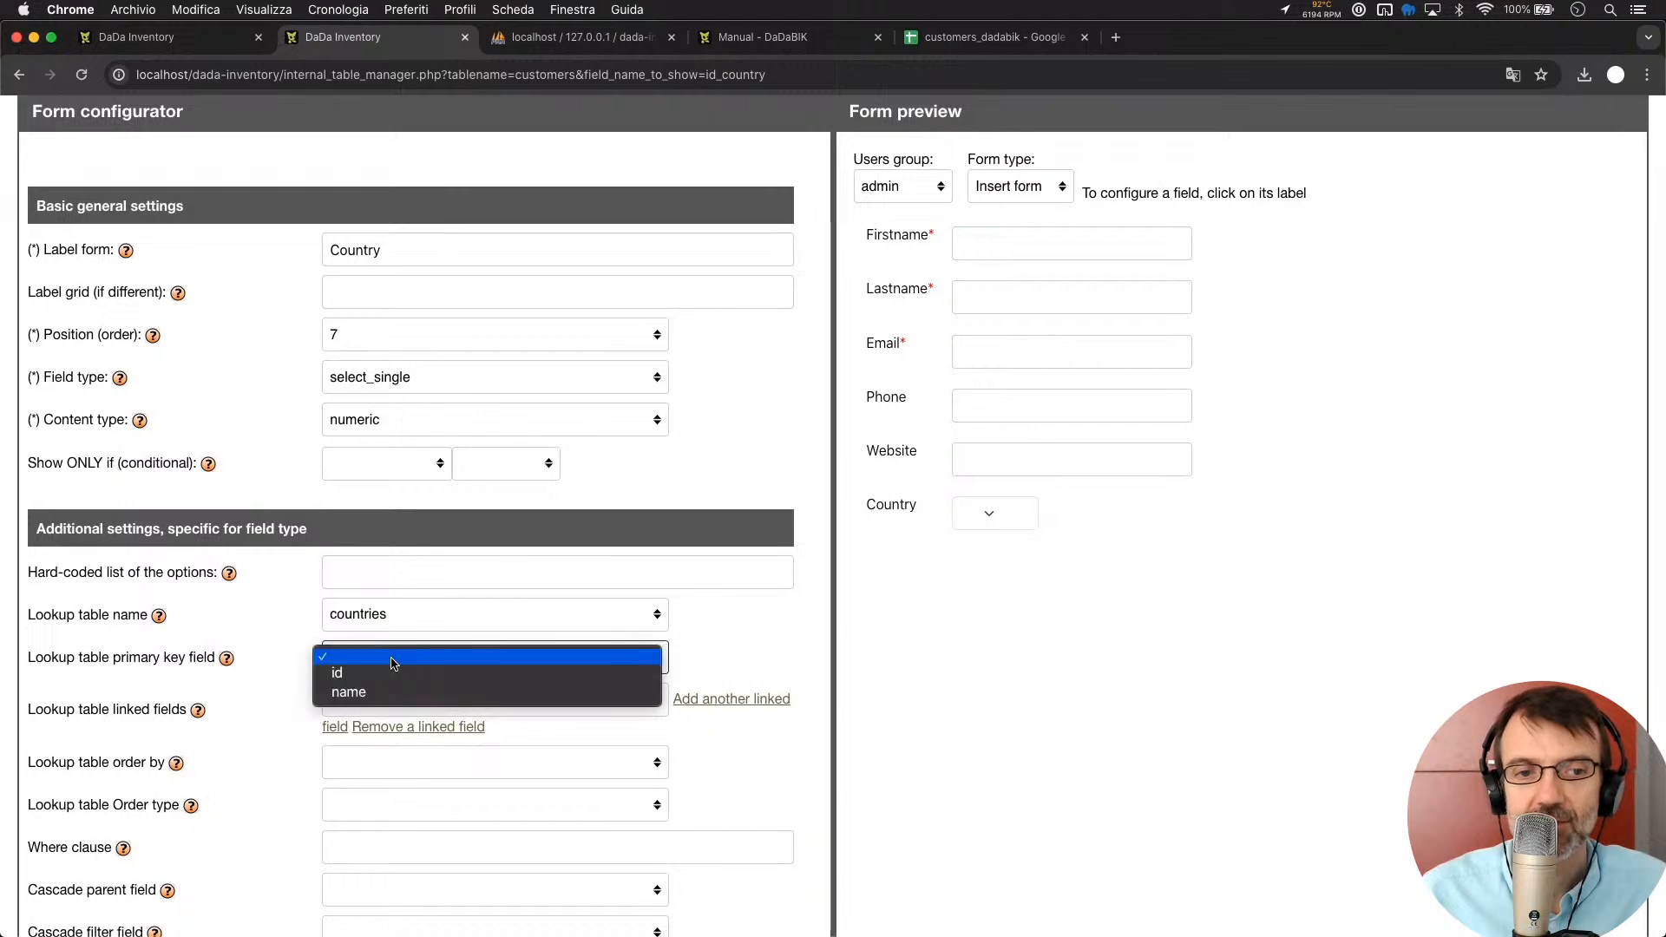
click(395, 675)
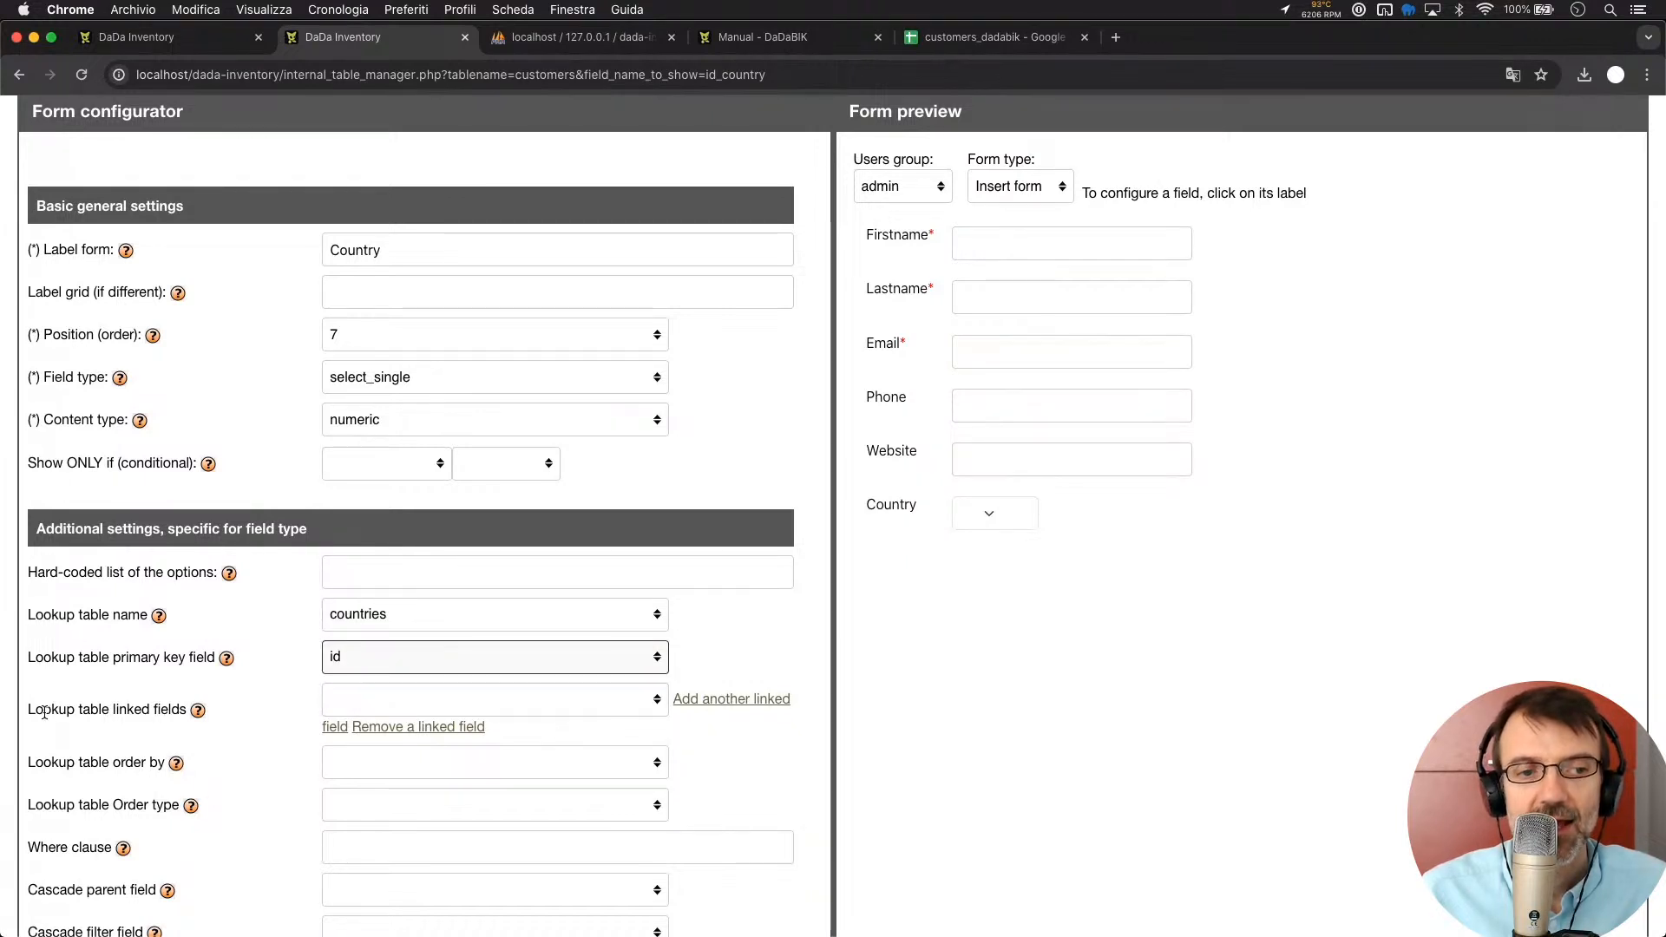
click(381, 701)
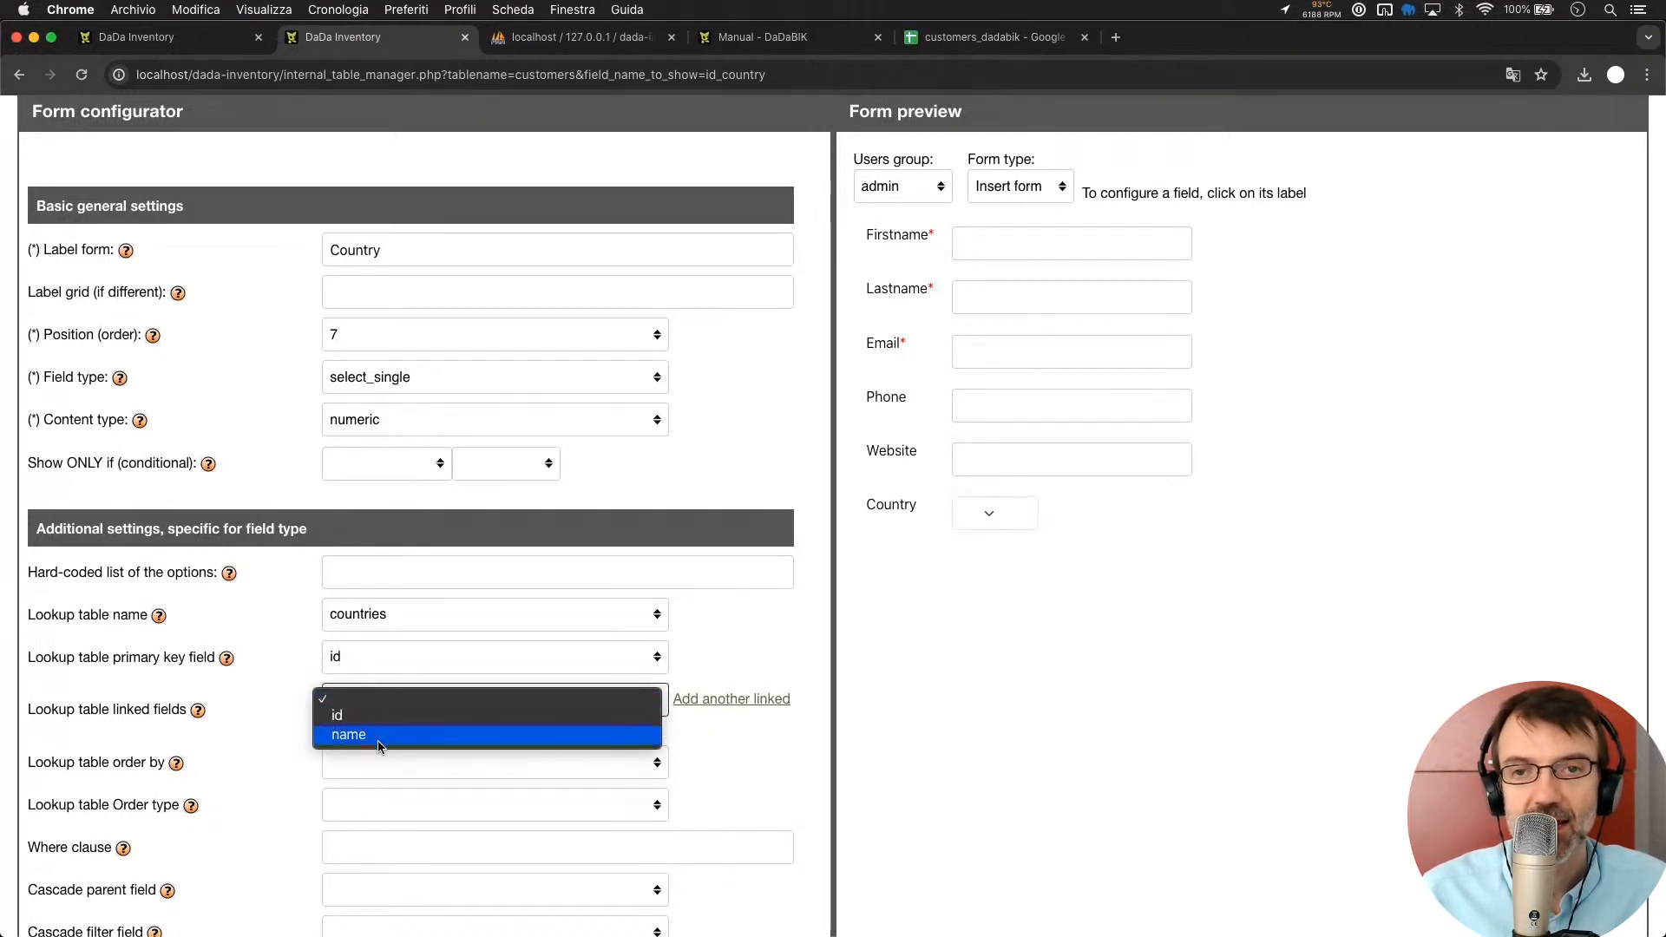
click(379, 738)
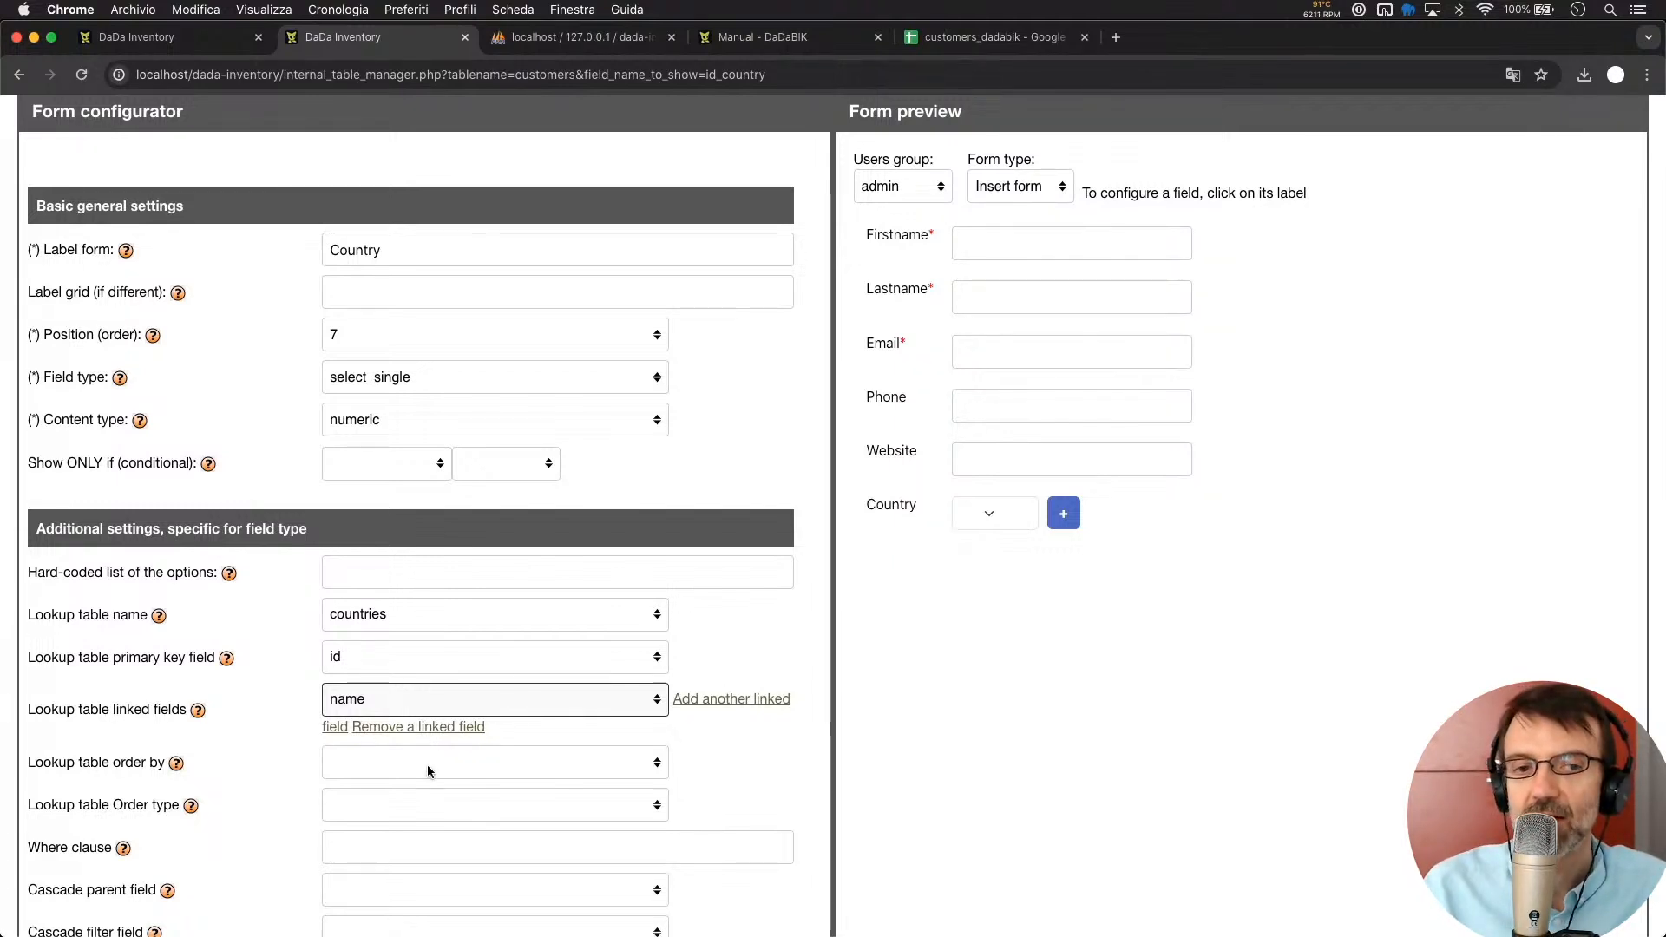
click(985, 514)
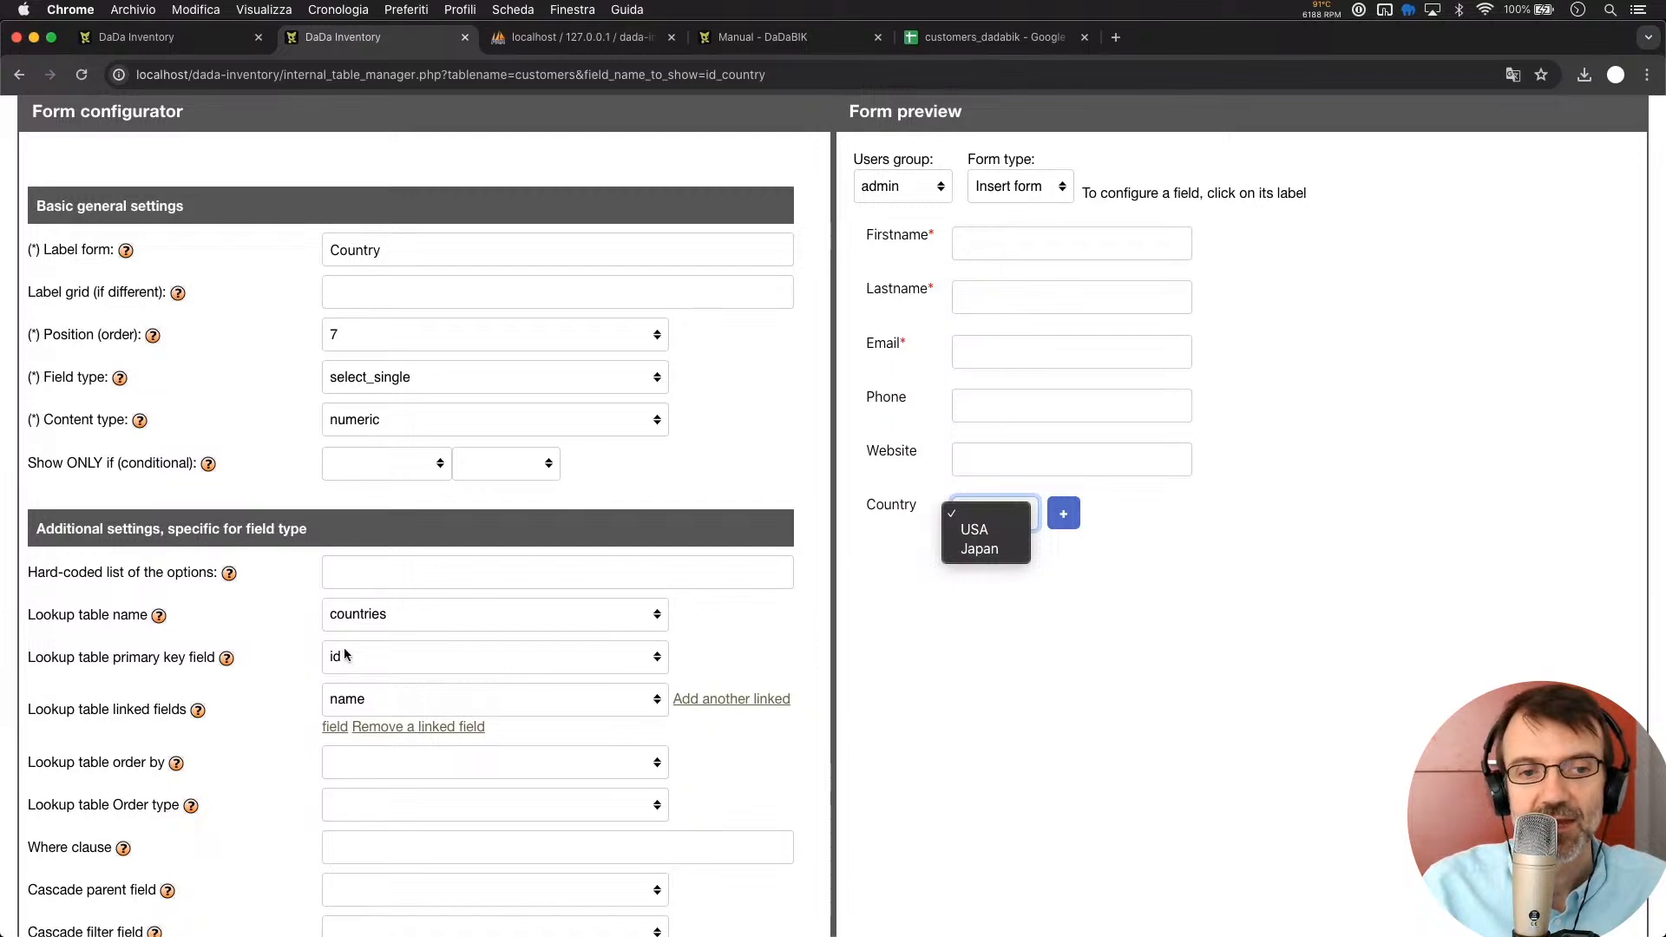
click(283, 657)
scroll(962, 681, up, 5)
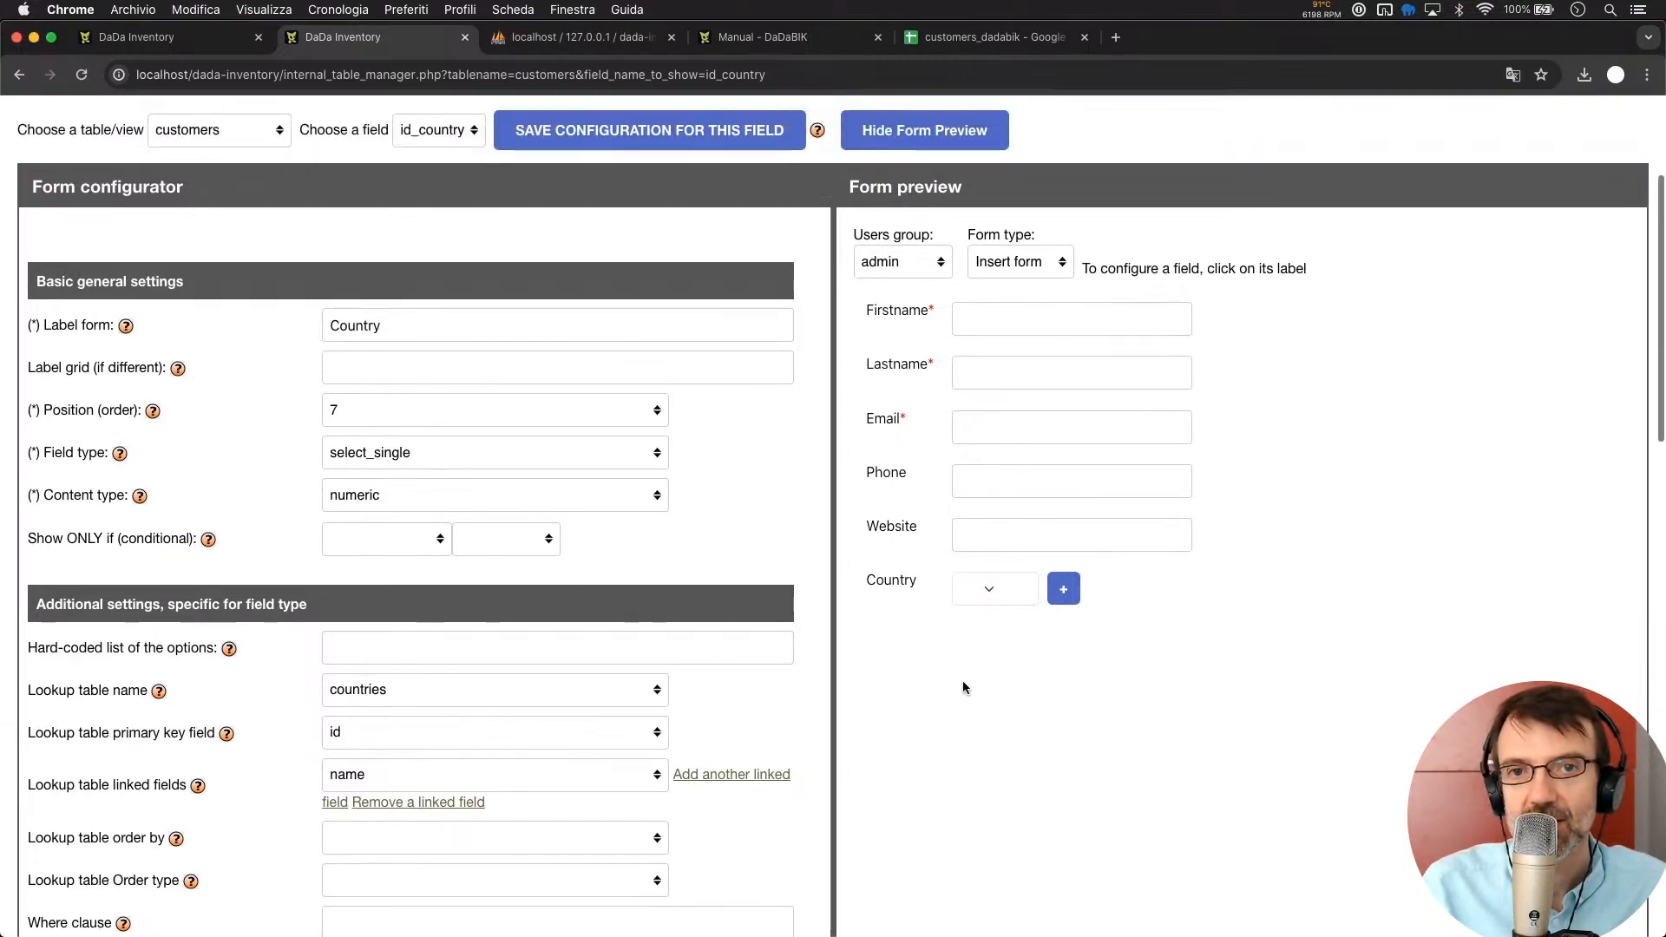
click(587, 369)
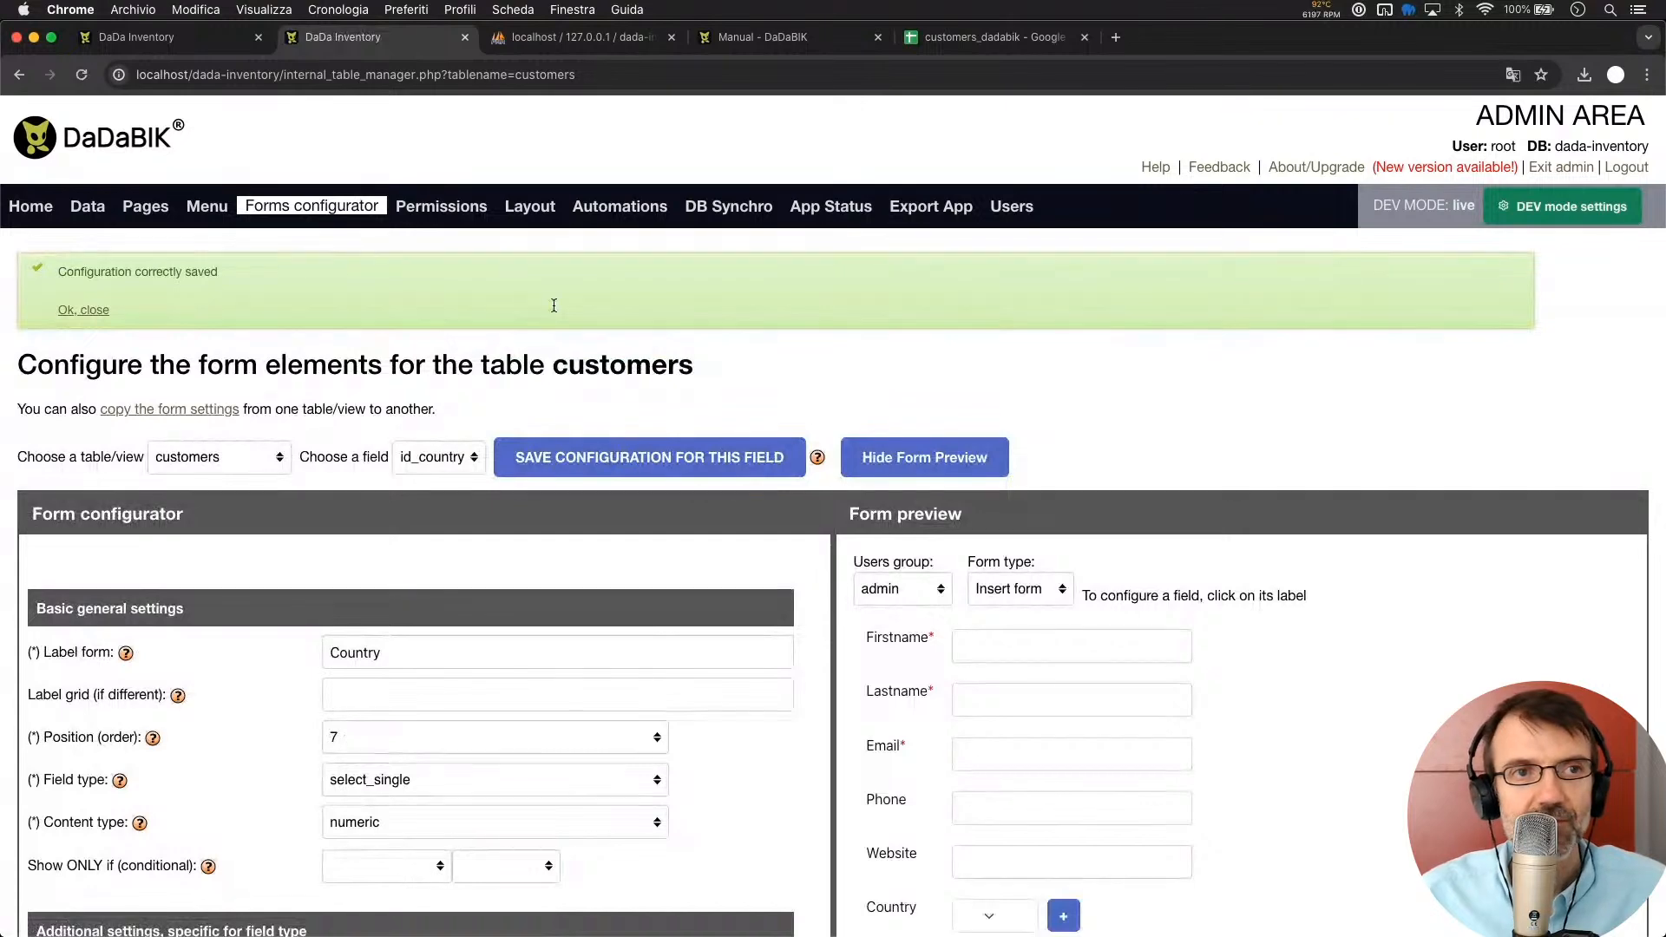
Open a customer's edit form and check that the Country dropdown offers USA and Japan, leaving it empty
click(146, 45)
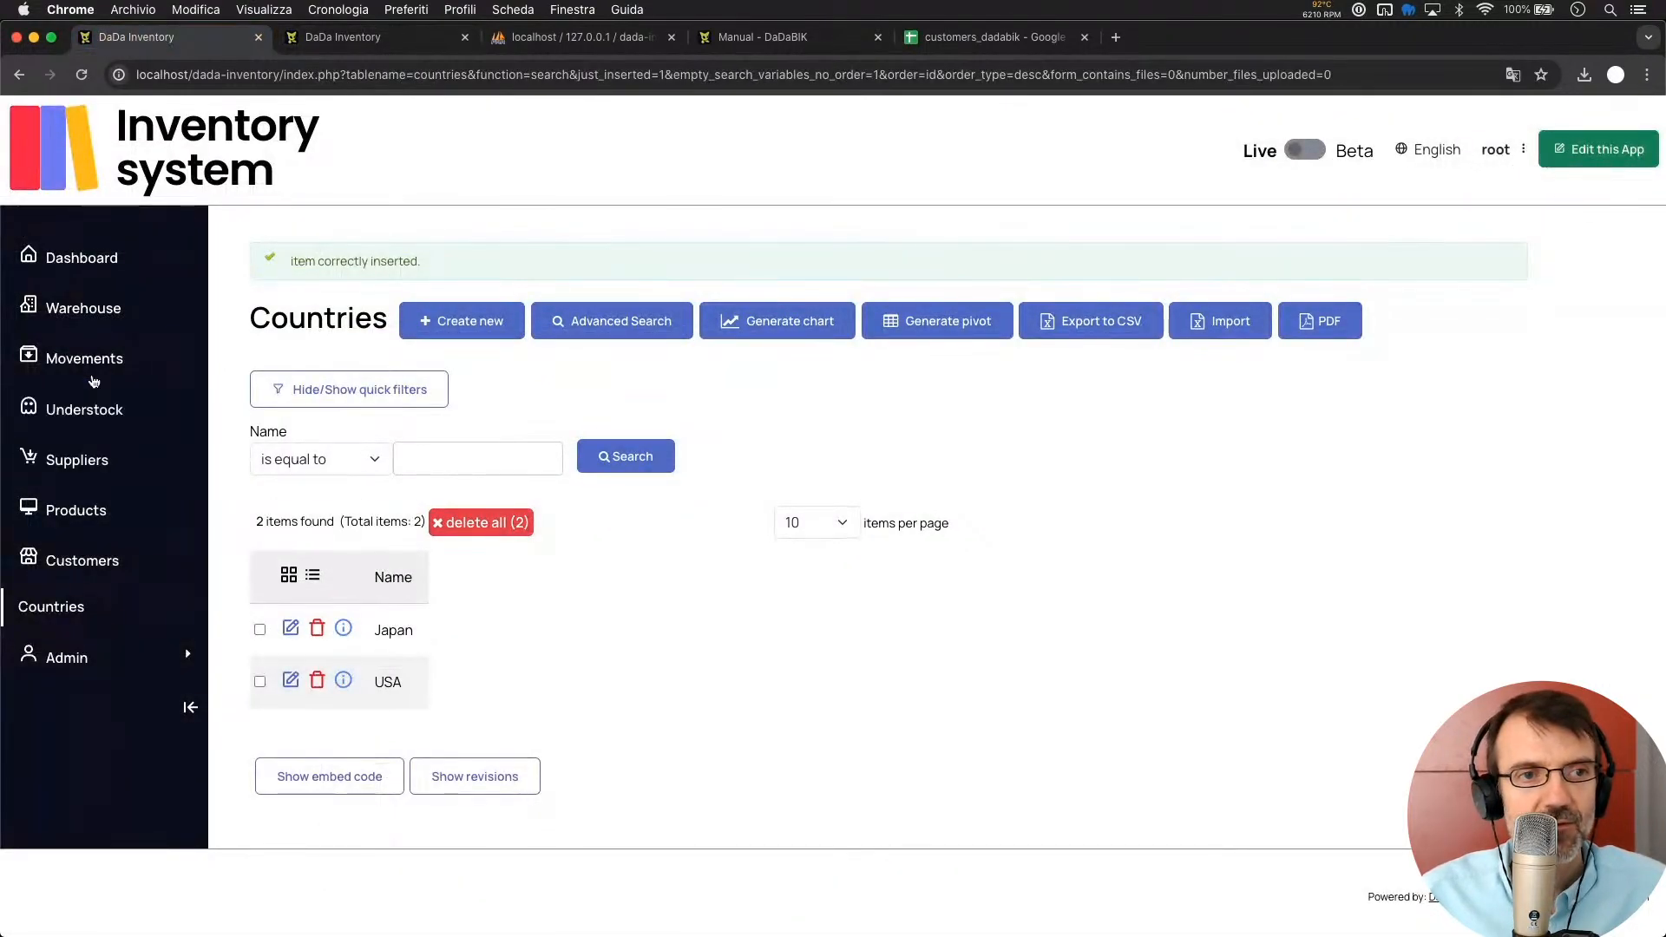
click(90, 572)
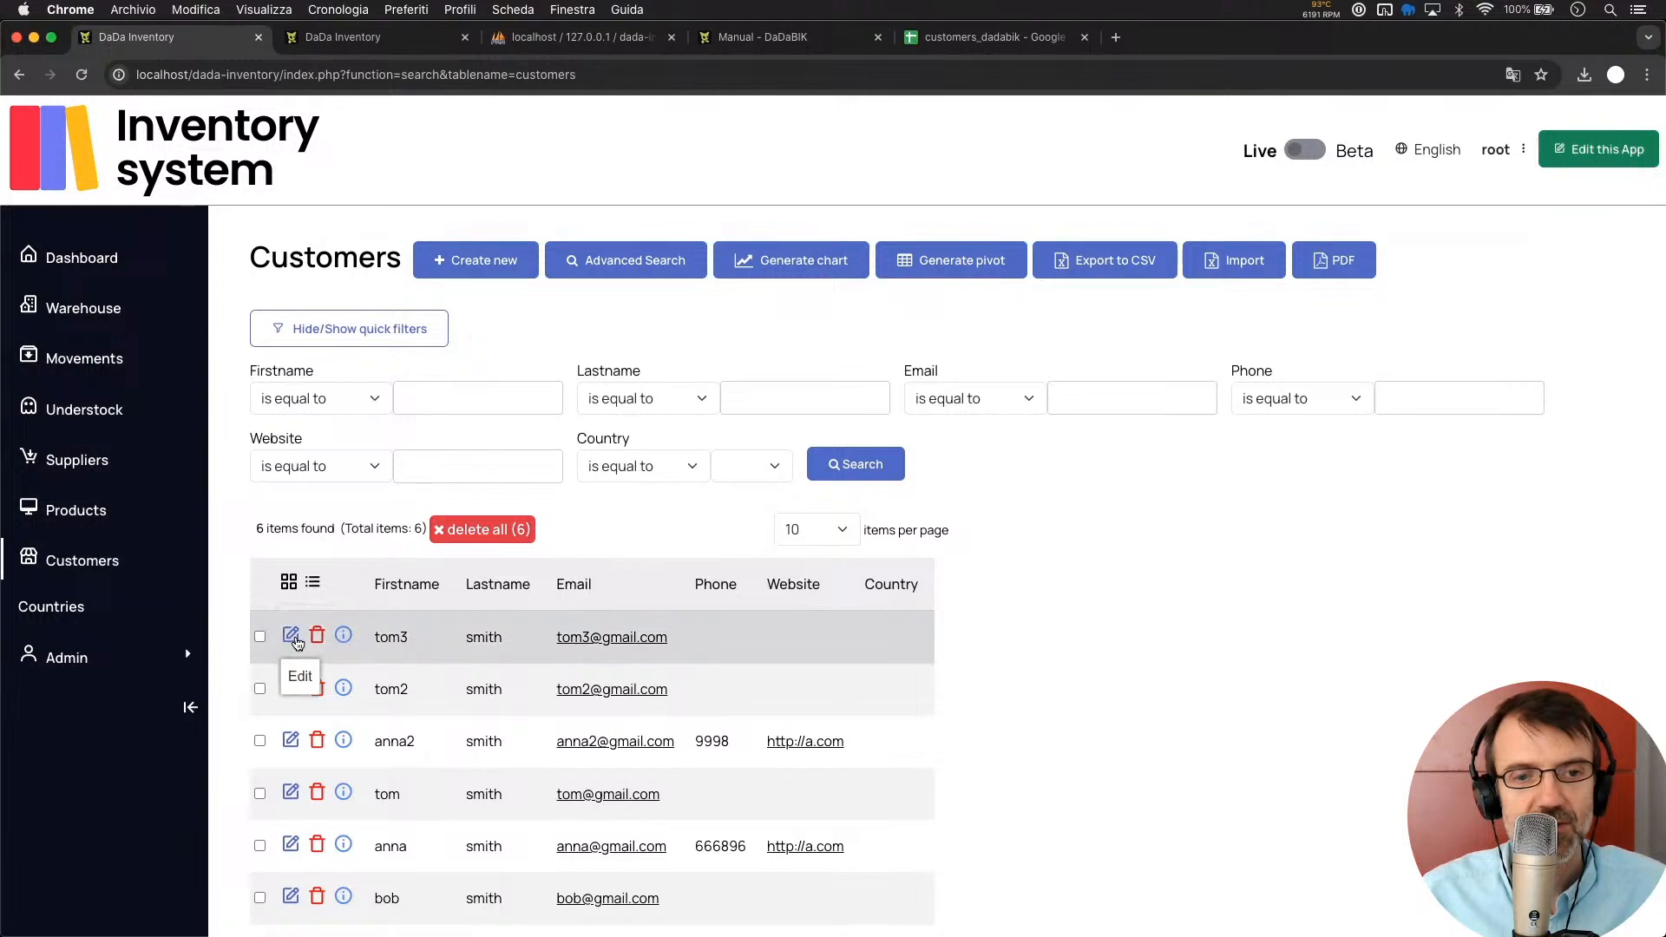
click(296, 642)
scroll(487, 651, down, 2)
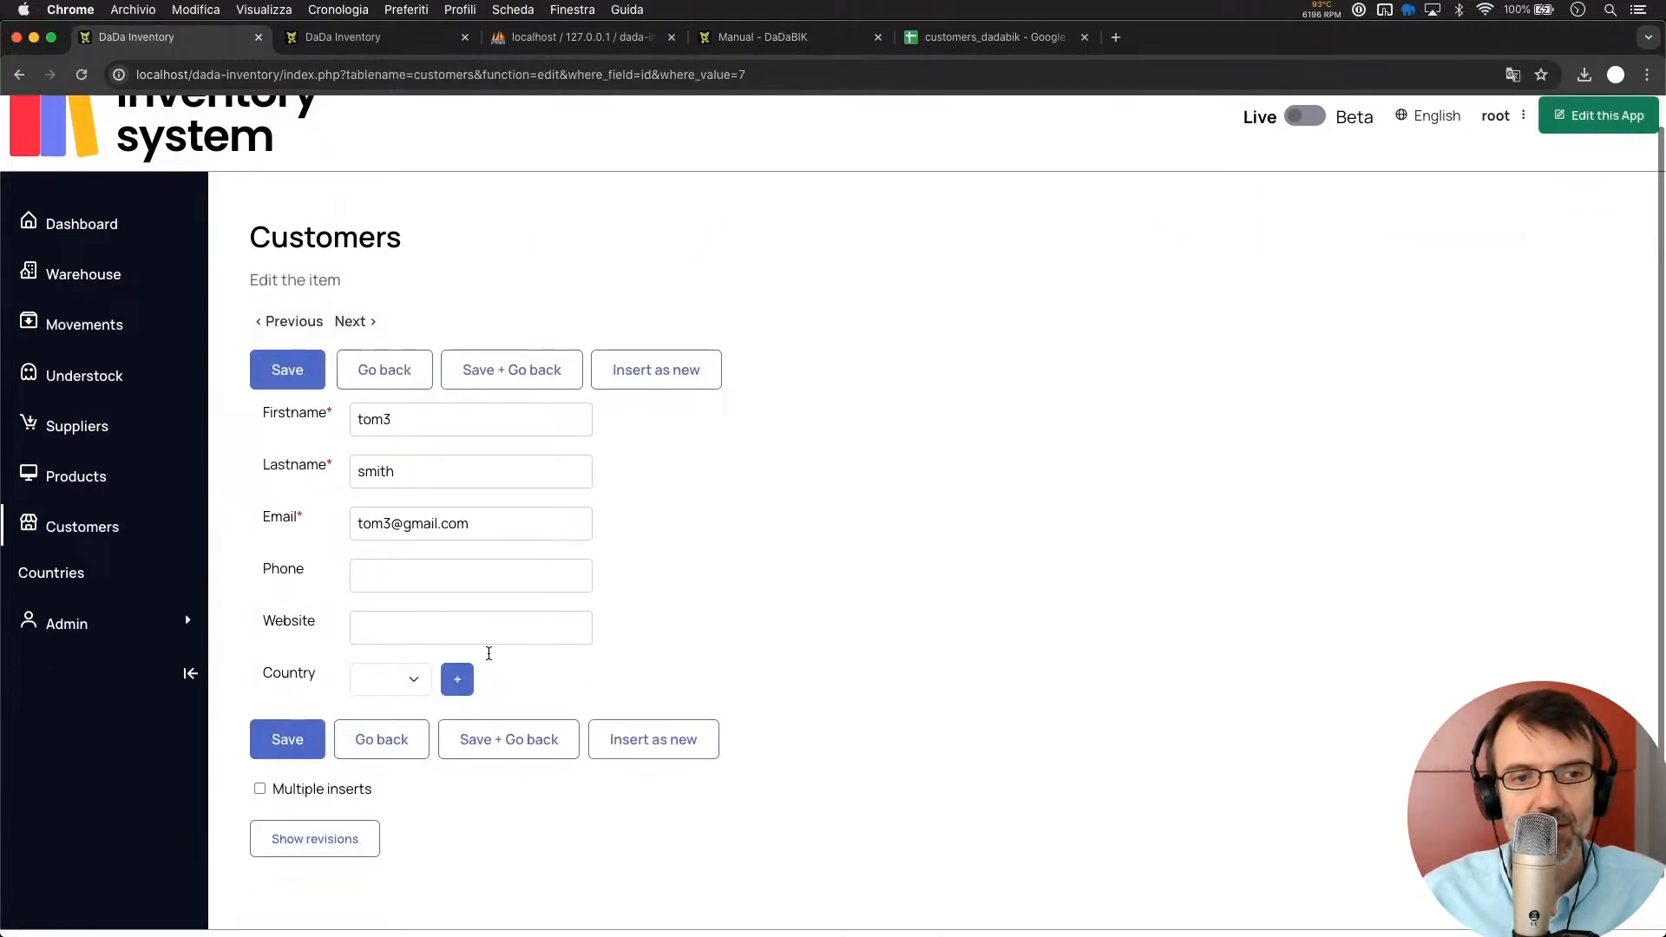
click(402, 638)
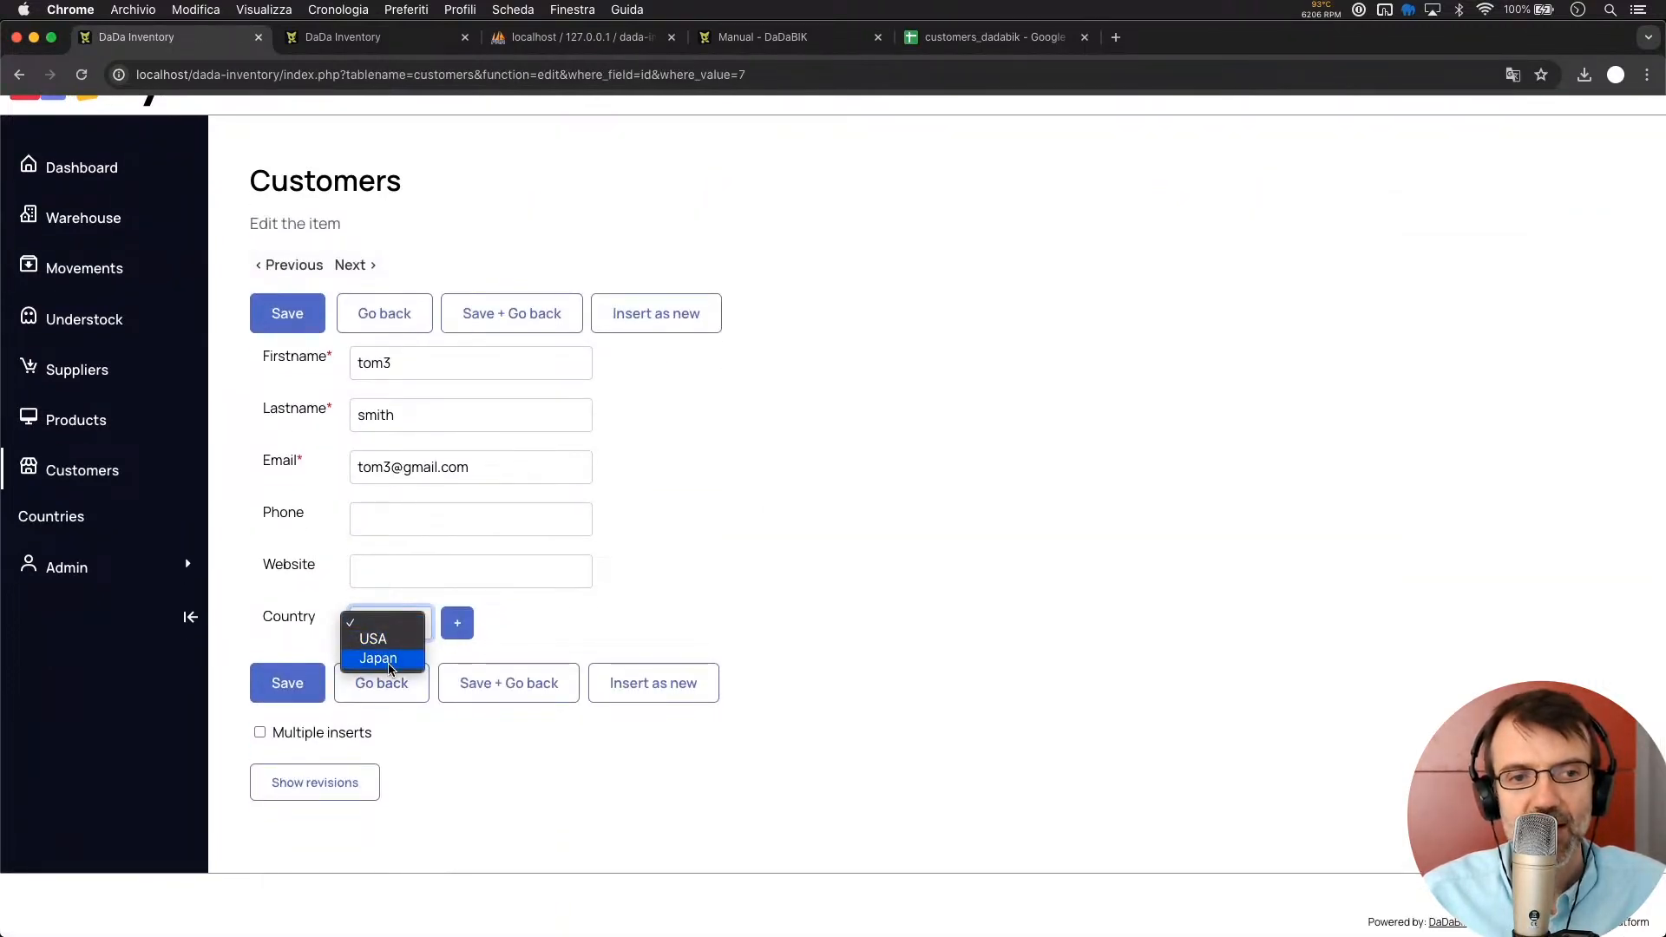
click(689, 605)
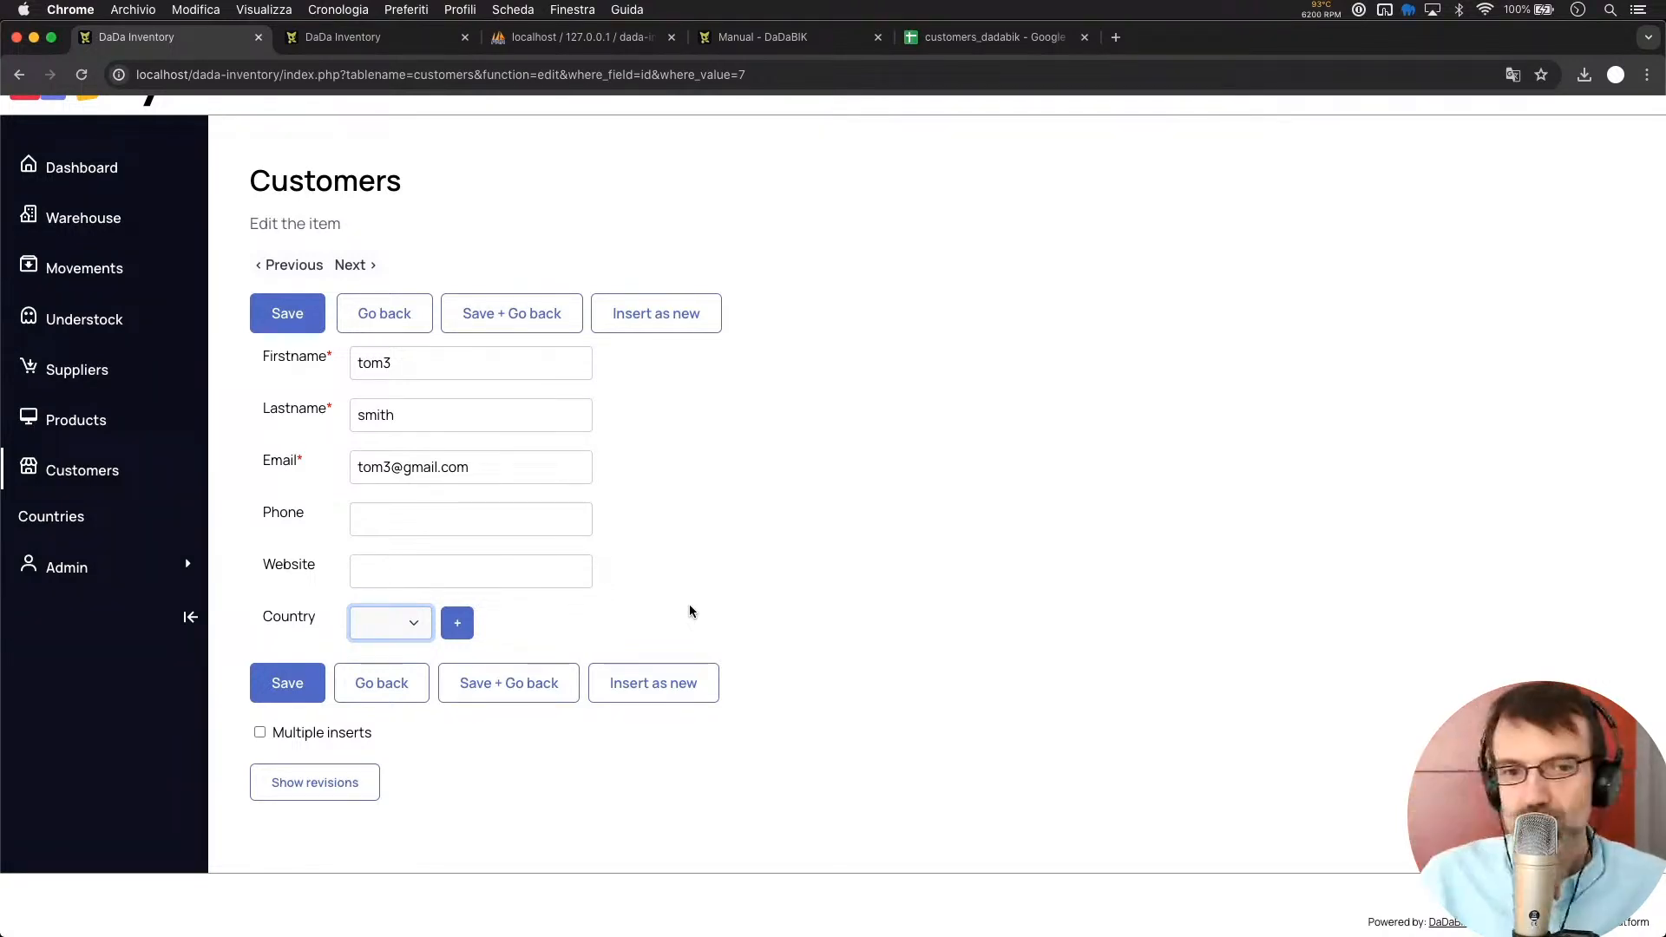
click(903, 276)
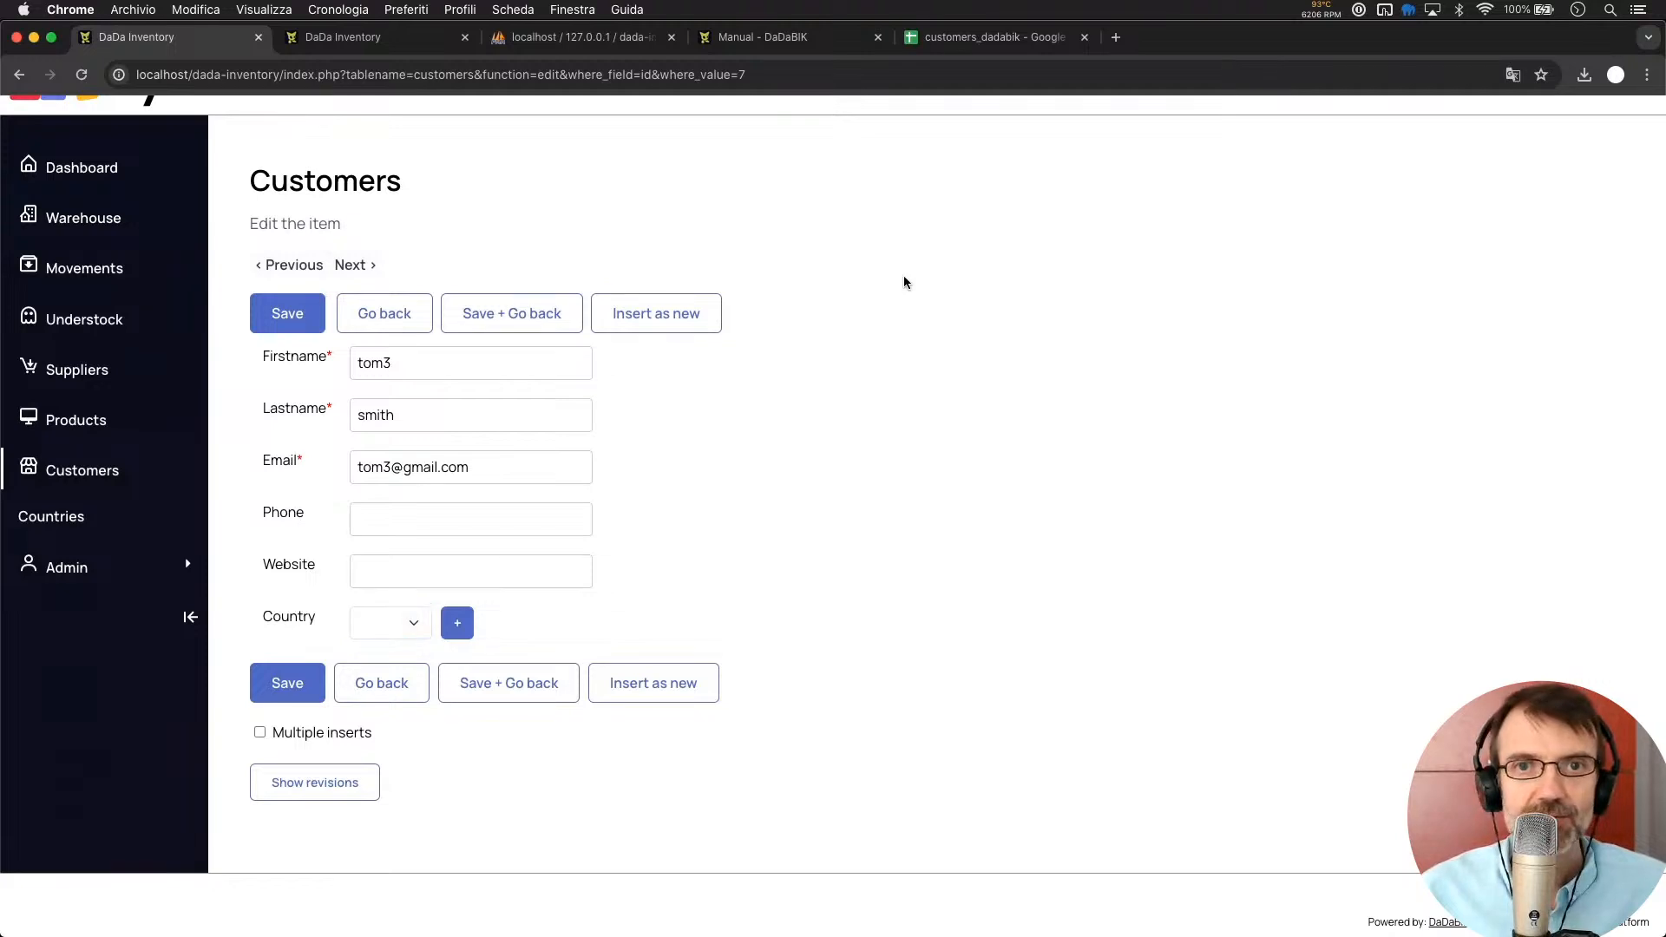
click(972, 37)
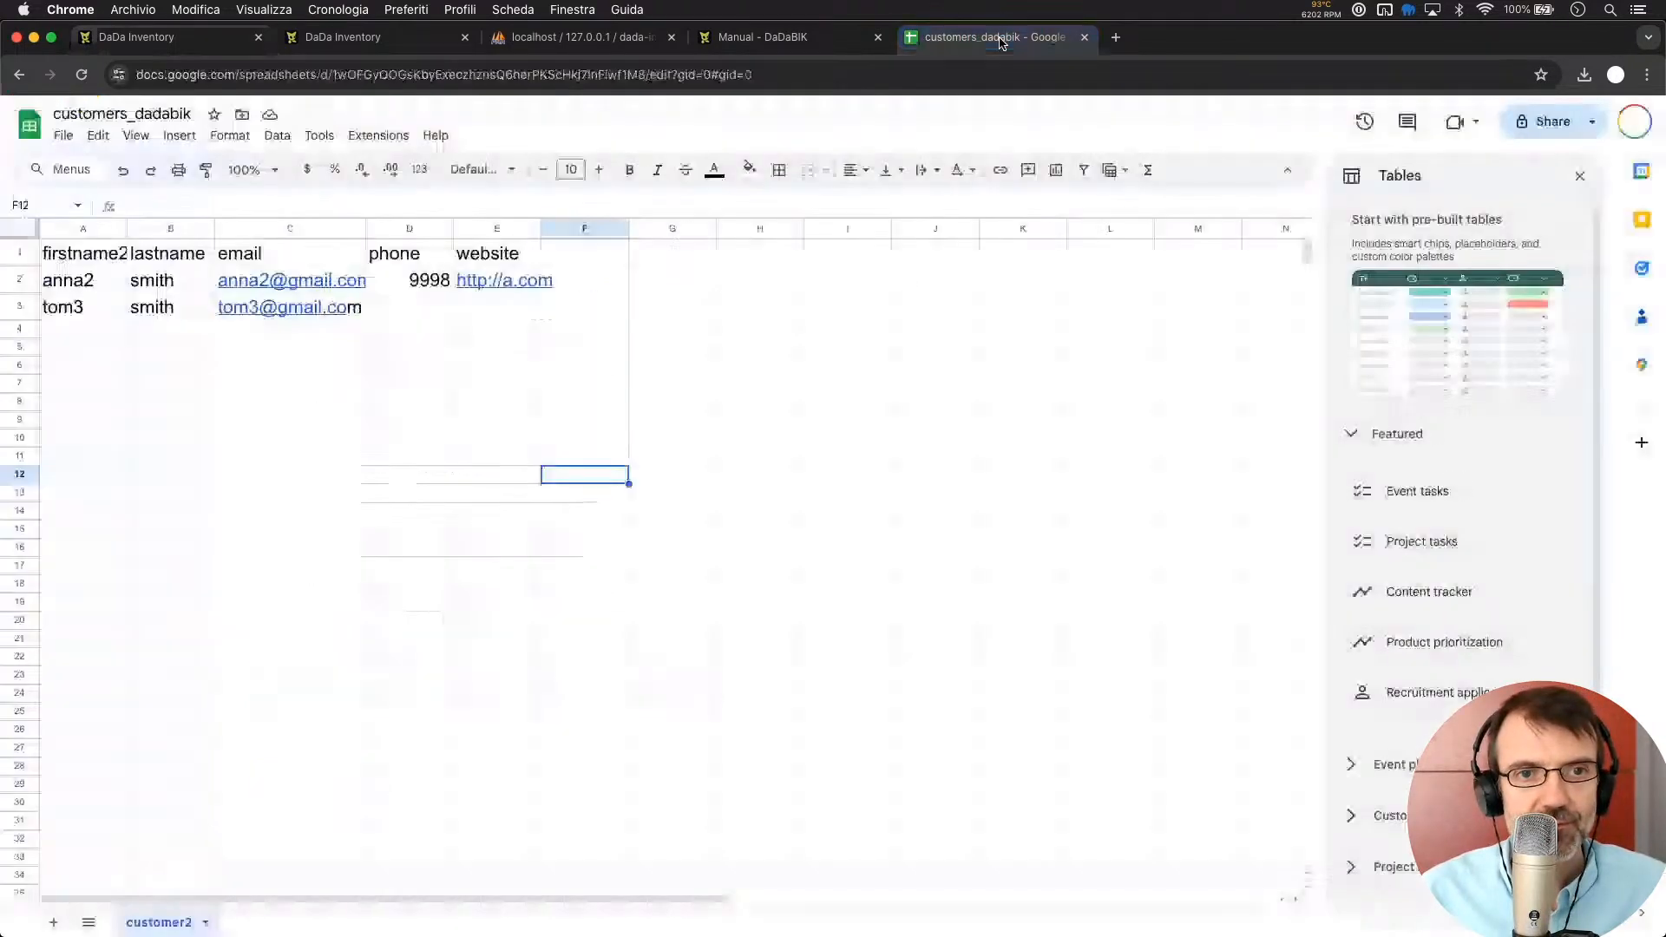
Add the header 'id_country' in F1 with a larger font to match the others, and autofit column E
click(584, 253)
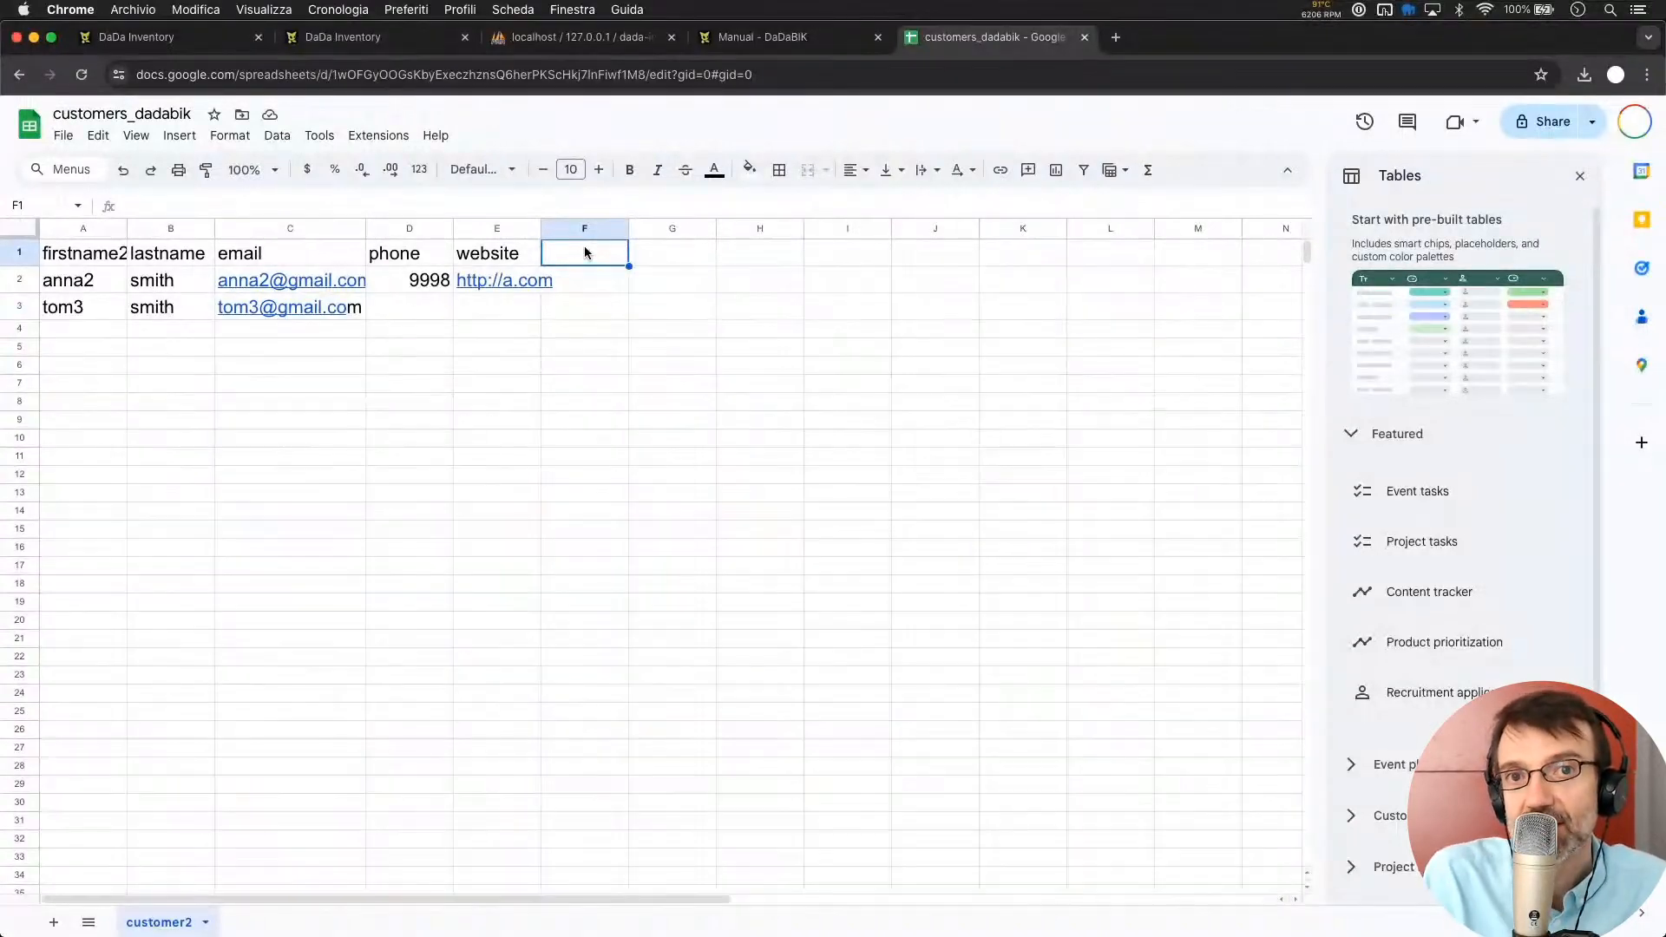
text(i)
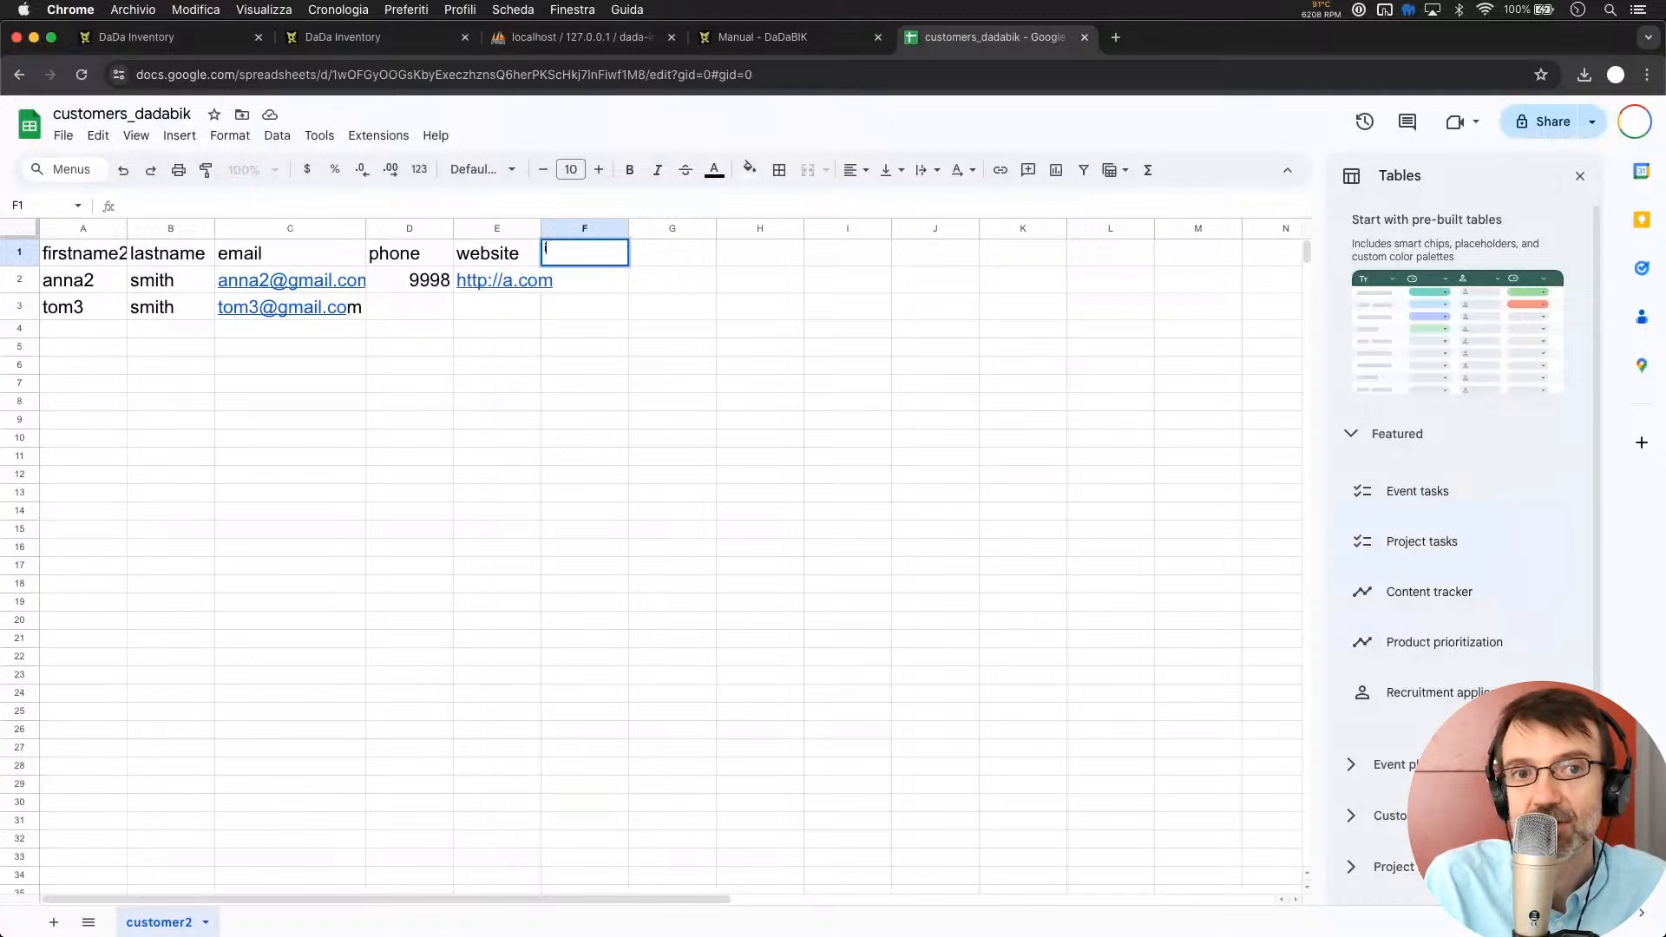
text(d_c)
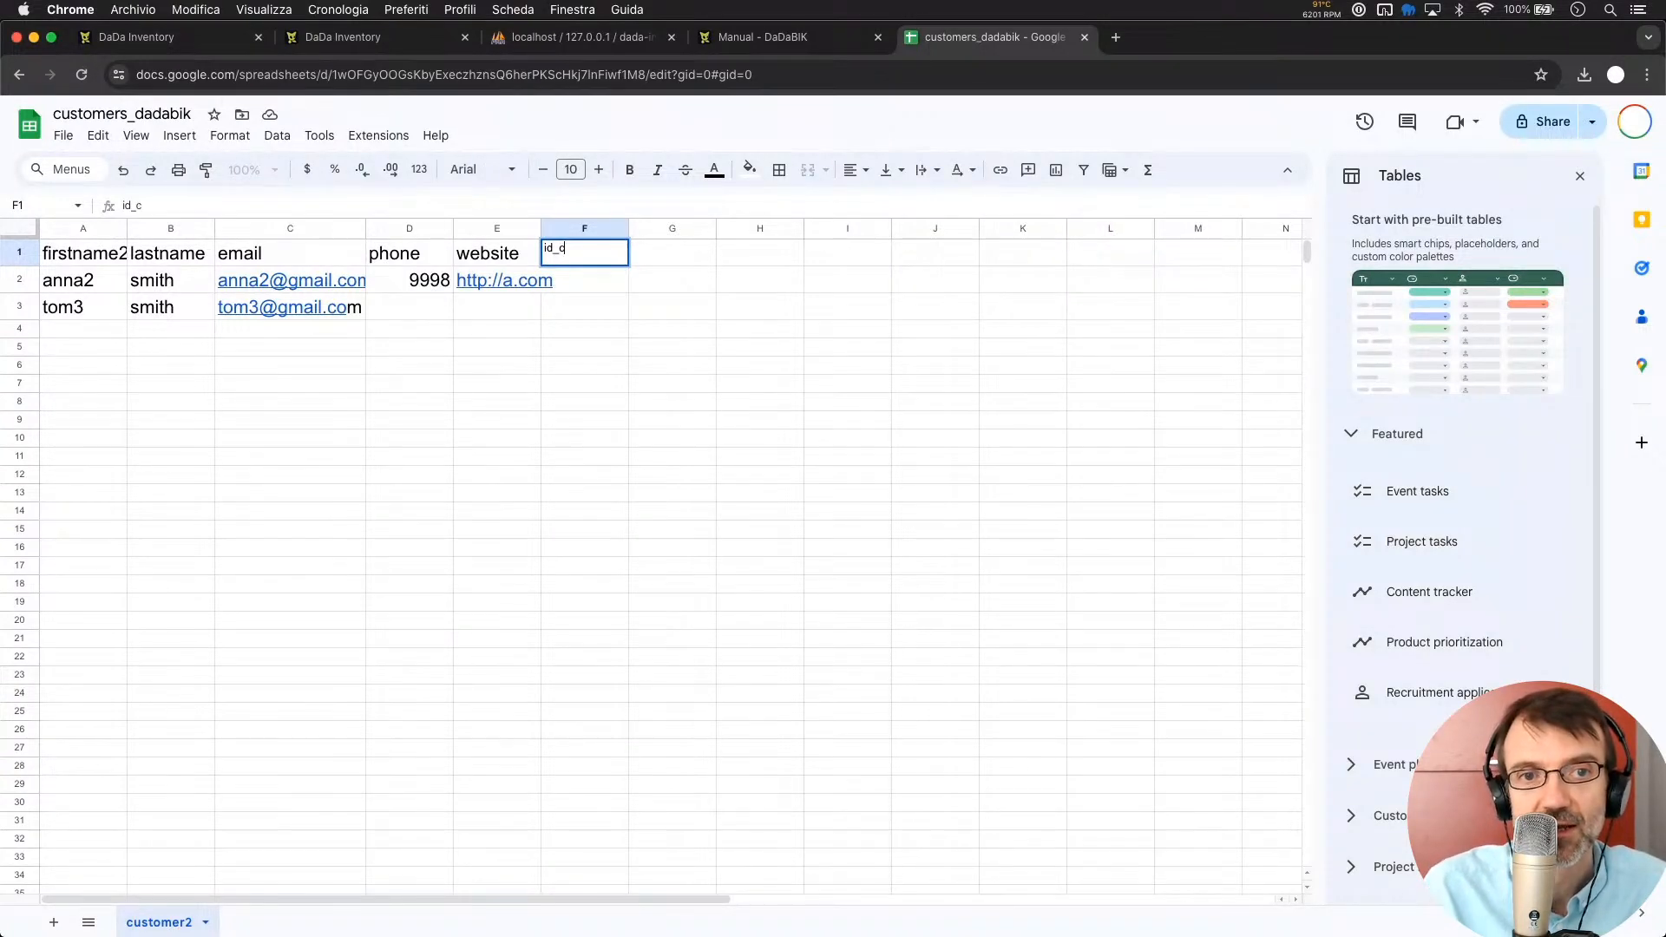
text(ountry)
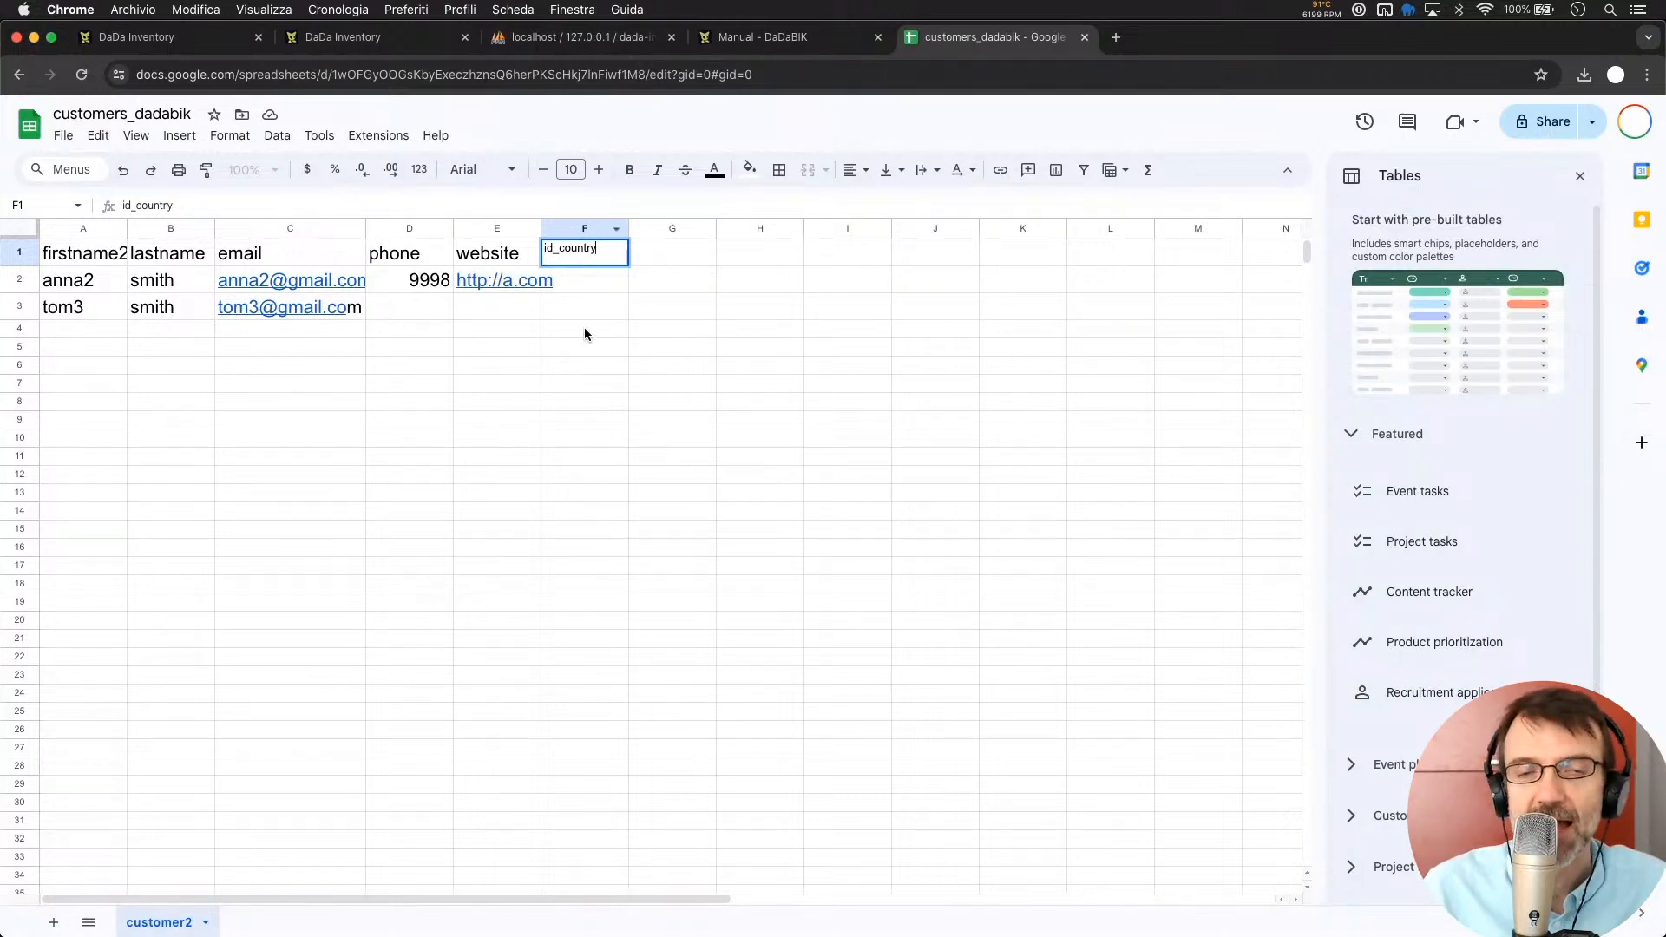
key(Return)
click(583, 257)
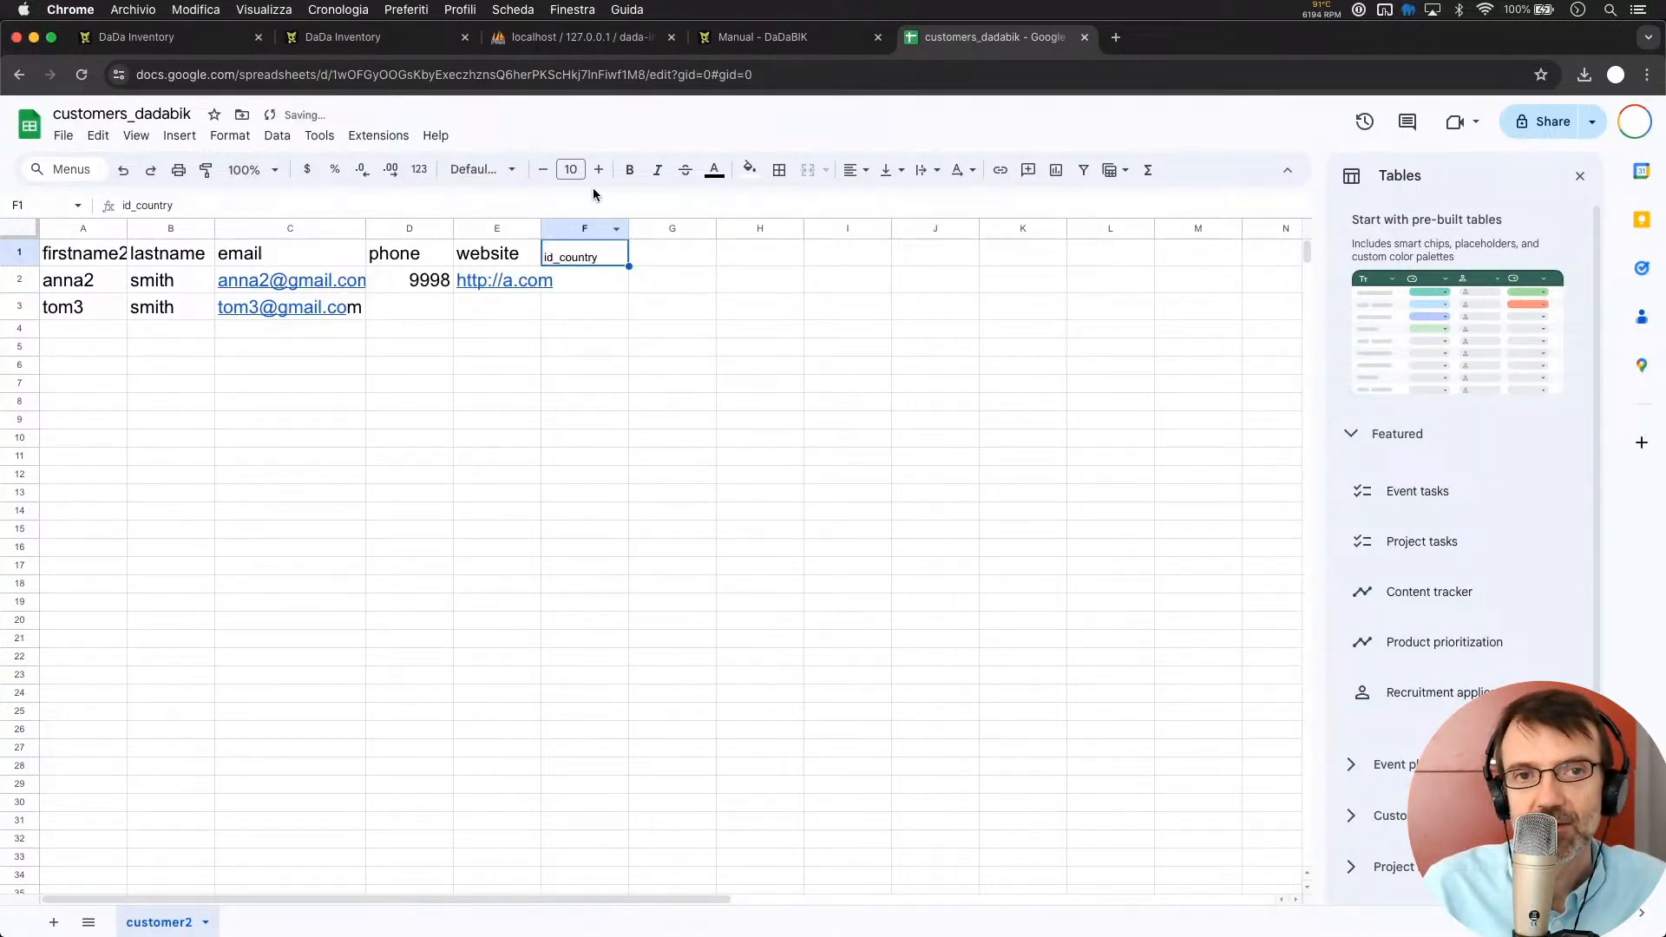
click(599, 170)
click(599, 170)
click(599, 170)
click(599, 170)
click(599, 170)
click(599, 170)
click(599, 170)
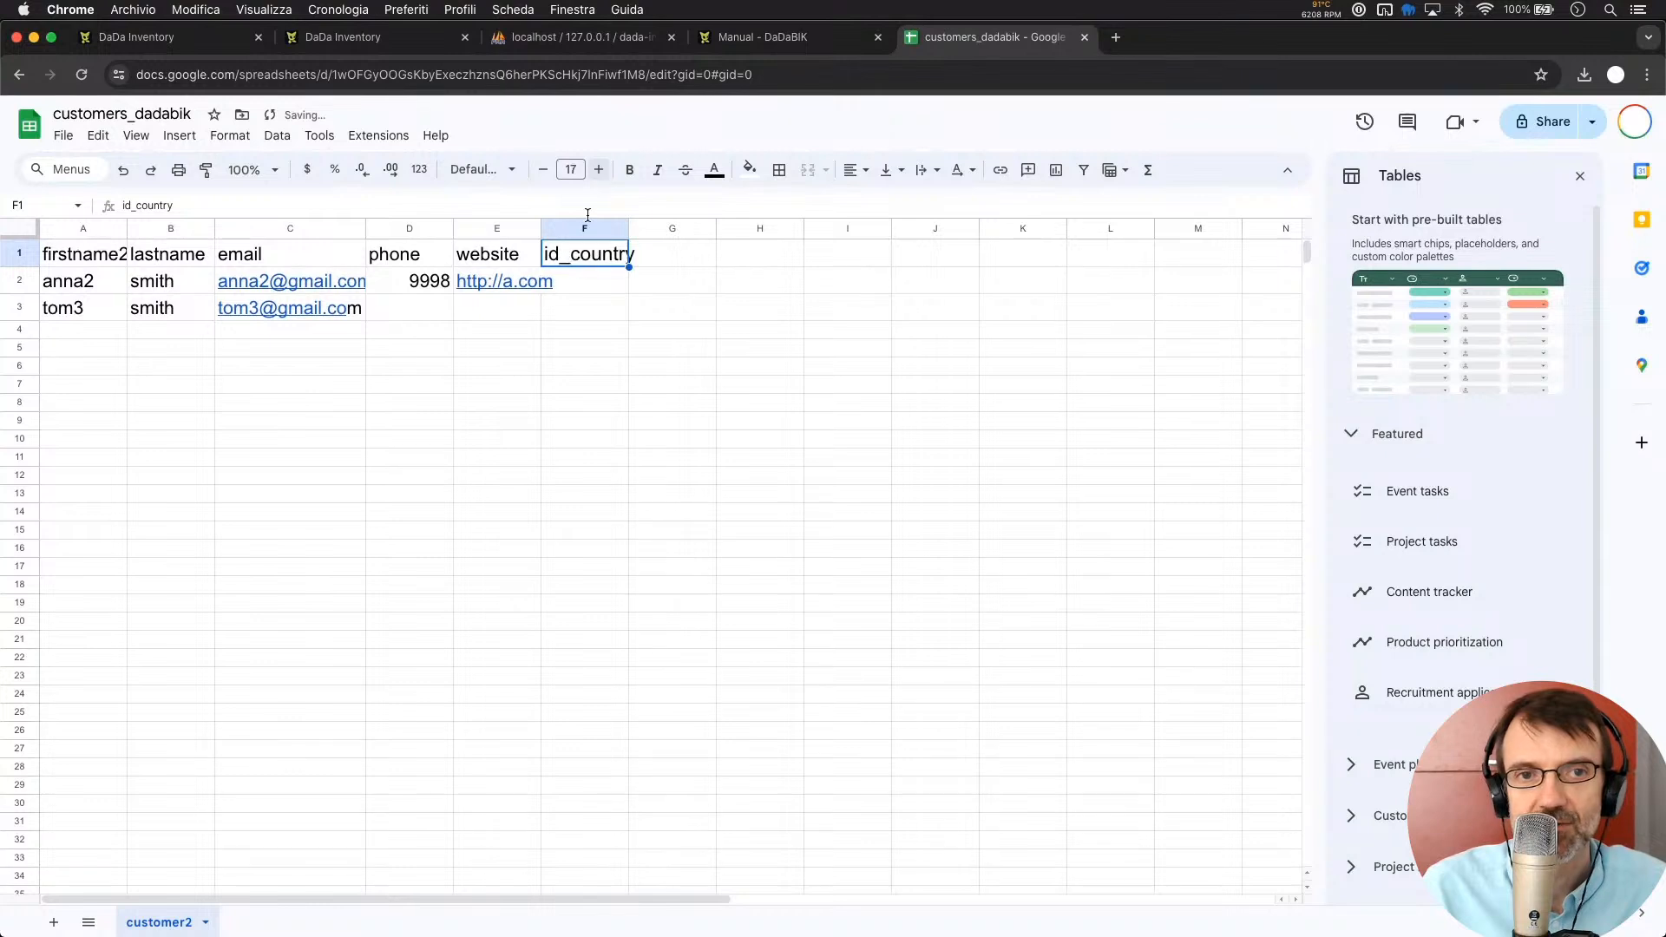
click(642, 420)
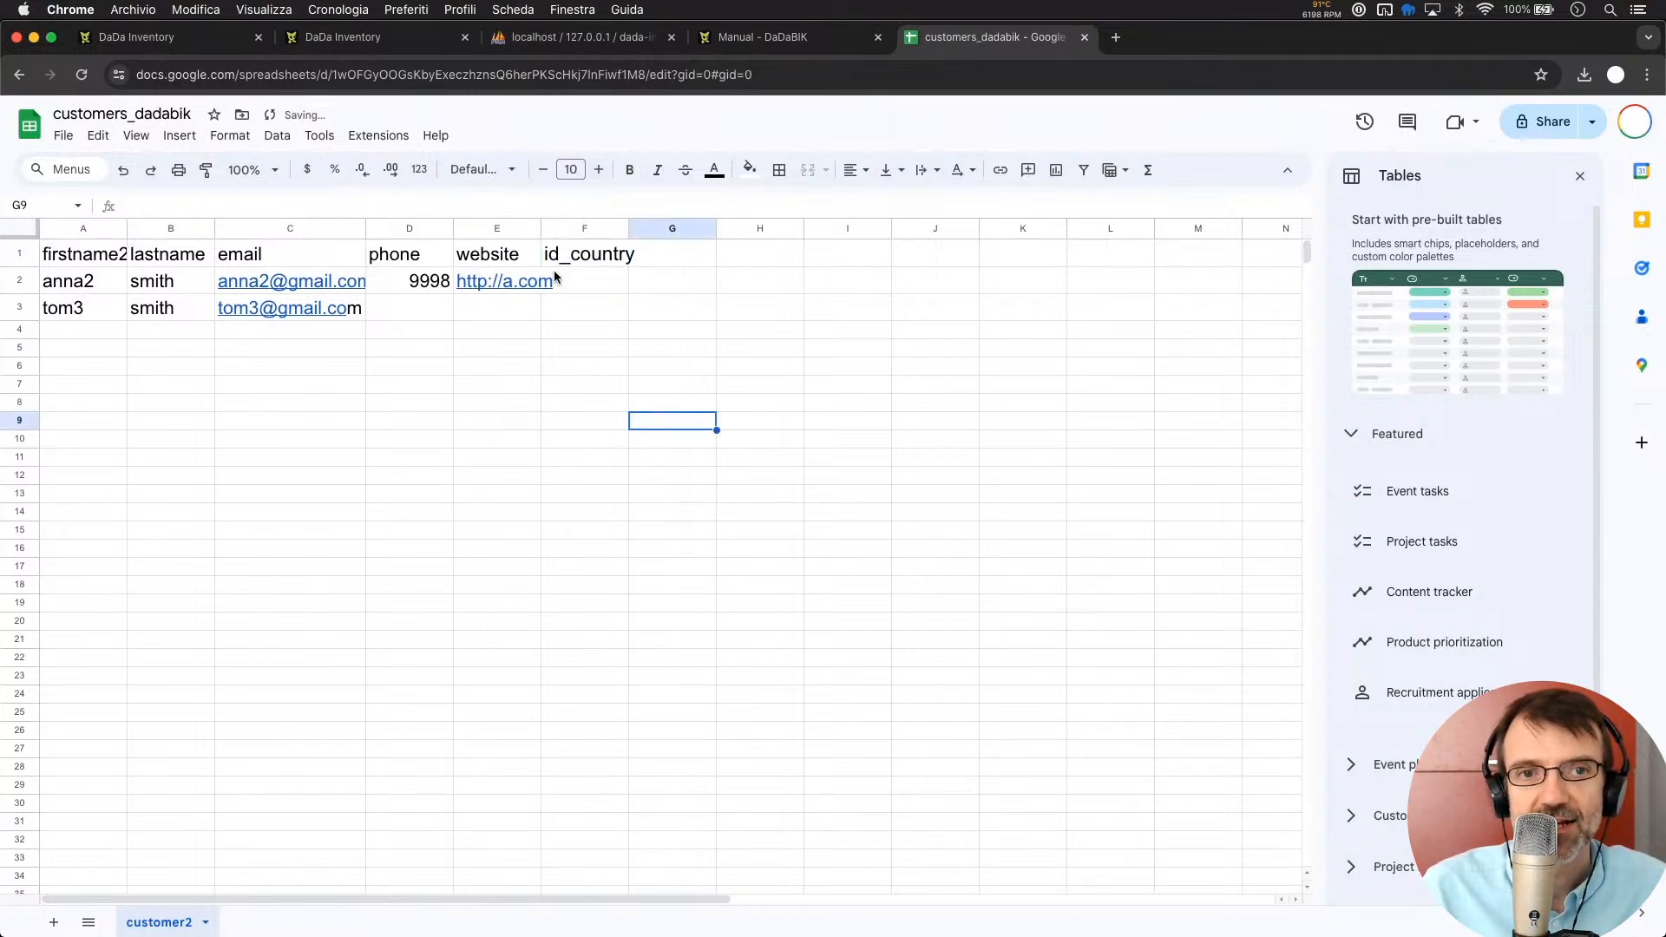
click(540, 229)
double_click(540, 228)
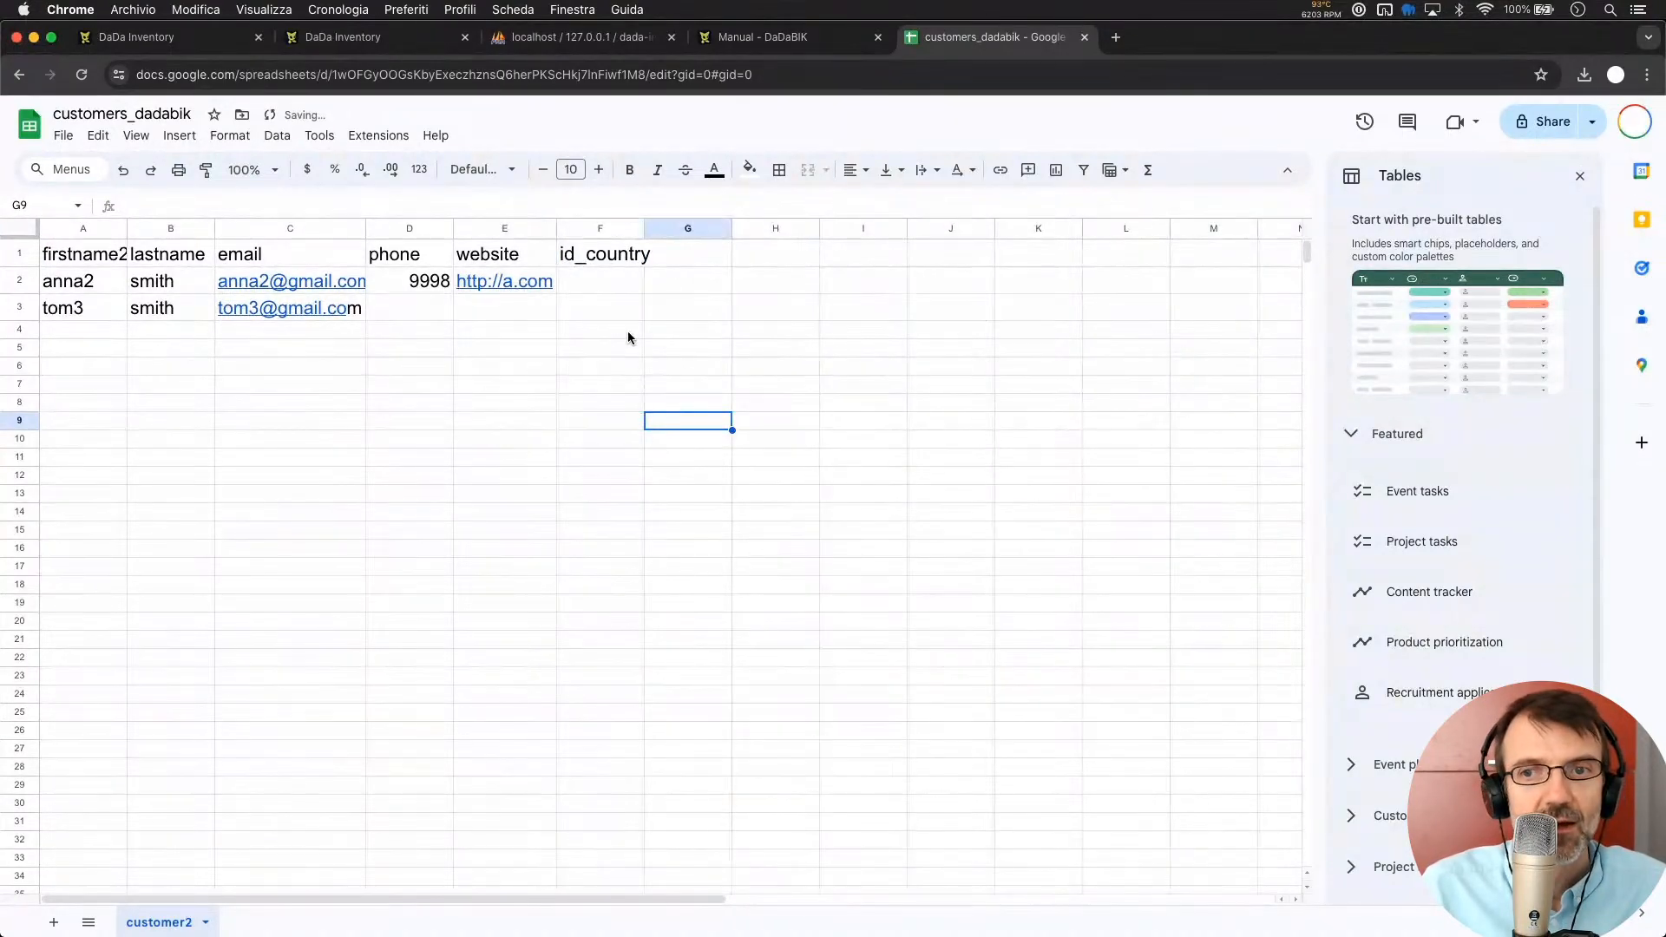
Enter 'japan' in F2 for anna2 and 'USA' in F3 for tom3
click(605, 283)
text(jo)
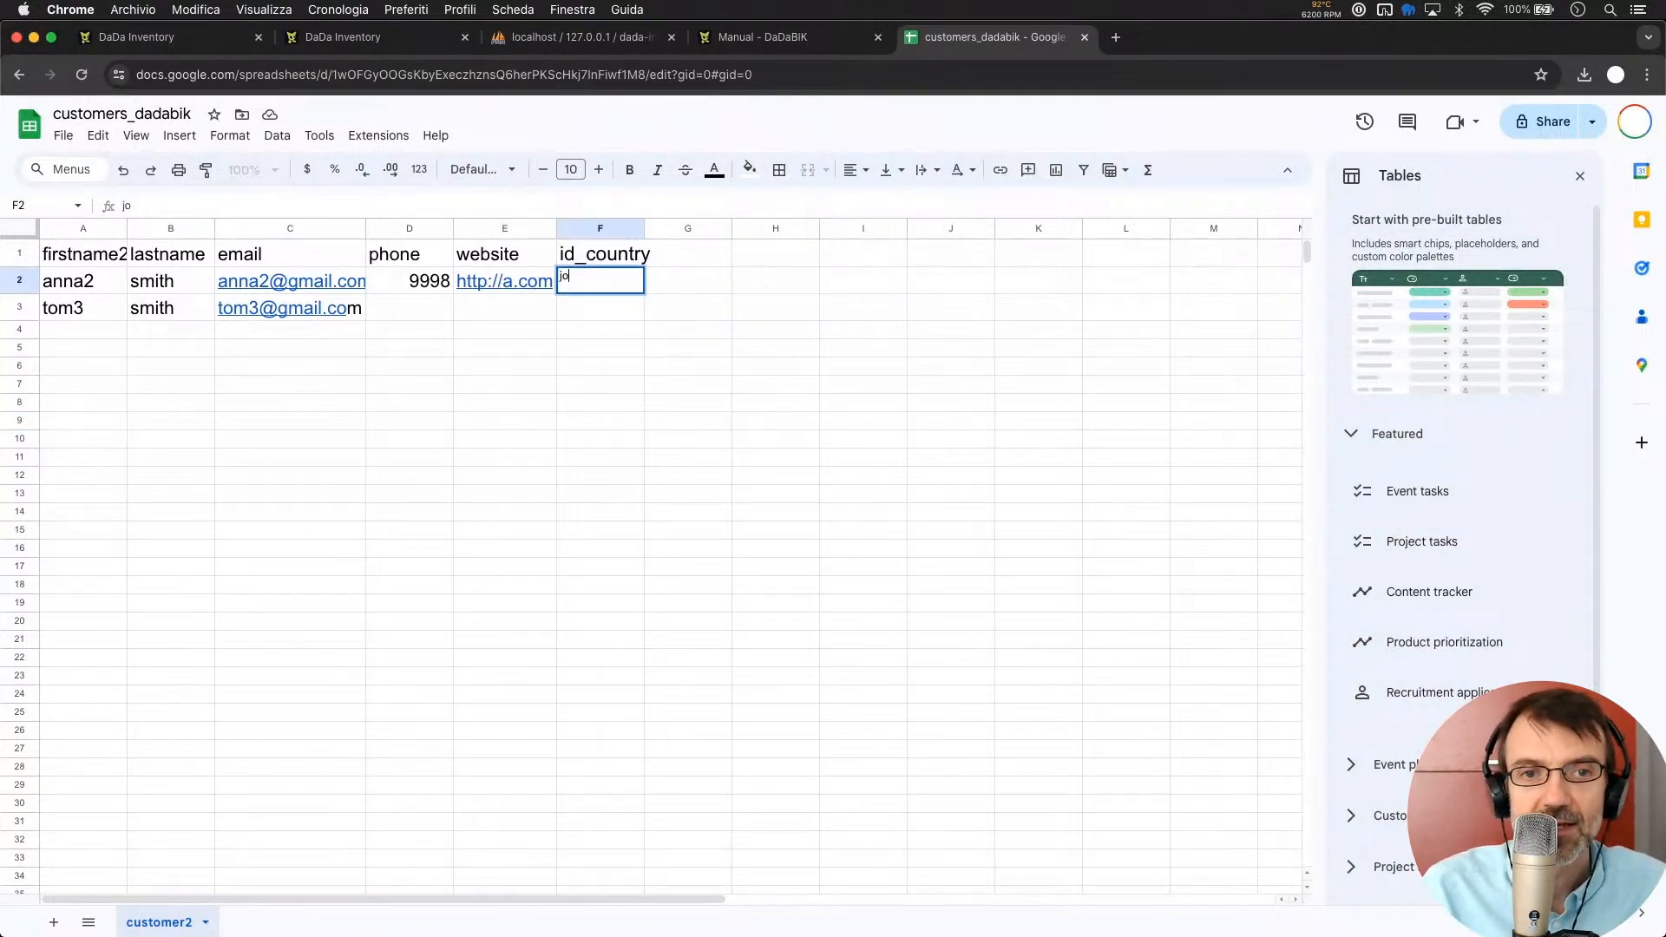
text(apan)
key(Return)
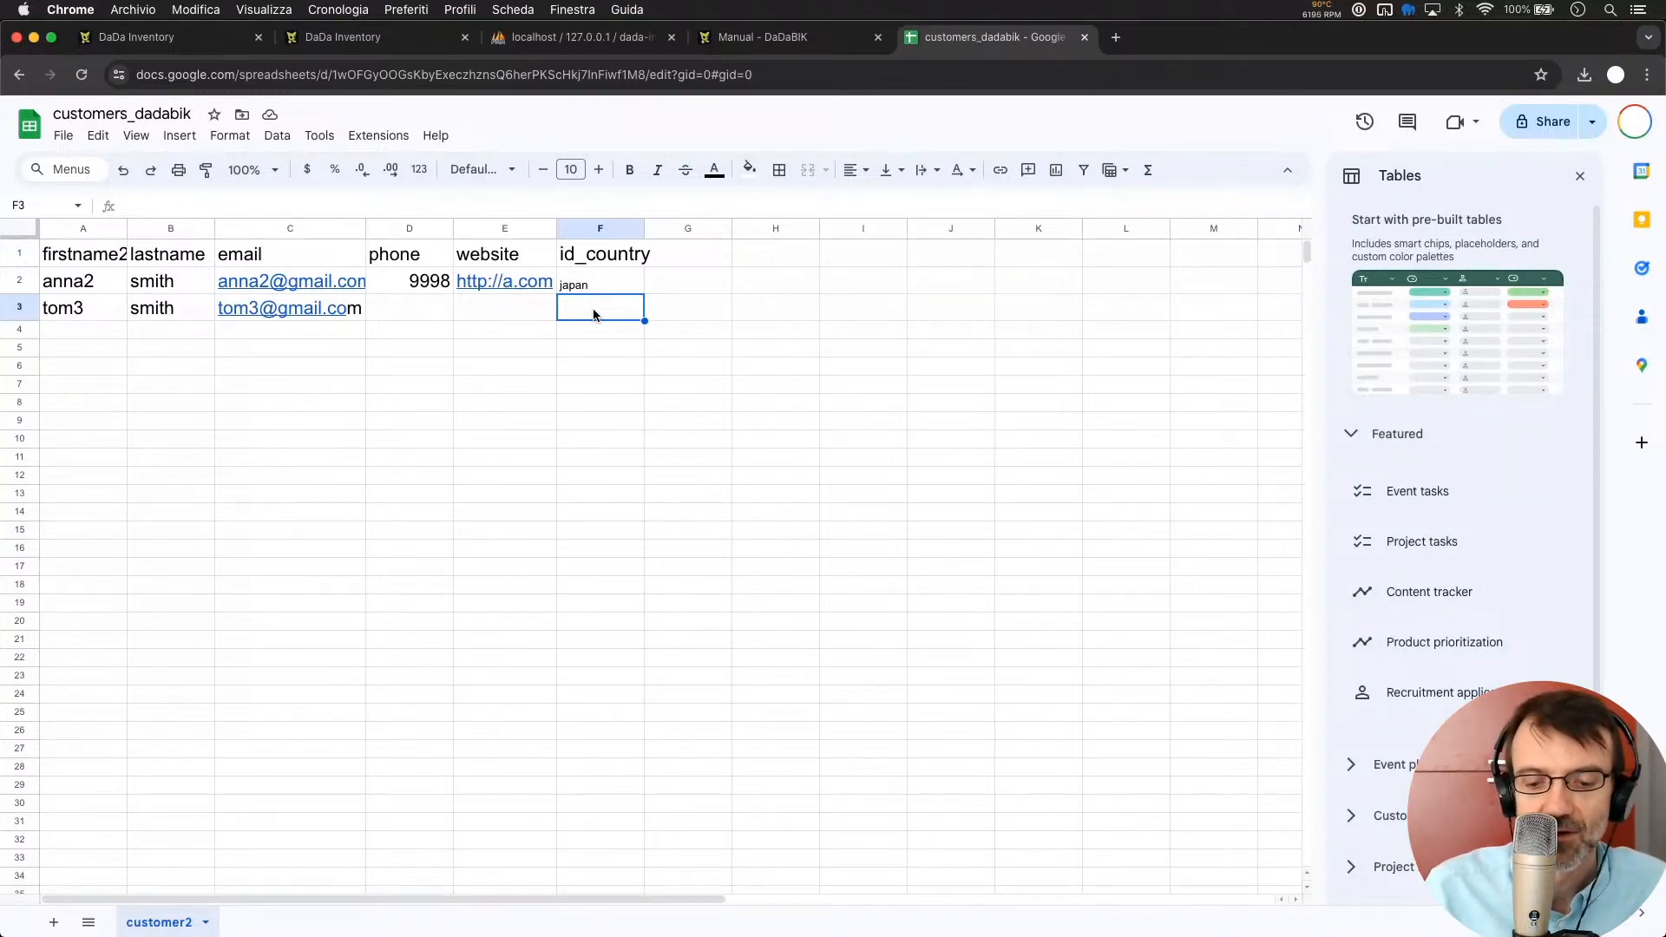
text(USA)
click(589, 352)
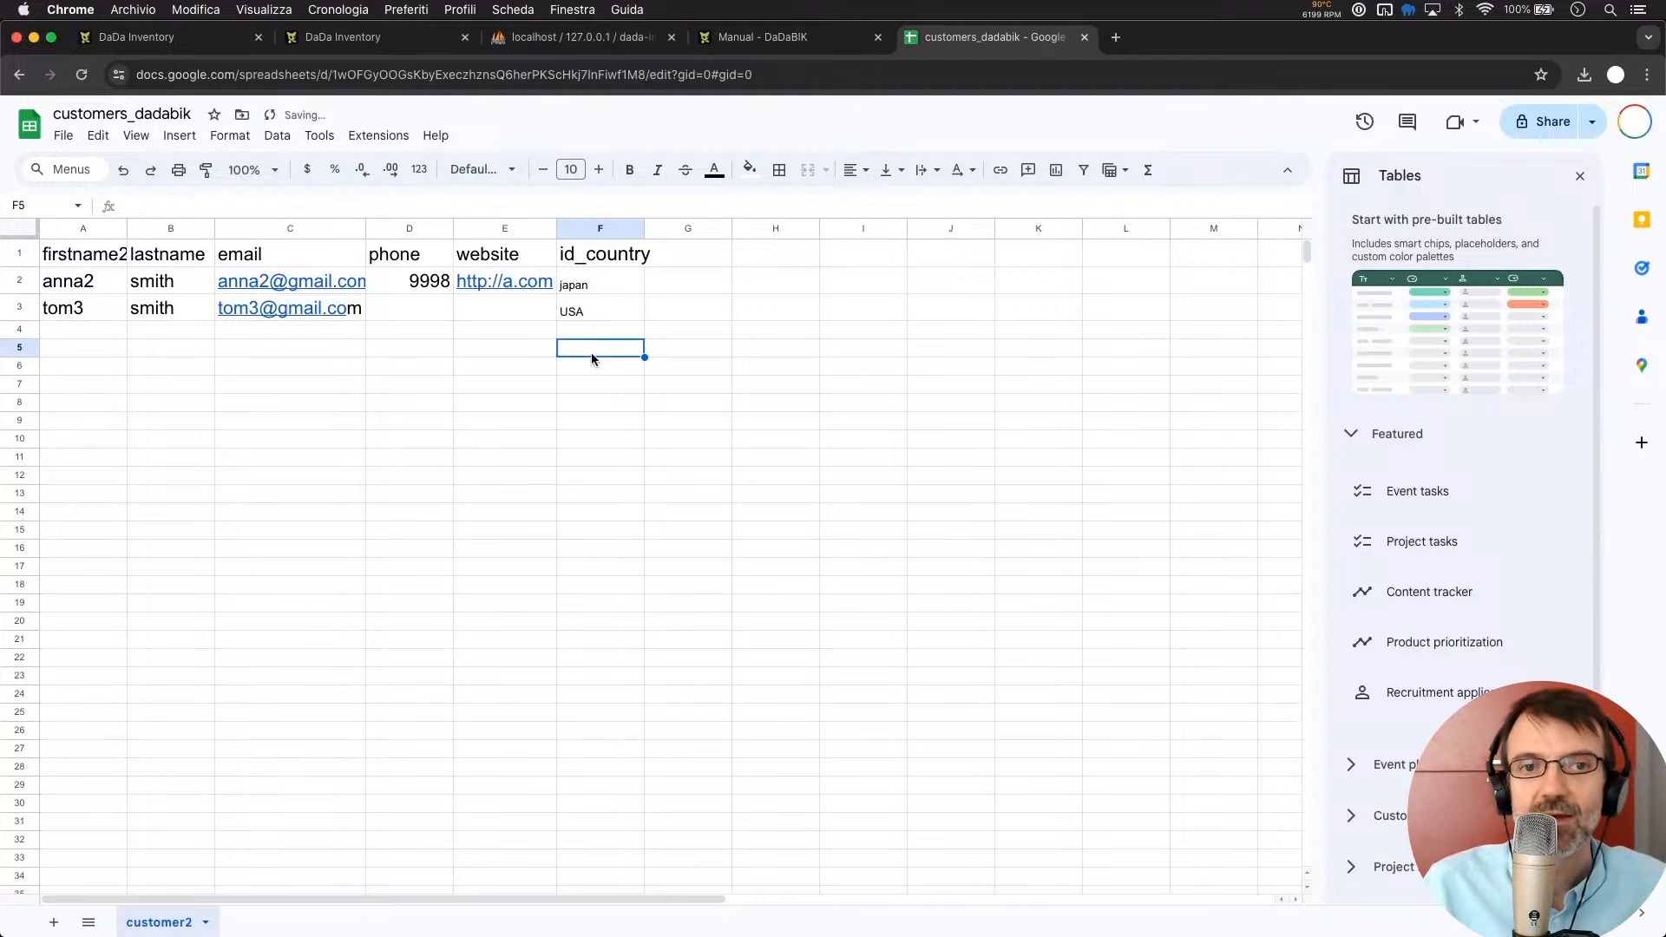
click(588, 316)
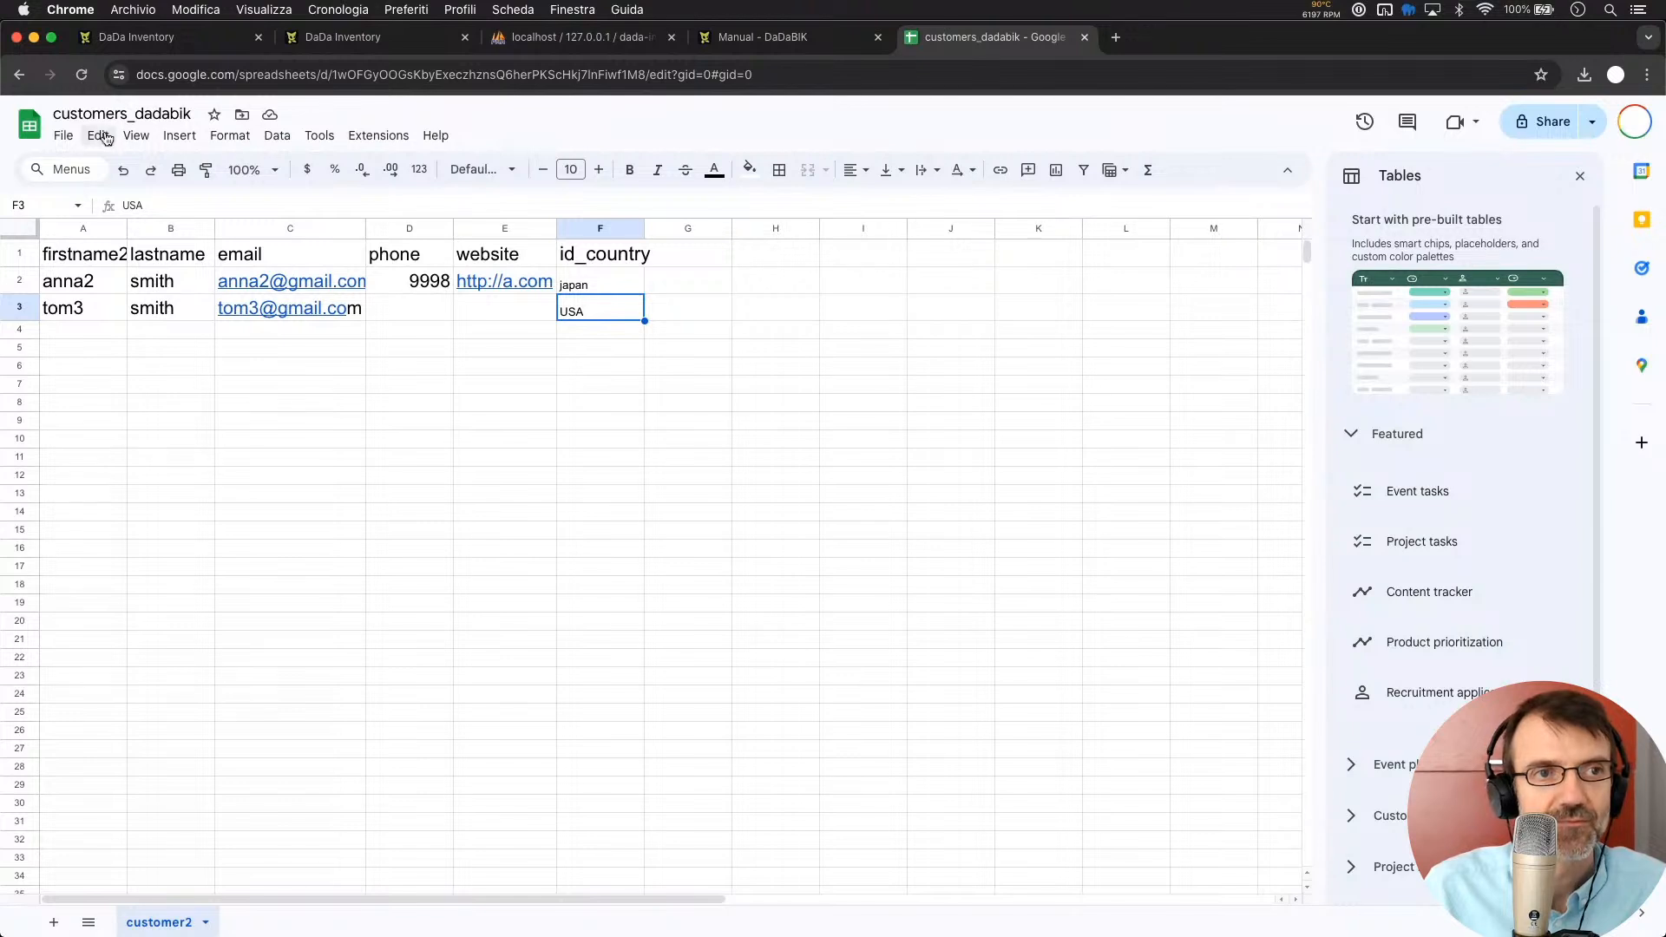
Download customers_dadabik through File › Download as Microsoft Excel (.xlsx)
click(64, 135)
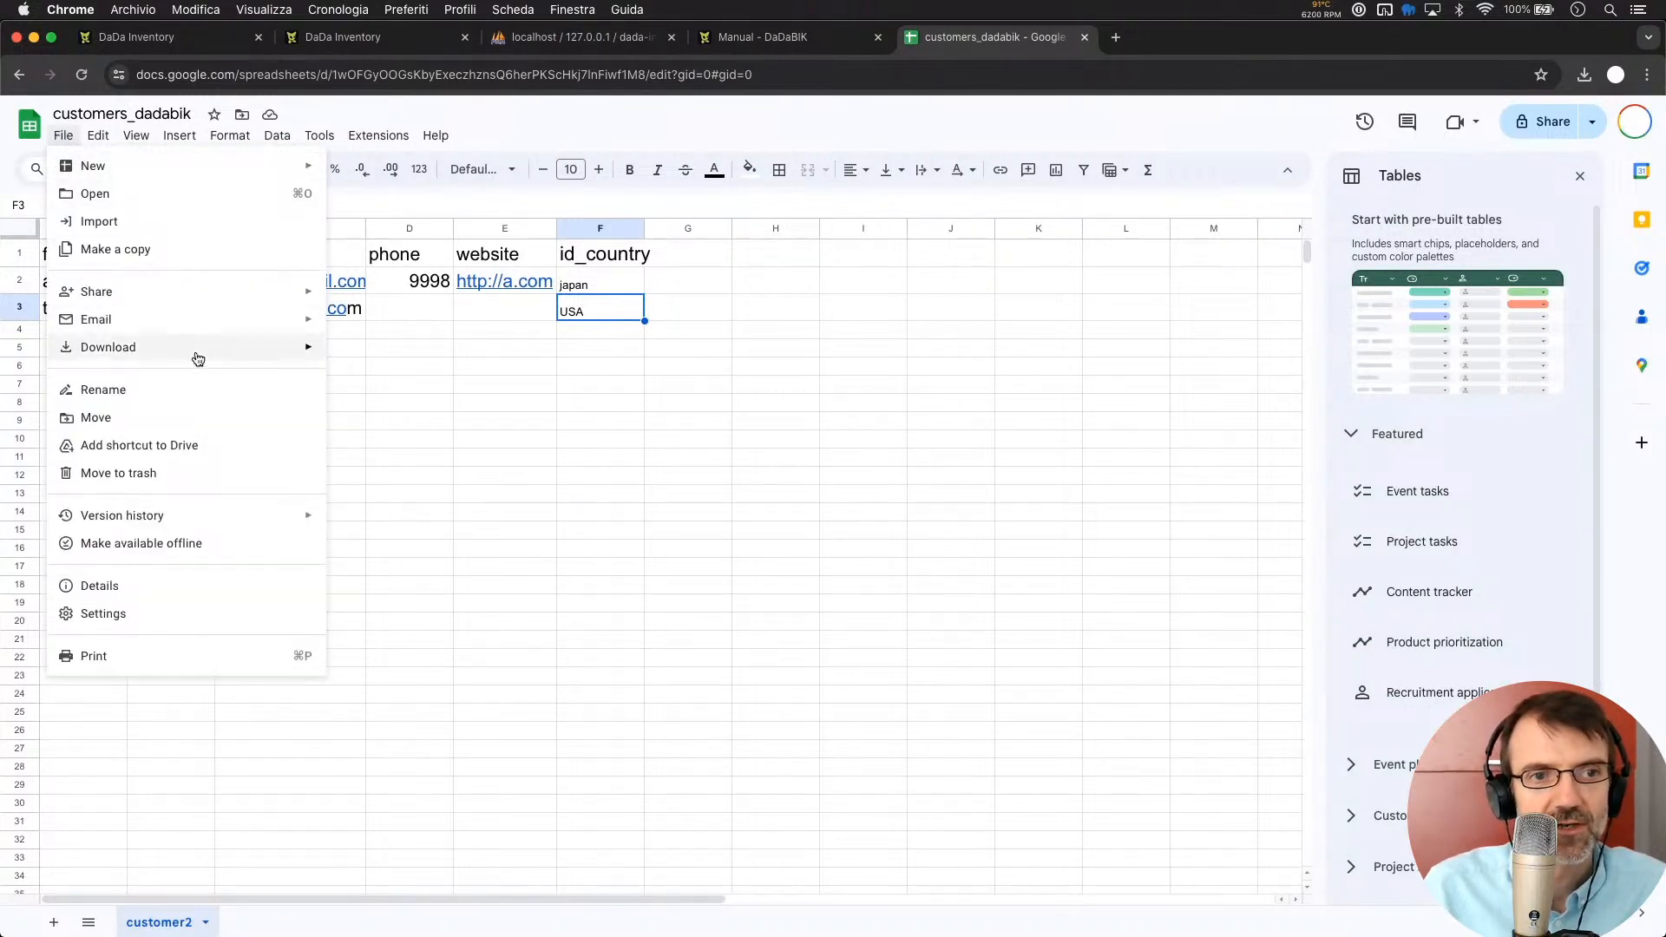
mouse_move(260, 357)
click(365, 361)
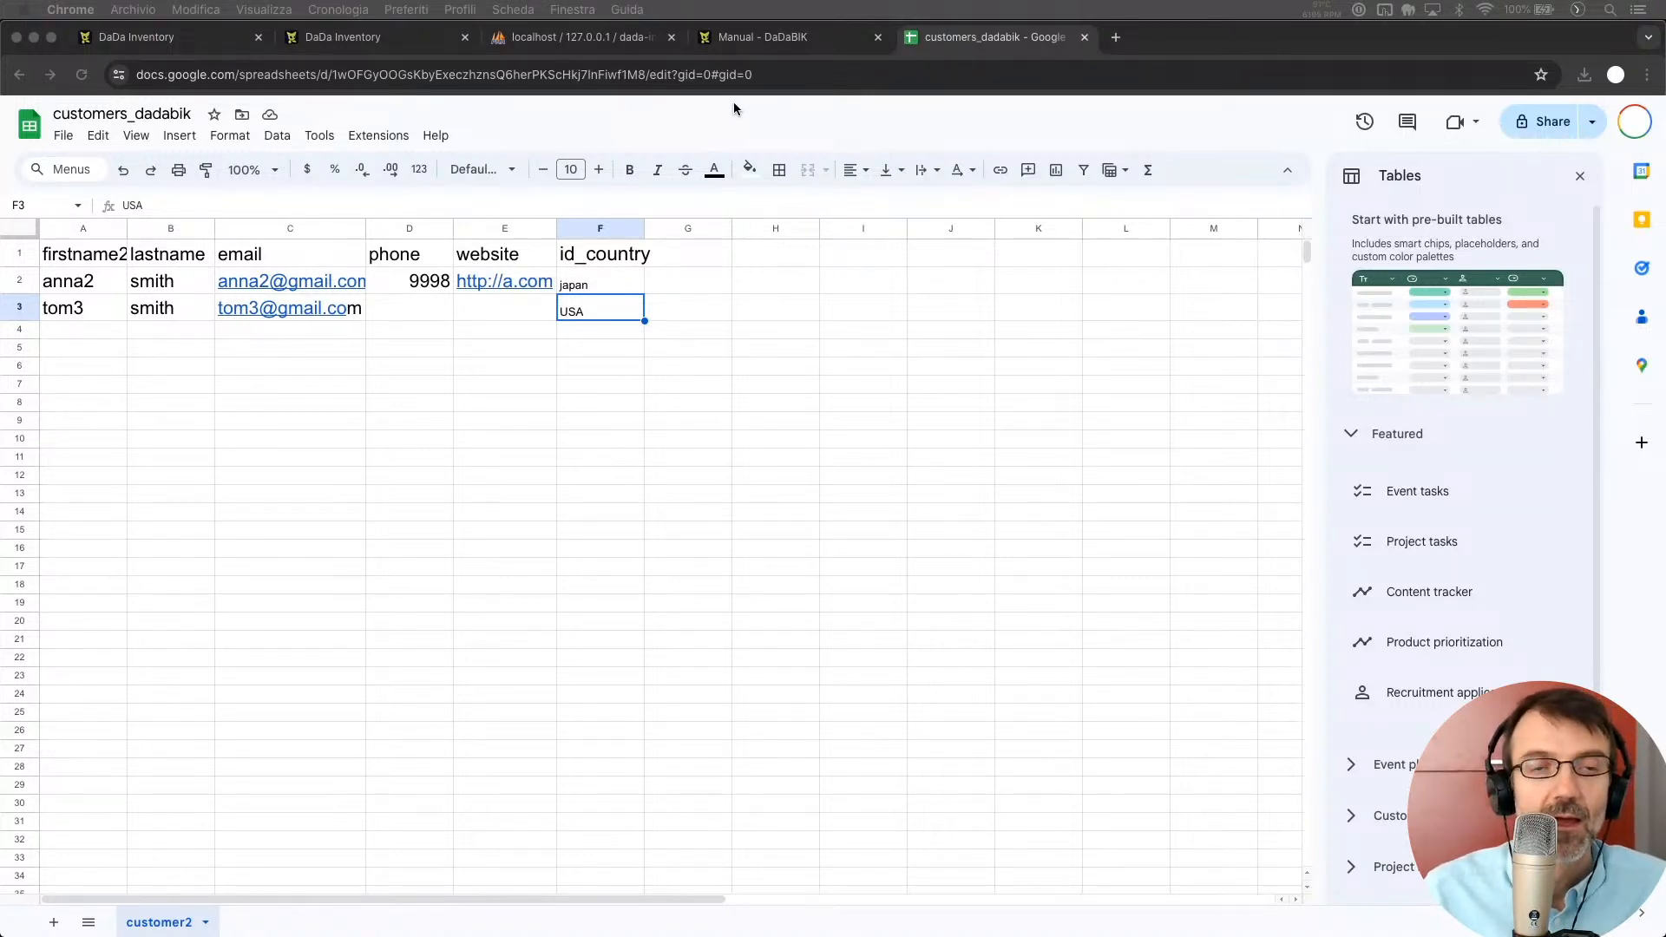
Review the Transformation functions example code in the DaDaBIK manual, then return to config_custom.php in VS Code
click(762, 37)
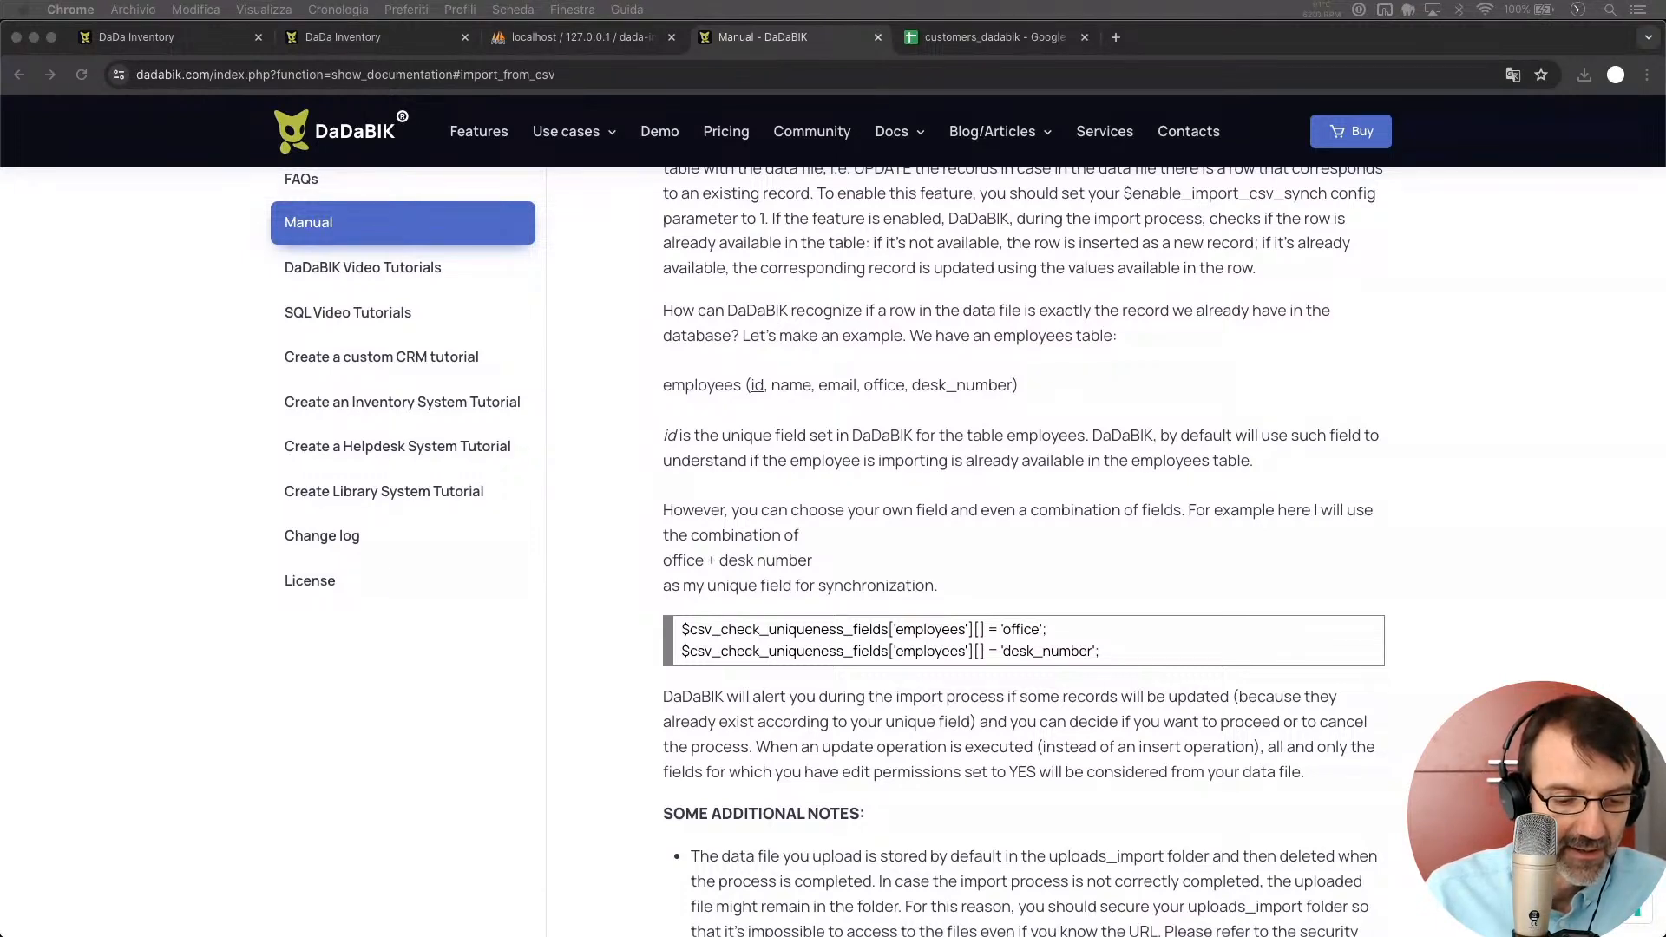
click(865, 793)
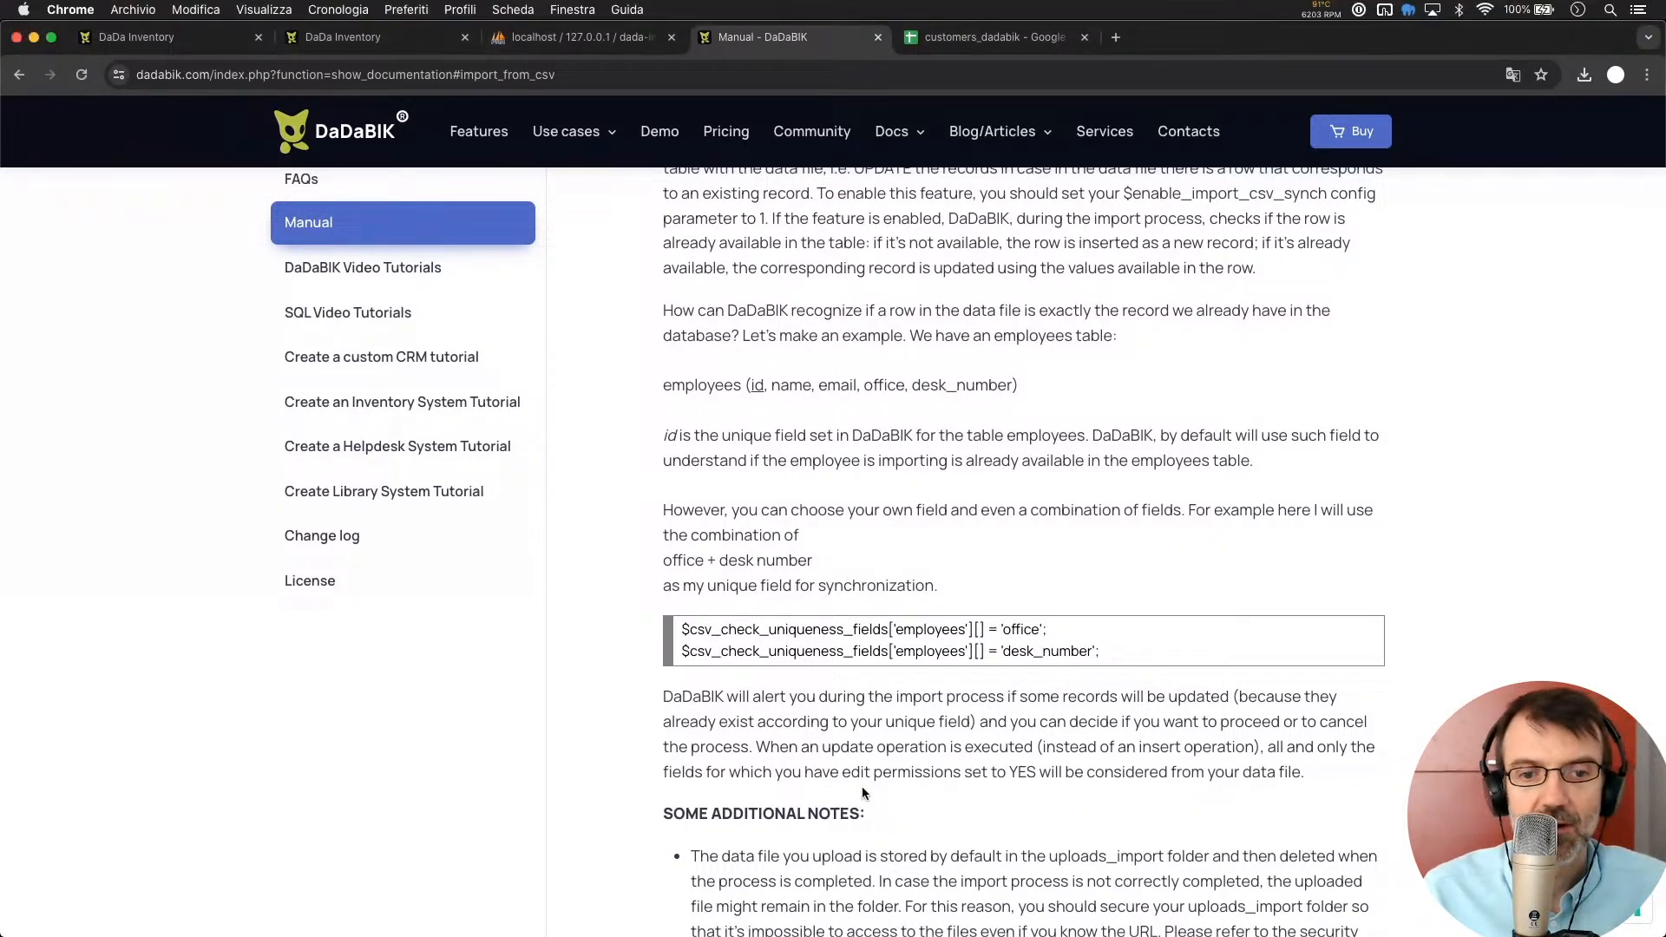
scroll(865, 792, up, 10)
scroll(865, 792, up, 1)
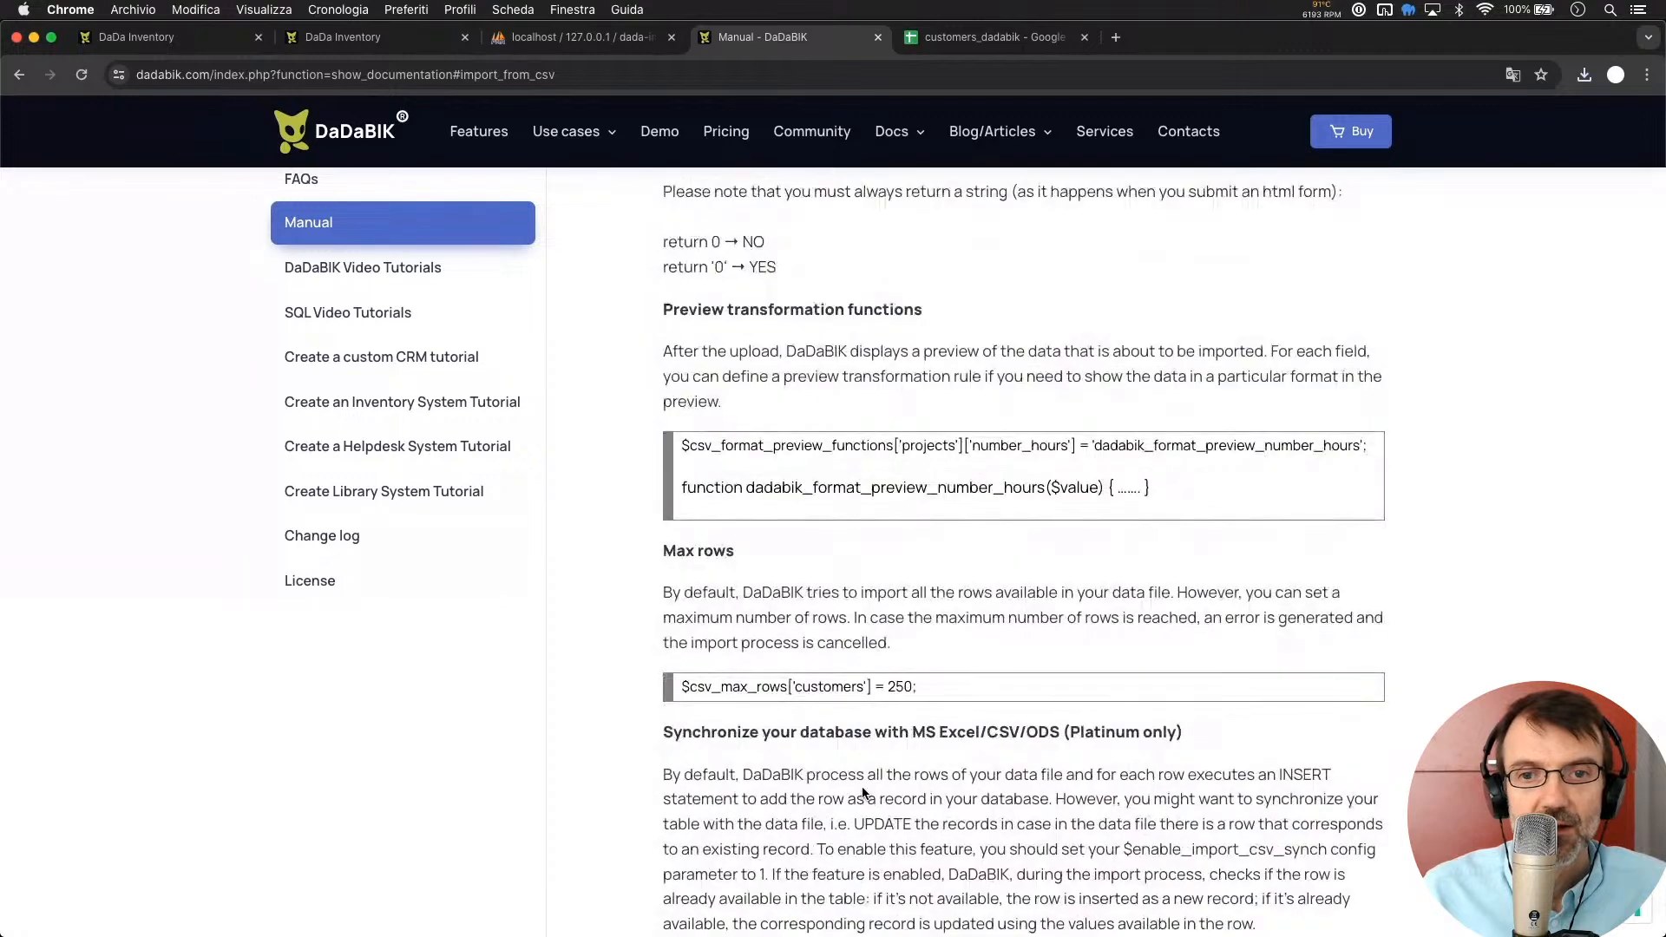
scroll(861, 792, up, 8)
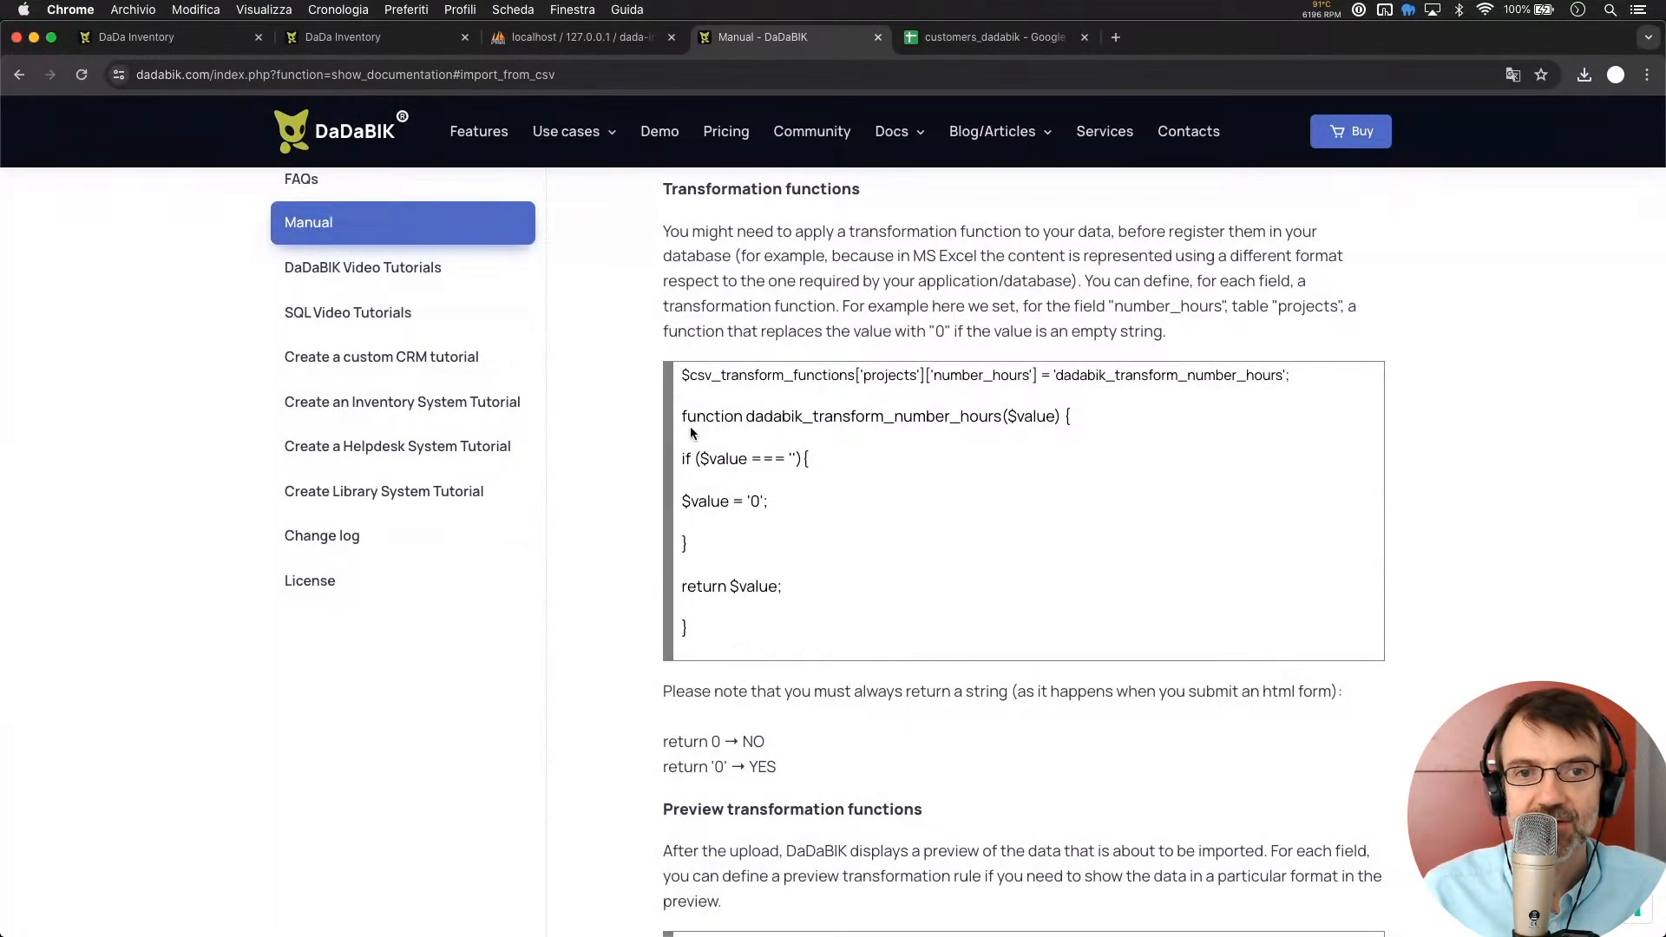
drag(684, 374, 694, 646)
key(super+c)
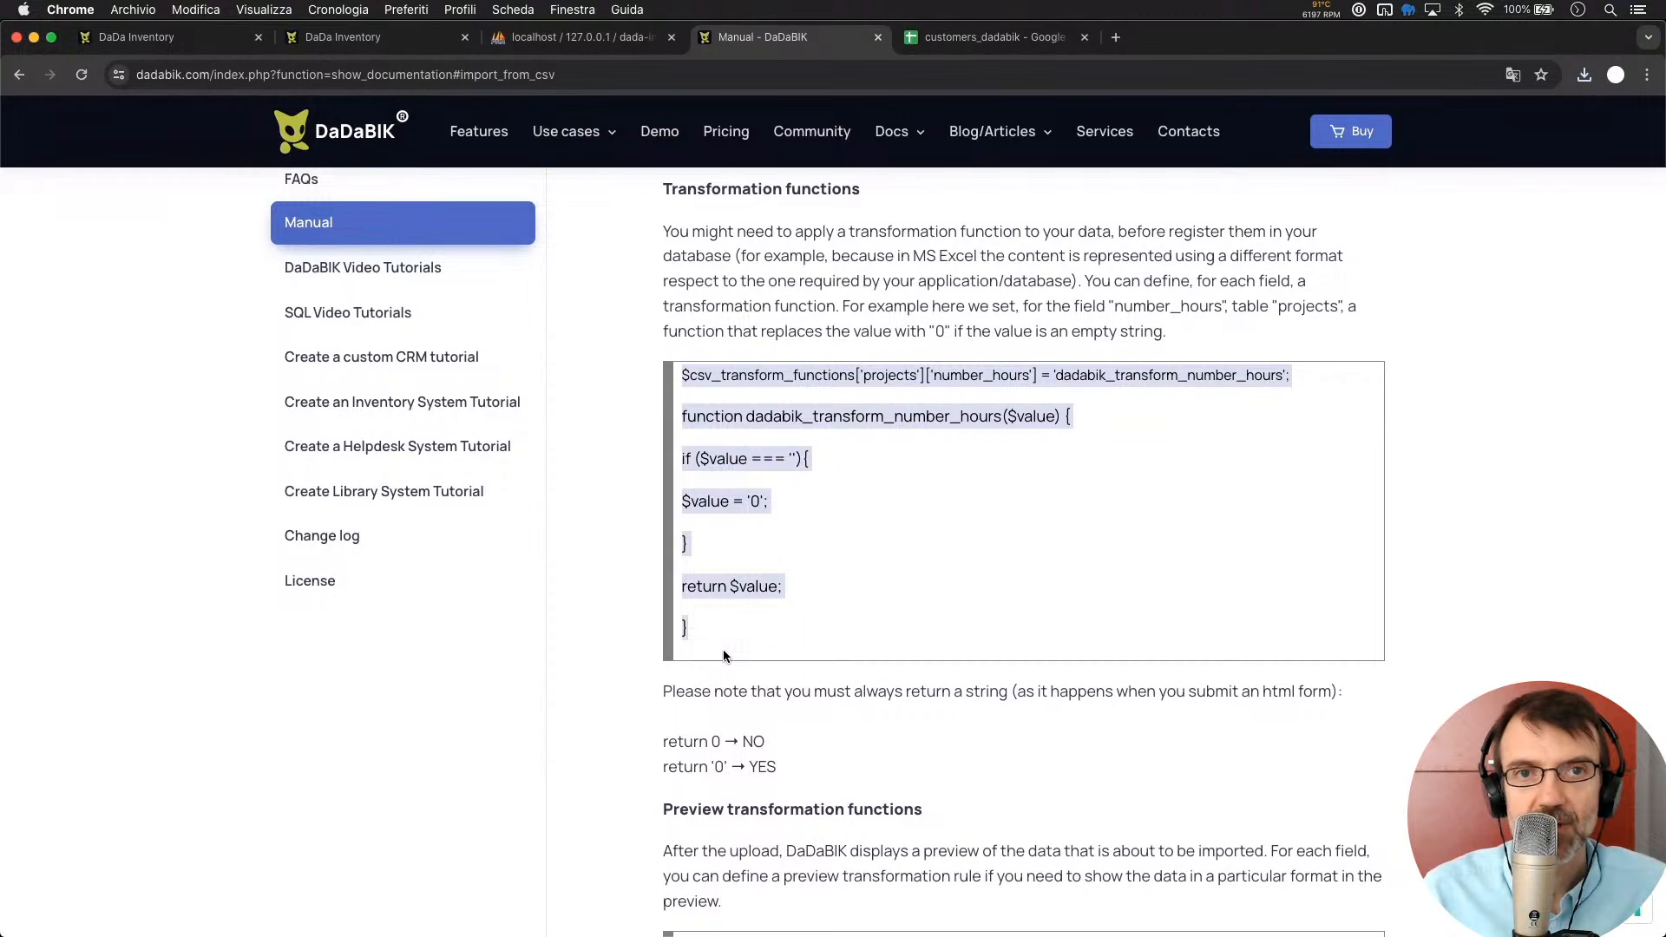
click(608, 325)
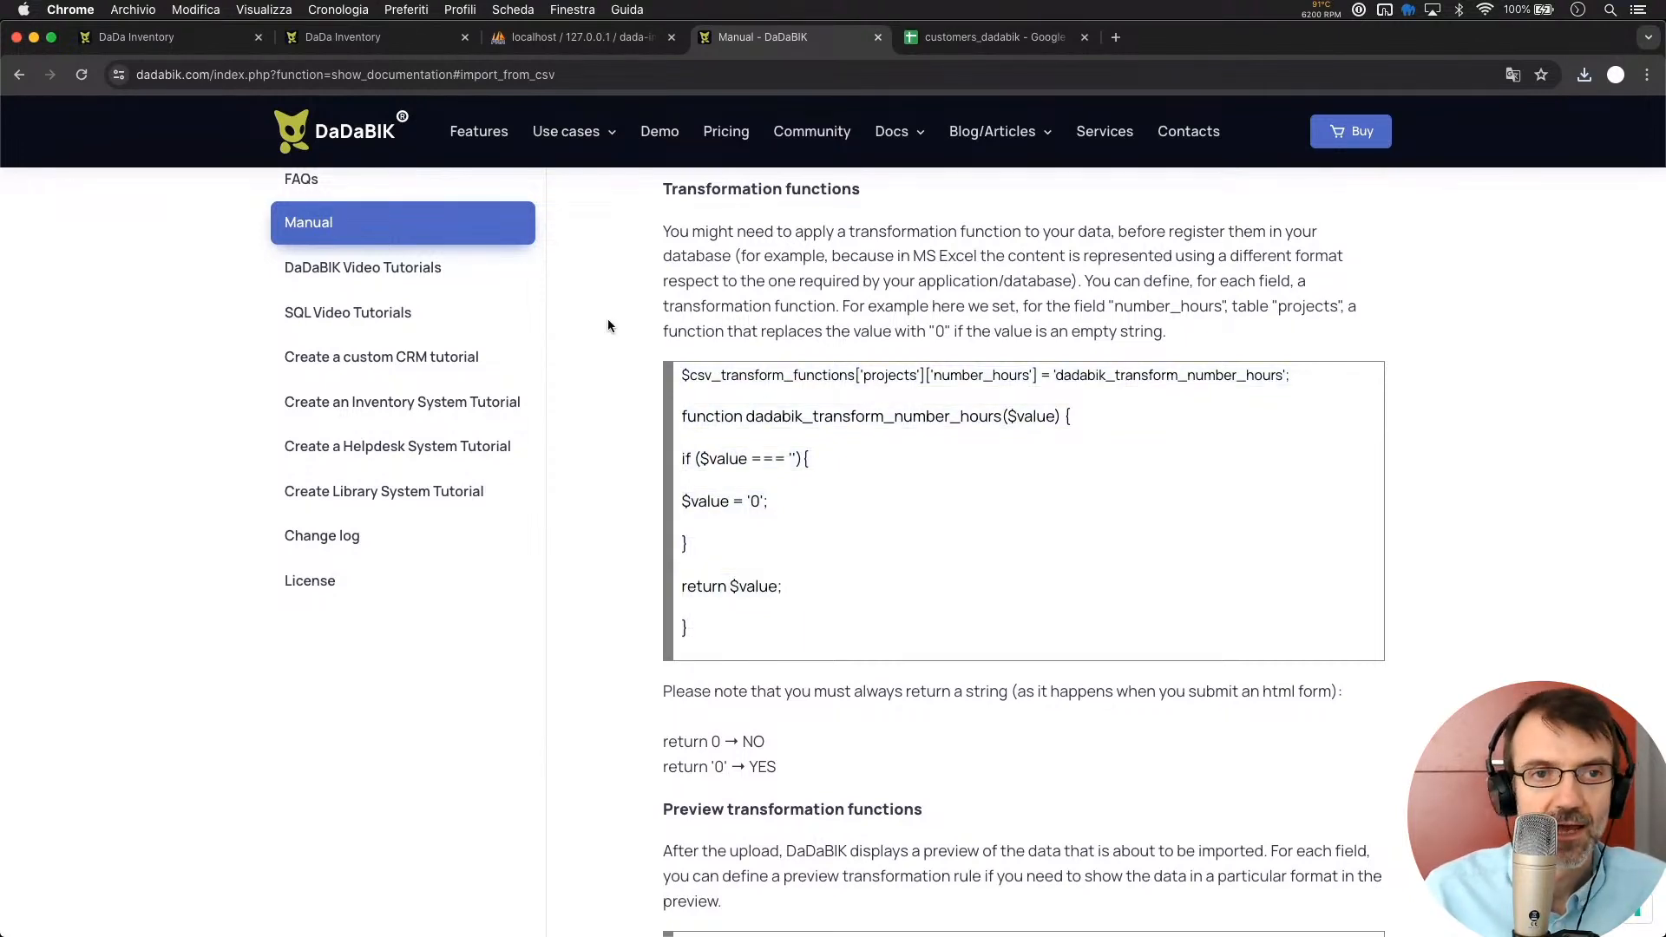
key(super+Tab)
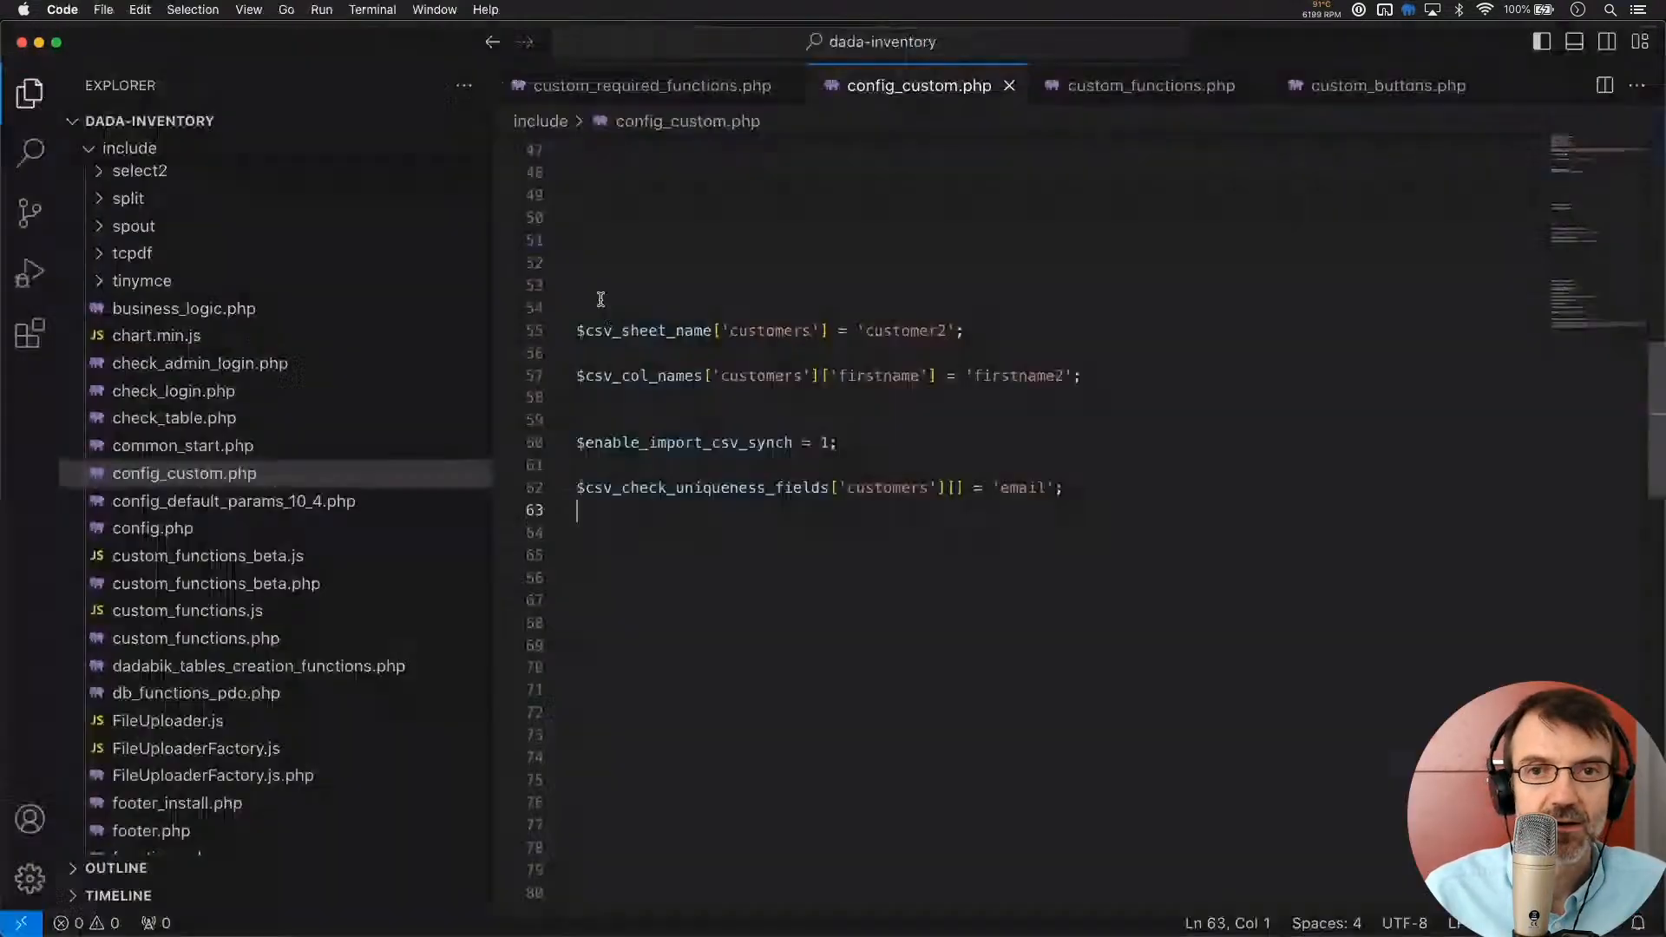
Paste the sample number_hours CSV transform function into custom_functions.php at line 30 and save it
click(1171, 100)
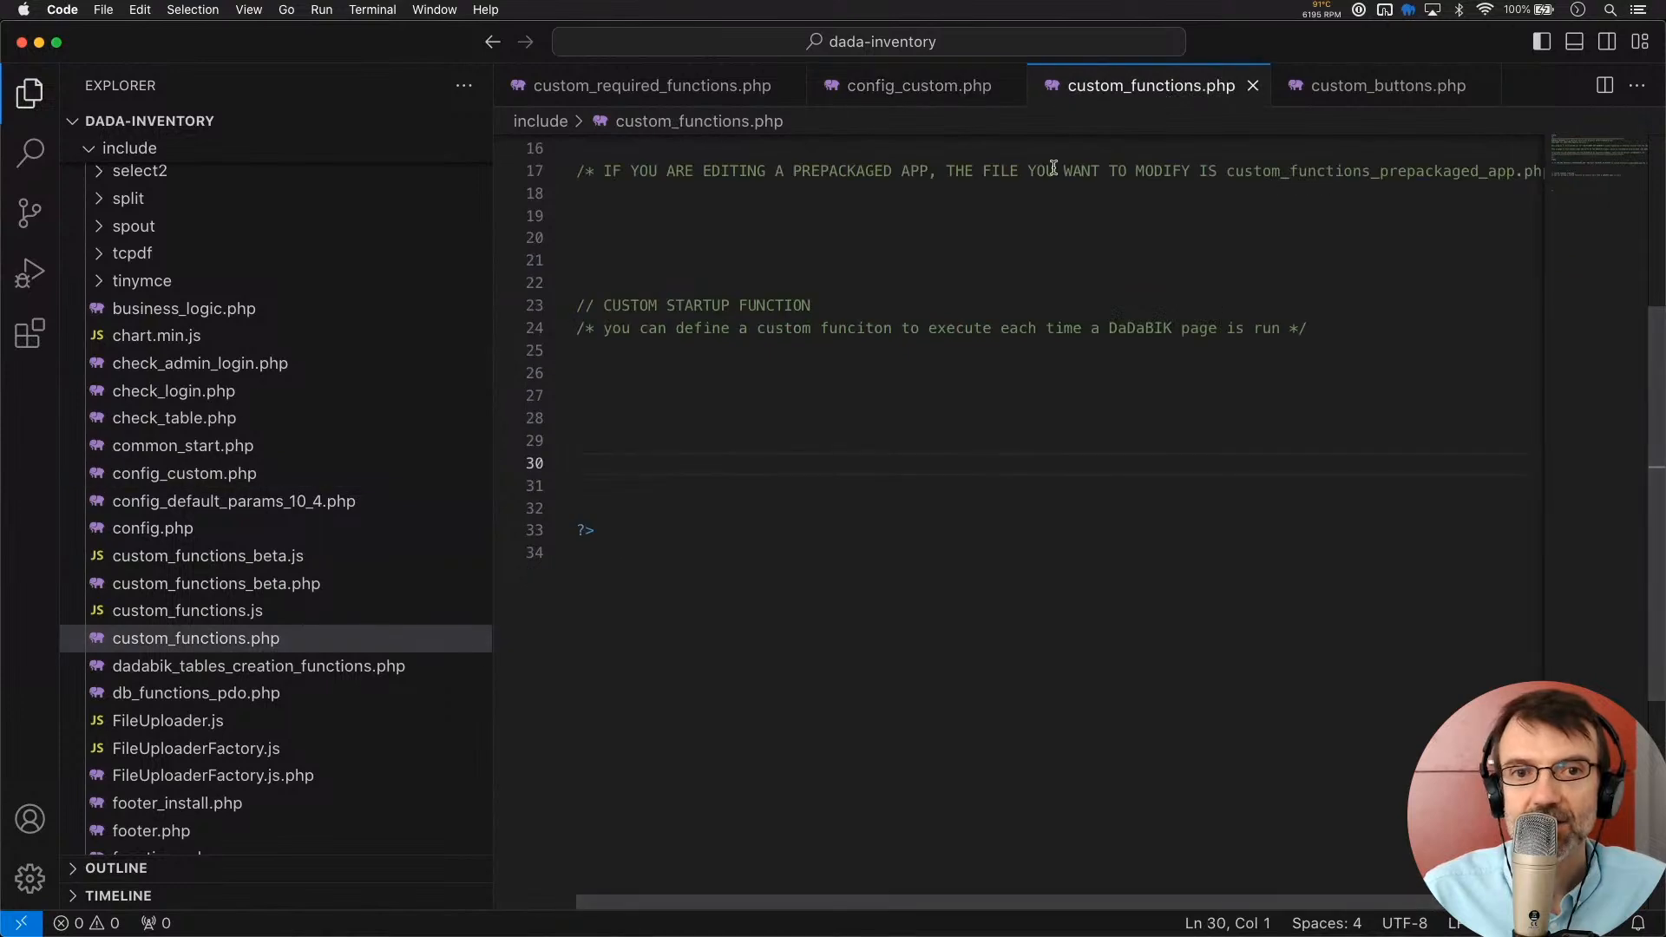
key(super+v)
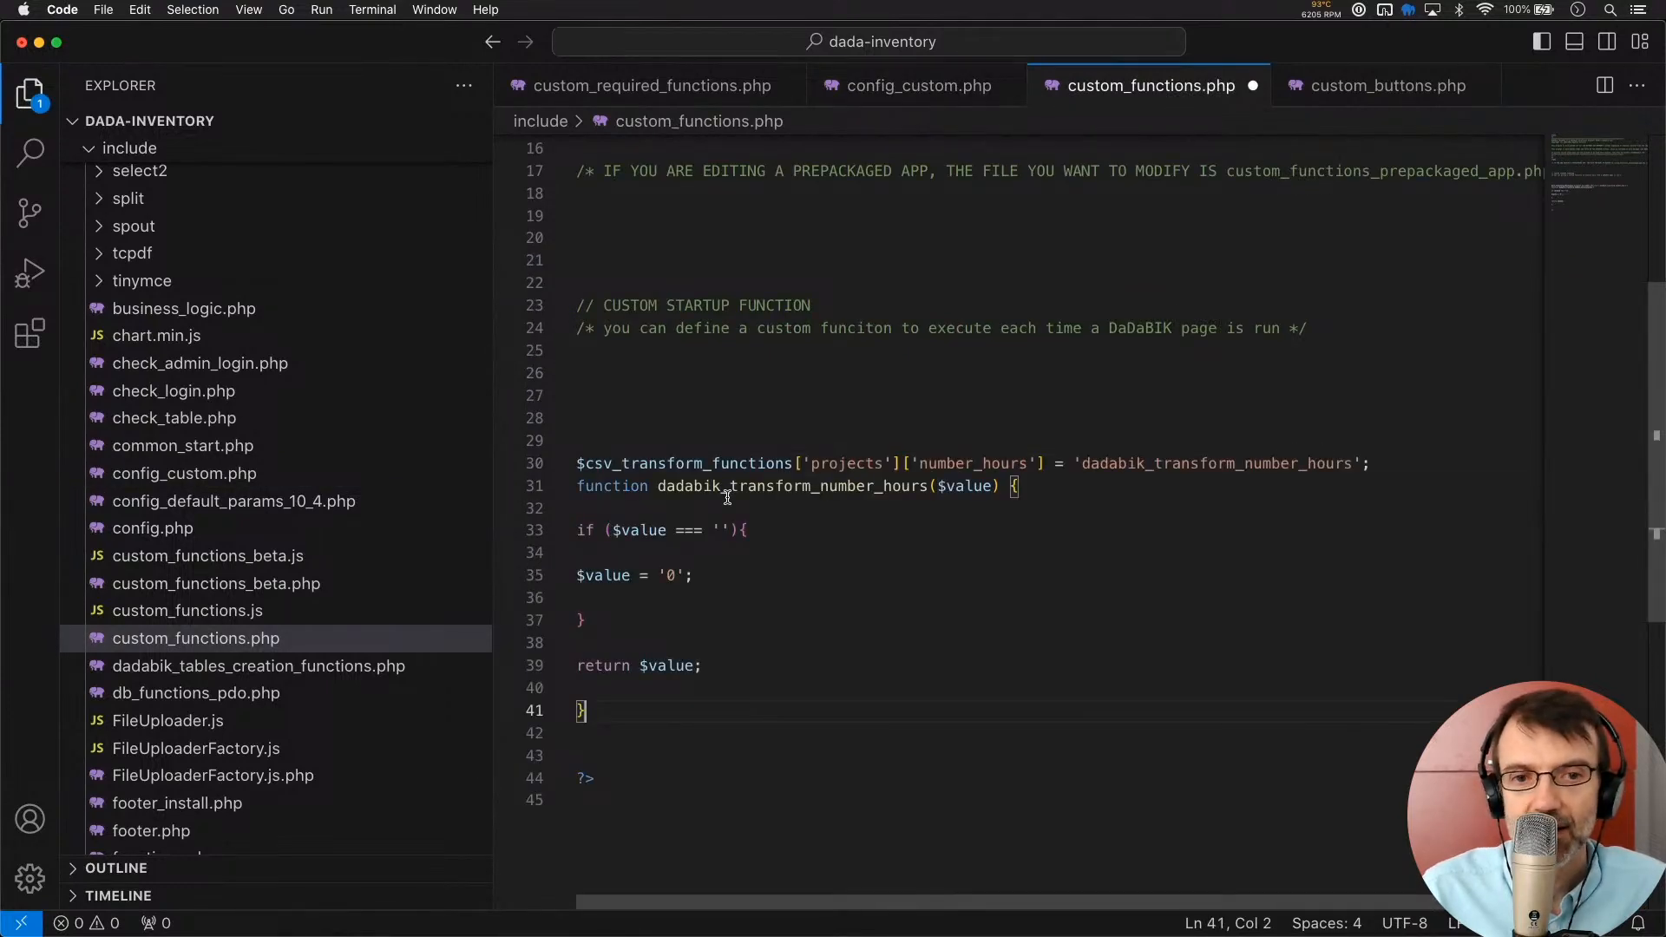
key(super+s)
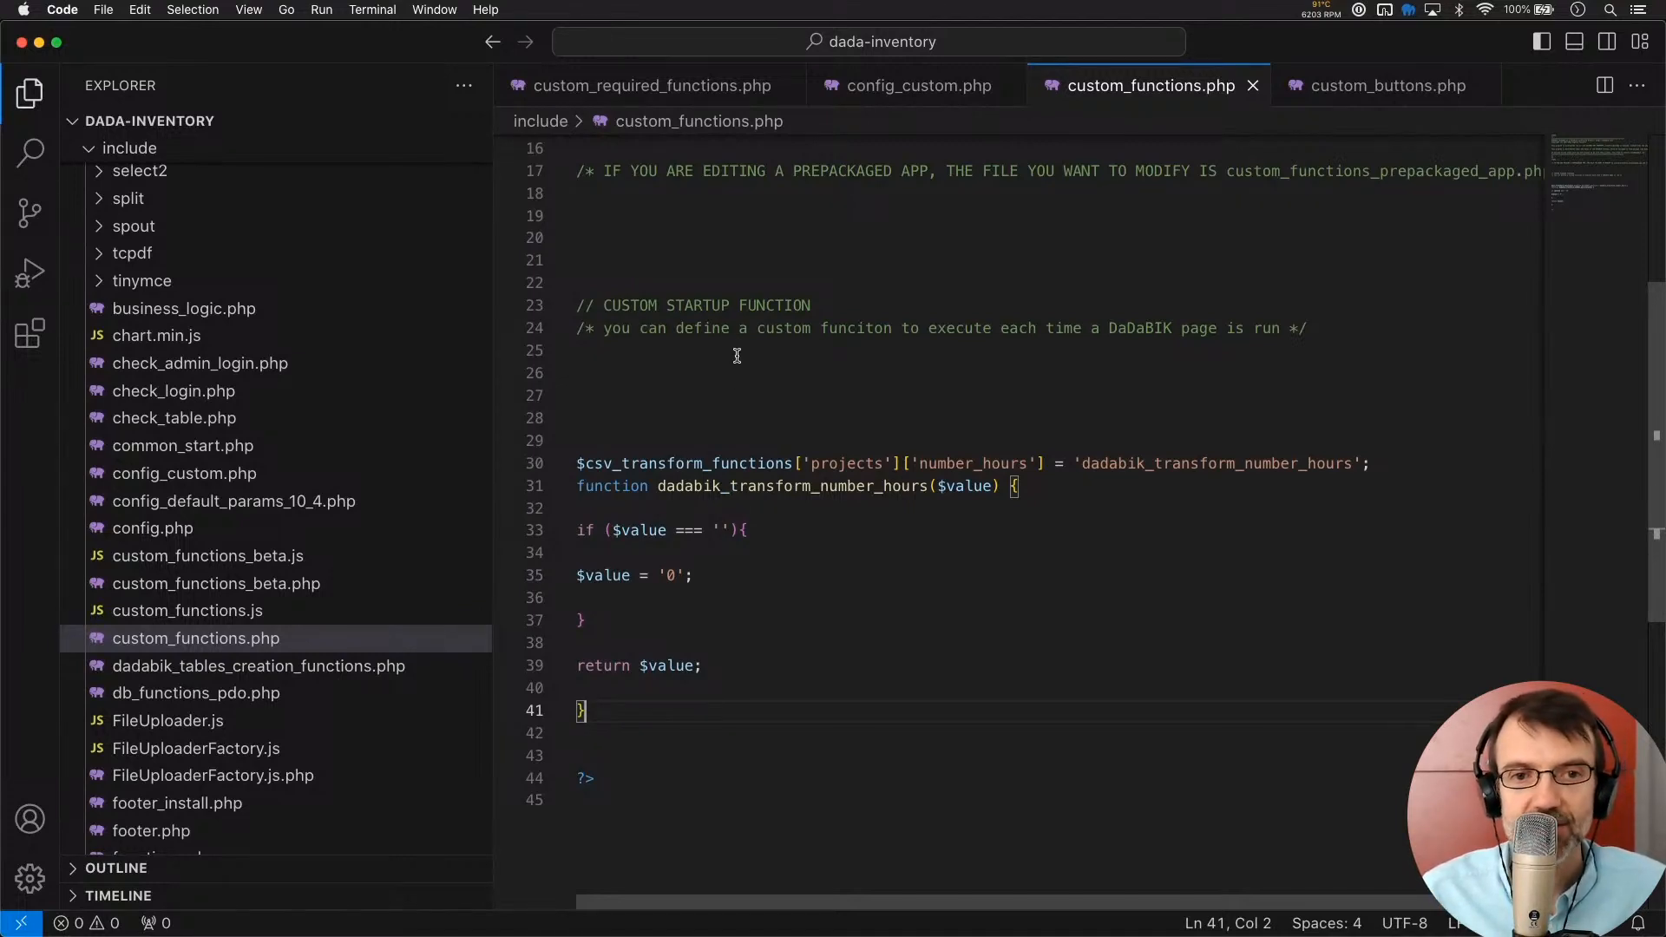
double_click(623, 469)
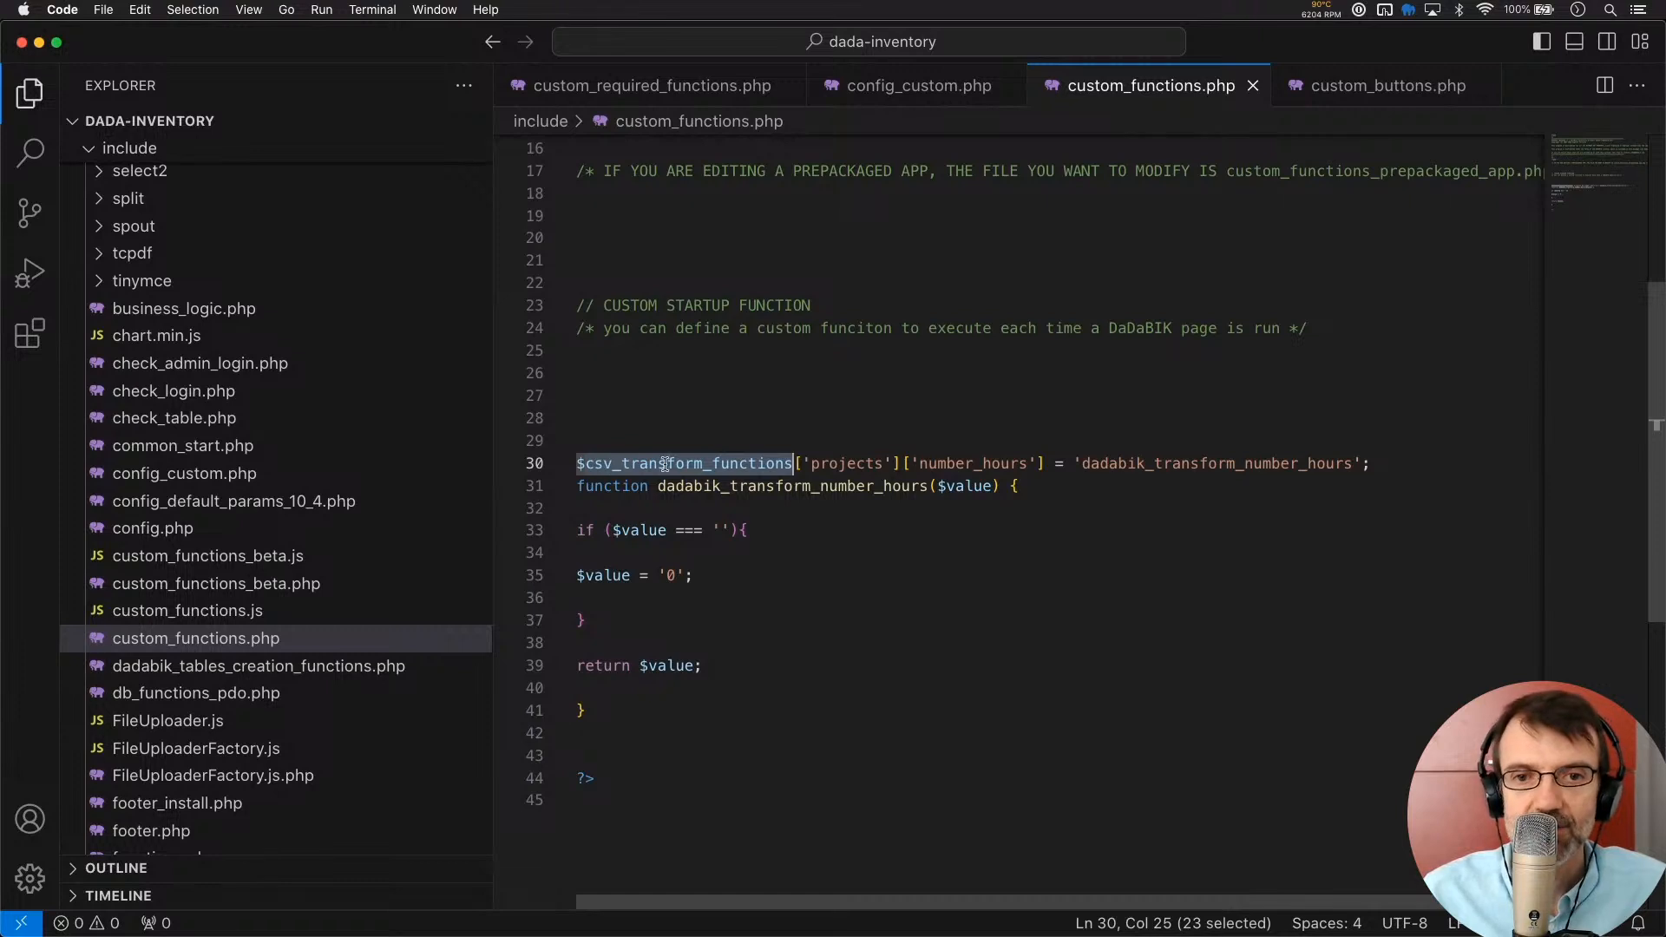
Change the transform entry's table from 'projects' to 'customers' and its field to 'id_country'
click(859, 460)
double_click(858, 459)
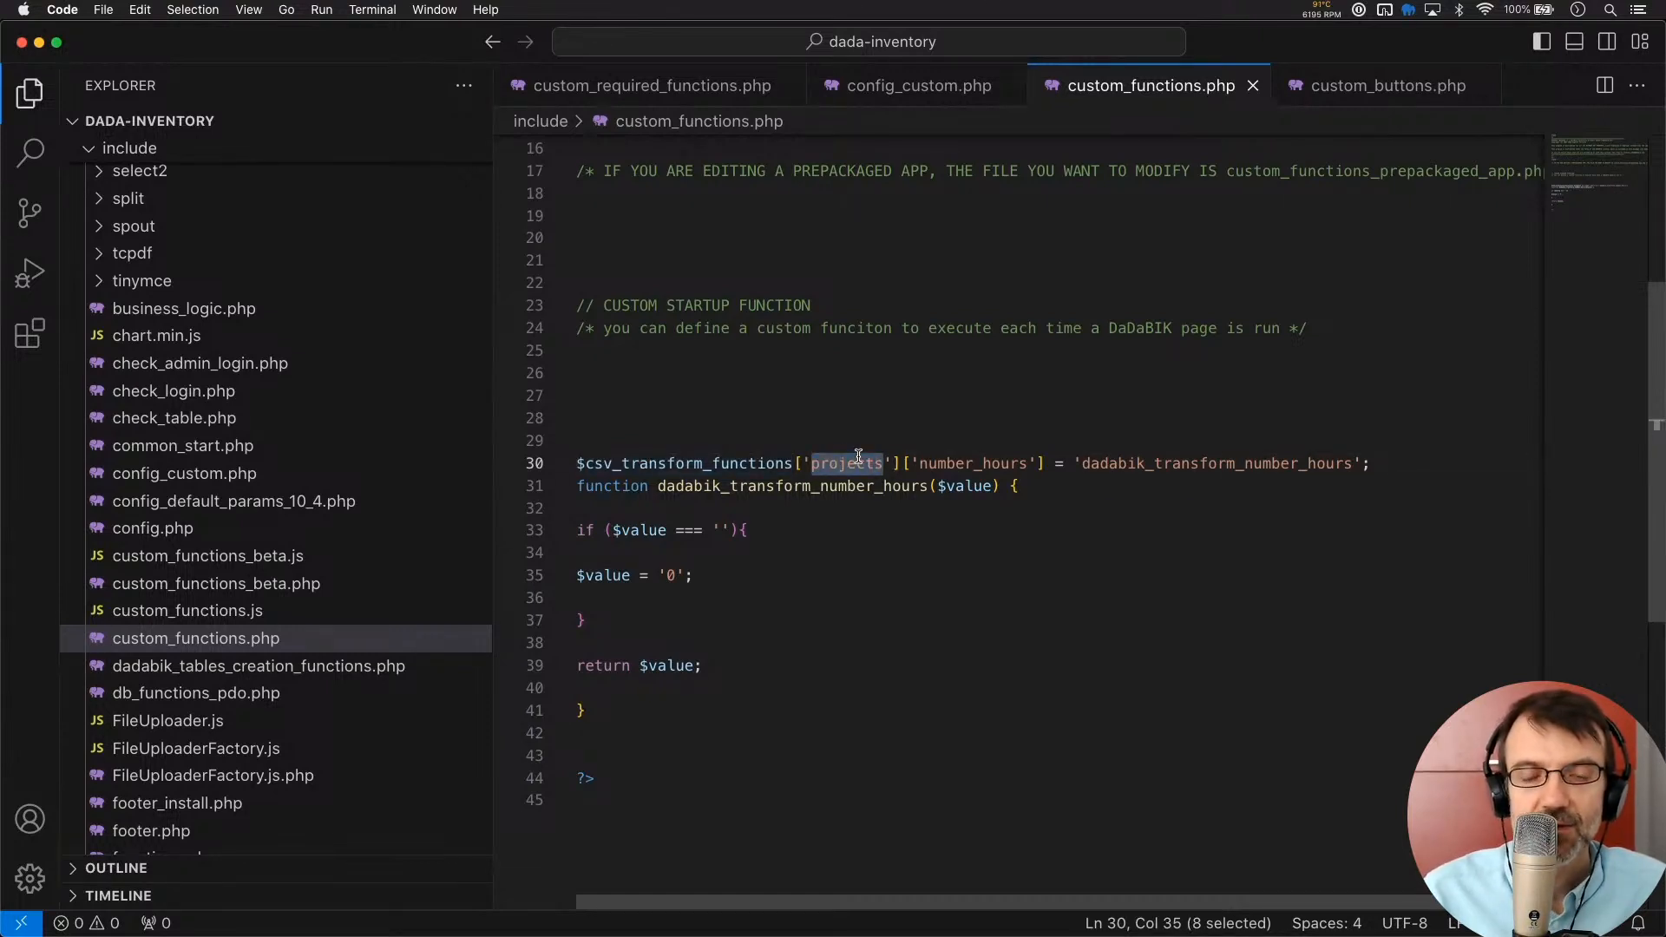
text(customers)
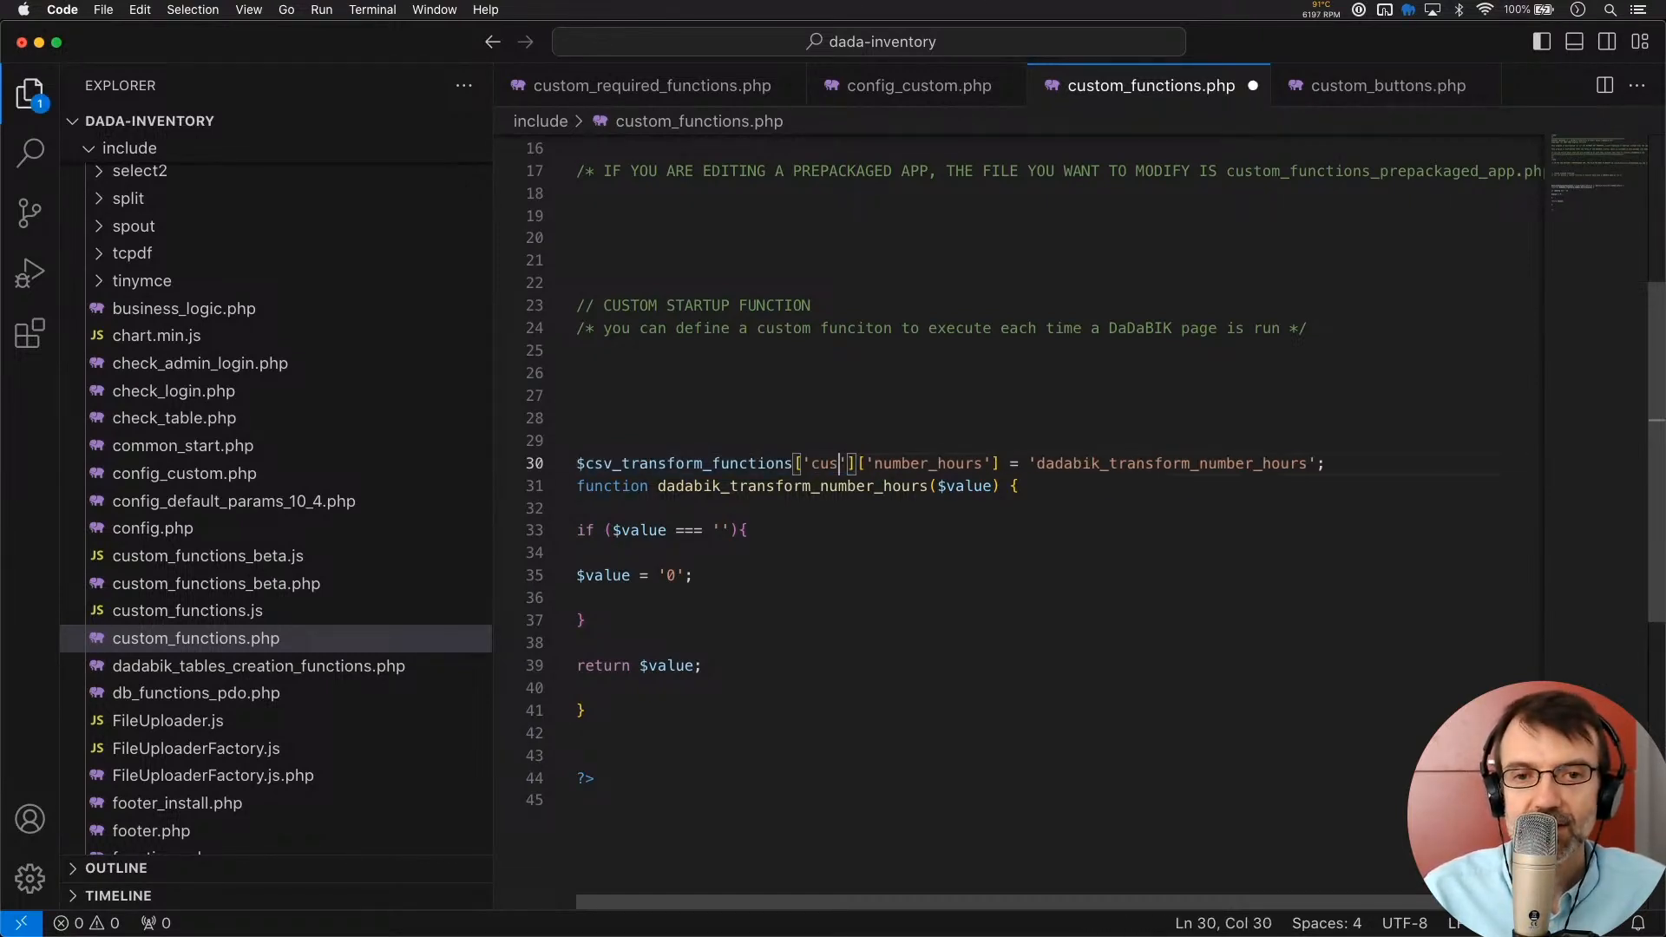
click(972, 464)
double_click(971, 463)
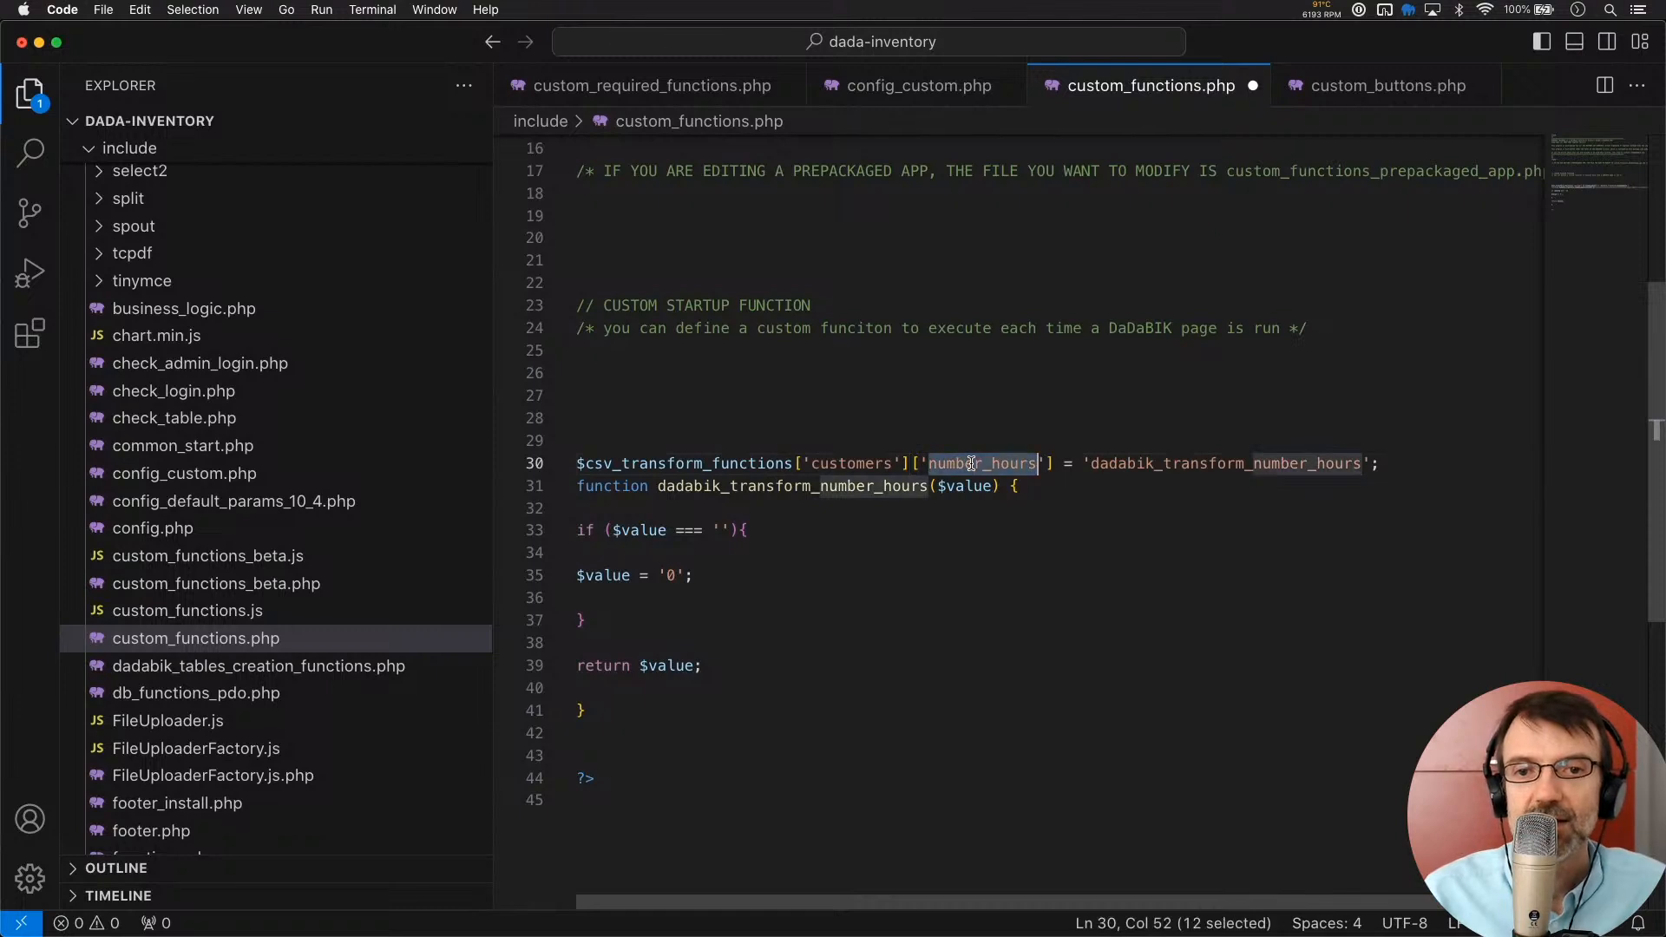
key(BackSpace)
text(id_country)
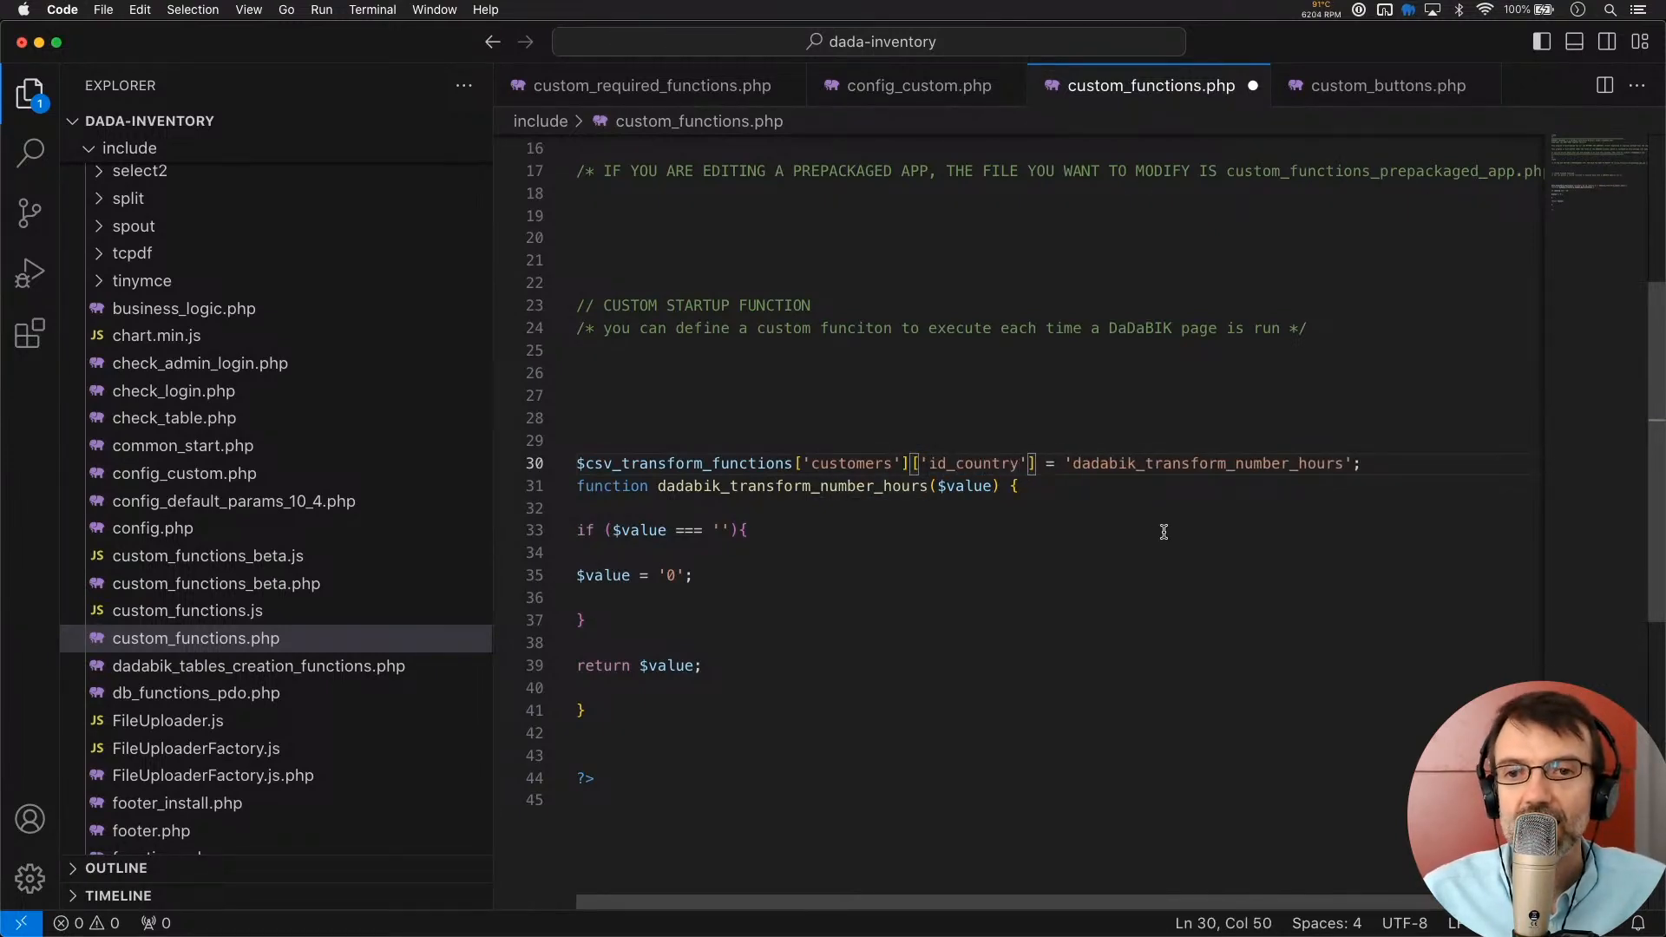
click(1374, 461)
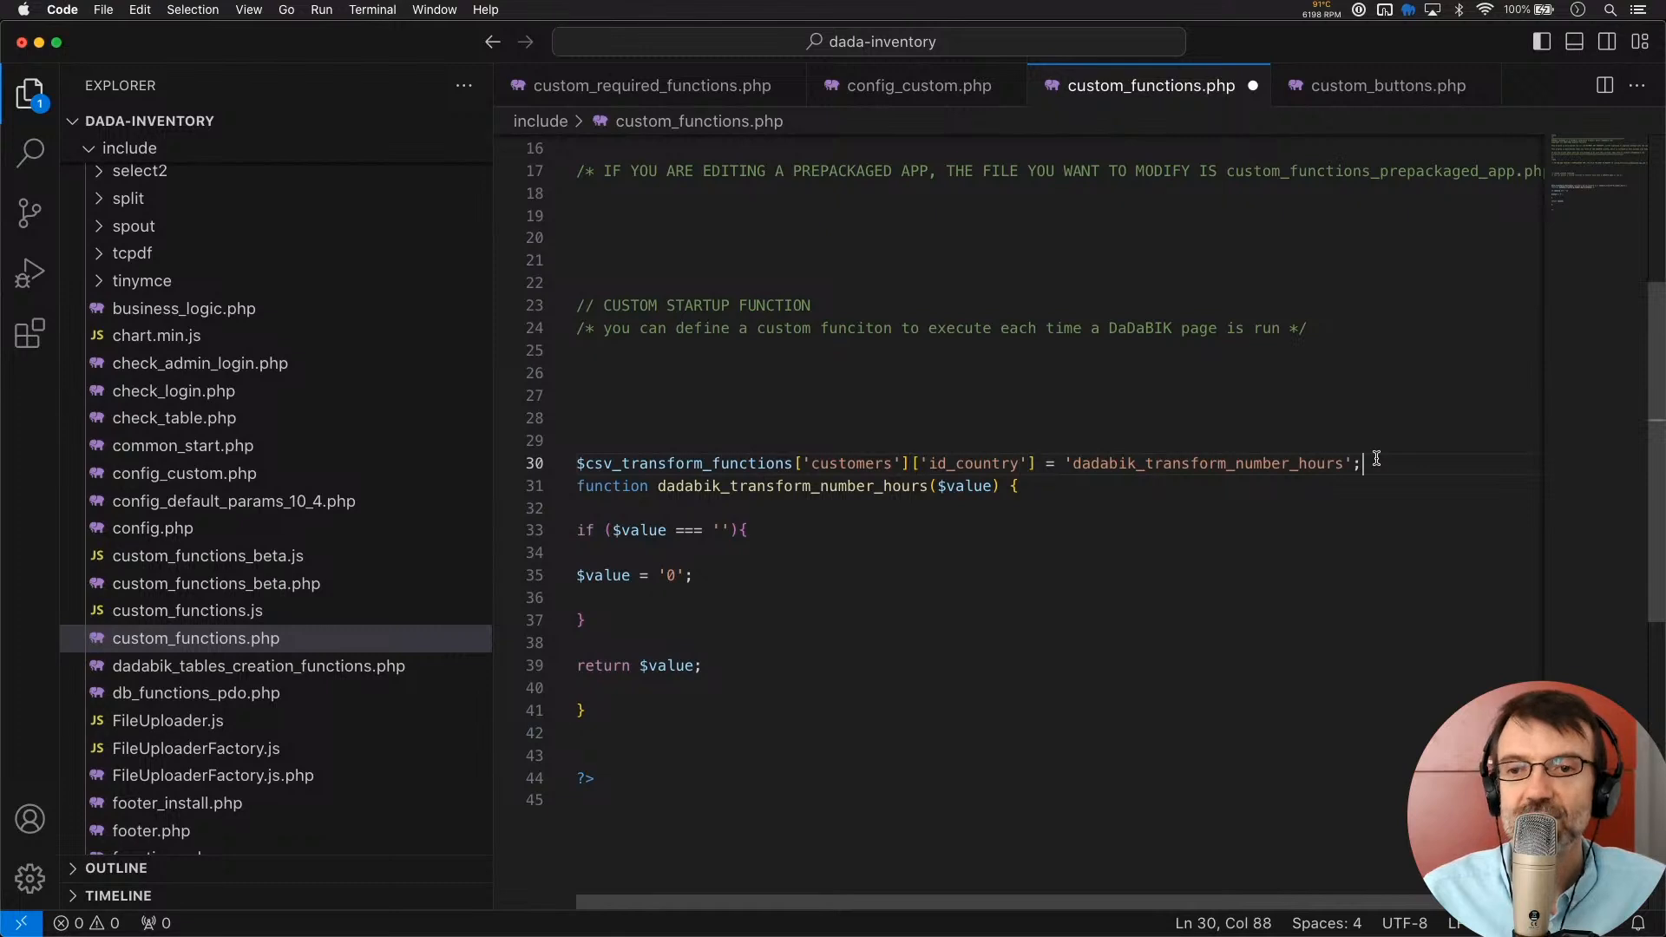
key(Return)
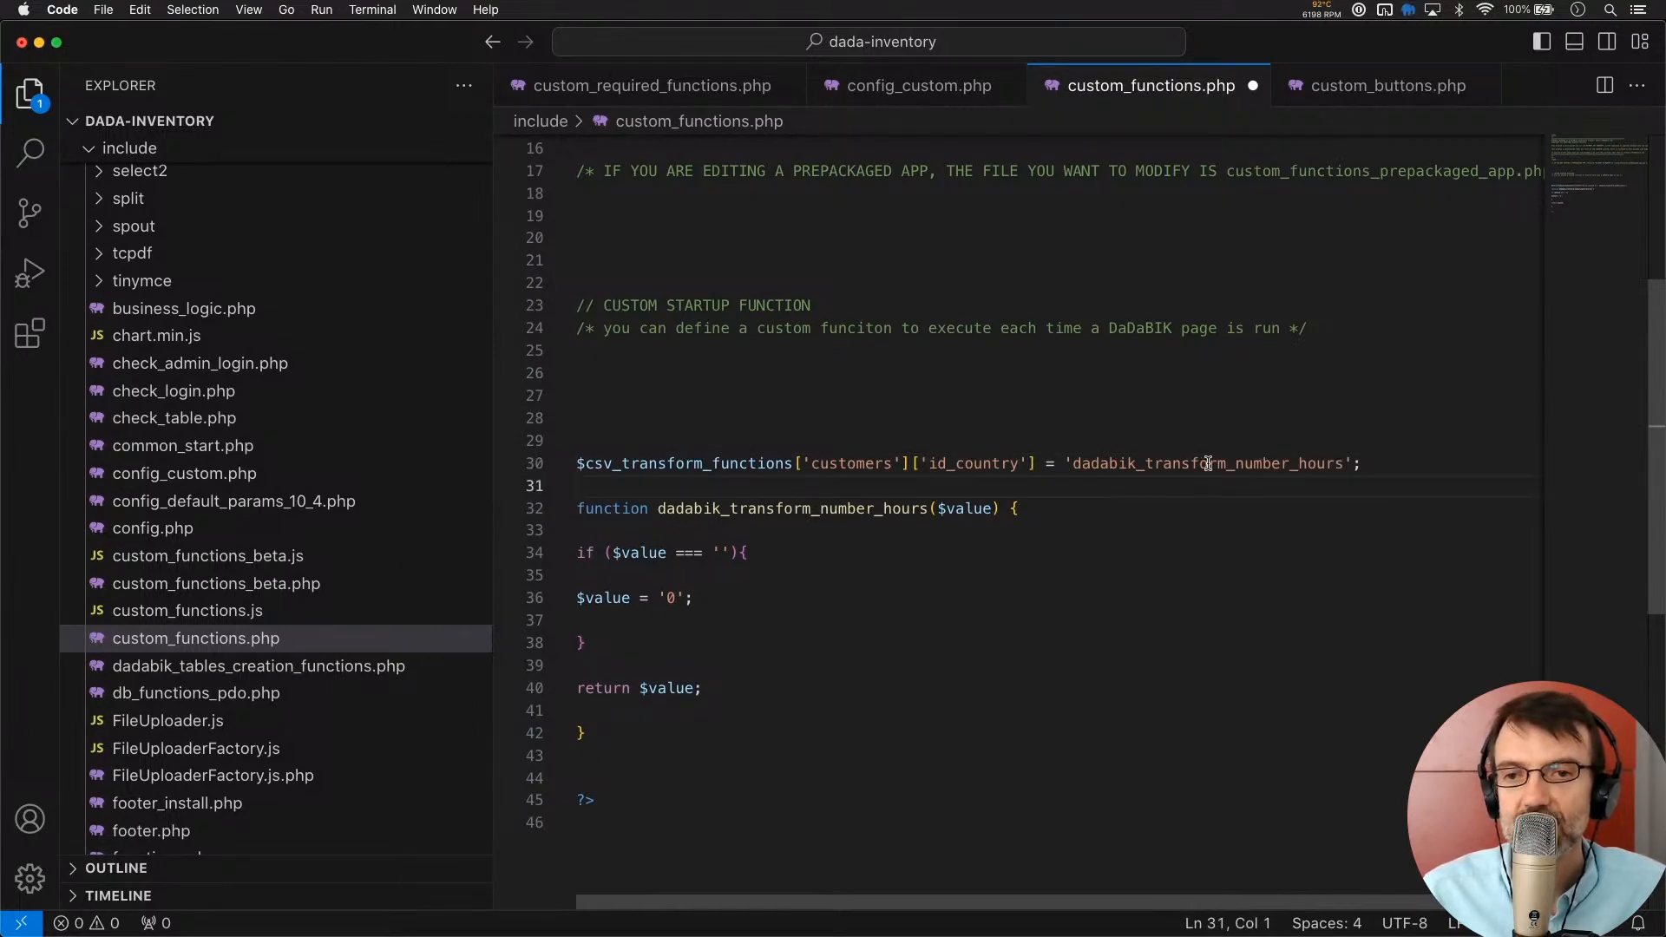
Rename the transform function to dadabik_transform_id_country in both the entry and the function definition
click(1350, 464)
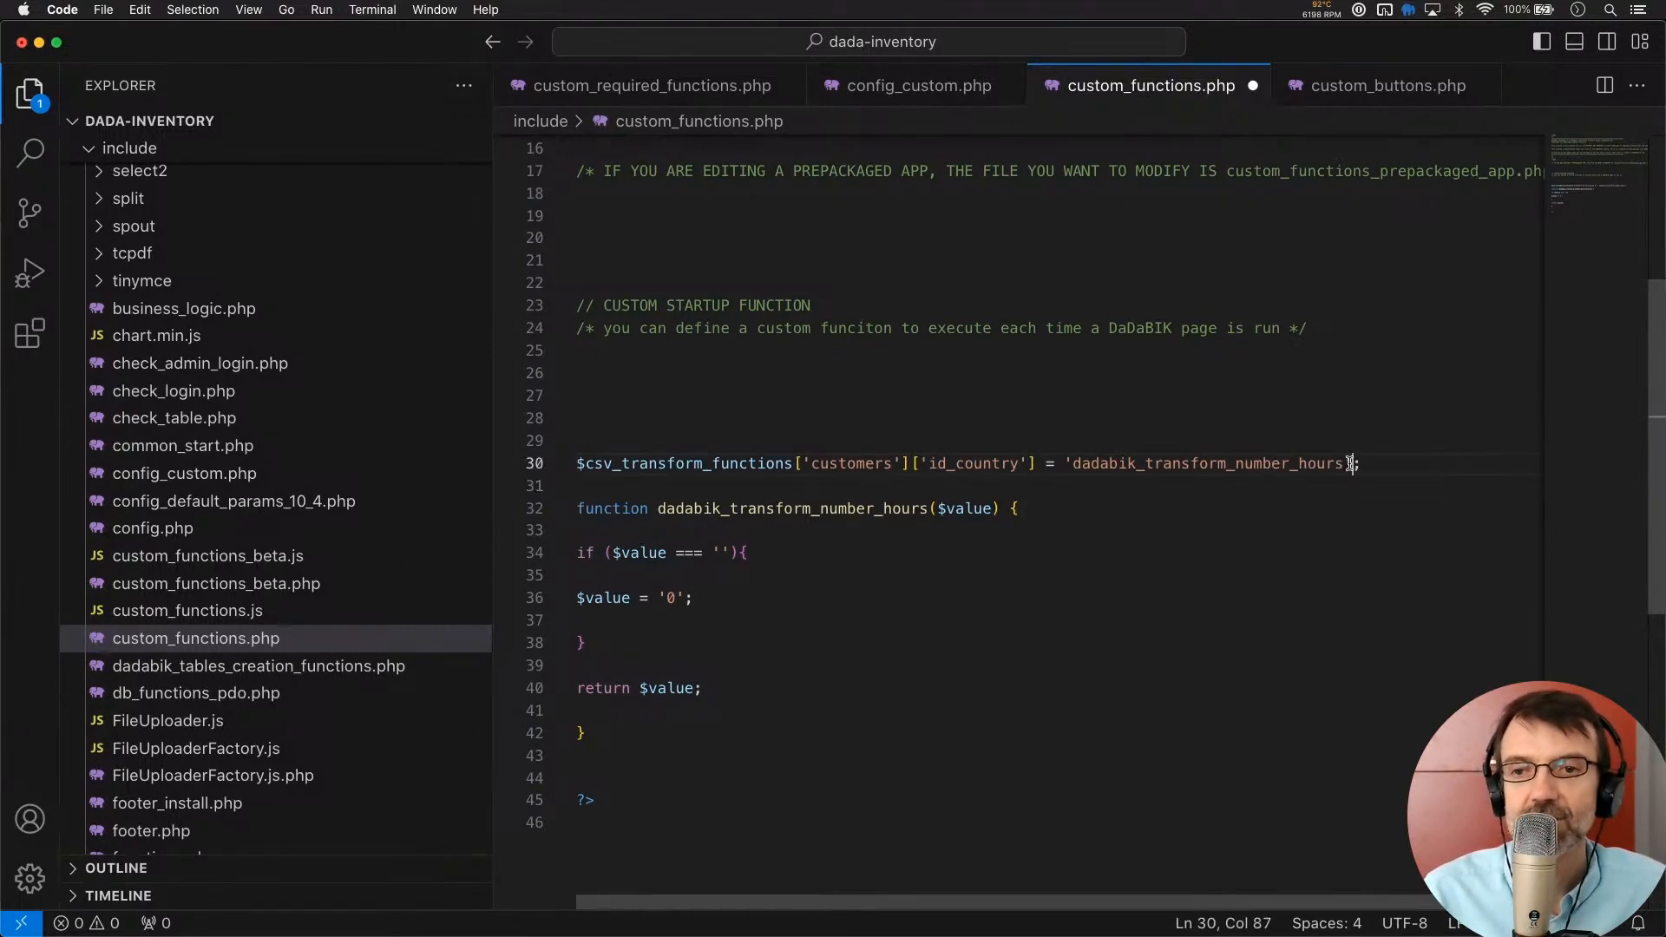
key(BackSpace)
key(BackSpace)
key(BackSpace)
key(BackSpace)
key(BackSpace)
key(BackSpace)
key(BackSpace)
key(BackSpace)
key(BackSpace)
key(BackSpace)
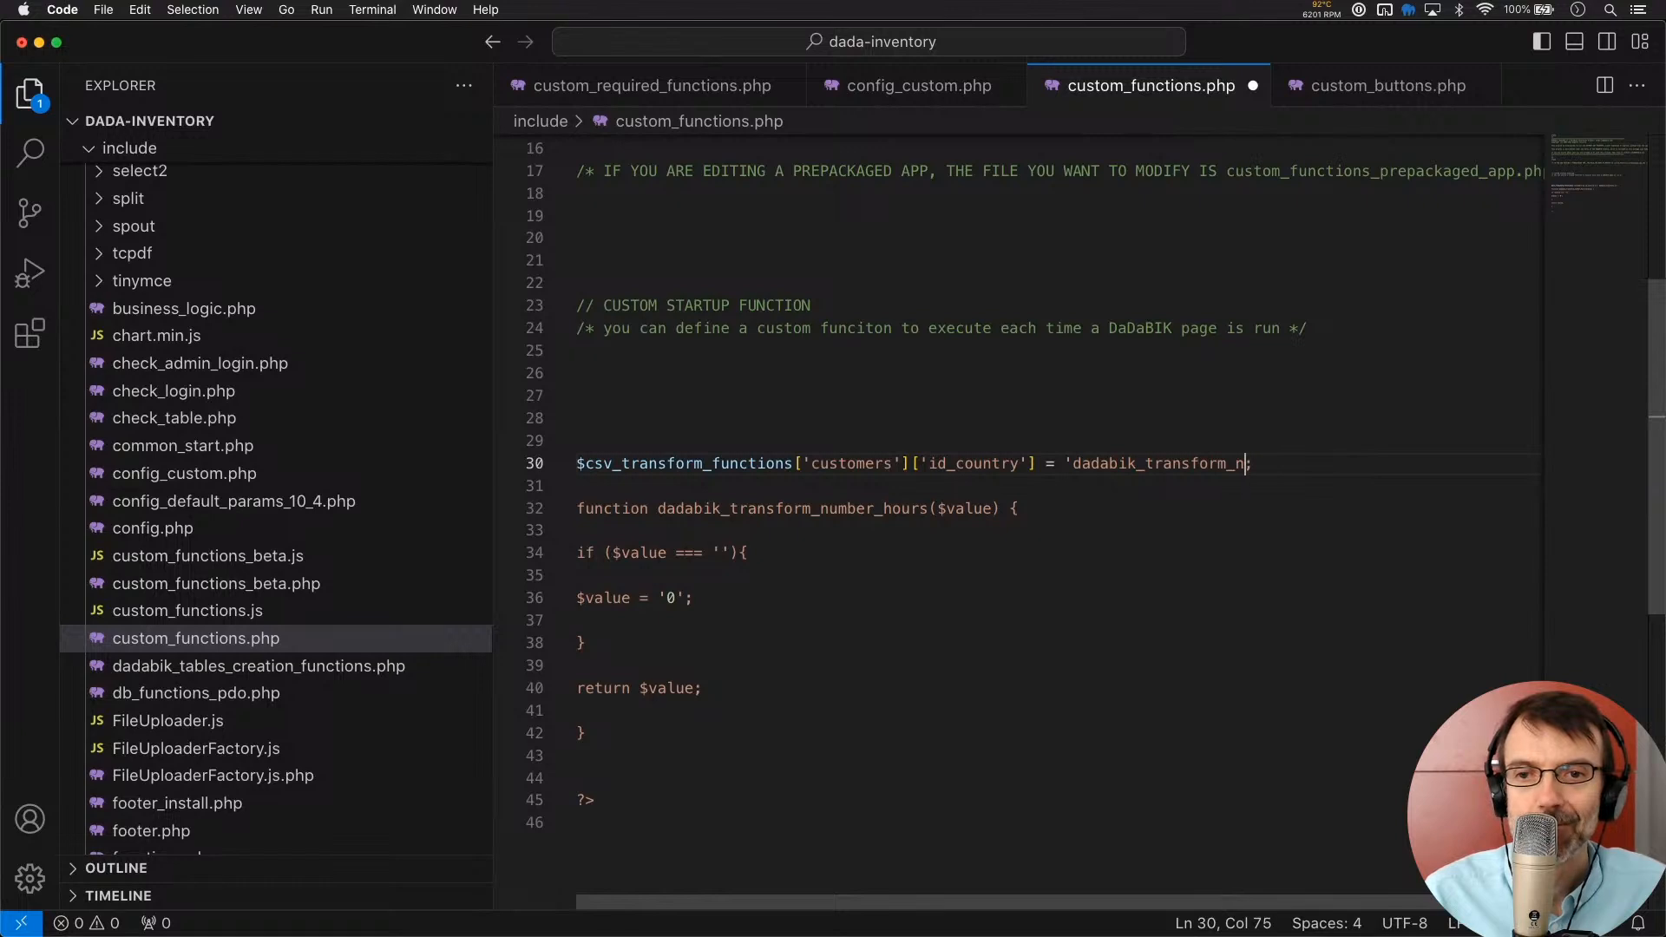
text(id_country')
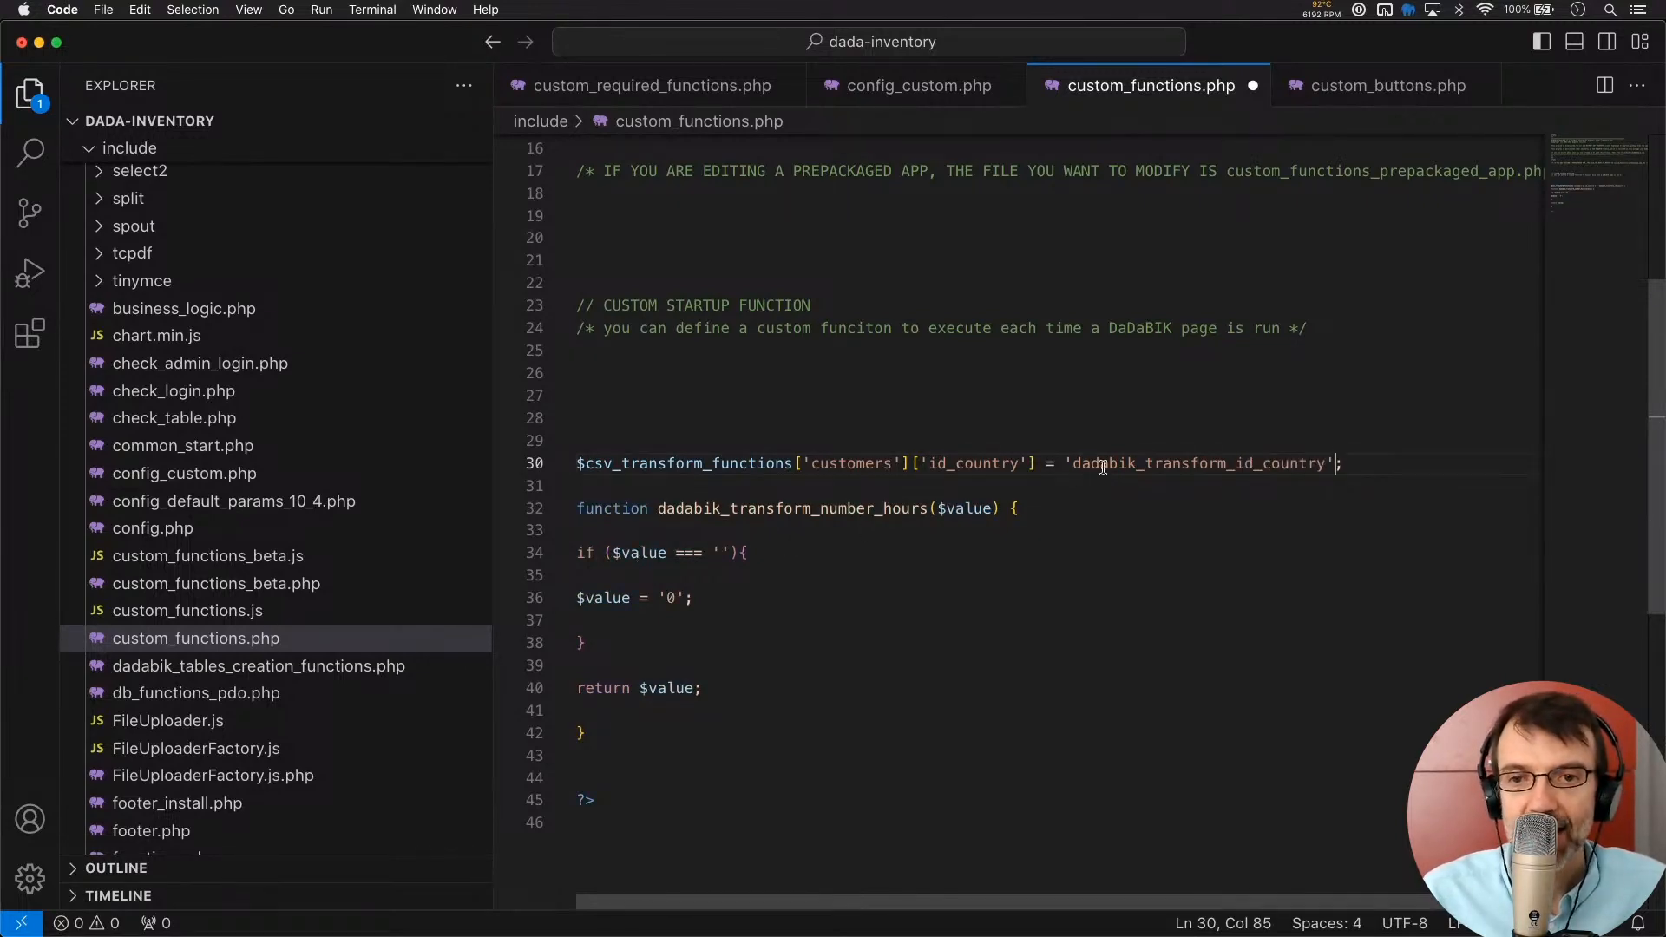
double_click(1165, 457)
key(super+c)
double_click(730, 508)
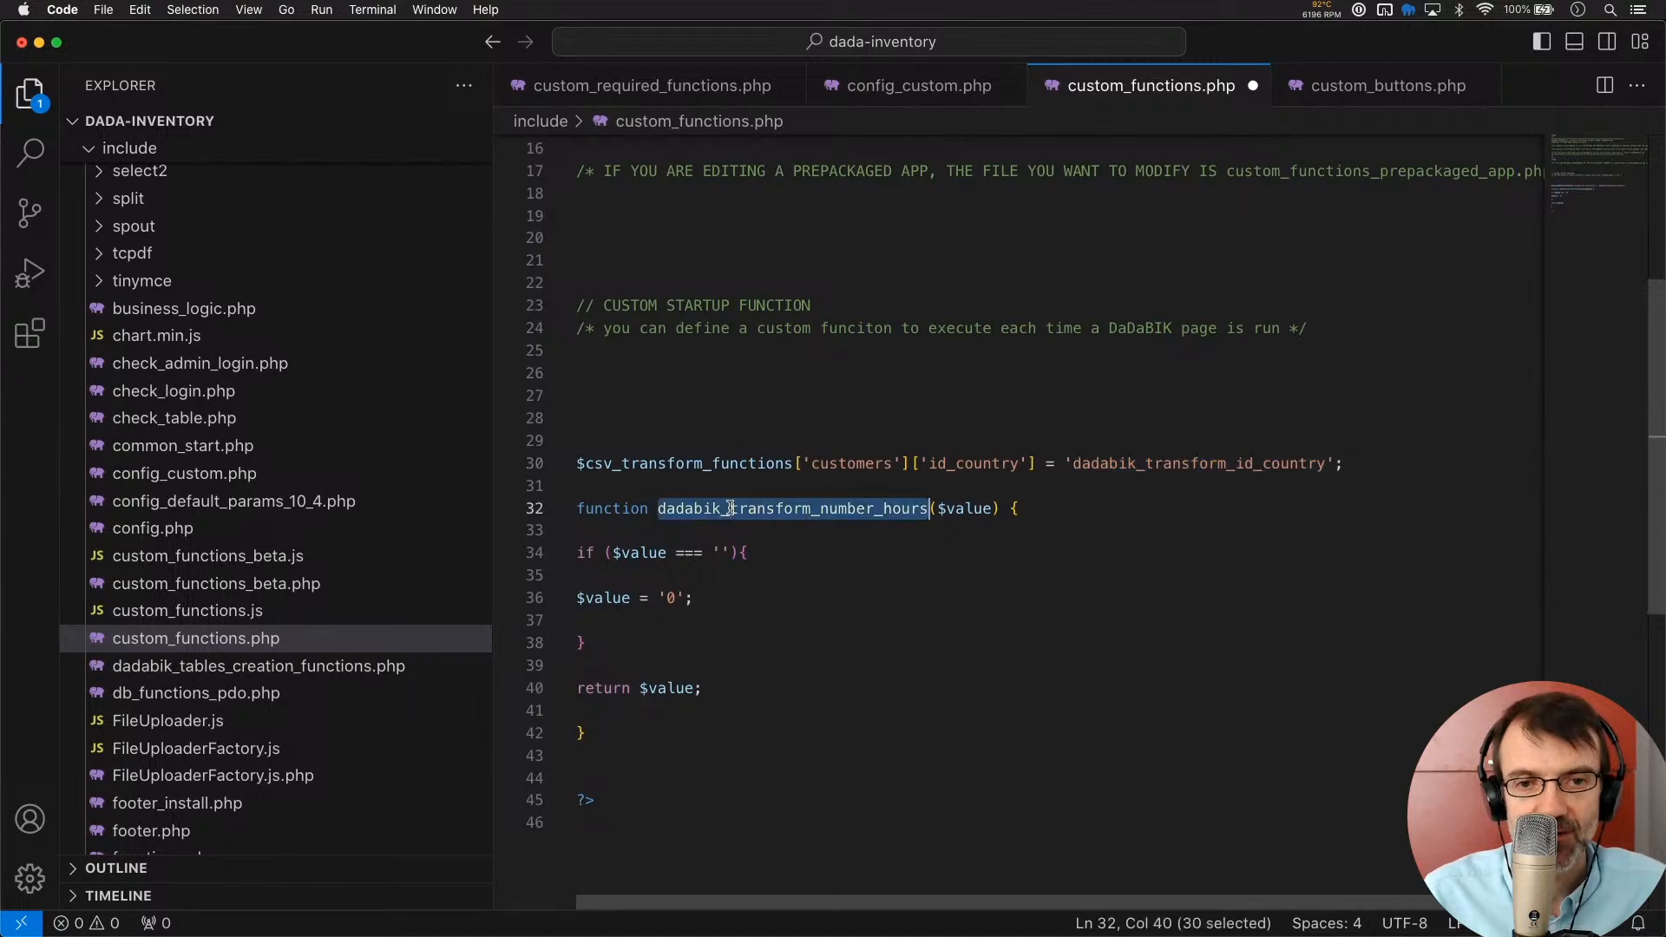
key(super+v)
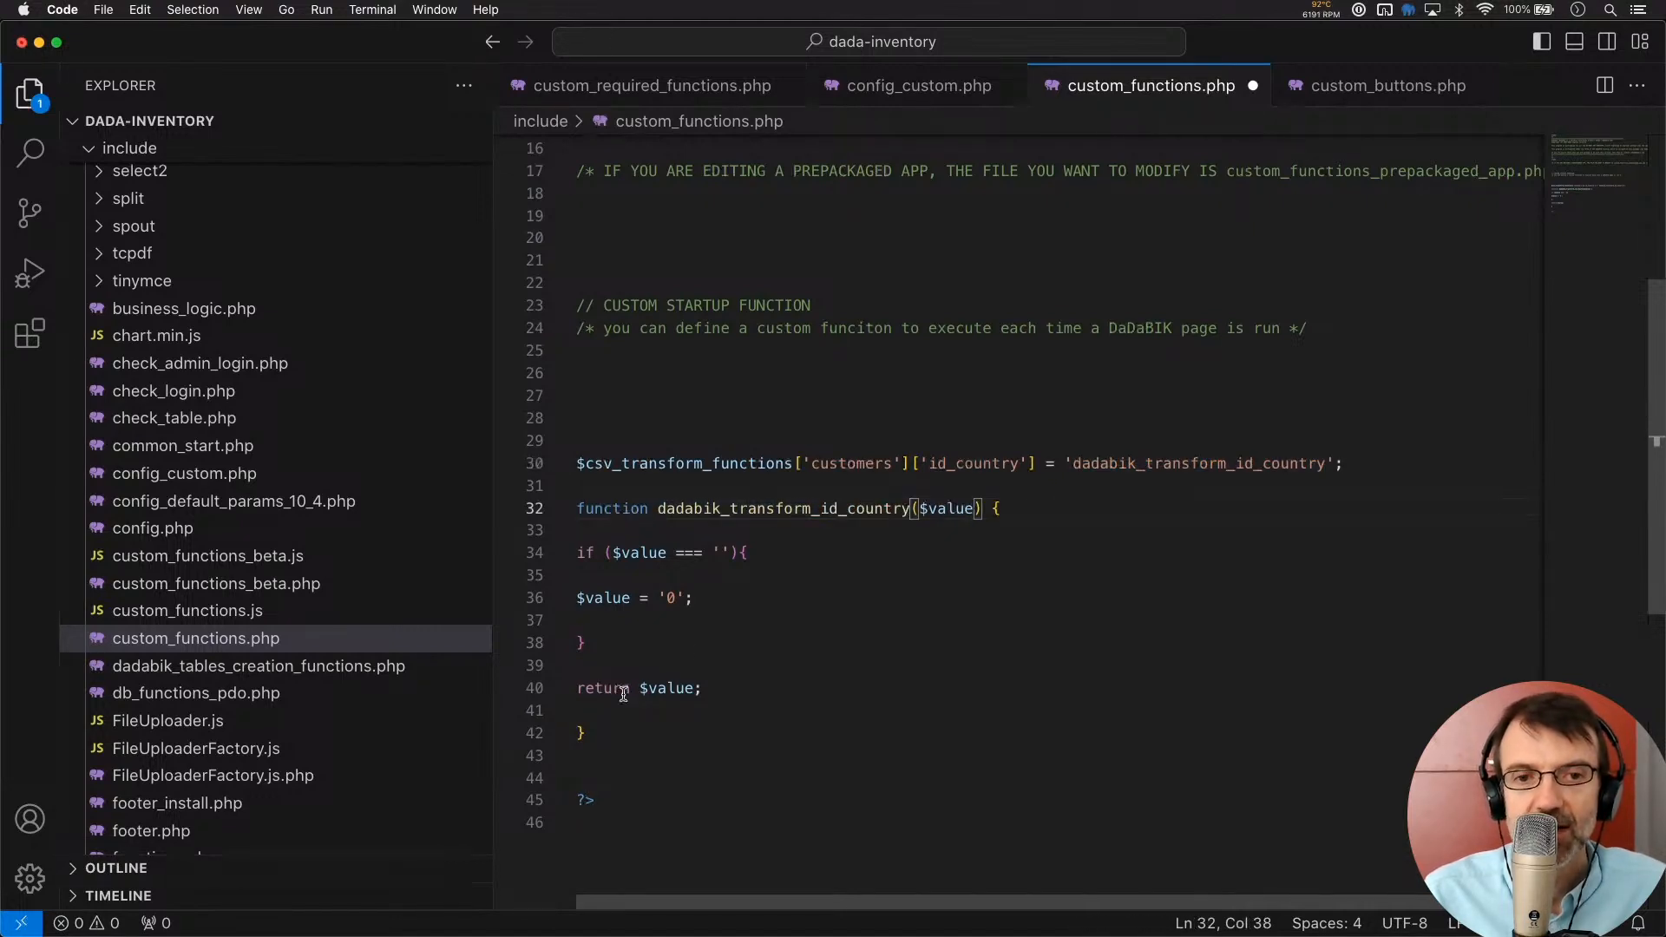
Review the function's $value handling and empty-value block, then return to the customers_dadabik spreadsheet
click(921, 544)
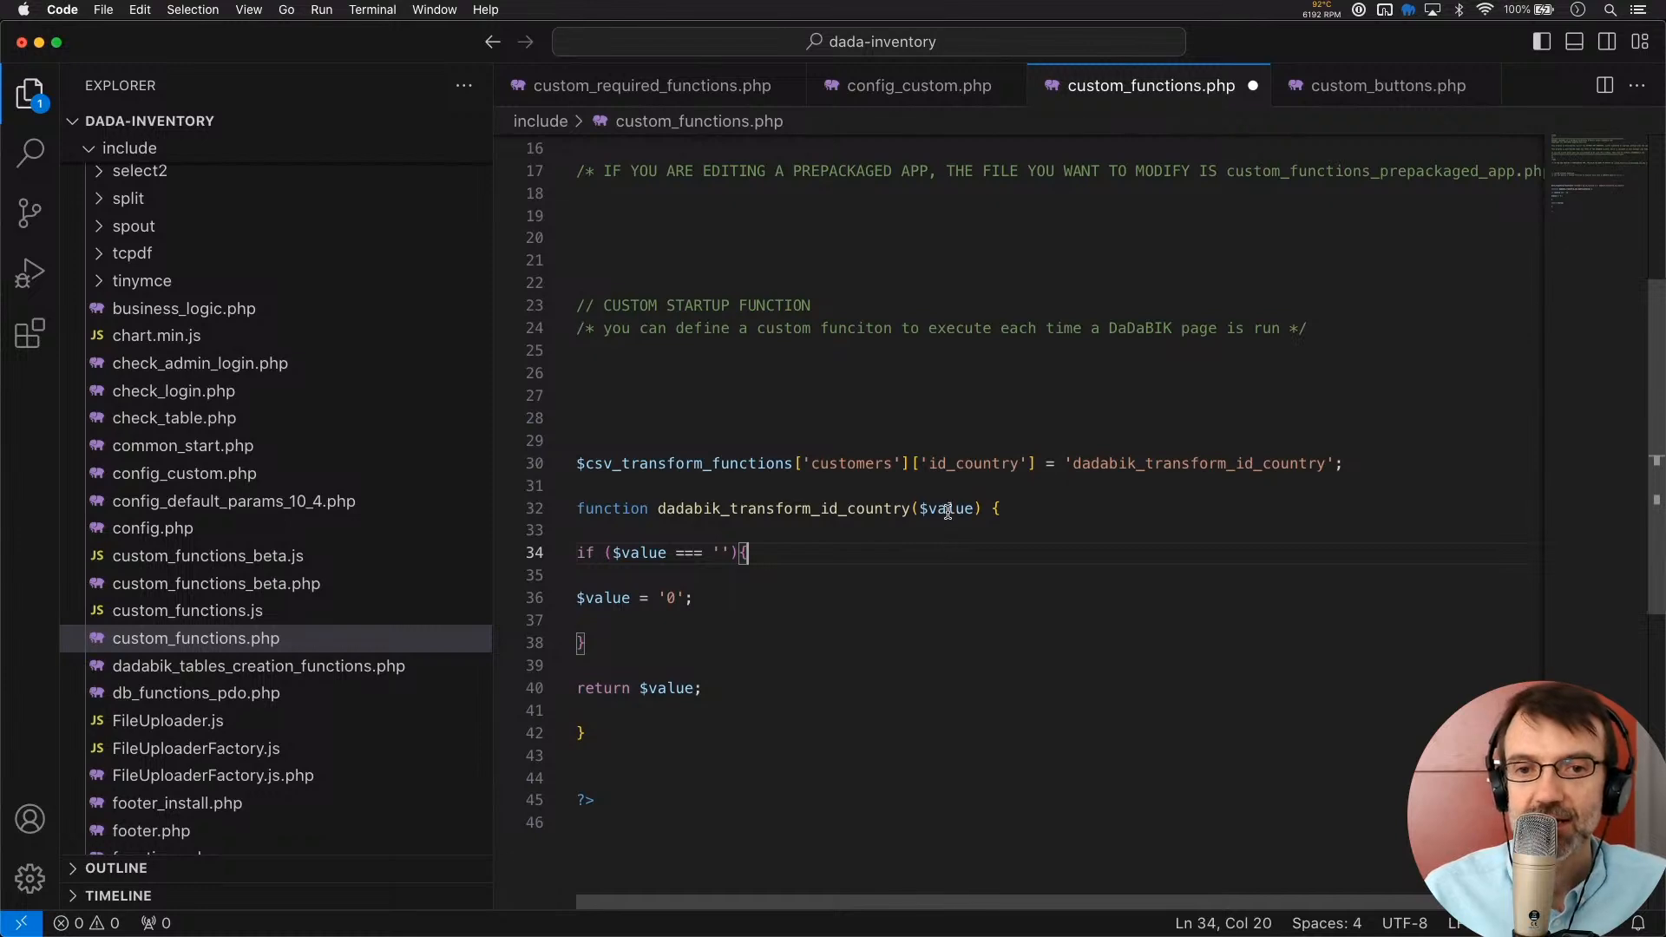
double_click(947, 510)
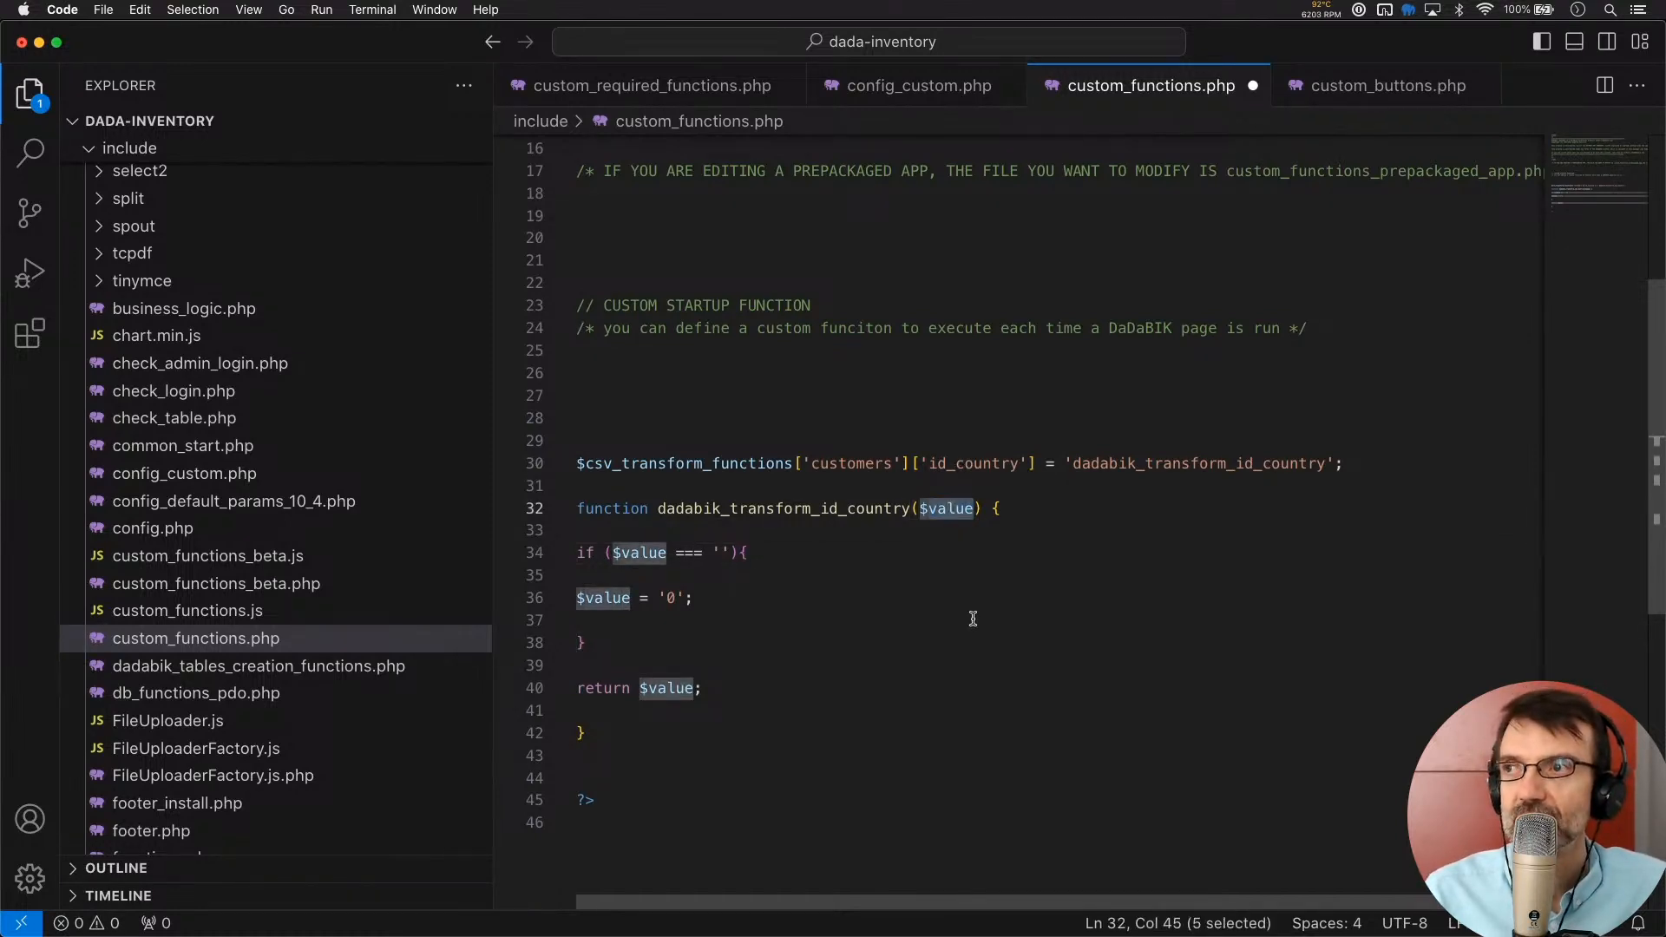
double_click(949, 512)
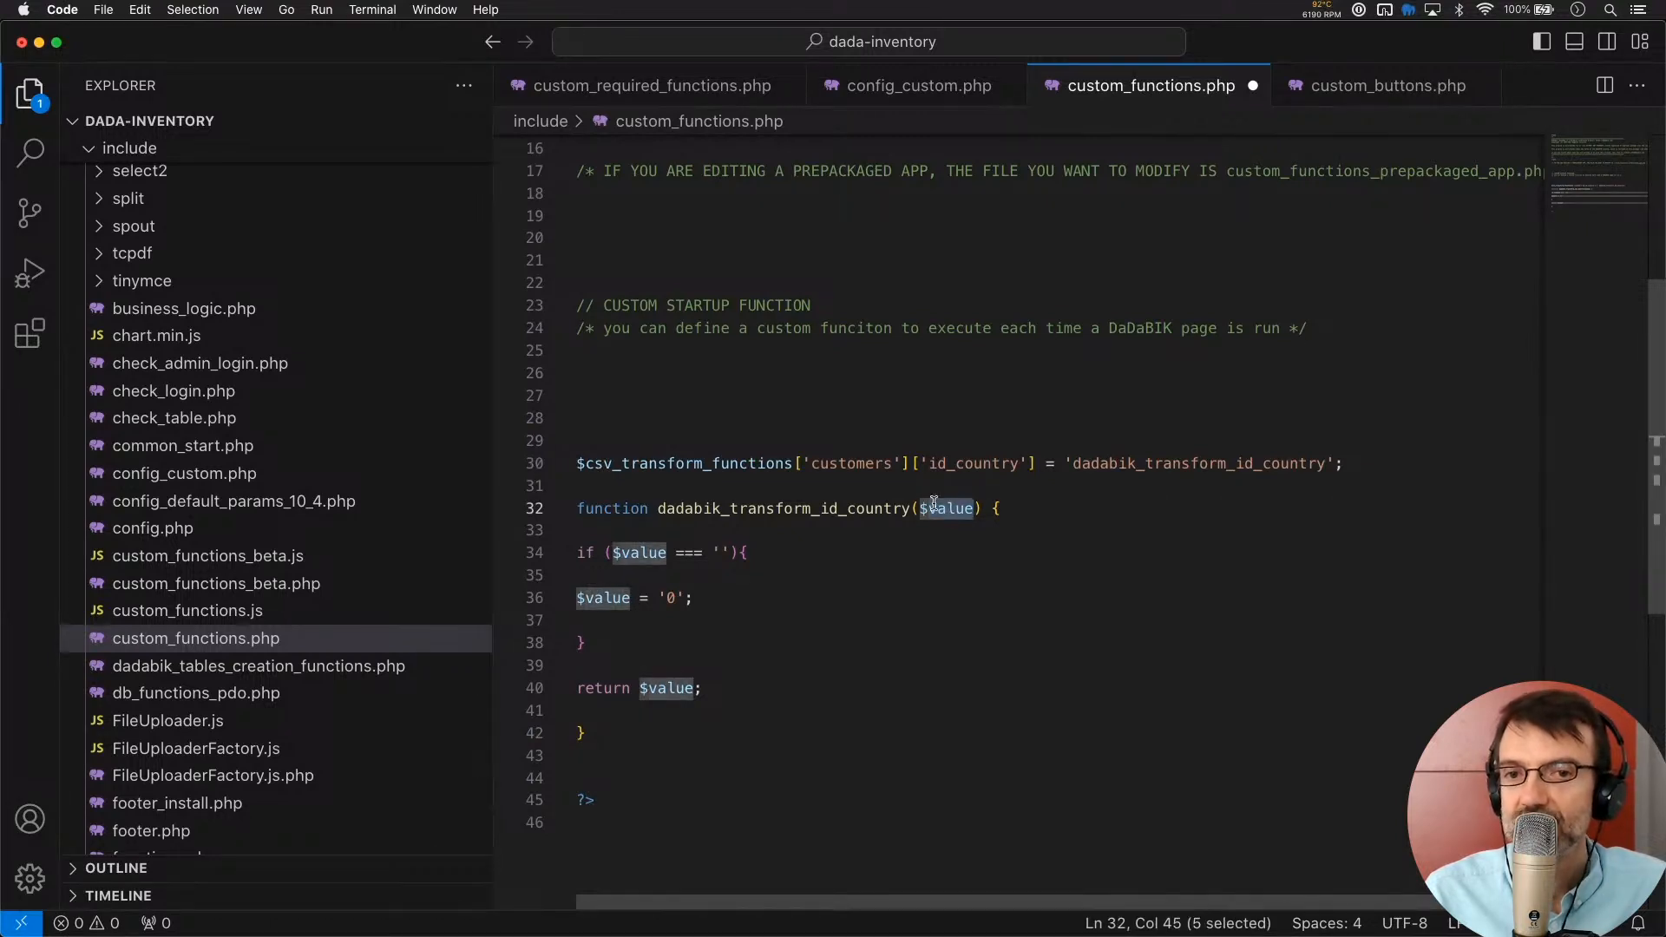
double_click(945, 515)
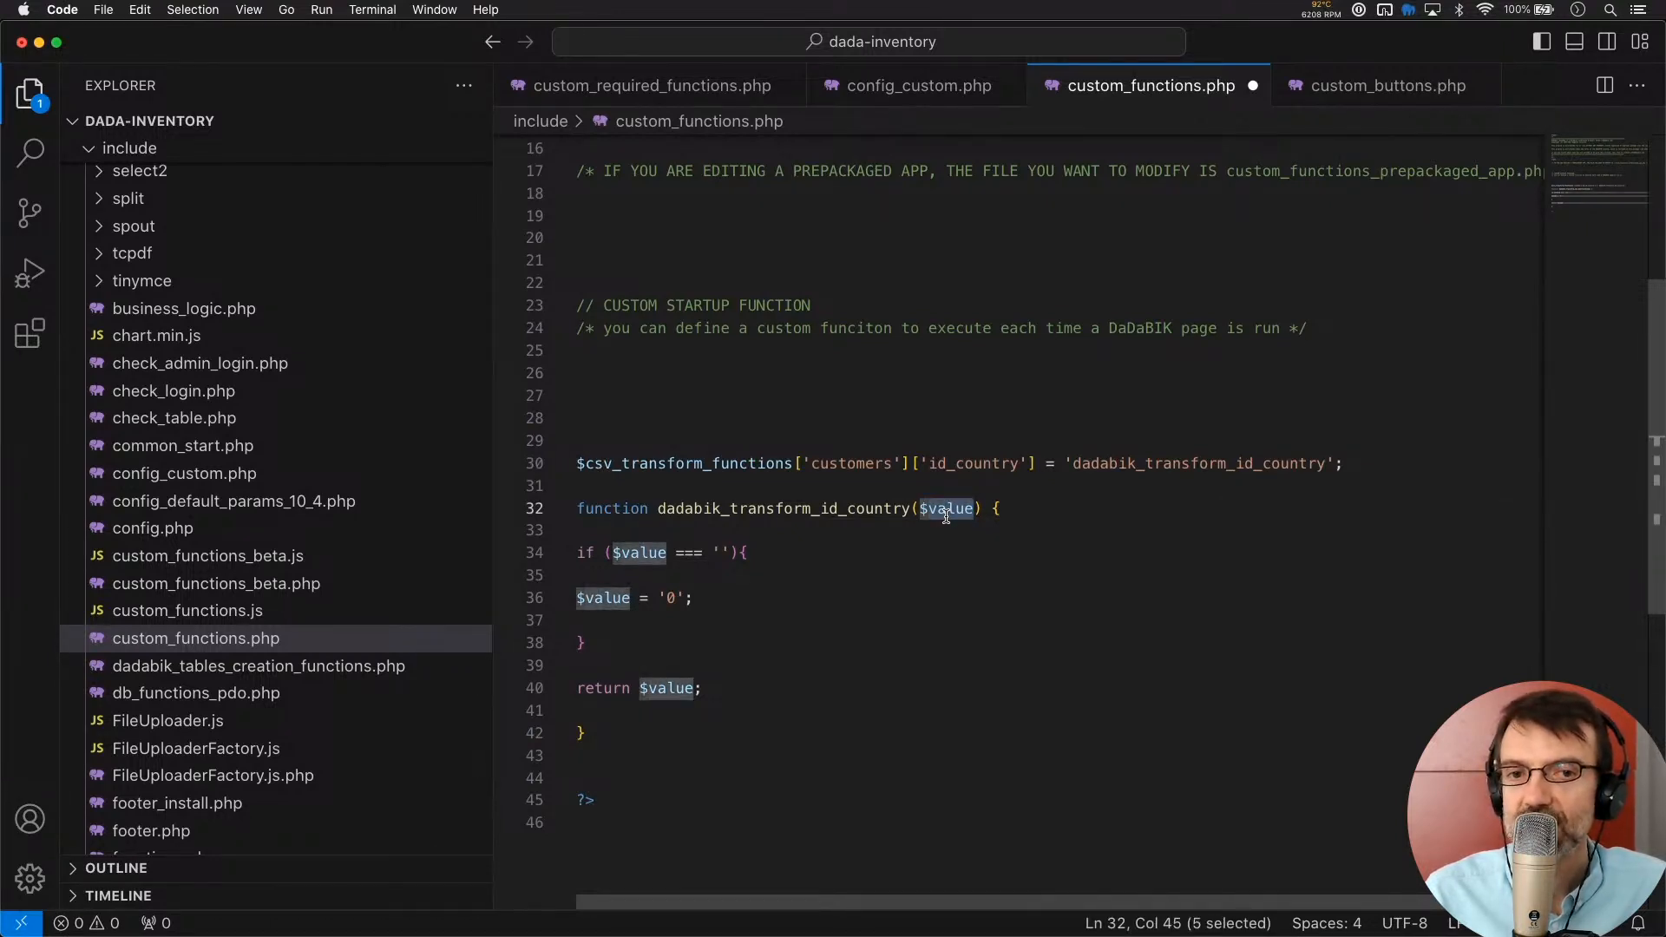
double_click(947, 512)
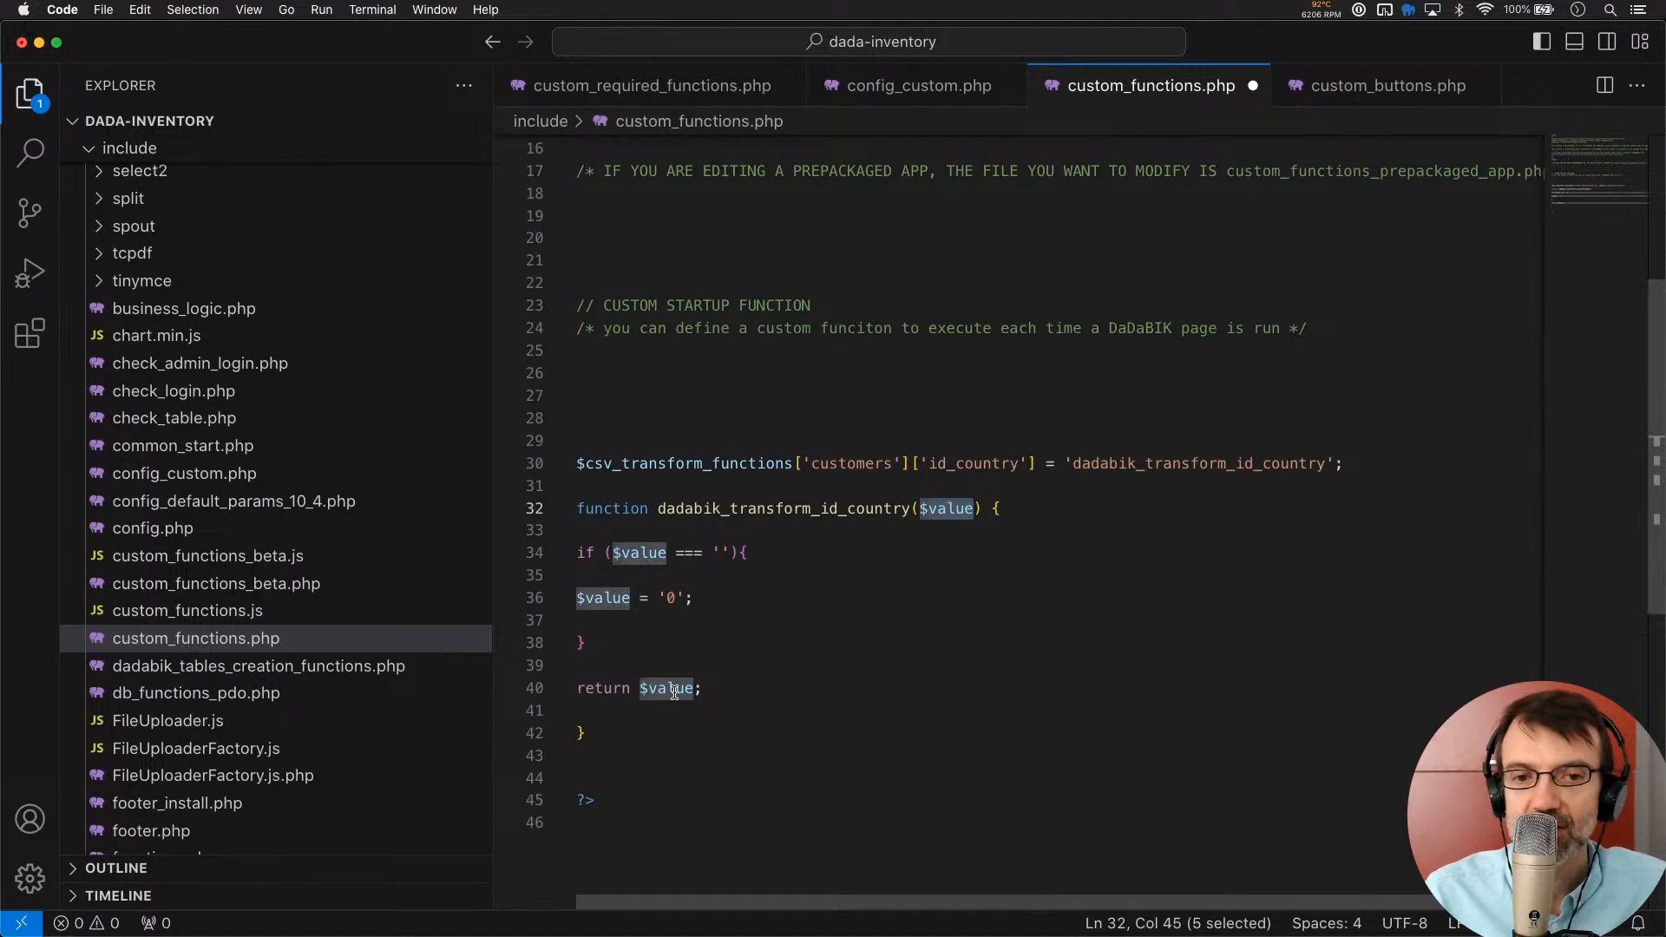
double_click(674, 691)
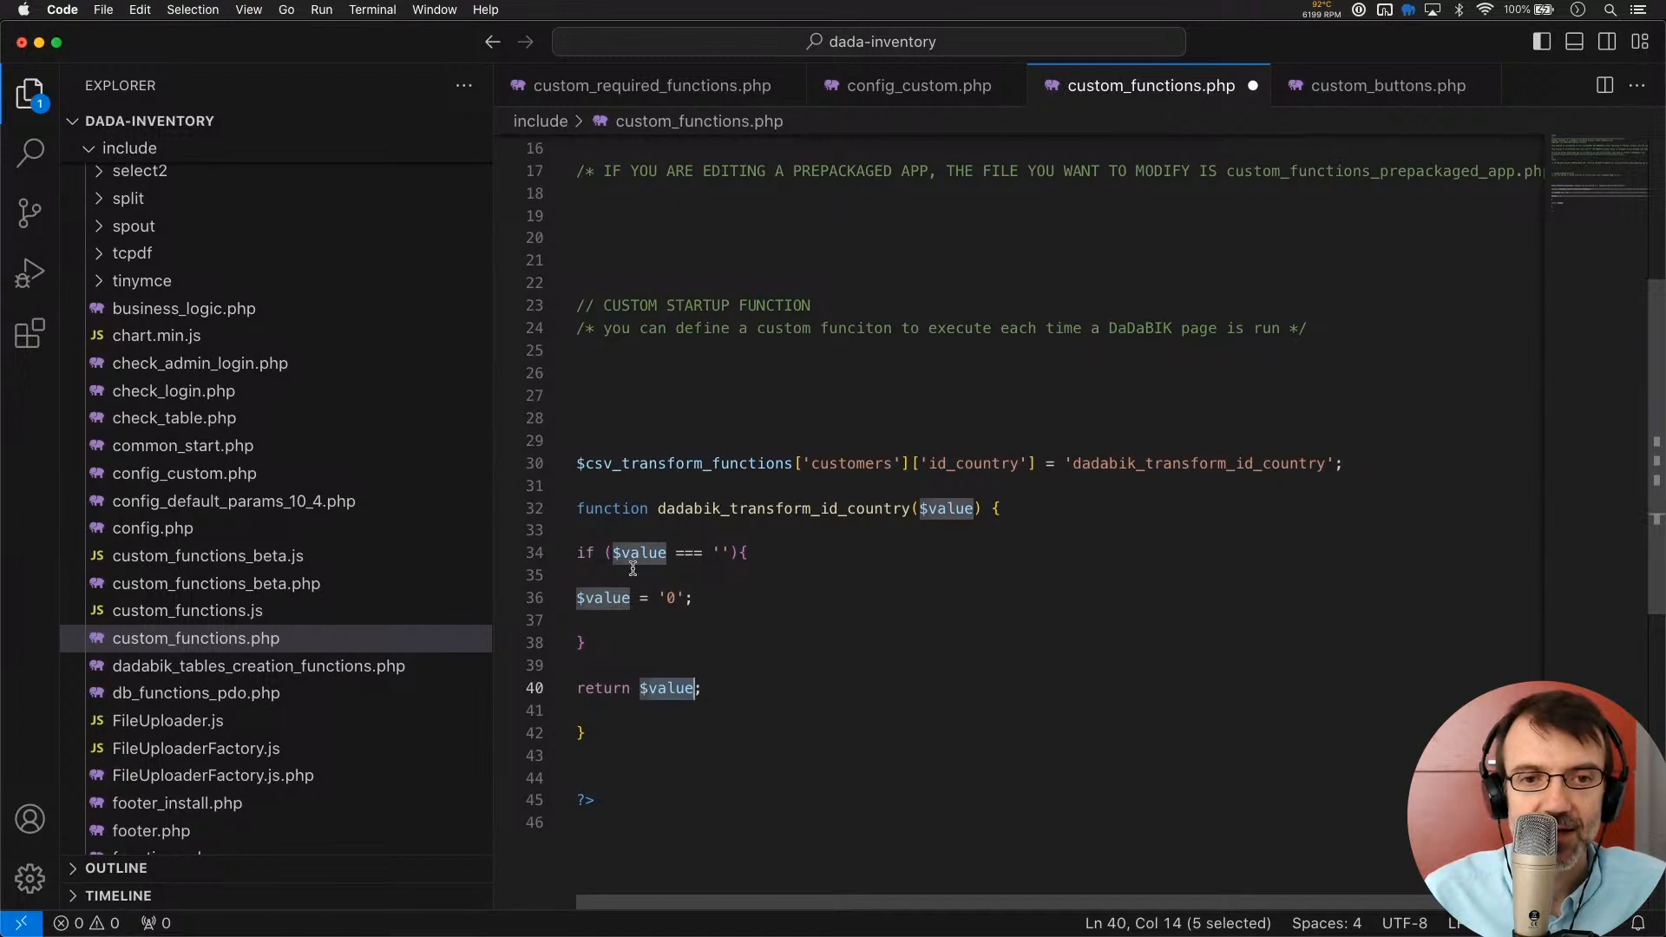
click(713, 613)
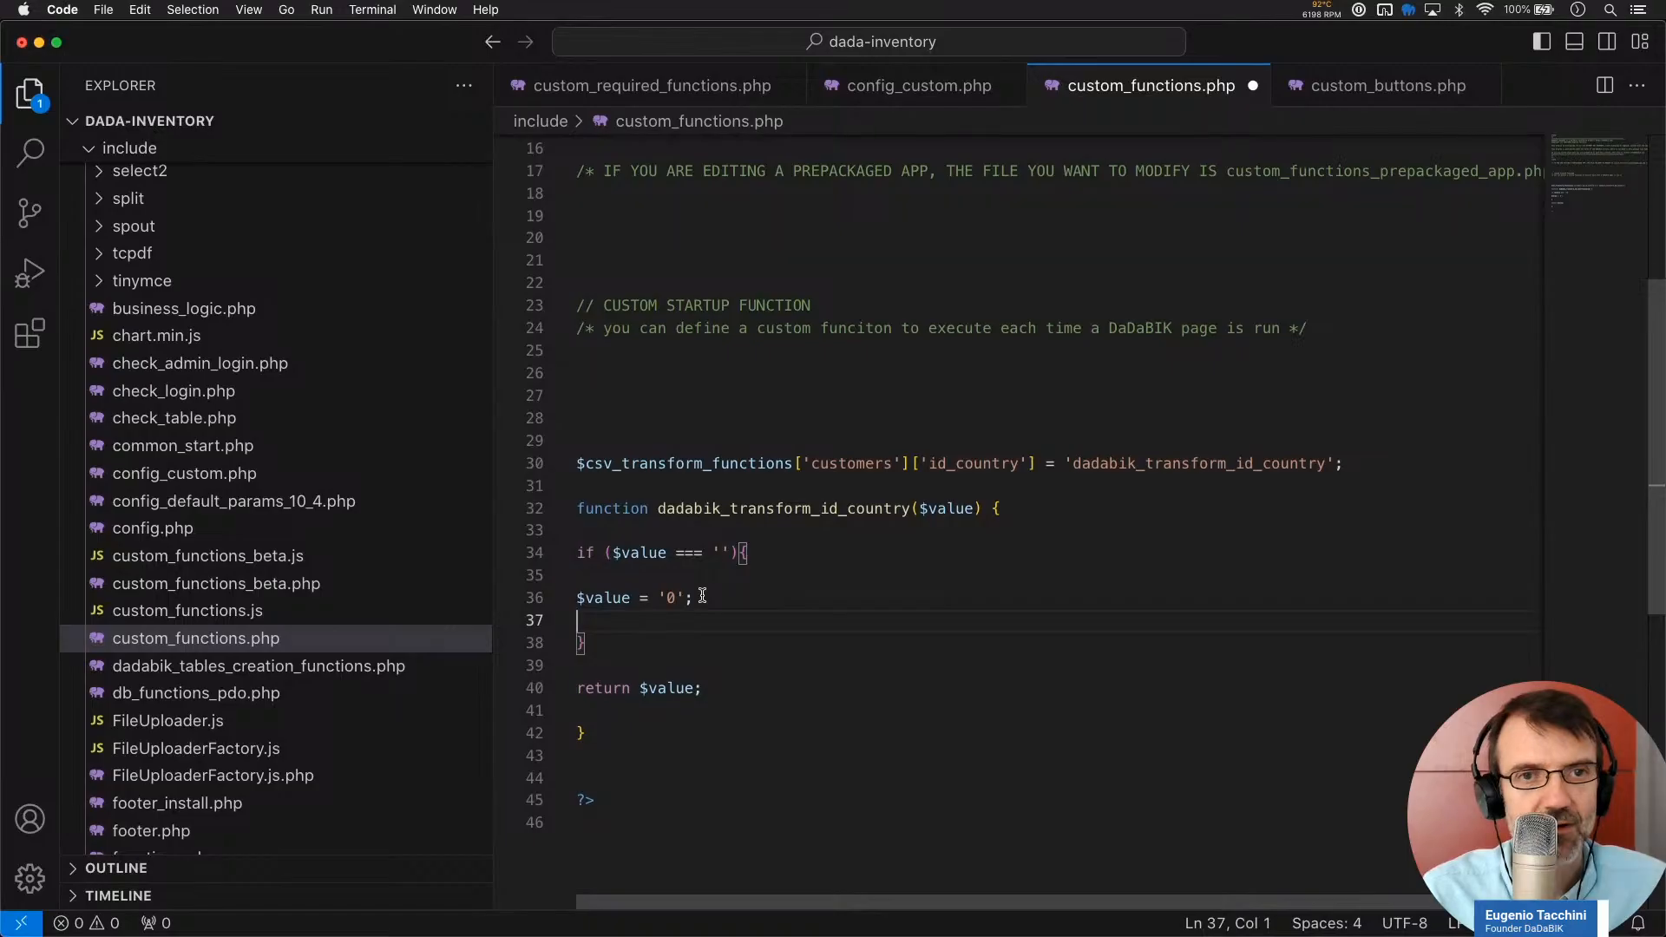
key(super+Tab)
click(989, 37)
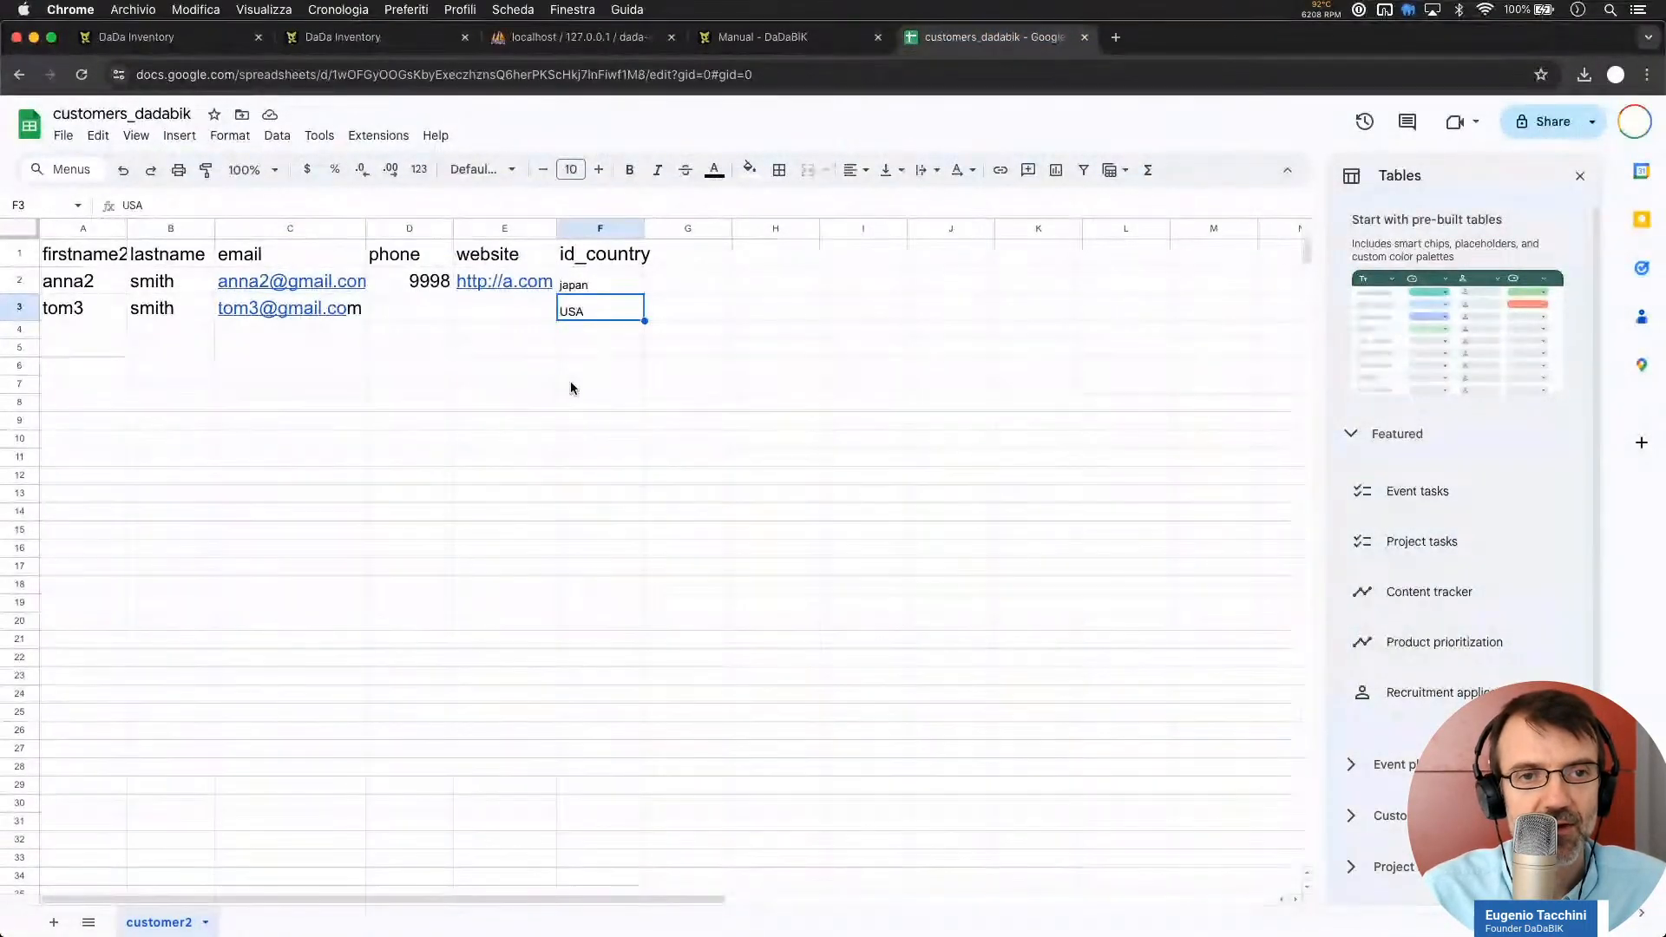
Clear the USA country value from cell F3, checking it against the DaDaBIK customer edit form
key(BackSpace)
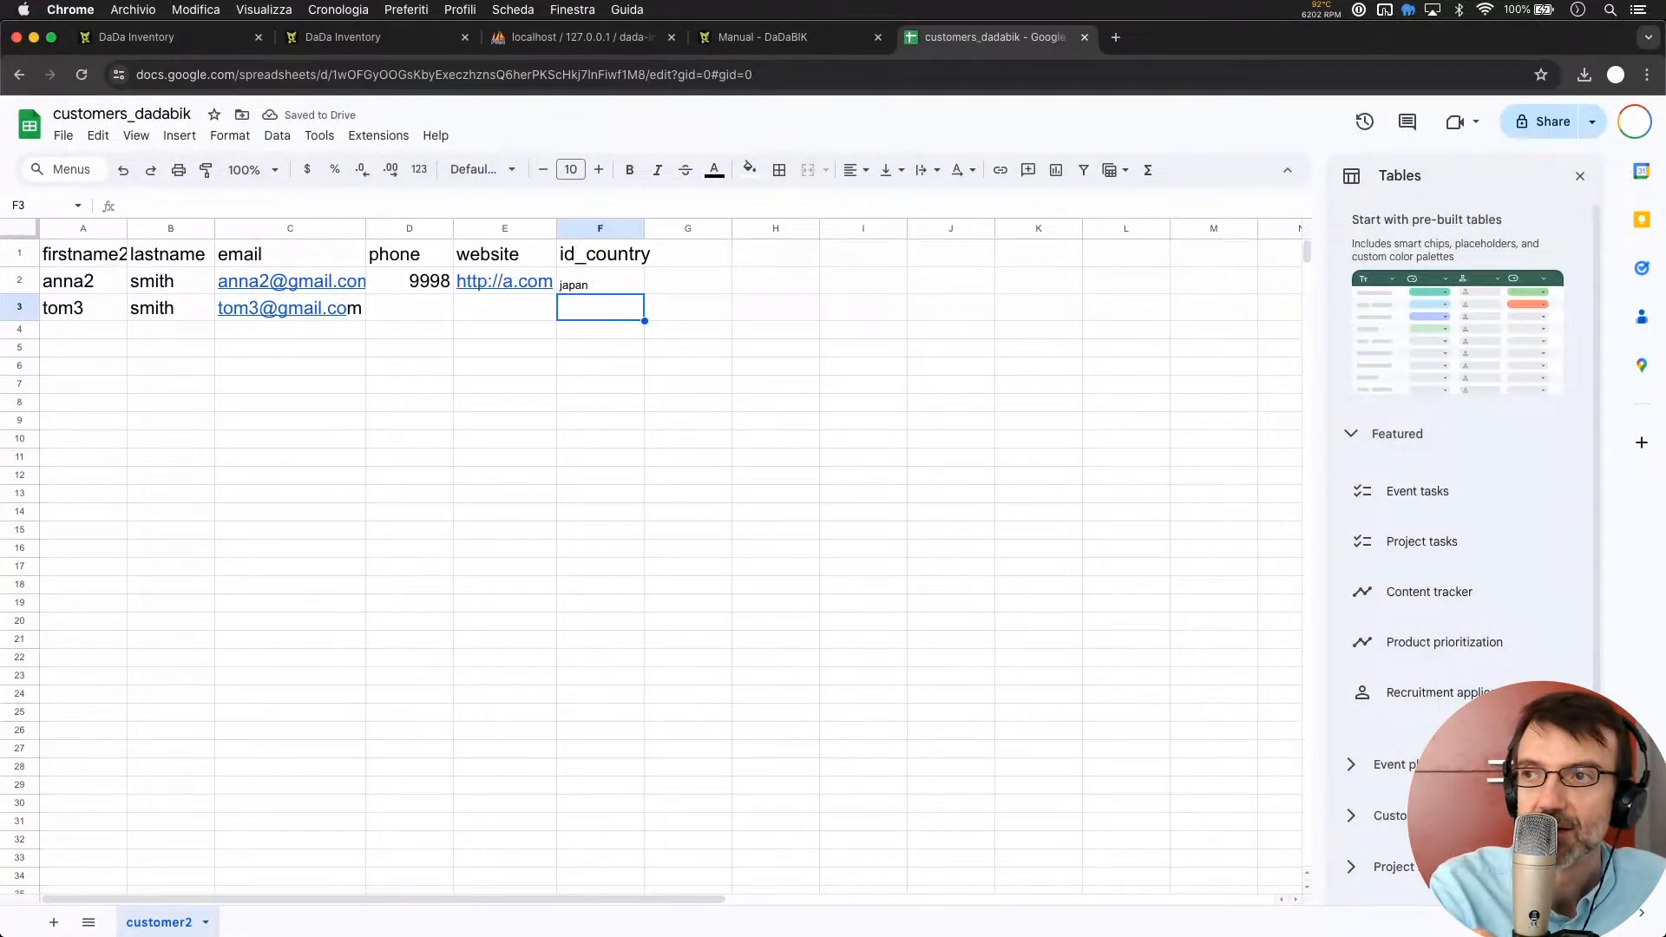
click(169, 51)
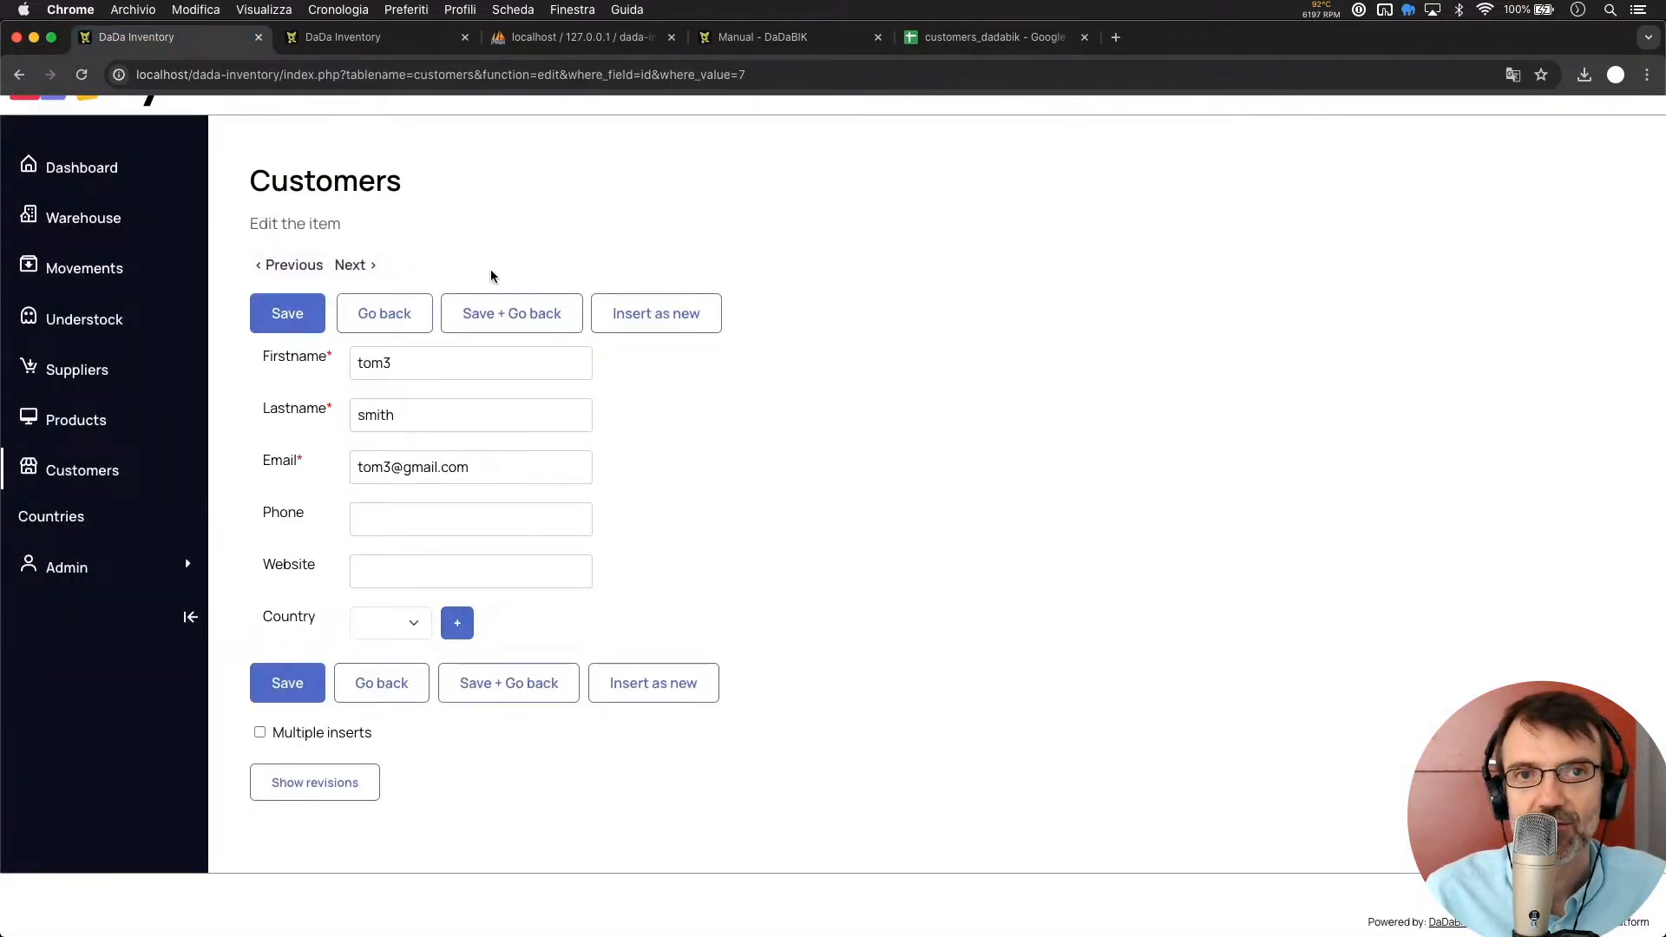
click(969, 40)
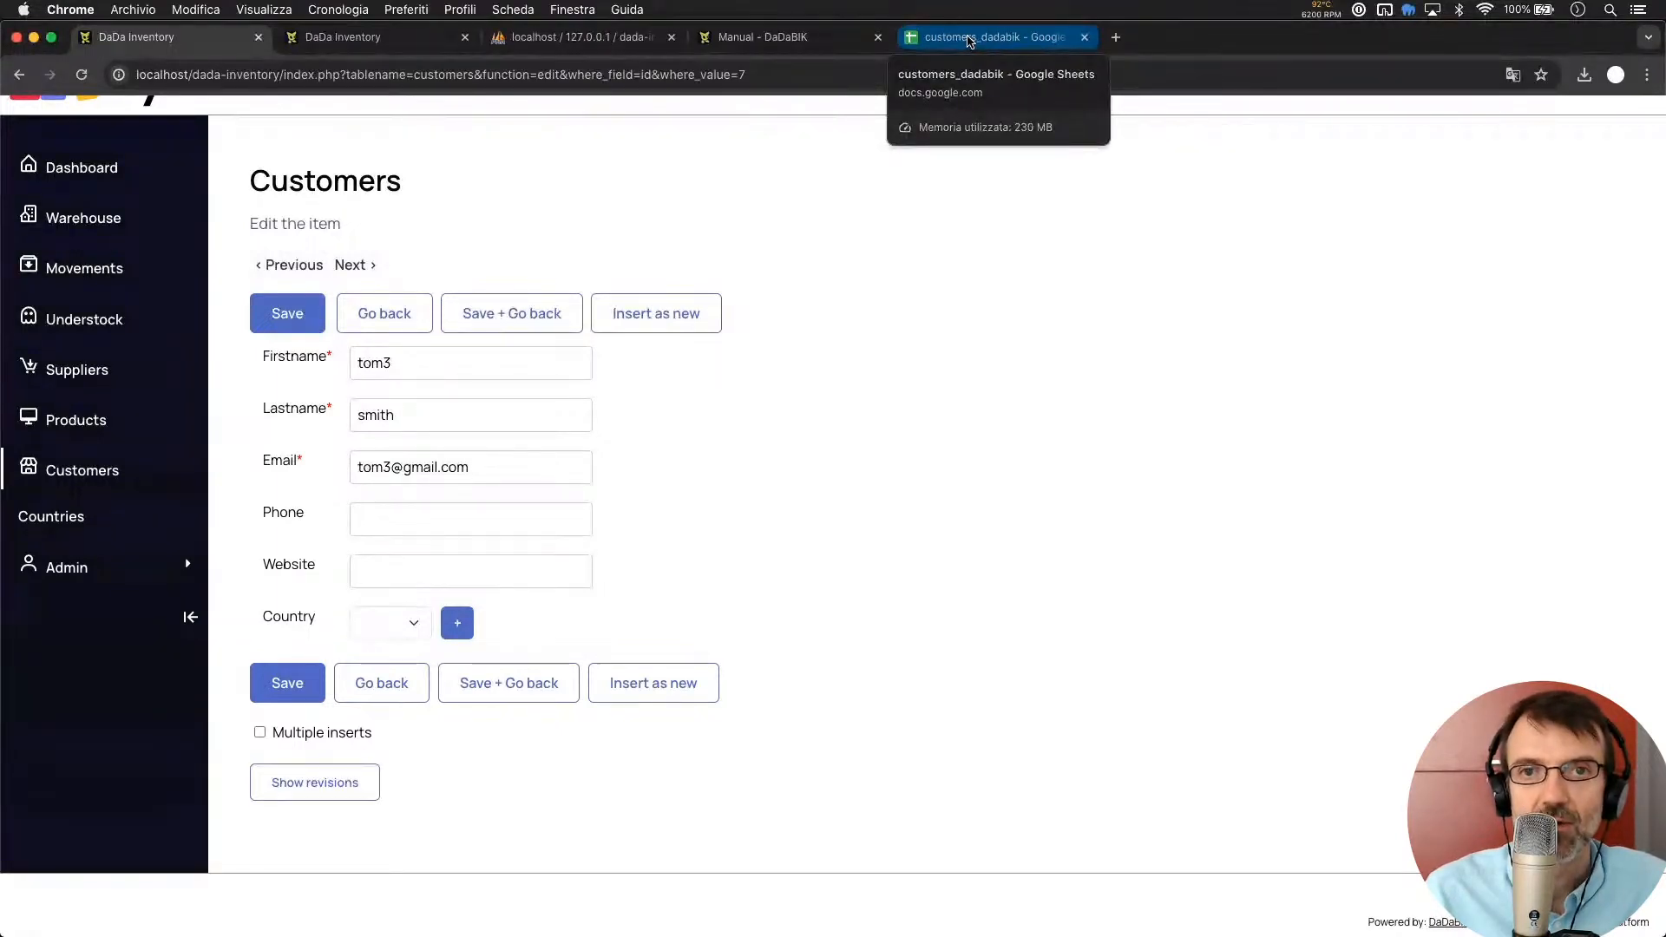
click(969, 41)
click(290, 435)
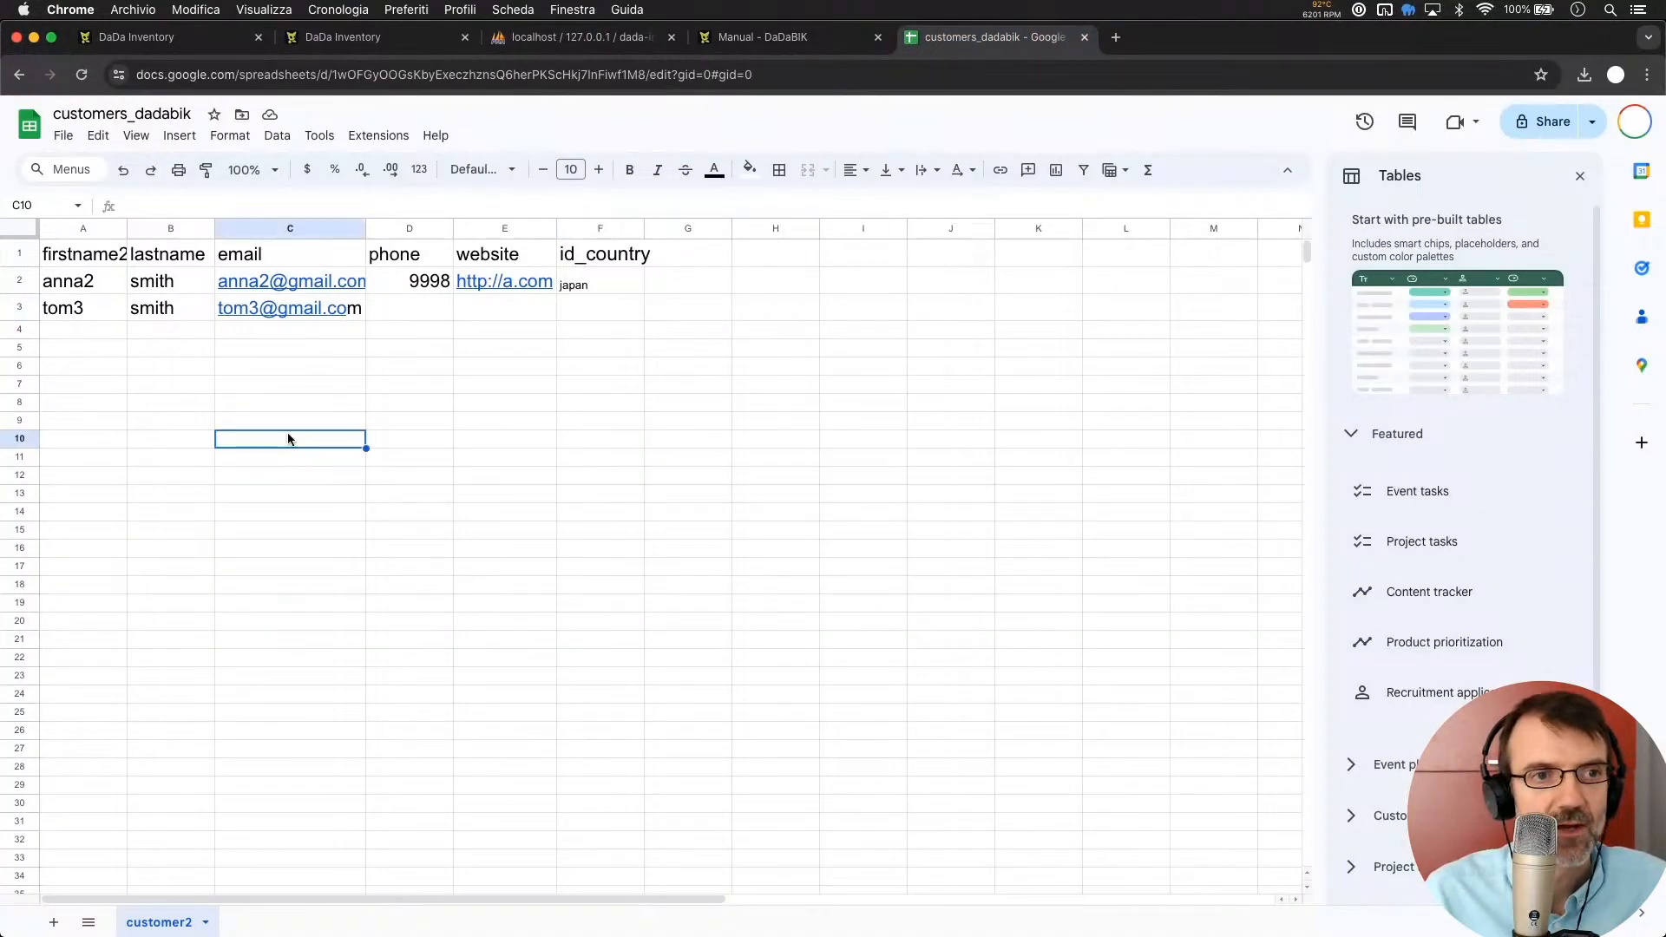
Rename the first names anna2 to anna4 and tom3 to tom4
click(90, 276)
key(BackSpace)
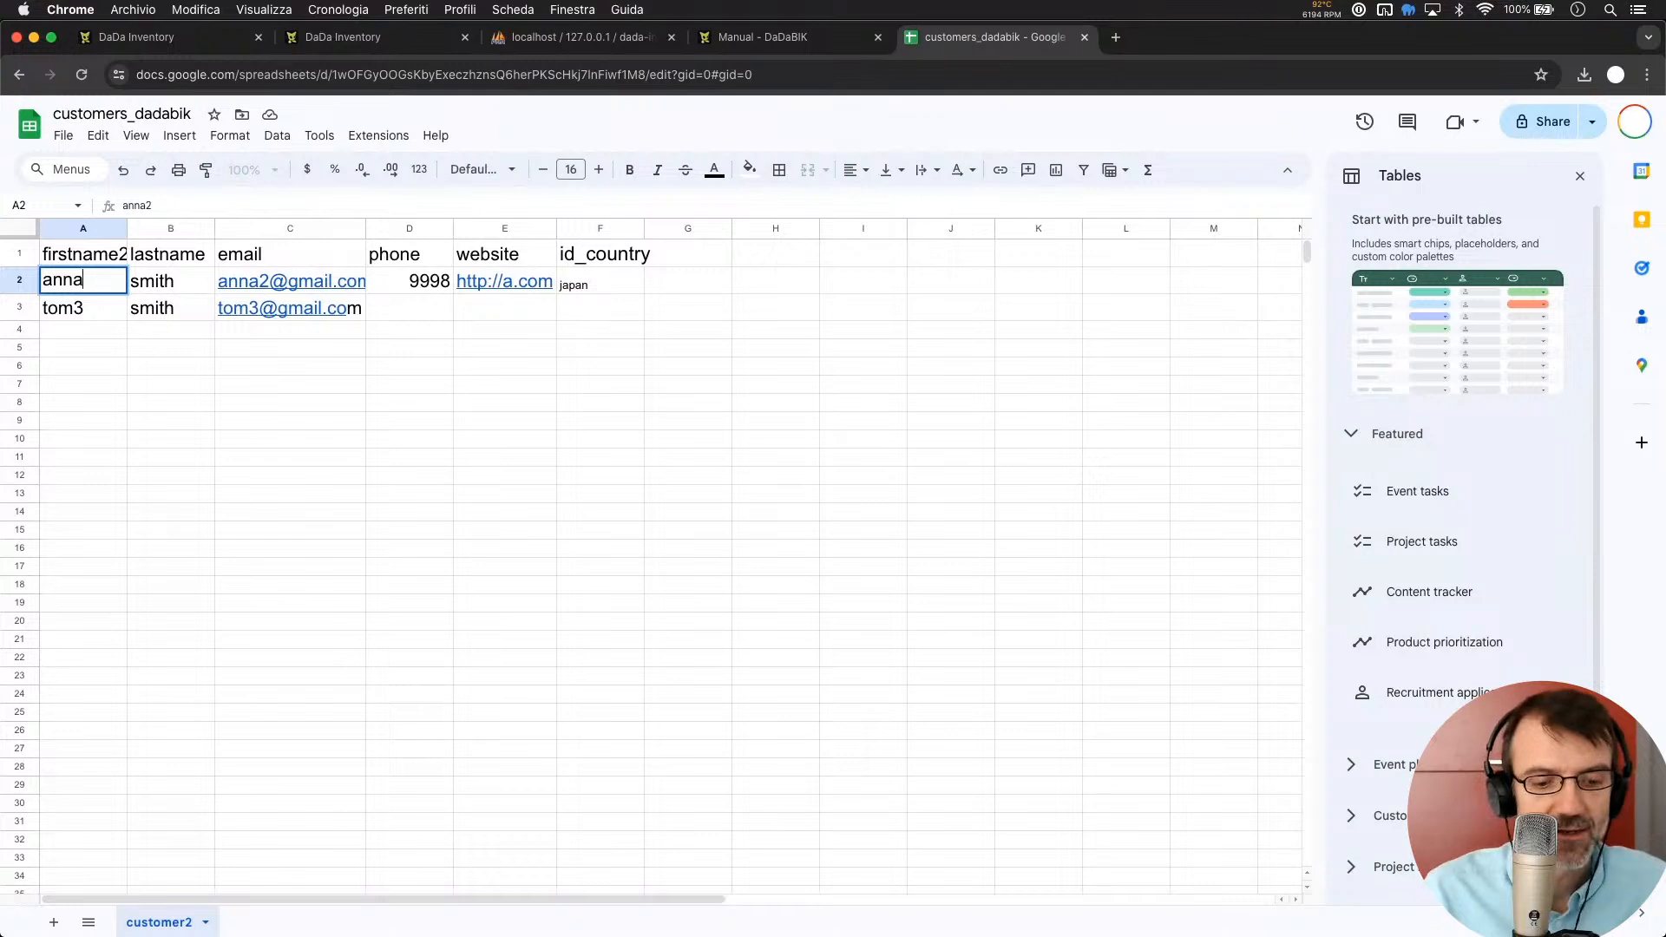
text(4)
click(96, 300)
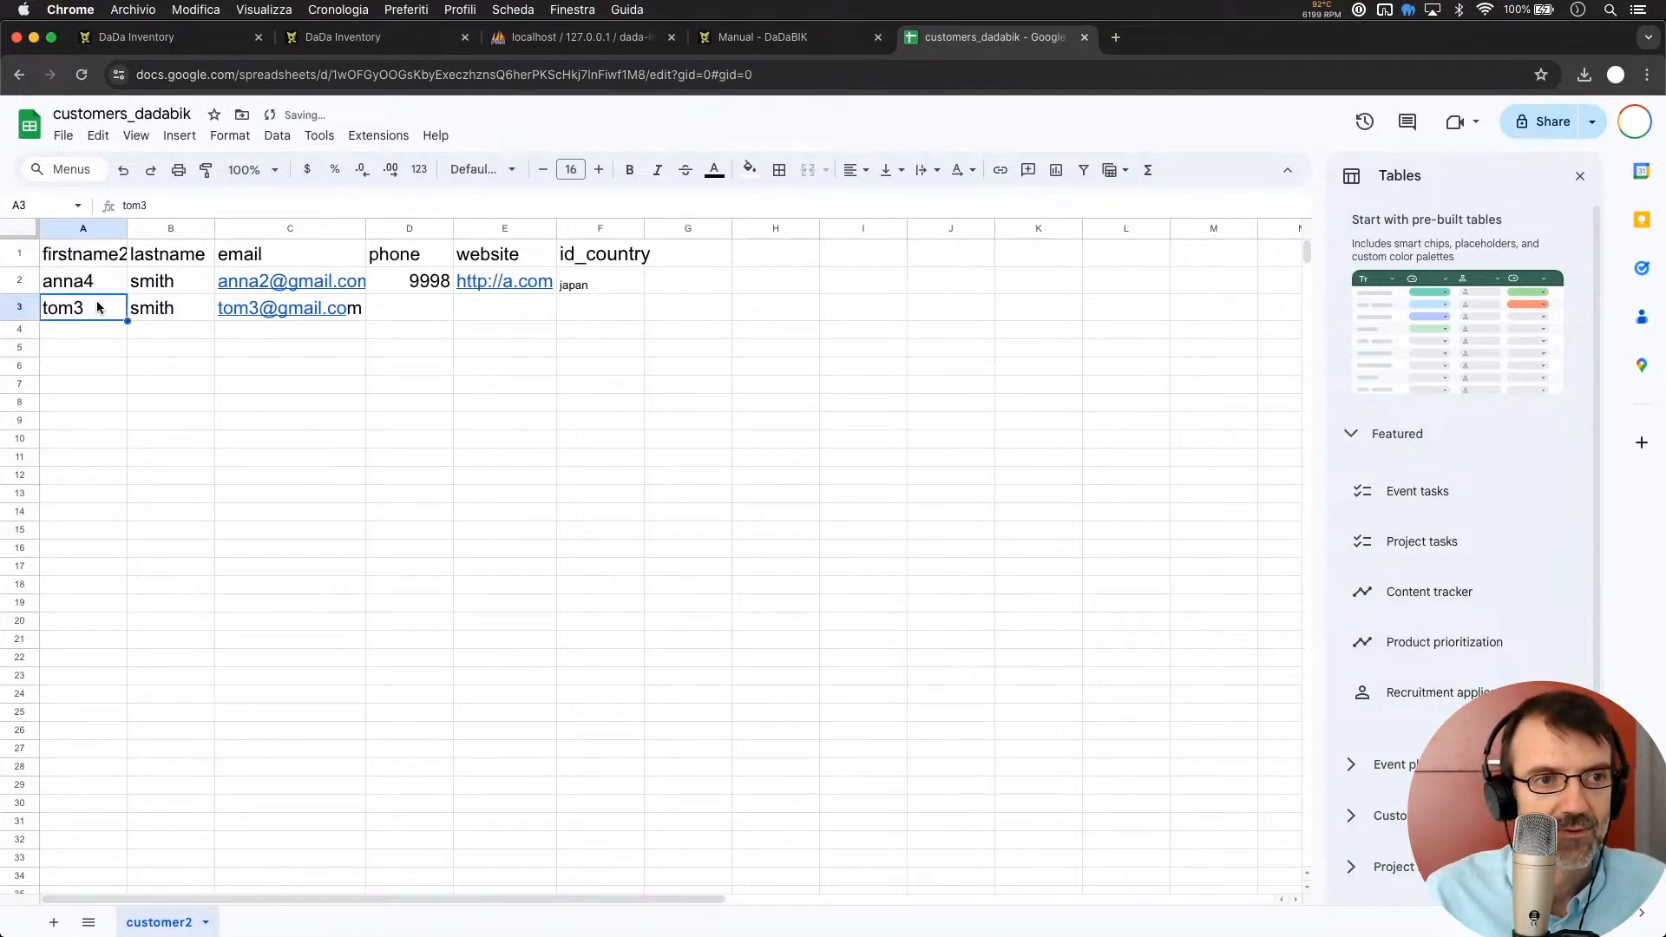
double_click(96, 300)
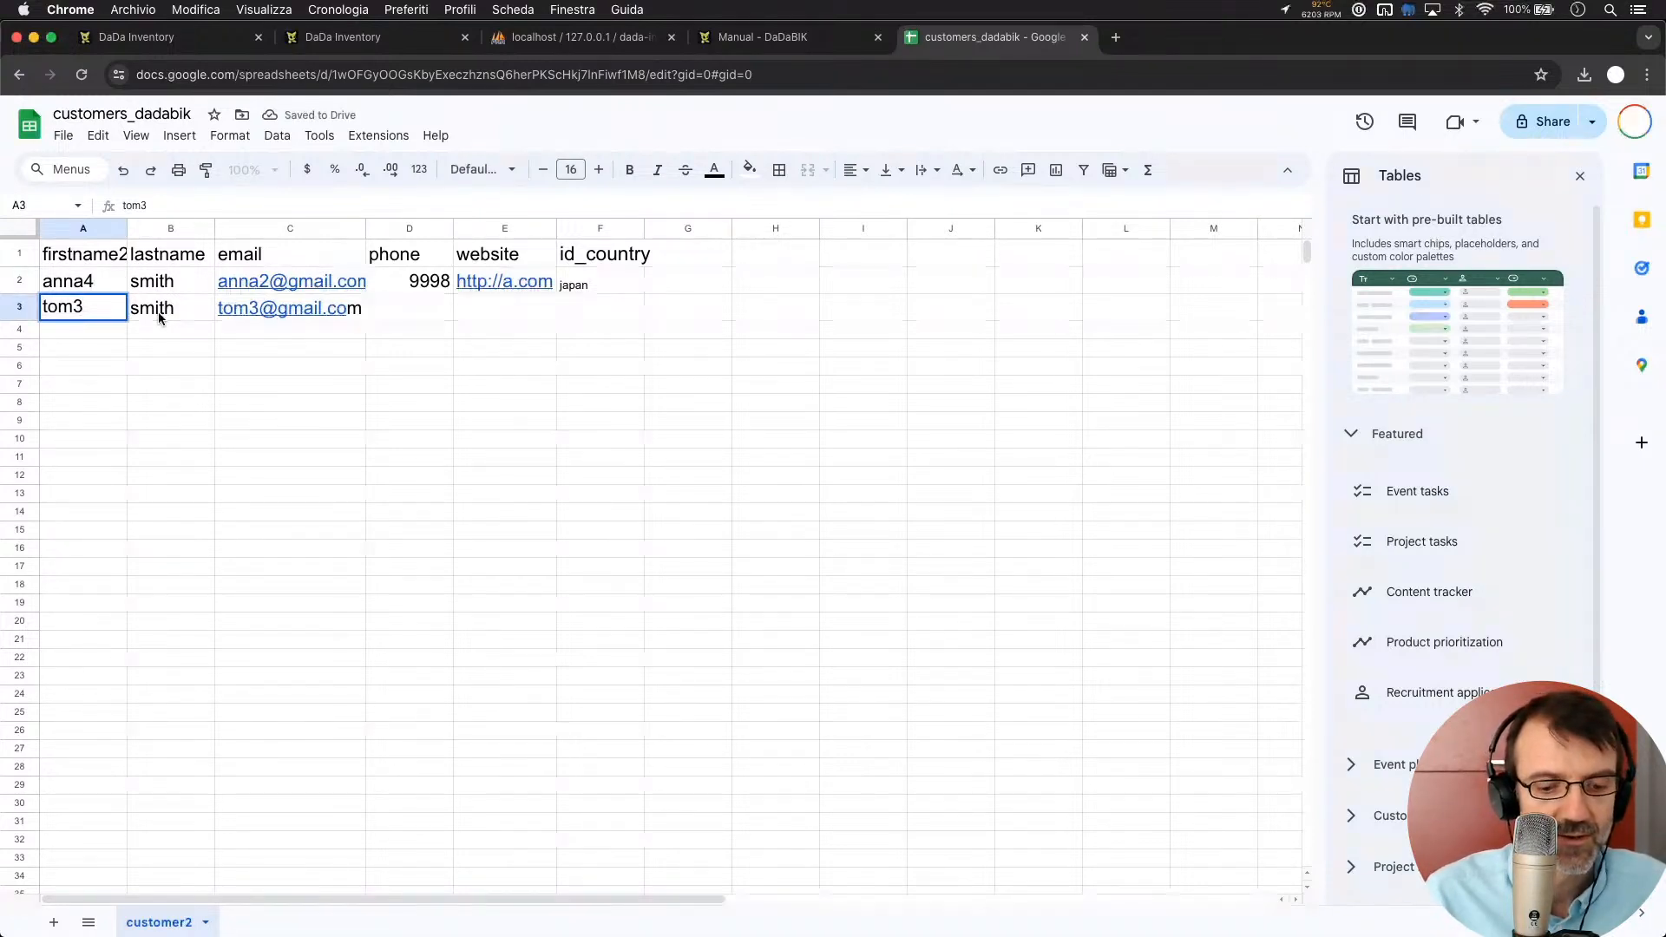
key(BackSpace)
text(4)
click(226, 381)
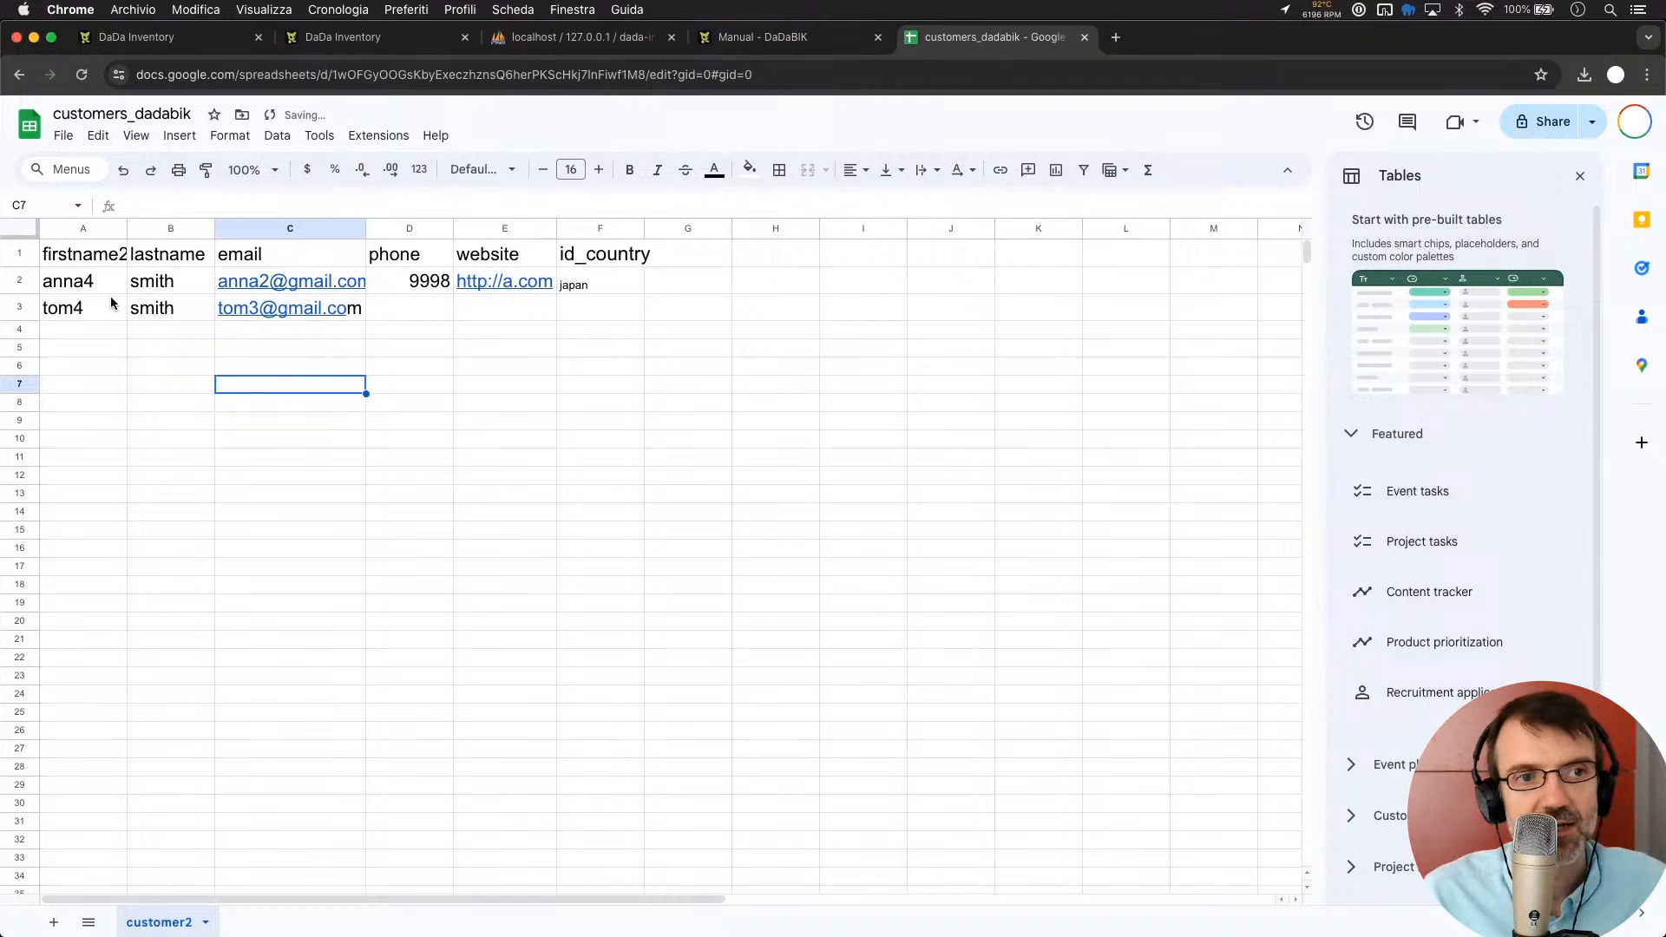
Change the number in both customers' email addresses to 4
double_click(263, 286)
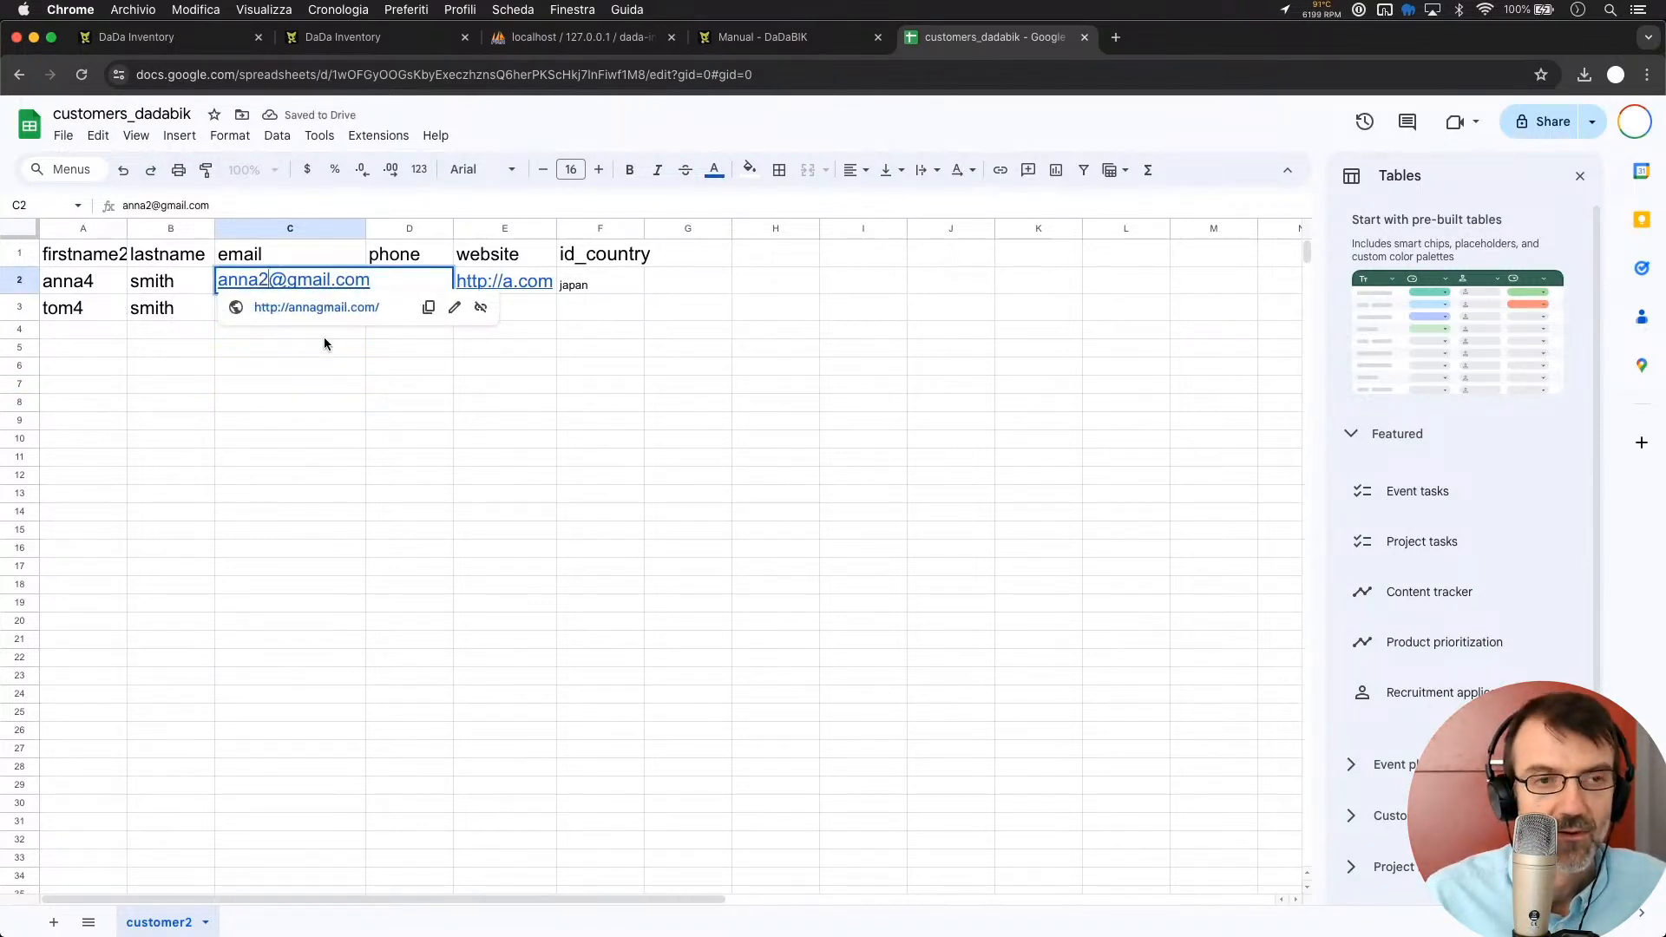
key(BackSpace)
text(4)
click(260, 383)
click(257, 311)
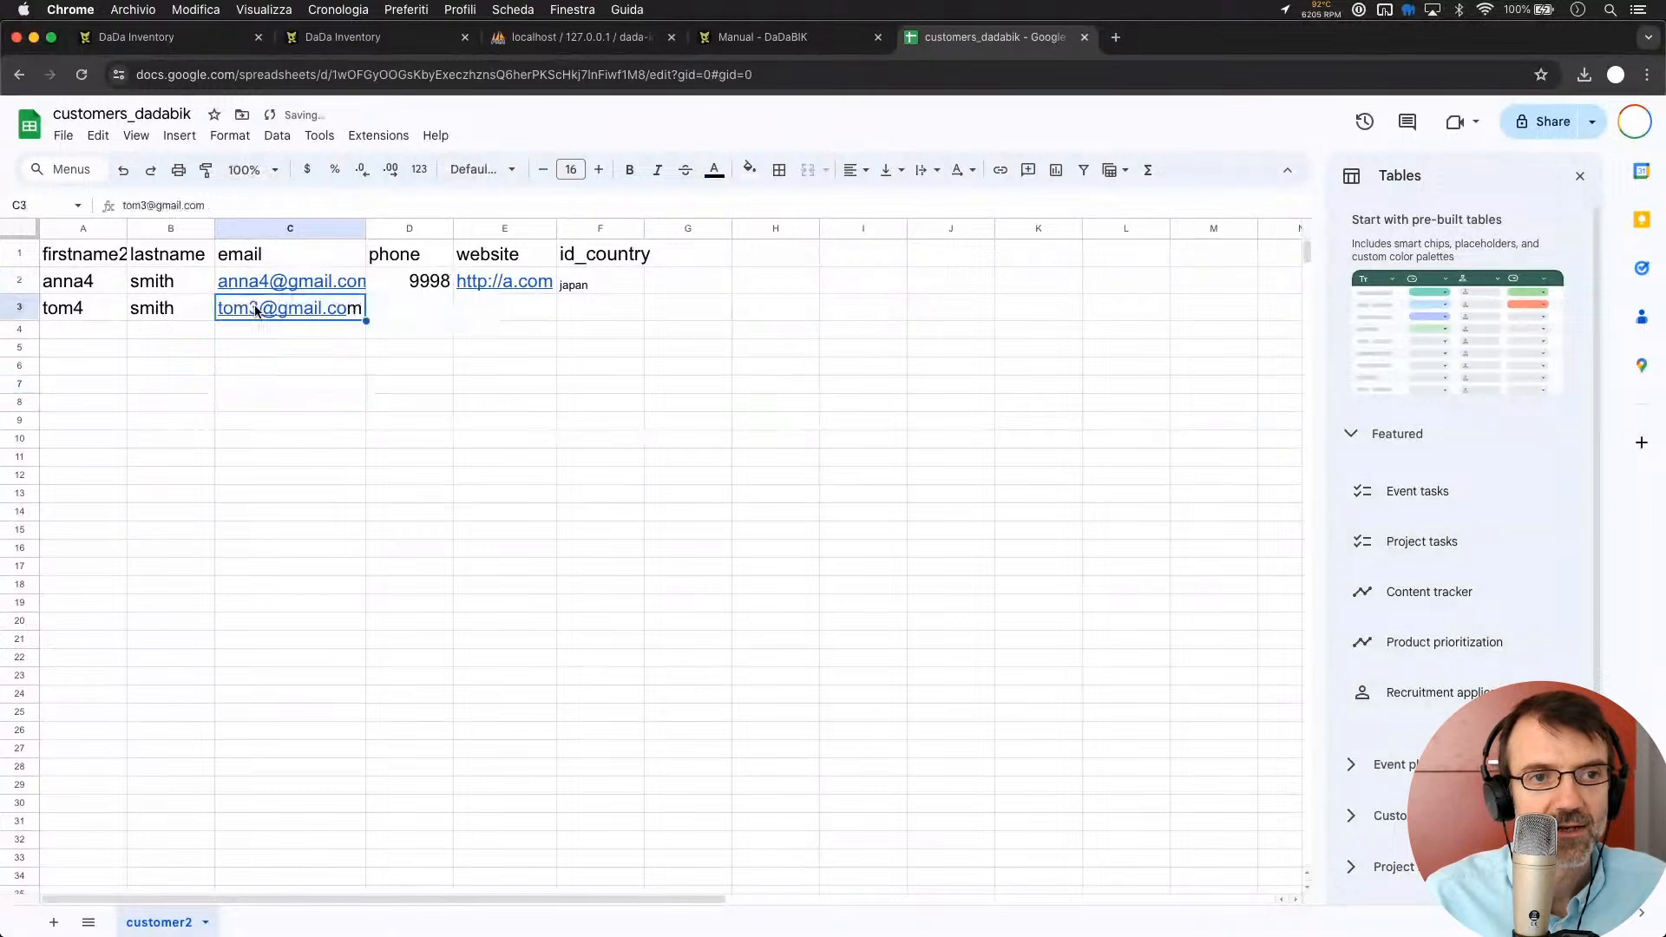
double_click(346, 306)
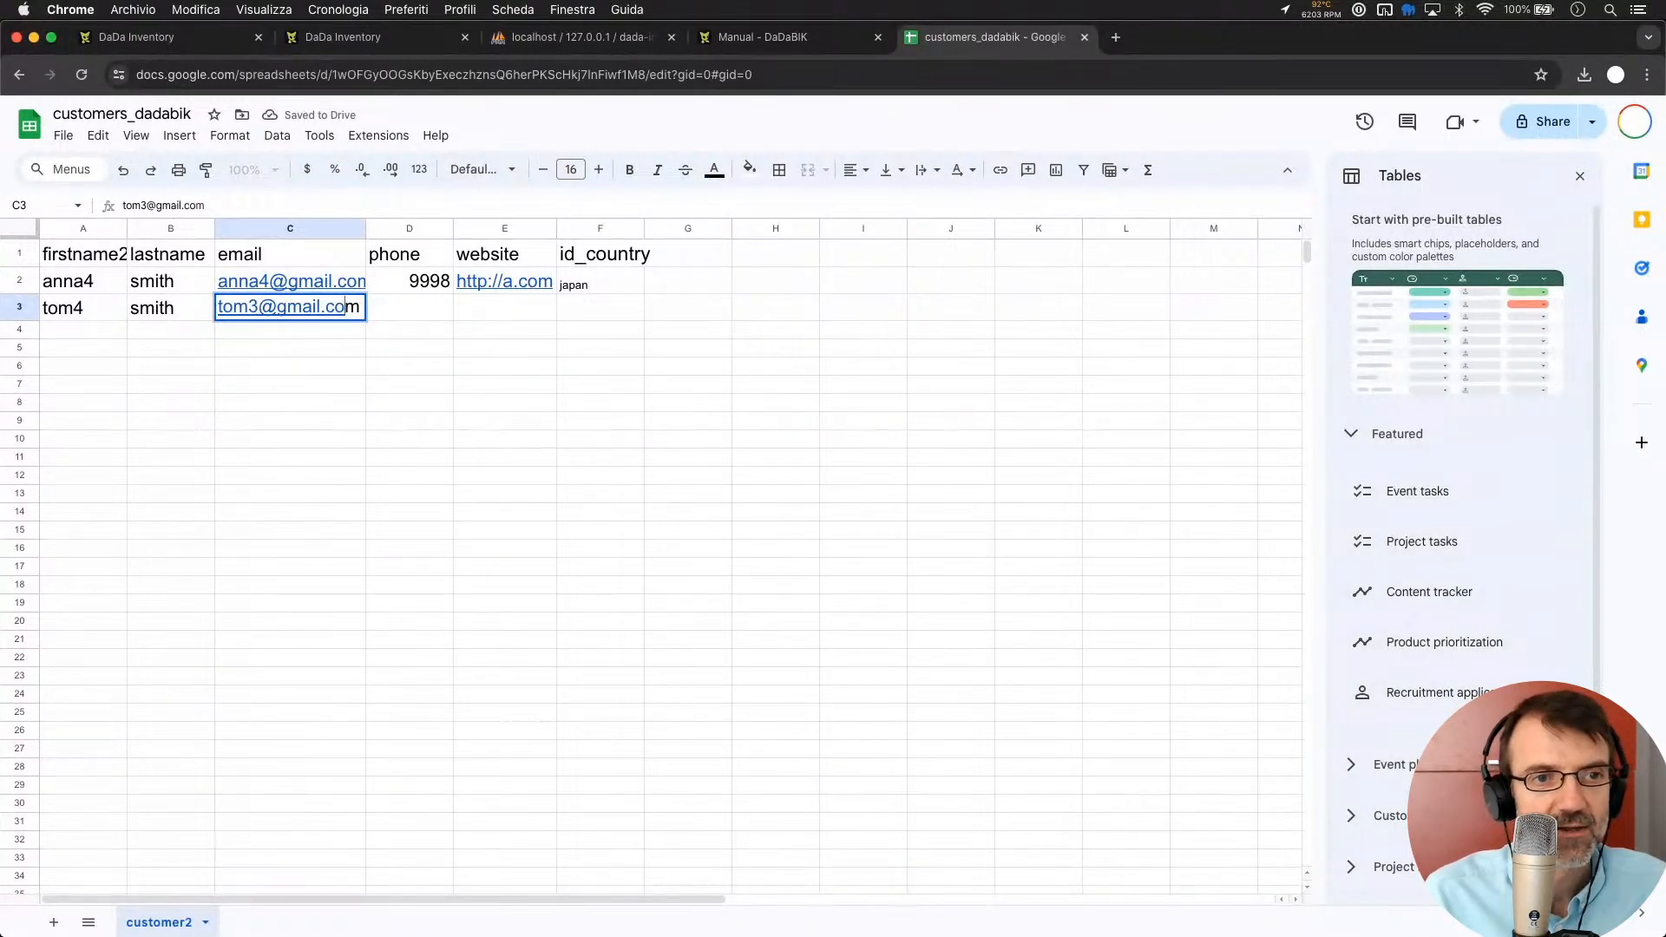
click(258, 306)
key(BackSpace)
text(4)
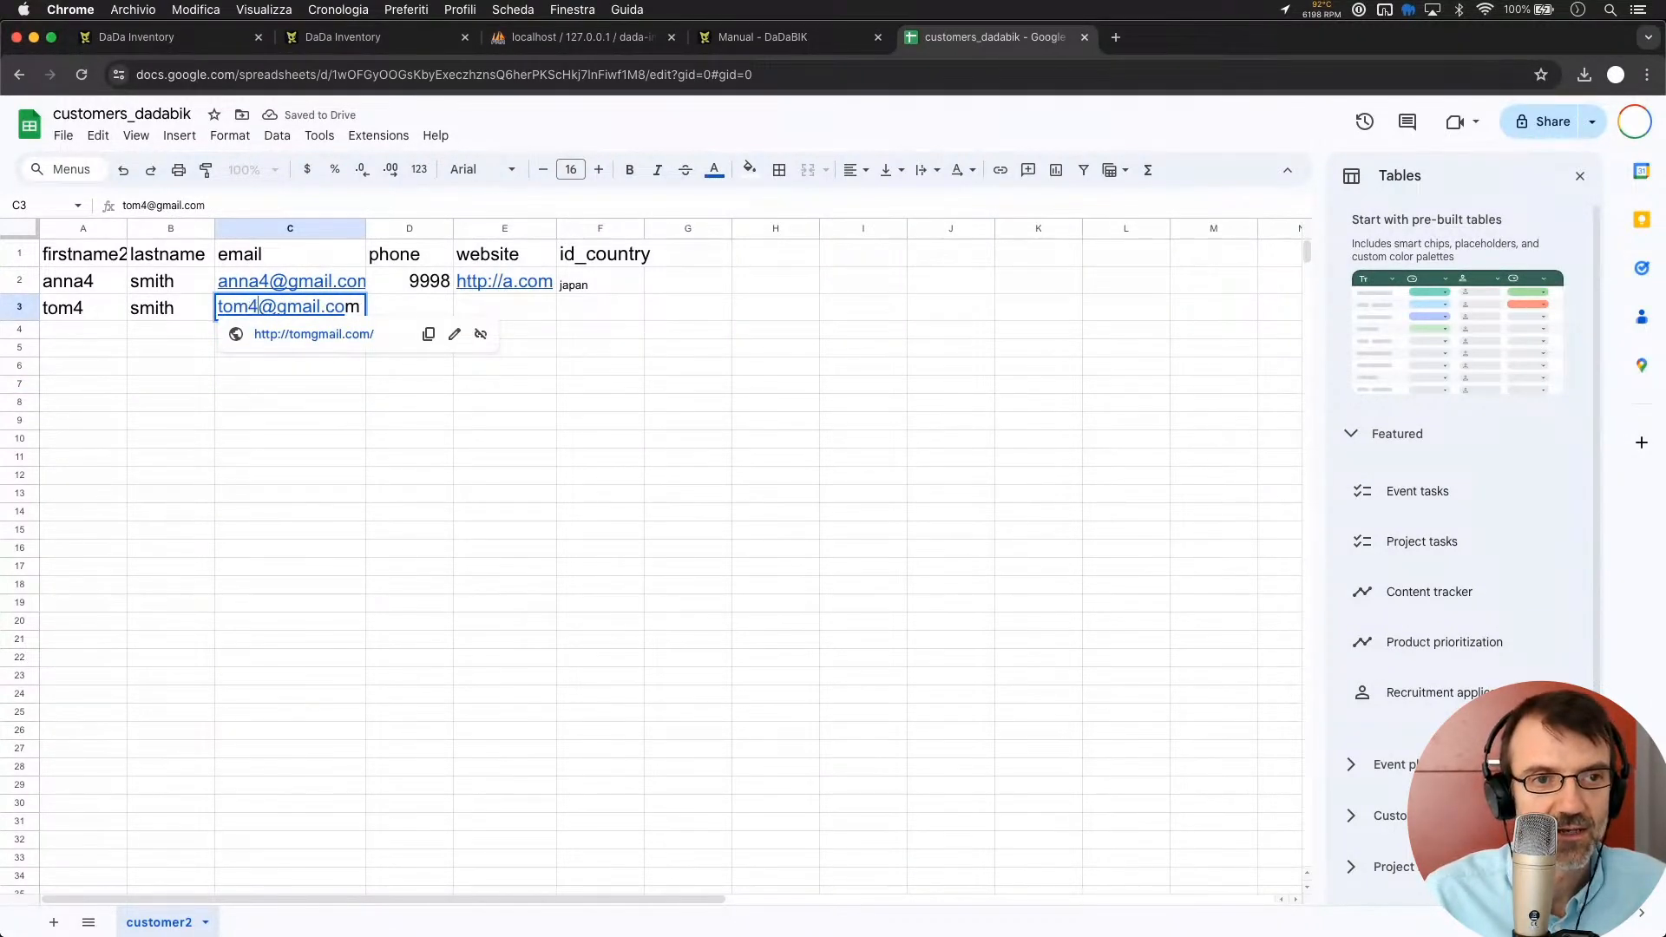
click(297, 376)
click(285, 351)
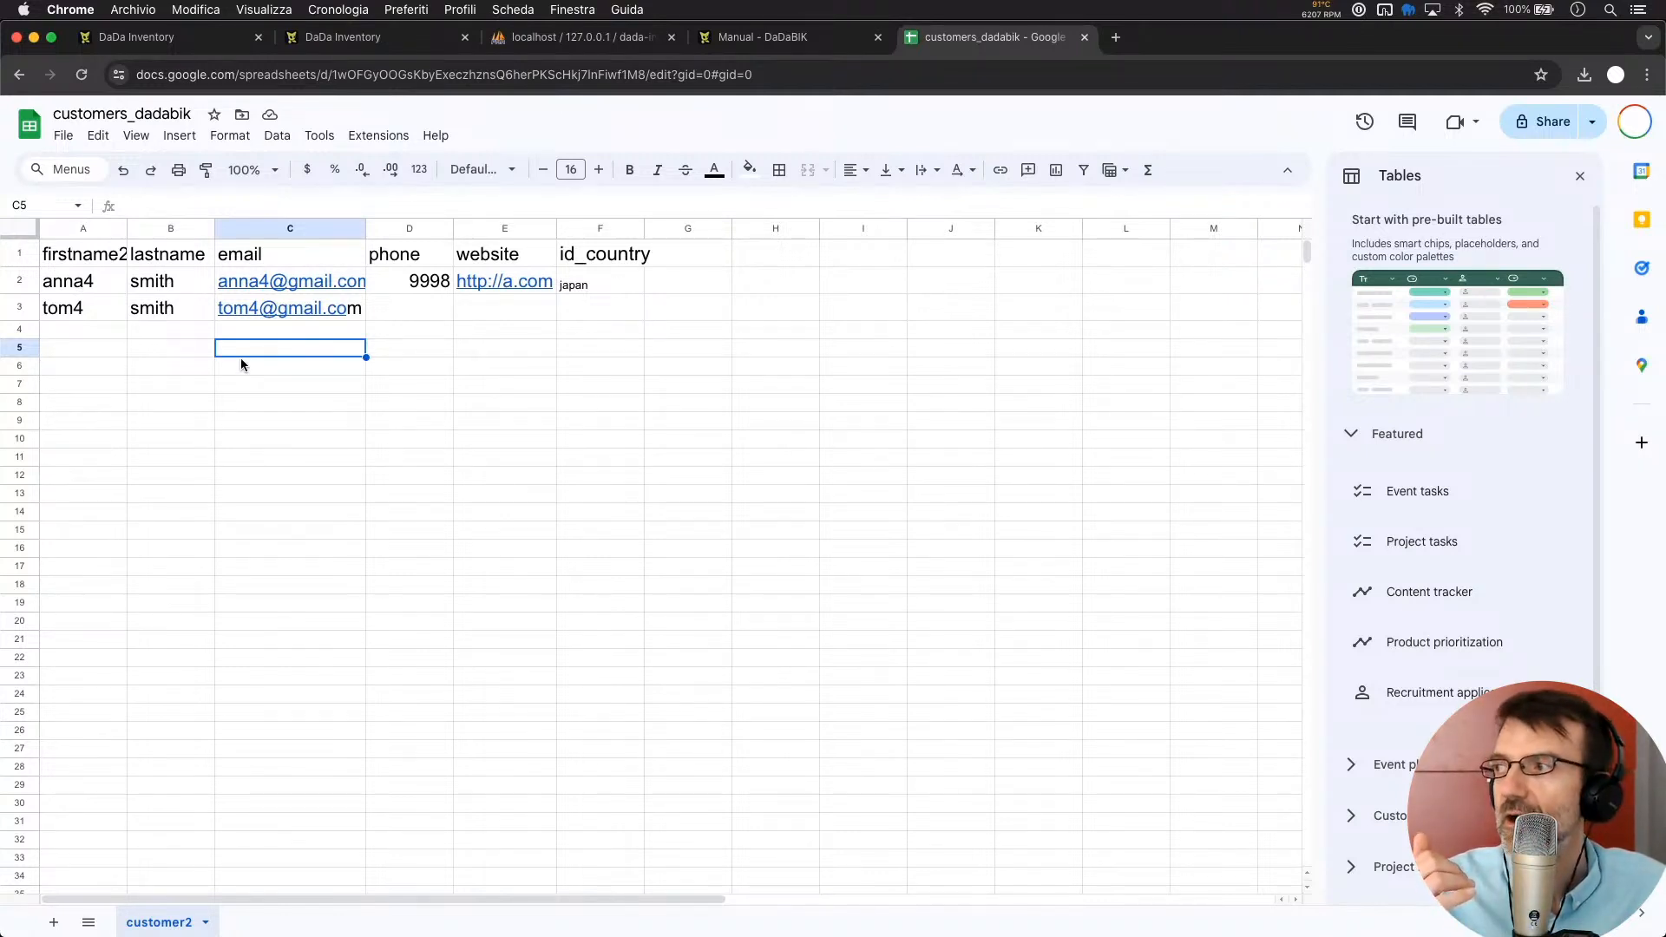
mouse_move(254, 311)
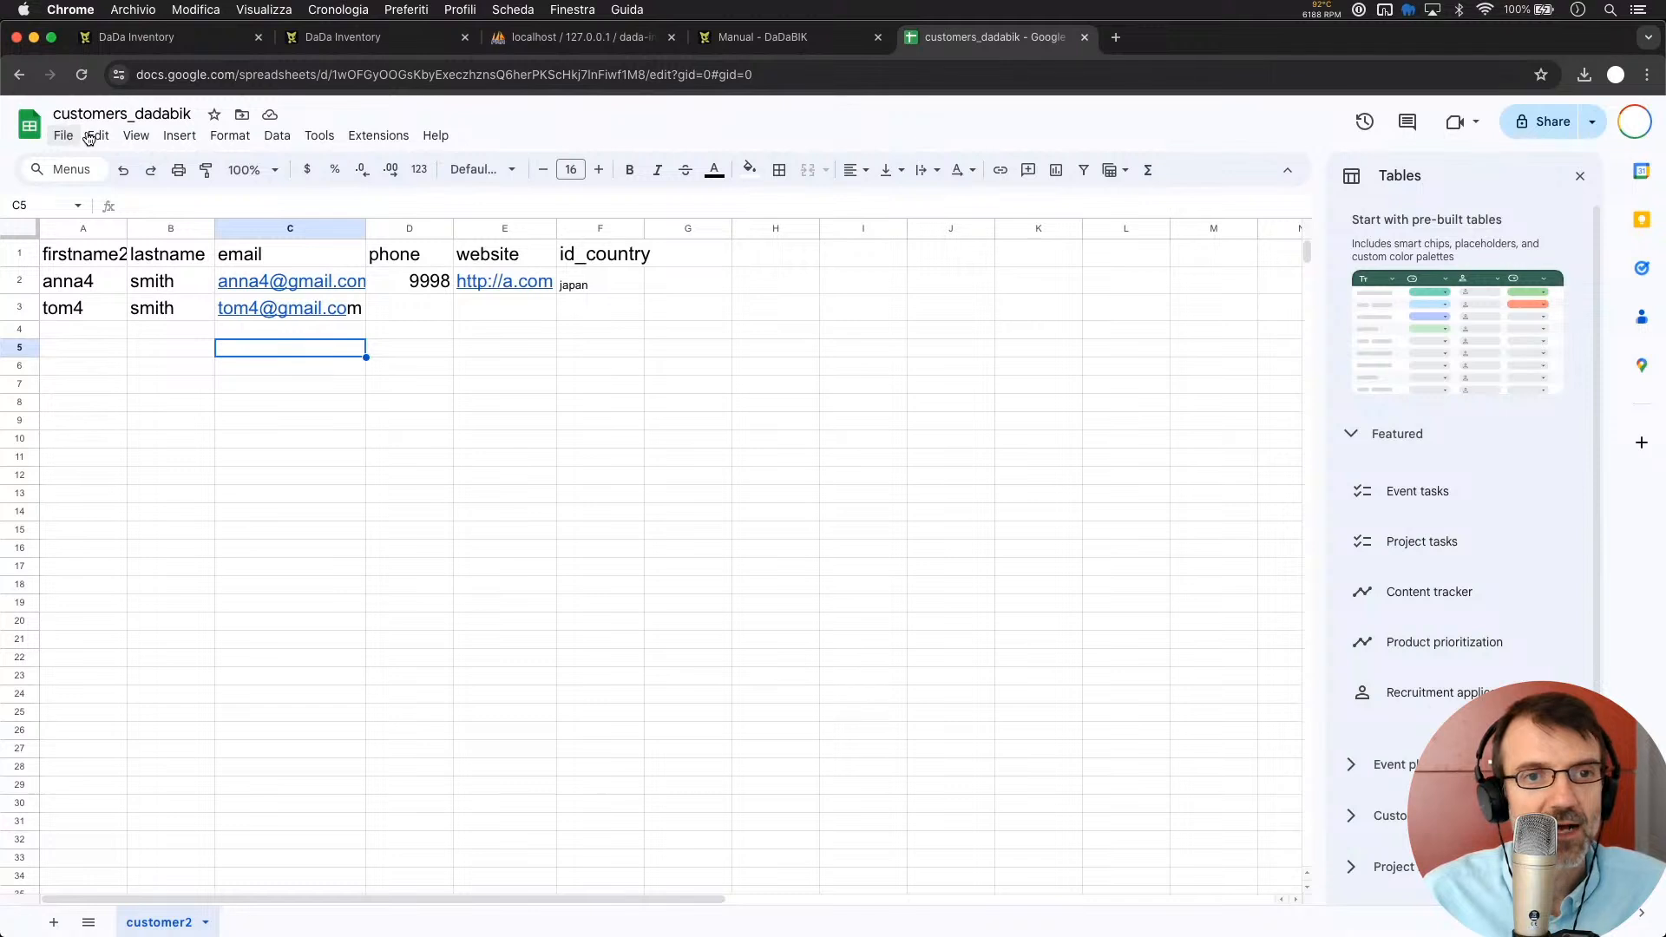
Select F2 (japan) and download the sheet as customers_dadabik (7).xlsx via File > Download
click(575, 288)
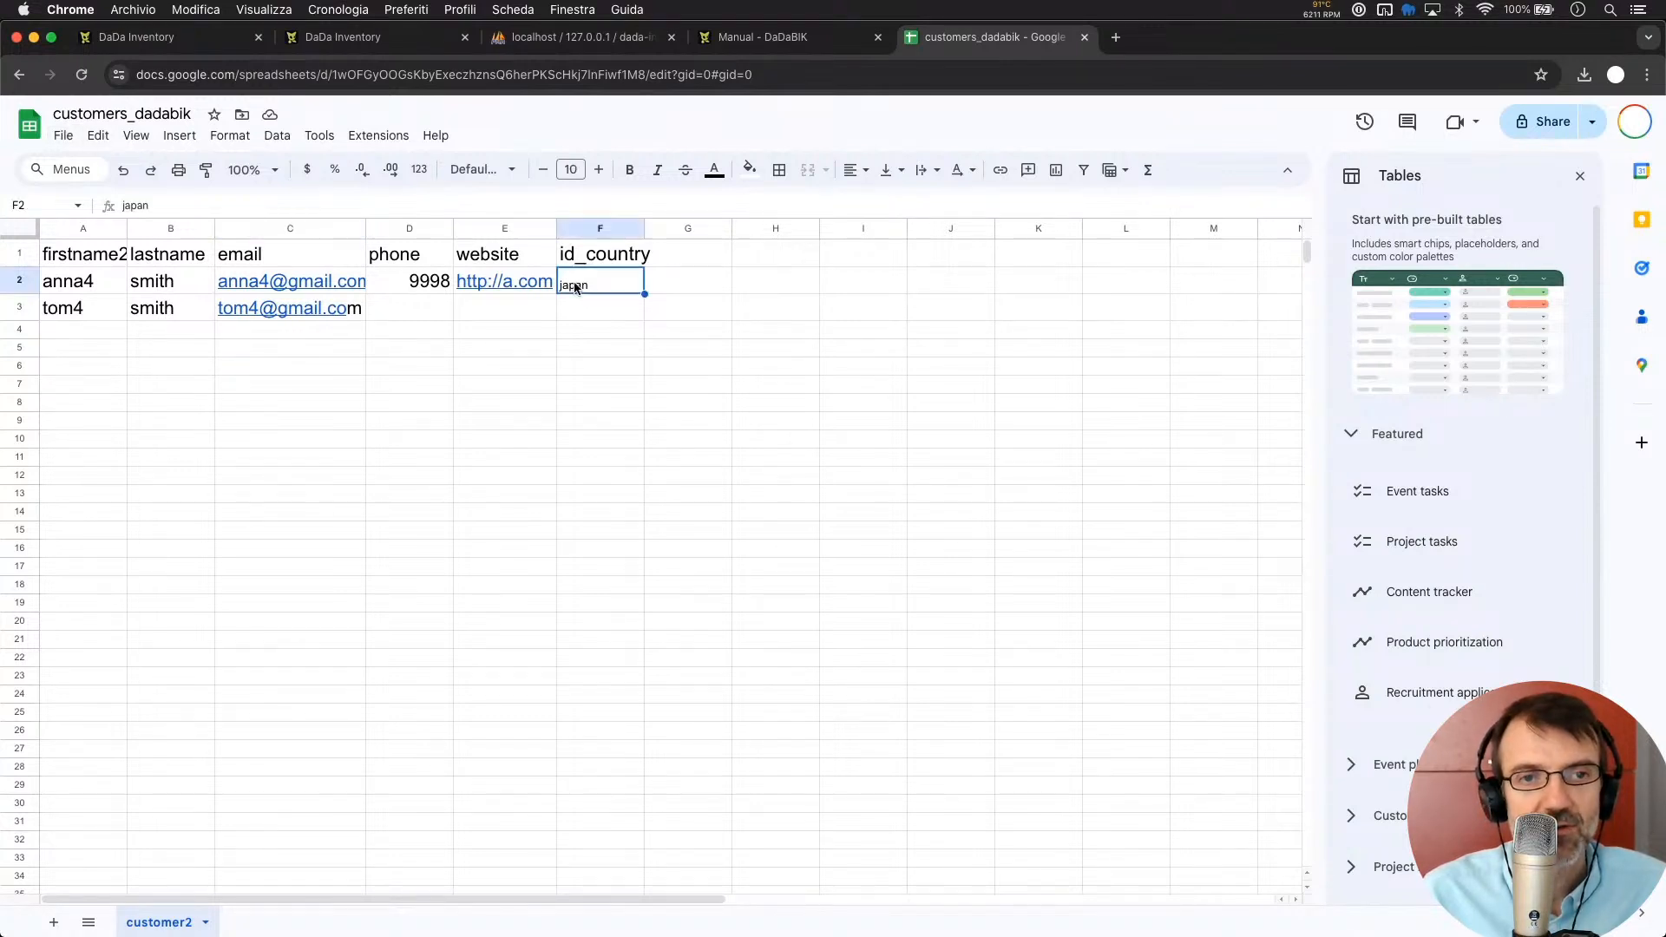
click(64, 137)
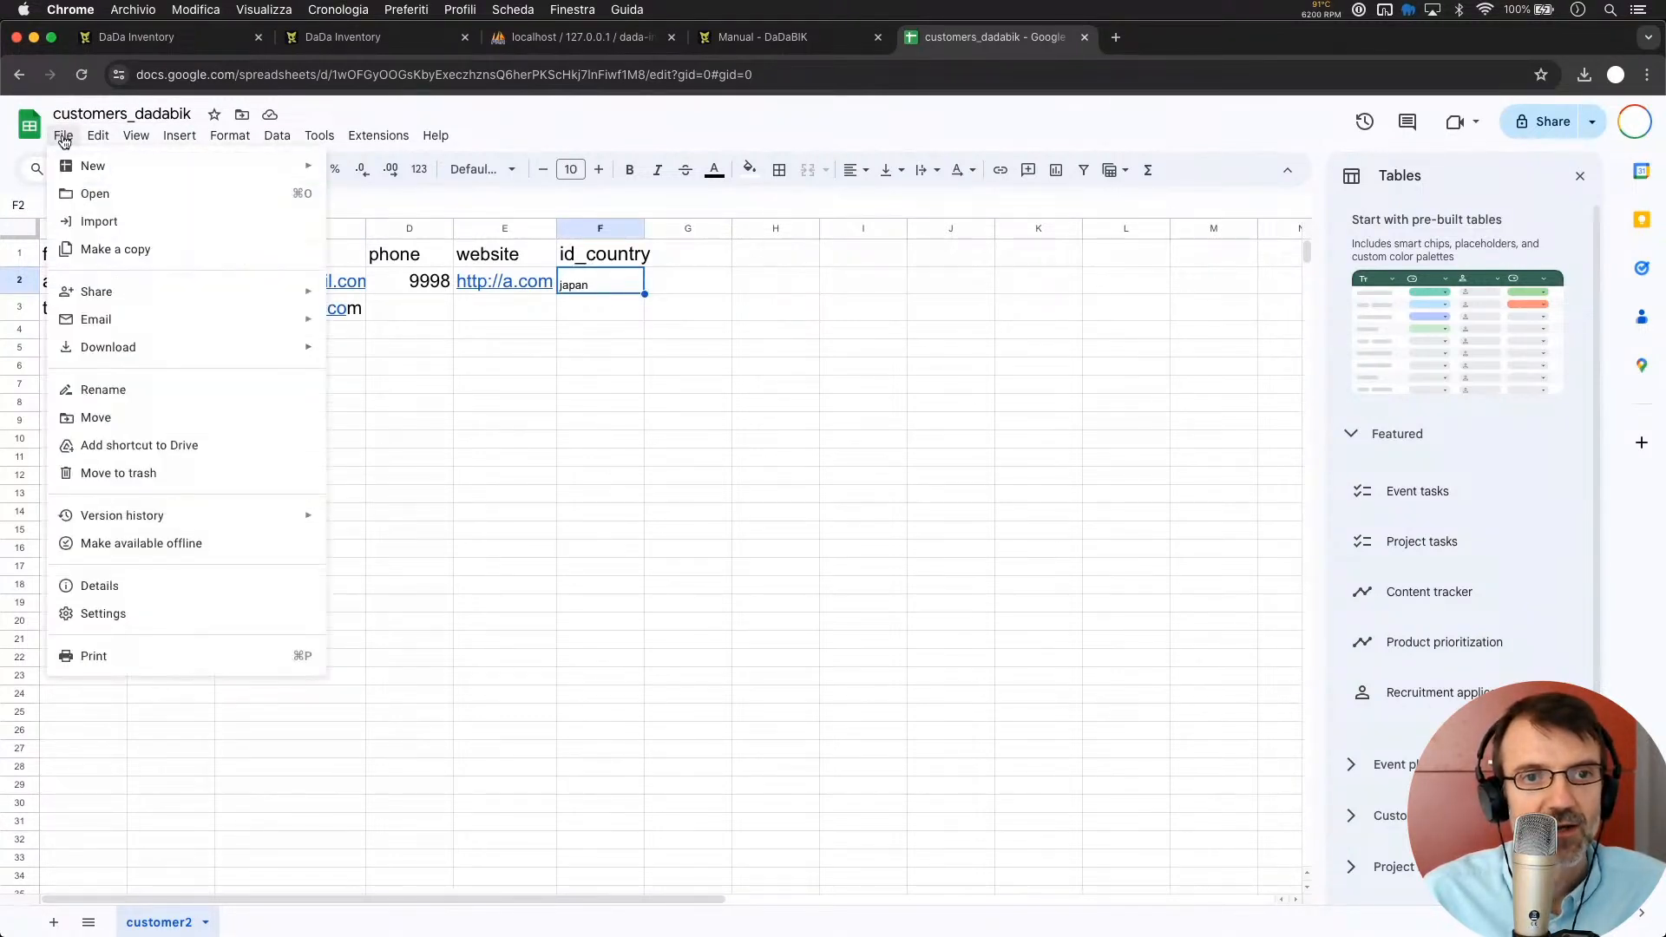
mouse_move(165, 519)
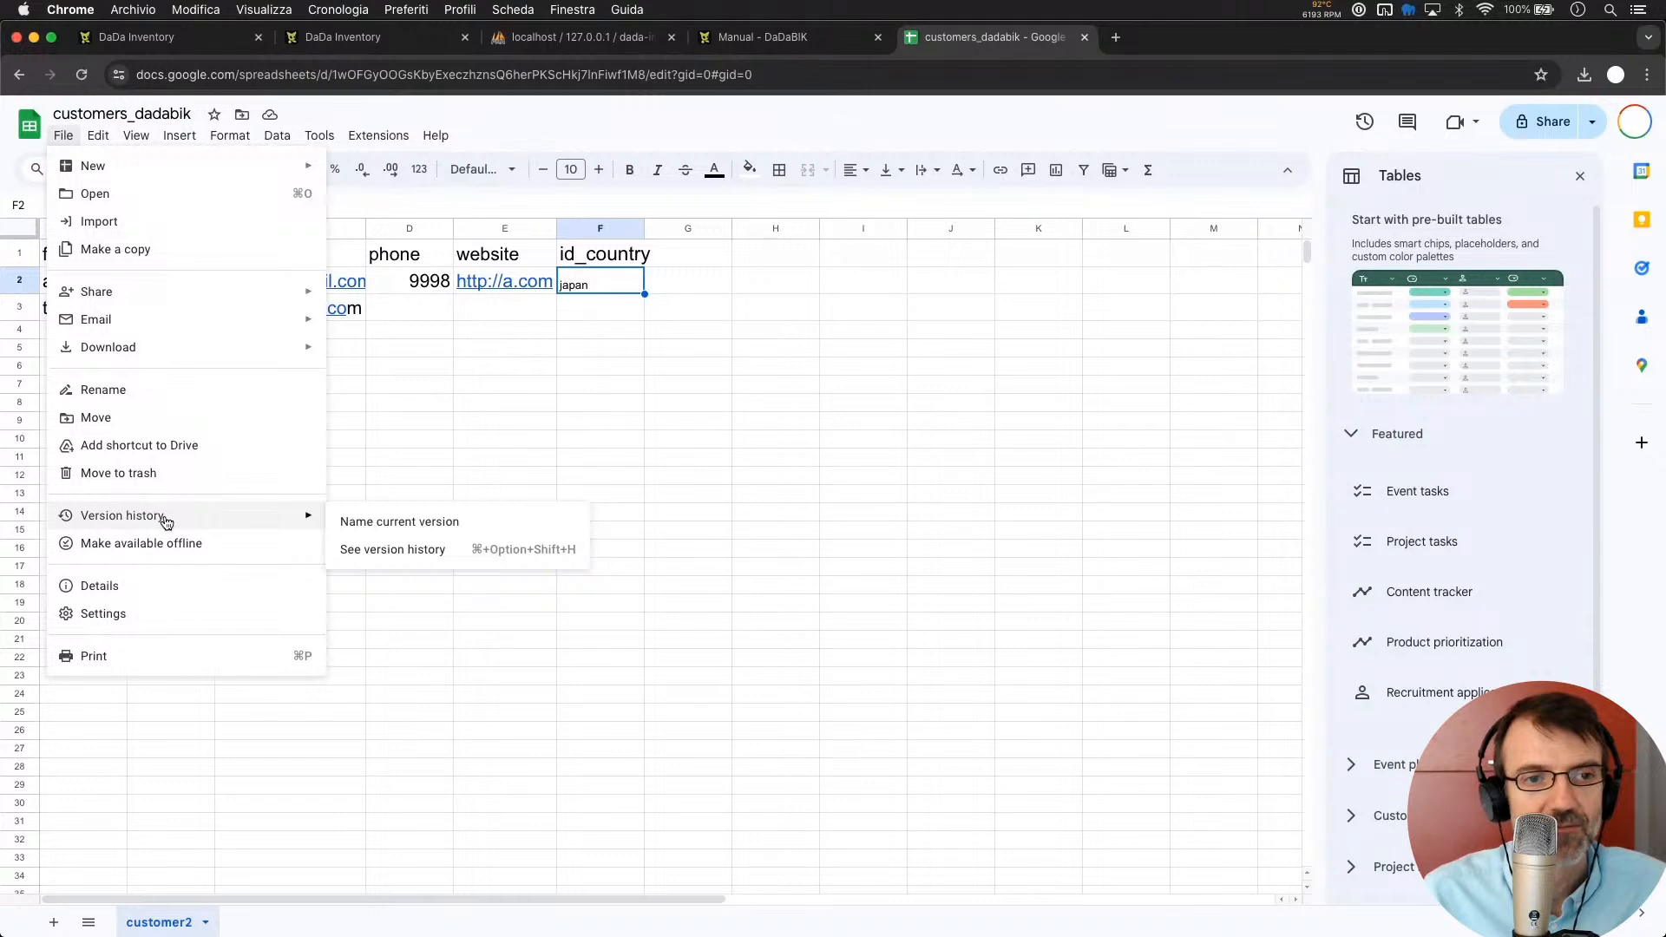
mouse_move(199, 349)
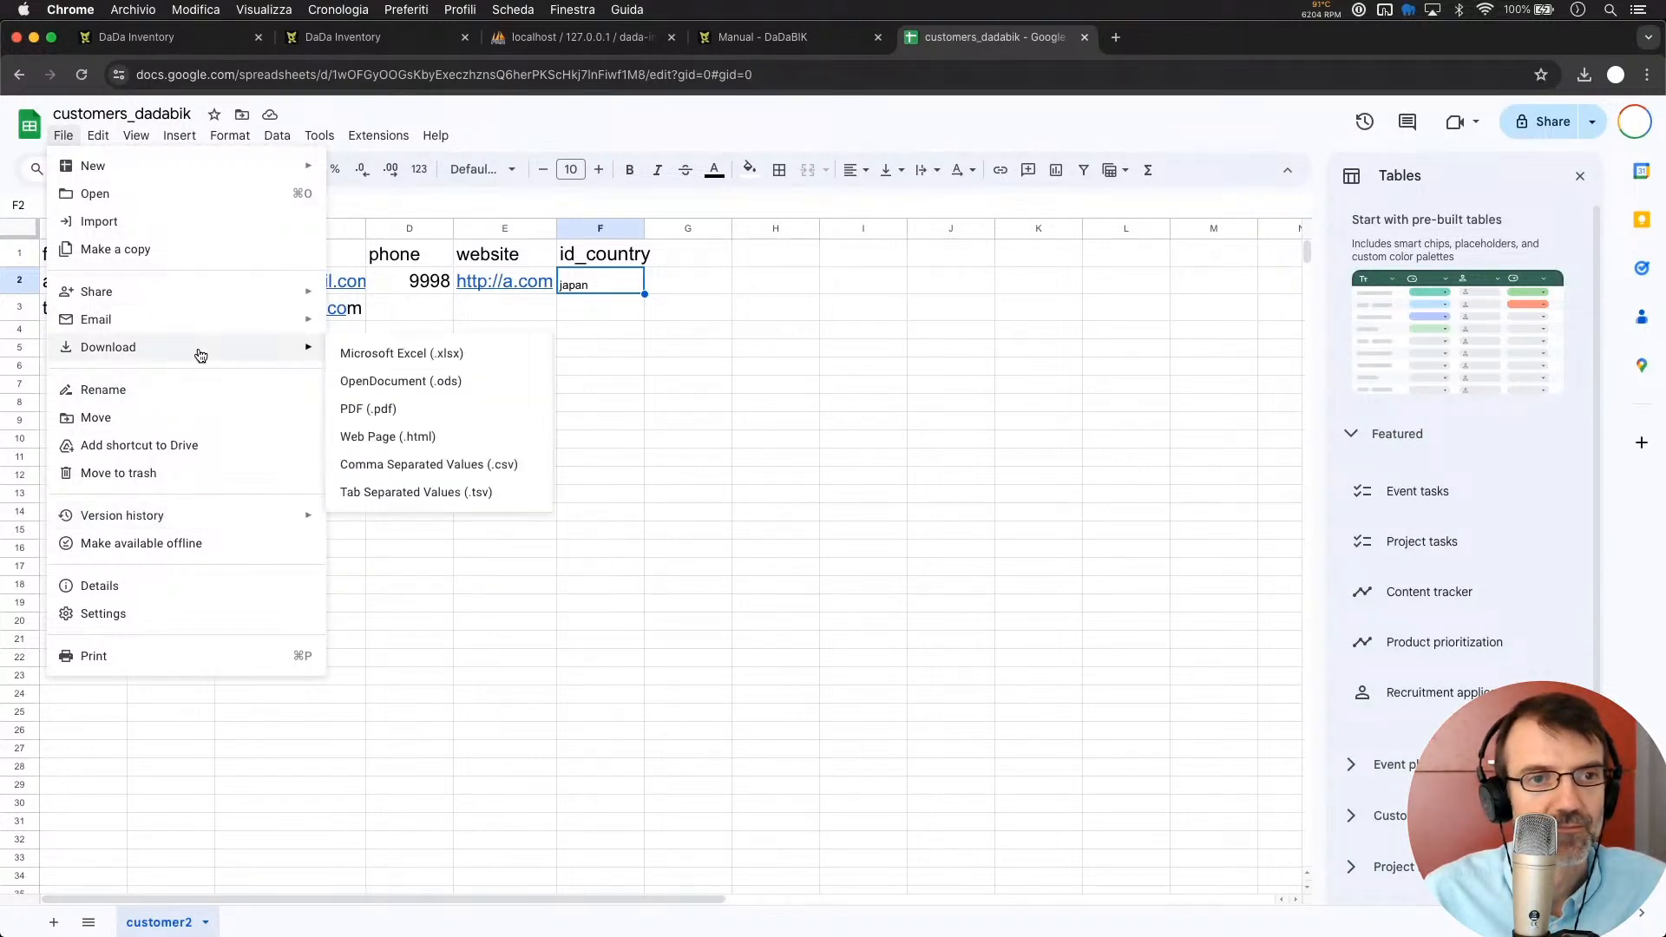
click(369, 354)
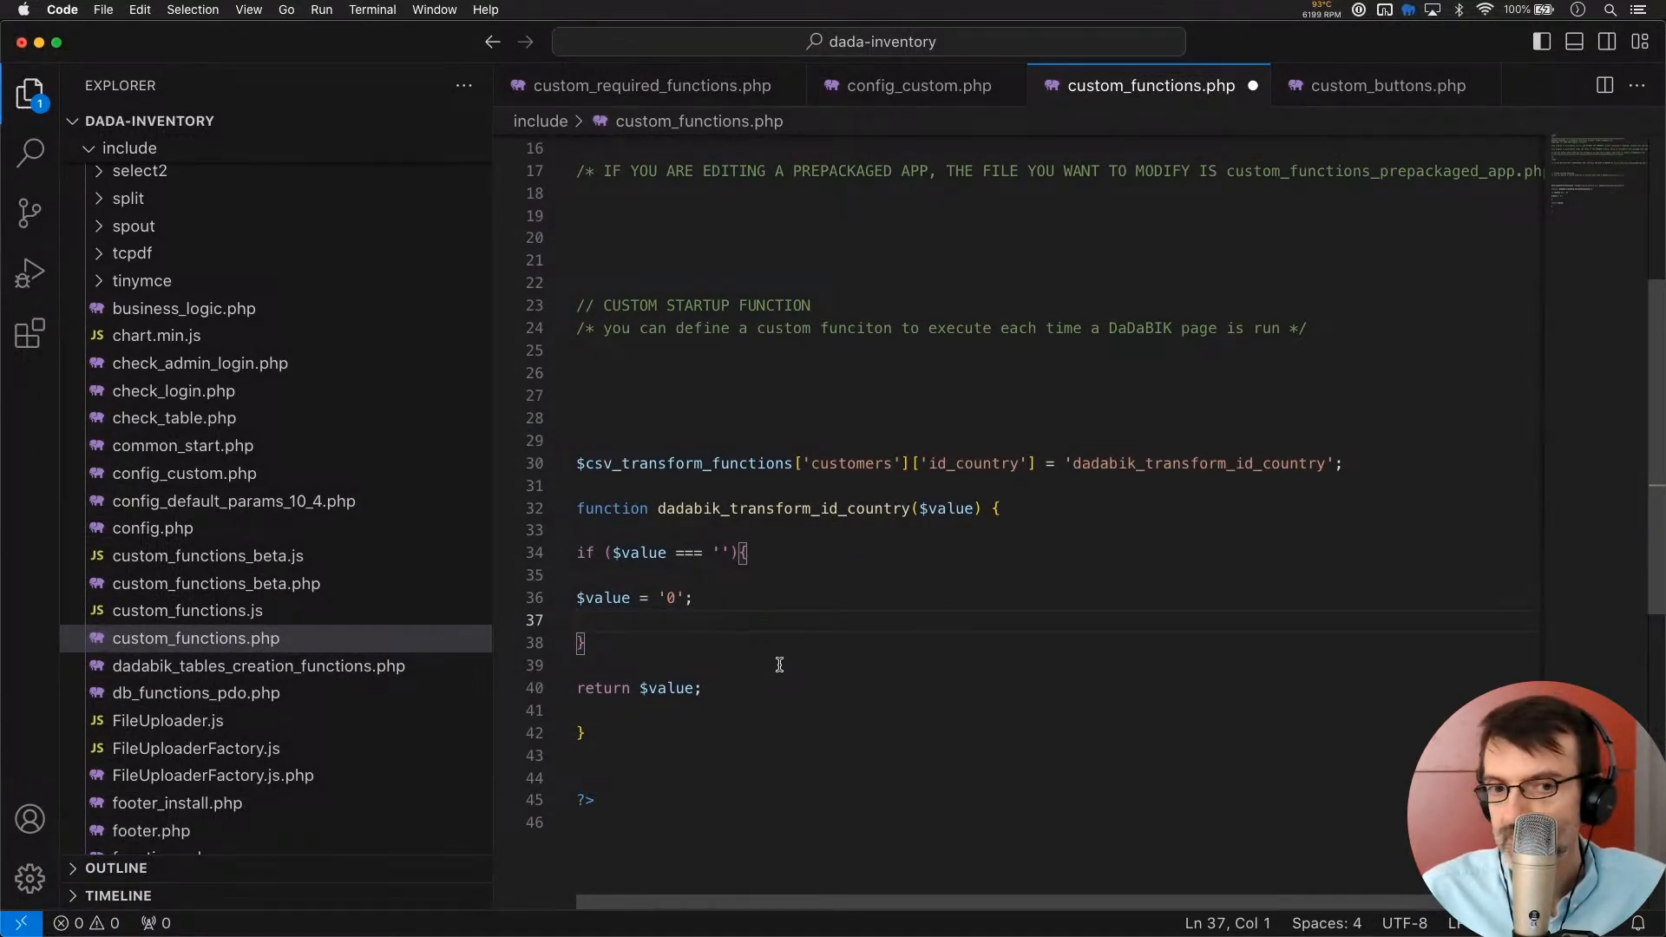
Replace the $value = '0'; statement with return ''; in the empty-value branch
key(Up)
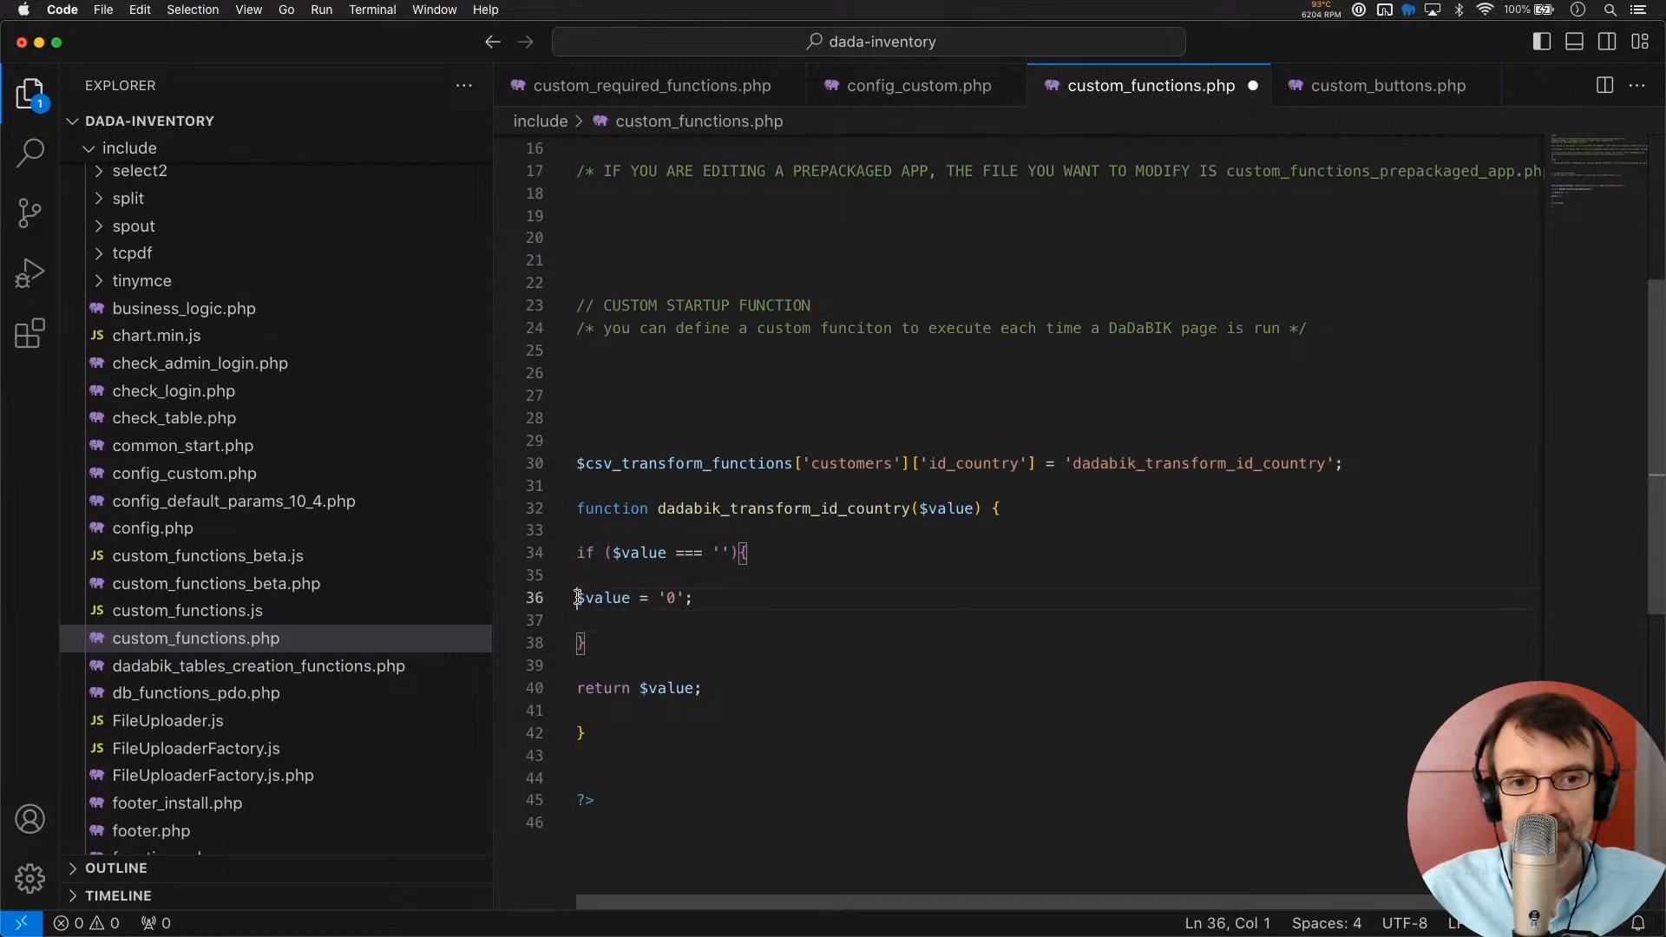
key(Tab)
shift+click(765, 599)
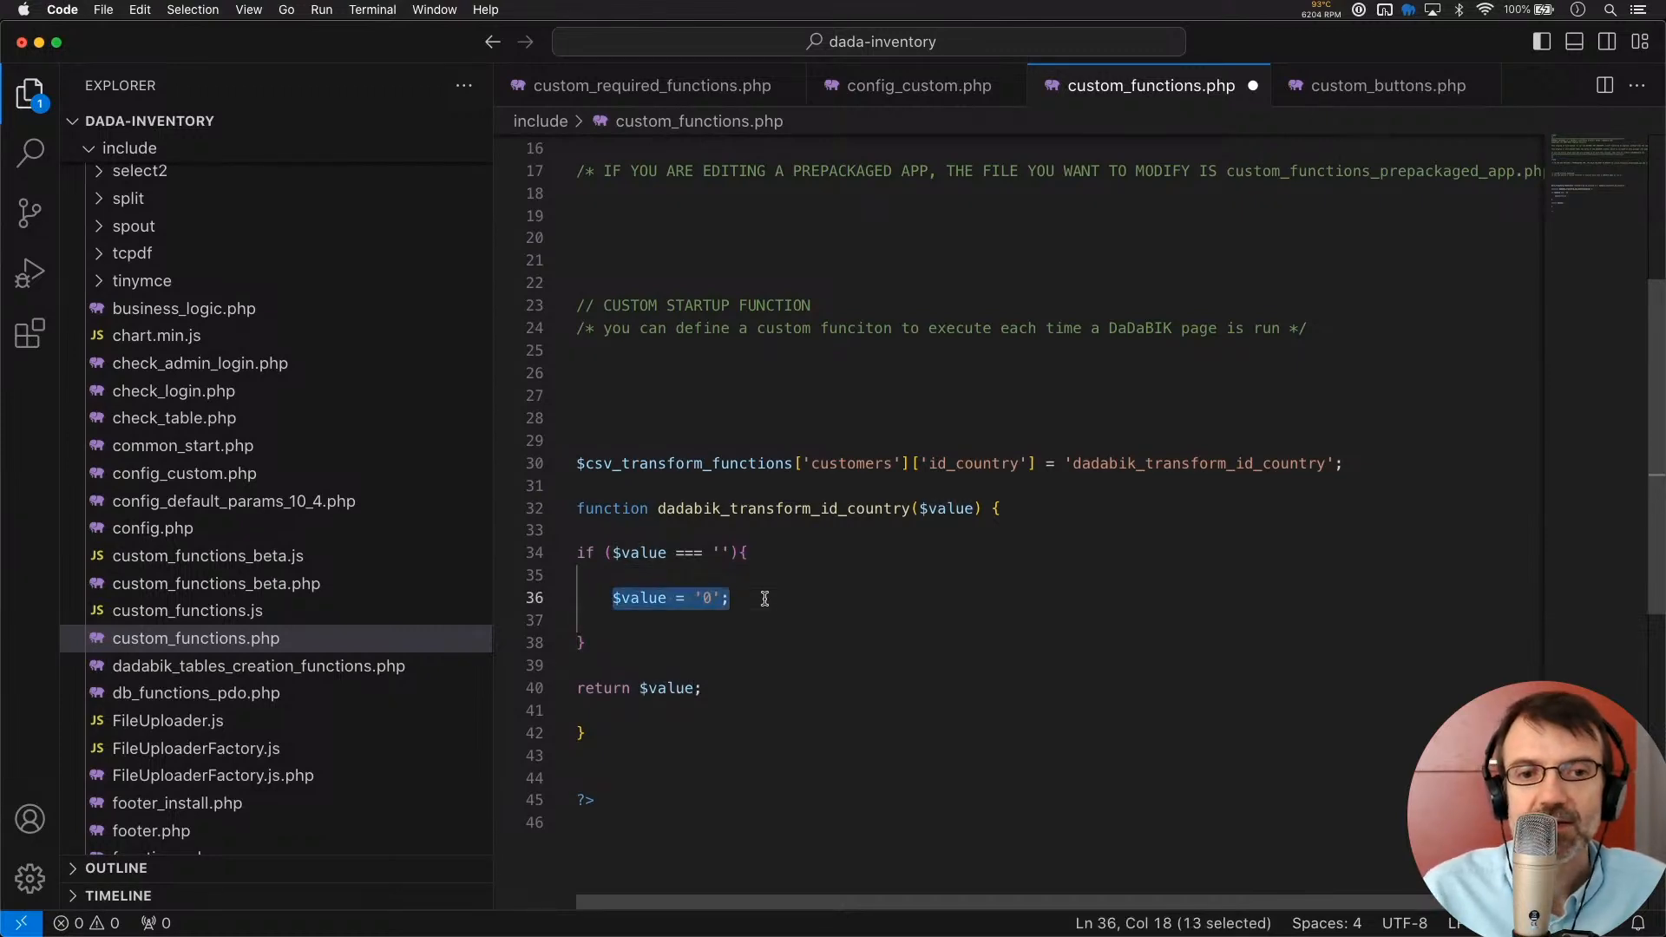
text(tr)
key(BackSpace)
key(BackSpace)
text(re)
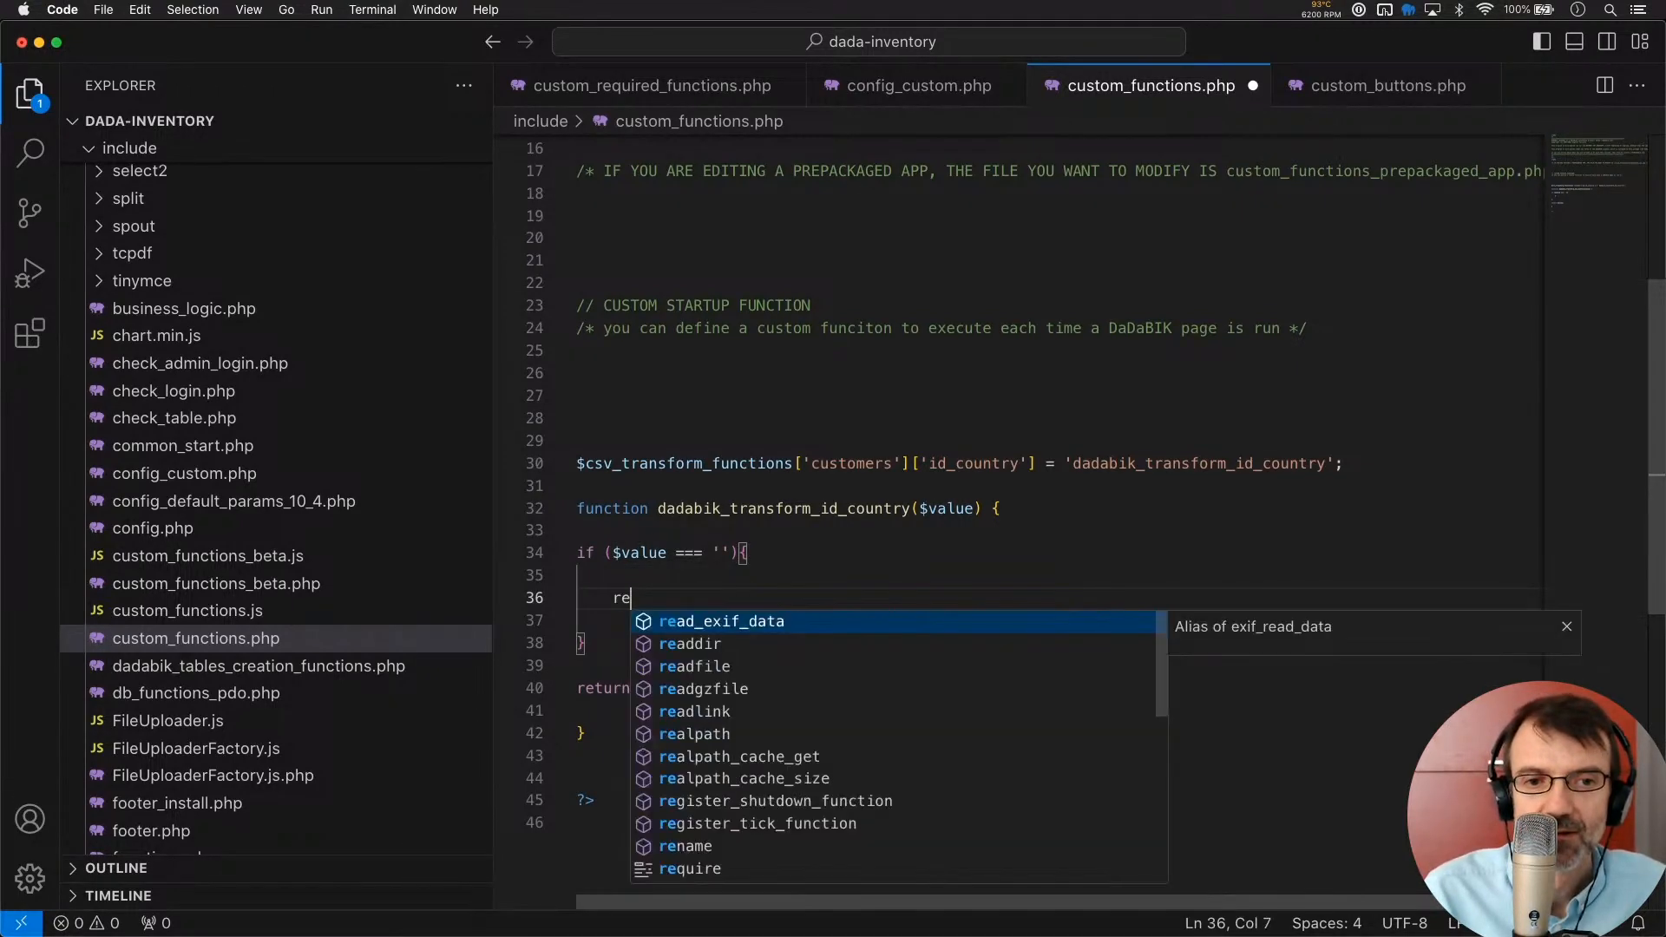
text(turn '')
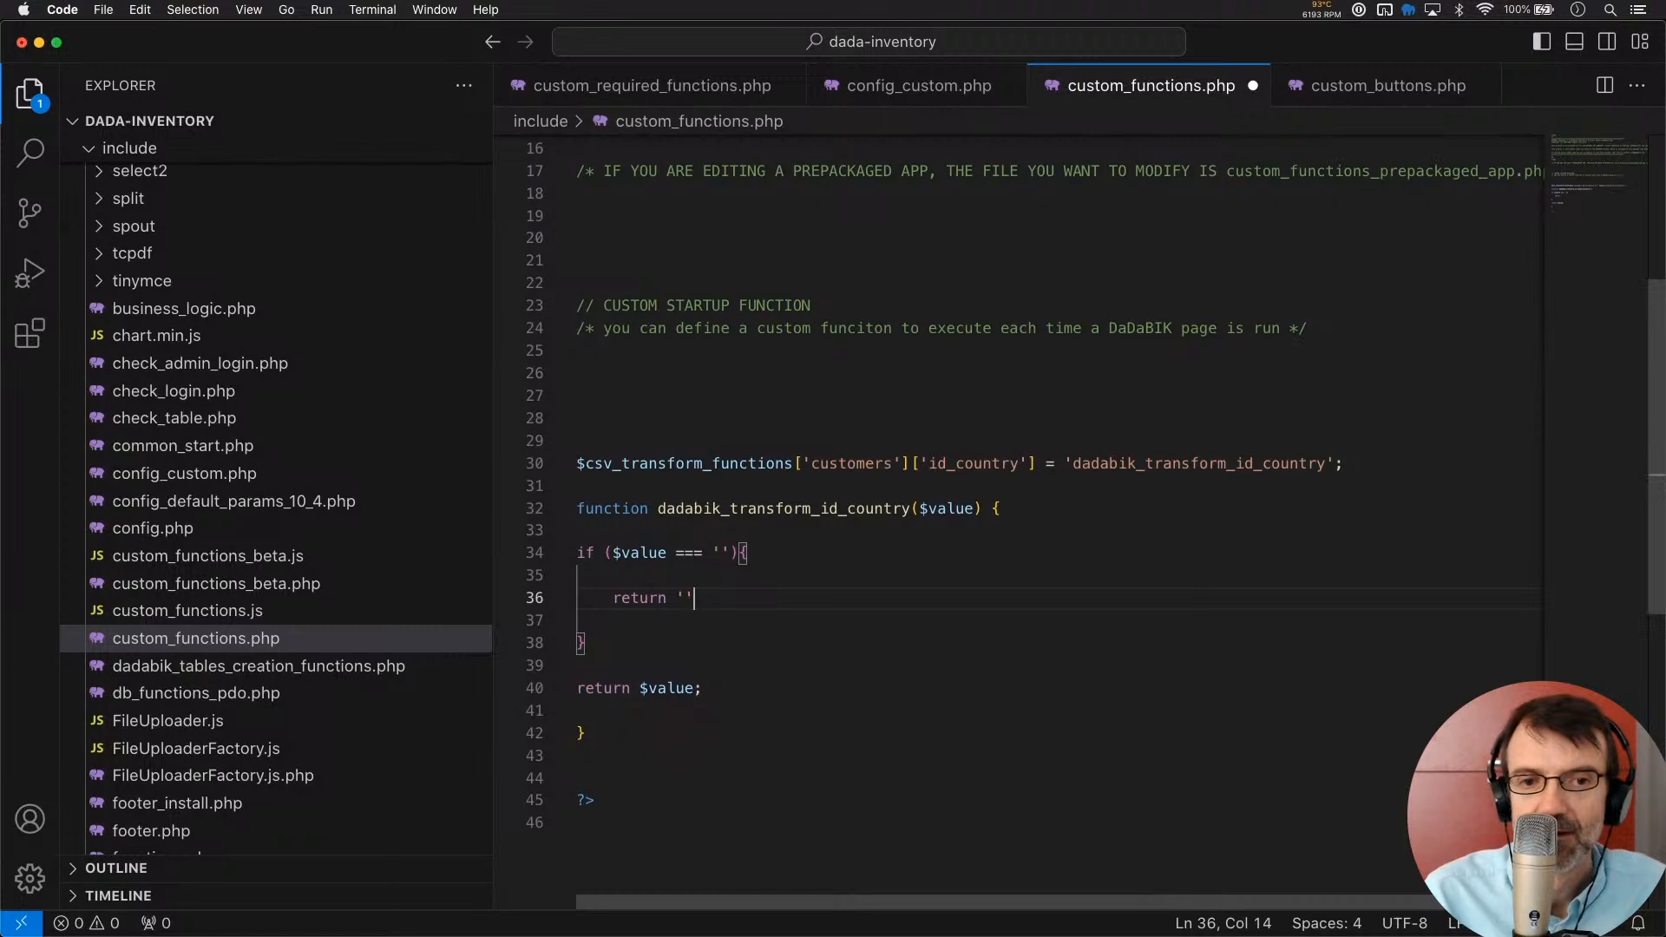
text(;)
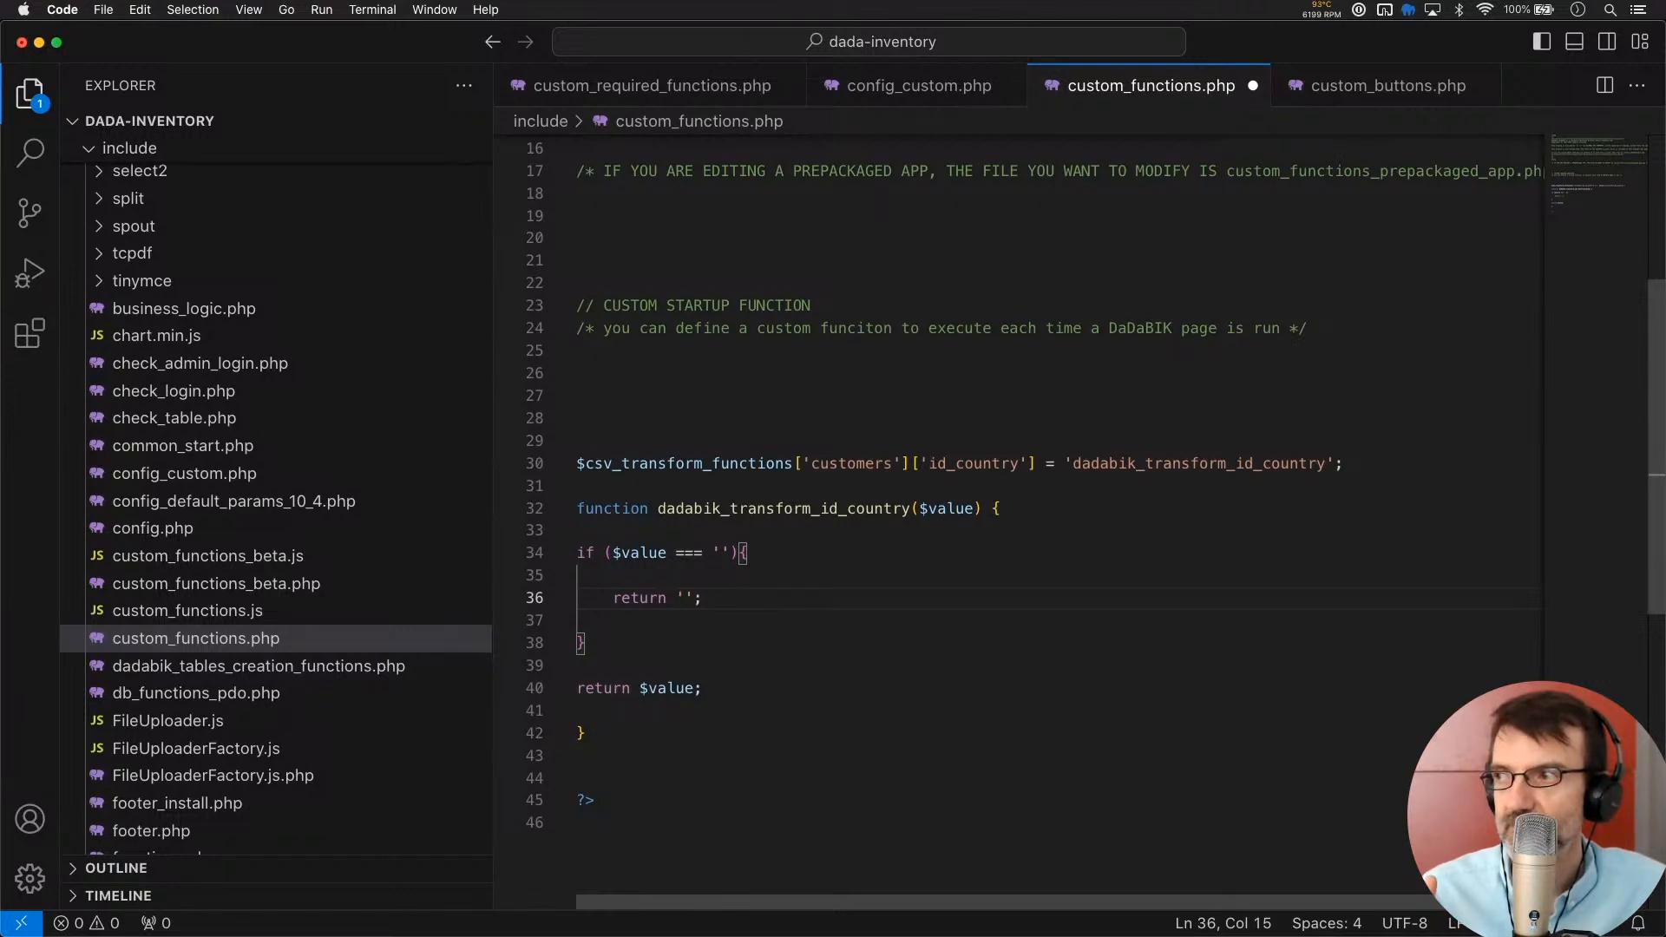
Add an else block after the if and delete the final return $value; line
click(587, 643)
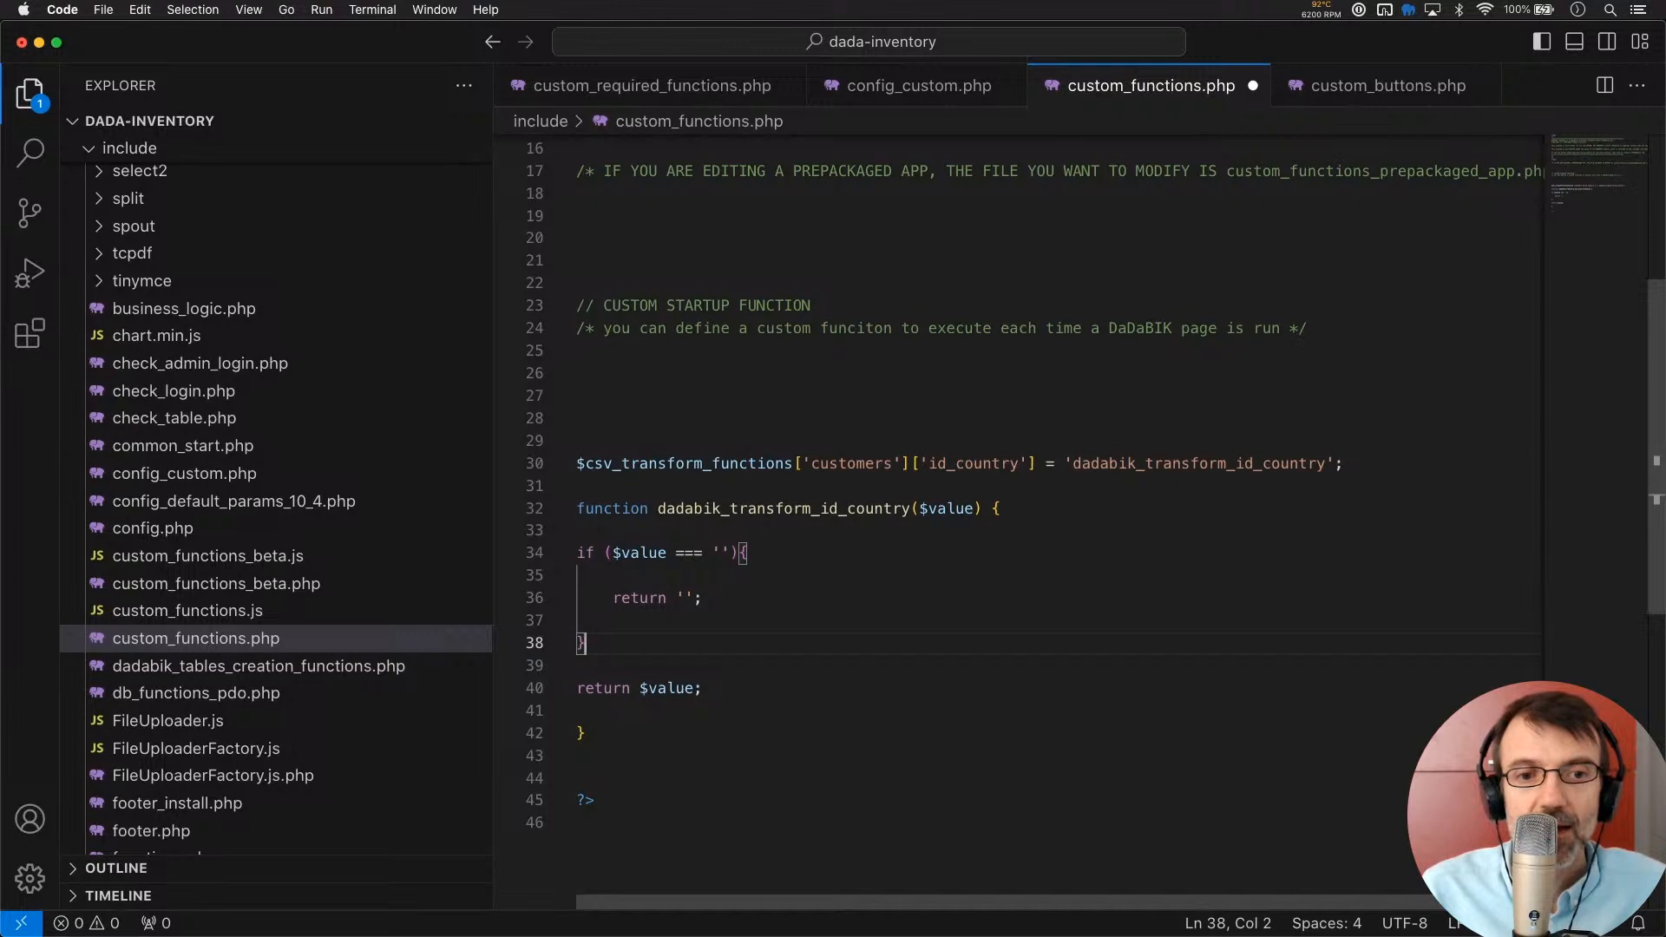
key(Down)
text(else{)
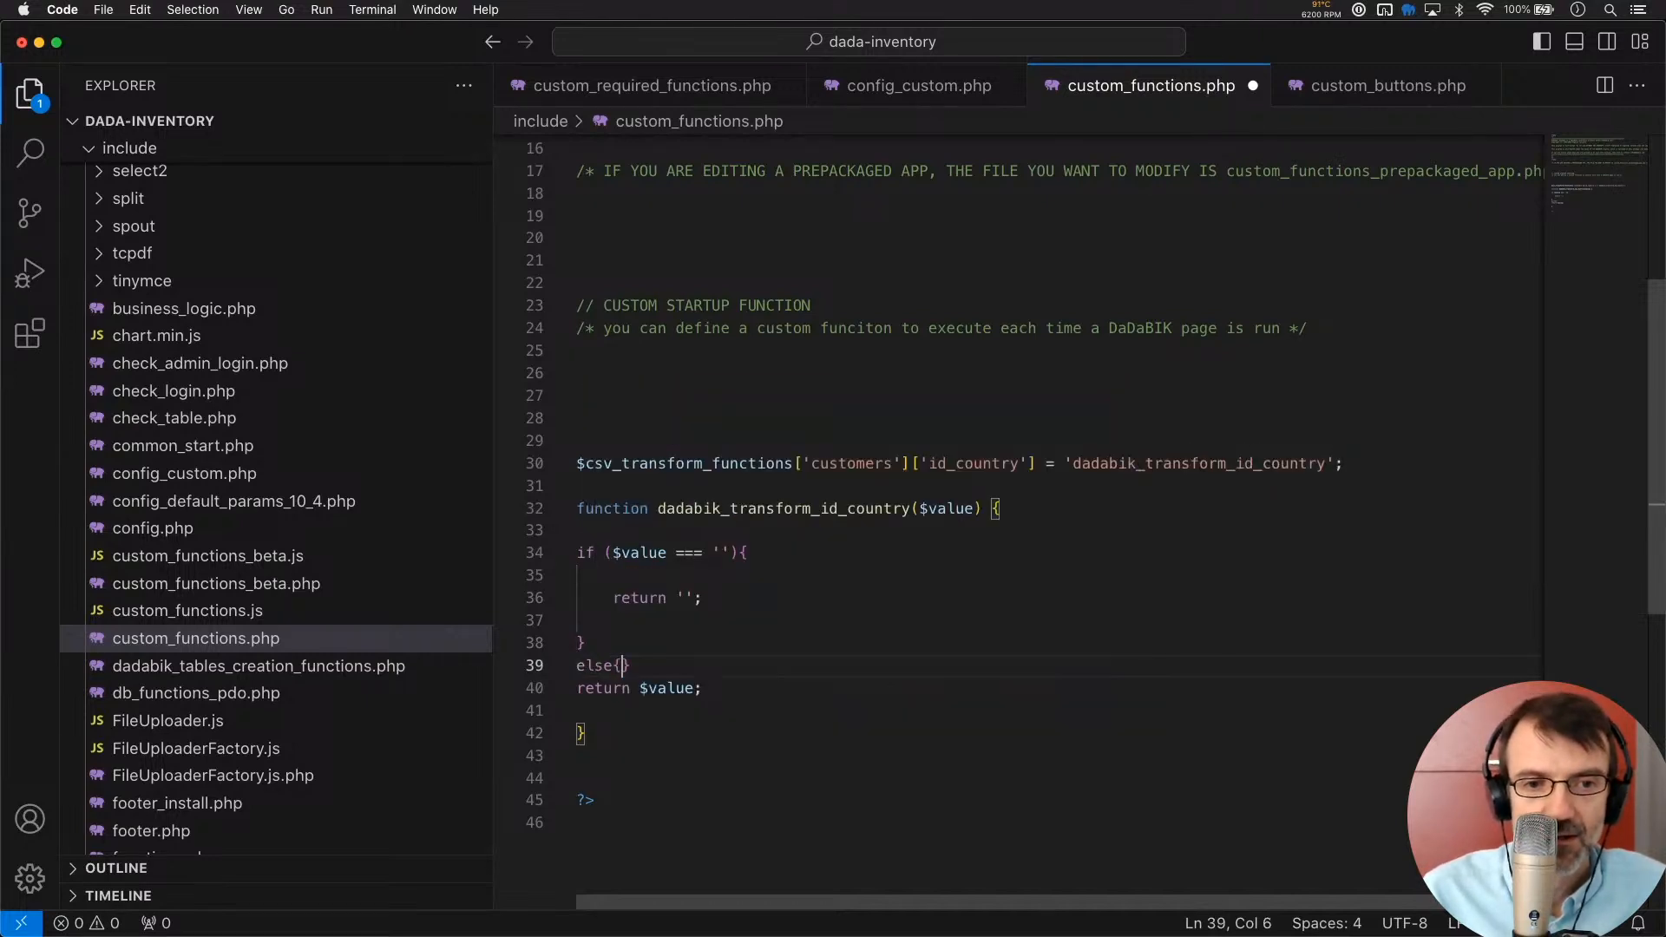
text(})
key(BackSpace)
key(Down)
key(Home)
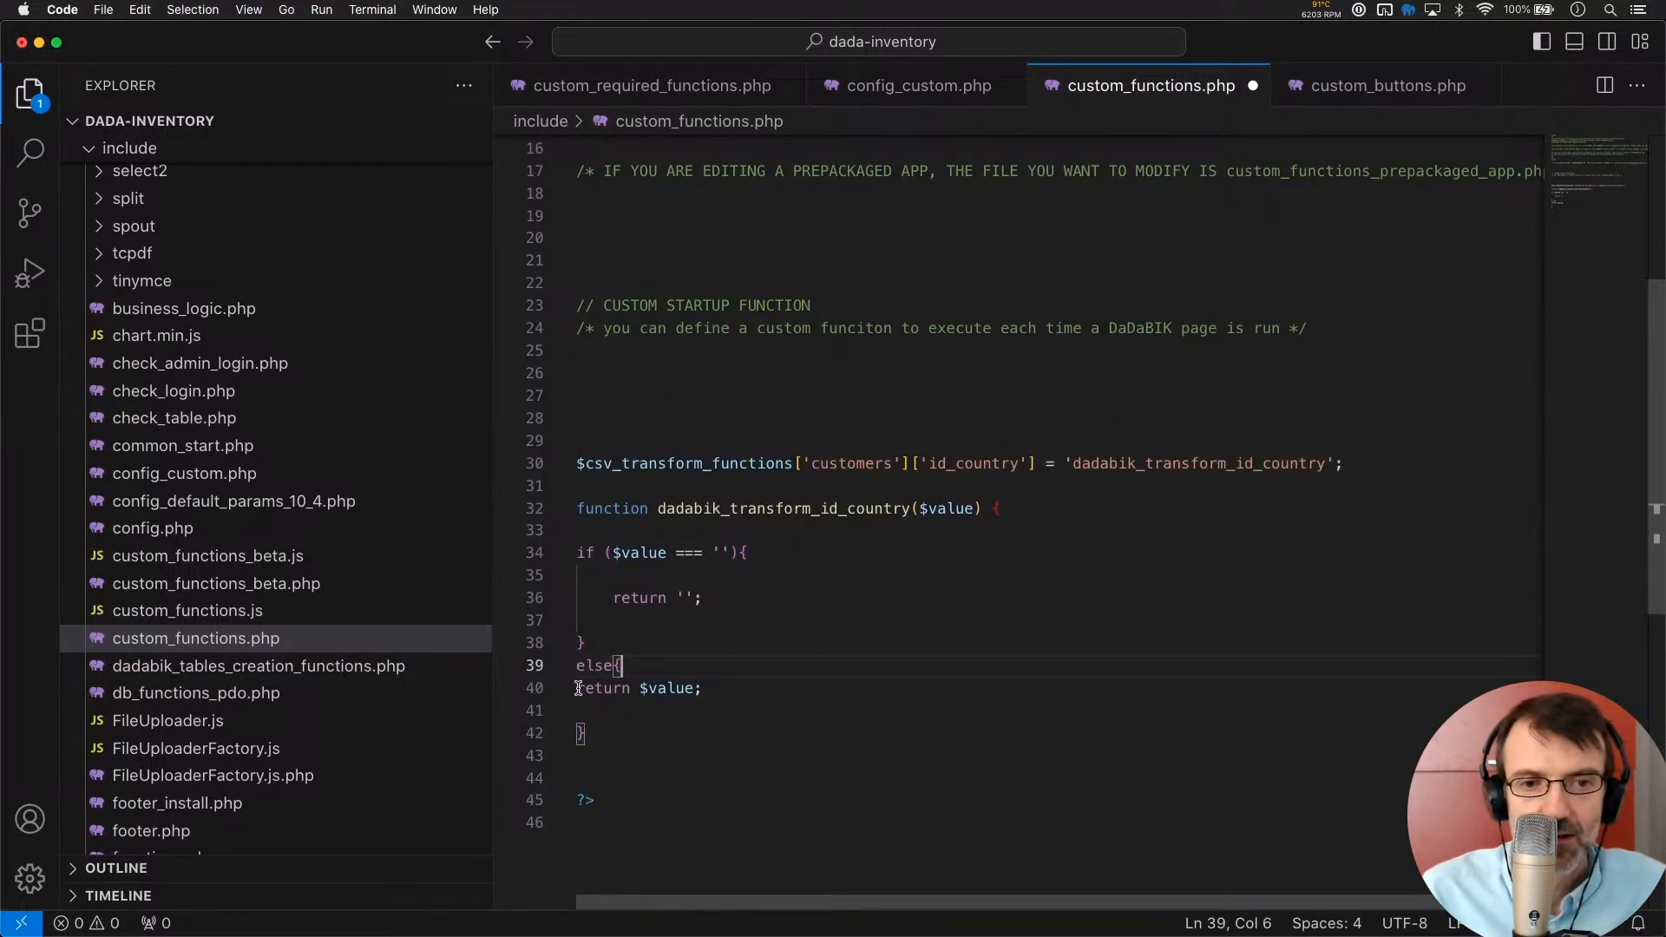
key(Tab)
key(shift+End)
key(BackSpace)
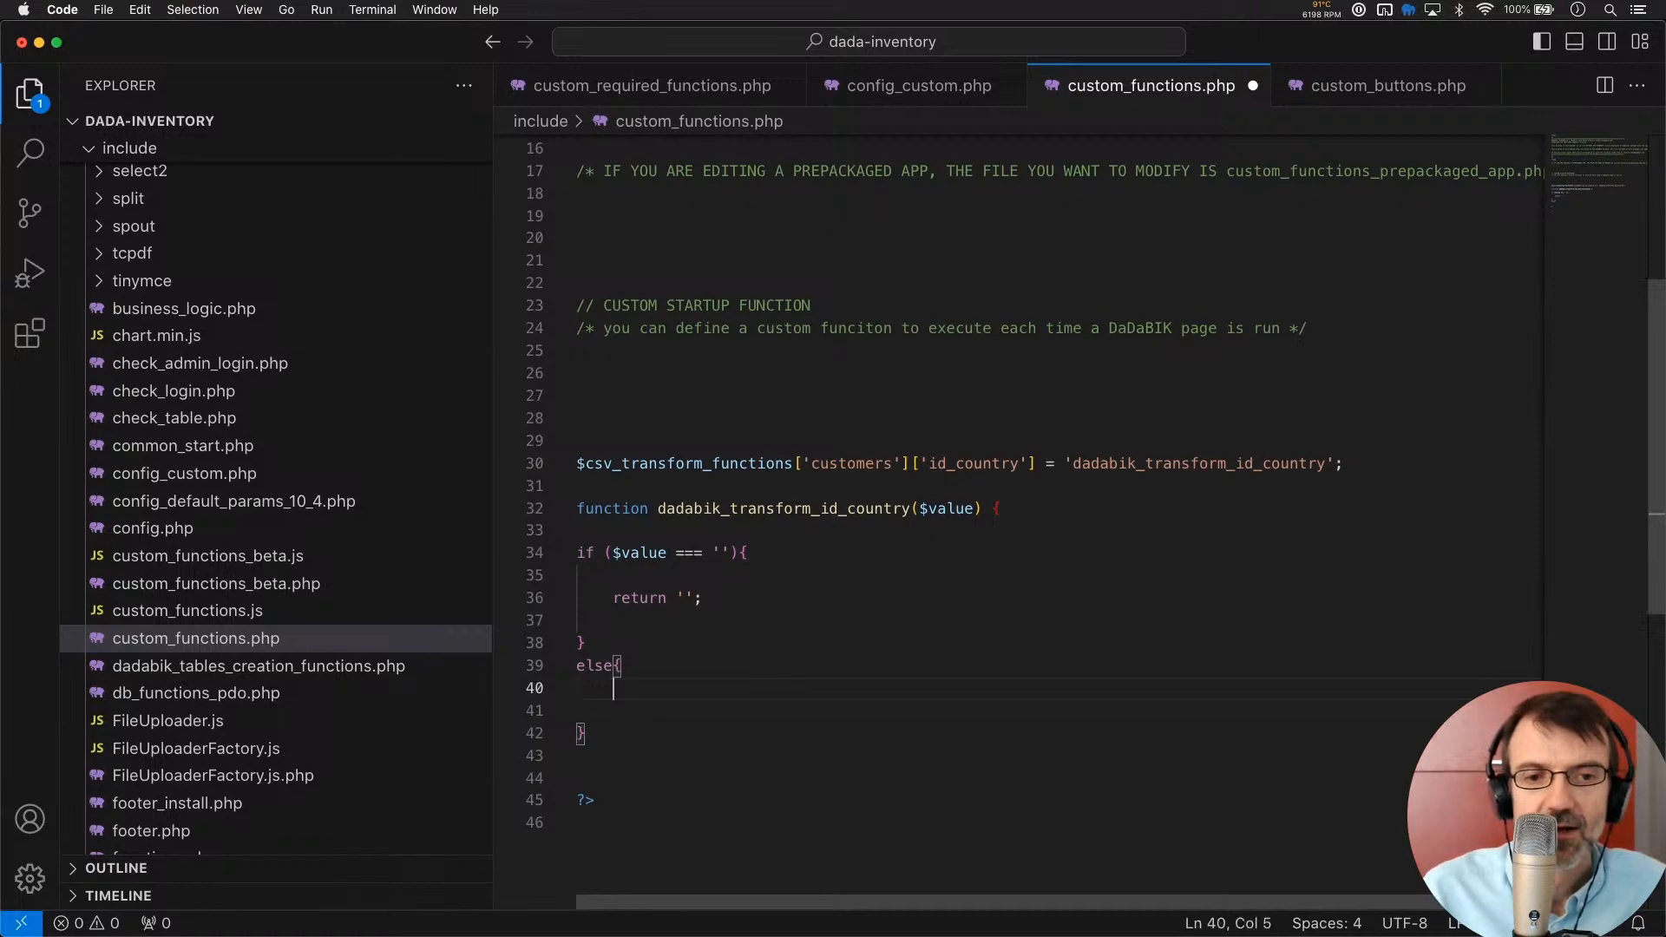
key(Return)
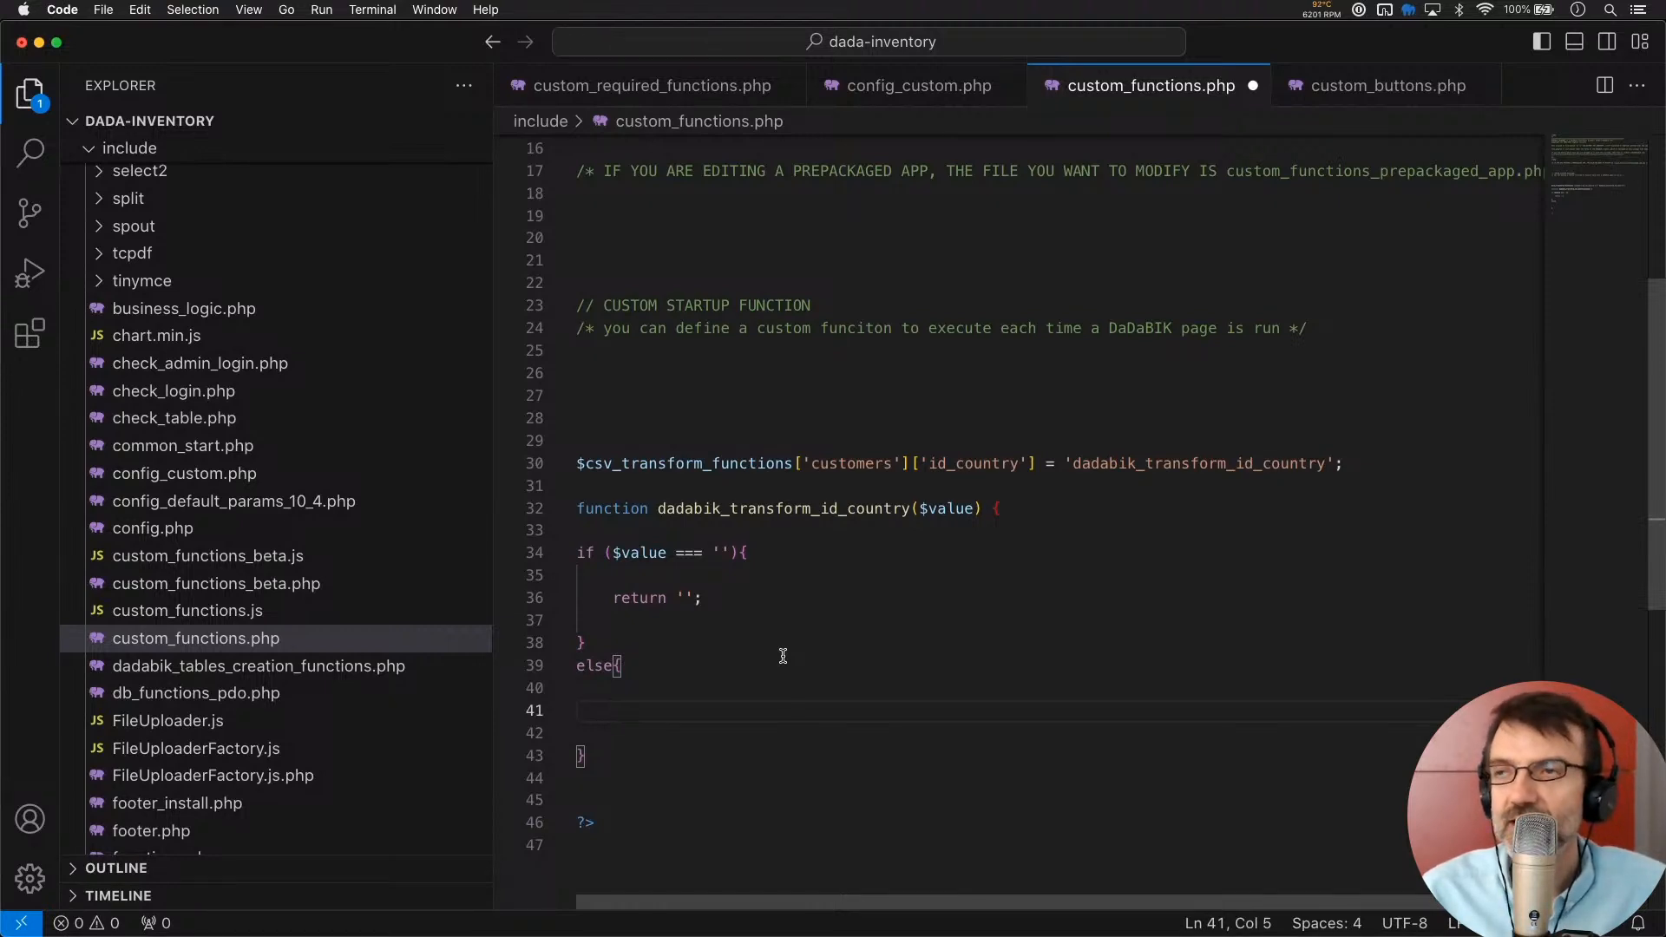
key(super+Tab)
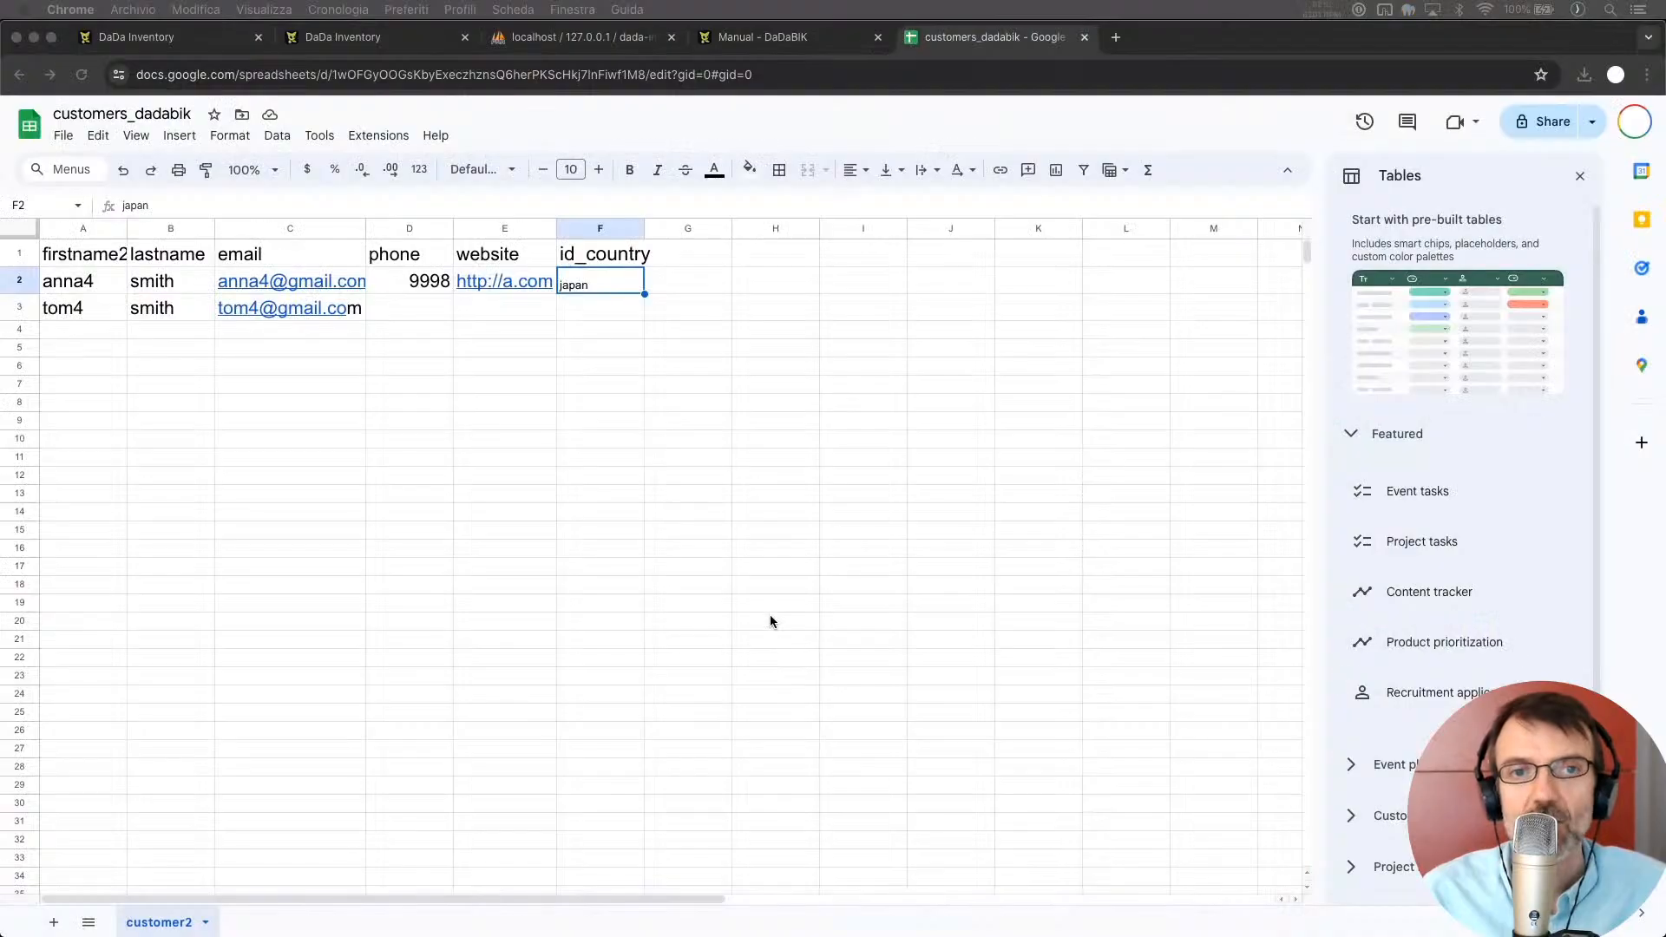
Search the DaDaBIK manual for get_record_details and select its Custom Code API example line
click(778, 41)
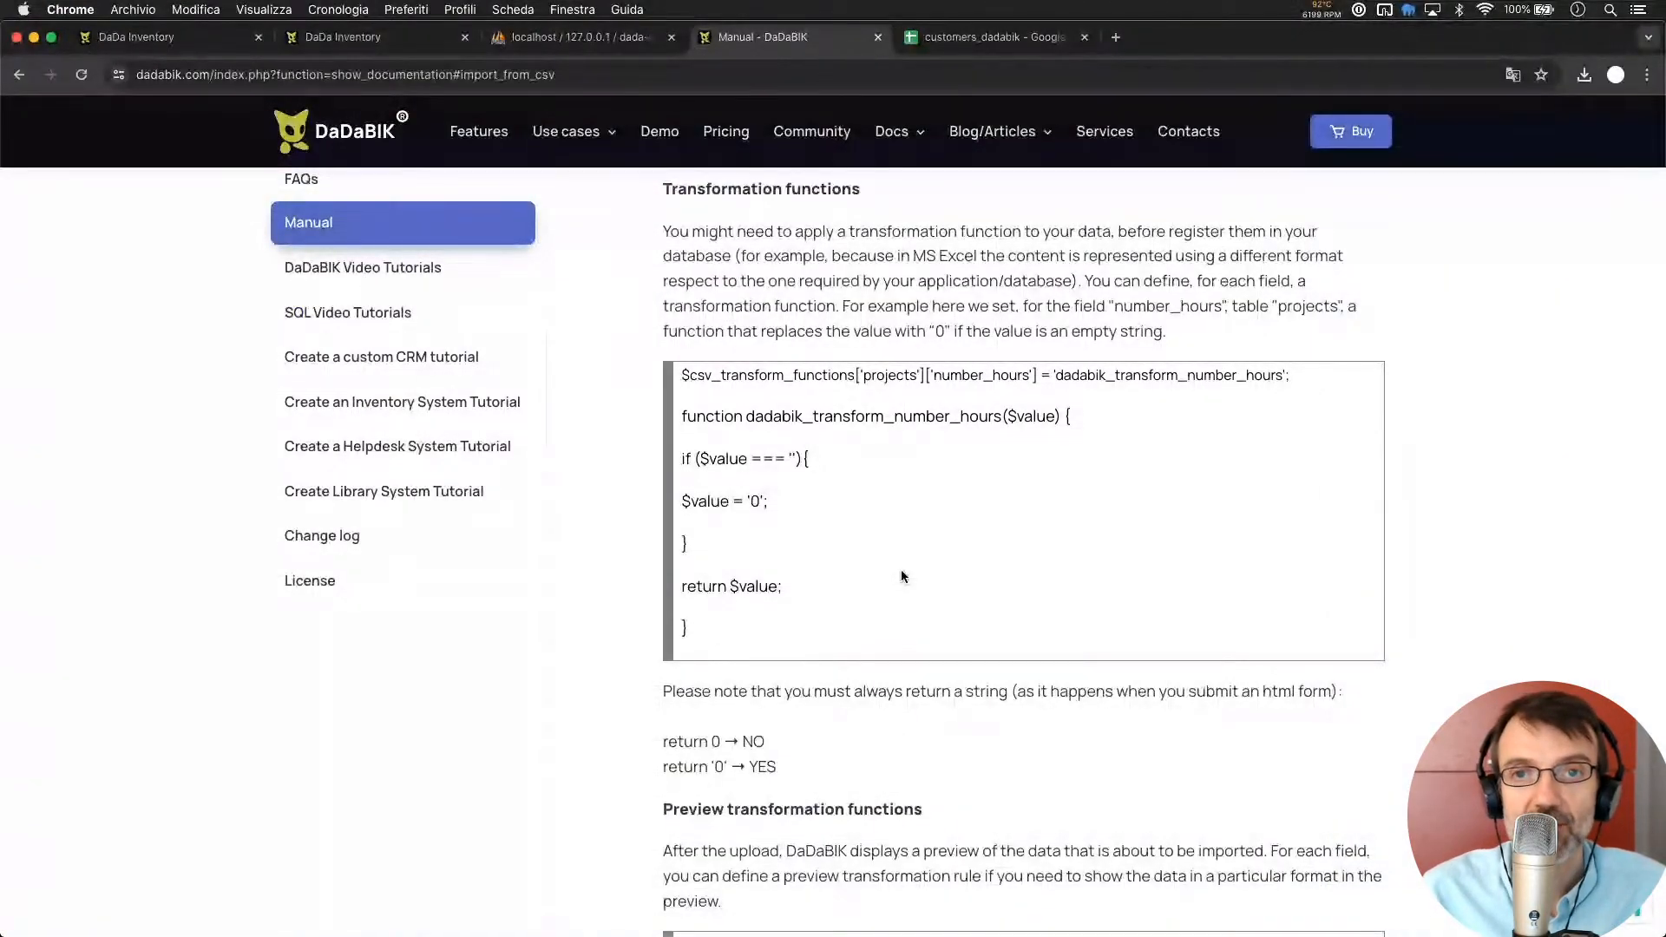
key(super+f)
text(geto_)
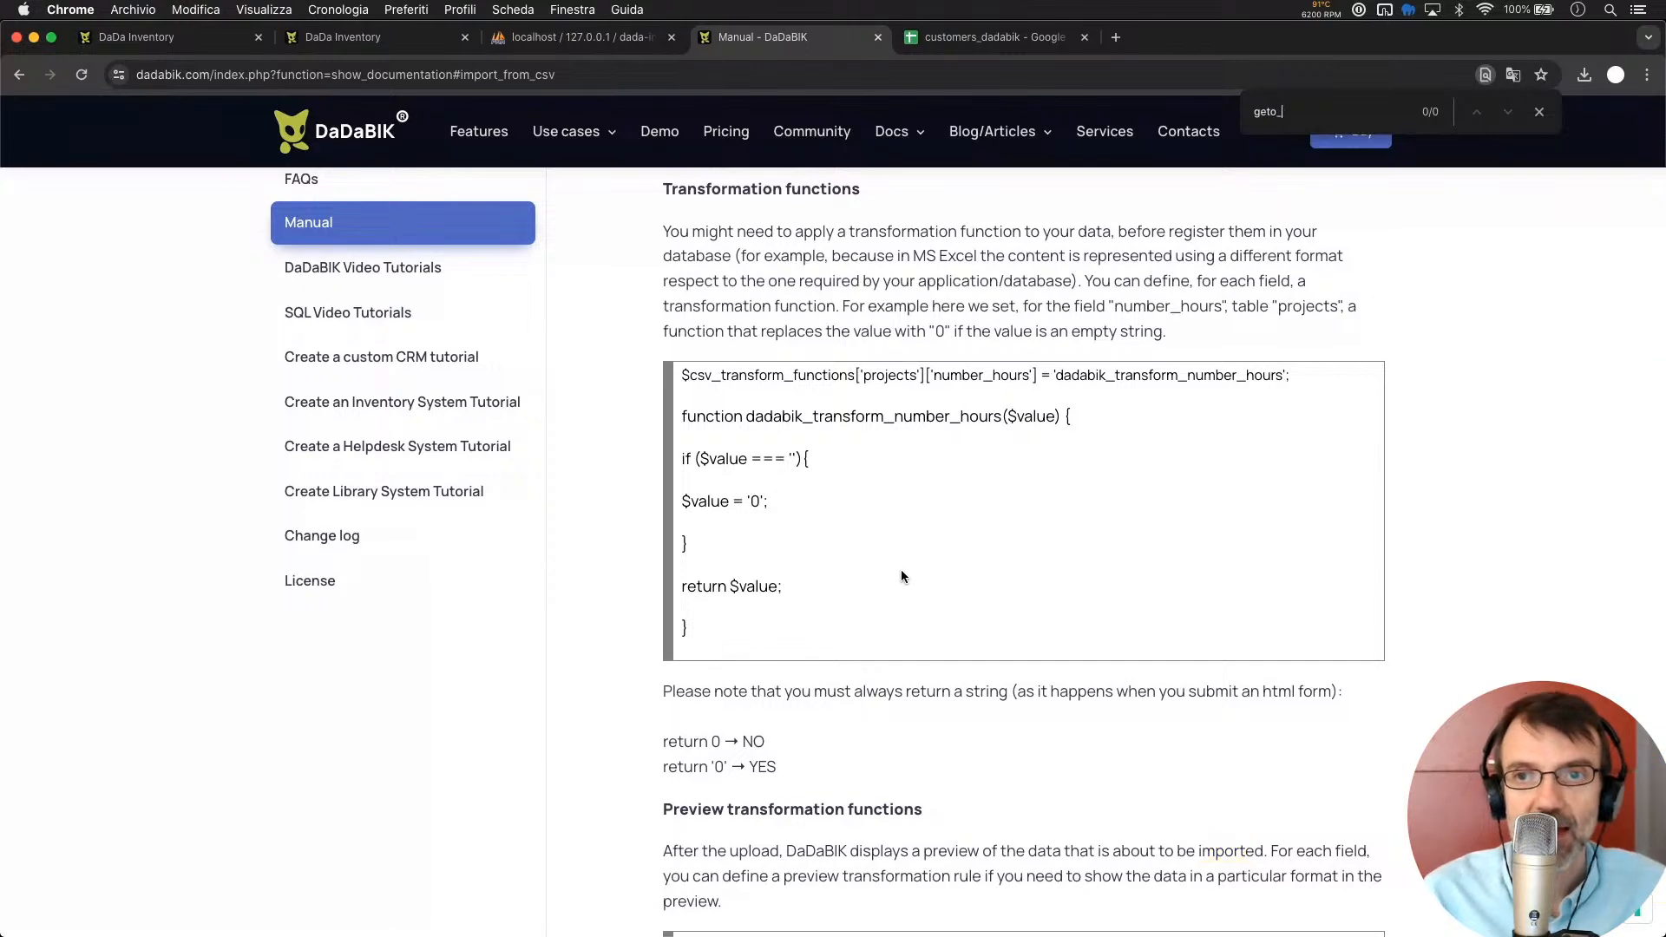
key(BackSpace)
key(BackSpace)
text(_recor)
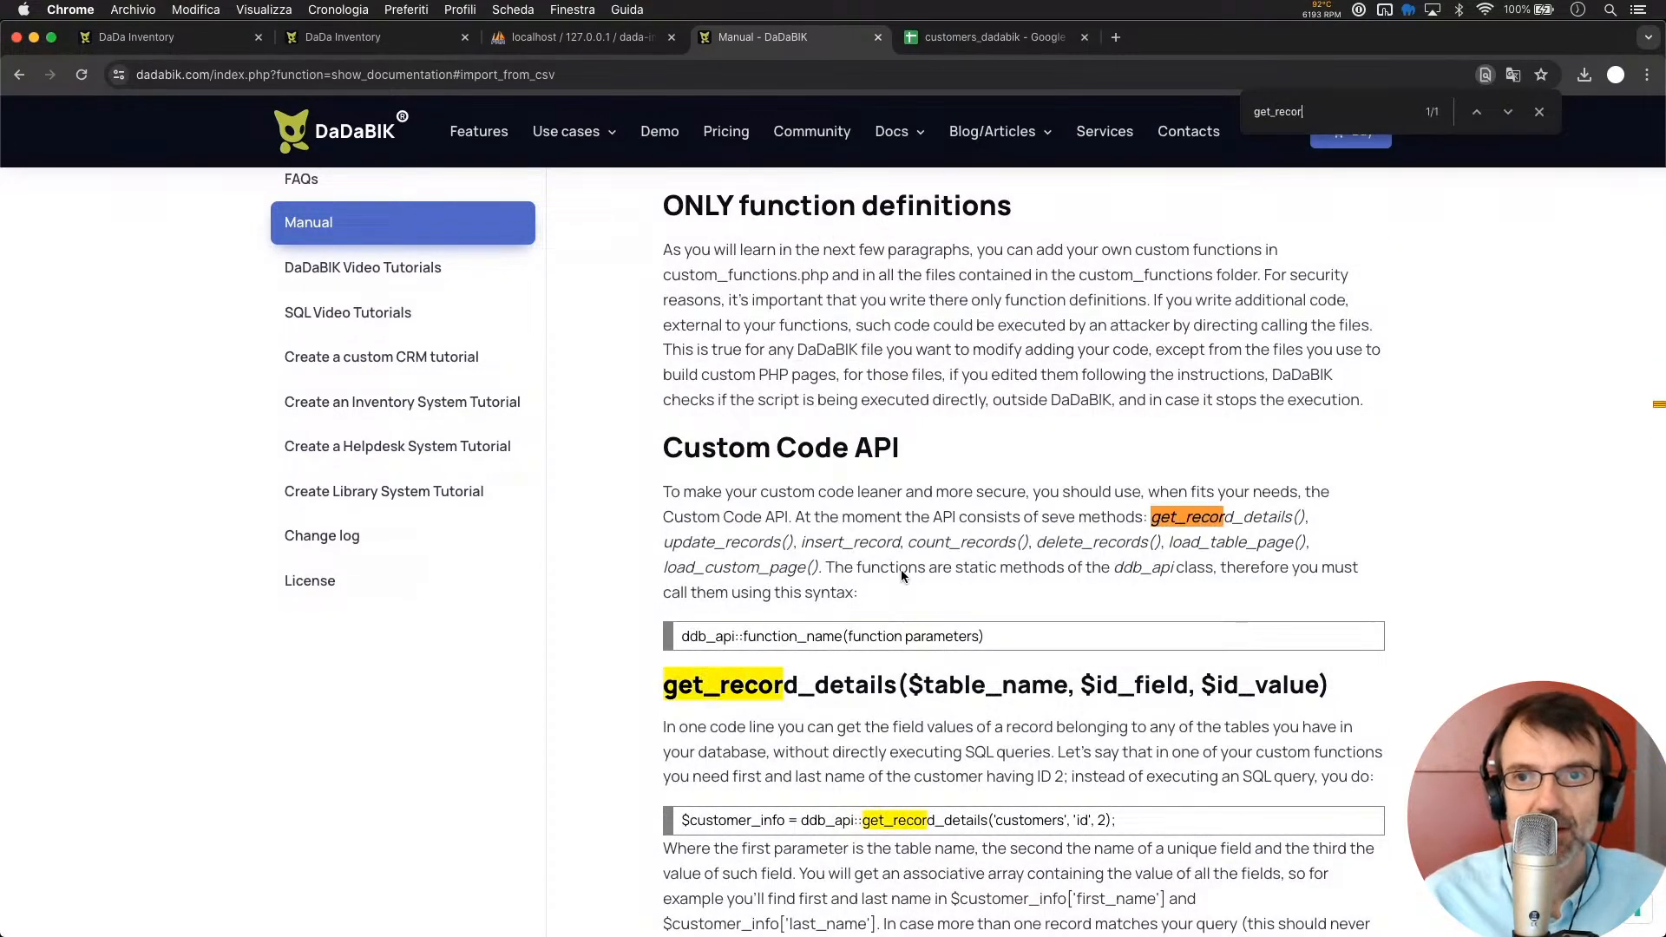
text(d_detail)
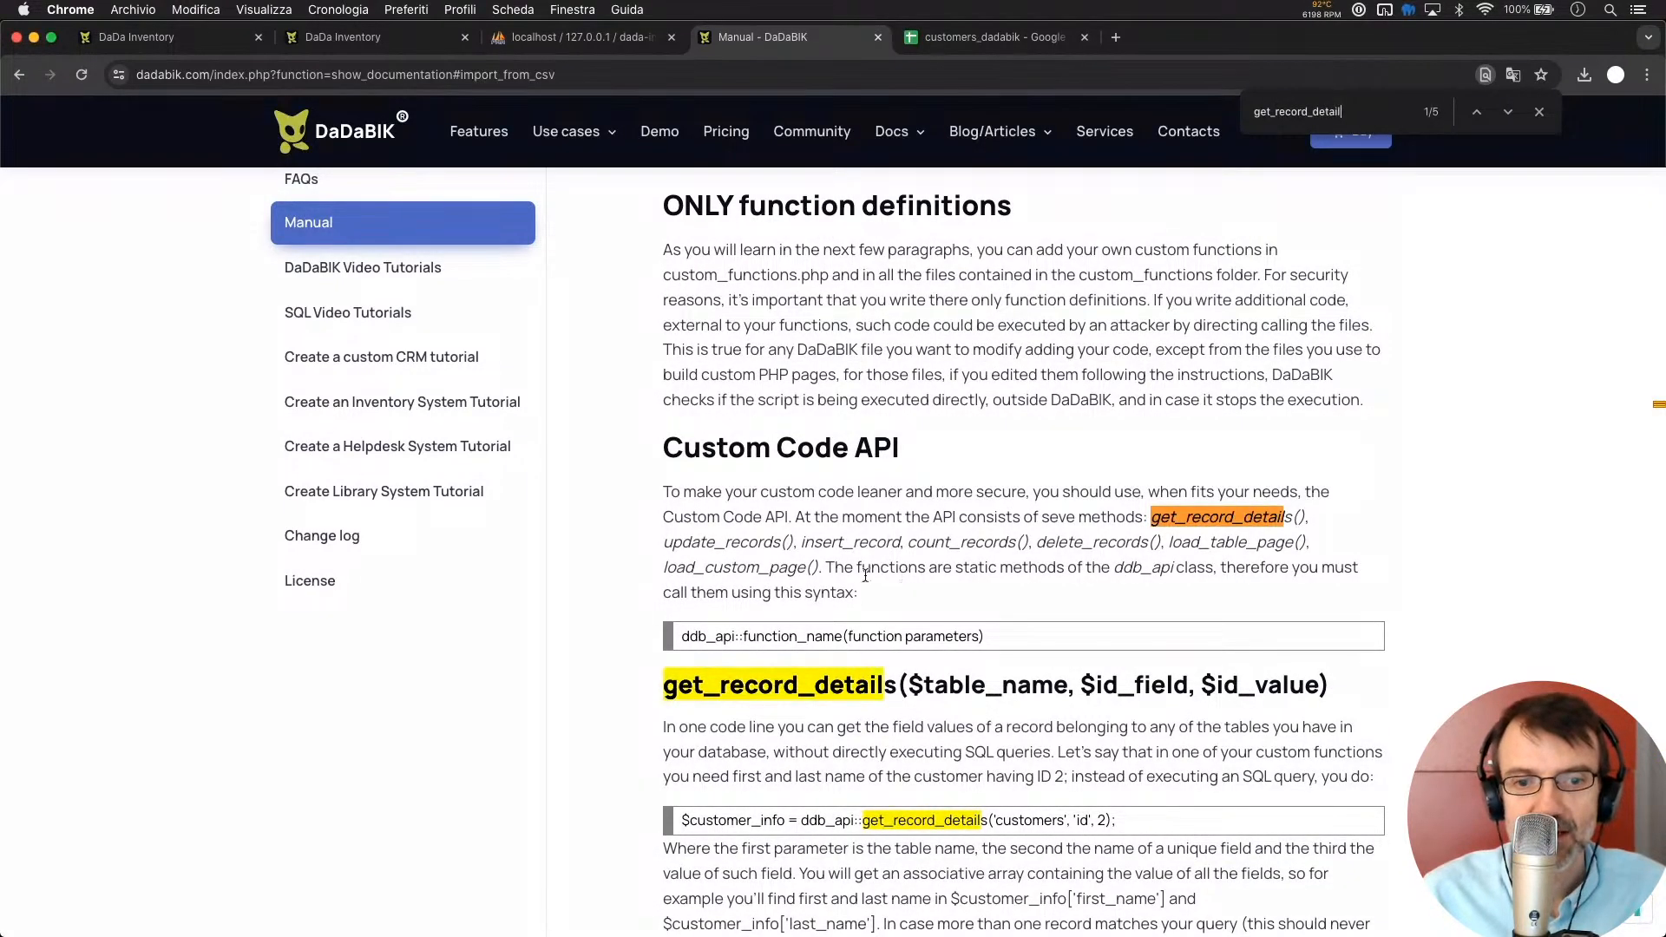
scroll(868, 770, down, 3)
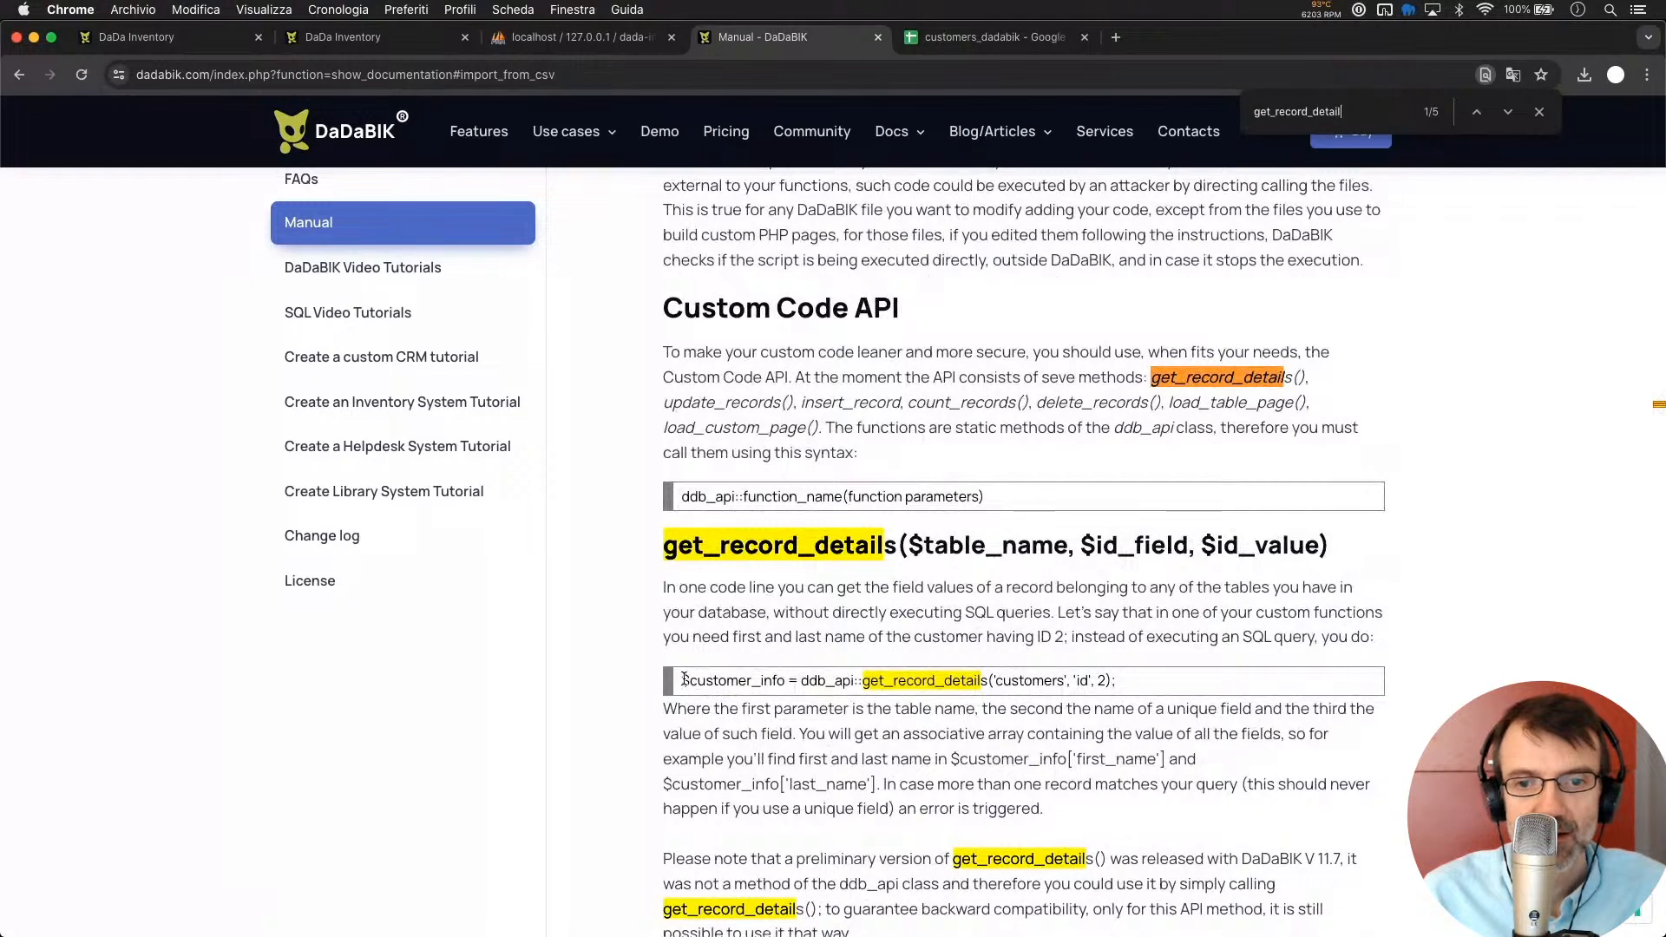
triple_click(1260, 690)
key(super+c)
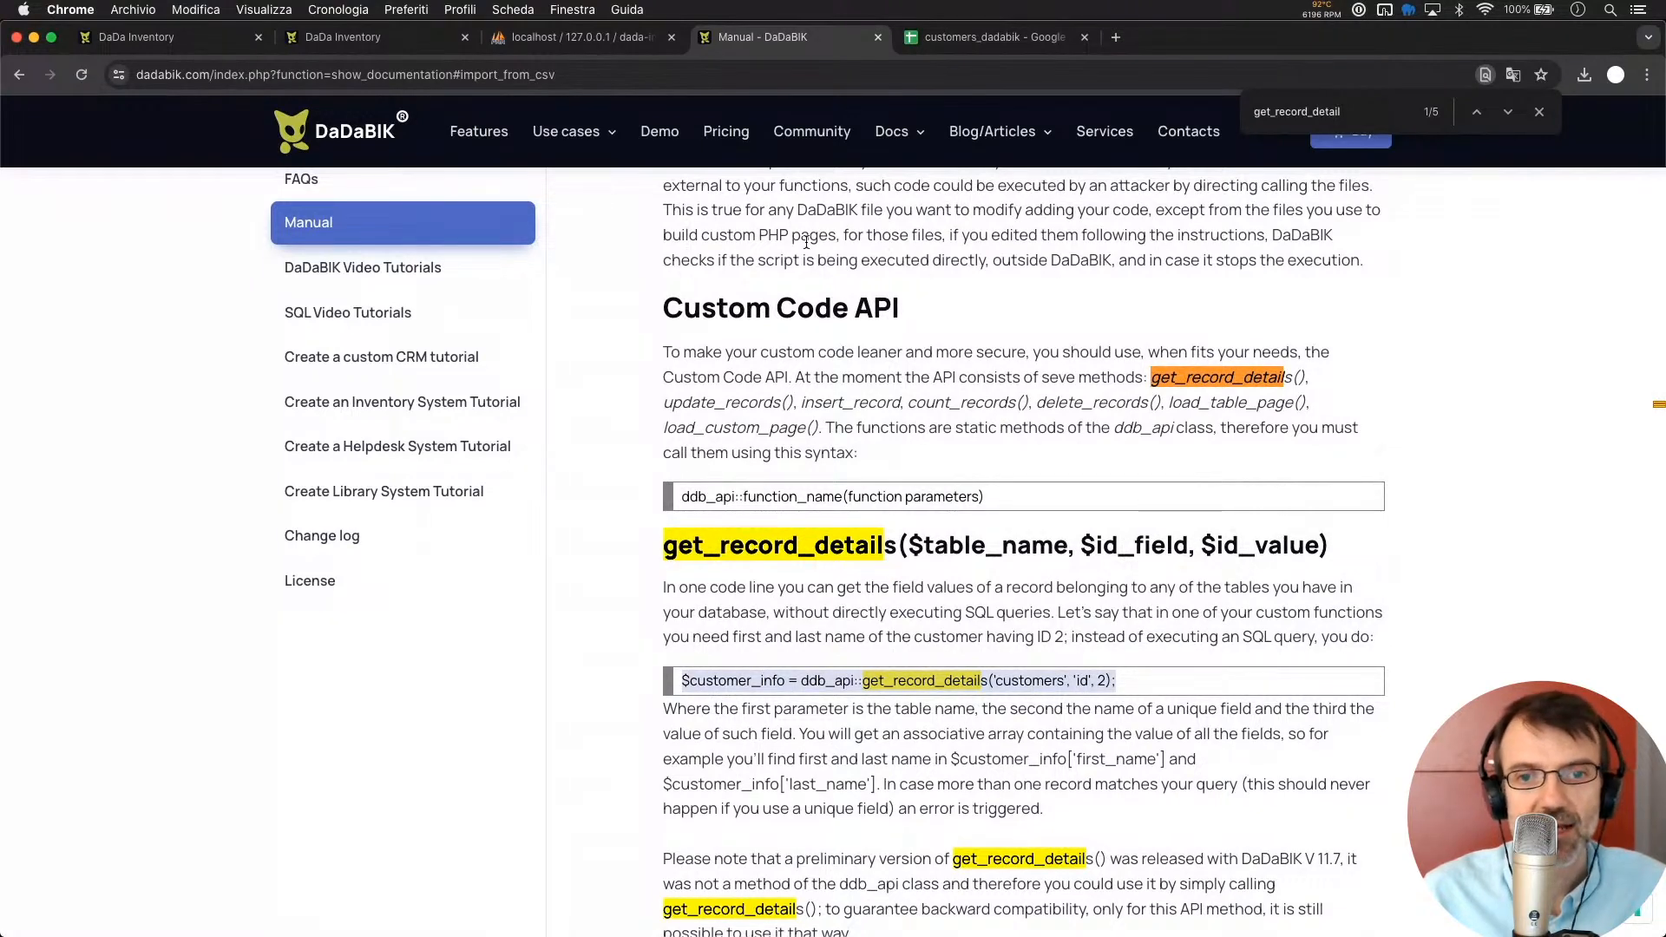
click(788, 632)
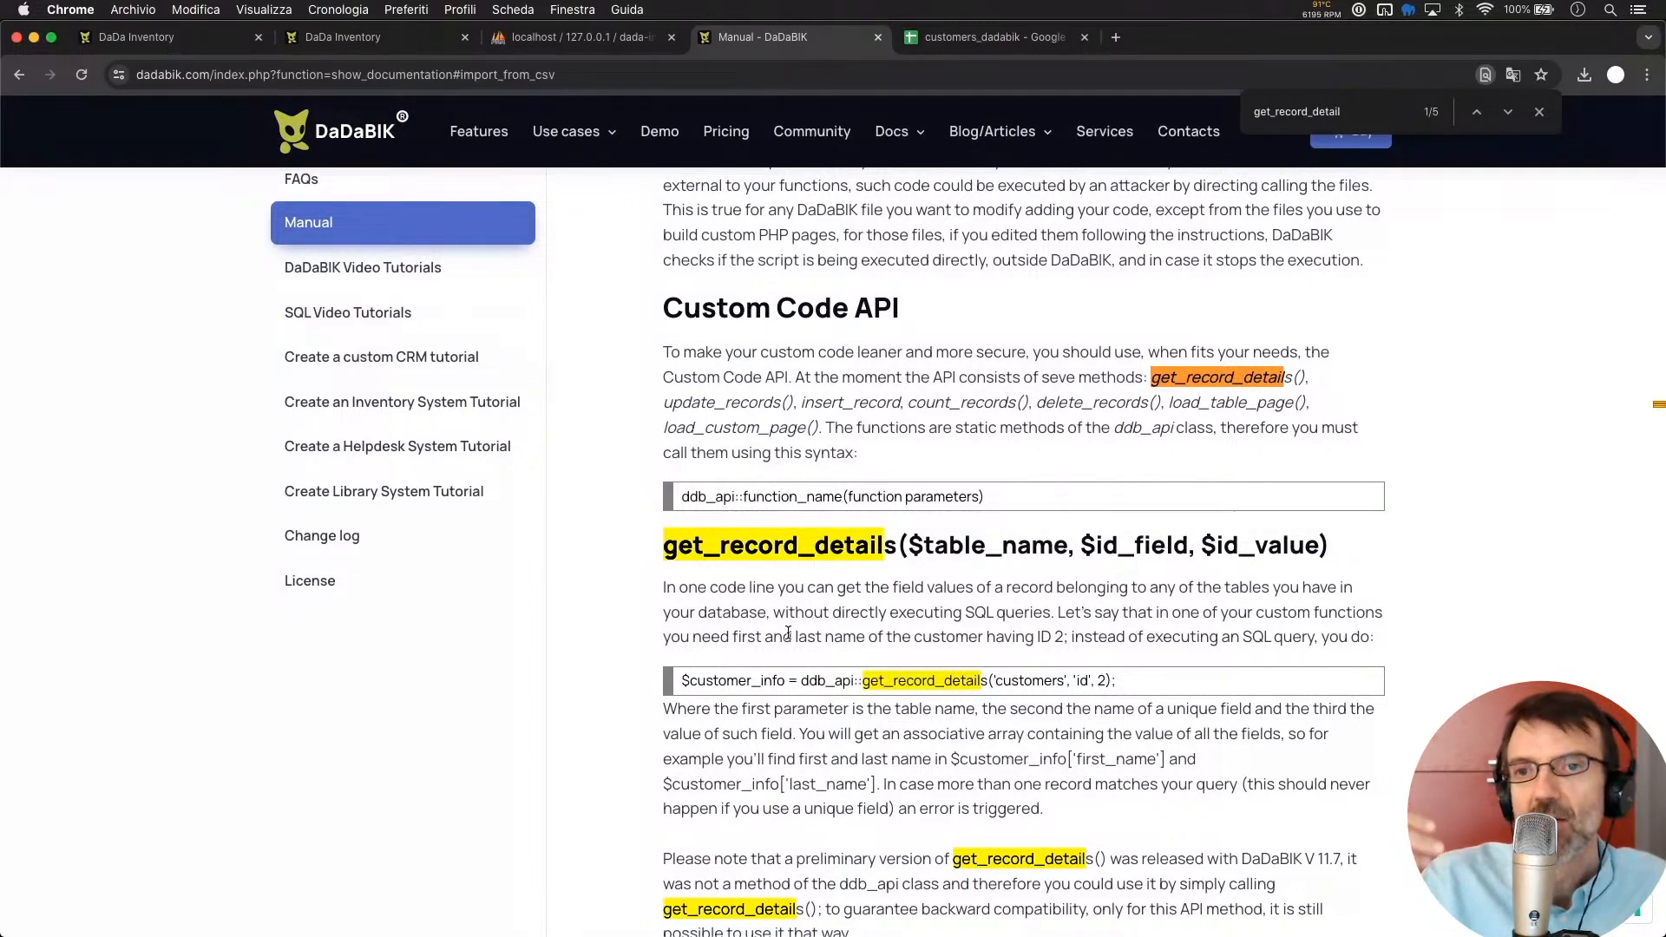
click(1539, 111)
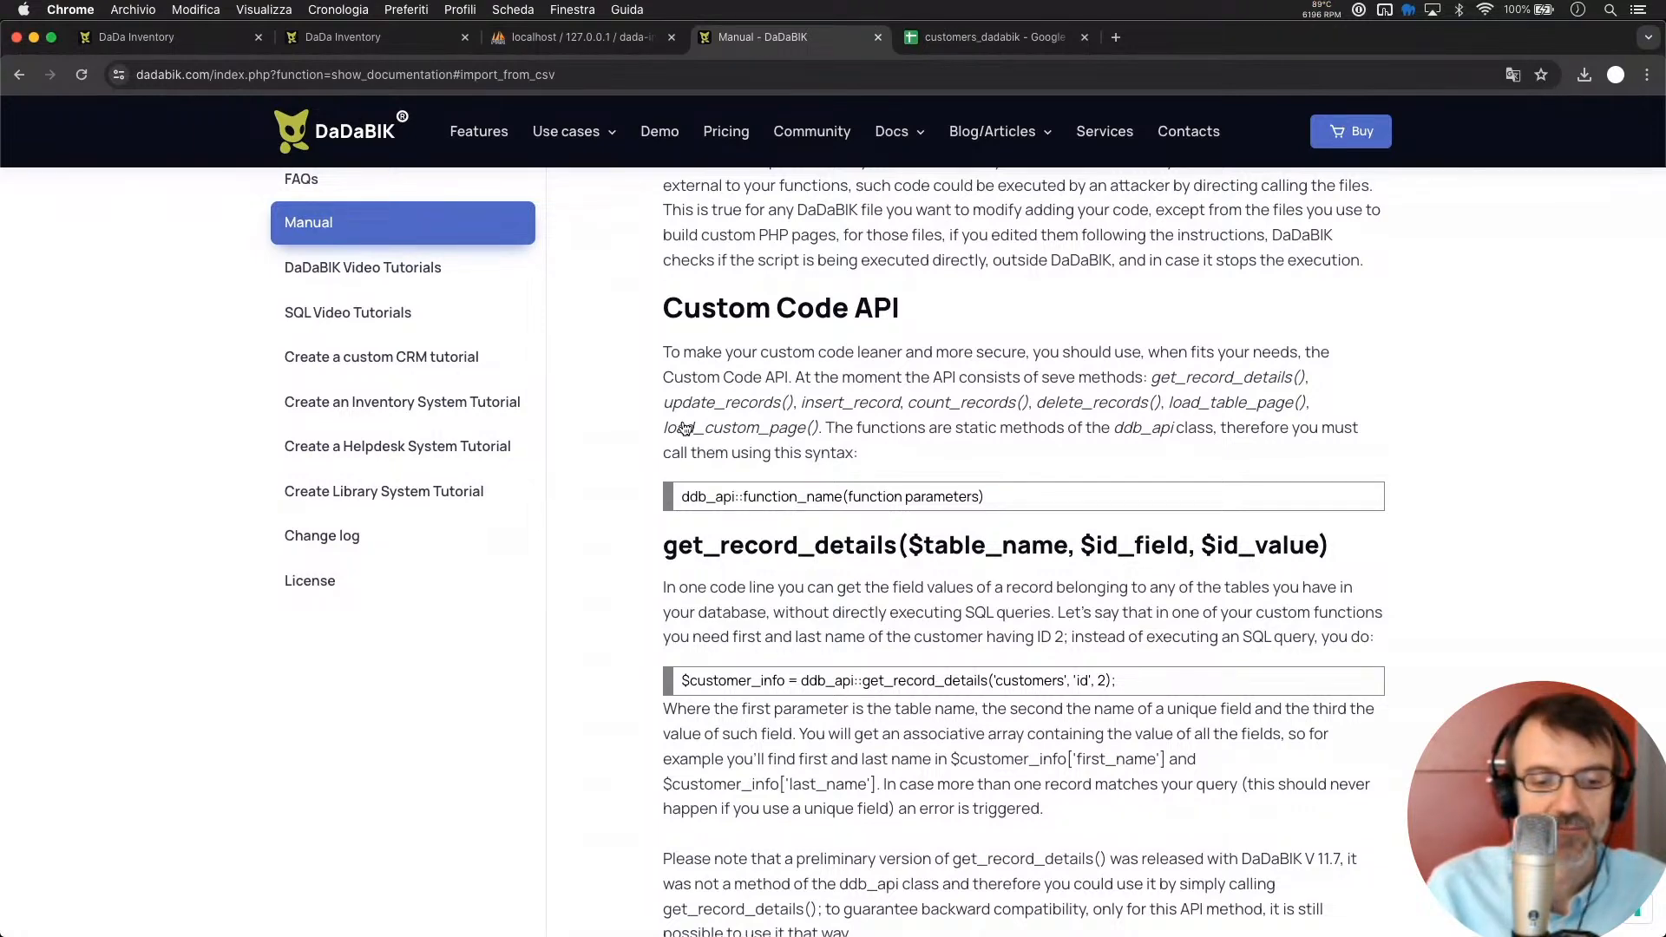
key(super+Tab)
Paste the get_record_details example into the else block and review its class, method and table
key(super+v)
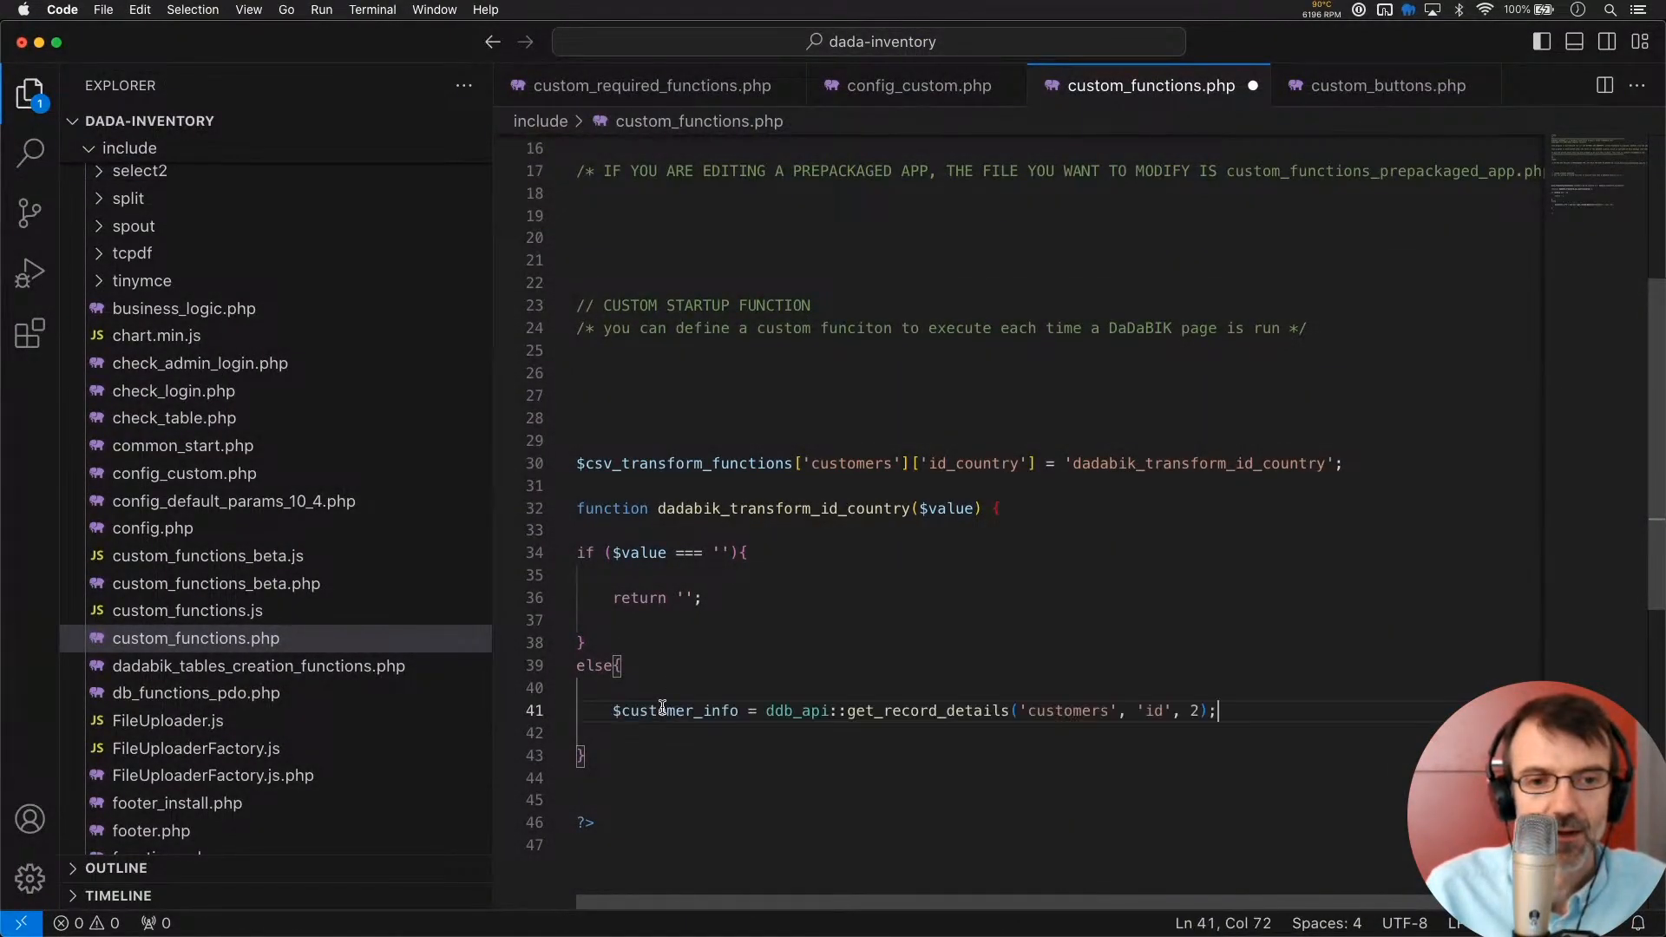
click(693, 714)
text(s)
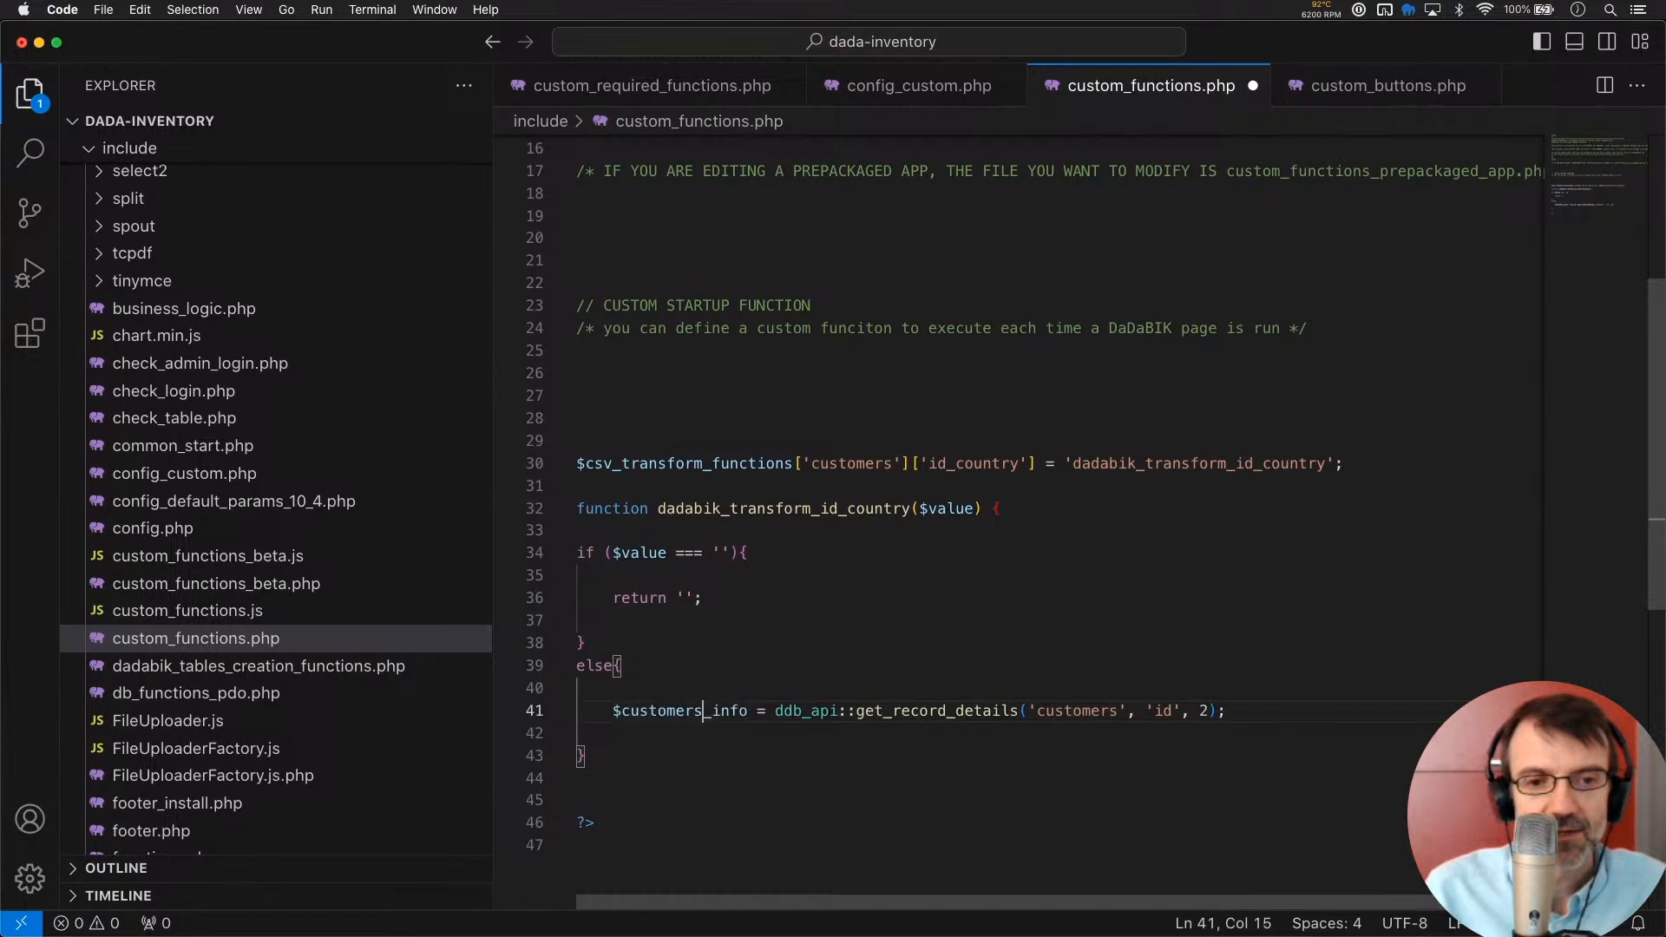
click(809, 711)
double_click(810, 712)
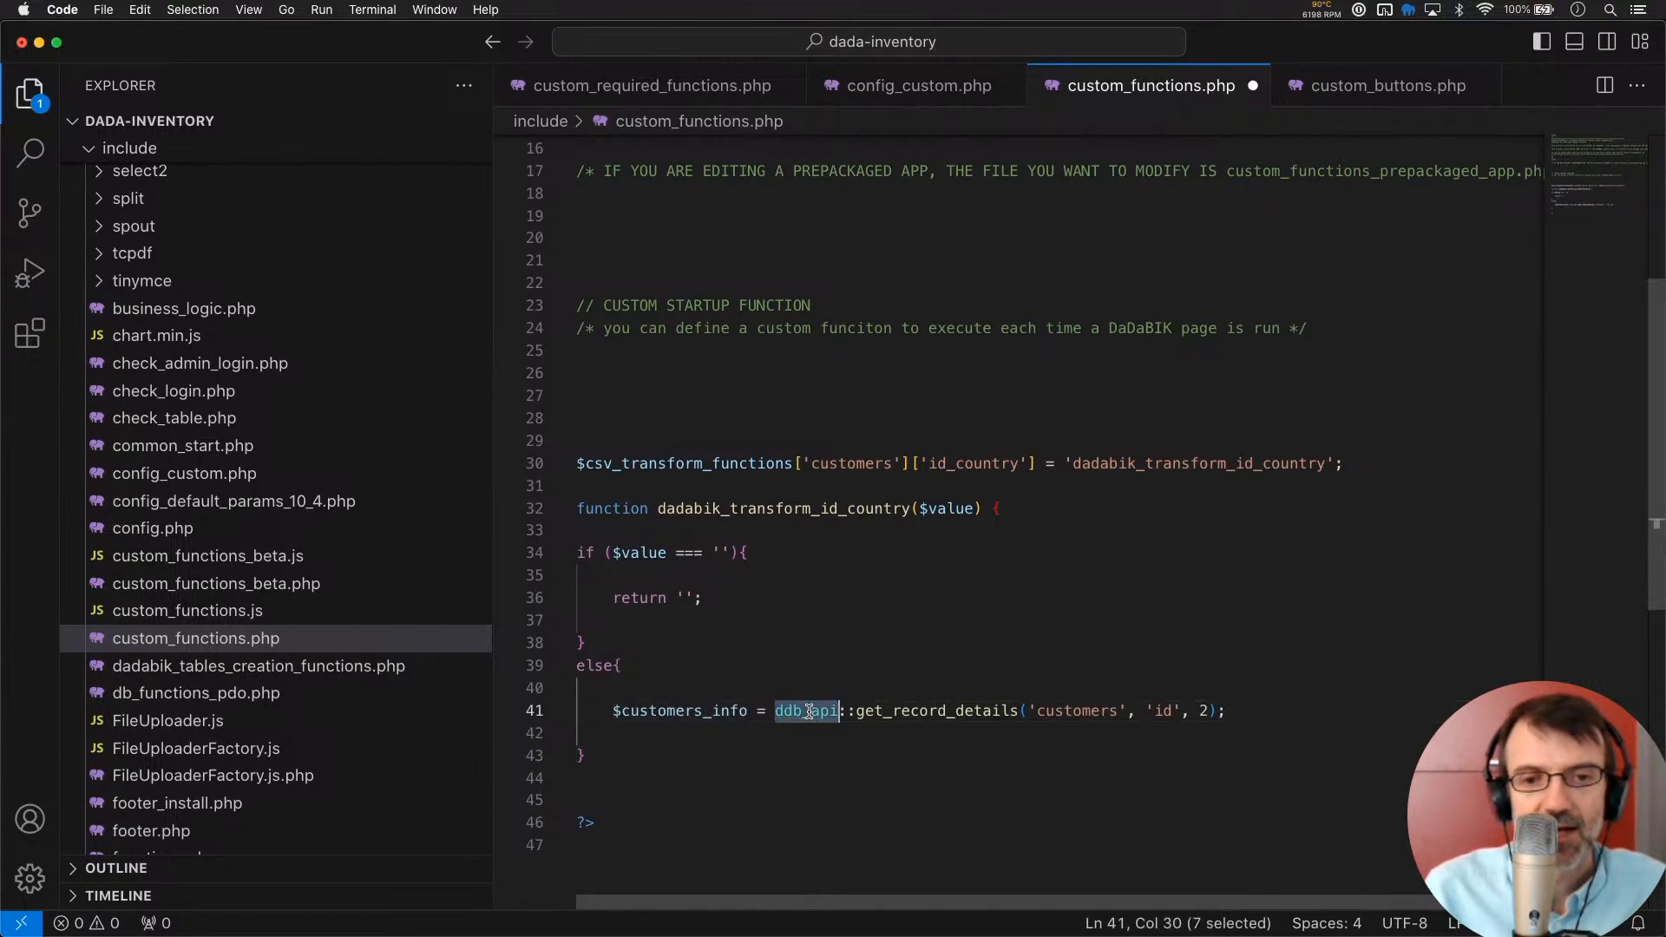
double_click(921, 709)
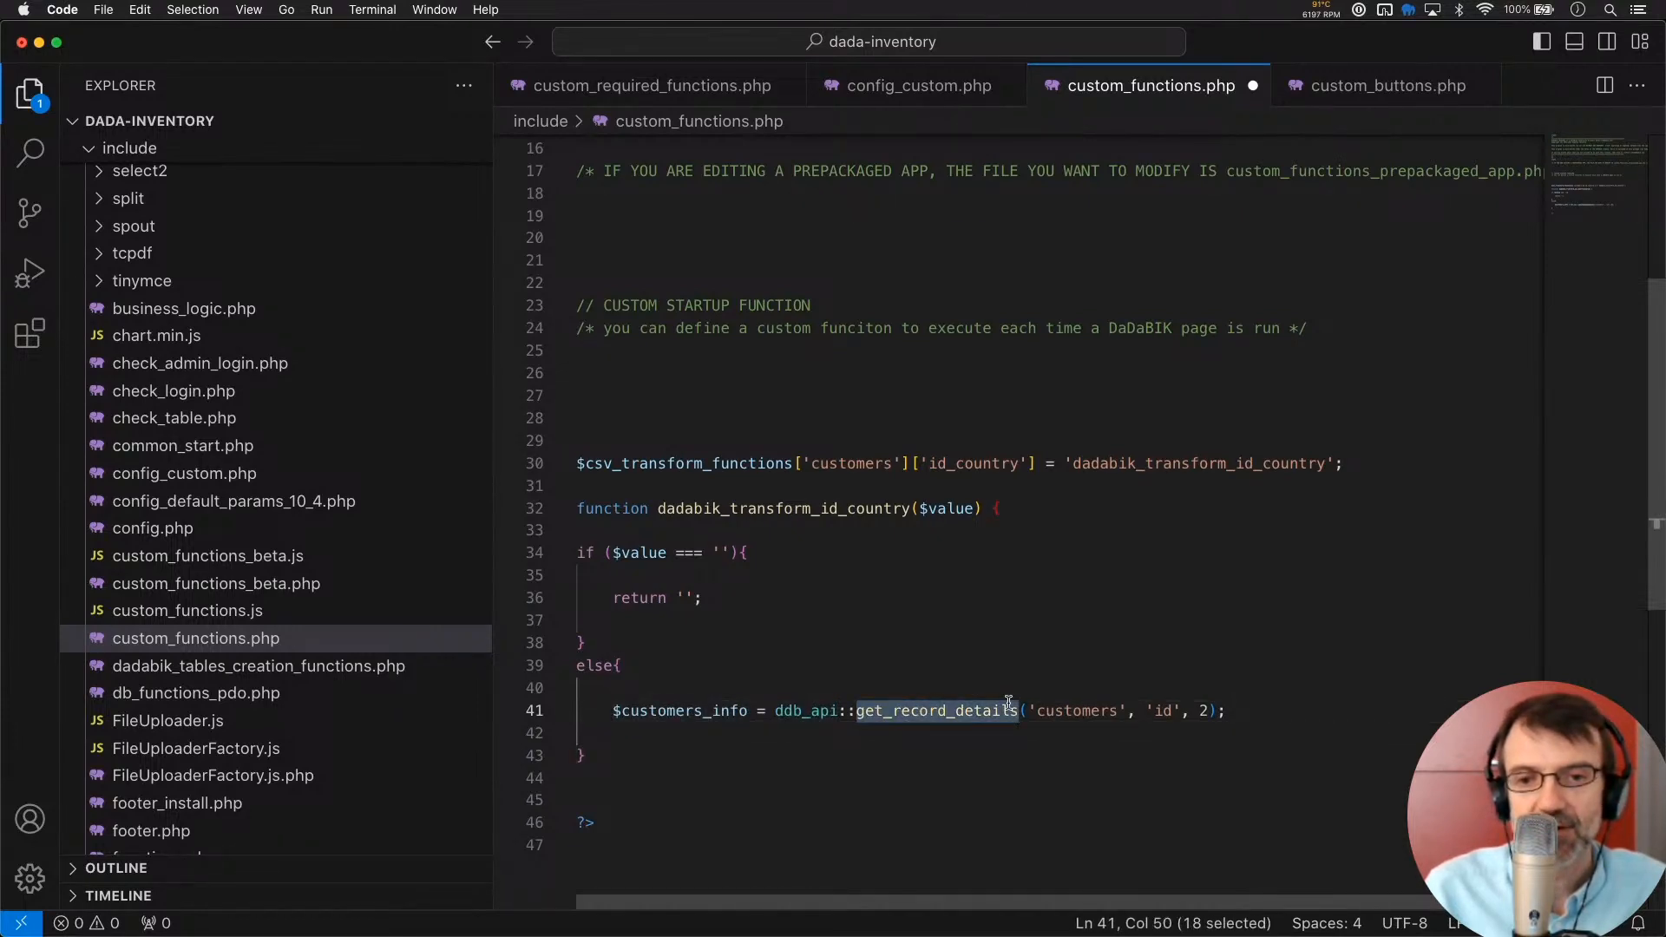
double_click(1074, 710)
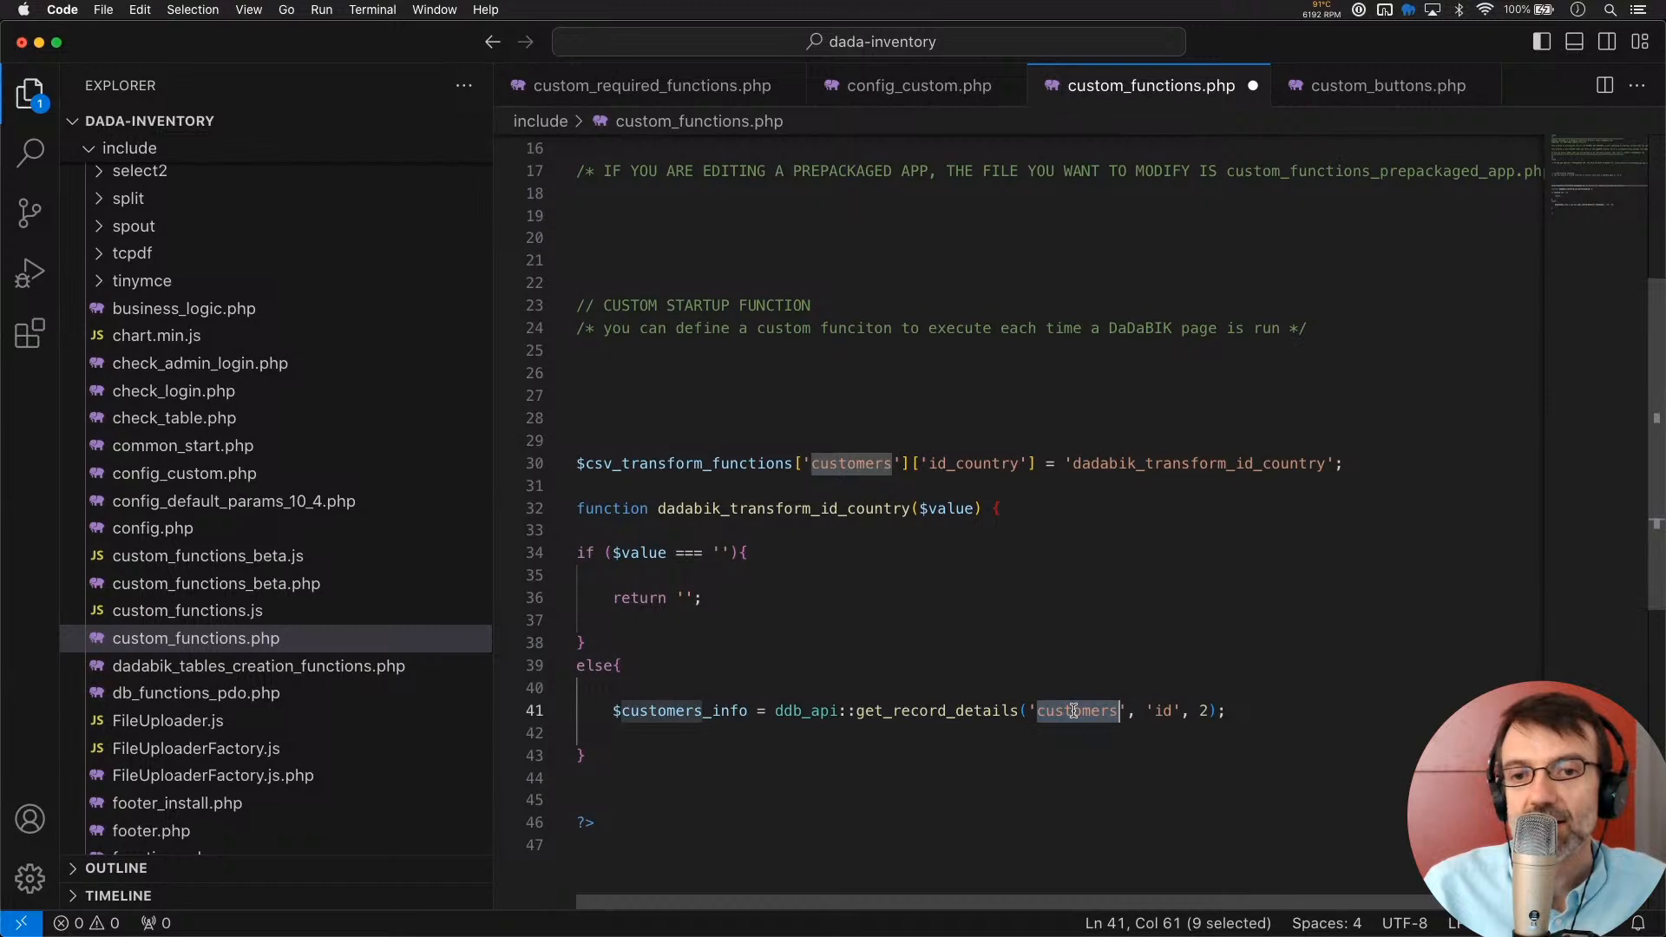
scroll(1074, 710, down, 4)
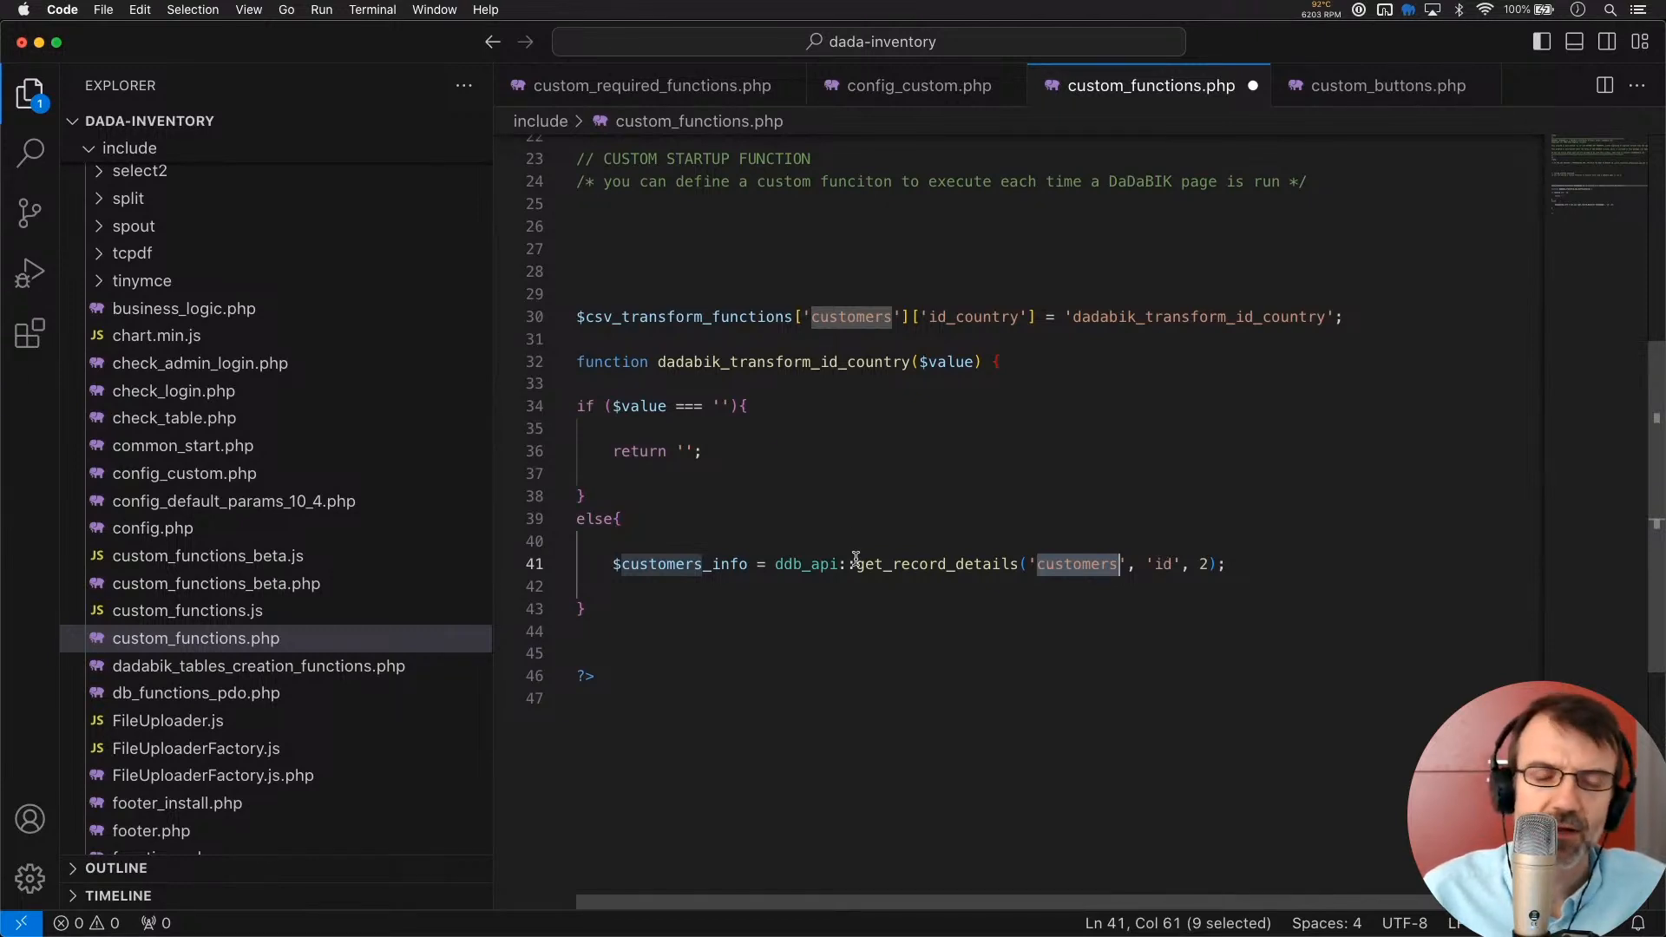
Rename the lookup result variable to $countries_info
click(704, 564)
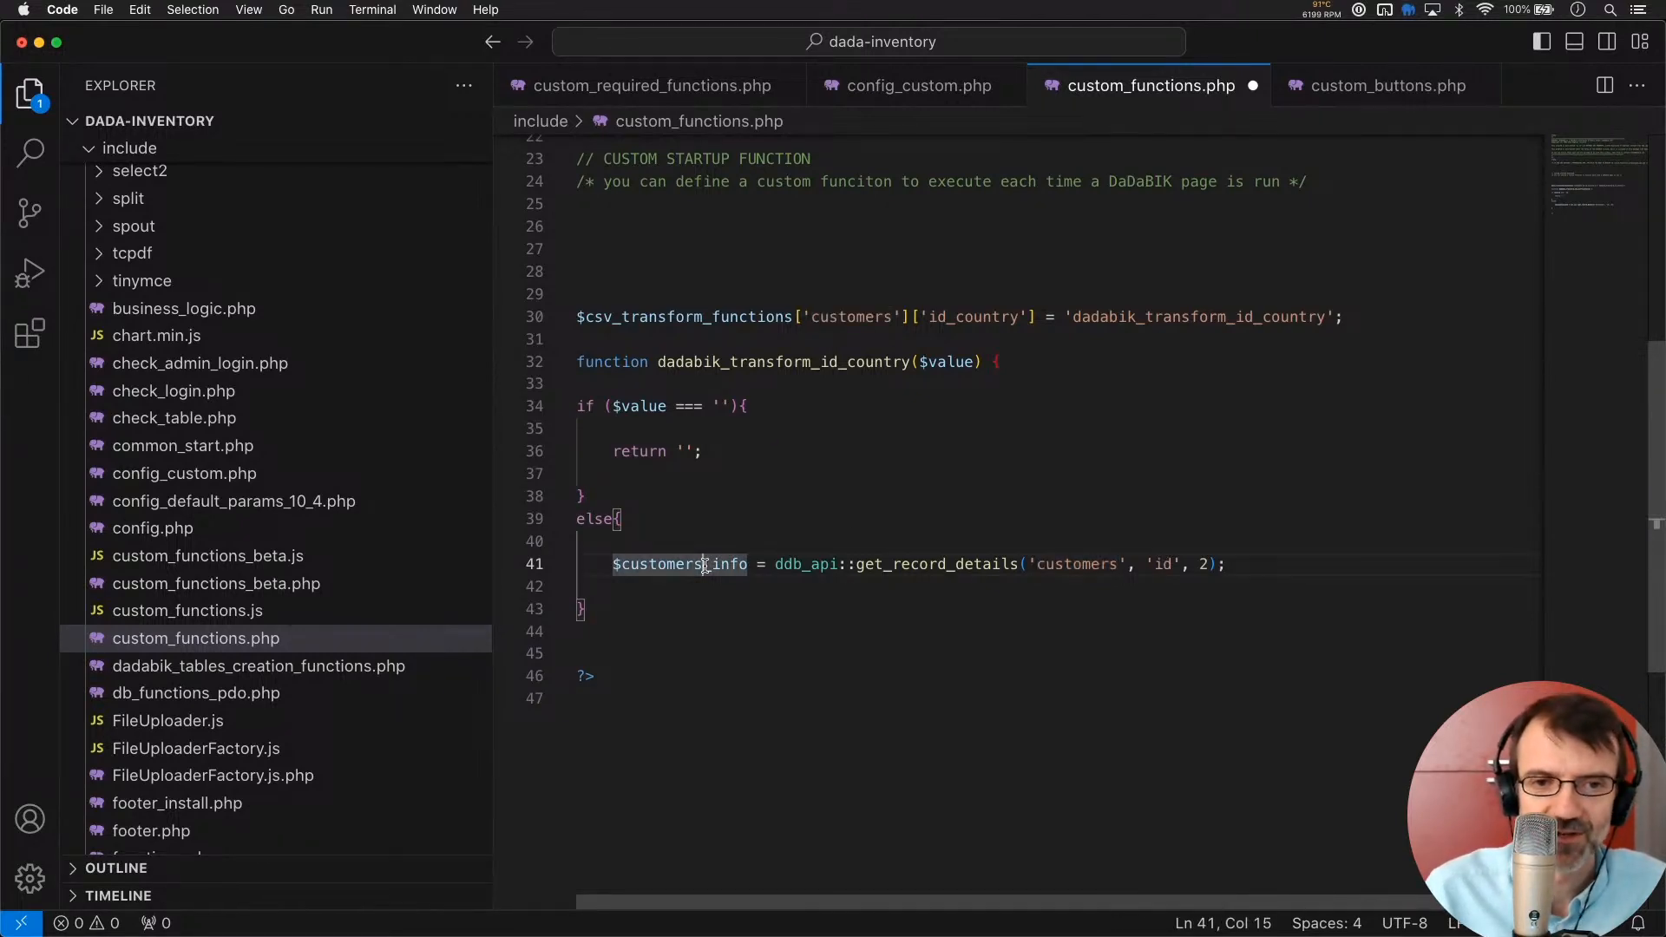
key(Left)
key(BackSpace)
key(BackSpace)
key(BackSpace)
key(BackSpace)
key(BackSpace)
key(BackSpace)
key(BackSpace)
key(BackSpace)
key(Delete)
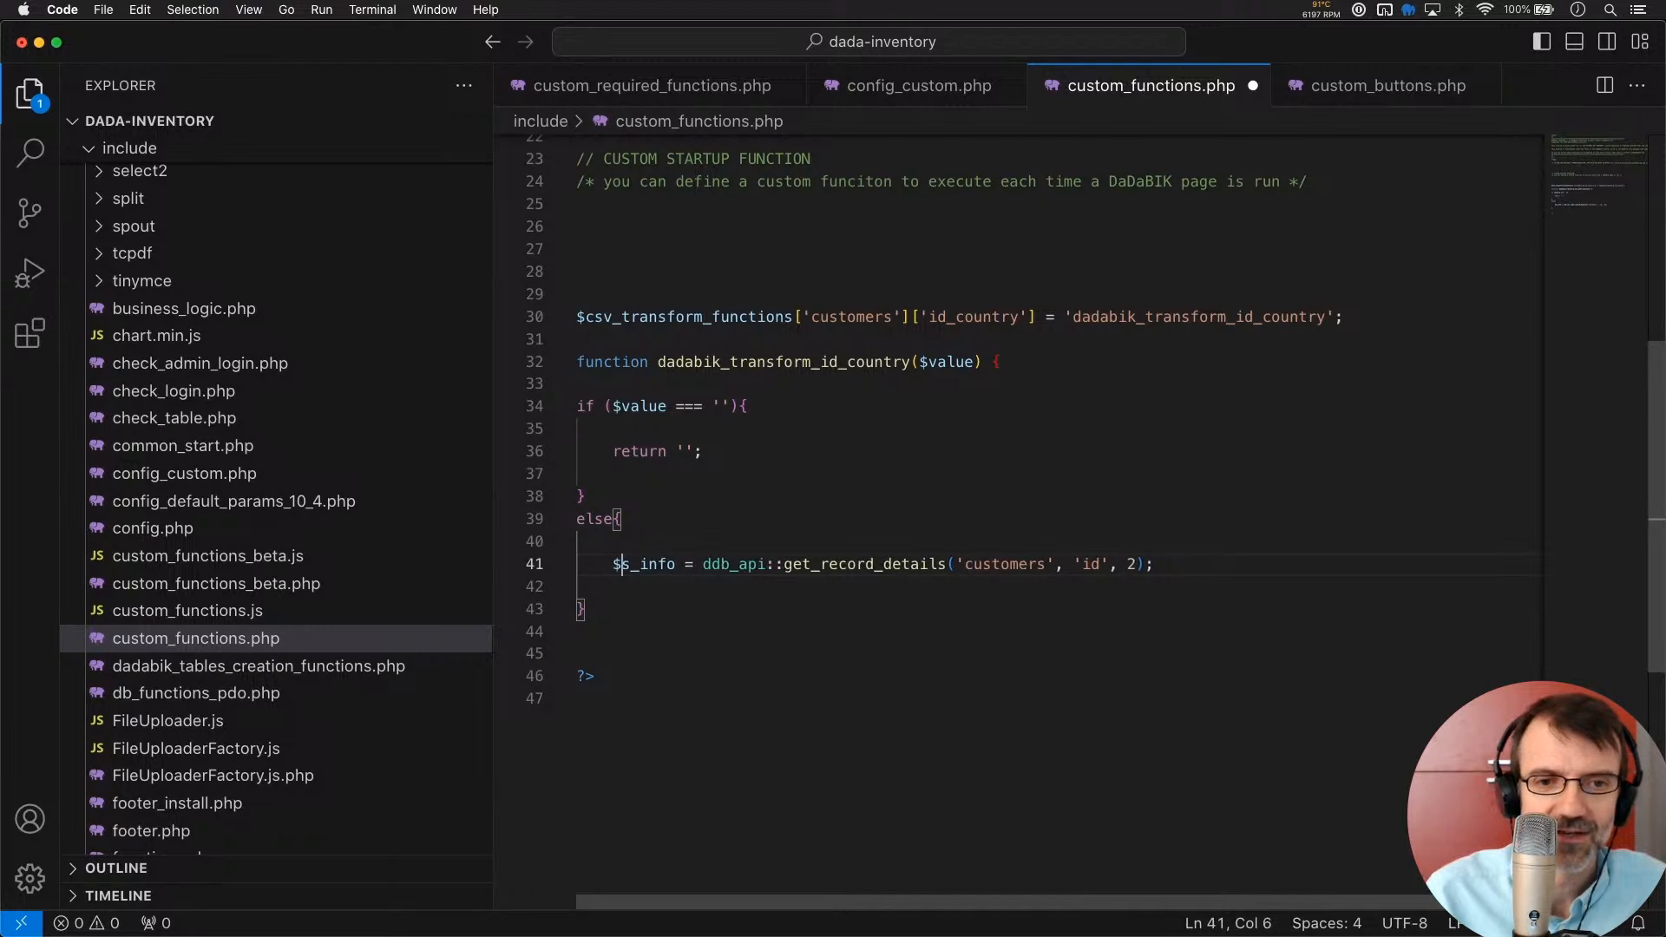
text(countries)
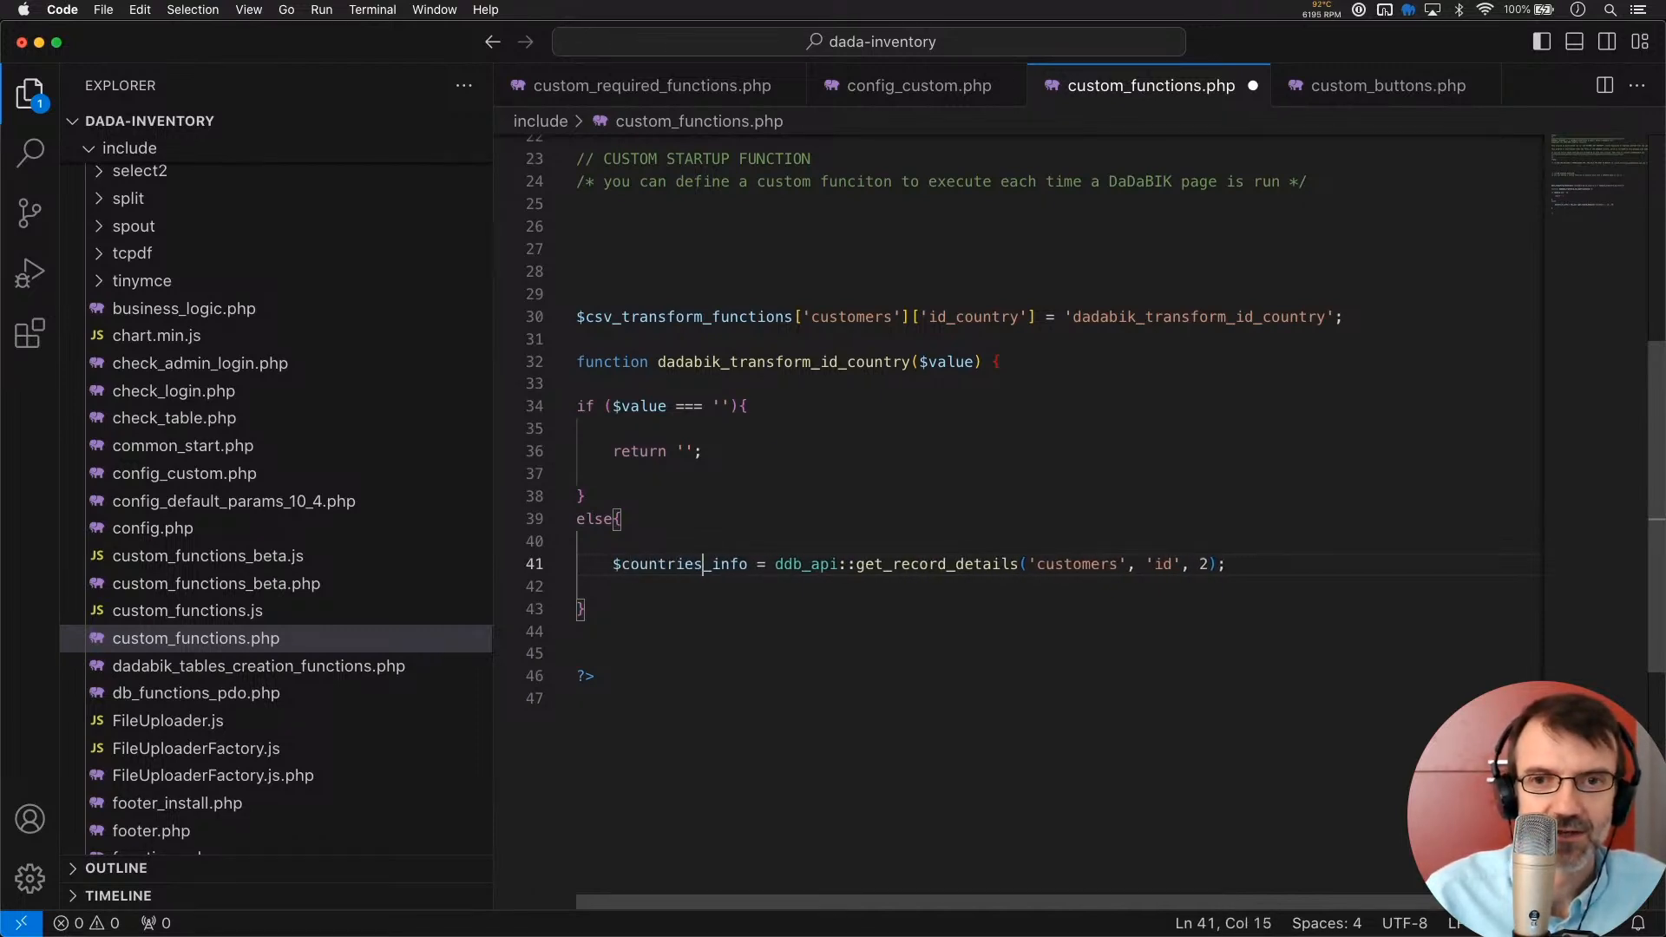
key(Right)
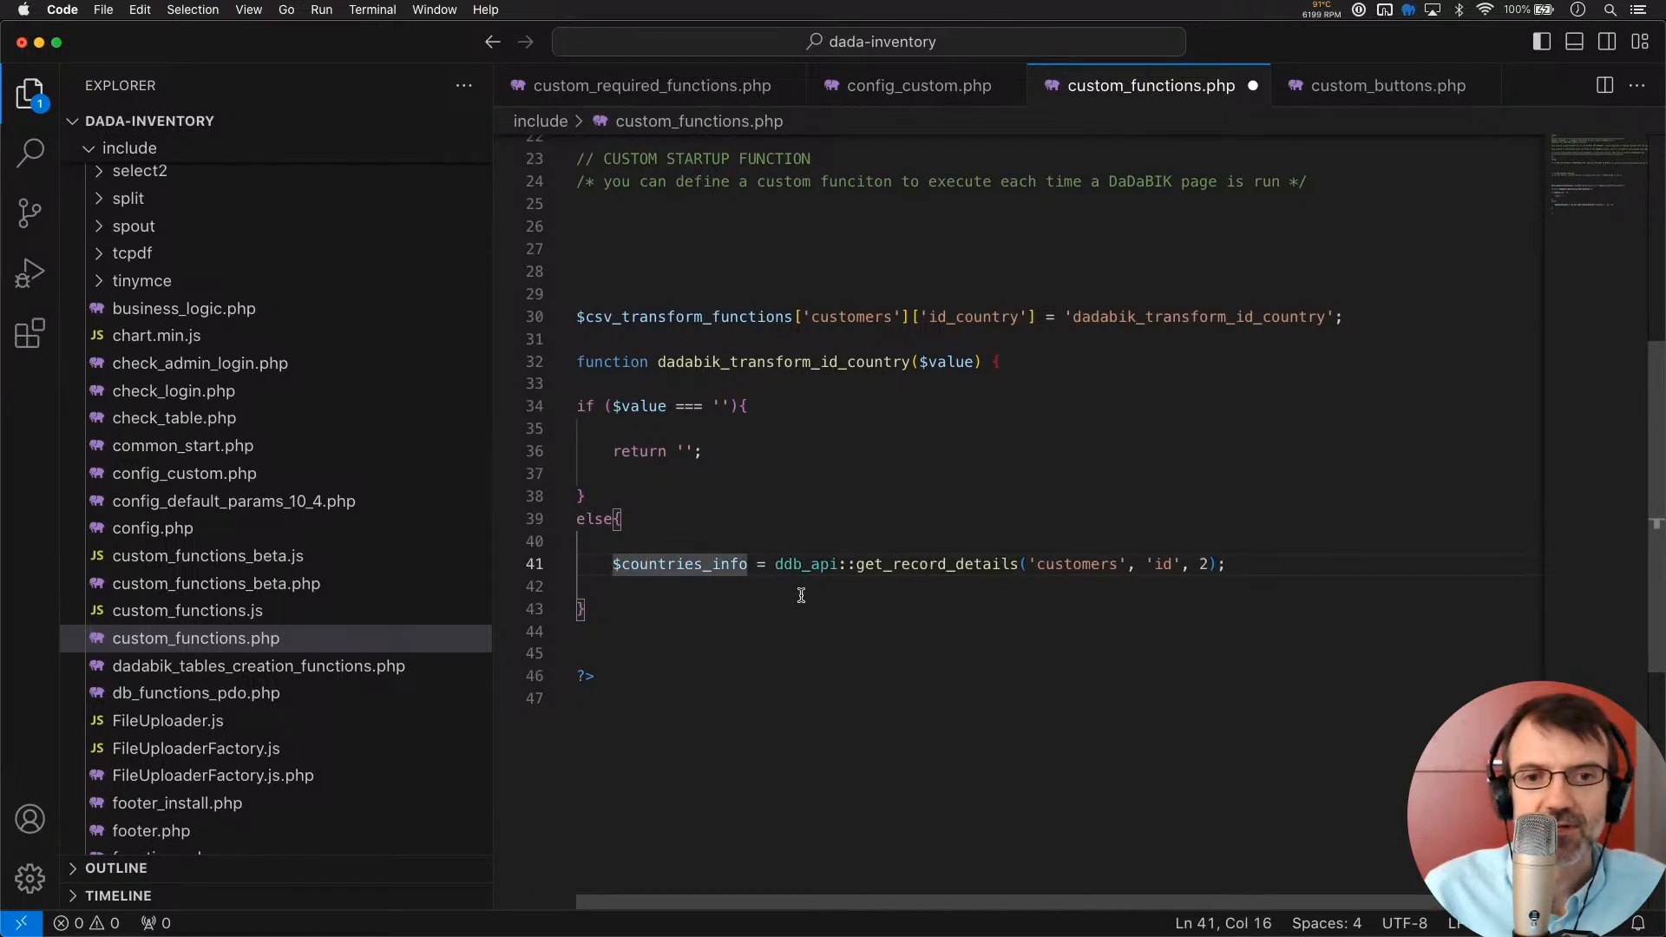
Change the lookup arguments to 'countries', 'name' and $value
double_click(1068, 565)
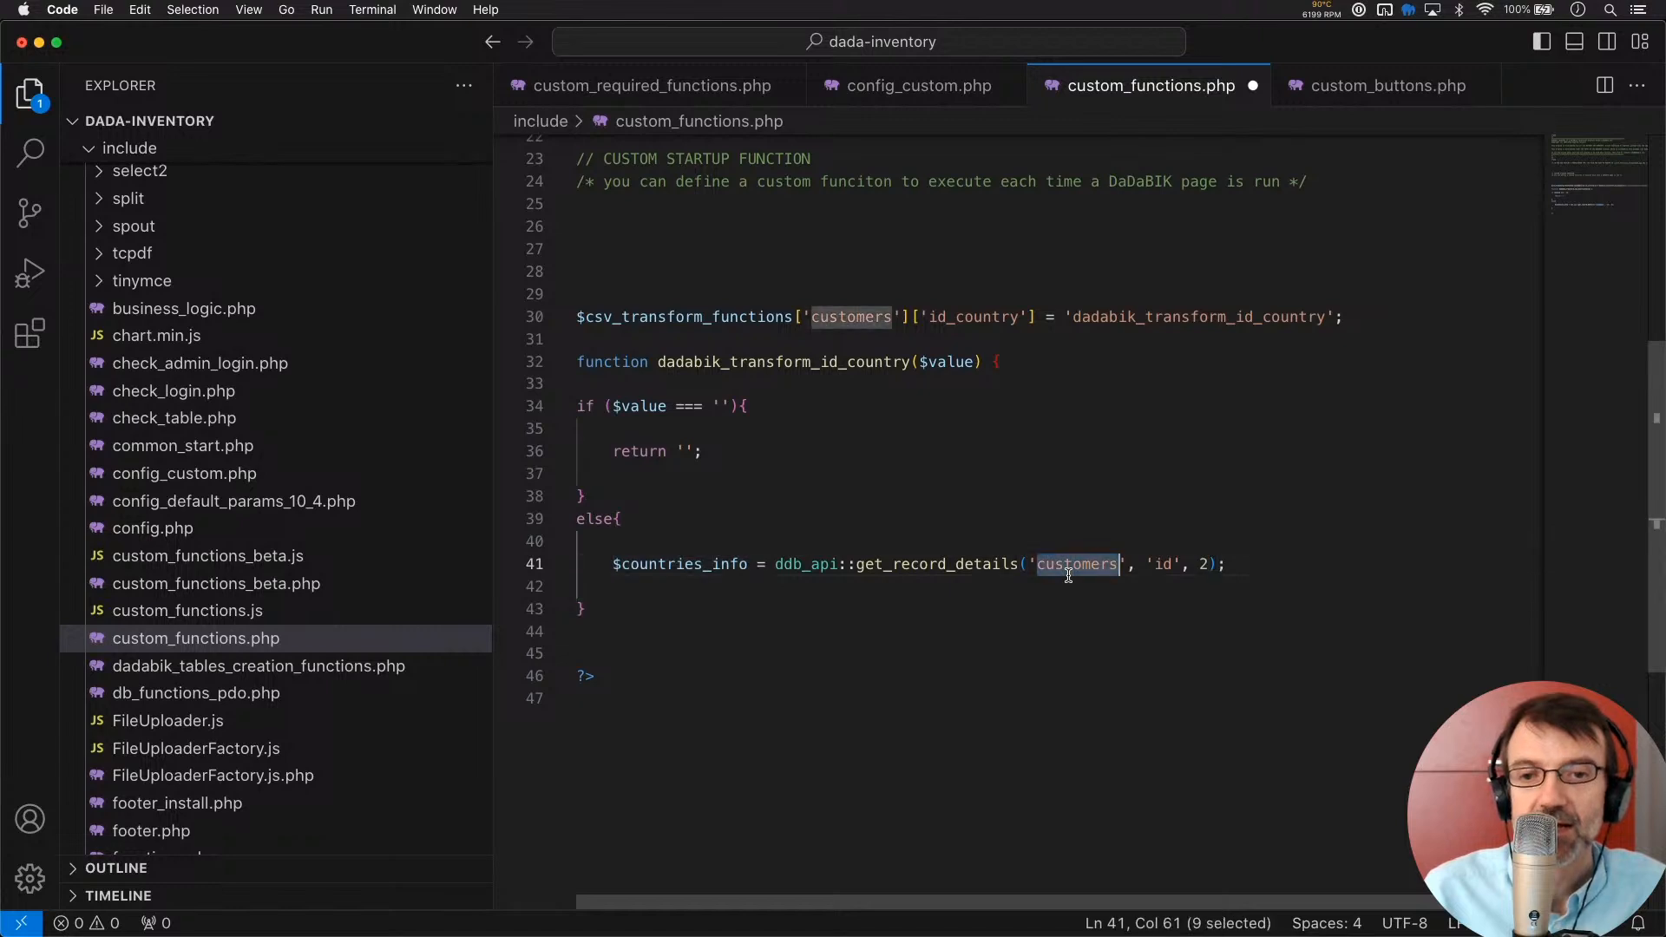
text(countries)
key(Right)
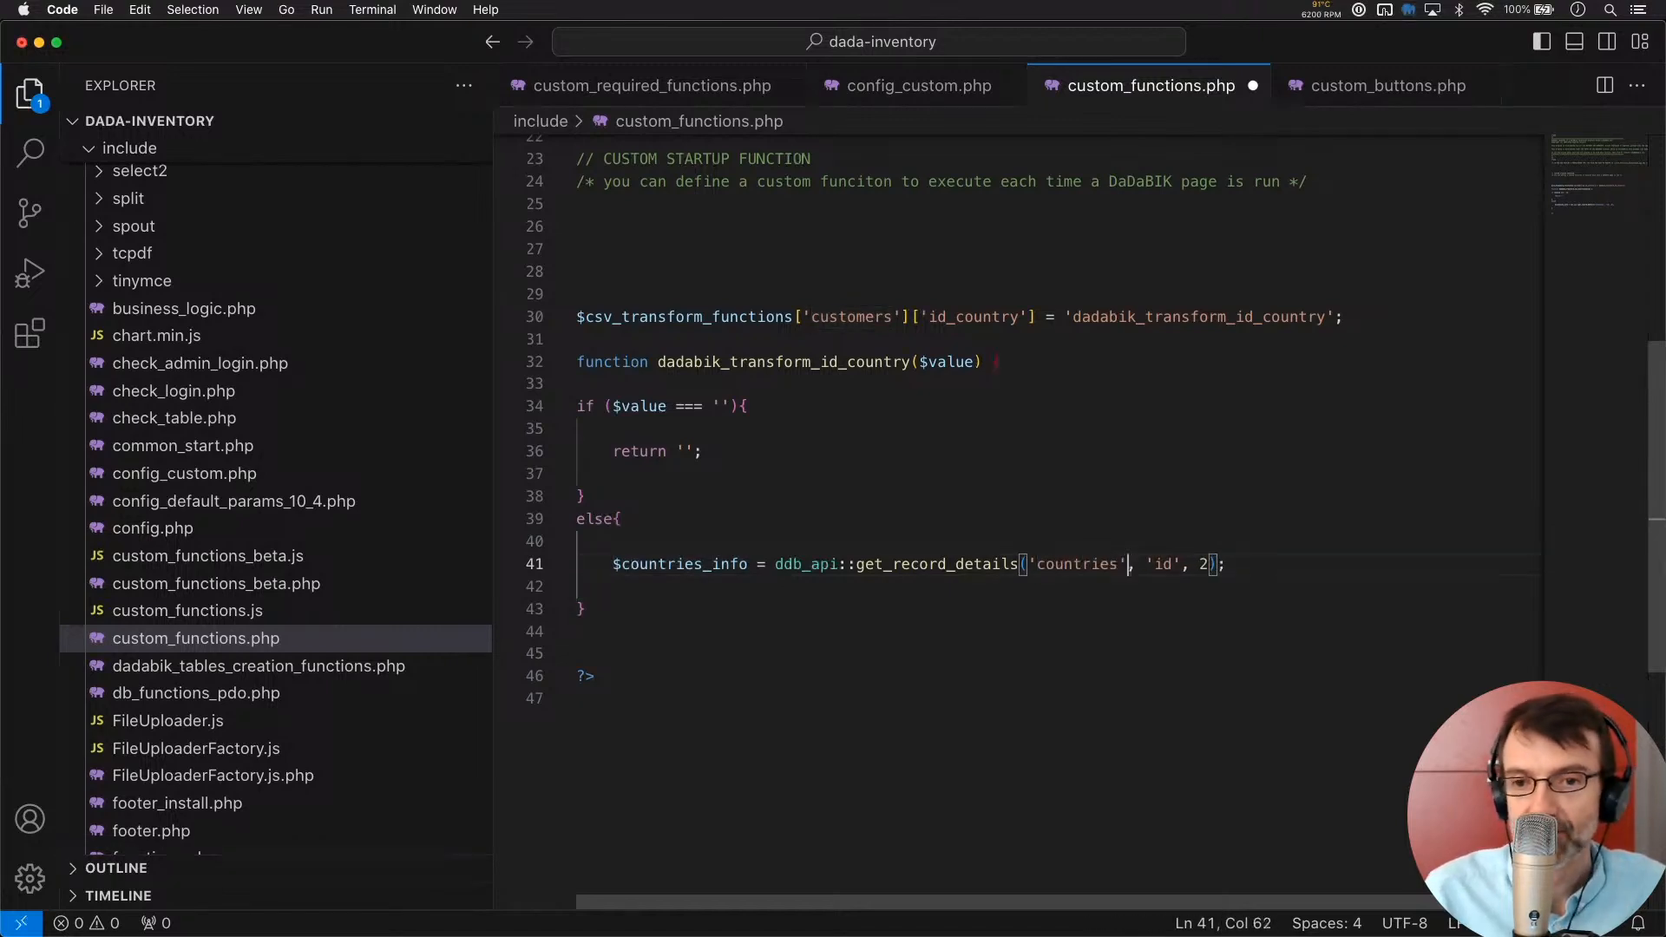
double_click(1164, 565)
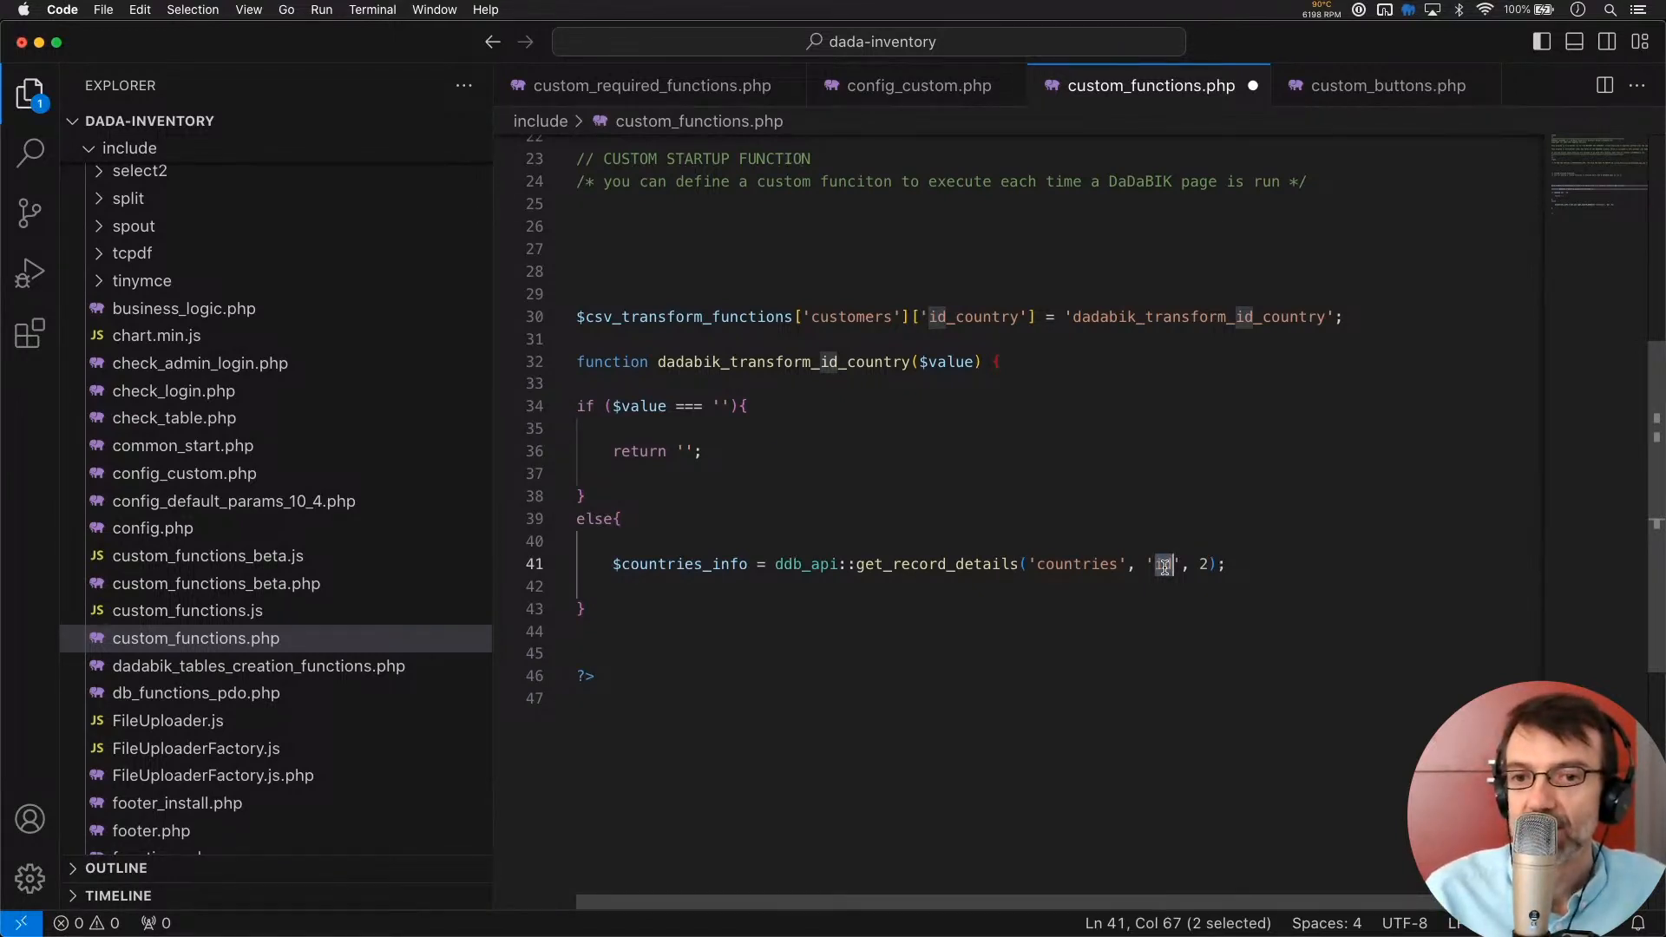
text(name)
key(Right)
key(Right)
key(Right)
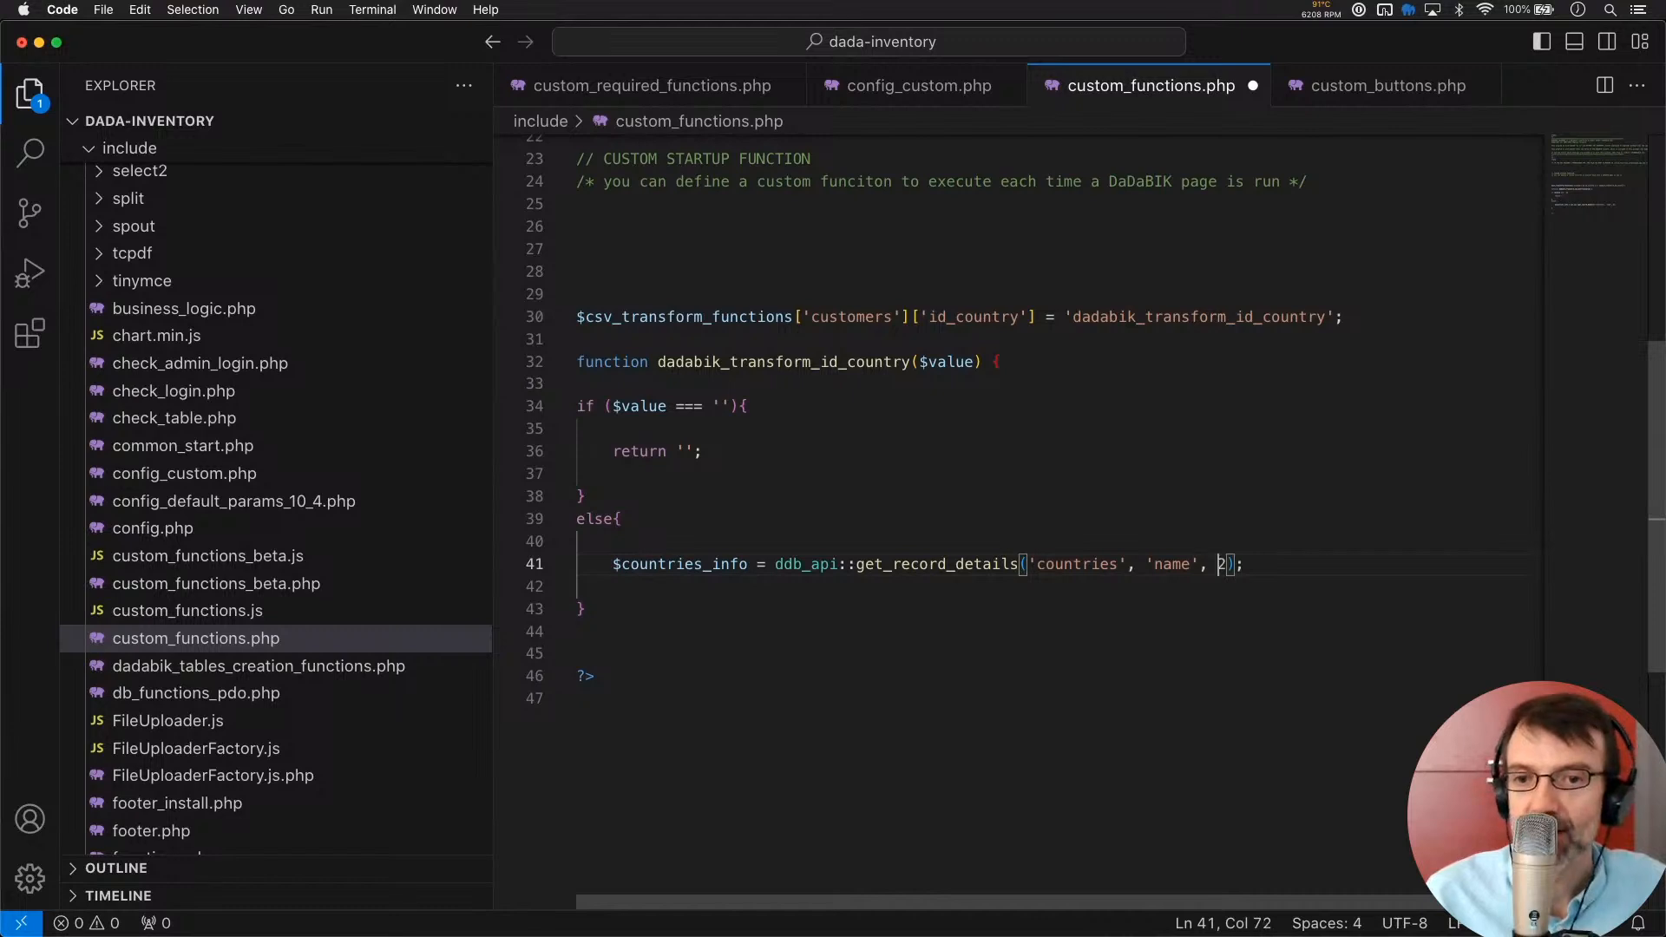
key(Right)
key(BackSpace)
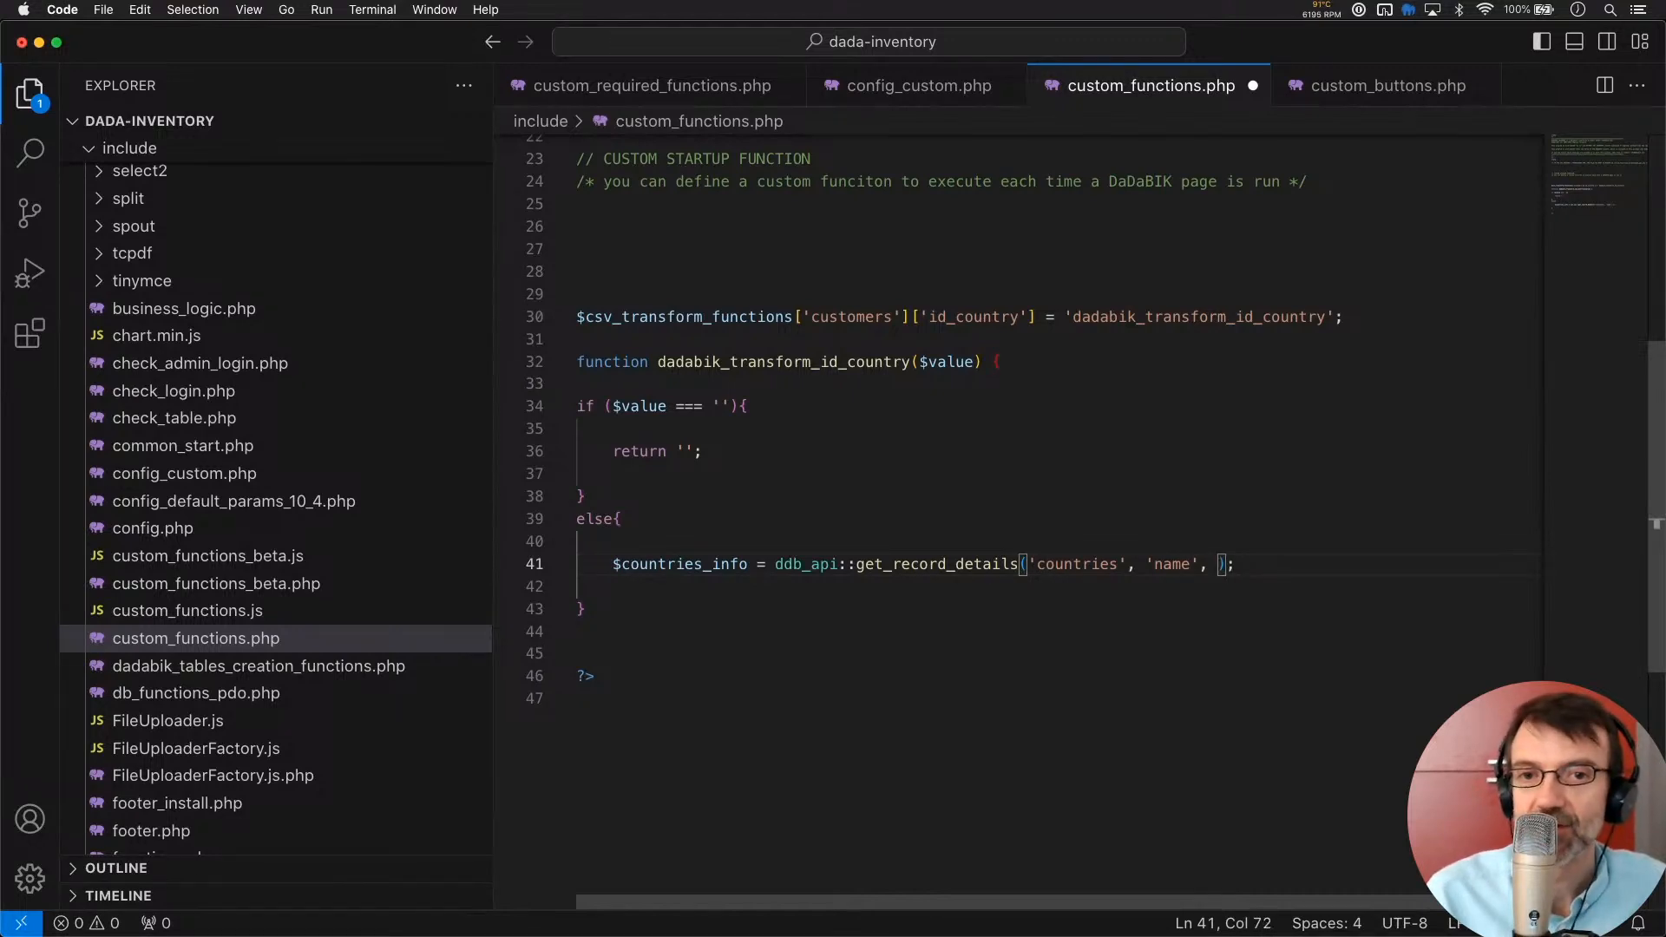
text($value)
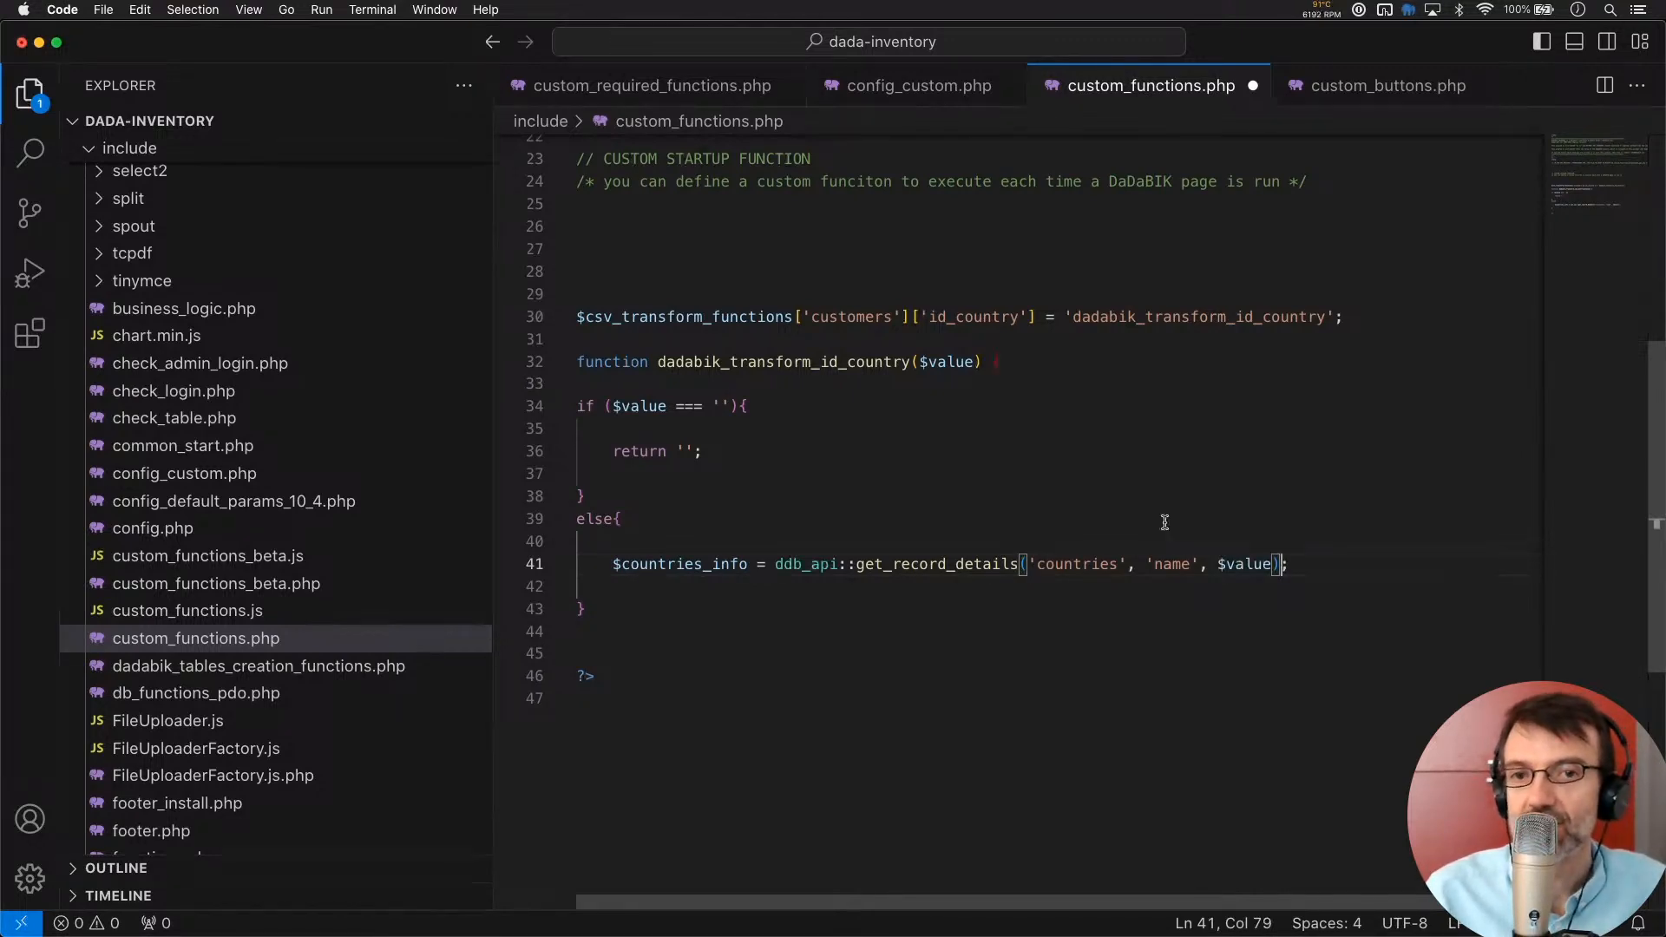
double_click(949, 362)
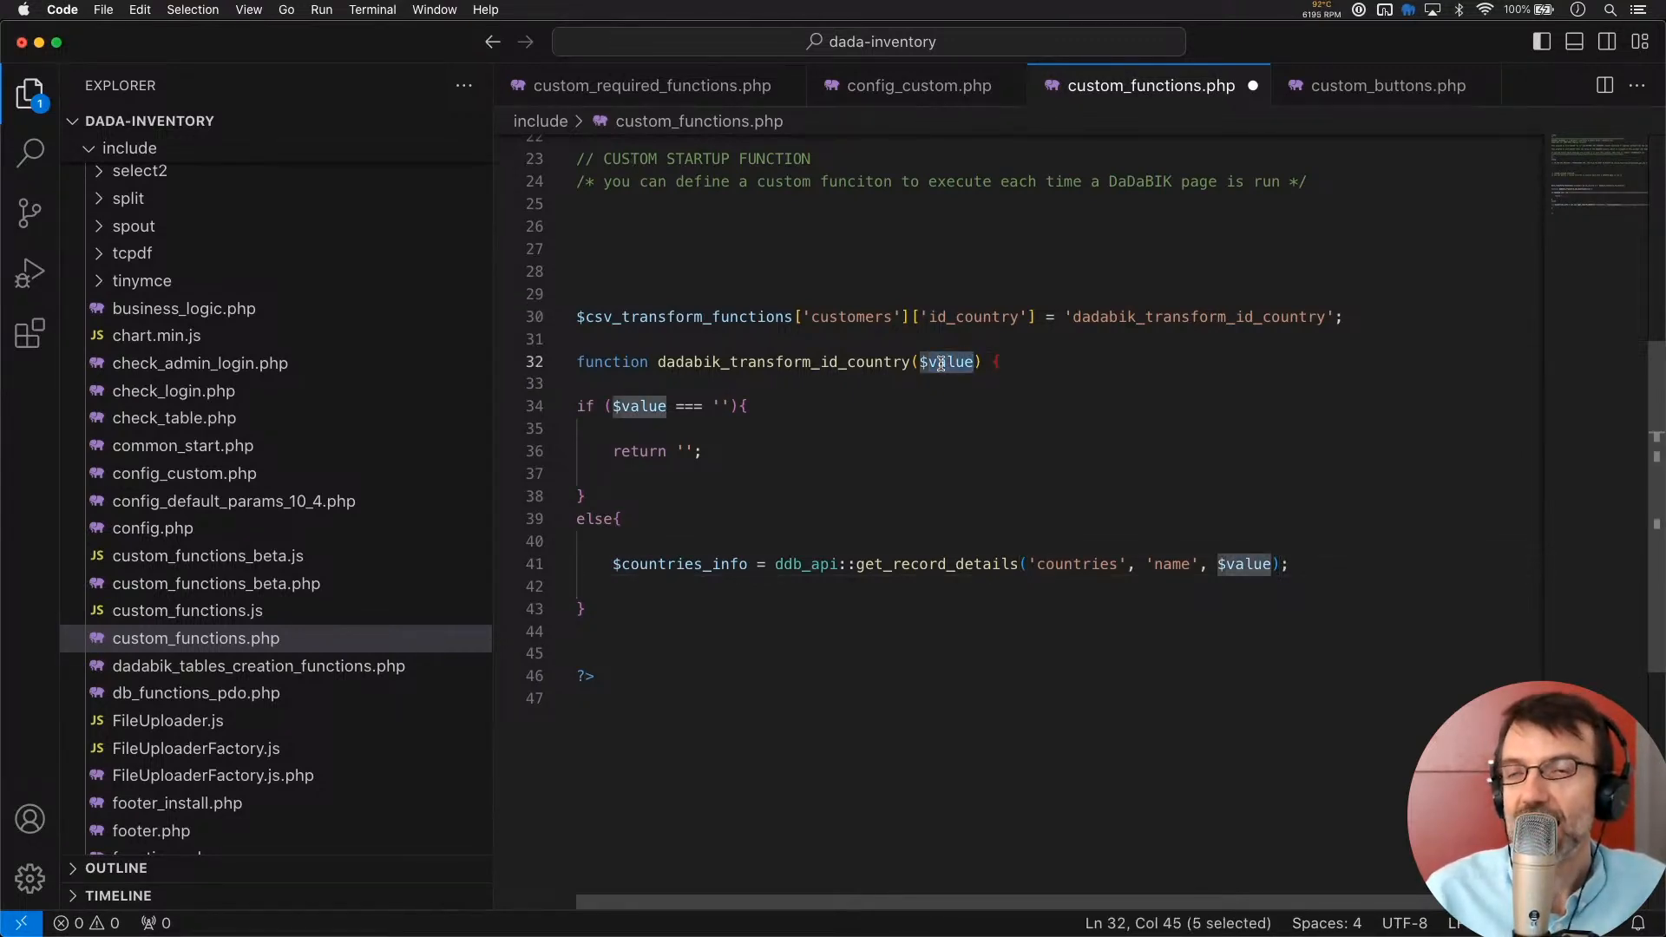
double_click(802, 564)
Review the 'name' and $value lookup arguments, then add blank lines below line 41
shift+click(1323, 559)
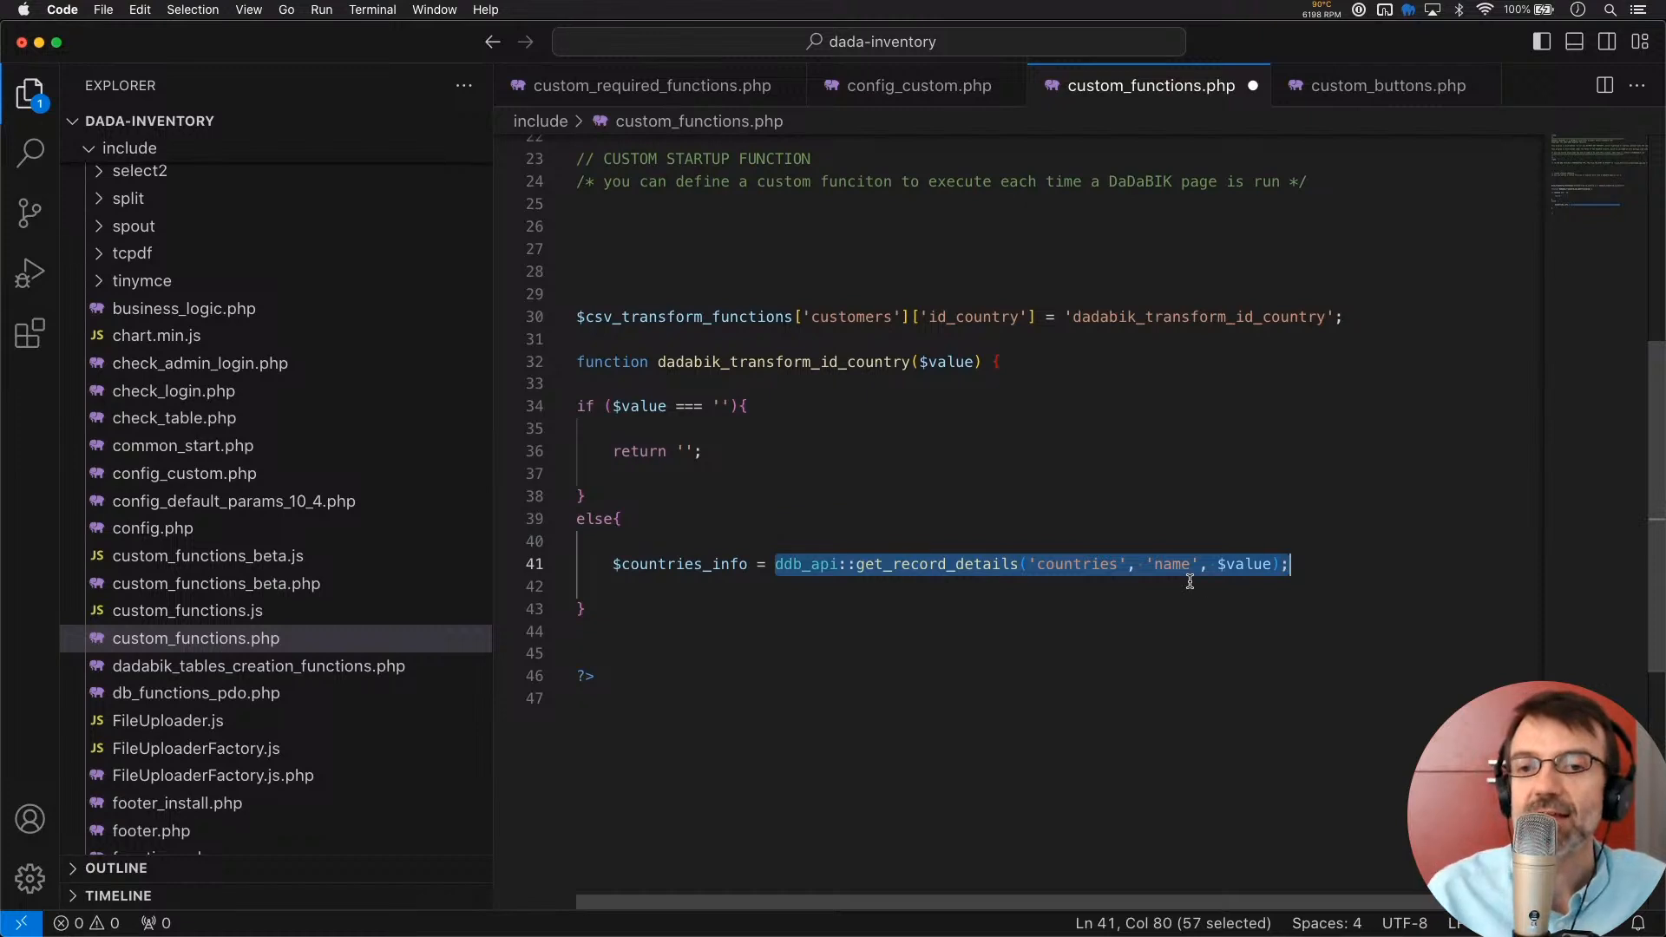
double_click(1171, 565)
double_click(1242, 565)
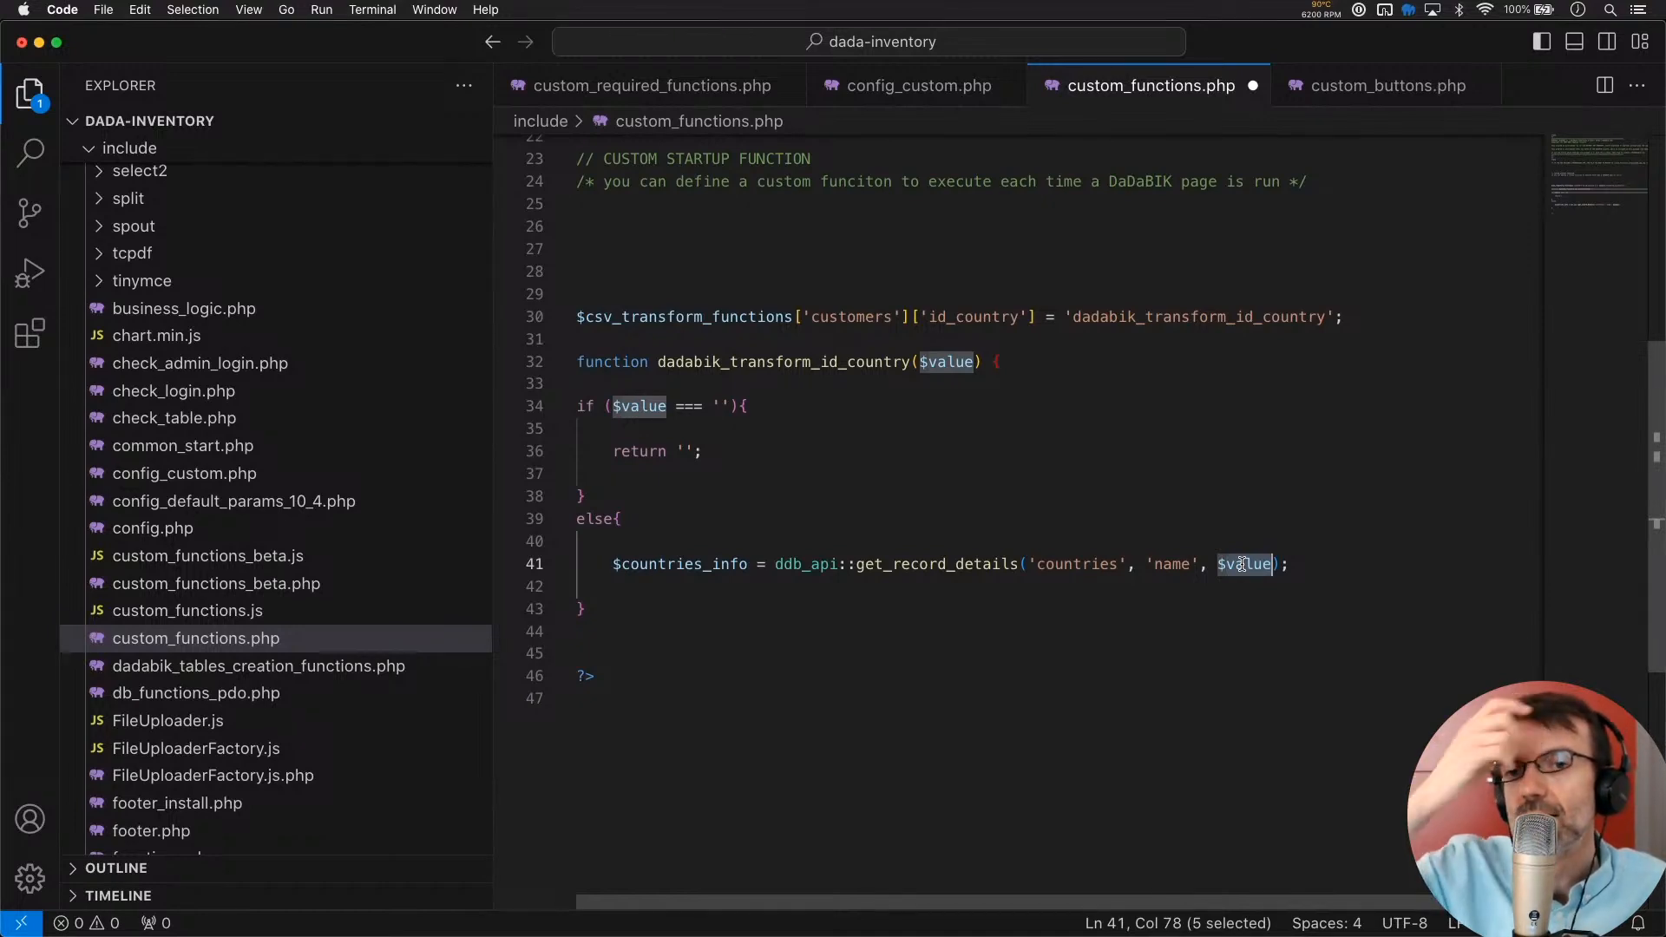
double_click(1163, 564)
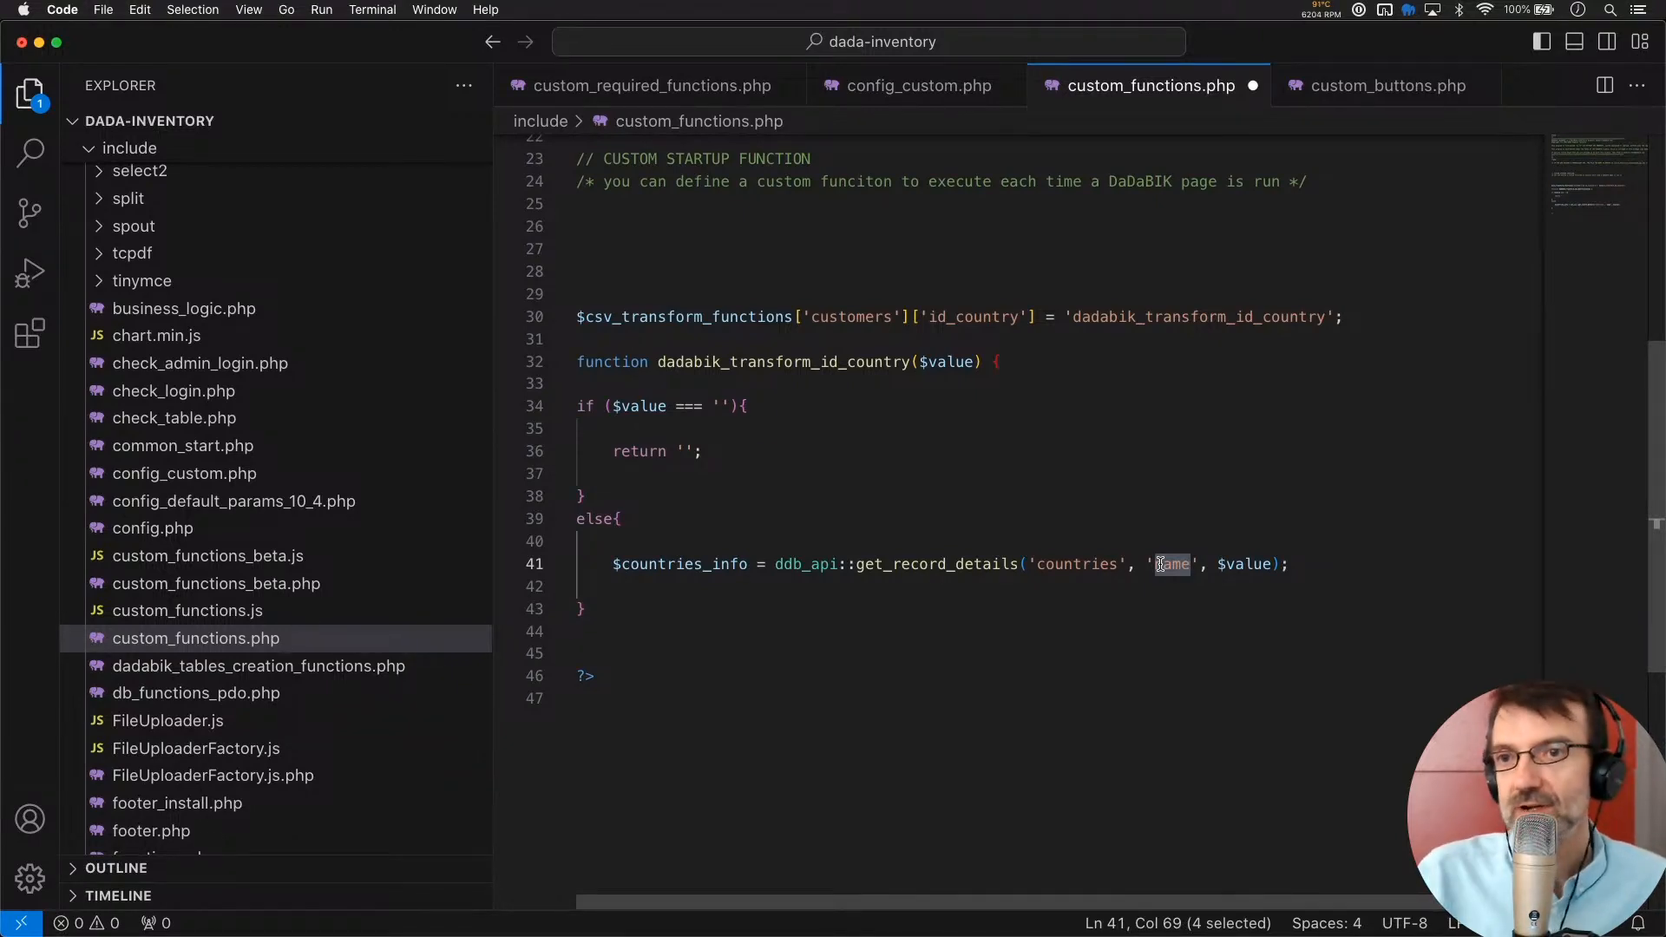
click(1331, 562)
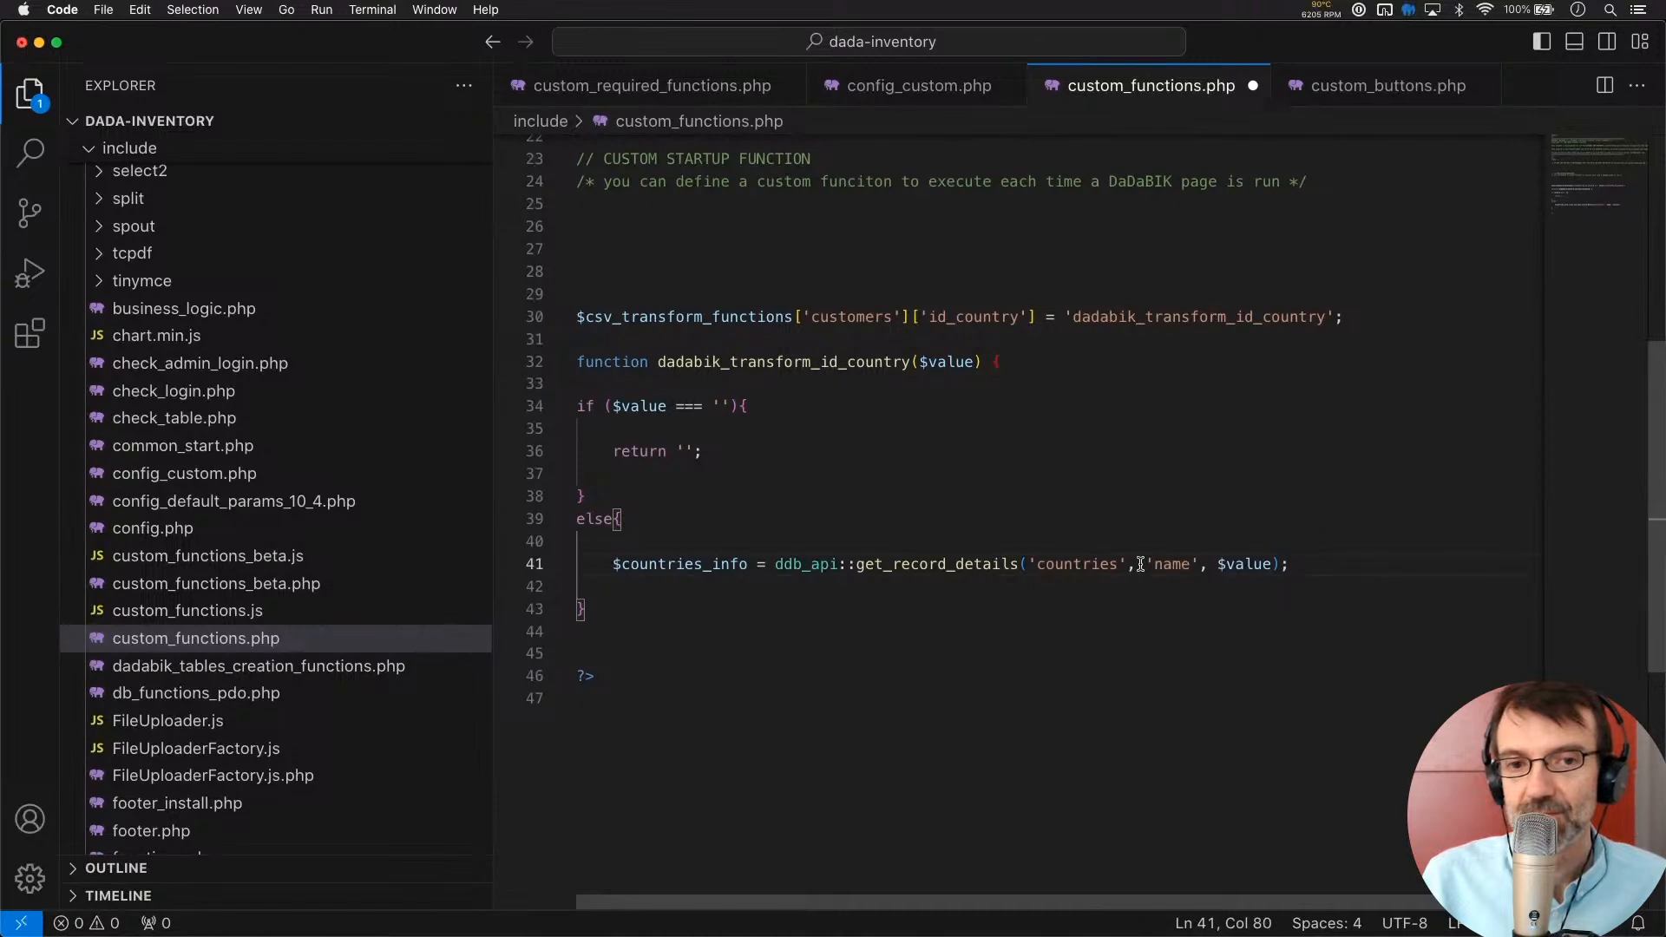
double_click(652, 564)
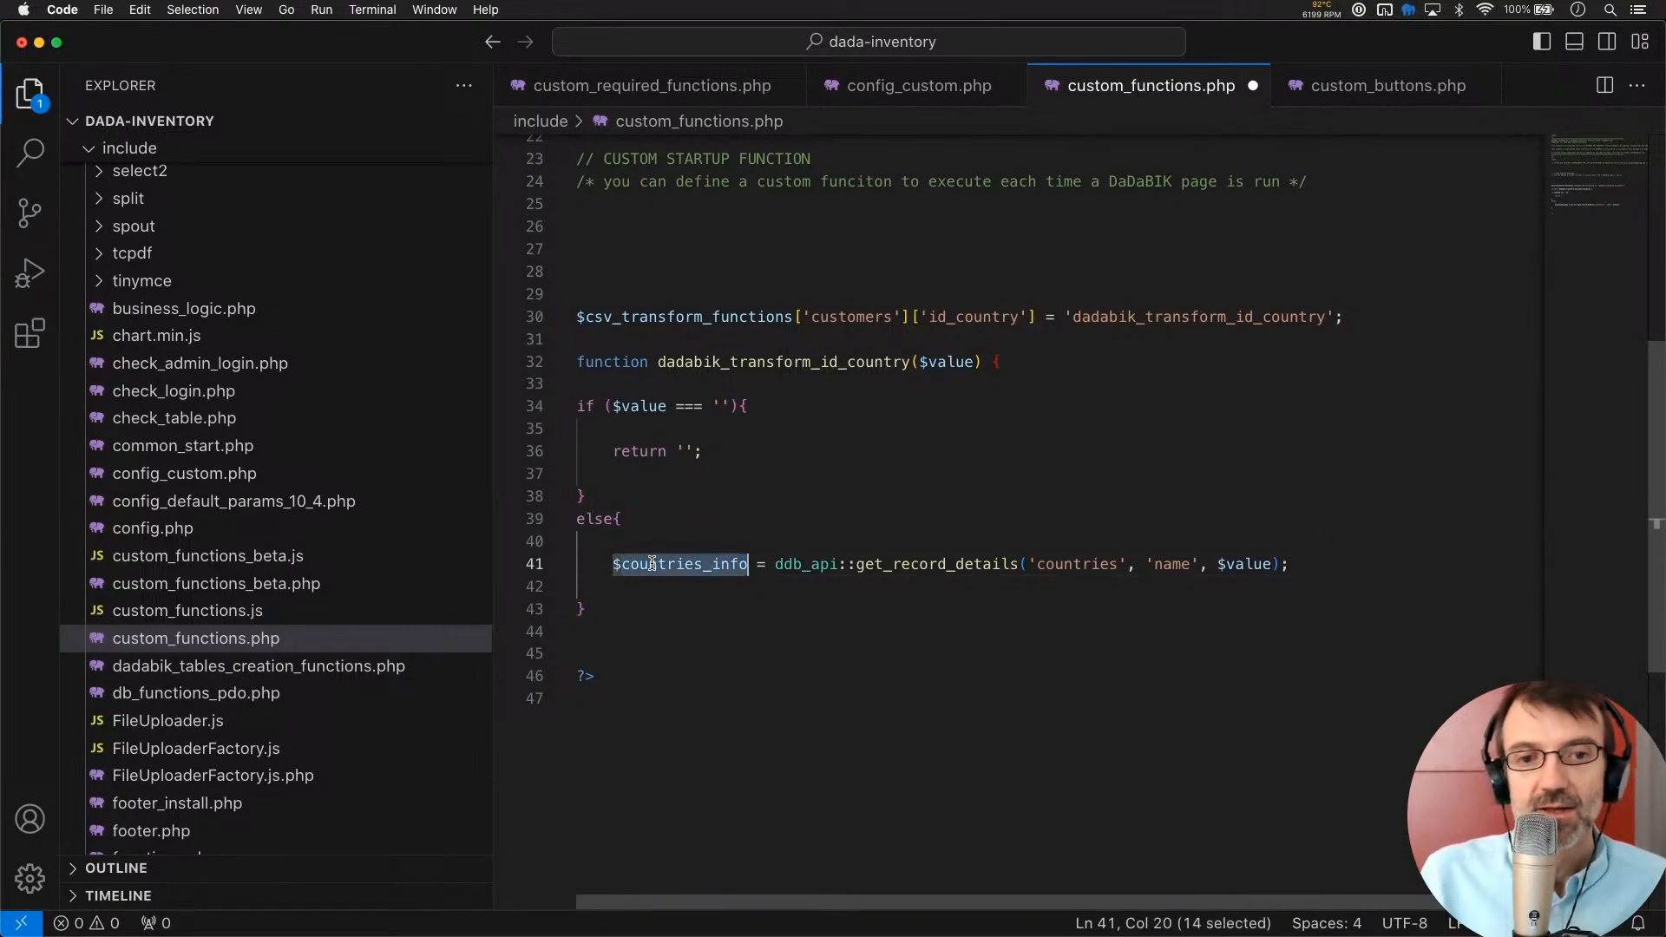
click(1302, 565)
key(Return)
key(Return)
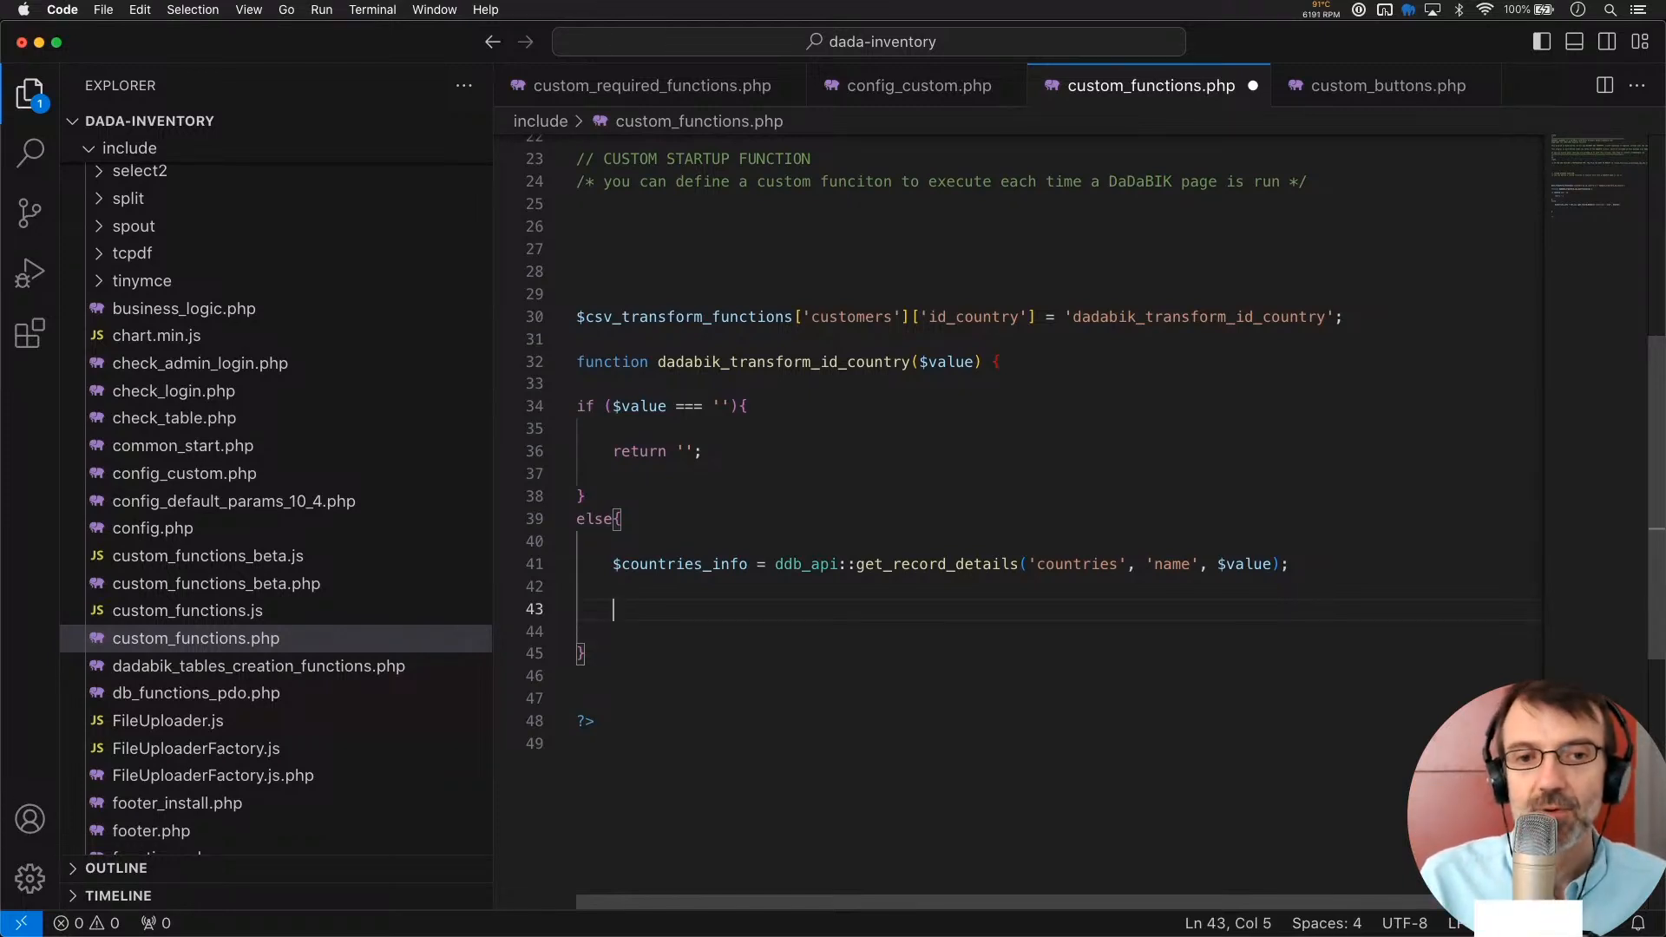
Add return $countries_info['id']; on line 43 and save custom_functions.php
text(re)
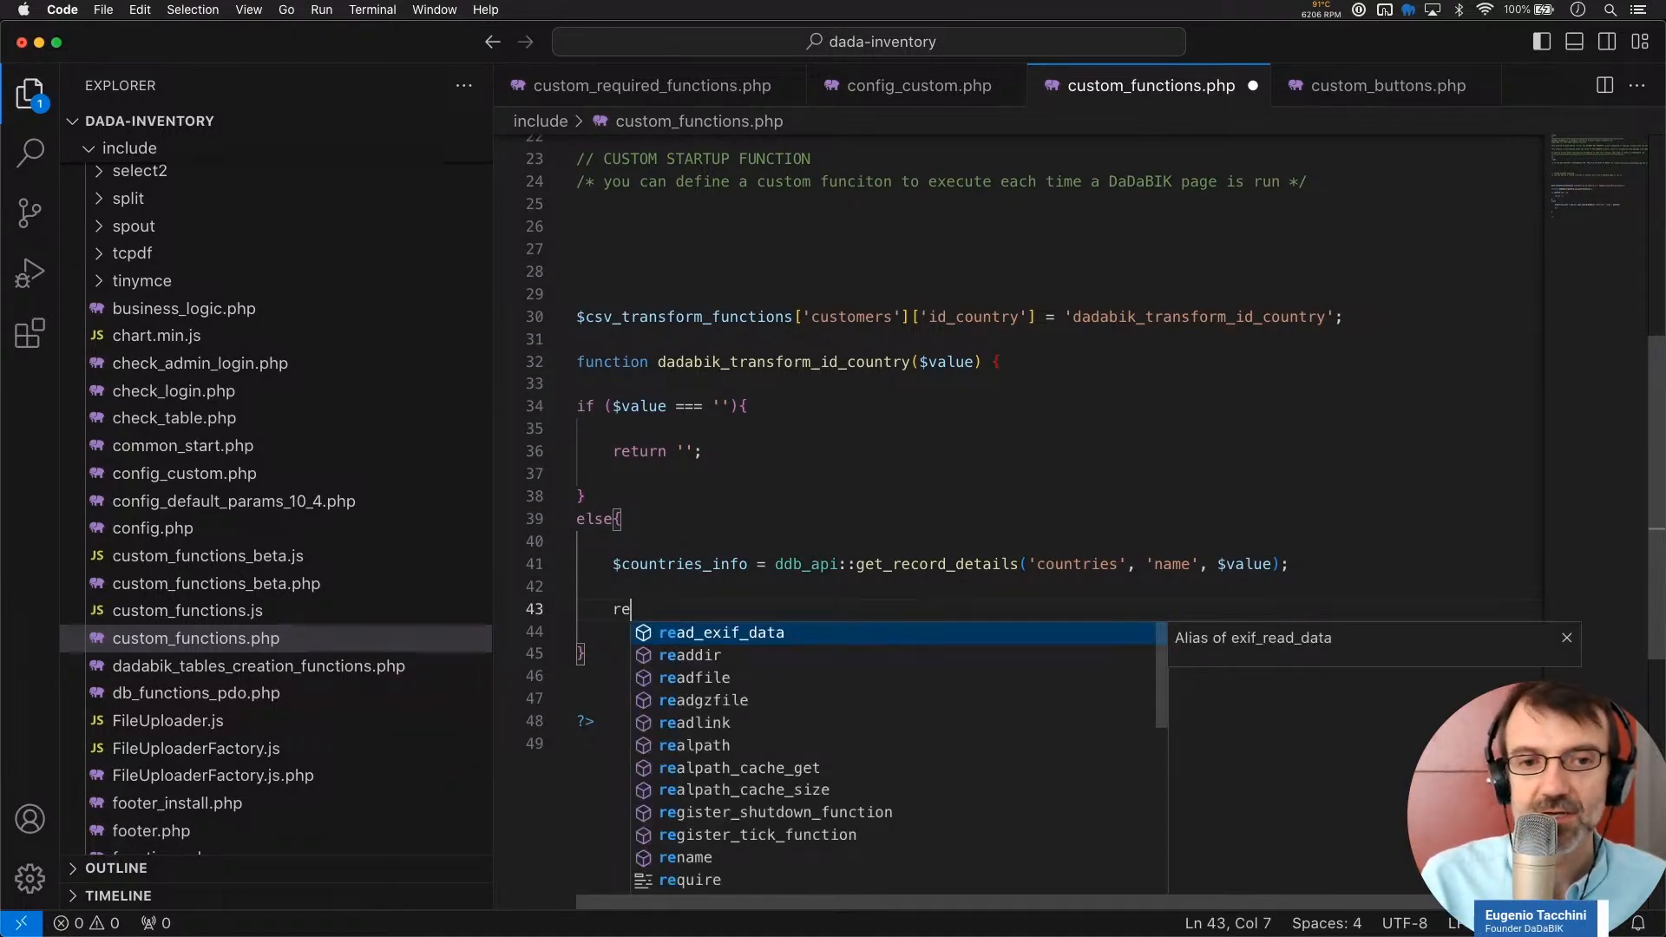
text(turn $count)
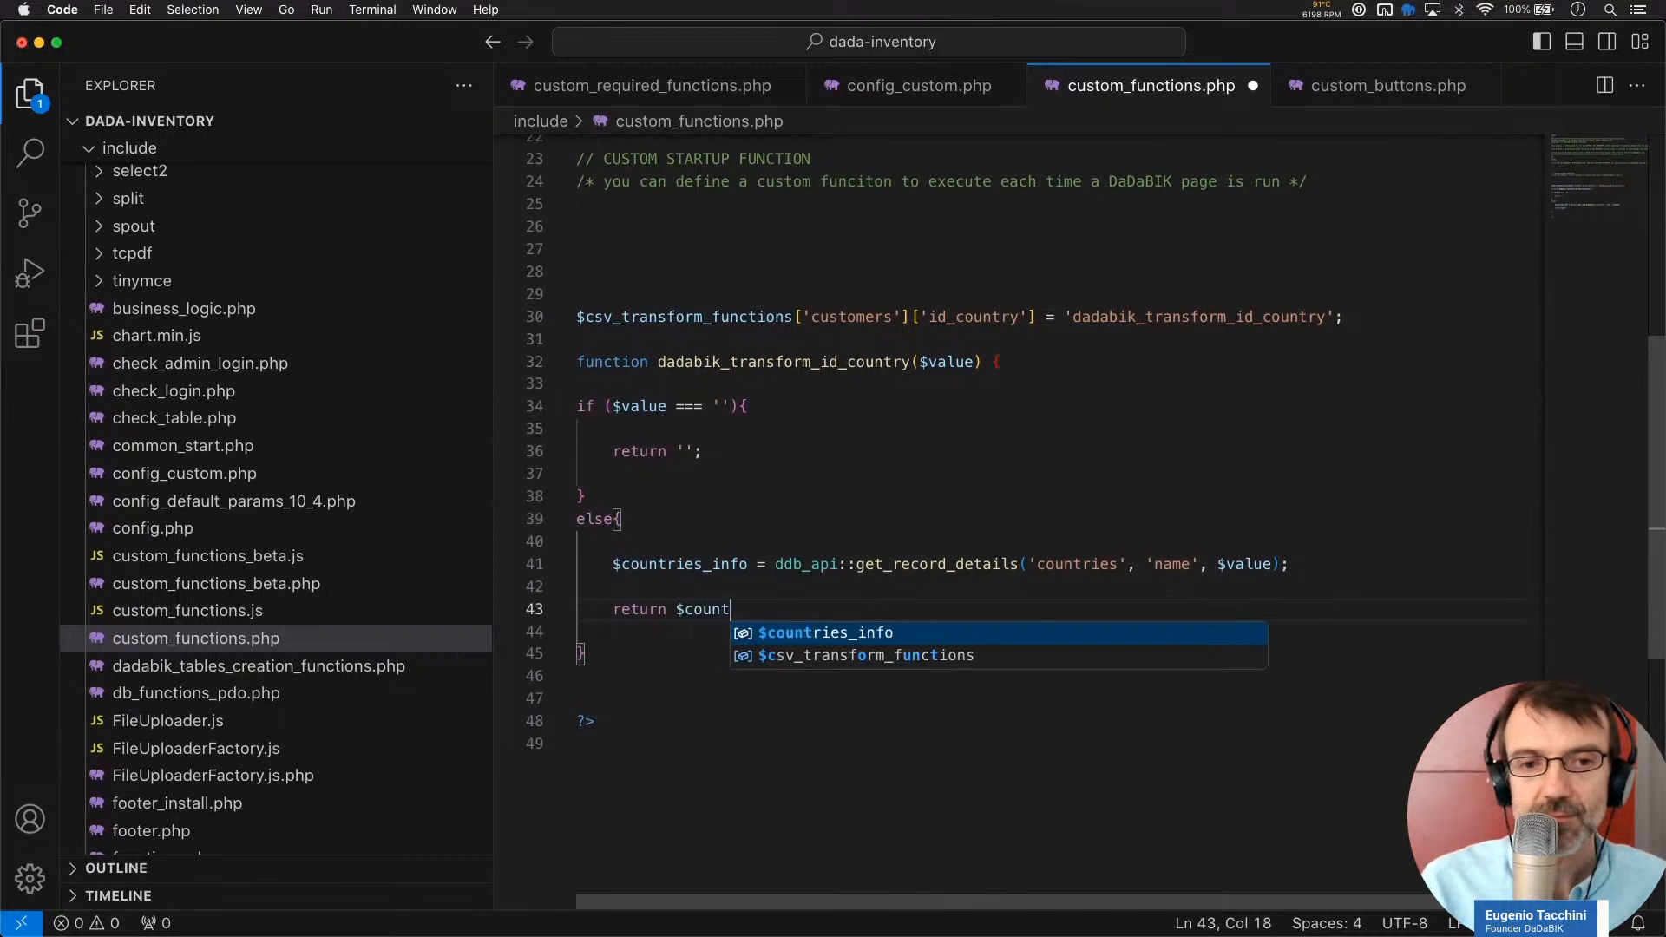
text(ries_info['id)
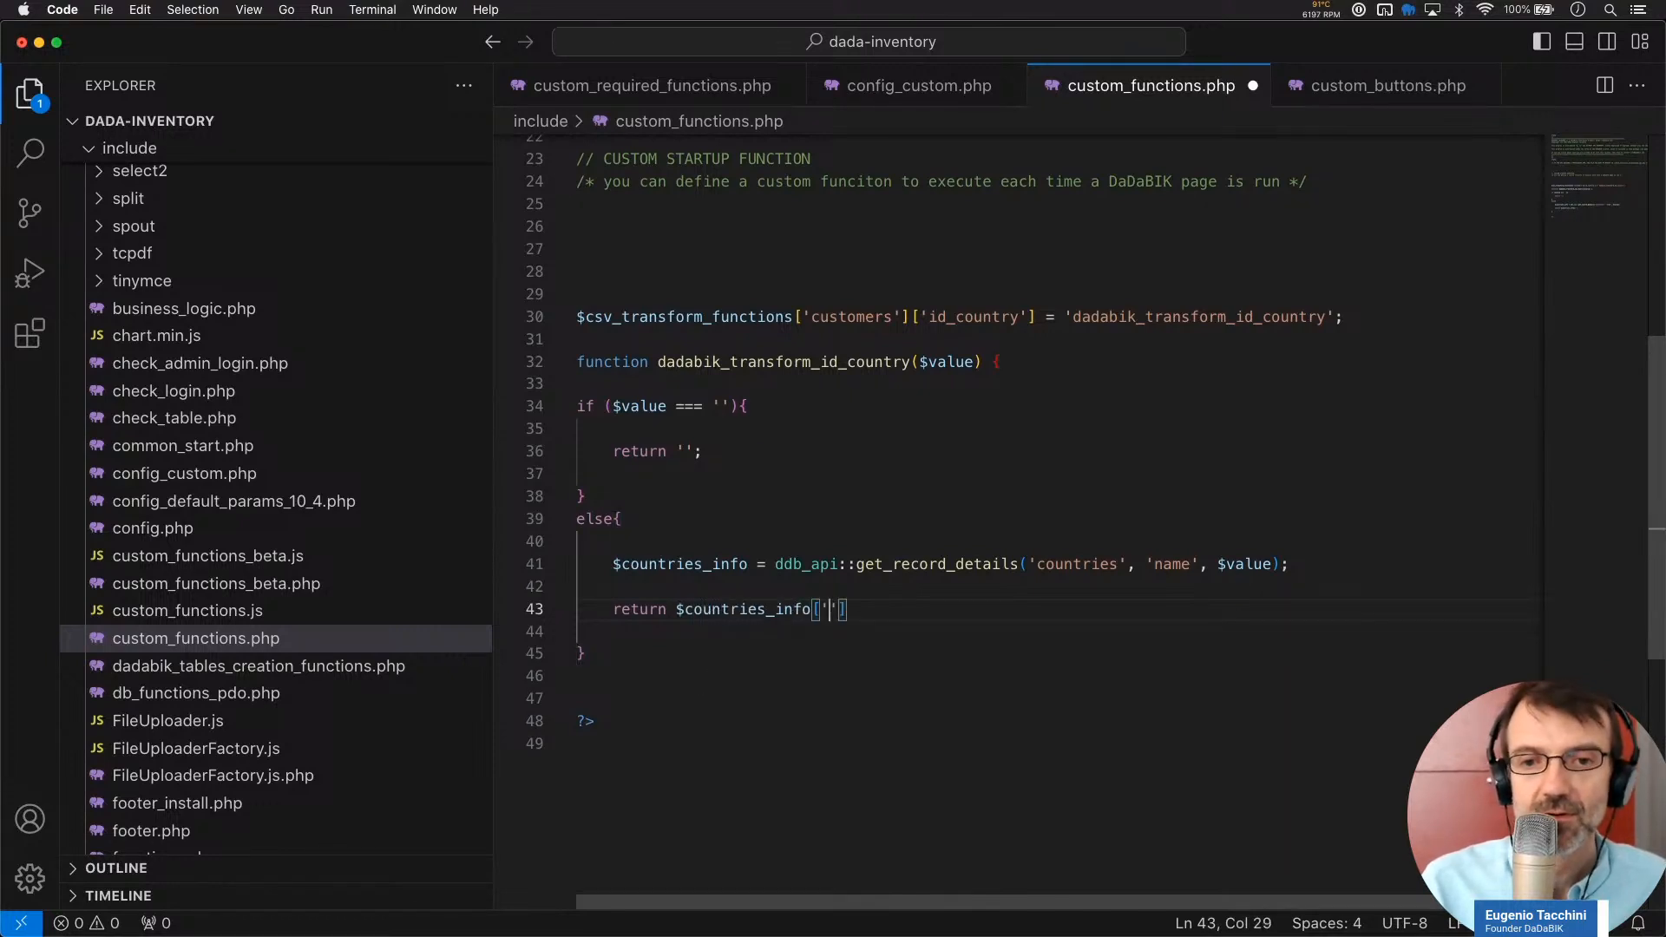
text('];)
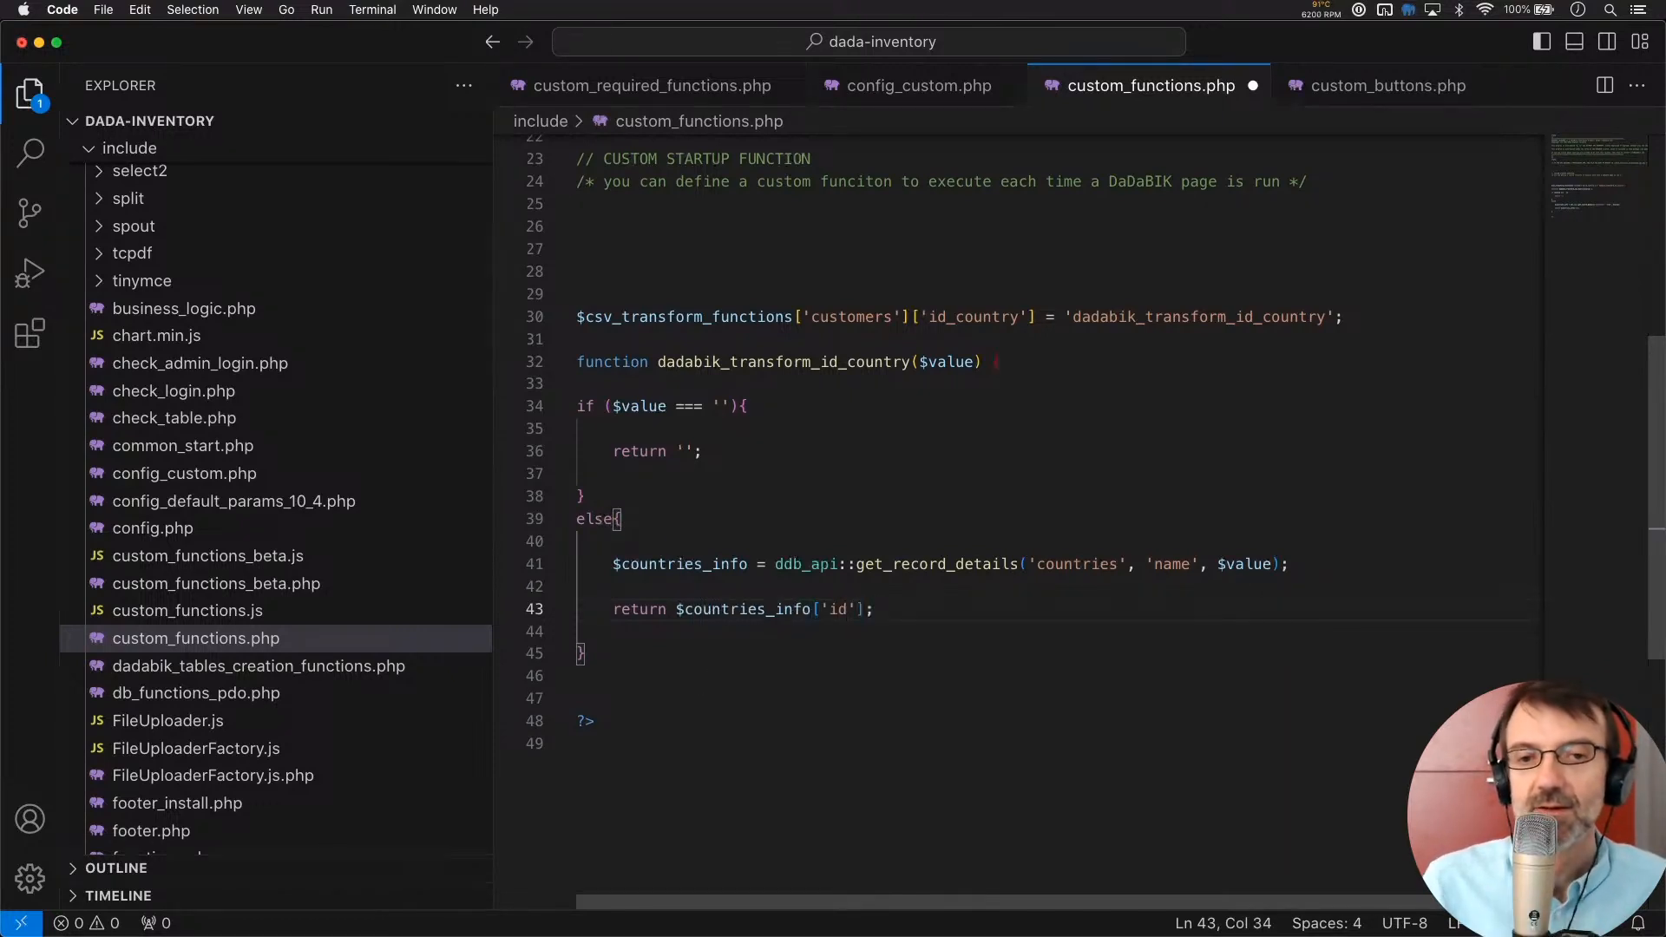
key(cmd+s)
click(892, 622)
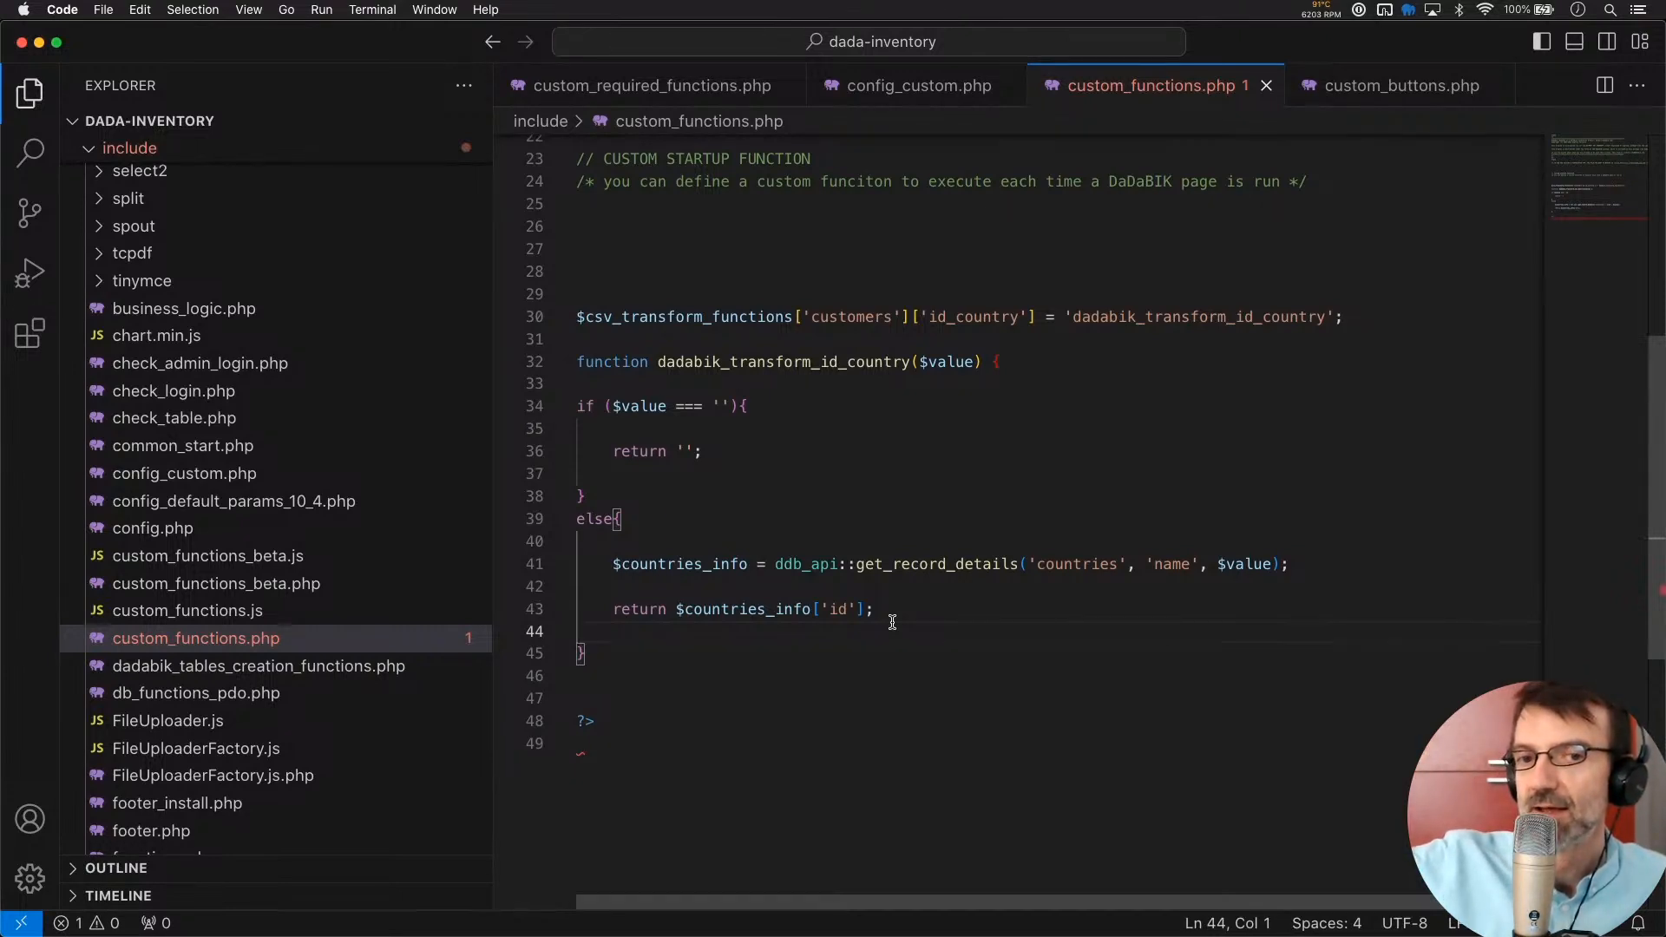
double_click(931, 561)
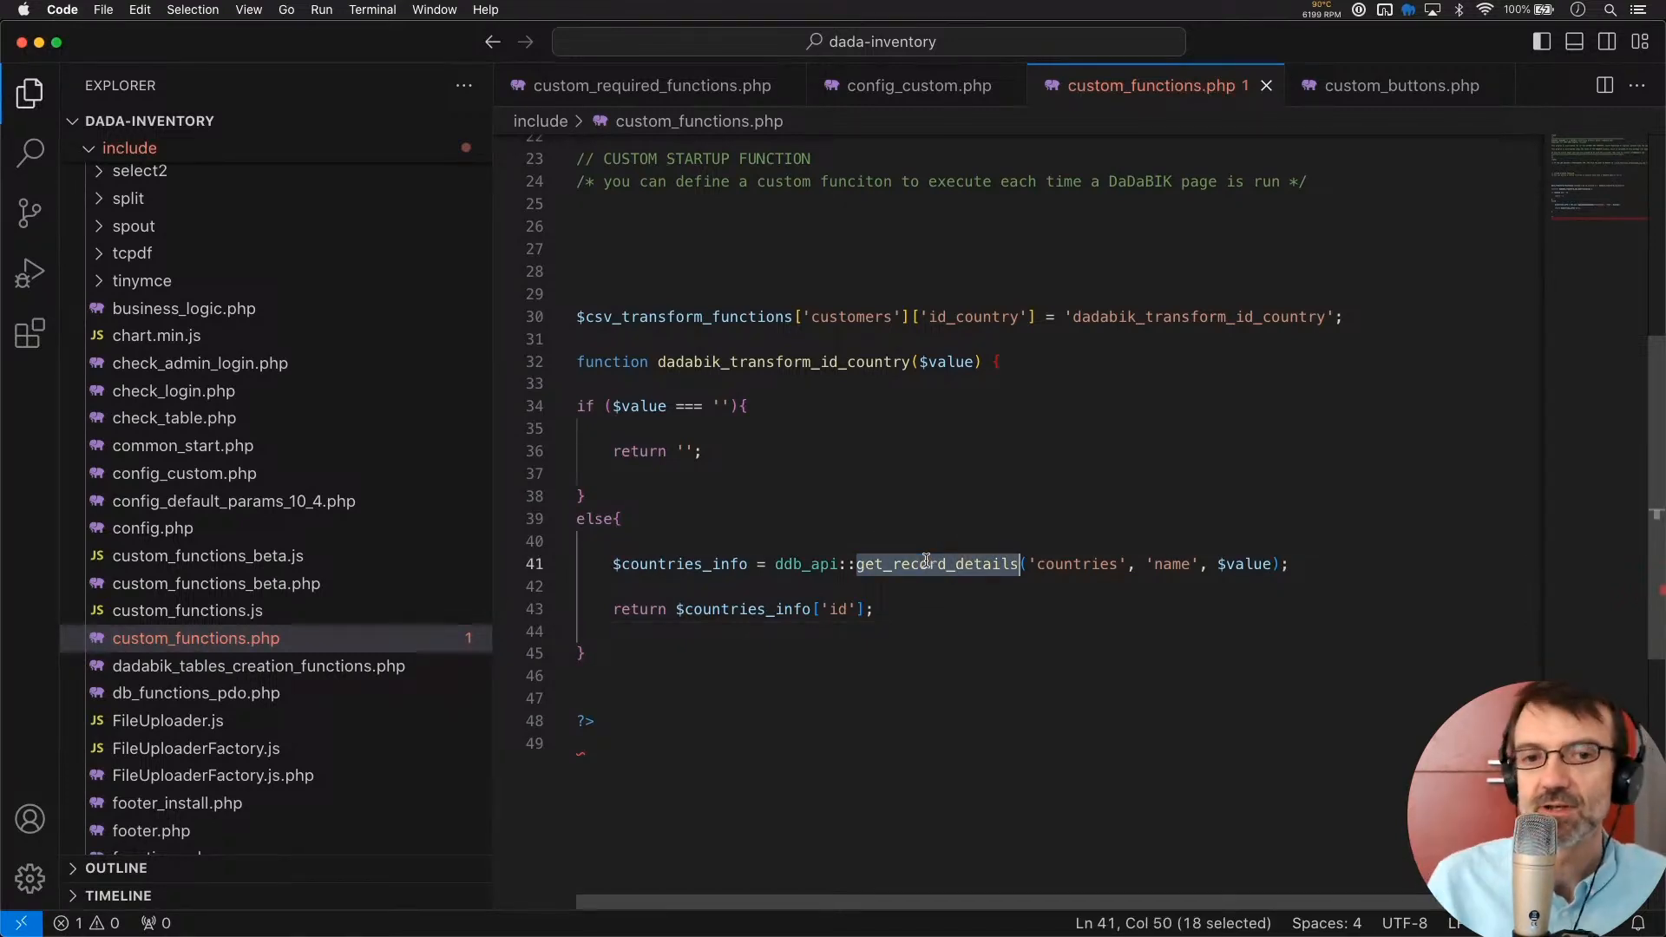
double_click(826, 608)
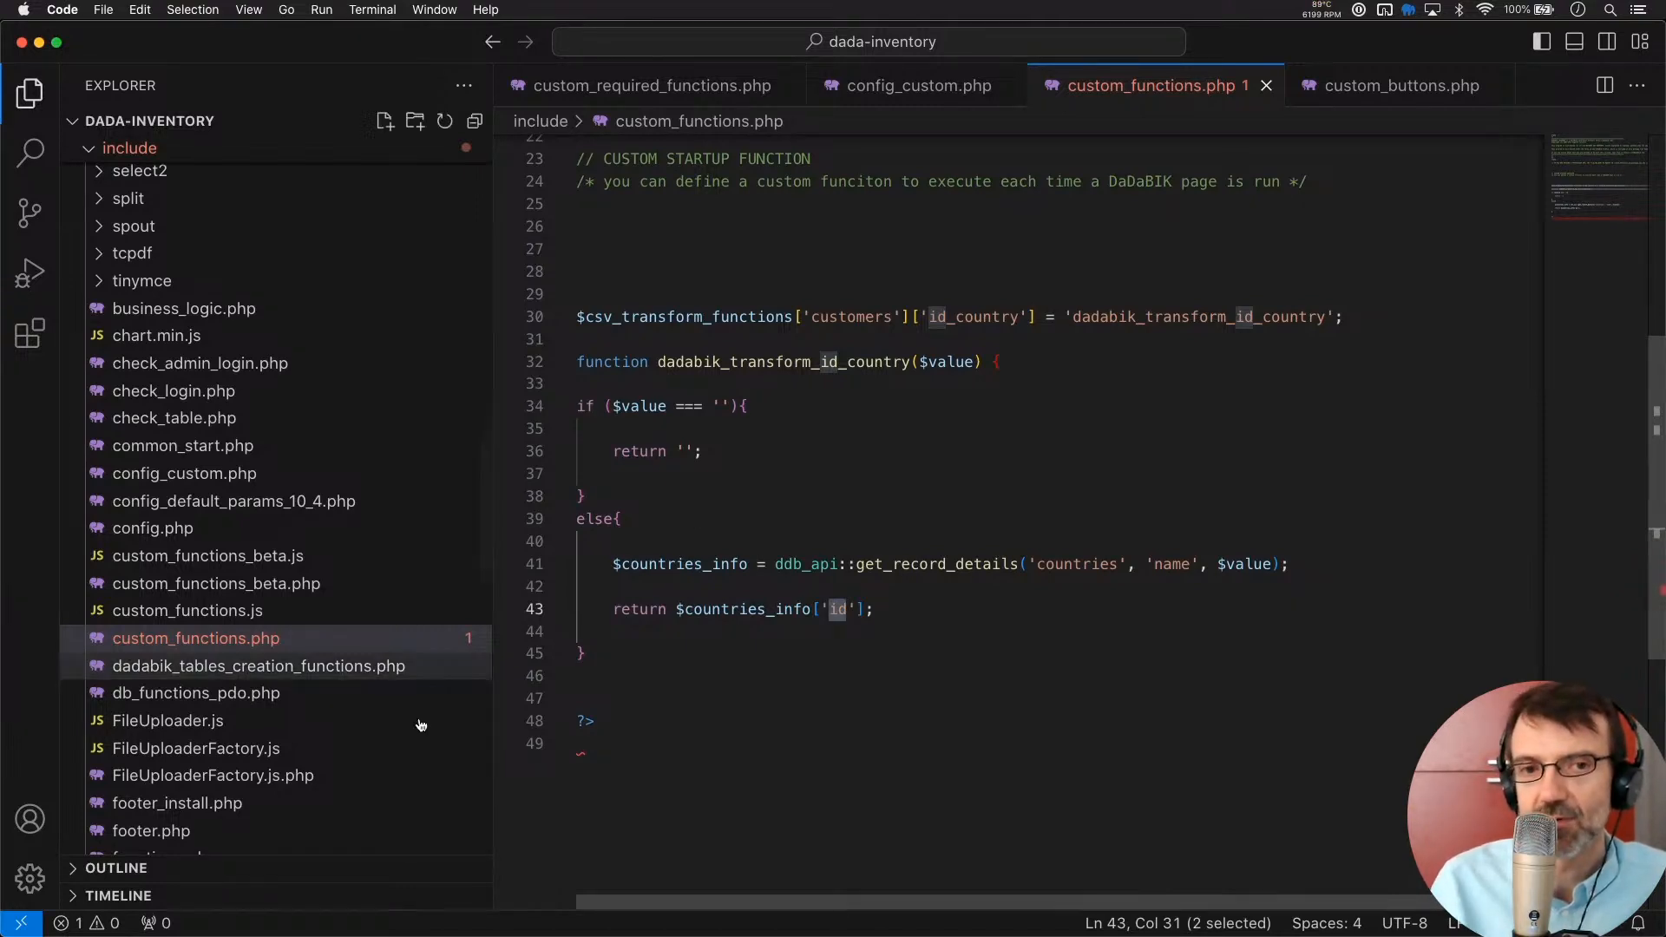
Close dadabik_transform_id_country with a brace and indent lines 34 to 45 one level
click(672, 664)
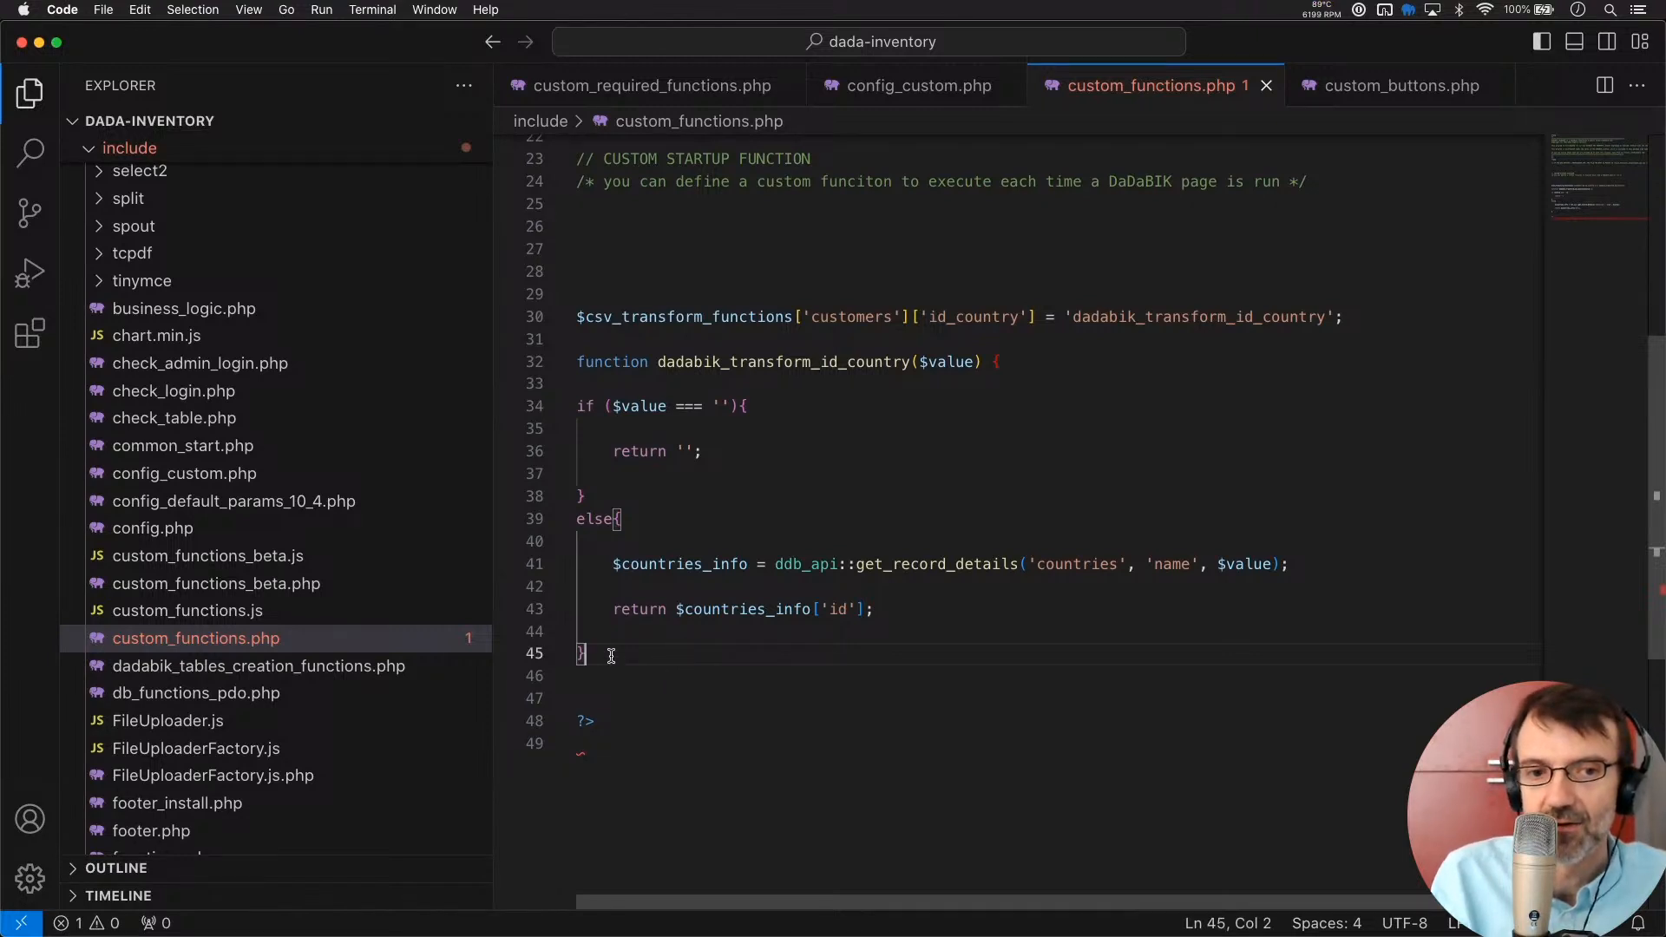
key(Return)
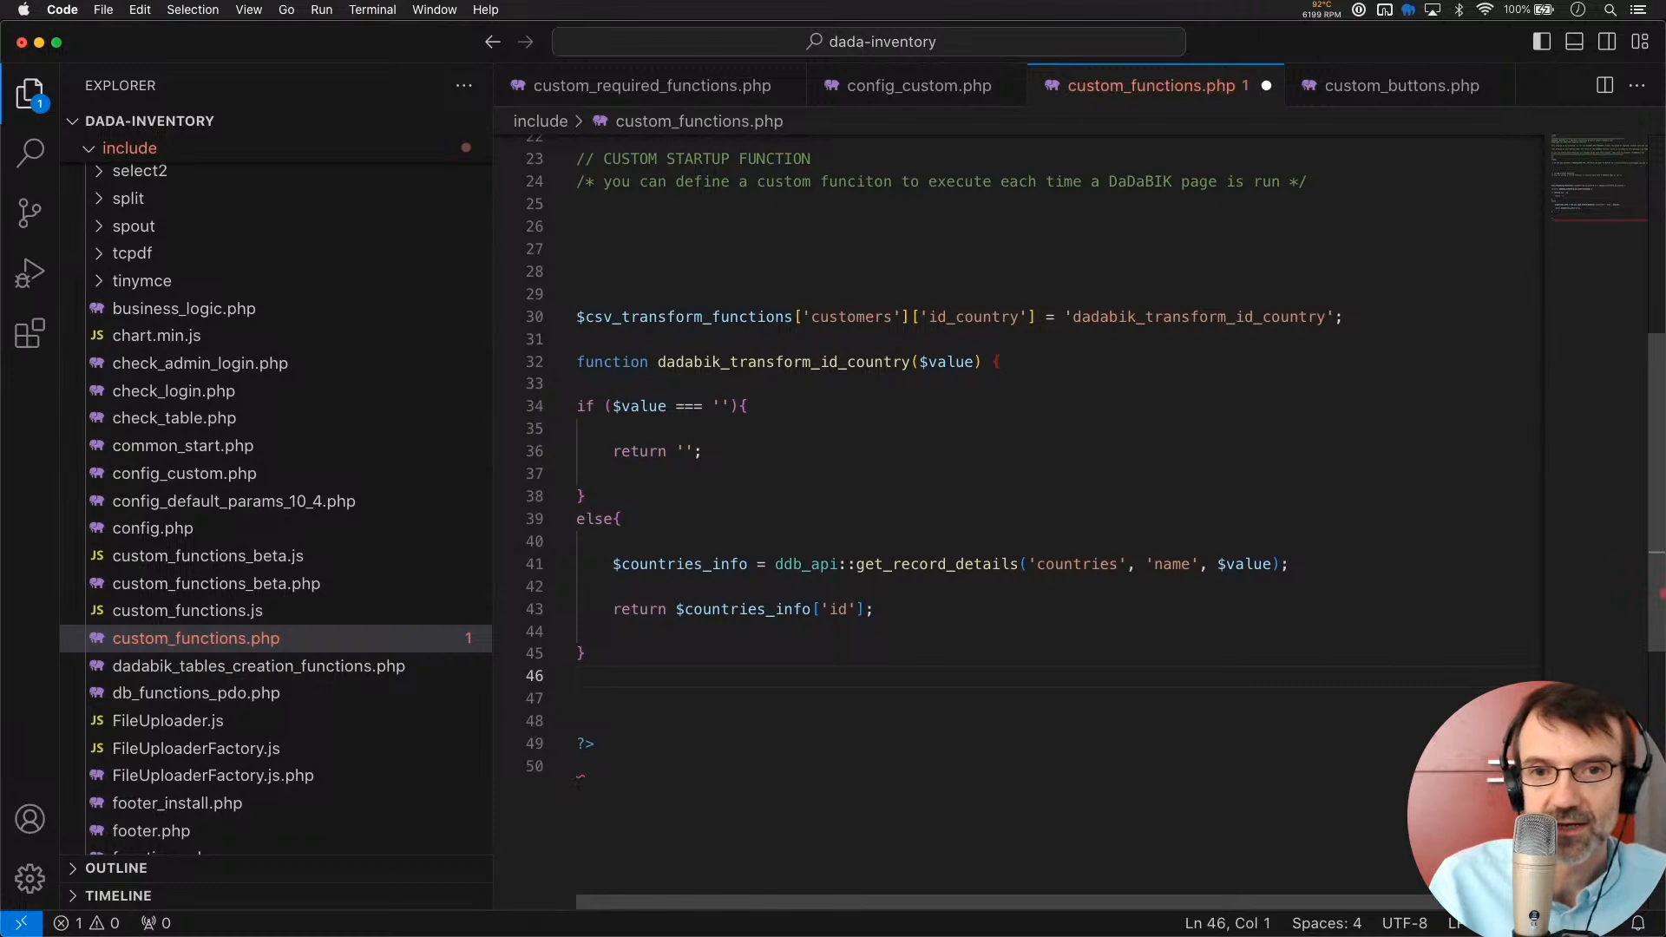
text(})
key(Up)
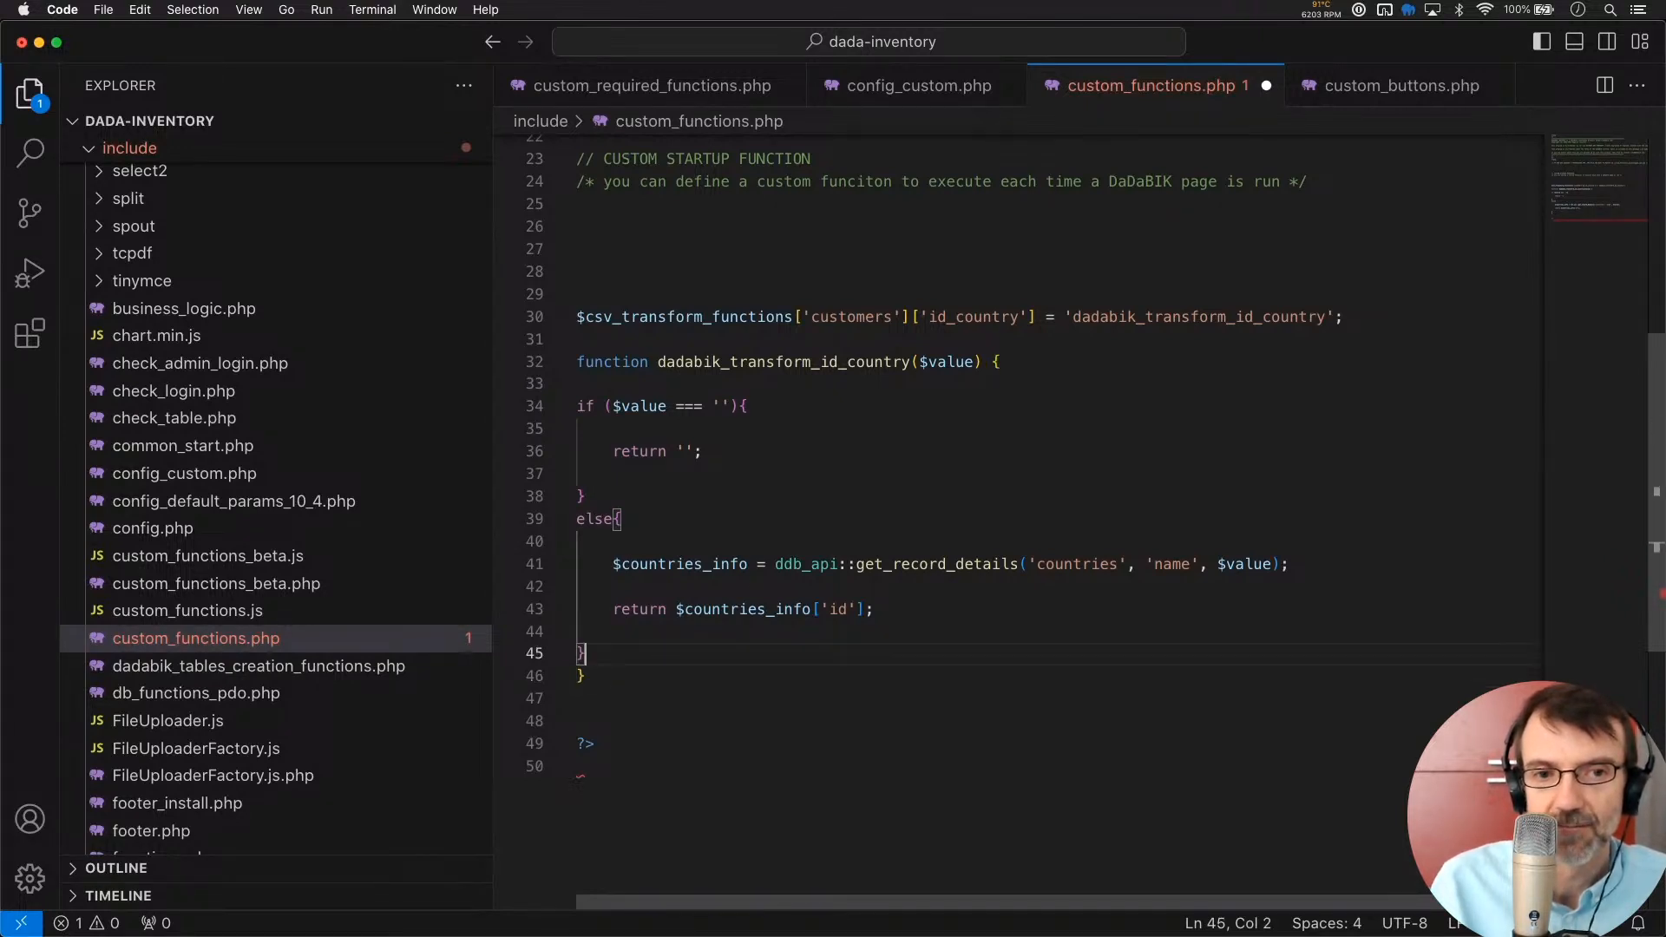
click(576, 407)
shift+click(597, 659)
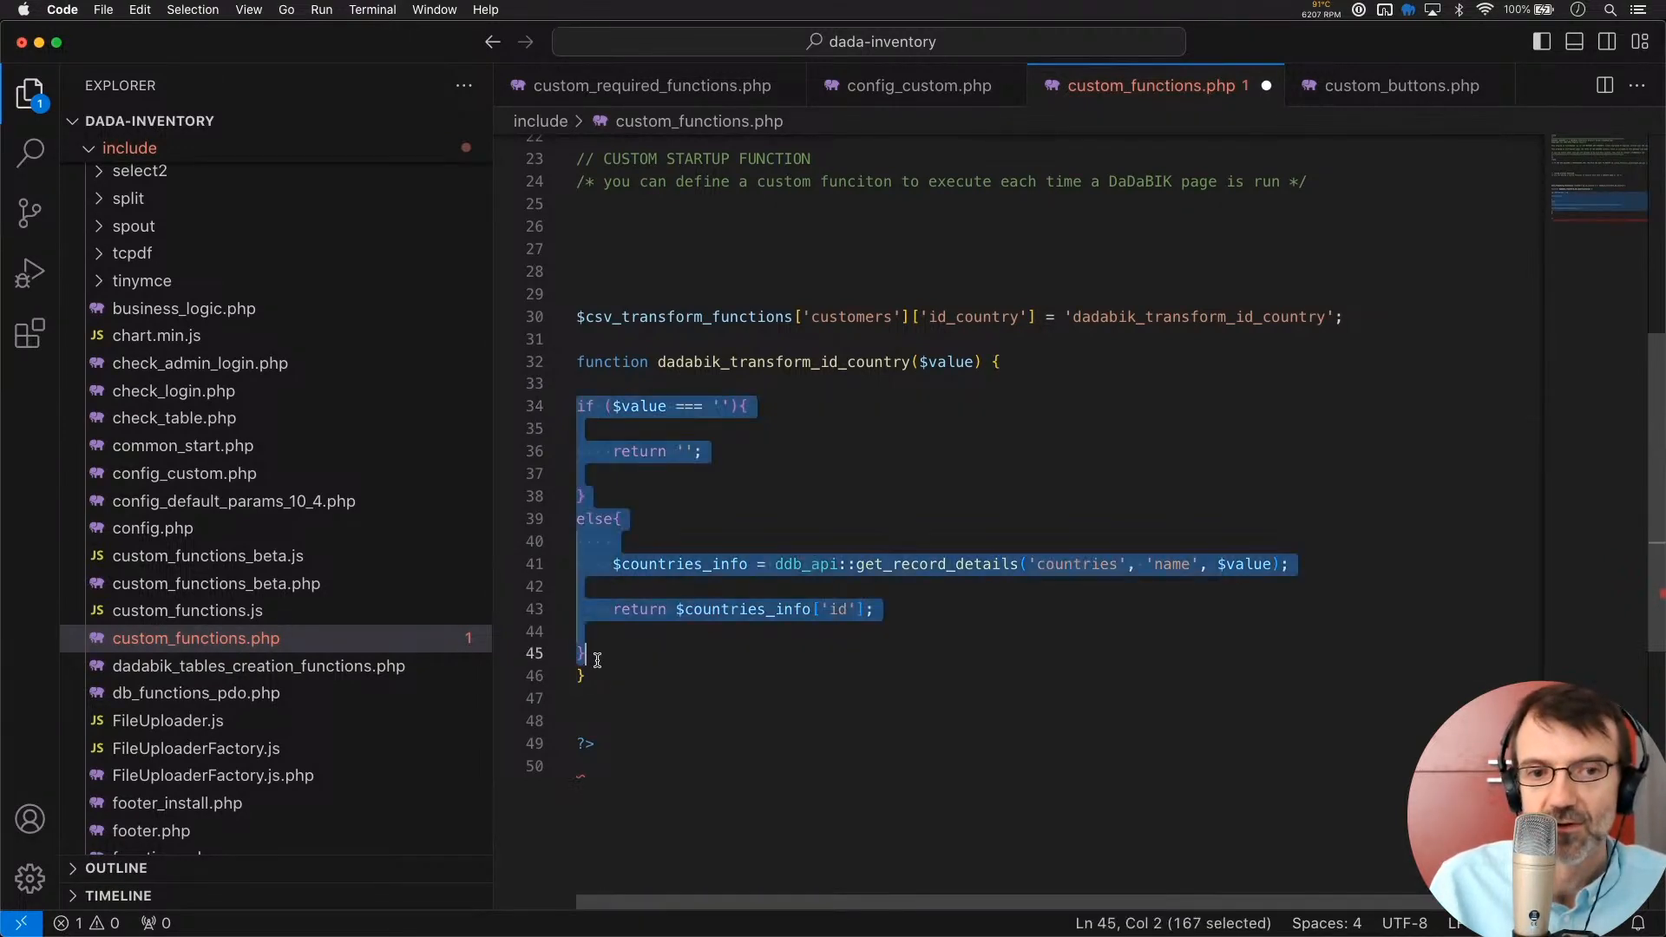
key(Tab)
Remove the blank lines inside the function's if block, else block and before the return
click(822, 408)
key(Delete)
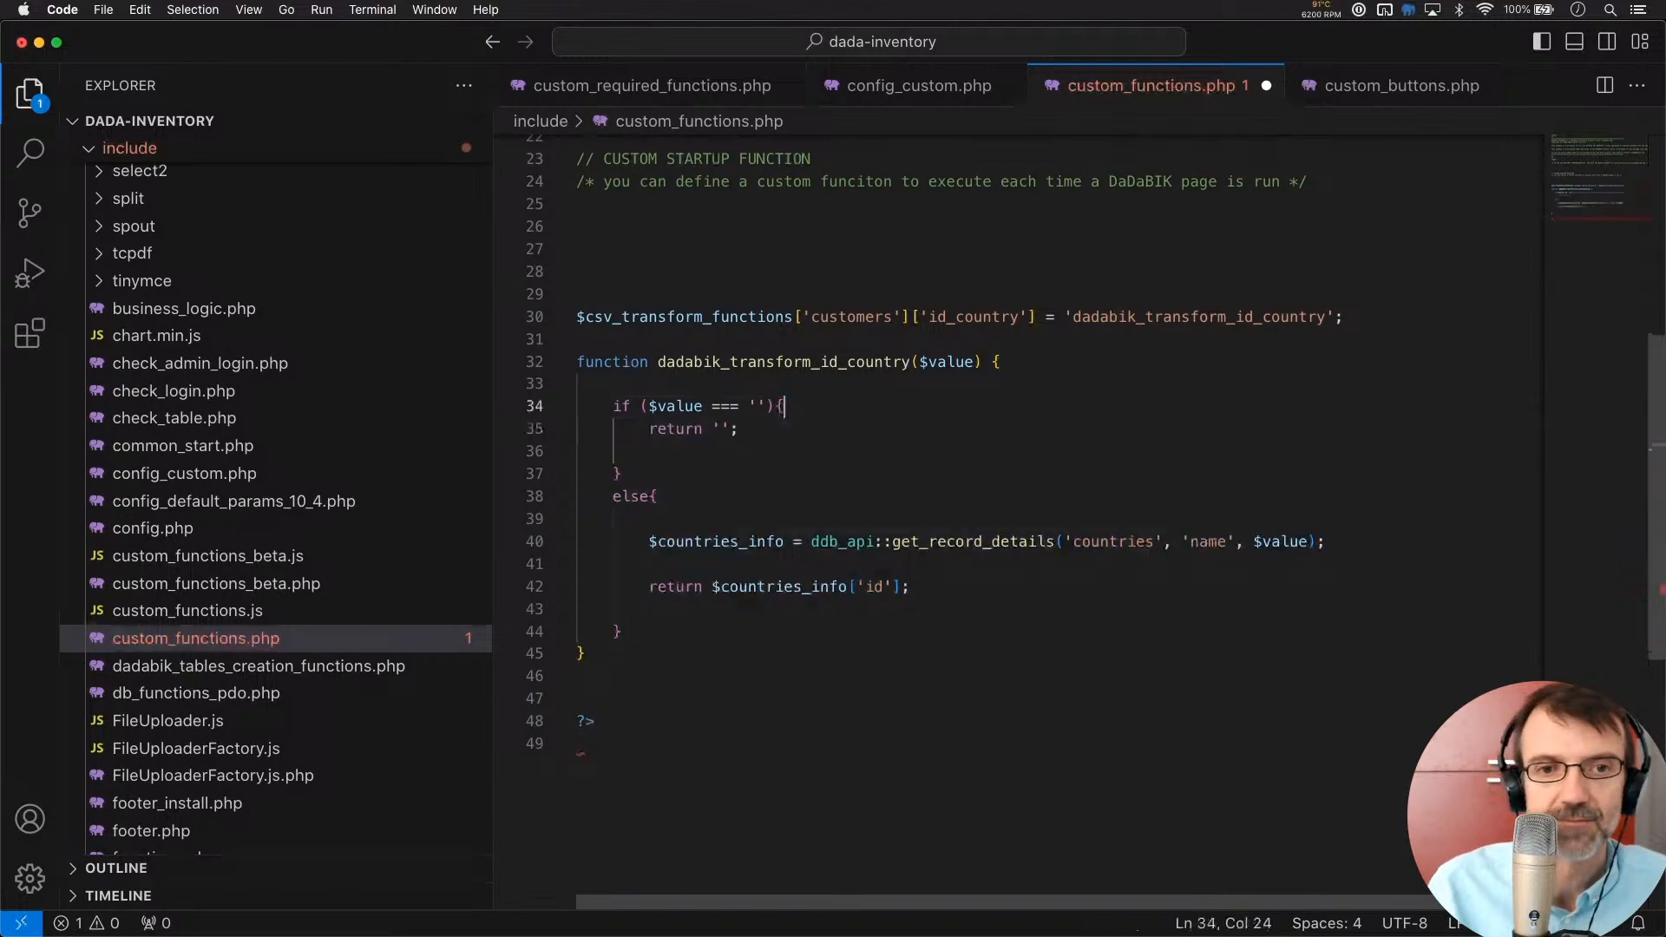
key(Down)
key(shift+Down)
key(shift+Down)
key(shift+Up)
key(BackSpace)
key(Down)
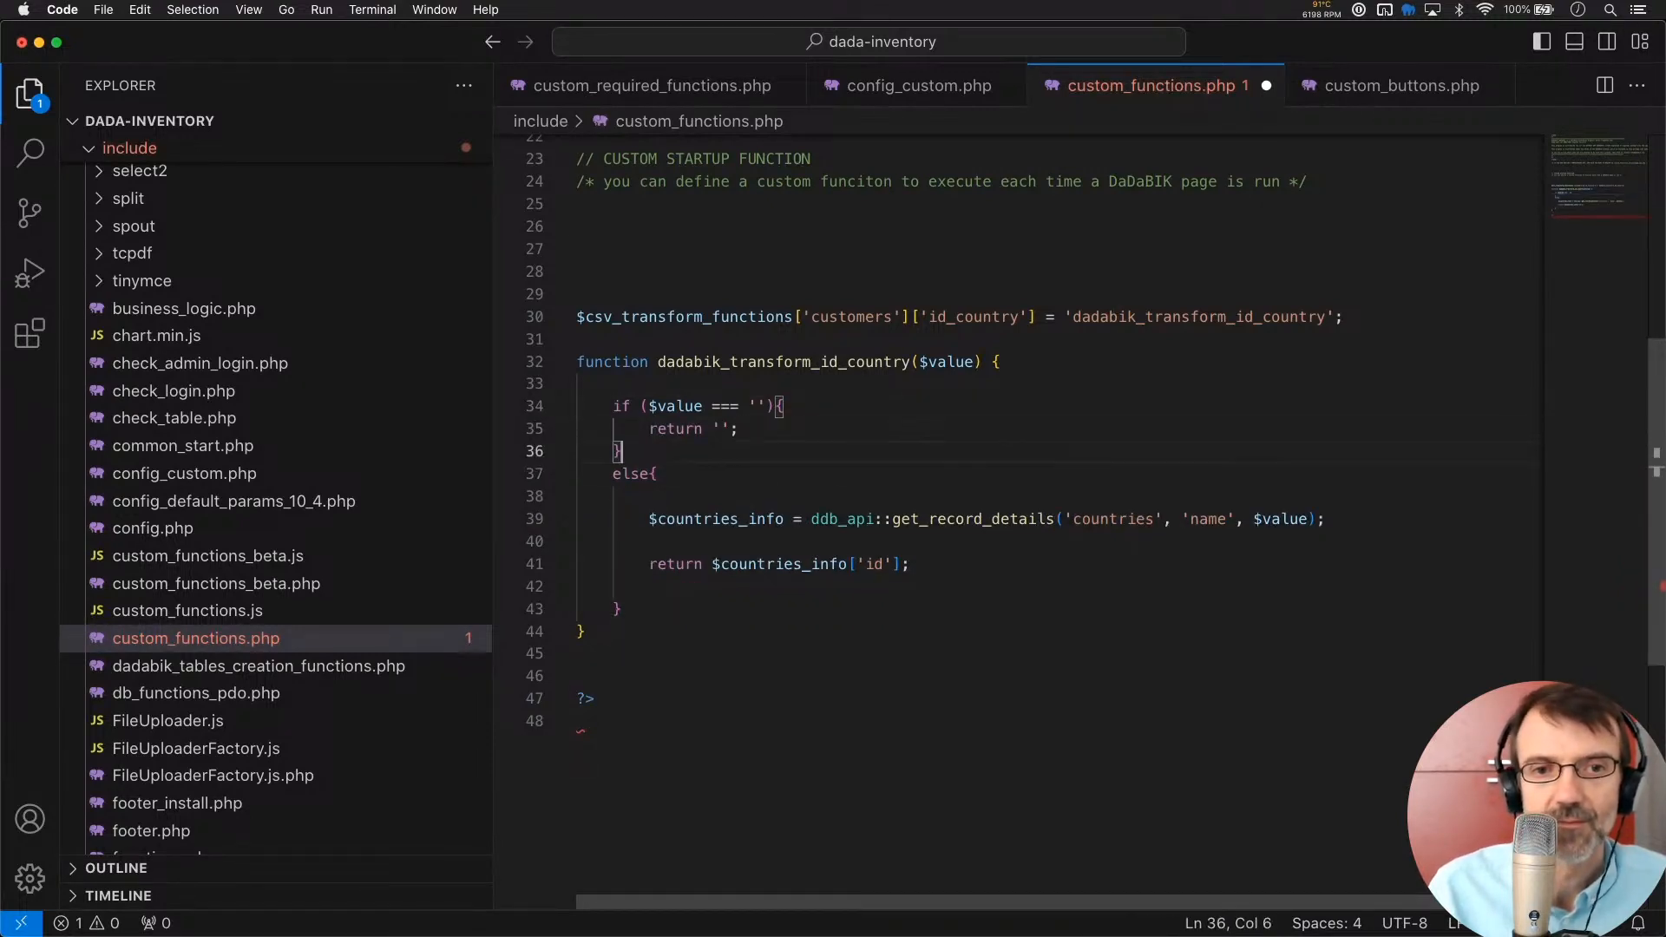
key(Down)
key(shift+Down)
key(BackSpace)
click(1336, 495)
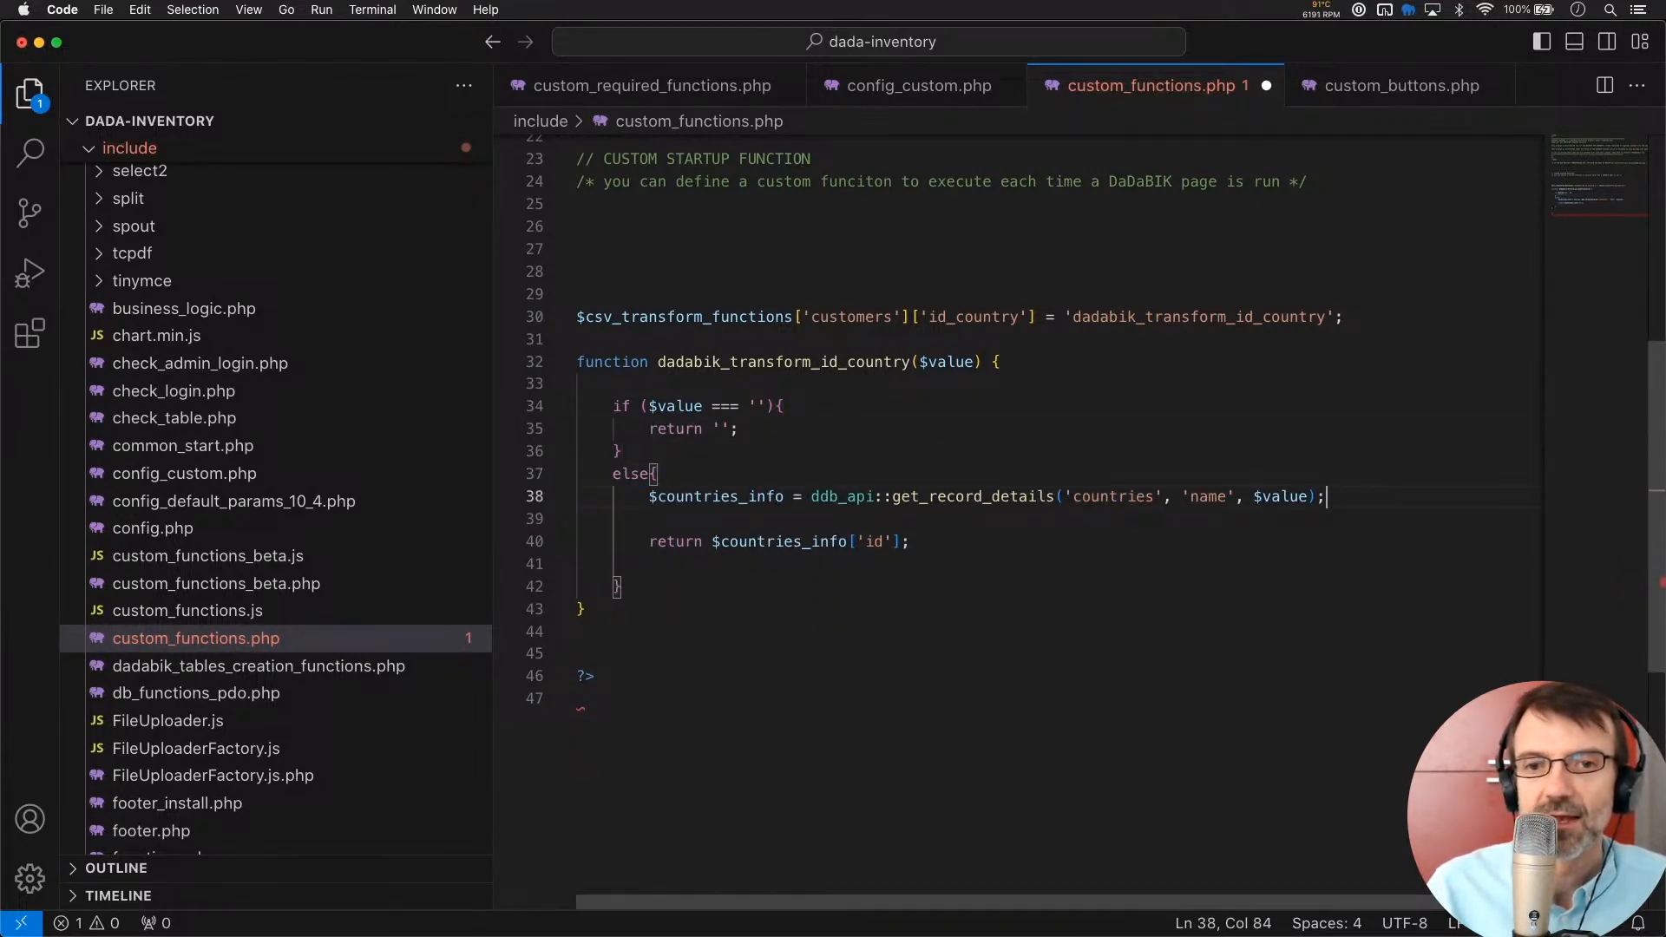
key(Down)
key(BackSpace)
key(Down)
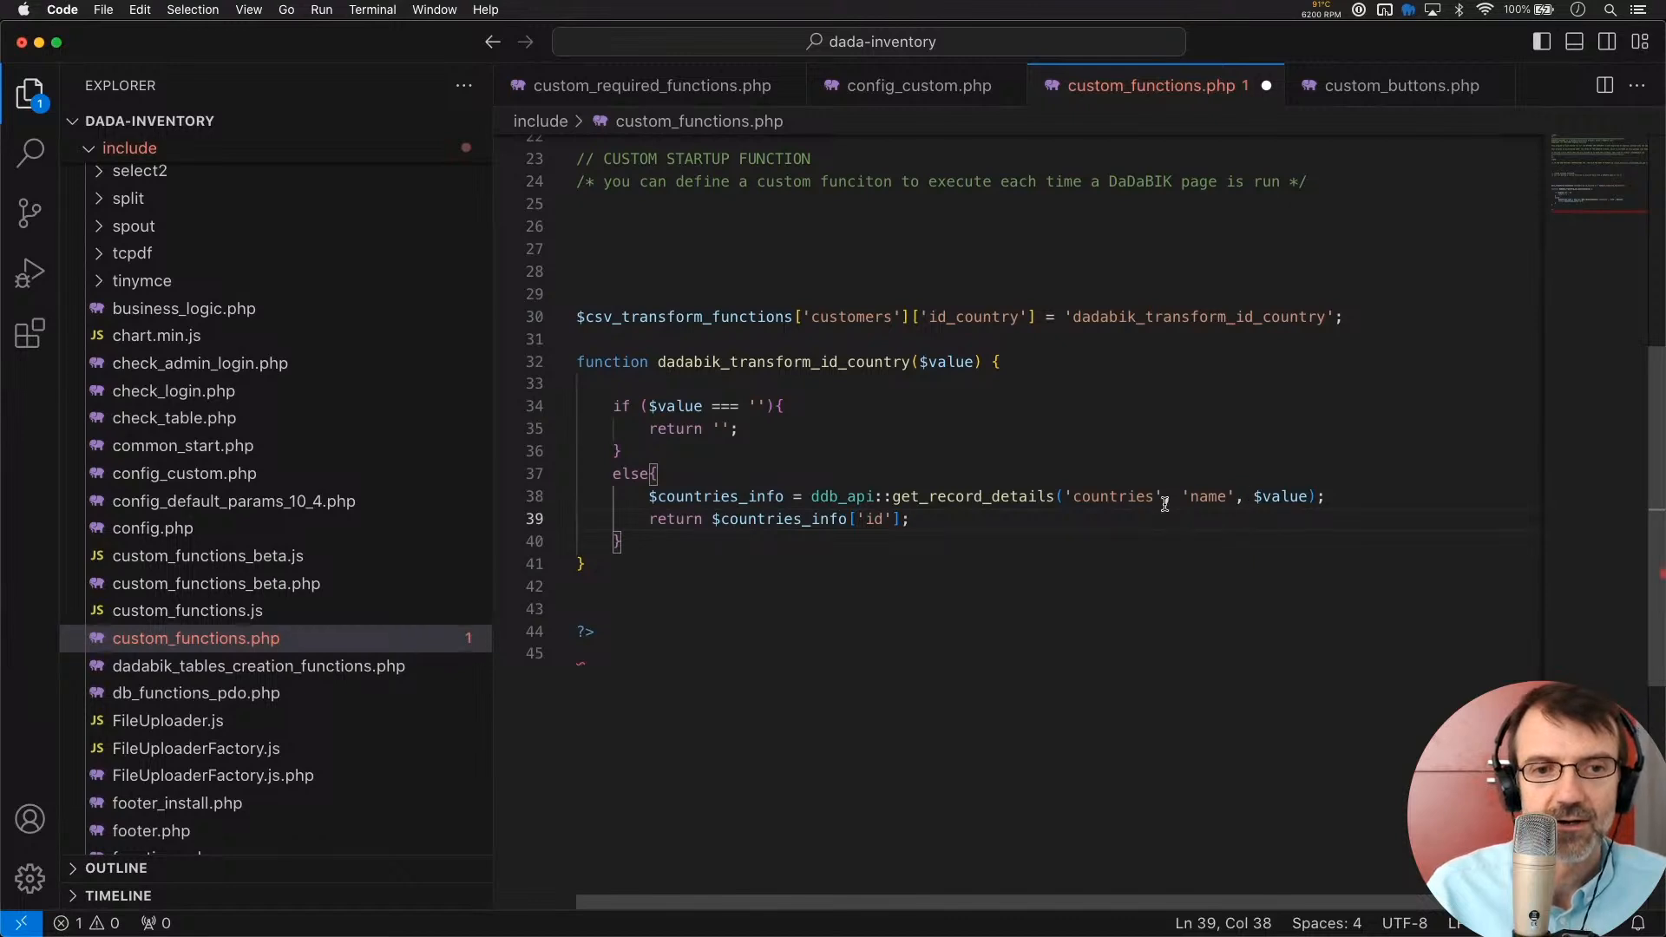
click(633, 584)
Save custom_functions.php with the tidied transform function
scroll(623, 588, up, 2)
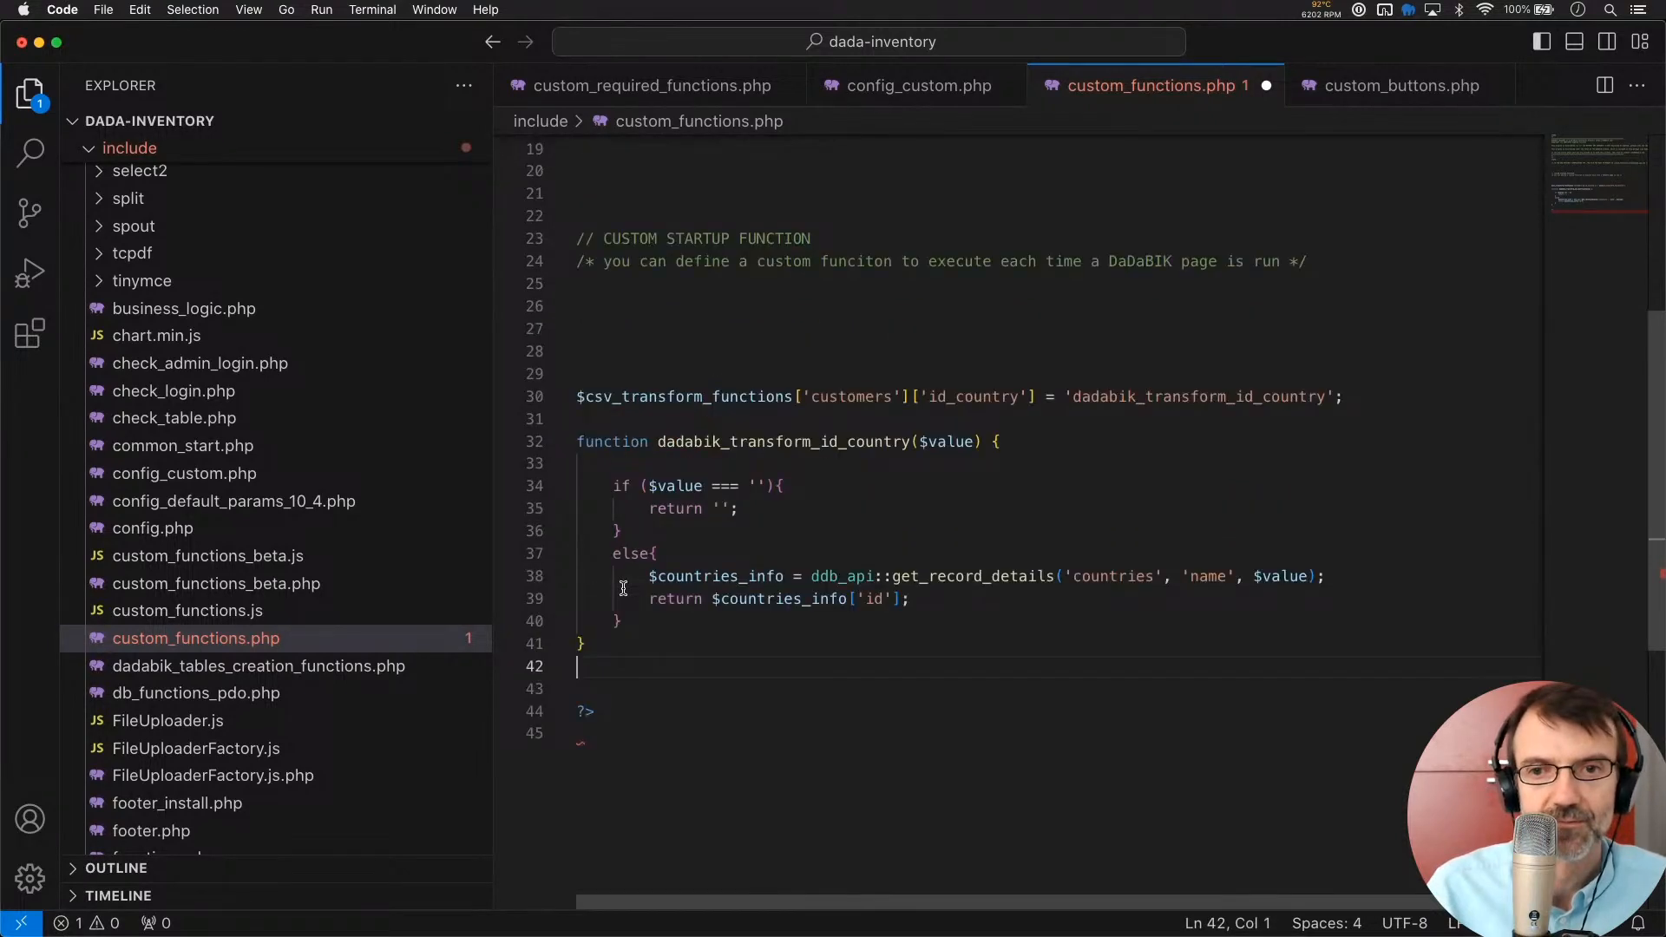
scroll(616, 588, down, 2)
key(super+s)
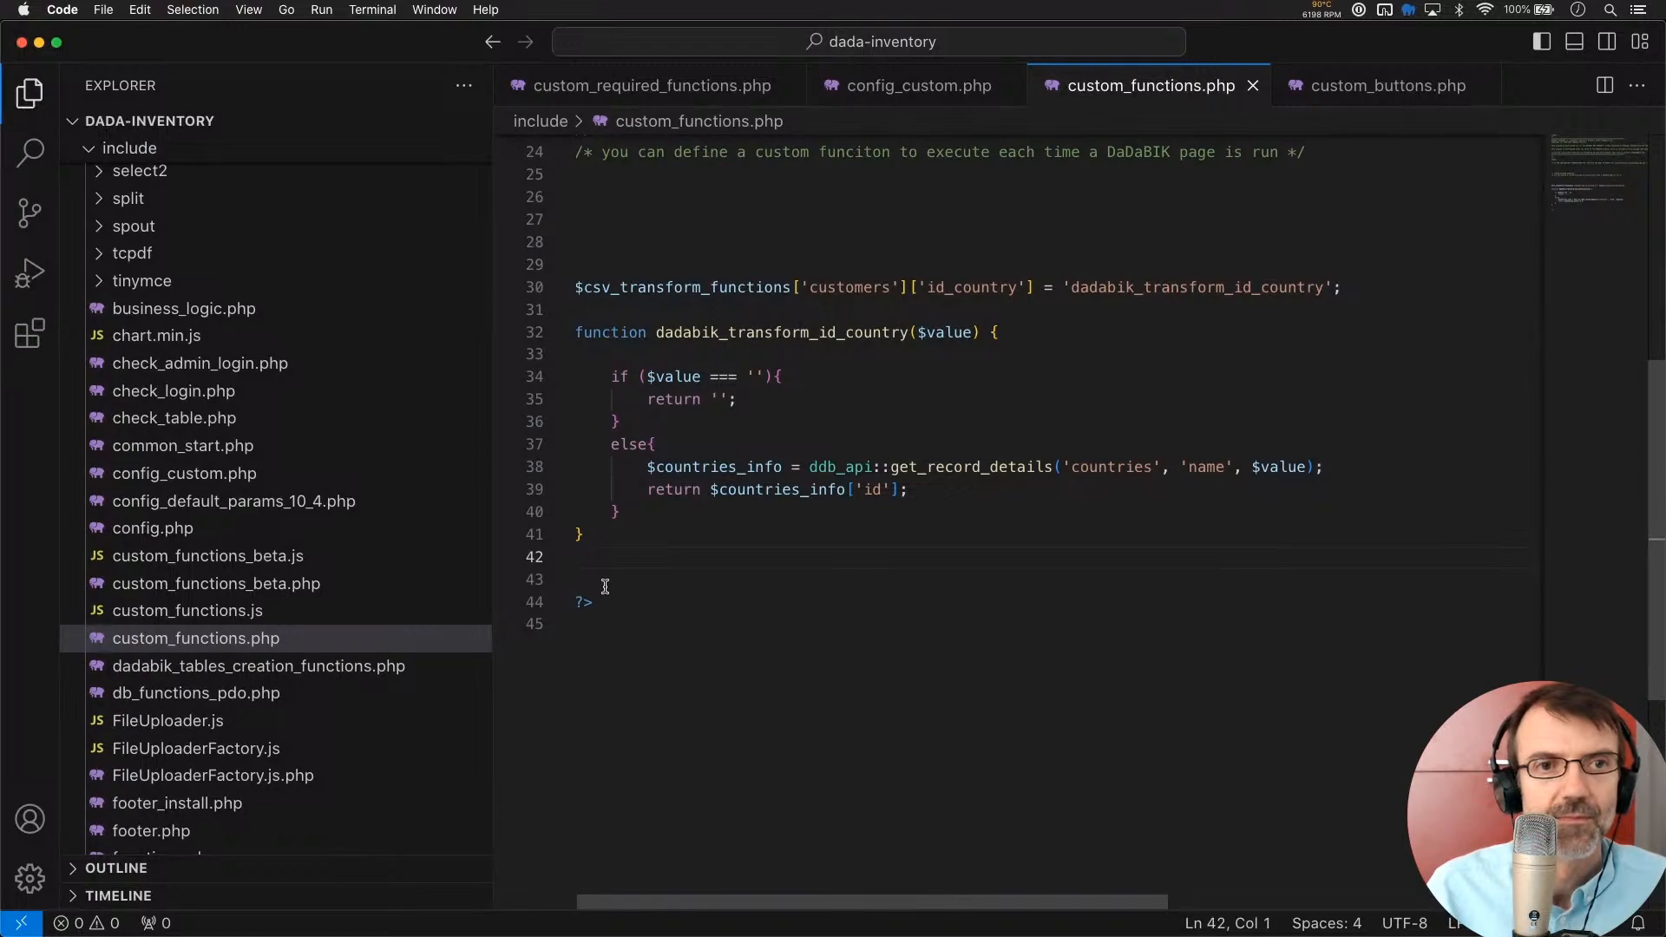
key(super+Tab)
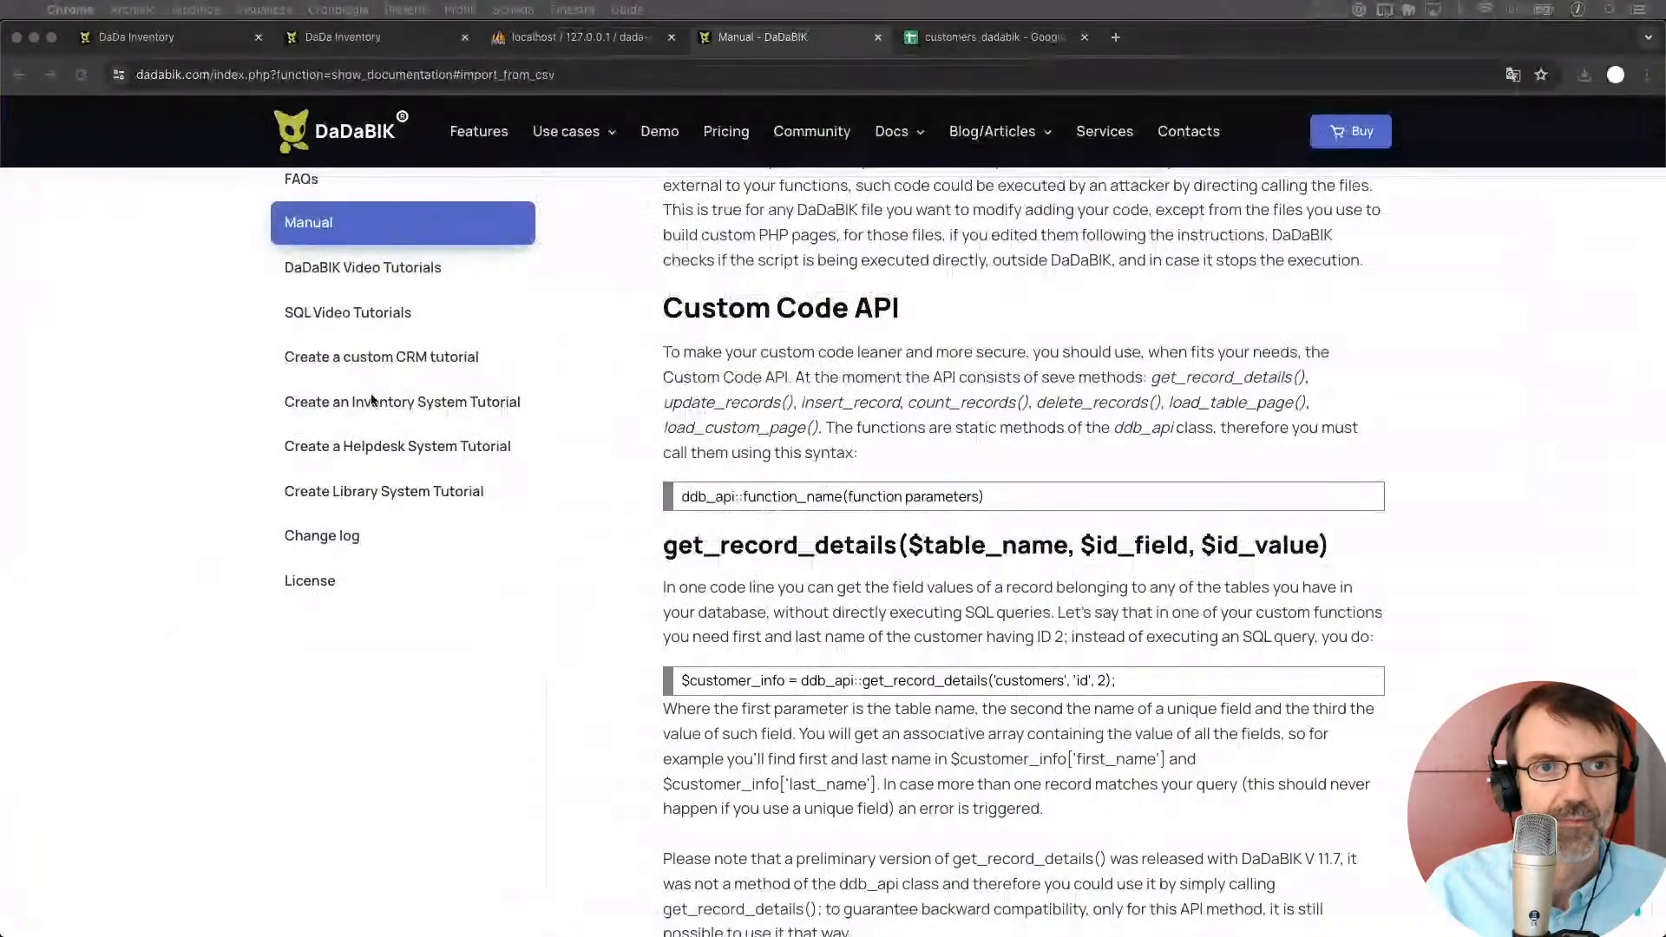
Upload customers_dadabik (7).xlsx from the downloads folder on the Customers import page
click(135, 37)
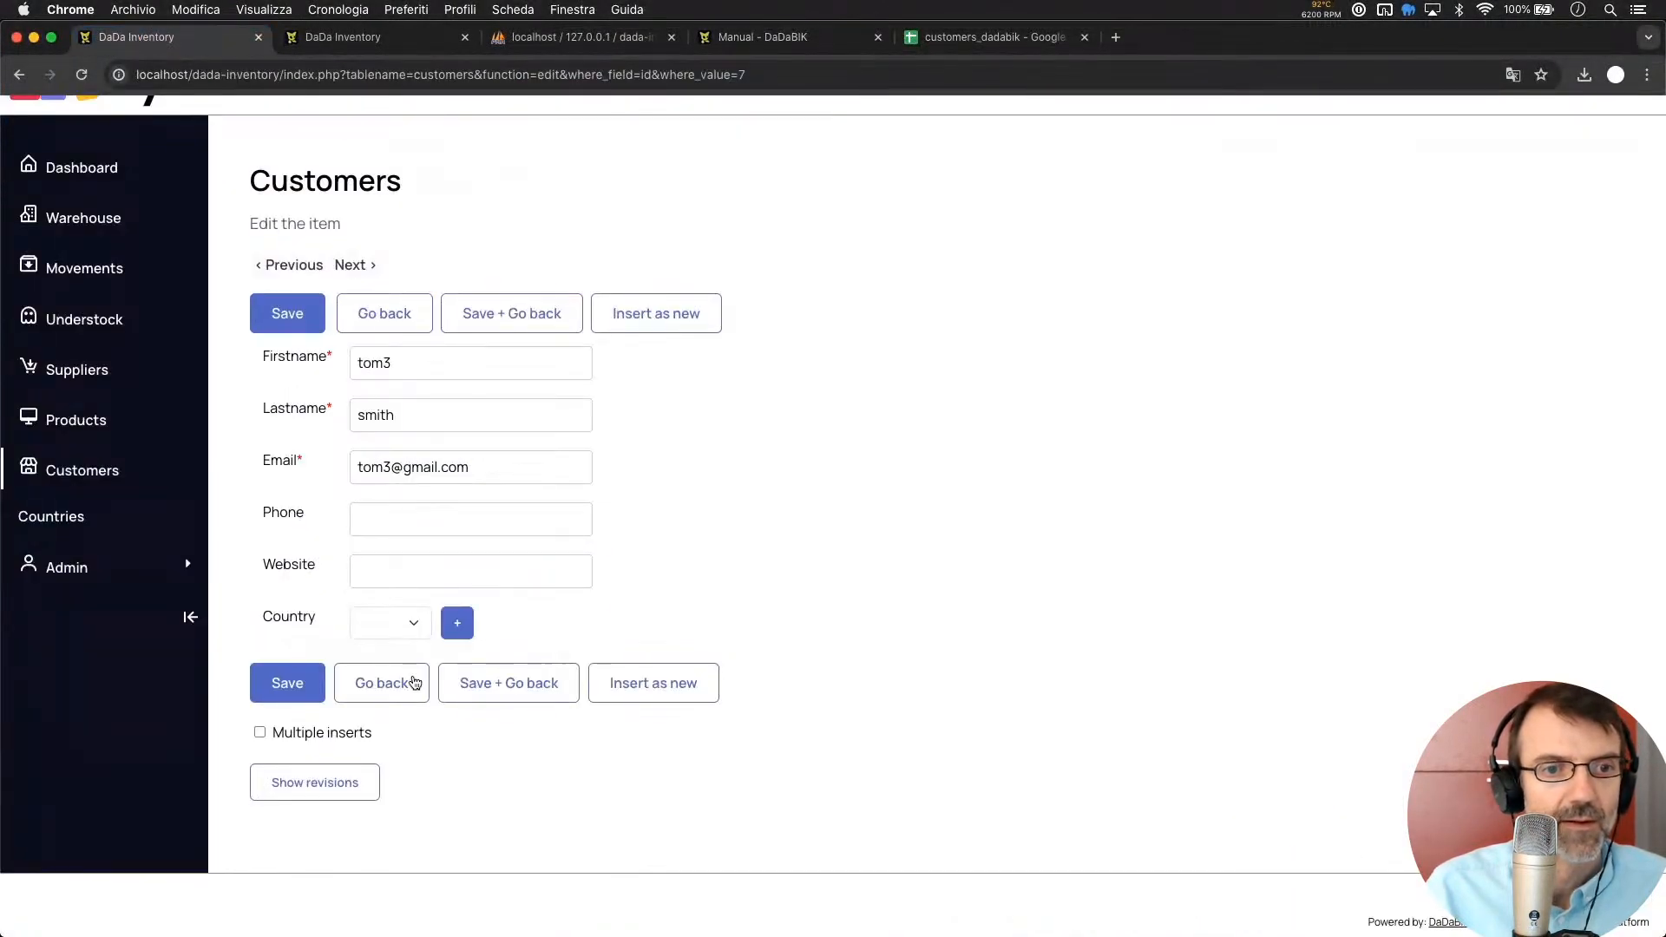
click(399, 700)
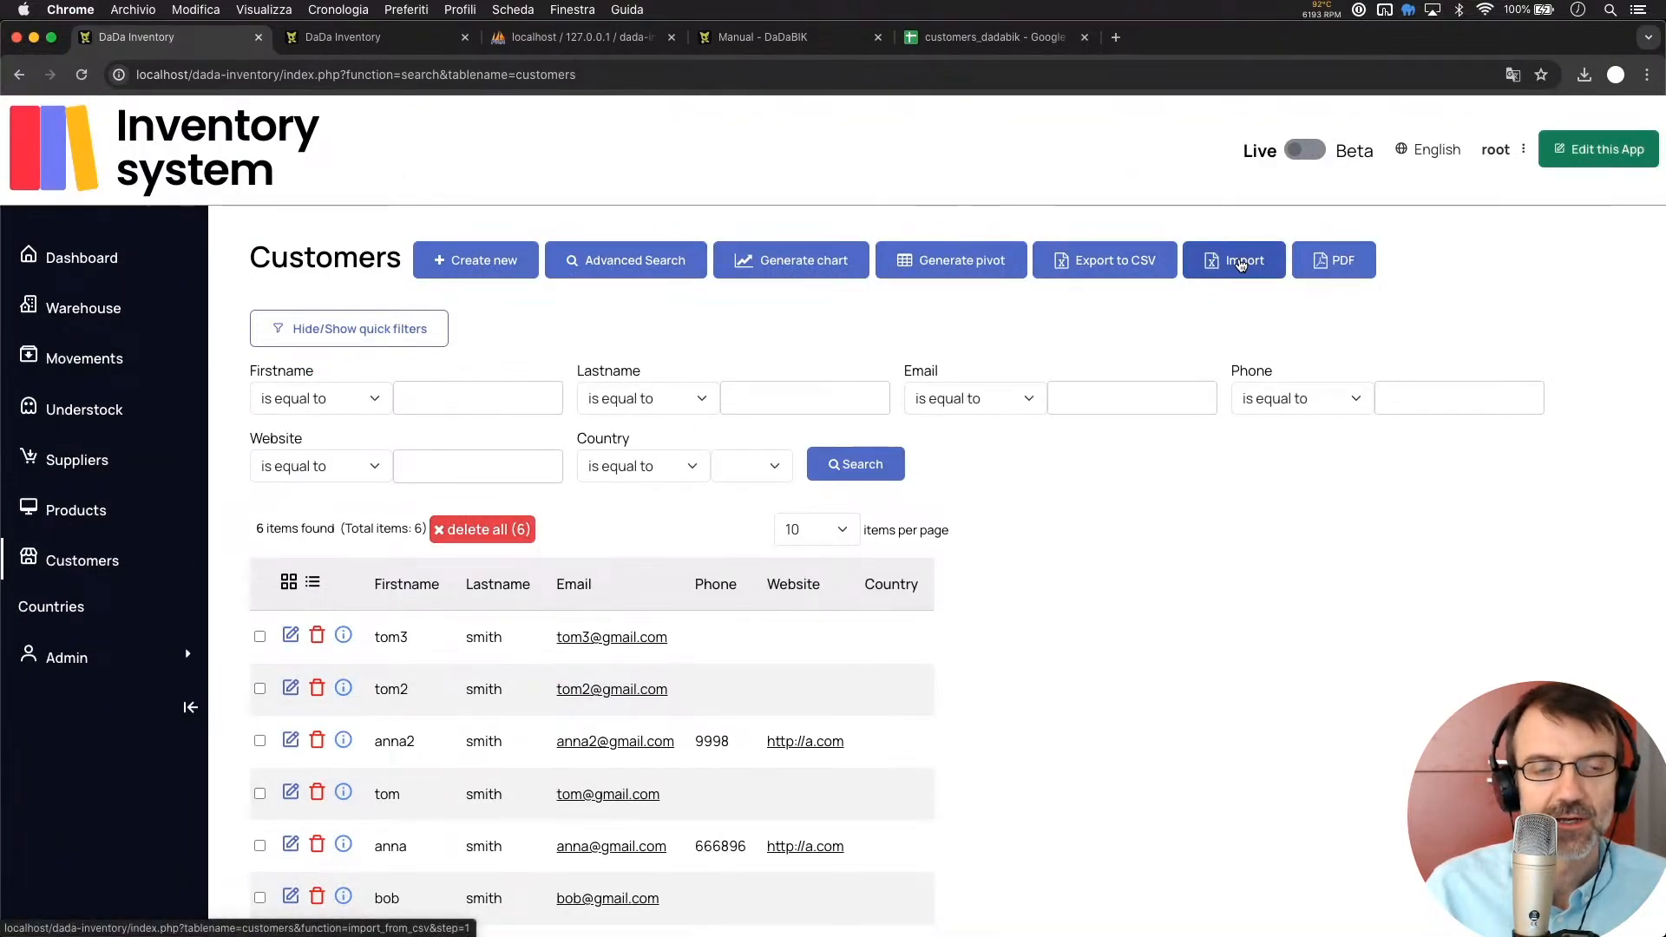
click(1241, 266)
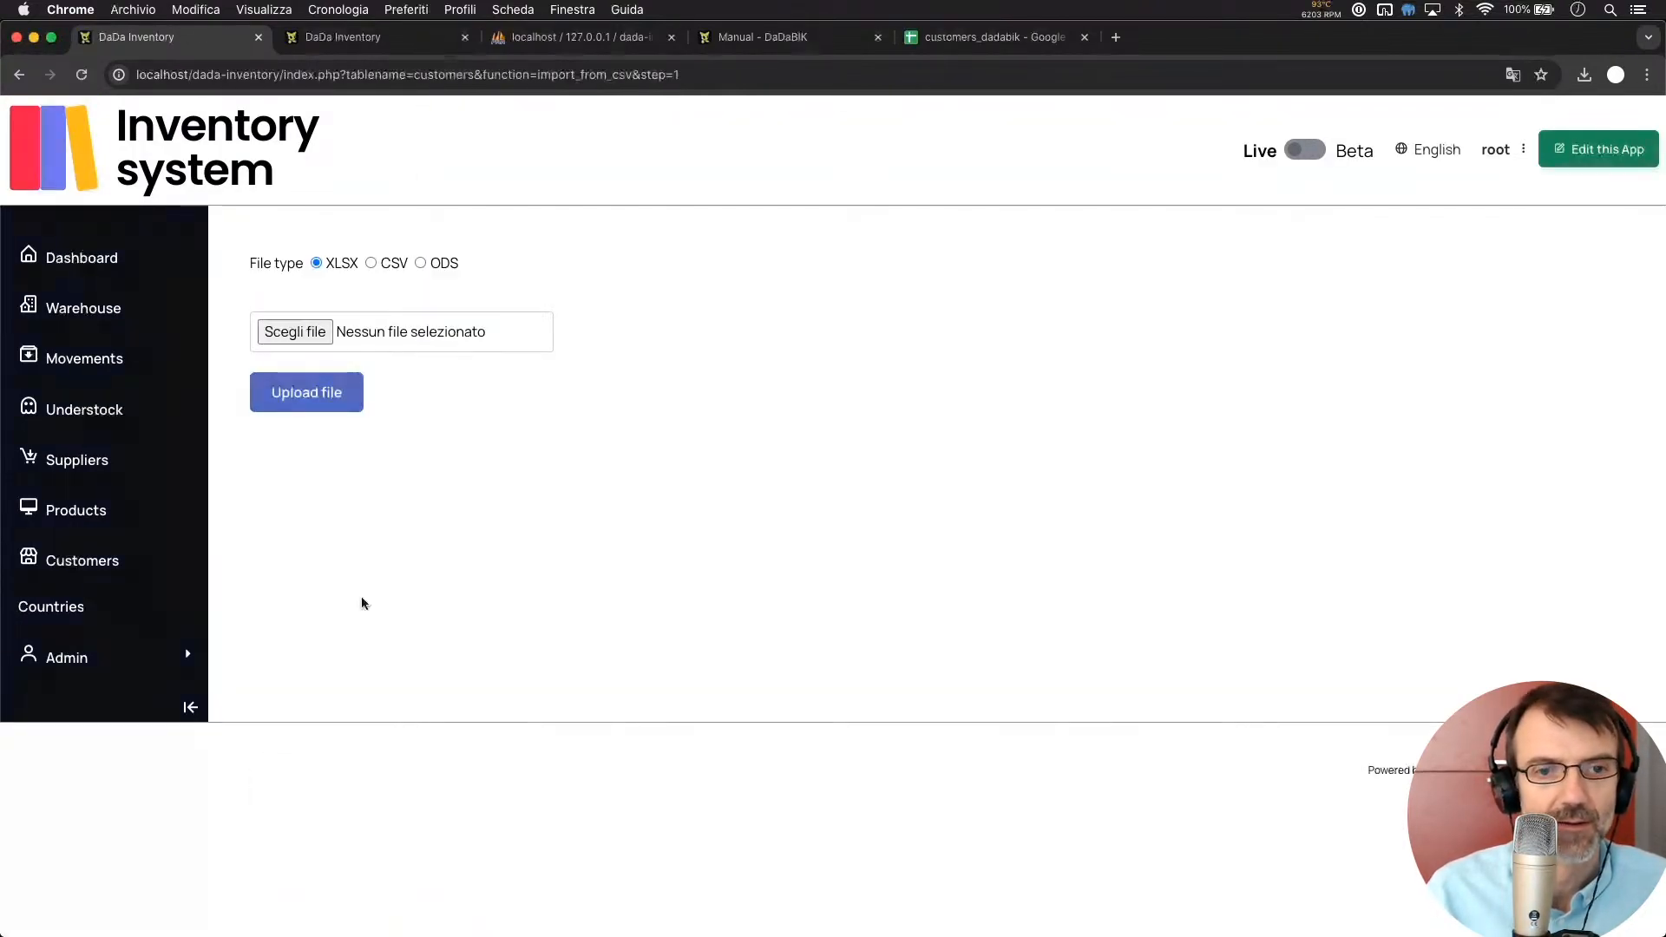
key(super+Tab)
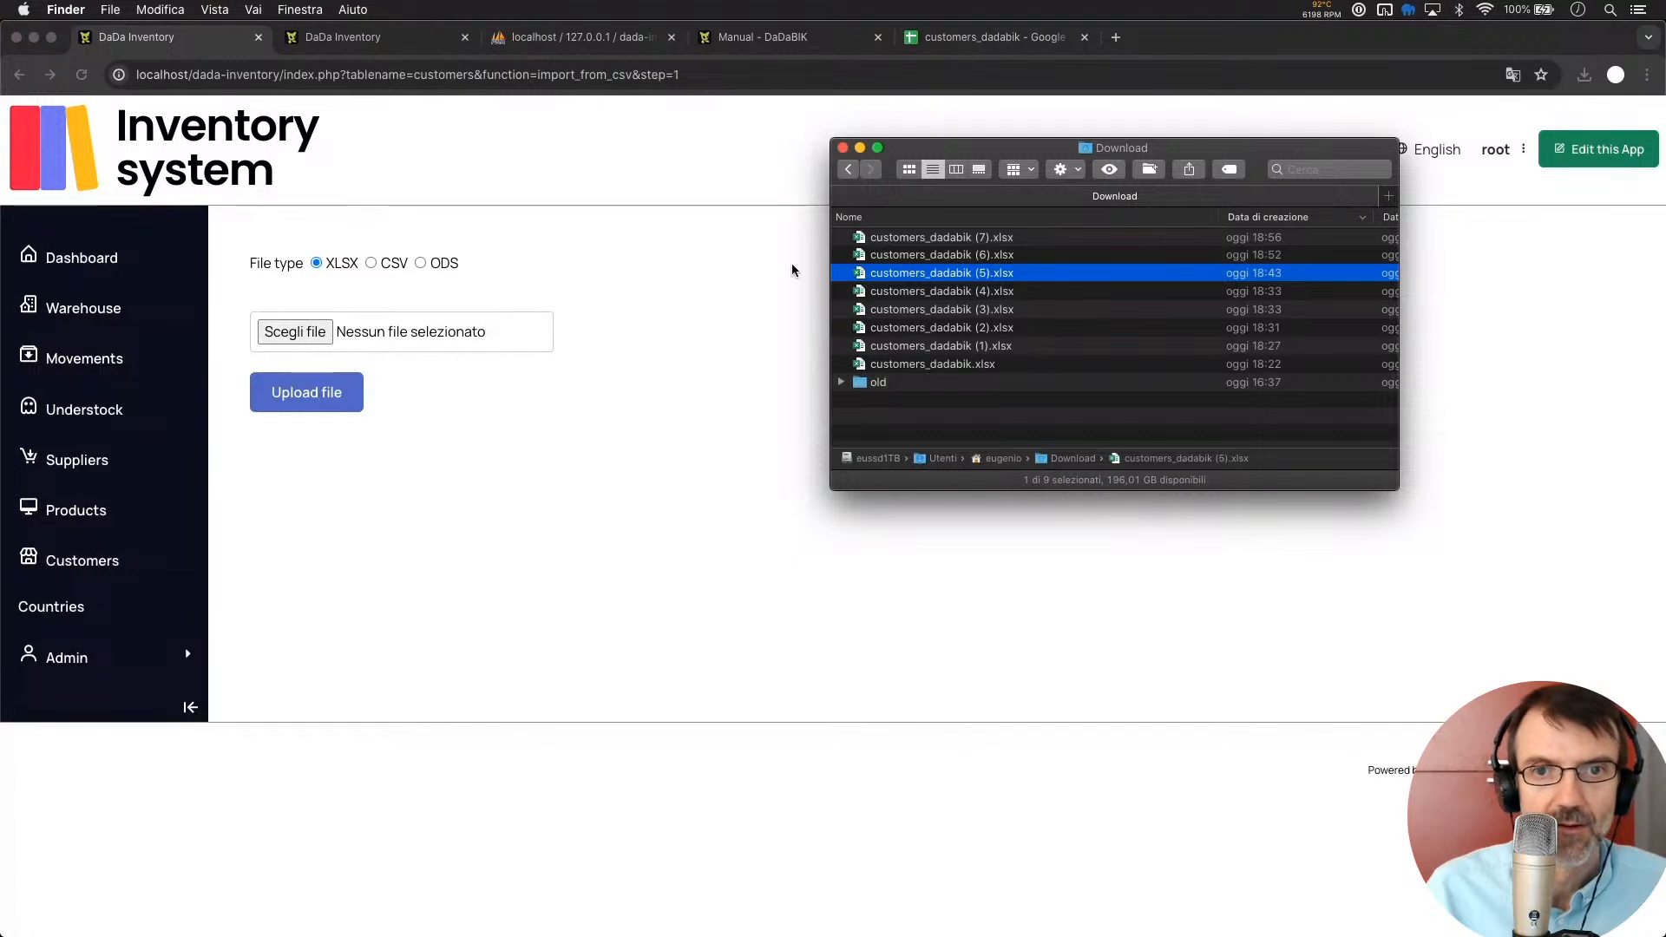
click(933, 241)
drag(934, 246, 404, 335)
click(312, 394)
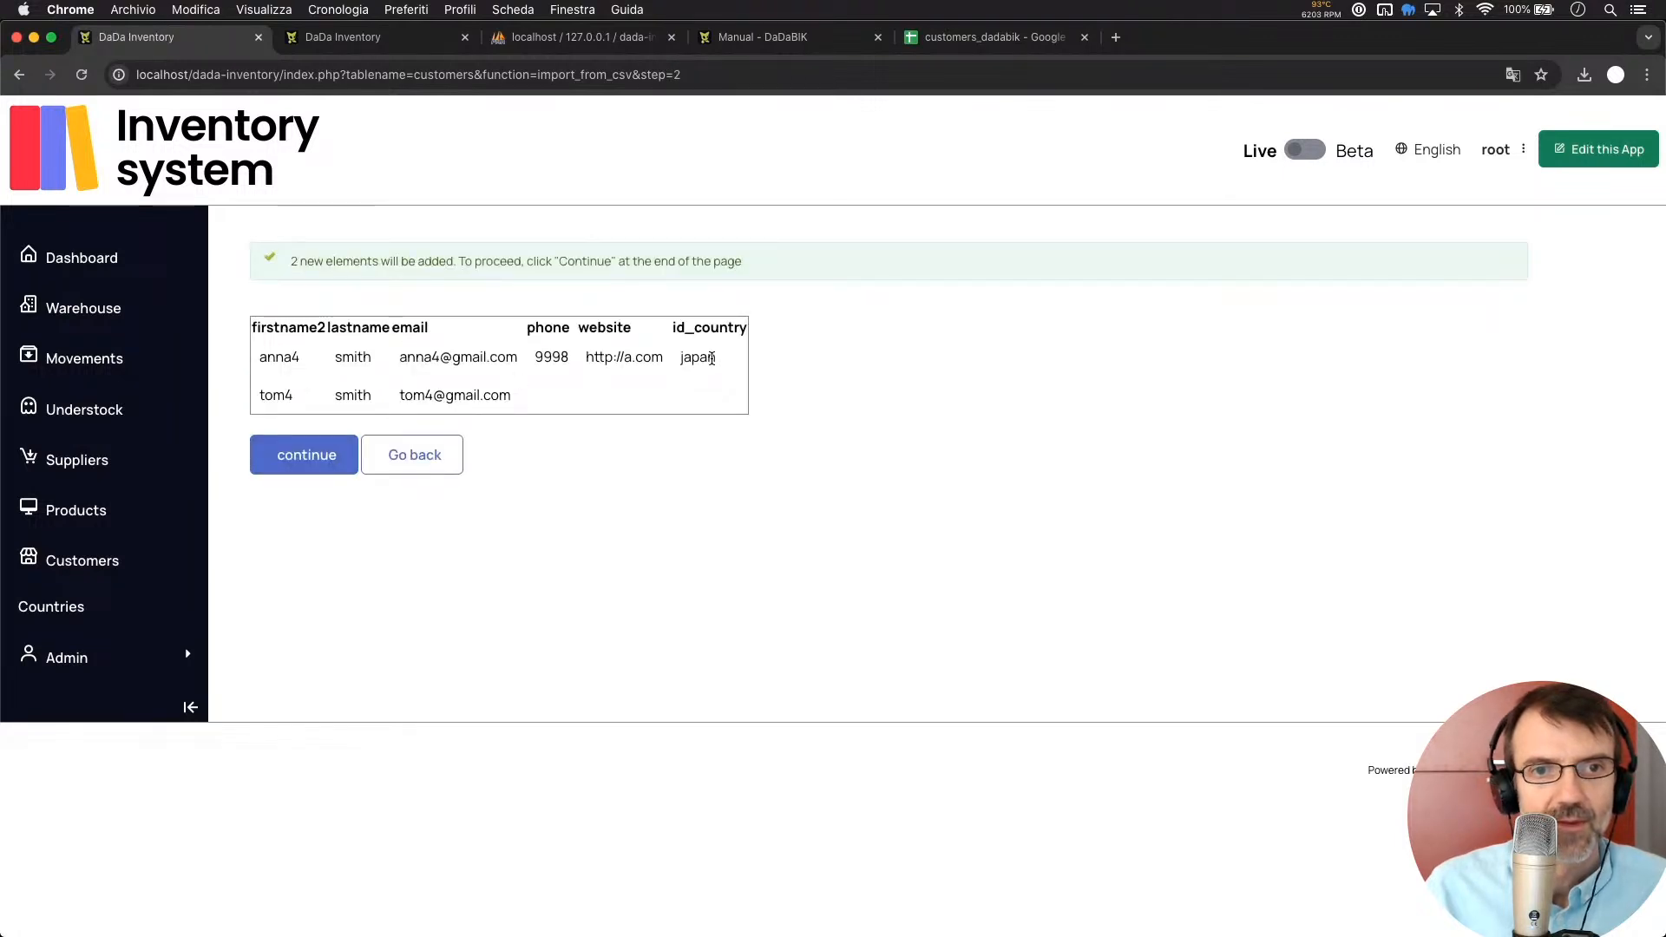
Finish importing tom4 and anna4, then confirm anna4's Country reads Japan in its edit form
click(282, 470)
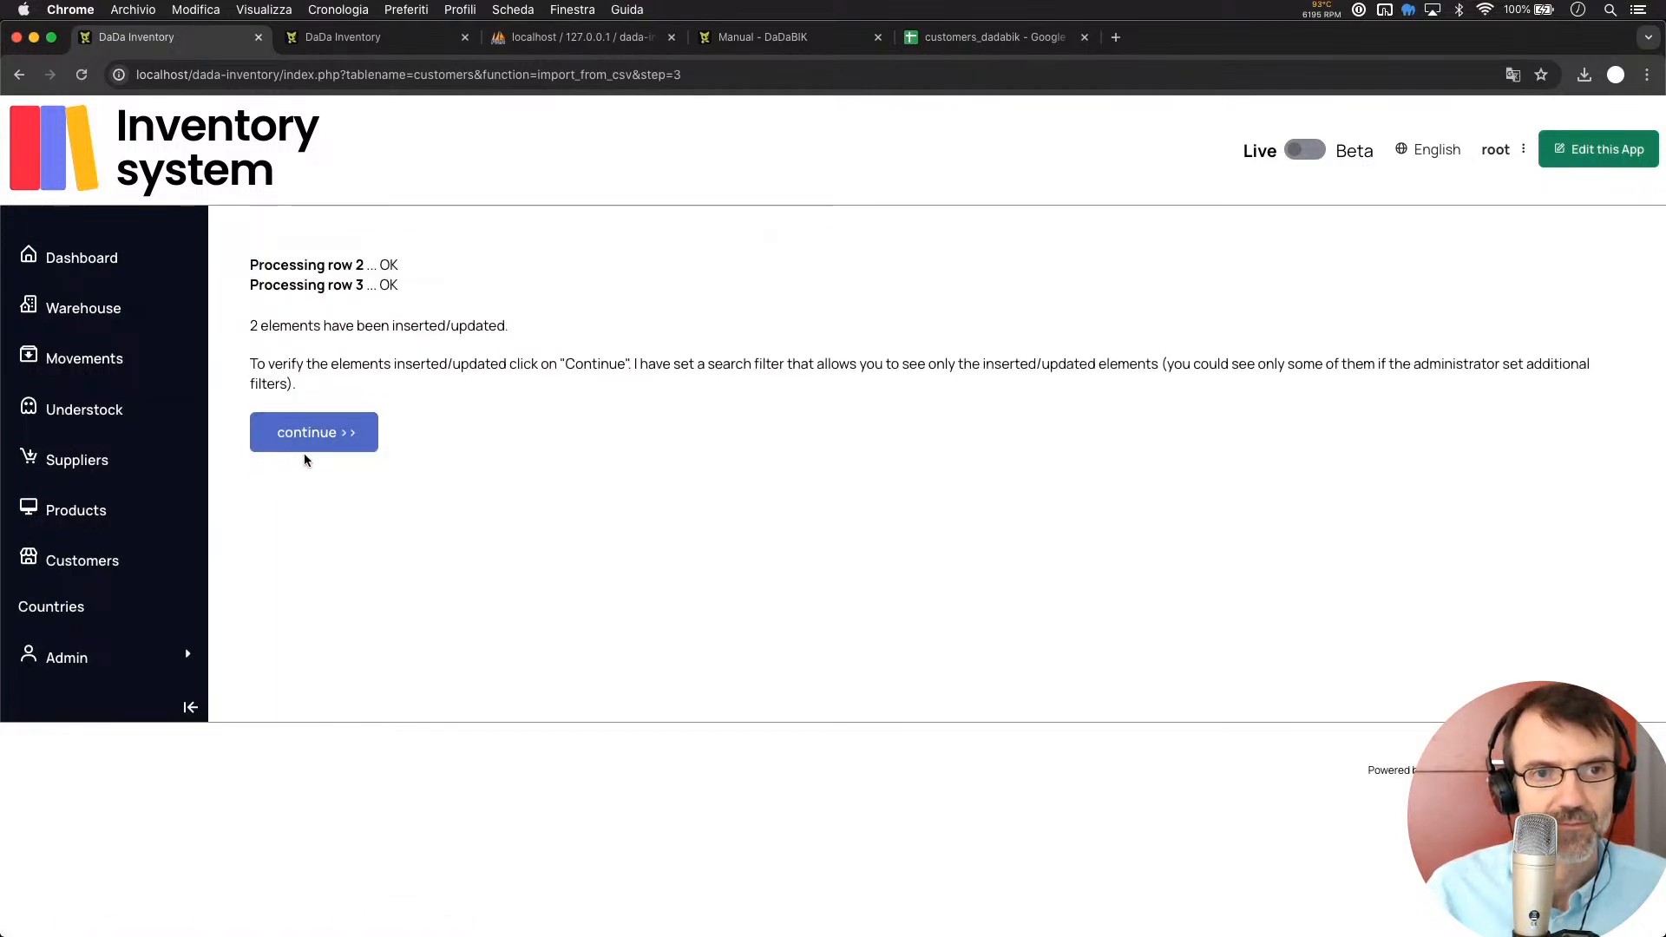
click(318, 457)
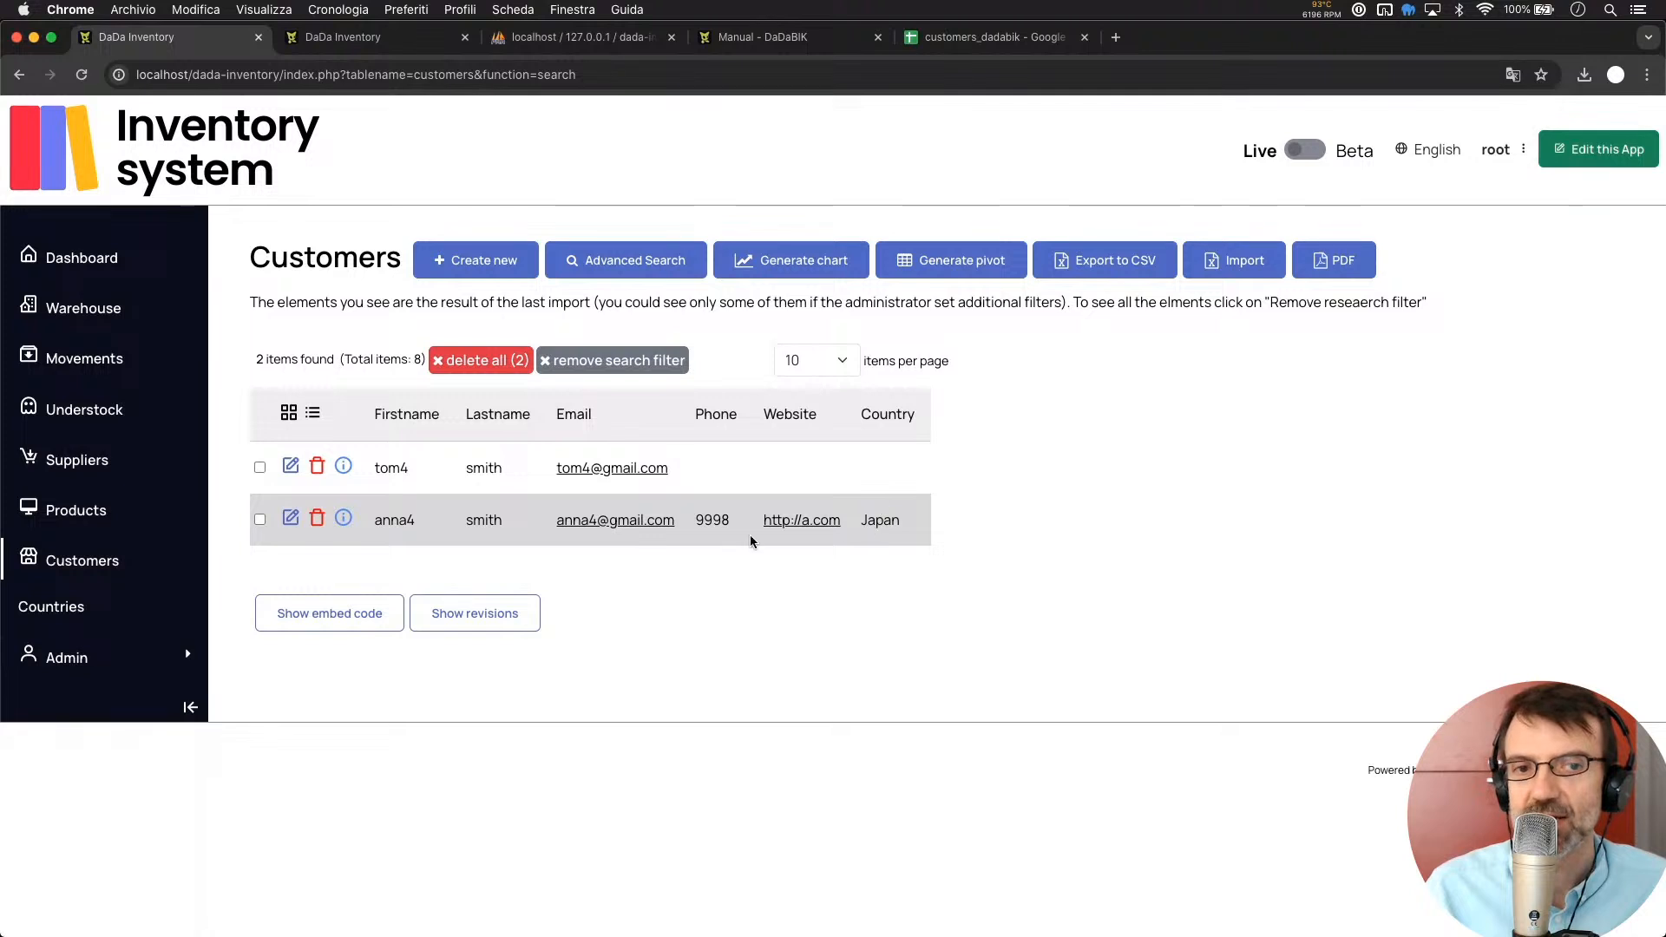
click(291, 519)
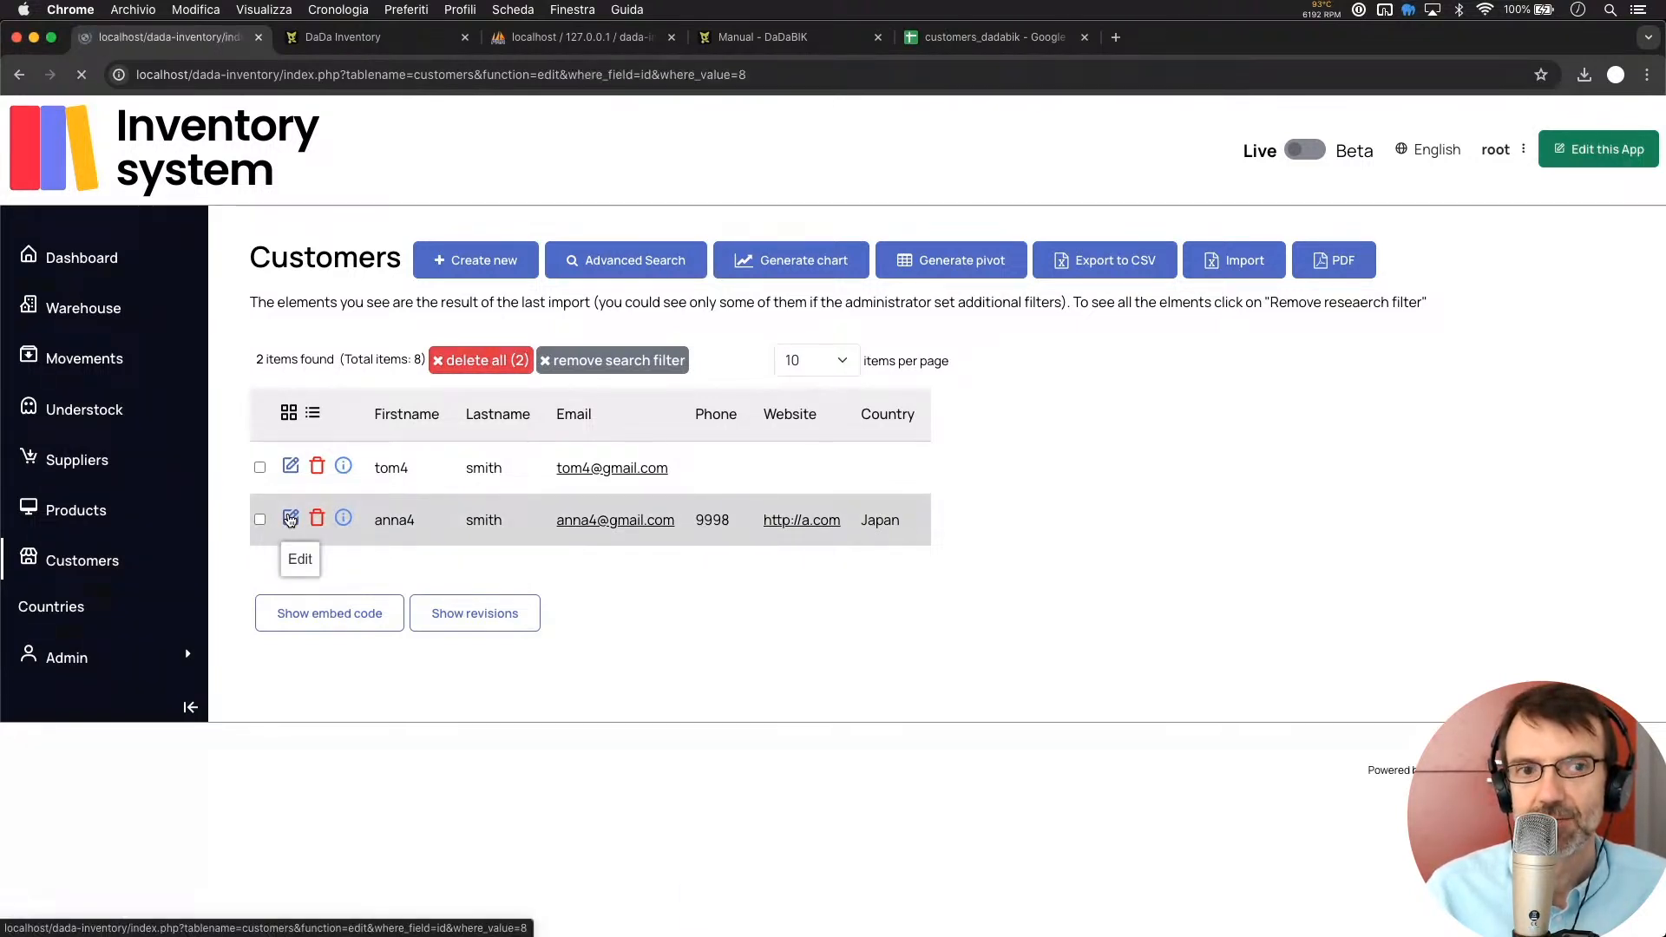
click(381, 721)
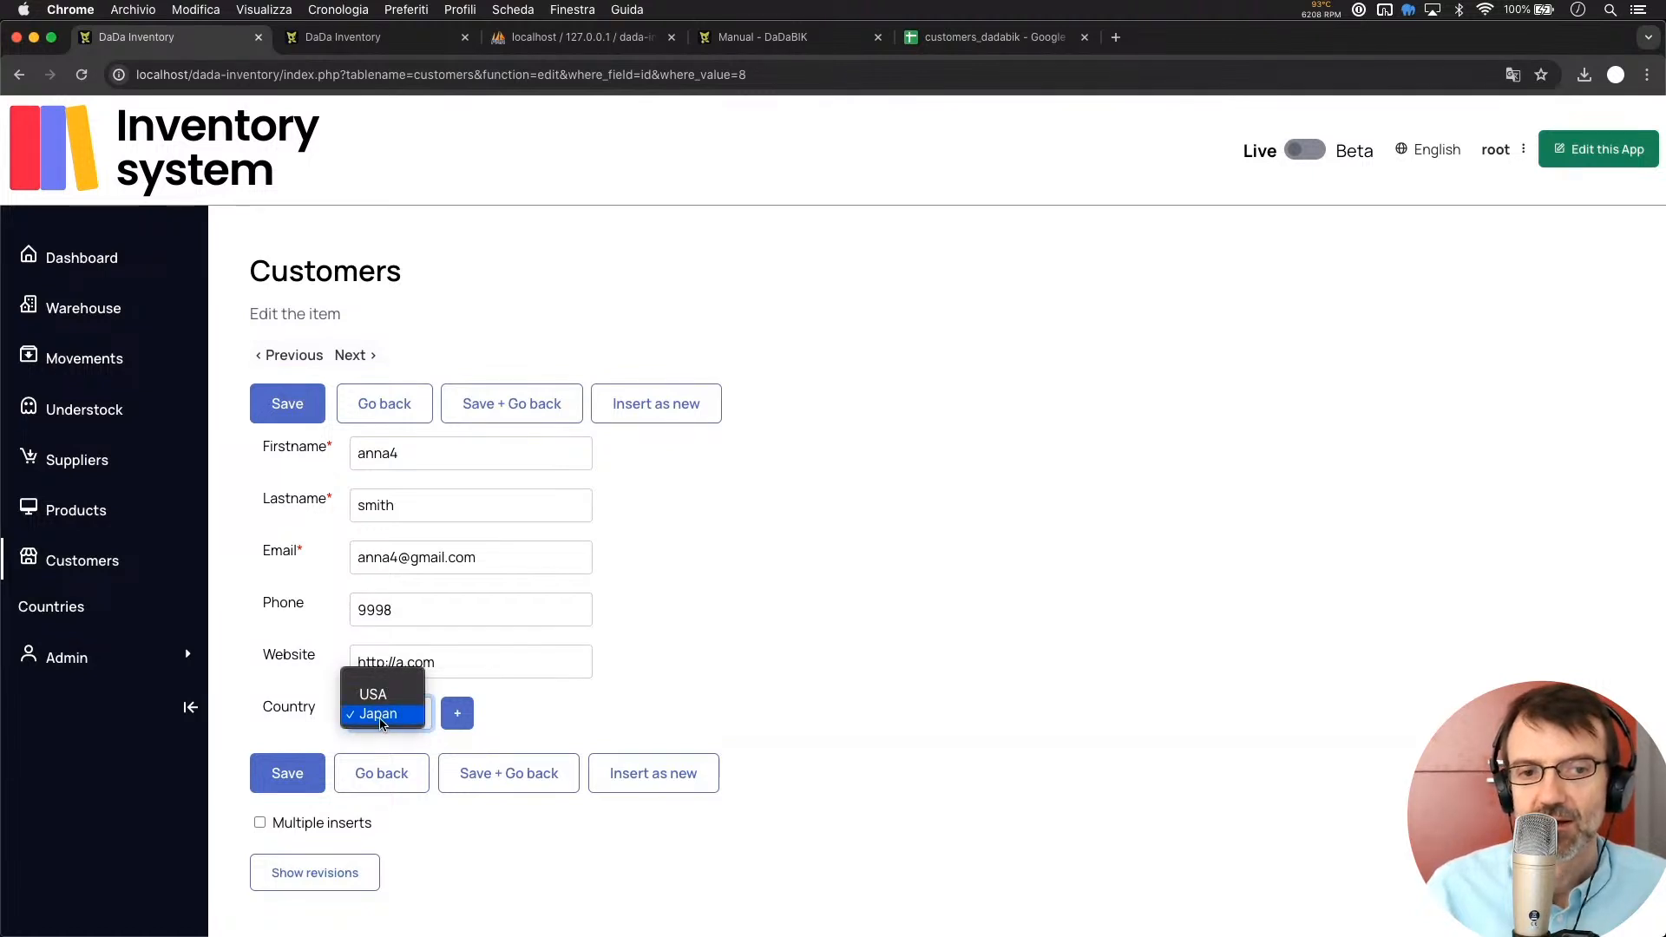
click(381, 717)
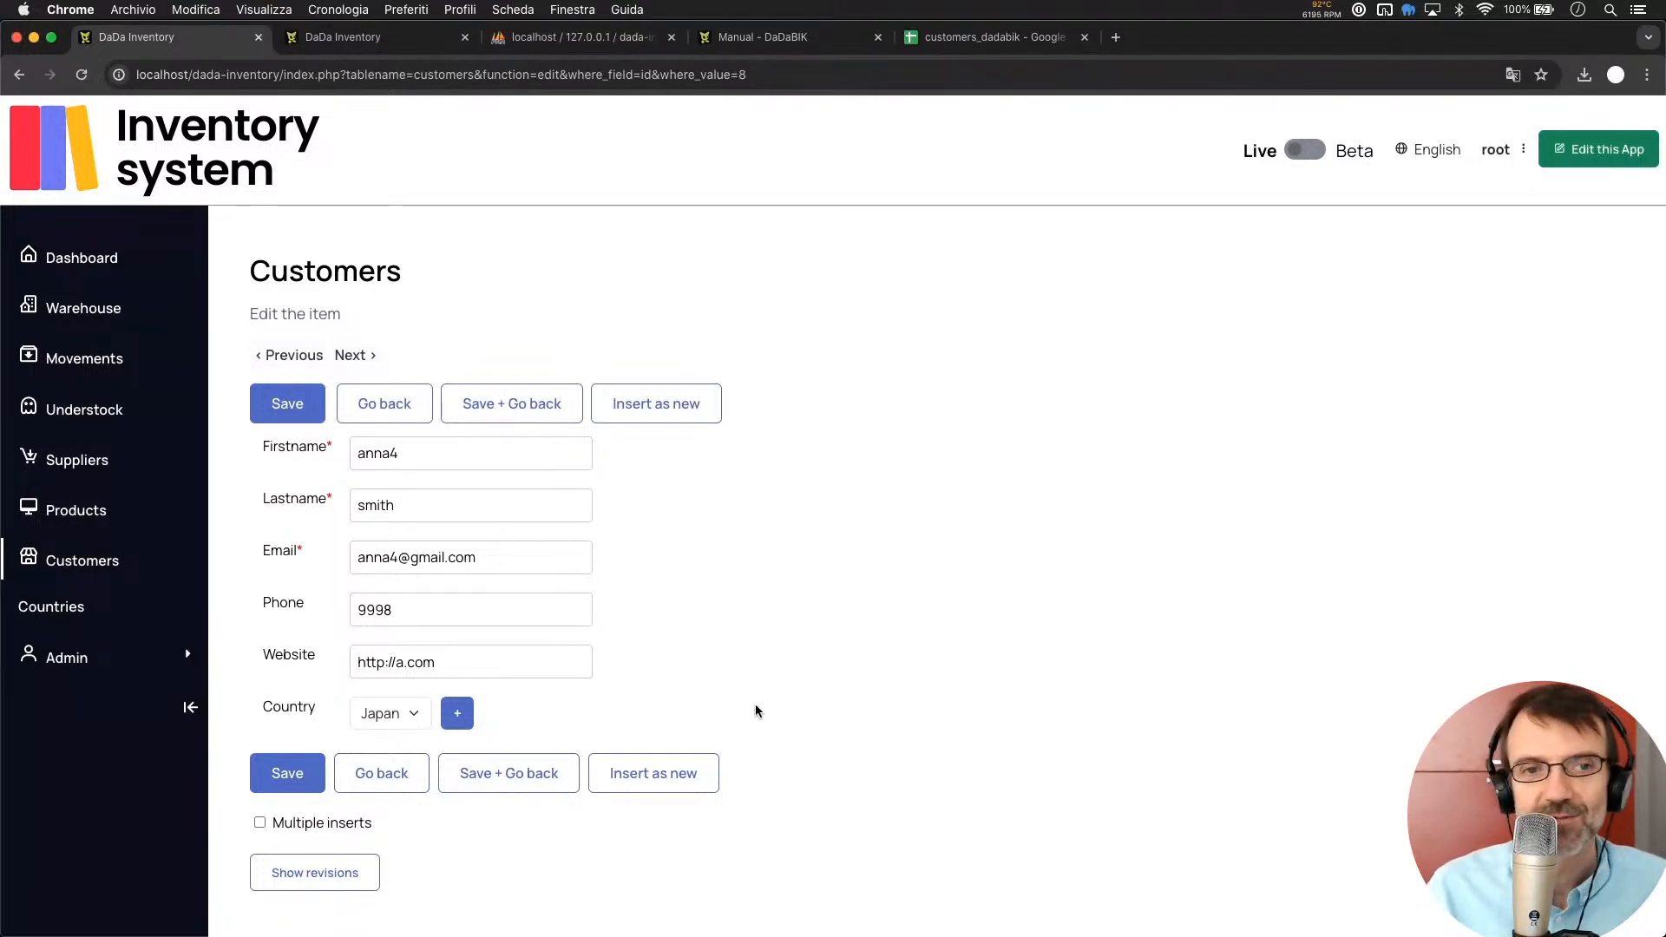
In phpMyAdmin, refresh dada-inventory and browse customers, checking anna4's id_country is 2
click(575, 46)
scroll(175, 673, down, 5)
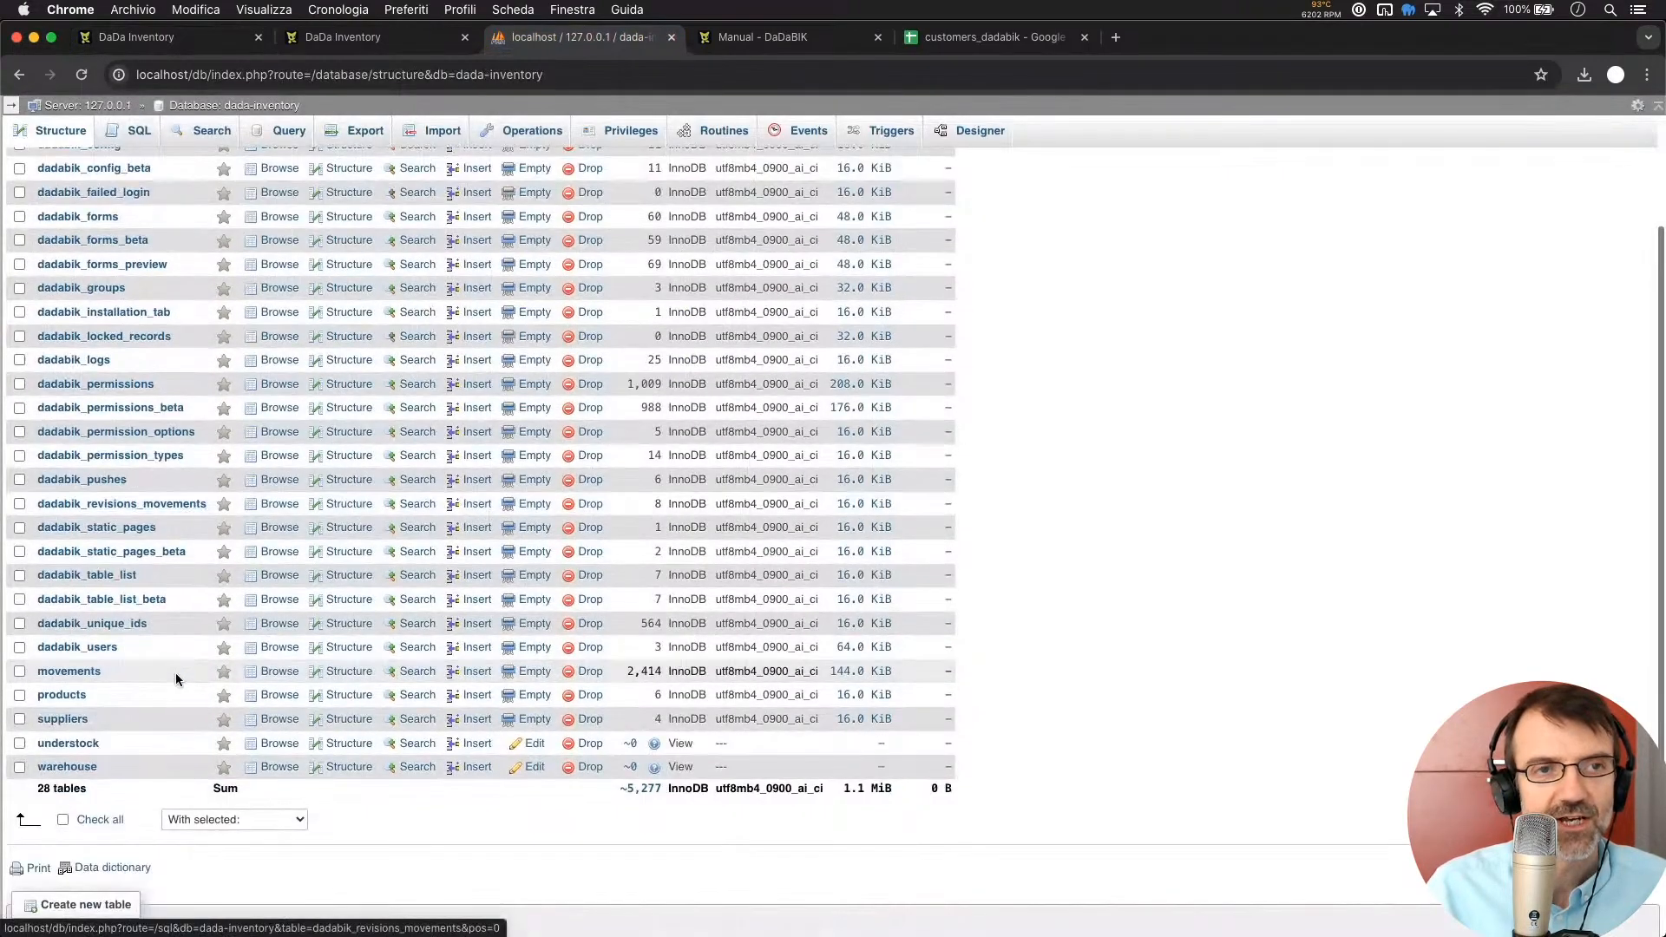
scroll(176, 674, up, 5)
key(super+plus)
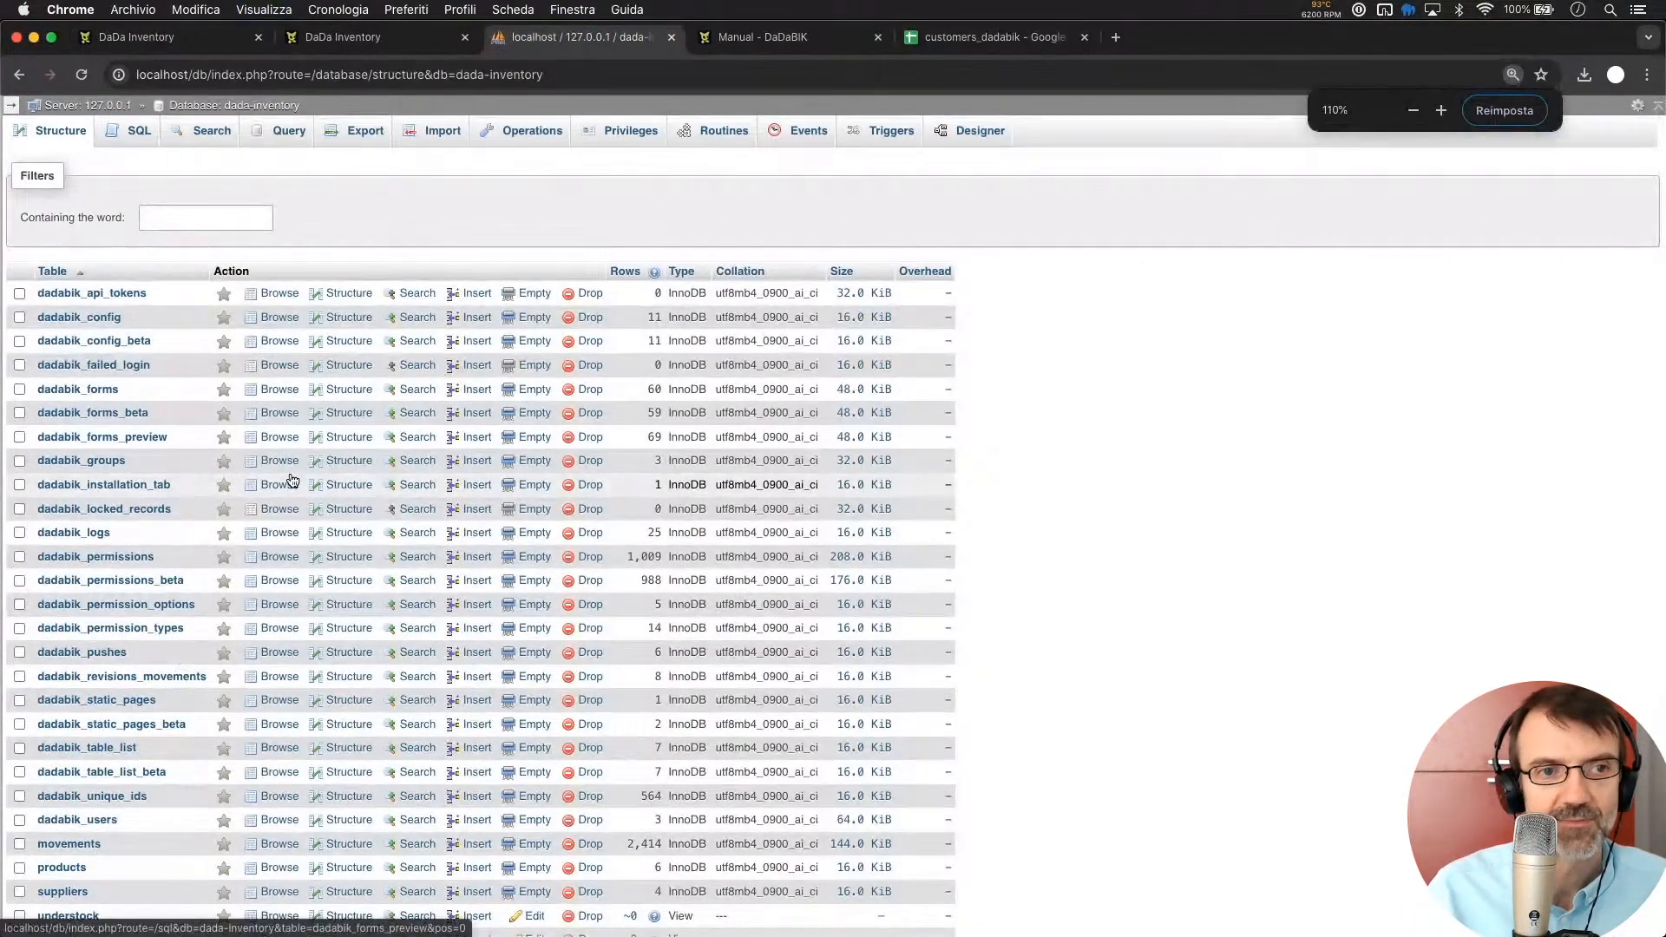
scroll(343, 647, down, 5)
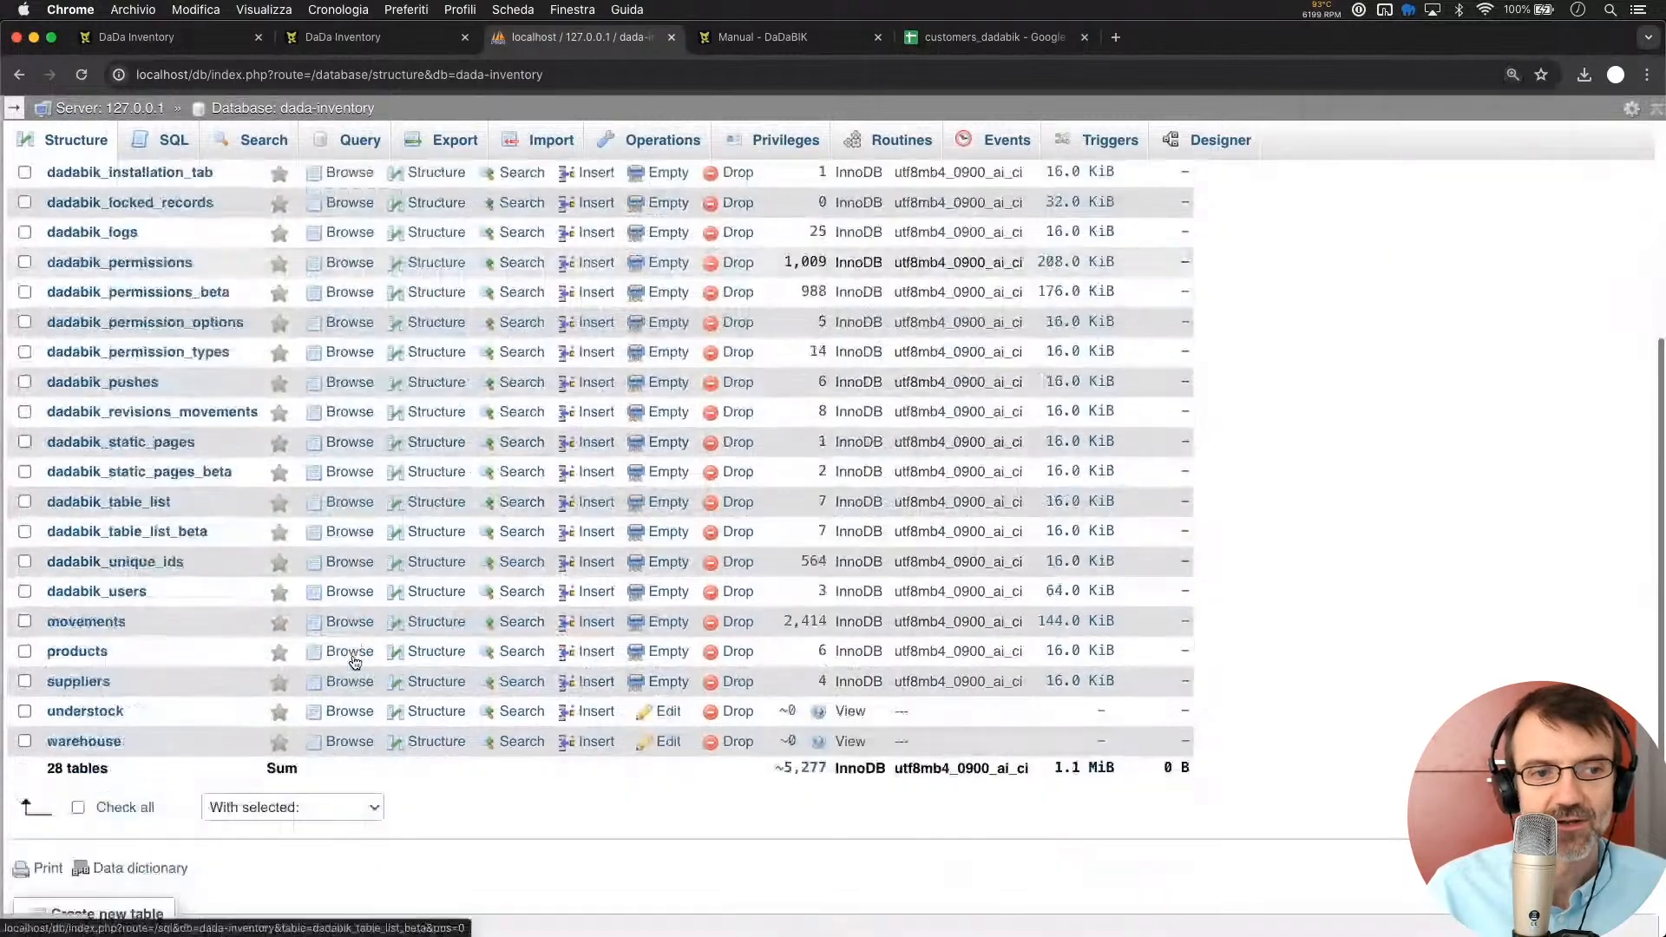
scroll(299, 668, up, 5)
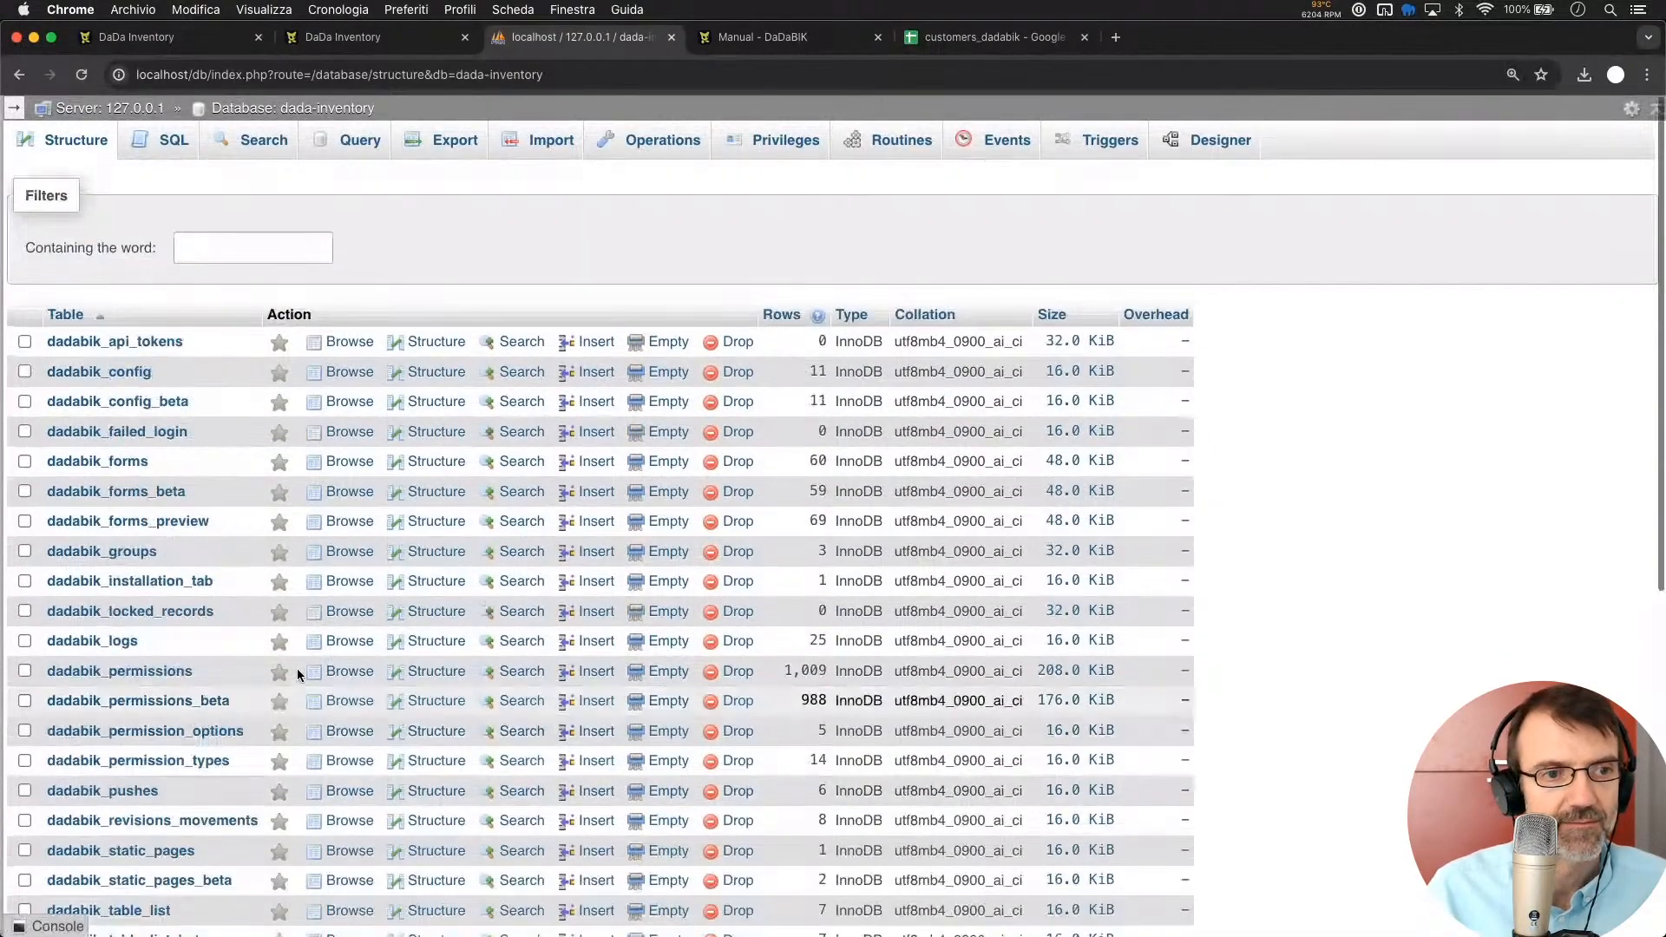
scroll(297, 668, down, 5)
scroll(297, 668, up, 5)
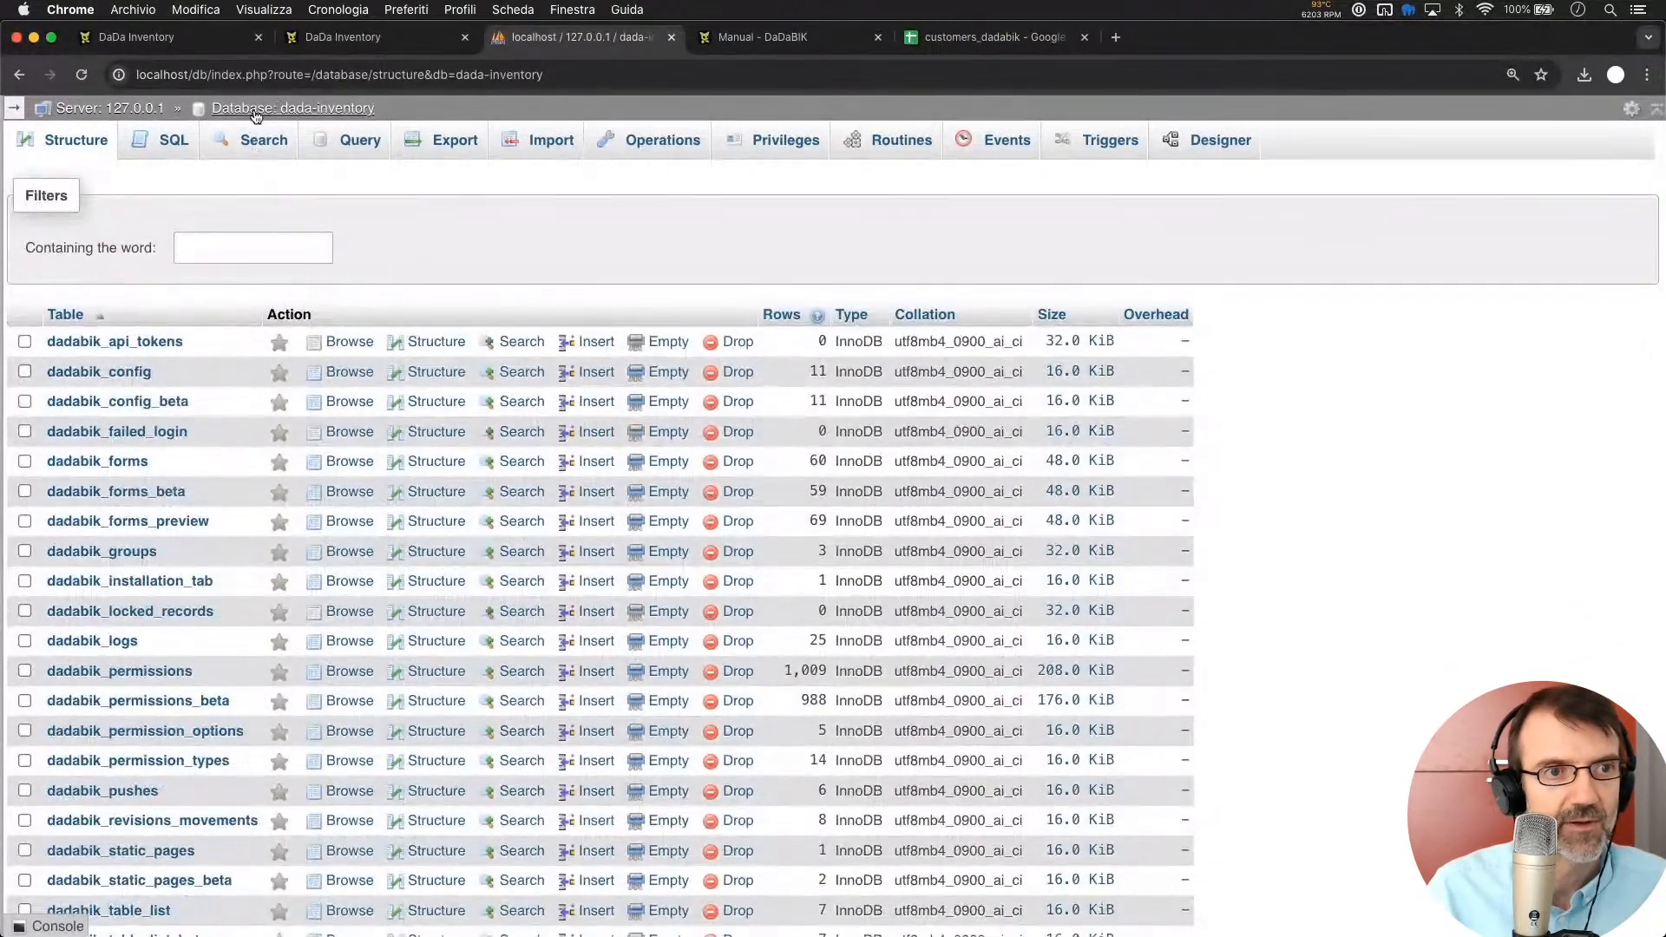
click(256, 110)
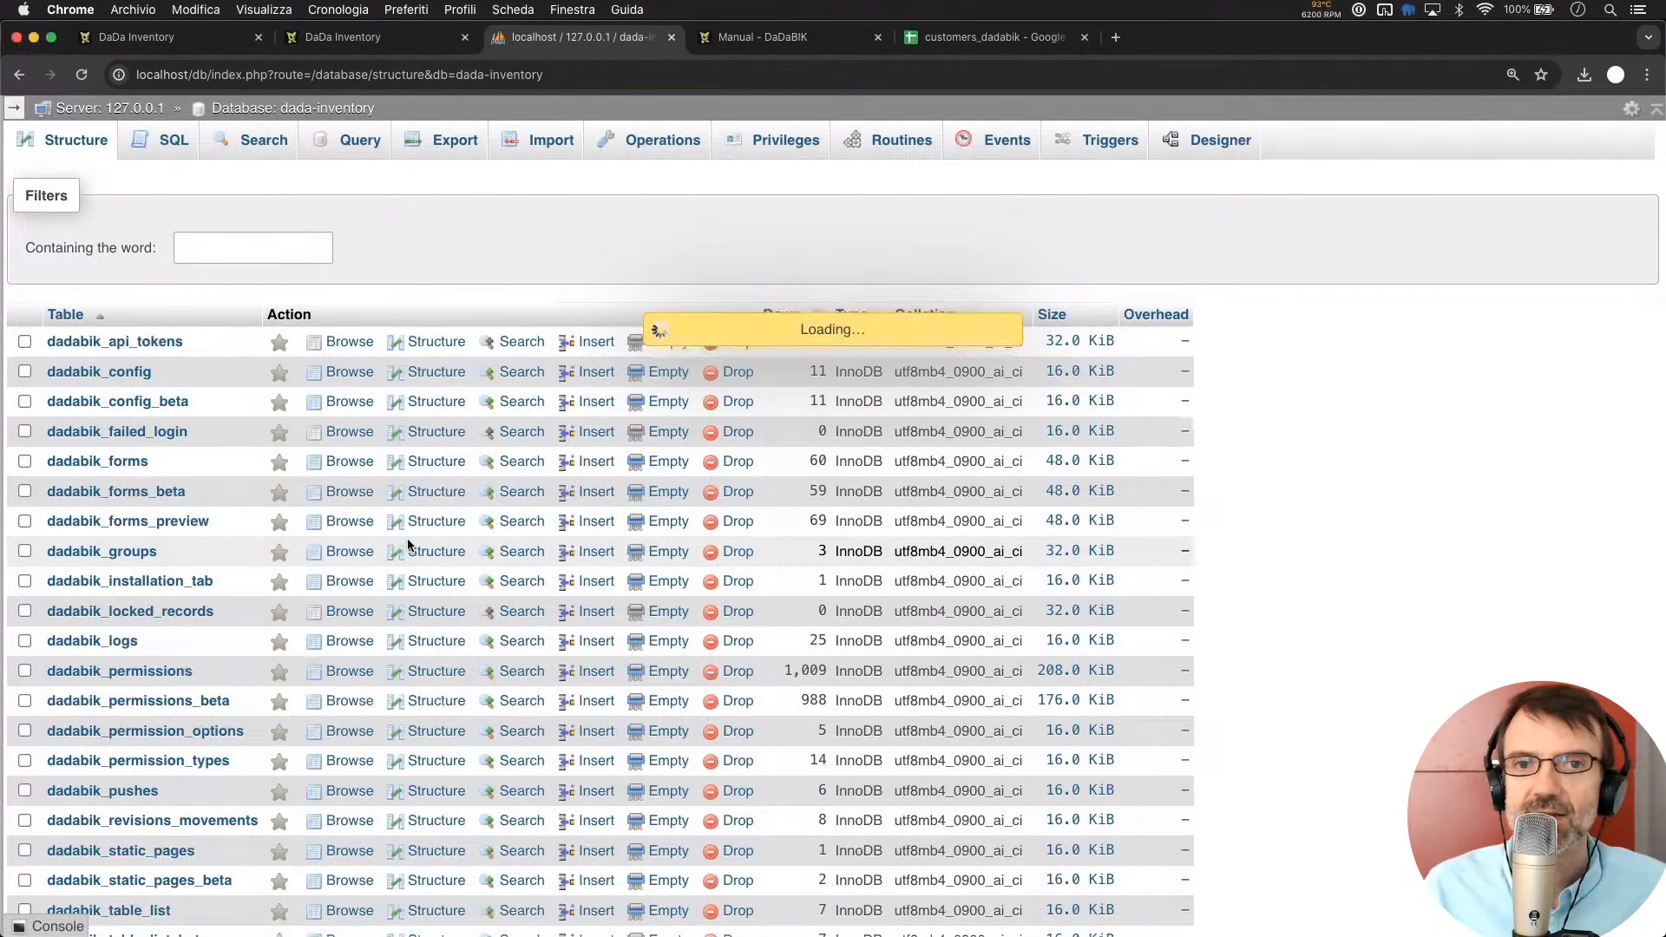
scroll(332, 649, down, 1)
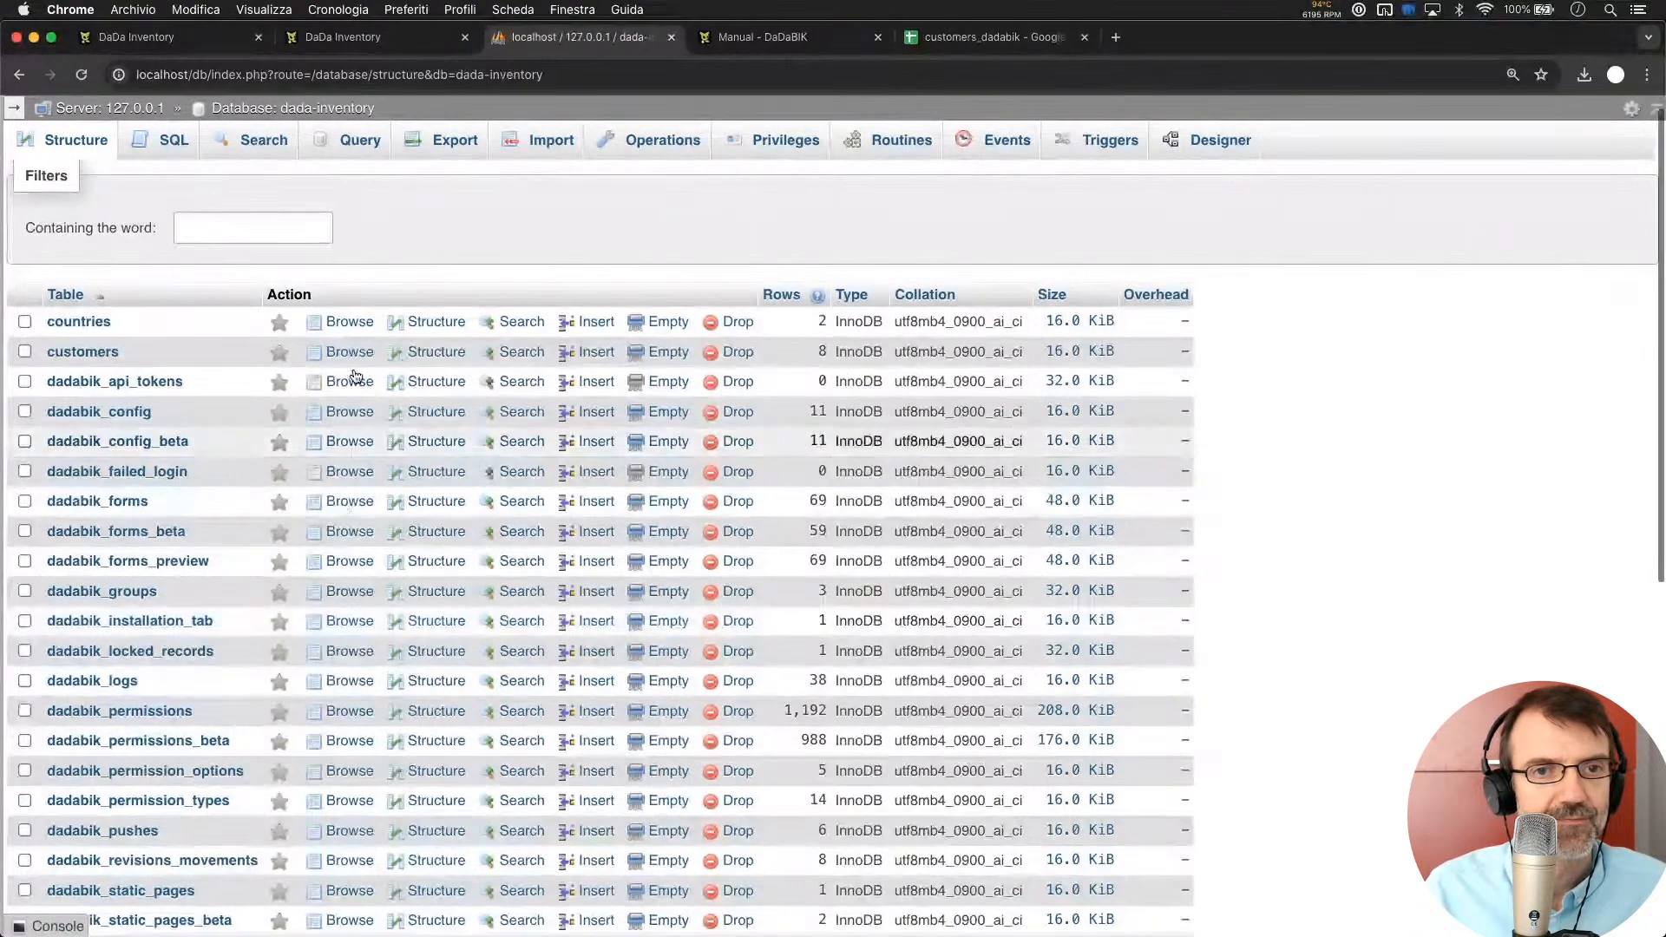
click(349, 352)
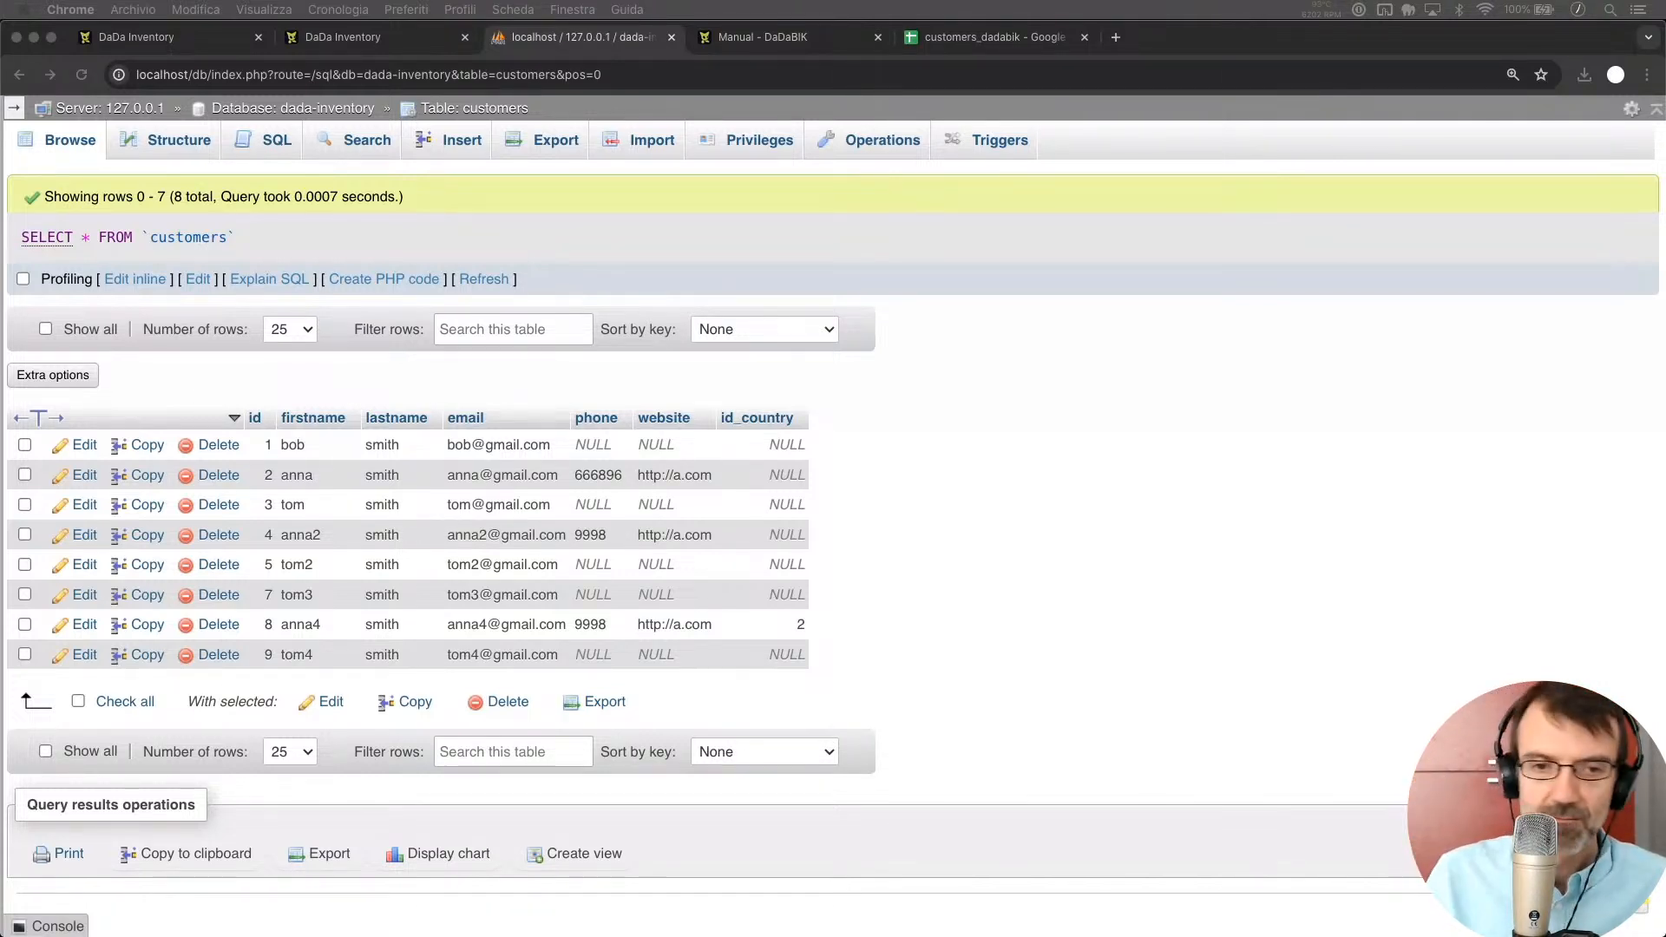
click(1272, 523)
click(344, 38)
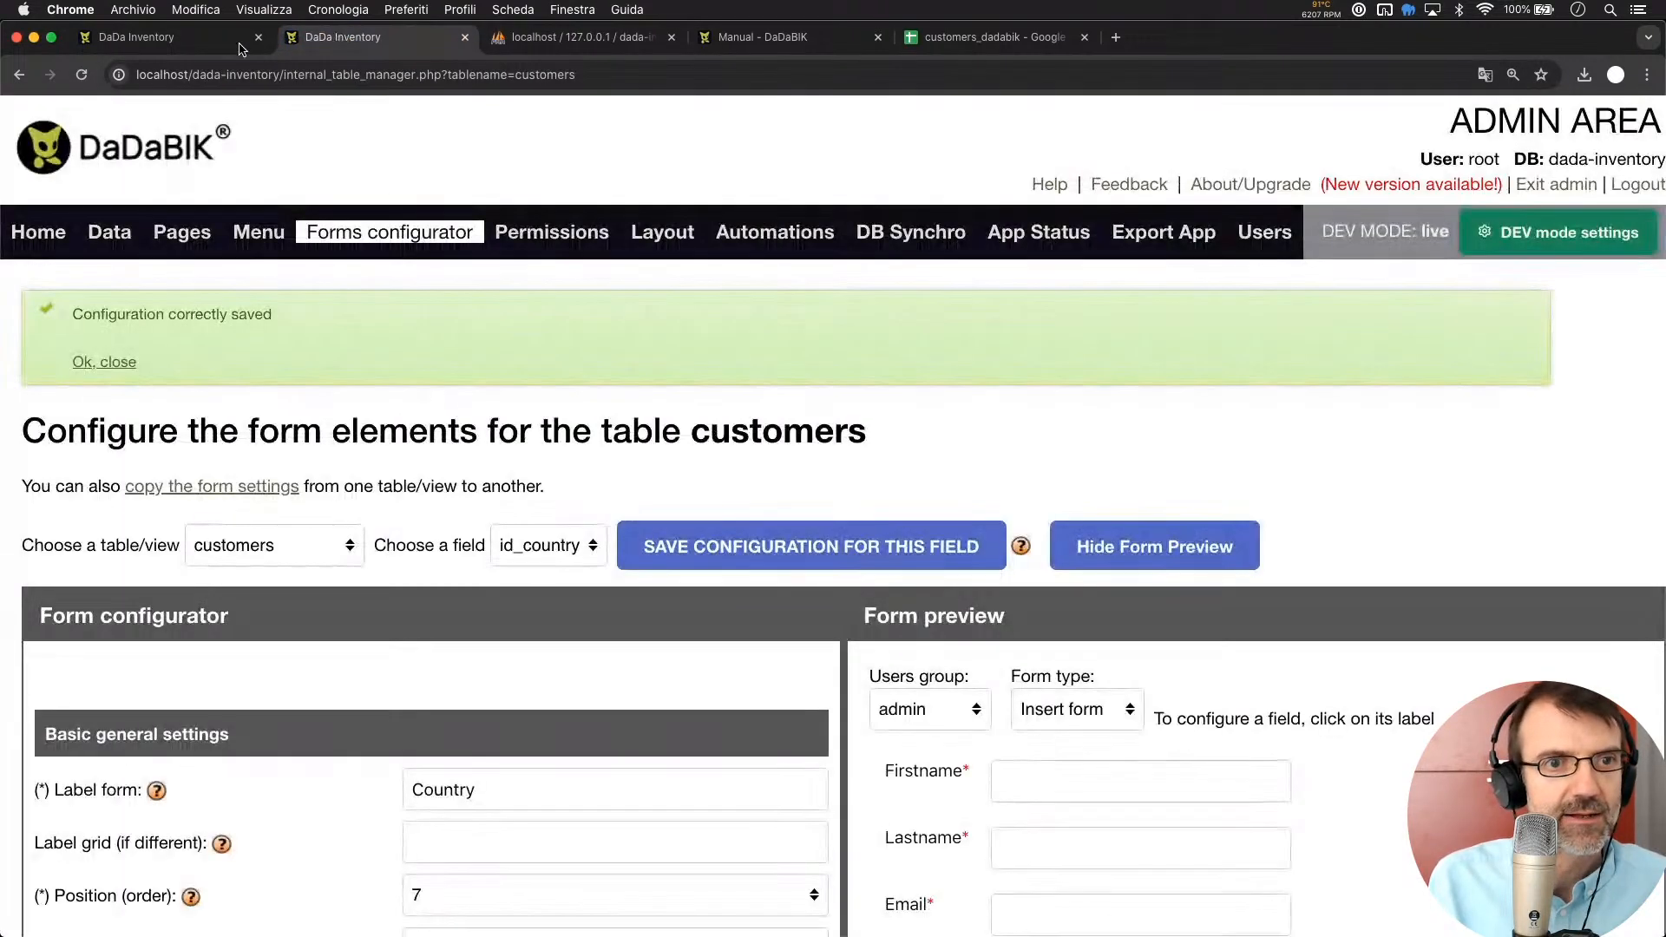
Search the DaDaBIK manual for 'transform' and read the Transformation functions section
click(176, 38)
key(super+minus)
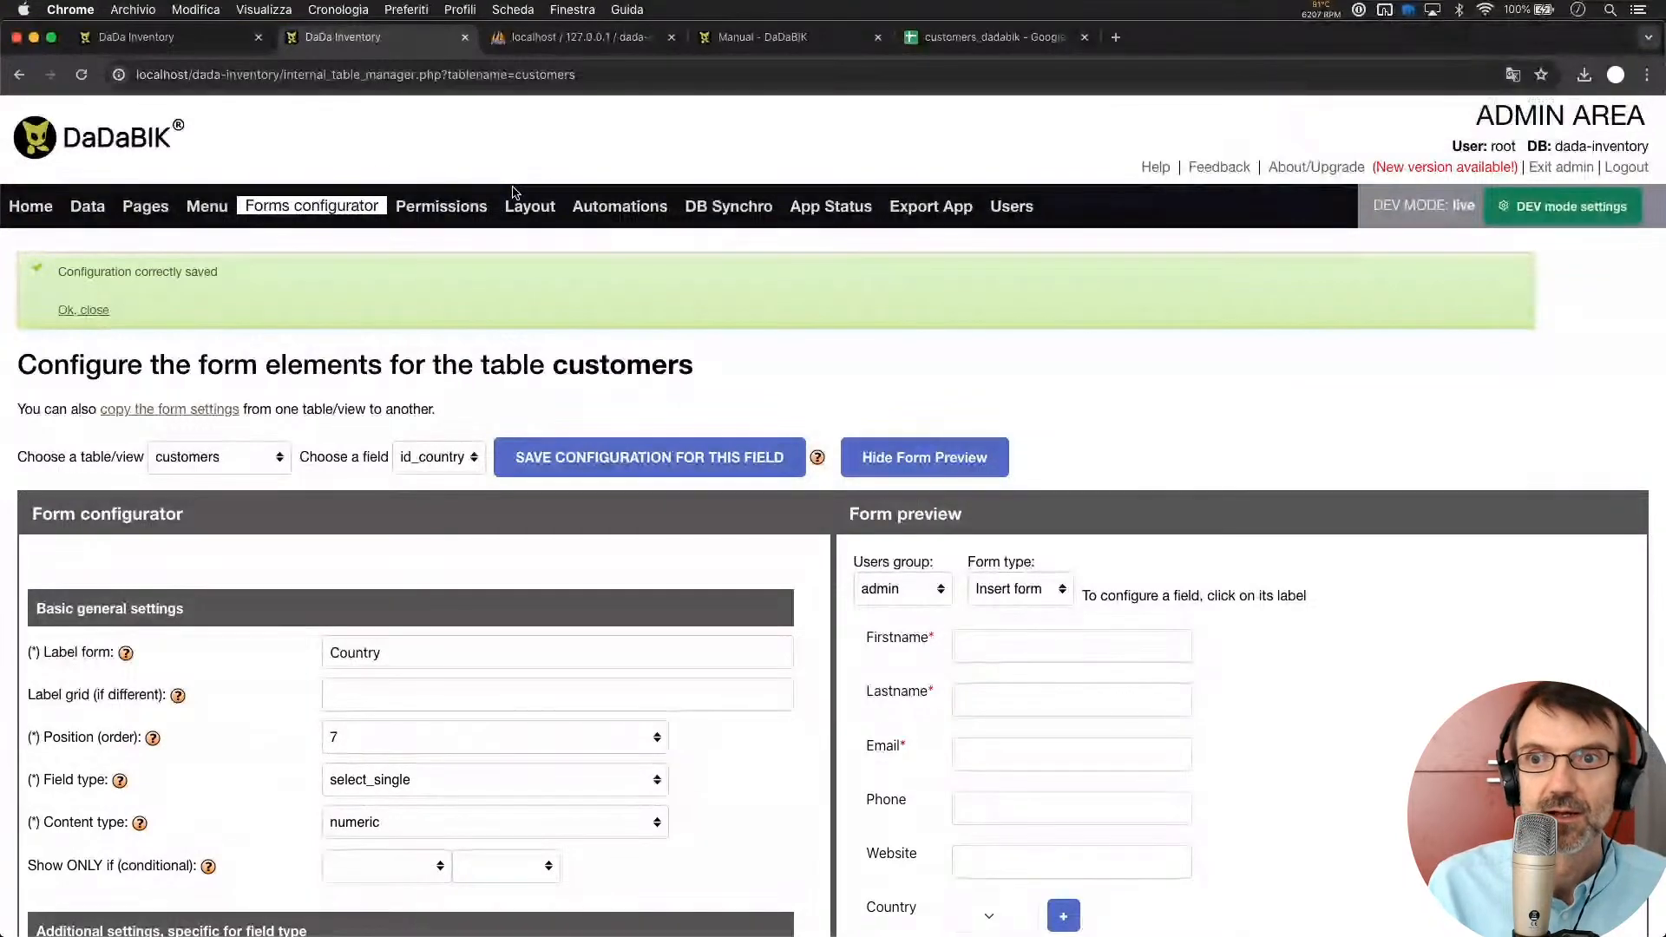
click(768, 42)
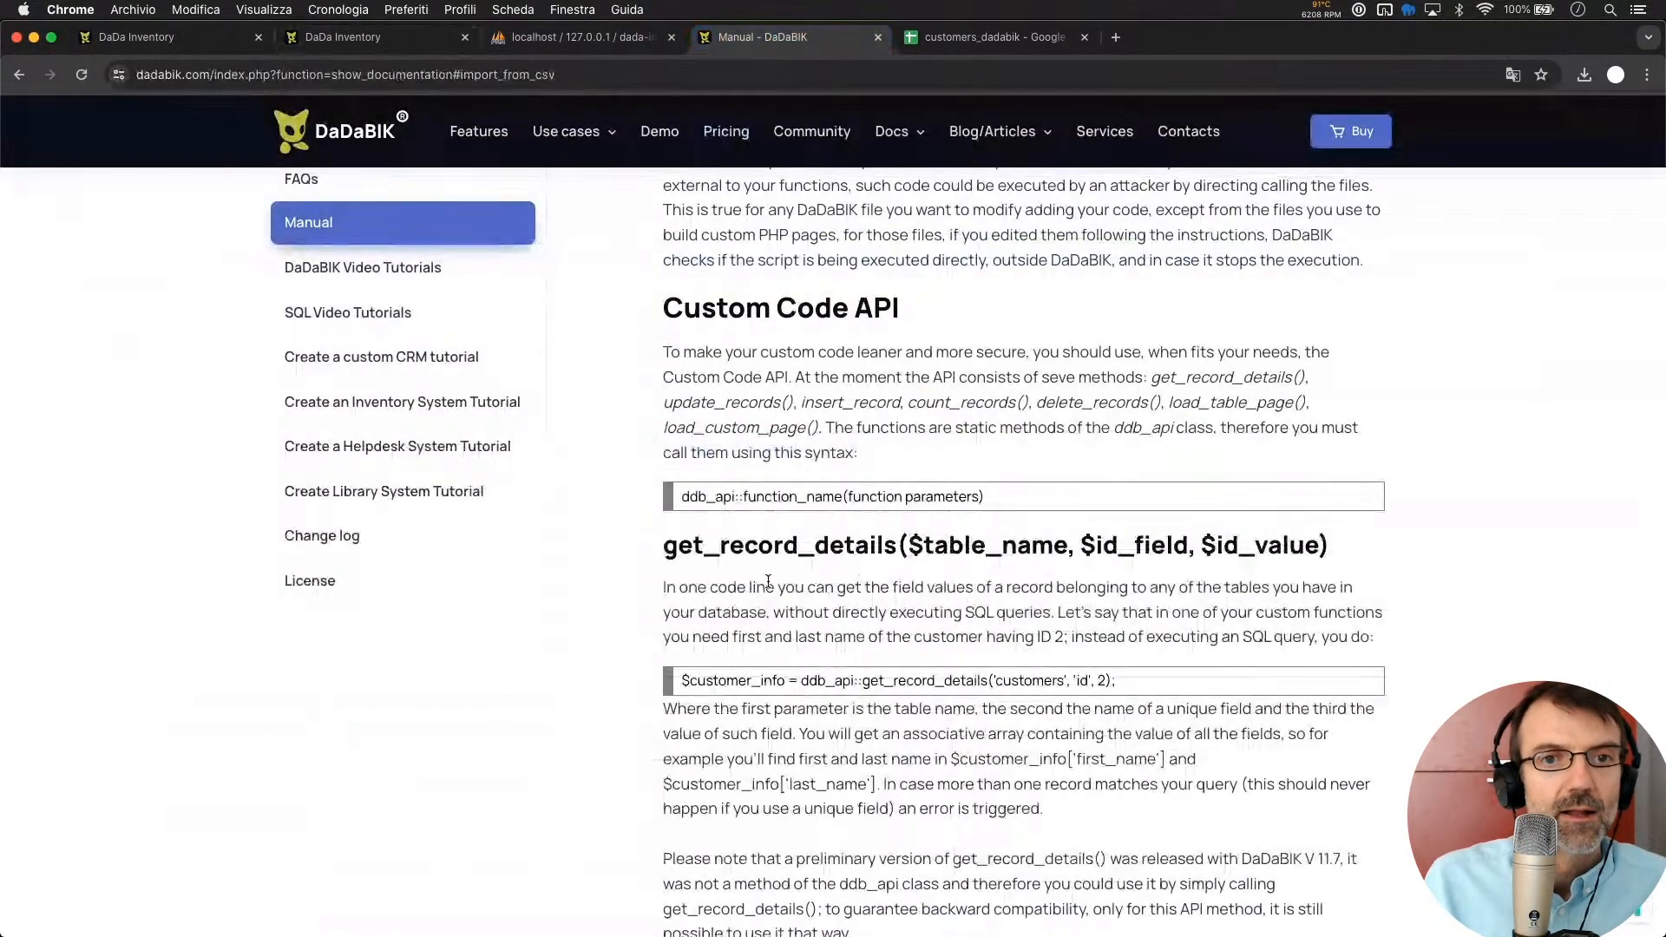
key(super+f)
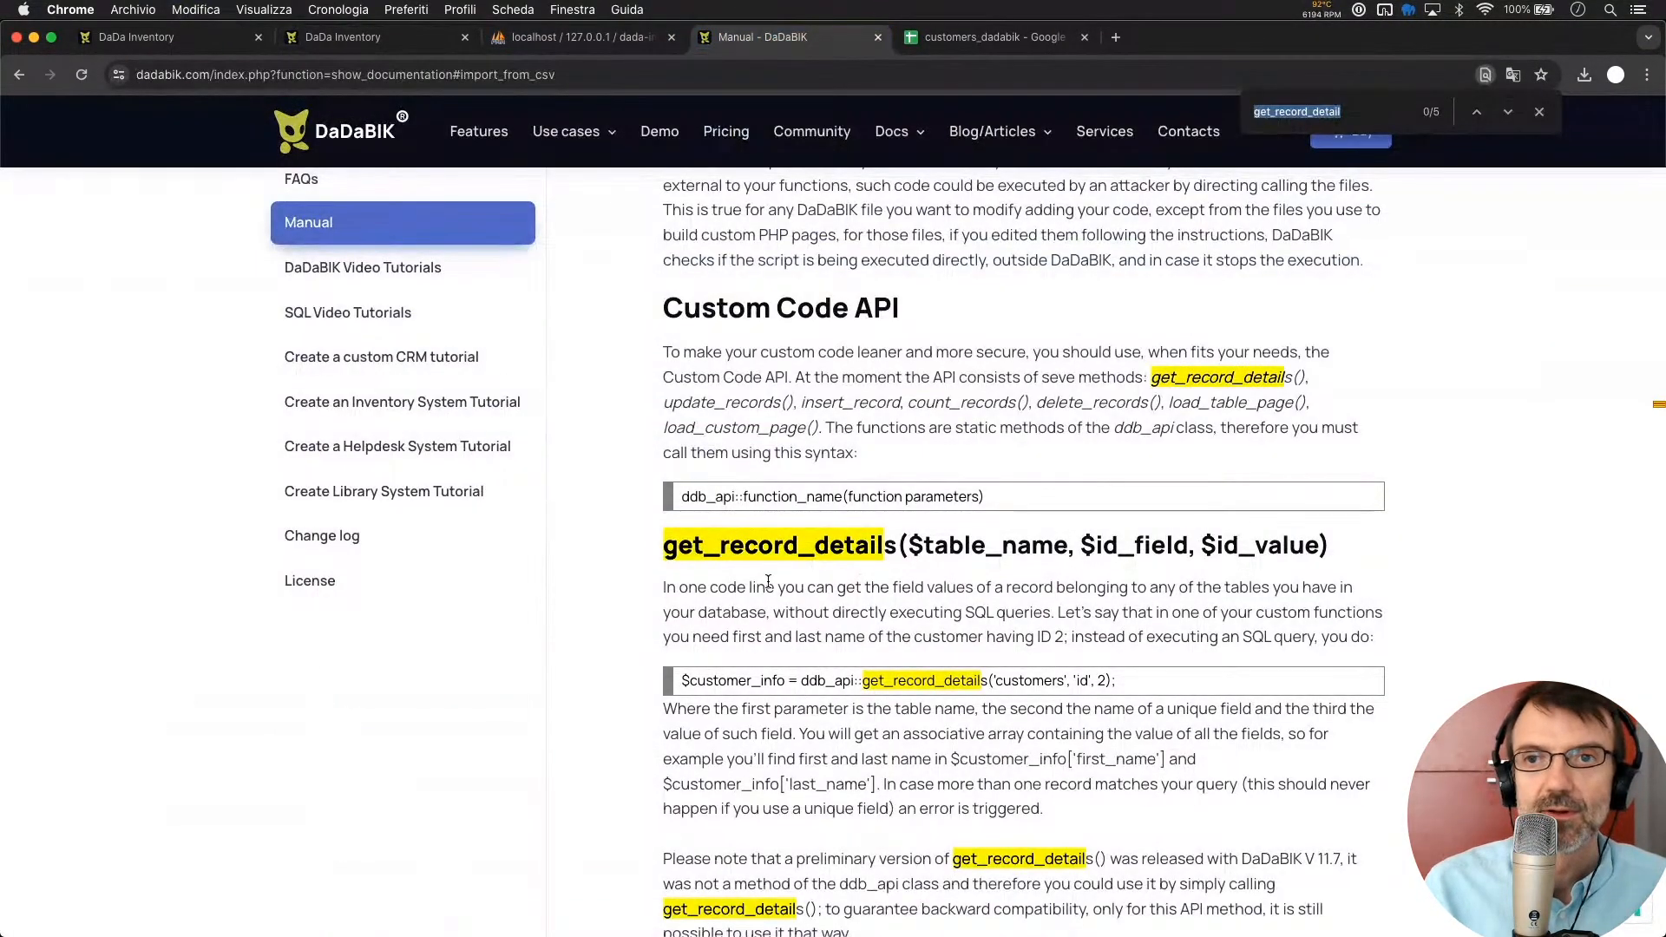
text(transform)
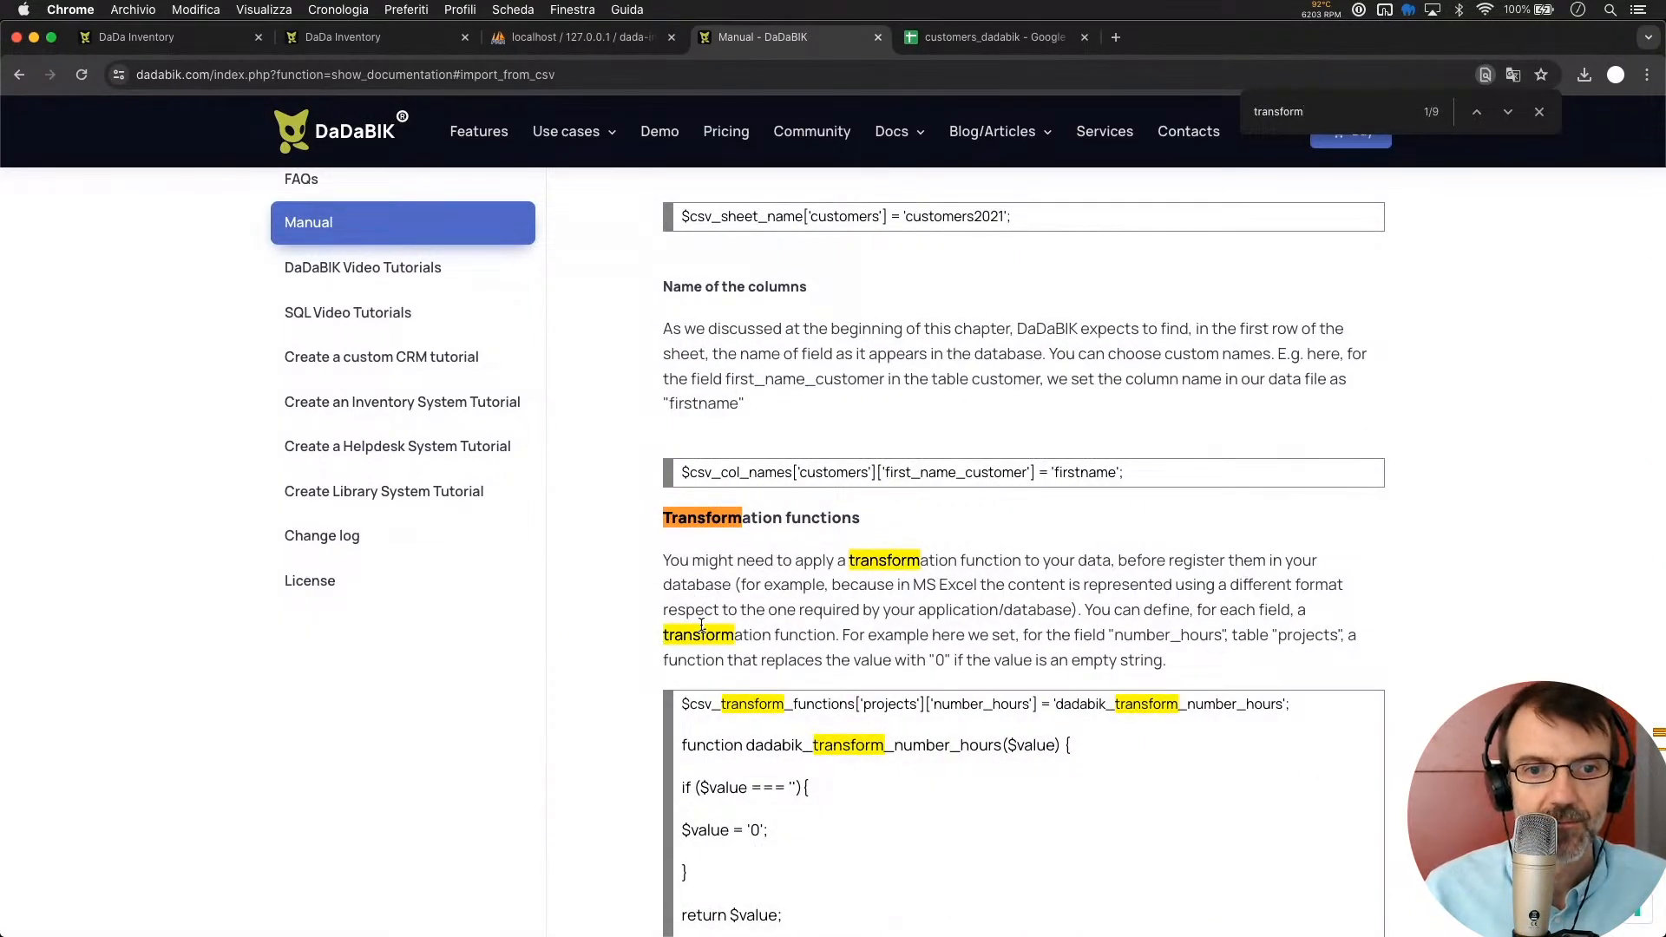
scroll(703, 626, down, 5)
scroll(703, 629, down, 1)
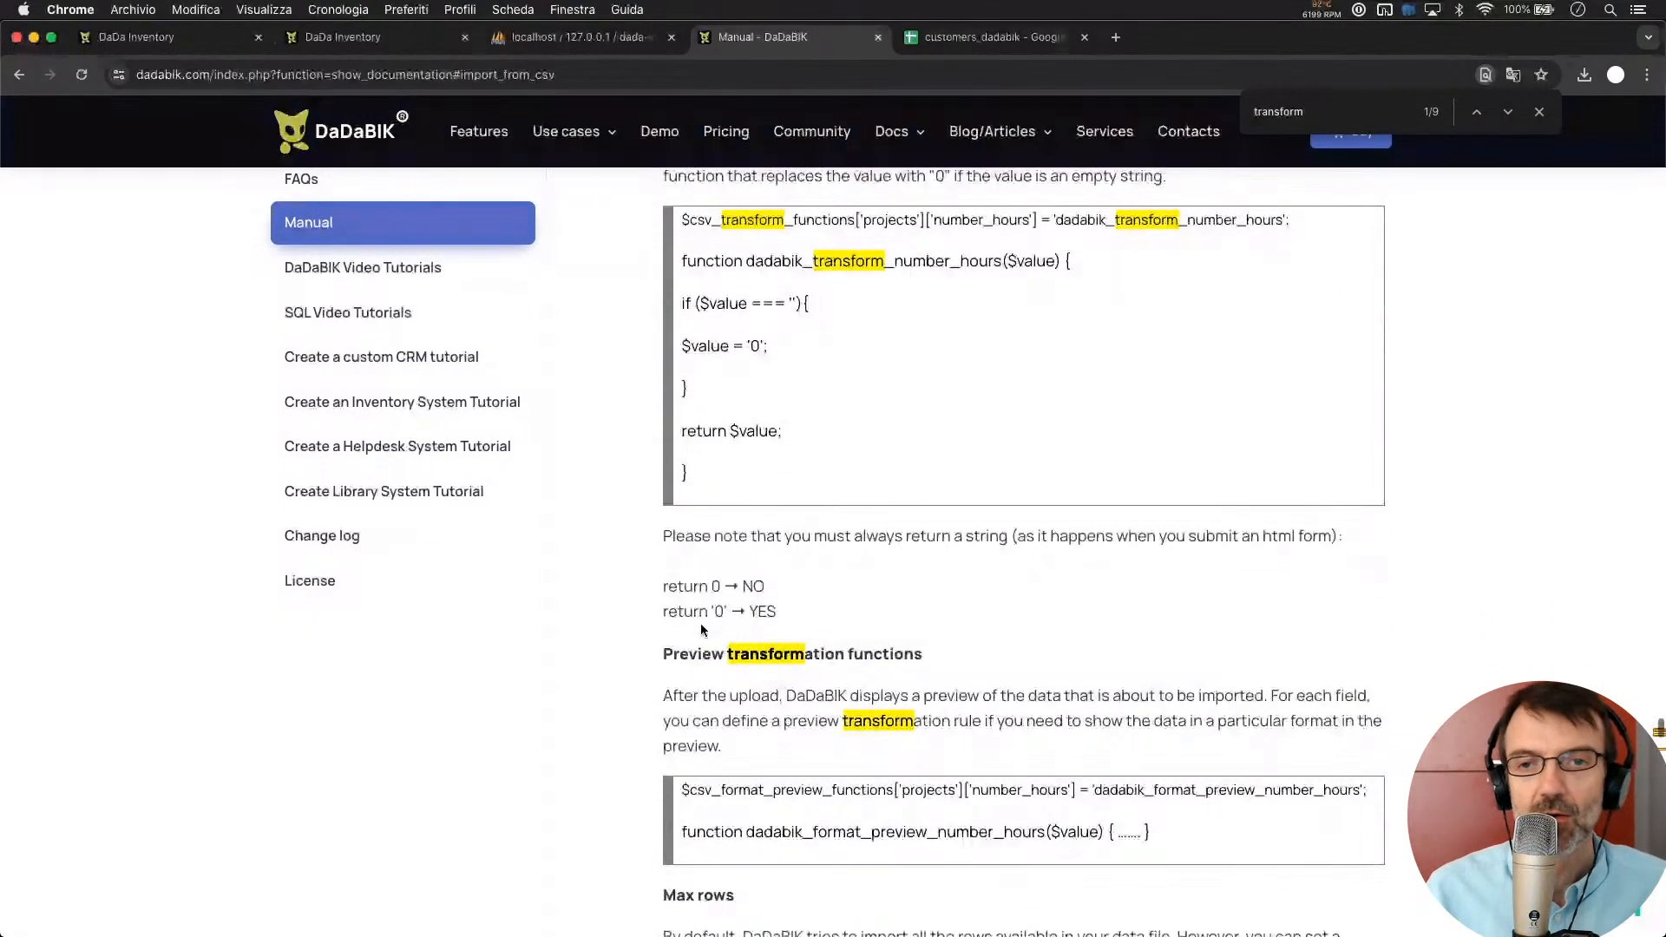
scroll(703, 629, up, 3)
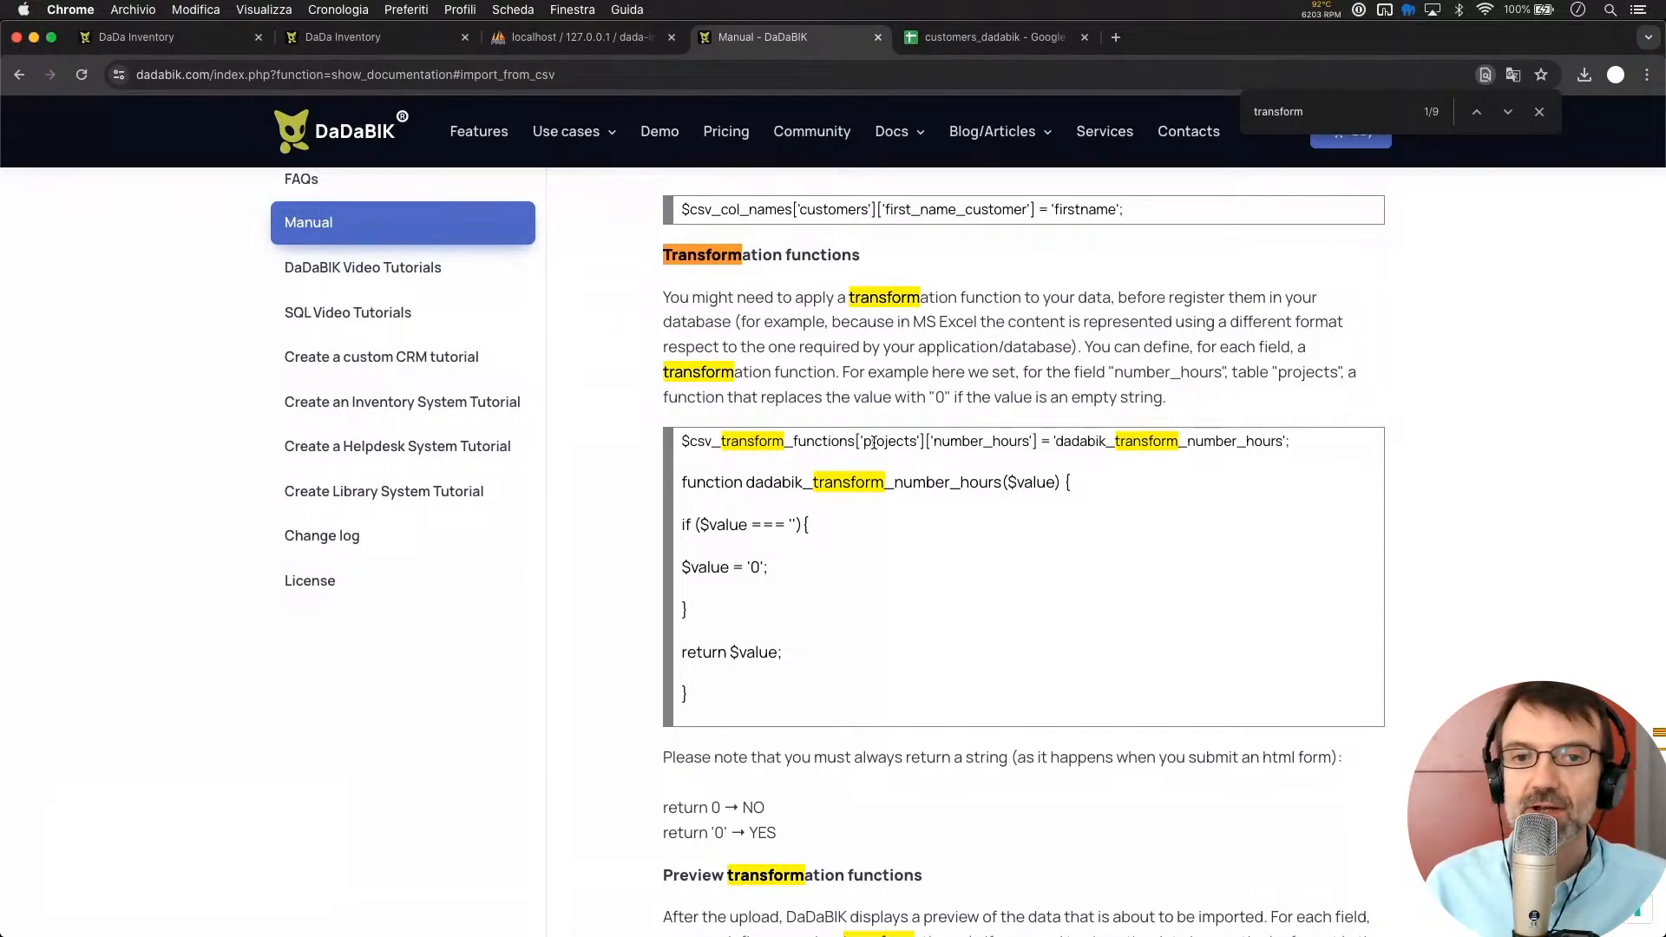
scroll(873, 442, down, 2)
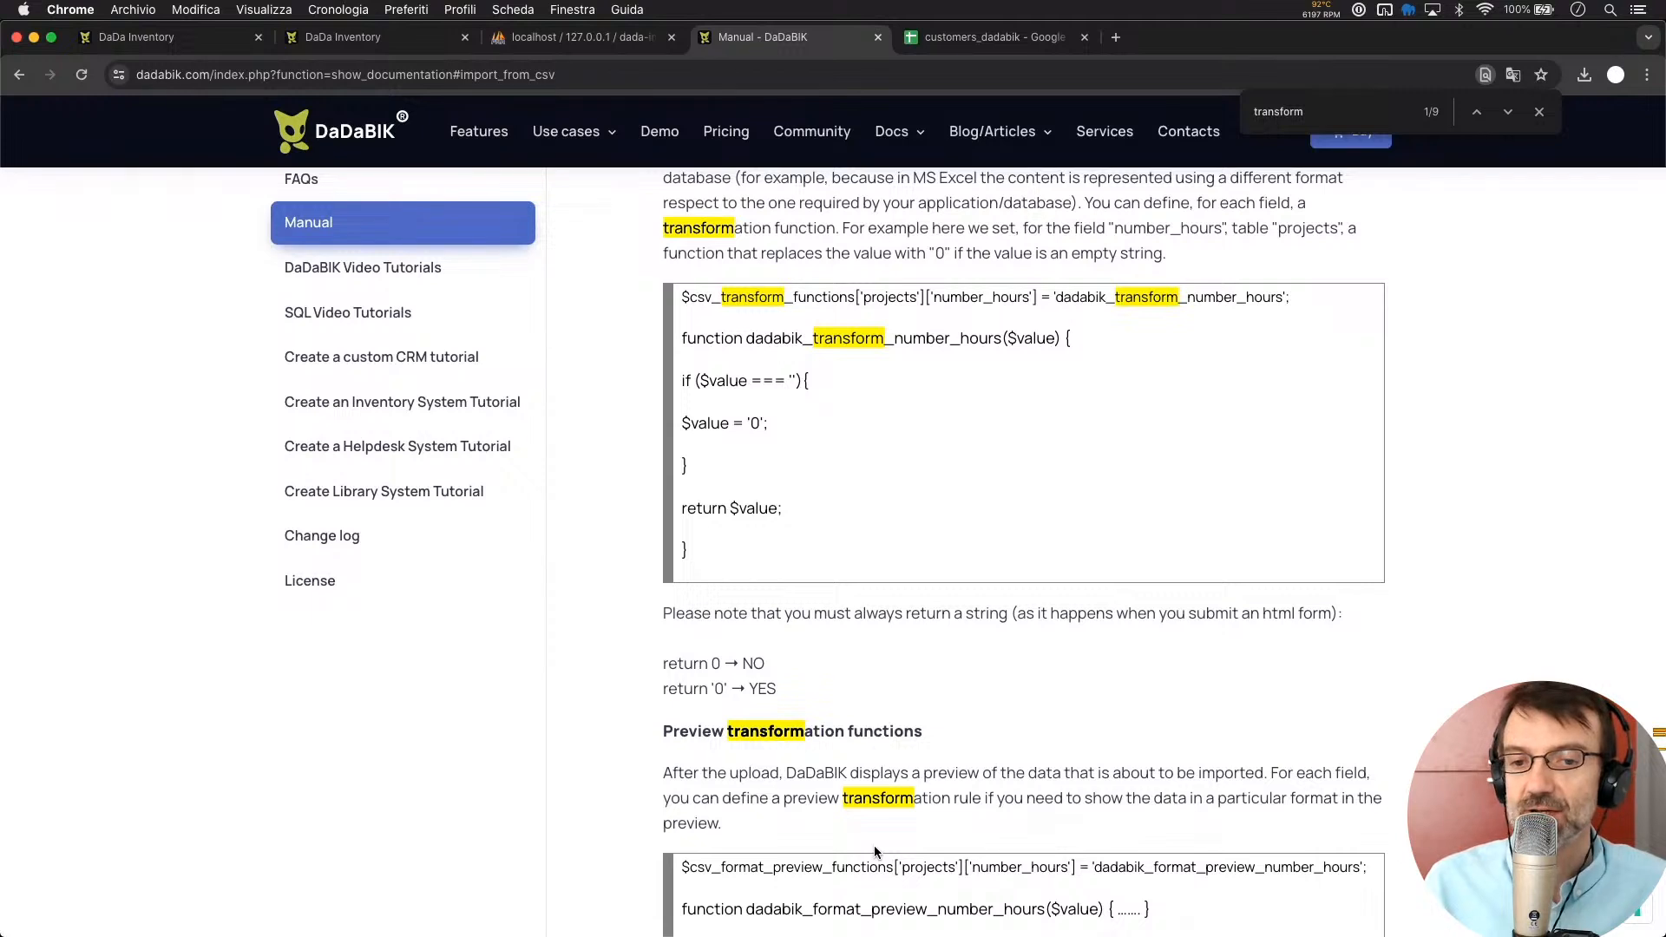
scroll(873, 845, down, 1)
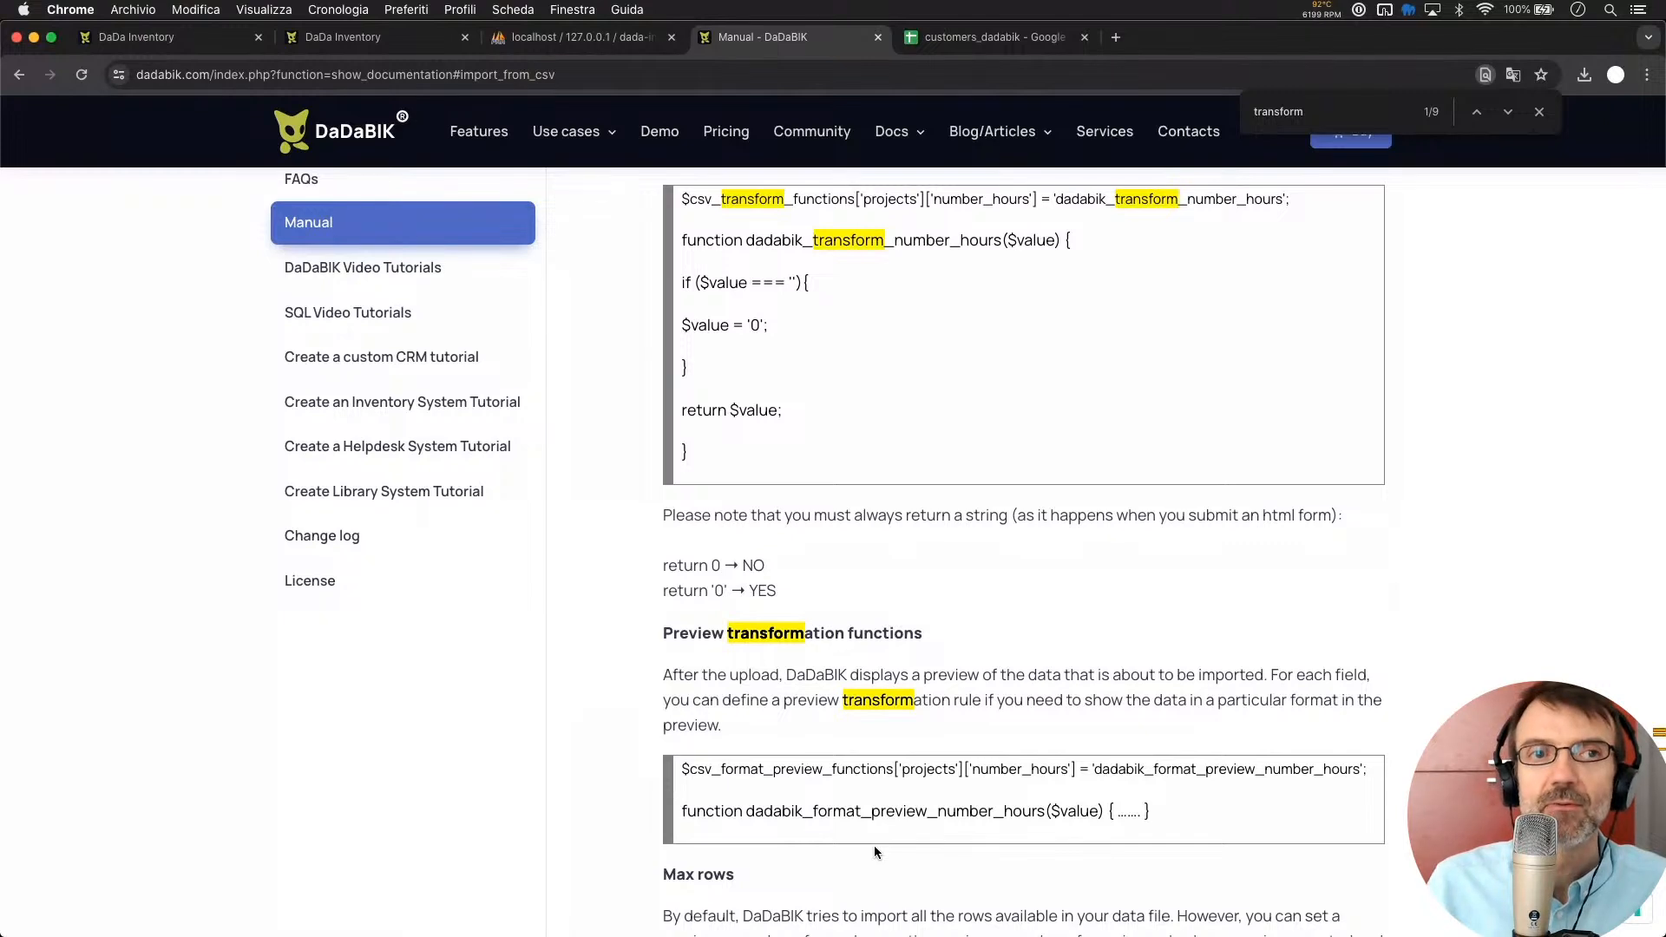
click(164, 34)
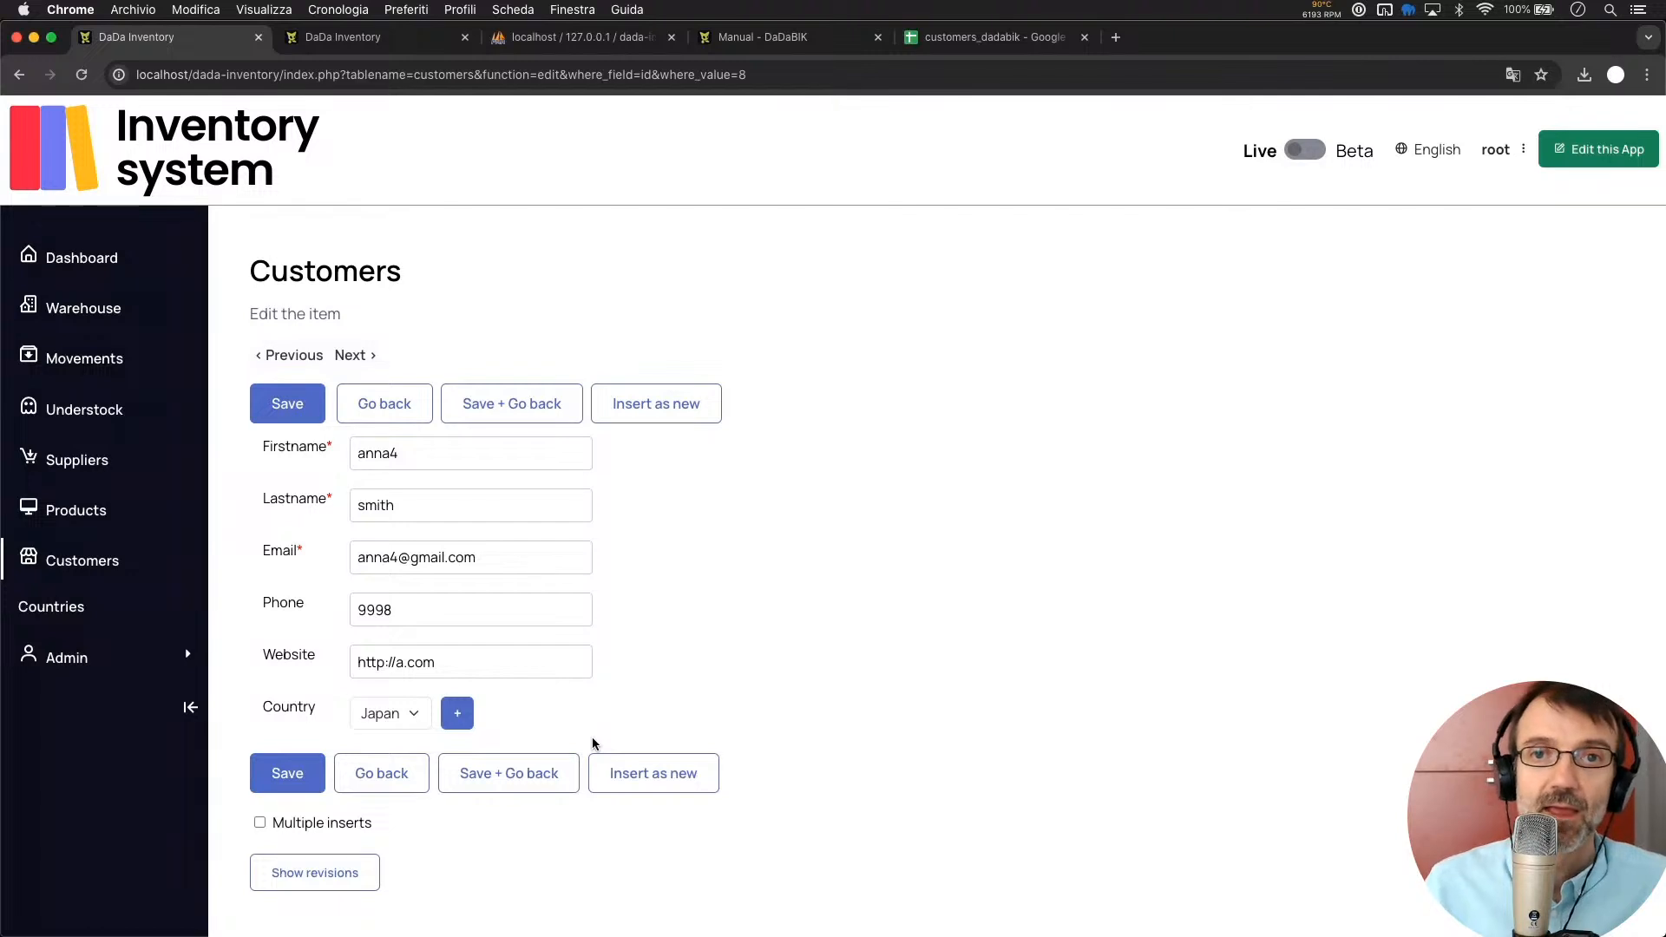
Review the imported customer's edit form showing Country Japan
mouse_move(1664, 935)
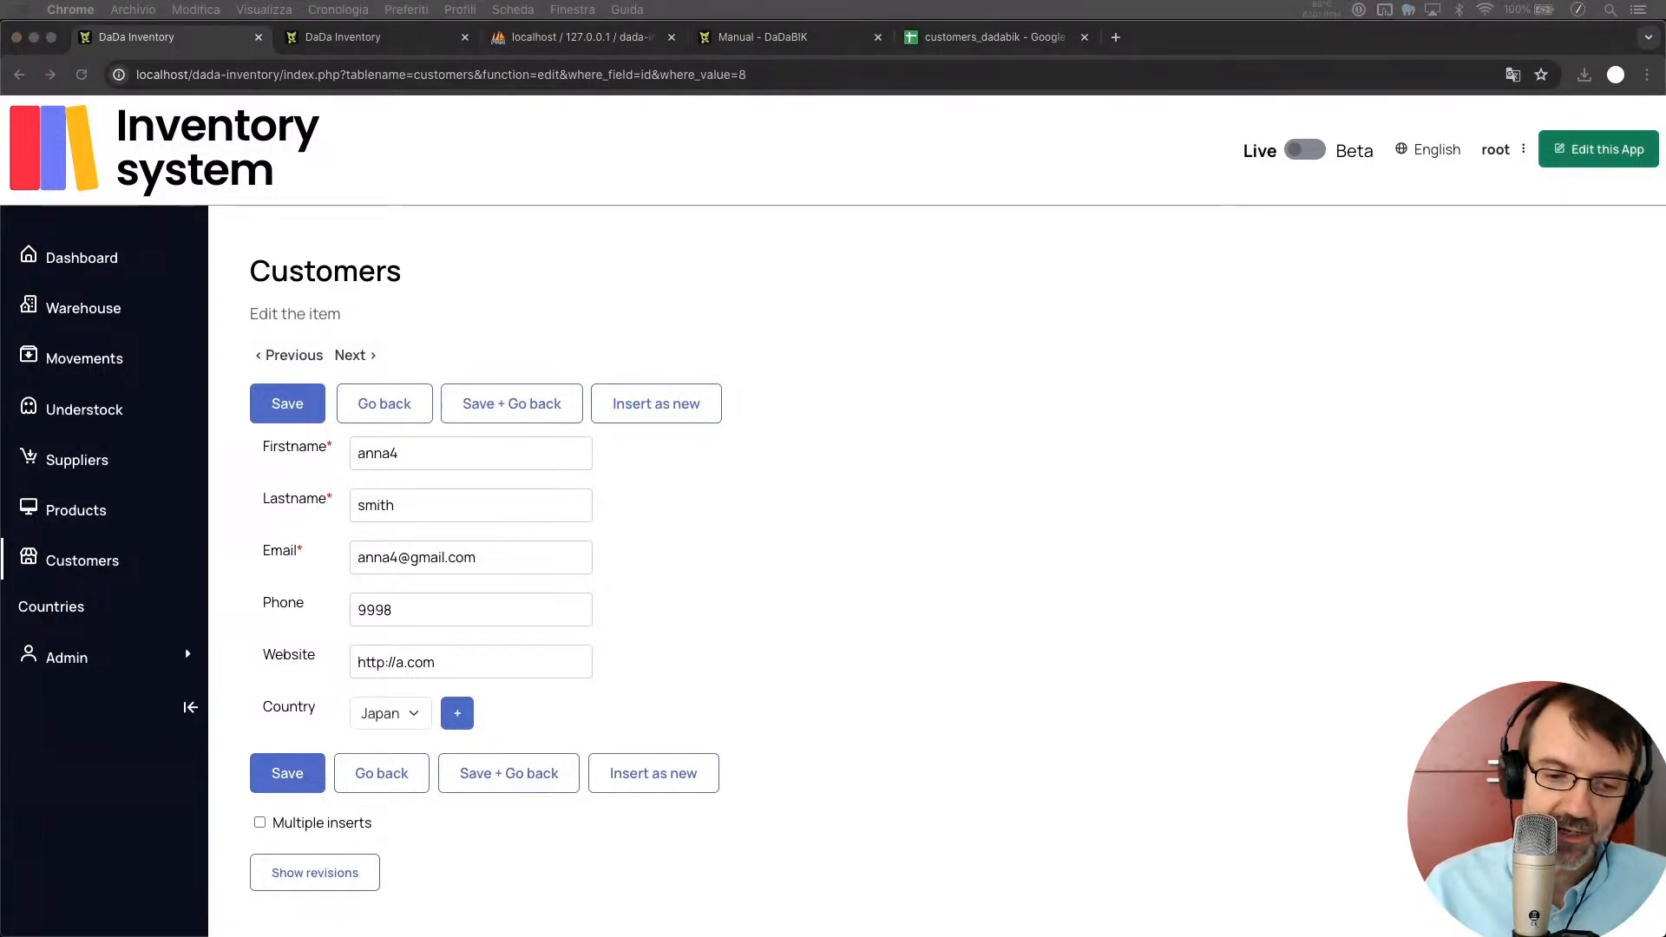
click(1001, 340)
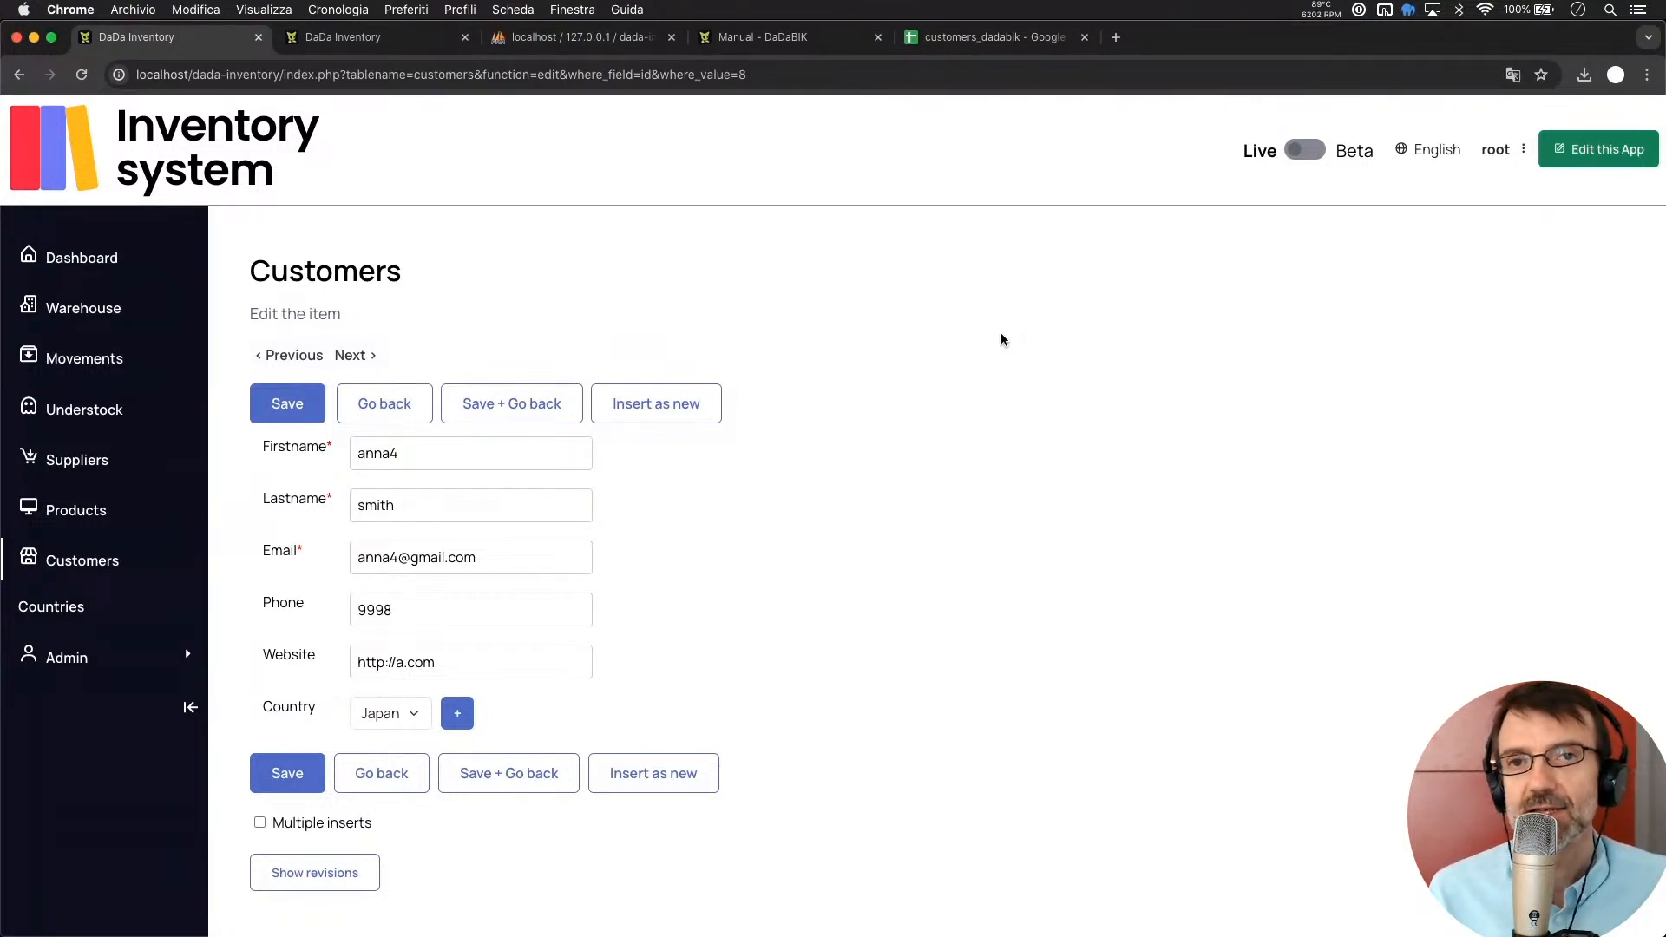
click(781, 35)
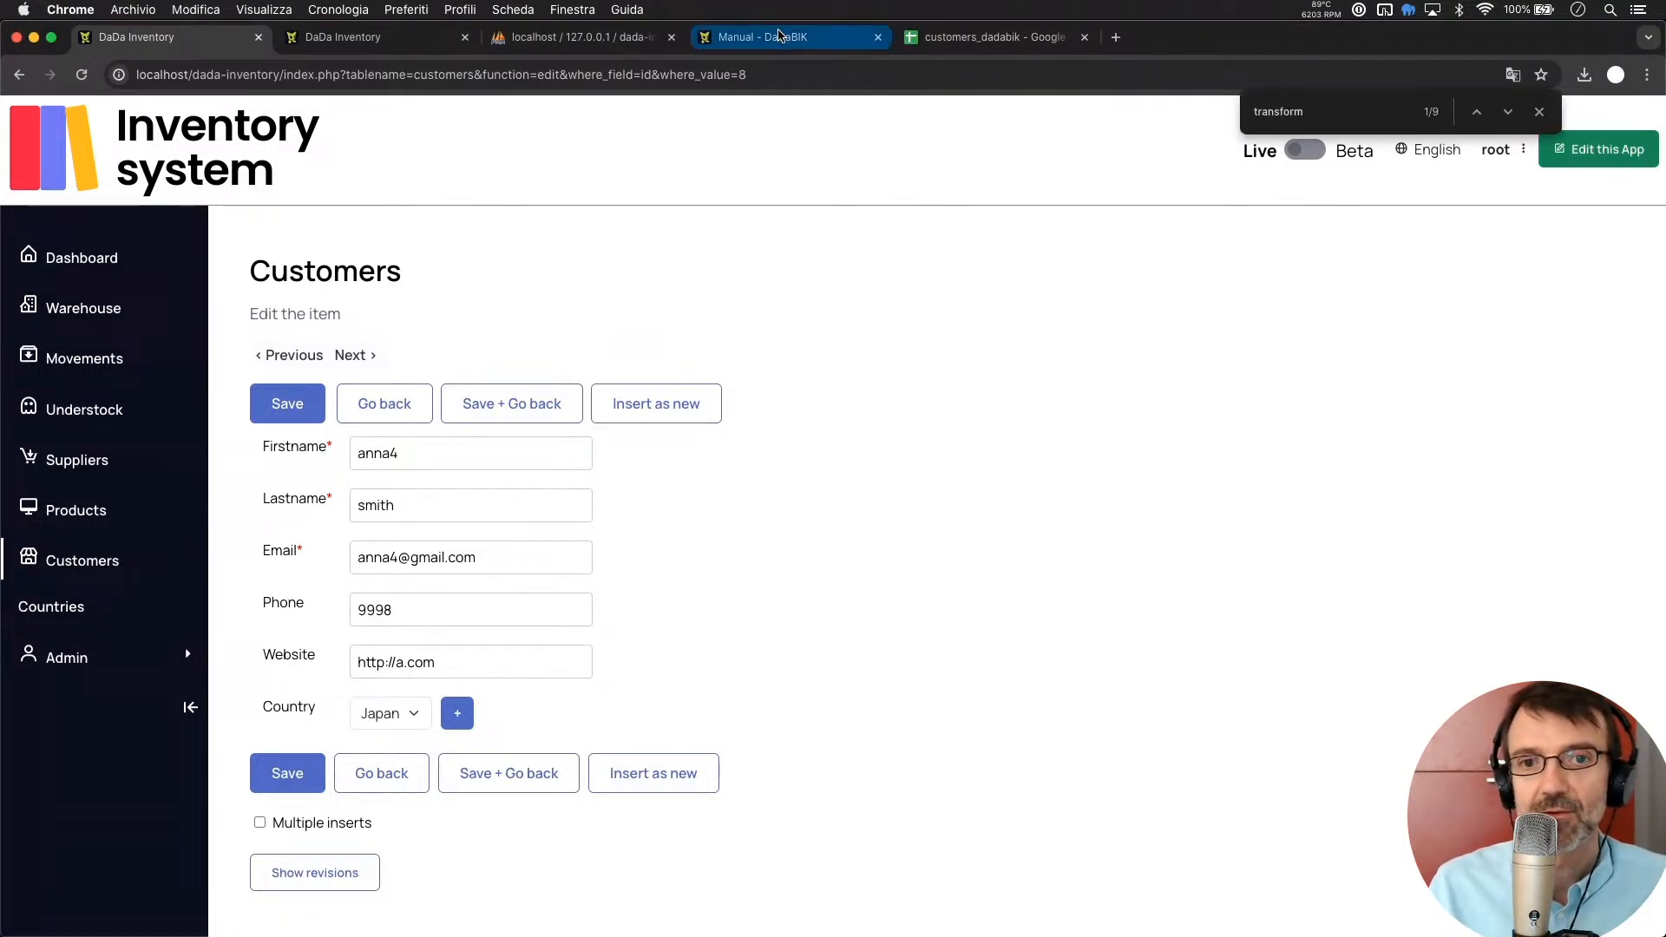
Scroll the manual to the Synchronize your database with MS Excel/CSV/ODS section's uniqueness example
scroll(899, 570, down, 5)
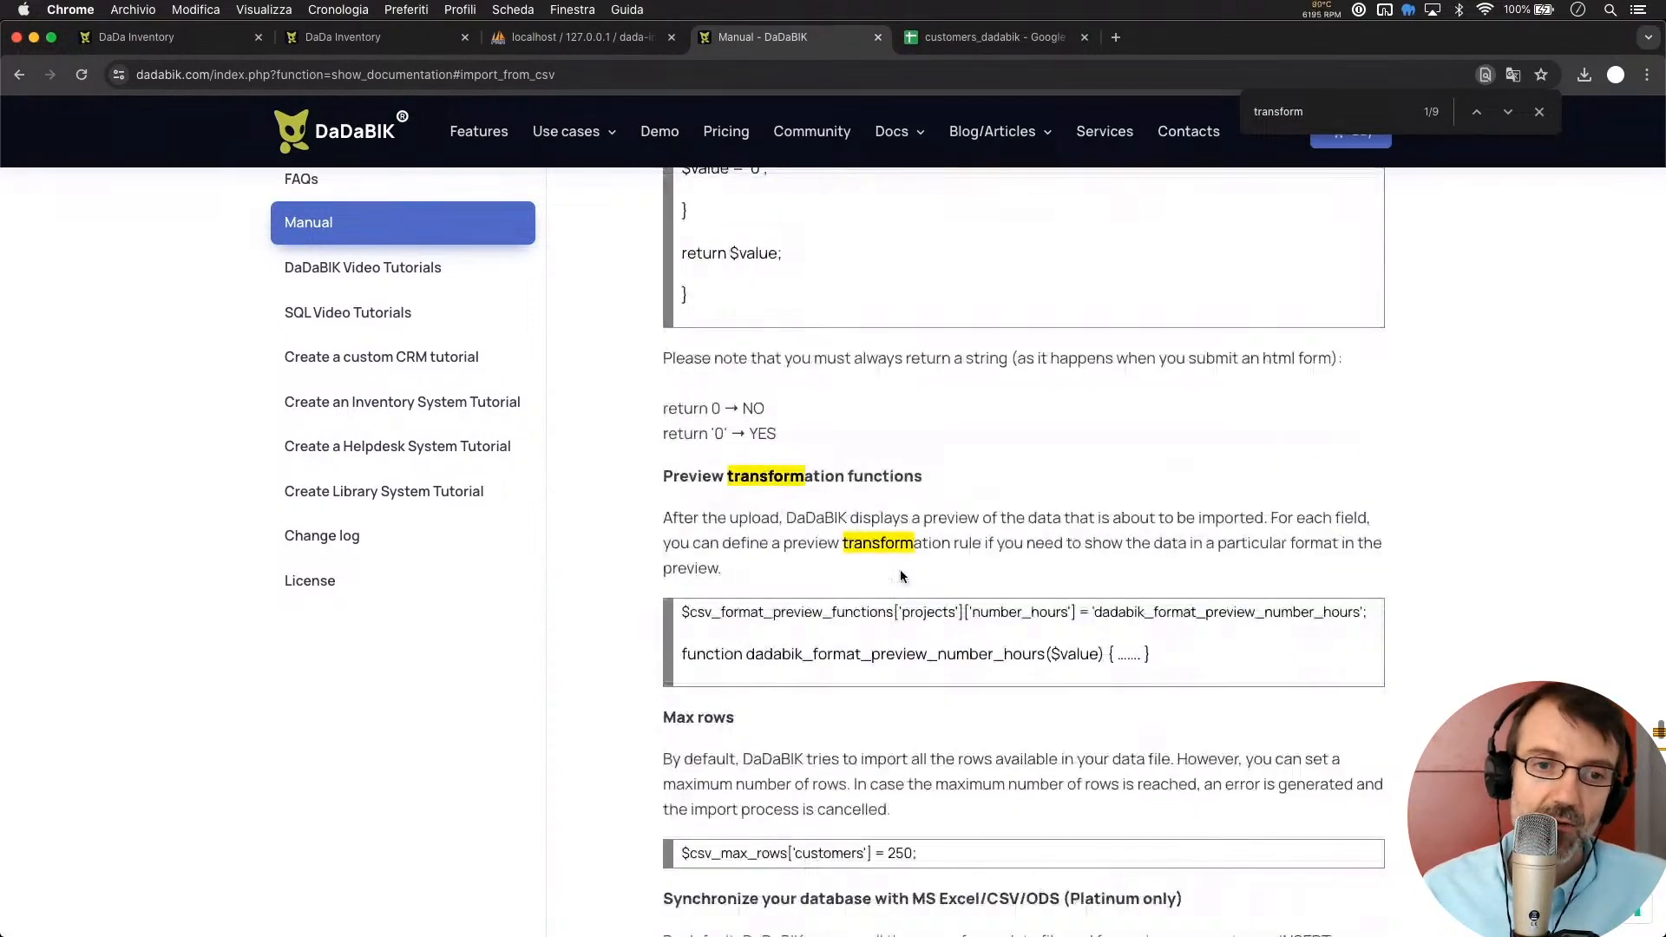
scroll(899, 569, down, 10)
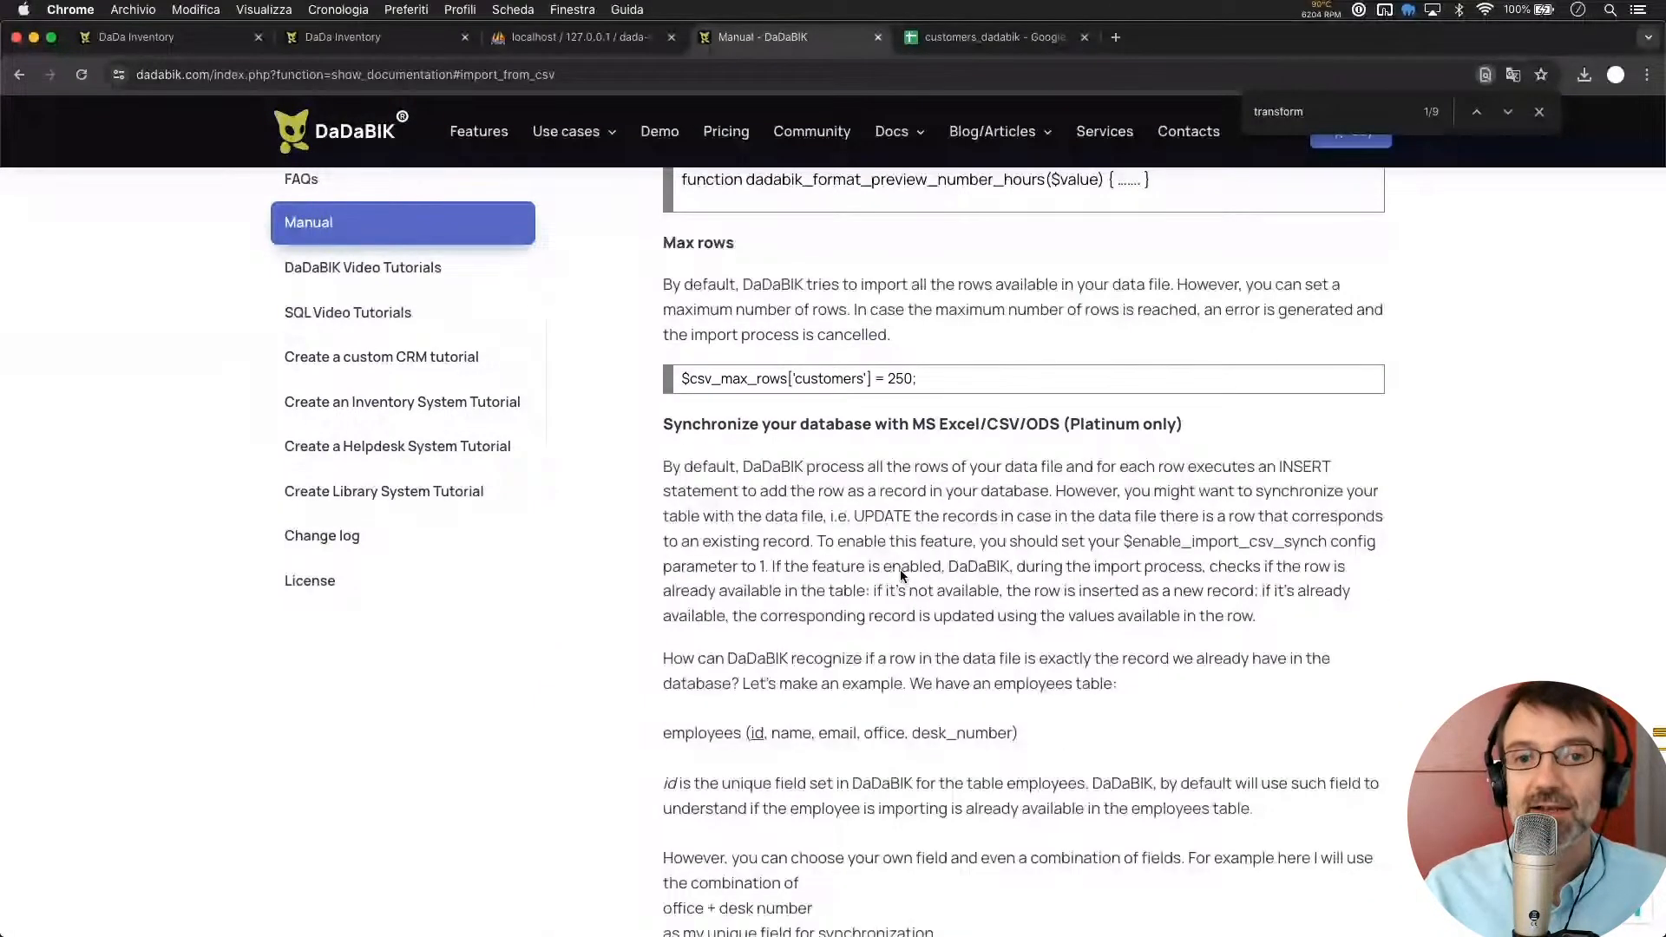
scroll(900, 575, down, 11)
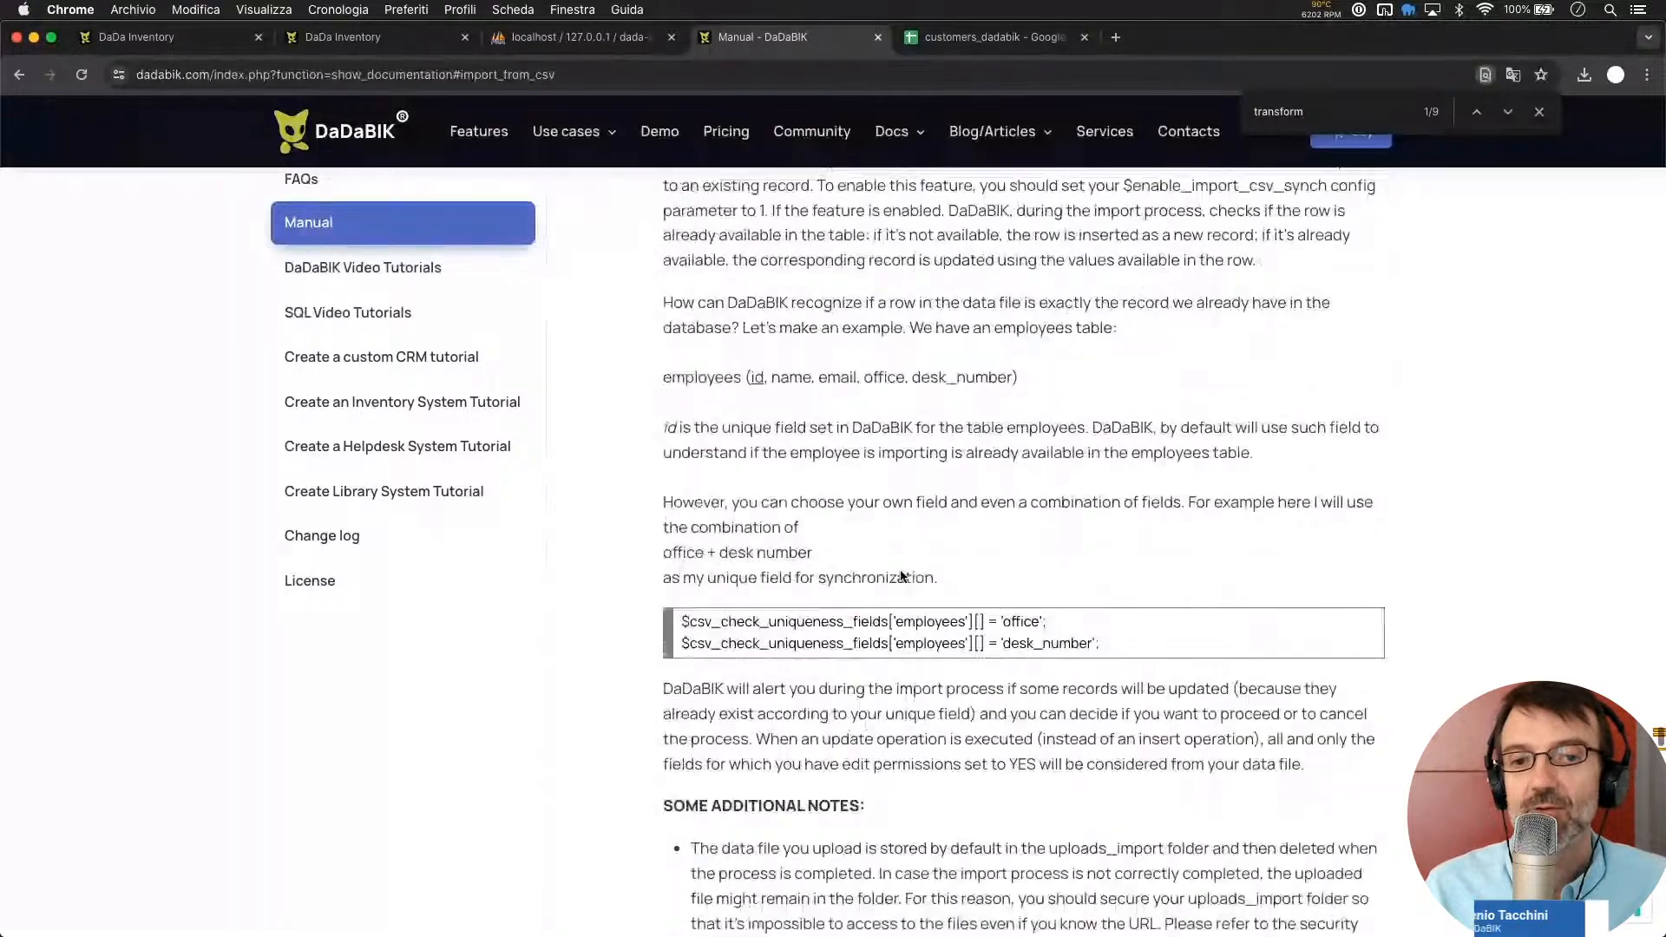
scroll(900, 575, up, 4)
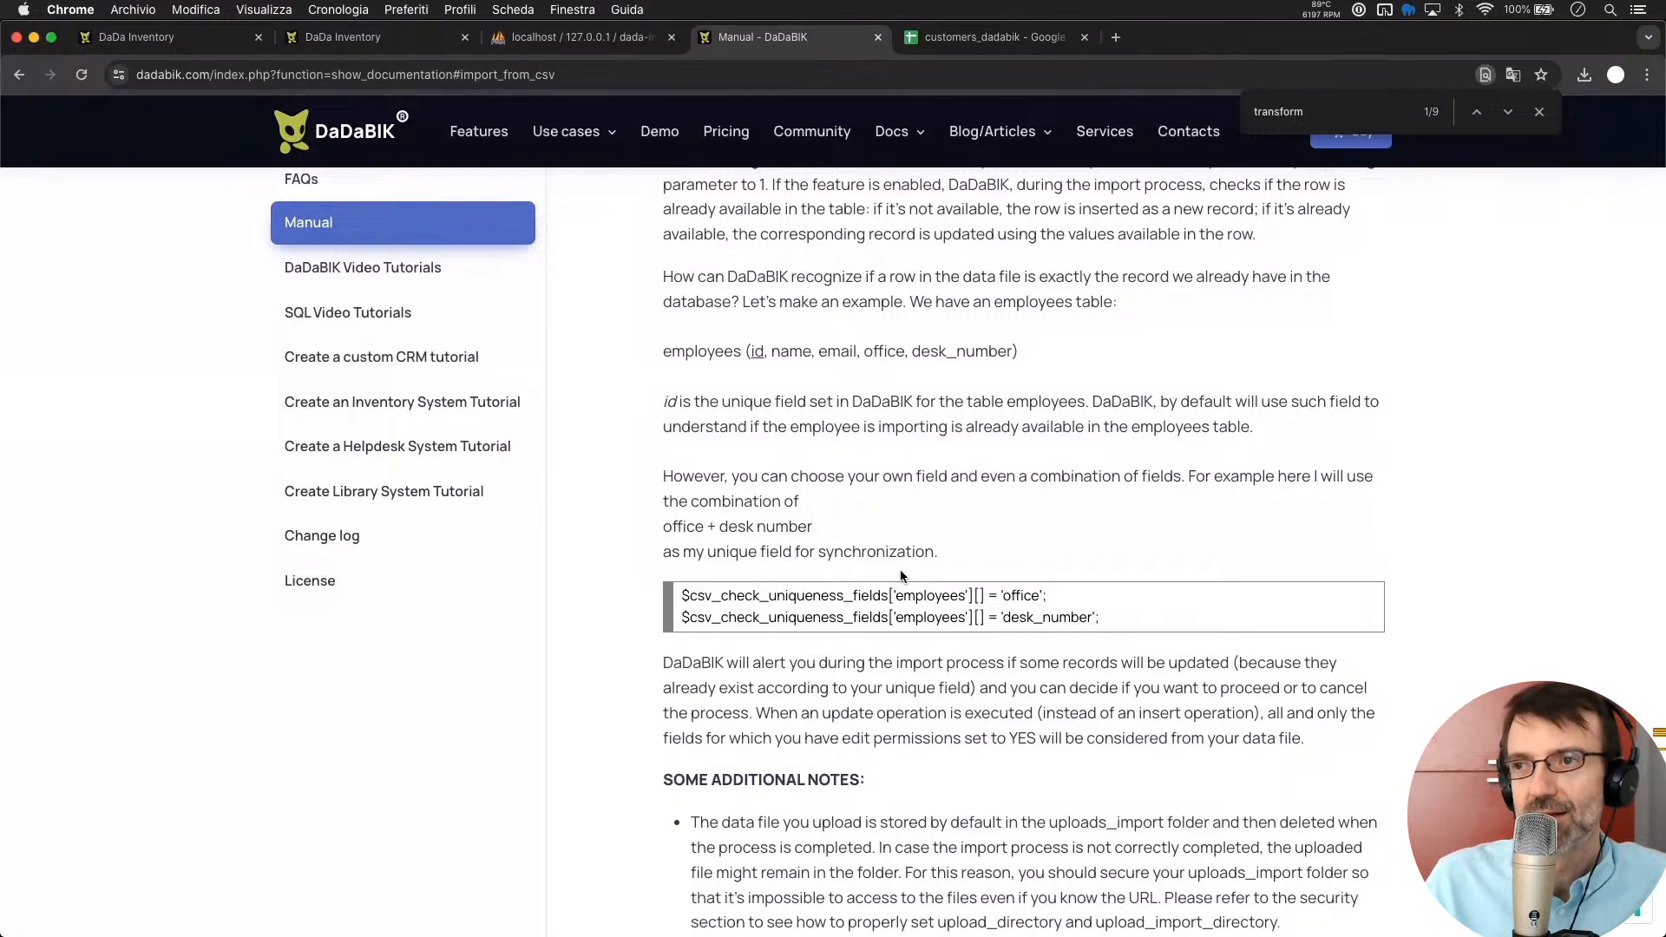
click(97, 34)
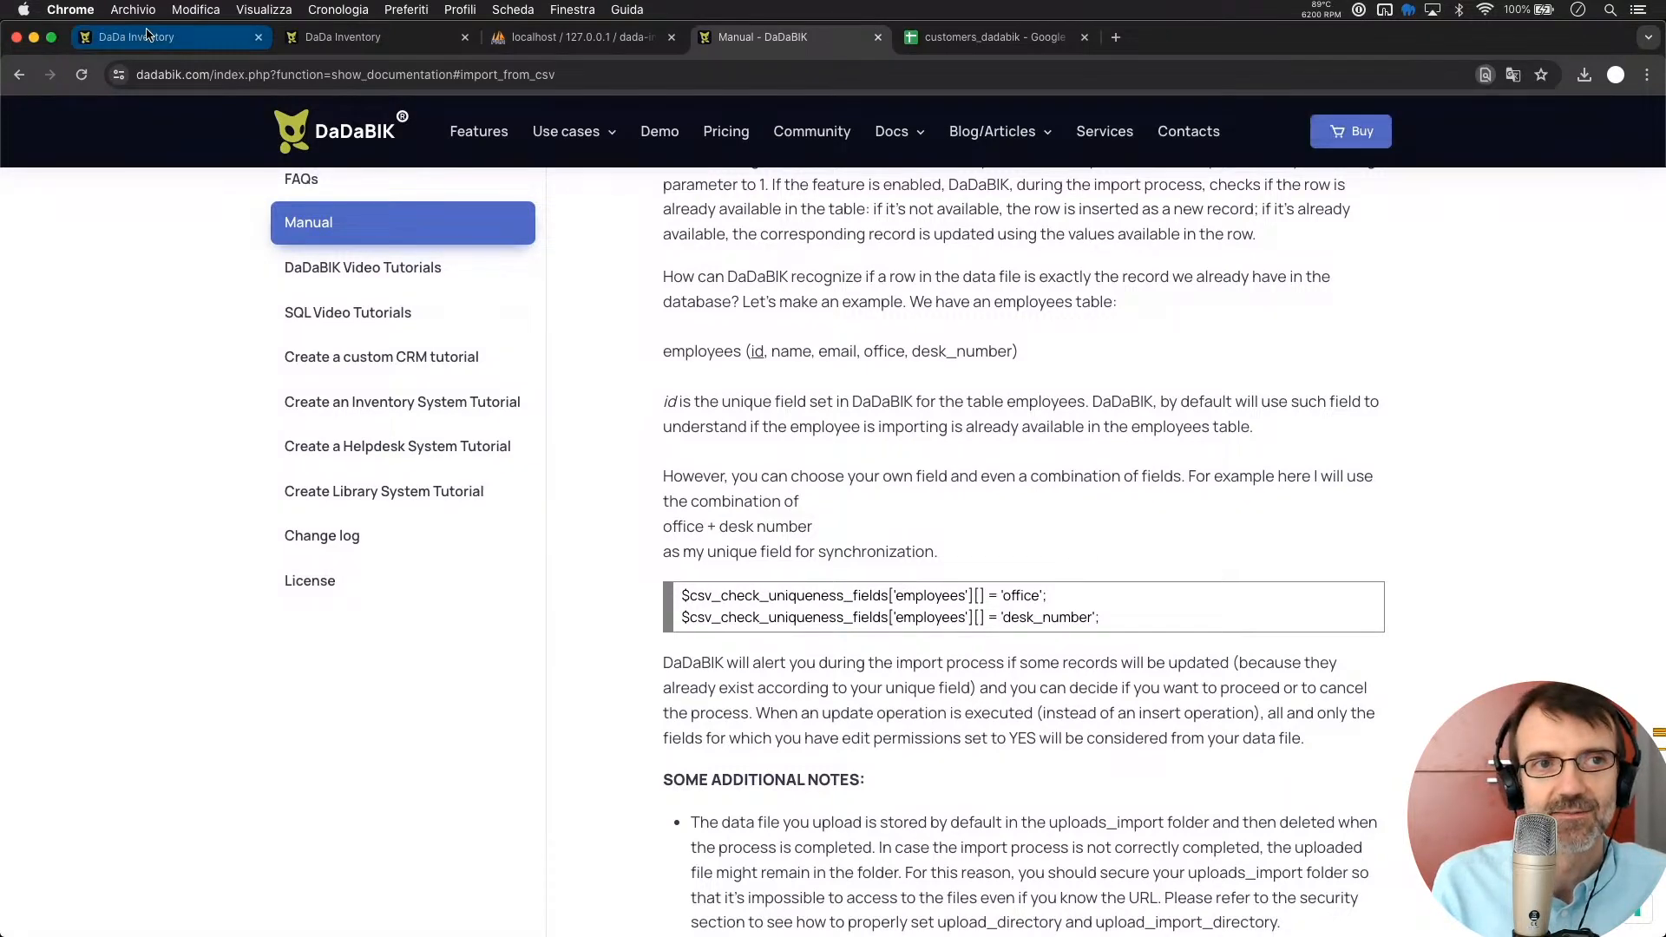
Review the admin group's table and field permissions for customers, then return to the edit form
click(395, 38)
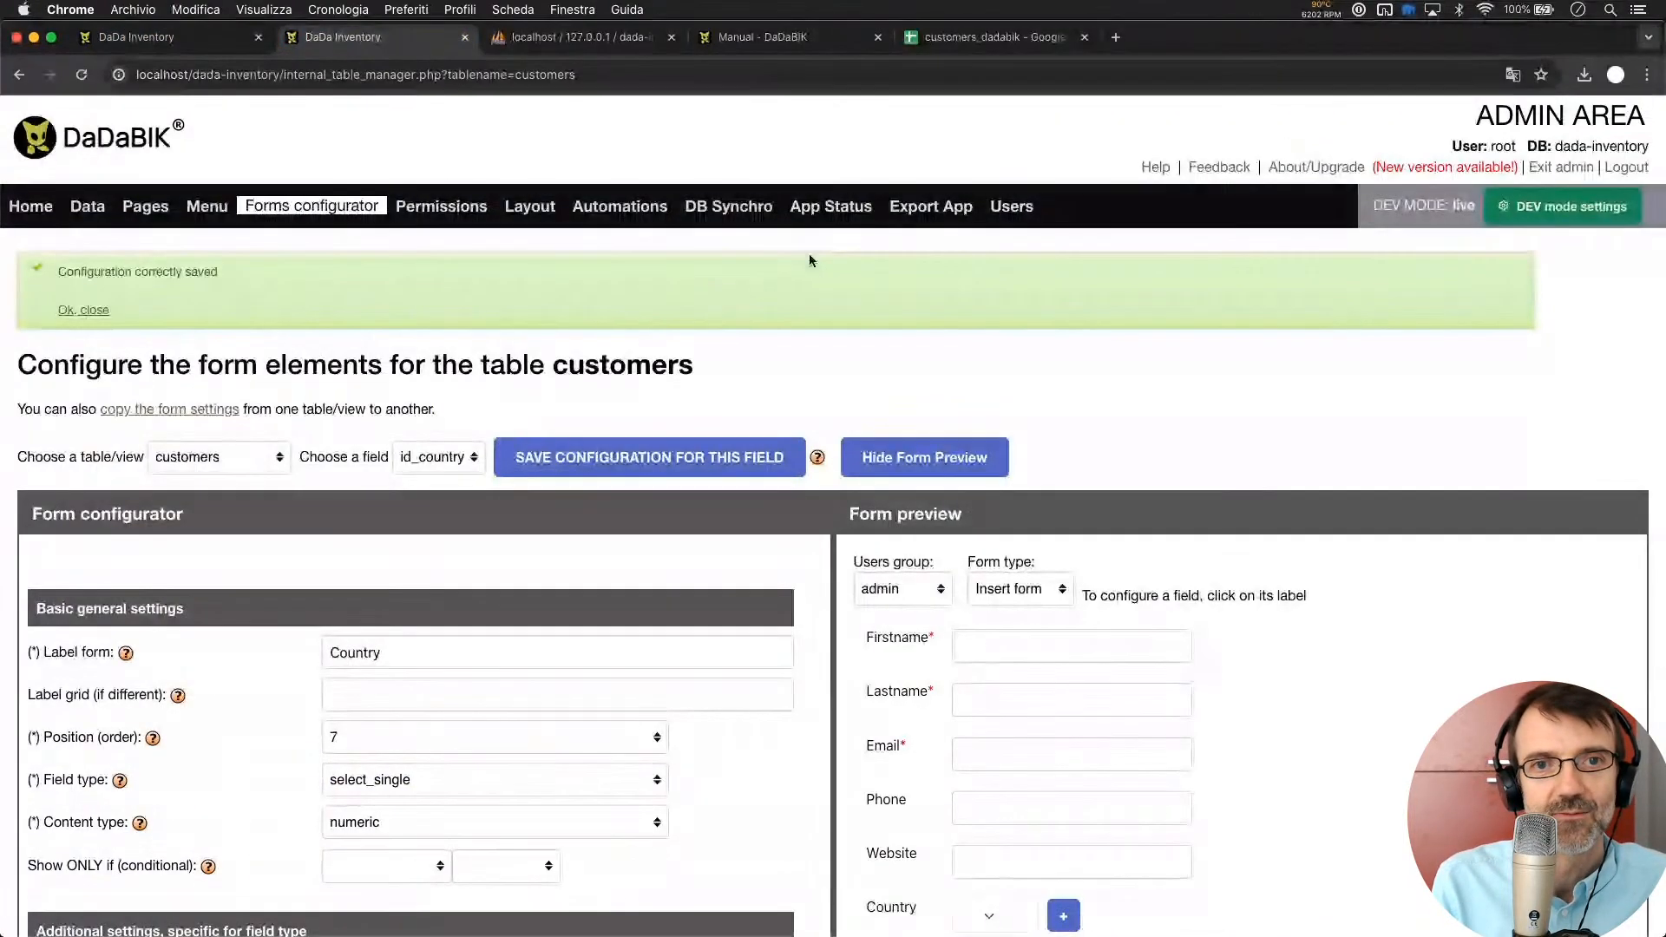
click(457, 209)
click(453, 380)
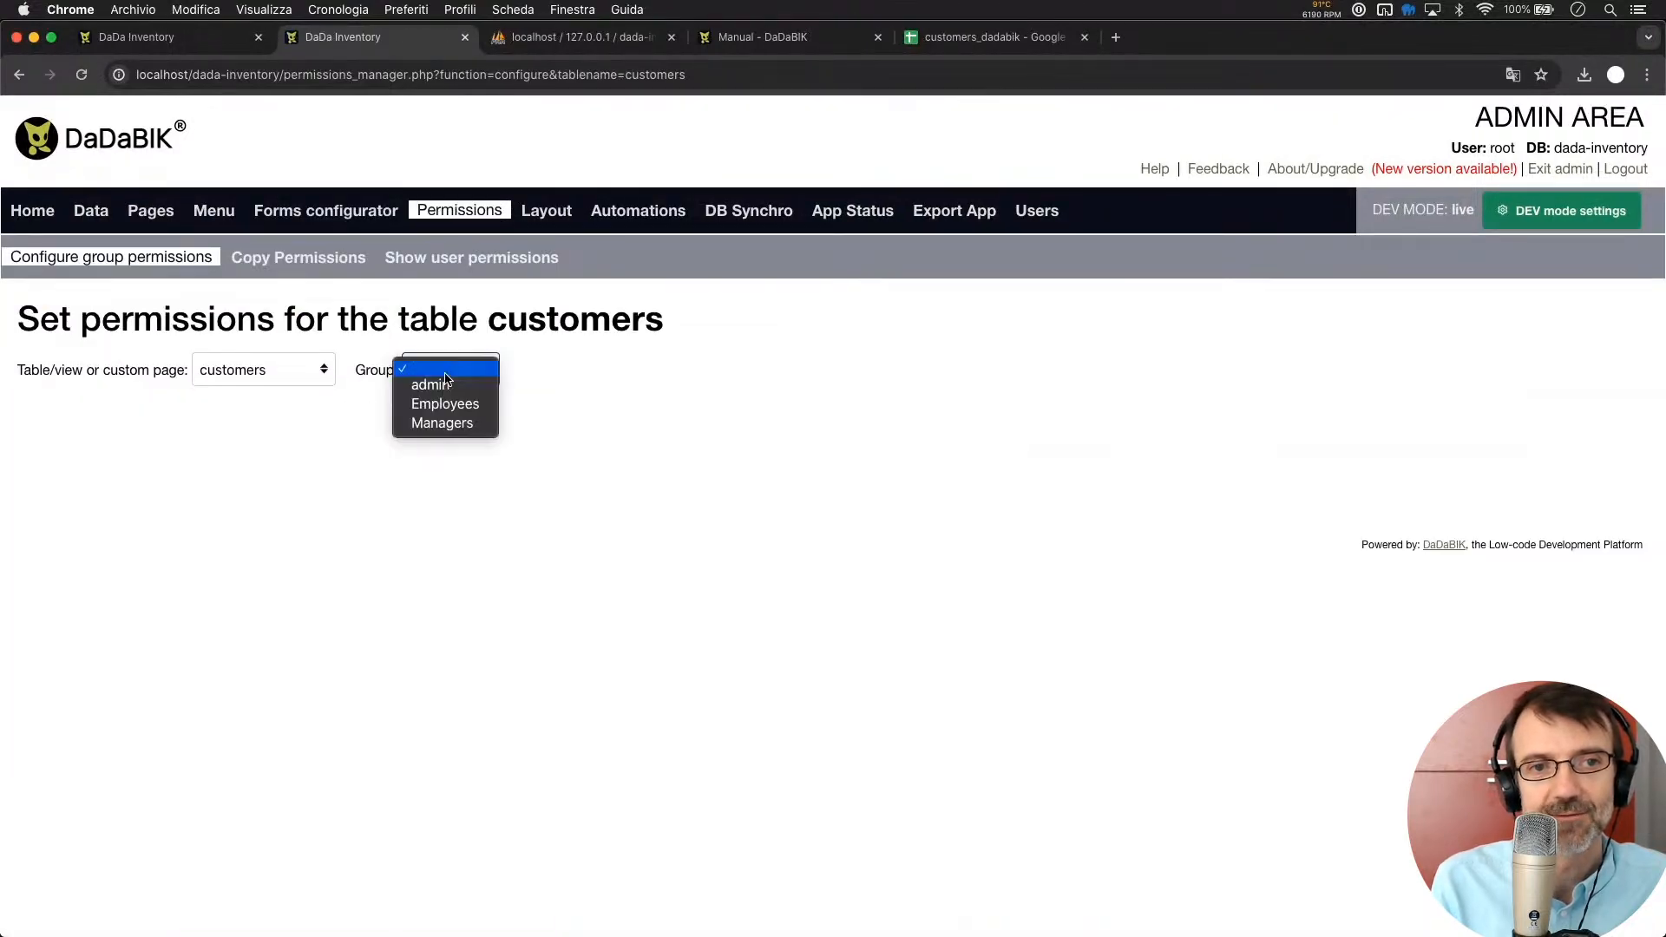
click(430, 384)
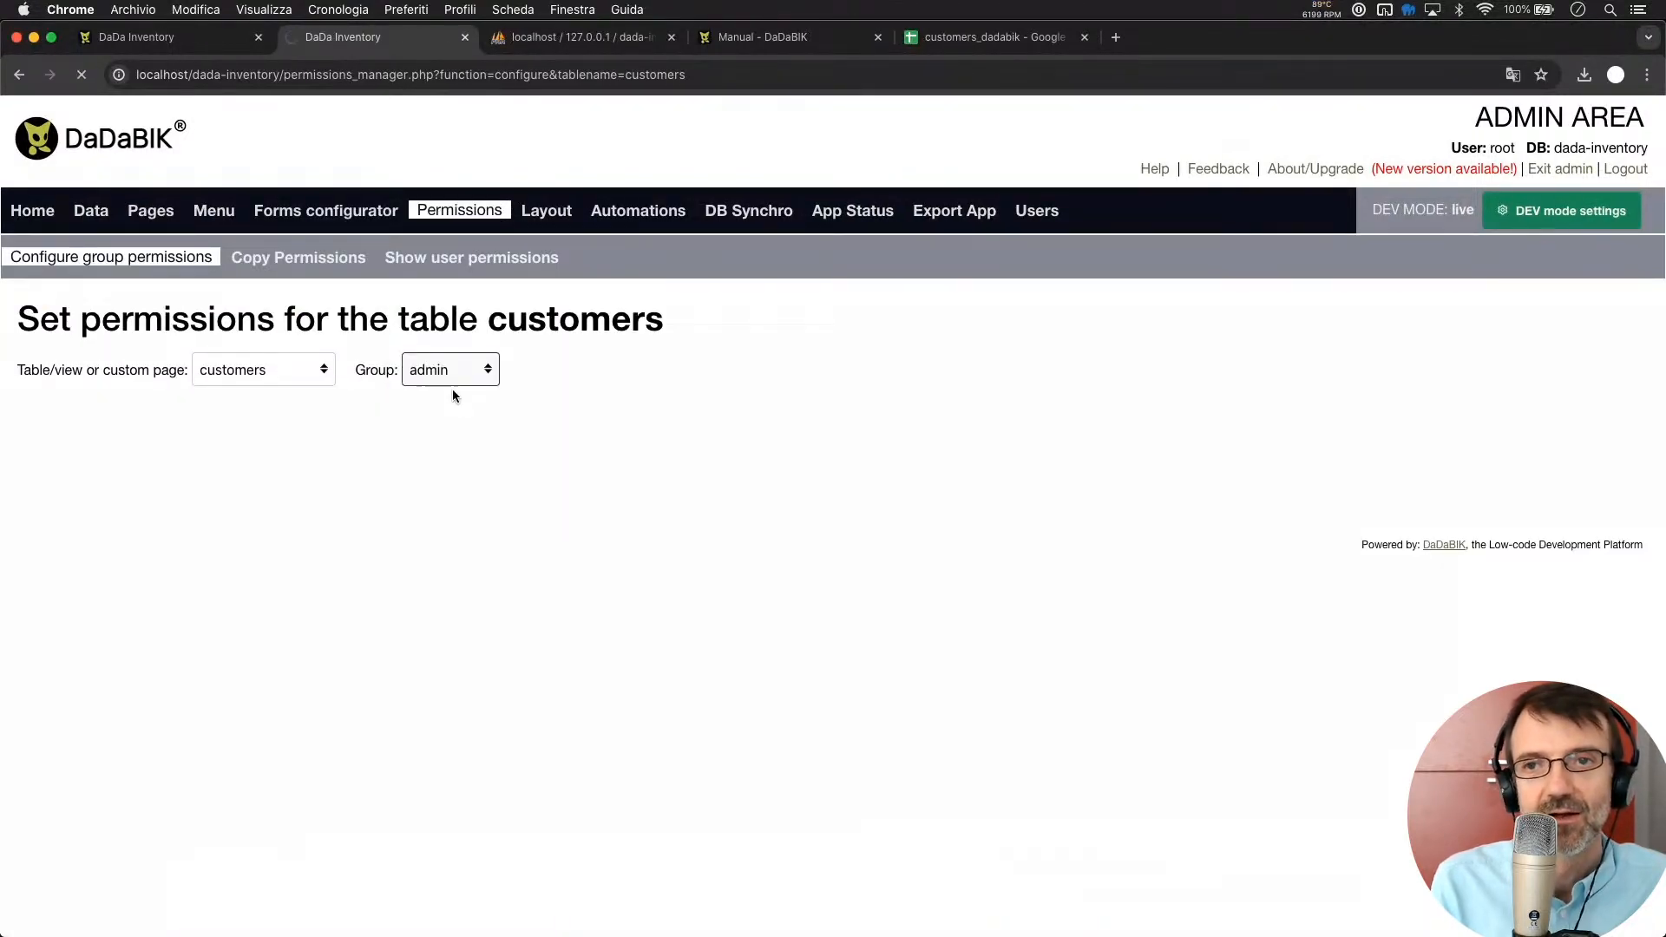
scroll(461, 553, down, 3)
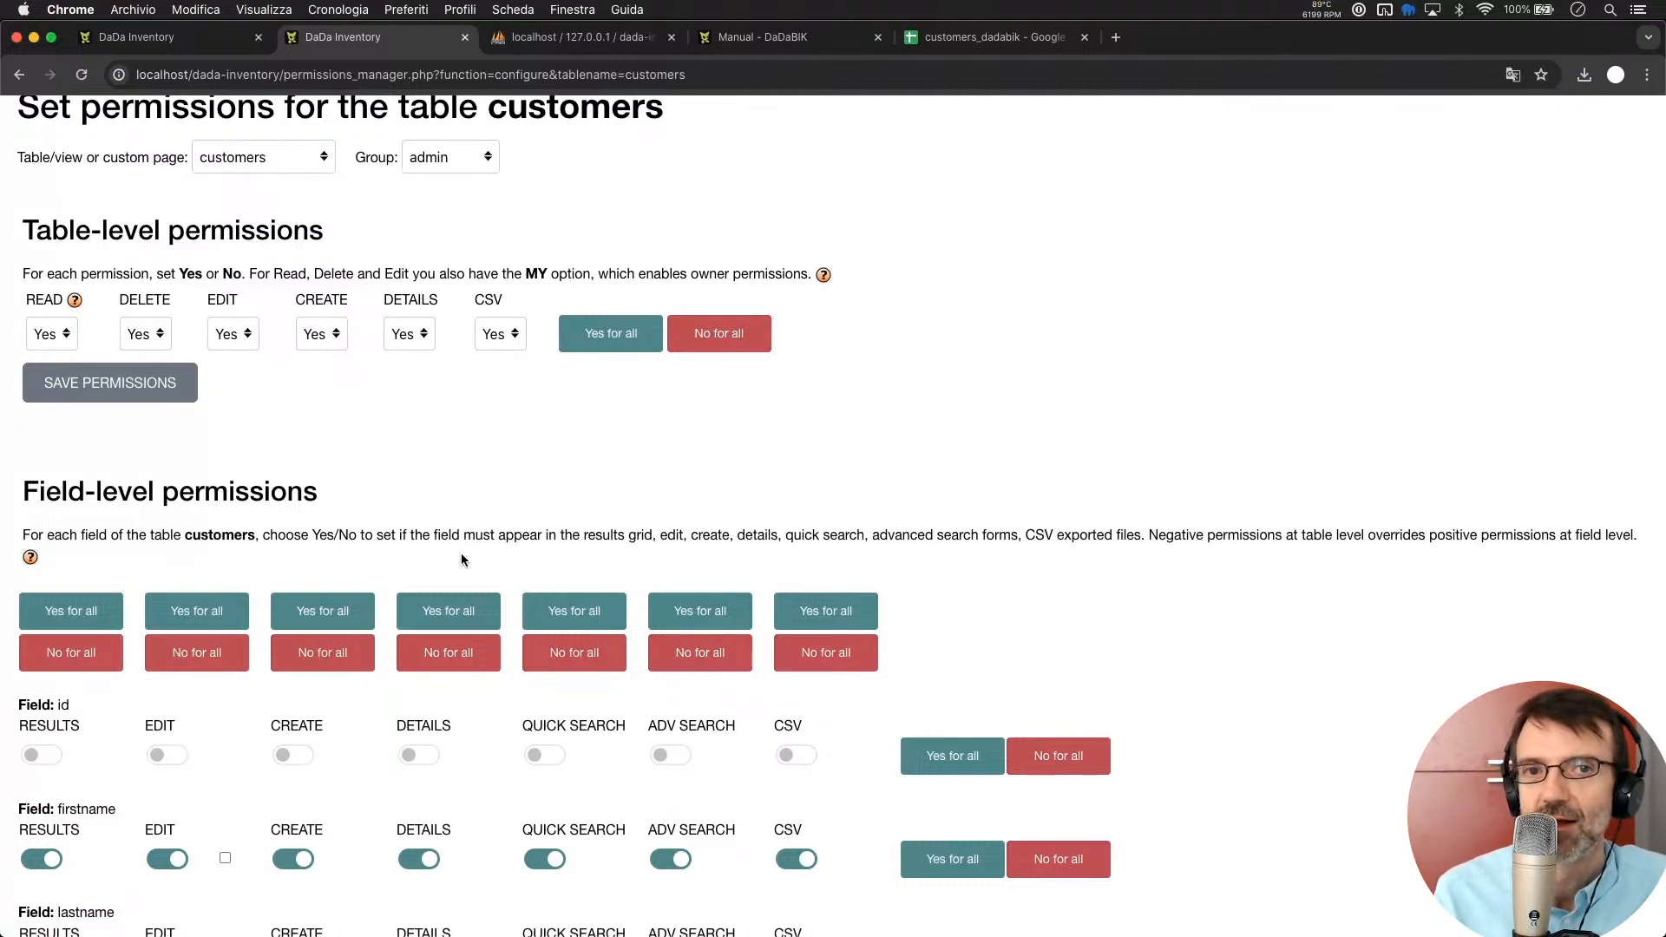
click(190, 46)
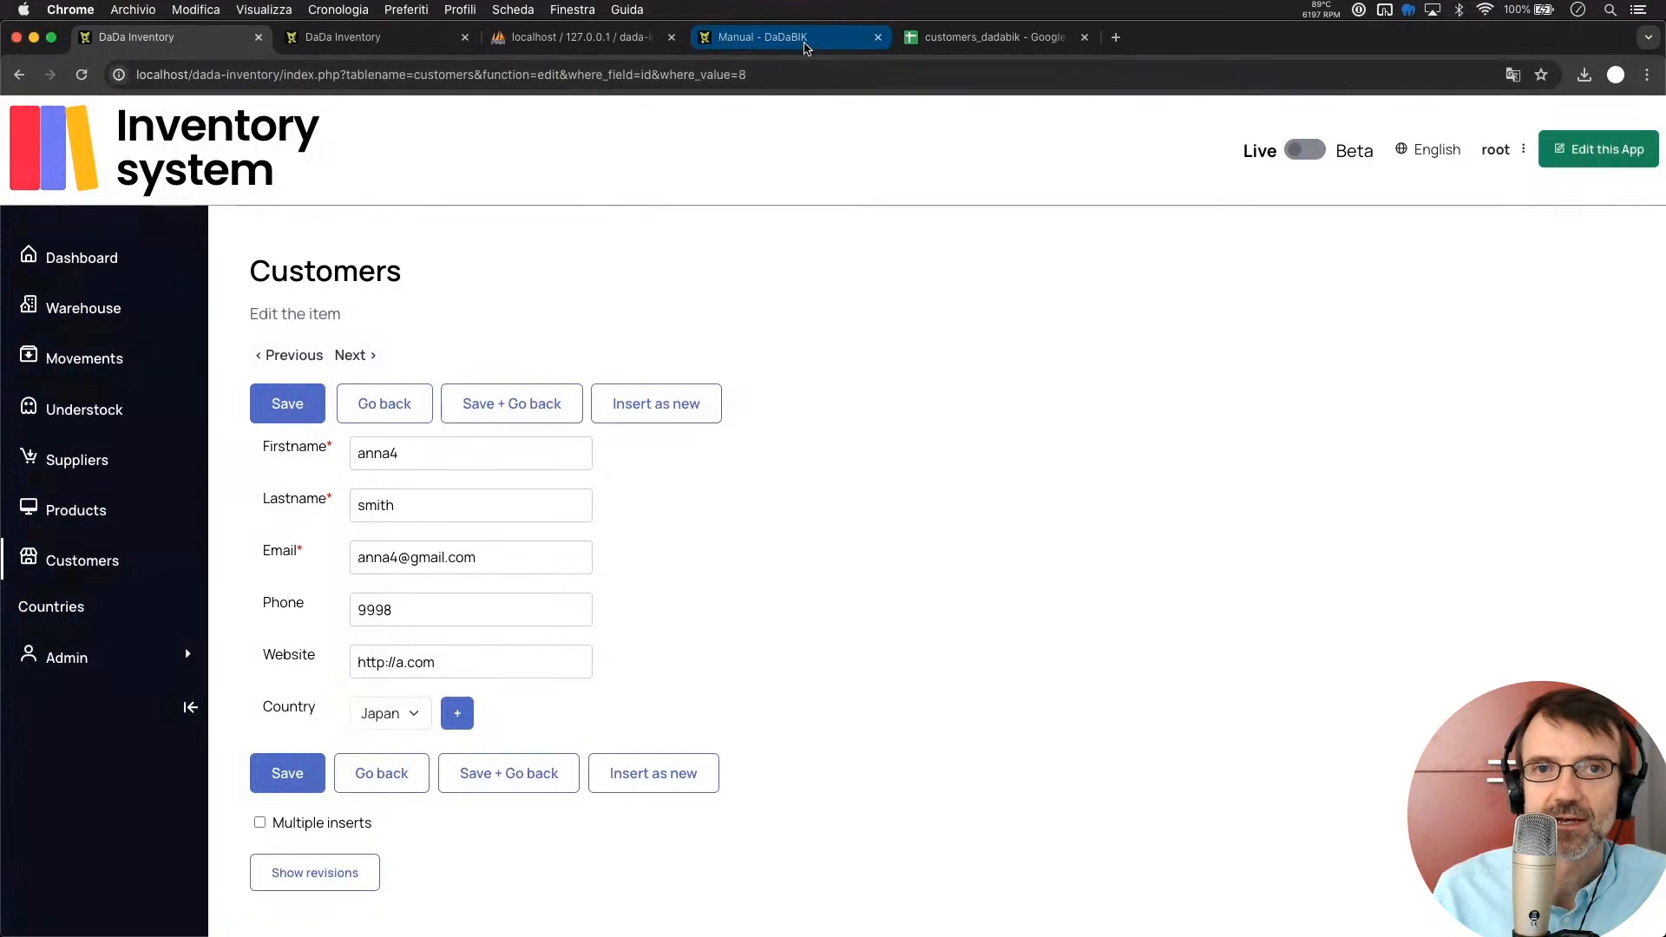